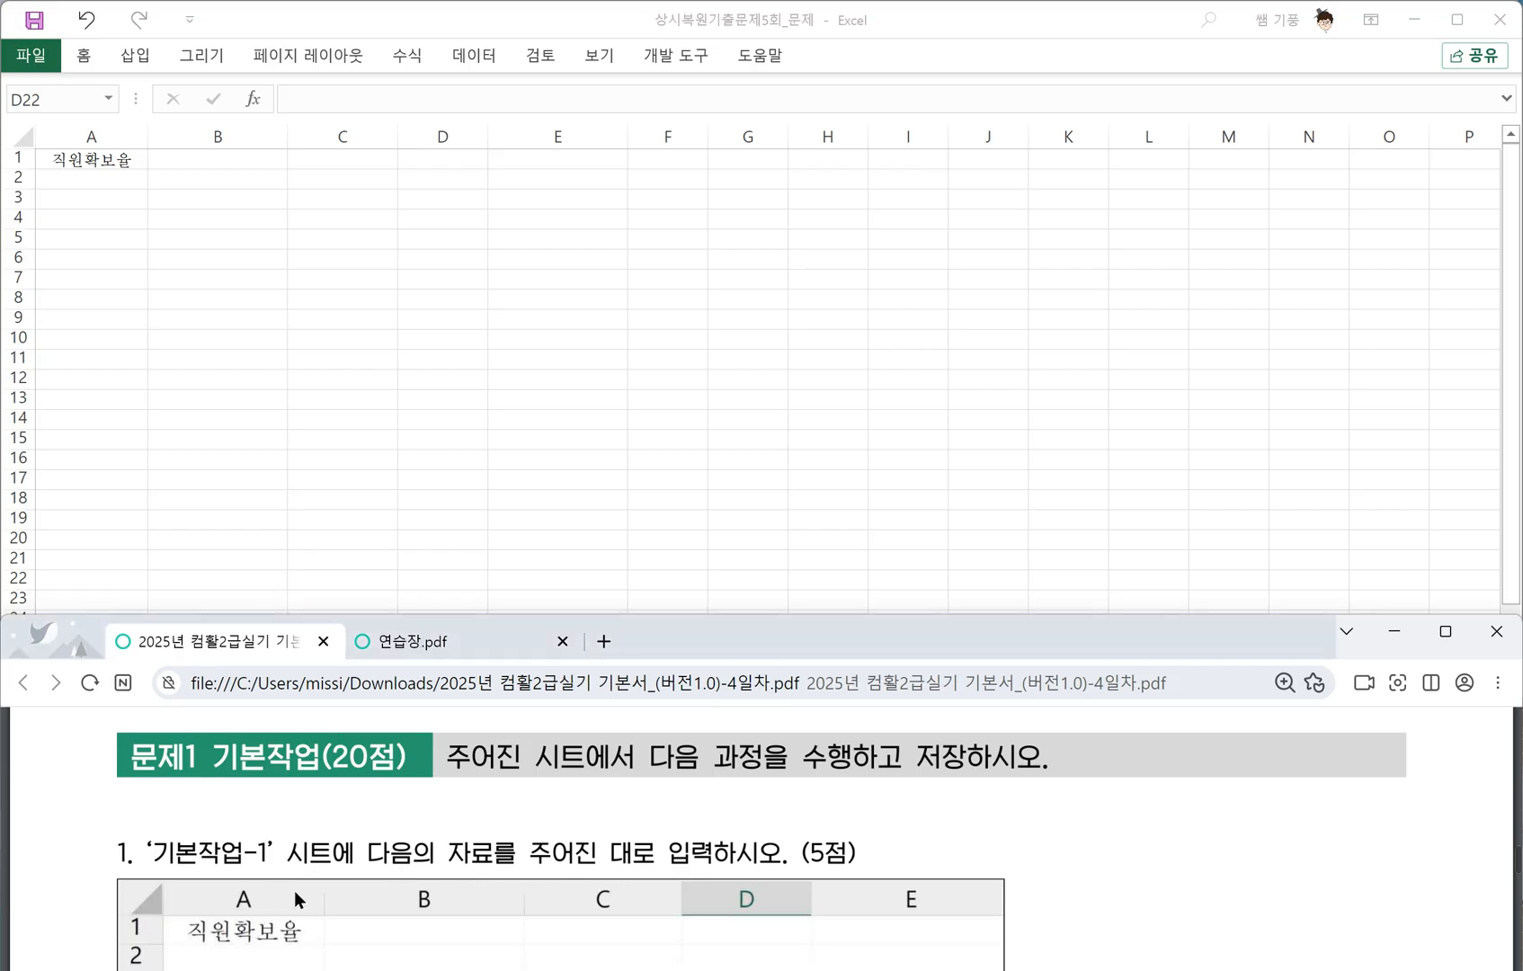
Switch to the 기본작업-2 sheet and bring its question 2 instructions into view in the PDF.
scroll(294, 888, "down", 2)
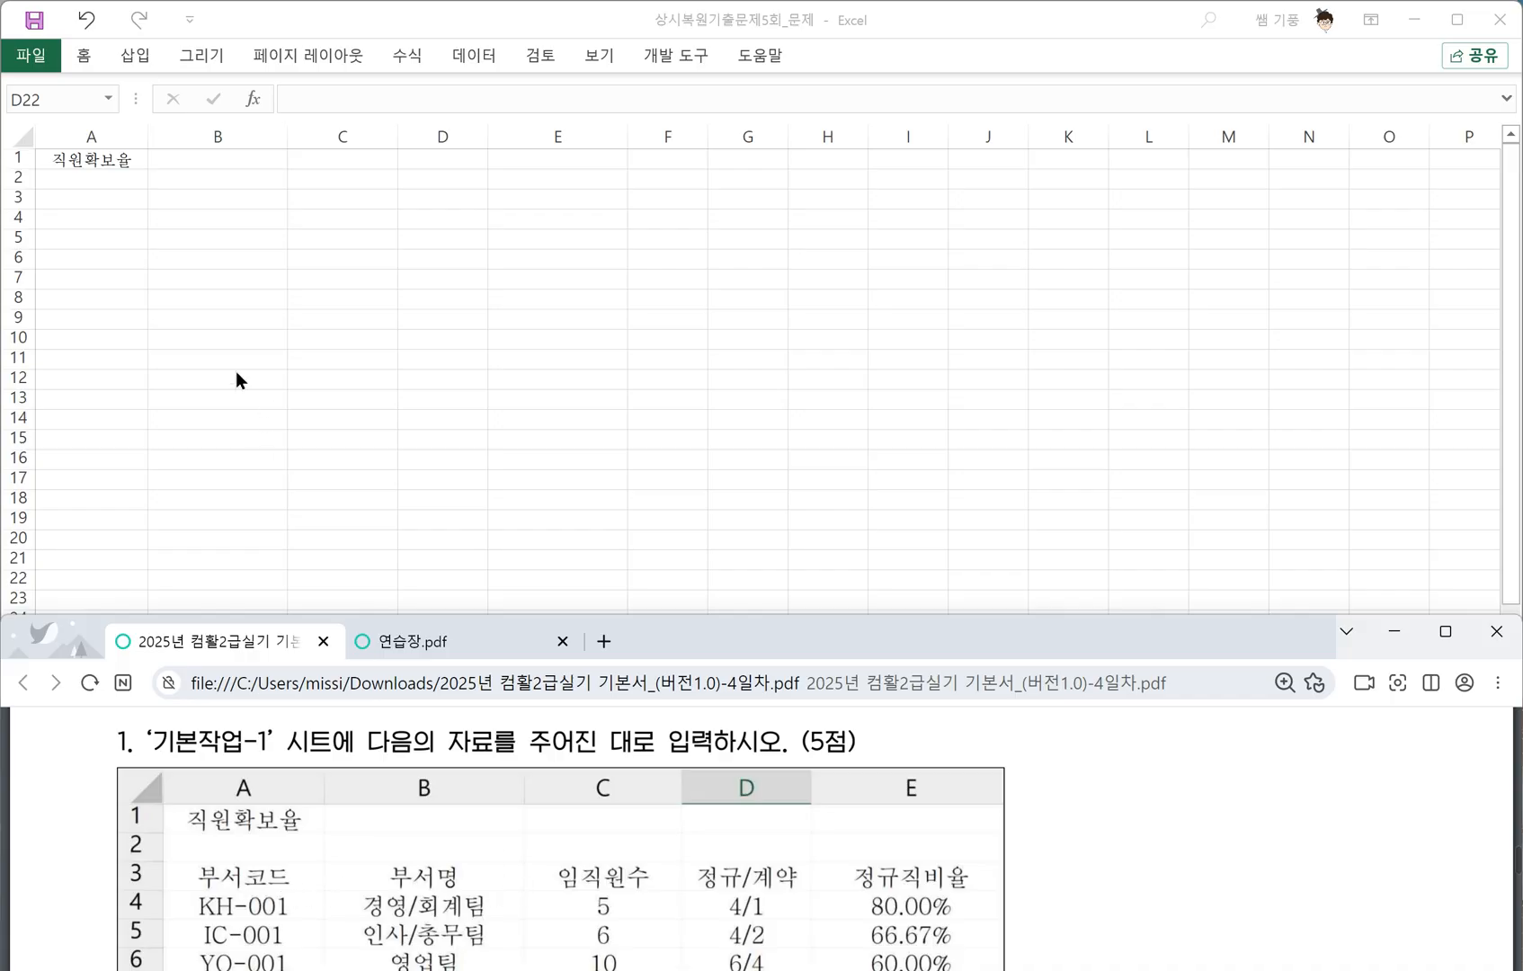
left_click(319, 571)
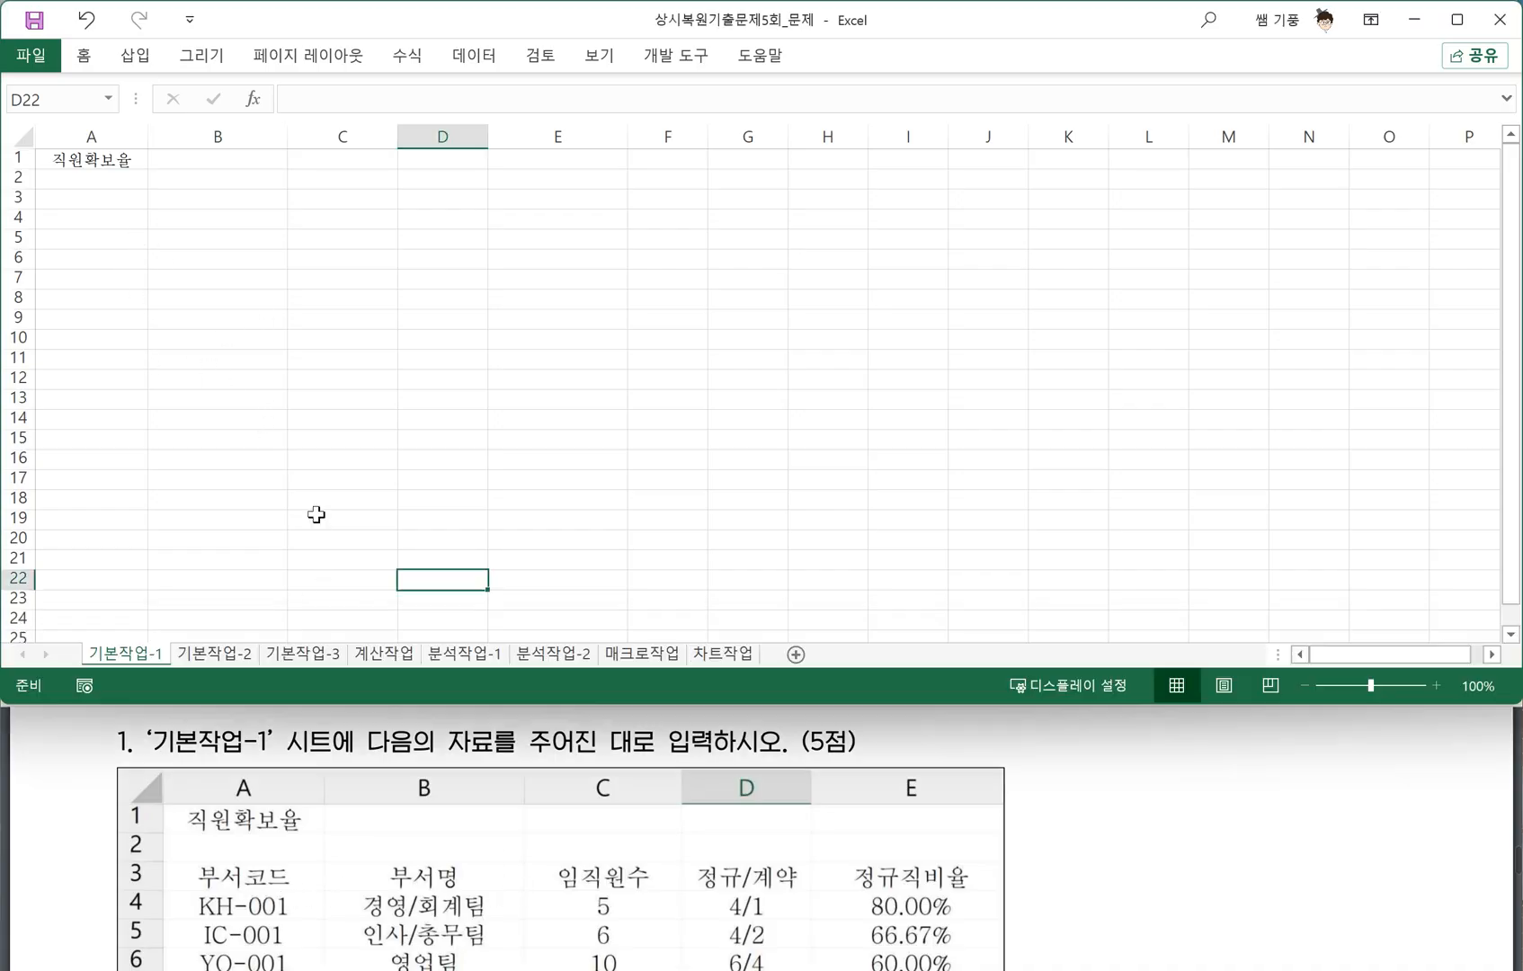
left_click(216, 657)
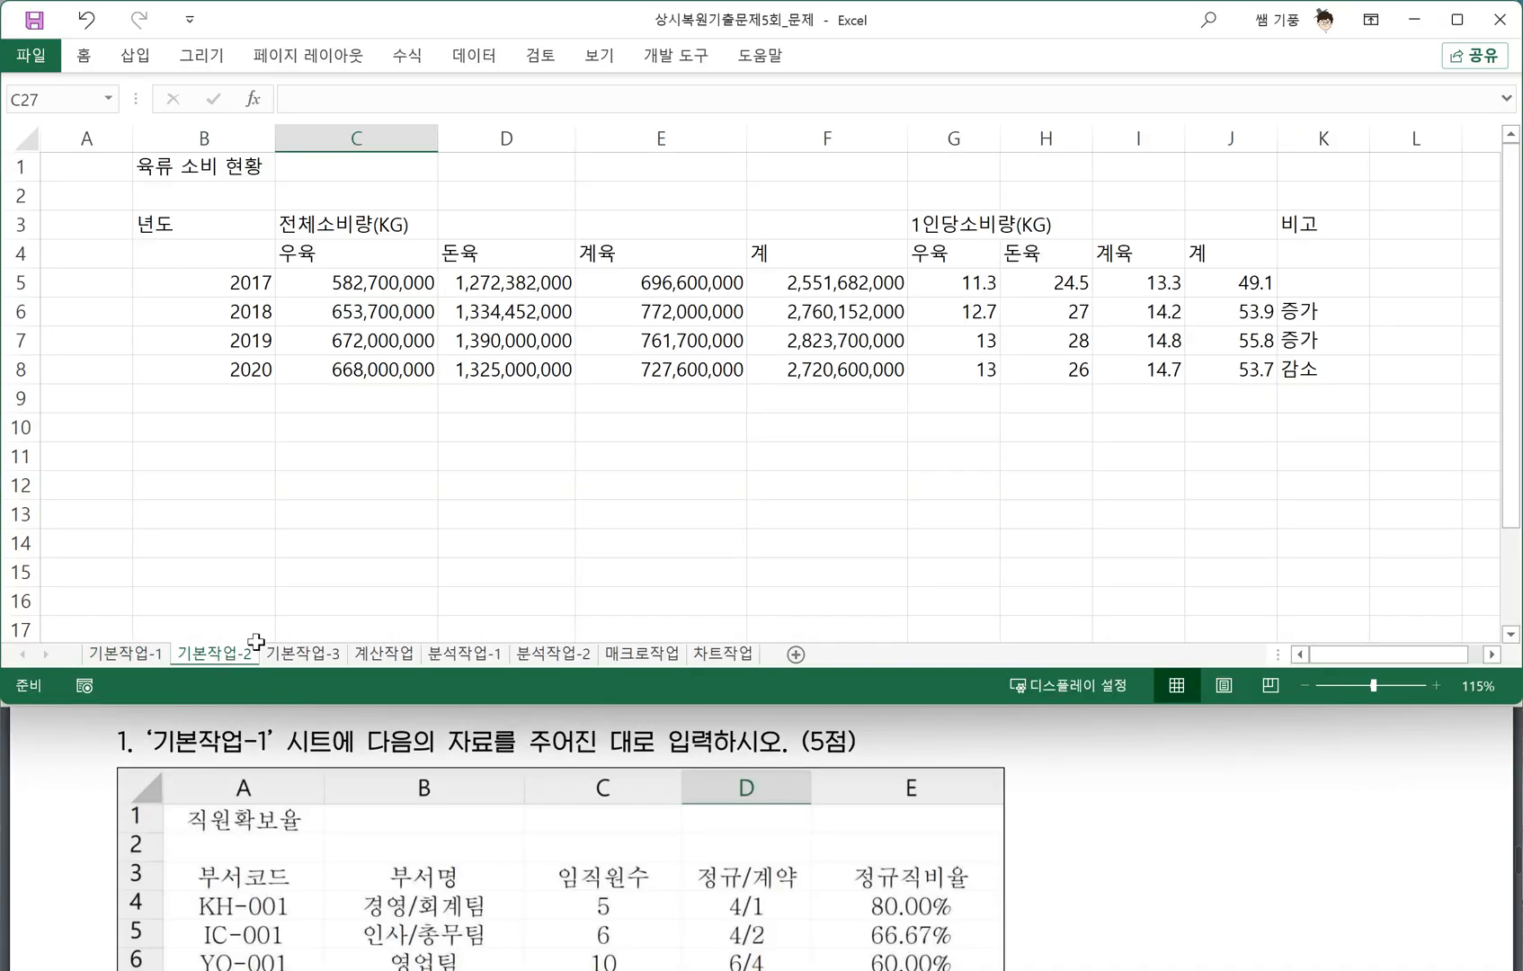
scroll(382, 824, "down", 5)
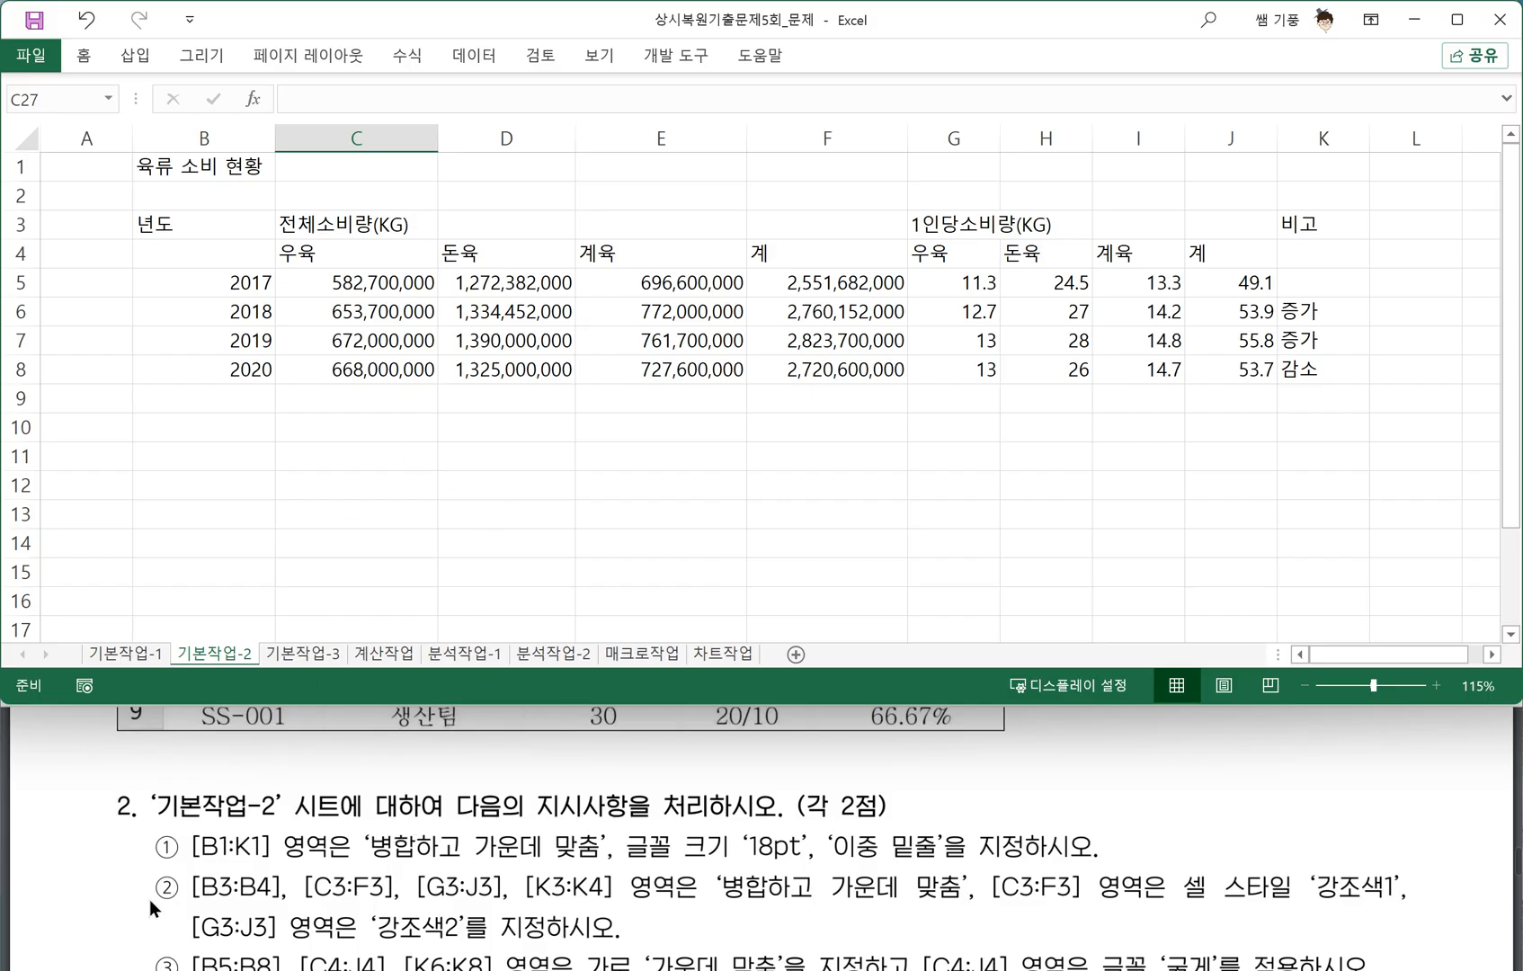
Merge and center the title across B1:K1 on the 기본작업-2 sheet.
left_click_drag(205, 870, 598, 865)
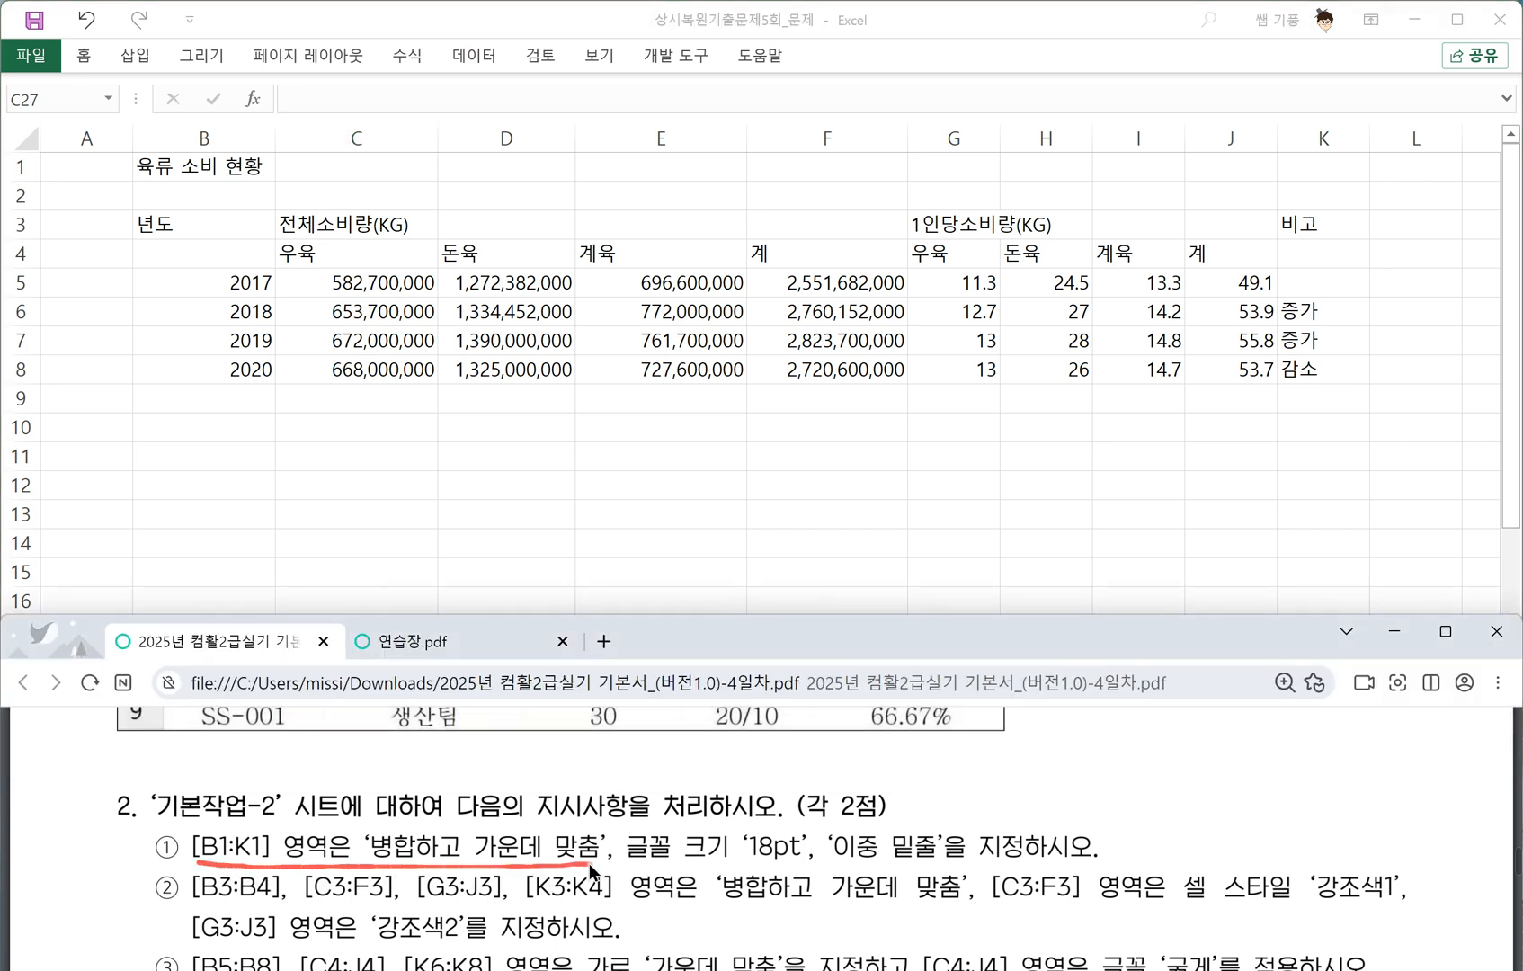
left_click(198, 187)
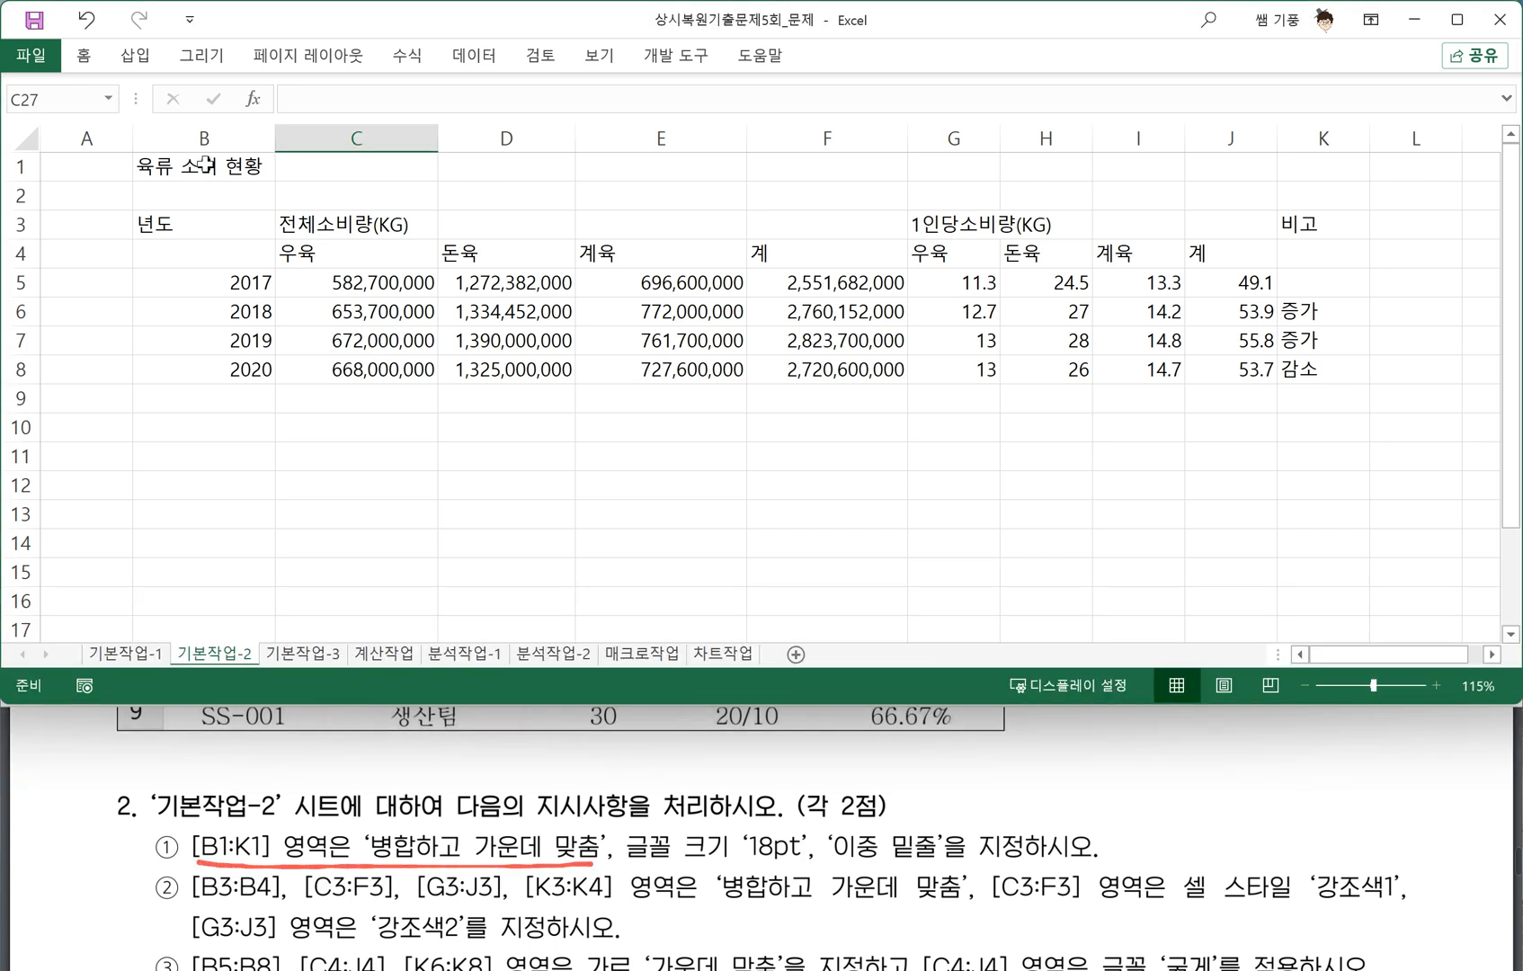
left_click_drag(203, 166, 1295, 177)
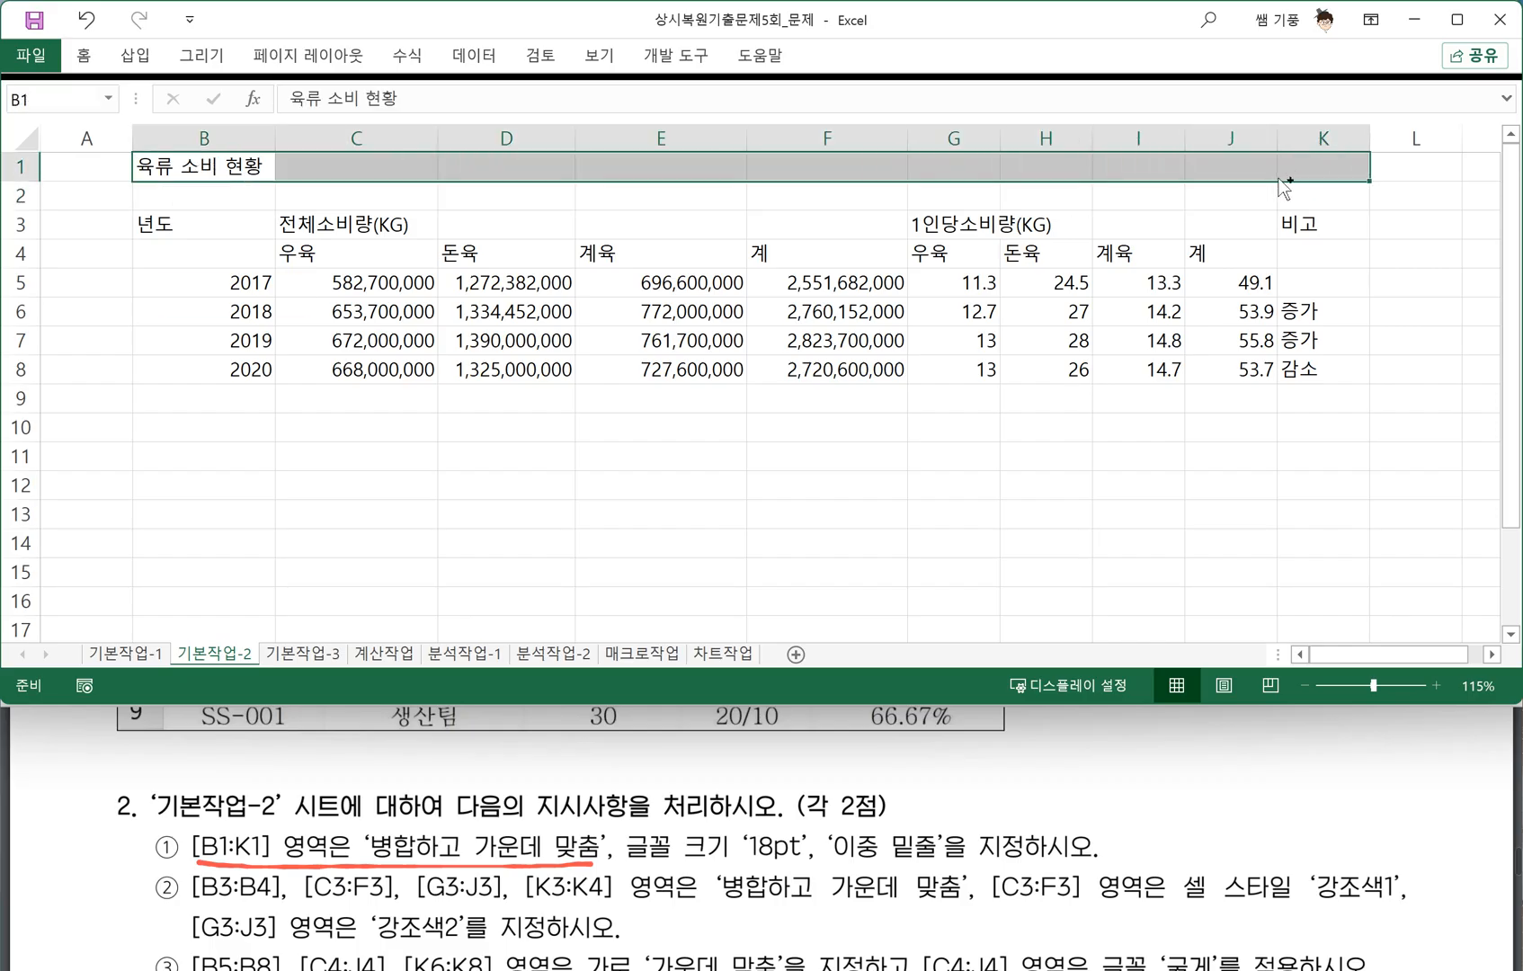
key("ctrl+F1")
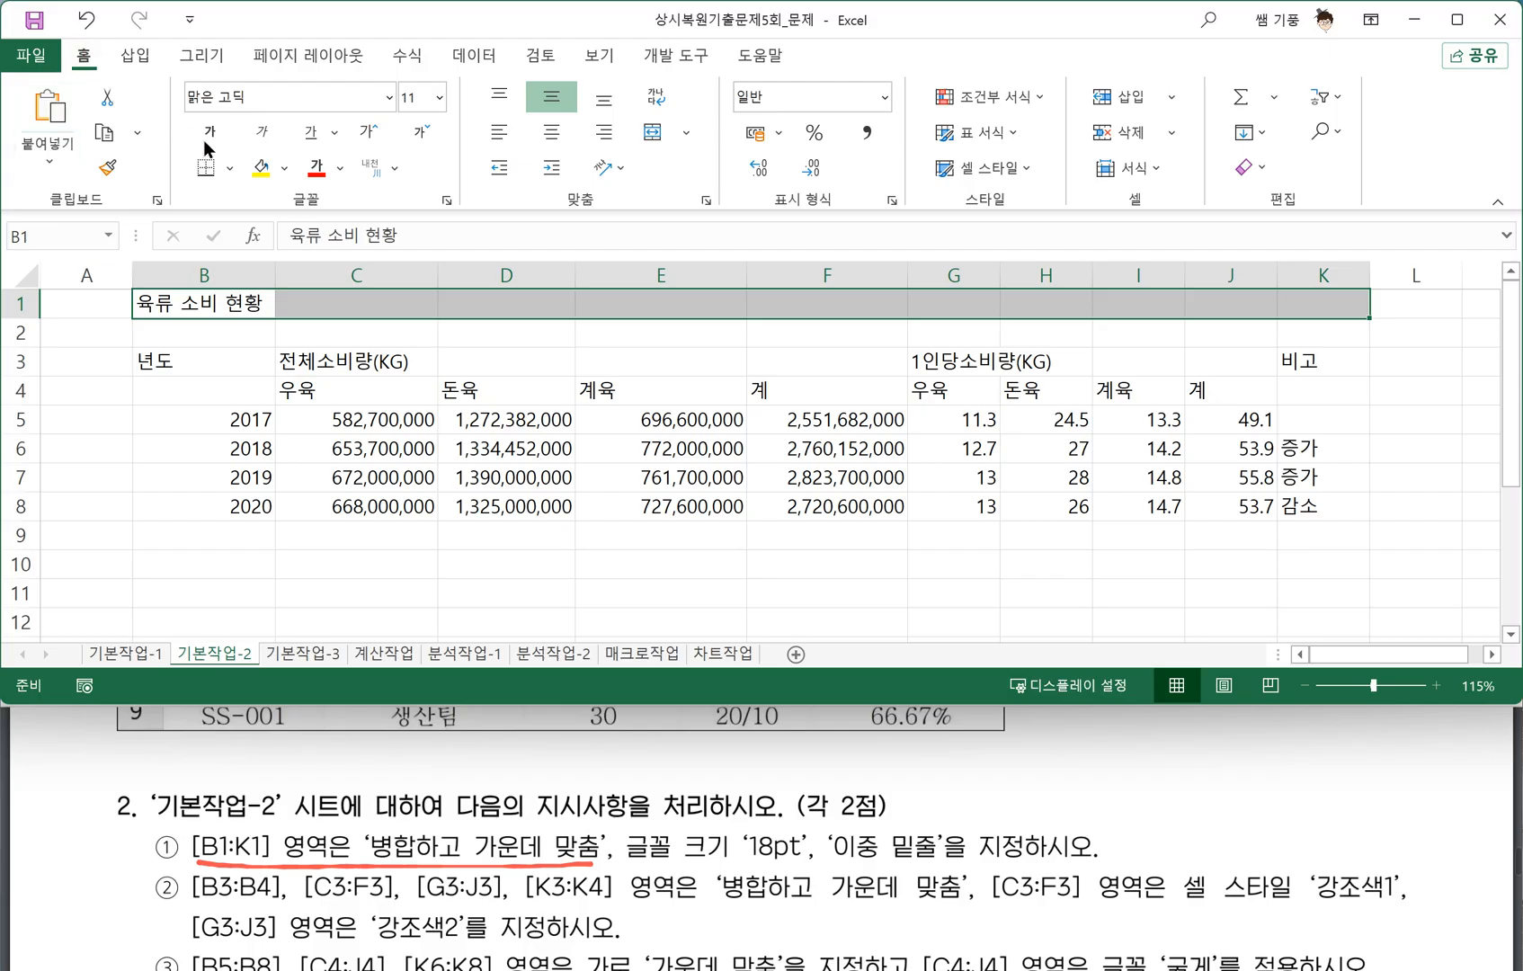
left_click(653, 135)
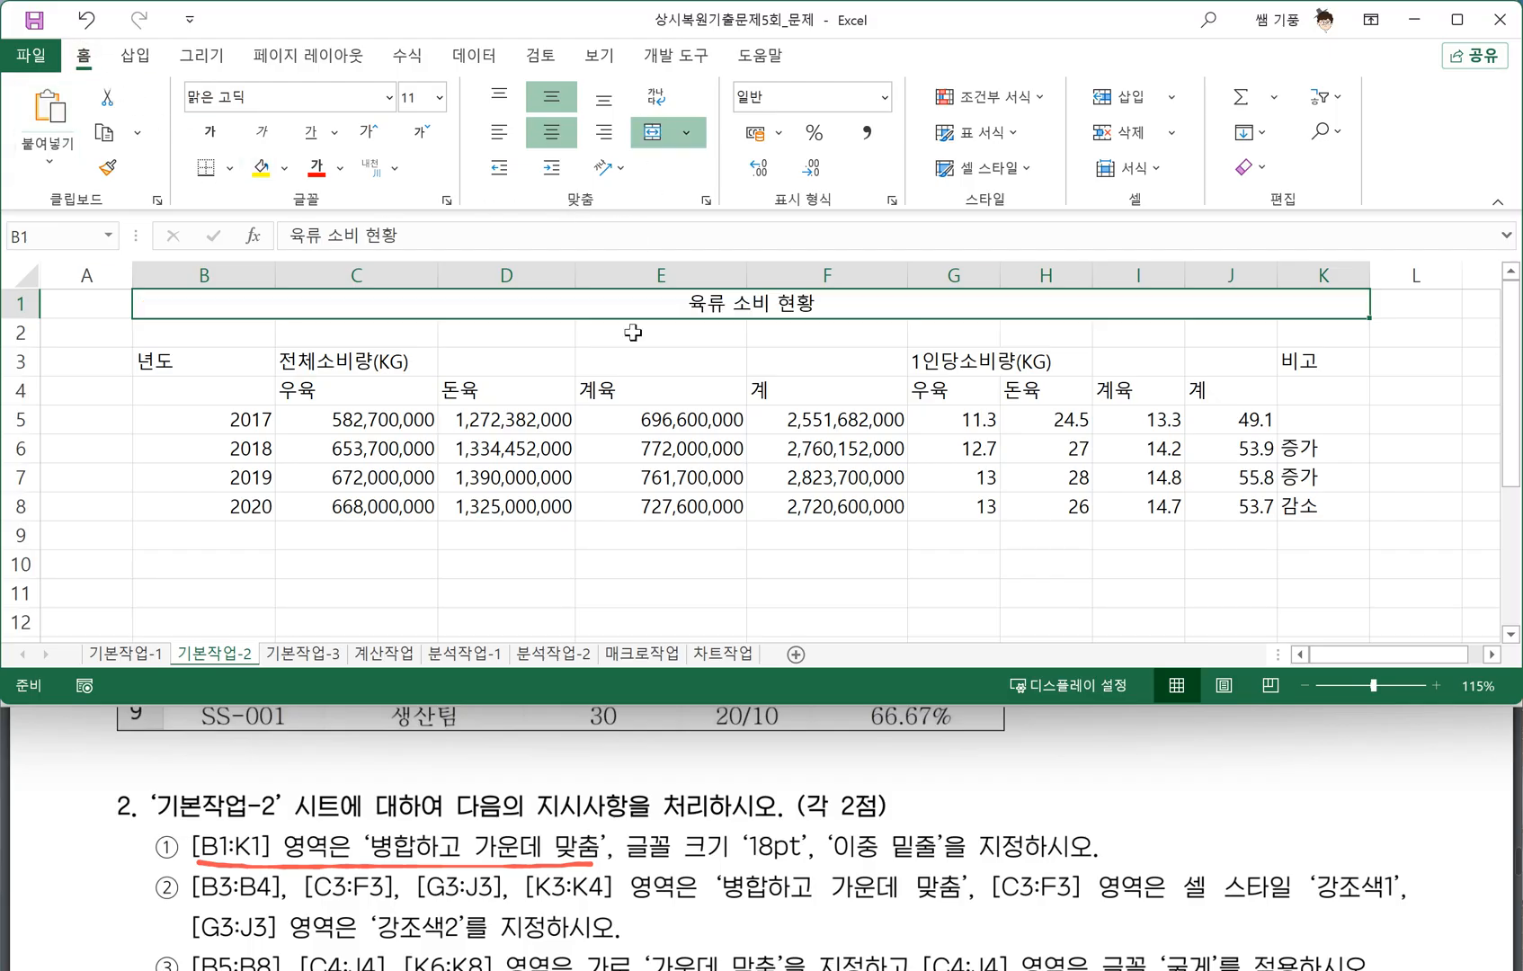
Set the merged title in B1:K1 to font size 18 with a double underline.
left_click(641, 872)
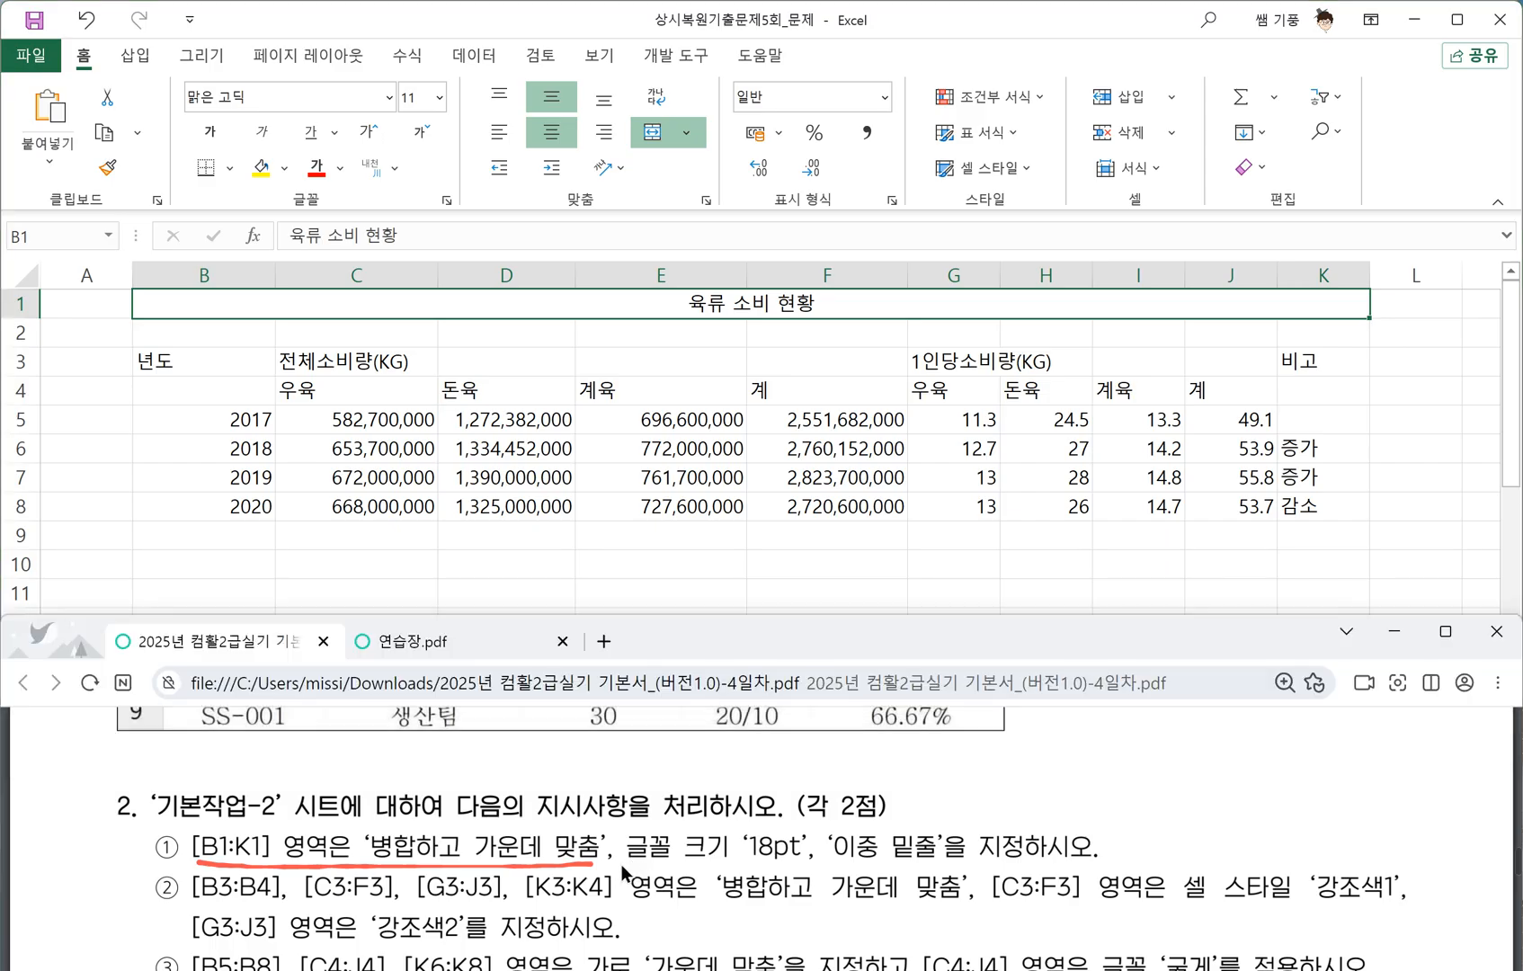
left_click_drag(620, 860, 775, 857)
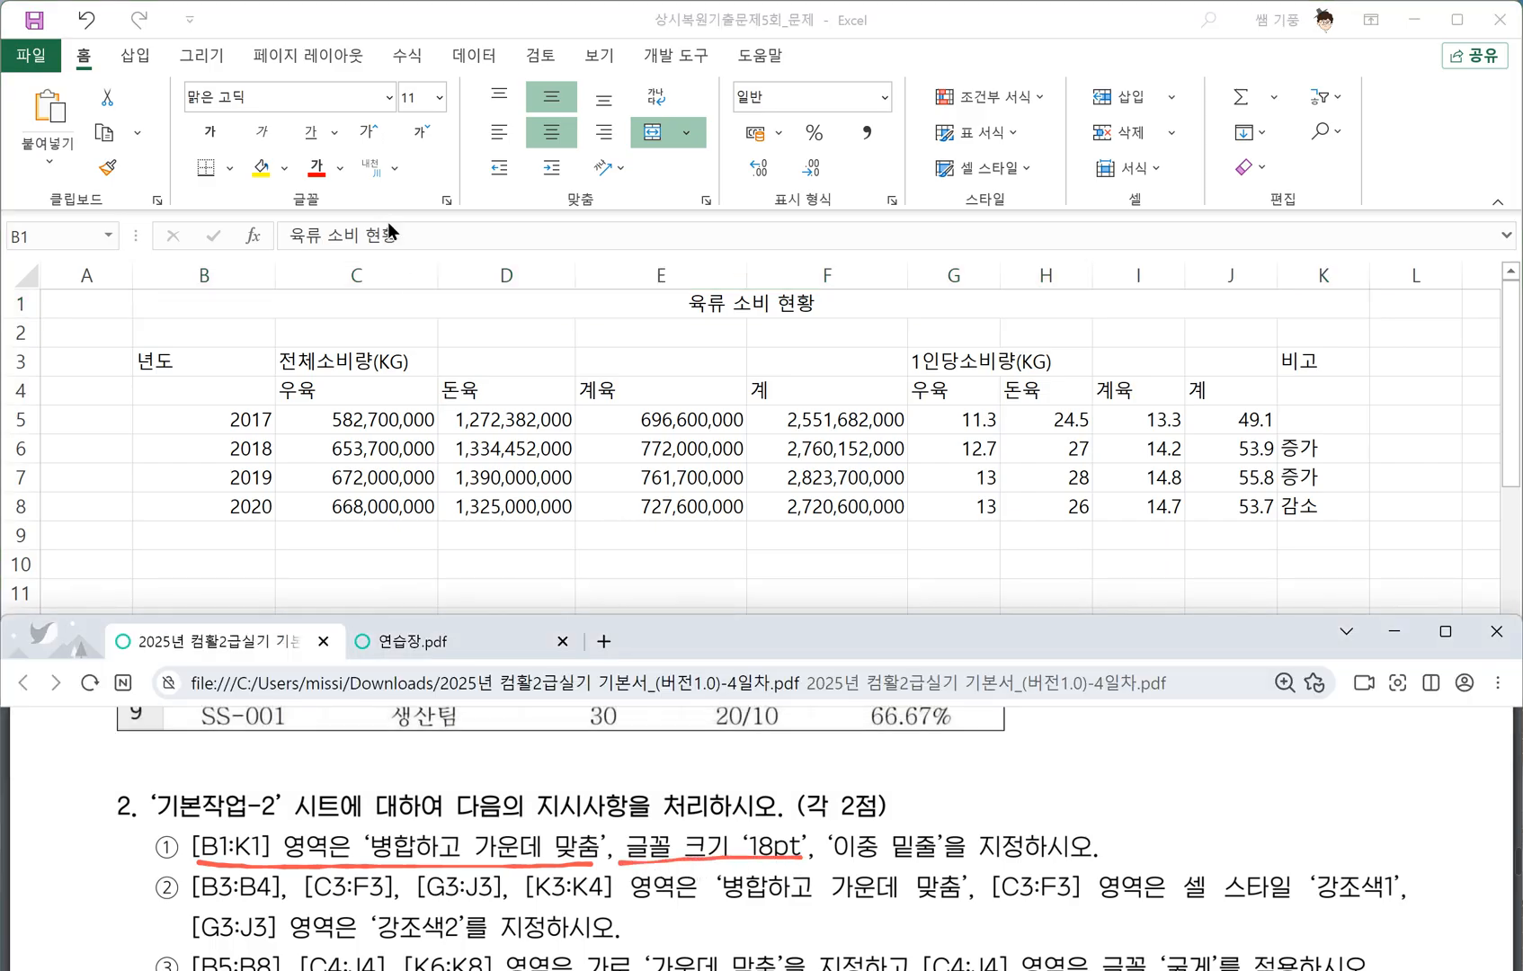
left_click(439, 101)
left_click(439, 99)
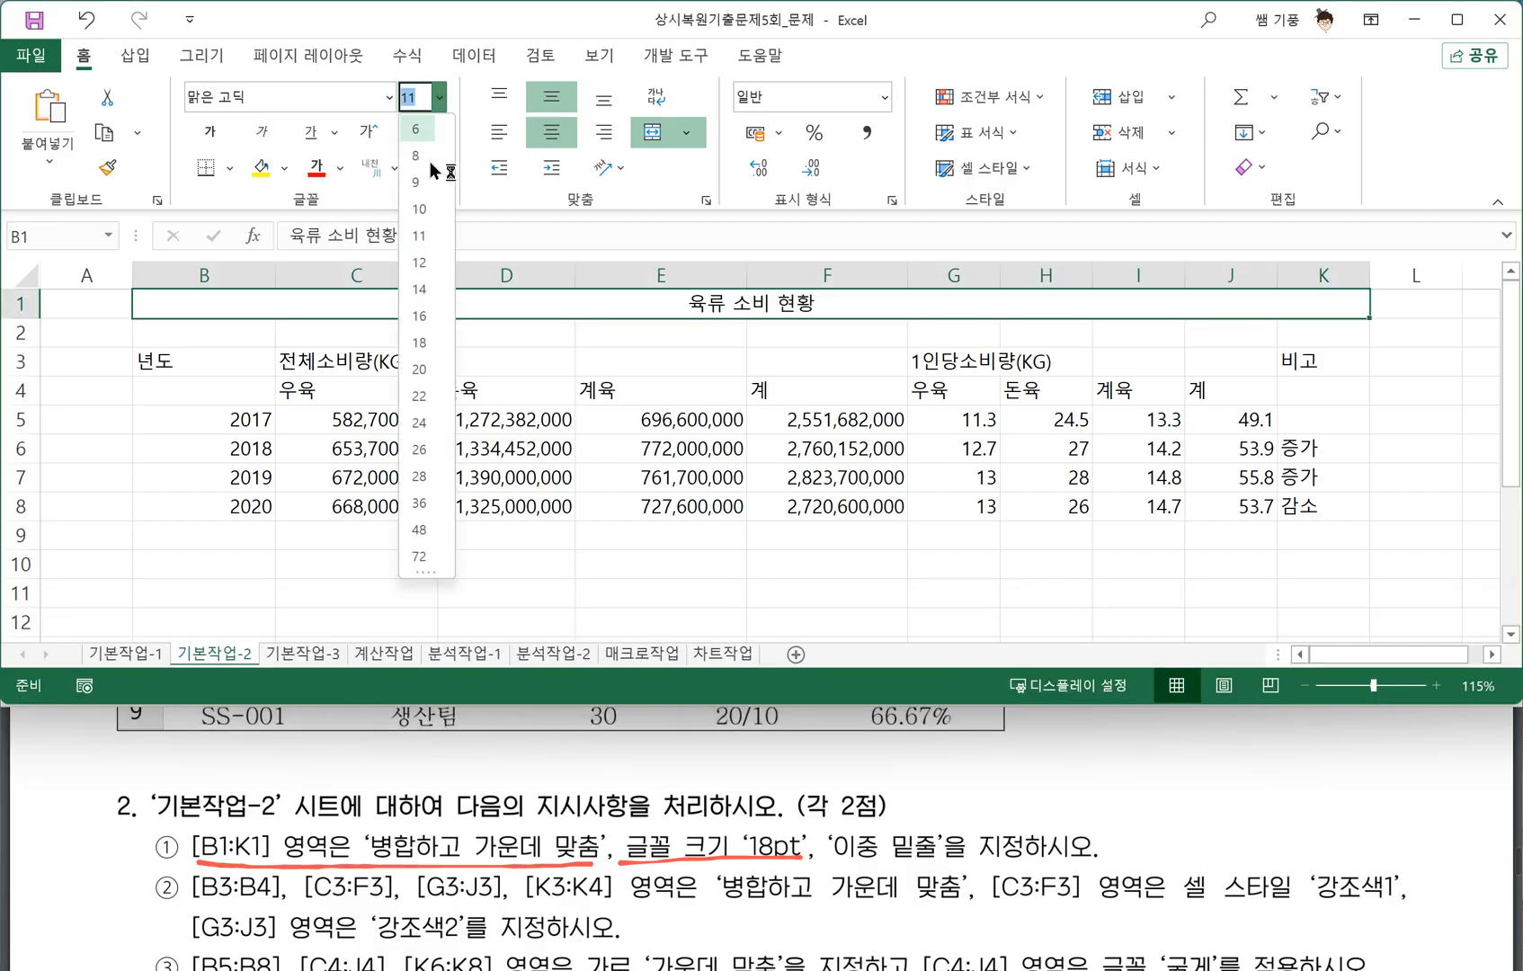
left_click(420, 343)
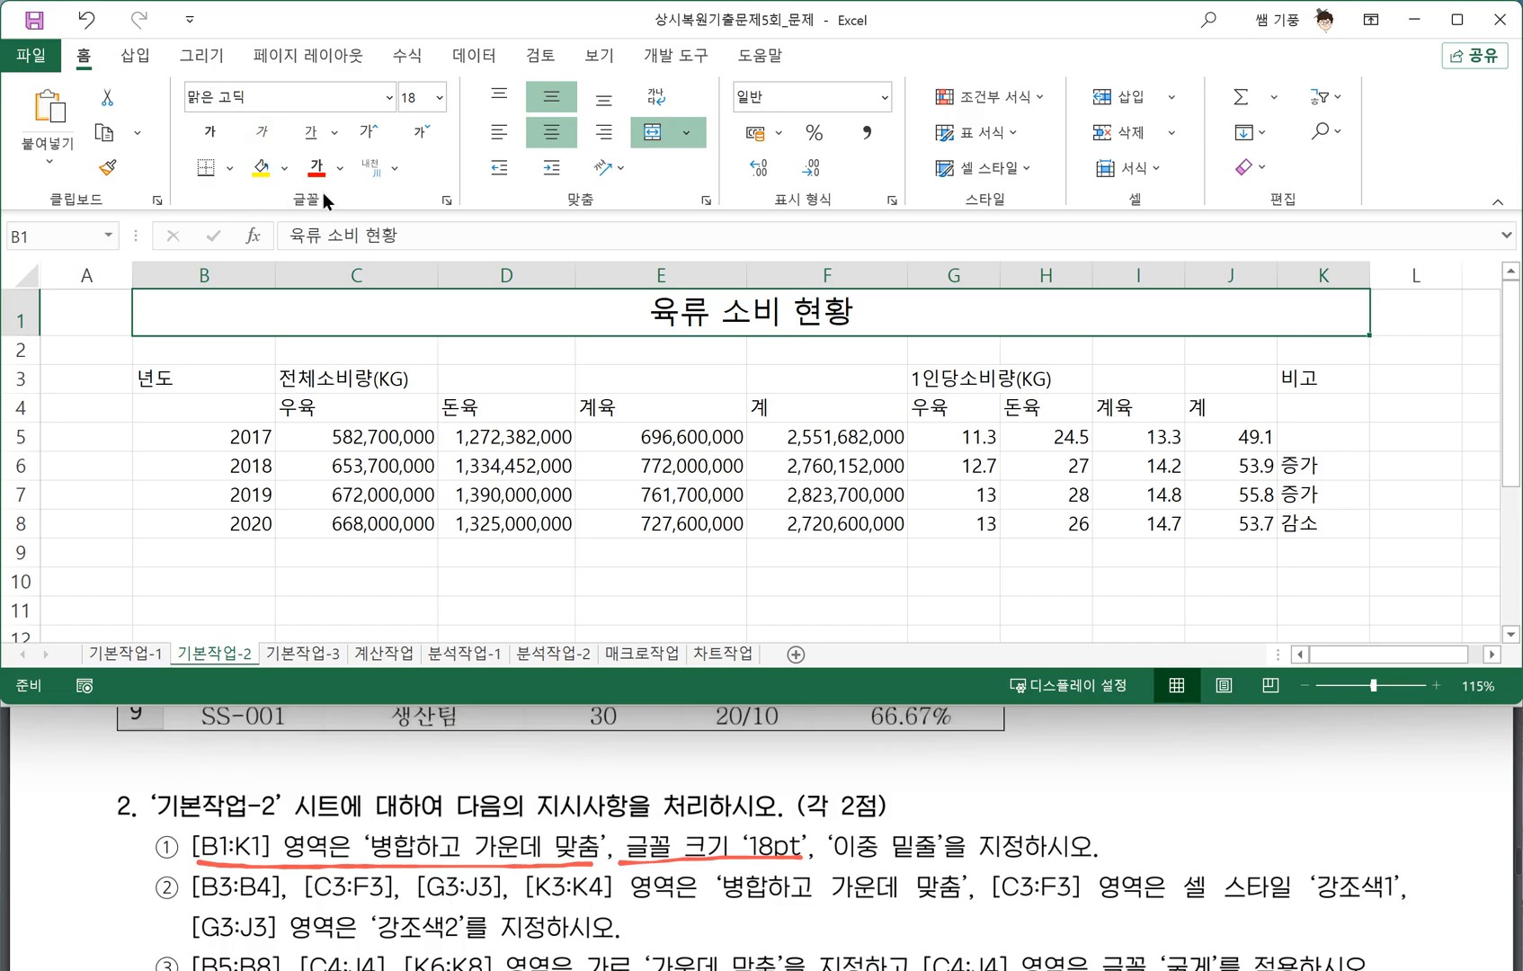
left_click(335, 135)
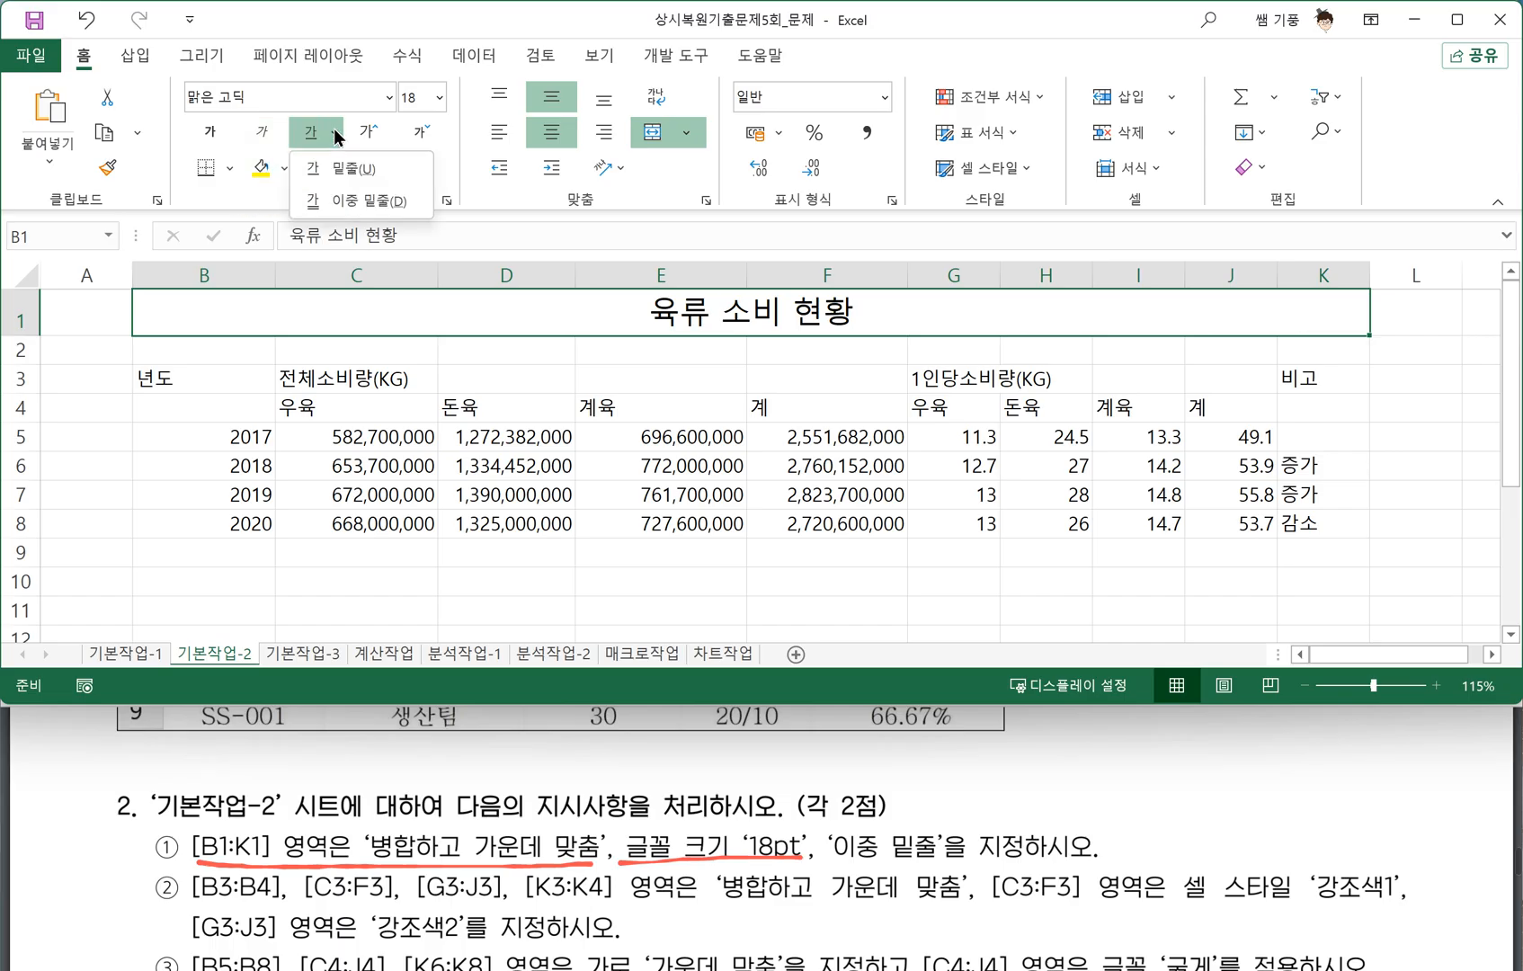
left_click(340, 201)
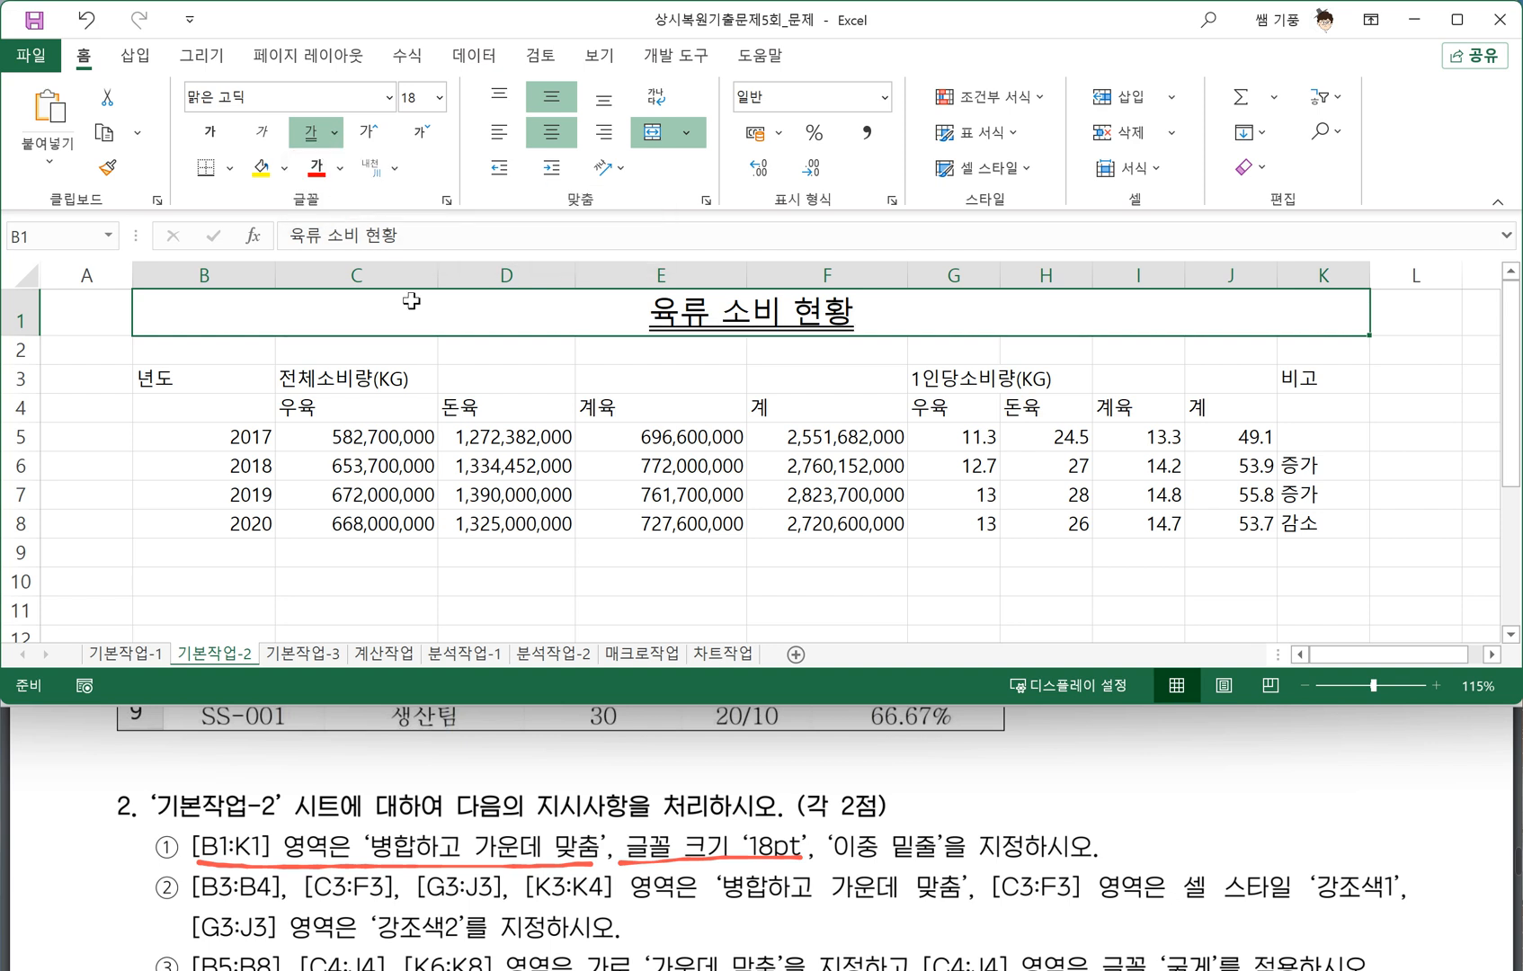
left_click(547, 411)
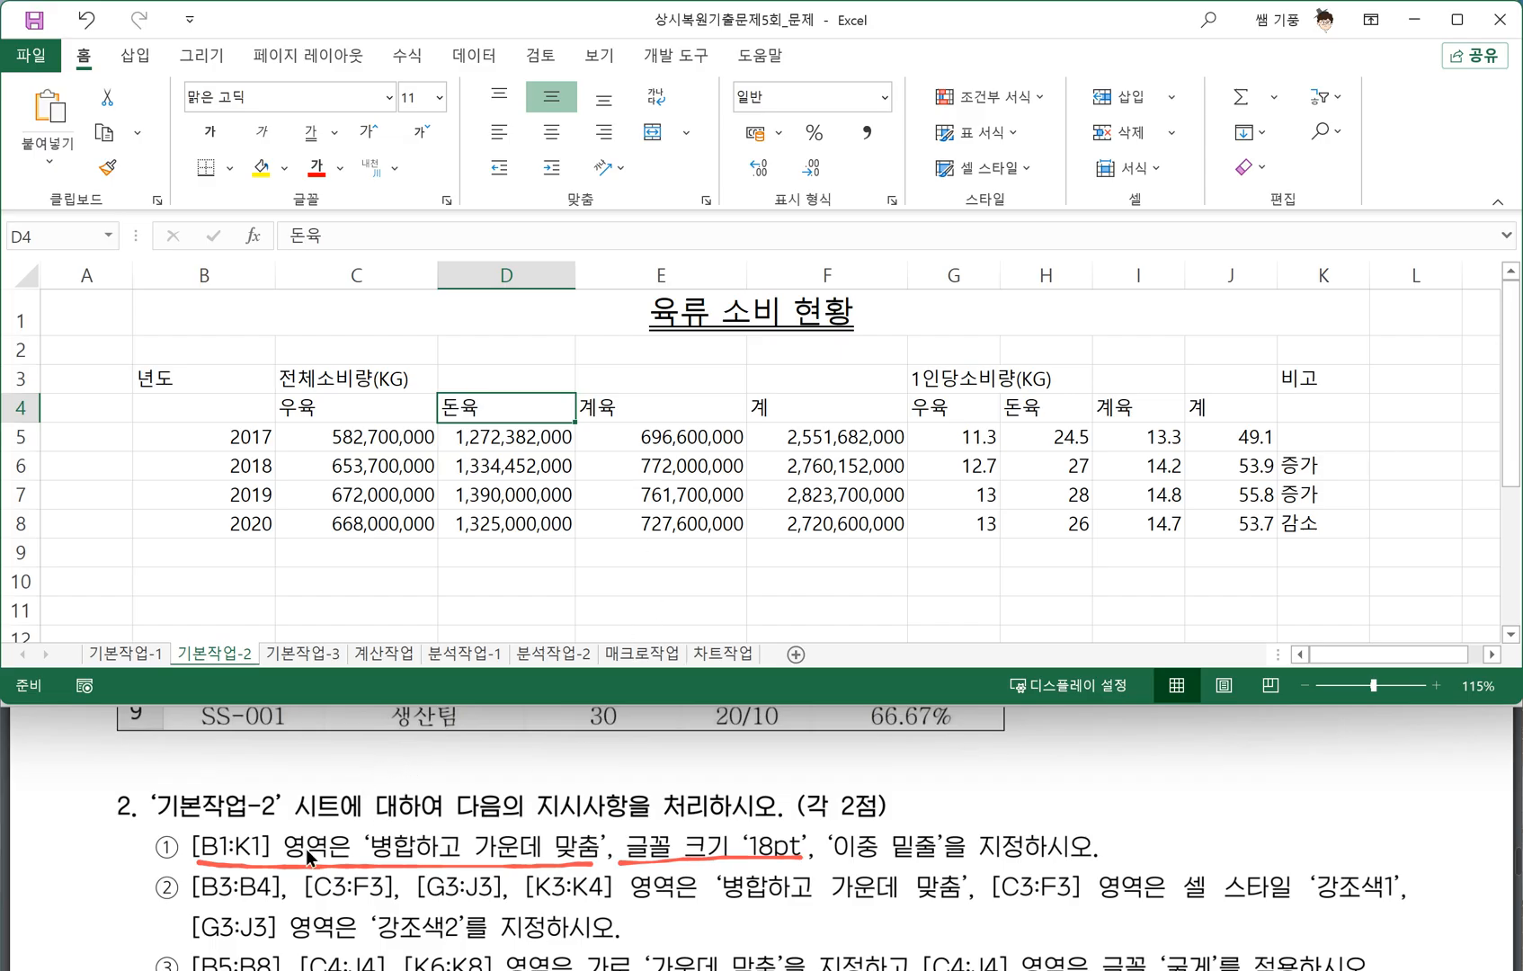
Merge and center the 년도 header over B3:B4.
scroll(292, 890, "down", 2)
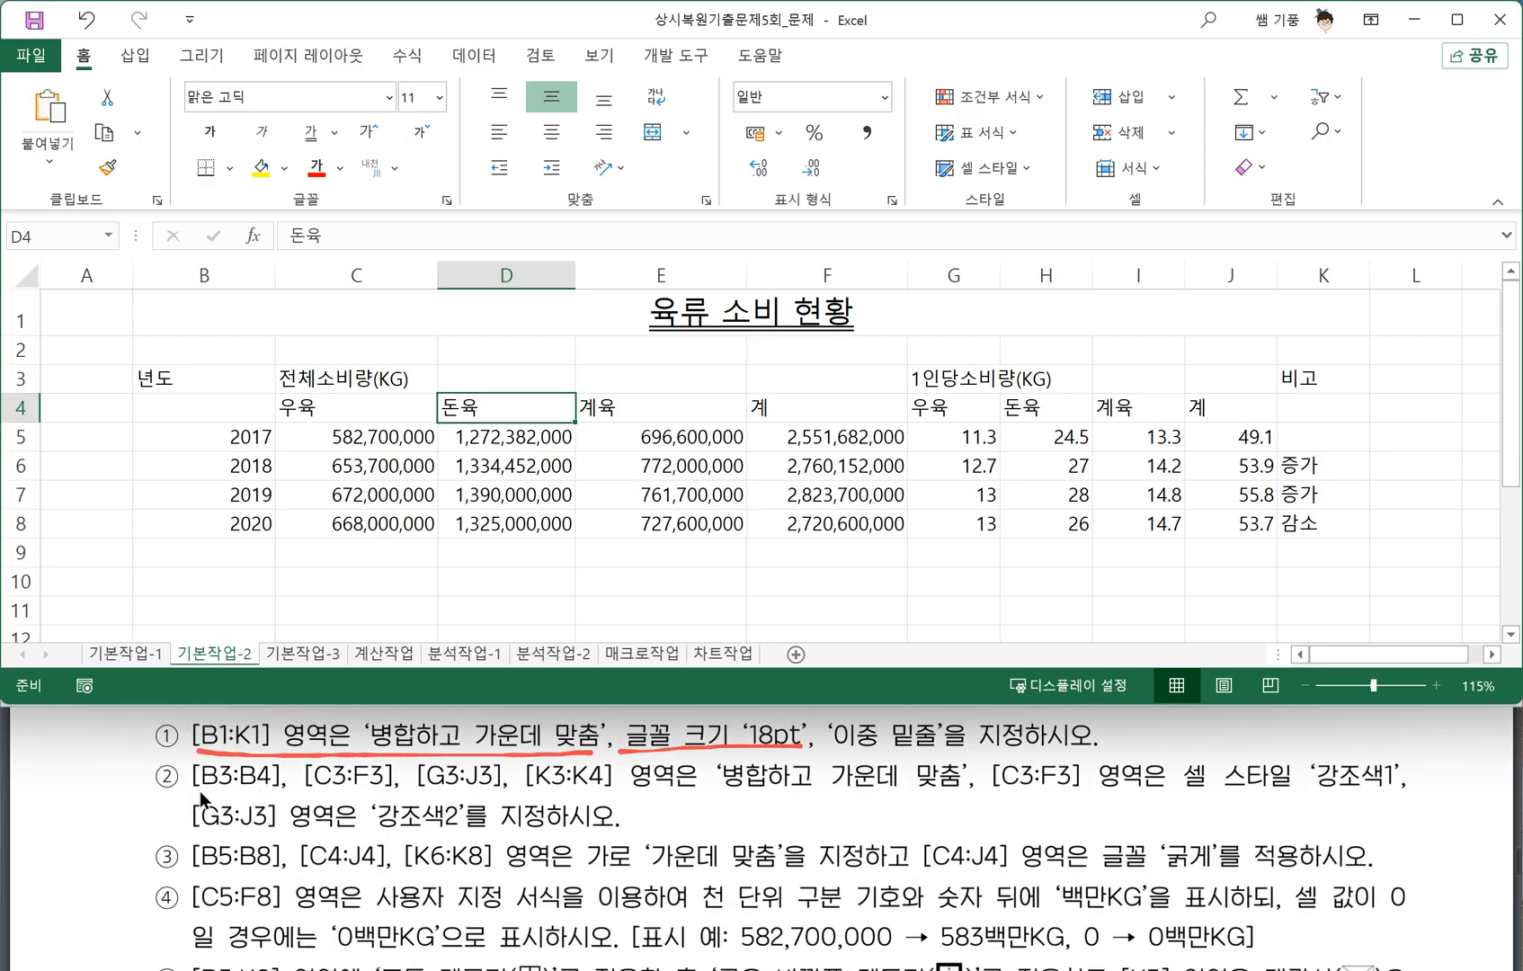
left_click(219, 800)
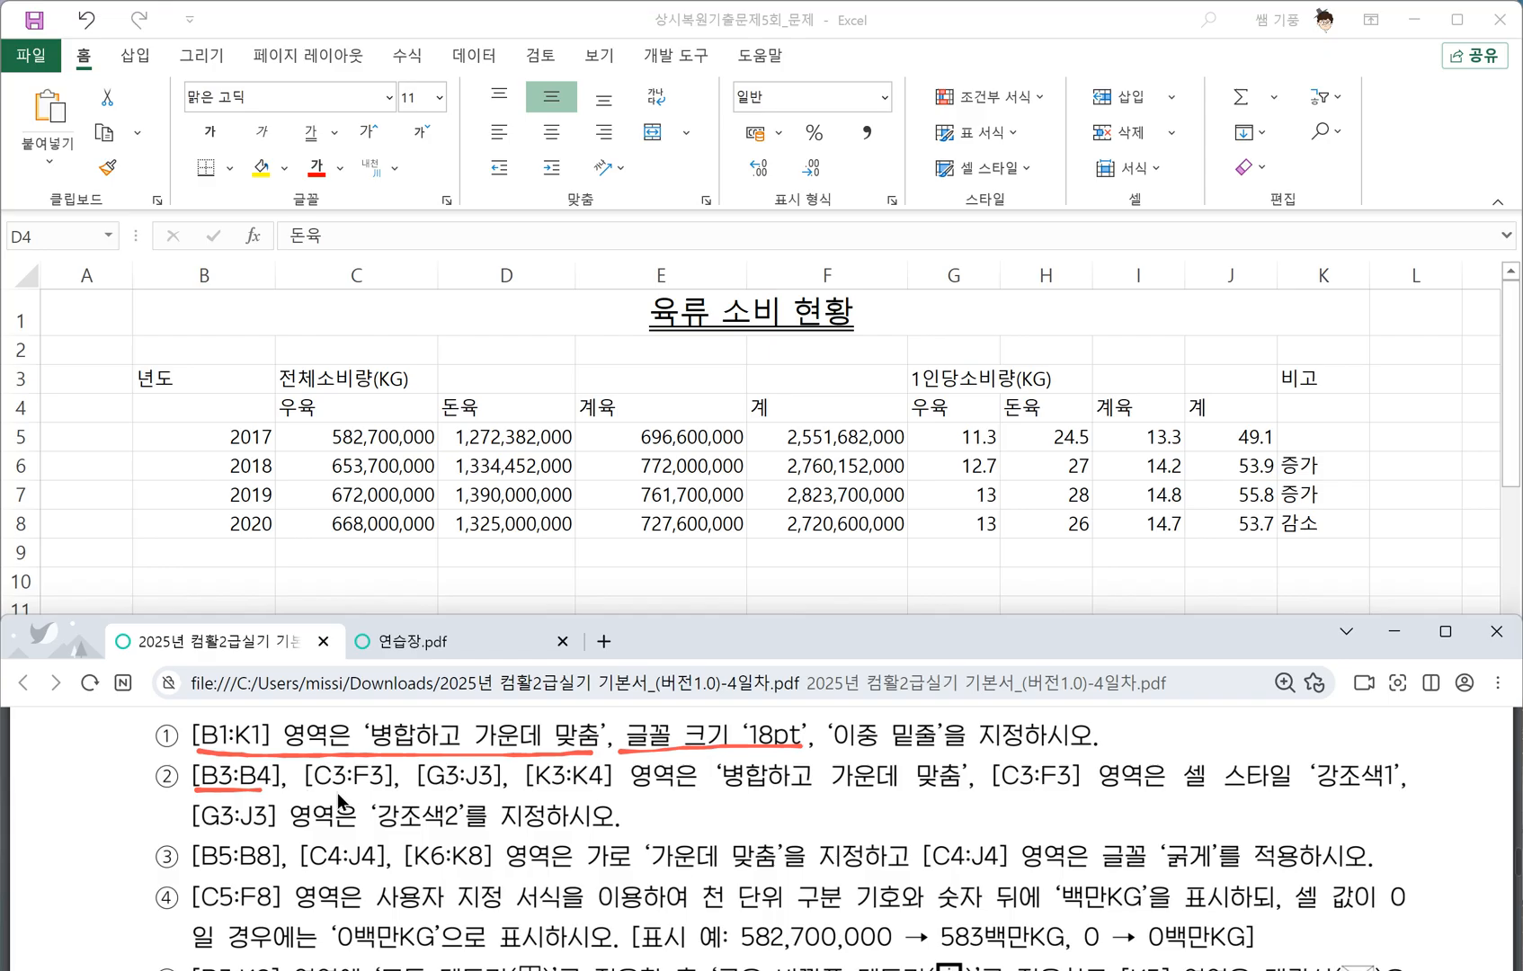
left_click(181, 391)
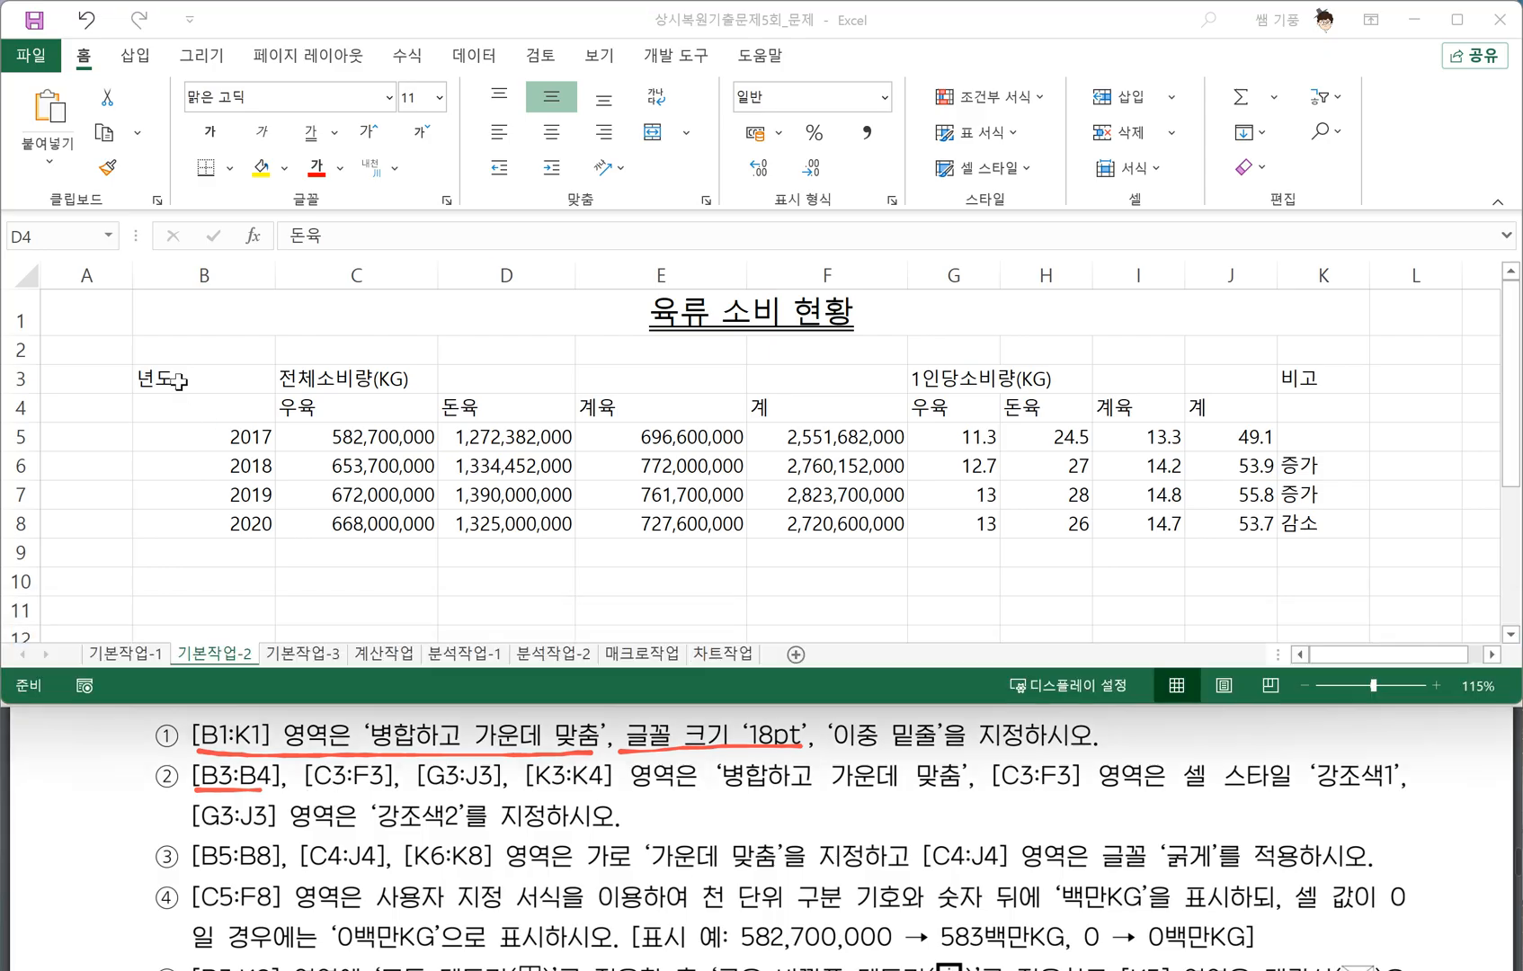
left_click_drag(180, 381, 180, 403)
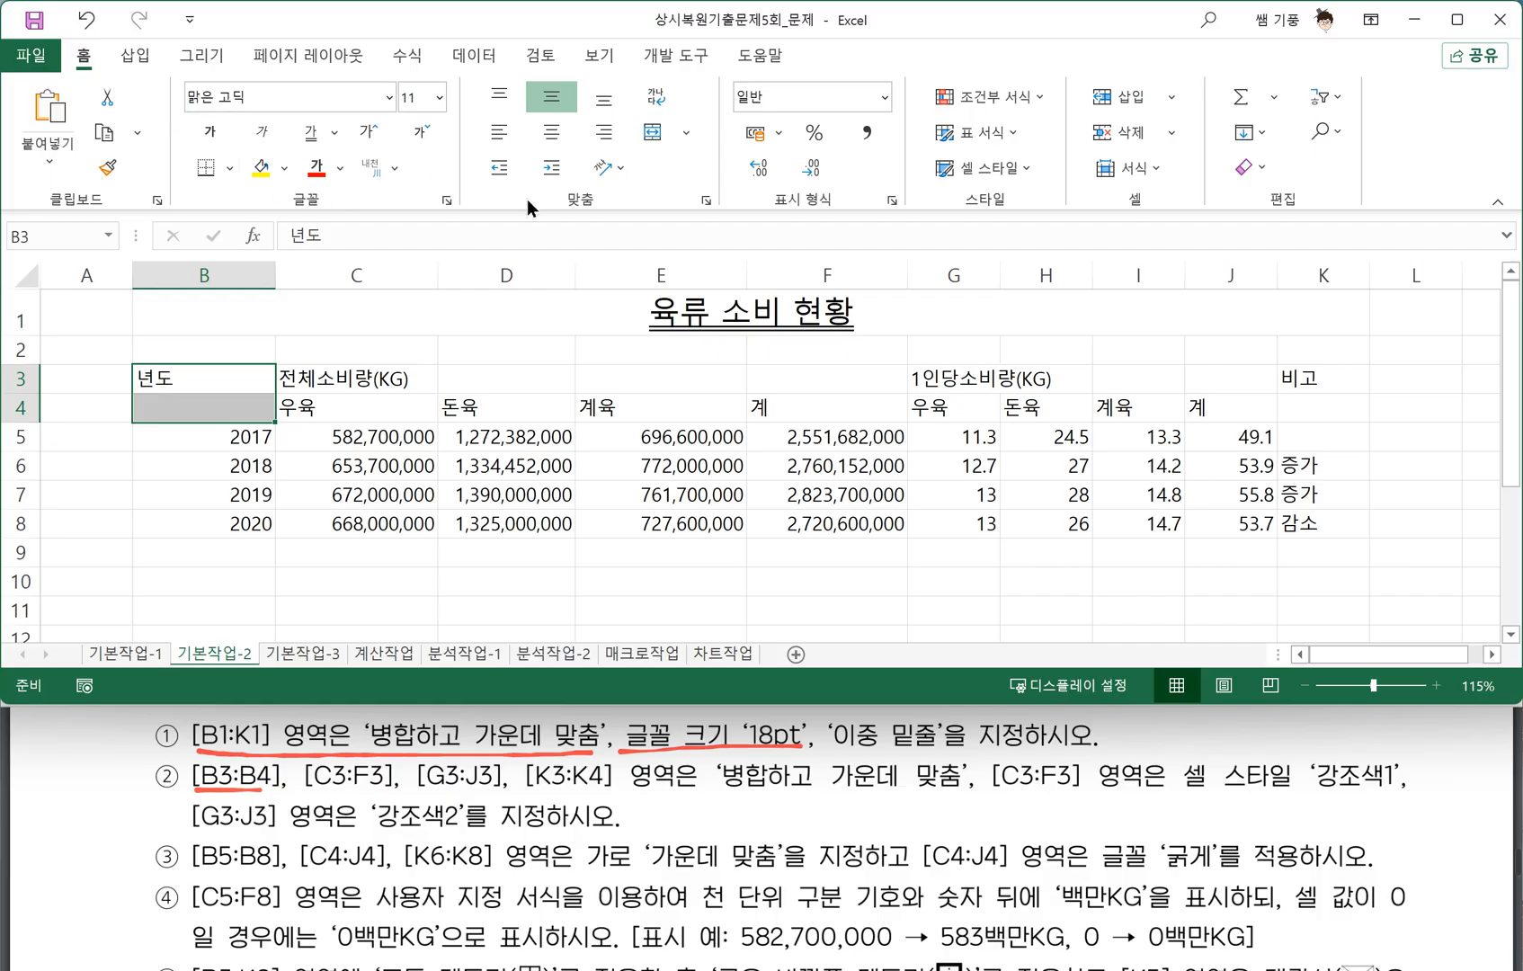
left_click(653, 133)
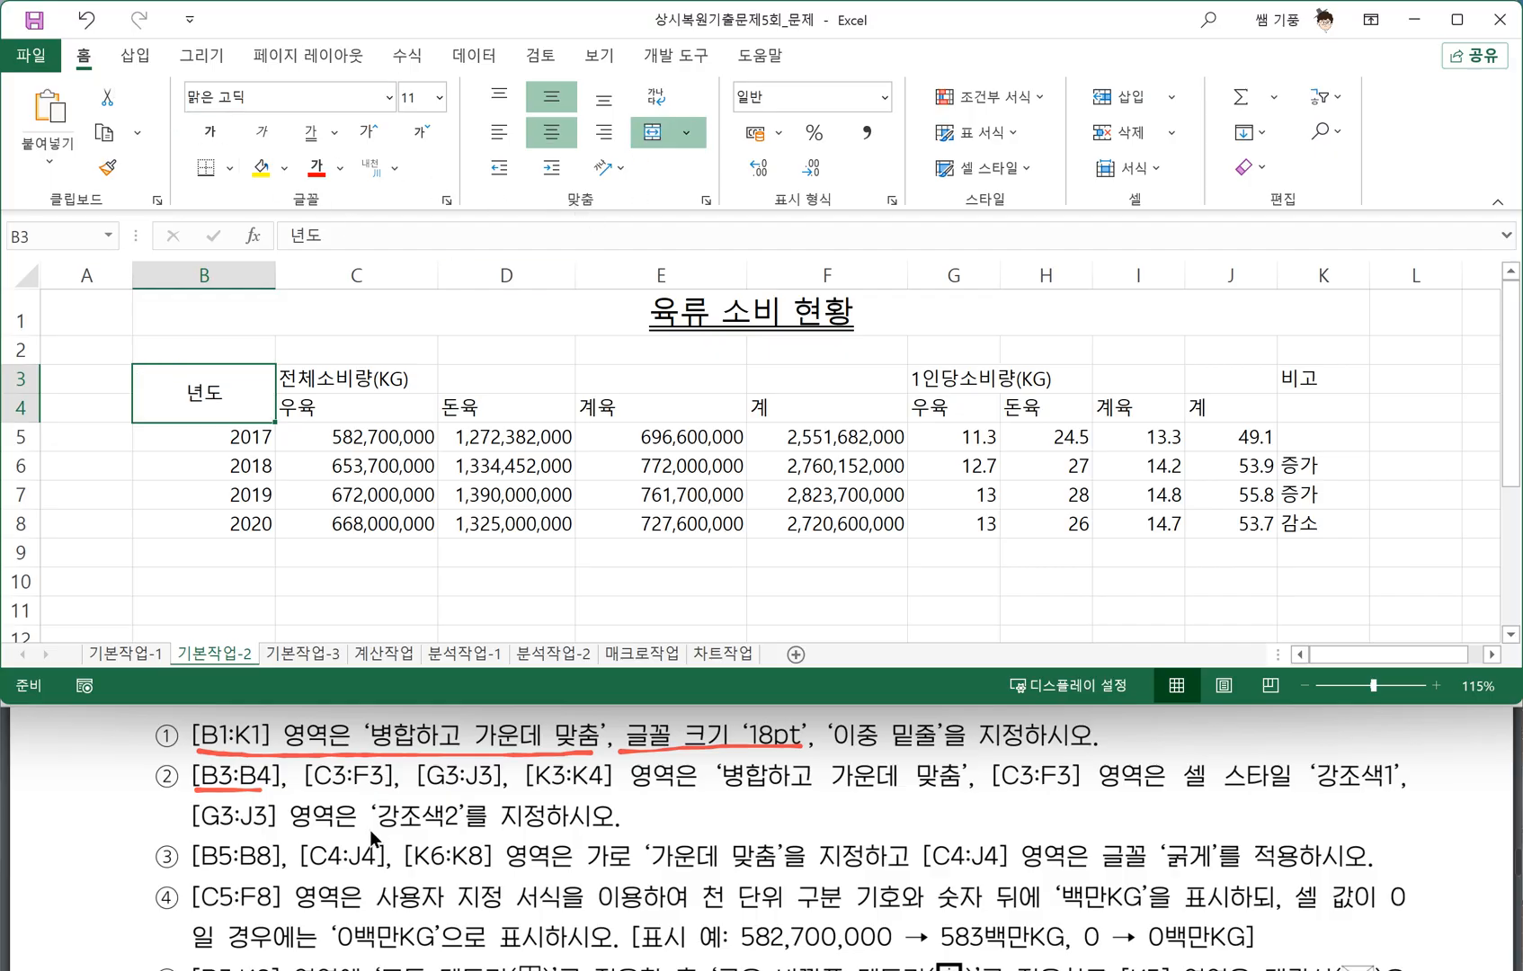
Merge and center the 전체소비량(KG) header across C3:F3.
left_click(319, 798)
left_click_drag(307, 792, 376, 791)
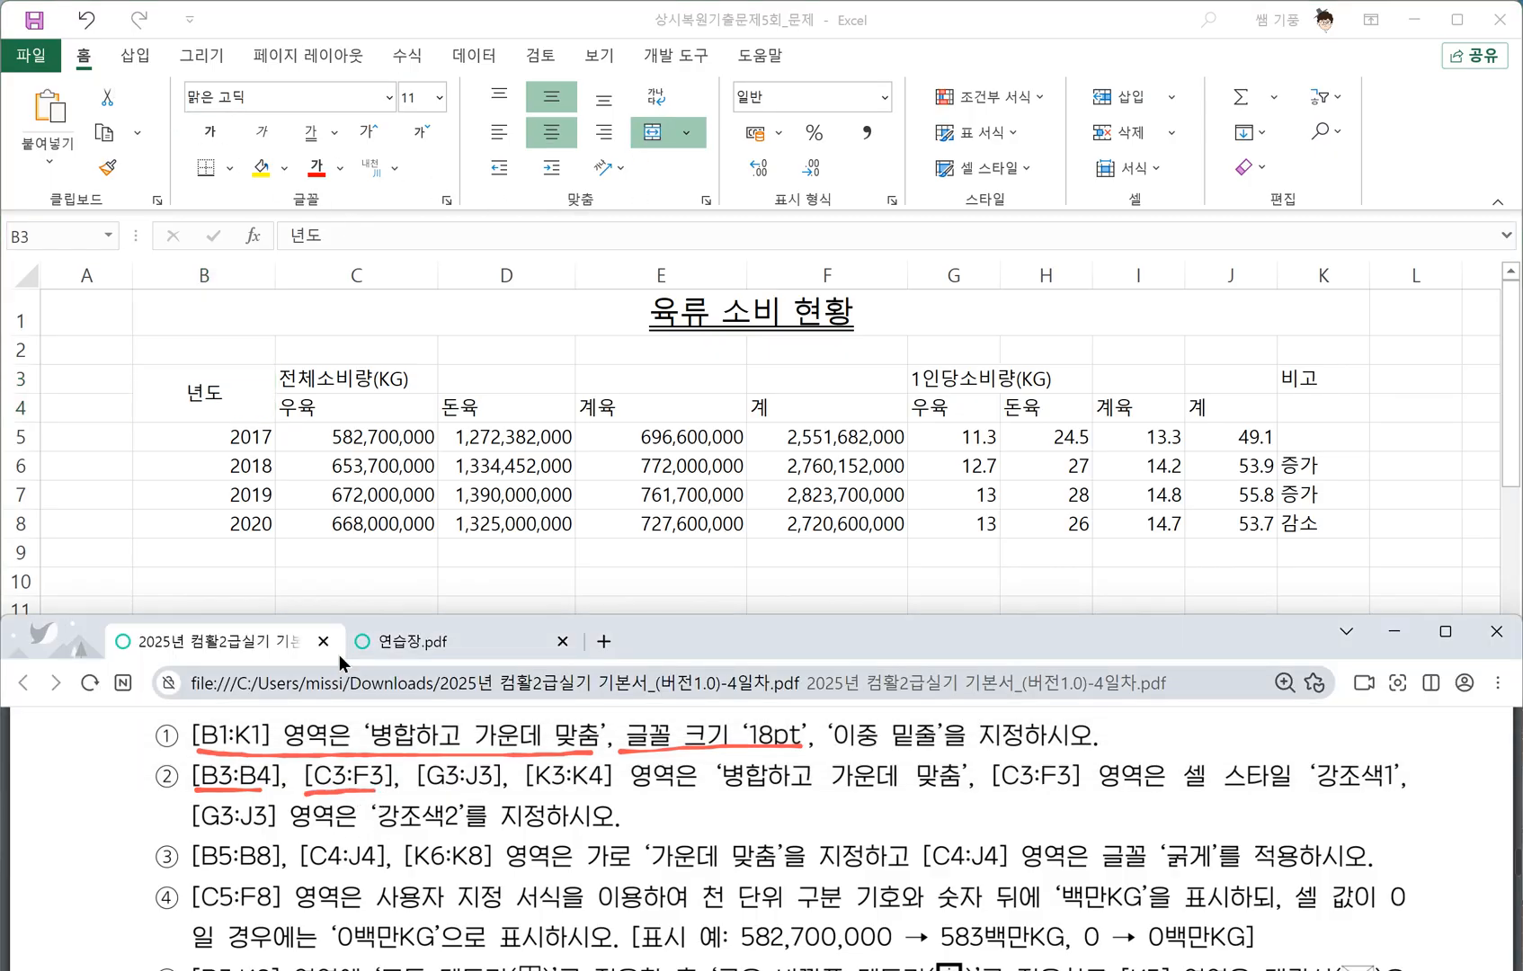
left_click(360, 379)
left_click_drag(360, 378, 801, 381)
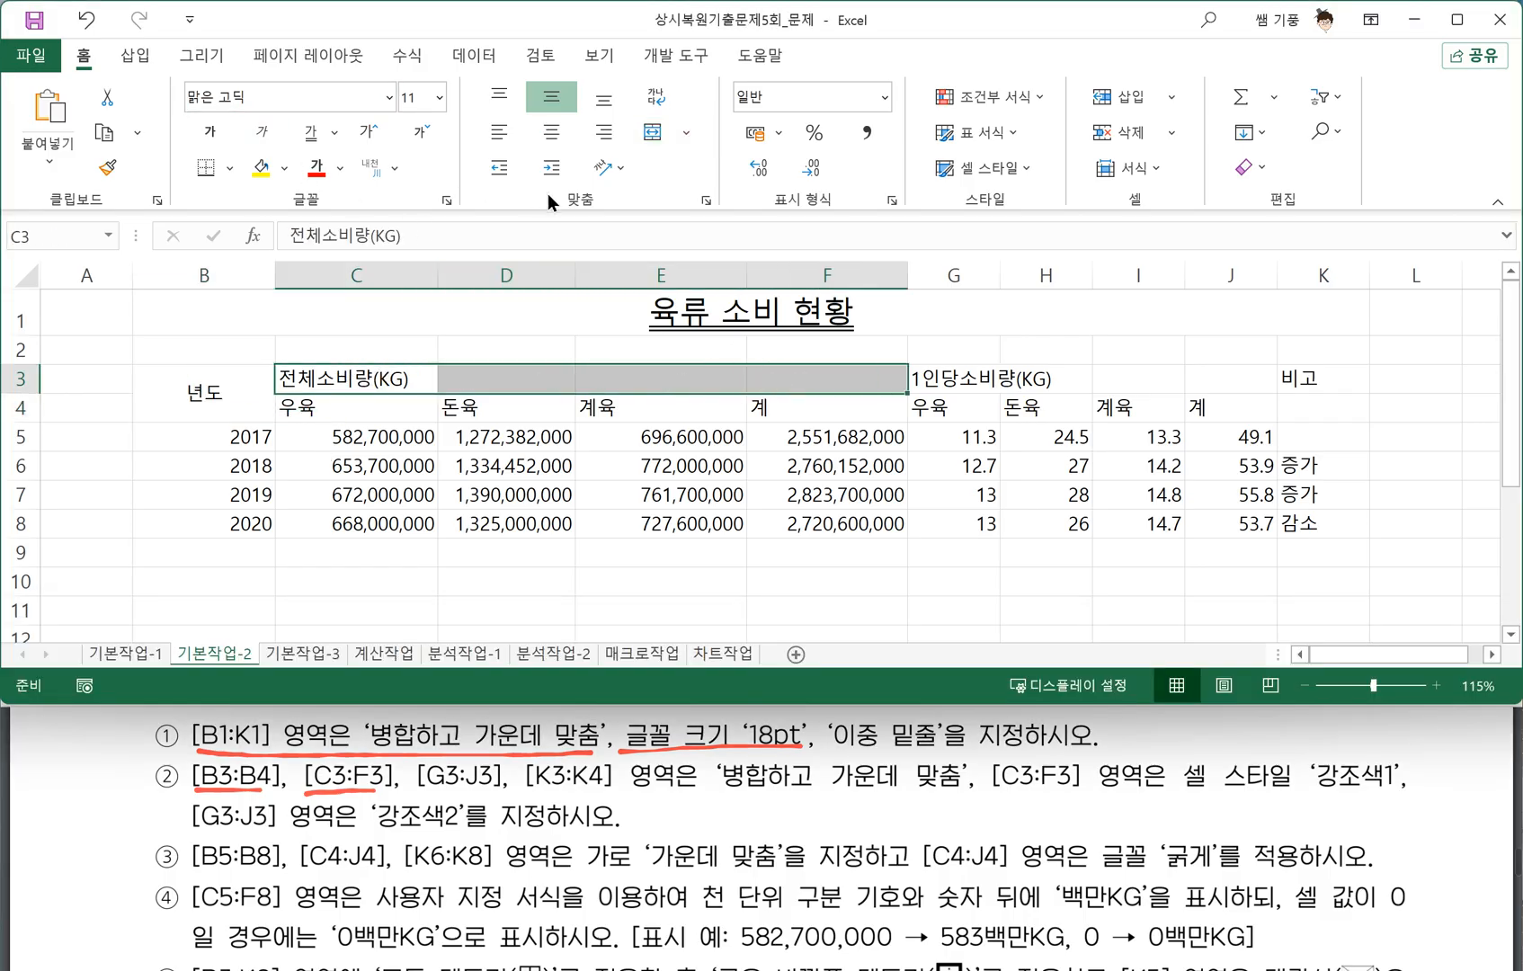
left_click(654, 133)
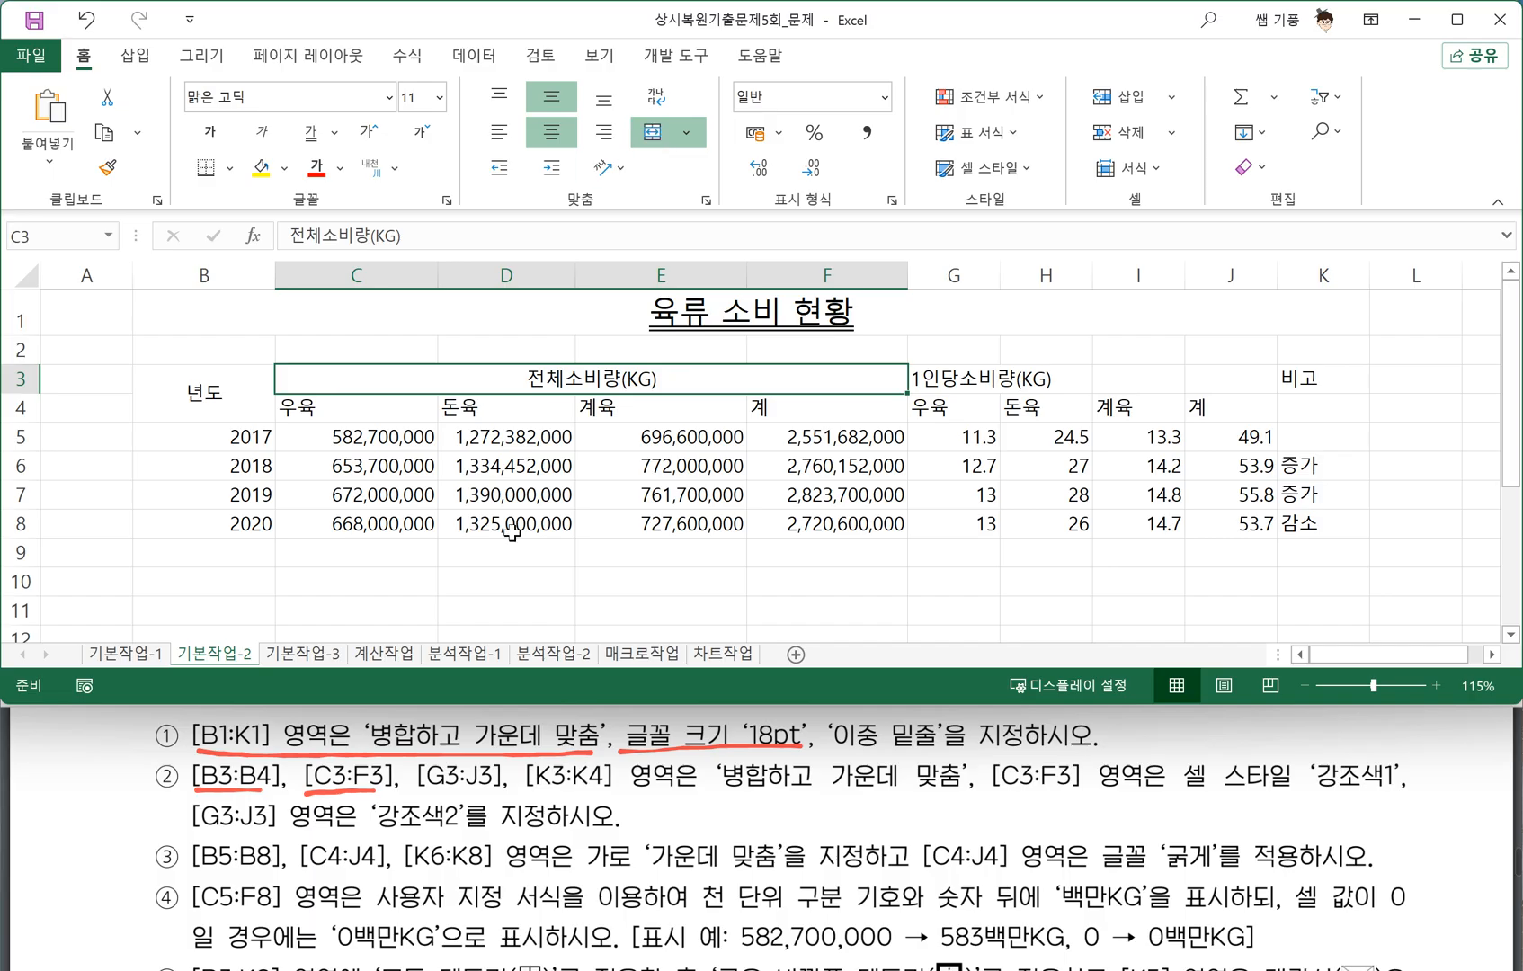
Merge and center the 1인당소비량(KG) header across G3:J3 and the 비고 header over K3:K4.
left_click_drag(419, 791, 453, 793)
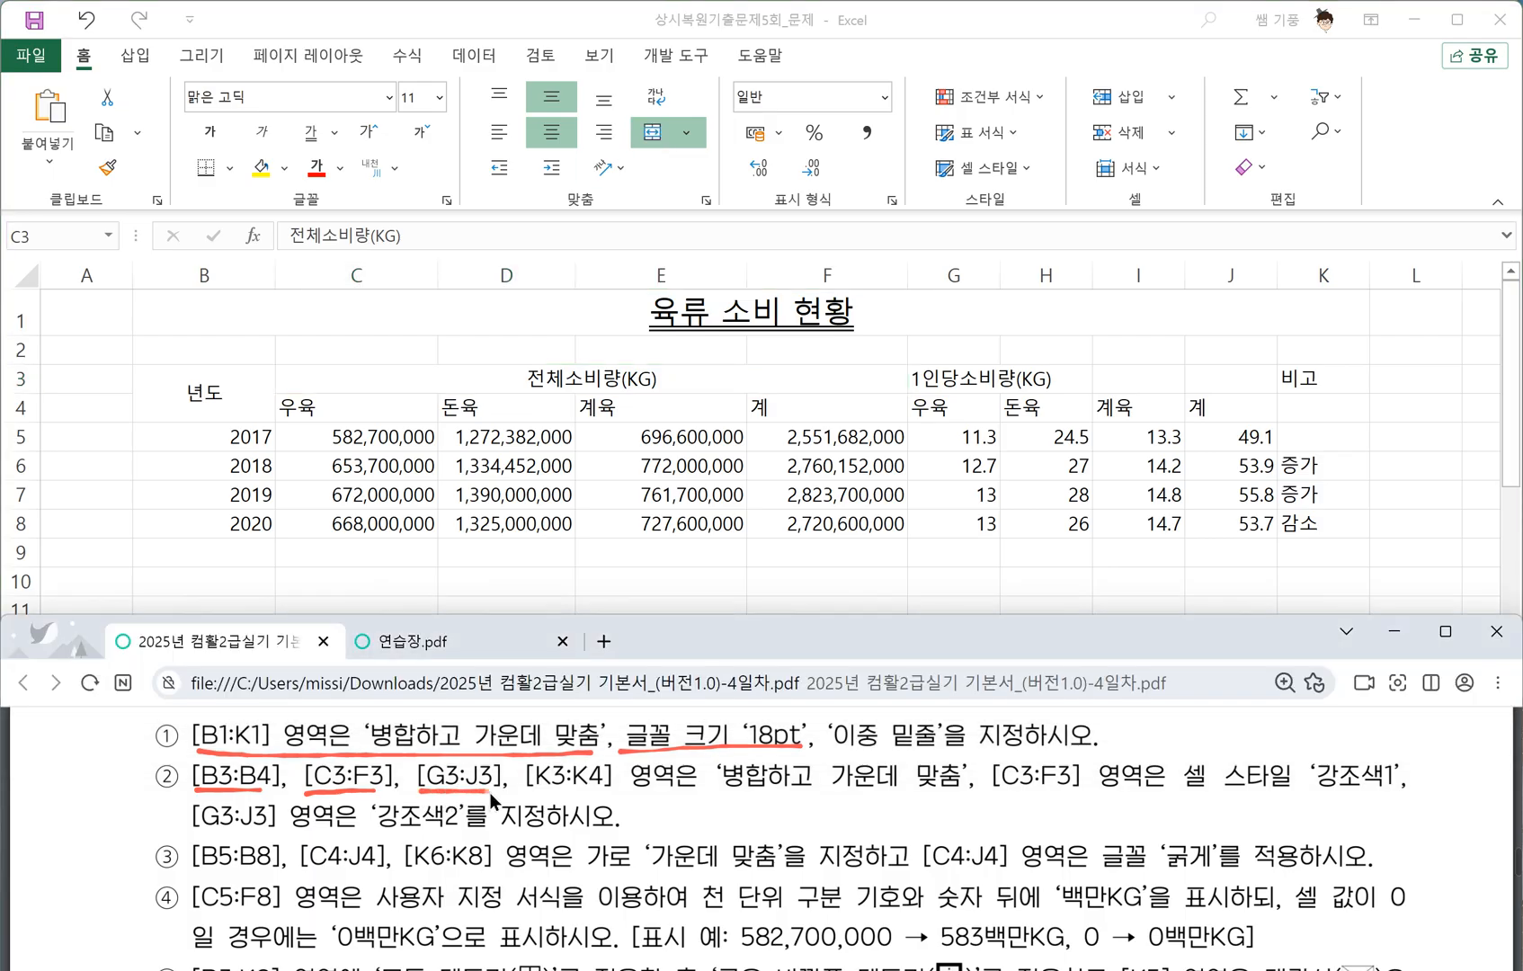
left_click_drag(955, 385, 1178, 372)
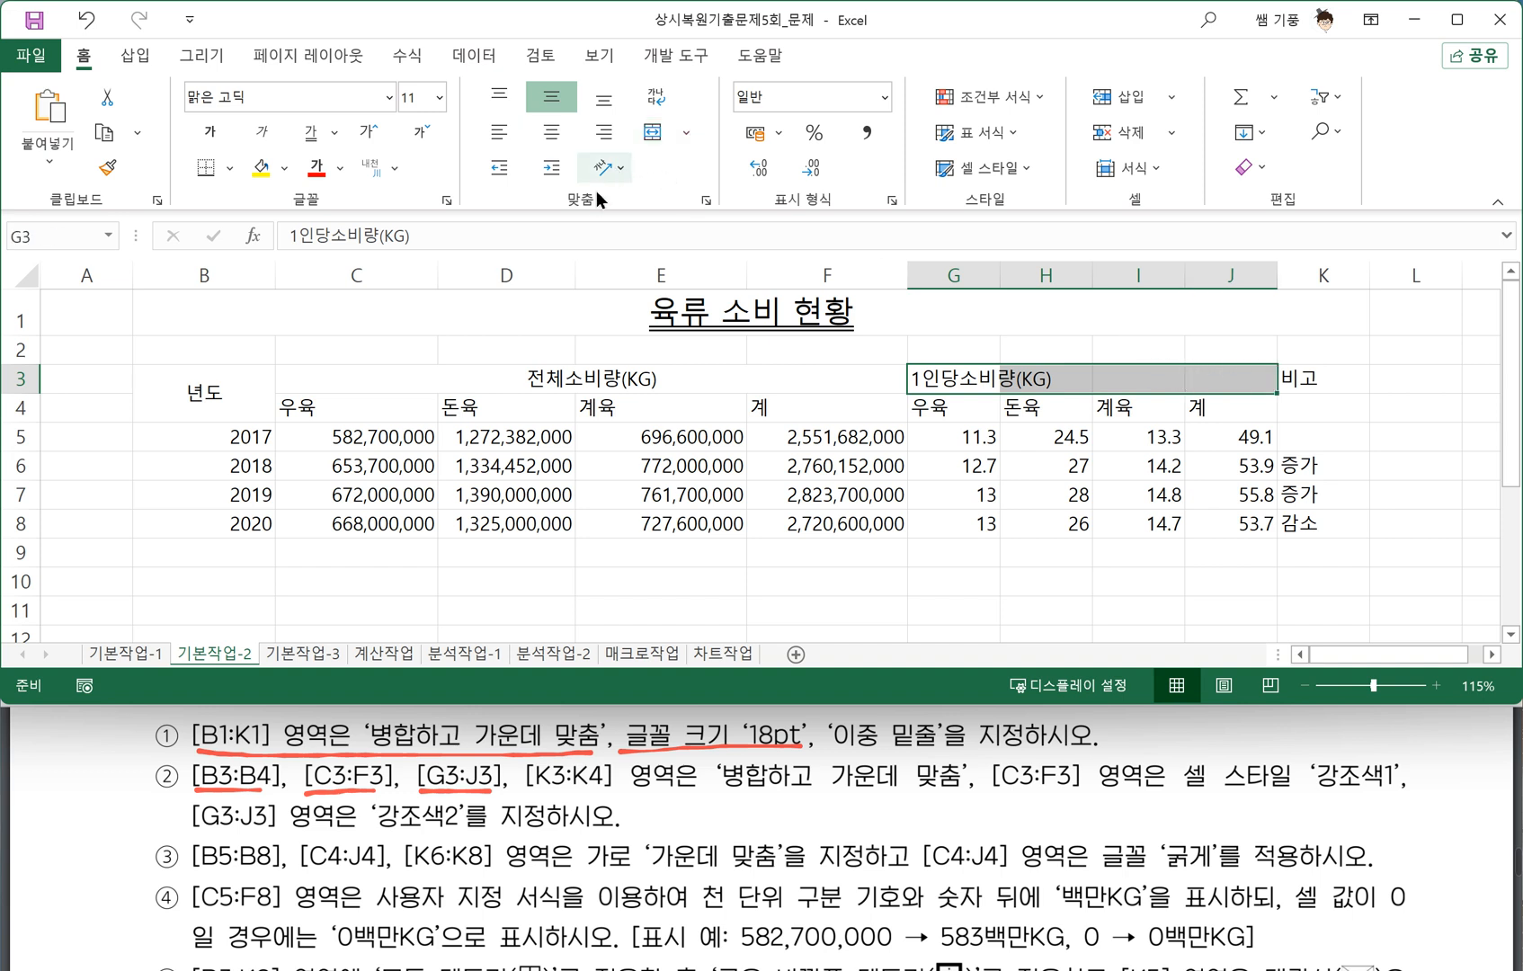
left_click(654, 133)
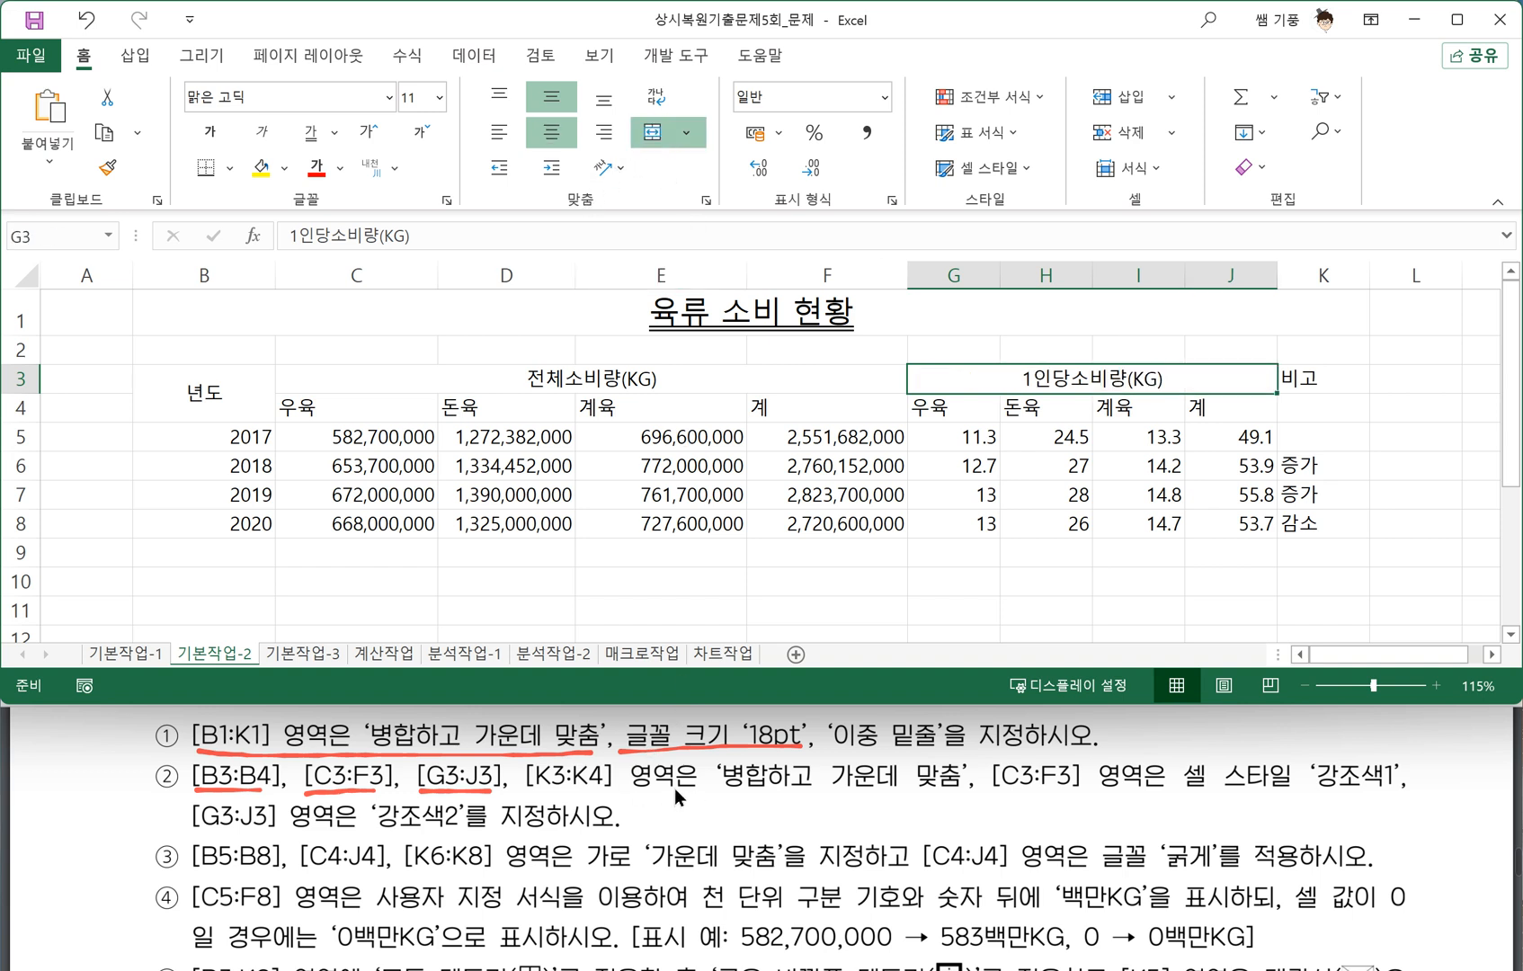
left_click_drag(528, 793, 604, 796)
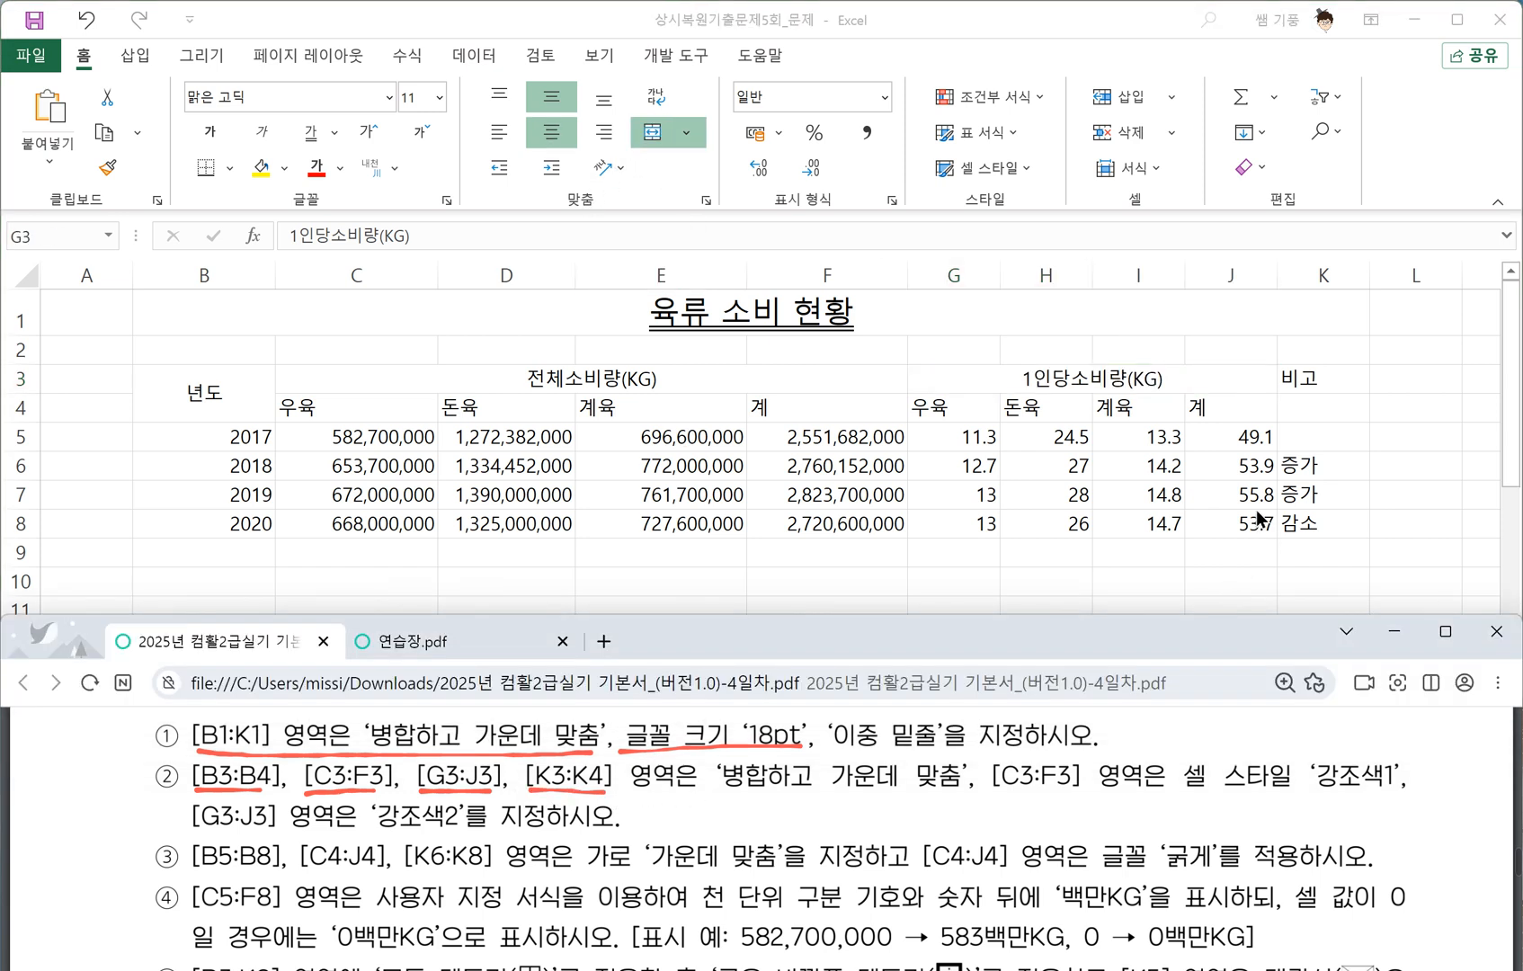
left_click(1297, 377)
left_click_drag(1297, 377, 1301, 409)
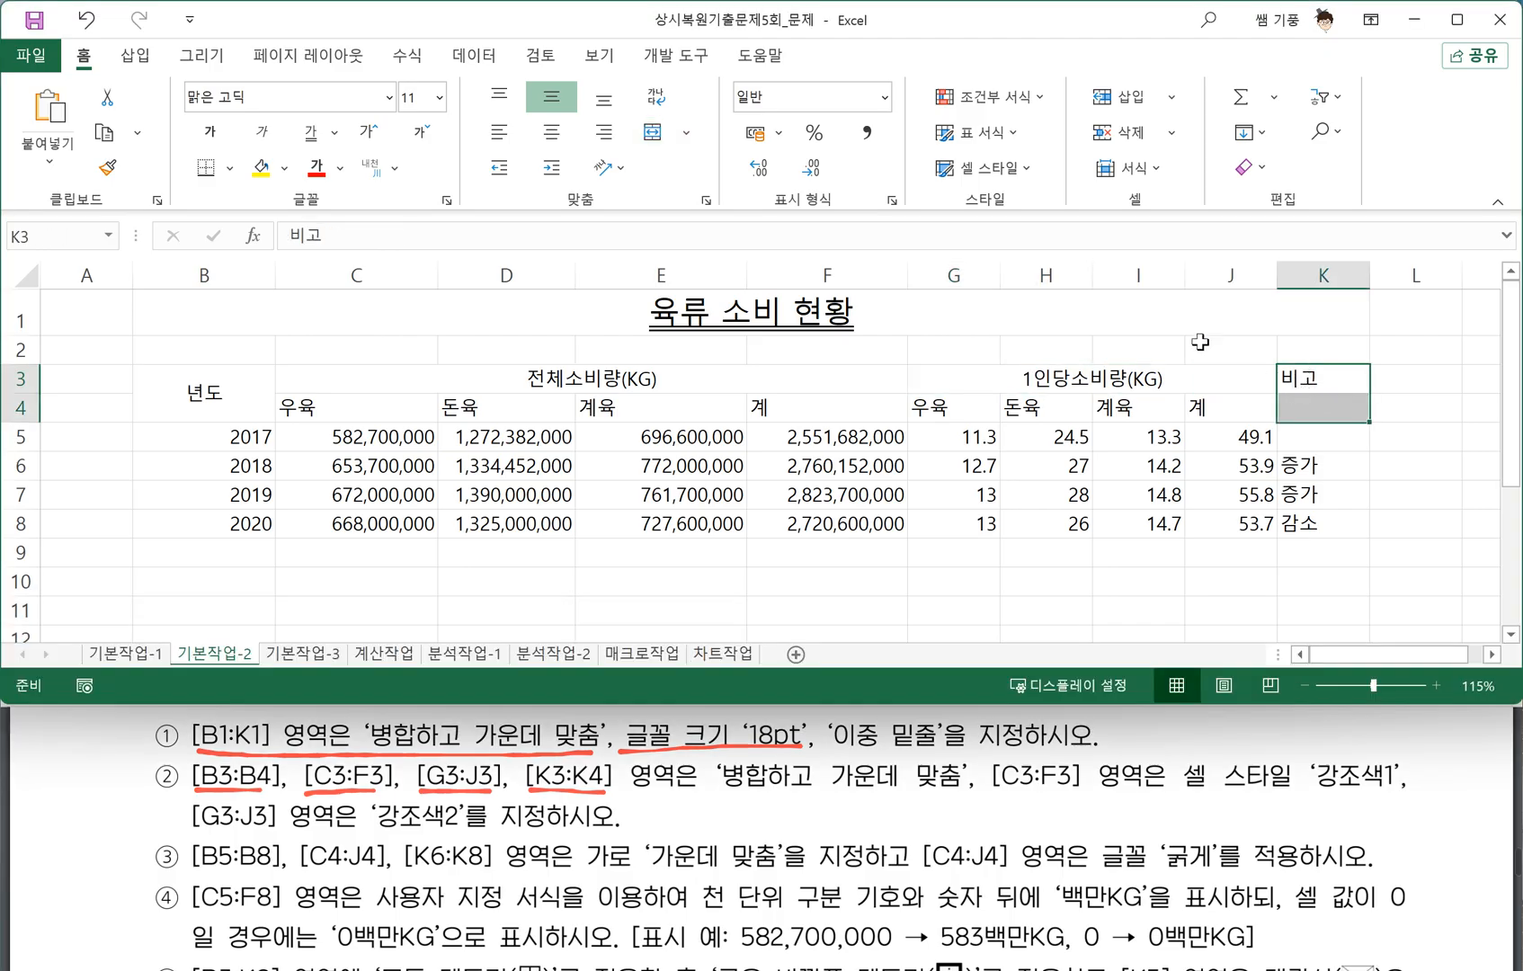
left_click(654, 132)
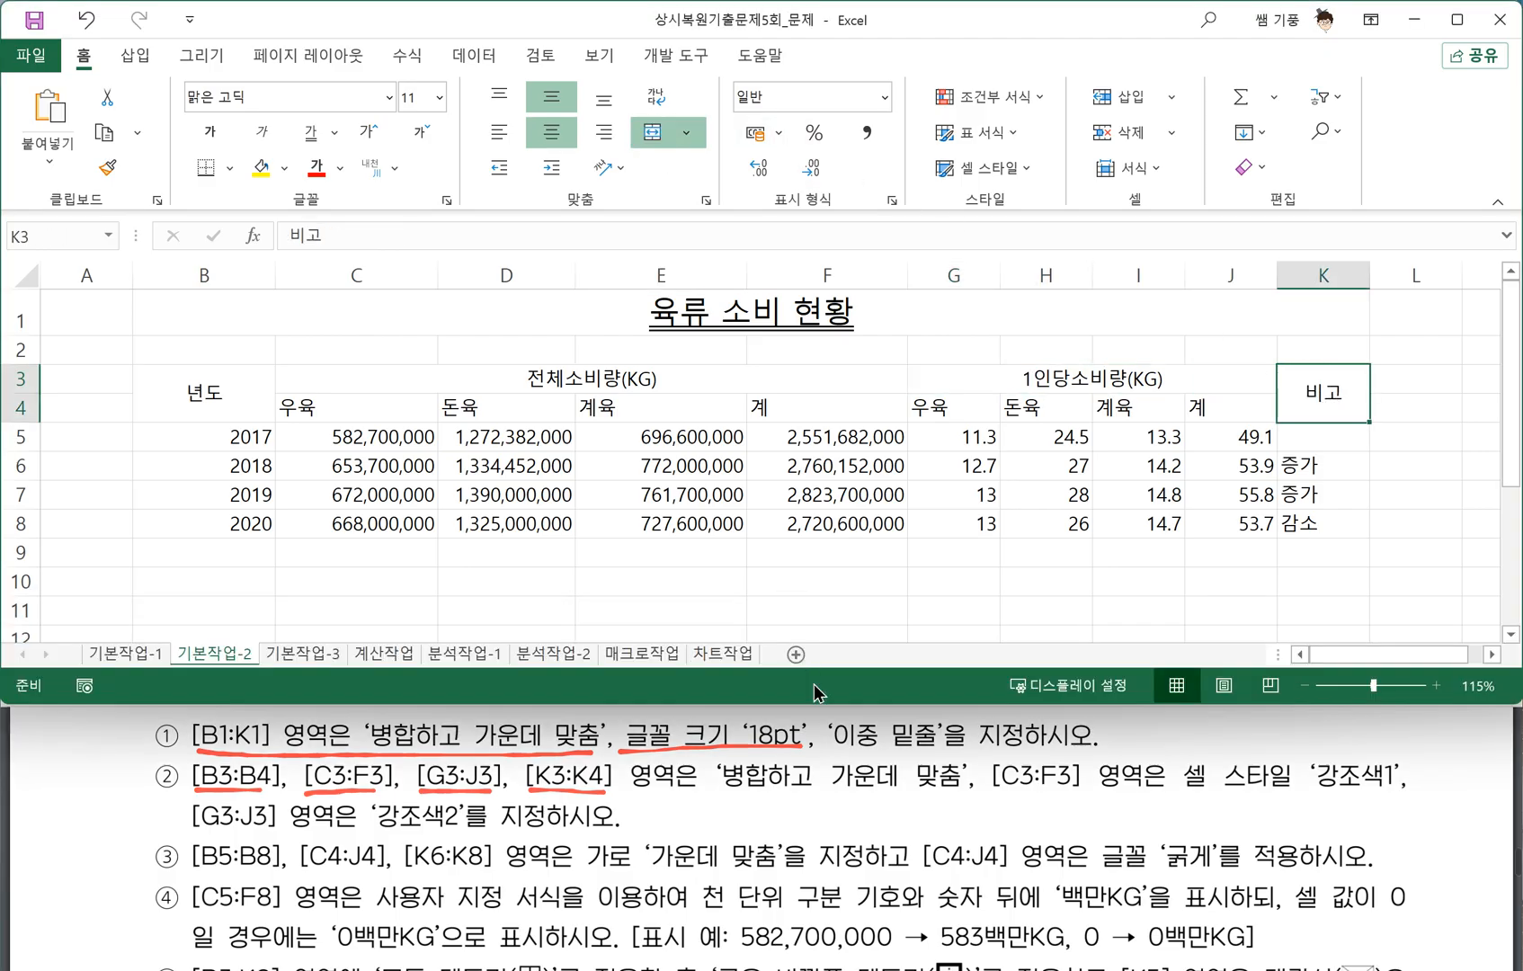
Apply the 강조색1 cell style to the merged 전체소비량(KG) header in C3:F3.
mouse_move(714, 782)
left_mouse_down()
mouse_move(794, 802)
mouse_move(937, 802)
left_mouse_up()
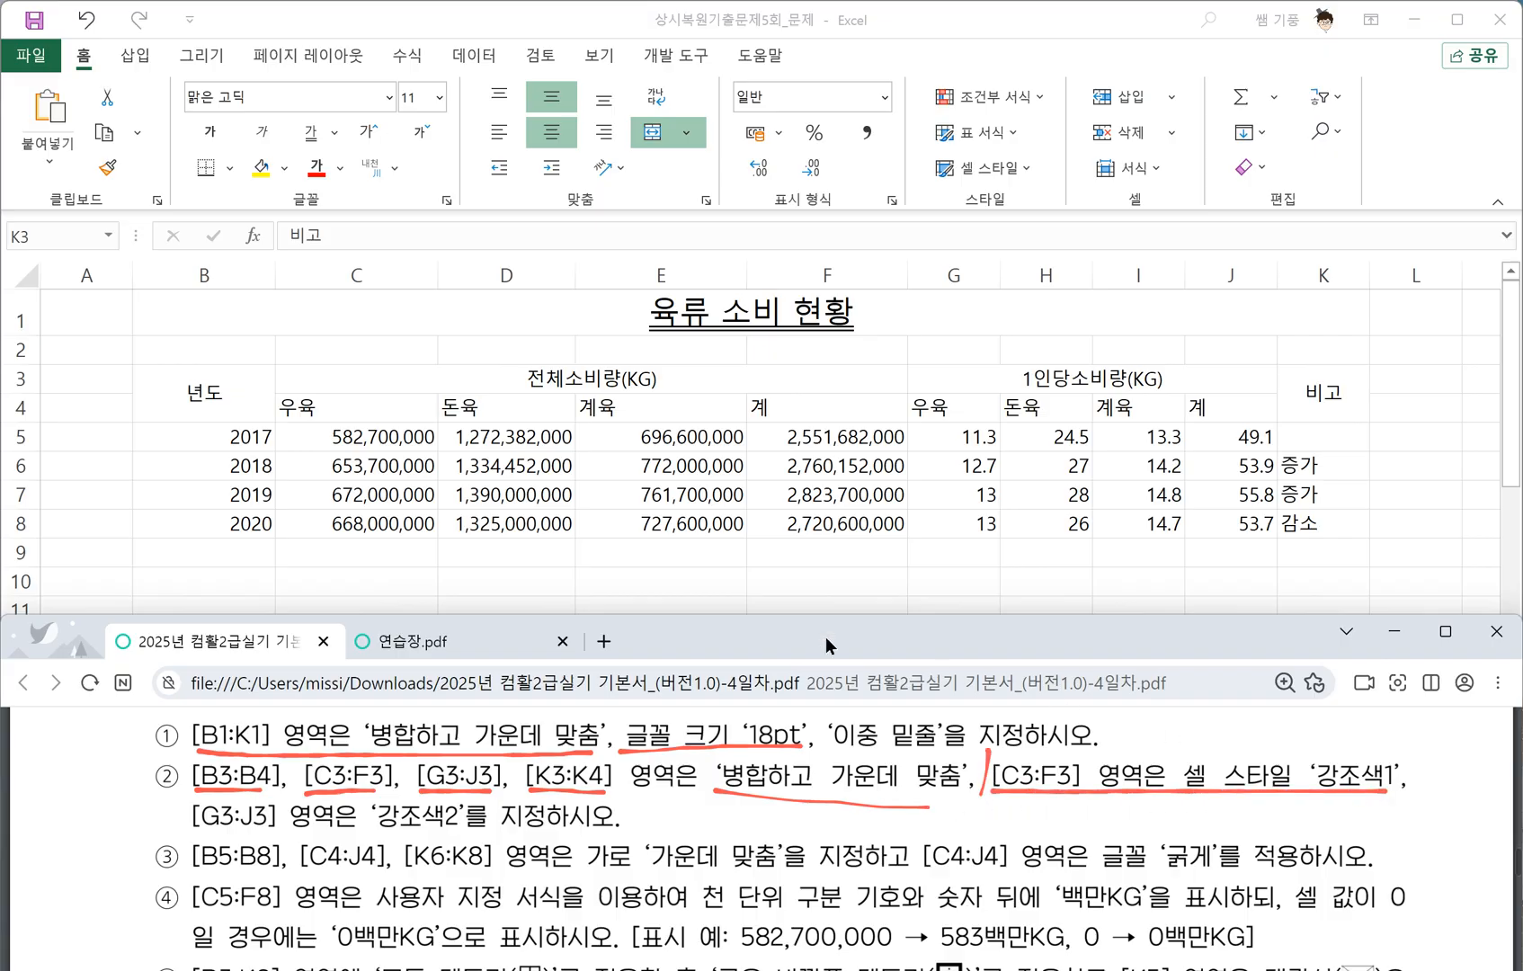
left_click(305, 386)
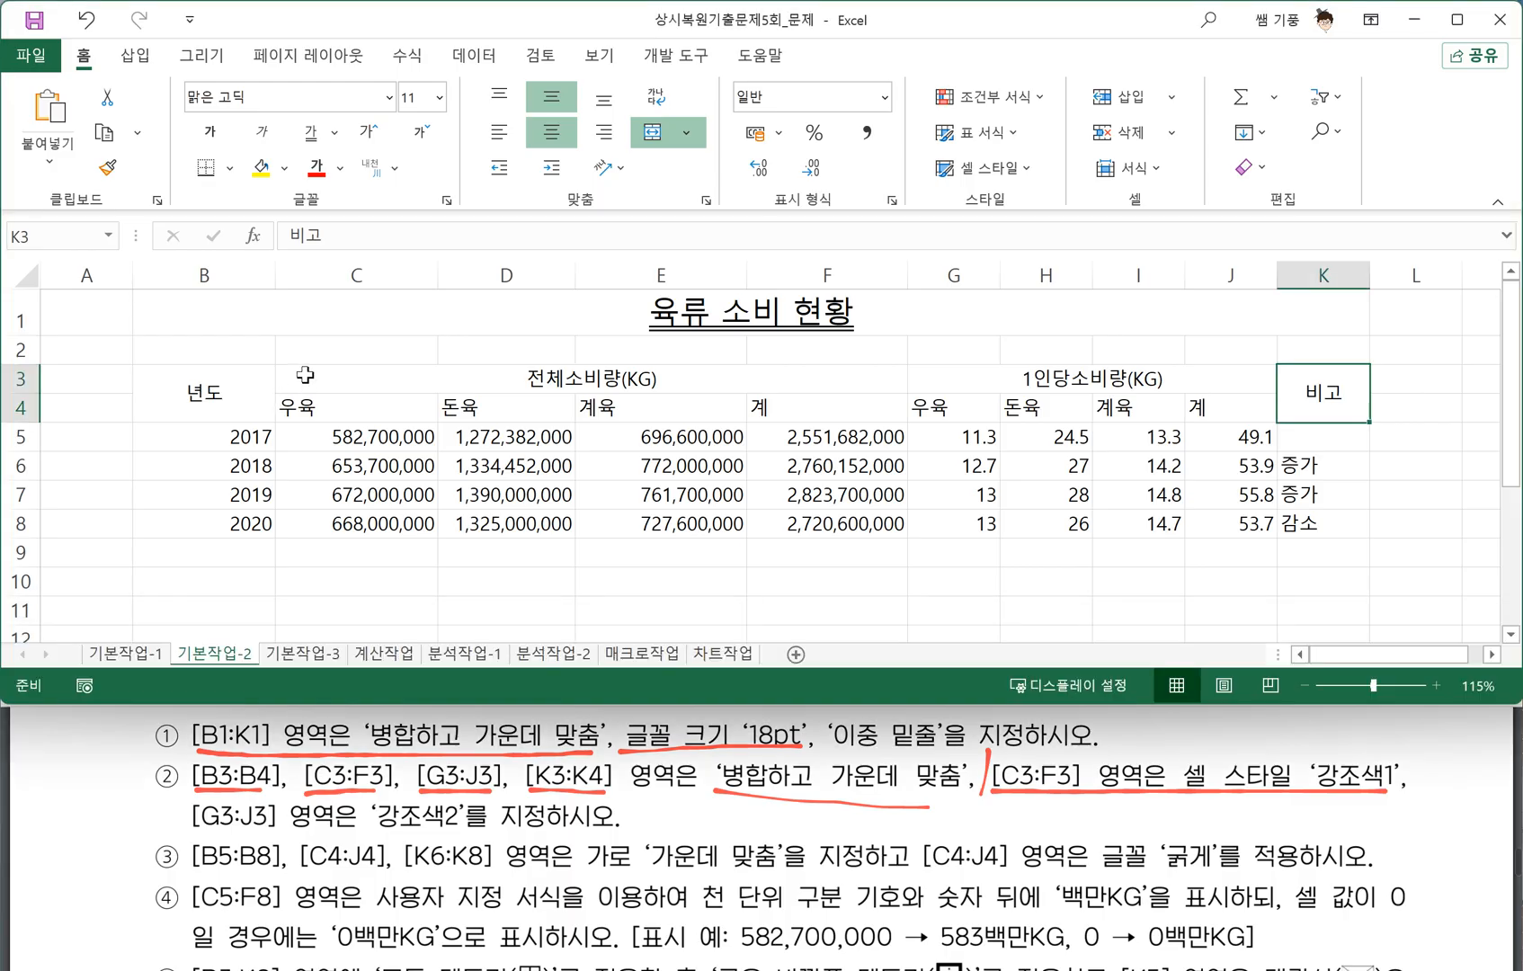
left_click(307, 382)
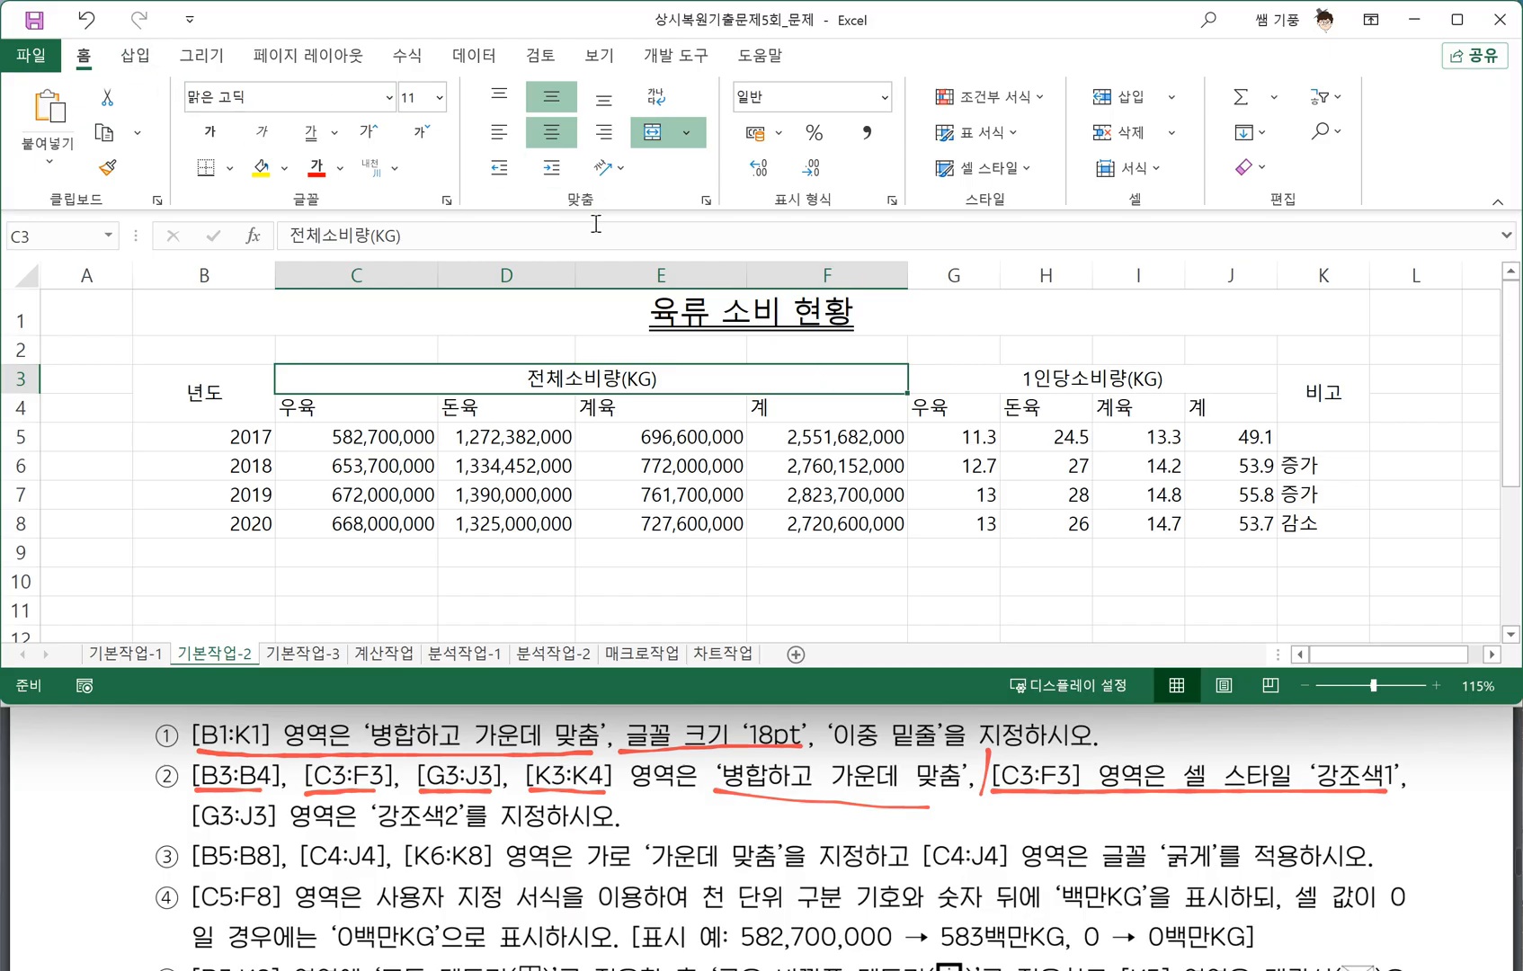
left_click(1026, 169)
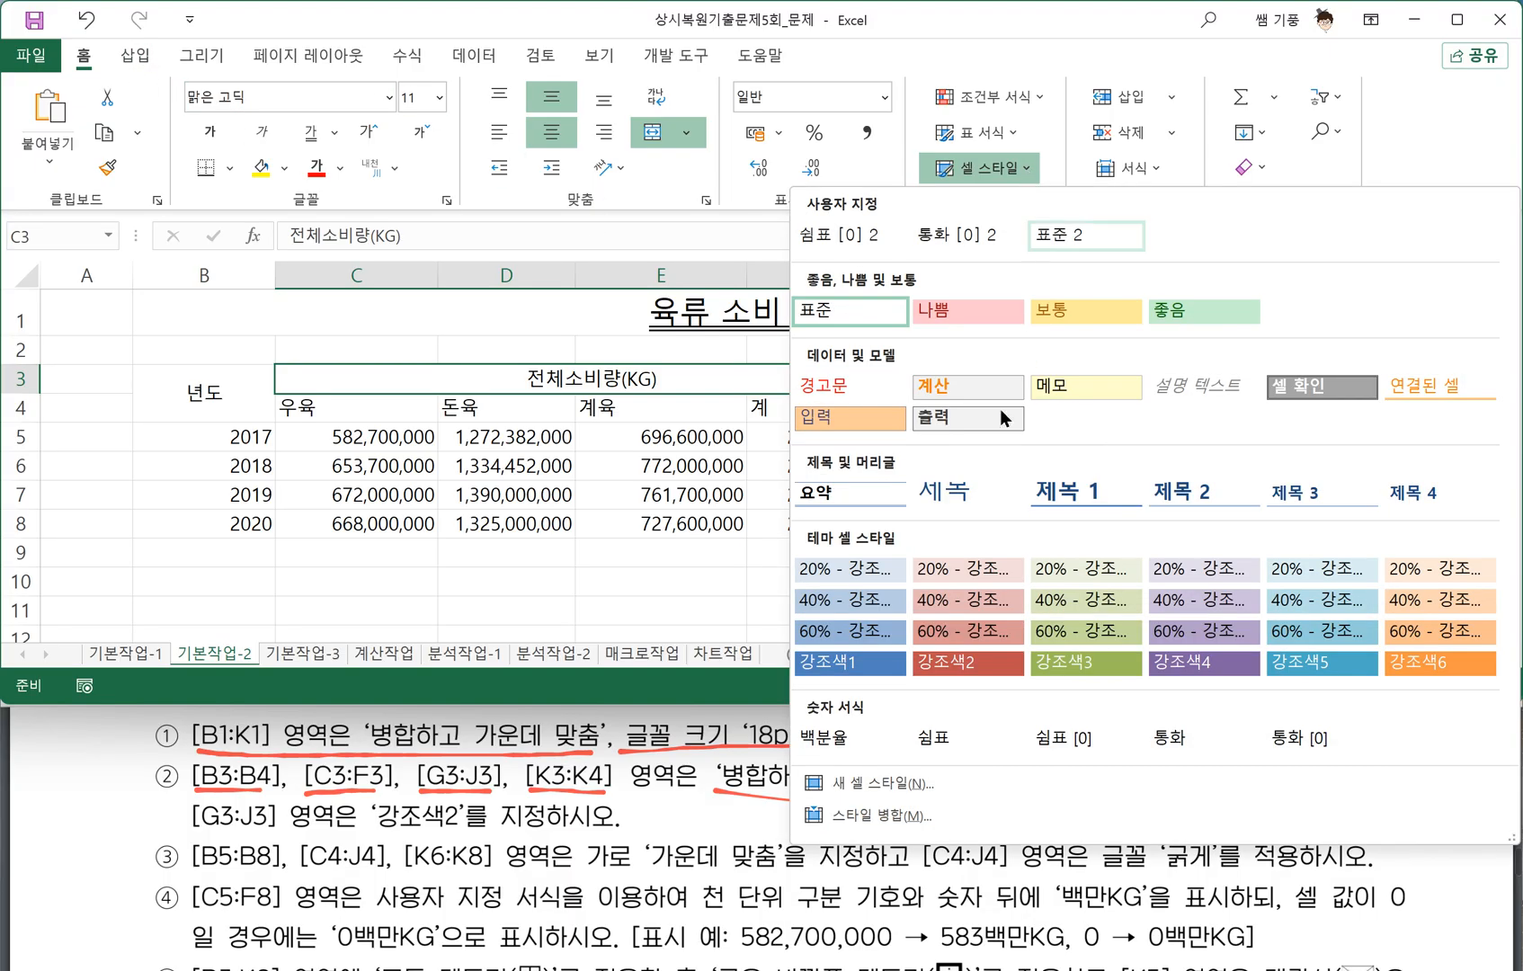
left_click(851, 665)
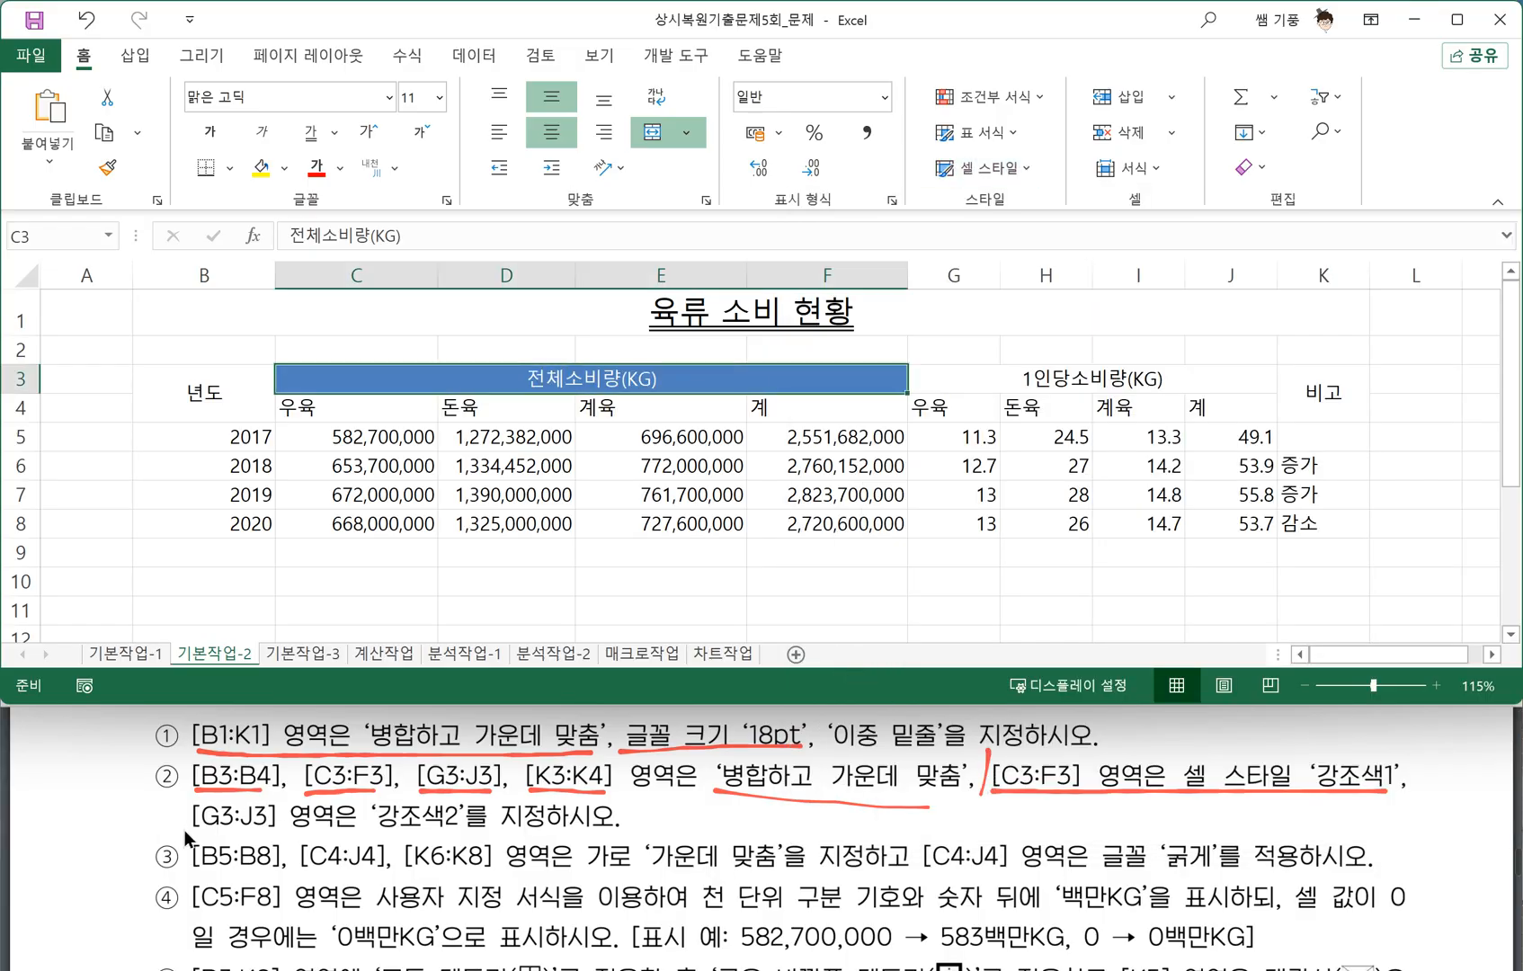
Underline [G3:J3] in the PDF instructions and apply the 강조색2 cell style to the merged 1인당소비량(KG) header.
left_click_drag(197, 831, 267, 834)
left_click(961, 377)
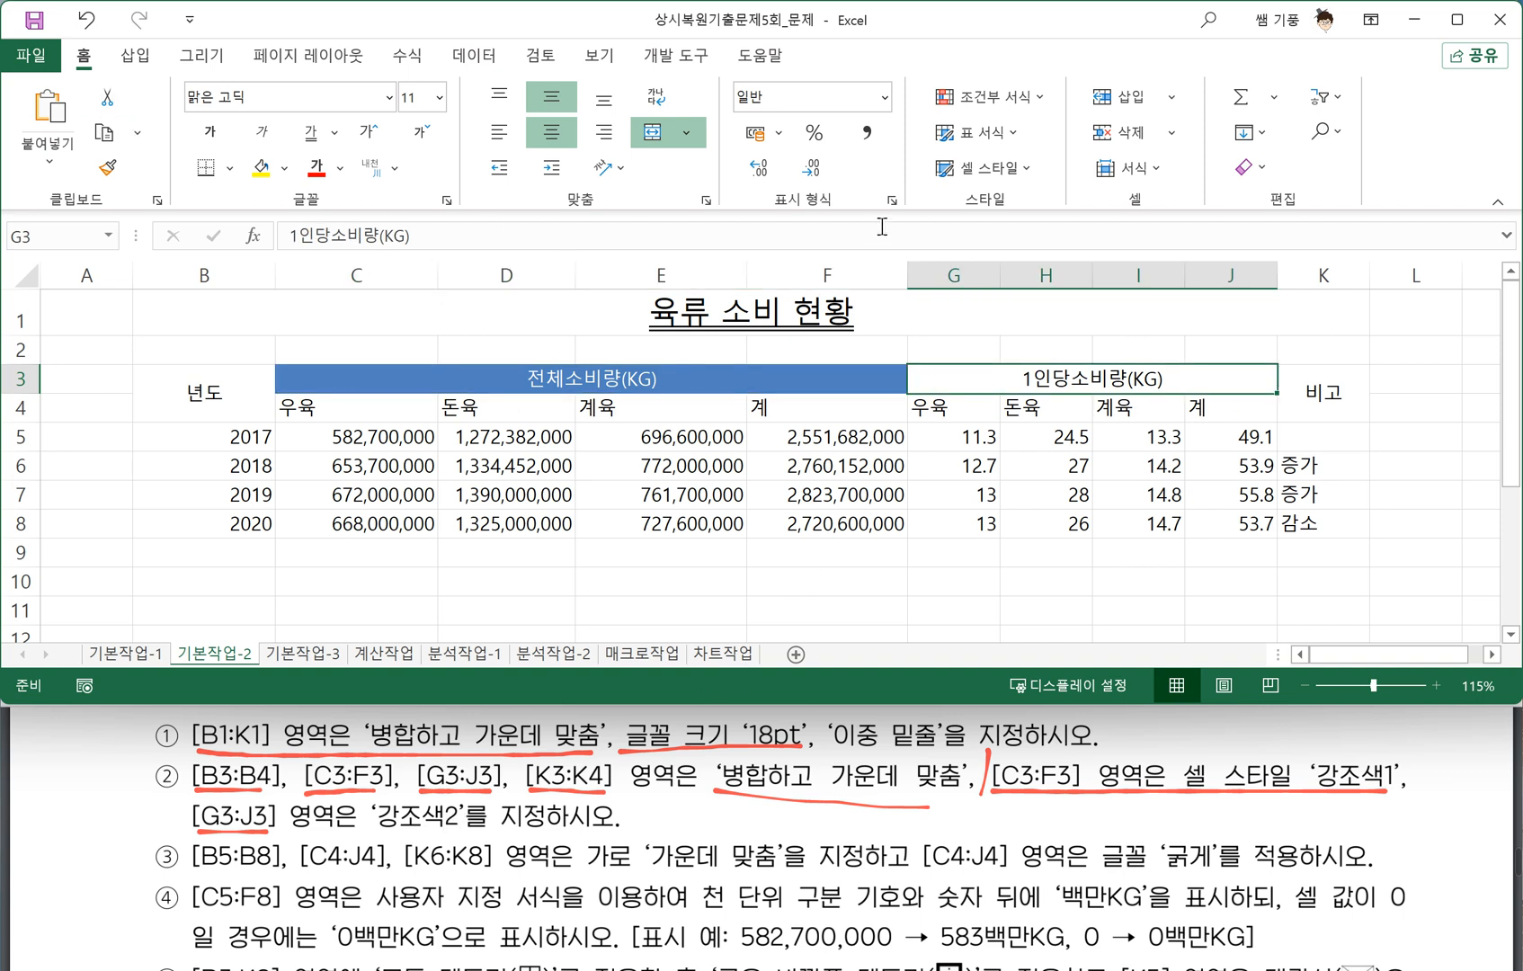
left_click(1025, 172)
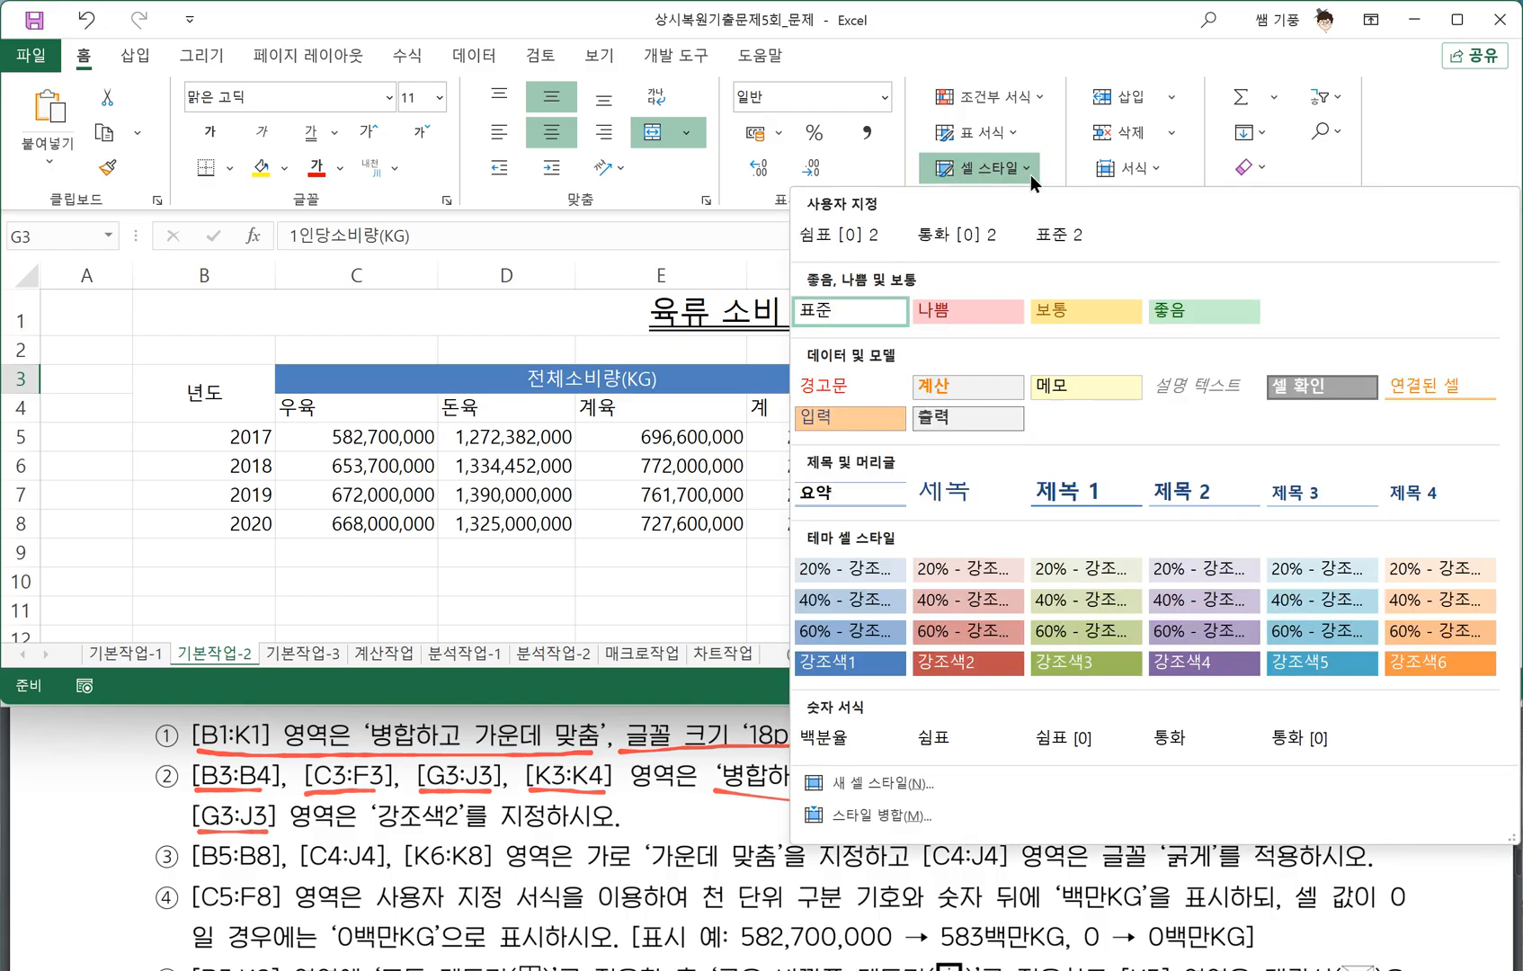
left_click(960, 671)
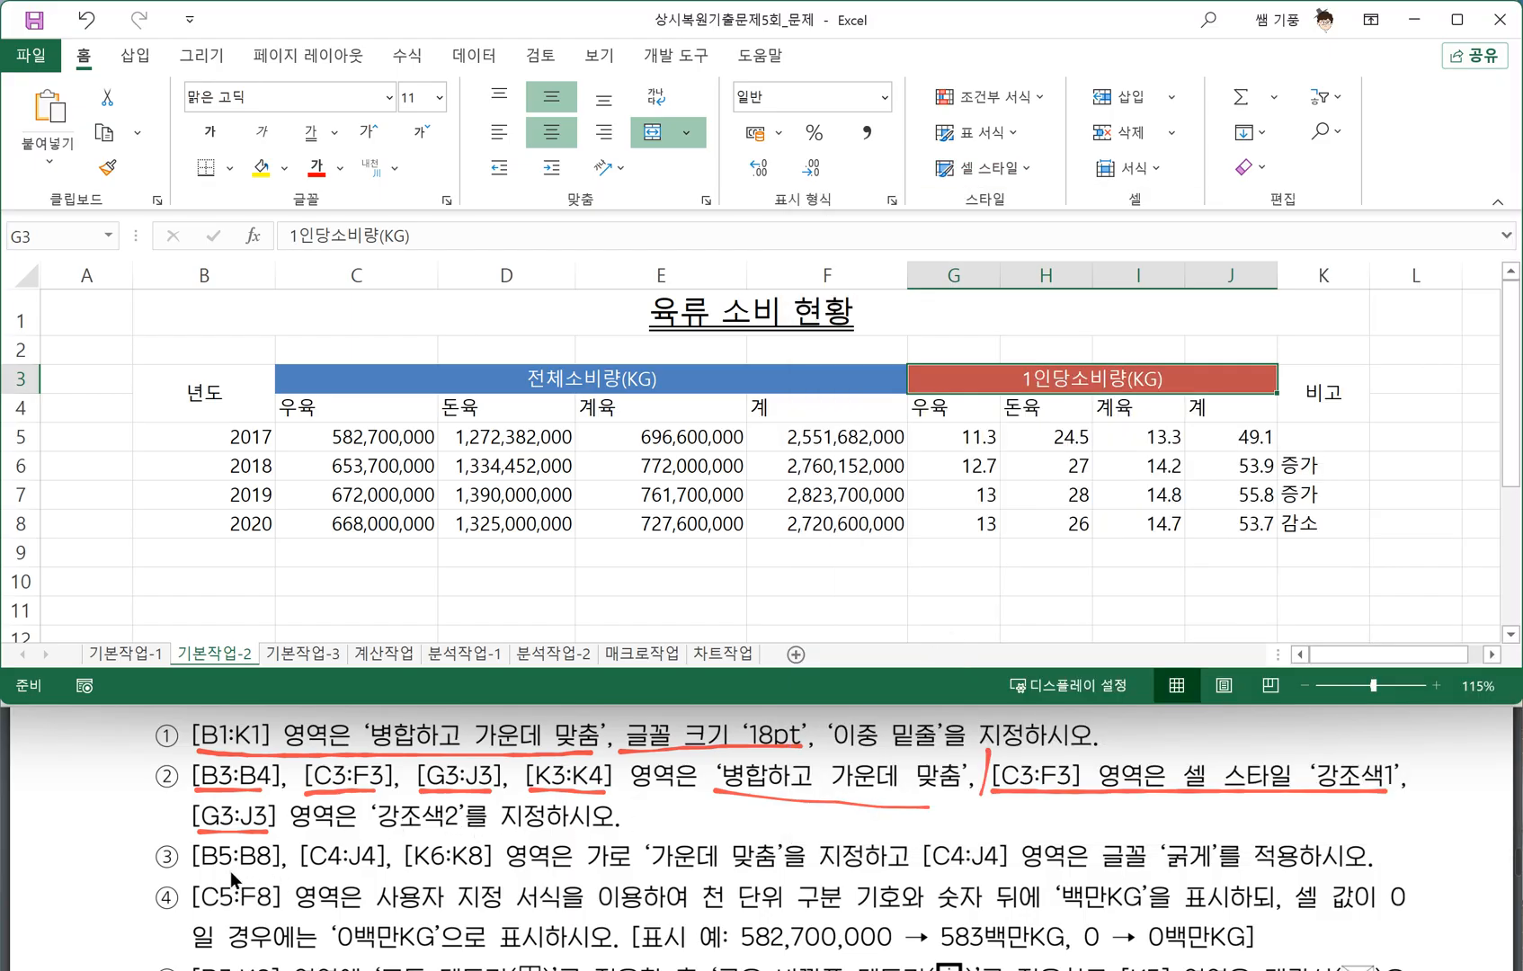
Underline [B5:B8] in instruction ③ of the PDF and center the year cells B5:B8 horizontally.
left_click(325, 854)
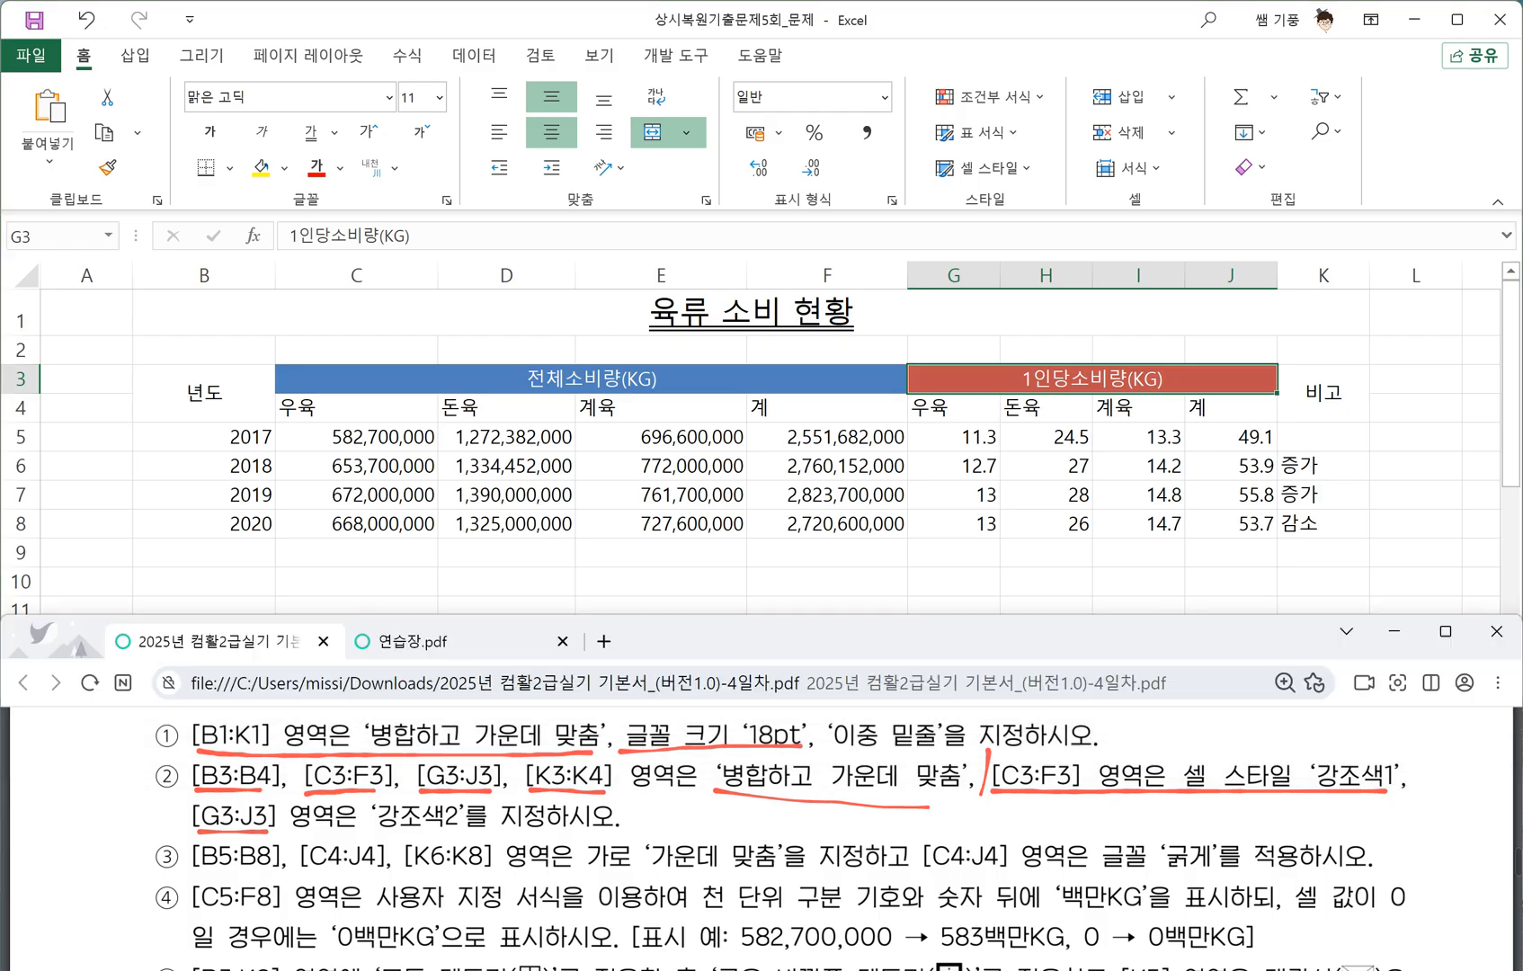
scroll(325, 854, "down", 1)
scroll(267, 835, "down", 1)
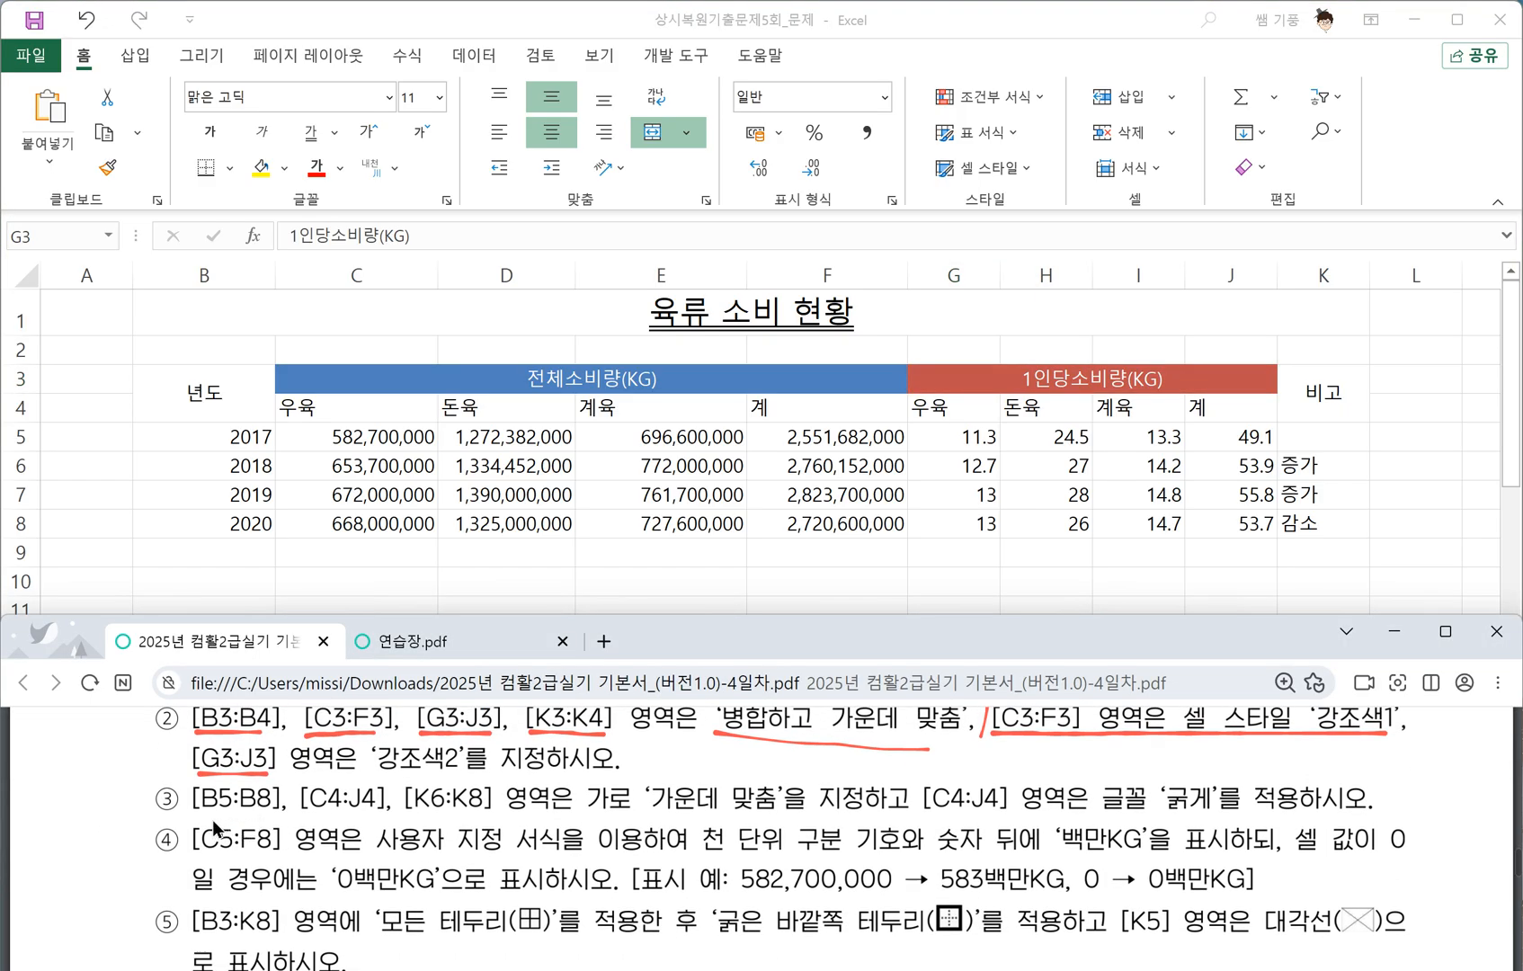
left_click_drag(191, 818, 257, 820)
left_click(205, 407)
left_click(198, 436)
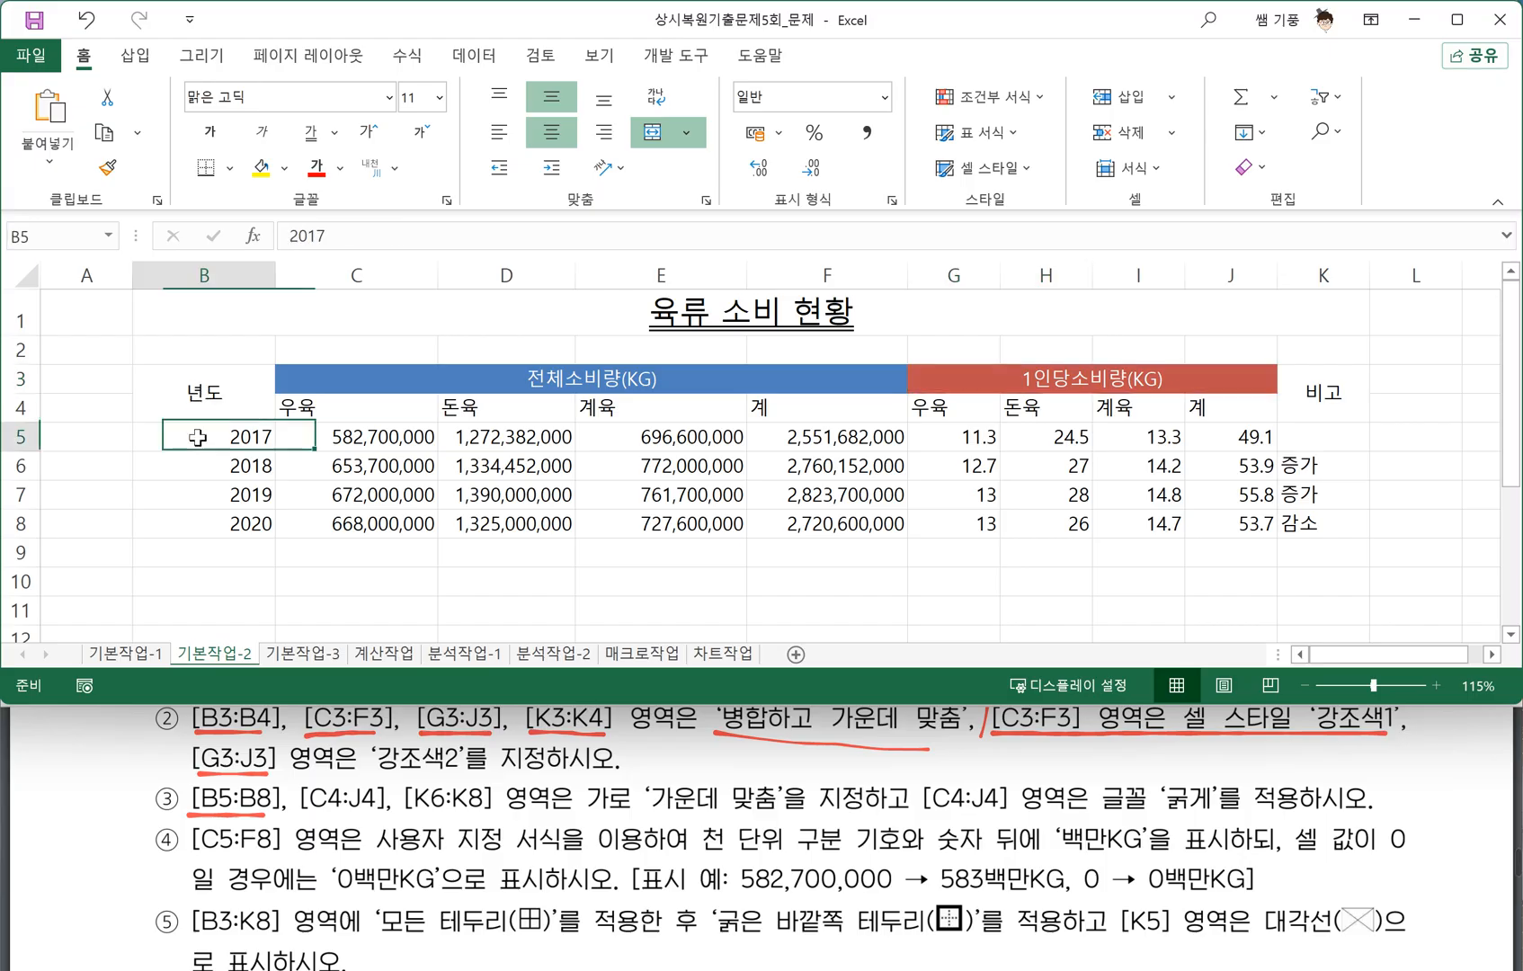
left_click_drag(198, 437, 202, 516)
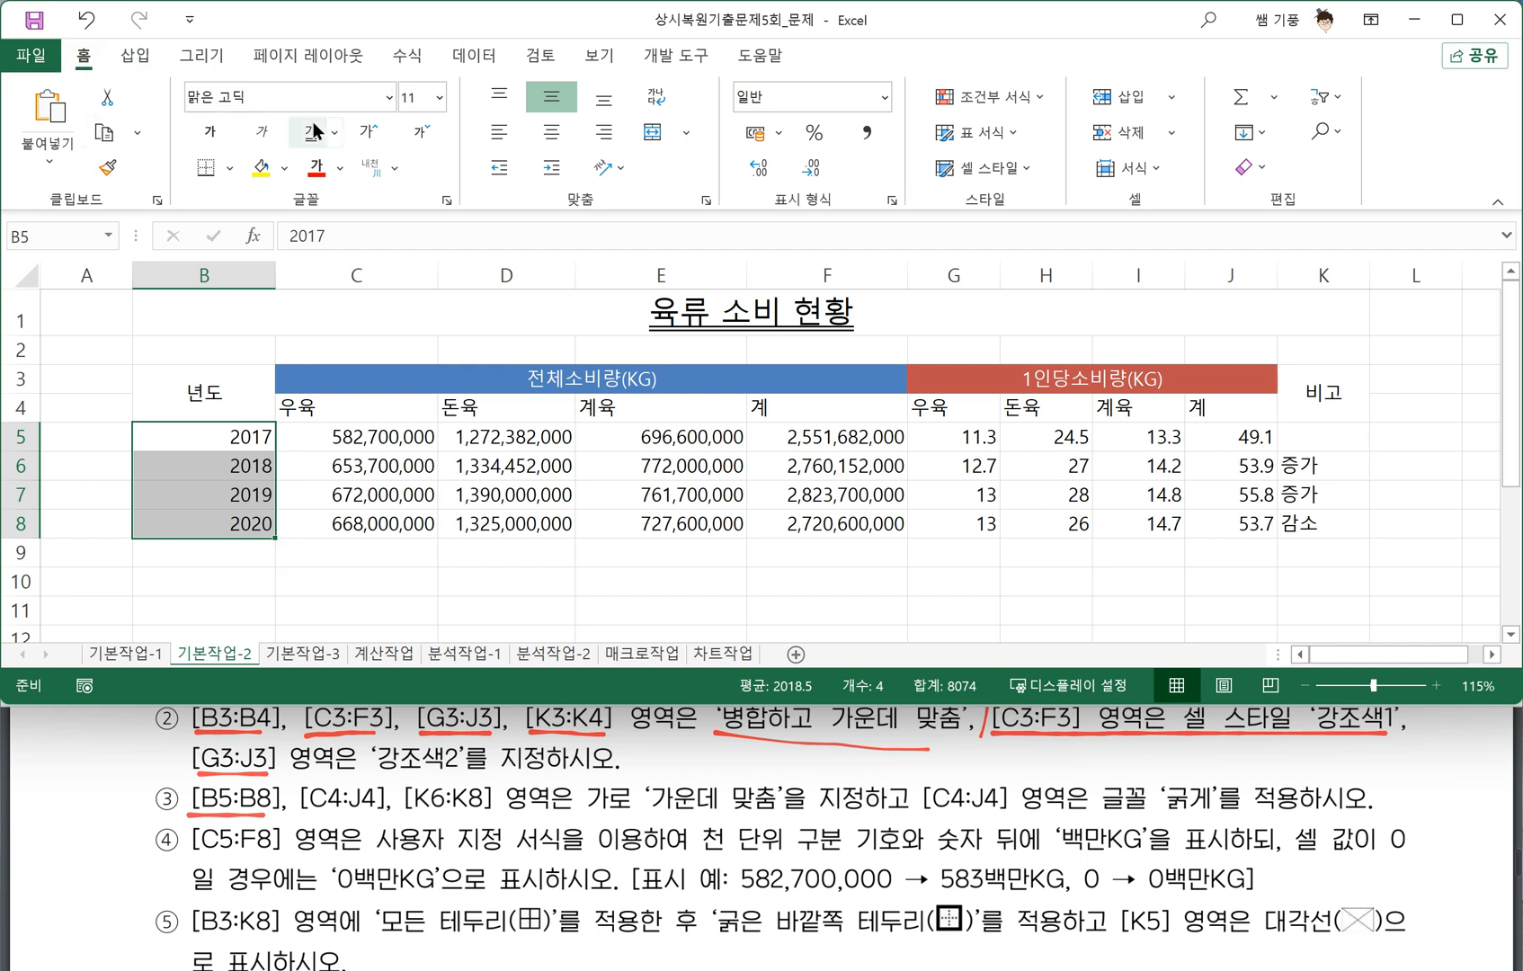
left_click(550, 138)
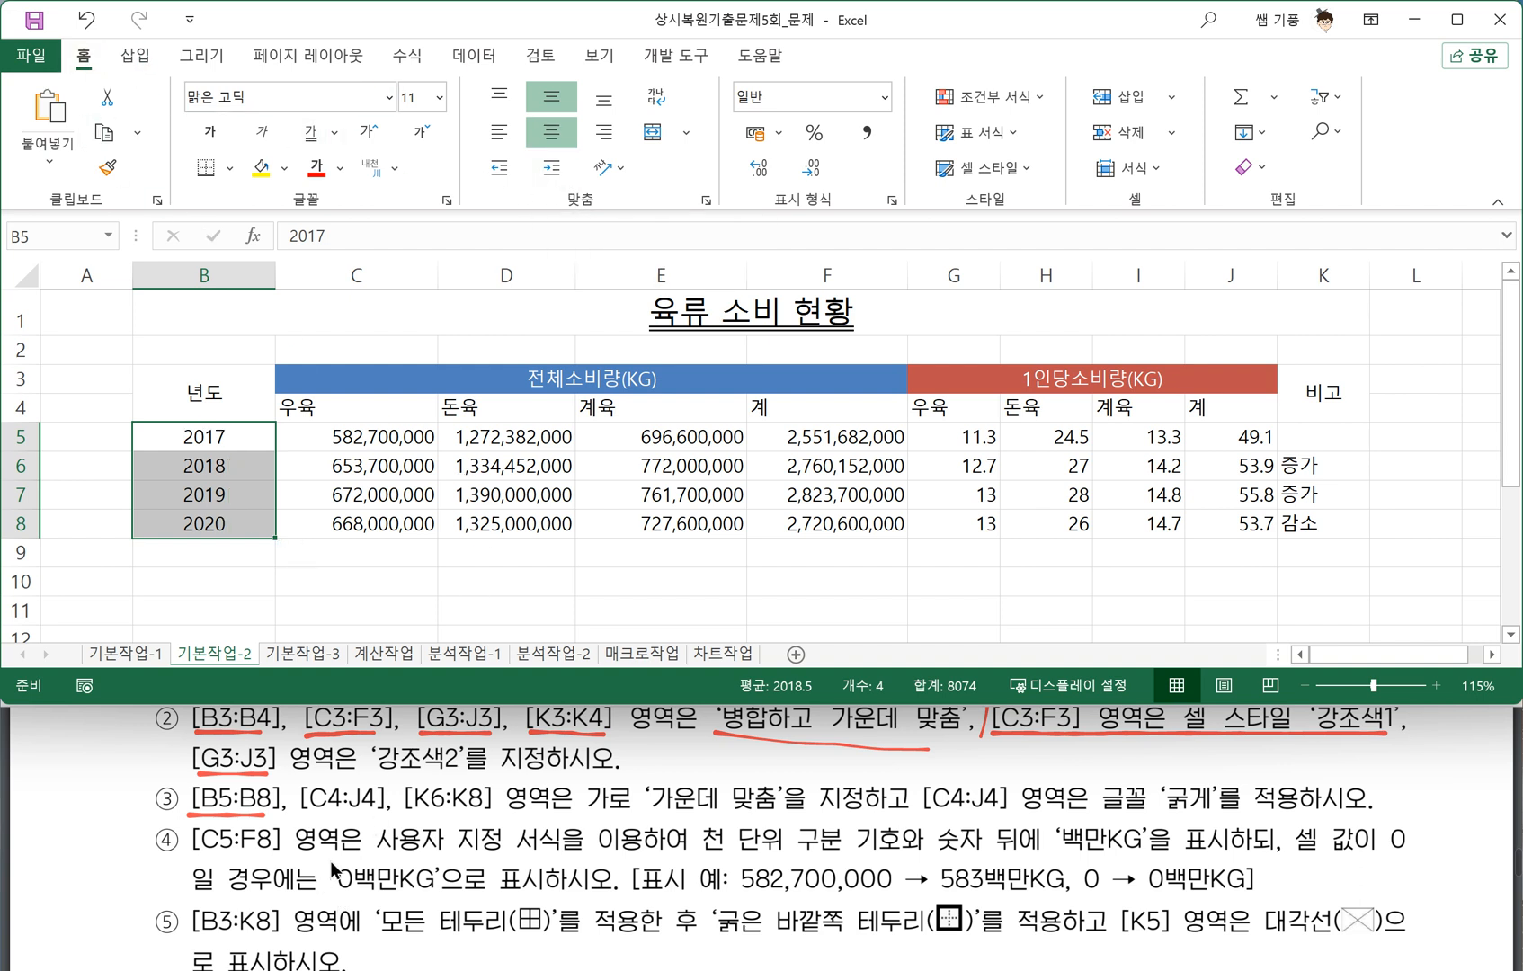
Underline [C4:J4] in instruction ③ and center the subheaders in C4:J4 horizontally.
left_click_drag(302, 813, 377, 814)
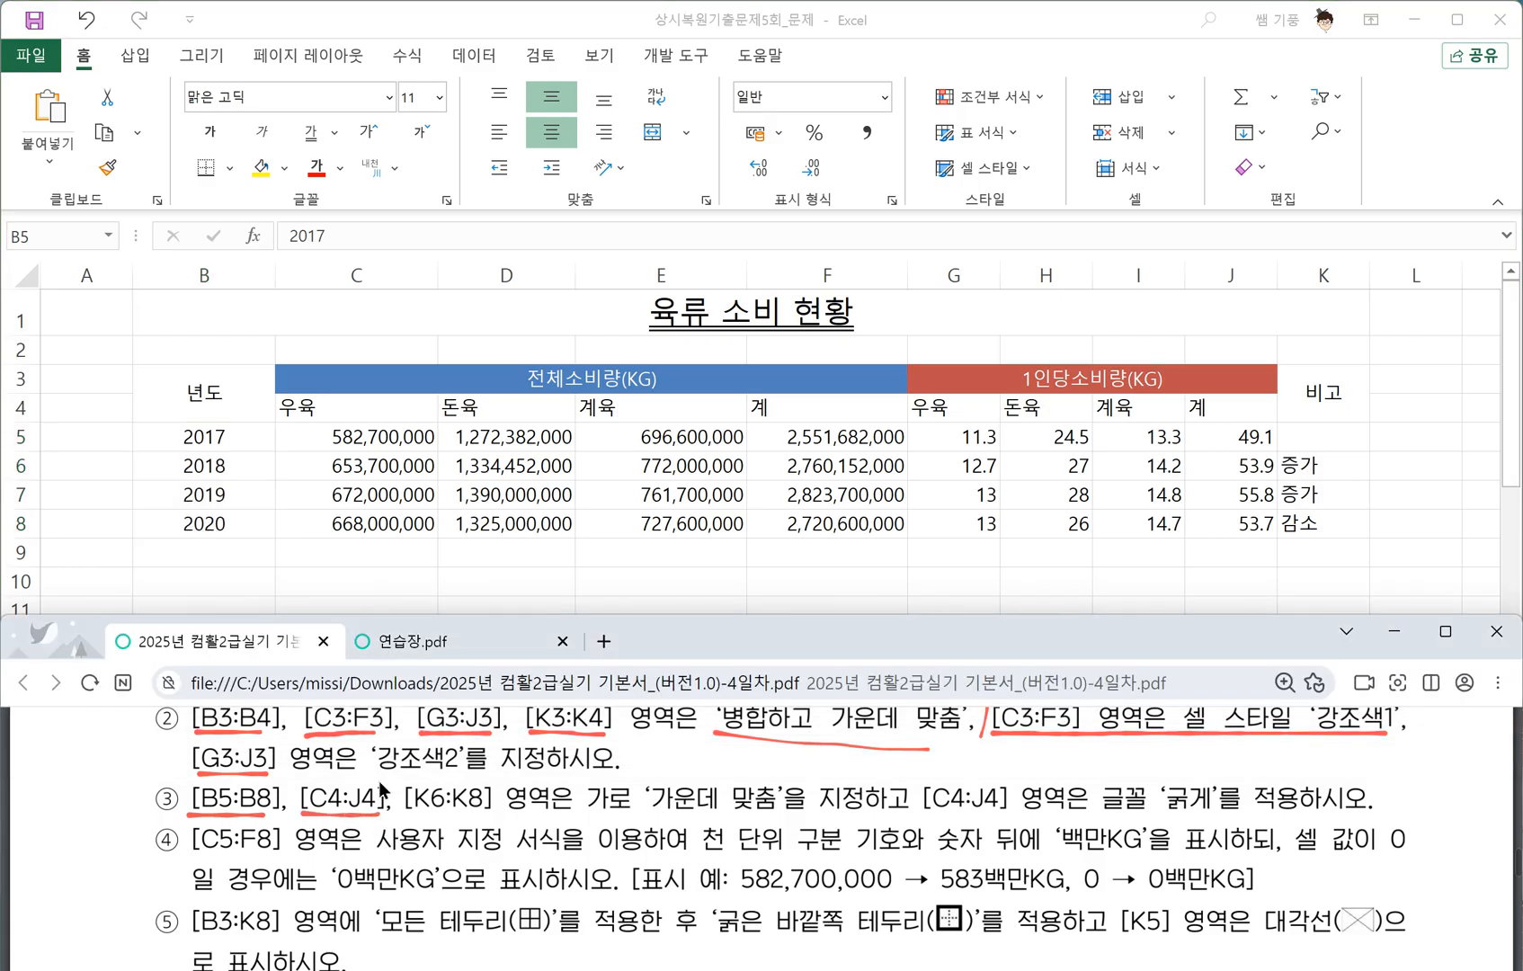
left_click(334, 439)
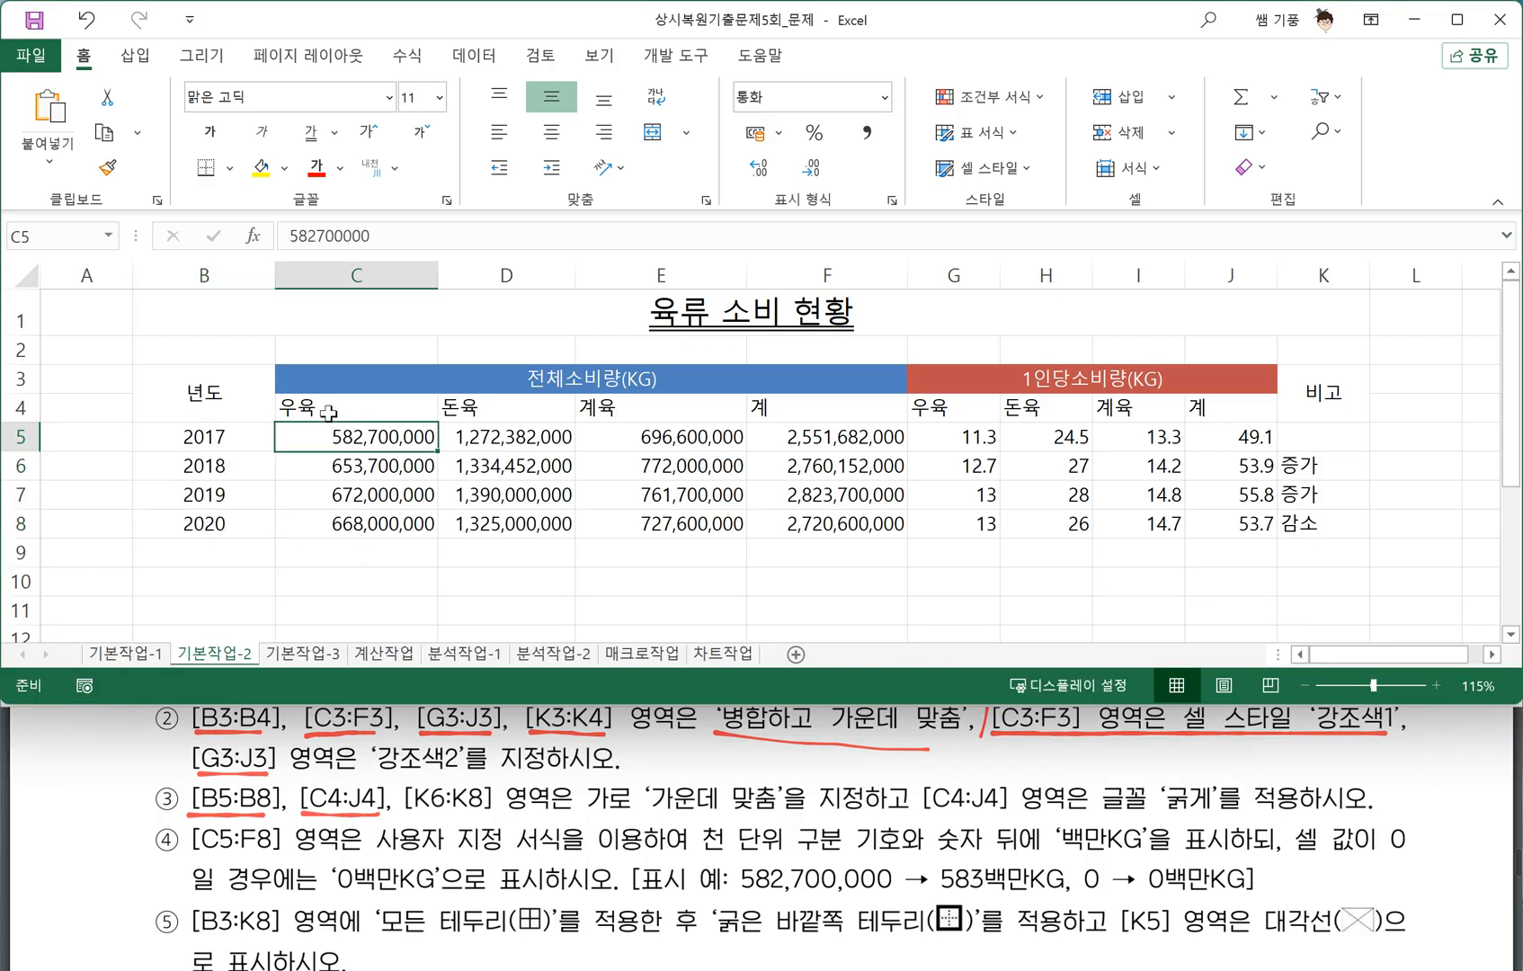
left_click(330, 410)
left_click_drag(330, 410, 1232, 405)
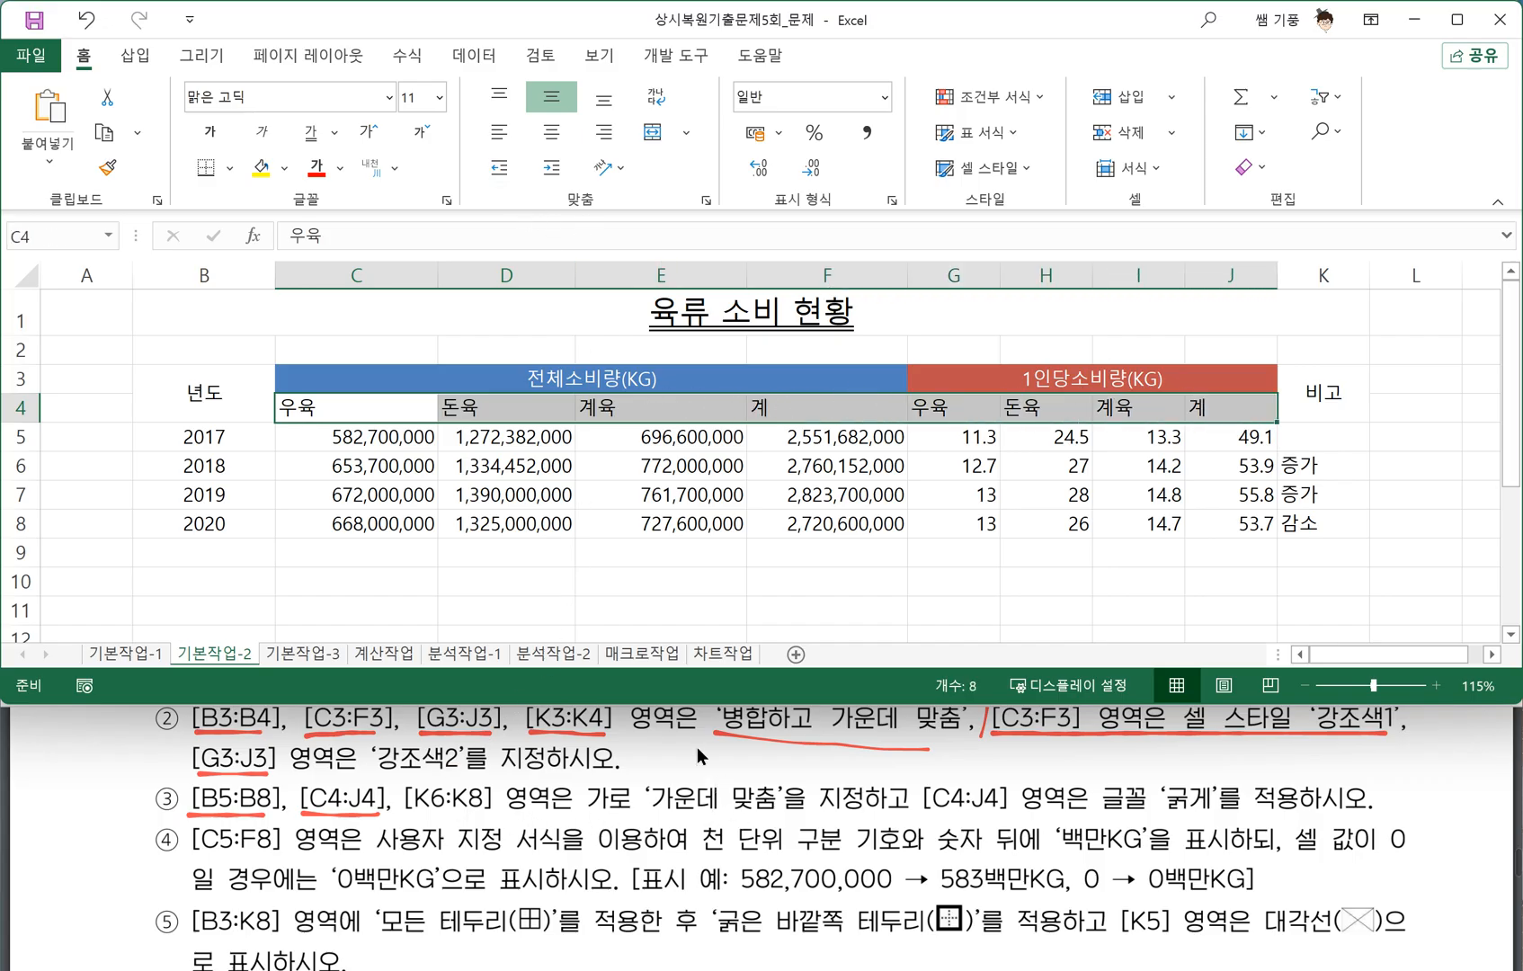
left_click(552, 135)
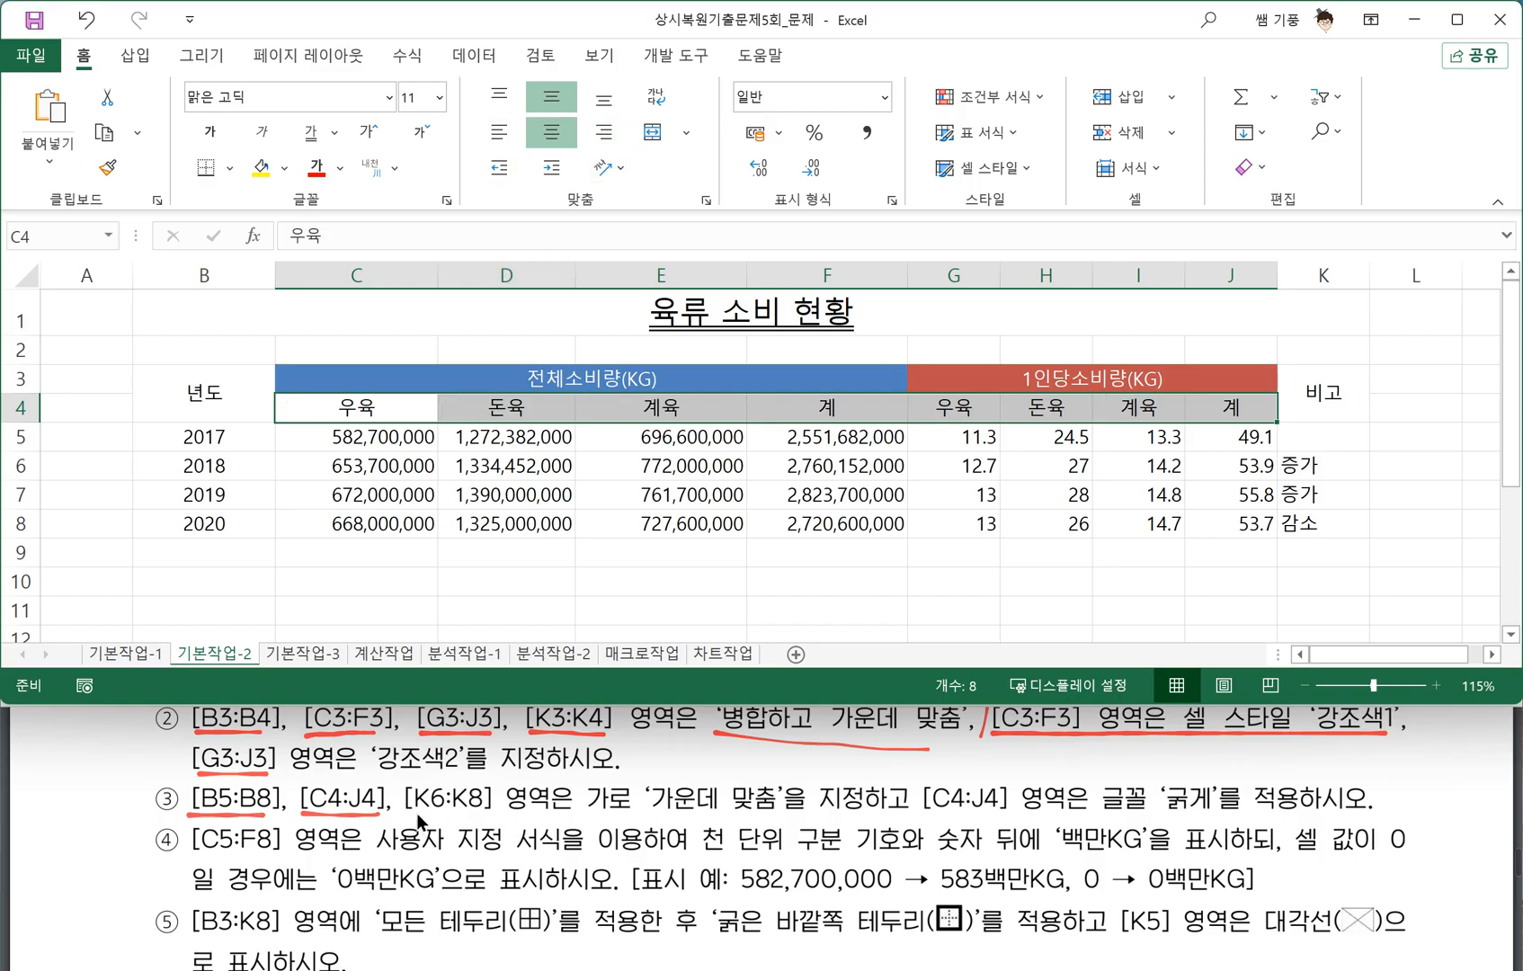
Underline [K6:K8] in instruction ③ and center the 비고 entries in K6:K8 horizontally.
left_click(413, 817)
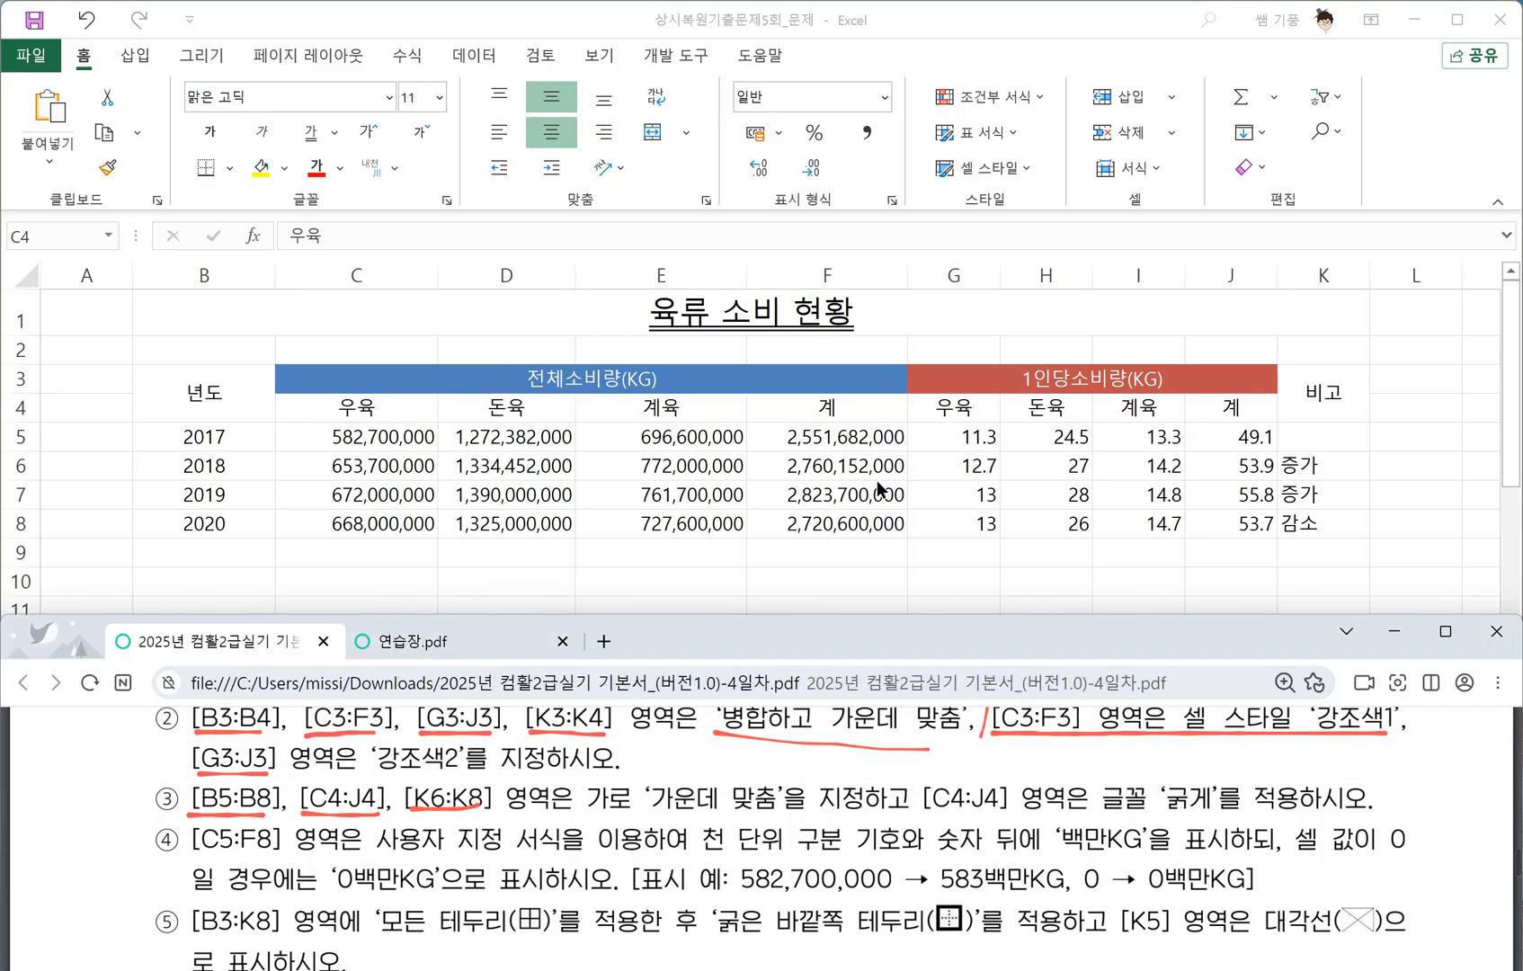
left_click(1315, 459)
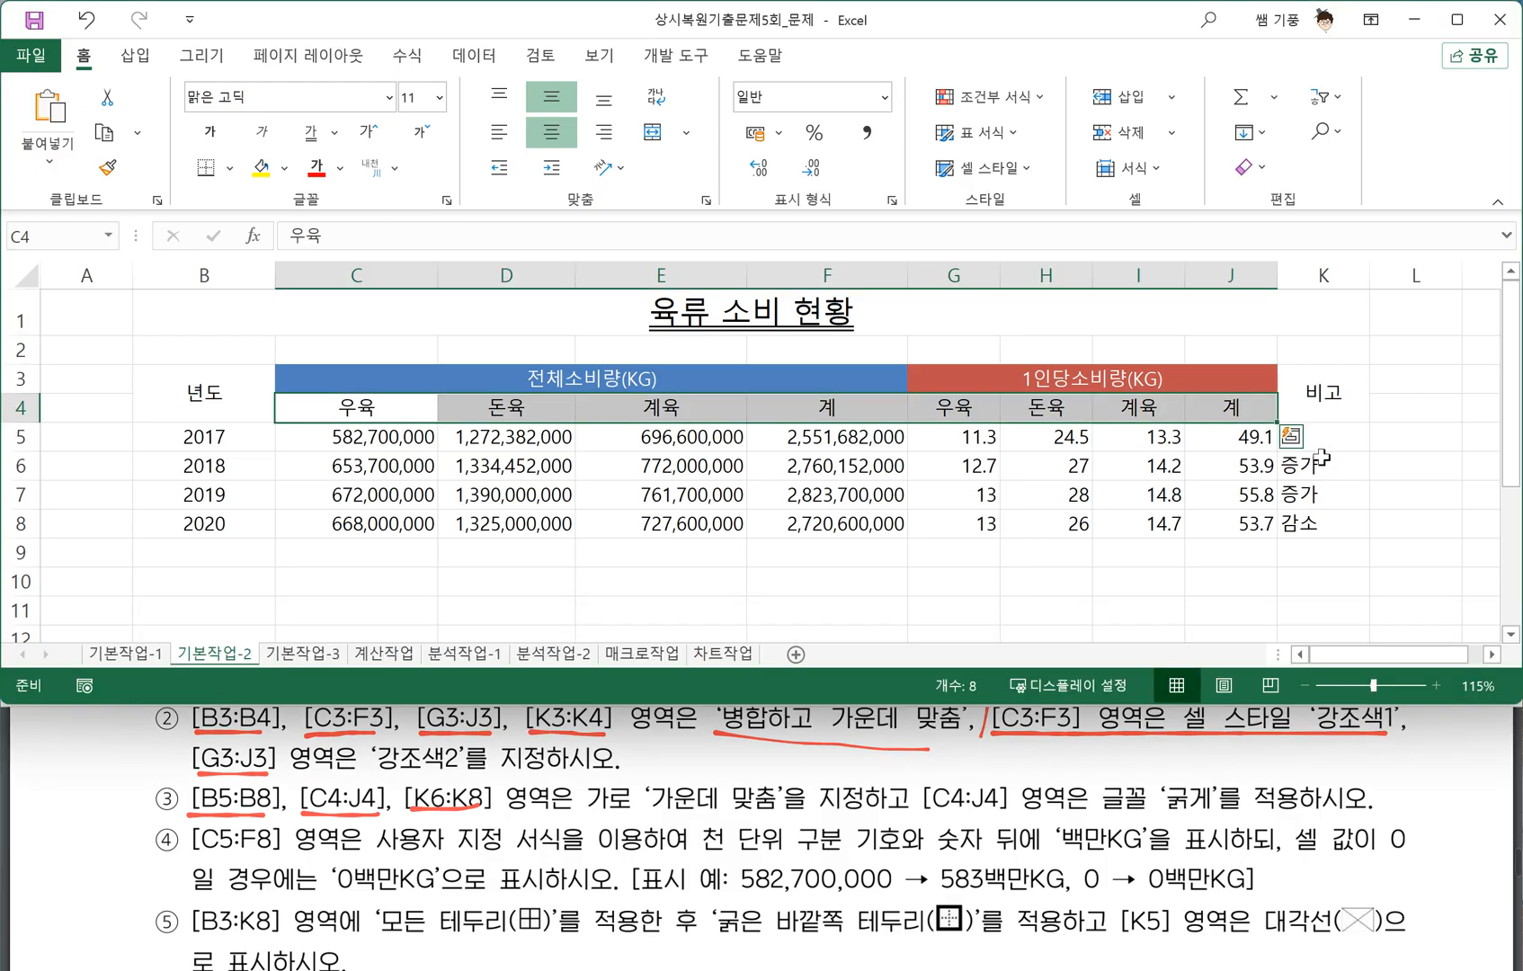
left_click(1318, 466)
left_click_drag(1319, 477, 1322, 526)
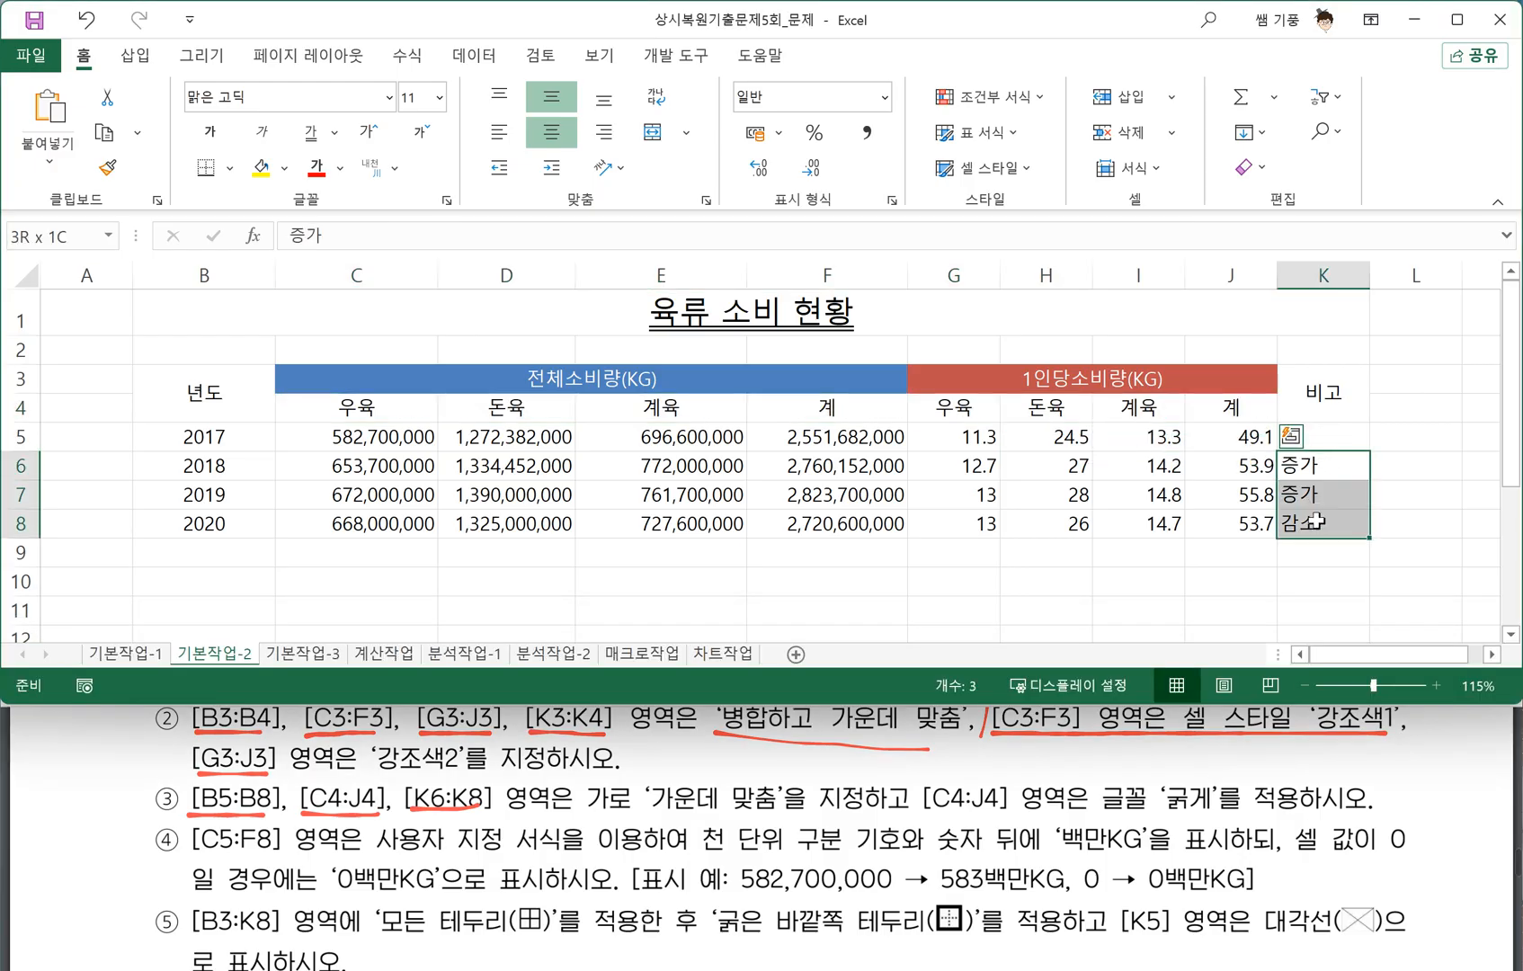
left_click(552, 132)
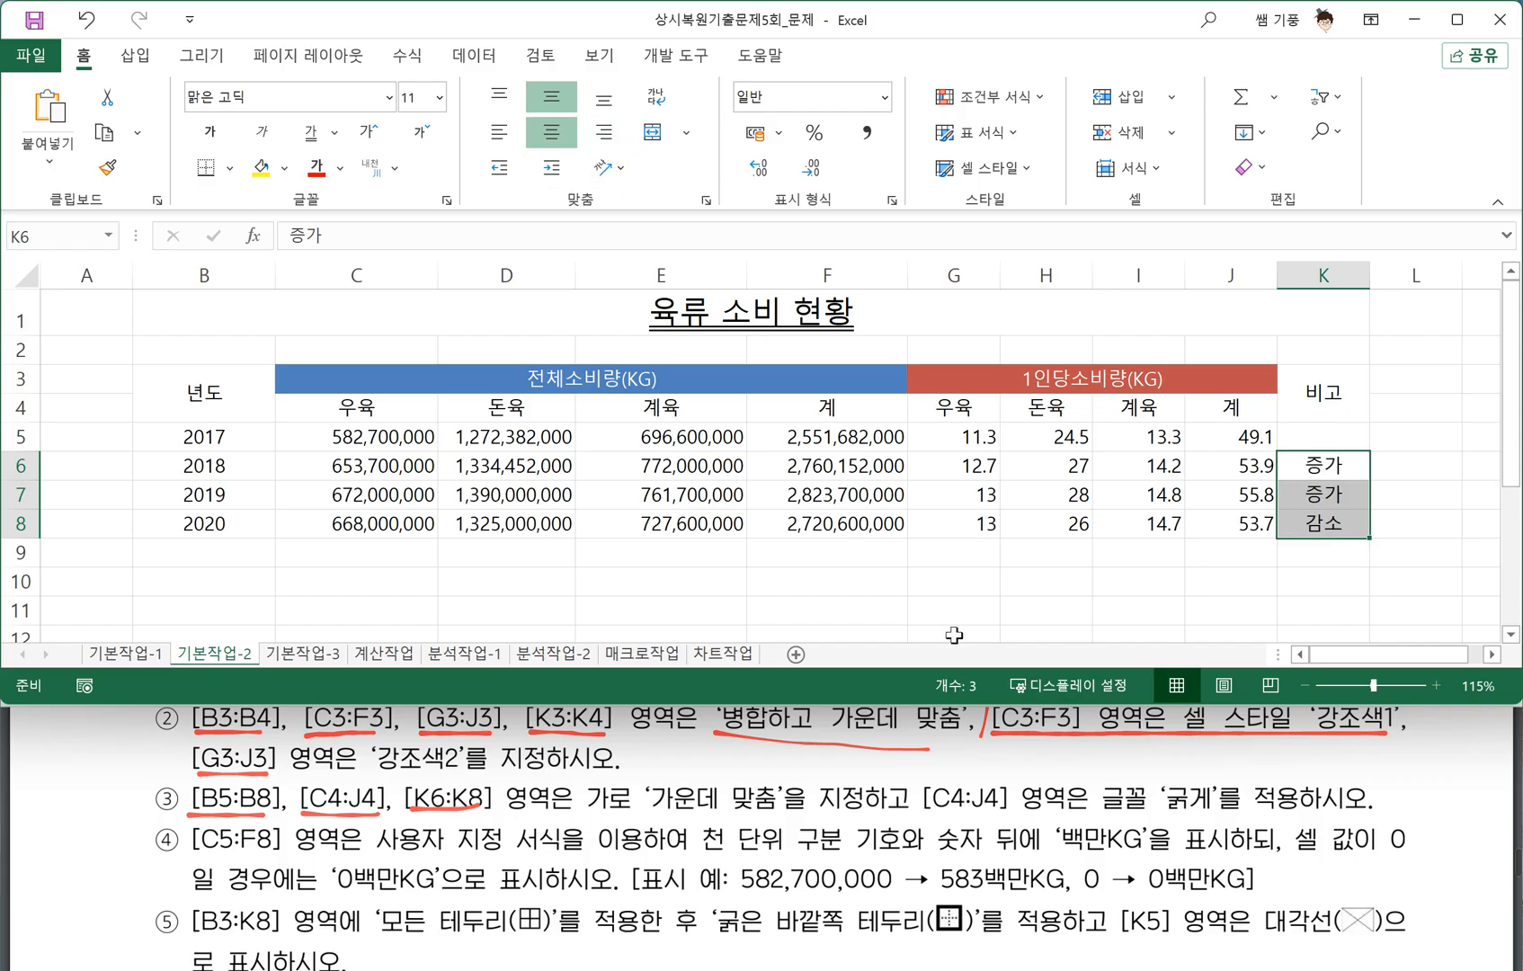
Underline the bold-font requirement for [C4:J4] in instruction ③ and make the subheaders in C4:J4 bold.
left_click(933, 816)
left_click_drag(1055, 814, 1329, 812)
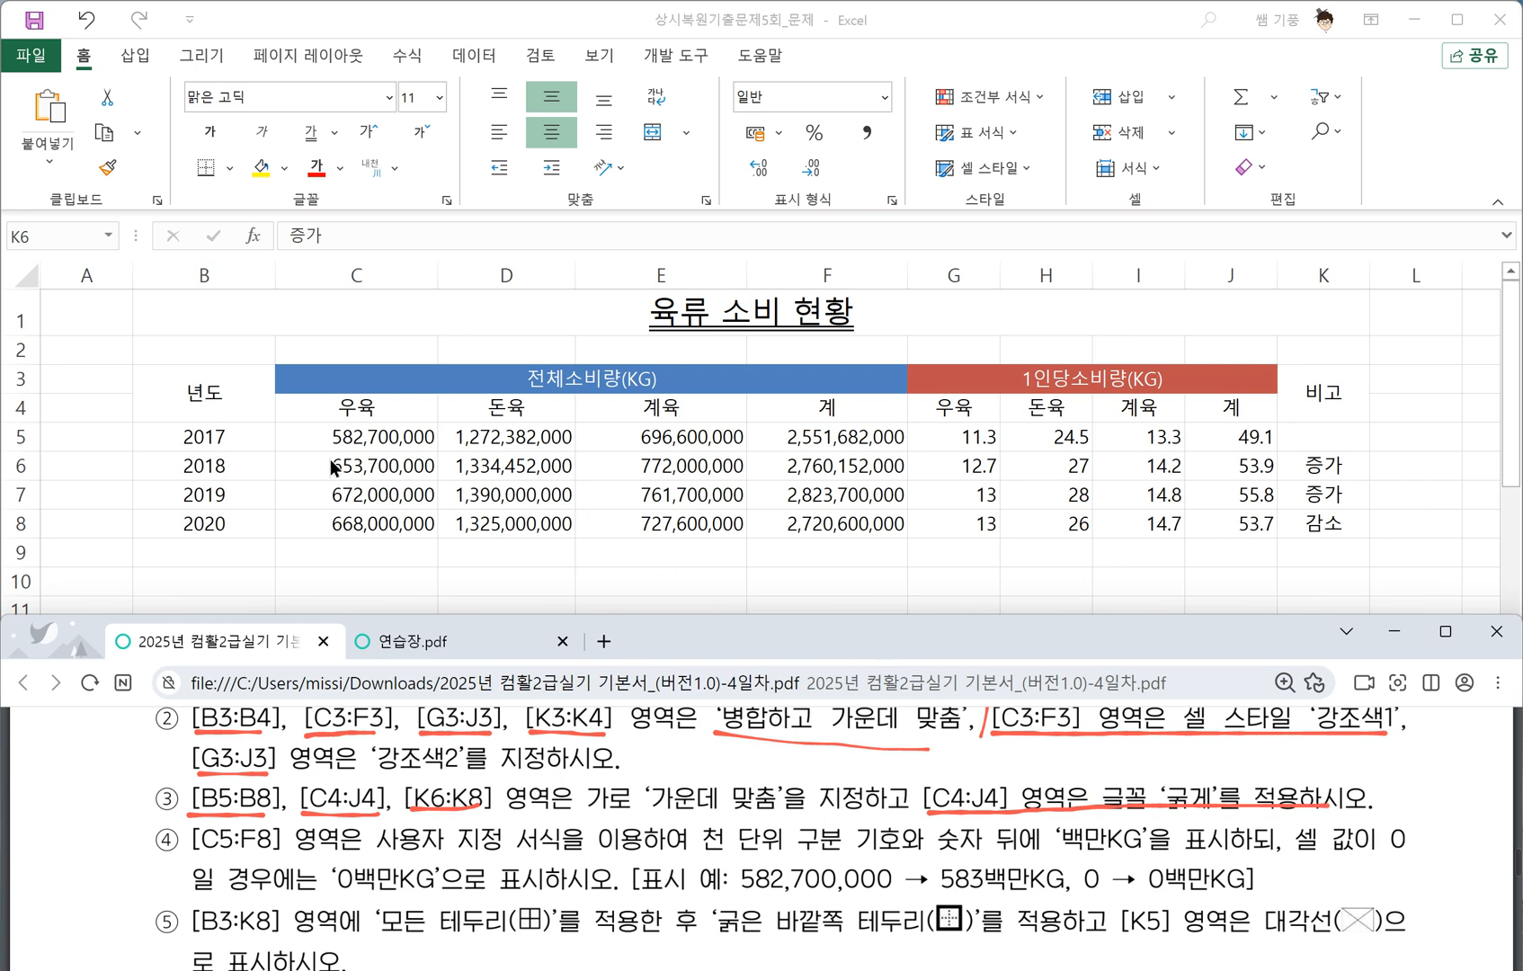
left_click(338, 406)
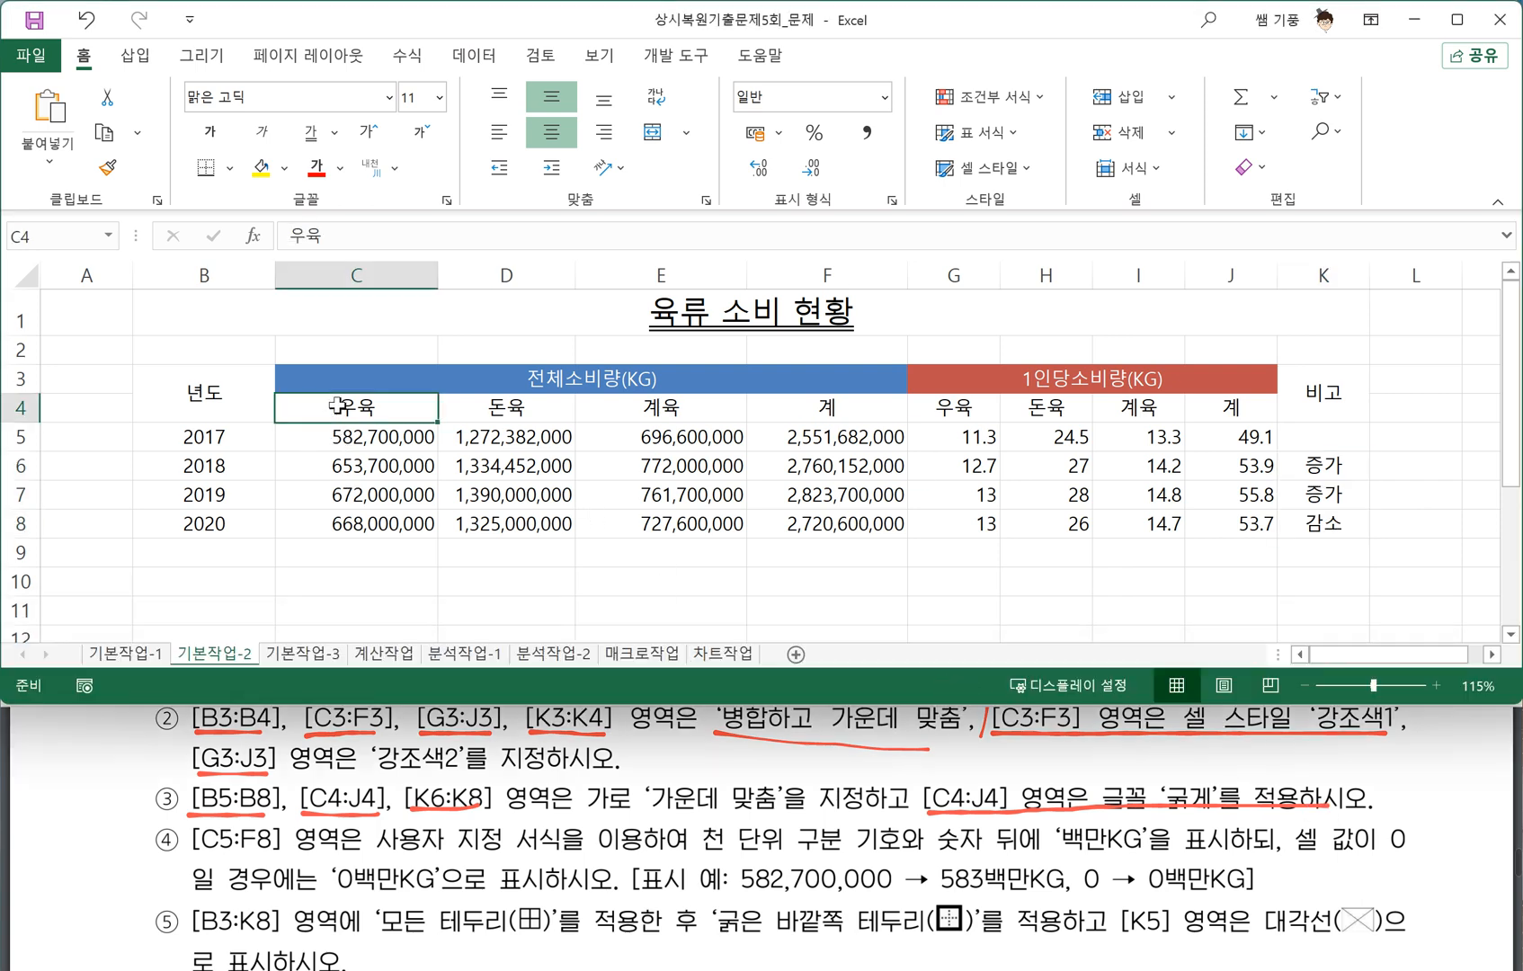
left_click_drag(337, 406, 1212, 407)
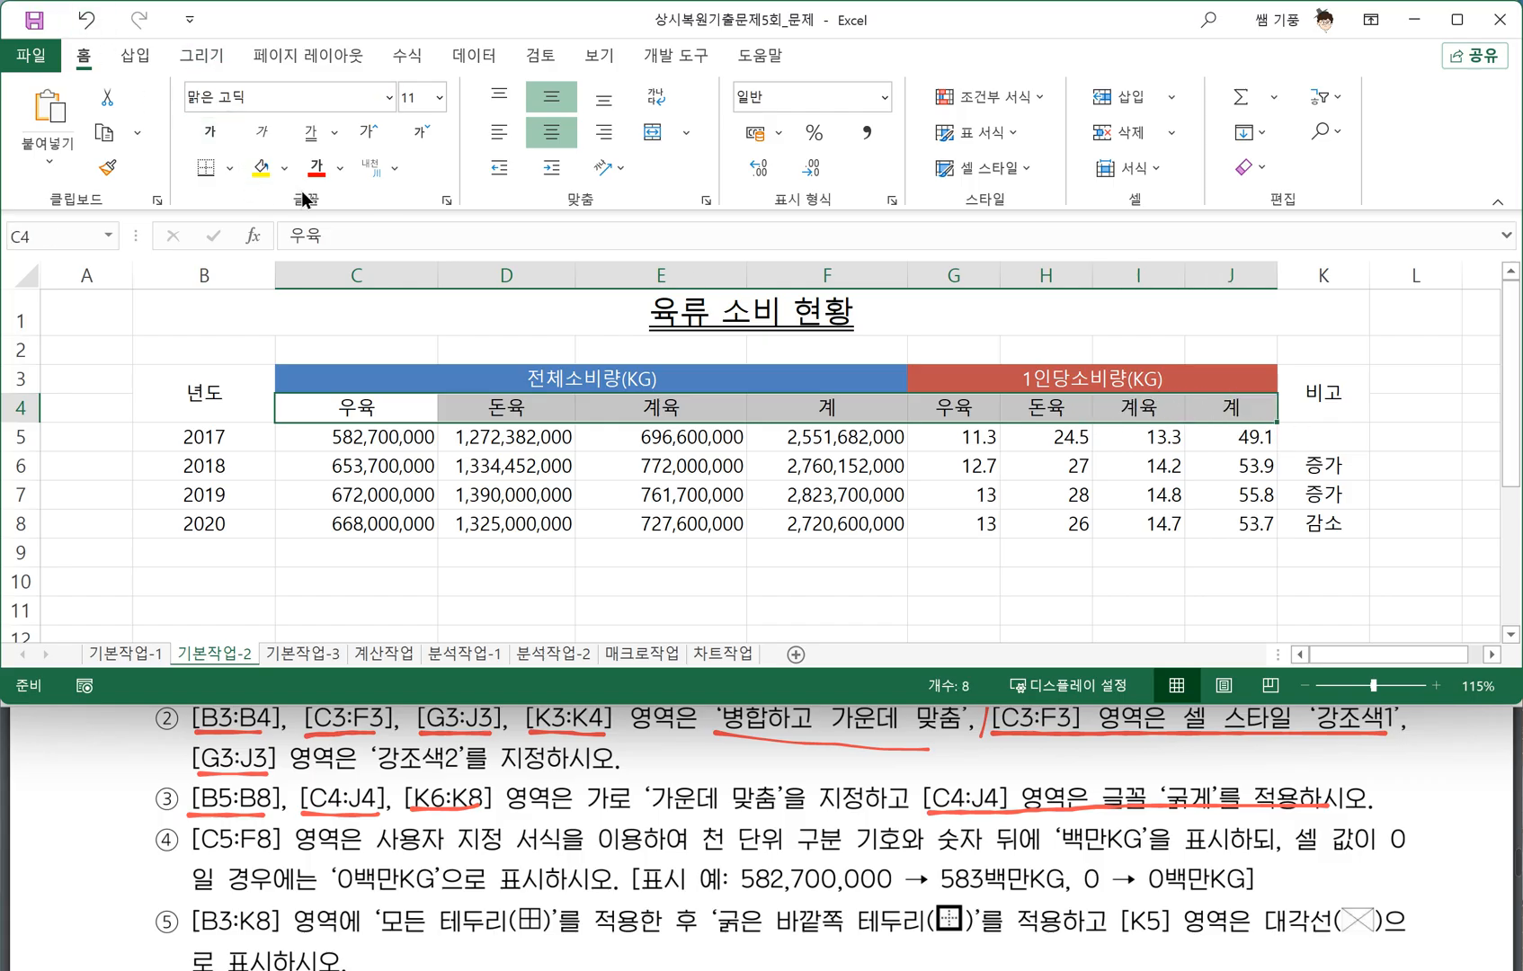
left_click(213, 134)
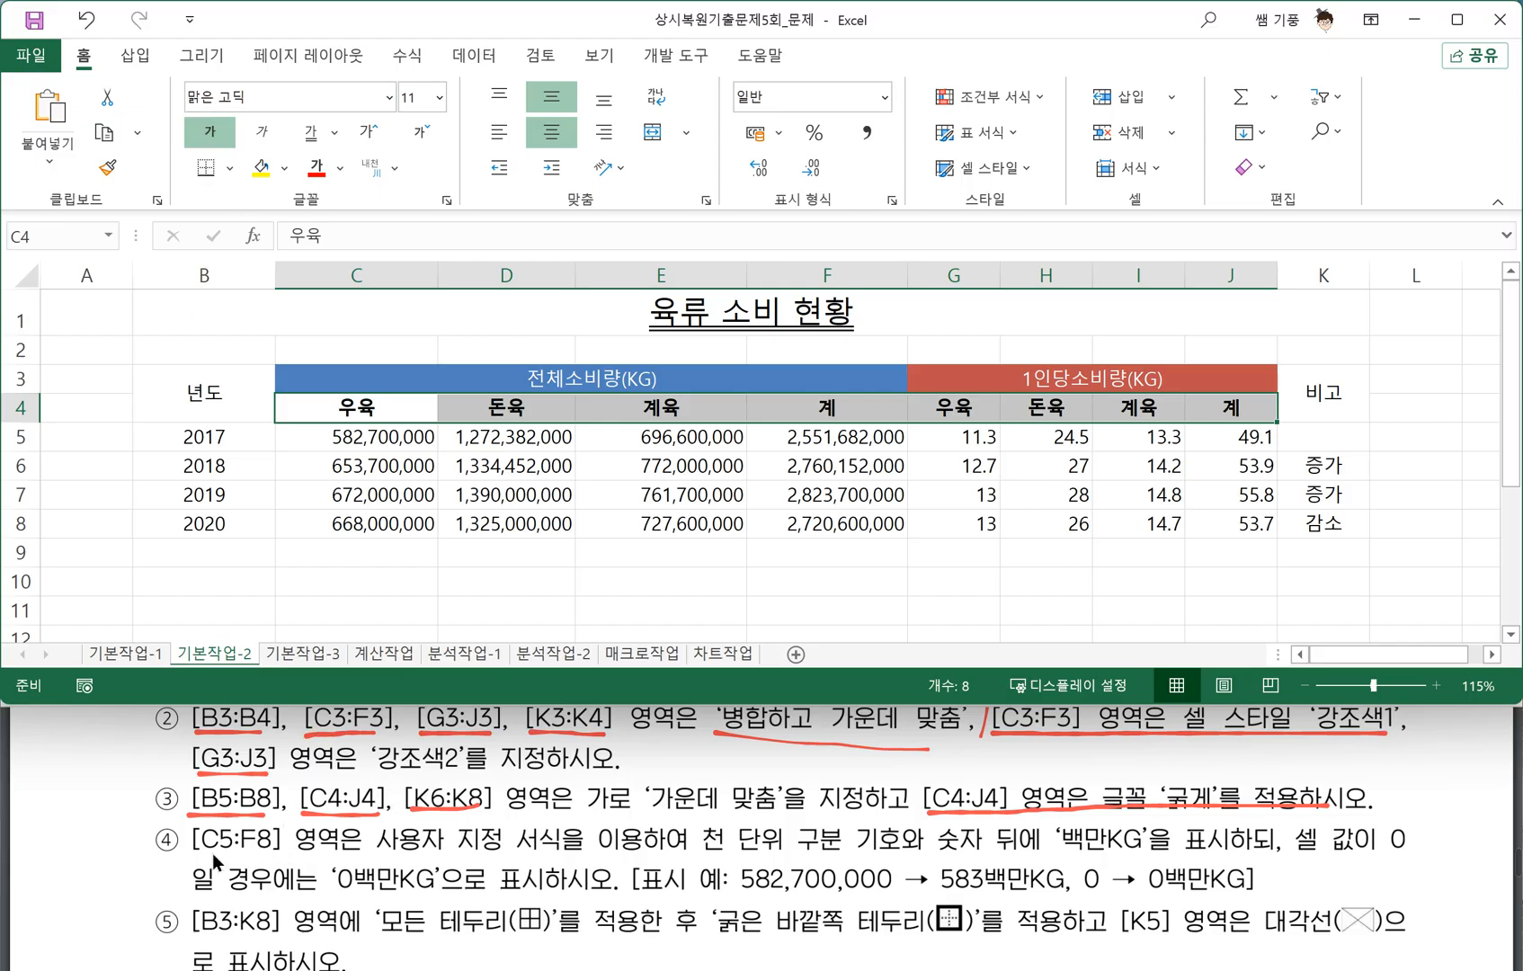
Underline the key phrases of instruction ④ in the PDF, from the [C5:F8] custom format to the '0백만KG' requirement.
left_click_drag(193, 852, 367, 856)
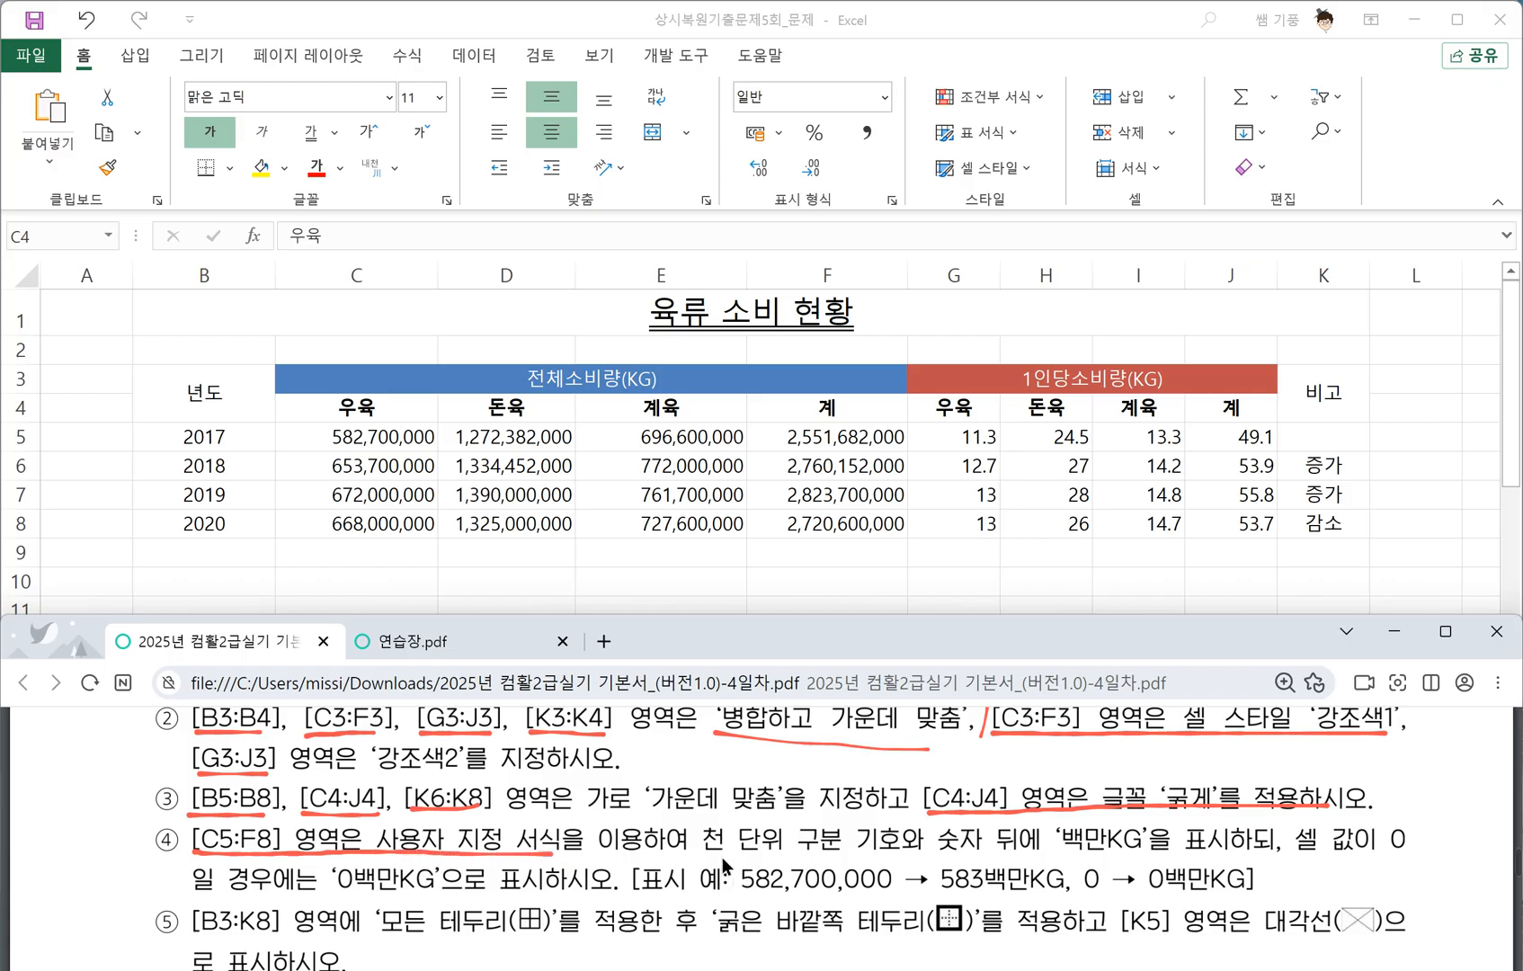
left_click_drag(769, 865, 1152, 859)
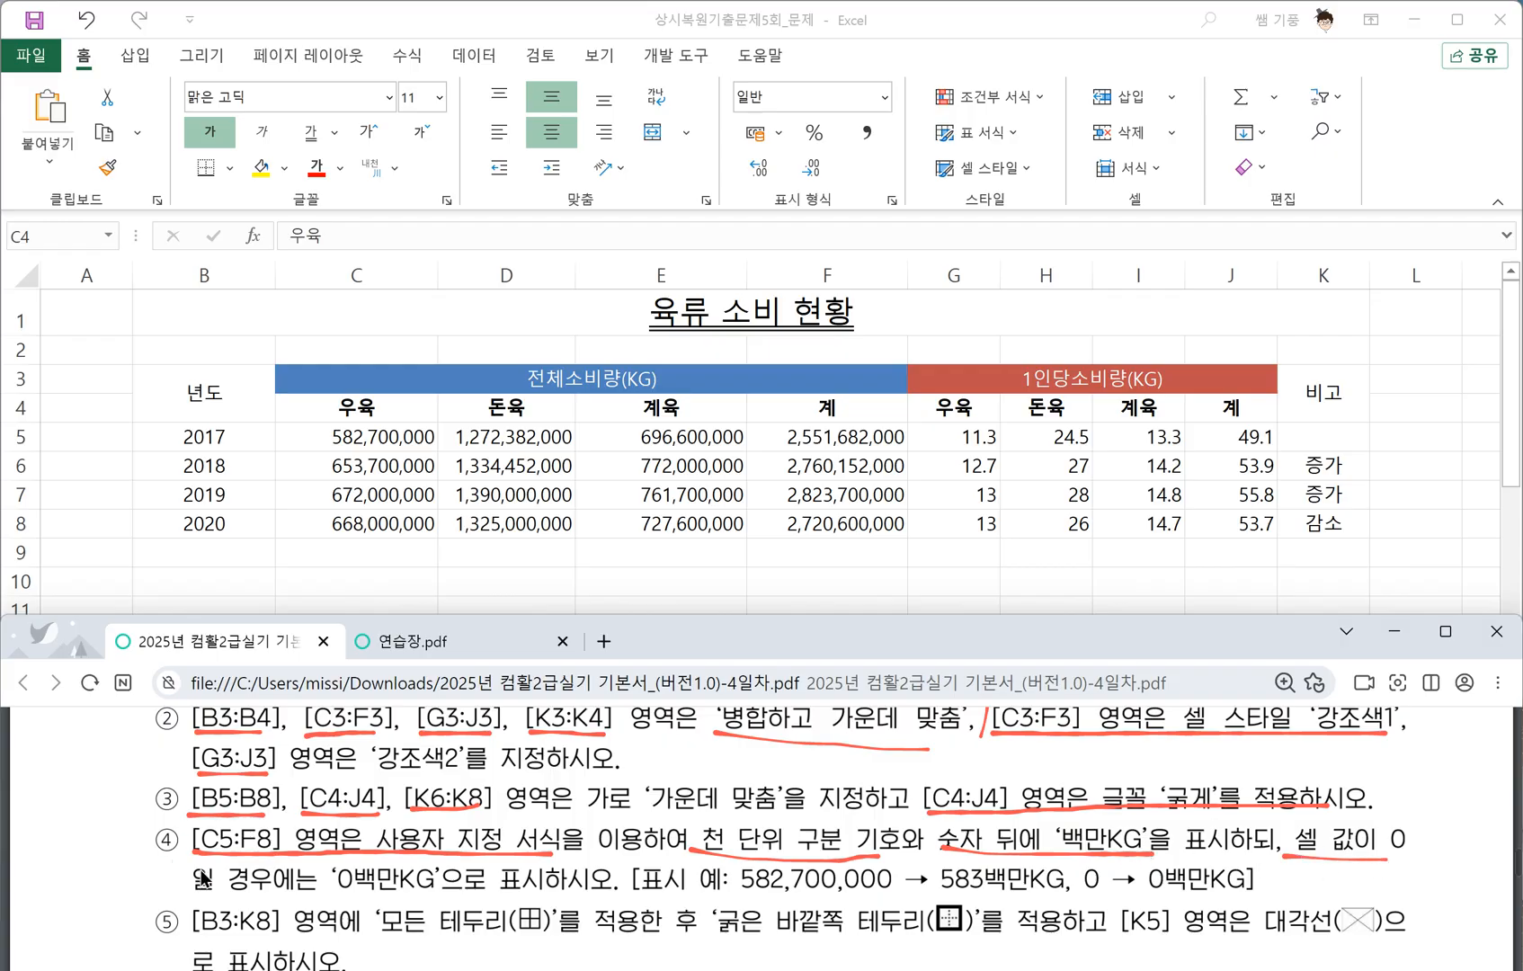
left_click_drag(337, 893, 450, 895)
Handwrite the base number format #,##0 in the blank space above instruction ③ in the PDF.
left_click_drag(982, 755, 1016, 762)
mouse_move(1007, 736)
left_mouse_down()
mouse_move(1000, 780)
mouse_move(1061, 750)
left_mouse_up()
mouse_move(1032, 769)
left_mouse_down()
mouse_move(1062, 762)
mouse_move(1048, 784)
left_mouse_up()
left_click_drag(1062, 758, 1088, 760)
left_click_drag(1073, 741, 1072, 783)
mouse_move(1101, 747)
left_mouse_down()
mouse_move(1092, 774)
mouse_move(1105, 748)
left_mouse_up()
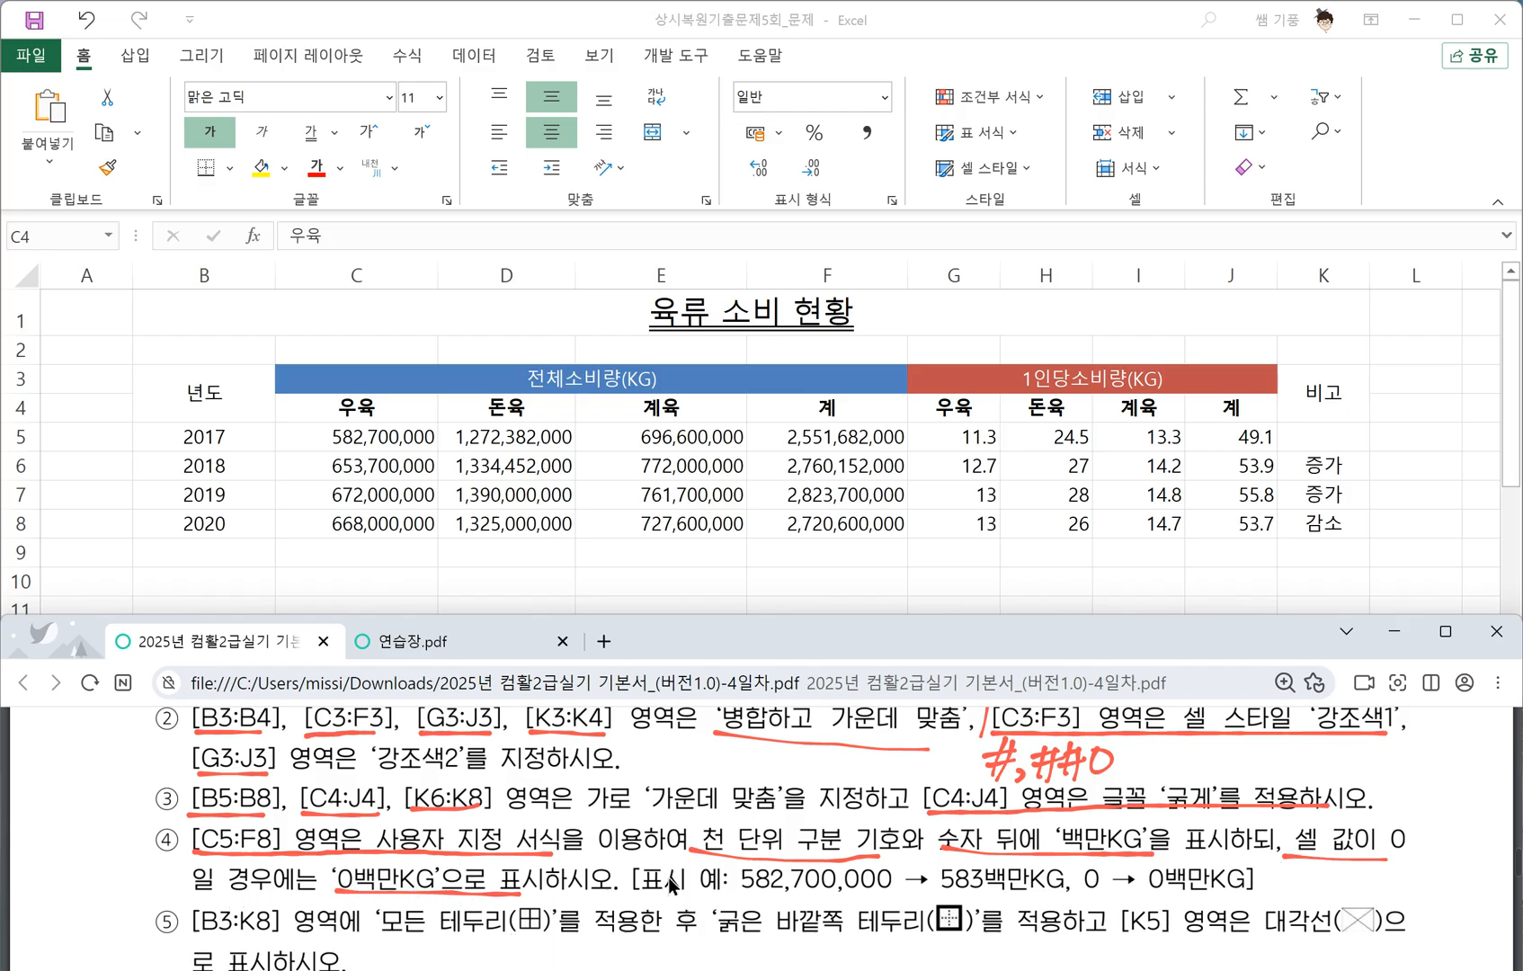
Strike out the last six digits of the example 582,700,000 and extend the handwritten format with ,,"백만KG".
mouse_move(895, 865)
left_mouse_down()
mouse_move(849, 891)
mouse_move(799, 888)
left_mouse_up()
mouse_move(1128, 772)
left_mouse_down()
mouse_move(1131, 786)
mouse_move(1175, 749)
left_mouse_up()
mouse_move(1153, 766)
left_mouse_down()
mouse_move(1178, 748)
mouse_move(1185, 783)
left_mouse_up()
left_click_drag(1194, 752, 1215, 773)
mouse_move(1198, 767)
left_mouse_down()
mouse_move(1202, 784)
mouse_move(1225, 782)
left_mouse_up()
mouse_move(1230, 744)
left_mouse_down()
mouse_move(1230, 780)
mouse_move(1233, 763)
left_mouse_up()
mouse_move(1234, 761)
left_mouse_down()
mouse_move(1256, 778)
mouse_move(1278, 761)
left_mouse_up()
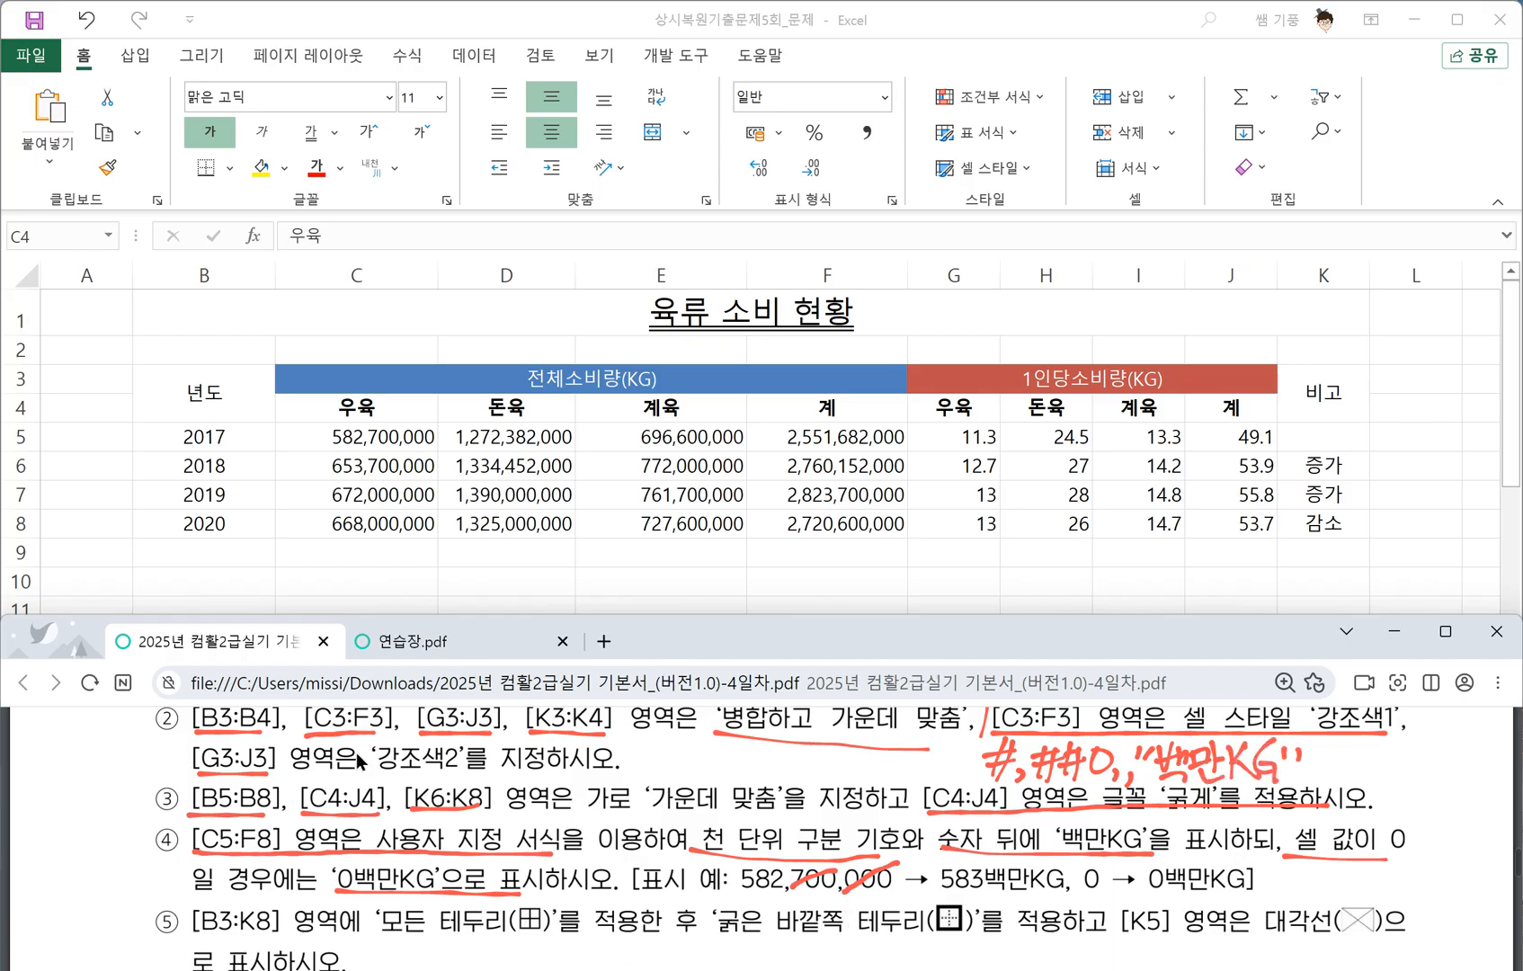
Apply the custom number format #,##0,,"백만KG" to the total consumption values in C5:F8.
left_click(544, 450)
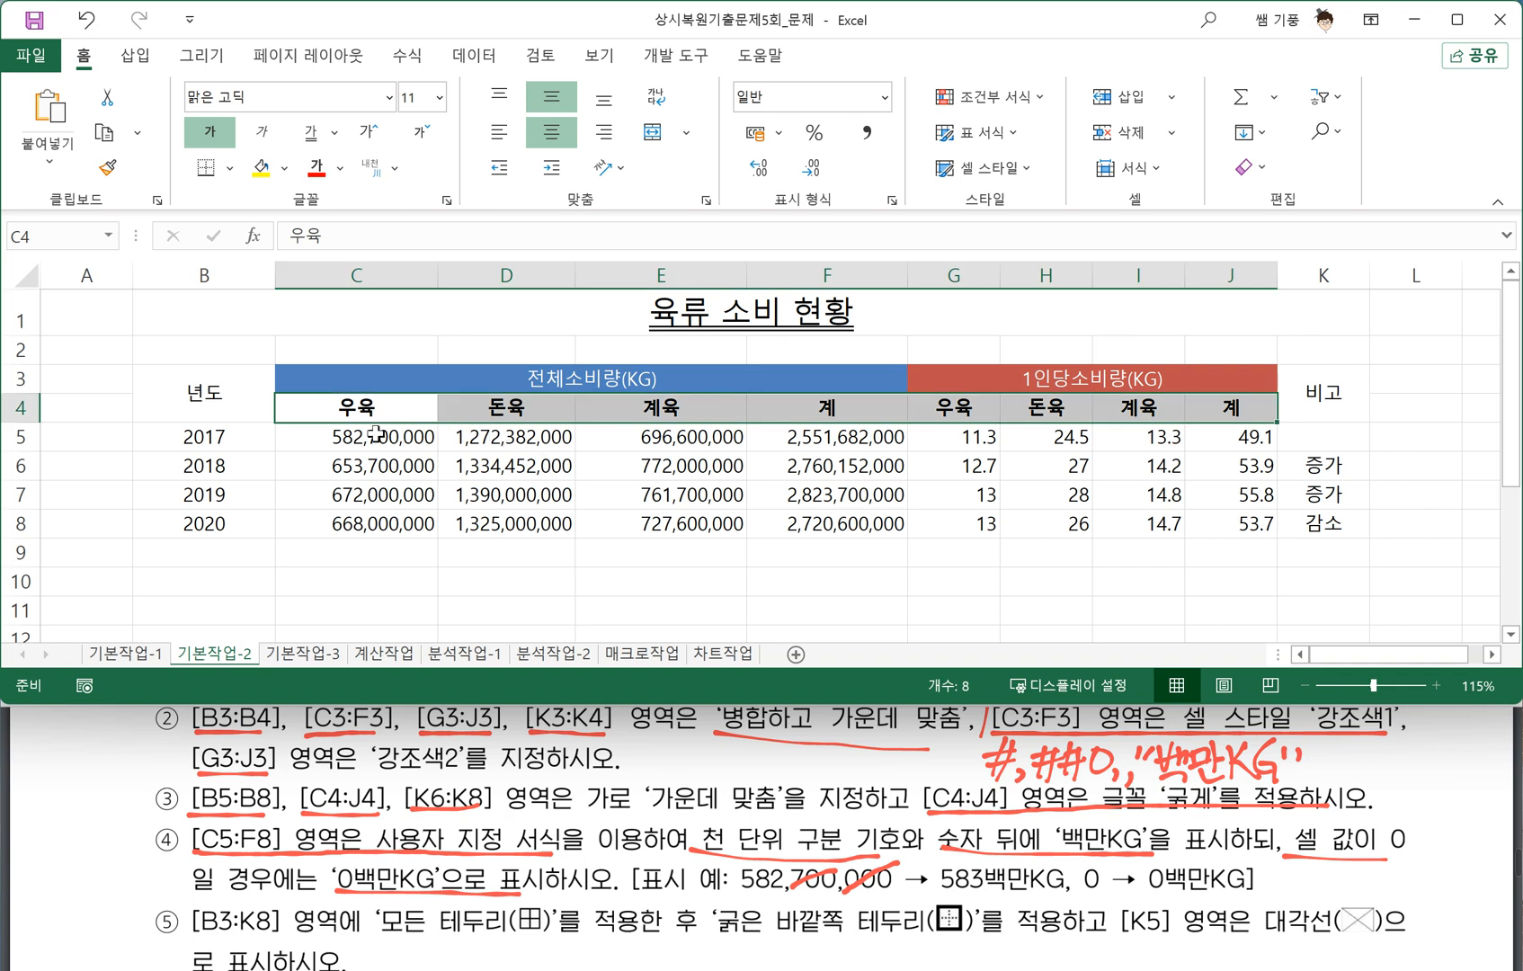
left_click_drag(372, 434, 900, 519)
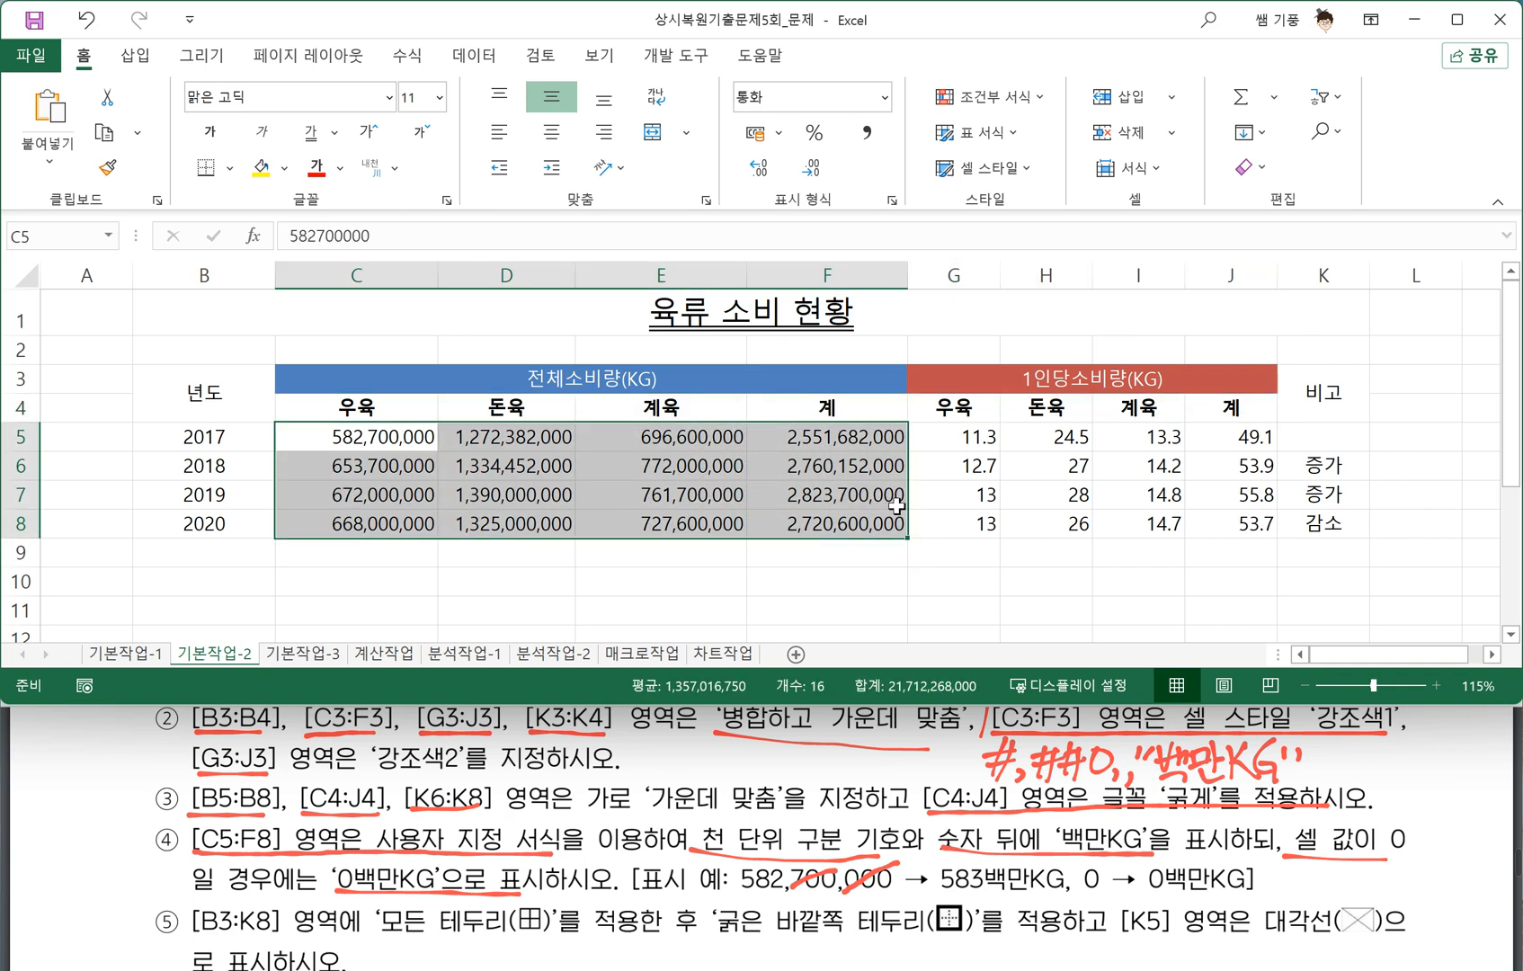
key("ctrl+1")
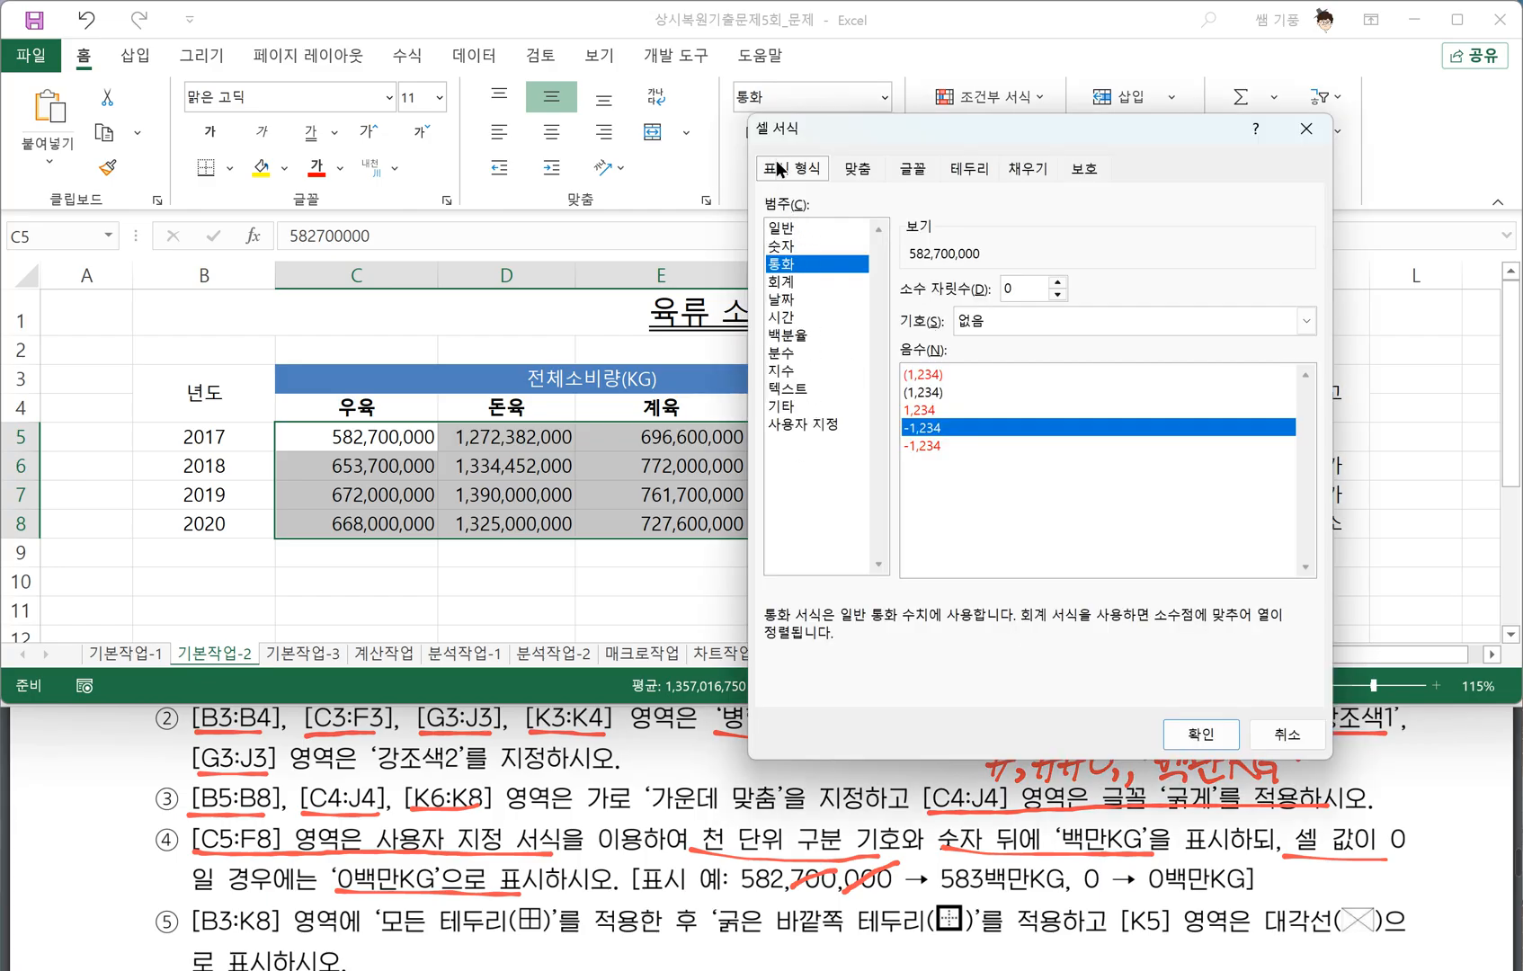
left_click(837, 426)
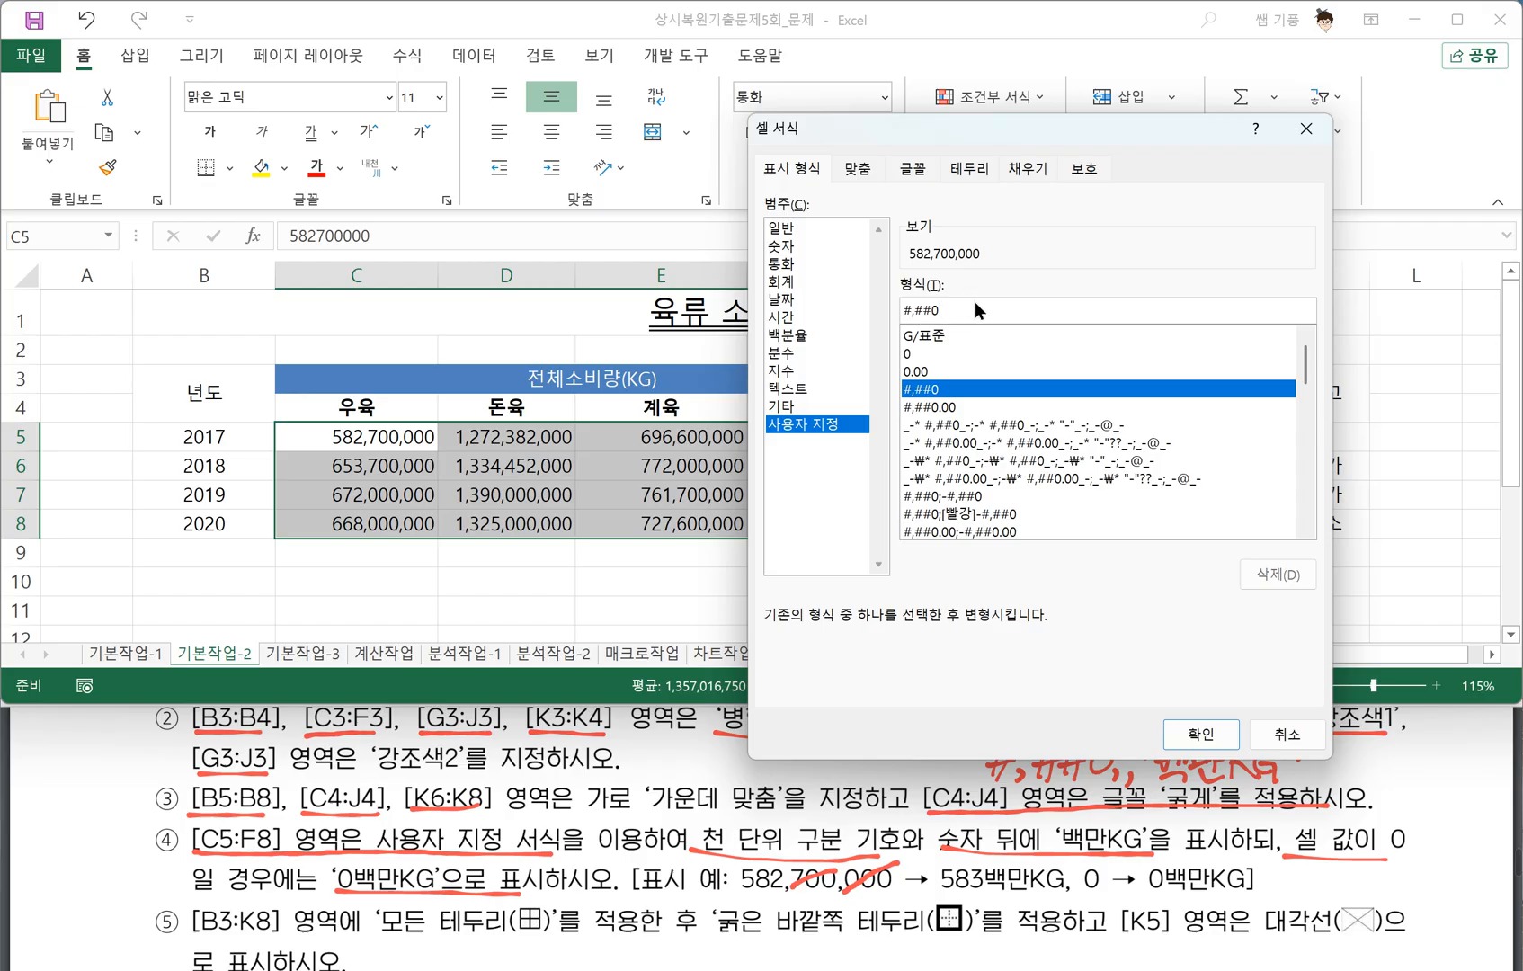
type(",")
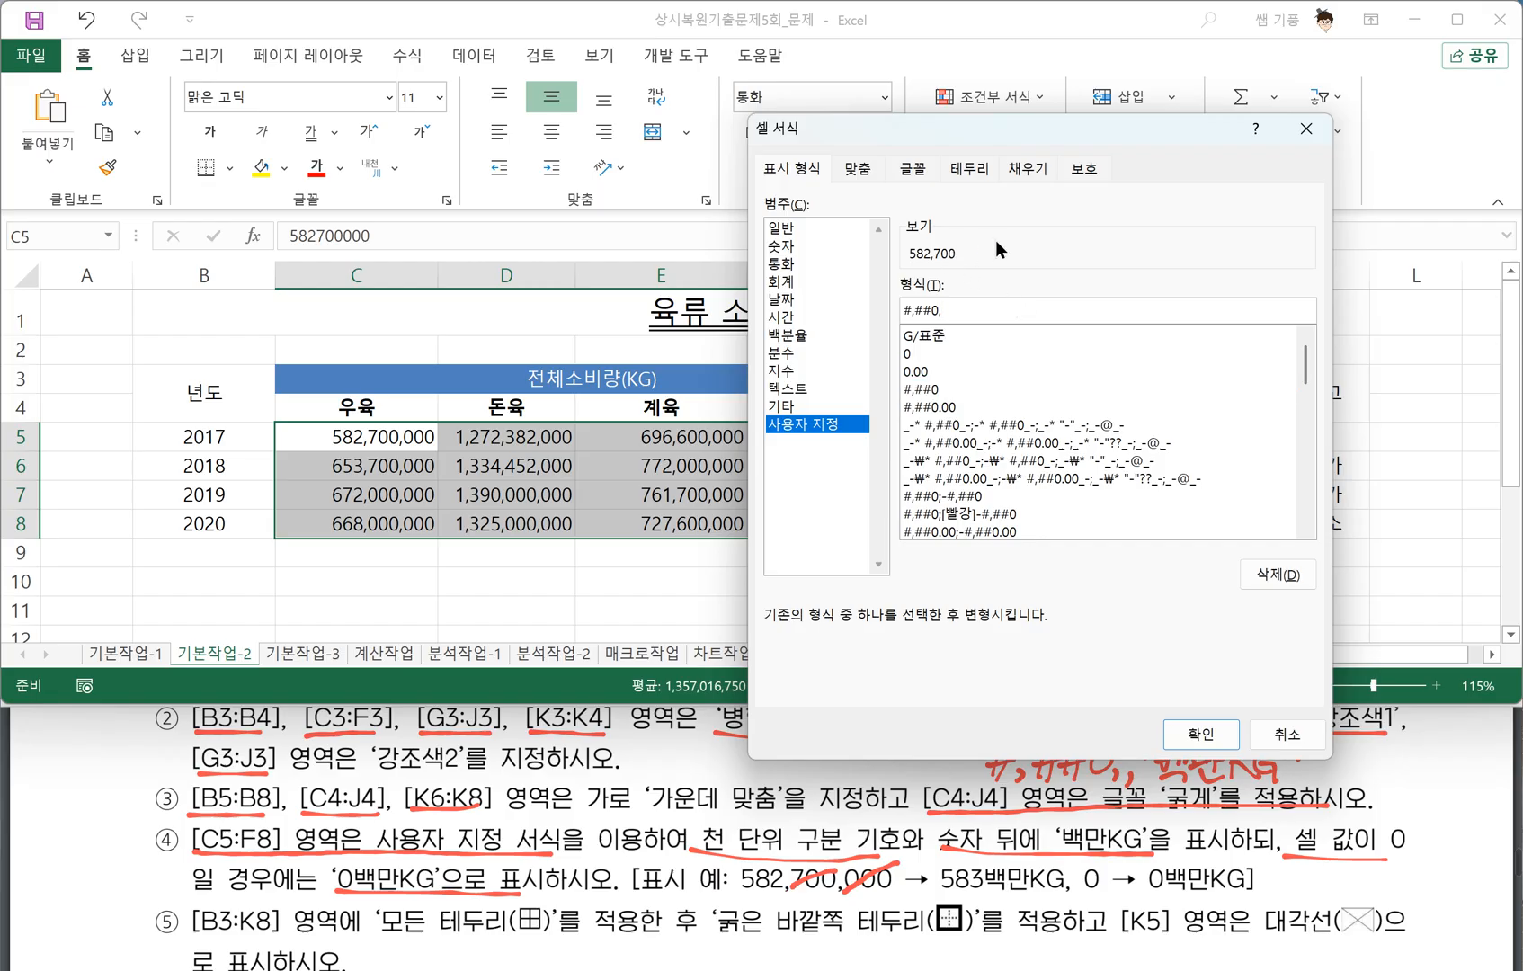
type(",")
type("\"")
type("백마")
type("KG")
type("\"")
left_click(1191, 737)
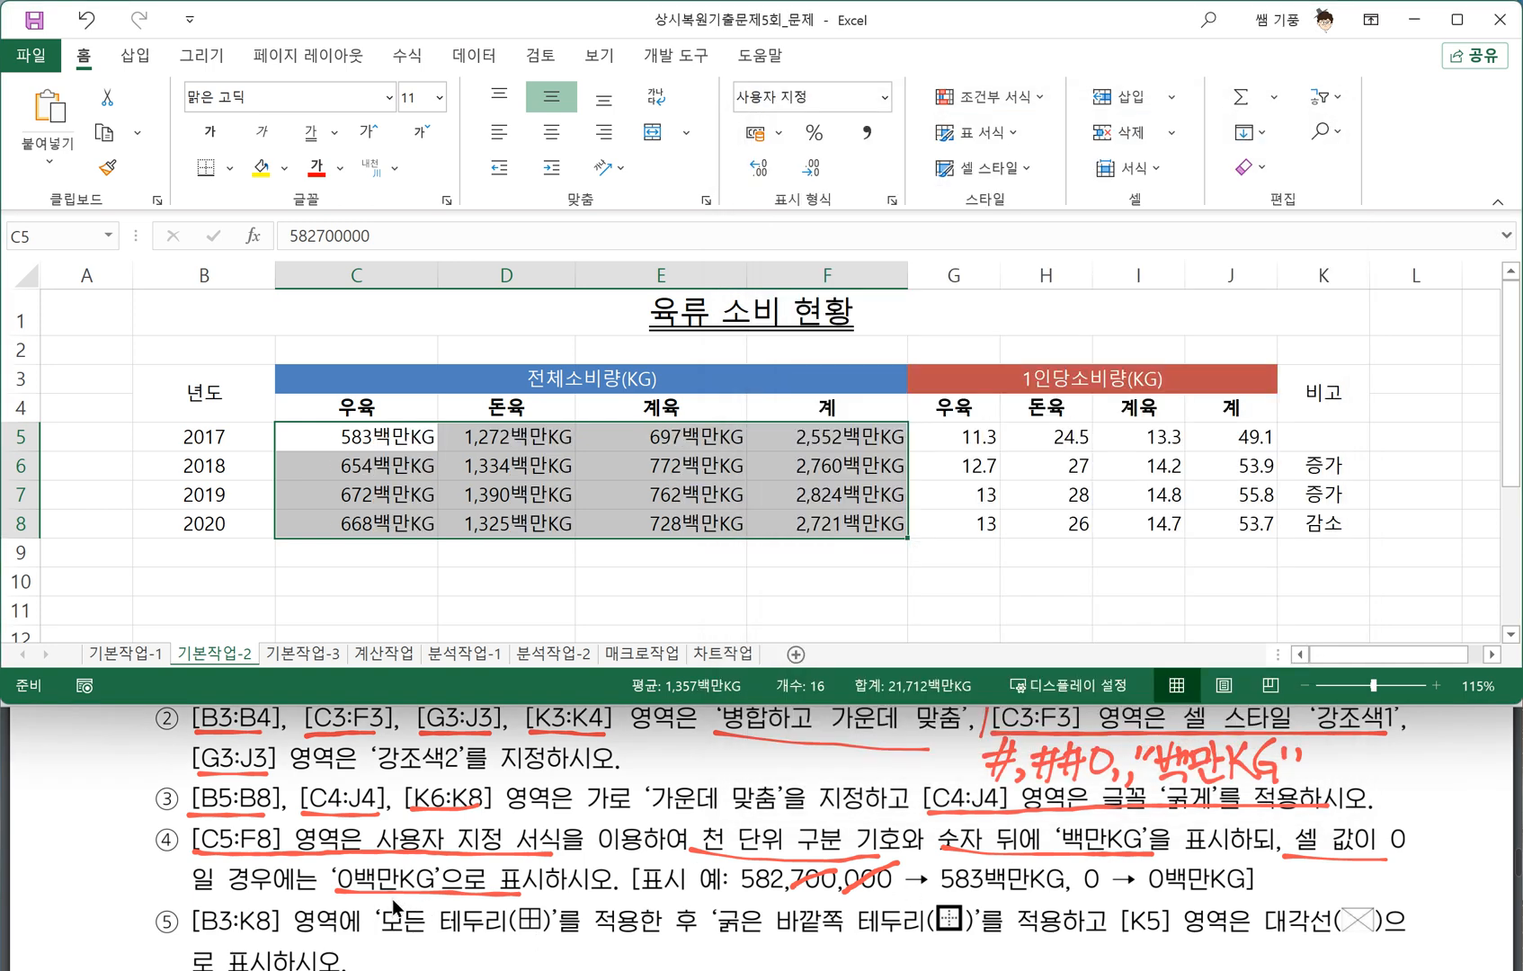
Underline the [B3:K8] border requirement in instruction ⑤ and apply 모든 테두리 (all borders) to B3:K8.
left_click(194, 932)
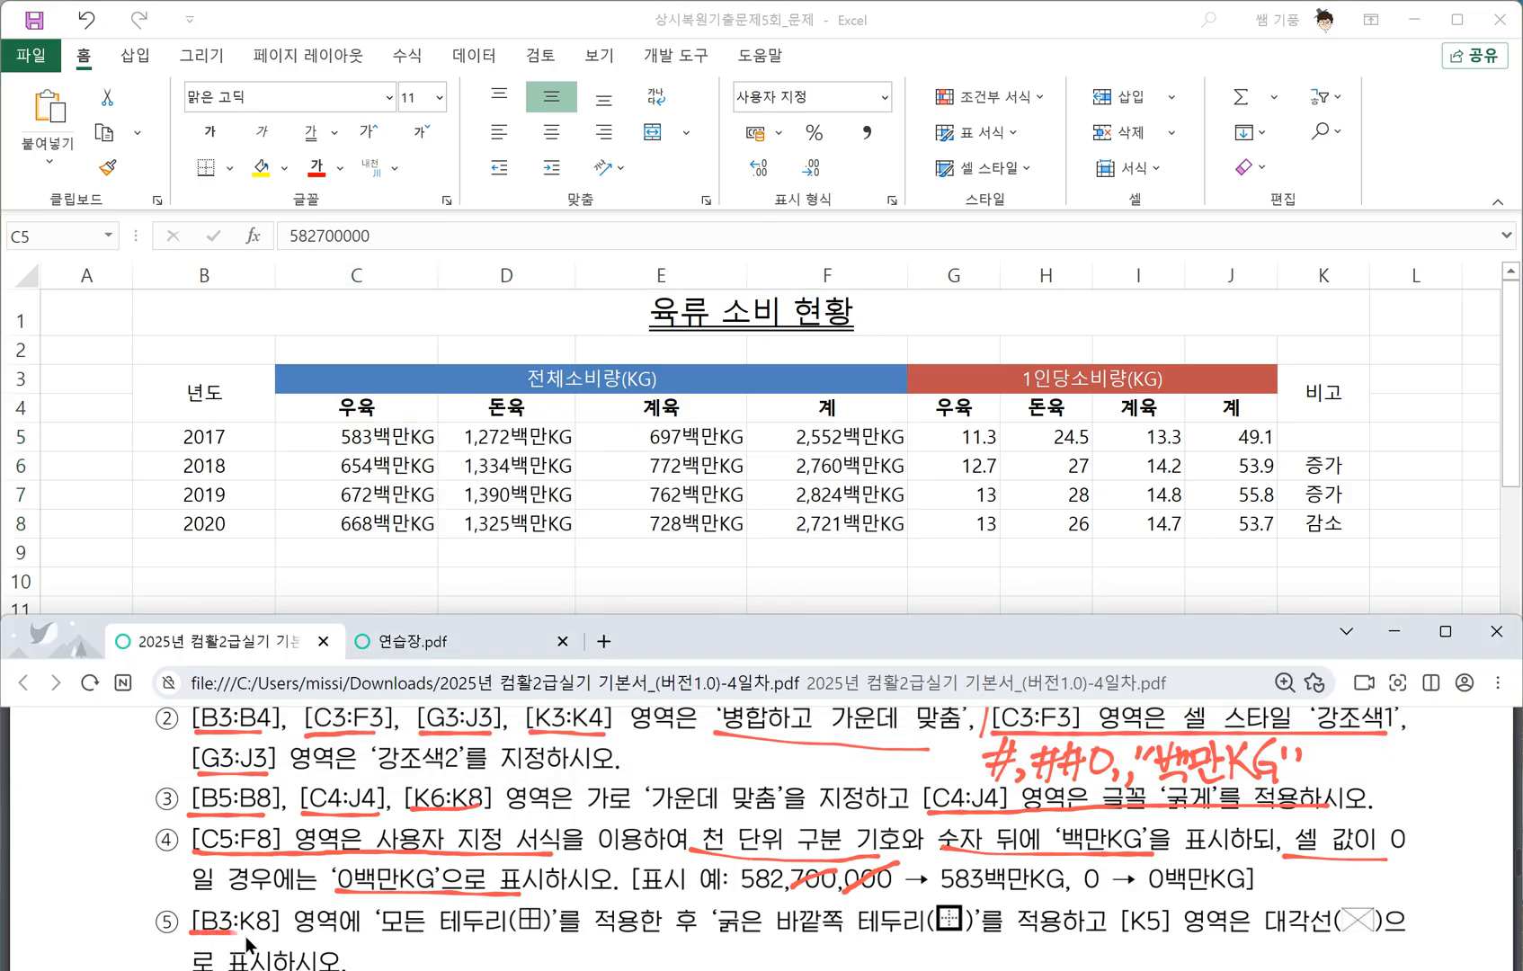
left_click_drag(246, 940, 1102, 940)
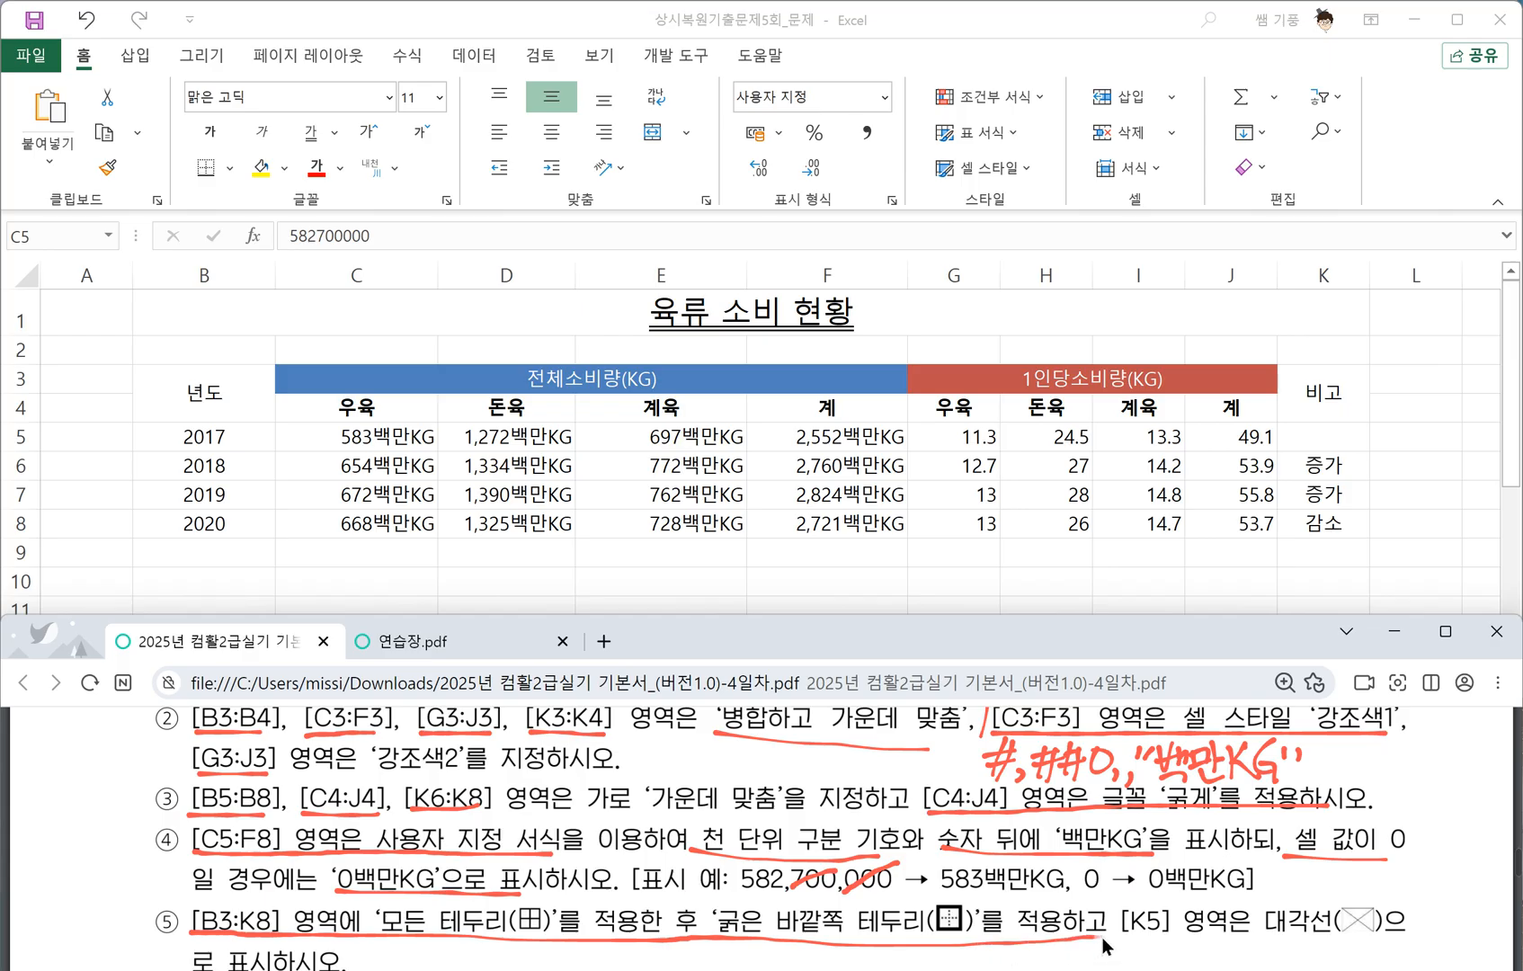
key("alt+Tab")
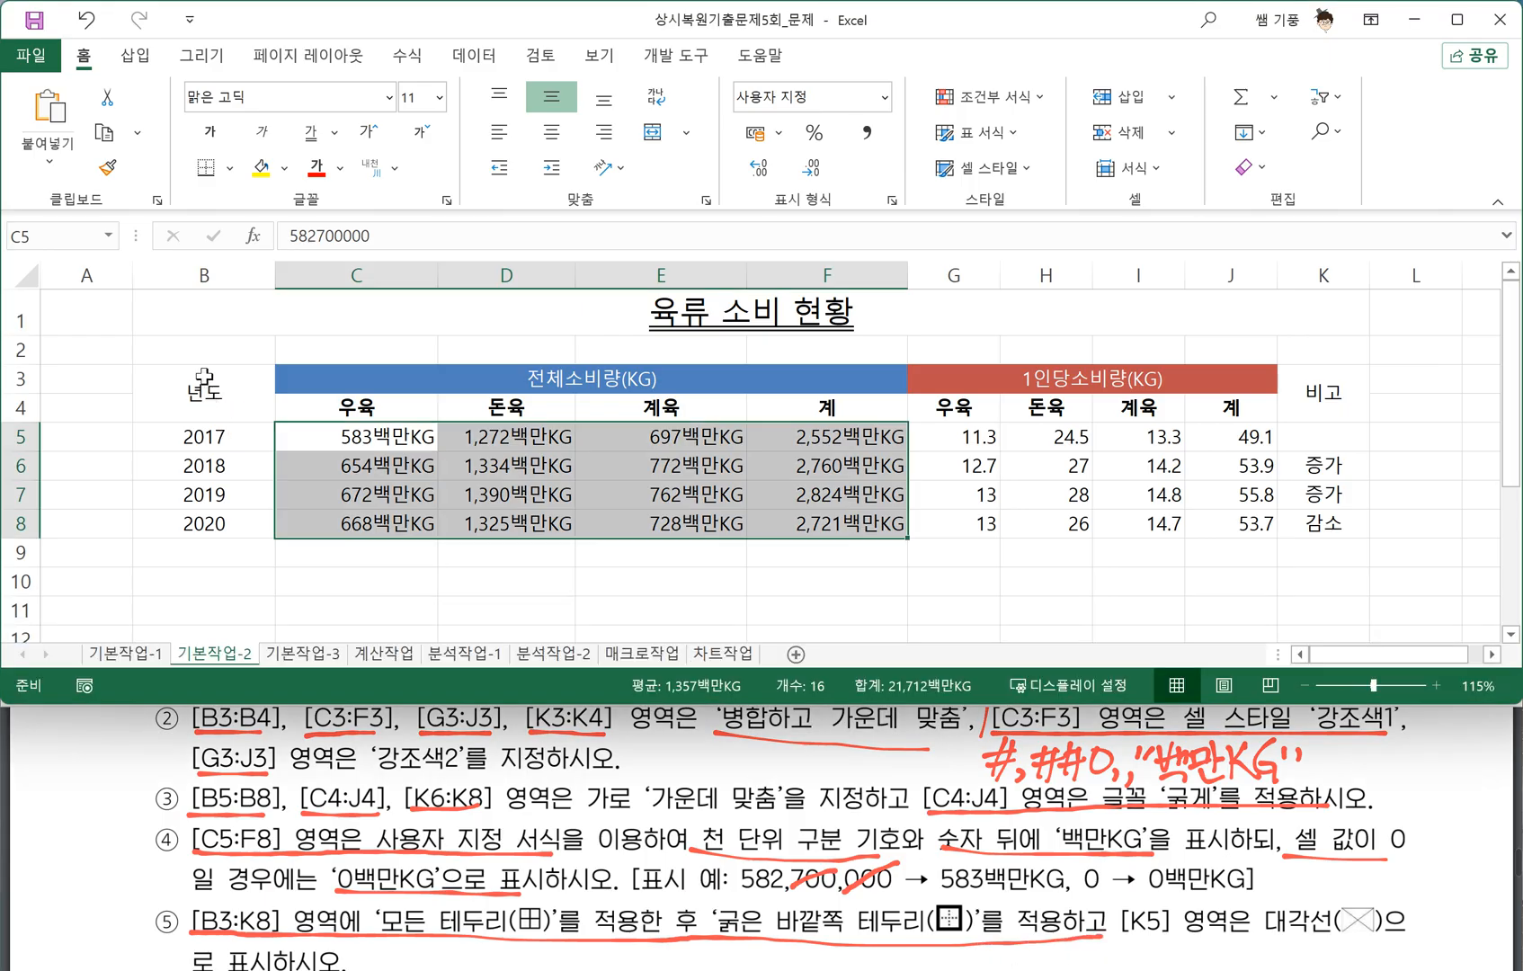
left_click_drag(205, 378, 1313, 520)
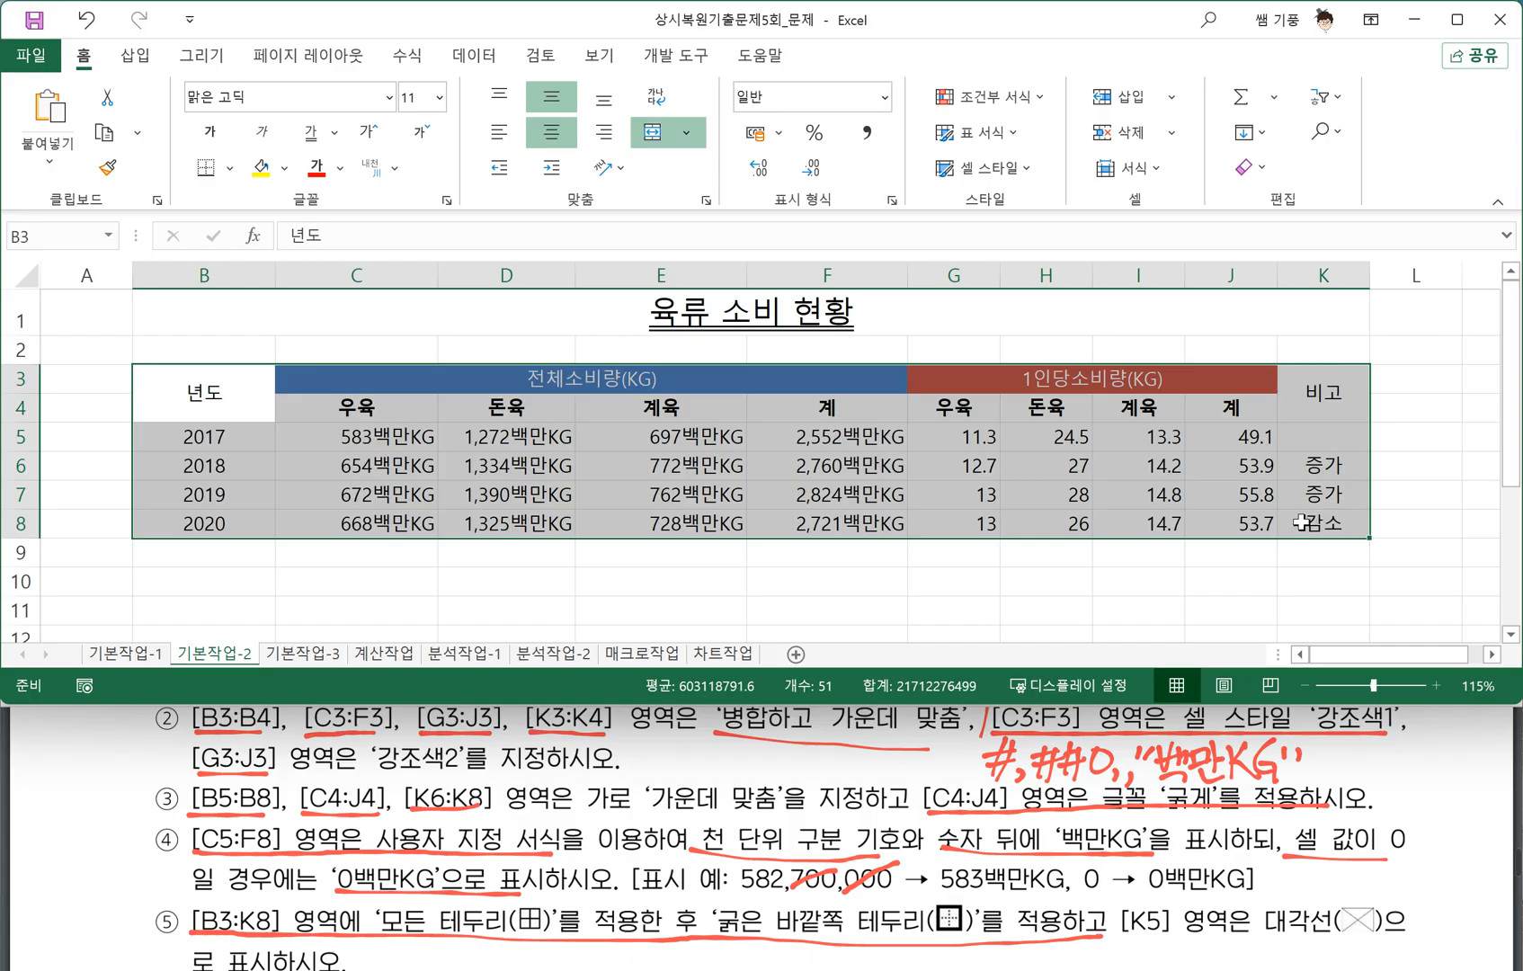
left_click(229, 168)
left_click(261, 401)
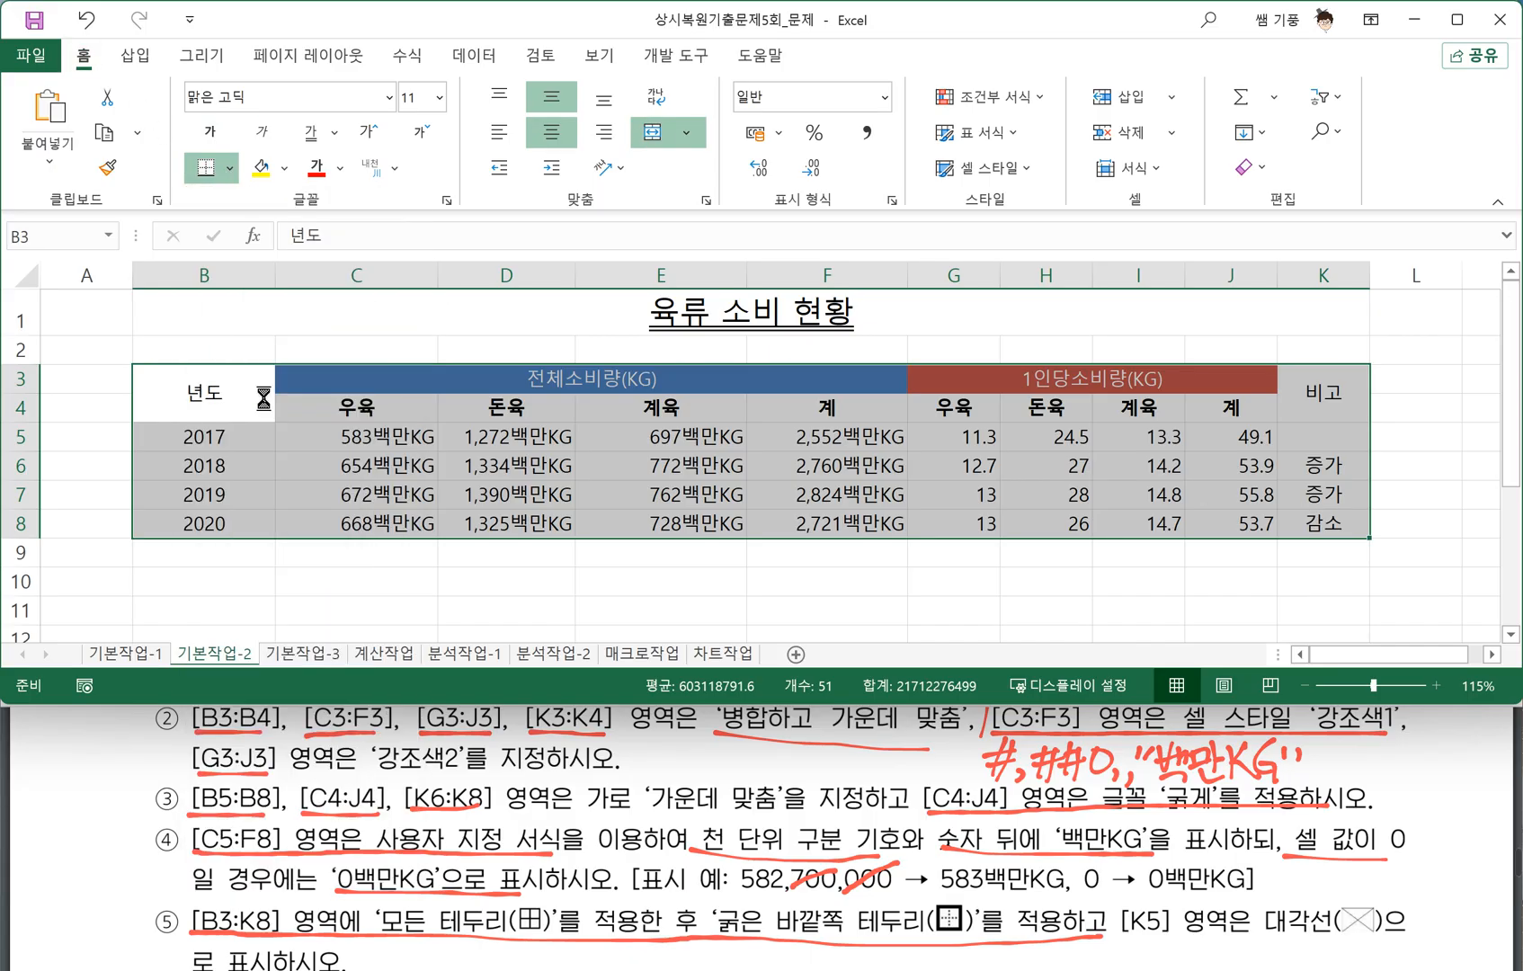
Apply 굵은 바깥쪽 테두리 (thick outside borders) to B3:K8 and mark the [K5] diagonal-line requirement in instruction ⑤ of the PDF.
left_click(229, 171)
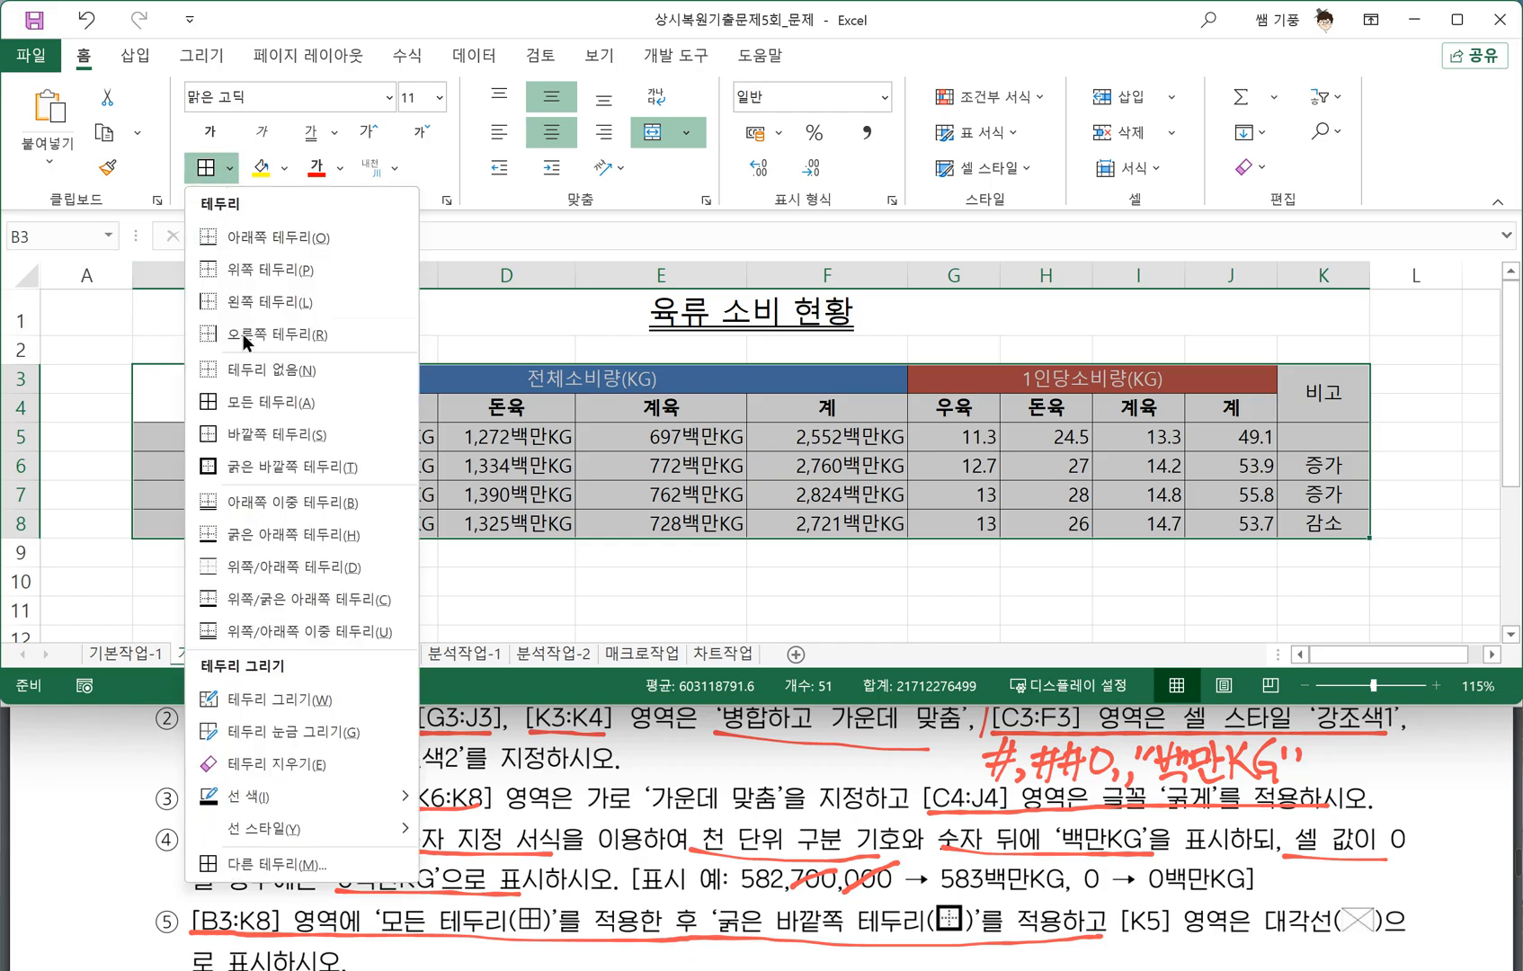
left_click(257, 472)
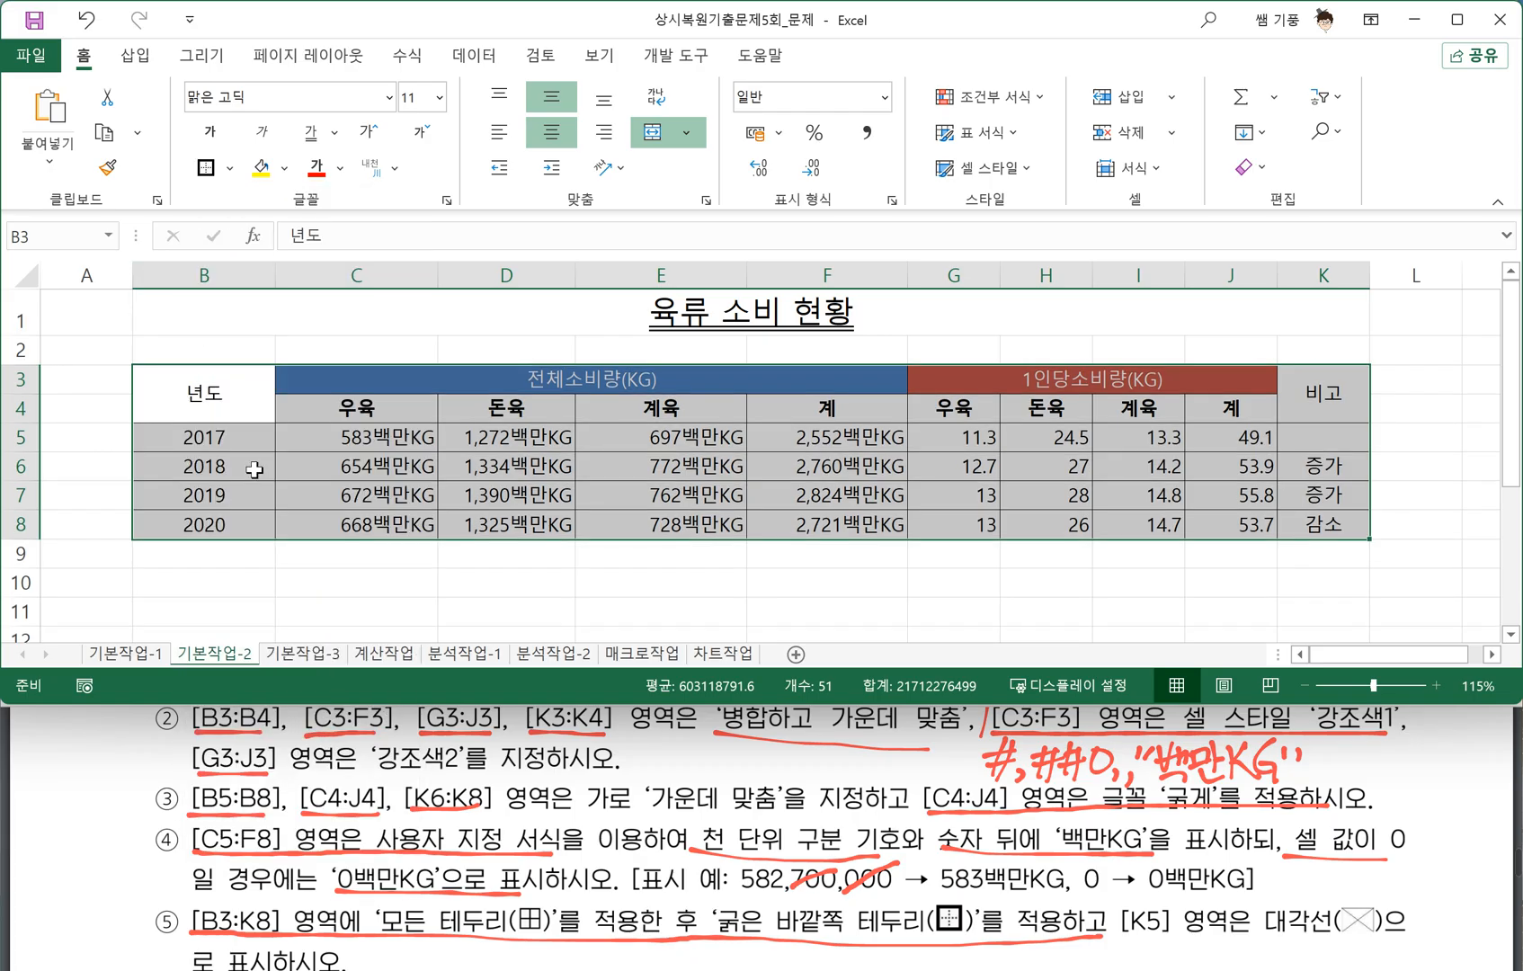
left_click(1157, 955)
mouse_move(1131, 897)
left_mouse_down()
mouse_move(1151, 944)
mouse_move(1368, 944)
left_mouse_up()
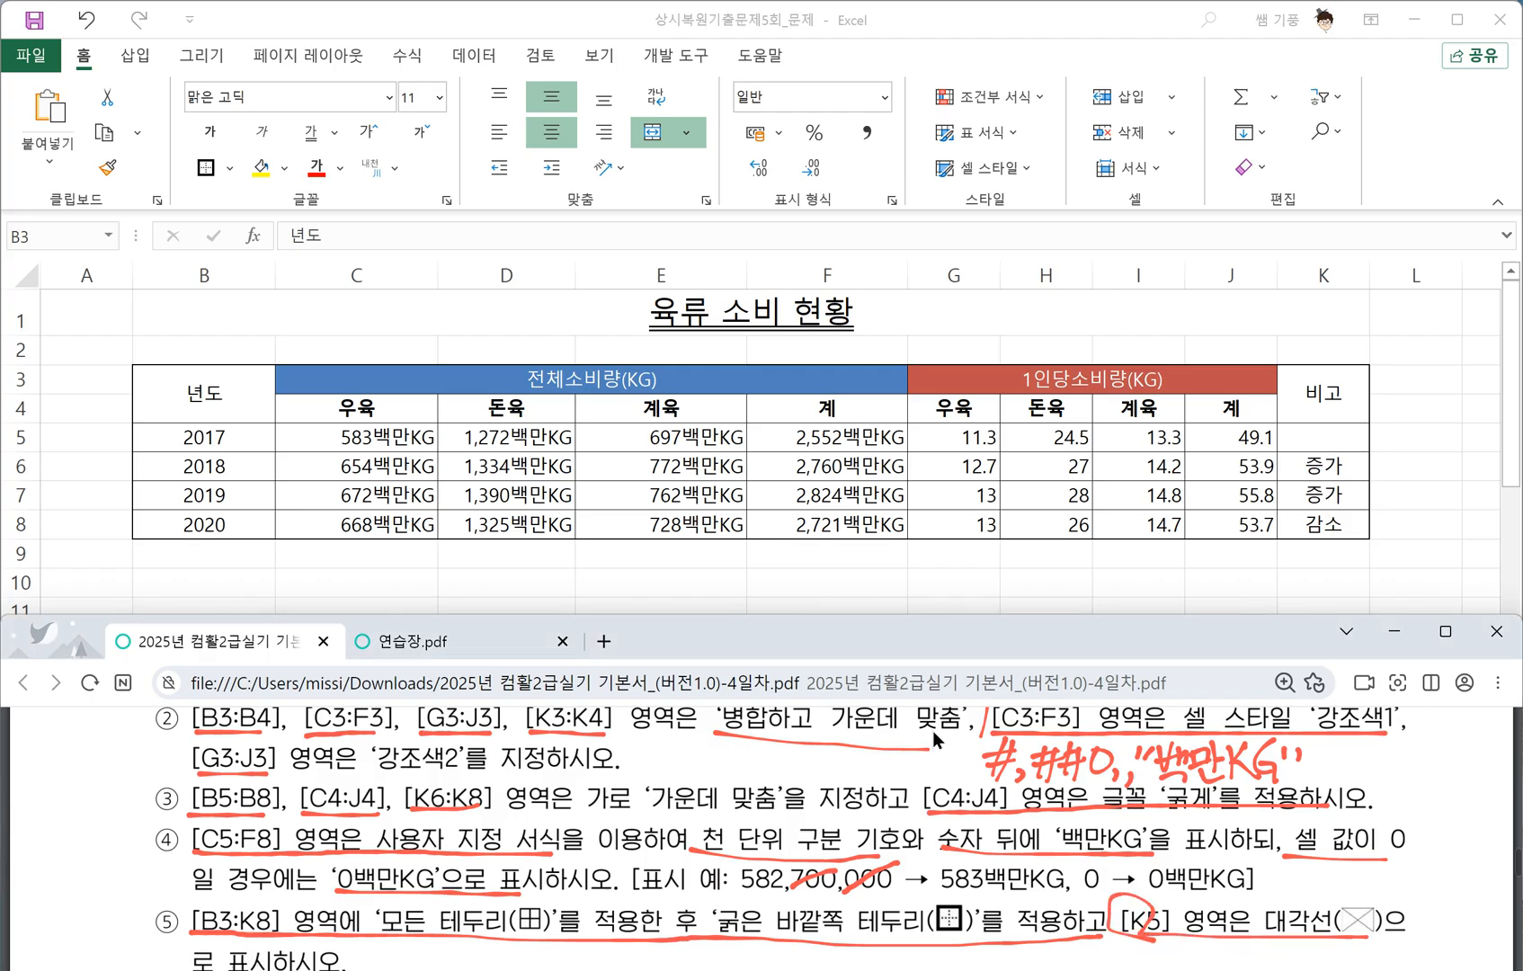
scroll(908, 743, "down", 1)
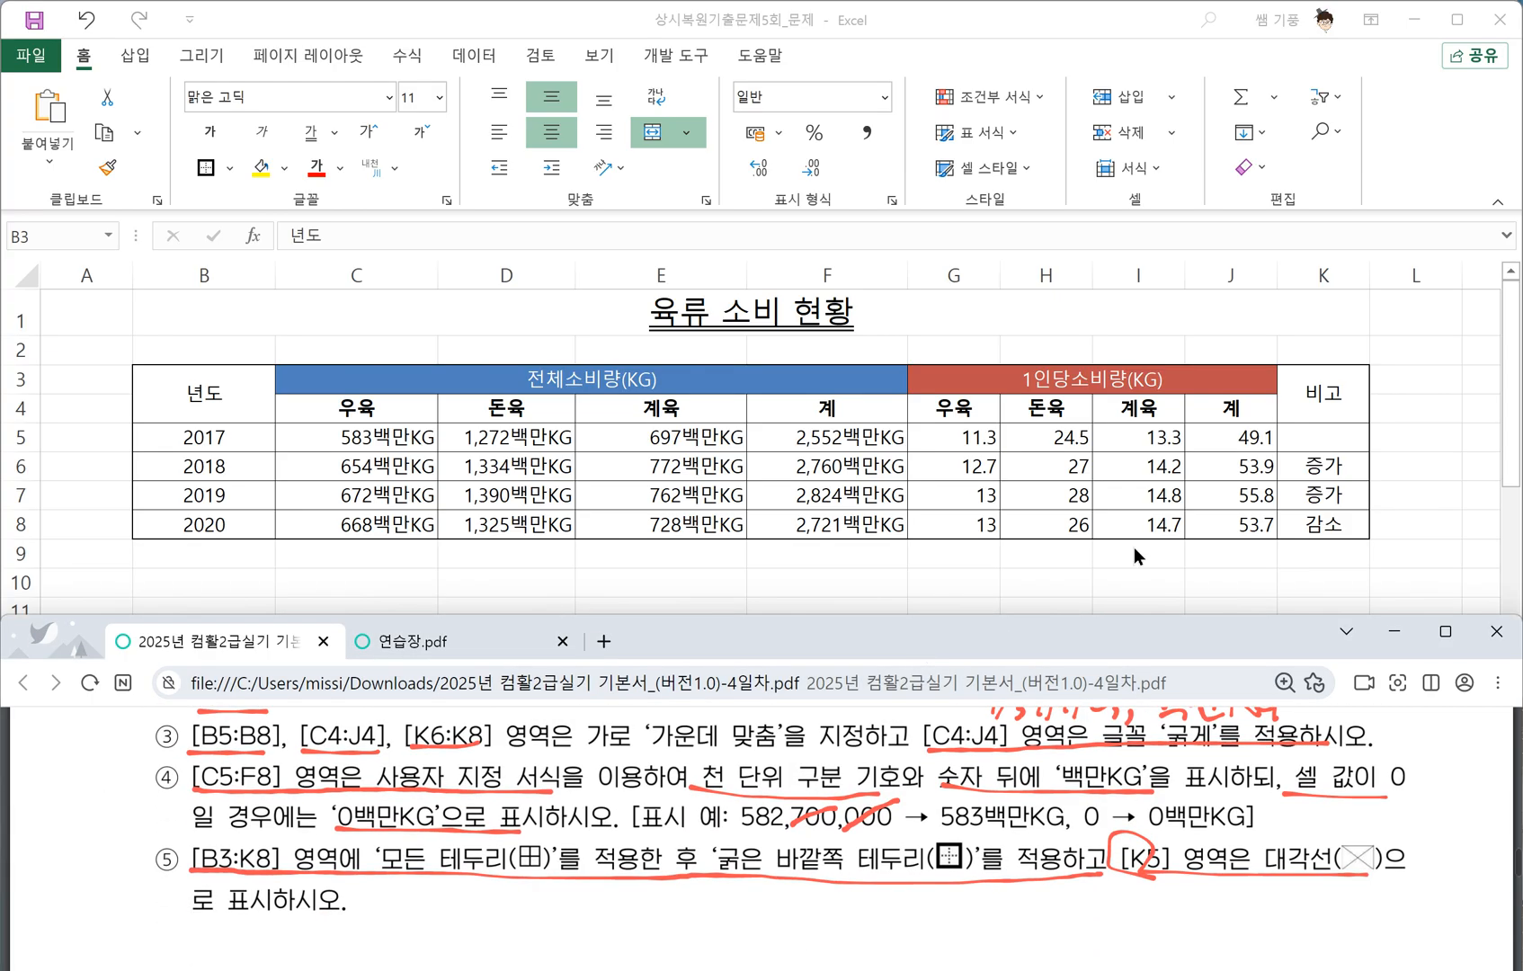
Add diagonal borders in both directions to cell K5 so they form an X.
left_click(1309, 430)
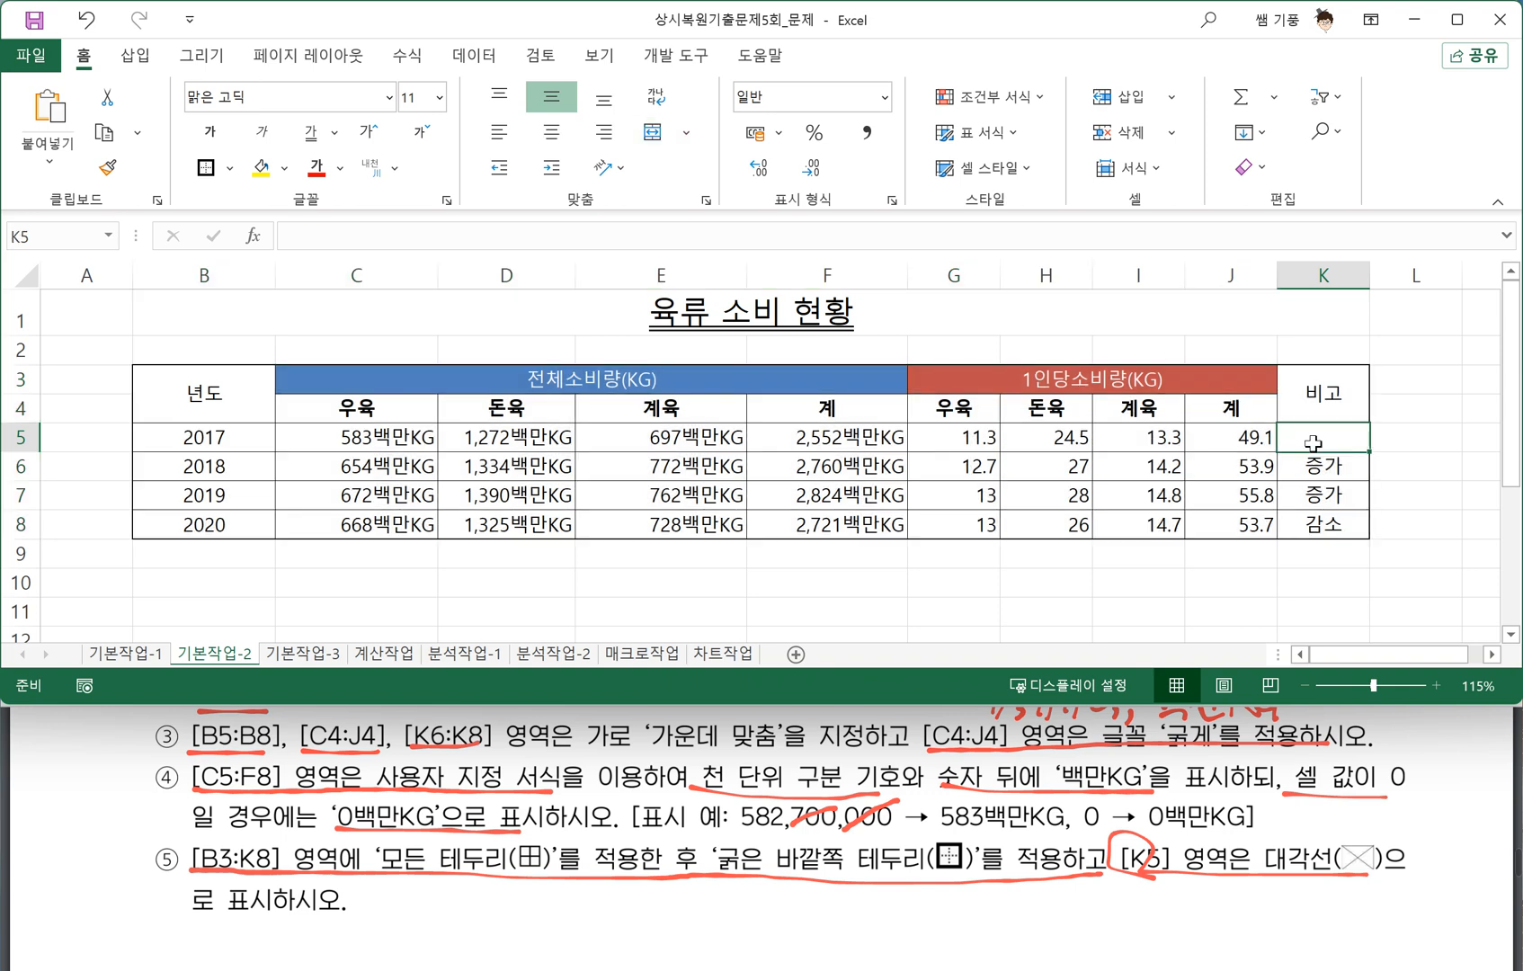
key("ctrl+1")
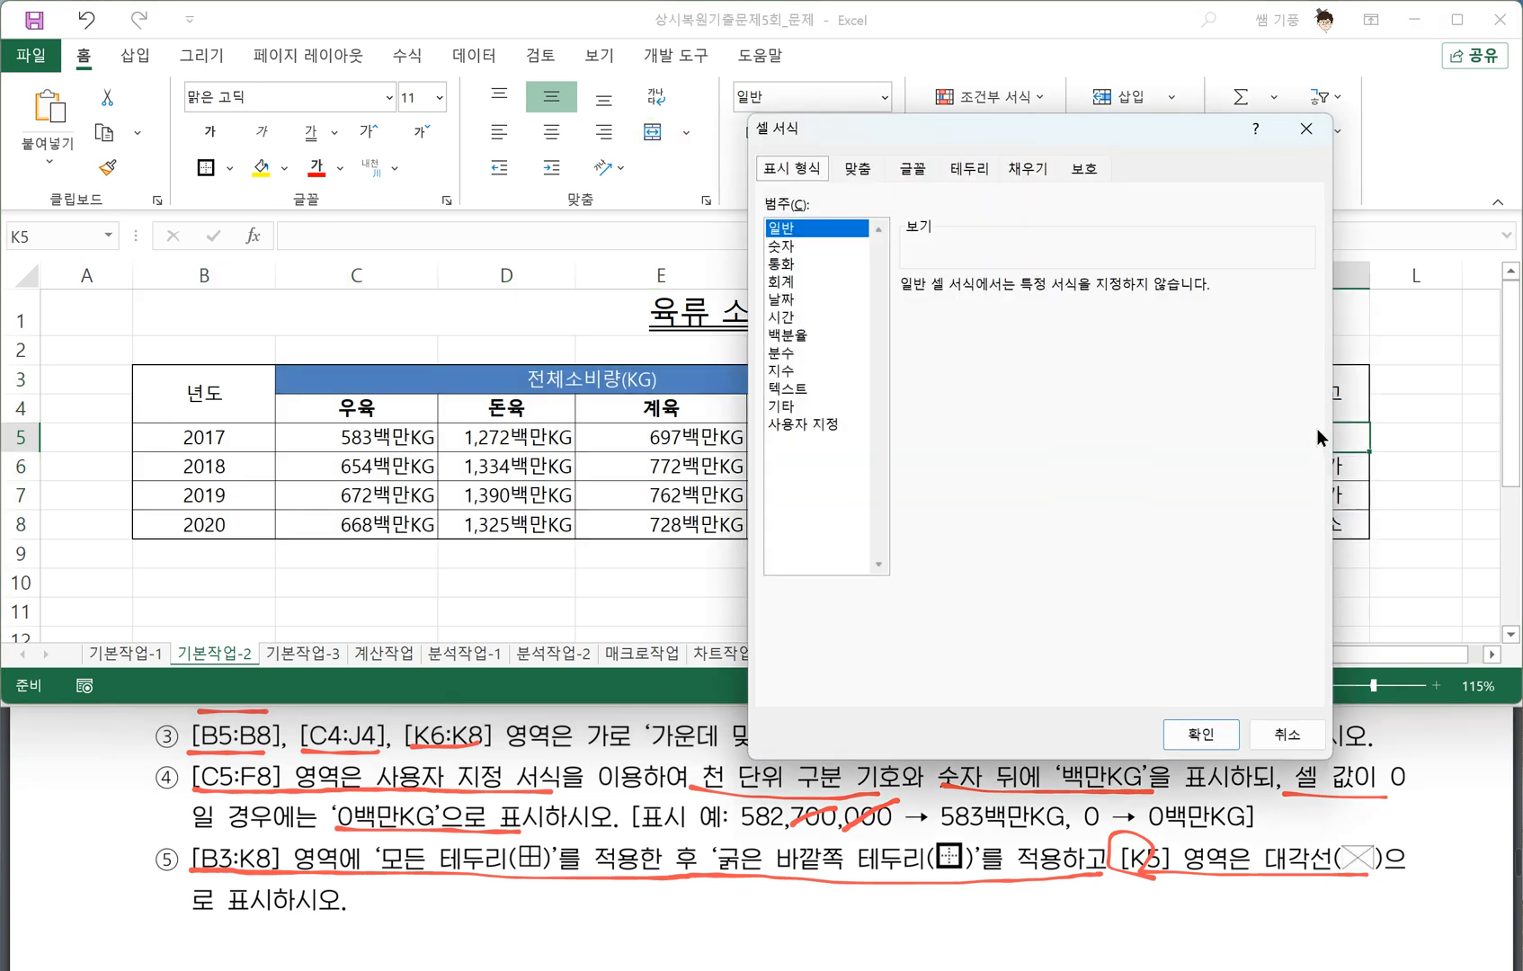
left_click(969, 168)
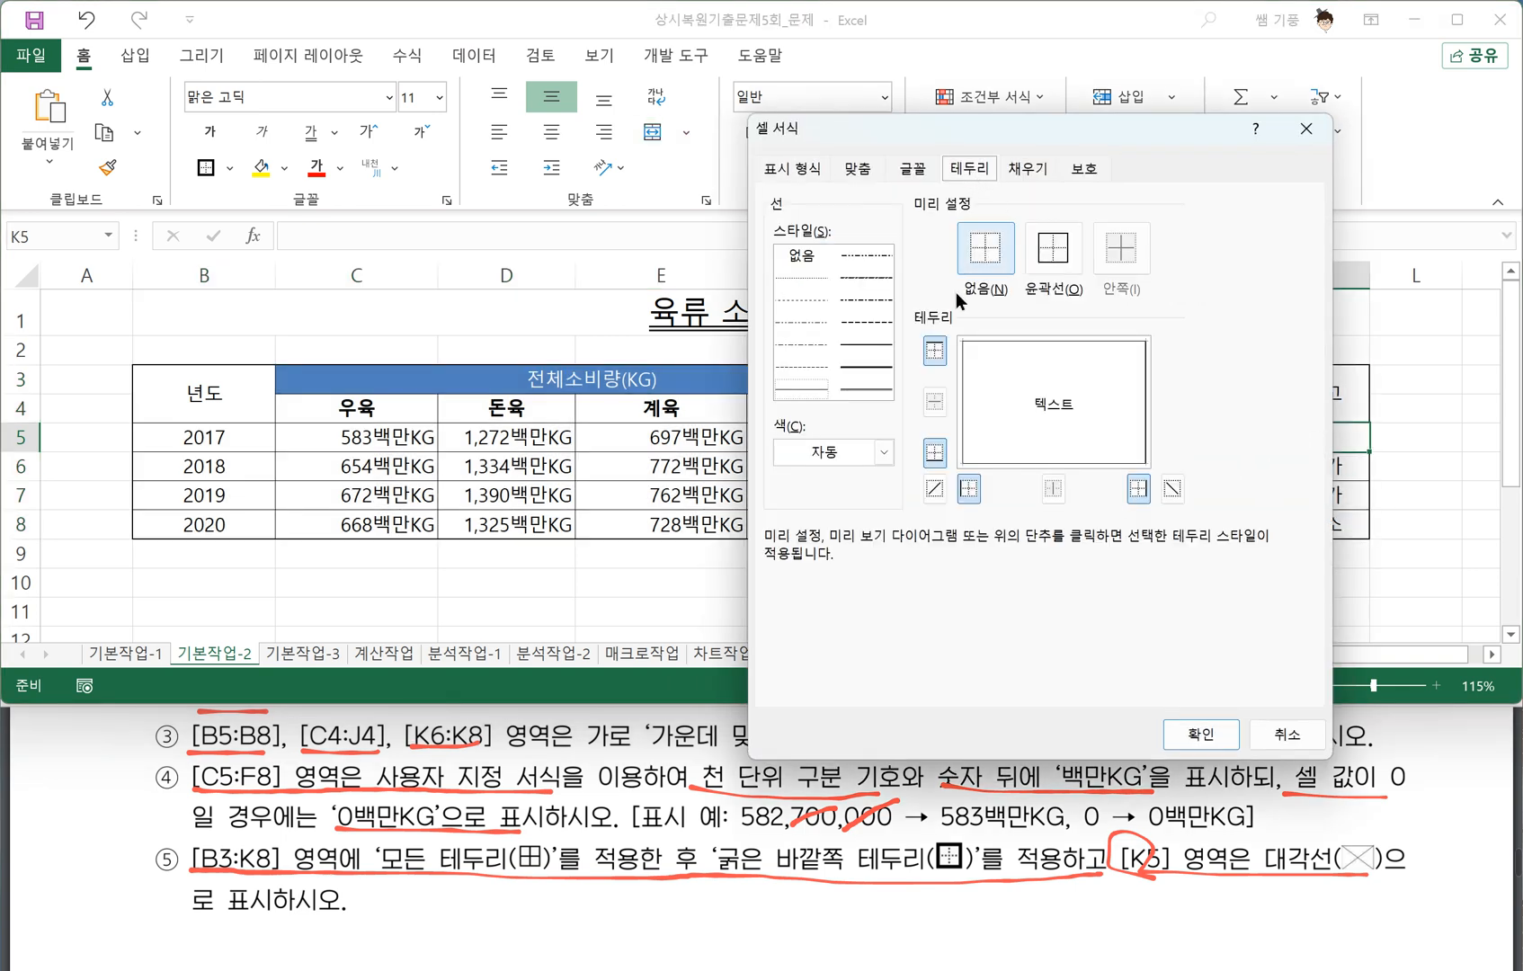
left_click(927, 490)
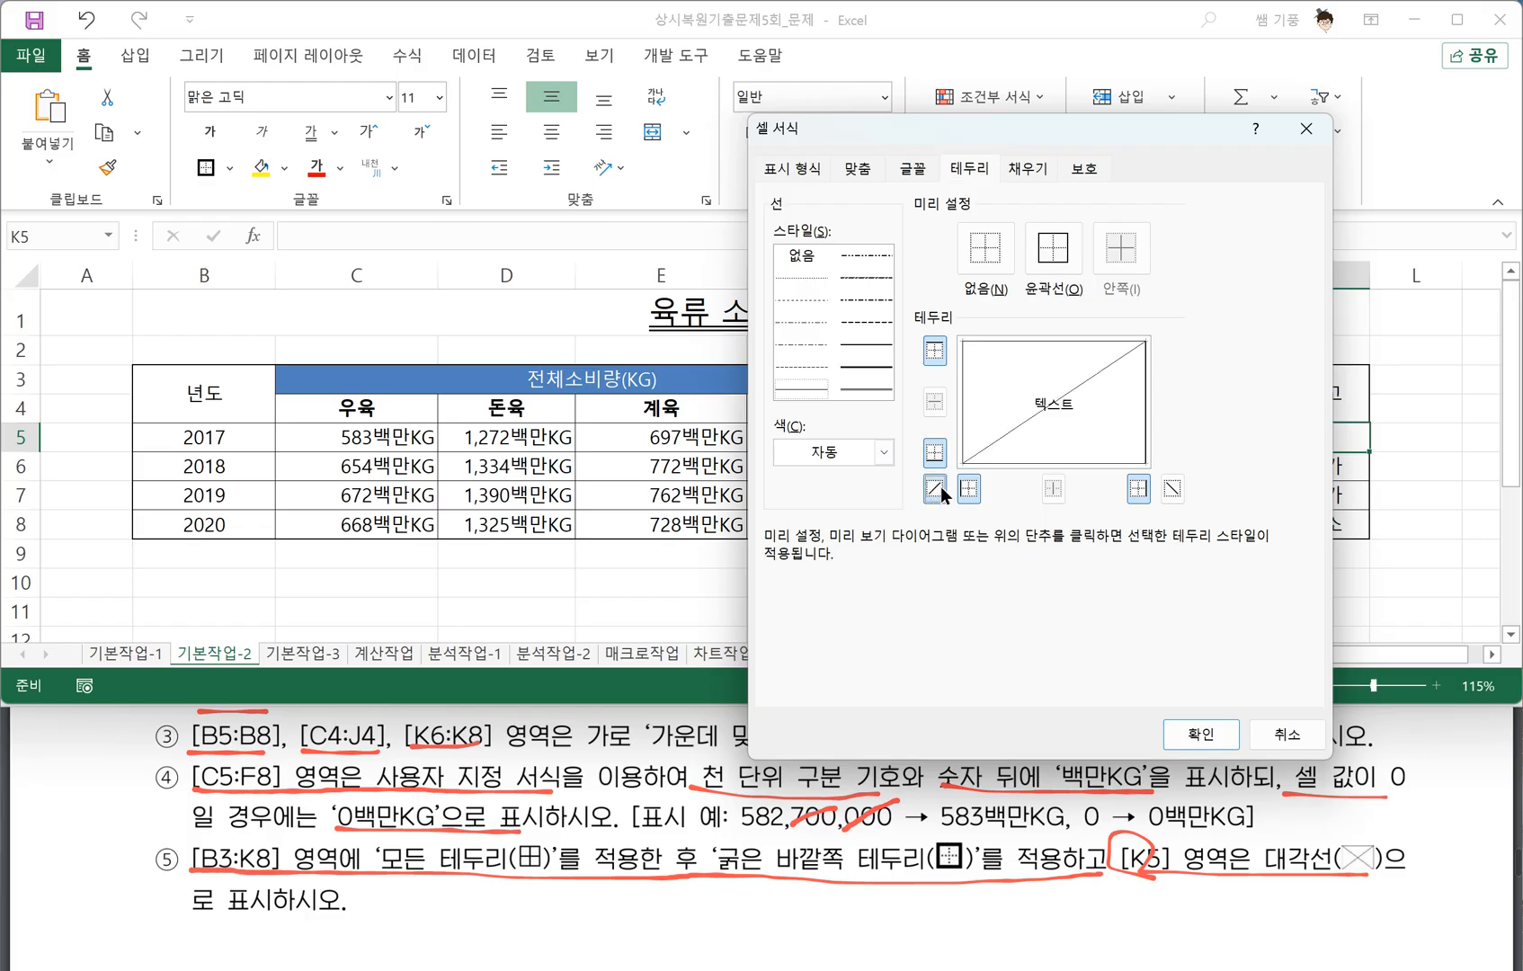
left_click(1173, 488)
left_click(1196, 733)
left_click(1034, 576)
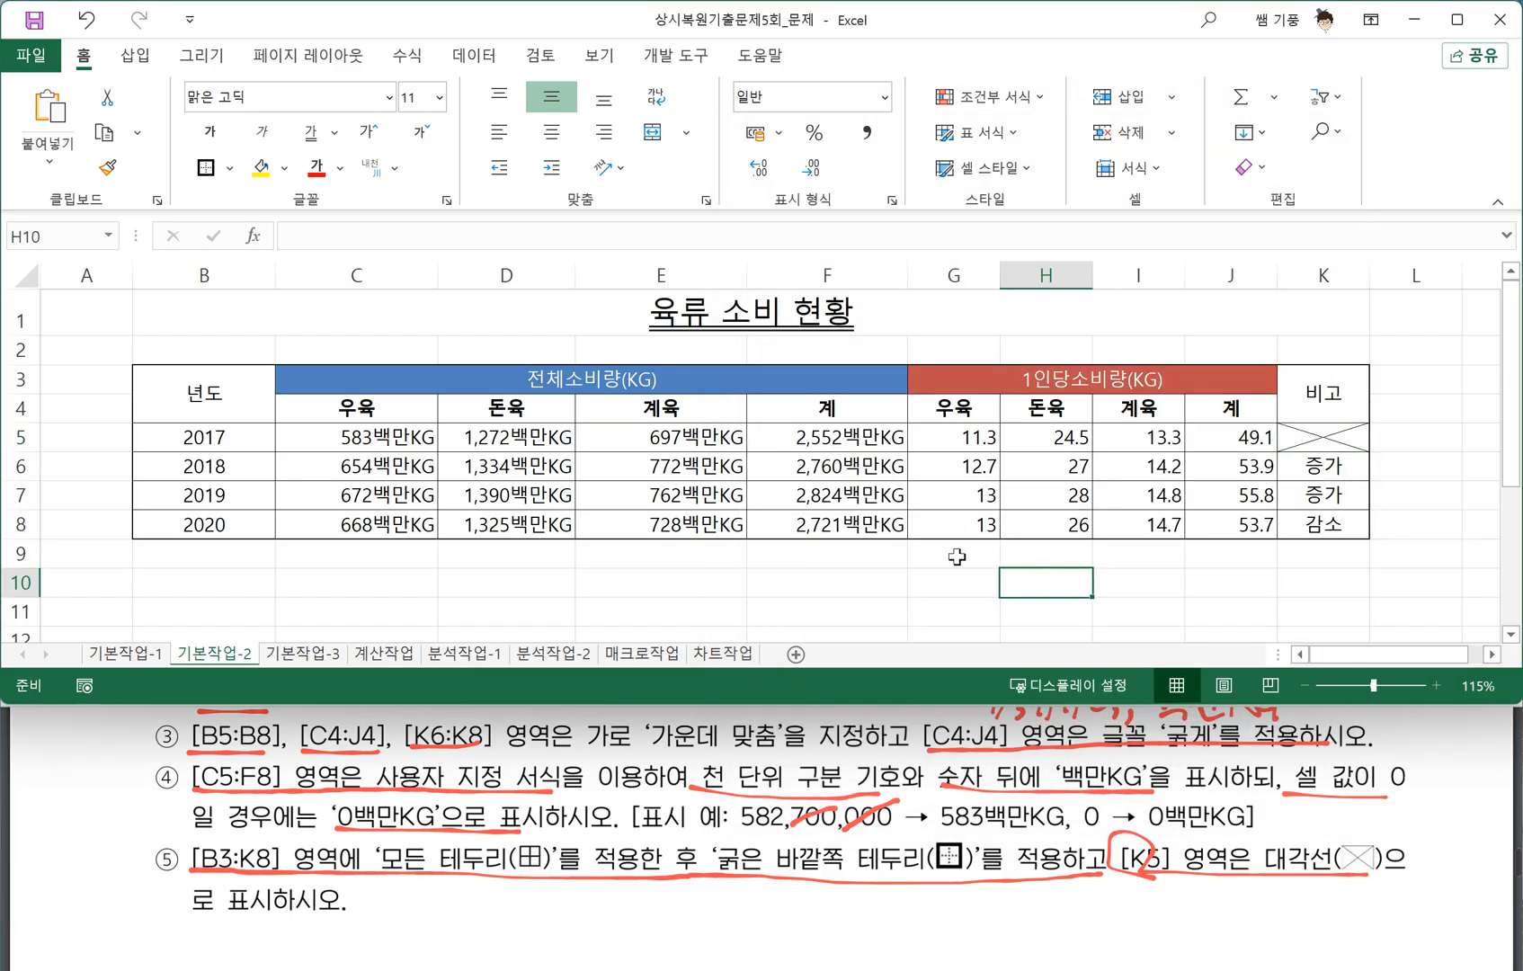
Open the 기본작업-3 sheet and mark the range, total comparison, font colour and 조건부 서식 wording in the PDF's task 3.
left_click(334, 654)
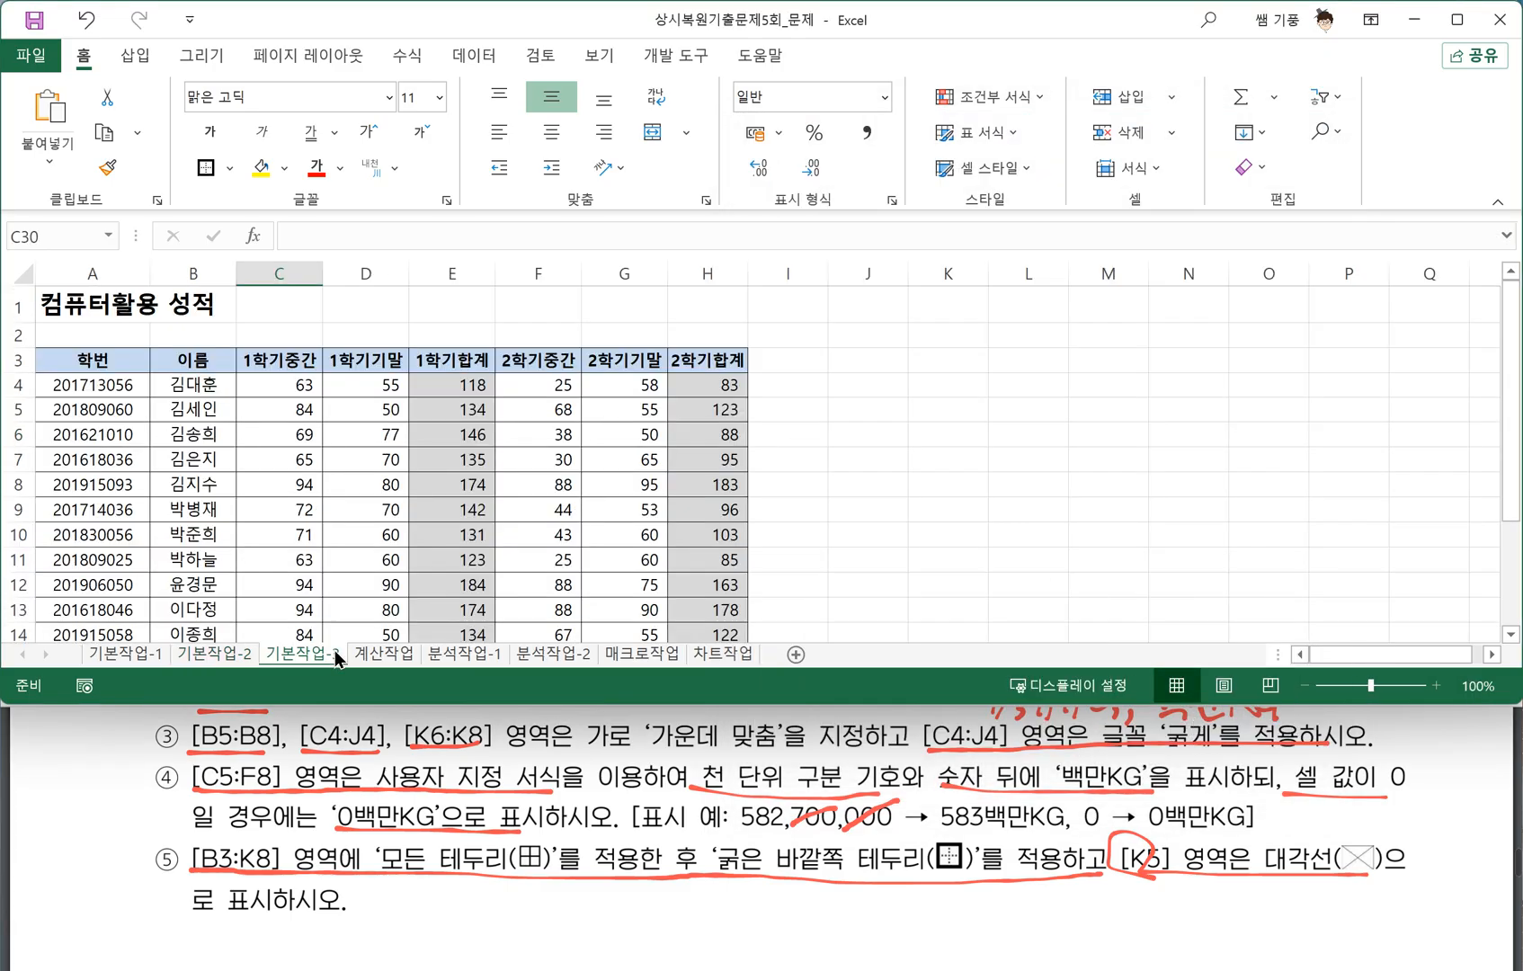
scroll(464, 855, "down", 5)
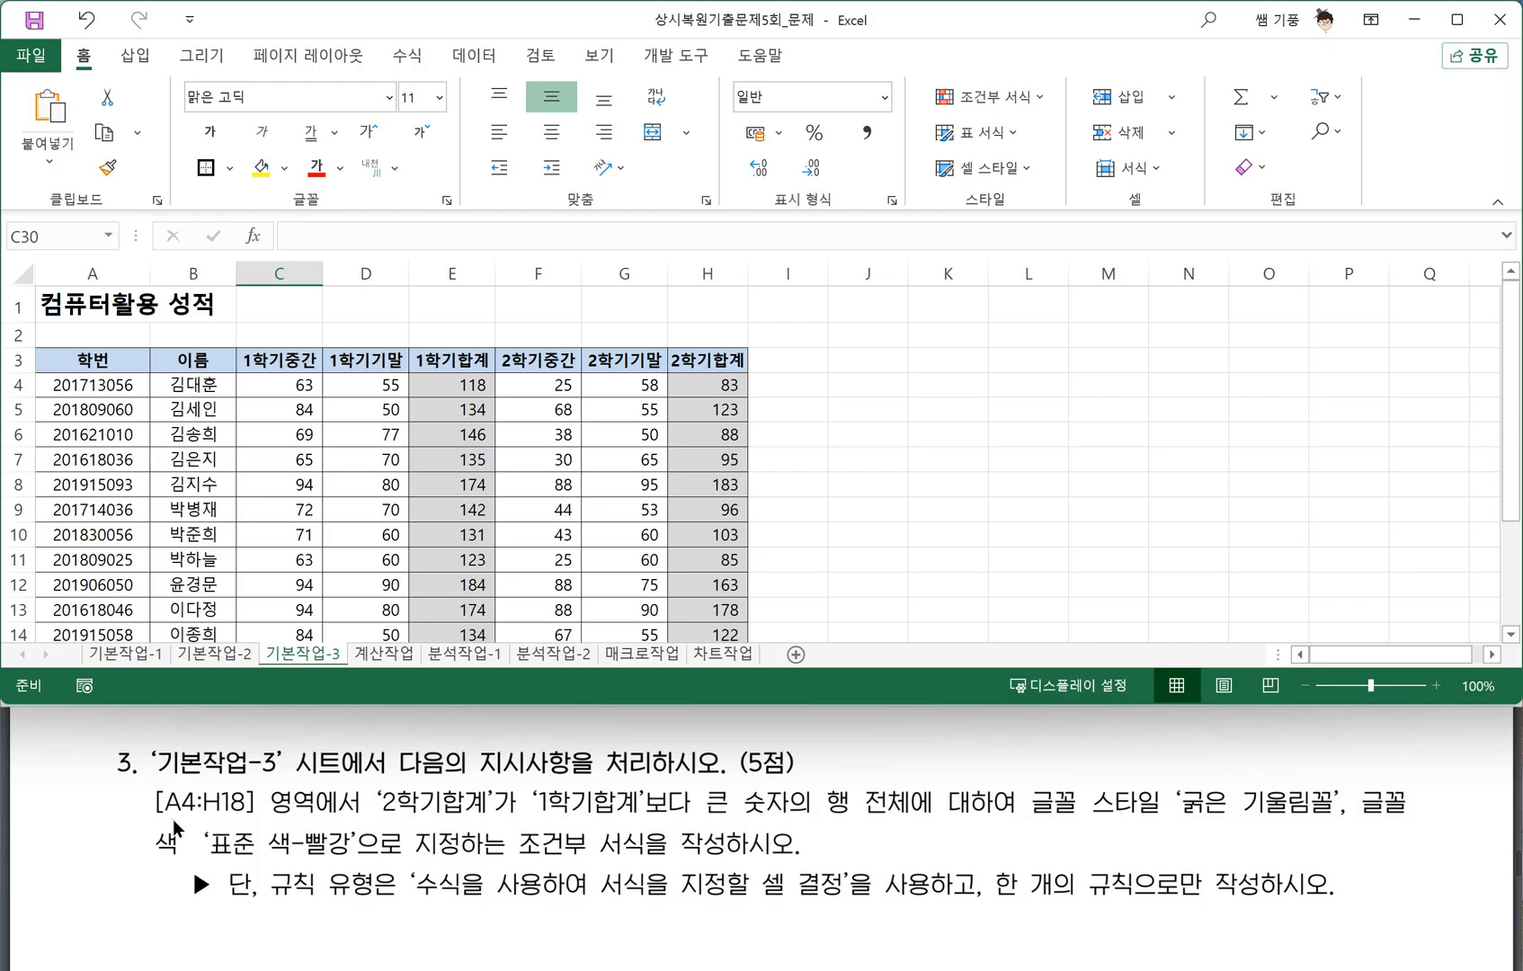
left_click_drag(158, 818, 743, 821)
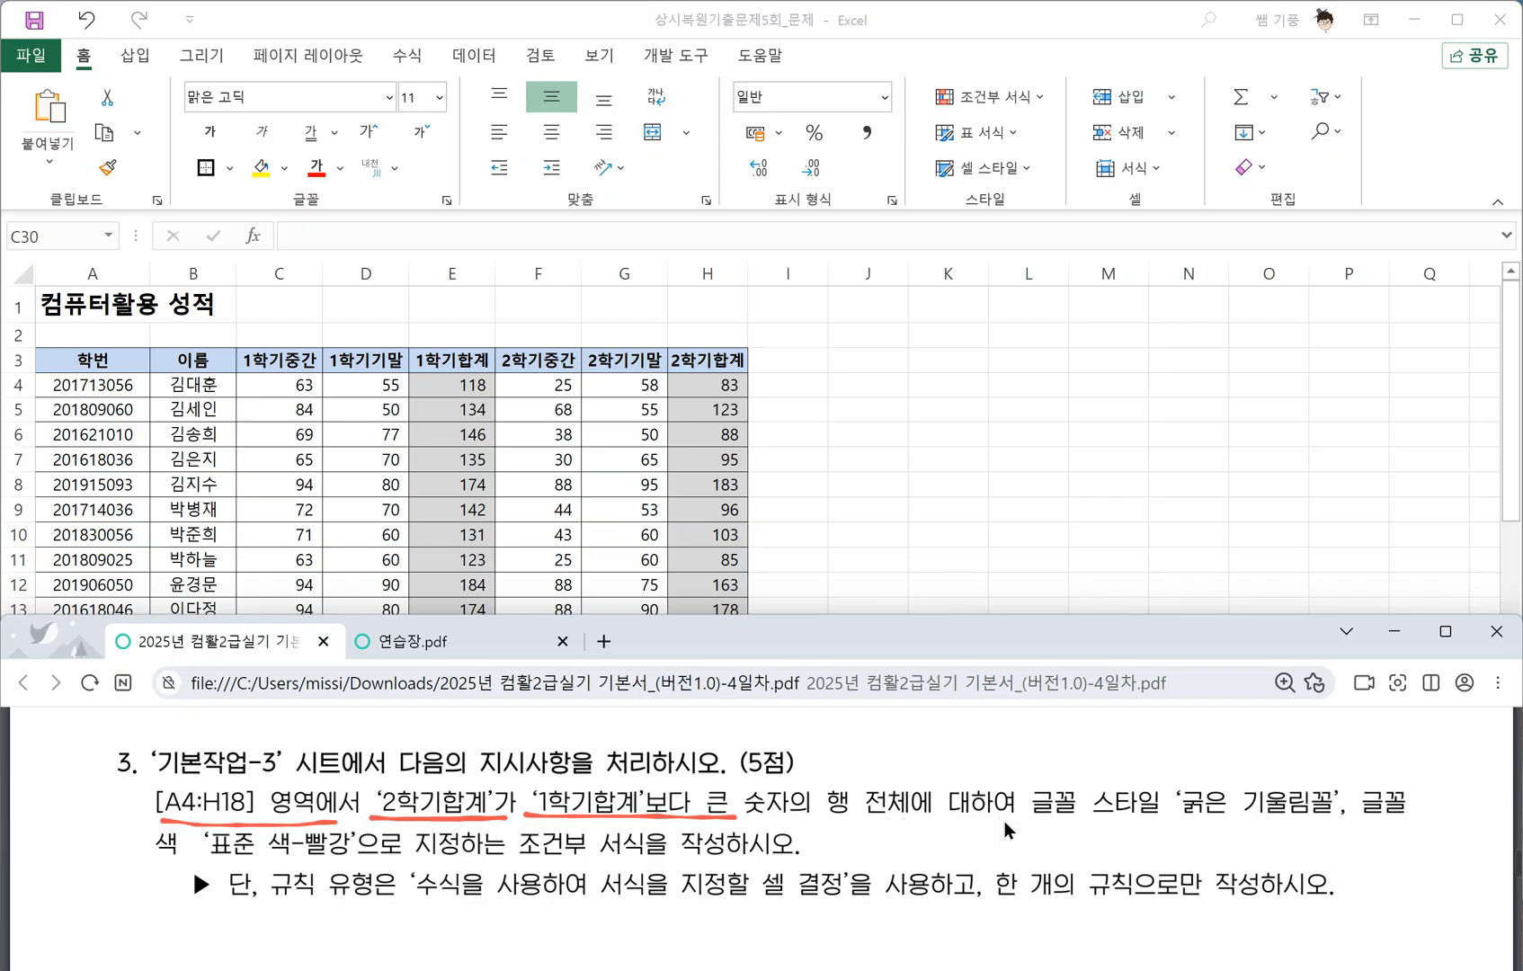
left_click_drag(1331, 816, 1380, 822)
left_click_drag(160, 854, 310, 853)
mouse_move(507, 832)
left_mouse_down()
mouse_move(577, 861)
mouse_move(642, 857)
mouse_move(516, 827)
left_mouse_up()
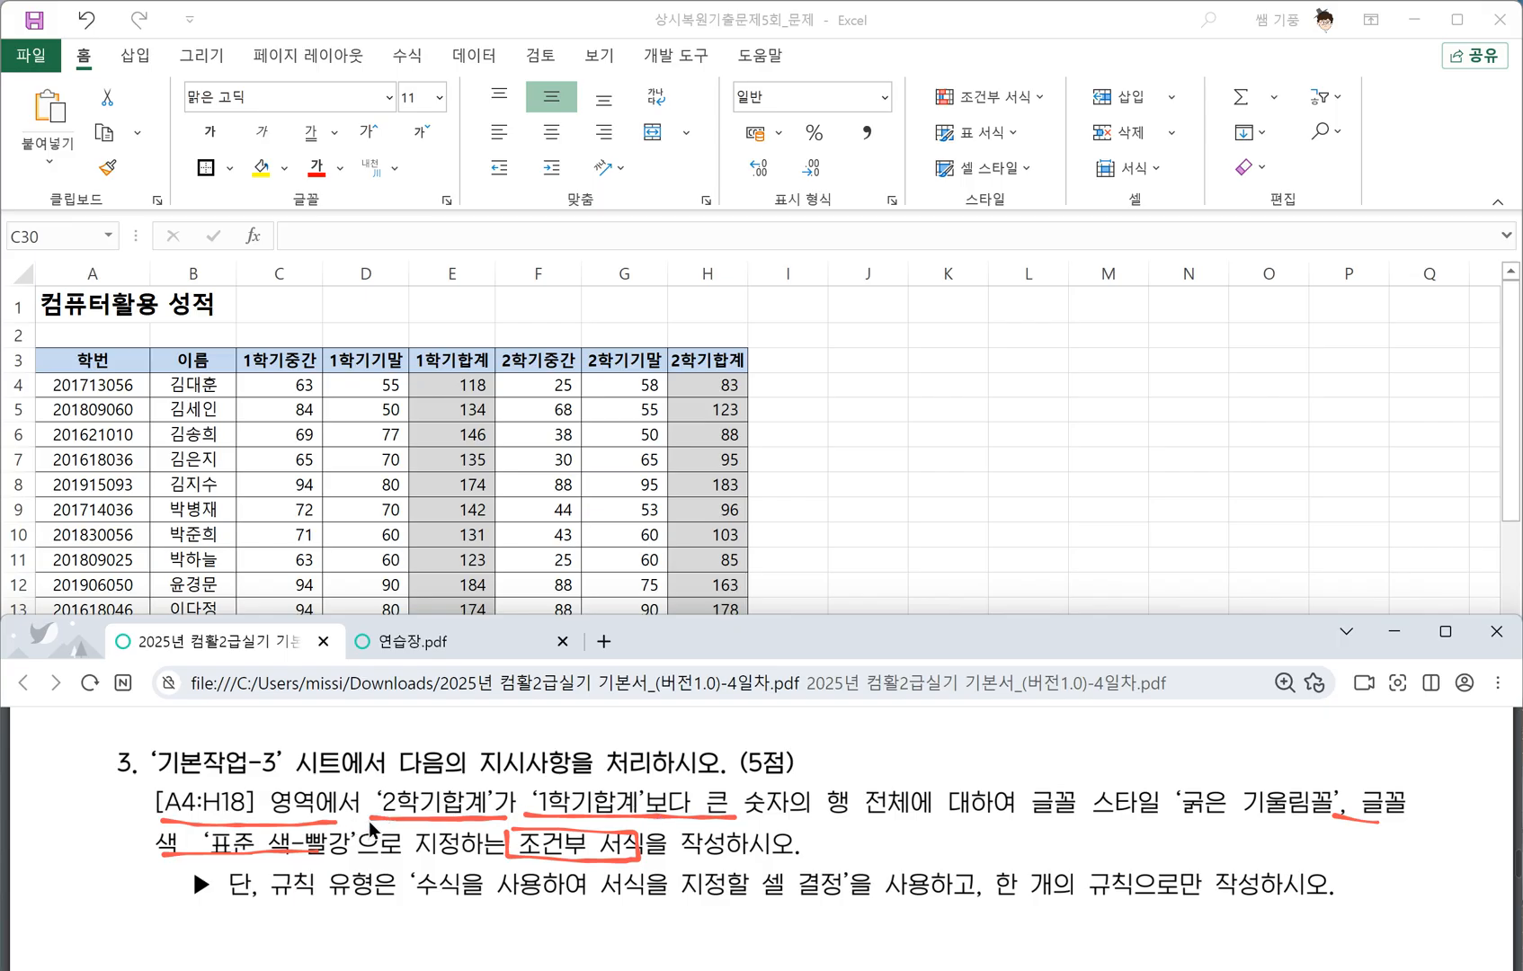
Box the phrase ‘2학기합계’가 ‘1학기합계’보다 큰 in the PDF and handwrite 조건 above it.
mouse_move(370, 822)
left_mouse_down()
mouse_move(732, 818)
mouse_move(730, 789)
mouse_move(520, 775)
mouse_move(372, 782)
mouse_move(367, 806)
left_mouse_up()
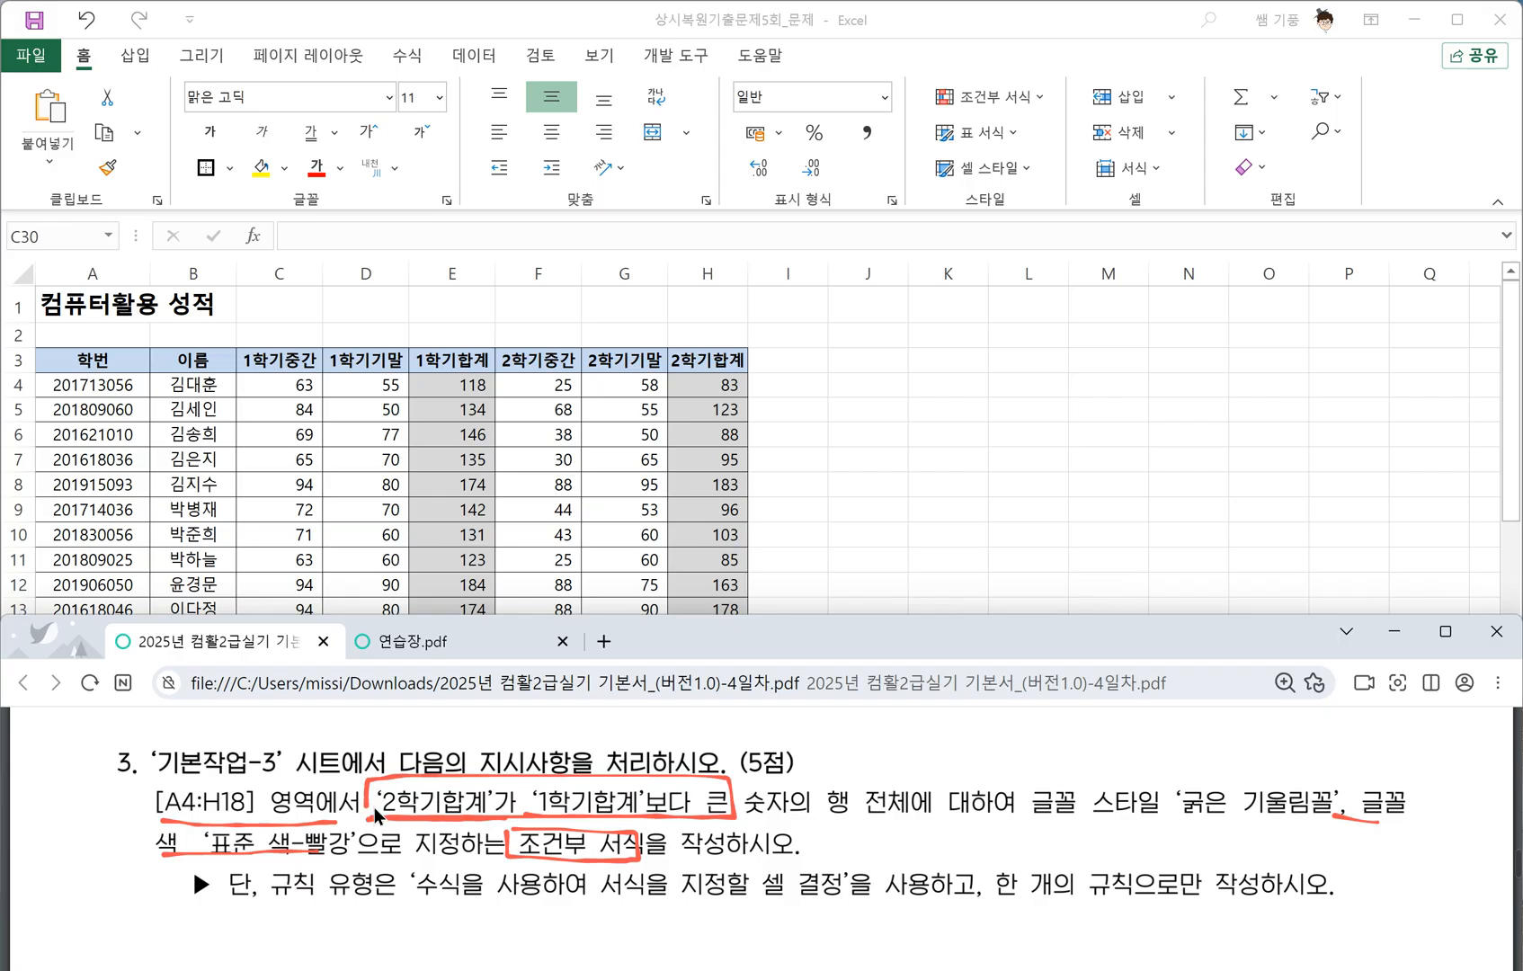
mouse_move(569, 733)
left_mouse_down()
mouse_move(588, 728)
mouse_move(597, 769)
mouse_move(635, 757)
left_mouse_up()
left_click_drag(623, 744, 647, 764)
left_click_drag(629, 756, 657, 769)
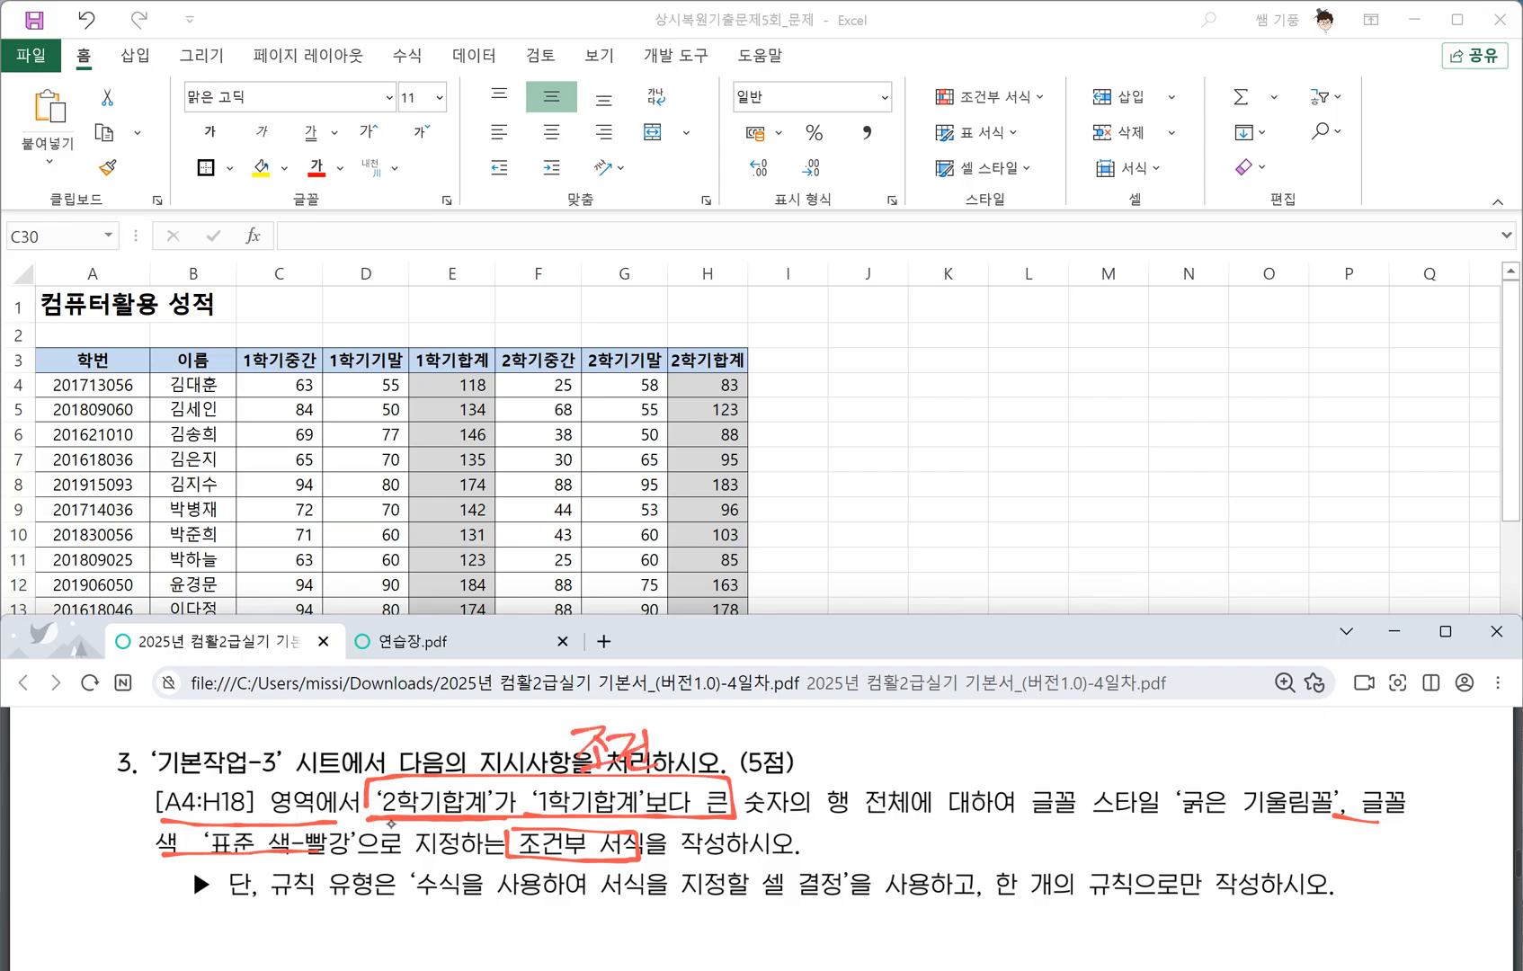
Underline the font style and font colour requirement in the PDF's task 3 and handwrite 서식 above it.
left_click_drag(1022, 823, 1409, 818)
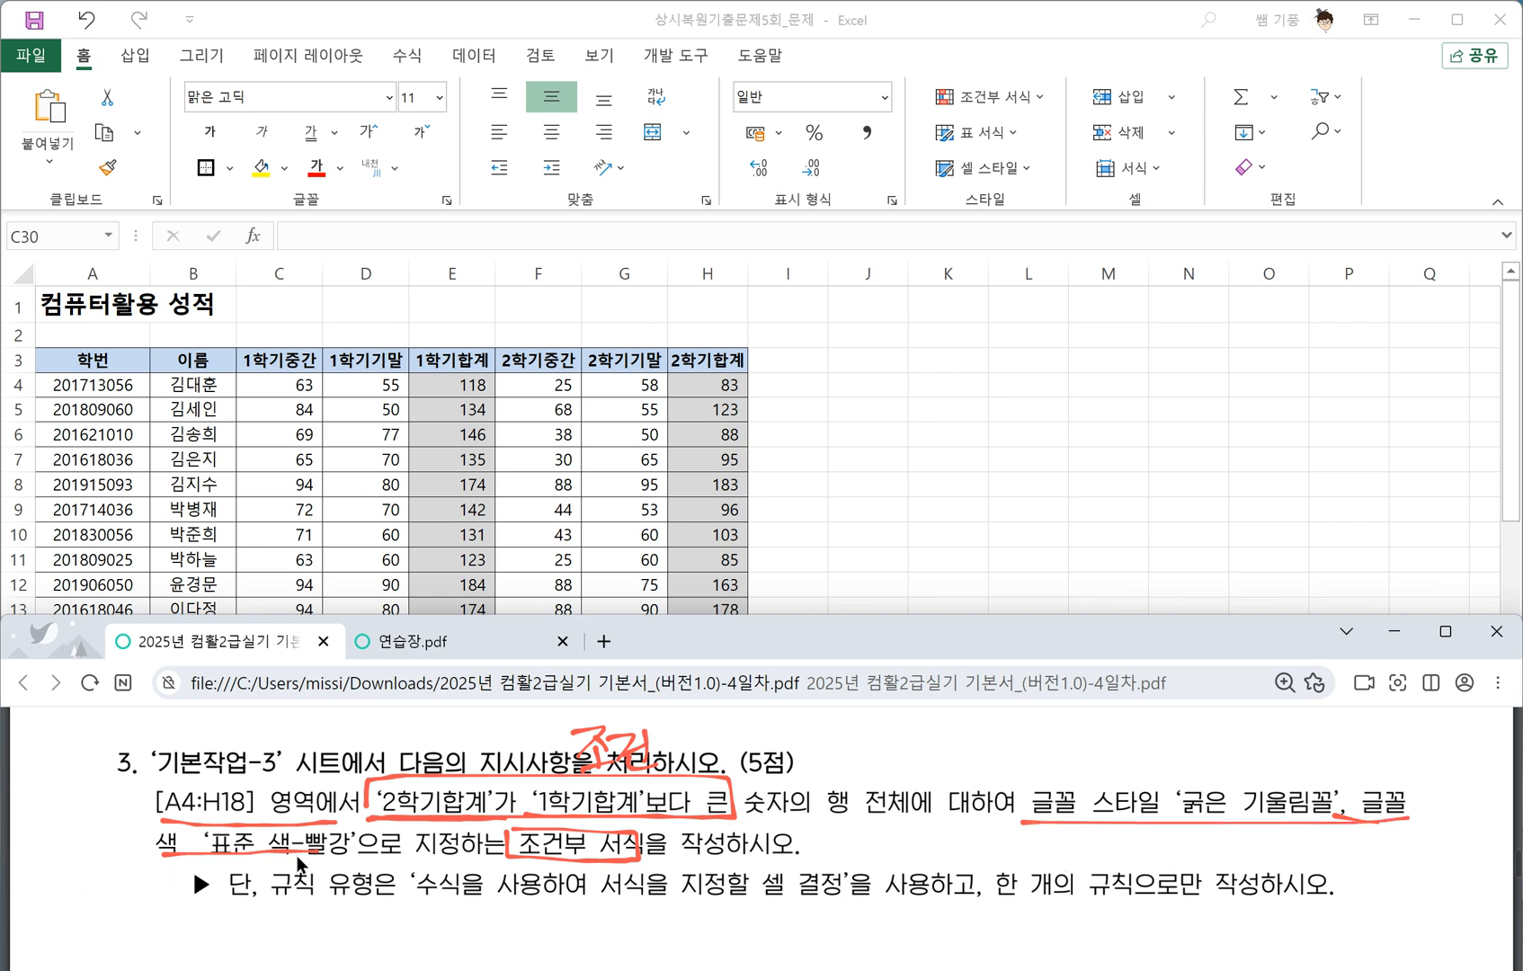
mouse_move(1221, 735)
left_mouse_down()
mouse_move(1189, 768)
mouse_move(1221, 764)
left_mouse_up()
left_click_drag(1218, 760, 1236, 759)
mouse_move(1238, 744)
left_mouse_down()
mouse_move(1238, 779)
mouse_move(1240, 763)
left_mouse_up()
left_click_drag(1250, 750, 1269, 764)
left_click_drag(1249, 769, 1271, 788)
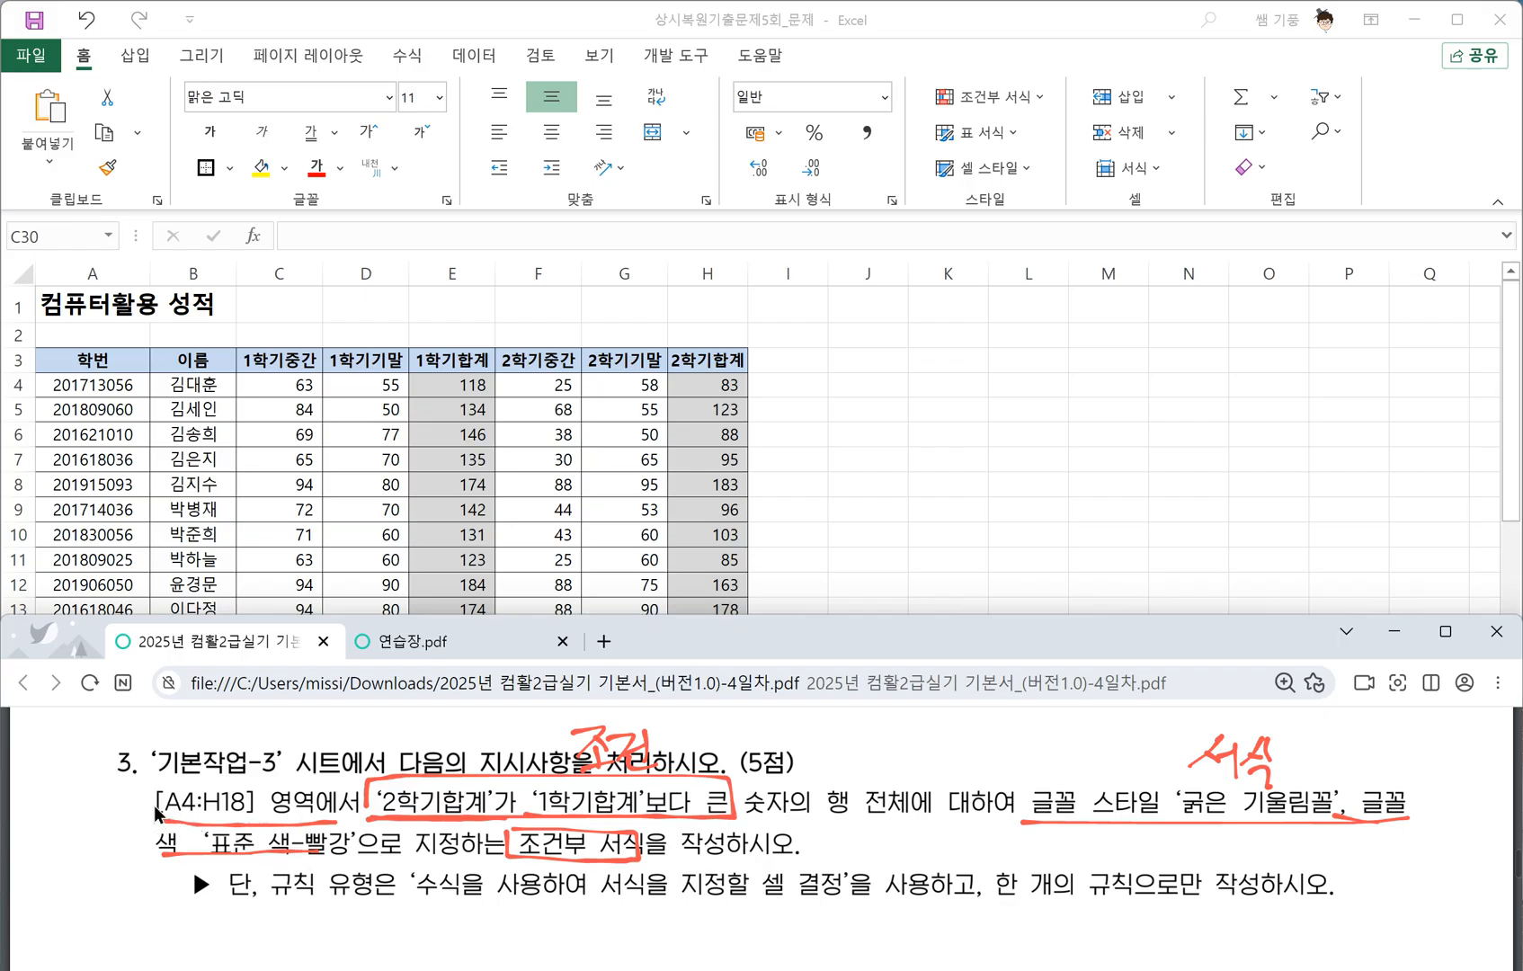
Box [A4:H18] in the PDF and select the data range A4:H18 on the 기본작업-3 sheet, without its header row.
mouse_move(144, 782)
left_mouse_down()
mouse_move(253, 829)
mouse_move(330, 817)
mouse_move(167, 787)
left_mouse_up()
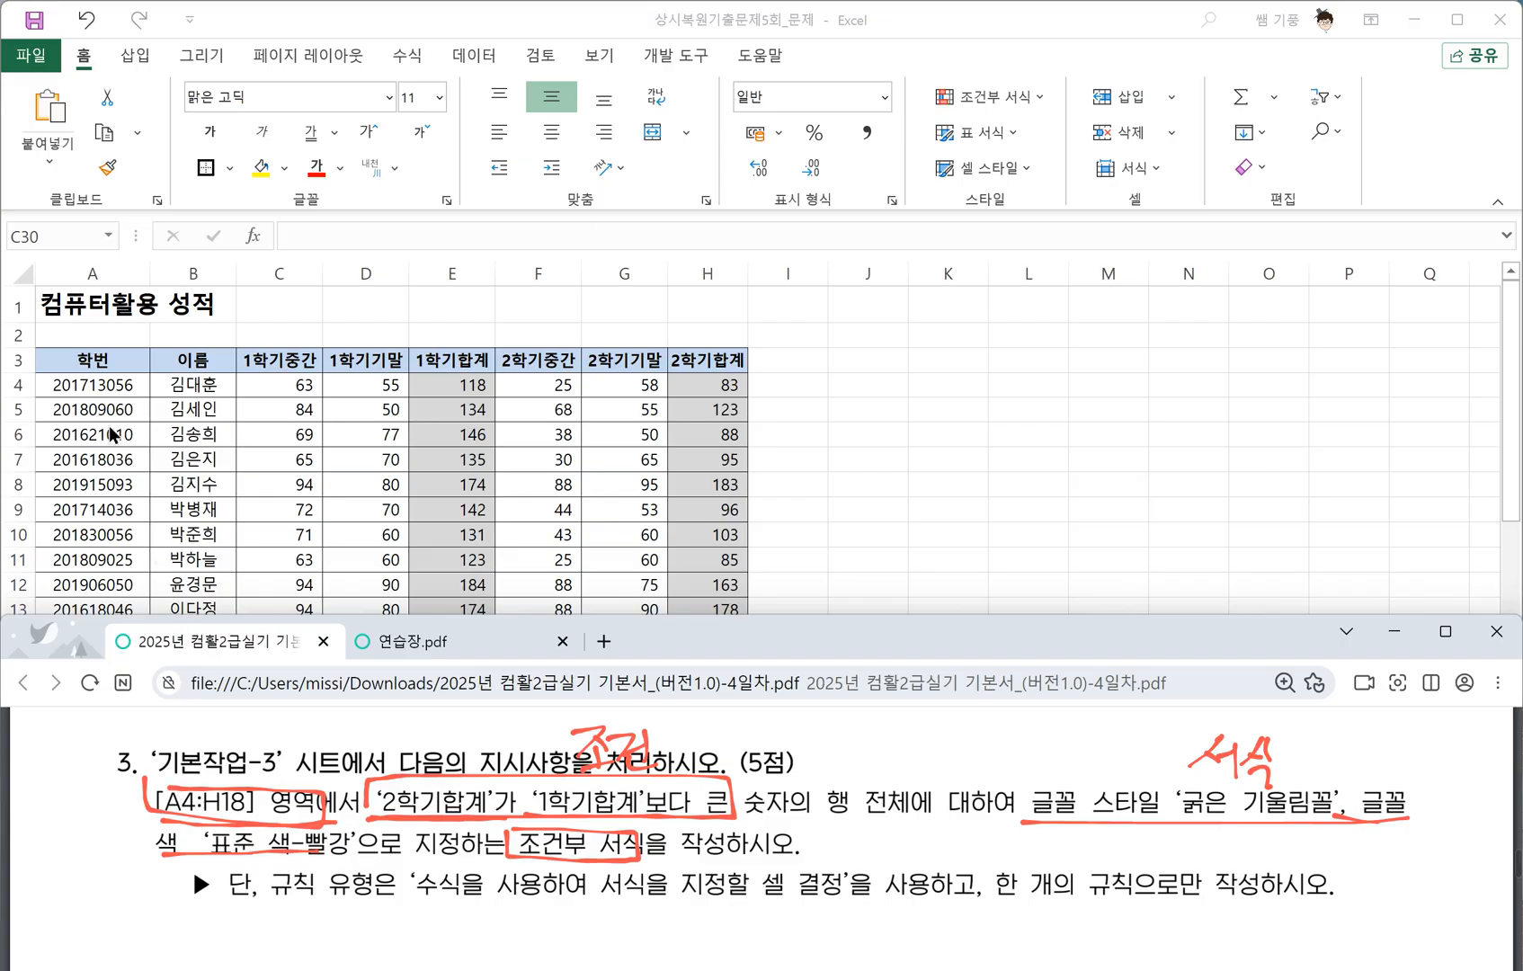
left_click(100, 389)
scroll(100, 387, "down", 5)
scroll(149, 377, "up", 1)
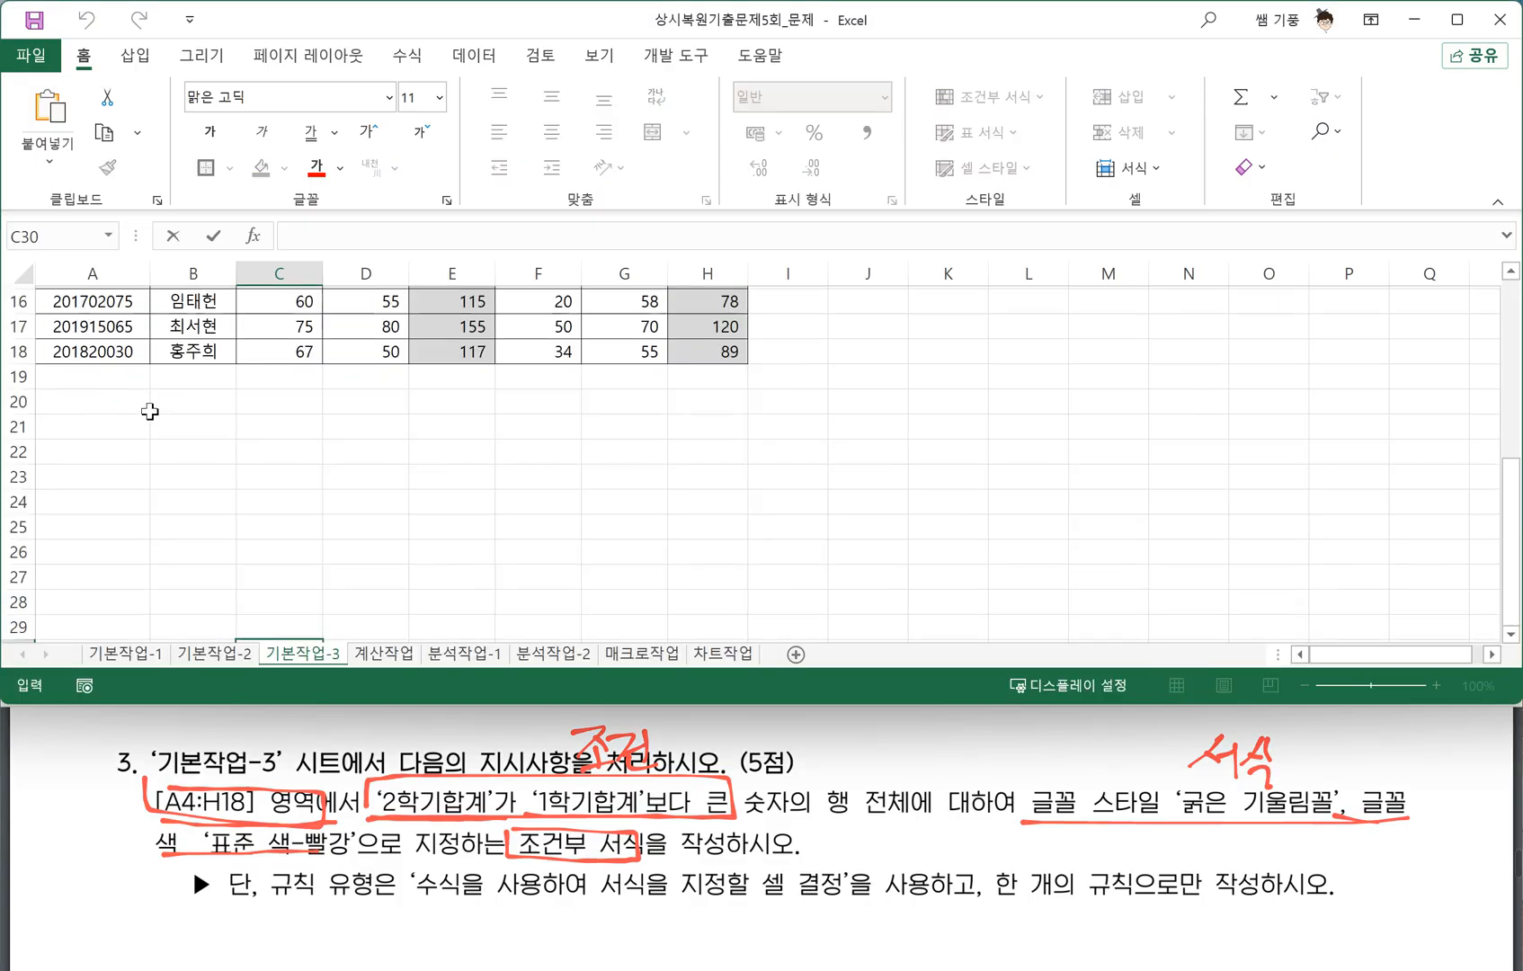
scroll(150, 411, "up", 5)
left_click(100, 347)
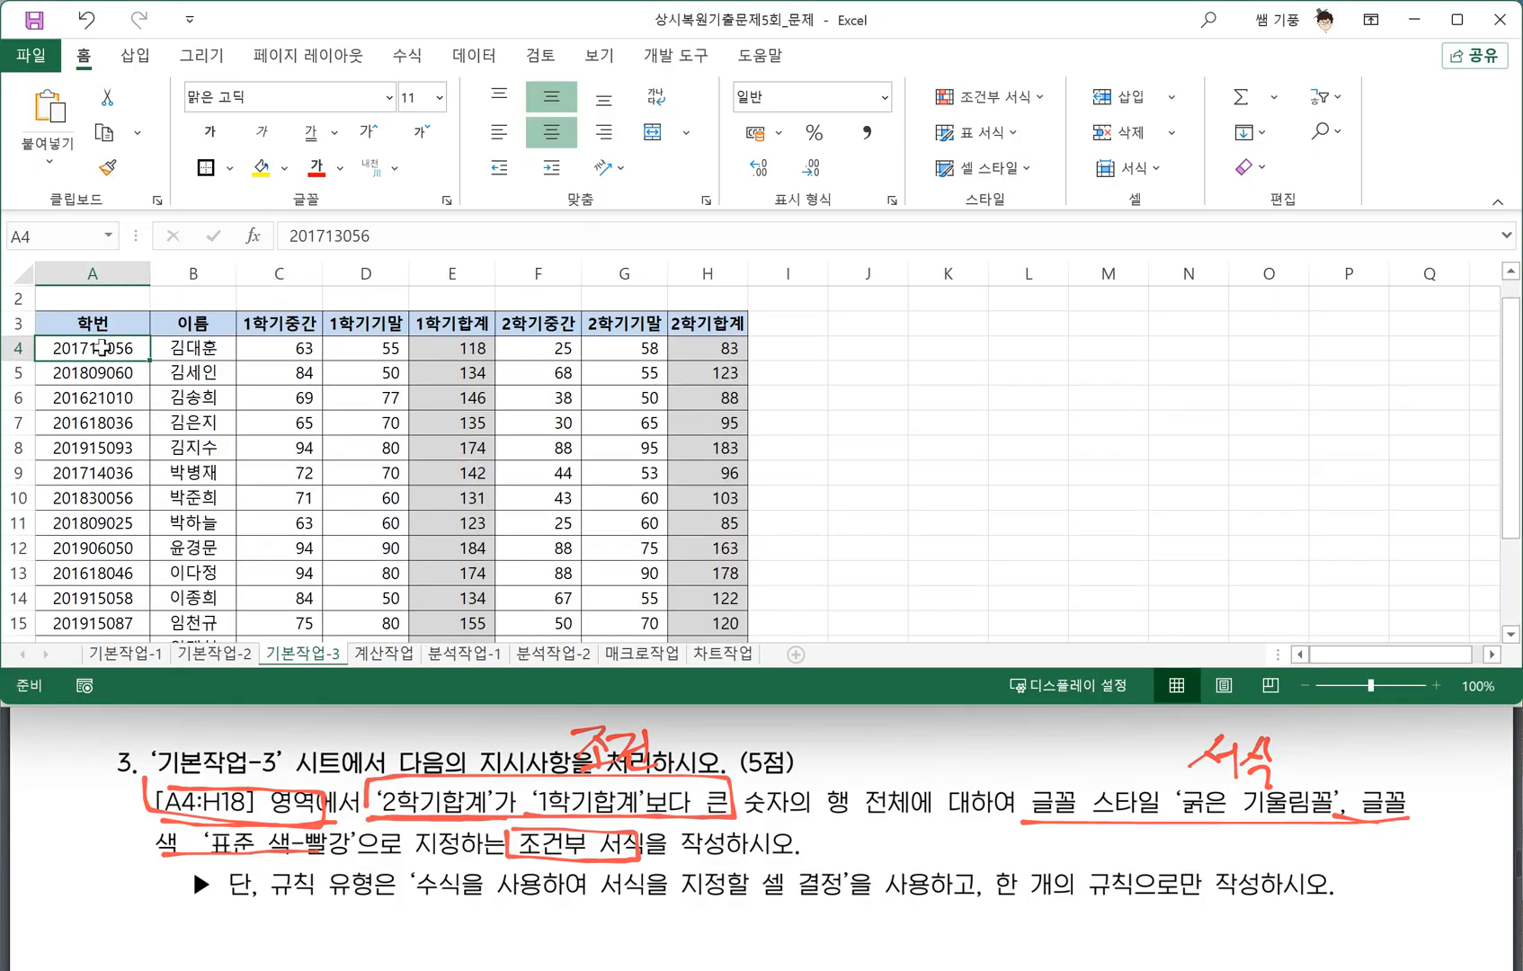
key("ctrl+shift+Down")
key("ctrl+shift+Right")
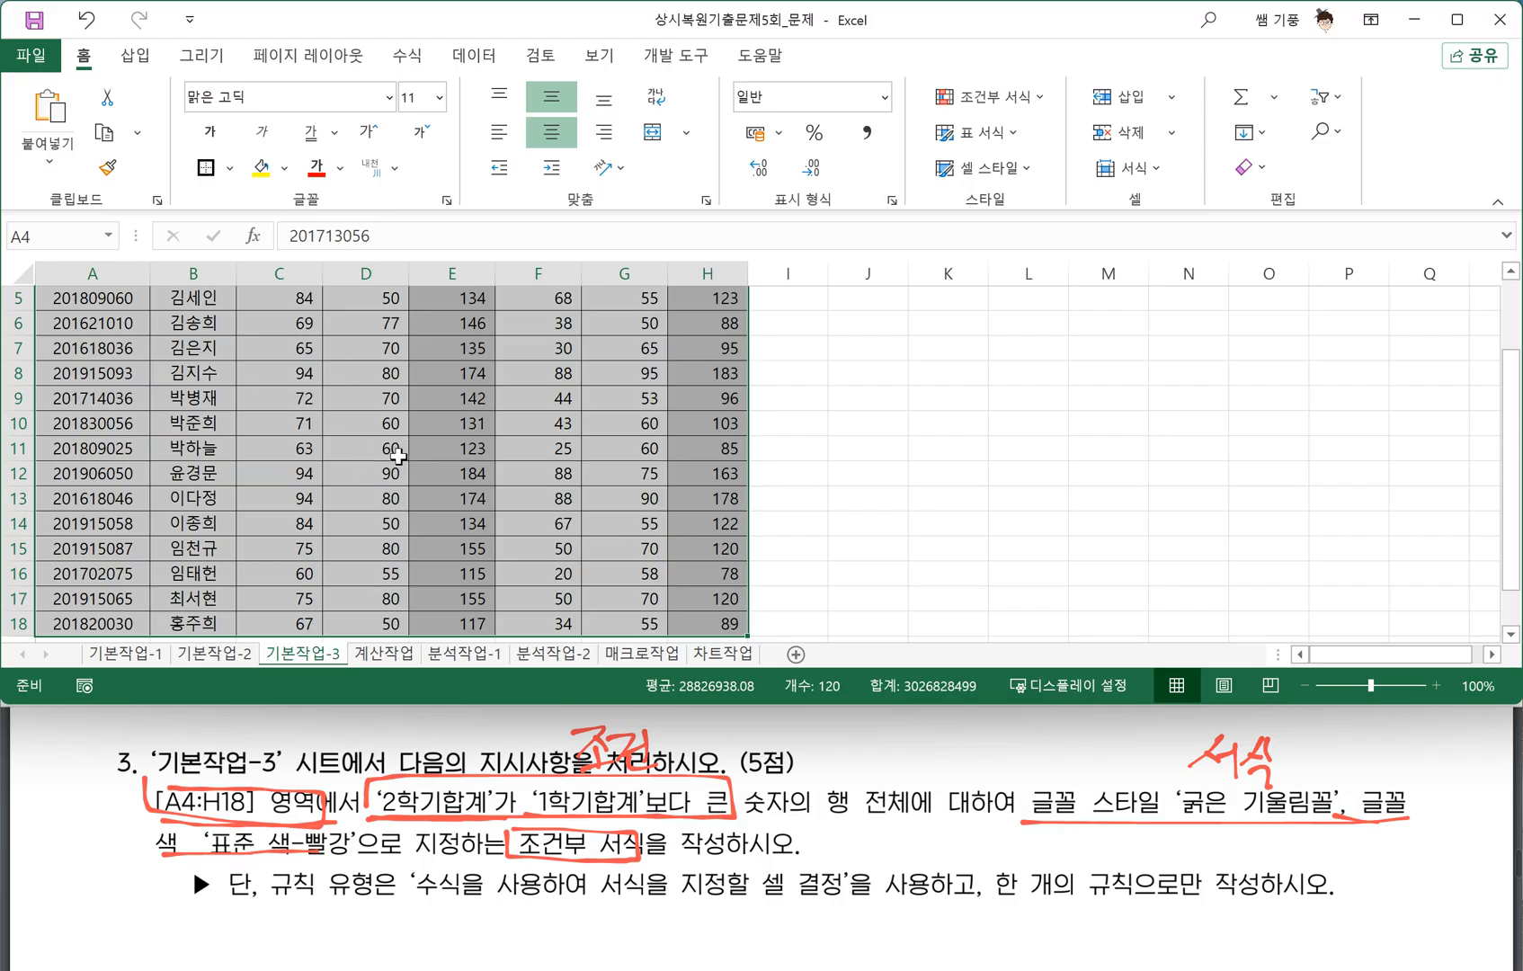
key("ctrl+F1")
scroll(459, 386, "up", 2)
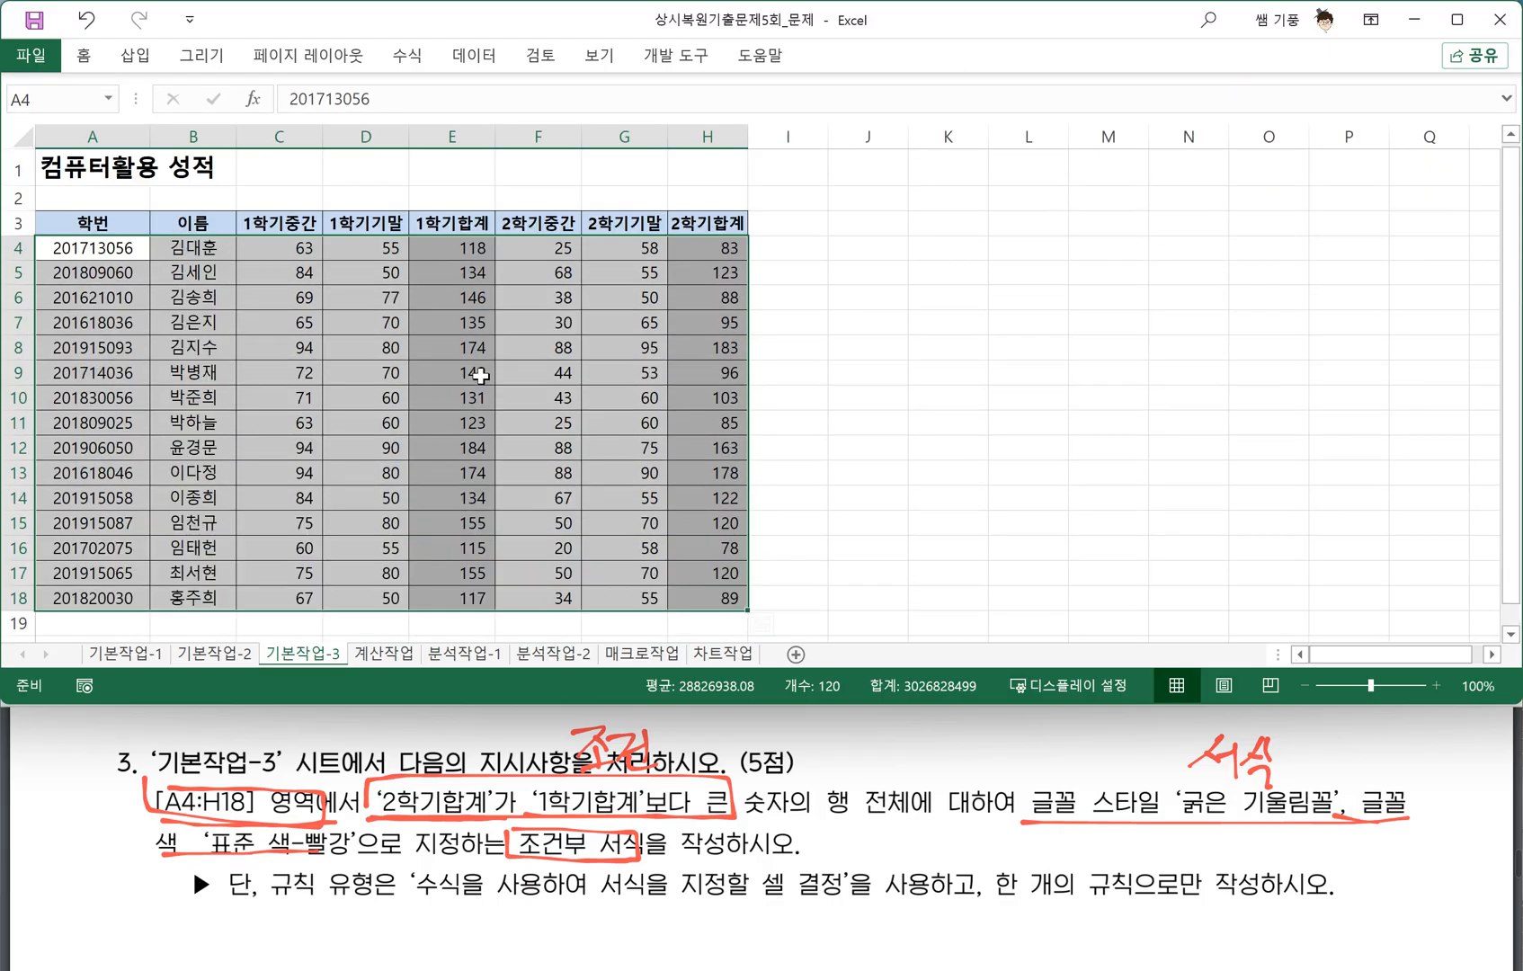
Start a new conditional formatting rule for A4:H18 and underline the required formula rule type and the single-rule condition in the PDF.
left_click(82, 57)
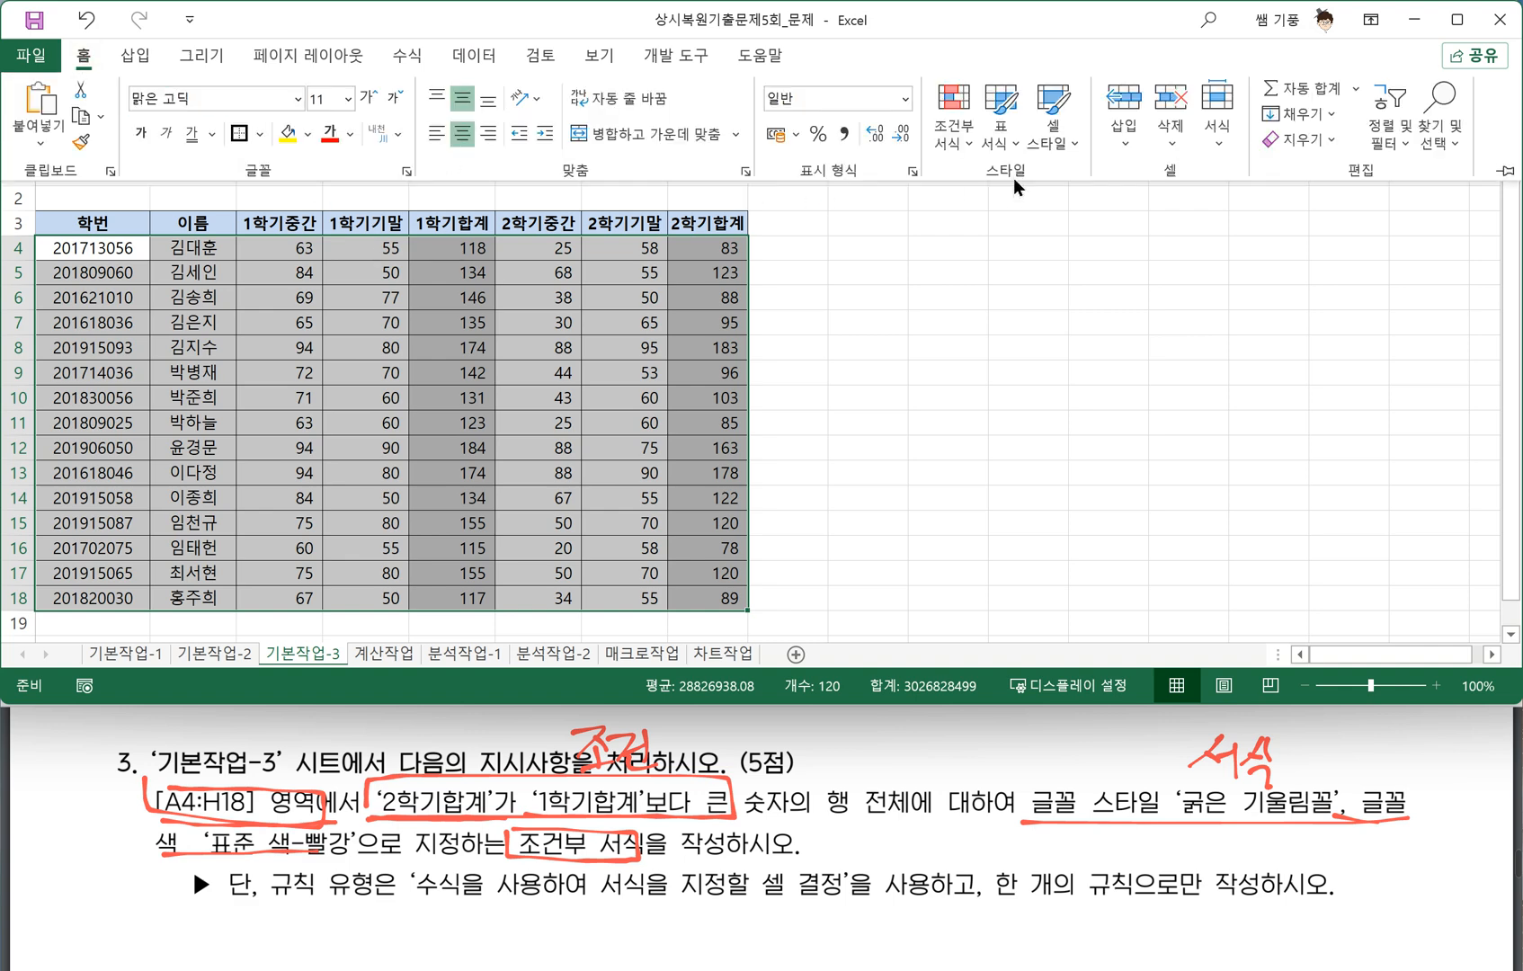
left_click(959, 145)
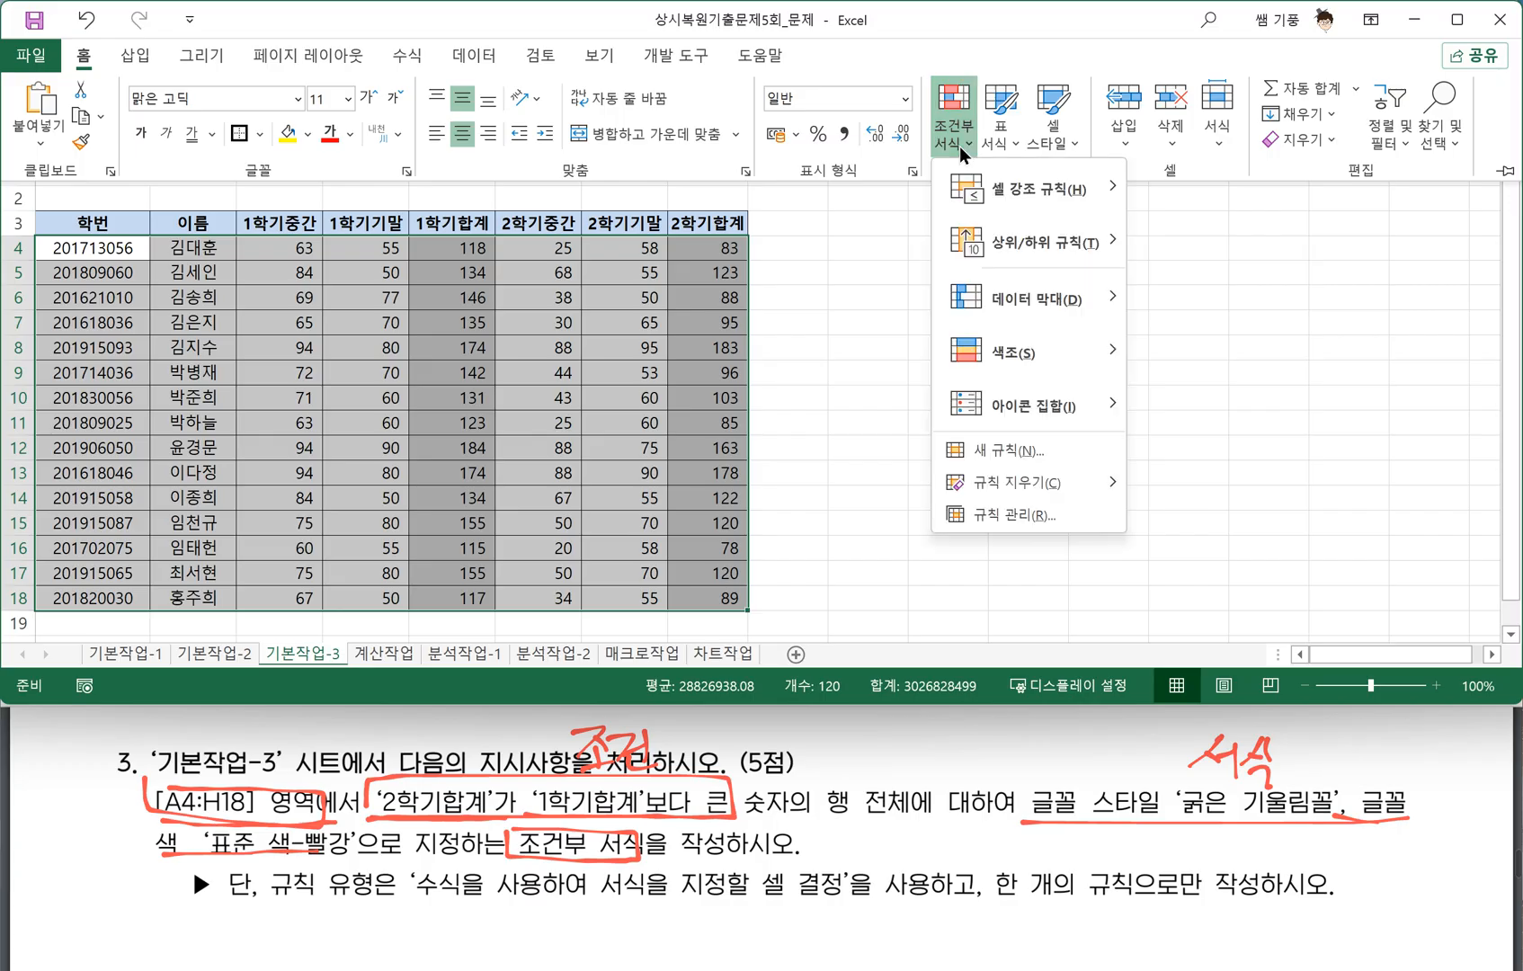
left_click(1014, 449)
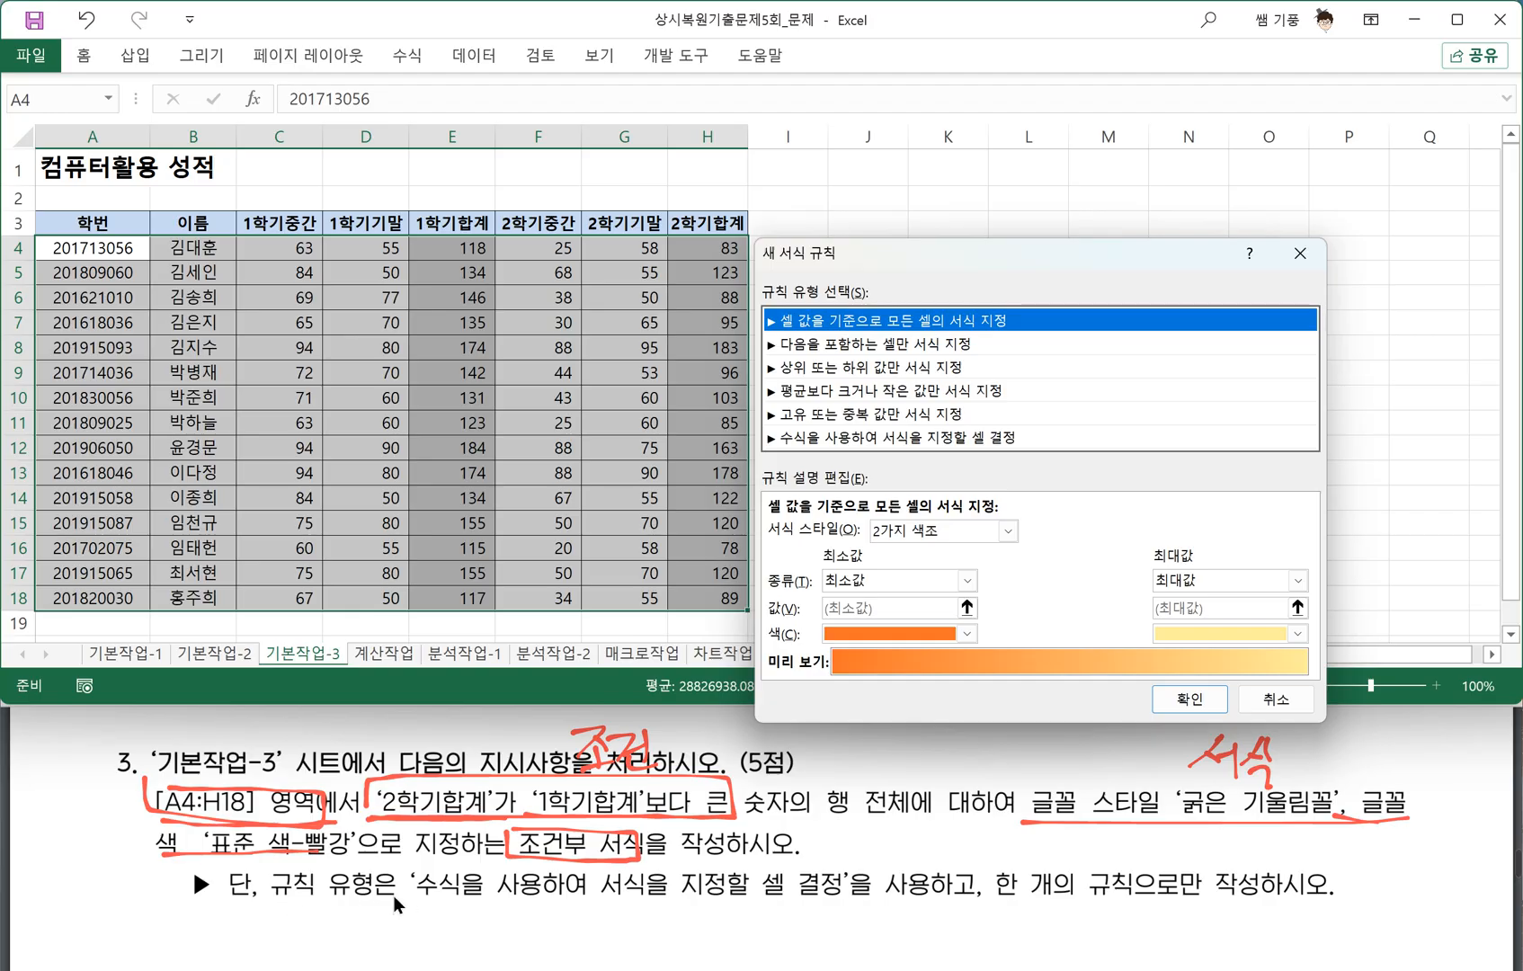
left_click(425, 898)
left_click_drag(409, 897, 842, 902)
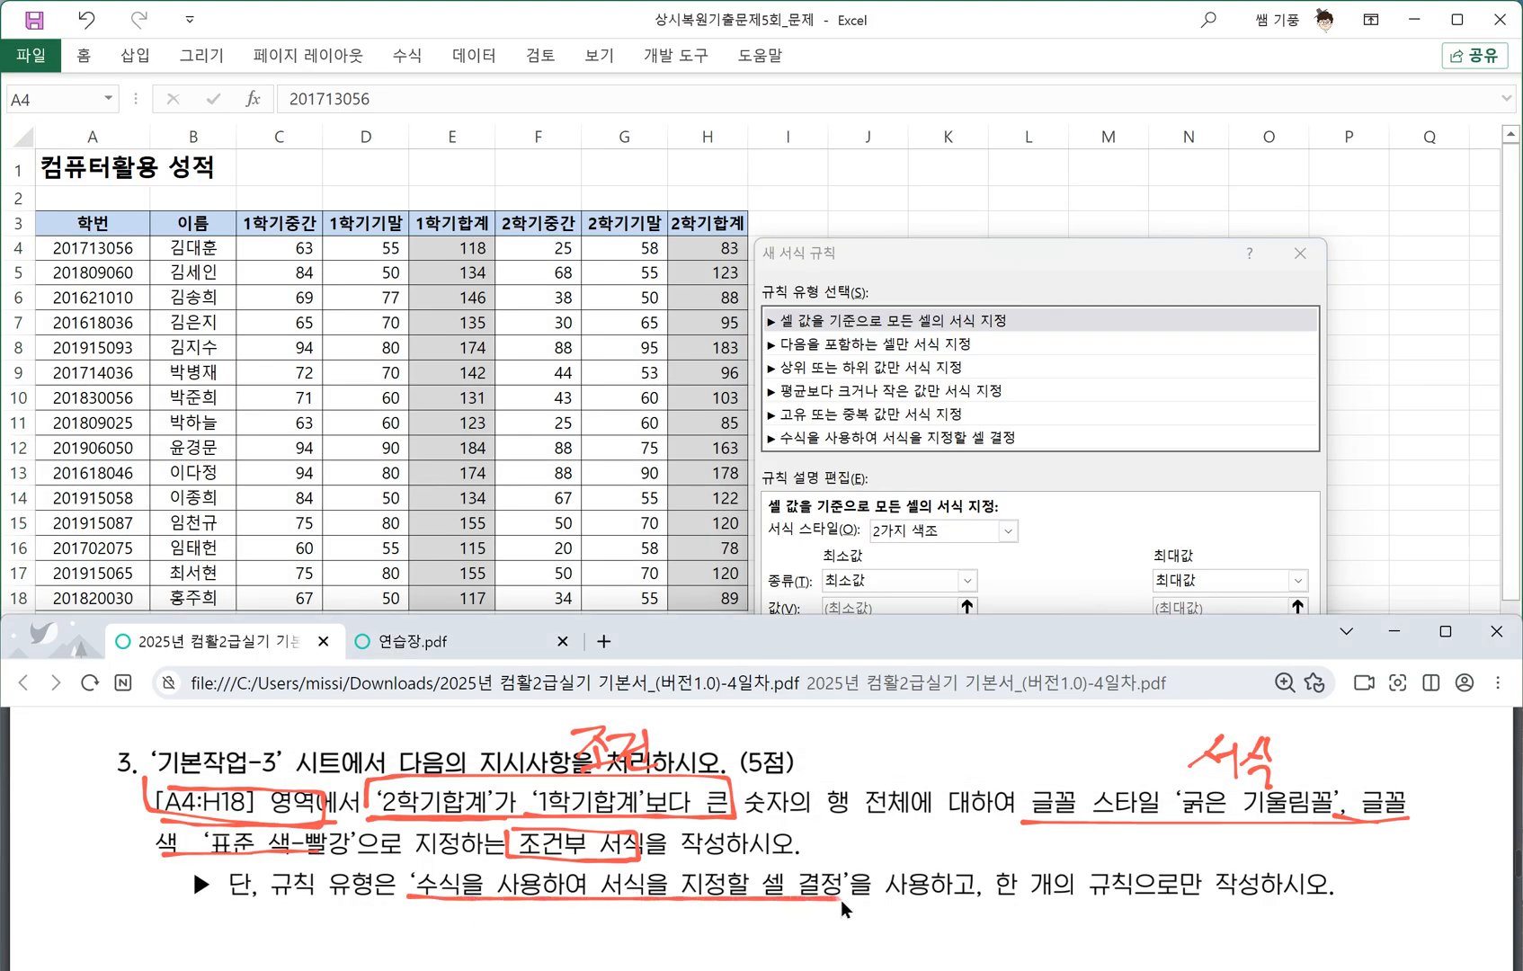
left_click_drag(982, 899, 1200, 897)
Choose the rule type 수식을 사용하여 서식을 지정할 셀 결정 and enter the formula =$H4>$E4.
left_click(974, 254)
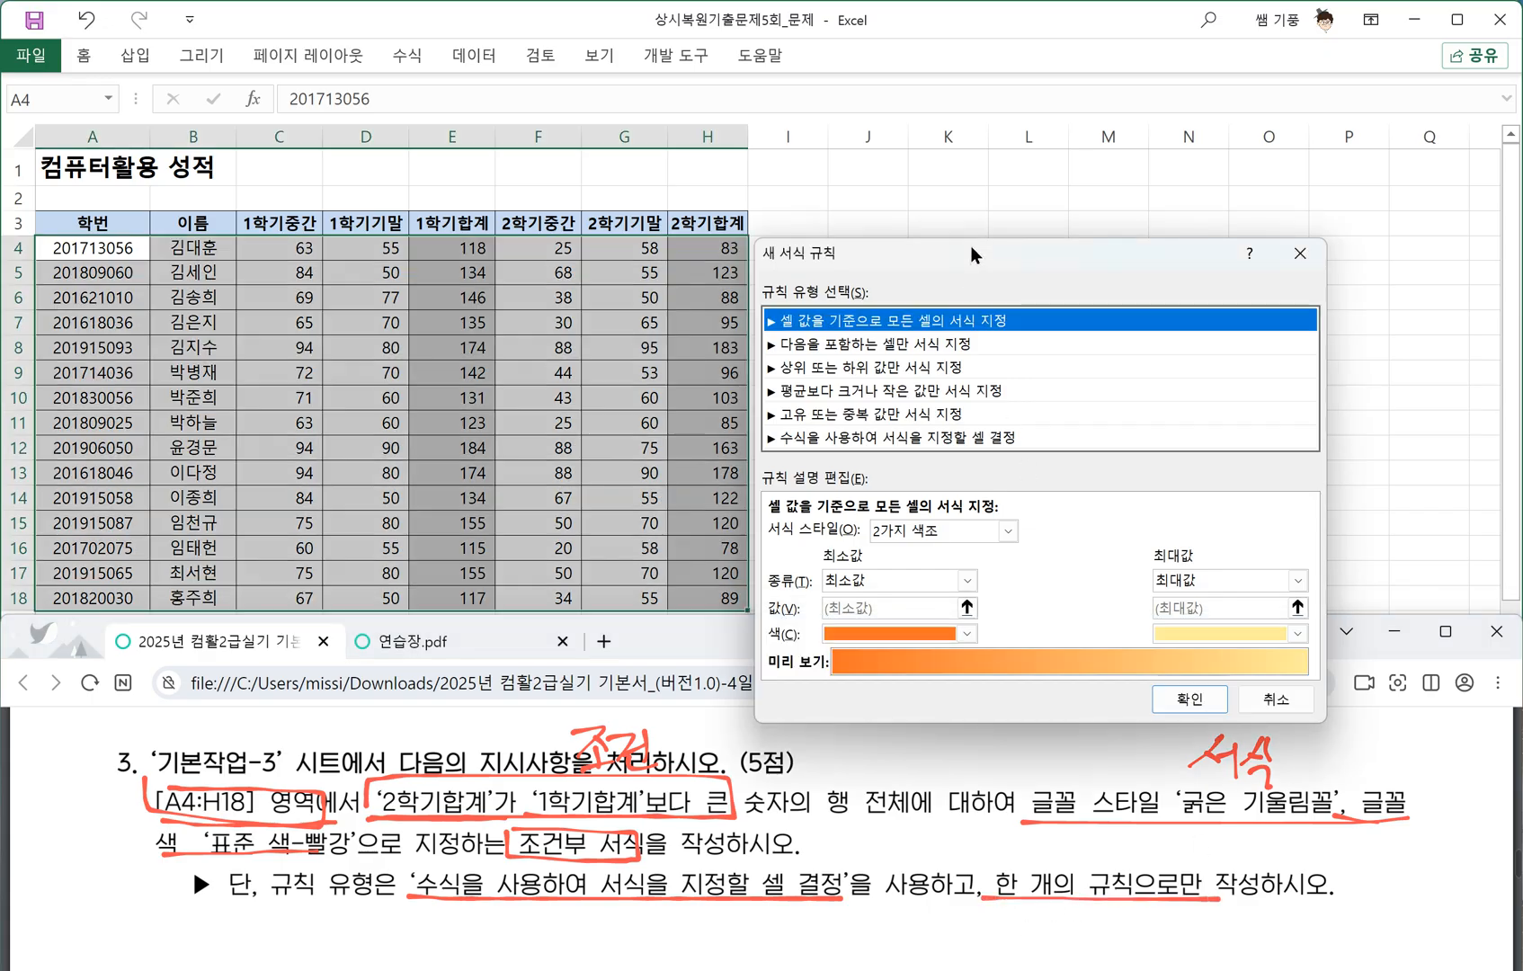
left_click_drag(987, 261, 1036, 220)
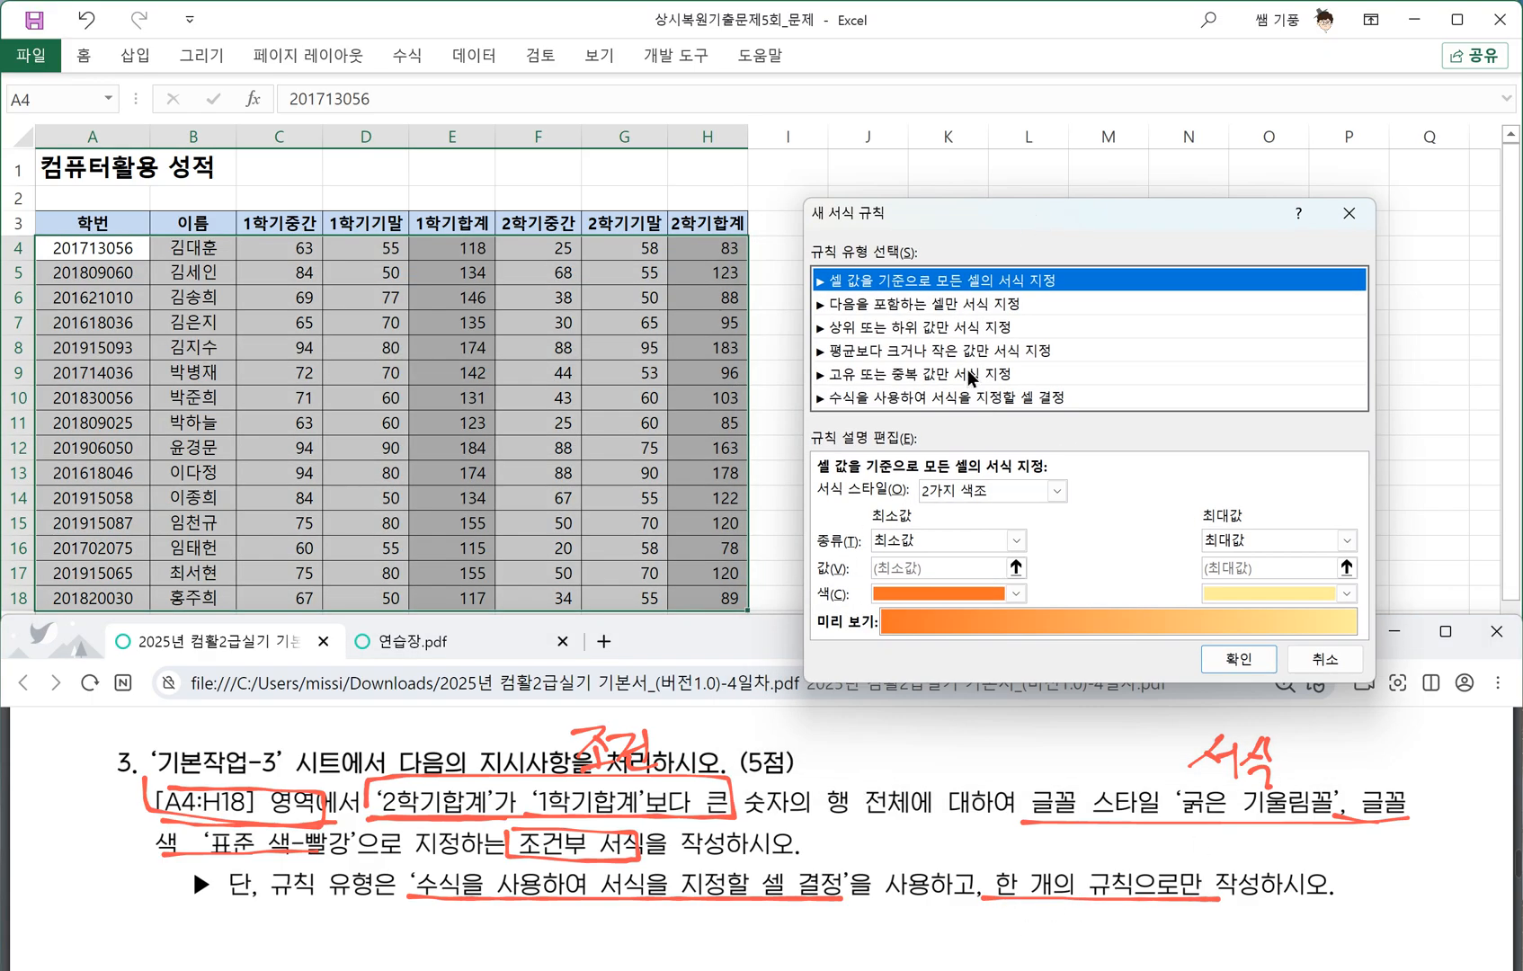
left_click(956, 398)
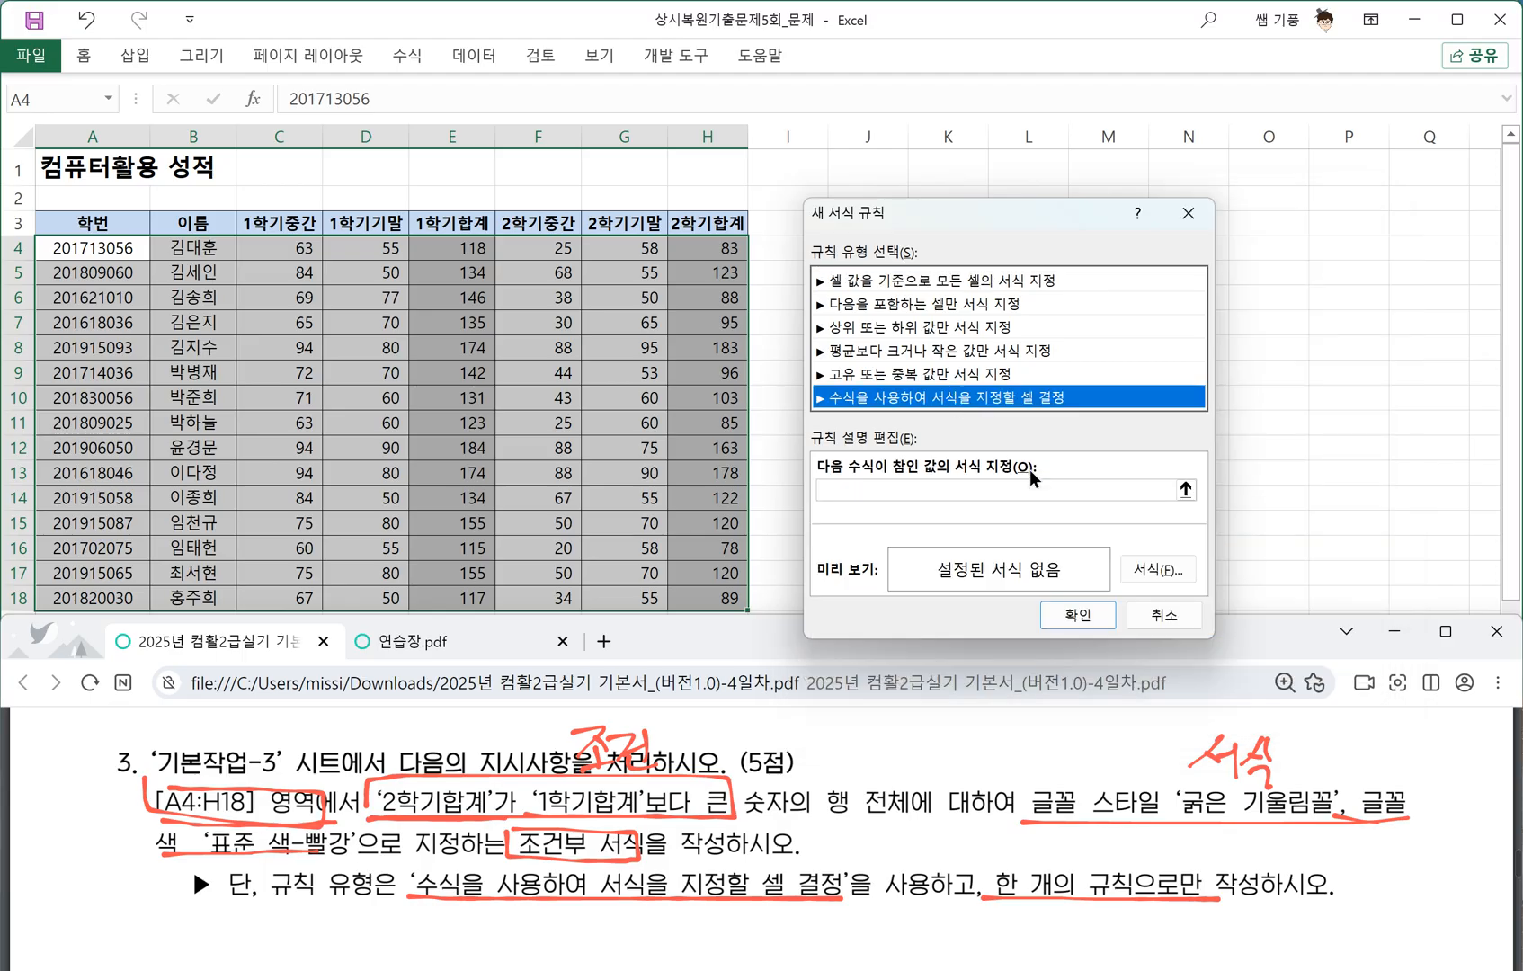
left_click(847, 495)
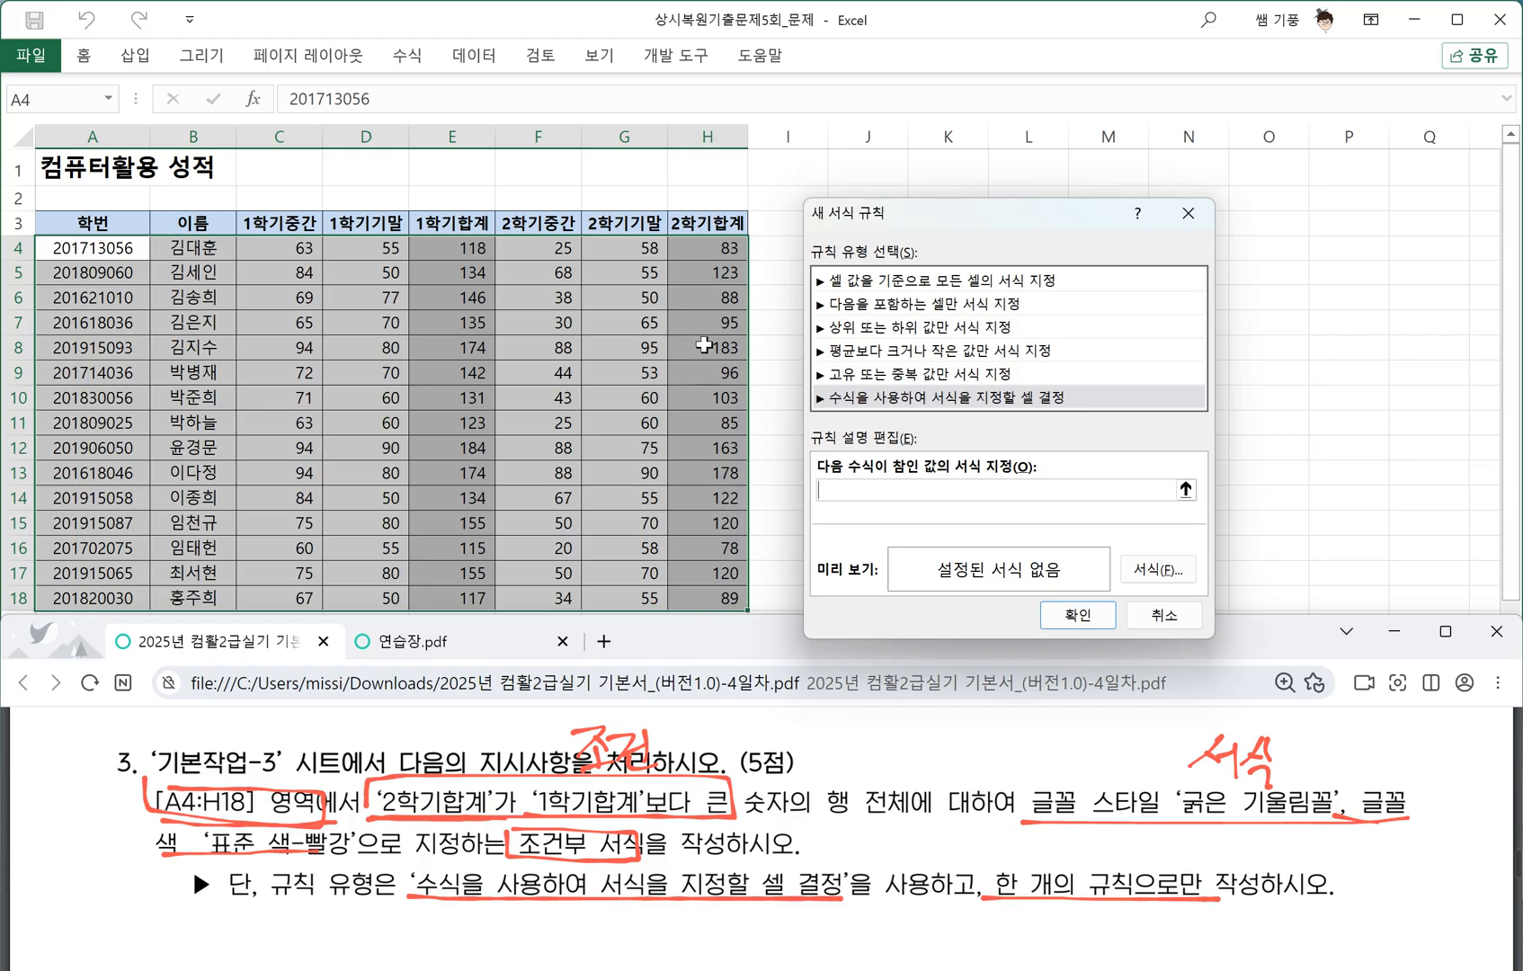
left_click(690, 244)
key("F4")
key("F4")
type(">")
left_click(463, 249)
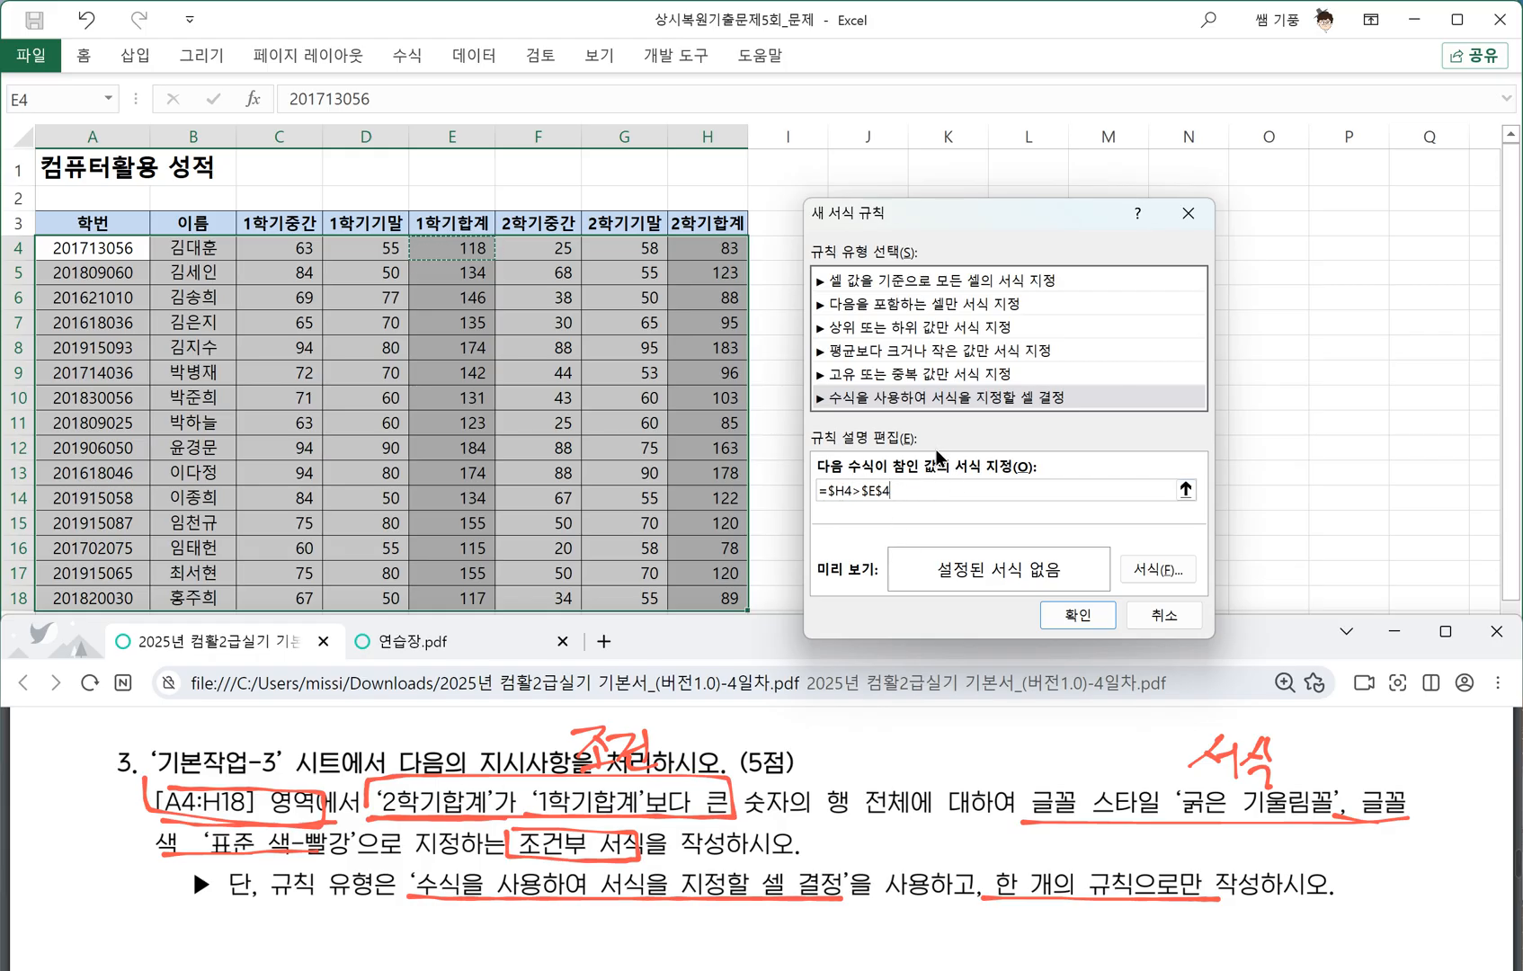
key("F4")
key("F4")
Set the rule's font style to 굵은 기울임꼴 and its colour to standard red, and apply the rule to A4:H18.
left_click(1148, 567)
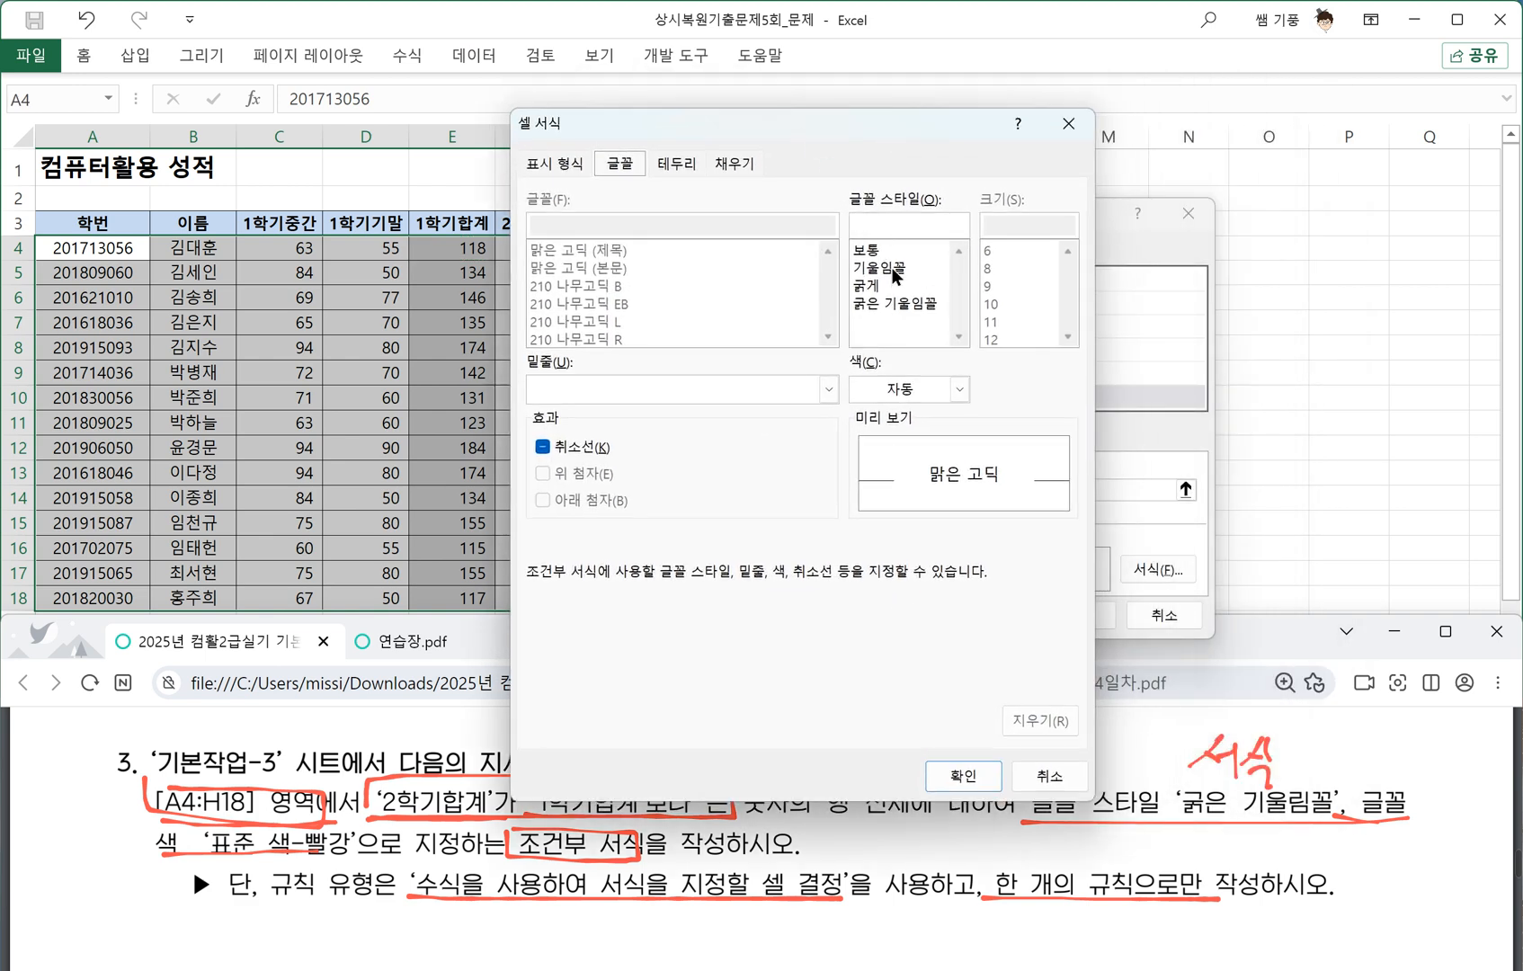
left_click(871, 287)
left_click_drag(883, 124, 624, 134)
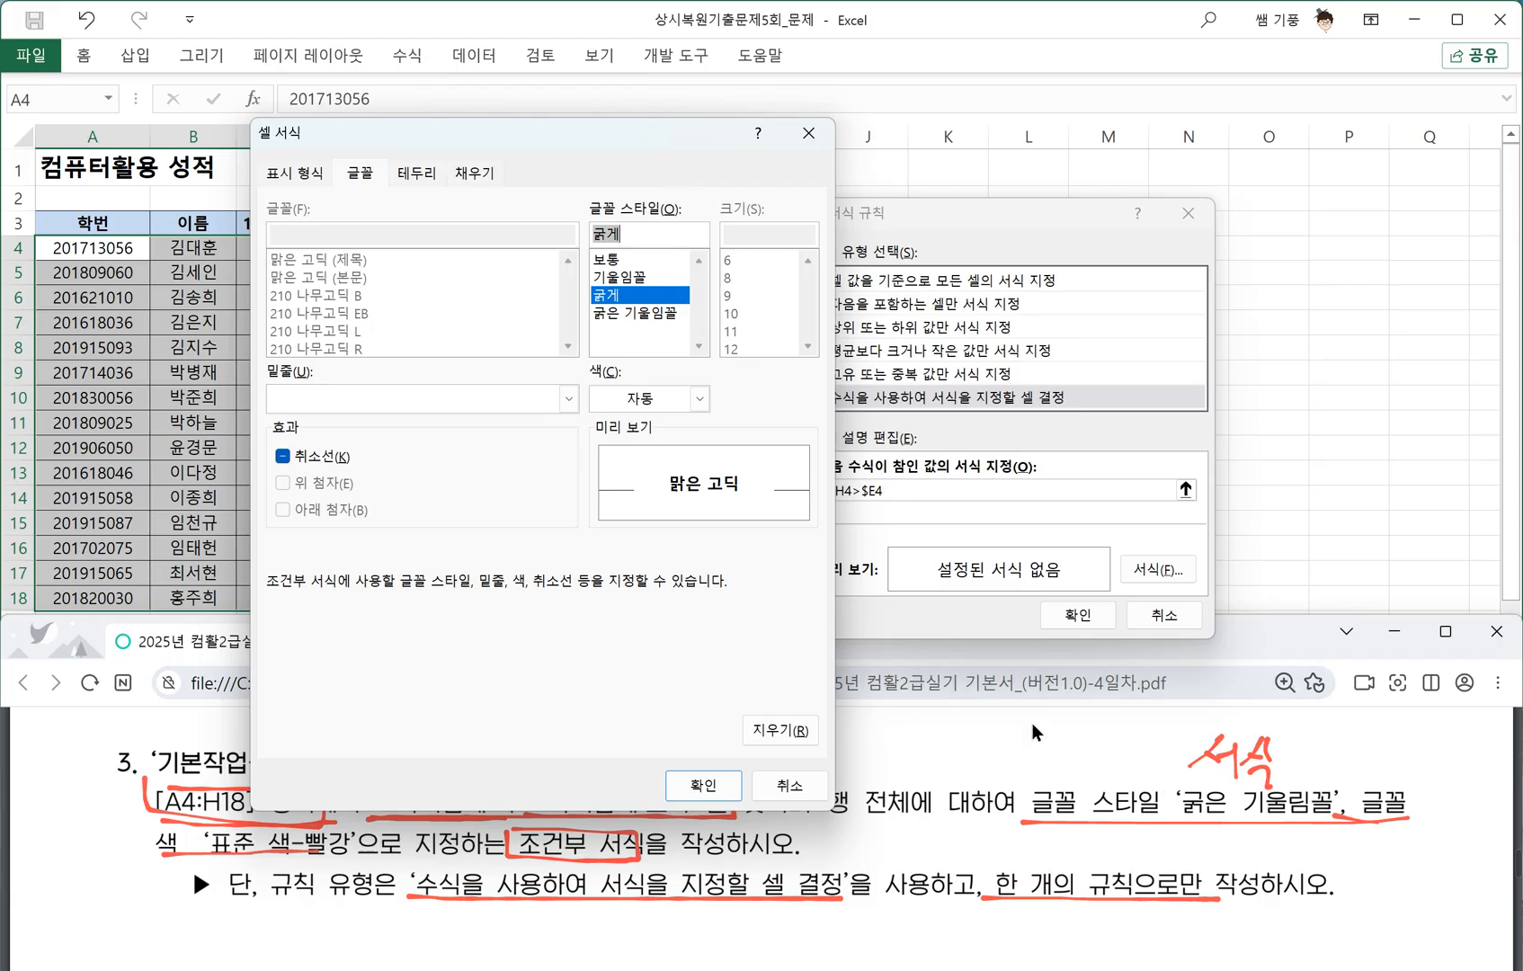
left_click(637, 312)
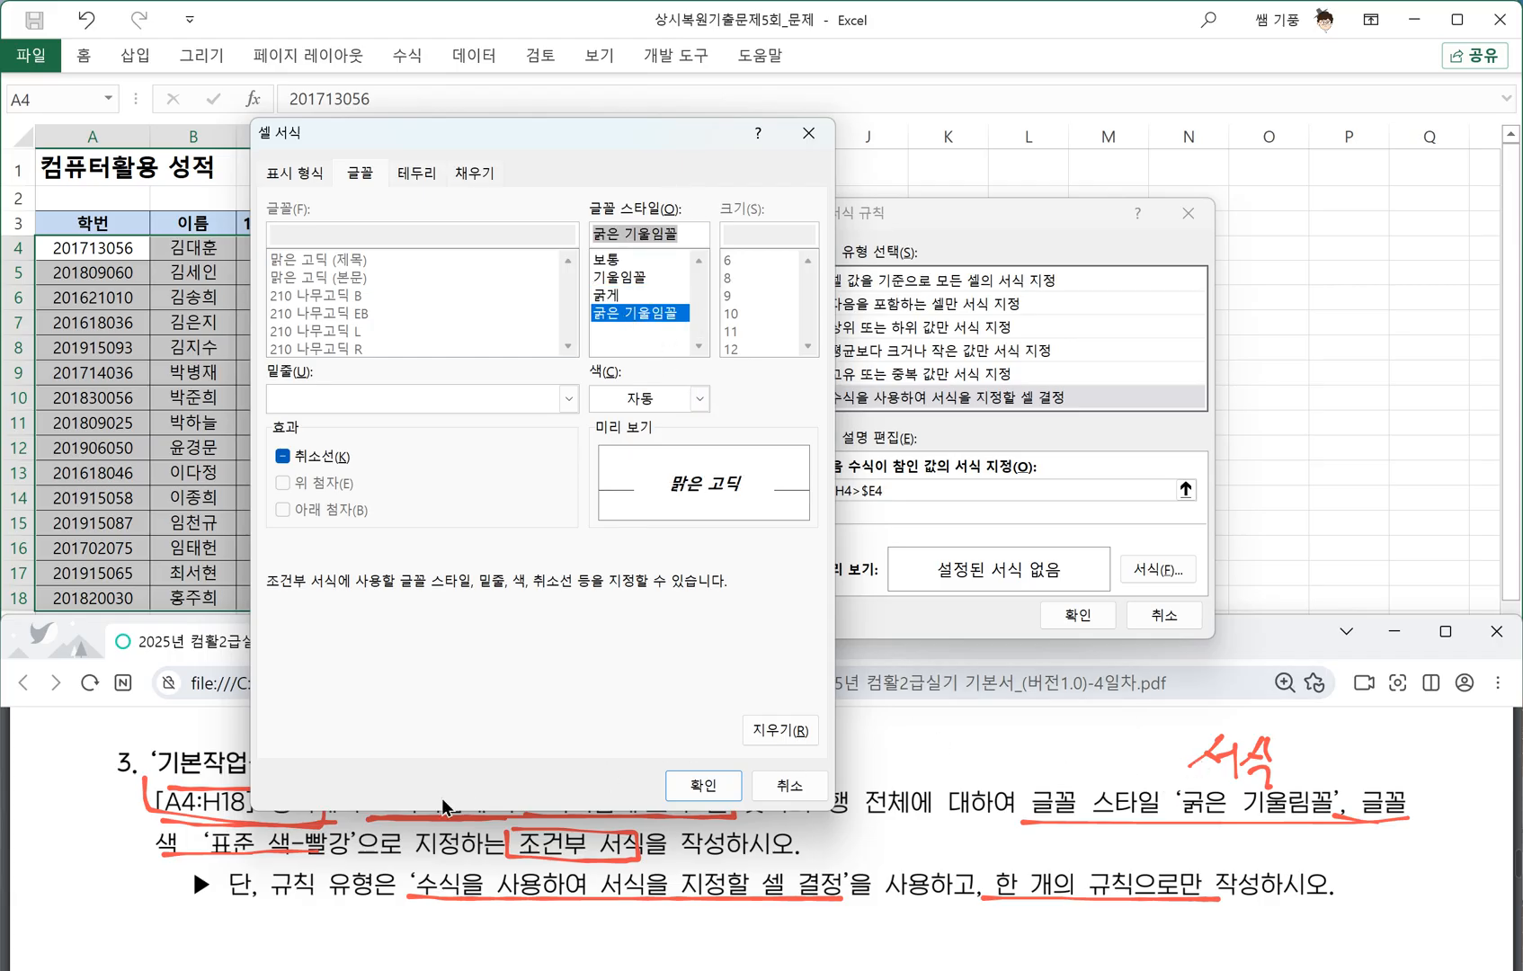
left_click(699, 398)
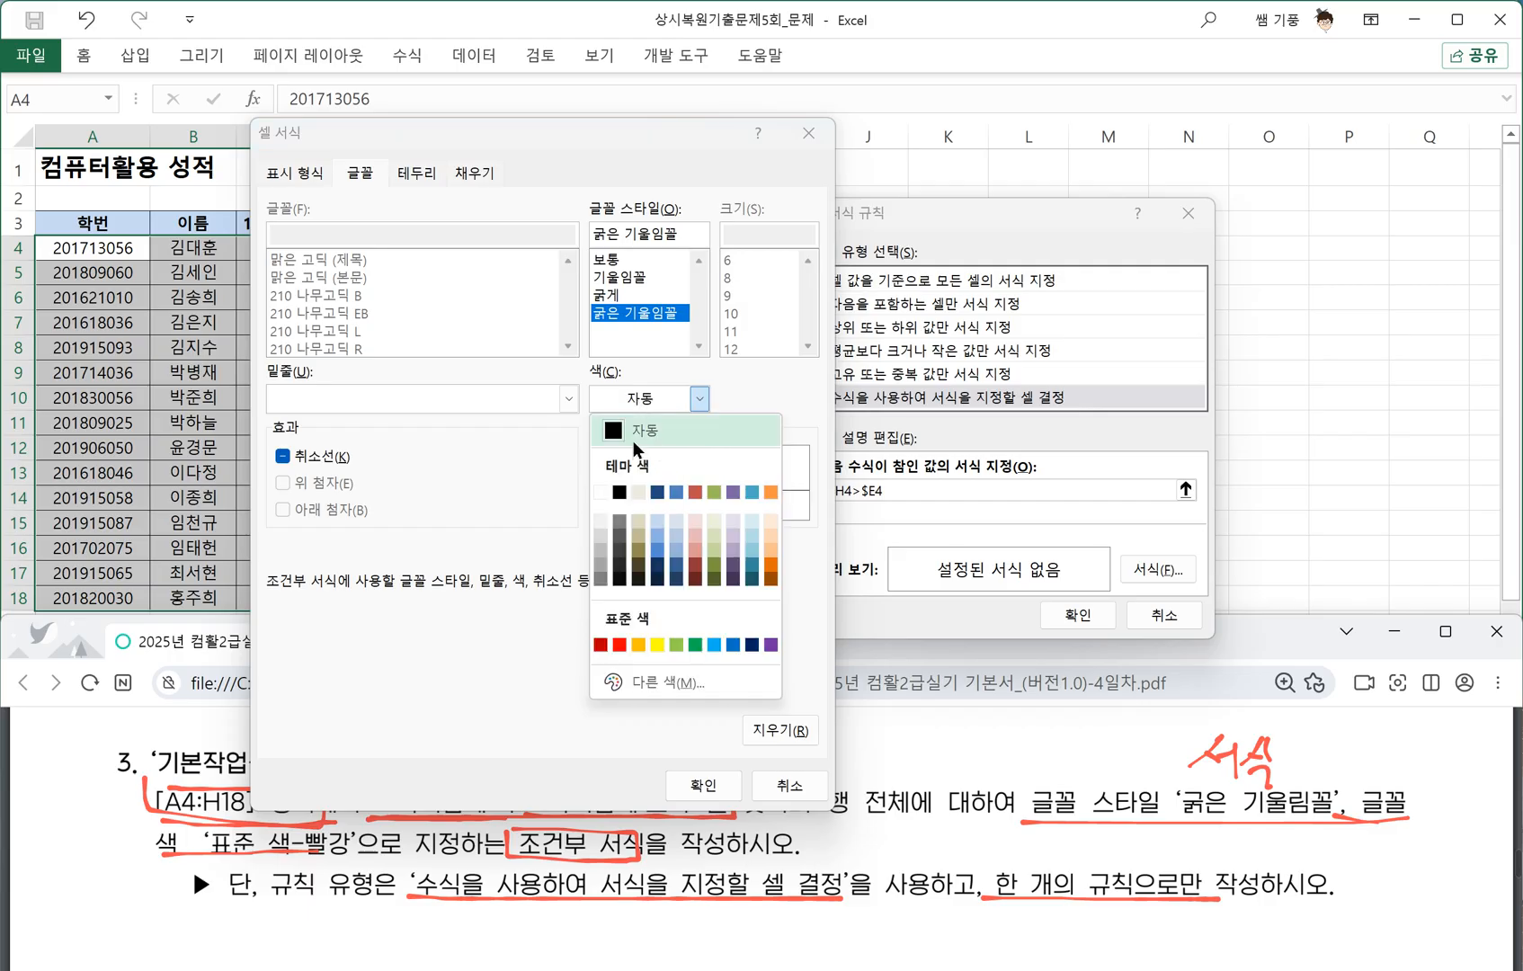
left_click(619, 645)
left_click(696, 778)
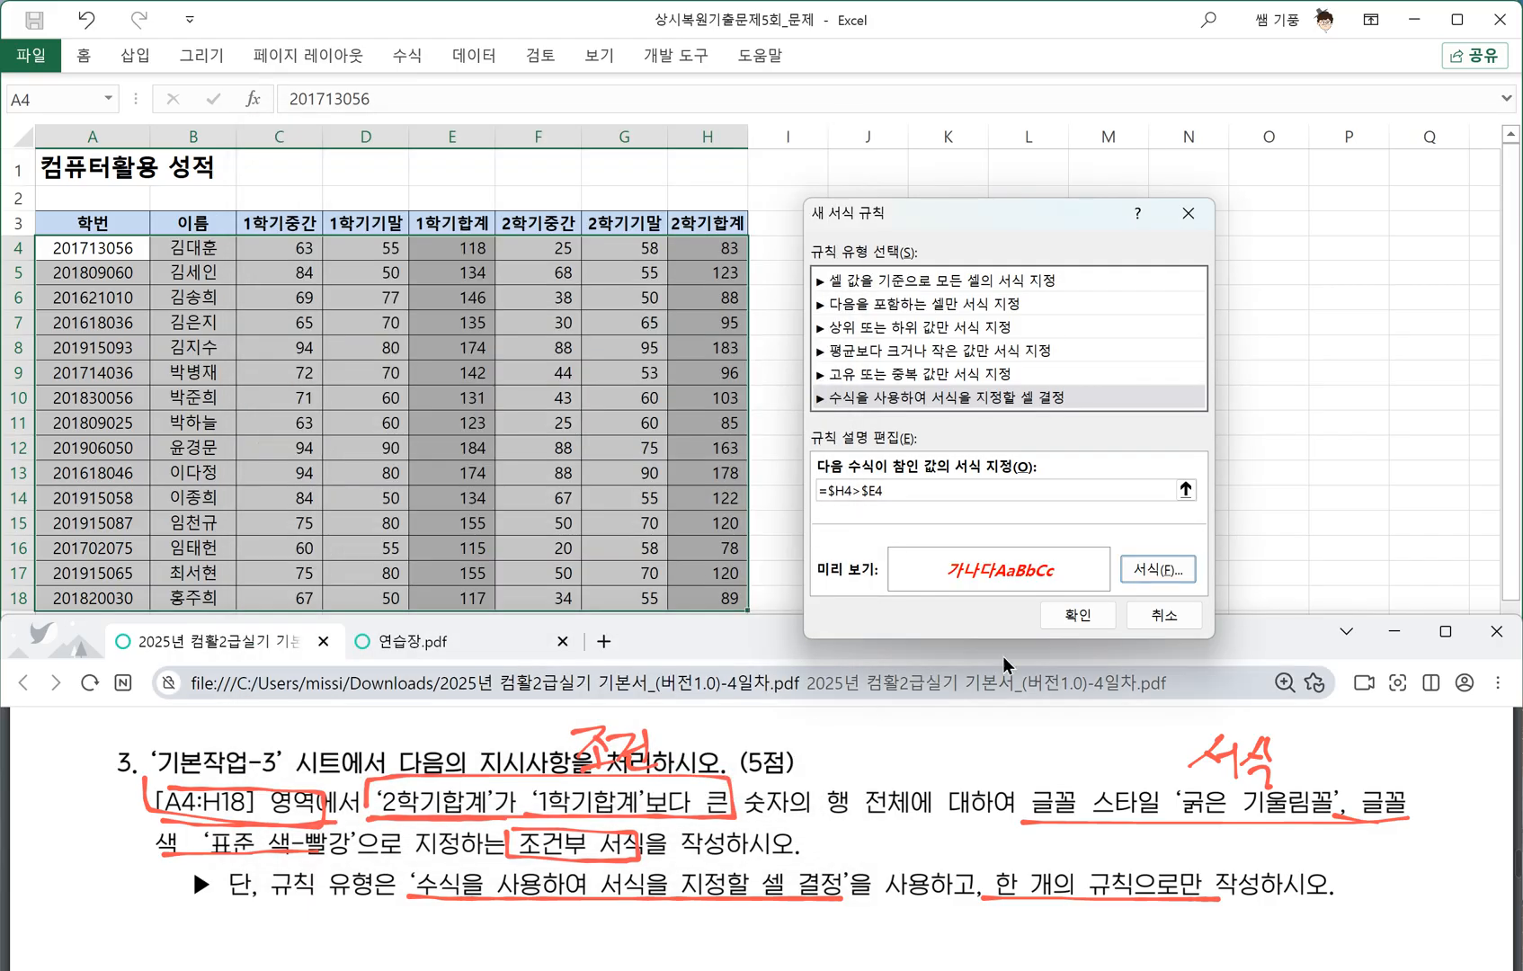
left_click(1072, 615)
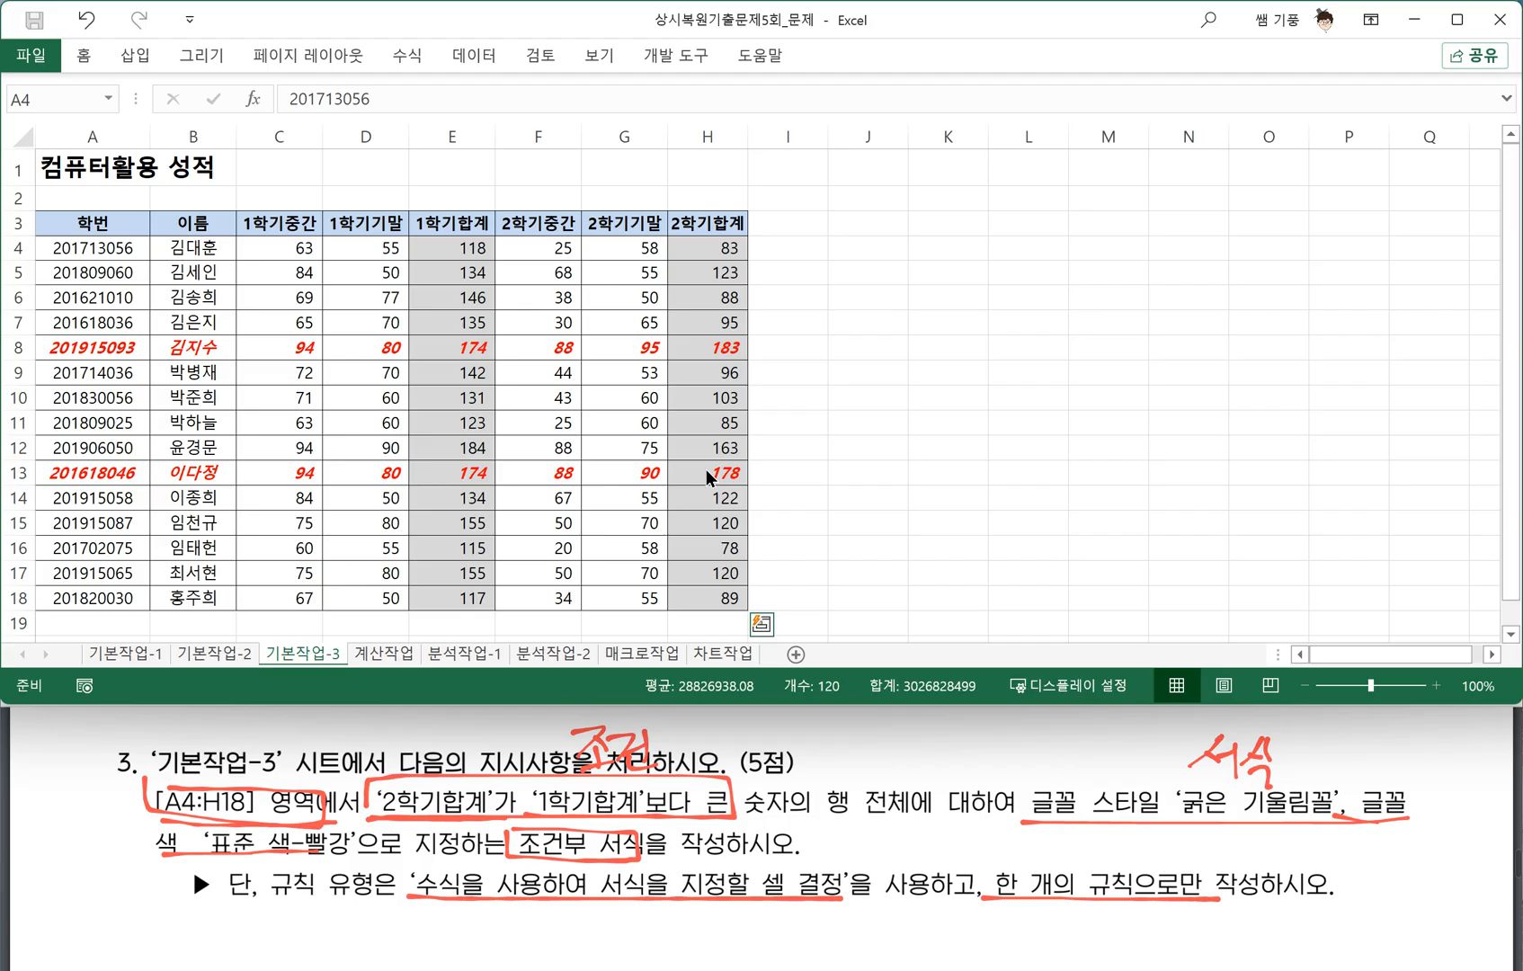
Go to the 계산작업 sheet and underline the 1, 2 and 3 conditions with their result texts in the PDF's 표1 task.
left_click(383, 653)
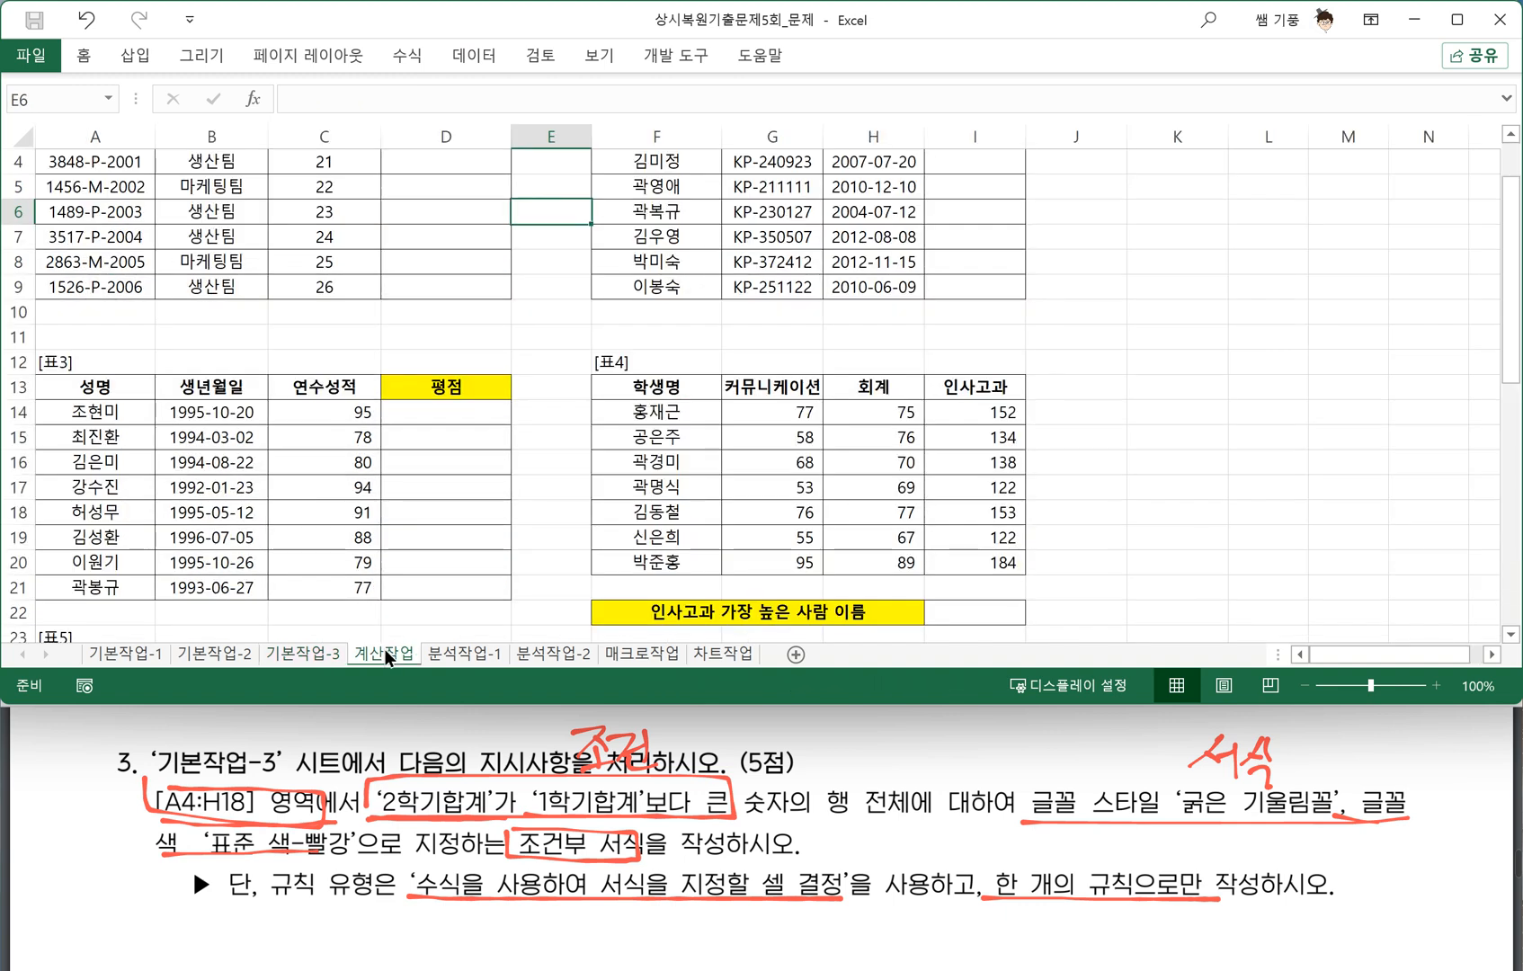
scroll(402, 748, "down", 2)
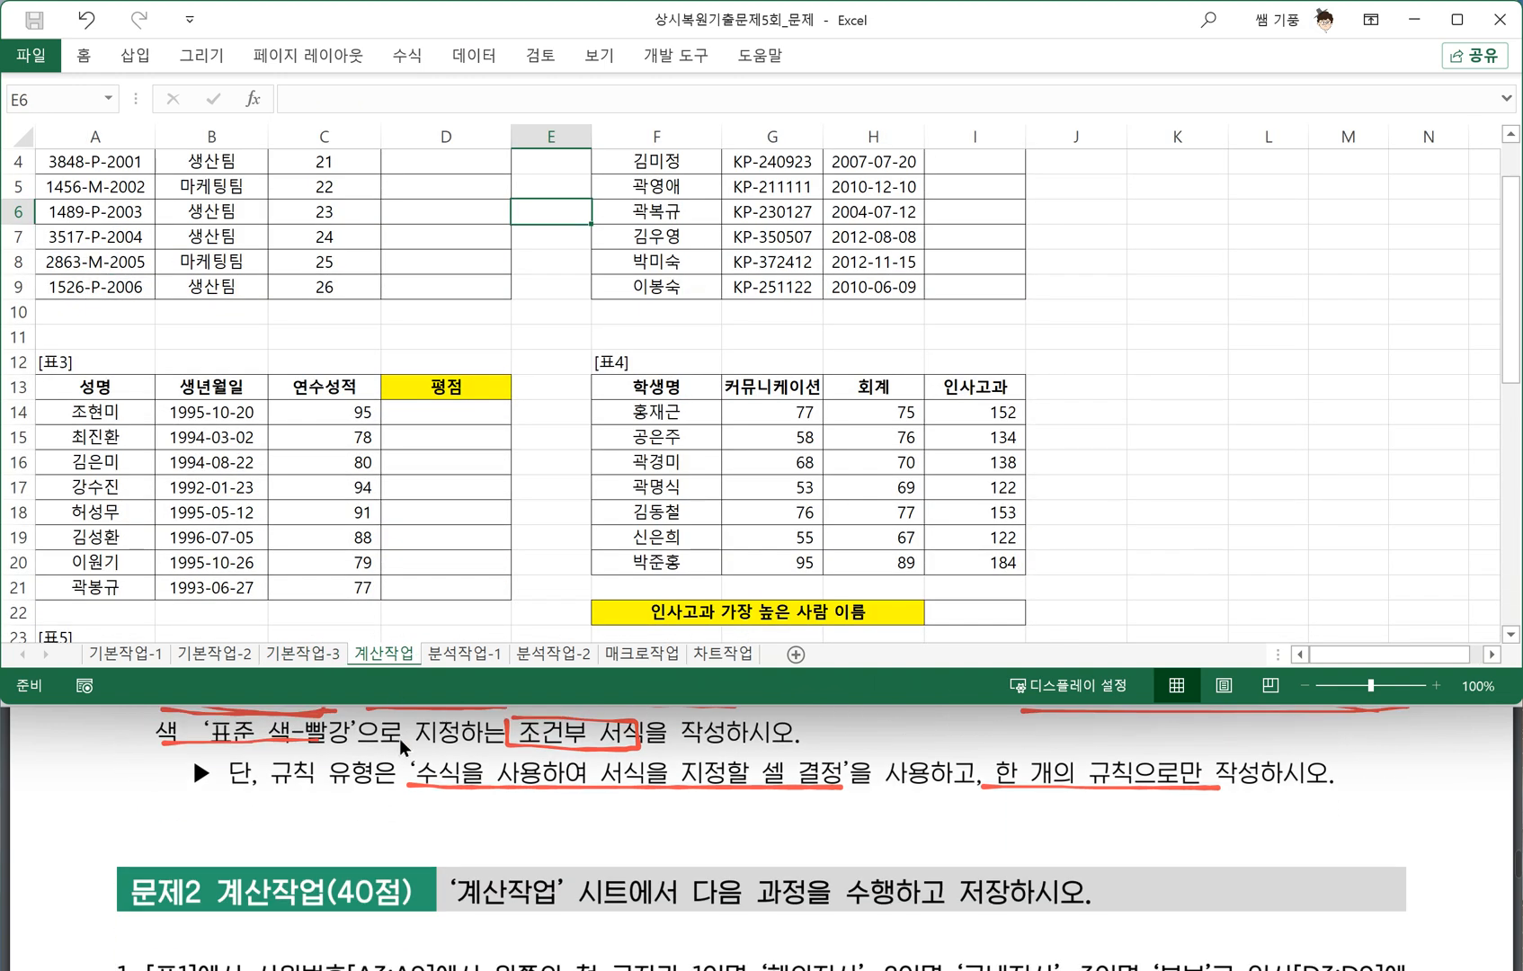
scroll(401, 748, "down", 4)
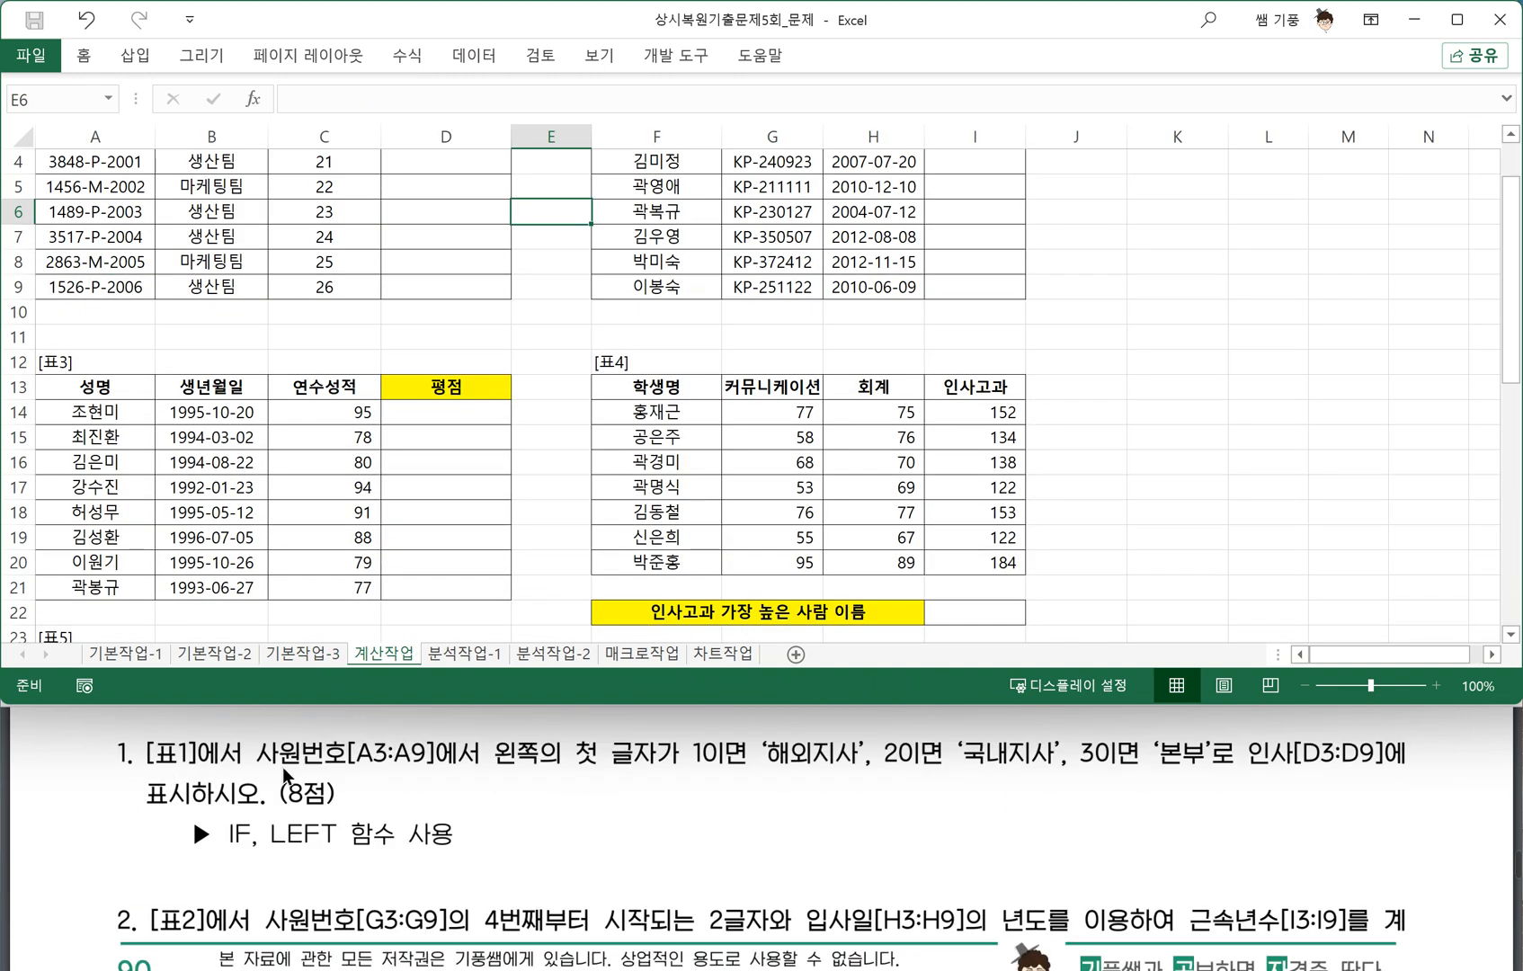
left_click_drag(492, 768, 557, 766)
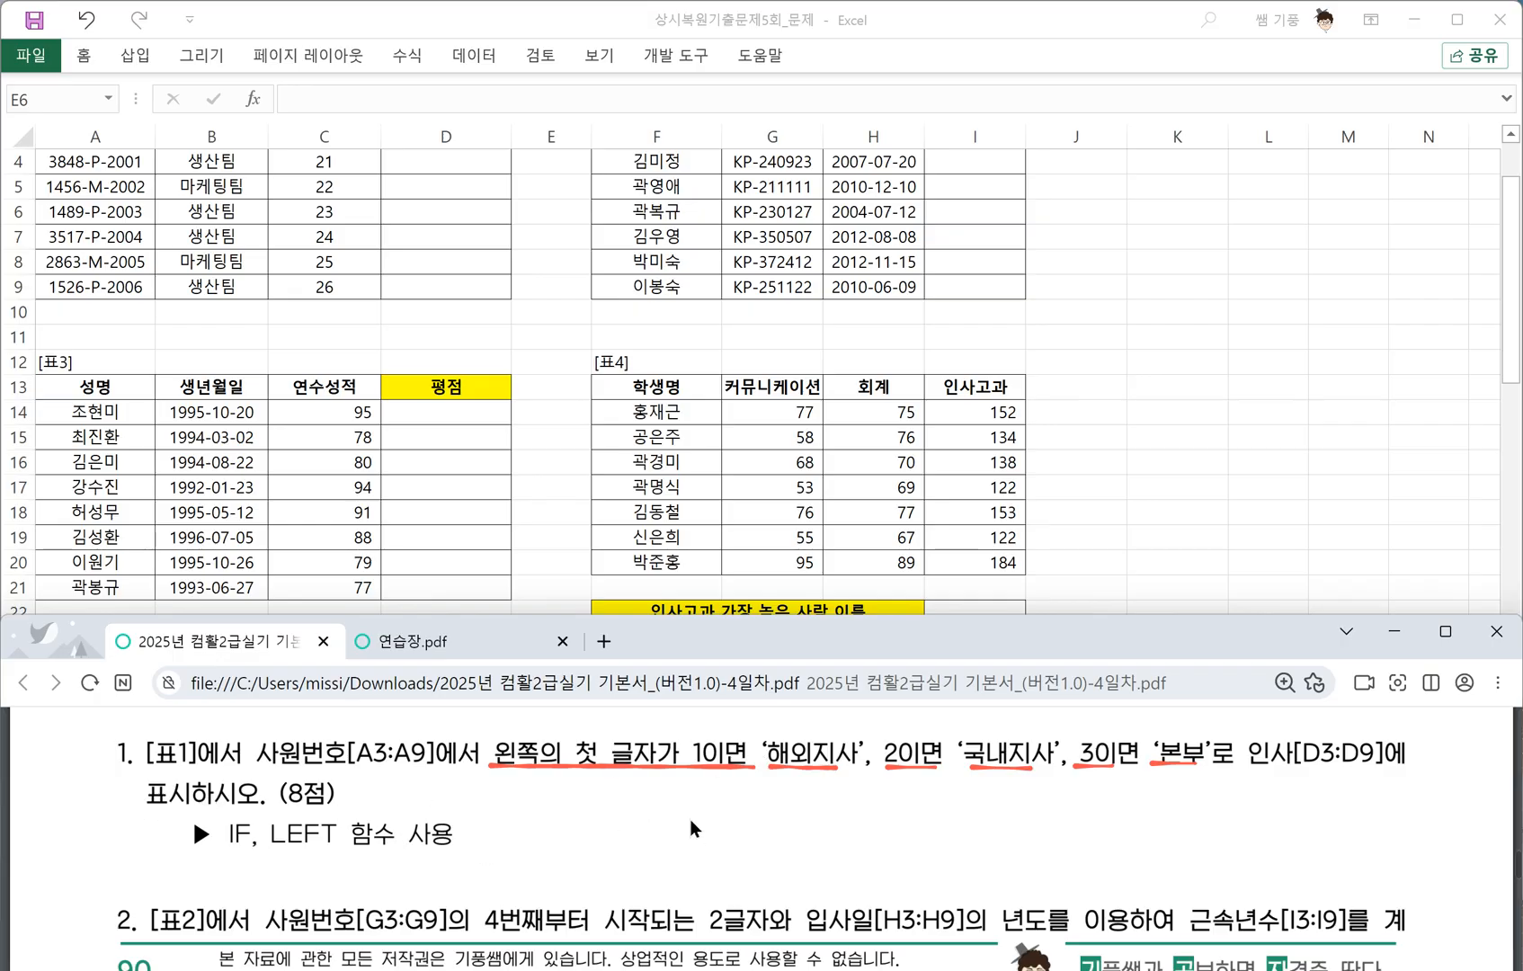
Handwrite the nested syntax =IF(조건1,참1,IF(조건2,참2,거짓)) below the 표1 task in the PDF.
left_click_drag(664, 814, 687, 826)
mouse_move(691, 812)
left_mouse_down()
mouse_move(716, 805)
mouse_move(701, 841)
left_mouse_up()
left_click_drag(743, 801, 745, 826)
mouse_move(694, 837)
left_mouse_down()
mouse_move(713, 832)
mouse_move(727, 858)
left_mouse_up()
mouse_move(712, 829)
left_mouse_down()
mouse_move(777, 838)
mouse_move(799, 807)
left_mouse_up()
mouse_move(793, 809)
left_mouse_down()
mouse_move(777, 834)
mouse_move(797, 827)
left_mouse_up()
left_click_drag(785, 837, 823, 815)
left_click_drag(800, 831, 829, 820)
mouse_move(833, 806)
left_mouse_down()
mouse_move(852, 844)
mouse_move(896, 811)
left_mouse_up()
mouse_move(885, 815)
left_mouse_down()
mouse_move(868, 837)
mouse_move(900, 828)
left_mouse_up()
left_click_drag(907, 801, 908, 832)
mouse_move(908, 816)
left_mouse_down()
mouse_move(889, 832)
mouse_move(966, 829)
left_mouse_up()
mouse_move(993, 787)
left_mouse_down()
mouse_move(971, 859)
mouse_move(986, 824)
left_mouse_up()
mouse_move(975, 828)
left_mouse_down()
mouse_move(1007, 839)
mouse_move(1026, 807)
left_mouse_up()
mouse_move(1025, 809)
left_mouse_down()
mouse_move(1013, 831)
mouse_move(1044, 823)
left_mouse_up()
mouse_move(1031, 818)
left_mouse_down()
mouse_move(1025, 838)
mouse_move(1052, 829)
left_mouse_up()
left_click_drag(1061, 803, 1074, 823)
mouse_move(1050, 825)
left_mouse_down()
mouse_move(1110, 825)
mouse_move(1099, 842)
mouse_move(1130, 812)
left_mouse_up()
mouse_move(1113, 815)
left_mouse_down()
mouse_move(1140, 807)
mouse_move(1115, 834)
left_mouse_up()
mouse_move(1140, 798)
left_mouse_down()
mouse_move(1144, 824)
mouse_move(1158, 809)
left_mouse_up()
left_click_drag(1124, 825, 1148, 842)
mouse_move(1156, 803)
left_mouse_down()
mouse_move(1168, 834)
mouse_move(1224, 809)
mouse_move(1194, 829)
left_mouse_up()
mouse_move(1231, 806)
left_mouse_down()
mouse_move(1234, 833)
mouse_move(1257, 803)
left_mouse_up()
mouse_move(1254, 807)
left_mouse_down()
mouse_move(1232, 829)
mouse_move(1266, 825)
left_mouse_up()
mouse_move(1251, 814)
left_mouse_down()
mouse_move(1235, 843)
mouse_move(1304, 834)
left_mouse_up()
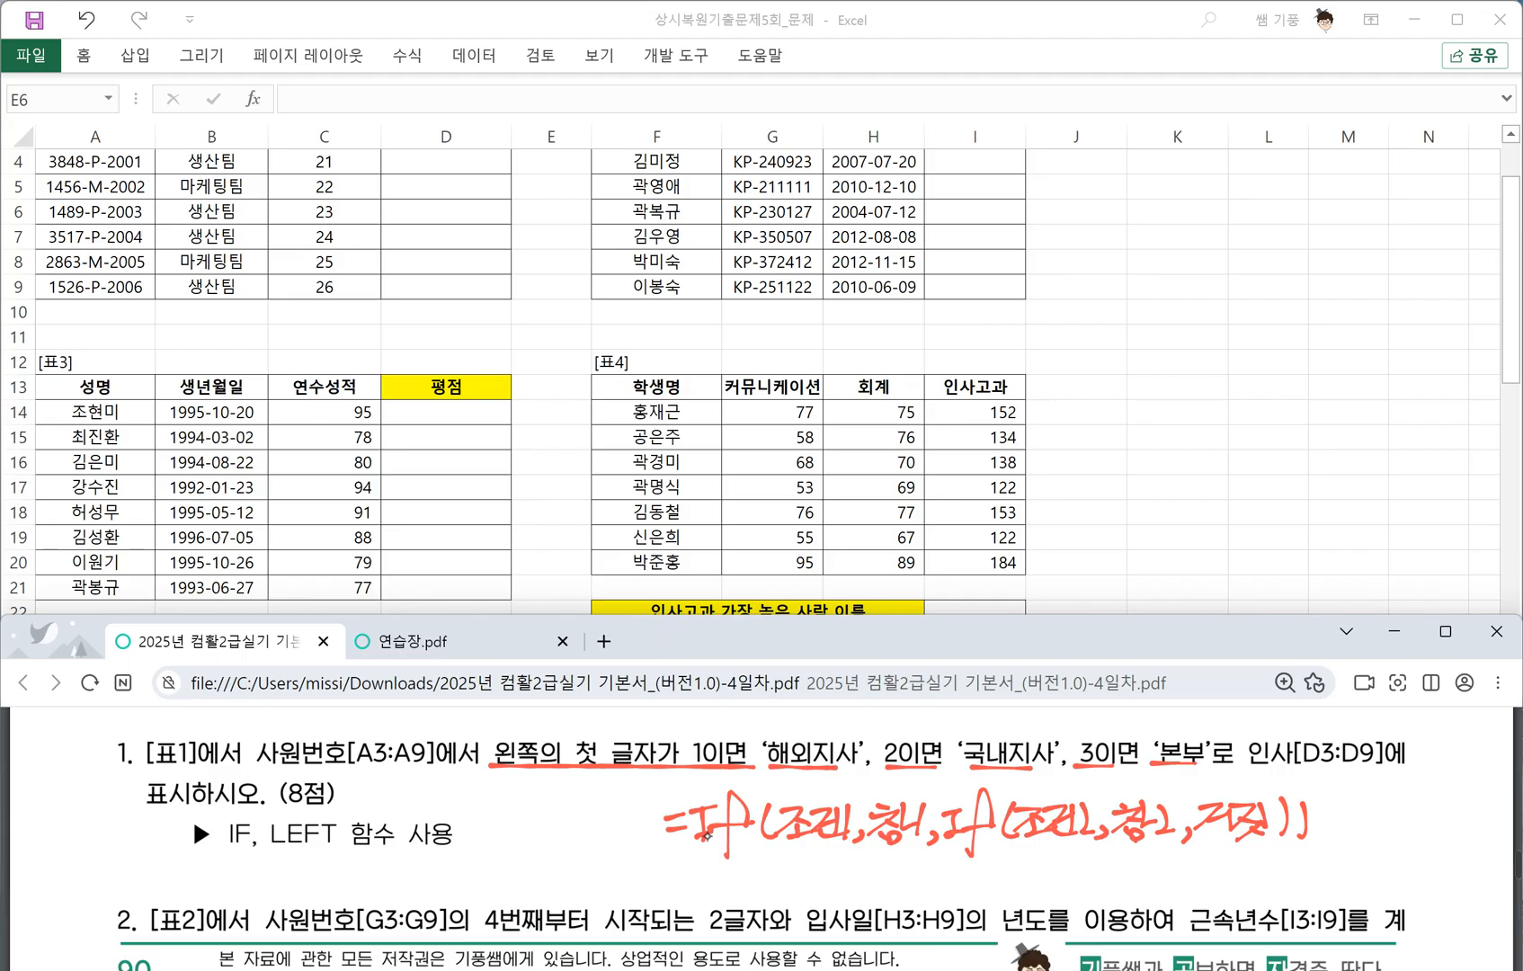
Handwrite =LEFT(문자,K) under the IF syntax and box the phrase 사원번호[A3:A9]에서 왼쪽의 첫 글자 in the PDF.
mouse_move(704, 865)
left_mouse_down()
mouse_move(719, 896)
mouse_move(742, 877)
left_mouse_up()
mouse_move(763, 856)
left_mouse_down()
mouse_move(739, 904)
mouse_move(764, 882)
left_mouse_up()
left_click_drag(765, 875, 784, 901)
mouse_move(804, 867)
left_mouse_down()
mouse_move(799, 901)
mouse_move(845, 883)
mouse_move(849, 901)
left_mouse_up()
mouse_move(849, 865)
left_mouse_down()
mouse_move(874, 859)
mouse_move(905, 901)
left_mouse_up()
mouse_move(924, 873)
left_mouse_down()
mouse_move(908, 885)
mouse_move(928, 896)
left_mouse_up()
left_click_drag(927, 865, 929, 904)
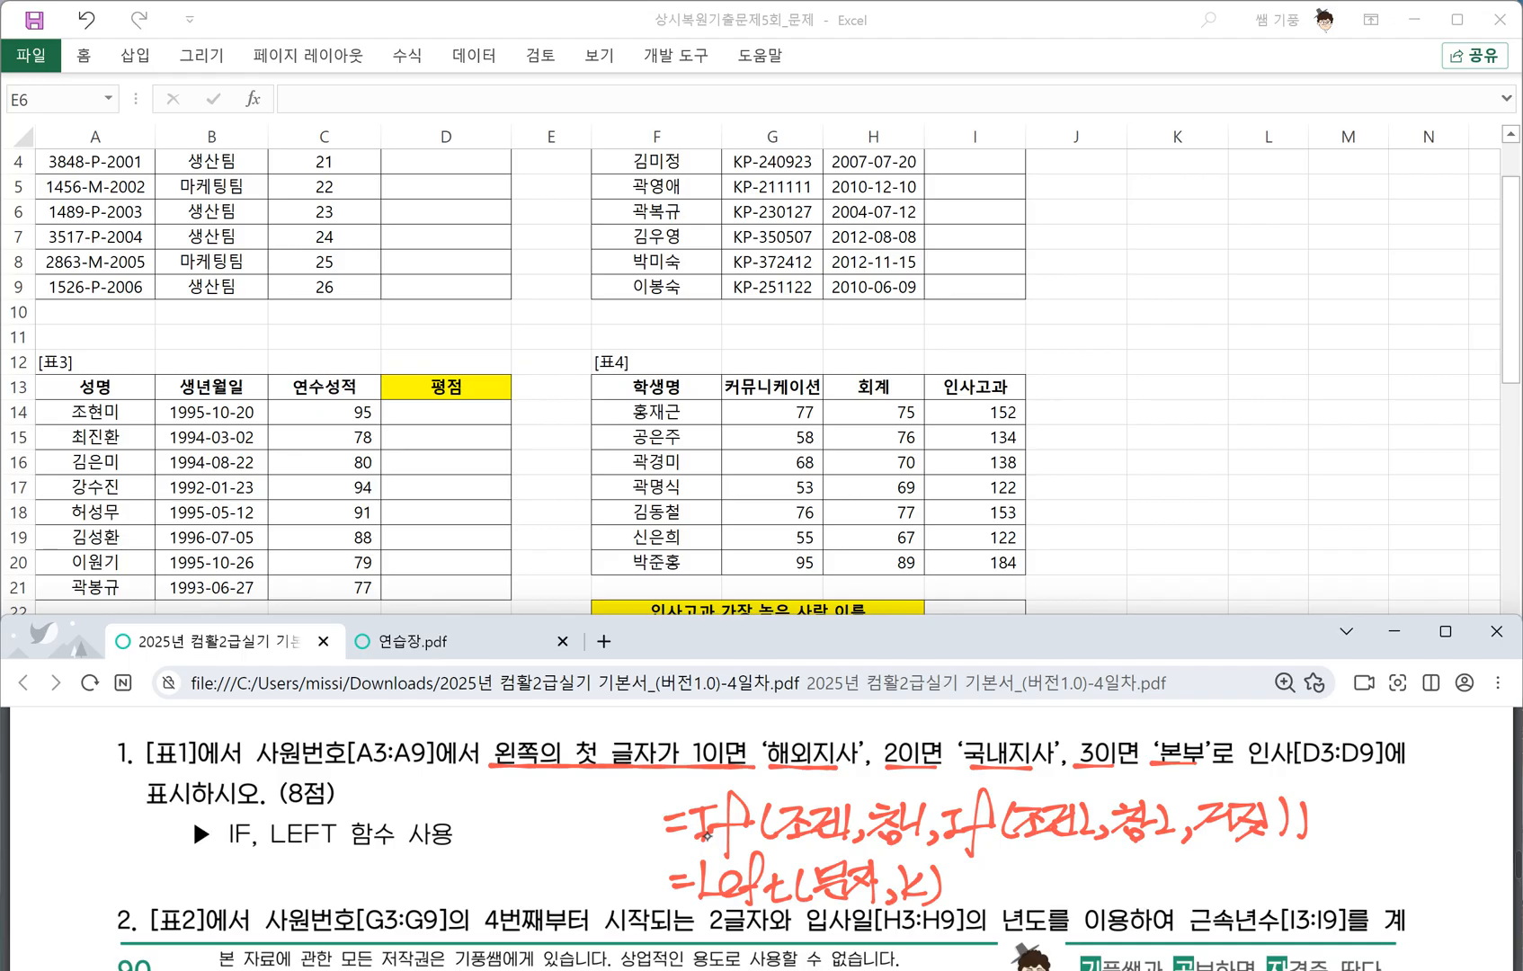
left_click_drag(257, 775, 477, 780)
left_click_drag(632, 735, 371, 725)
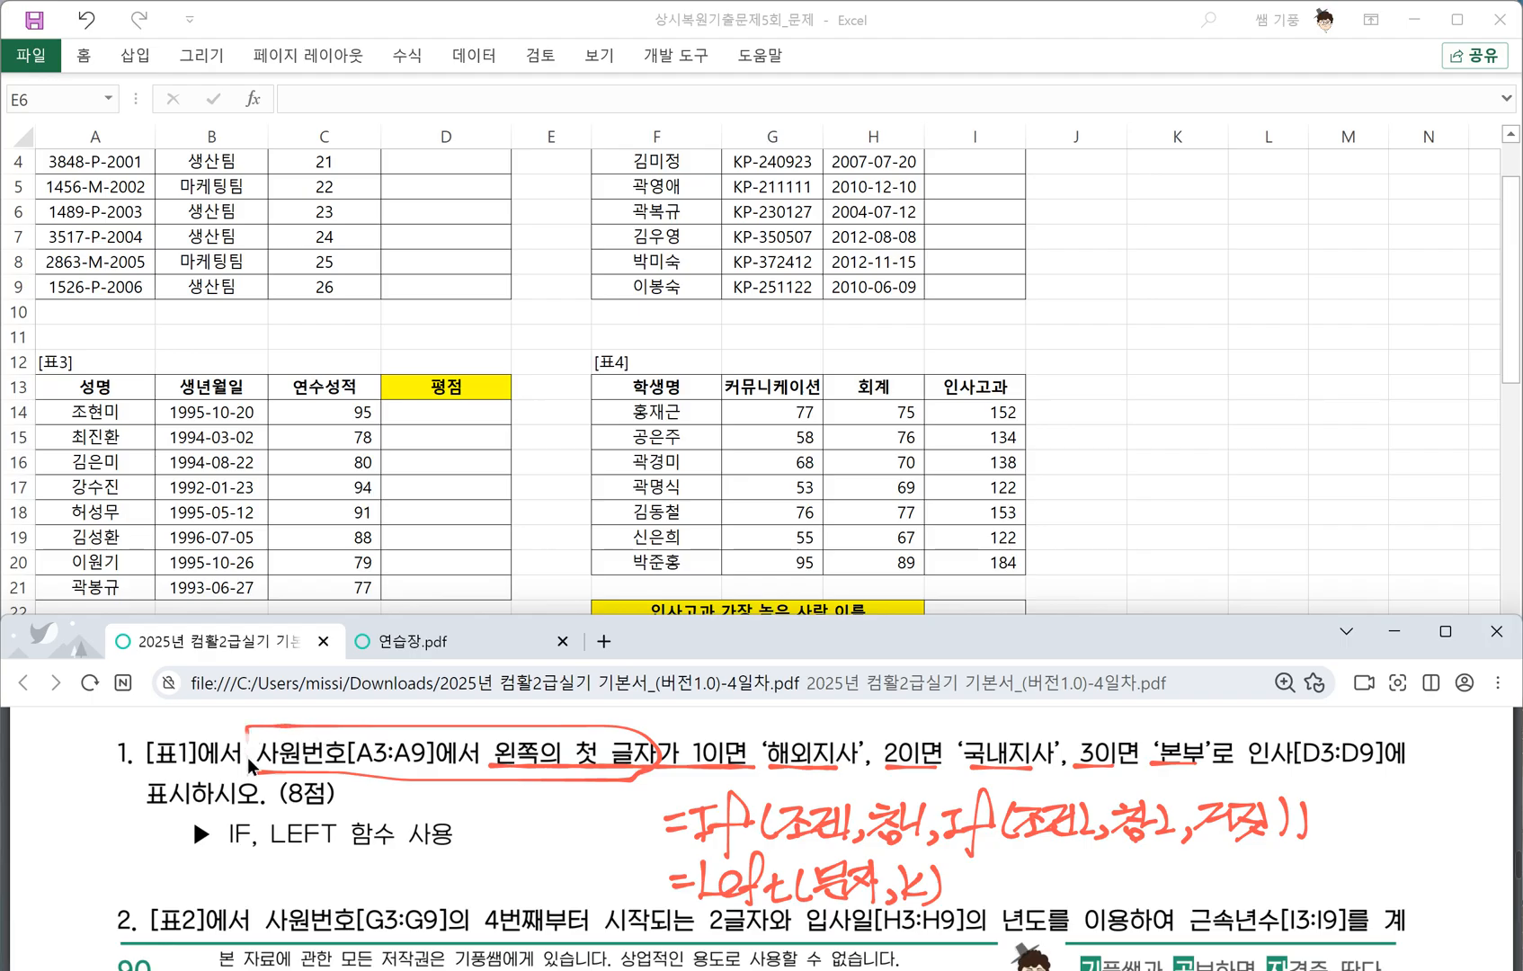
Enter =LEFT(A3,1) in D3 of 표1 and fill it down through D9.
left_click(420, 236)
scroll(431, 229, "up", 1)
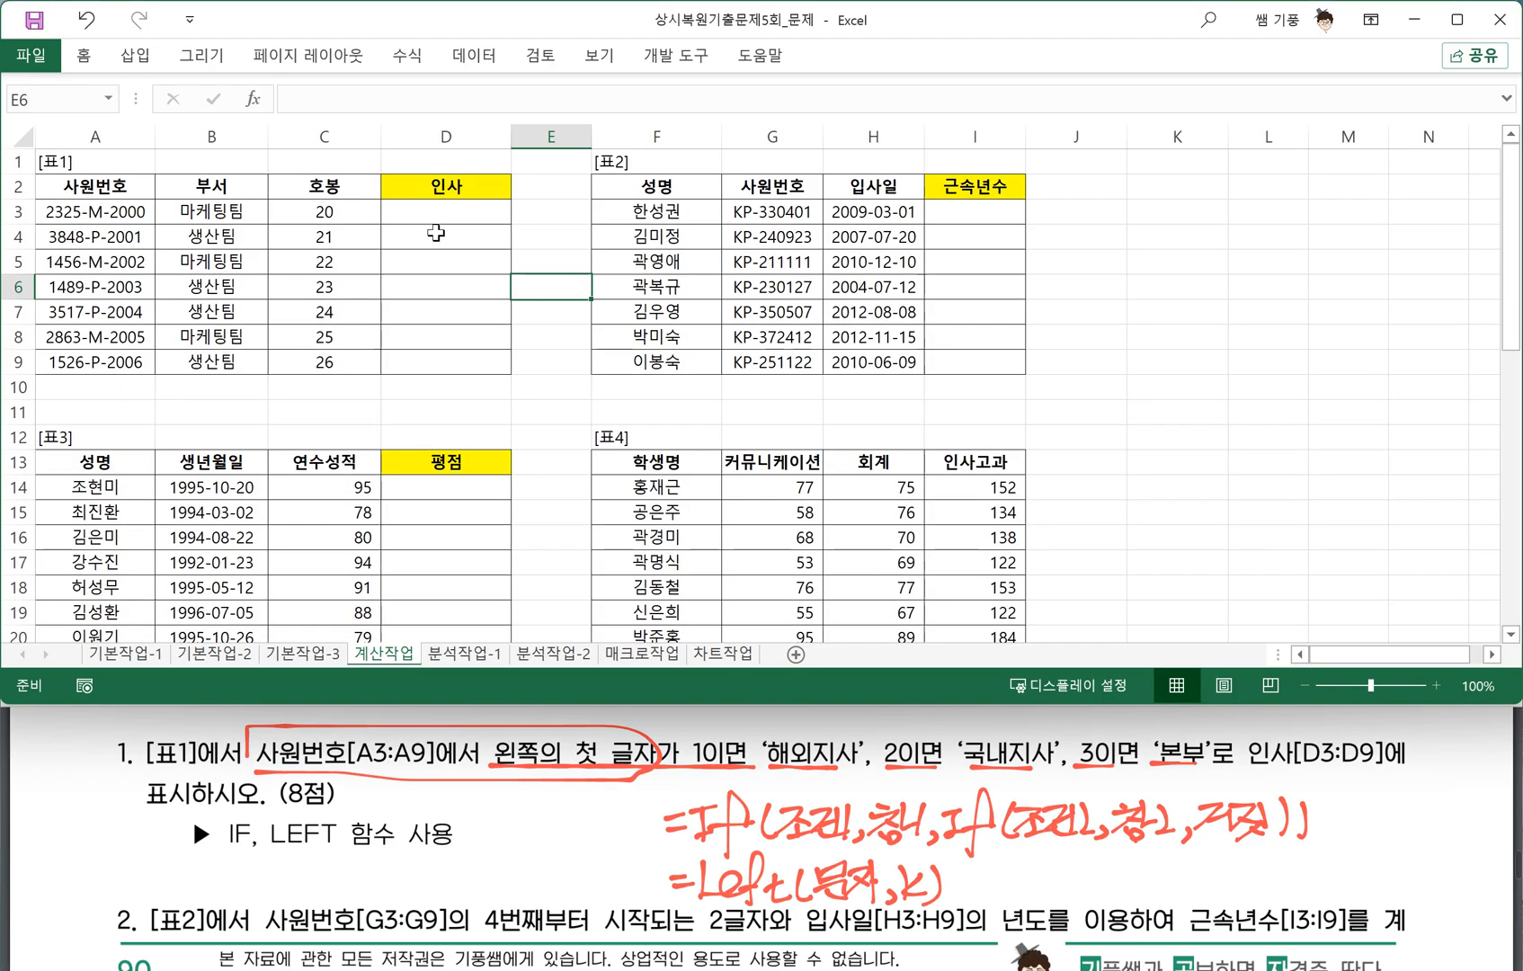
left_click(436, 214)
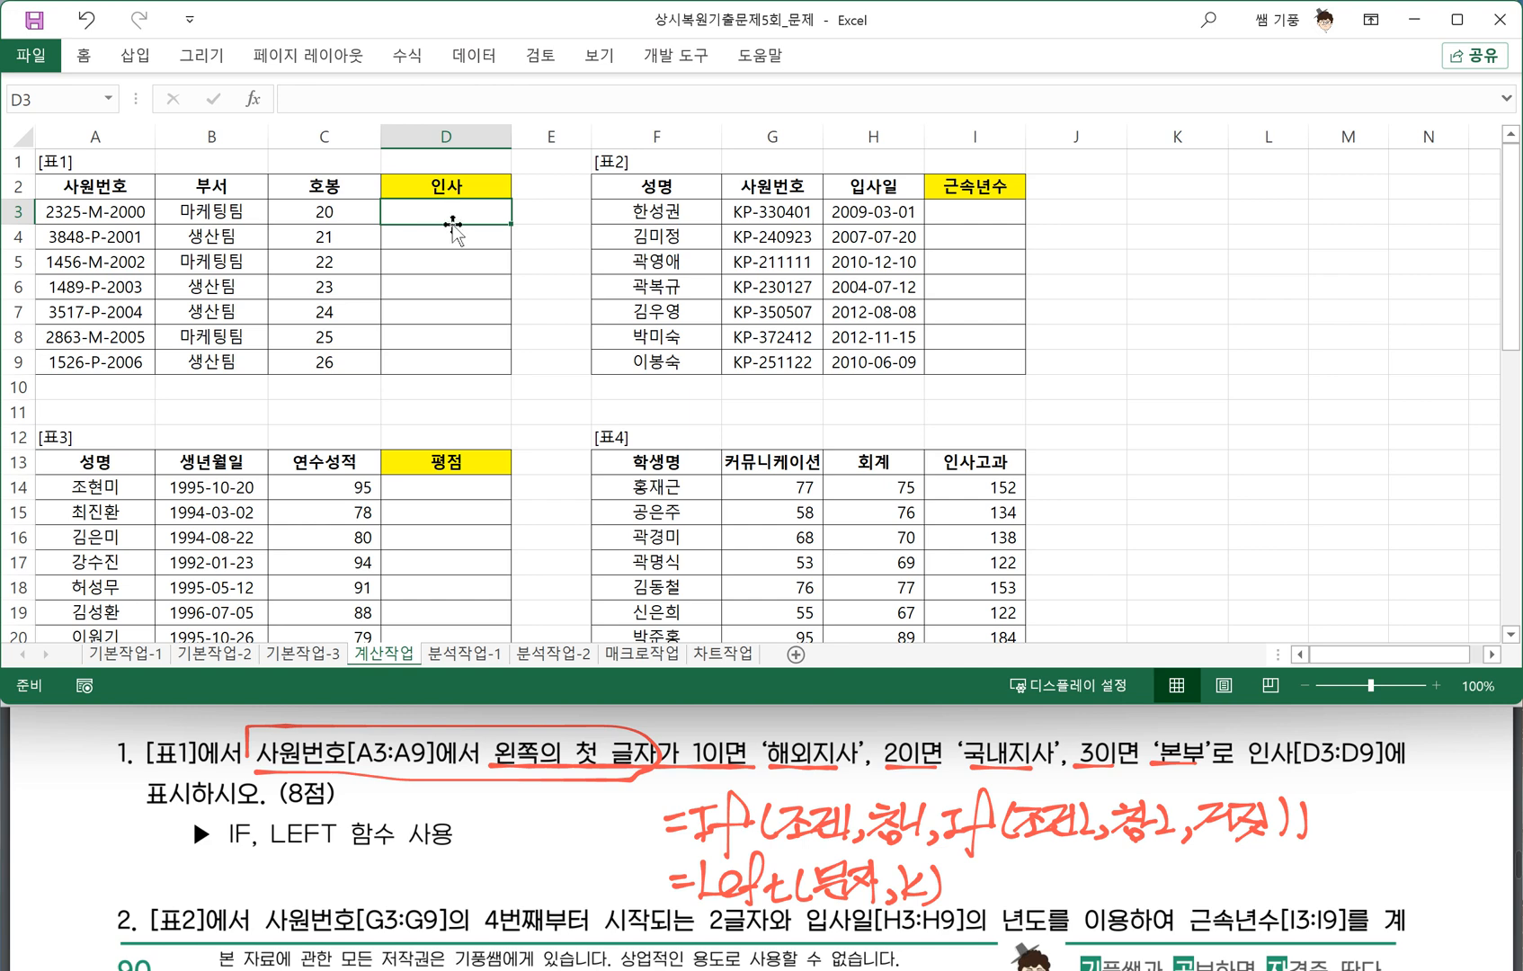
type("=")
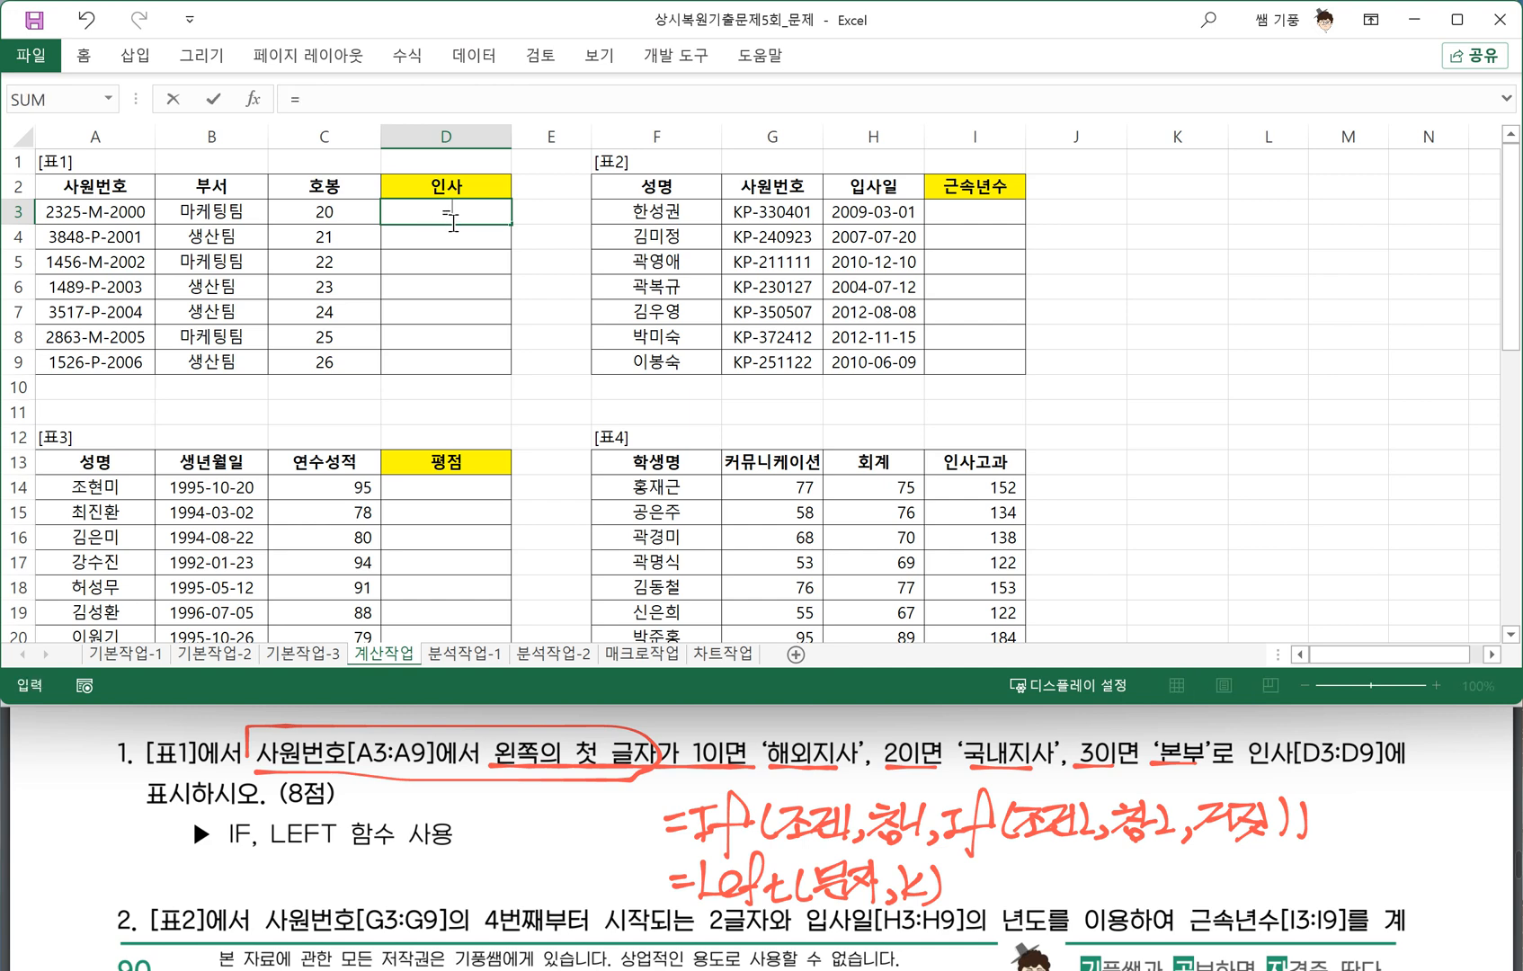
type("LEFT")
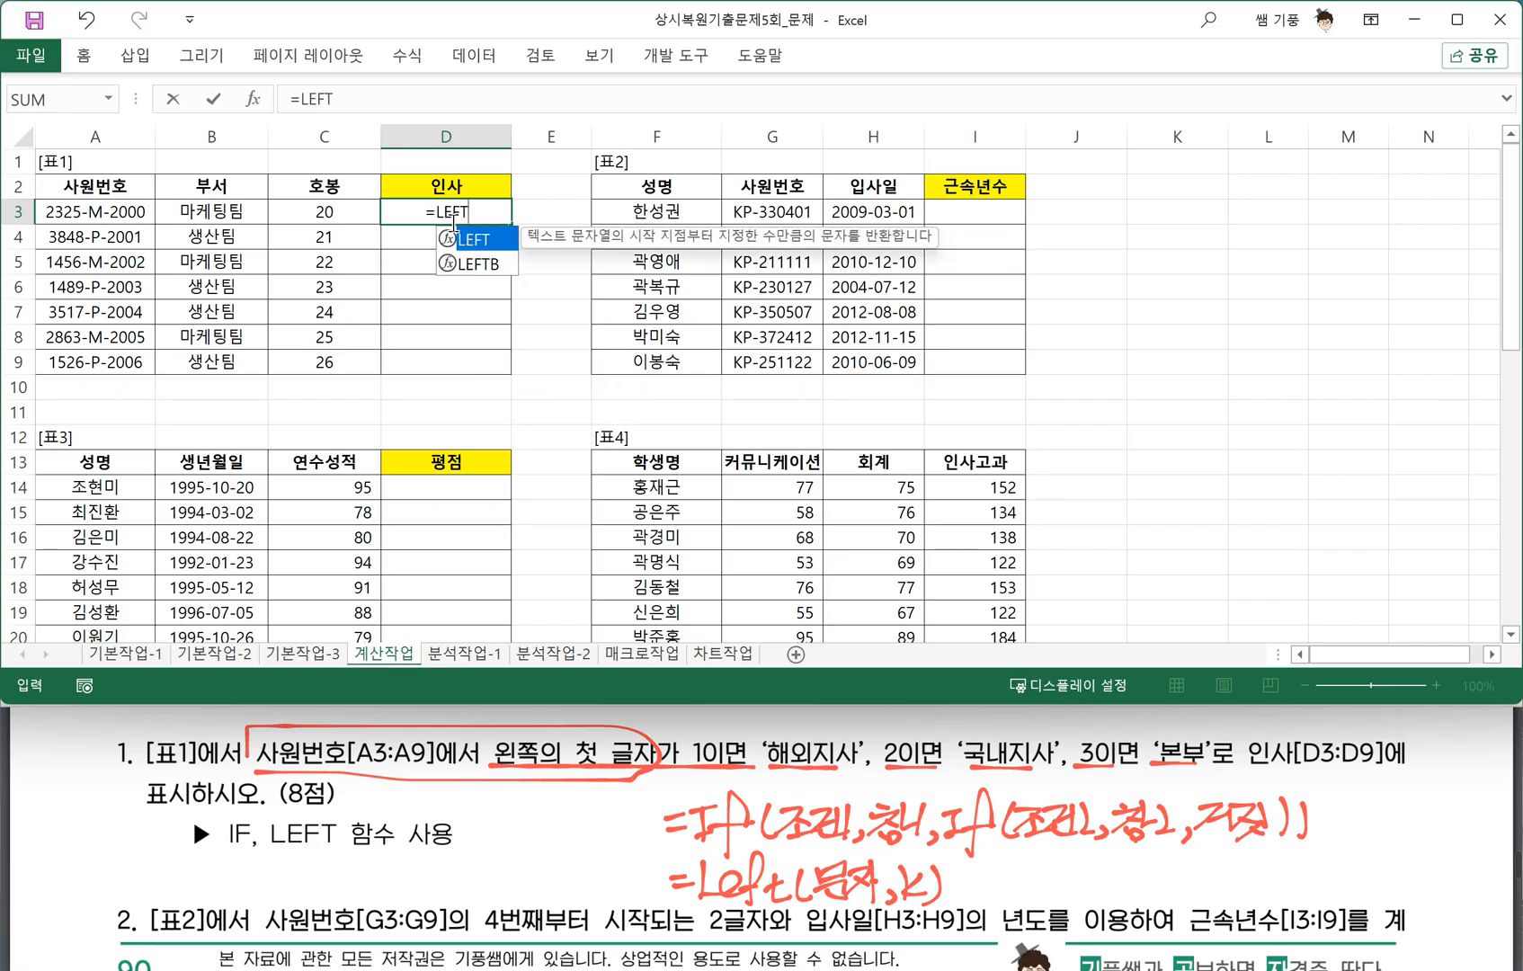
type("(")
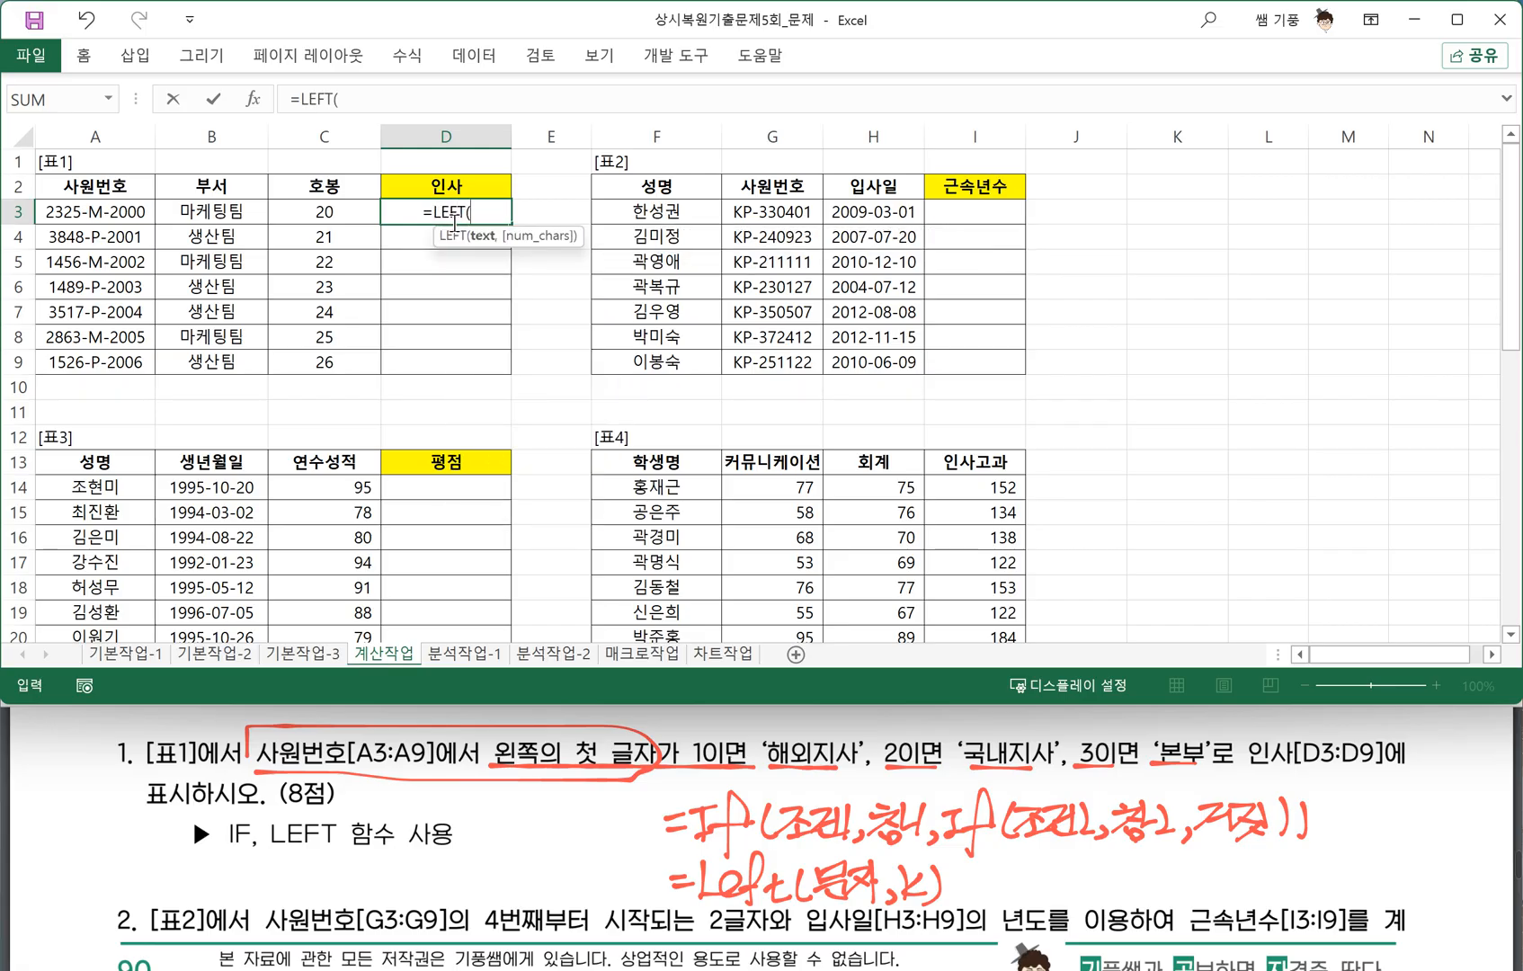
left_click(98, 212)
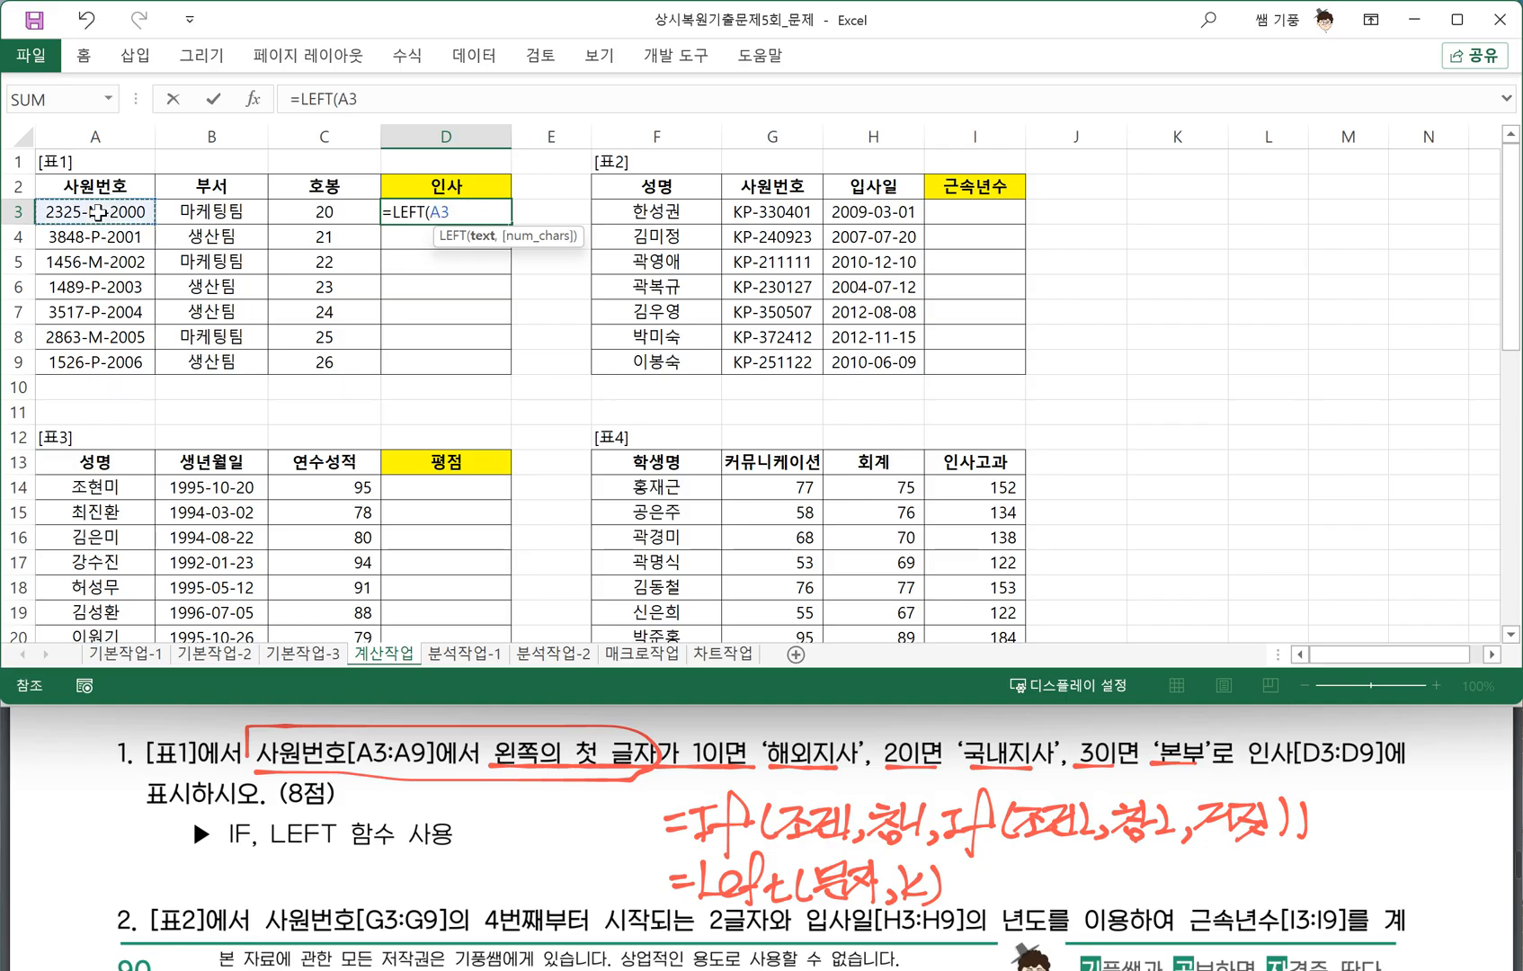
type(",")
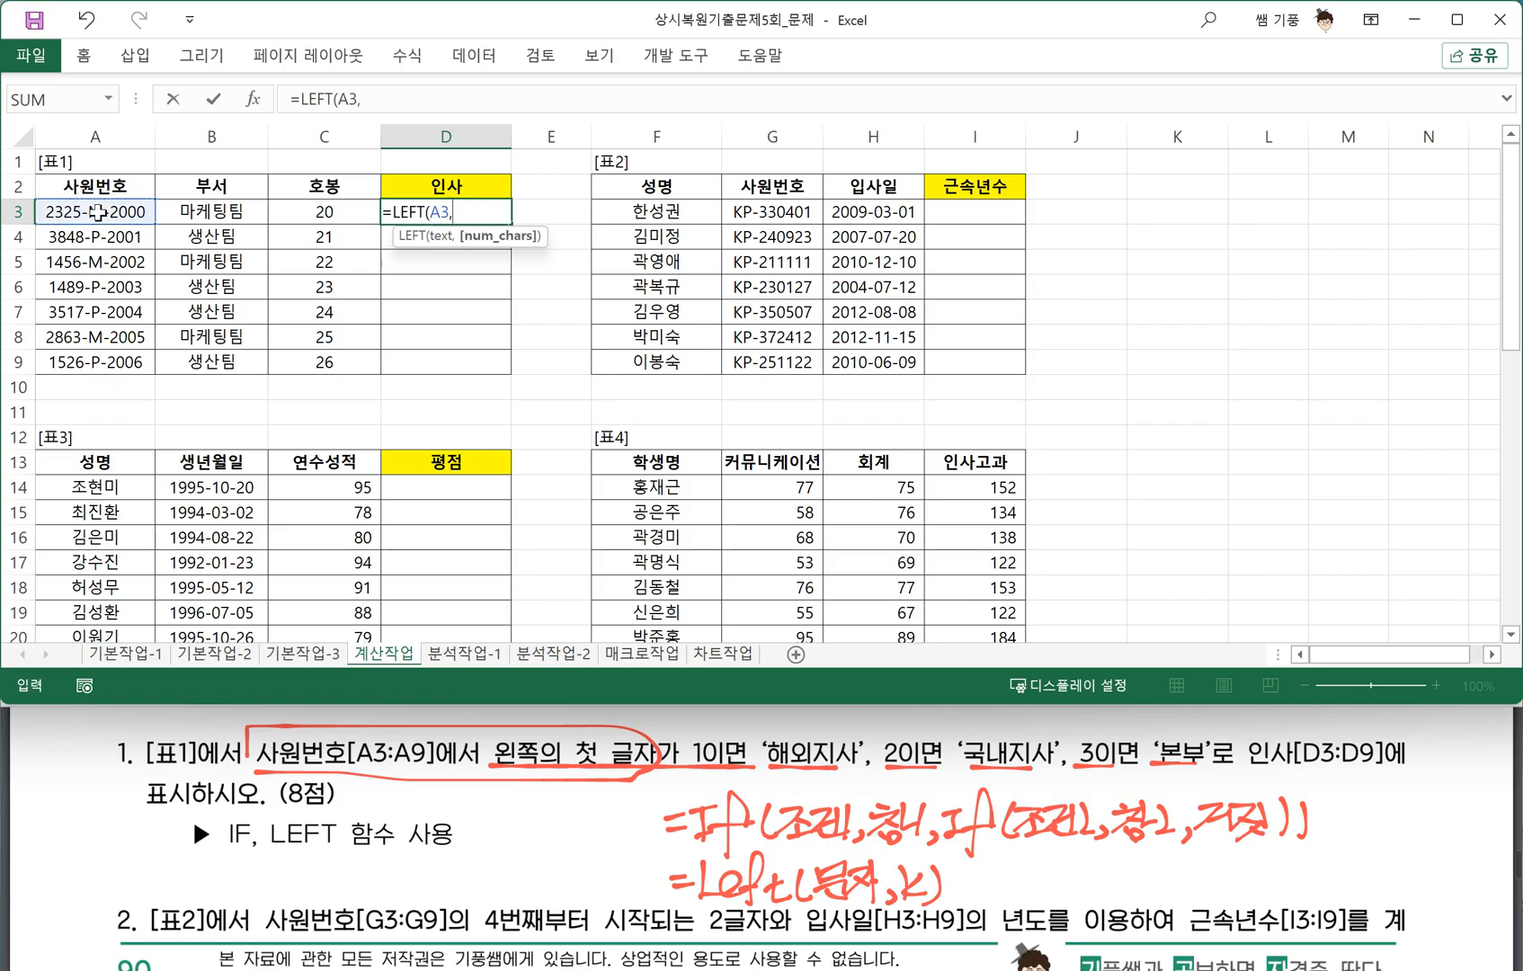
type("1)")
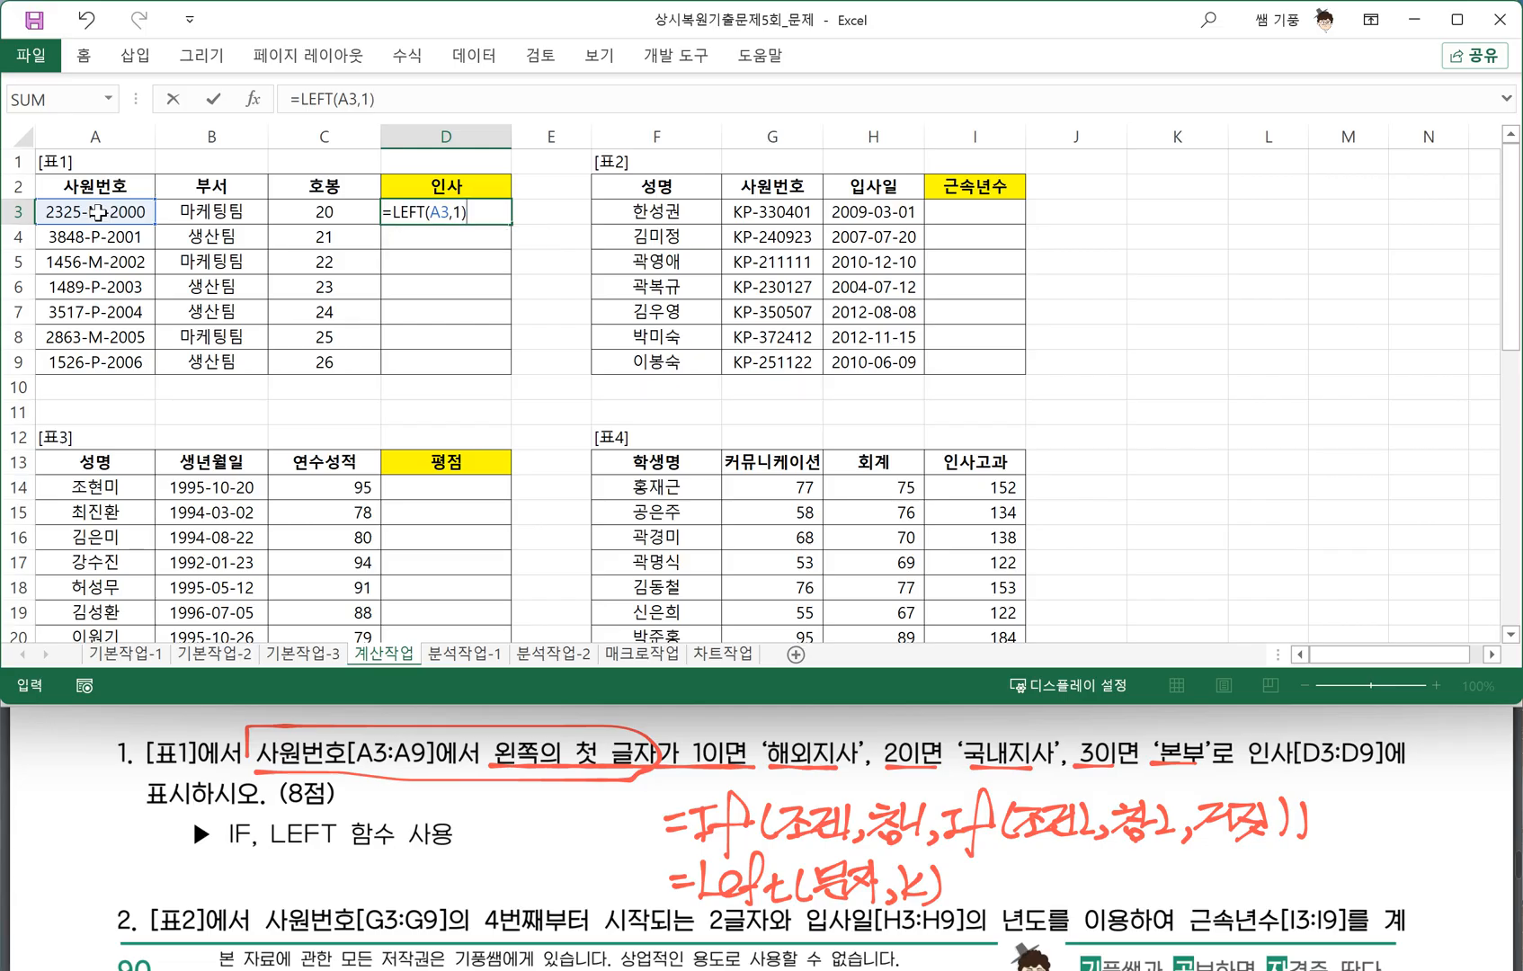
key("Return")
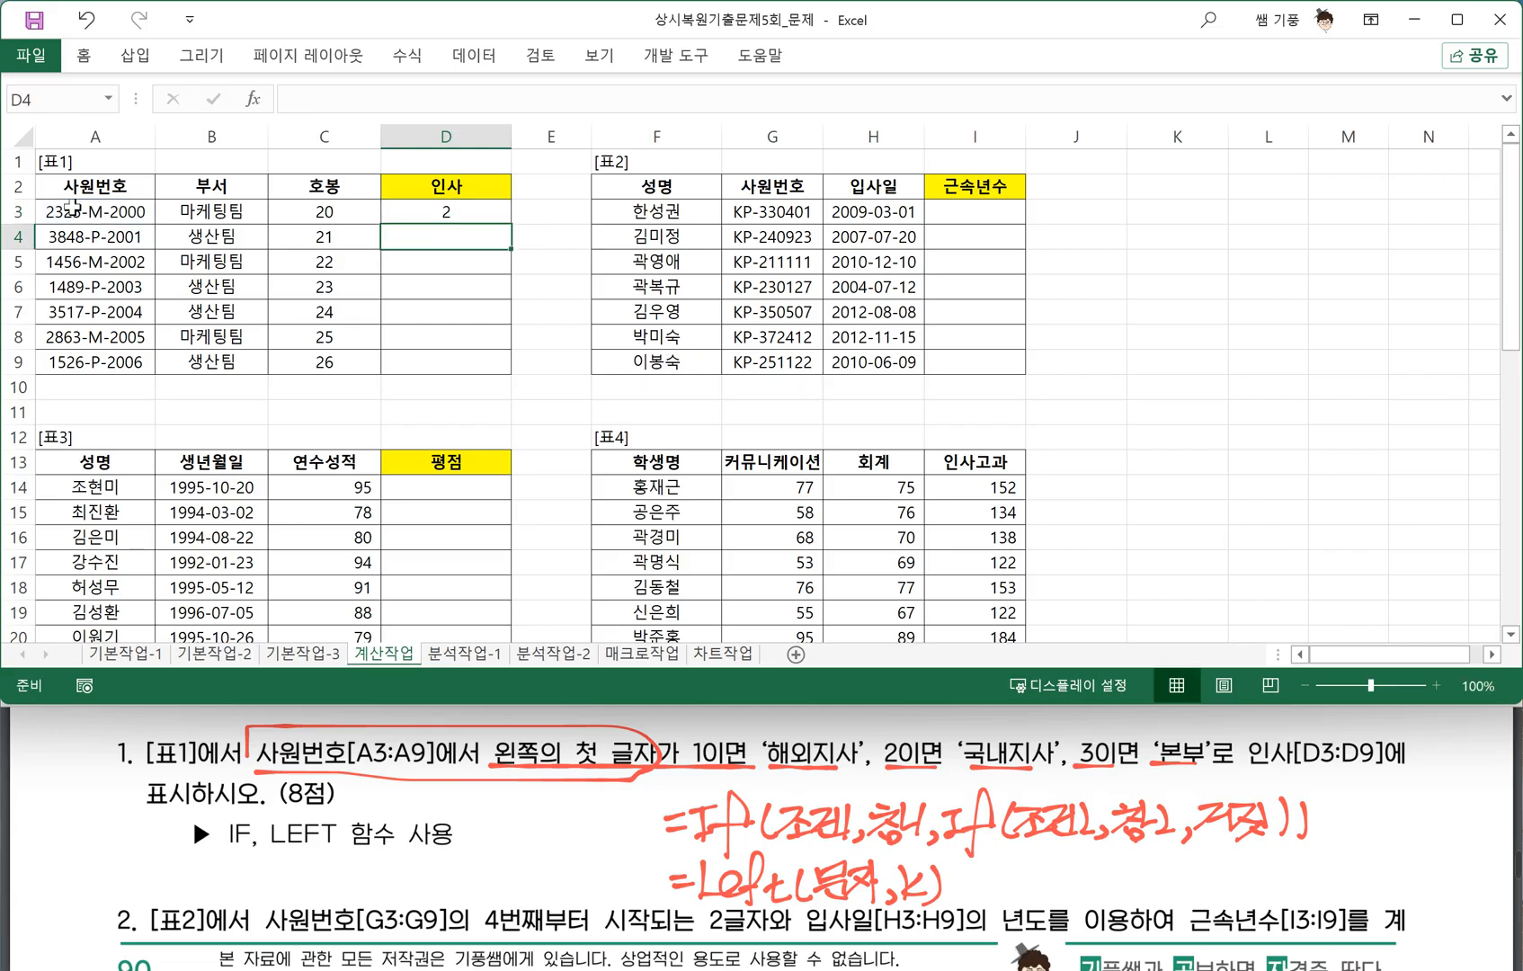
left_click(409, 209)
left_click_drag(511, 224, 490, 387)
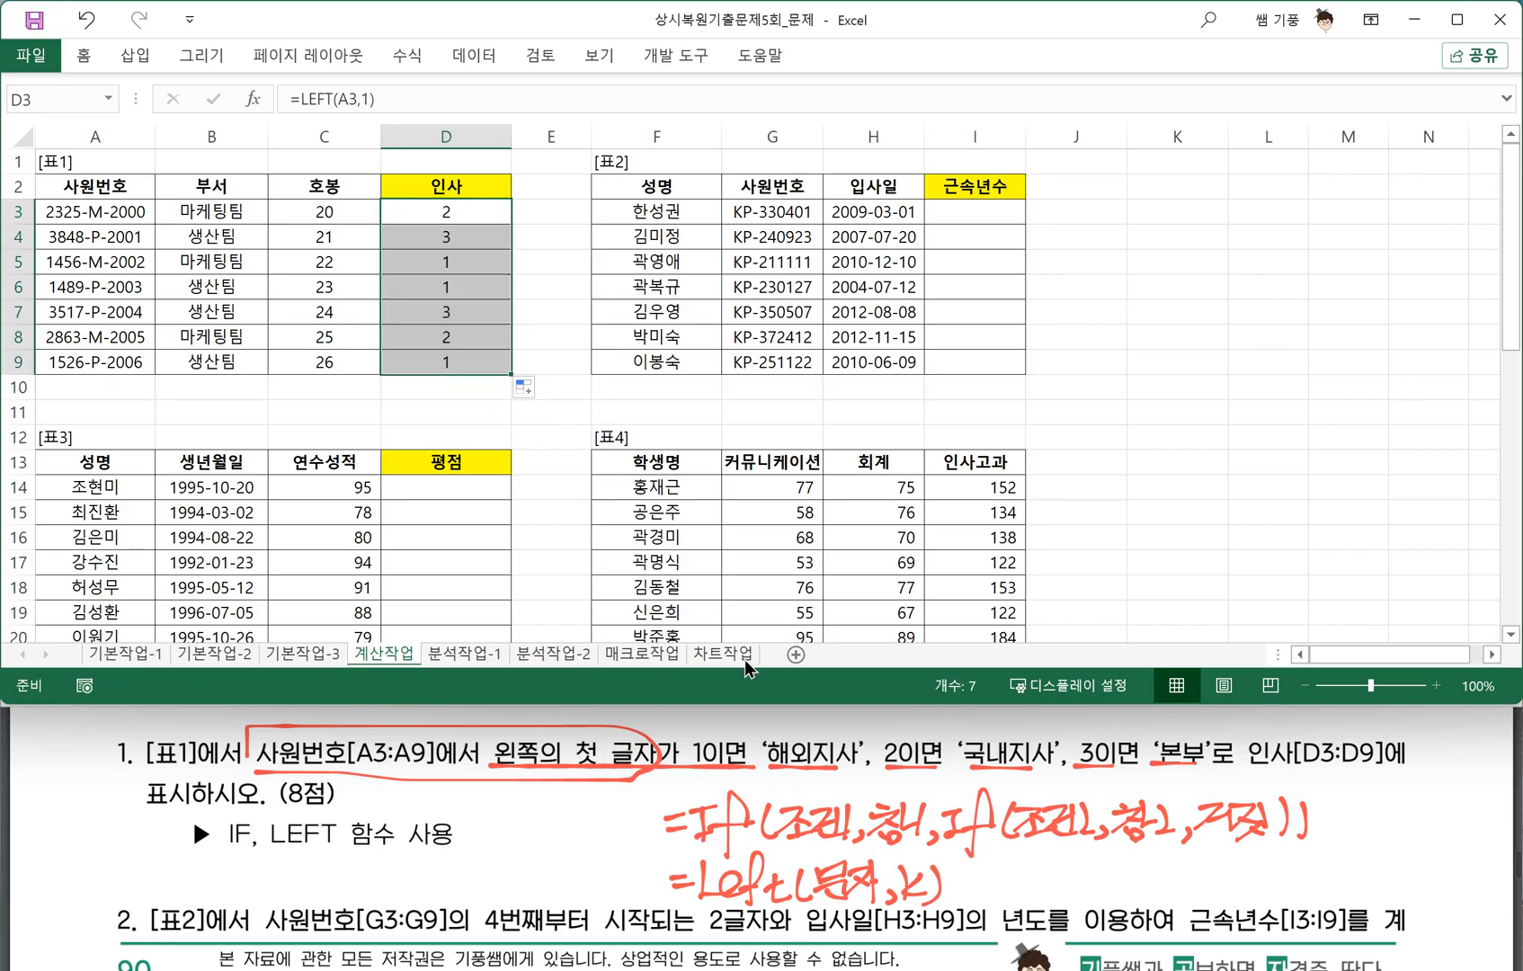
Wrap D3's LEFT formula in an IF that tests for "1" and returns "해외지사": =IF(LEFT(A3,1)="1","해외지사",.
double_click(458, 216)
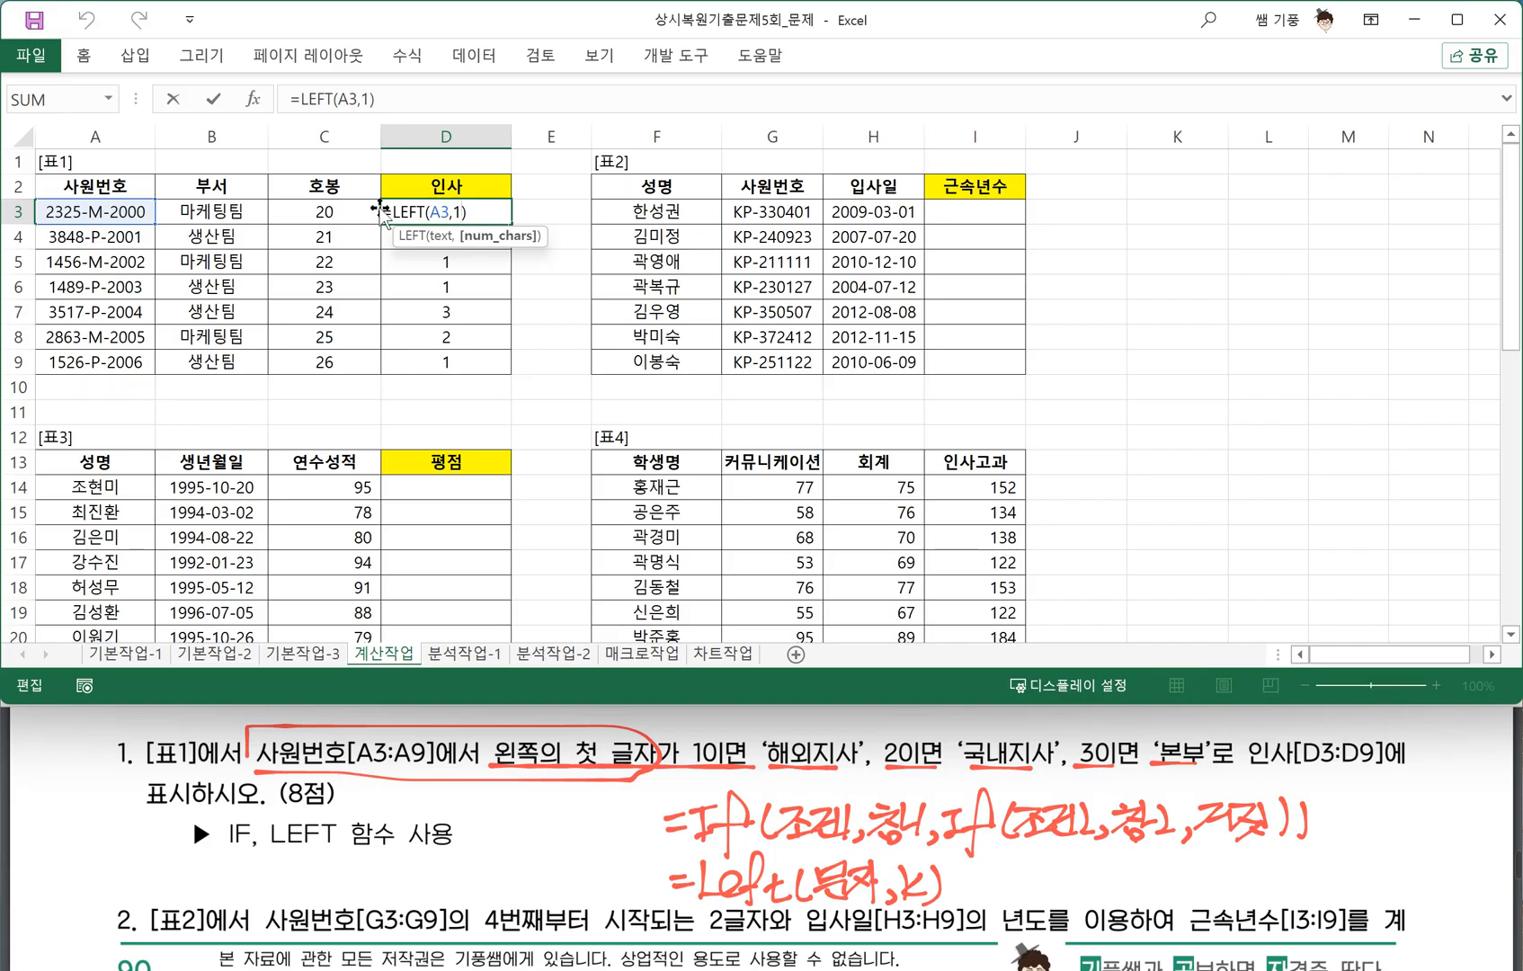
left_click_drag(467, 212, 388, 212)
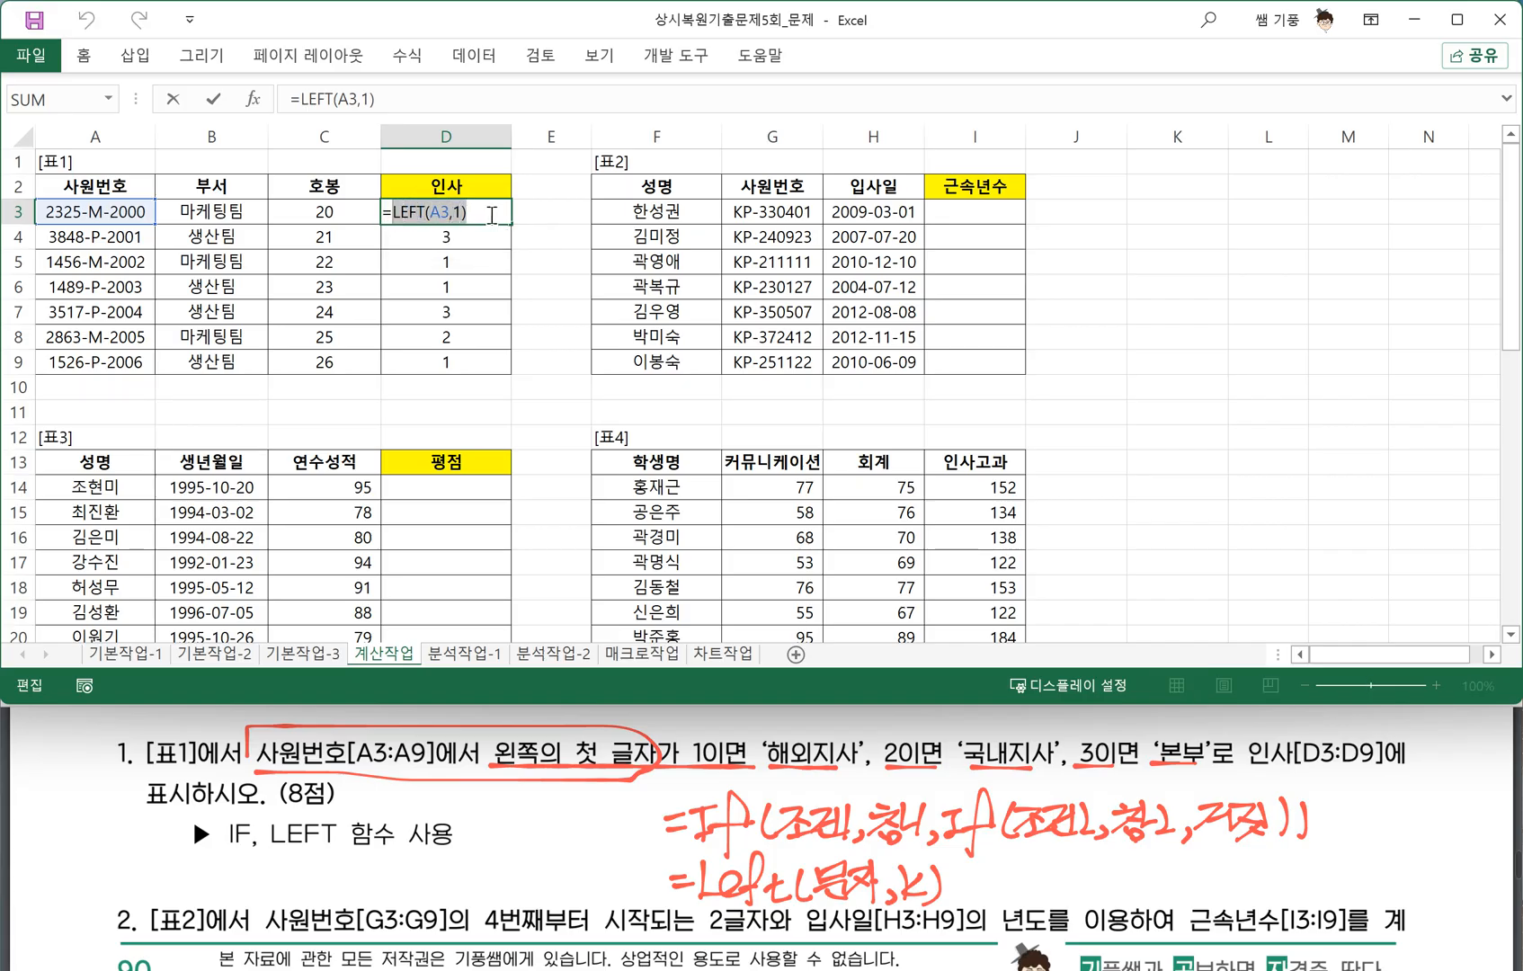
left_click(392, 213)
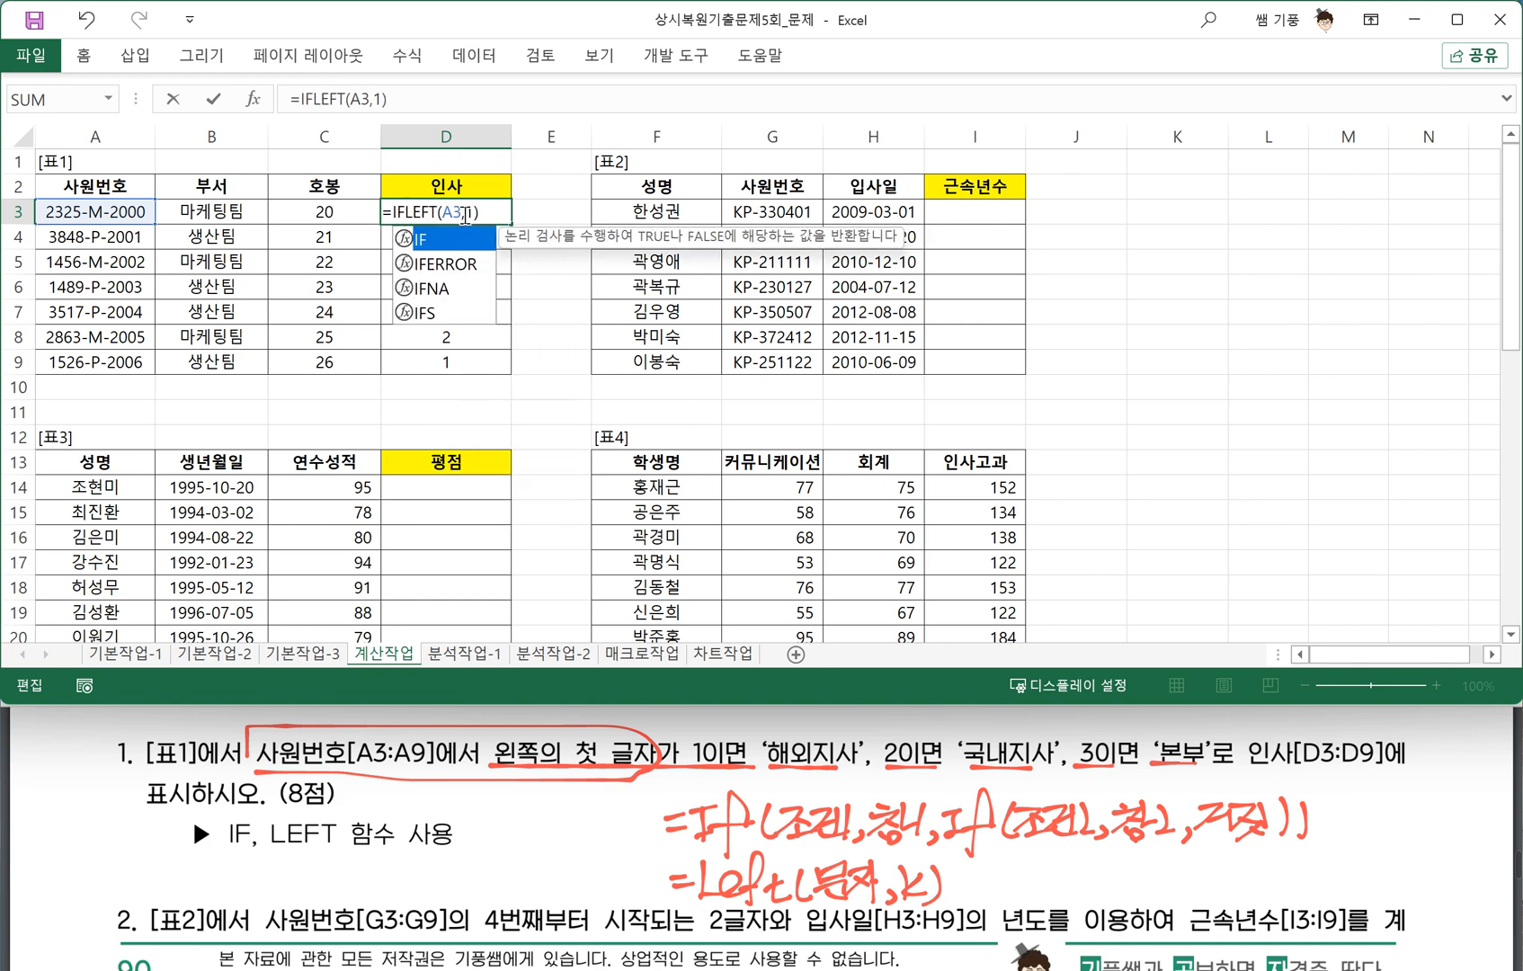
type("(")
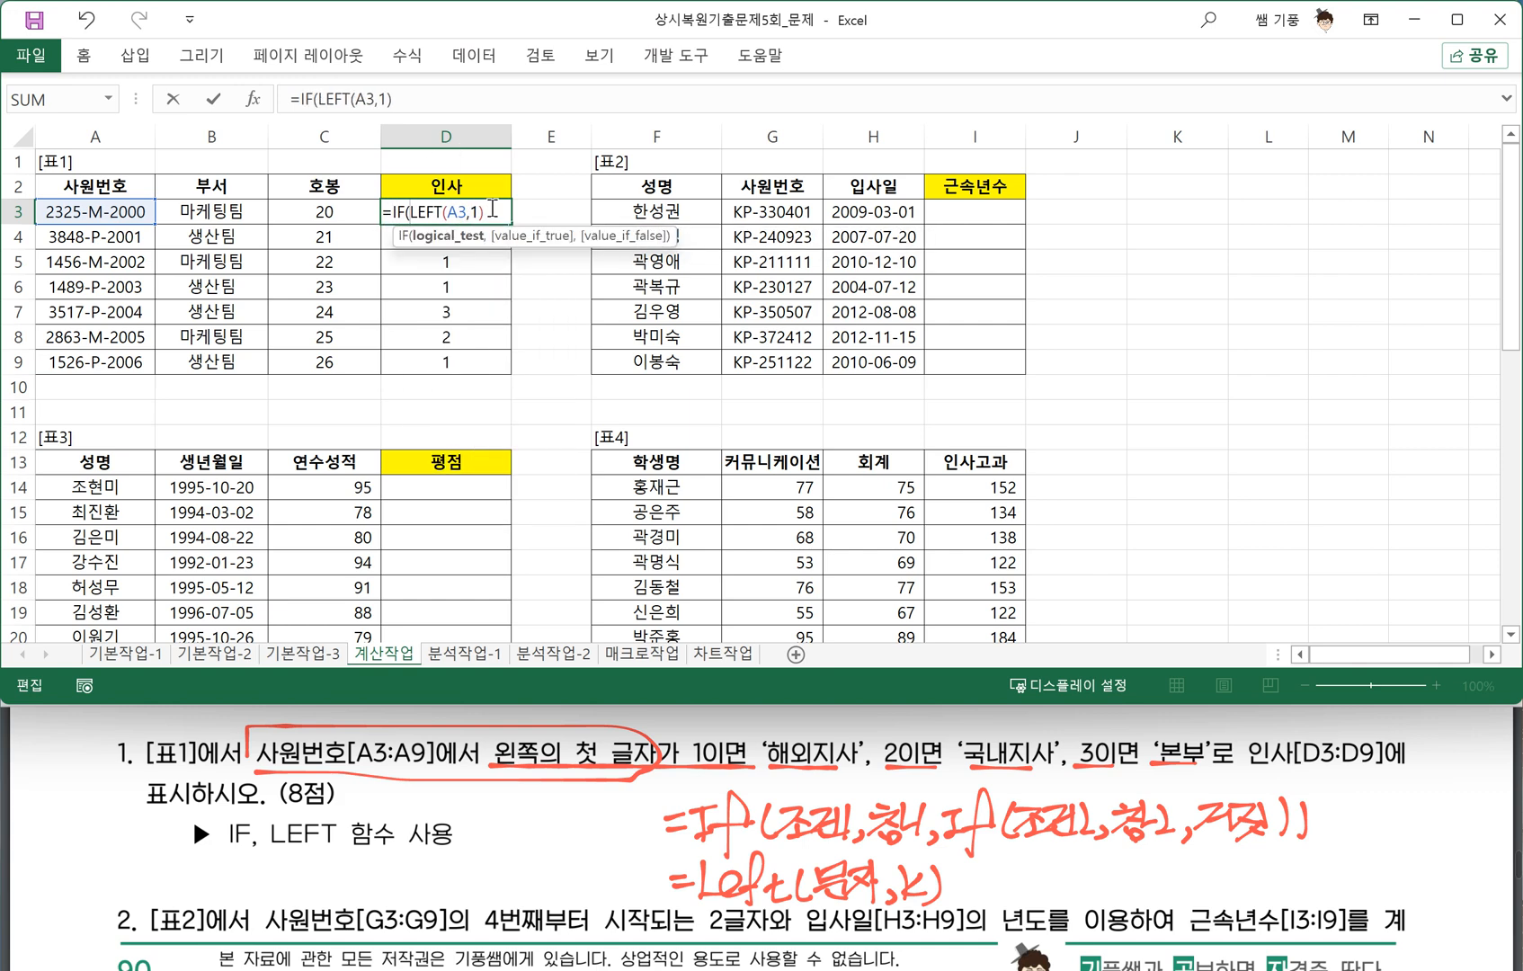
type("=\"1")
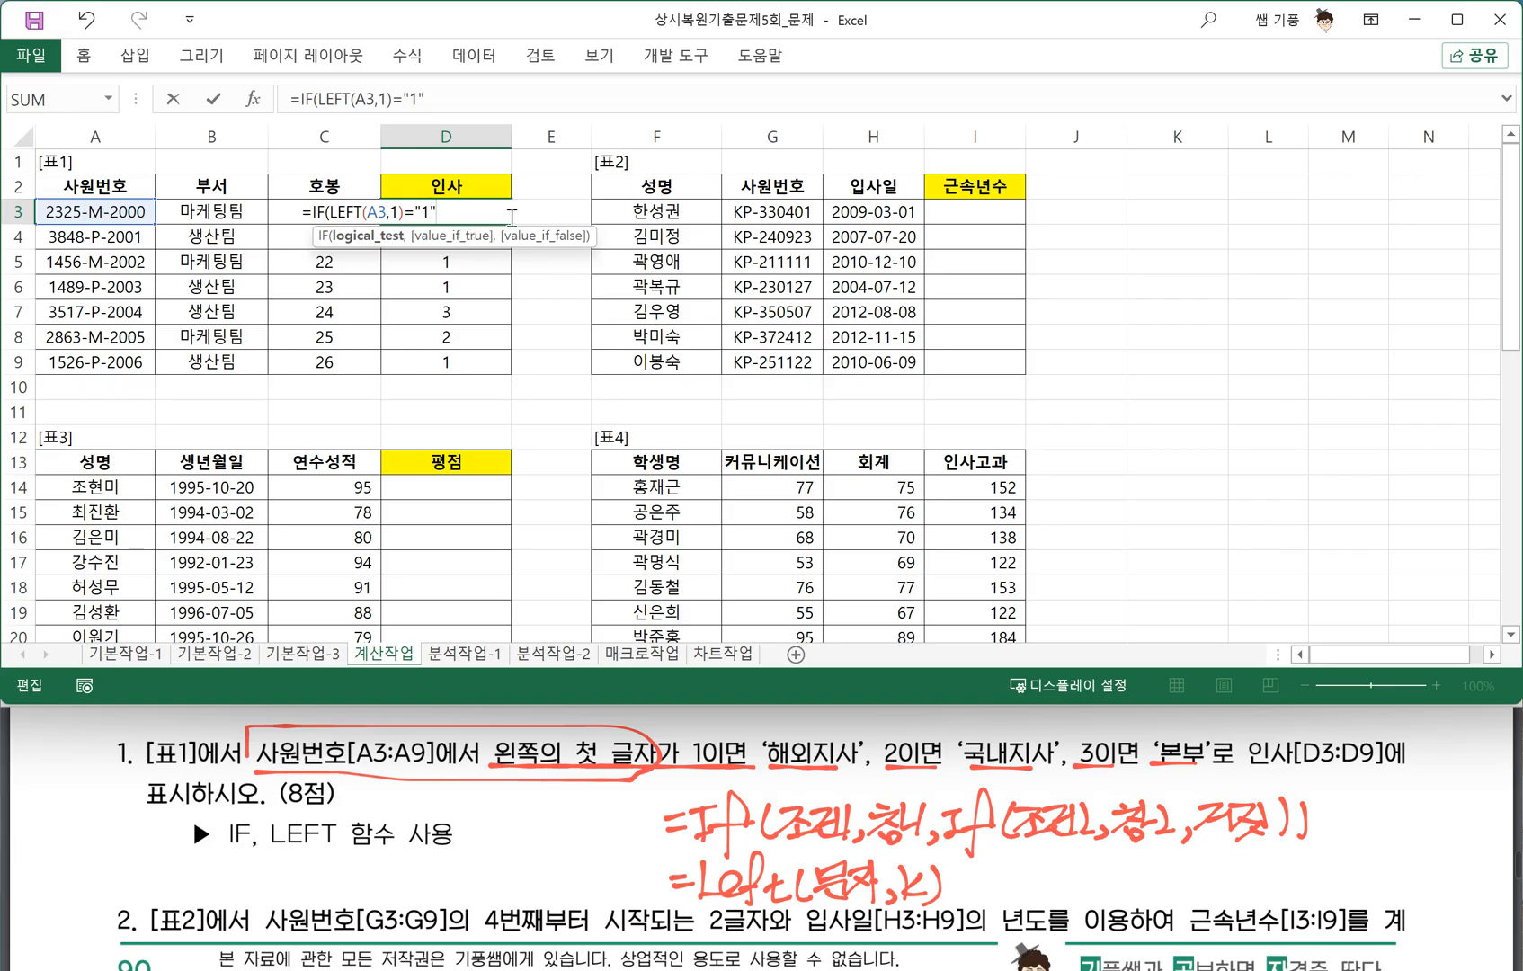
type(",")
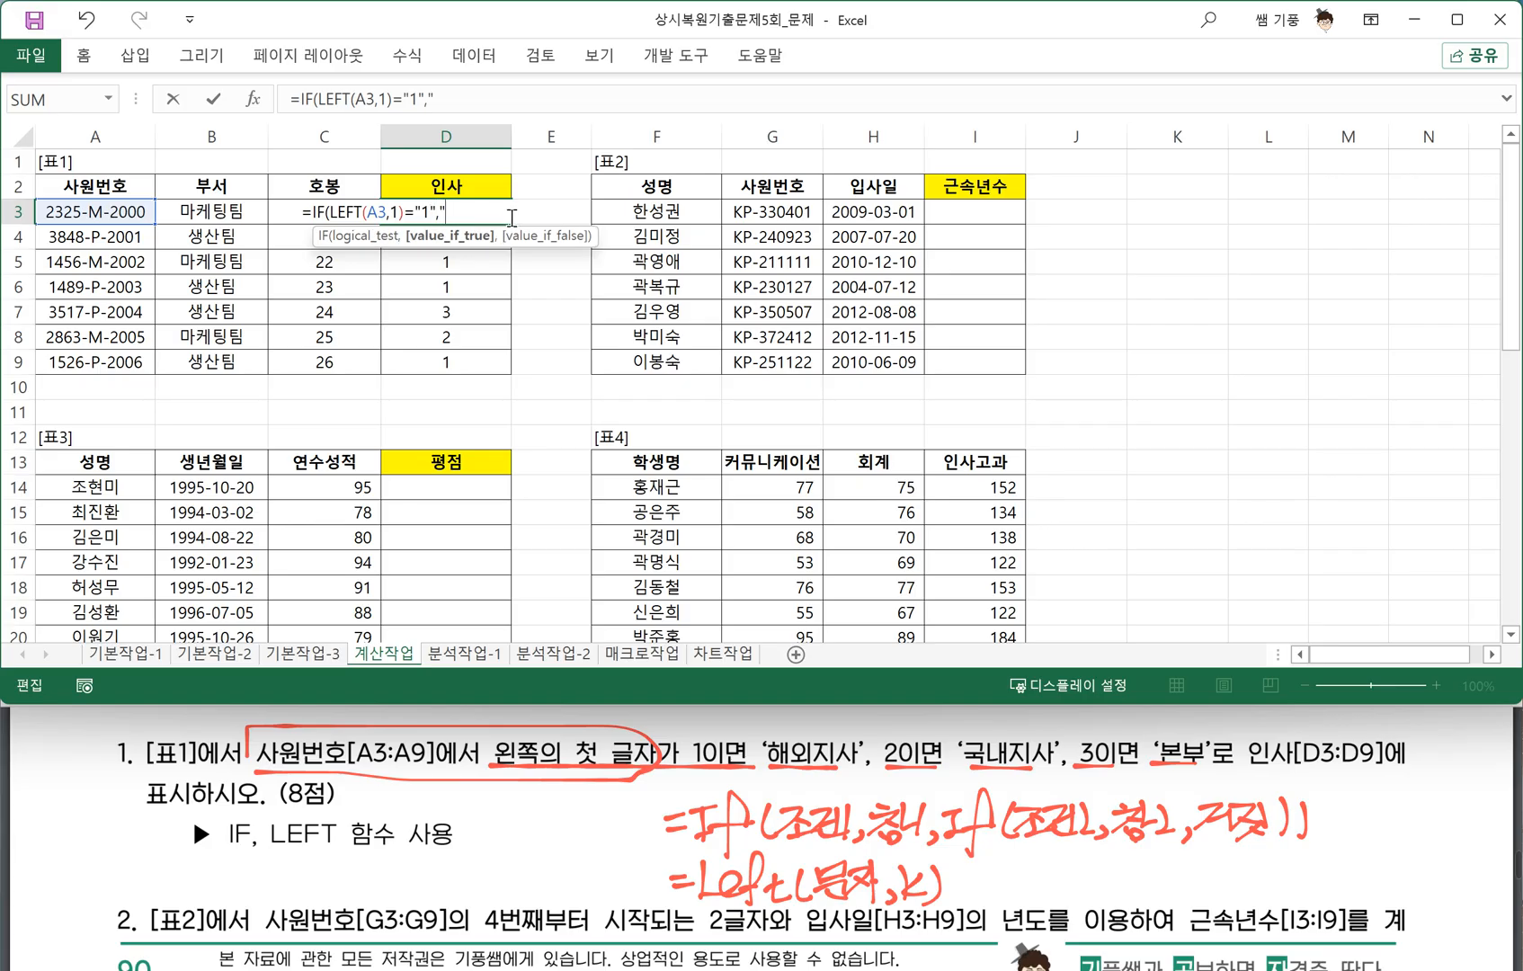
type("\"GO")
key("BackSpace")
key("BackSpace")
type("해외짓")
type("사\",")
Complete the D3 formula with the nested part IF(LEFT(A3,1)="2","국내지사","본부")) and commit it.
type("IF")
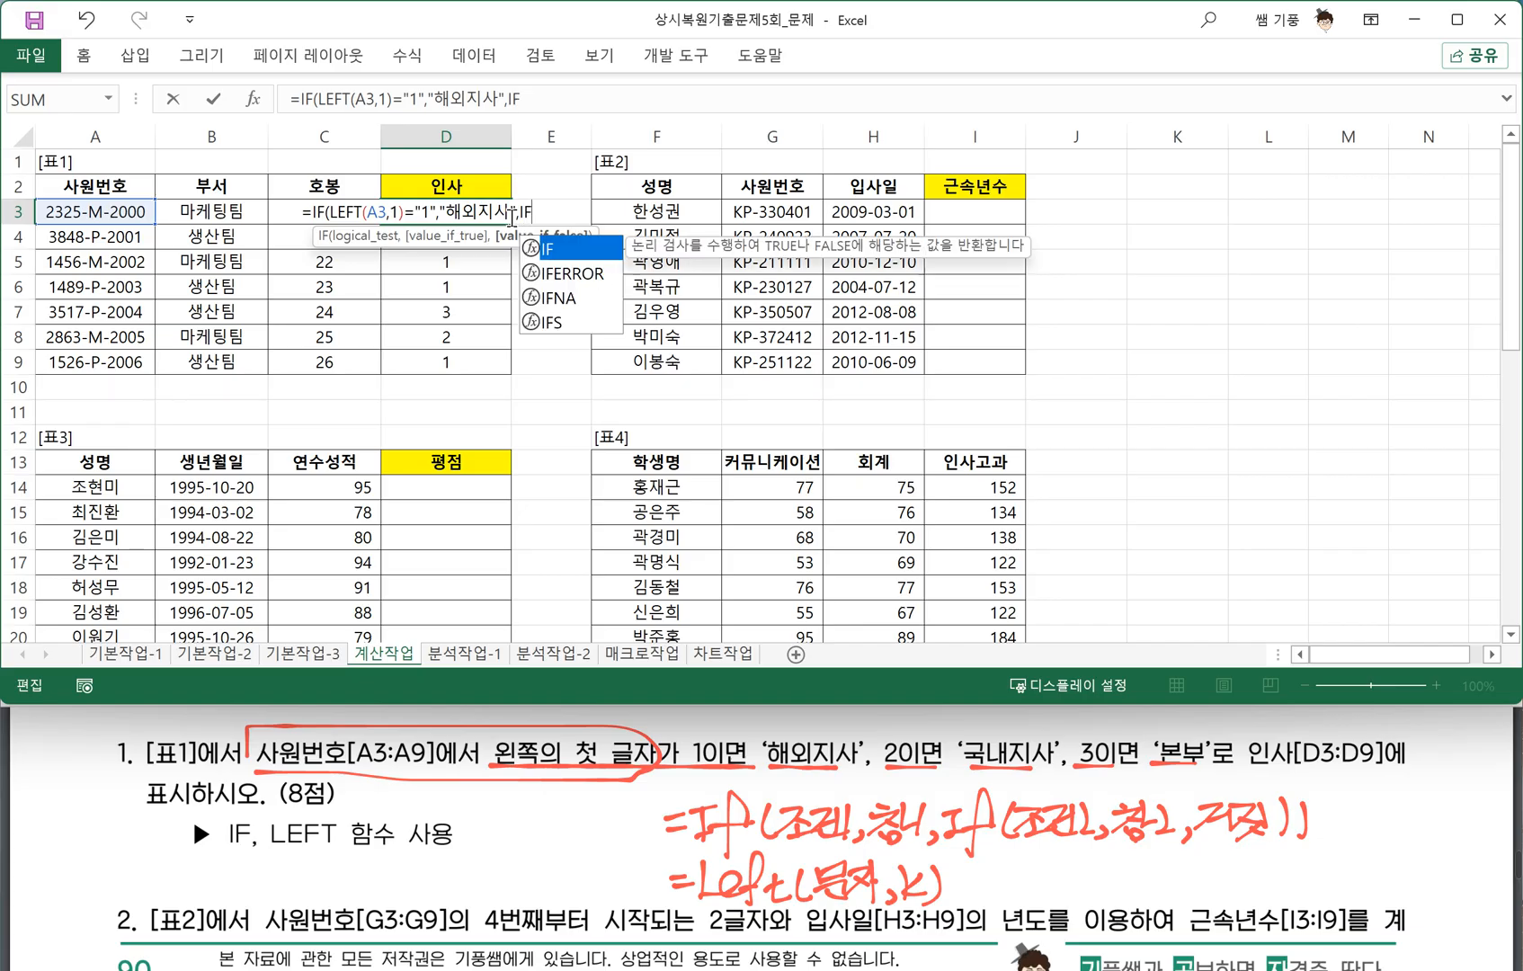
type("(LEFT(A3,1)")
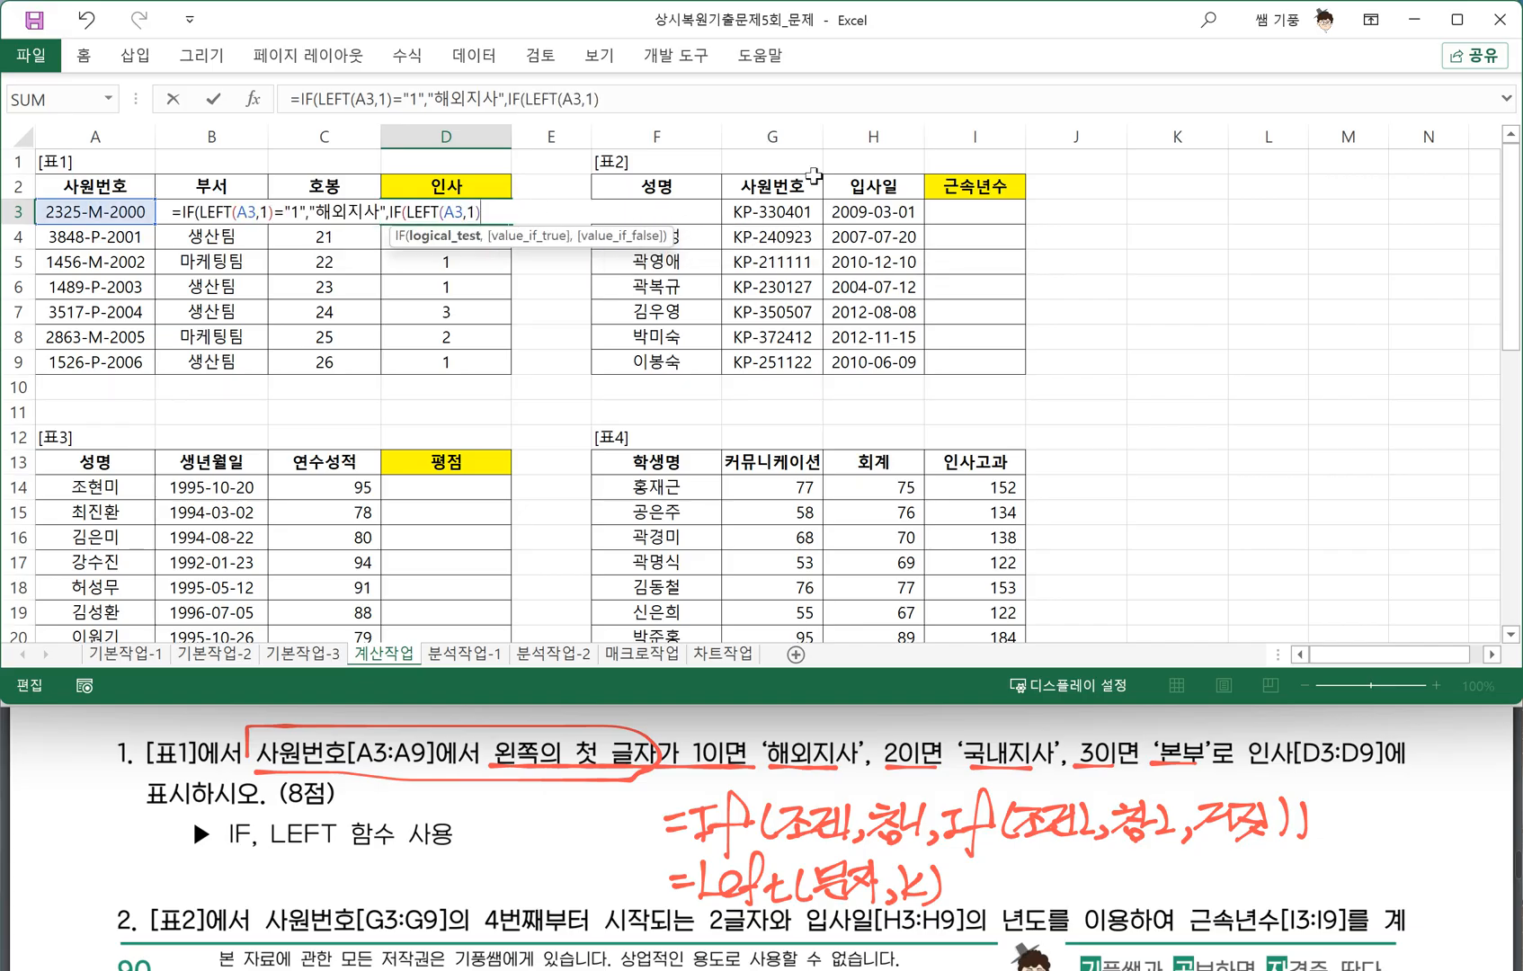
type("=\"2")
type(",")
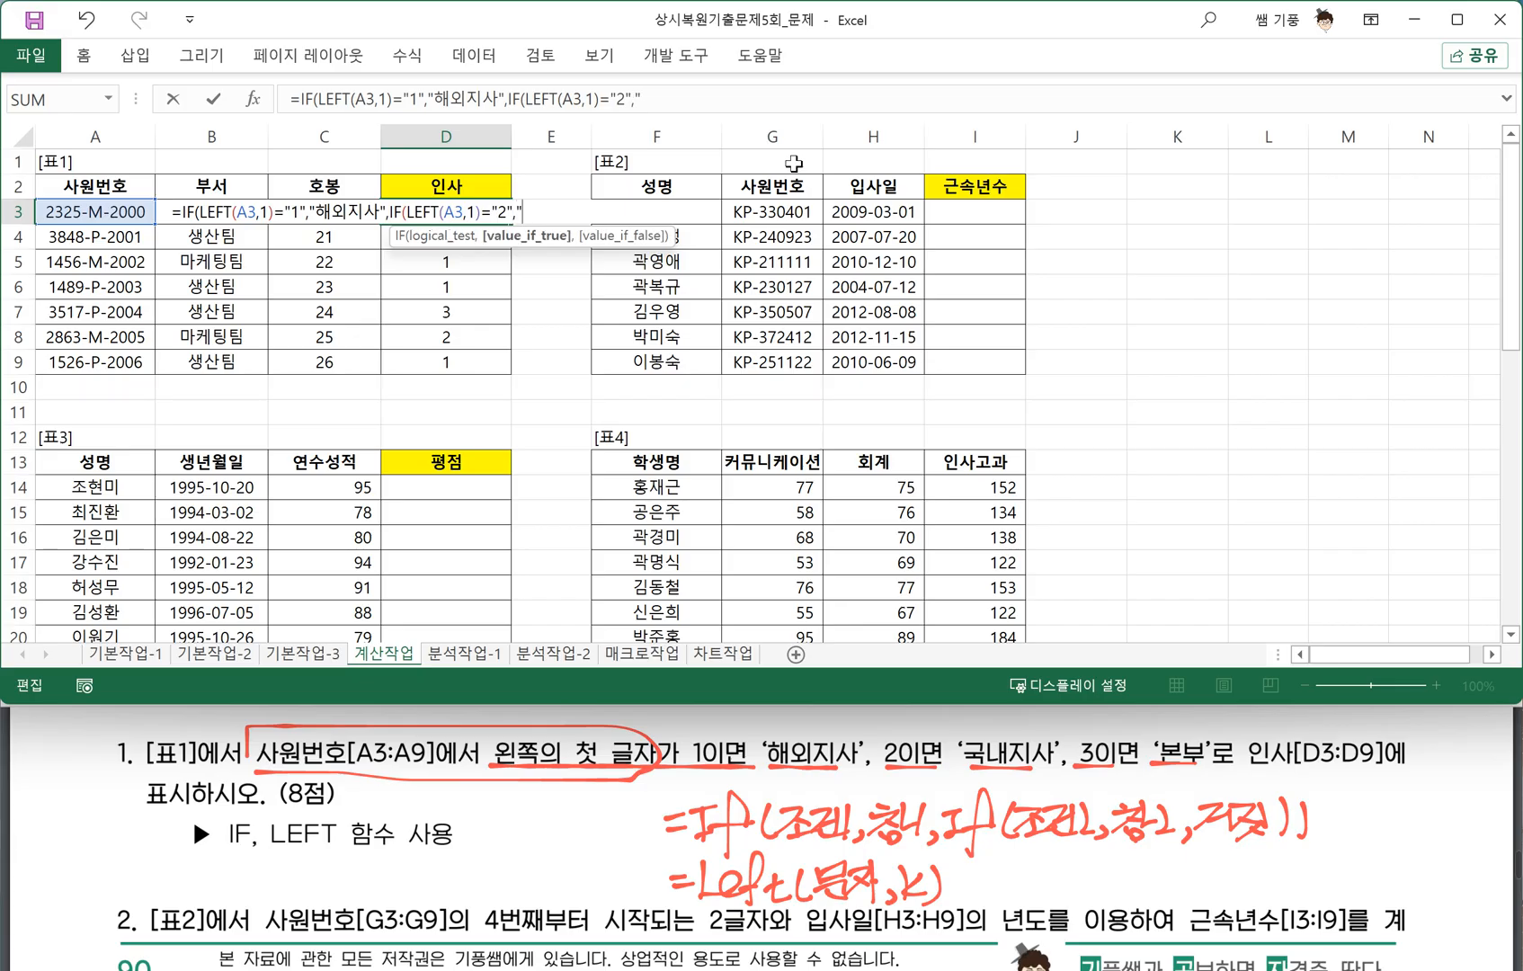
type("\"RNR")
key("BackSpace")
key("BackSpace")
key("BackSpace")
type("국내지사\",")
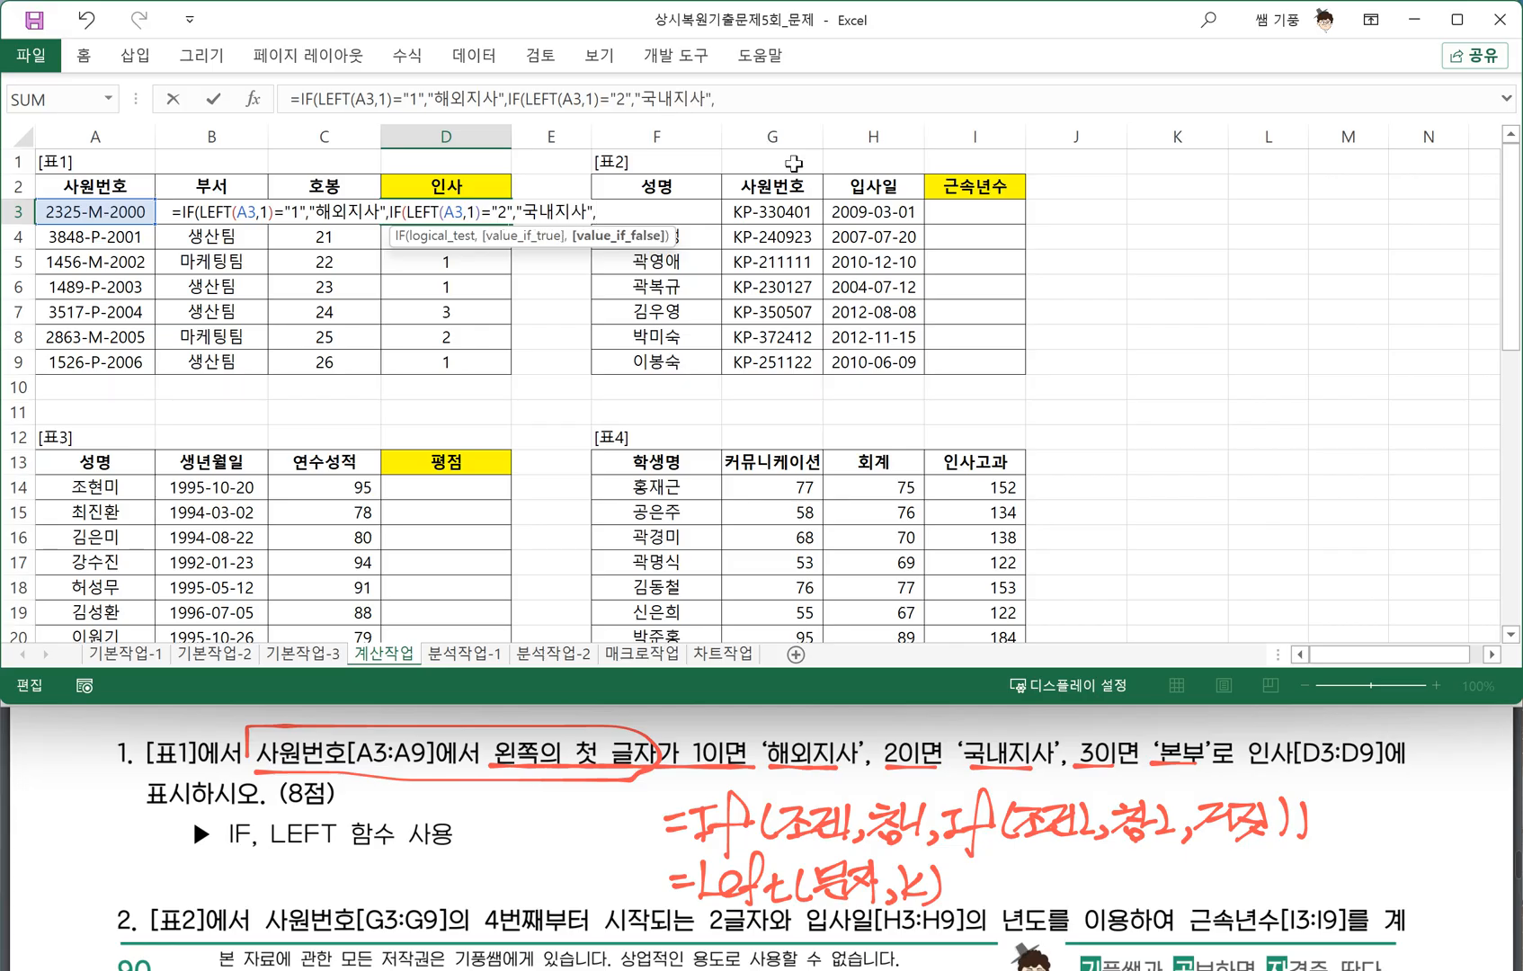
type("\"본부\"))")
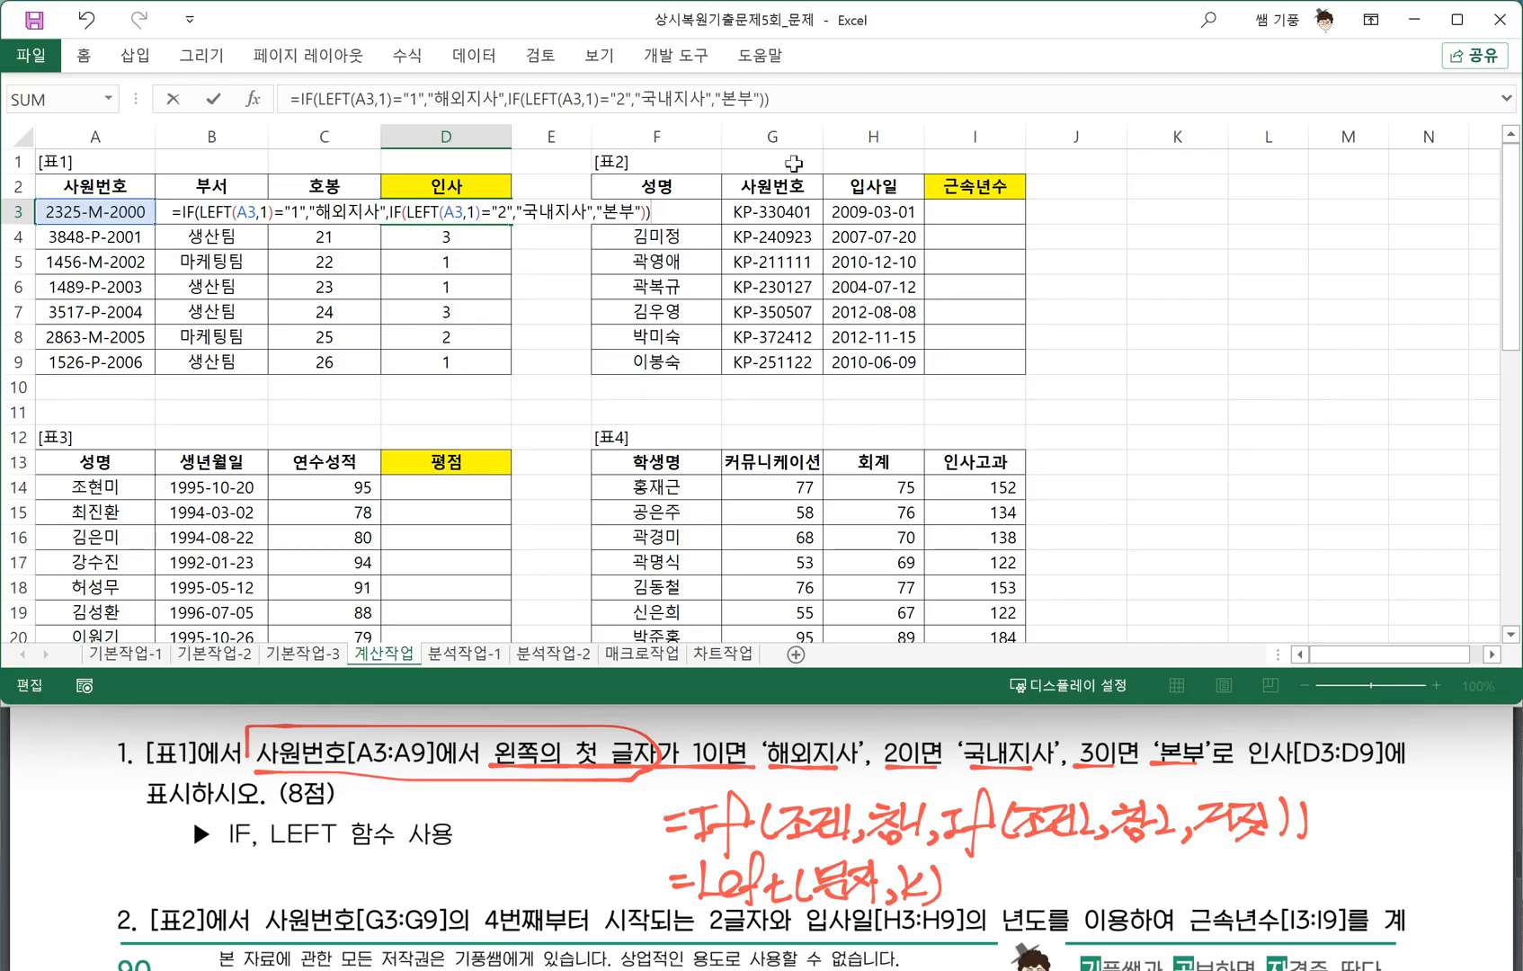
key("Return")
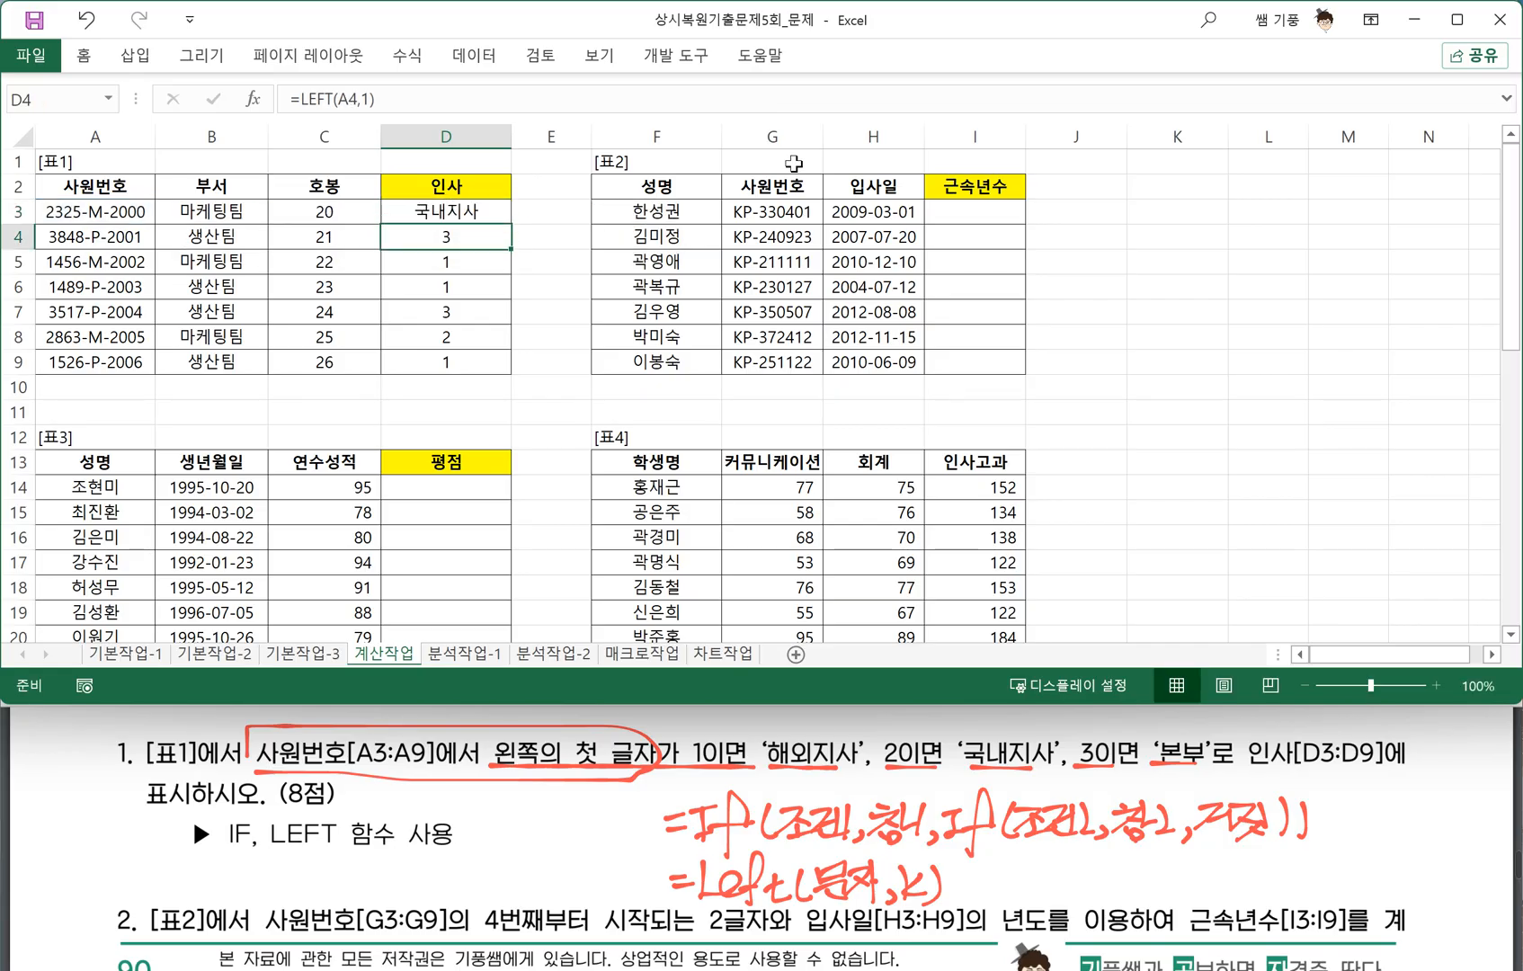
Fill D3's nested IF formula down through D9 in 표1.
left_click(498, 210)
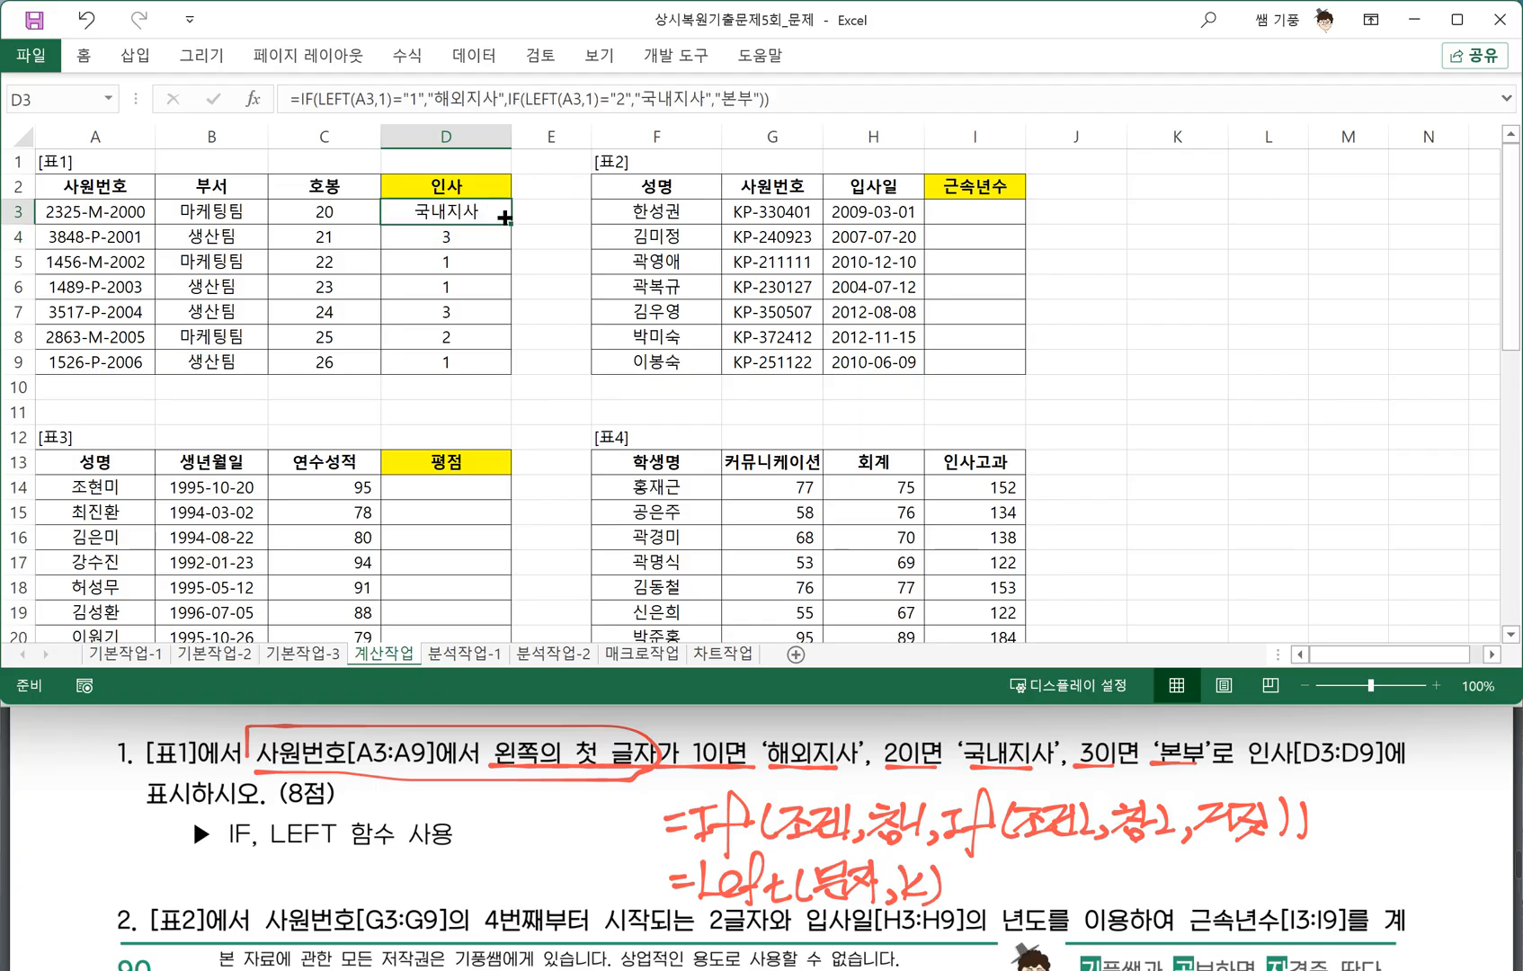
double_click(511, 223)
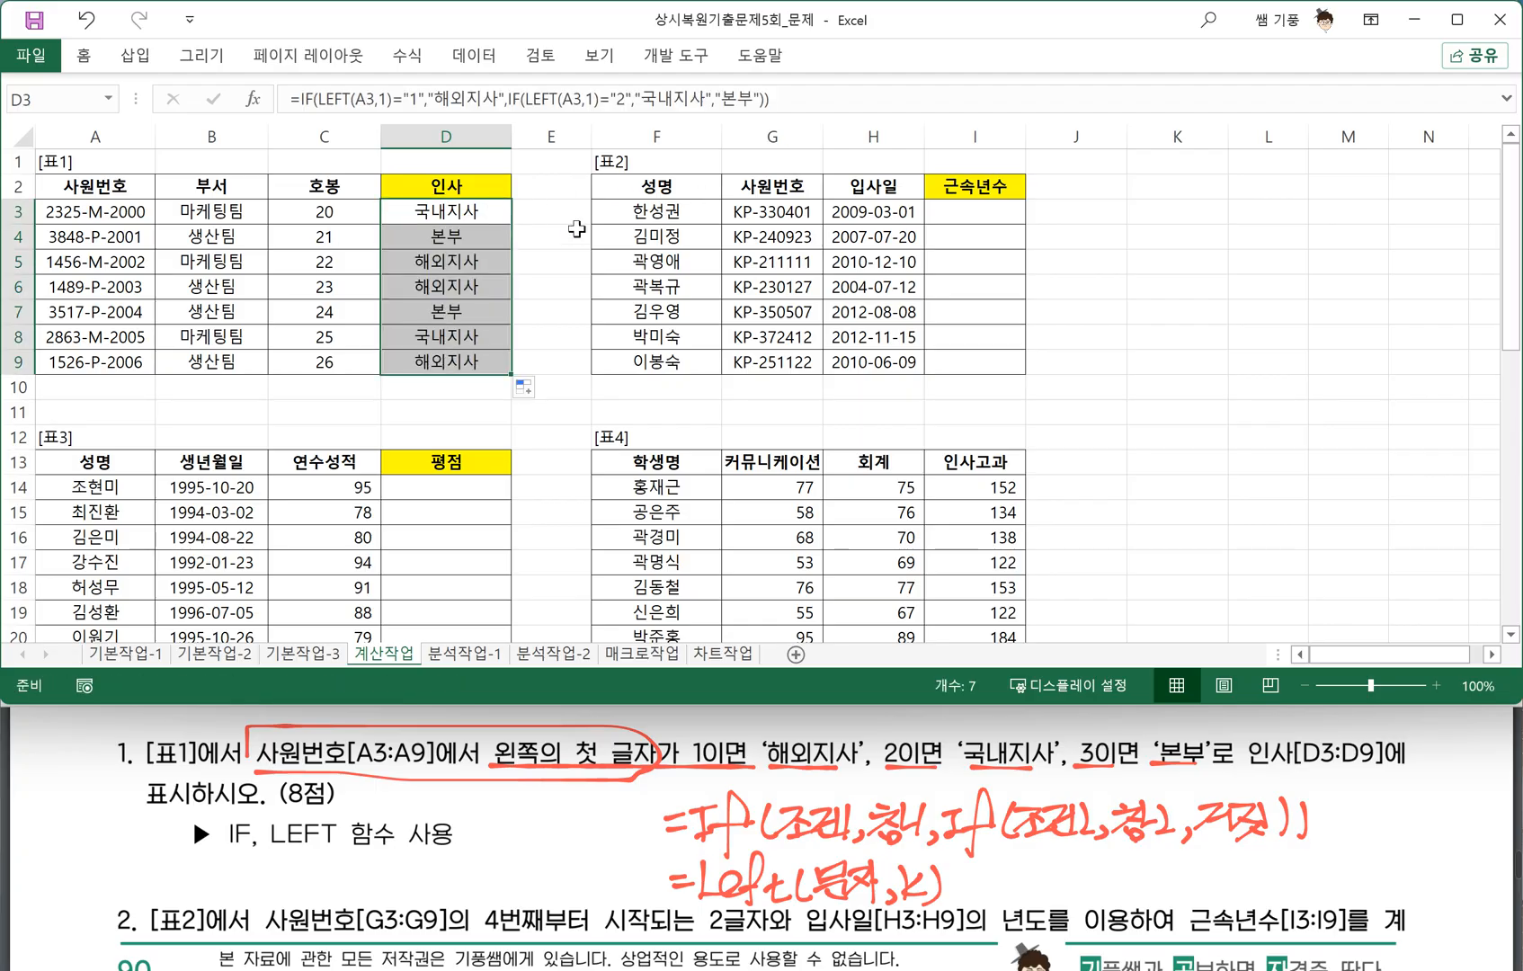
left_click(554, 285)
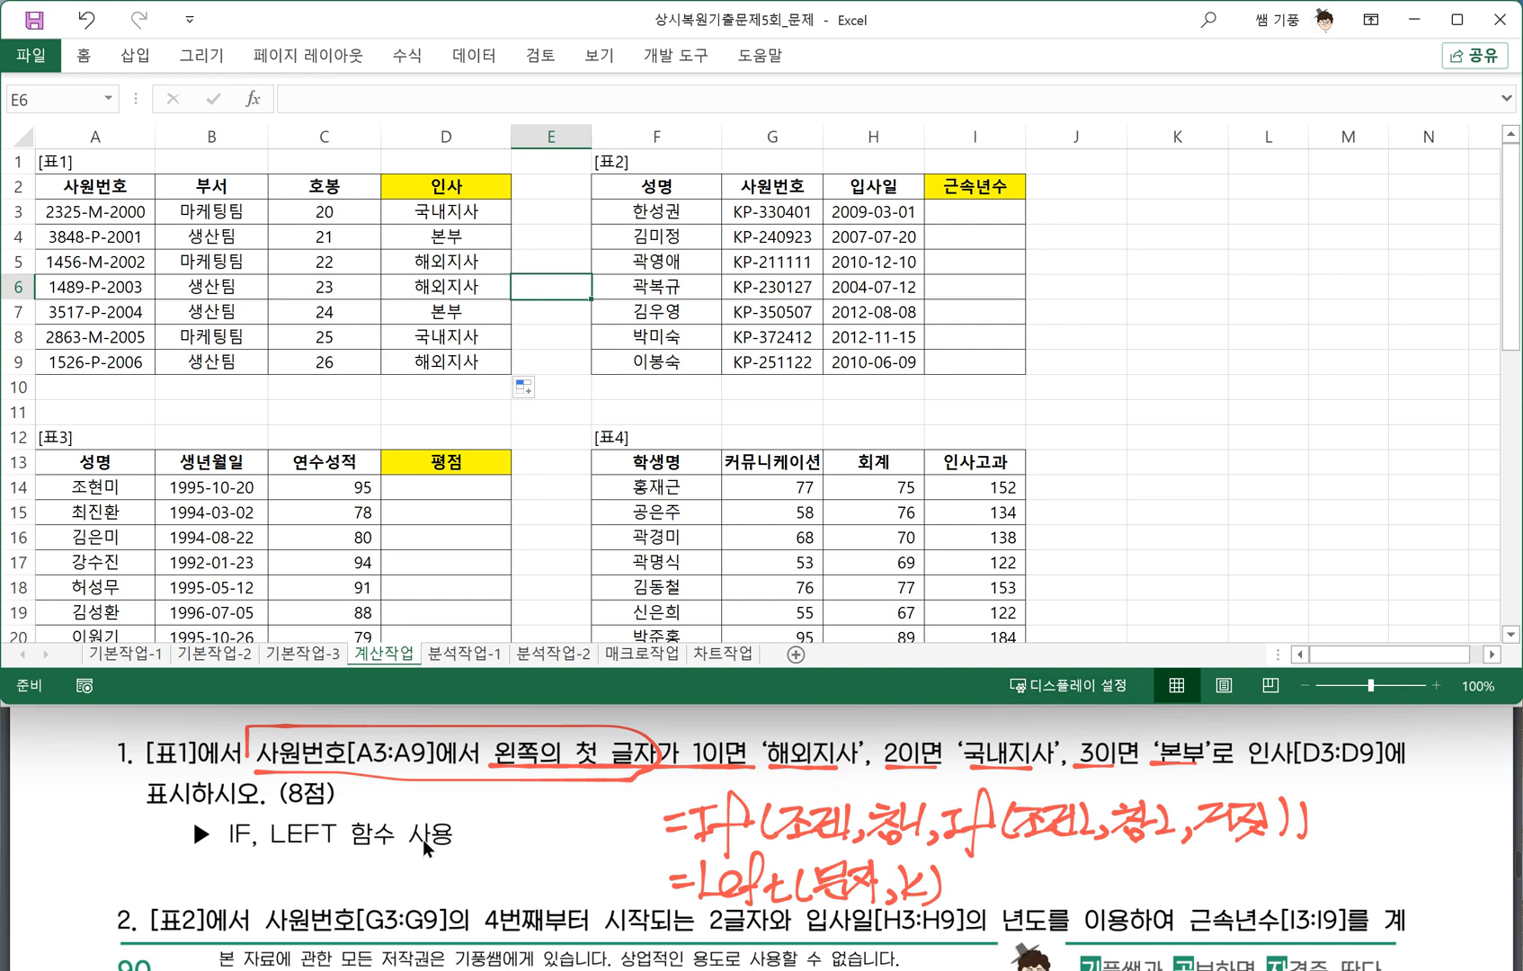
Underline 사원번호[G3:G9], the phrase 4번째부터 시작되는 2글자 and 입사일[H3:H9]의 년도 in question 2 of the PDF, including its 근속년수 note.
scroll(423, 839, "down", 2)
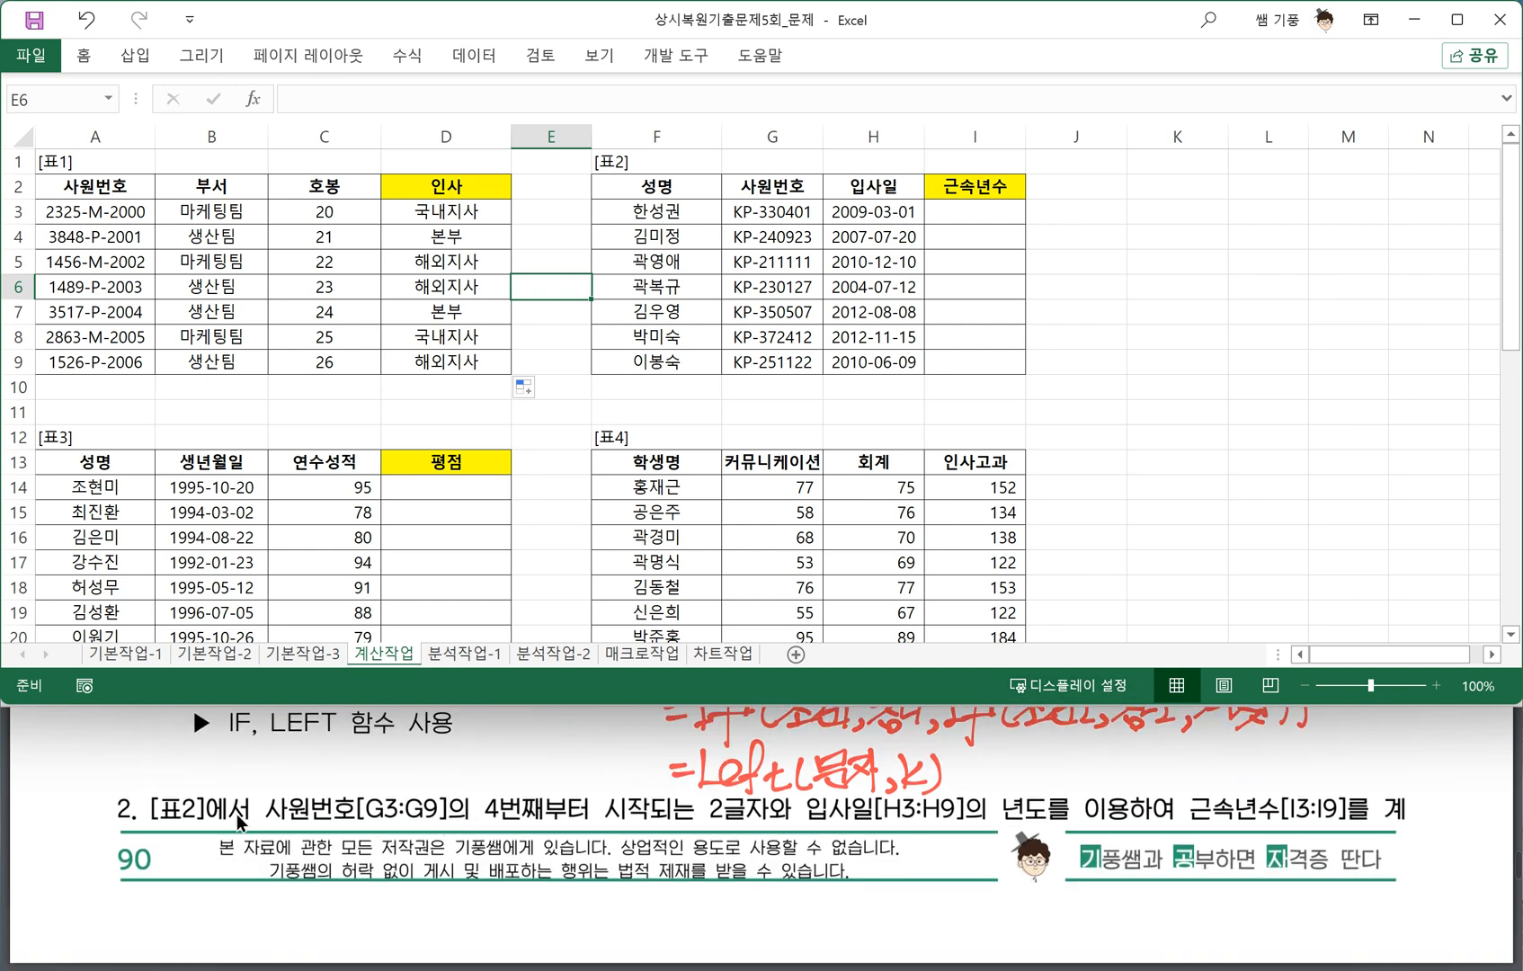
left_click(293, 819)
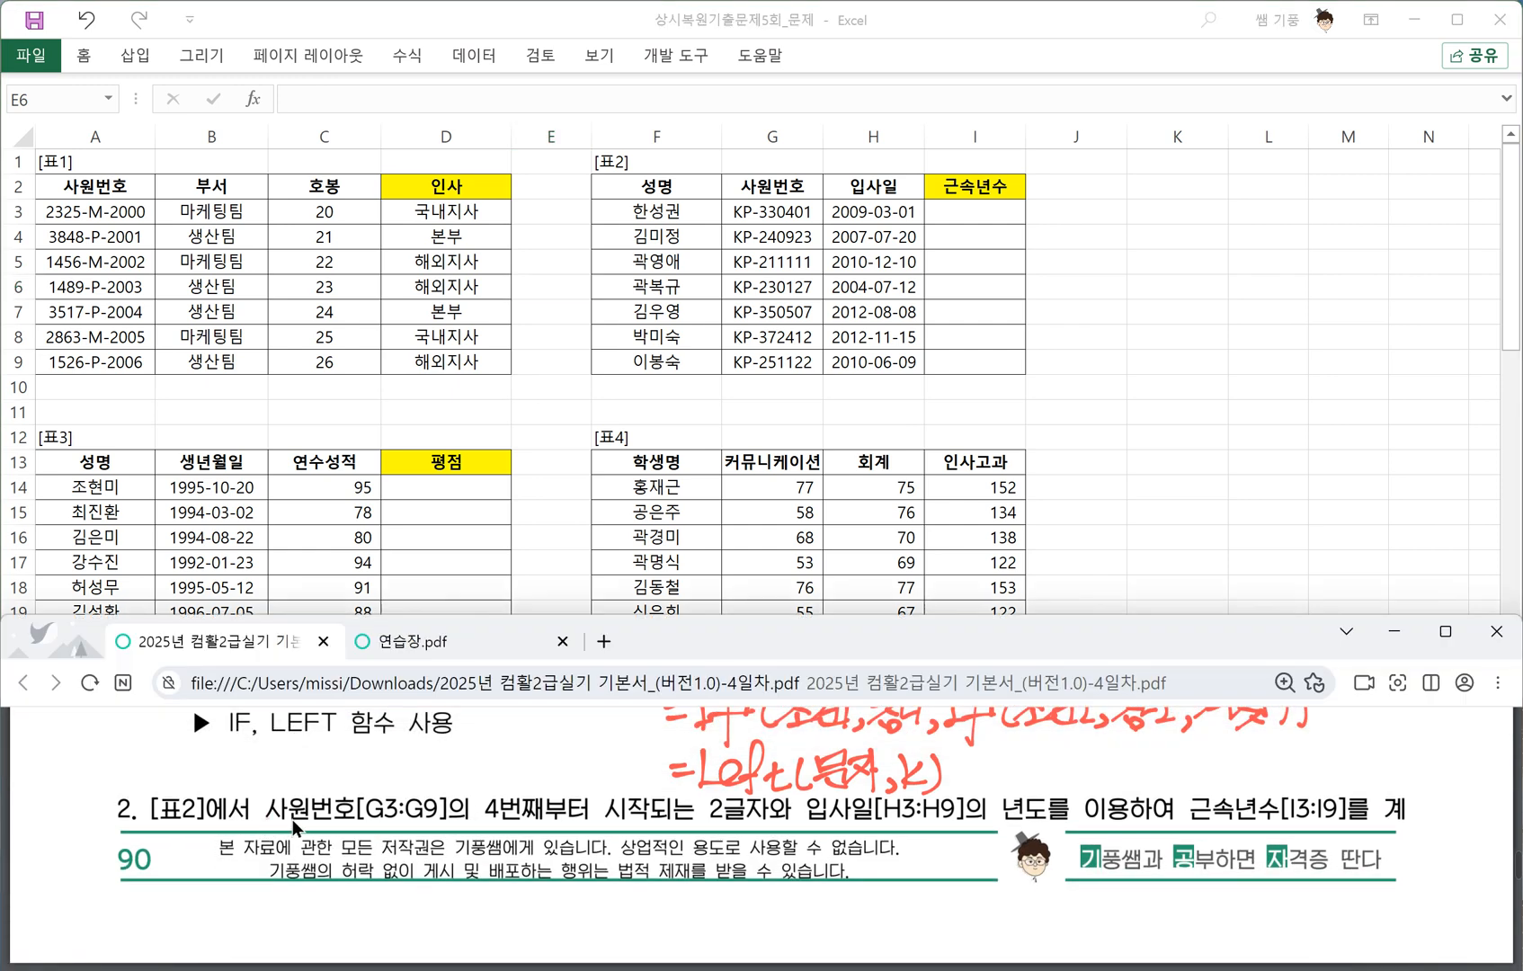
left_click_drag(263, 818, 552, 820)
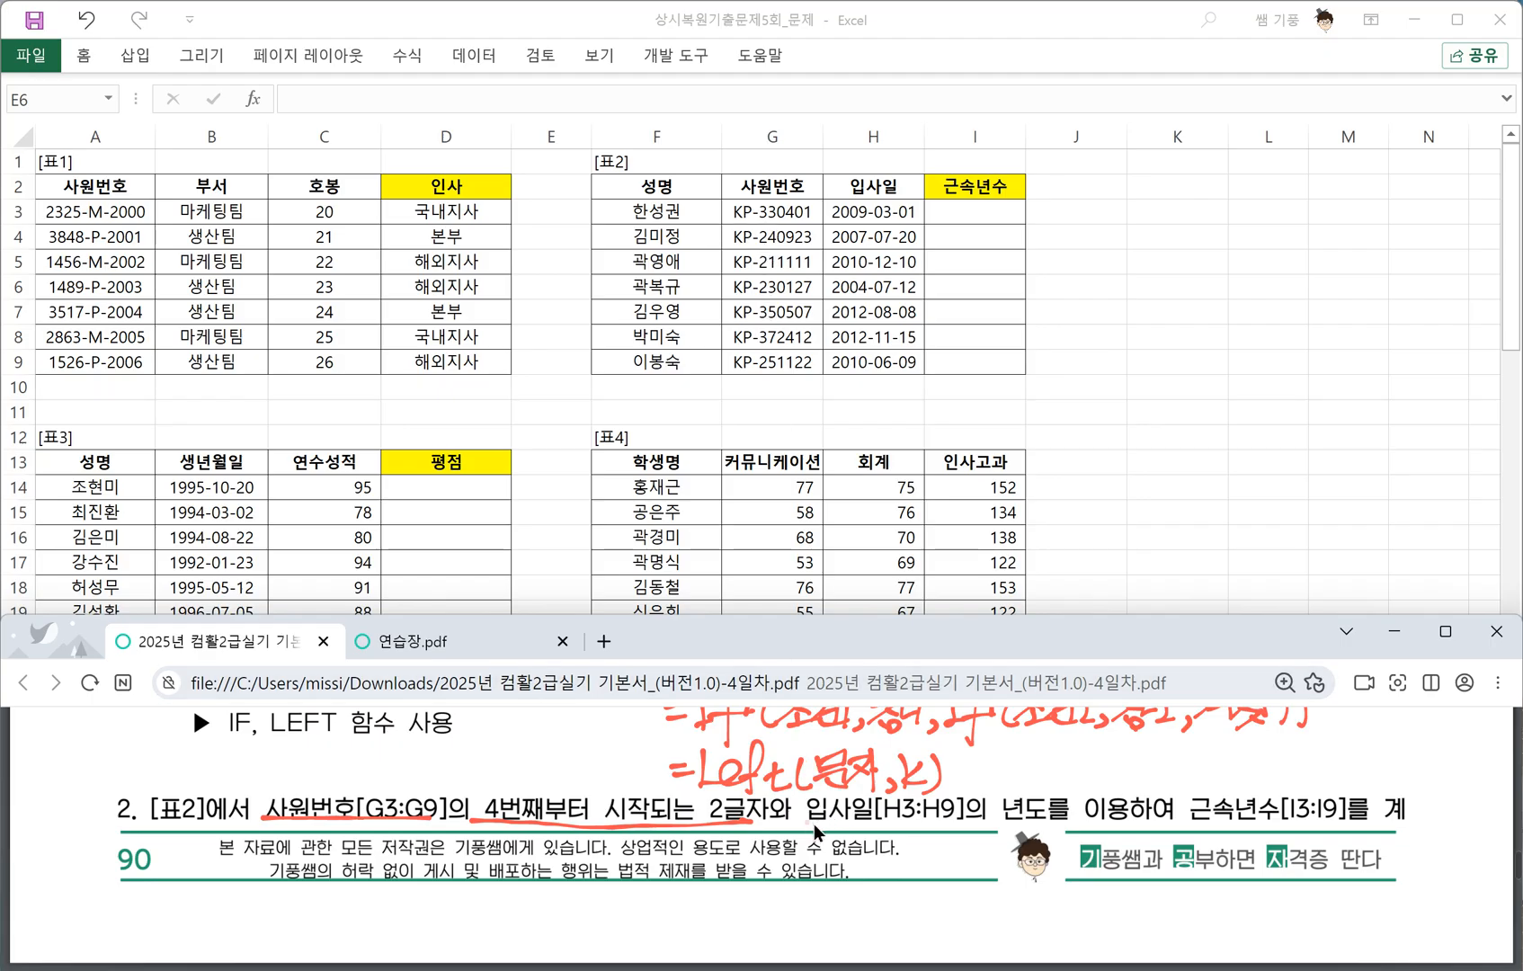
left_click_drag(807, 821, 1080, 816)
scroll(546, 812, "down", 3)
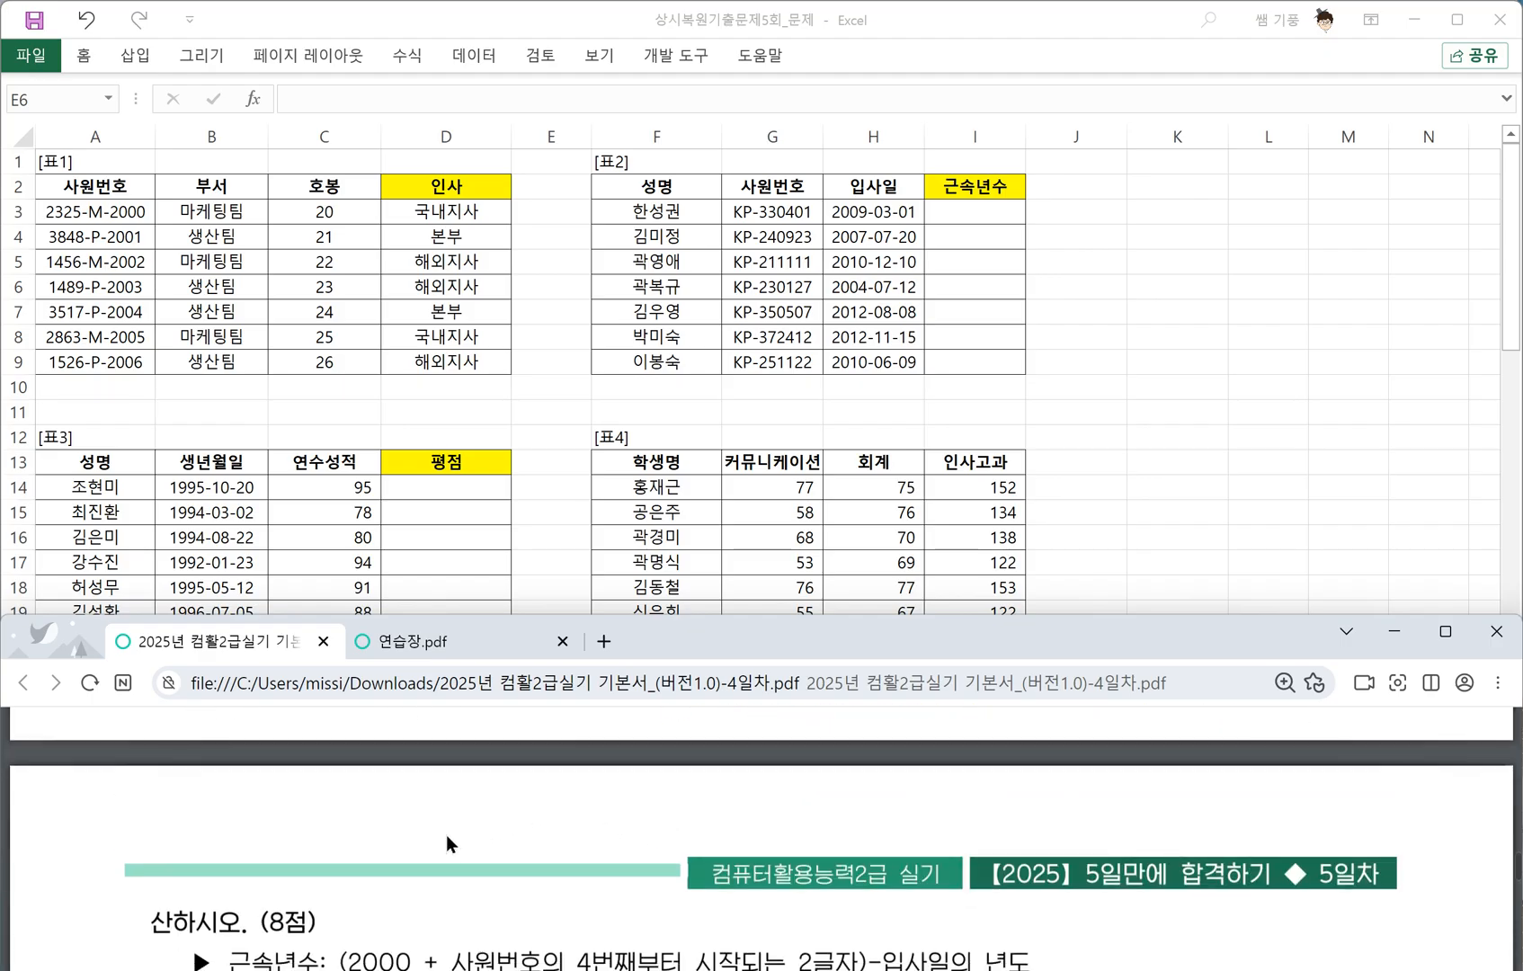
scroll(446, 843, "down", 3)
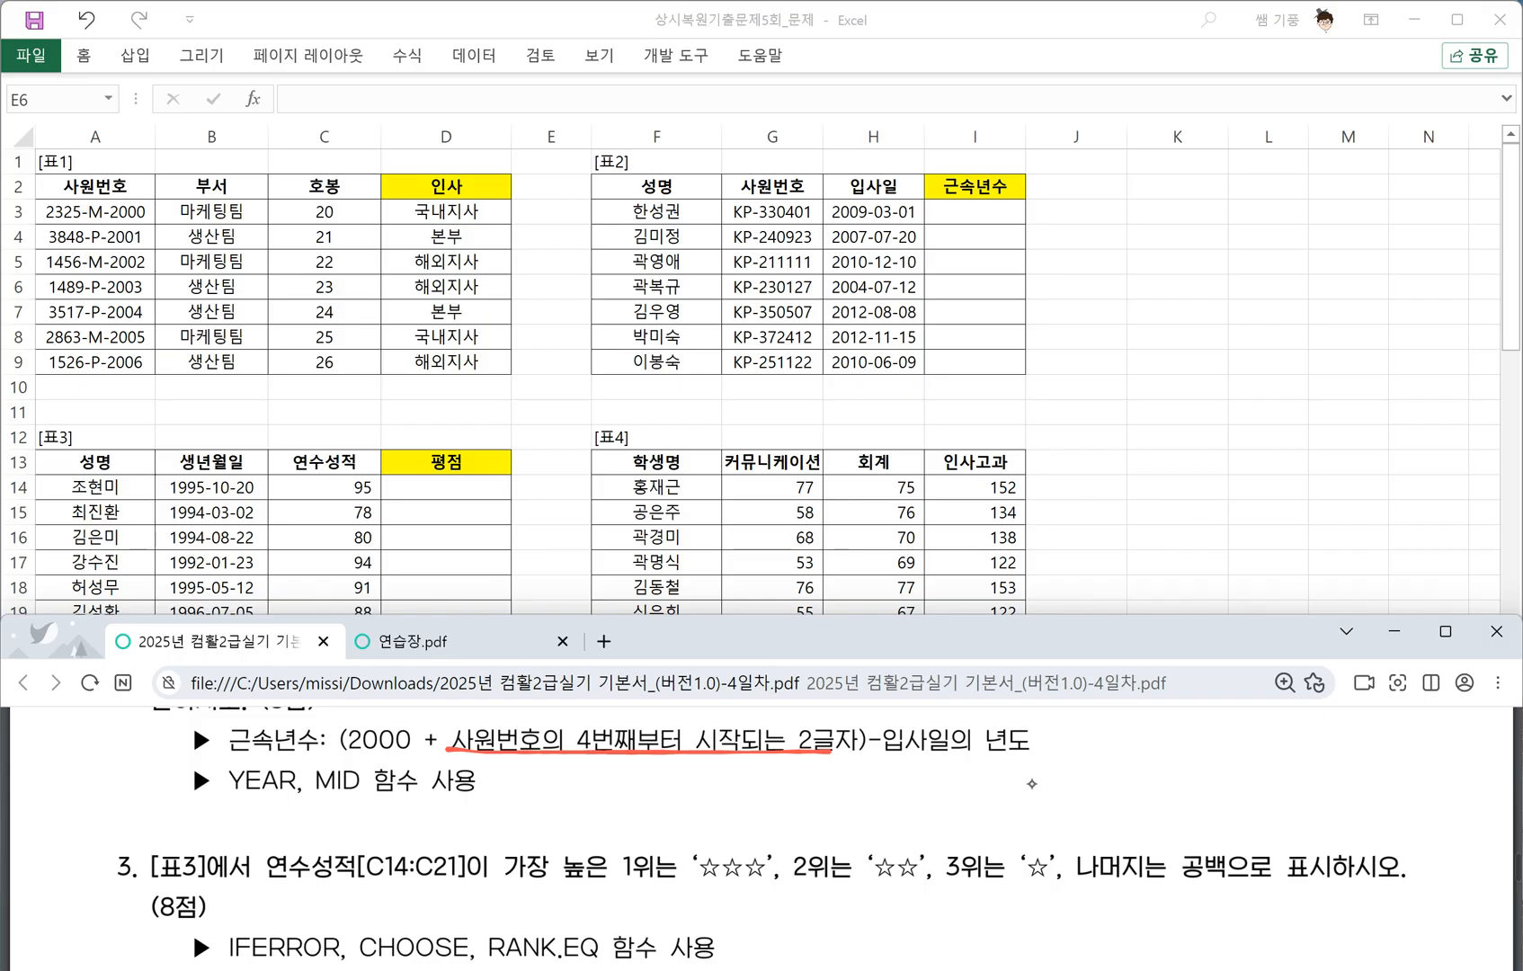
Handwrite the YEAR syntax =Year(날짜) → 년도만 표시 beside question 2's YEAR, MID hint in the PDF.
left_click_drag(821, 778, 840, 774)
left_click_drag(821, 791, 845, 785)
mouse_move(842, 779)
left_mouse_down()
mouse_move(863, 779)
mouse_move(832, 808)
left_mouse_up()
left_click_drag(867, 783, 887, 789)
left_click_drag(900, 771, 919, 790)
left_click_drag(917, 789, 978, 781)
mouse_move(979, 772)
left_mouse_down()
mouse_move(990, 771)
mouse_move(988, 800)
mouse_move(1129, 764)
mouse_move(1140, 784)
left_mouse_up()
left_click_drag(1138, 746, 1158, 772)
left_click_drag(1137, 766, 1169, 779)
left_click_drag(1165, 751, 1185, 778)
left_click_drag(1186, 748, 1196, 787)
left_click_drag(1202, 755, 1228, 749)
left_click_drag(1201, 769, 1223, 781)
left_click_drag(1205, 782, 1233, 784)
left_click_drag(1232, 753, 1221, 778)
left_click_drag(1230, 765, 1251, 790)
Handwrite the example =Year("2025-5-26") → 2025 under the YEAR syntax.
left_click_drag(811, 822, 832, 820)
mouse_move(817, 833)
left_mouse_down()
mouse_move(862, 828)
mouse_move(820, 856)
left_mouse_up()
left_click_drag(820, 856, 880, 841)
mouse_move(896, 818)
left_mouse_down()
mouse_move(883, 844)
mouse_move(904, 836)
left_mouse_up()
mouse_move(901, 816)
left_mouse_down()
mouse_move(914, 850)
mouse_move(926, 833)
left_mouse_up()
mouse_move(946, 808)
left_mouse_down()
mouse_move(932, 851)
mouse_move(953, 822)
left_mouse_up()
mouse_move(960, 803)
left_mouse_down()
mouse_move(975, 839)
mouse_move(994, 836)
left_mouse_up()
left_click_drag(1009, 813, 1016, 834)
mouse_move(1032, 805)
left_mouse_down()
mouse_move(1026, 844)
mouse_move(1070, 829)
left_mouse_up()
left_click_drag(1092, 807, 1075, 846)
left_click_drag(1087, 822, 1097, 820)
left_click_drag(1103, 829, 1138, 837)
left_click_drag(1158, 806, 1169, 824)
mouse_move(1177, 806)
left_mouse_down()
mouse_move(1179, 851)
mouse_move(1229, 829)
mouse_move(1219, 846)
mouse_move(1311, 836)
left_mouse_up()
mouse_move(1324, 806)
left_mouse_down()
mouse_move(1315, 838)
mouse_move(1362, 813)
left_mouse_up()
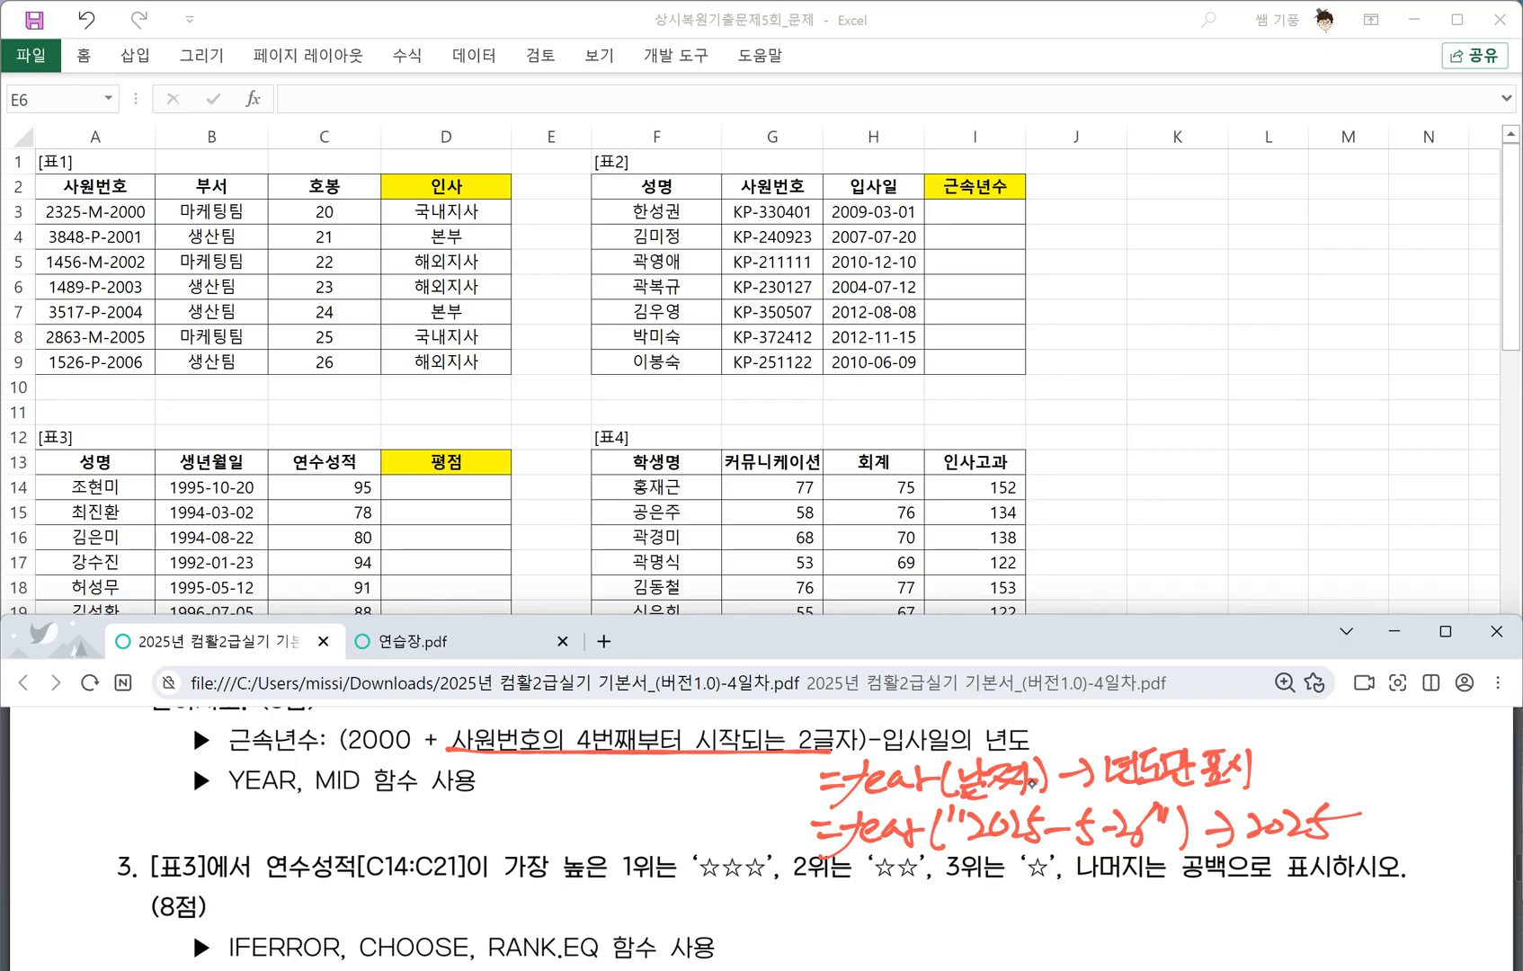
Handwrite the MID syntax =Mid(문자,시작위치,K) in the blank area of 연습장.pdf below the RANK.EQ notes.
left_click(460, 655)
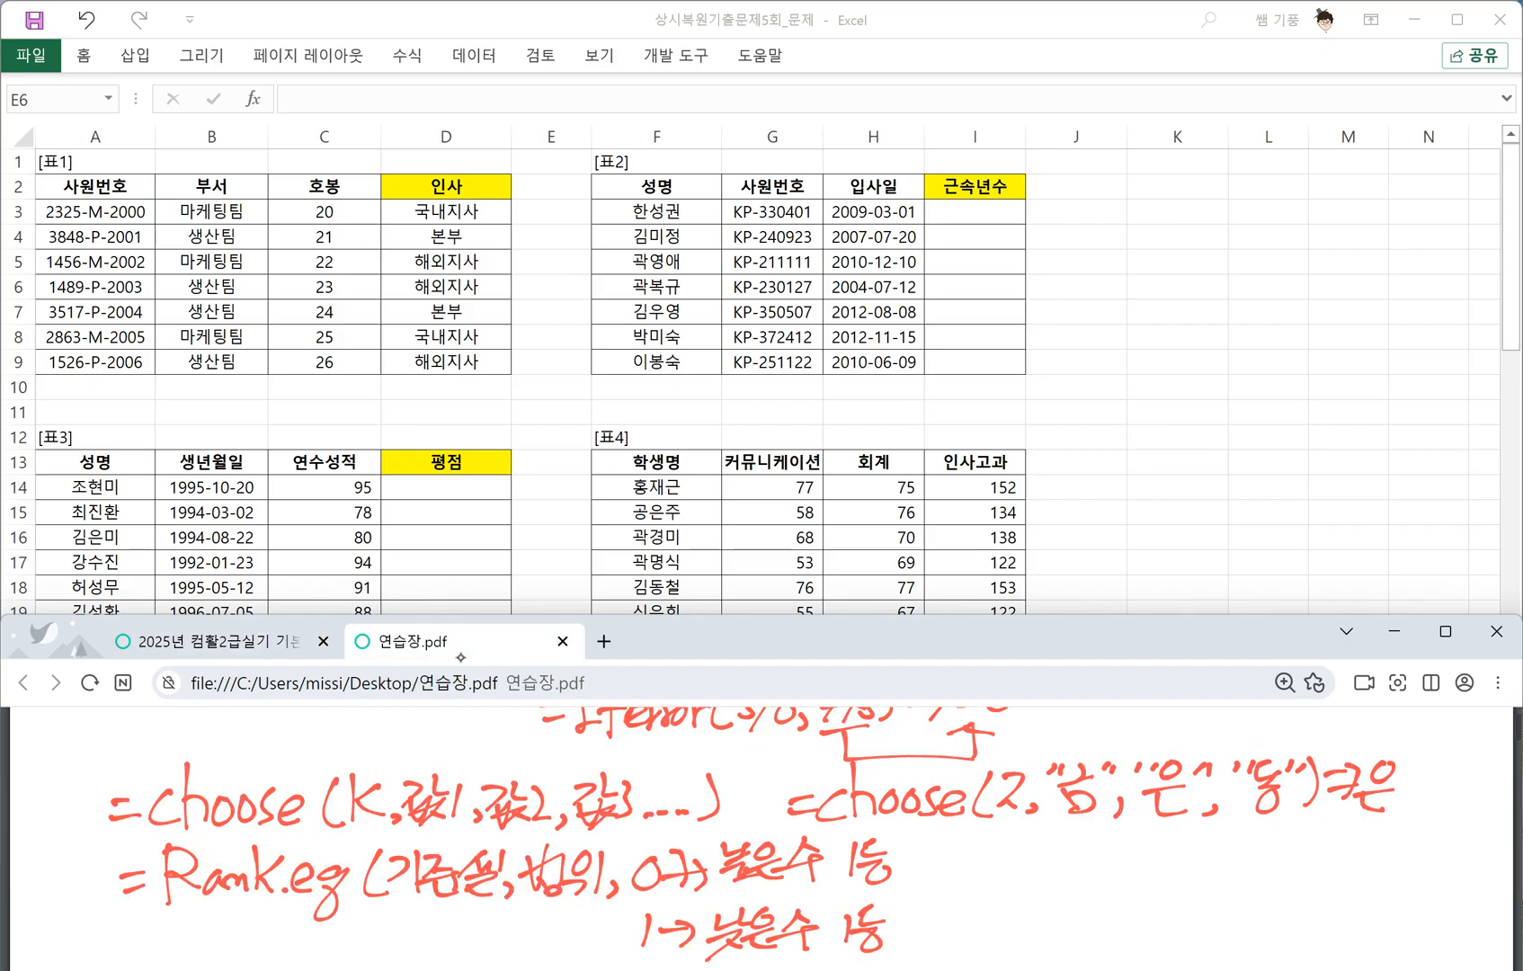
scroll(747, 810, "down", 3)
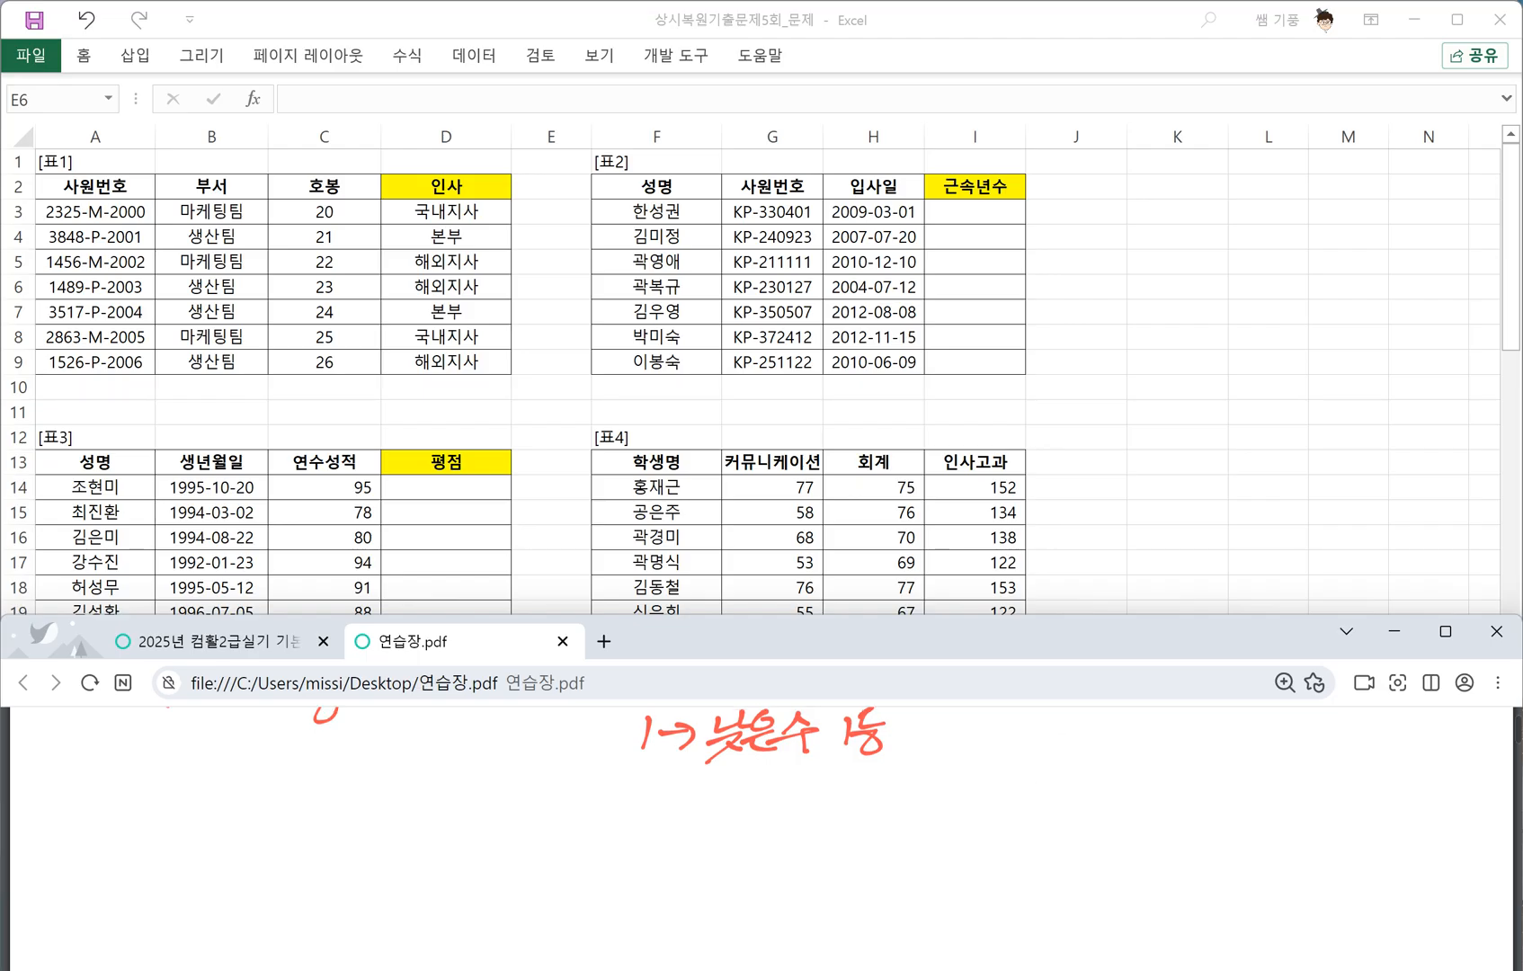
left_click_drag(109, 820, 127, 823)
mouse_move(113, 845)
left_mouse_down()
mouse_move(195, 827)
mouse_move(195, 848)
left_mouse_up()
left_click_drag(212, 827, 213, 842)
left_click_drag(206, 813, 243, 841)
mouse_move(239, 825)
left_mouse_down()
mouse_move(267, 852)
mouse_move(308, 826)
mouse_move(305, 844)
mouse_move(363, 832)
left_mouse_up()
left_click_drag(377, 818, 394, 834)
mouse_move(400, 802)
left_mouse_down()
mouse_move(423, 799)
mouse_move(398, 827)
left_mouse_up()
mouse_move(429, 798)
left_mouse_down()
mouse_move(428, 843)
mouse_move(443, 819)
left_mouse_up()
left_click_drag(432, 820, 460, 830)
left_click_drag(477, 791, 485, 803)
left_click_drag(475, 806, 491, 831)
left_click_drag(506, 823, 504, 838)
mouse_move(524, 794)
left_mouse_down()
mouse_move(524, 831)
mouse_move(526, 814)
left_mouse_up()
left_click_drag(529, 817, 543, 825)
mouse_move(552, 793)
left_mouse_down()
mouse_move(552, 837)
mouse_move(628, 810)
left_mouse_up()
Handwrite the example =Mid("못생긴기풍쌤",4,2) → 기풍 beside the MID syntax, underlining 기풍 in the quoted text.
mouse_move(612, 827)
left_mouse_down()
mouse_move(666, 806)
mouse_move(705, 830)
left_mouse_up()
left_click_drag(729, 773, 719, 831)
left_click_drag(753, 789, 749, 834)
left_click_drag(771, 785, 787, 810)
mouse_move(785, 790)
left_mouse_down()
mouse_move(806, 788)
mouse_move(802, 809)
left_mouse_up()
left_click_drag(788, 810, 806, 815)
mouse_move(793, 819)
left_mouse_down()
mouse_move(762, 841)
mouse_move(801, 828)
left_mouse_up()
mouse_move(823, 788)
left_mouse_down()
mouse_move(808, 810)
mouse_move(823, 811)
left_mouse_up()
mouse_move(828, 790)
left_mouse_down()
mouse_move(829, 813)
mouse_move(839, 801)
left_mouse_up()
left_click_drag(839, 791, 841, 820)
left_click_drag(829, 812, 868, 823)
mouse_move(849, 811)
left_mouse_down()
mouse_move(870, 827)
mouse_move(890, 800)
mouse_move(878, 820)
left_mouse_up()
mouse_move(894, 795)
left_mouse_down()
mouse_move(894, 828)
mouse_move(916, 786)
left_mouse_up()
left_click_drag(903, 791, 904, 806)
left_click_drag(901, 808, 918, 812)
mouse_move(902, 820)
left_mouse_down()
mouse_move(922, 833)
mouse_move(918, 809)
mouse_move(944, 808)
left_mouse_up()
left_click_drag(937, 802, 951, 809)
mouse_move(959, 787)
left_mouse_down()
mouse_move(961, 816)
mouse_move(938, 832)
left_mouse_up()
mouse_move(938, 812)
left_mouse_down()
mouse_move(960, 831)
mouse_move(968, 795)
left_mouse_up()
mouse_move(974, 780)
left_mouse_down()
mouse_move(976, 832)
mouse_move(1011, 807)
left_mouse_up()
mouse_move(1025, 782)
left_mouse_down()
mouse_move(1018, 807)
mouse_move(1063, 814)
left_mouse_up()
left_click_drag(1071, 780, 1072, 822)
mouse_move(1087, 799)
left_mouse_down()
mouse_move(1114, 795)
mouse_move(1108, 822)
left_mouse_up()
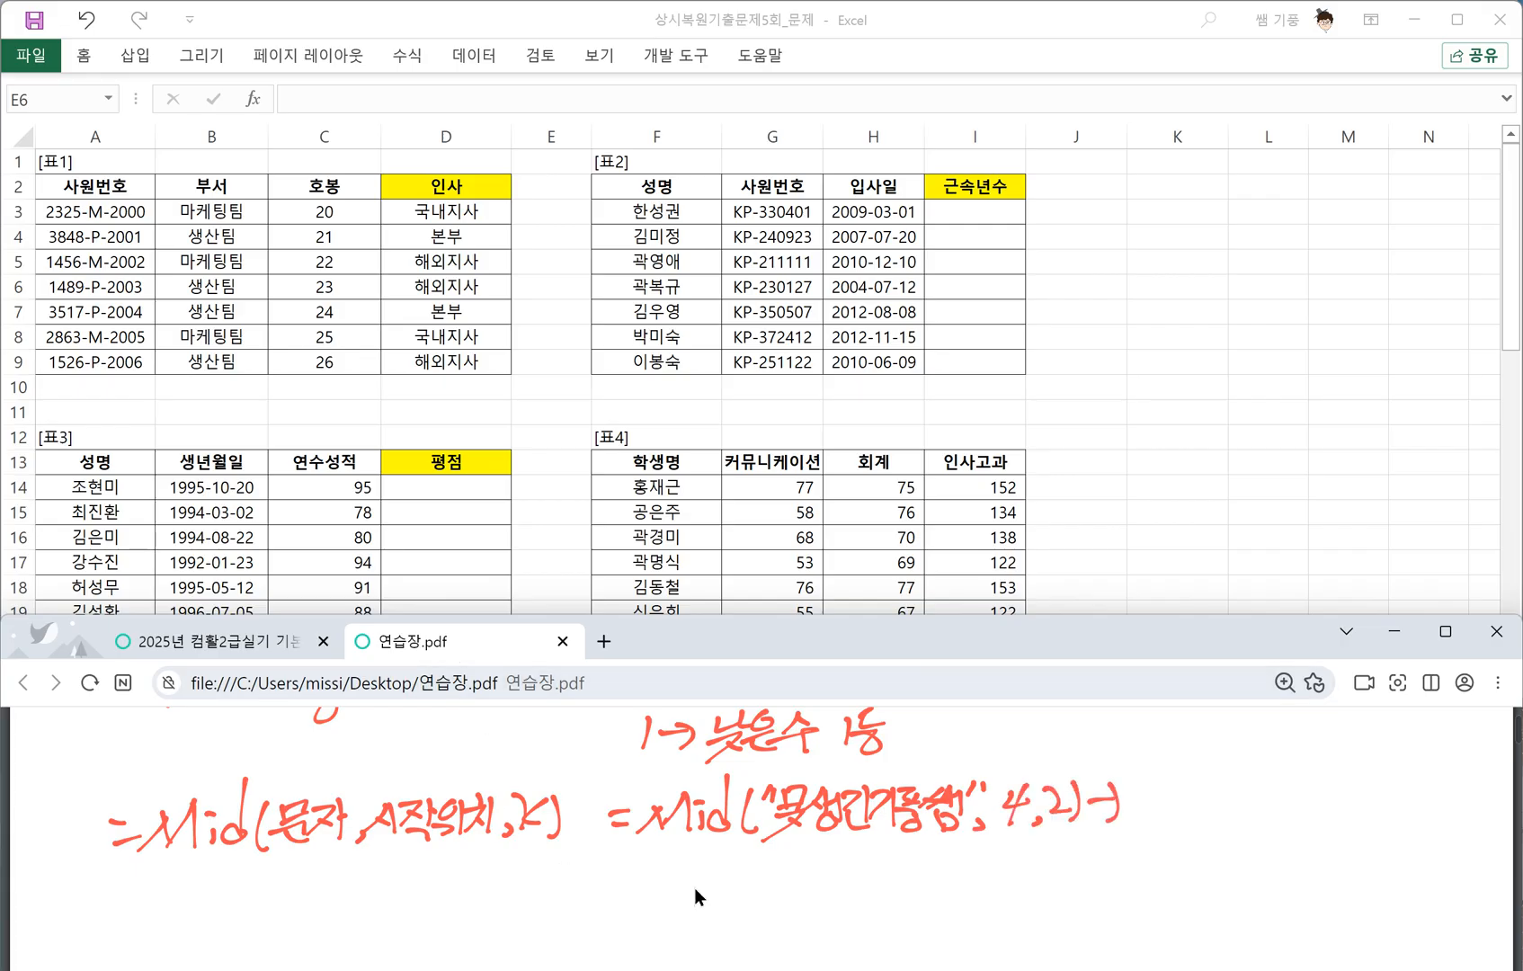
left_click_drag(883, 835, 906, 839)
mouse_move(1127, 785)
left_mouse_down()
mouse_move(1140, 786)
mouse_move(1134, 813)
left_mouse_up()
mouse_move(1161, 779)
left_mouse_down()
mouse_move(1162, 814)
mouse_move(1189, 785)
mouse_move(1187, 801)
left_mouse_up()
mouse_move(1159, 807)
left_mouse_down()
mouse_move(1197, 806)
mouse_move(1195, 829)
left_mouse_up()
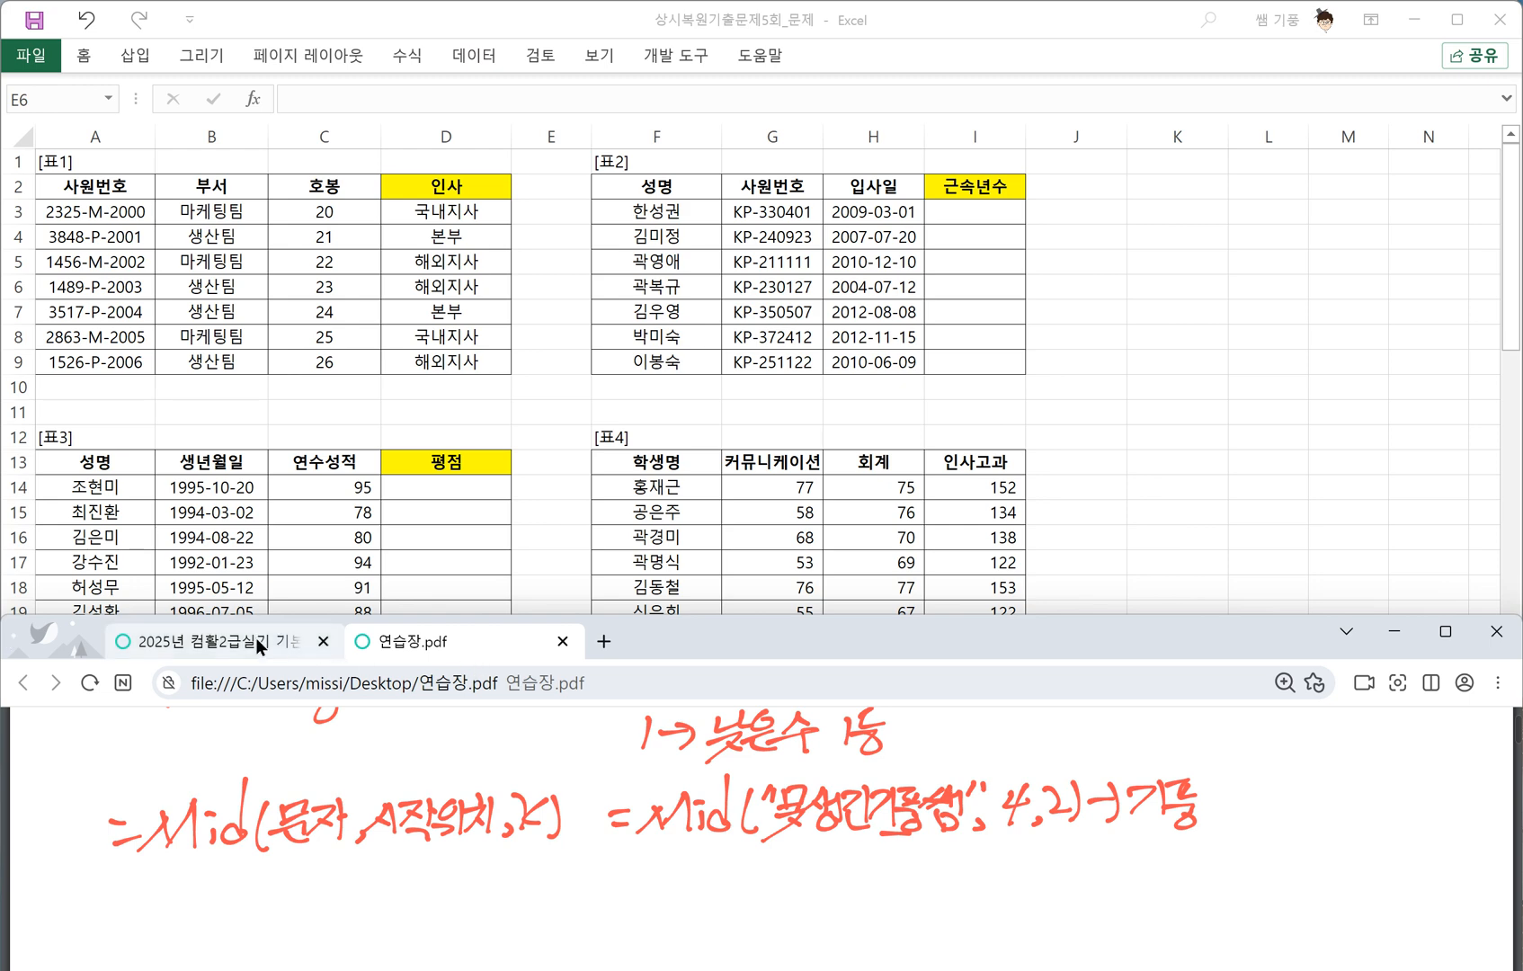
Return to question 2's 근속년수 definition in the textbook PDF and select I3 in Excel's 표2.
left_click(306, 640)
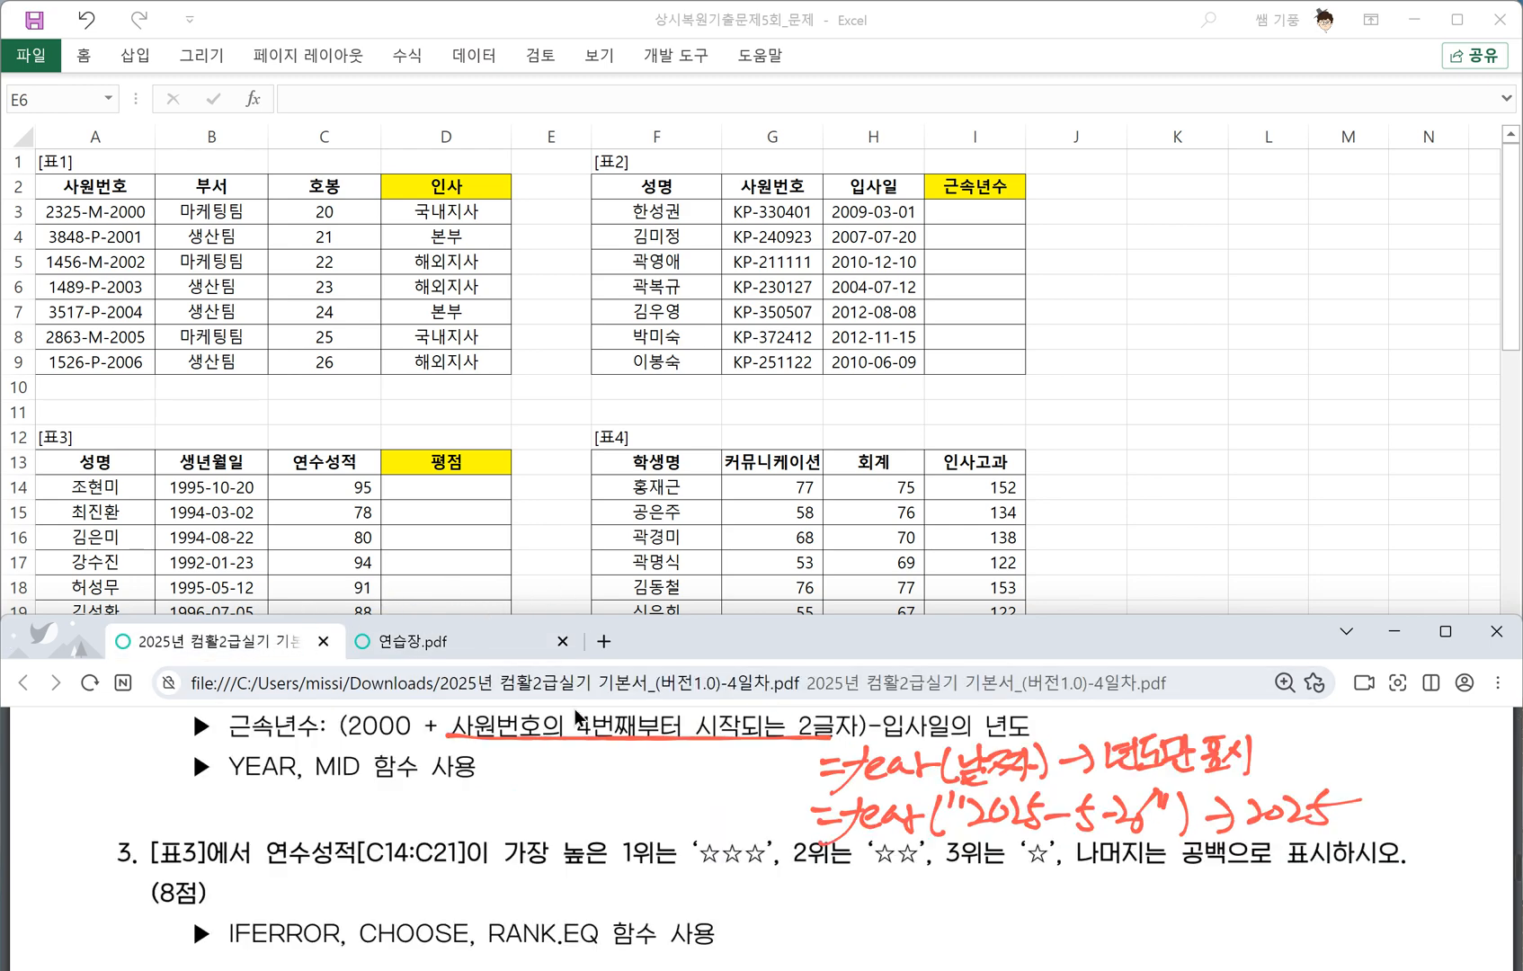
left_click(966, 212)
left_click(967, 212)
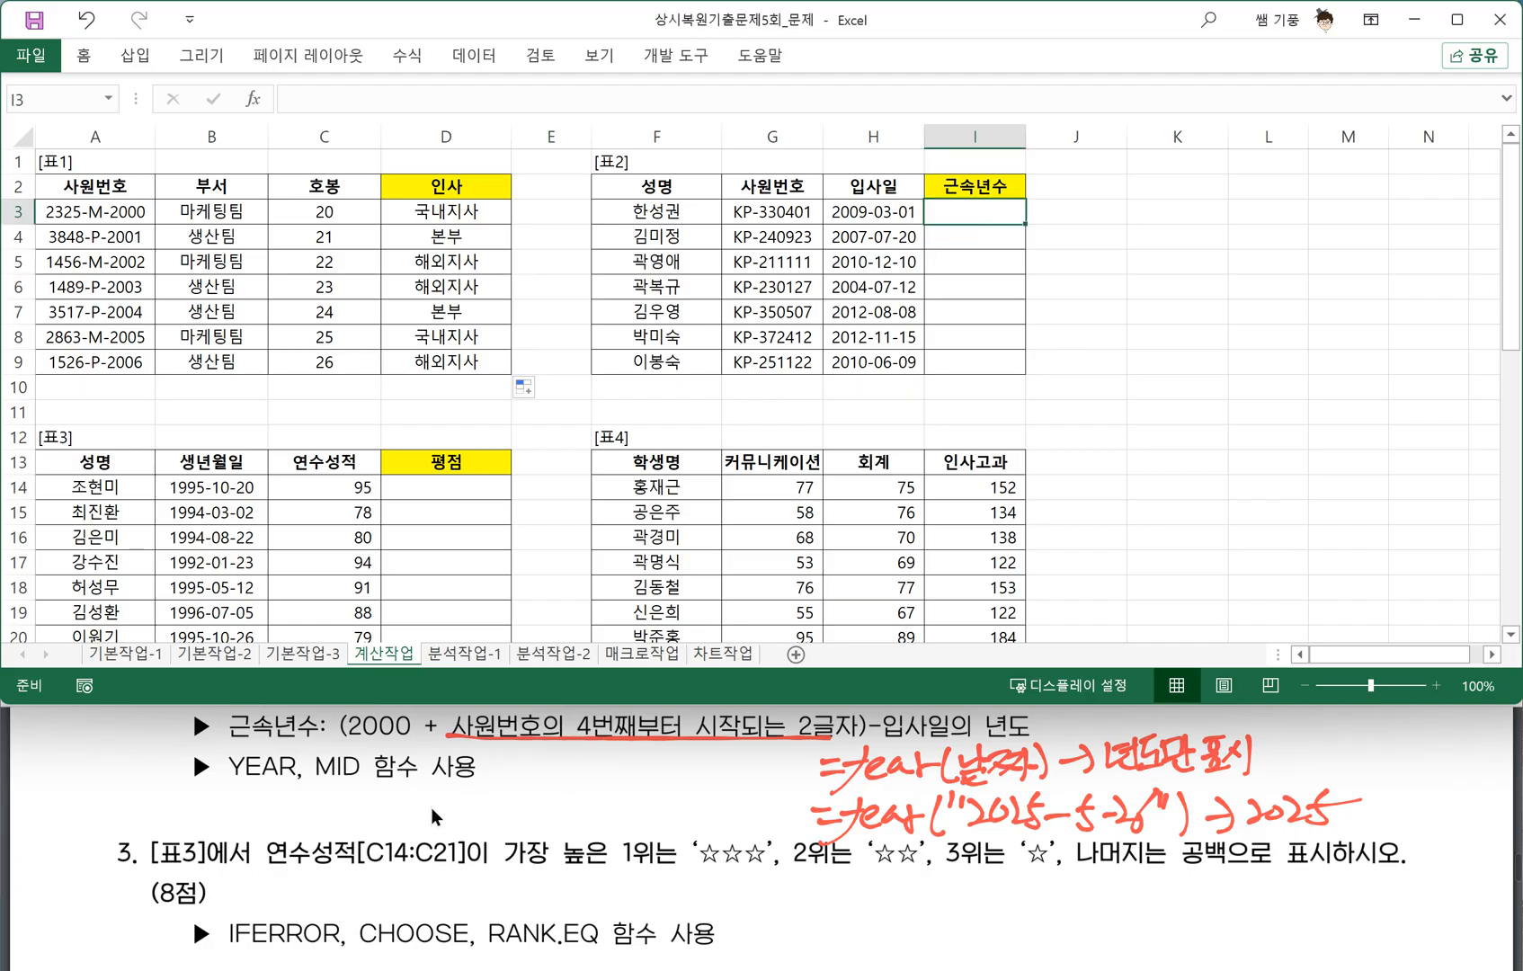
scroll(293, 863, "up", 1)
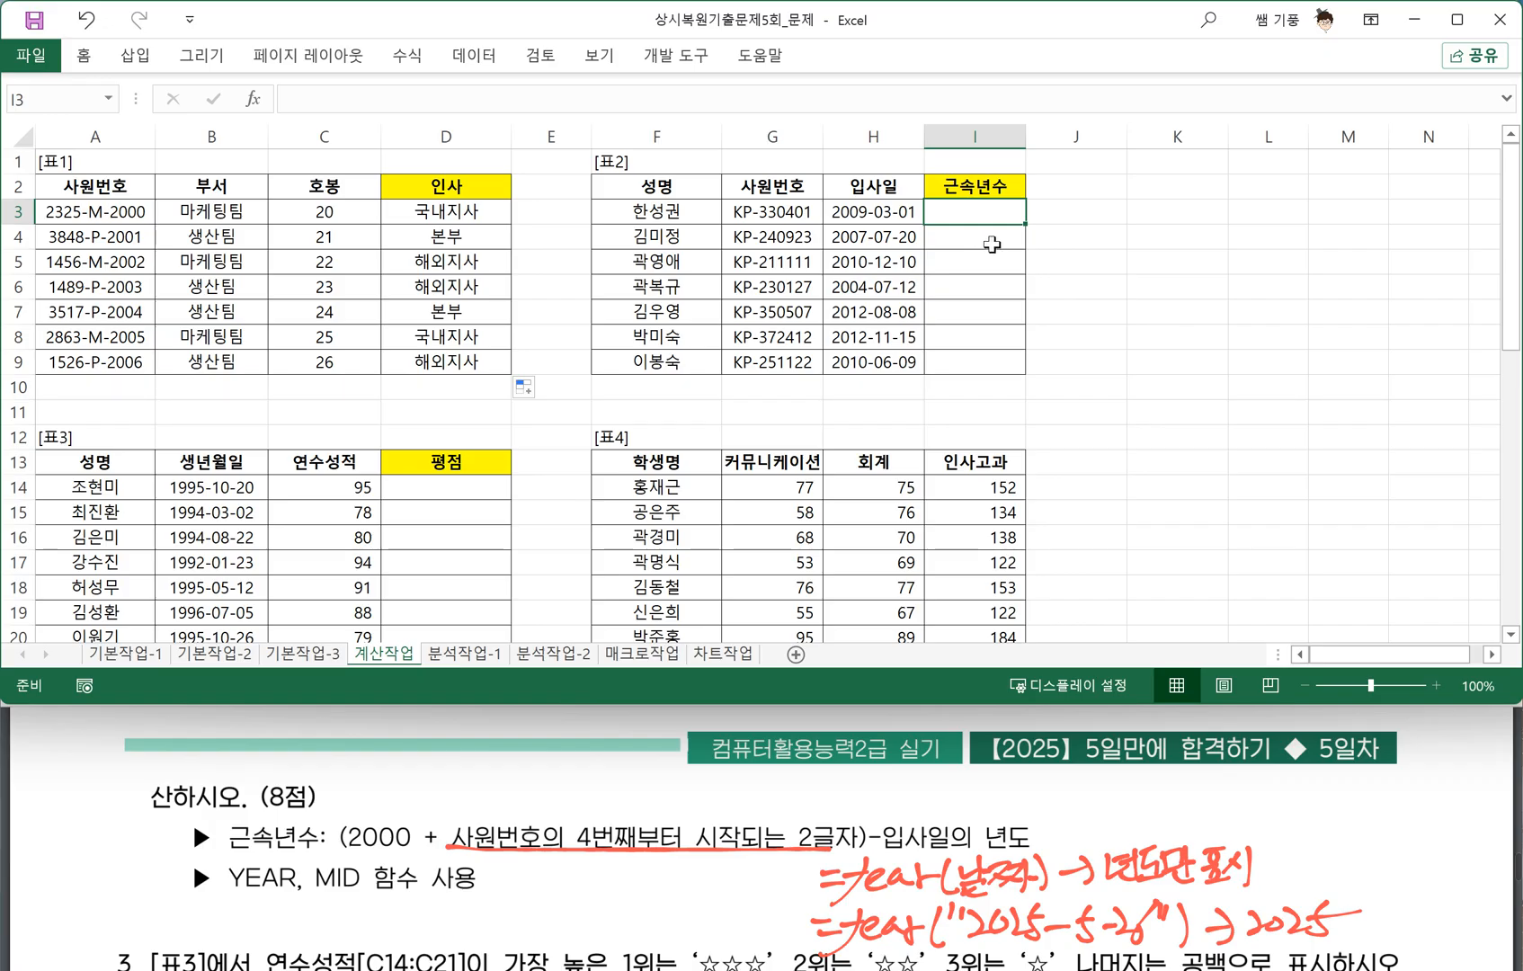
type("=")
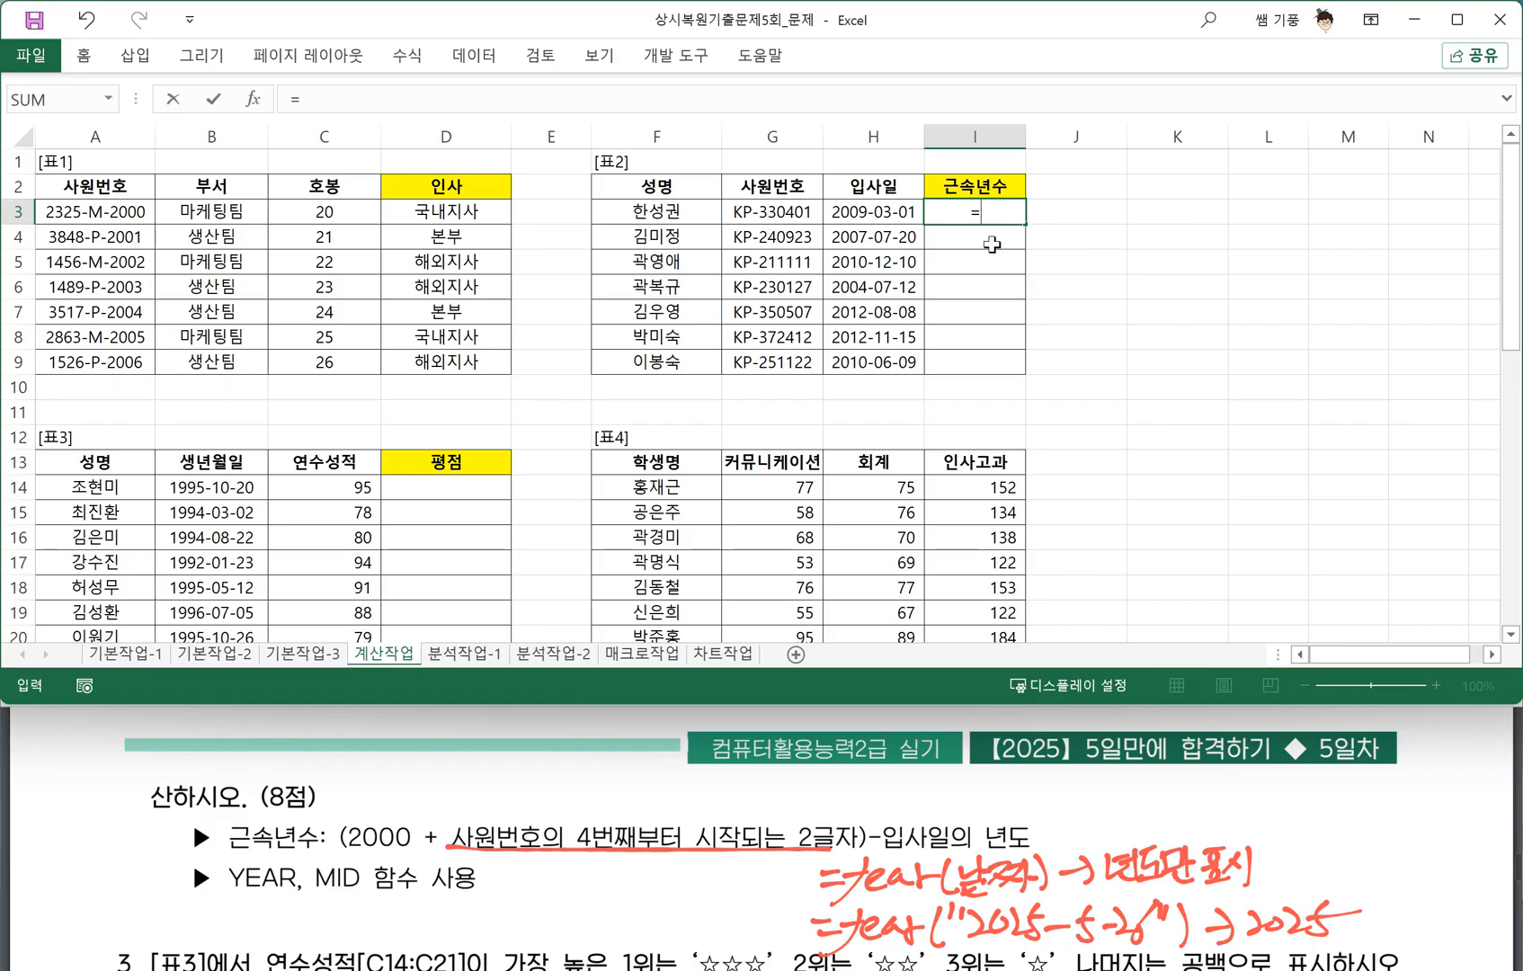
type("(2000")
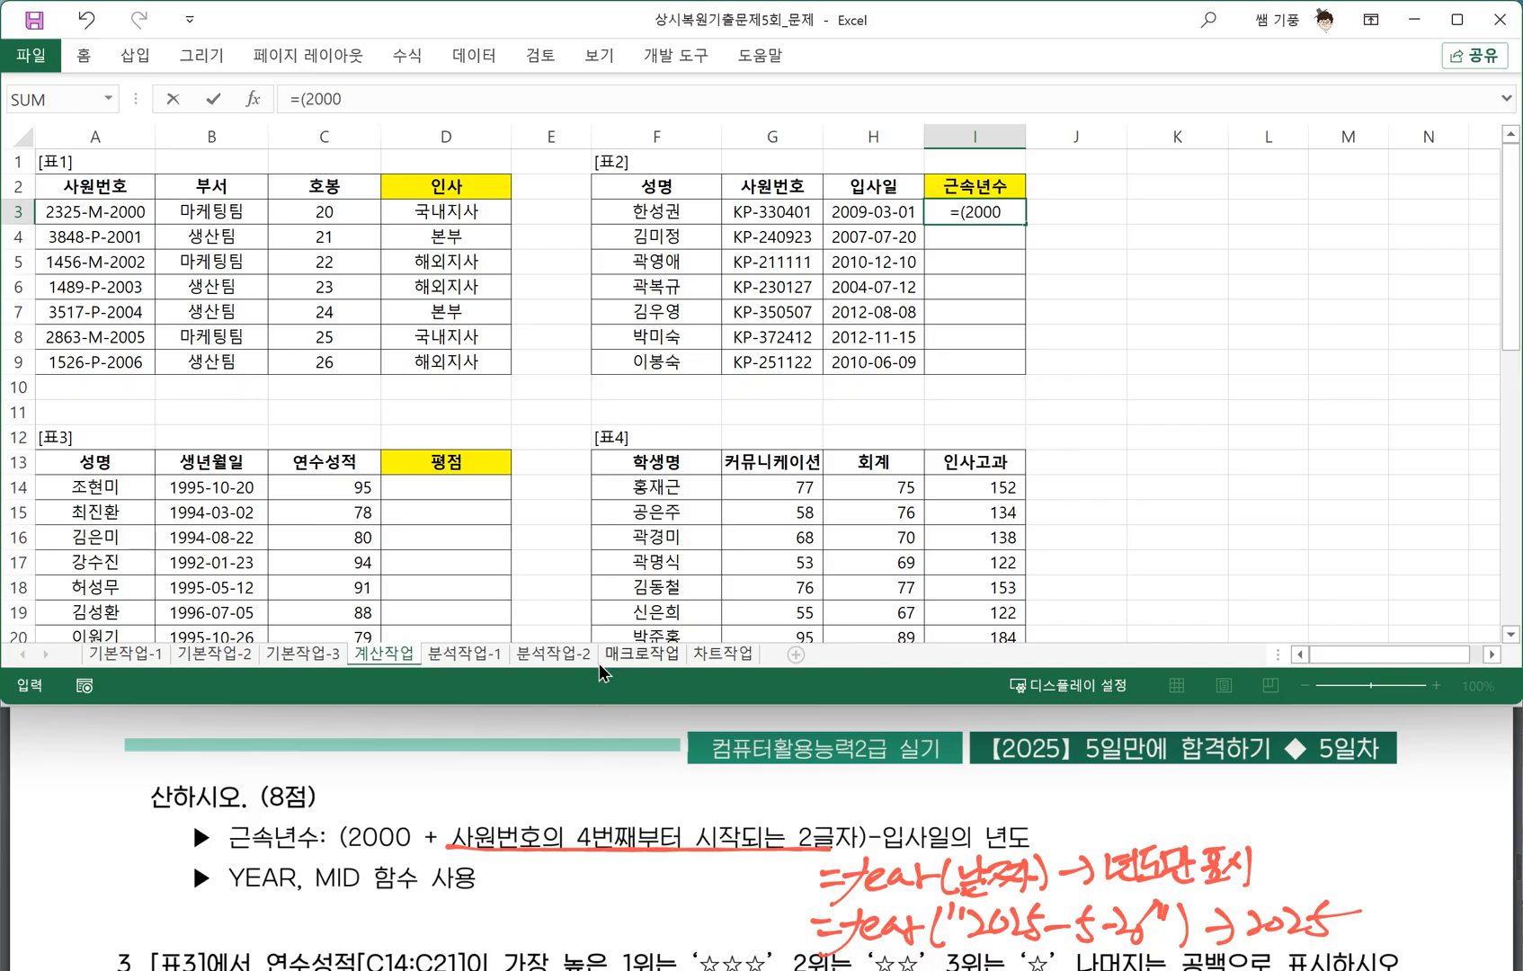
type("+")
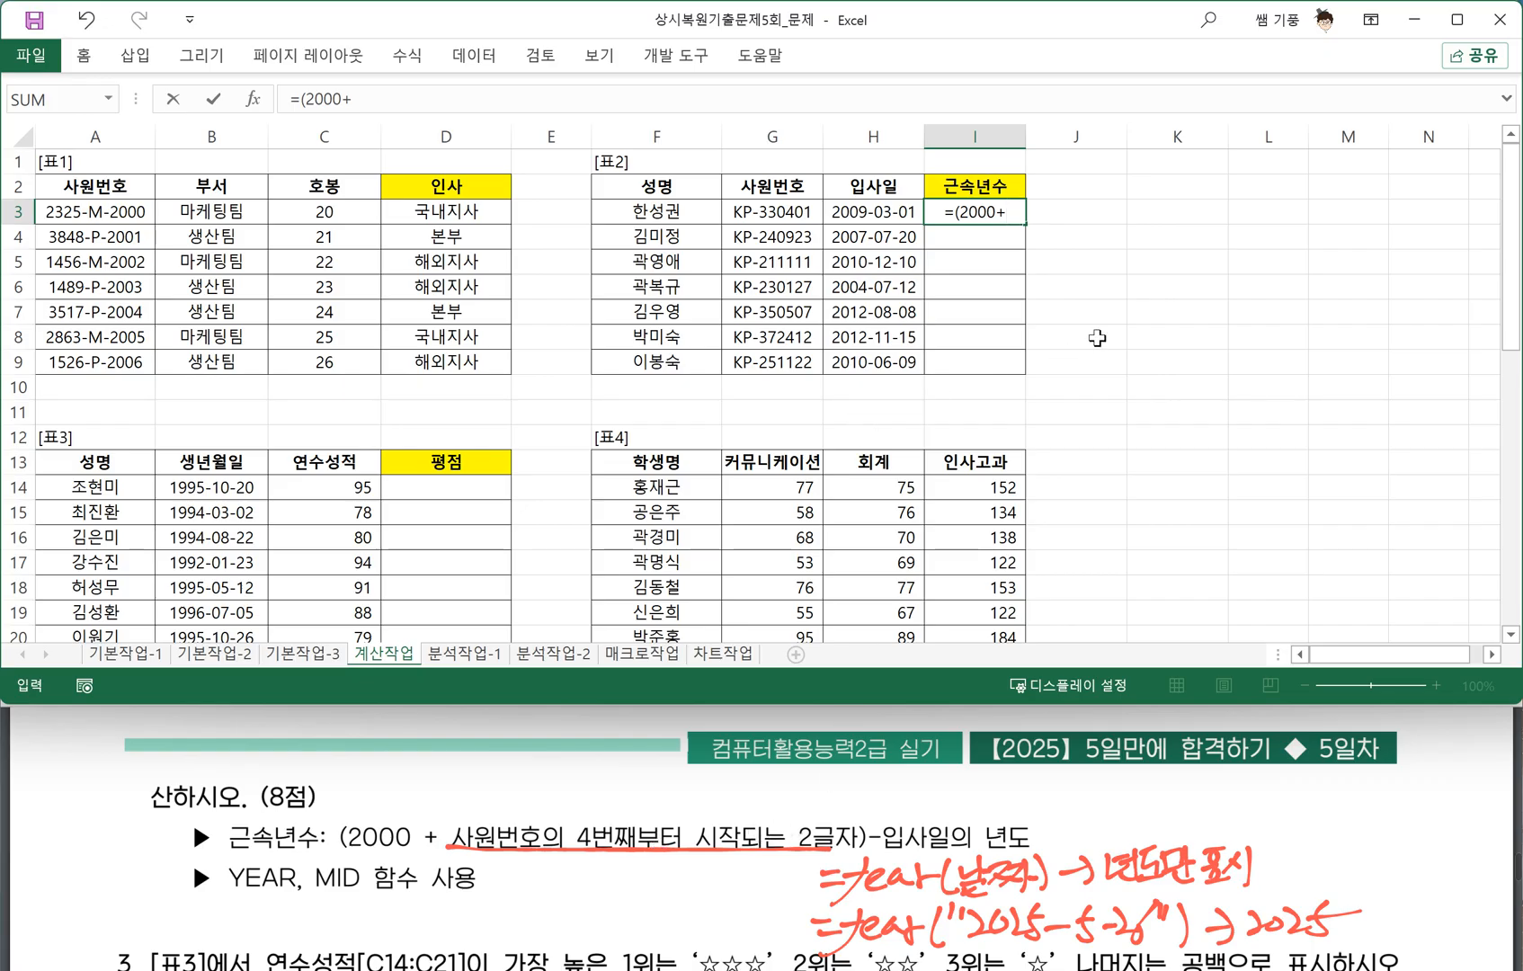
type("ㅡㅑㅇ")
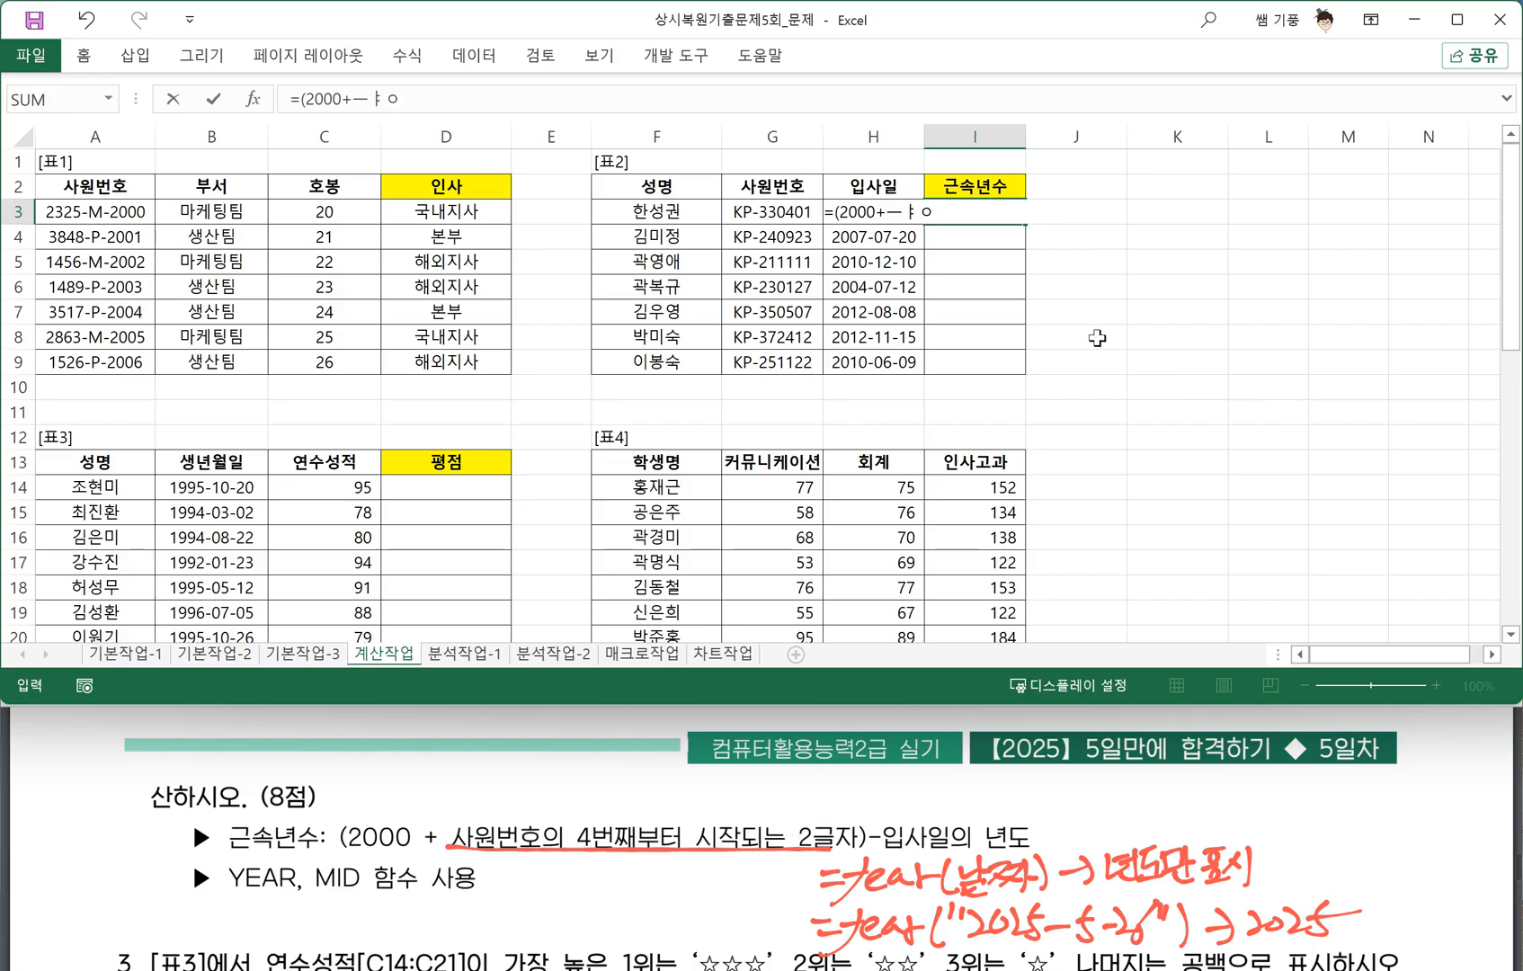
key("BackSpace")
key("BackSpace")
key("BackSpace")
type("MI")
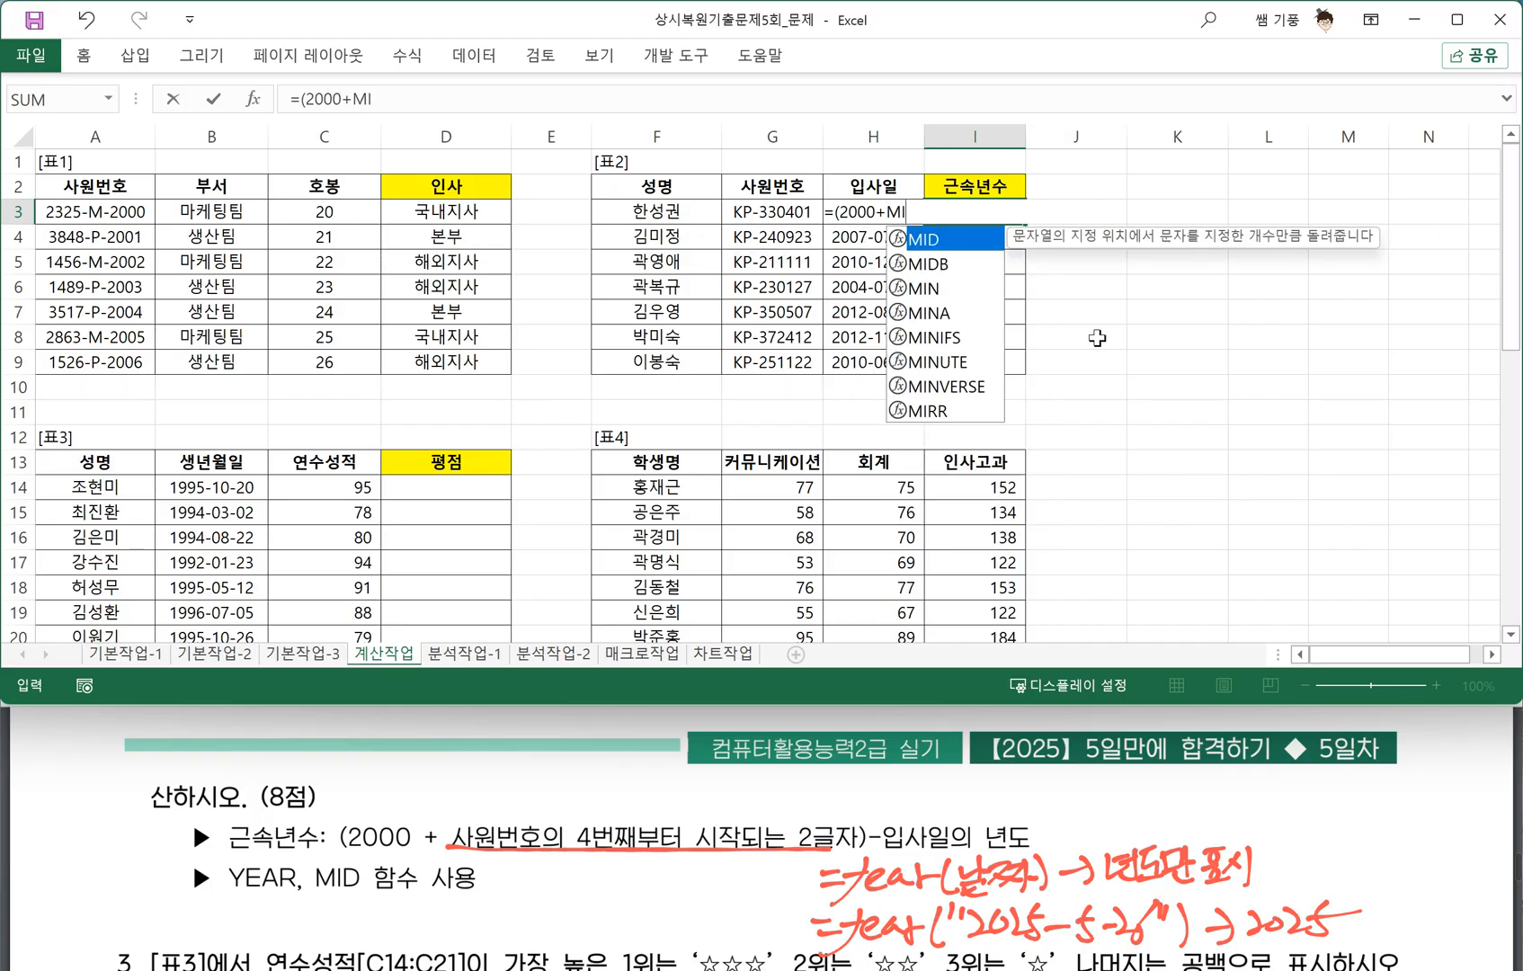
type("D(")
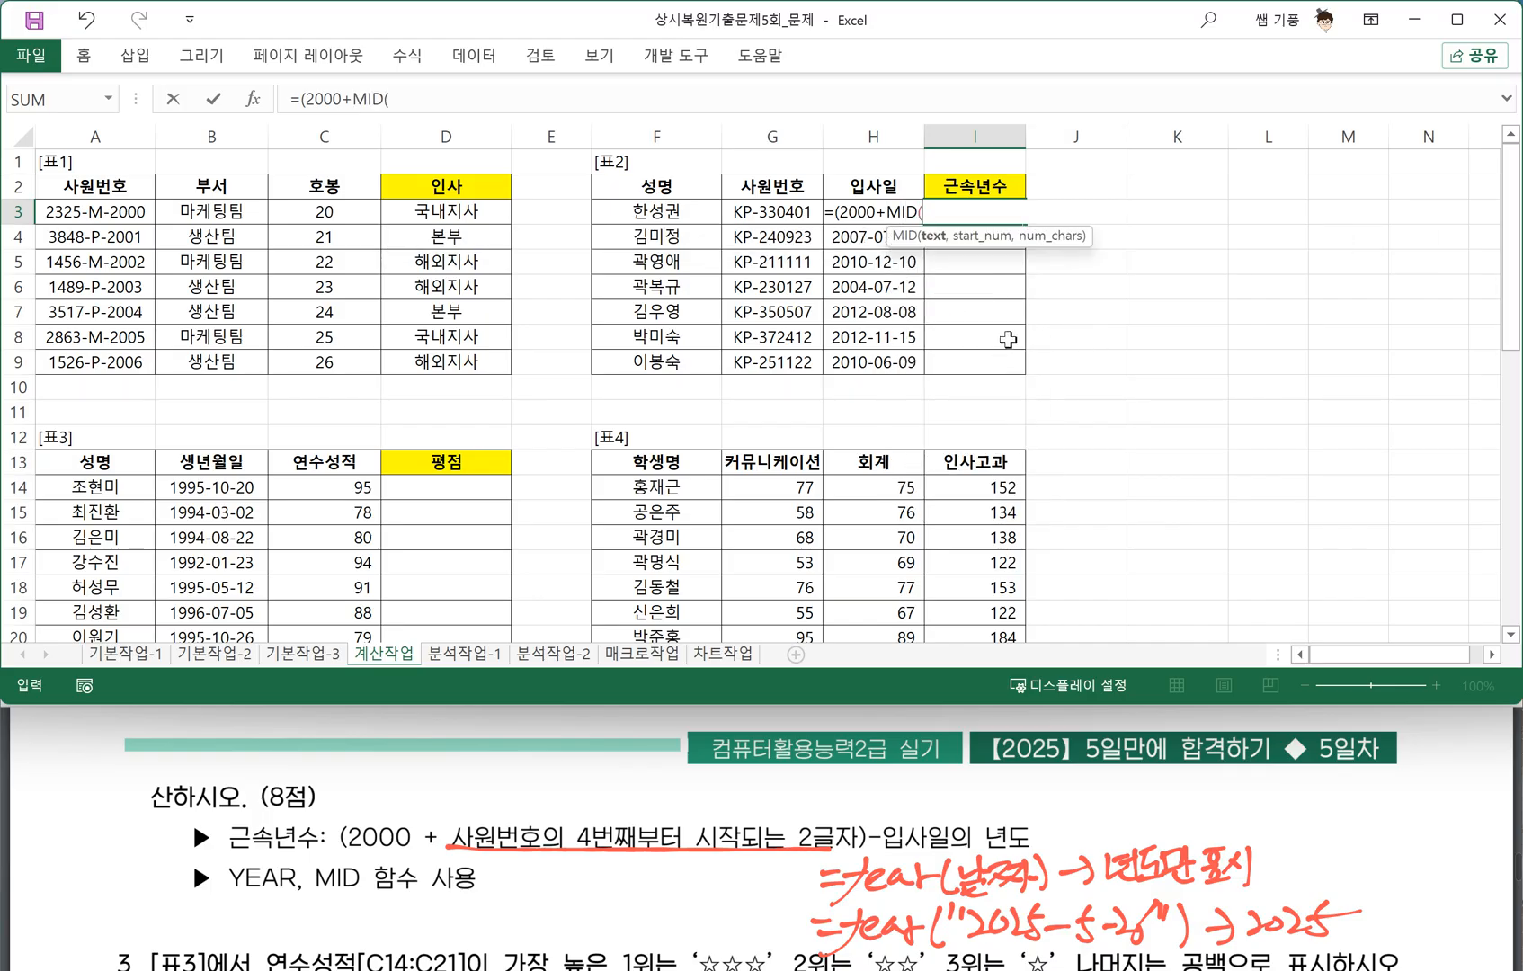
left_click(765, 207)
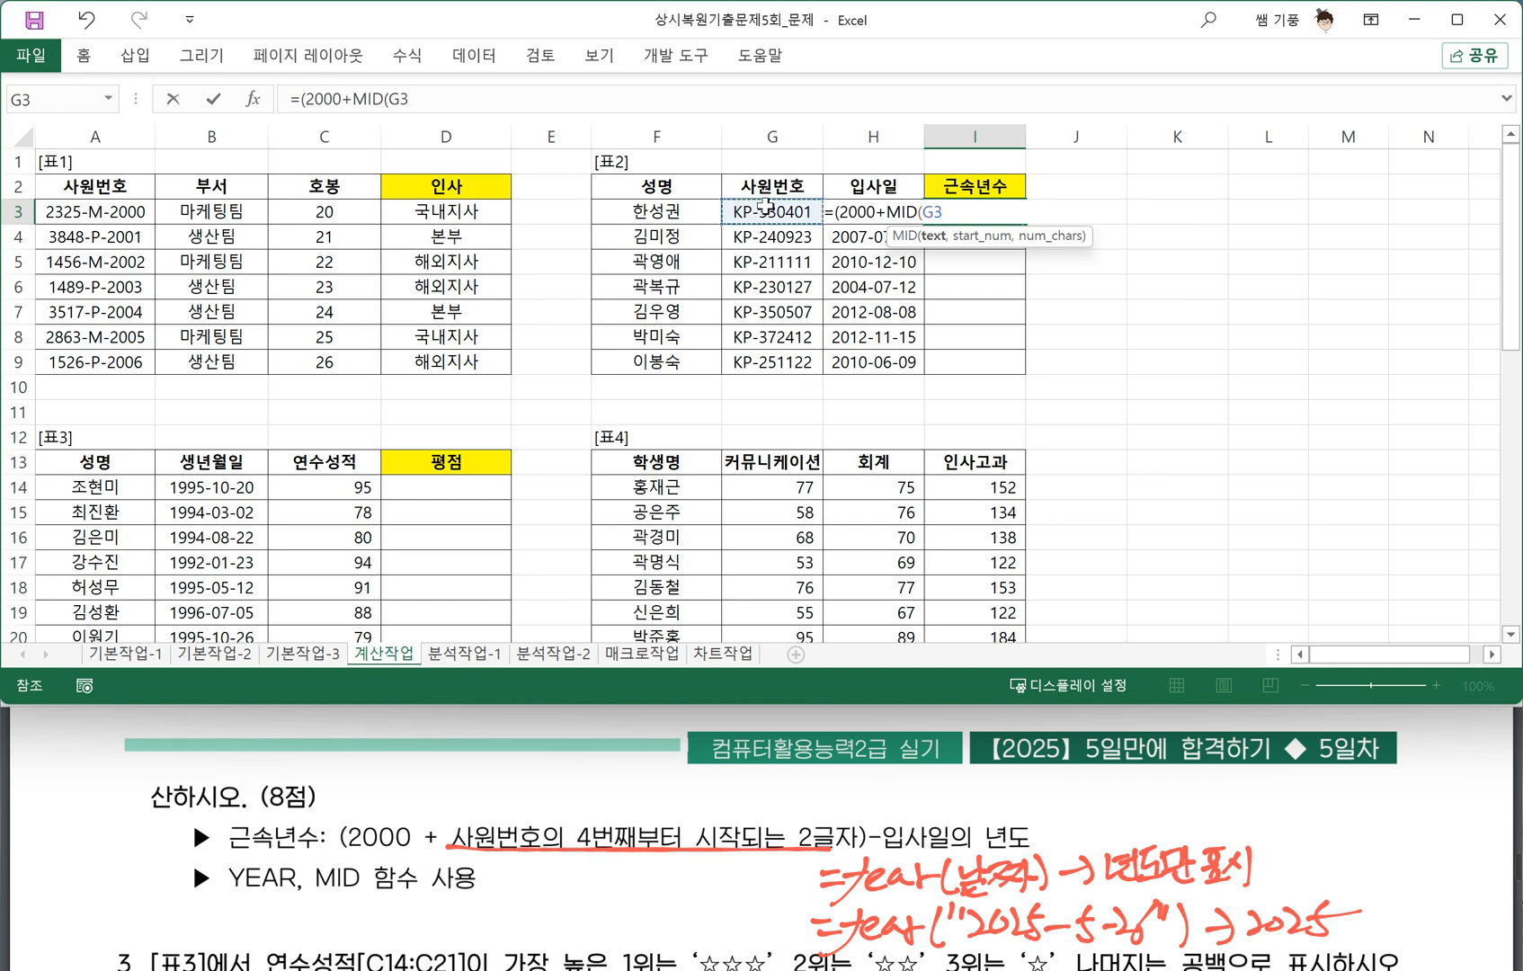
type(",4,2")
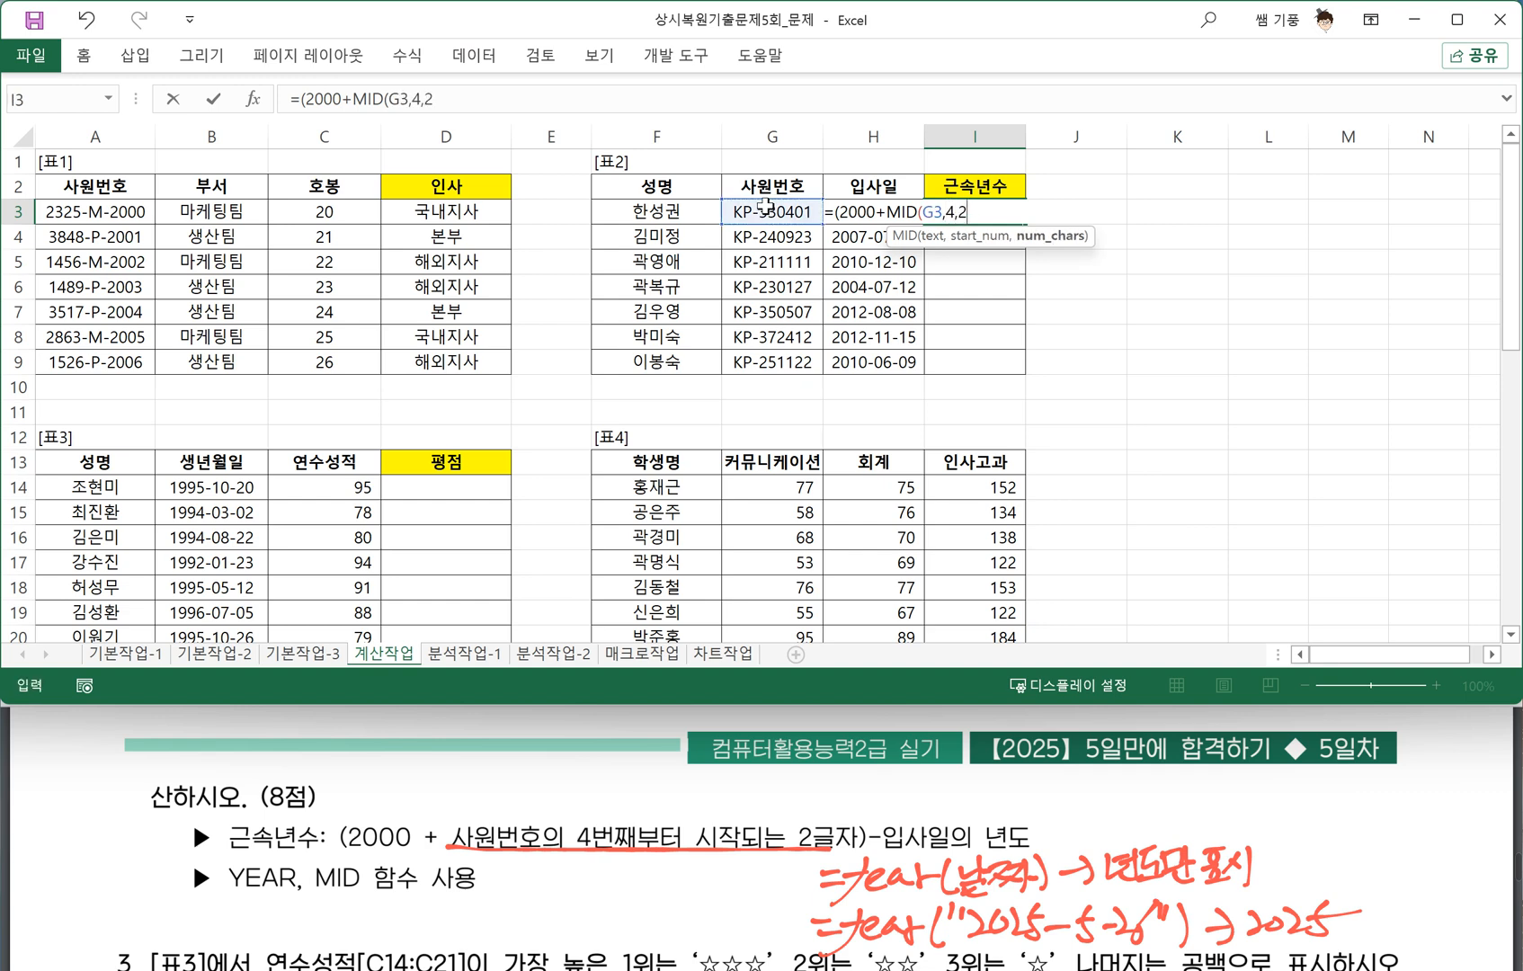
type(")")
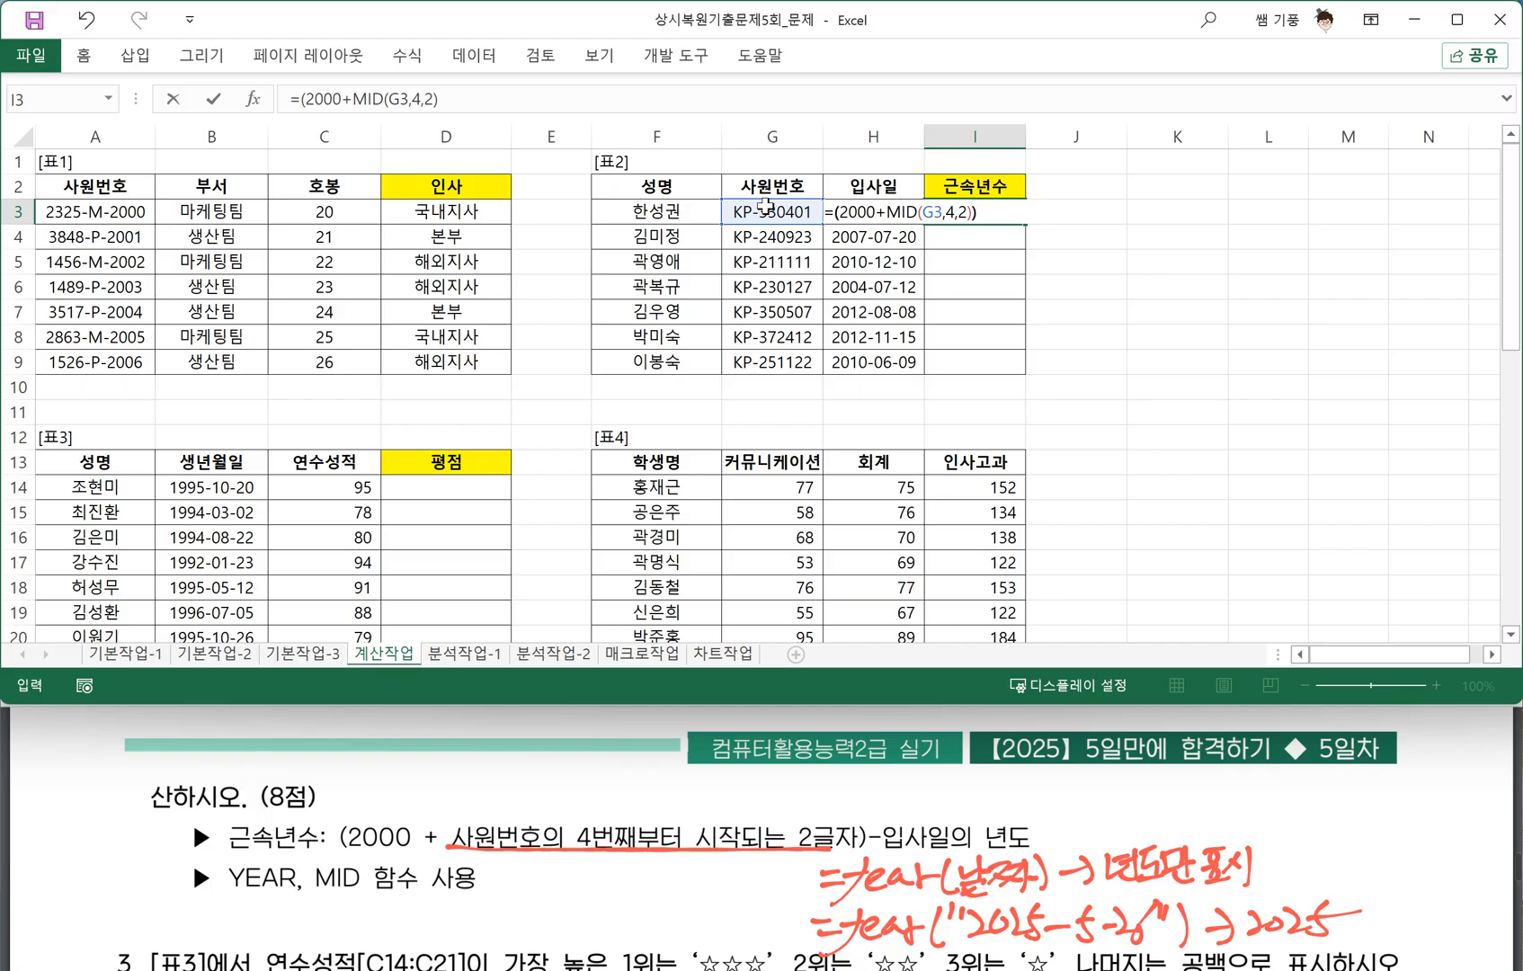
type(")-")
type("YEAR")
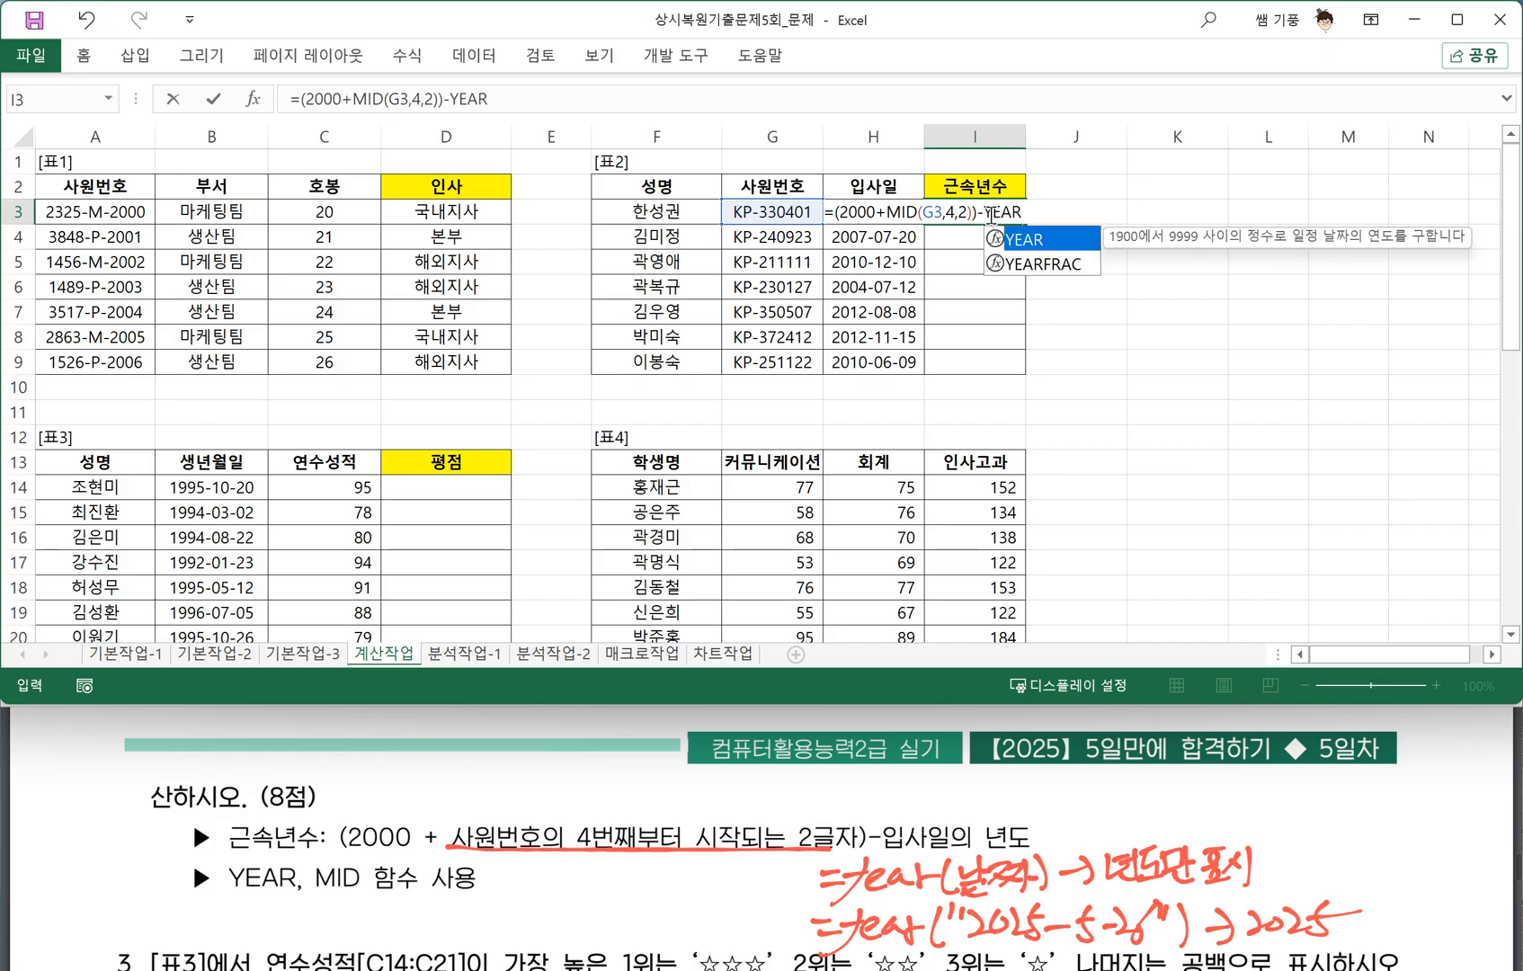
type("(")
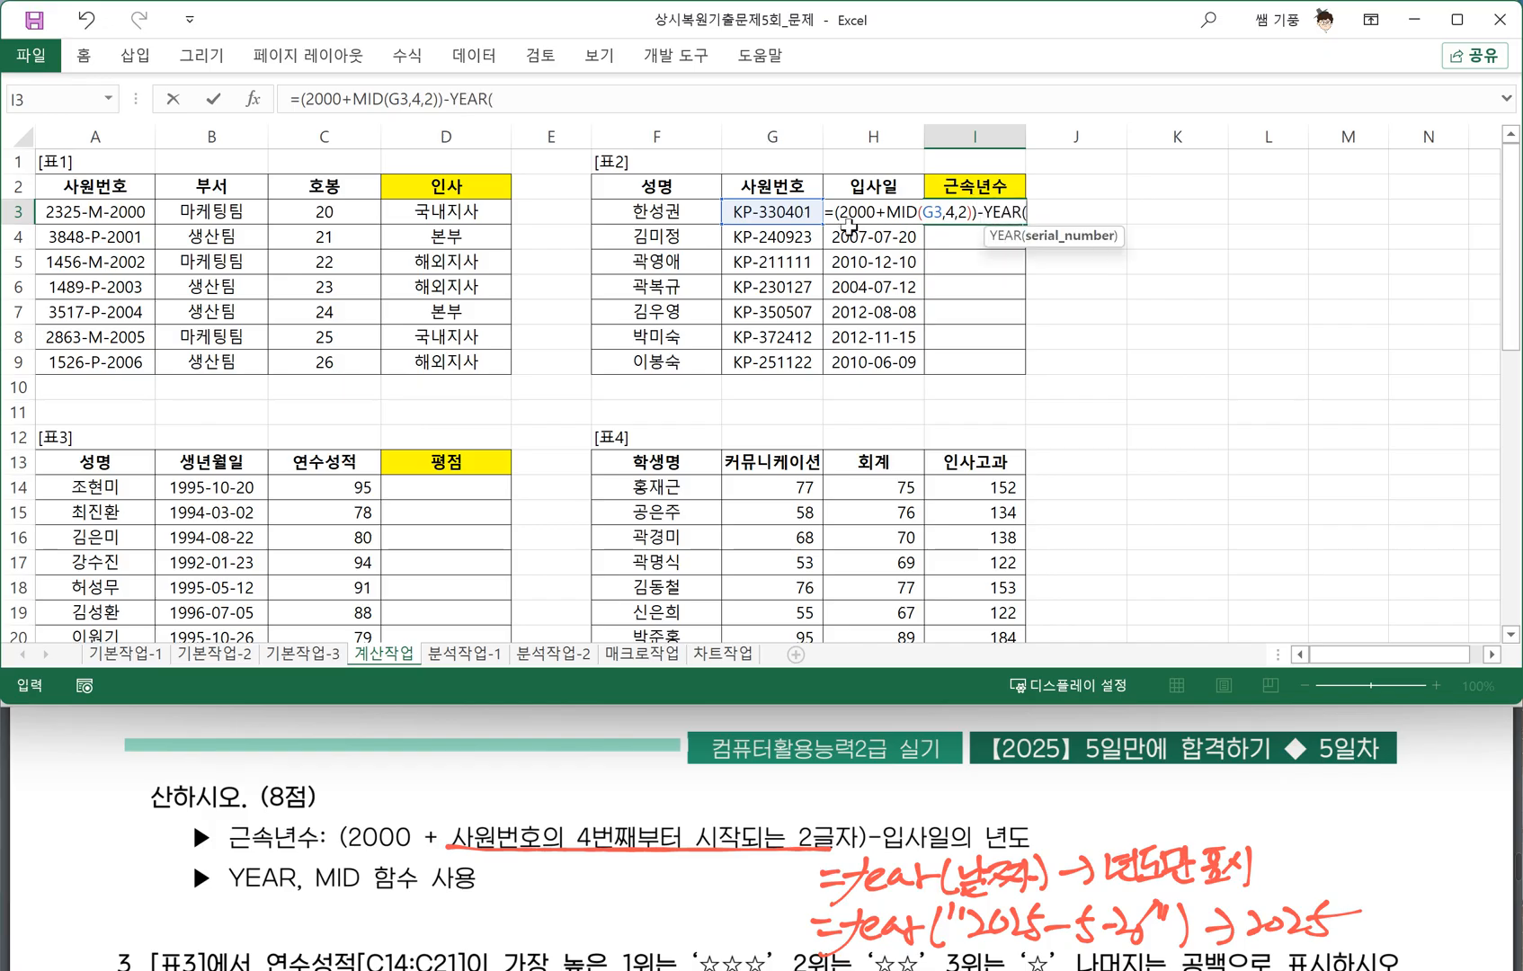
left_click(870, 186)
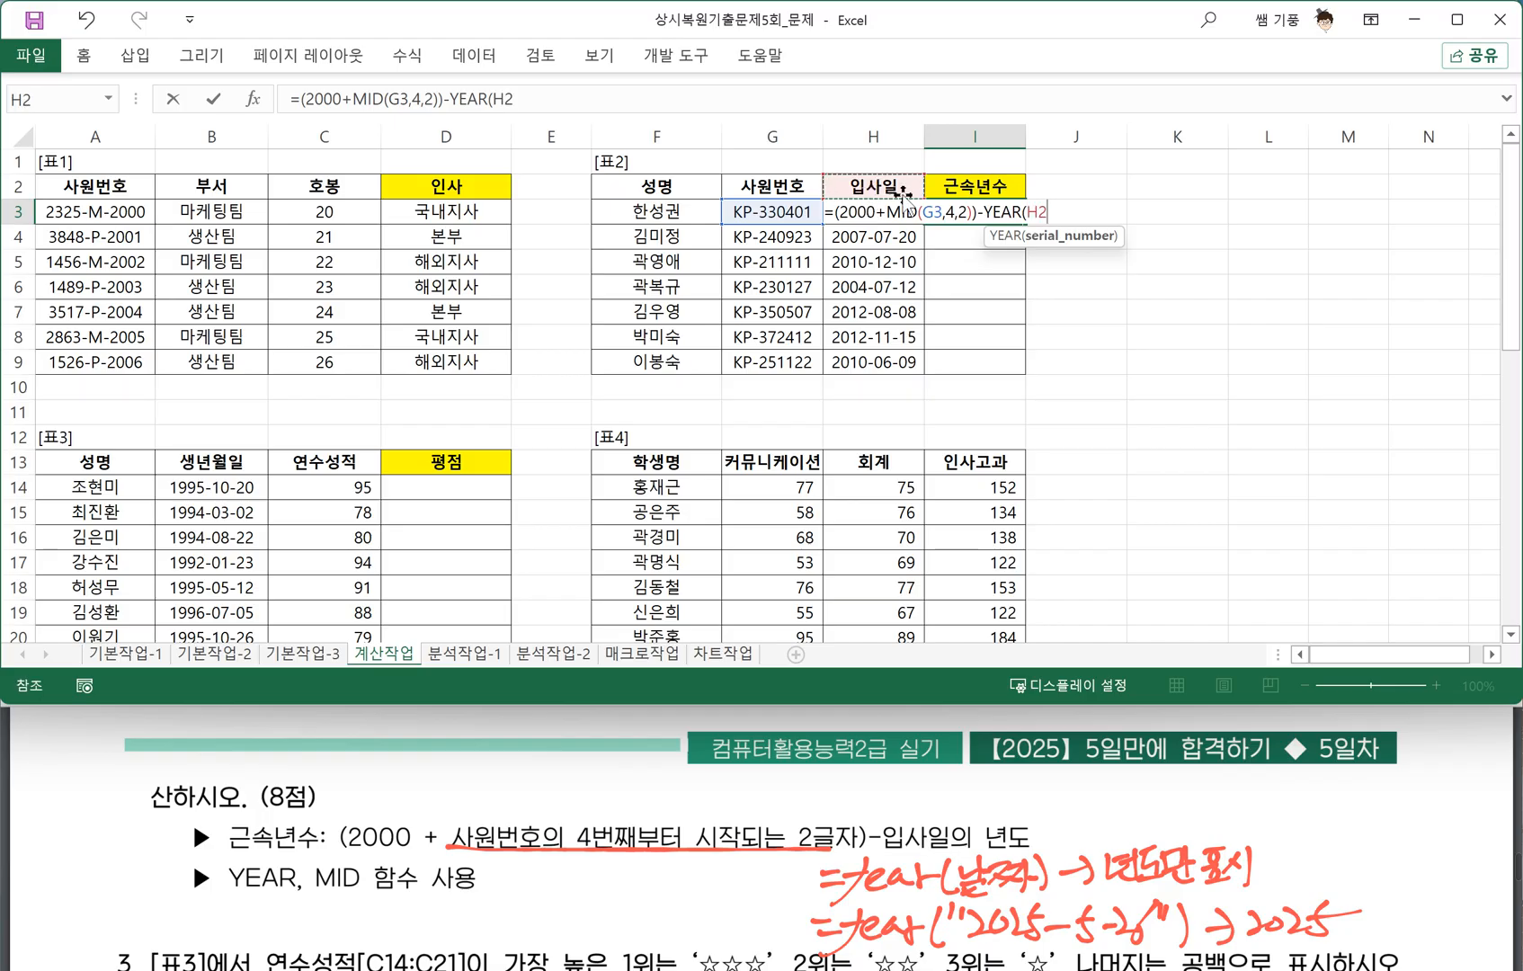
key("Down")
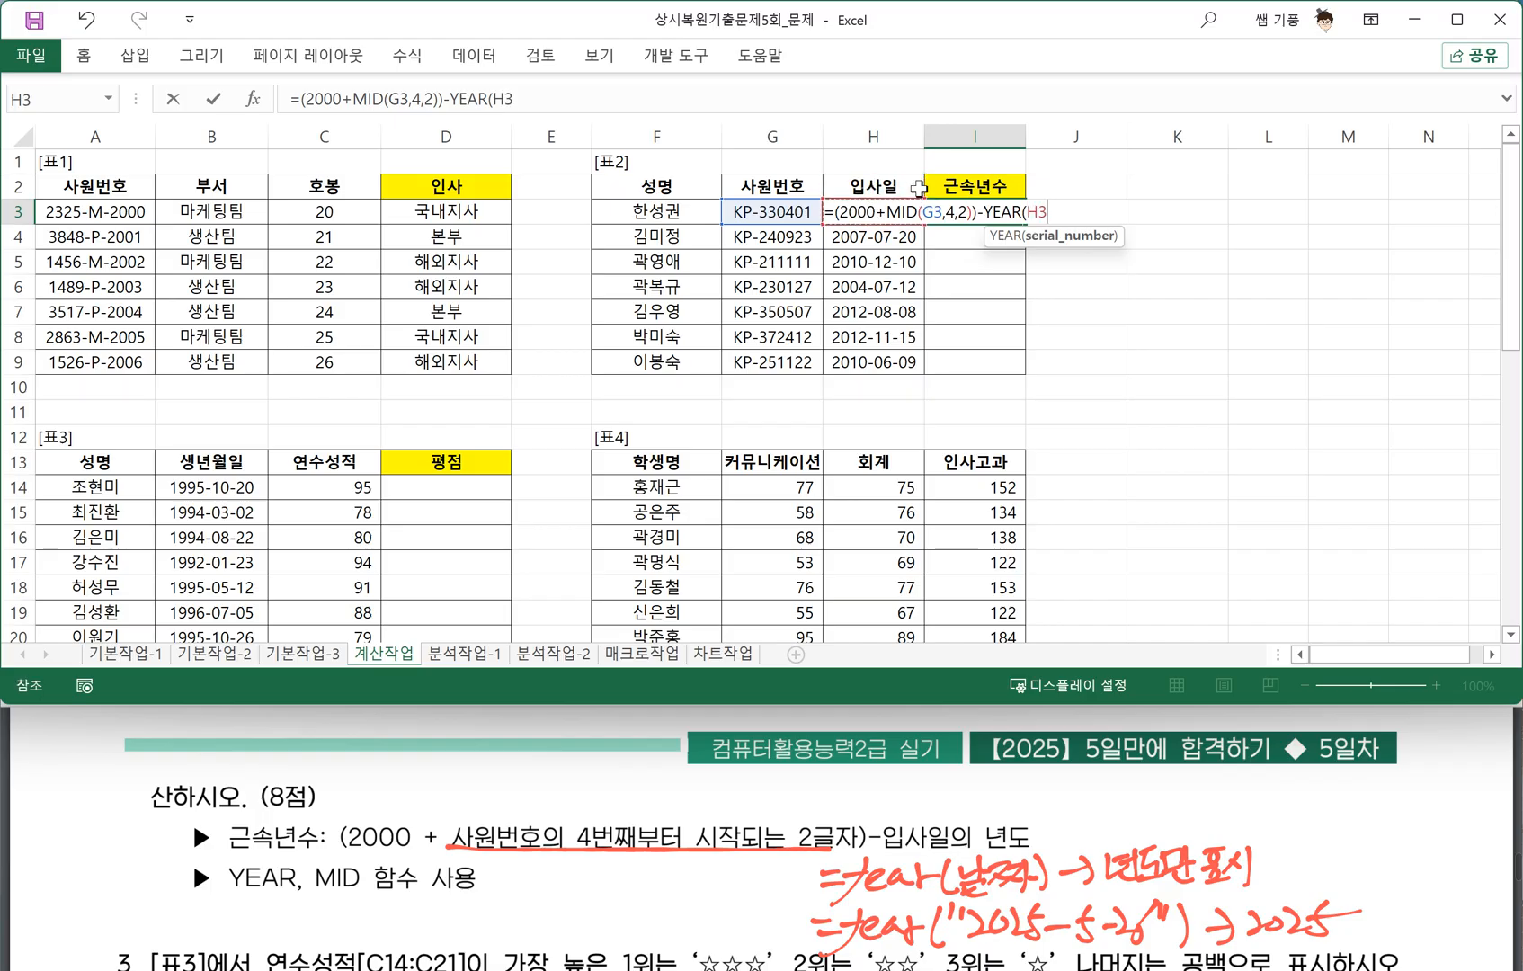
left_click(56, 108)
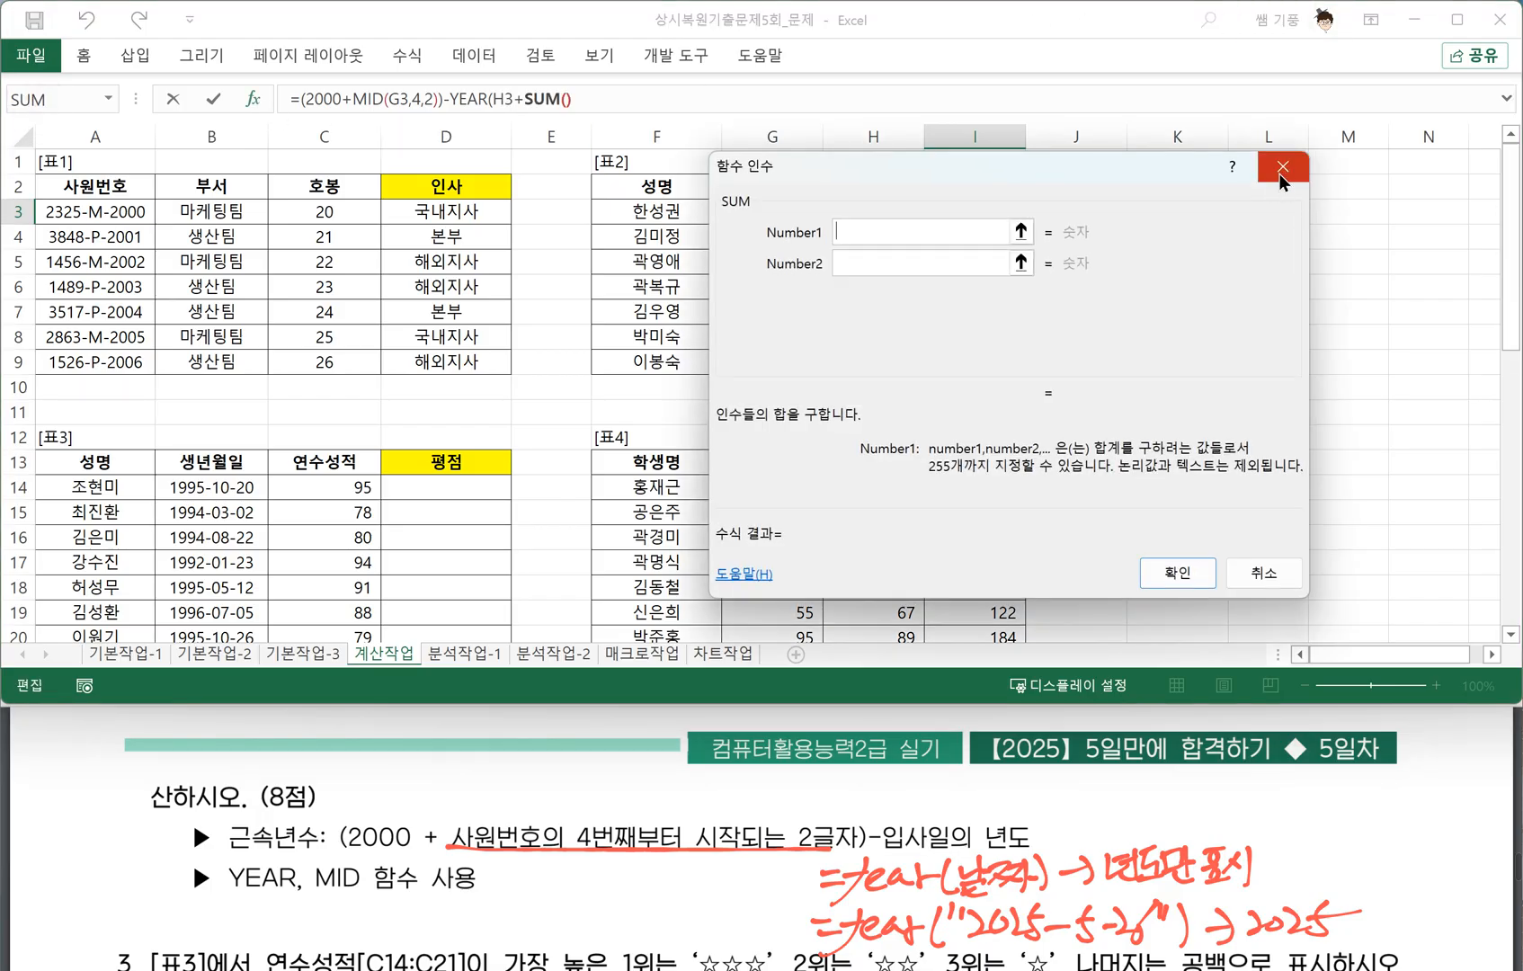
left_click(1281, 170)
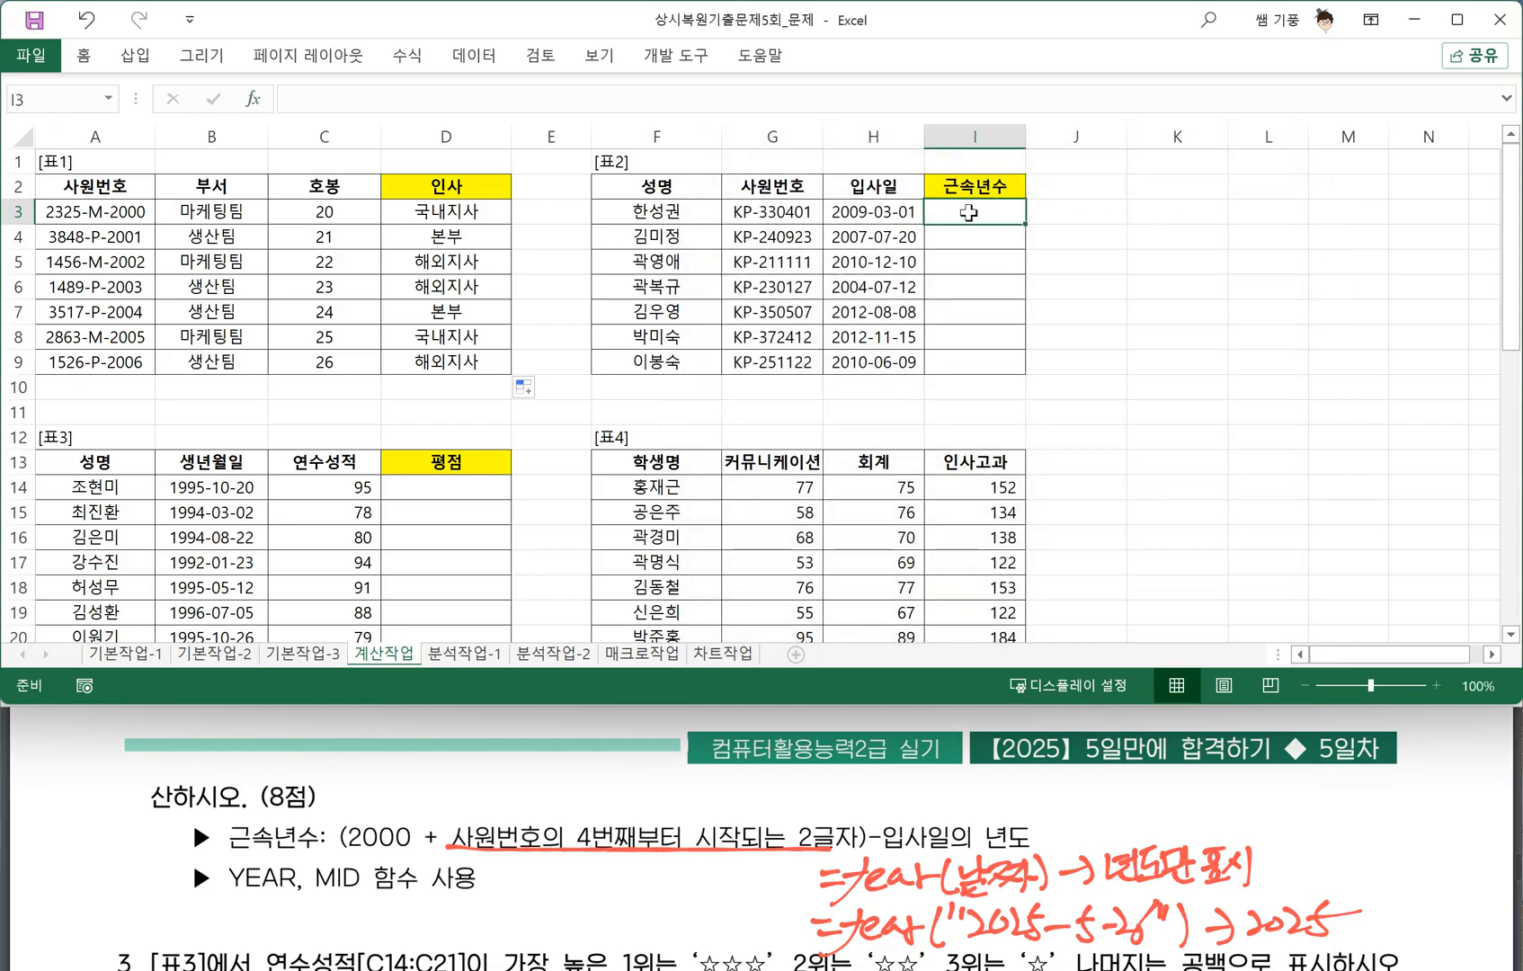
Begin I3's formula with =(2000+MID(G3,4,2)) and circle the closing parenthesis in the textbook's 근속년수 definition.
type("=")
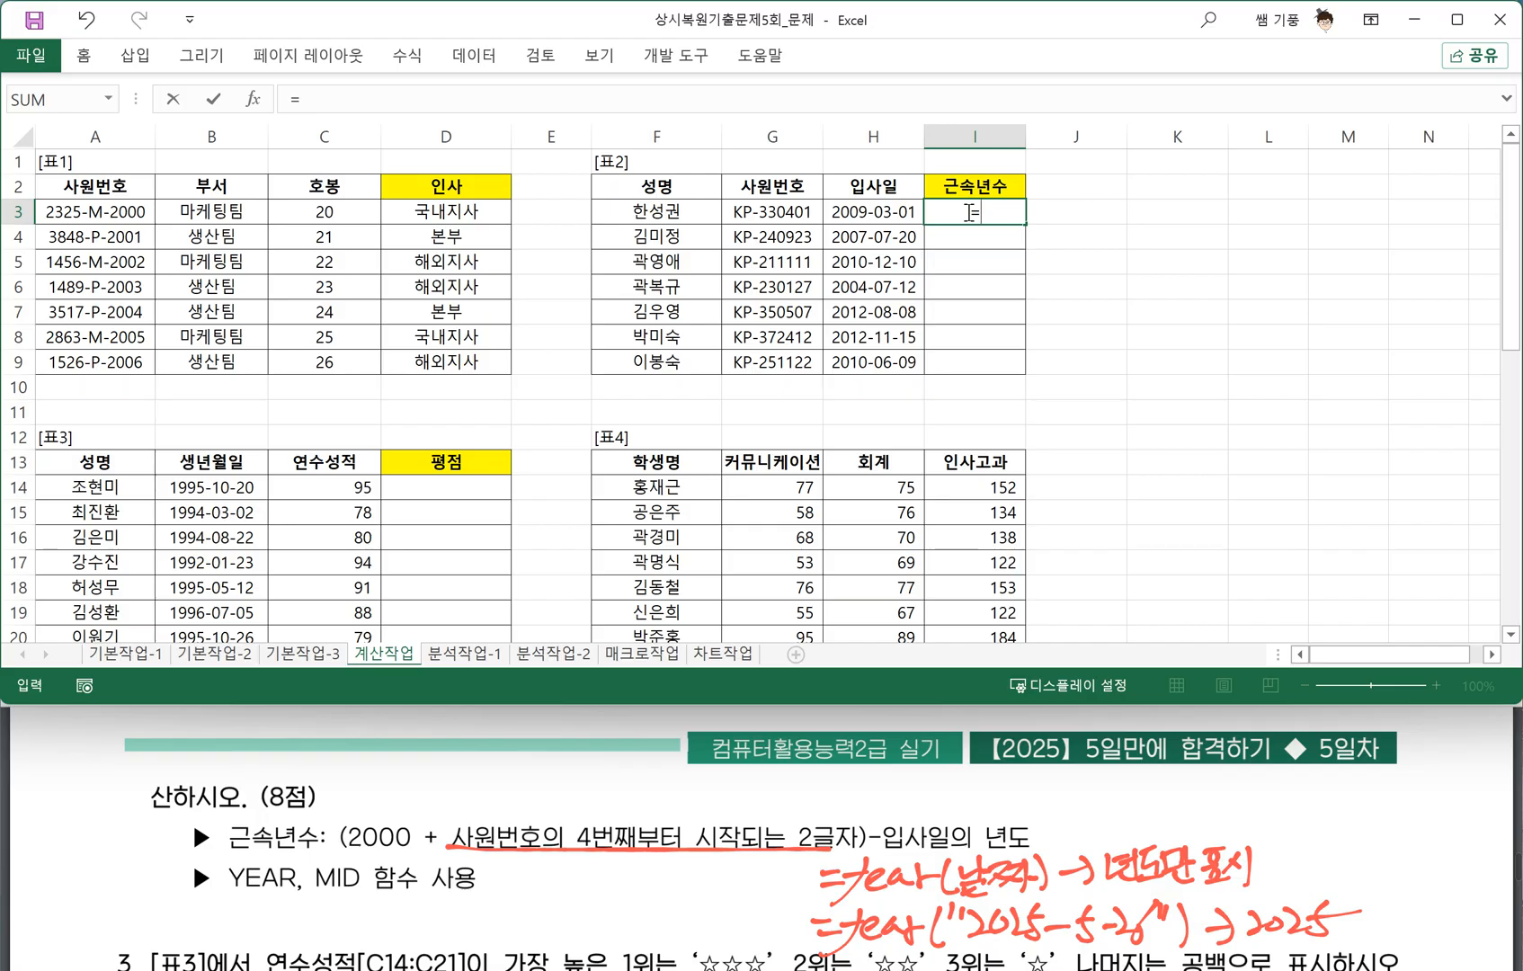
type("(2000+MID(")
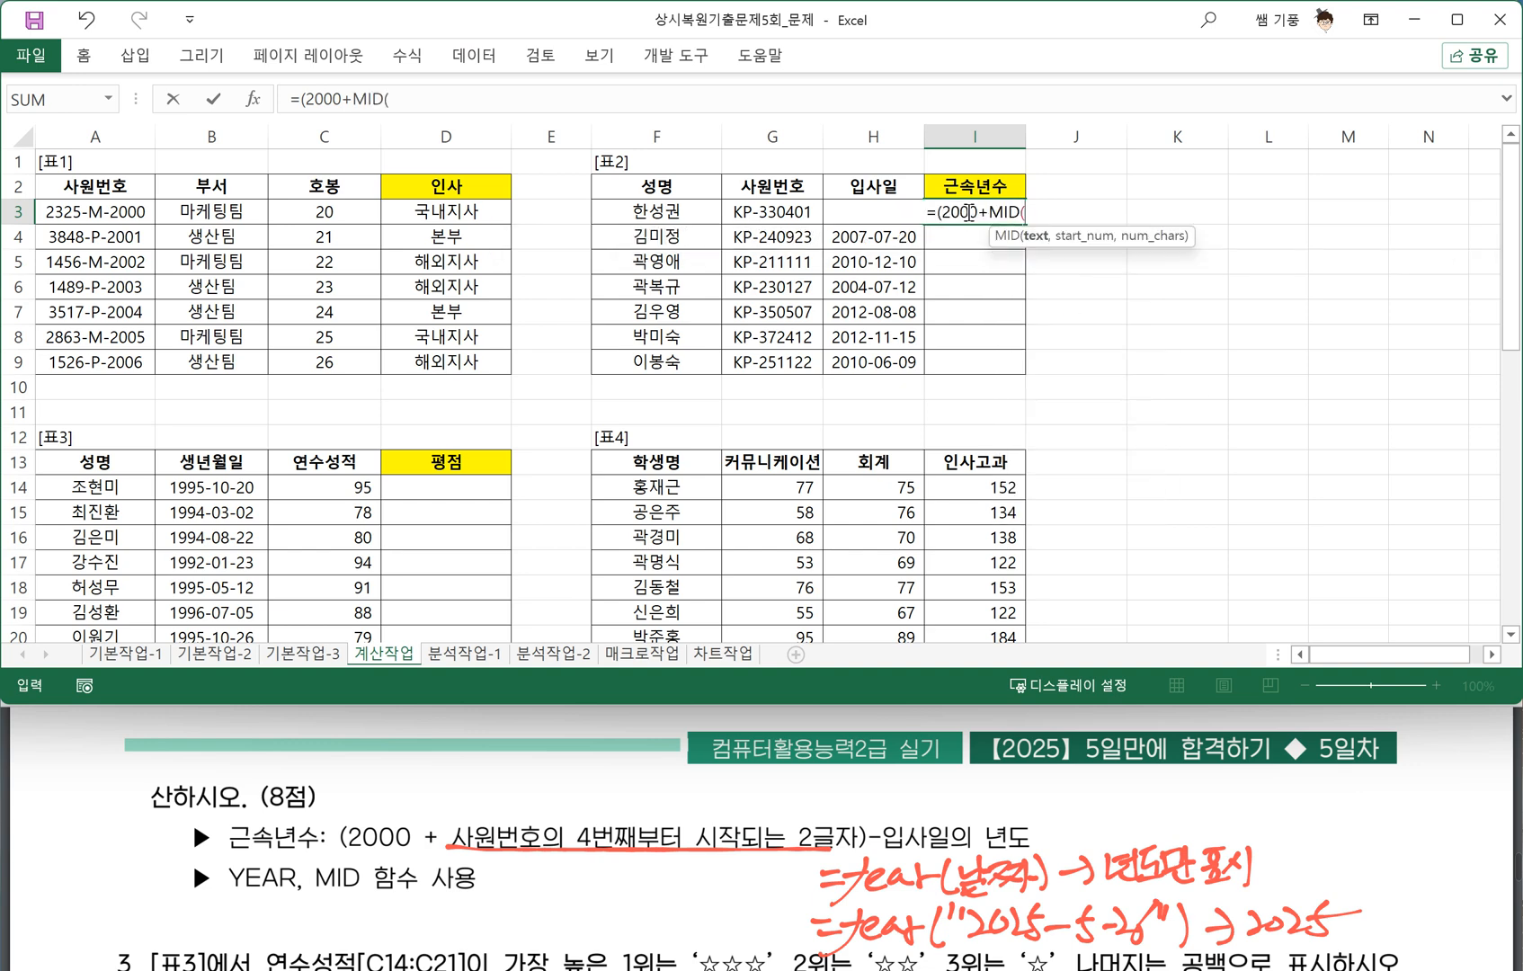
left_click(790, 214)
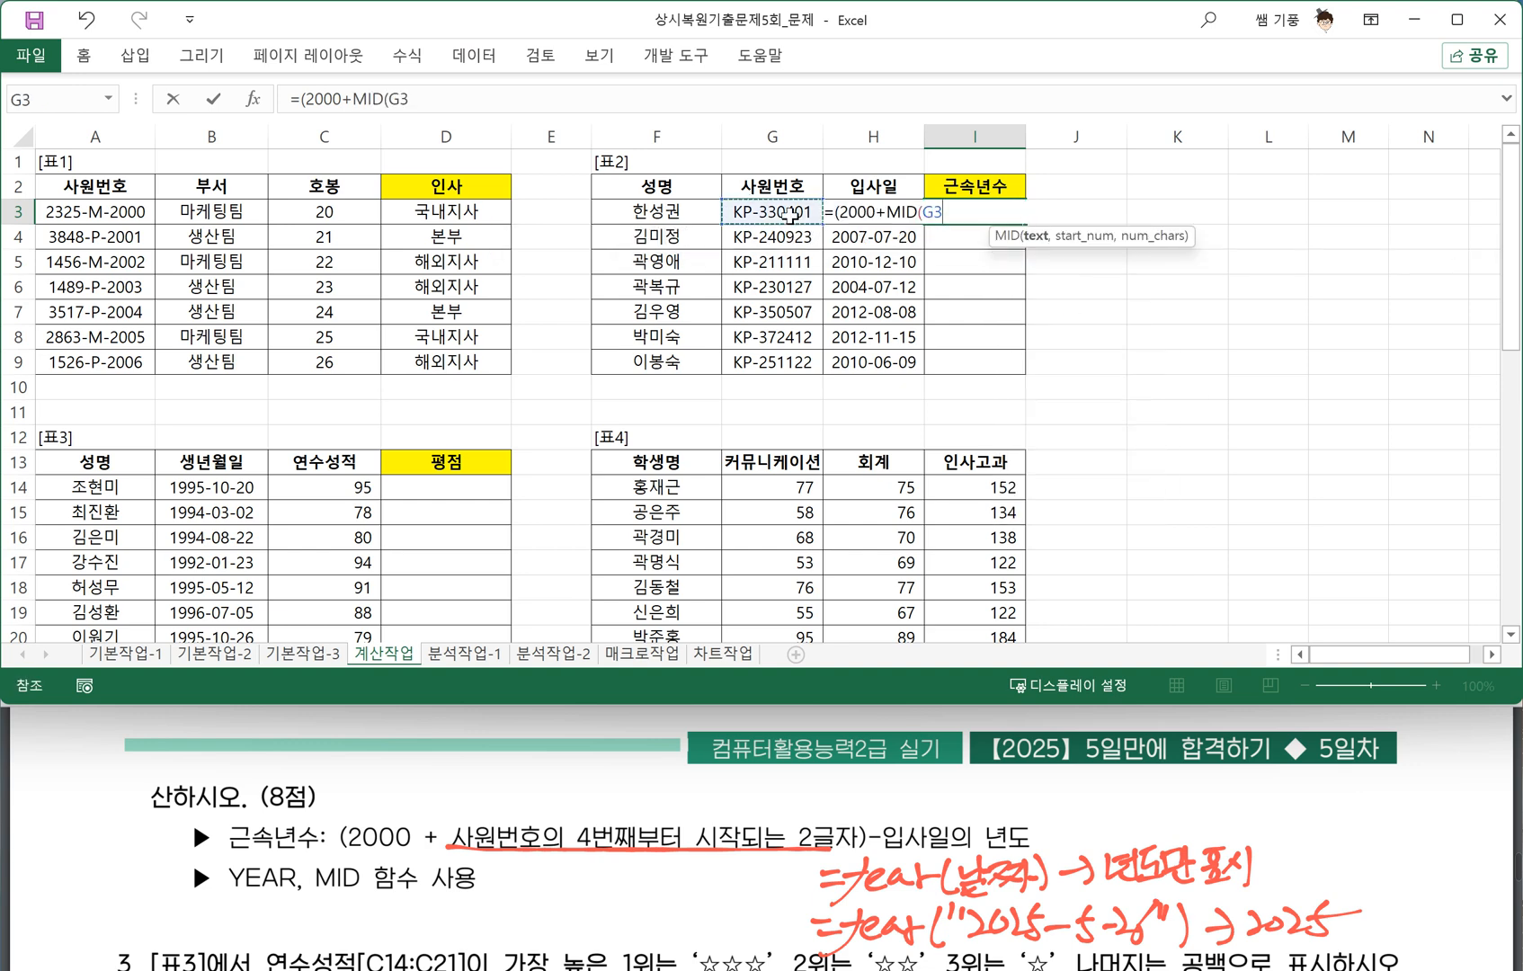
type(",4,2")
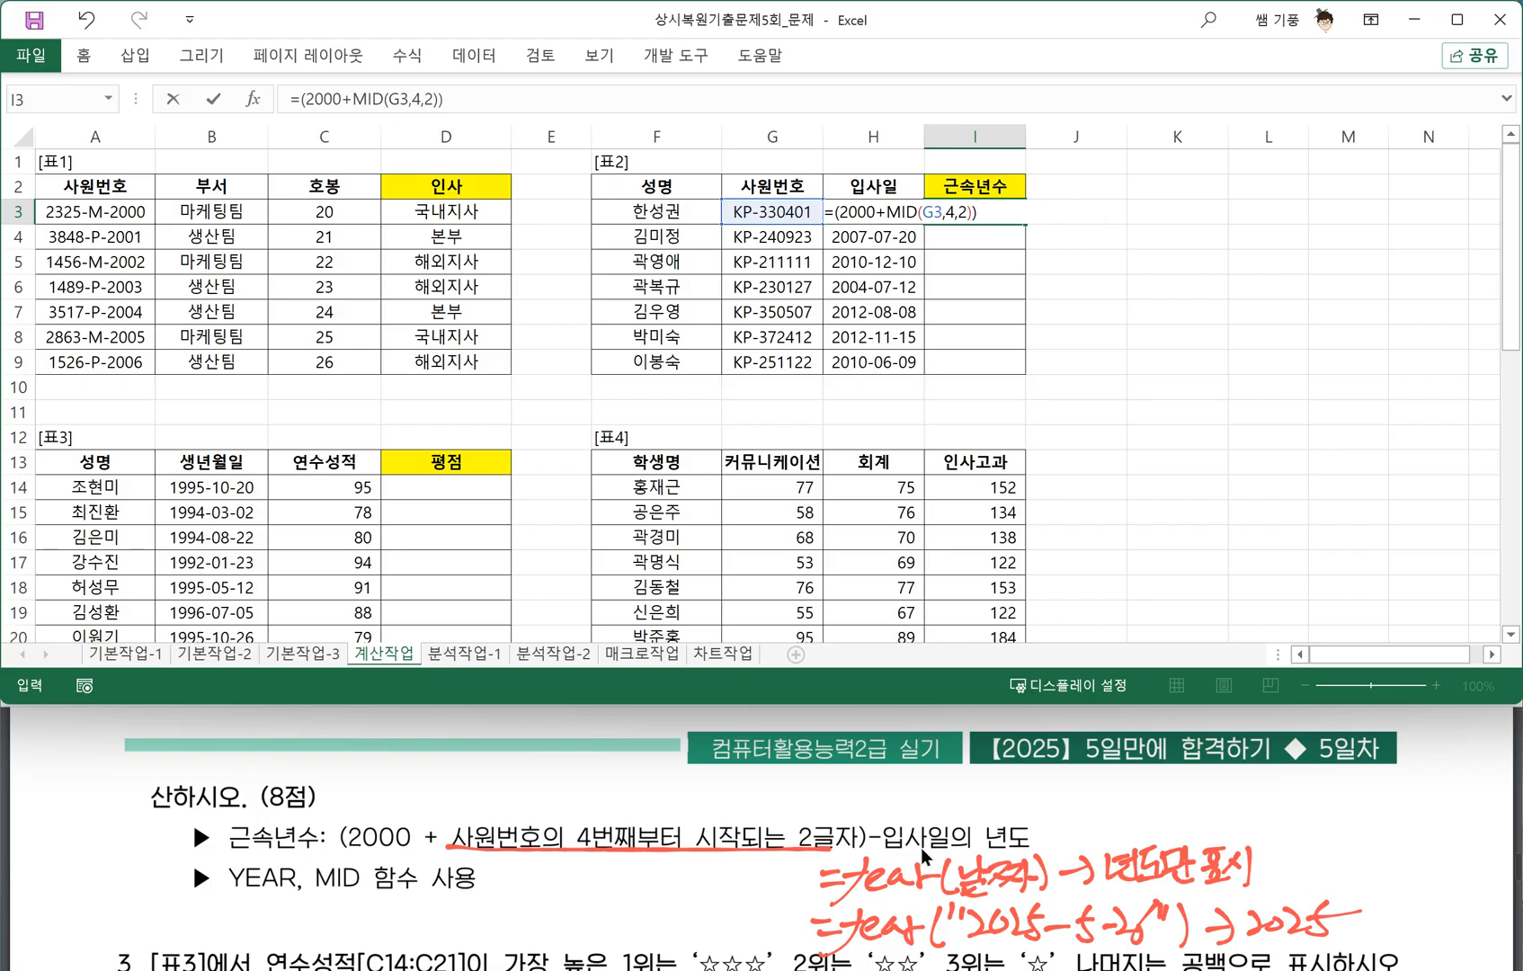
left_click(855, 818)
mouse_move(855, 818)
left_mouse_down()
mouse_move(875, 841)
mouse_move(856, 861)
left_mouse_up()
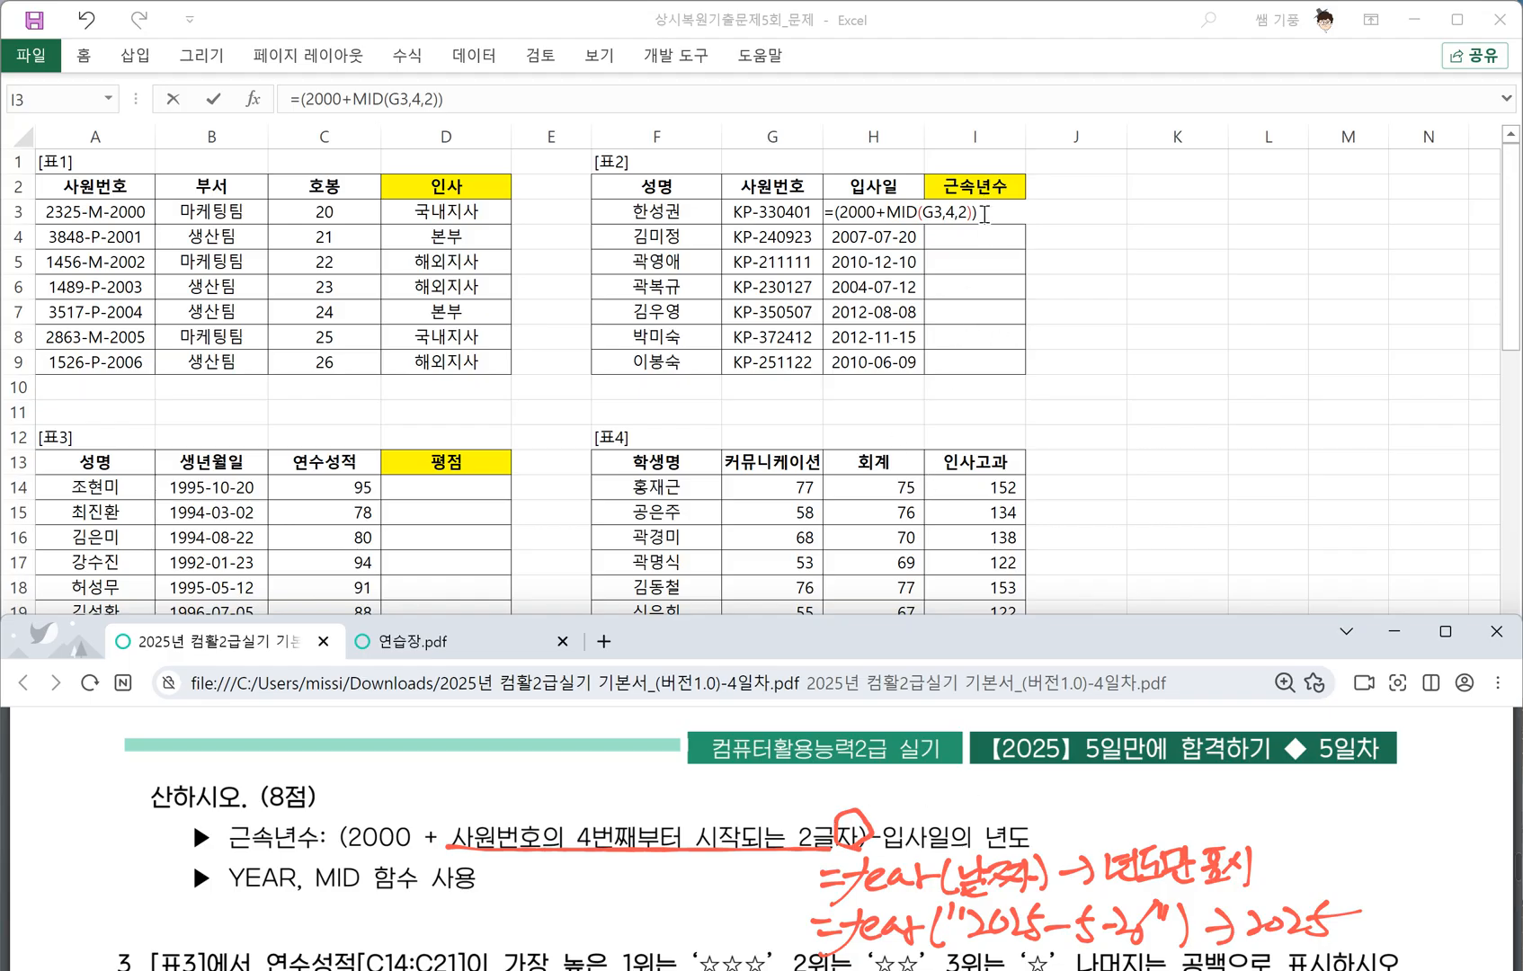
Complete the 근속년수 formula in I3 by subtracting YEAR(H3), giving =(2000+MID(G3,4,2))-YEAR(H3).
left_click(1034, 216)
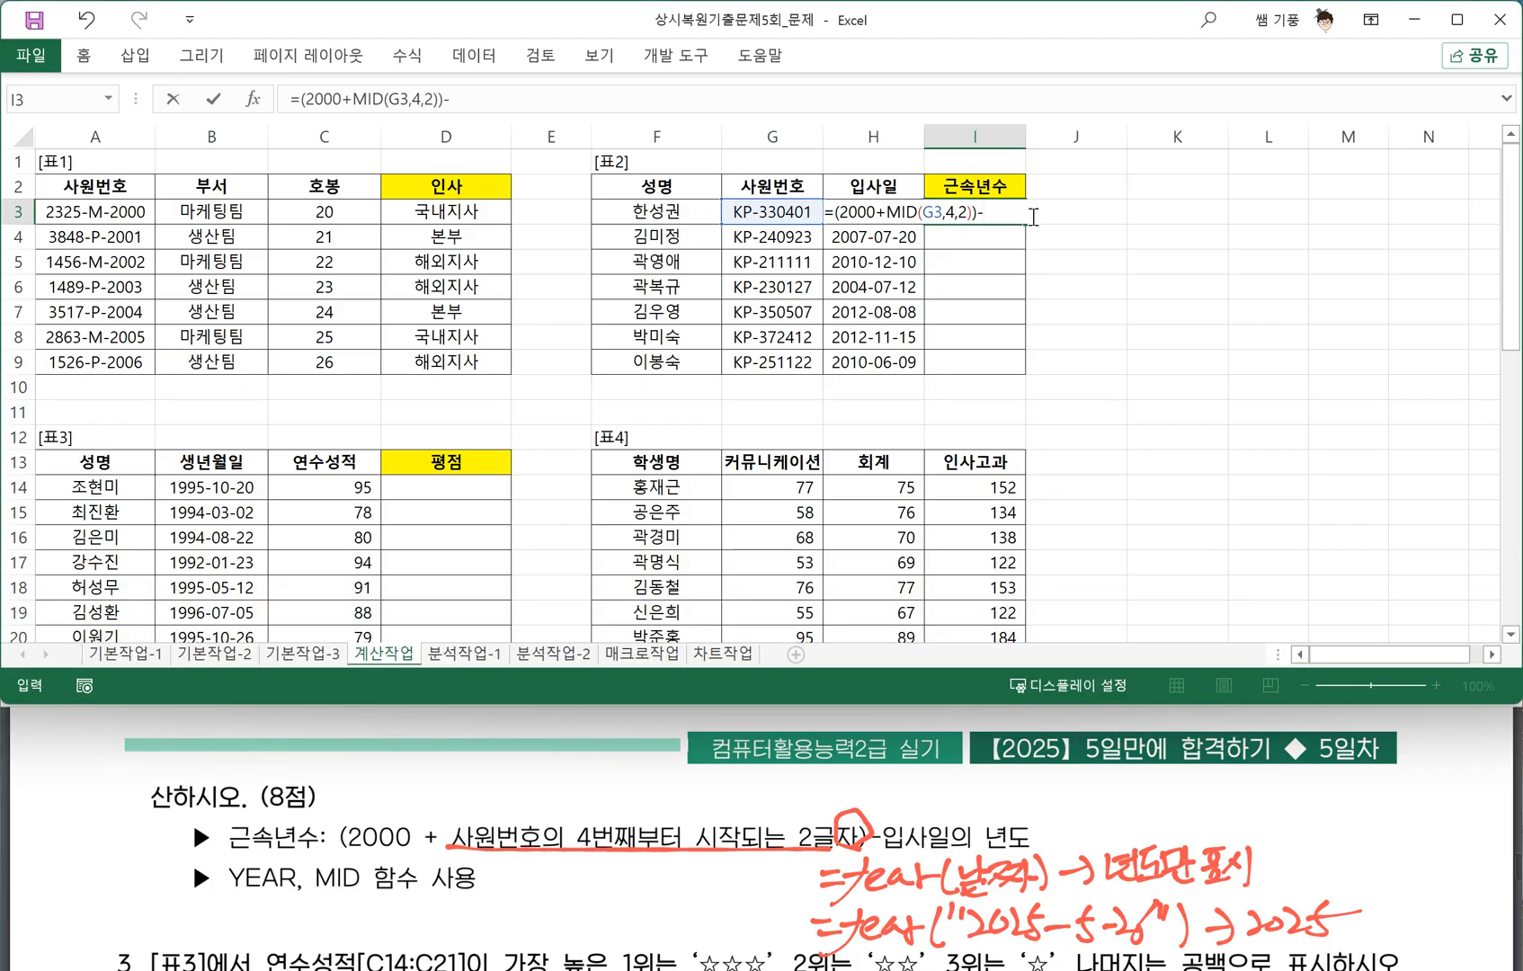
type("-YEAR(")
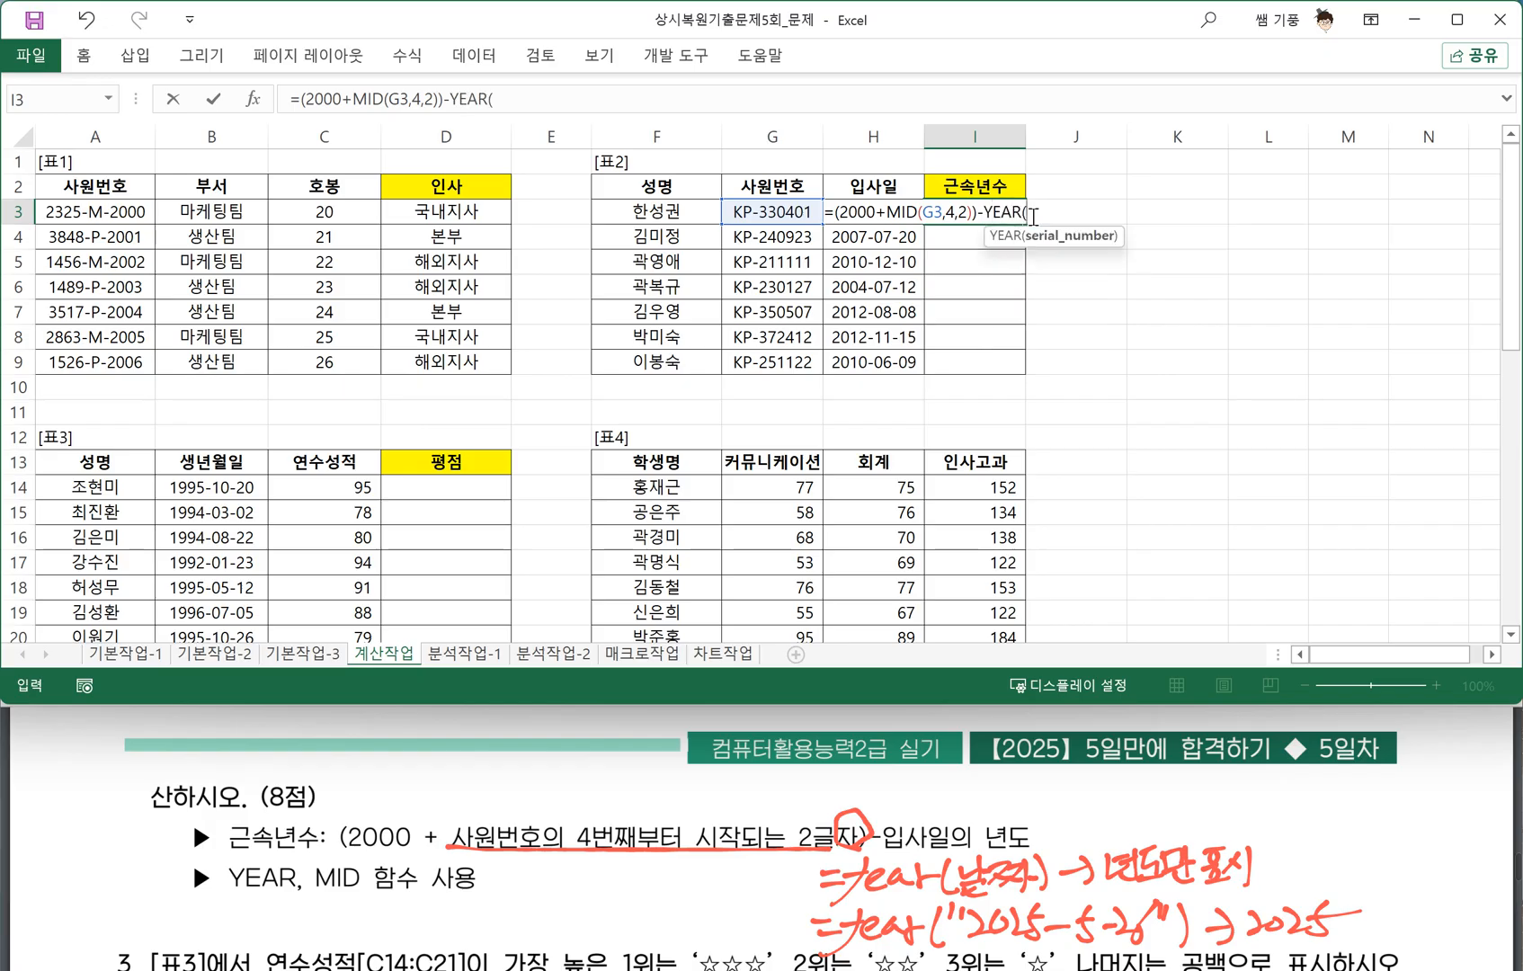
left_click(873, 186)
key("Down")
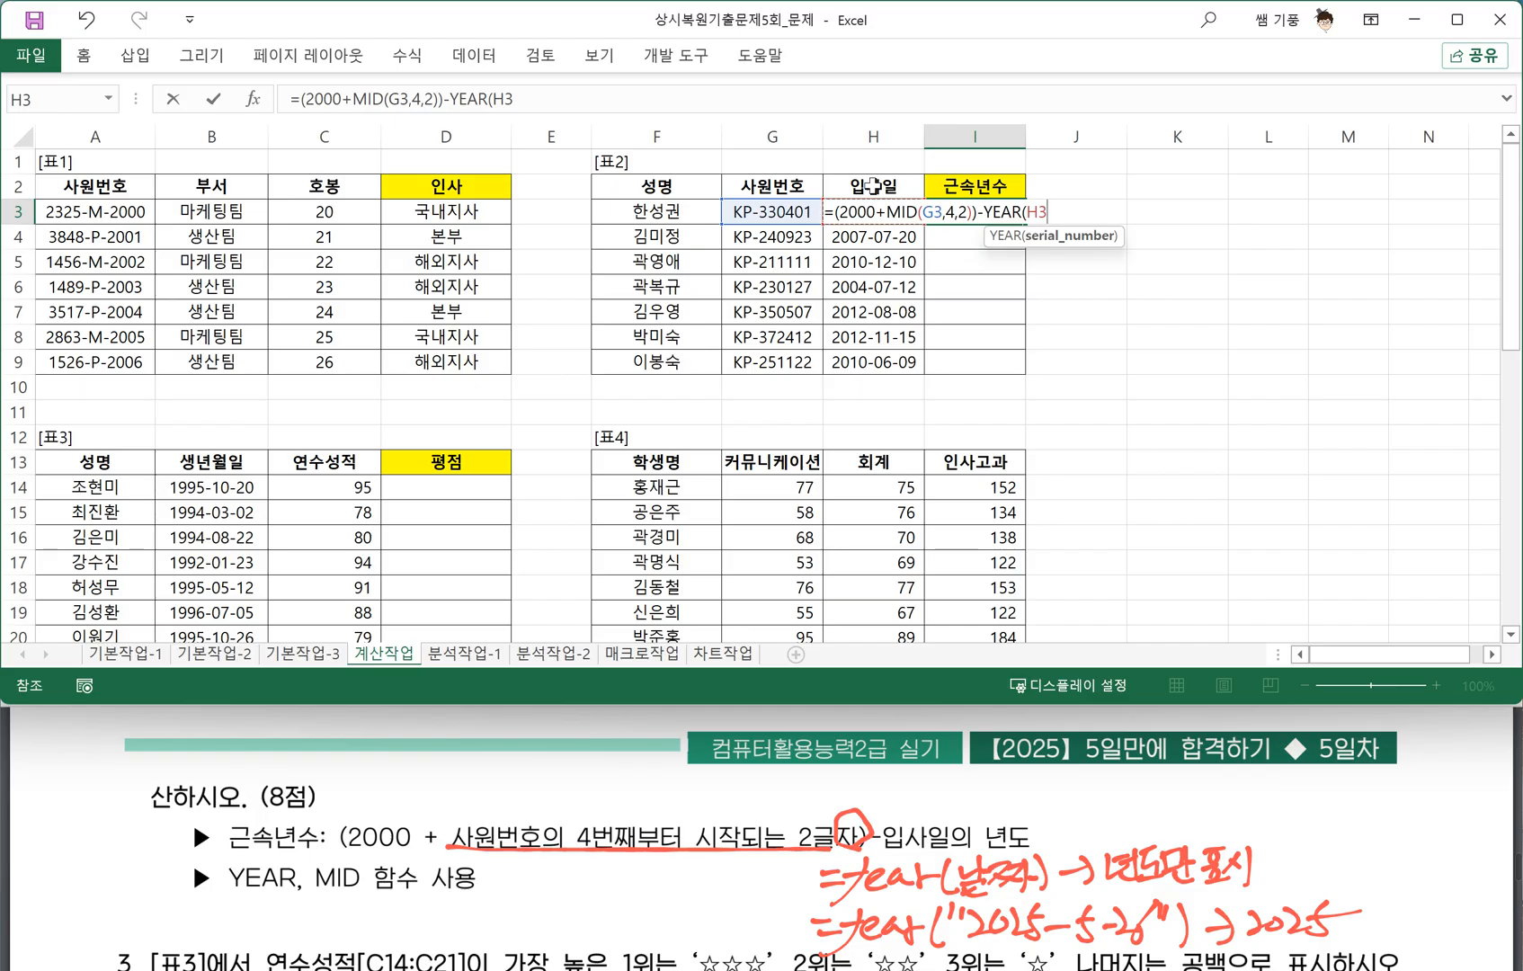
type(")")
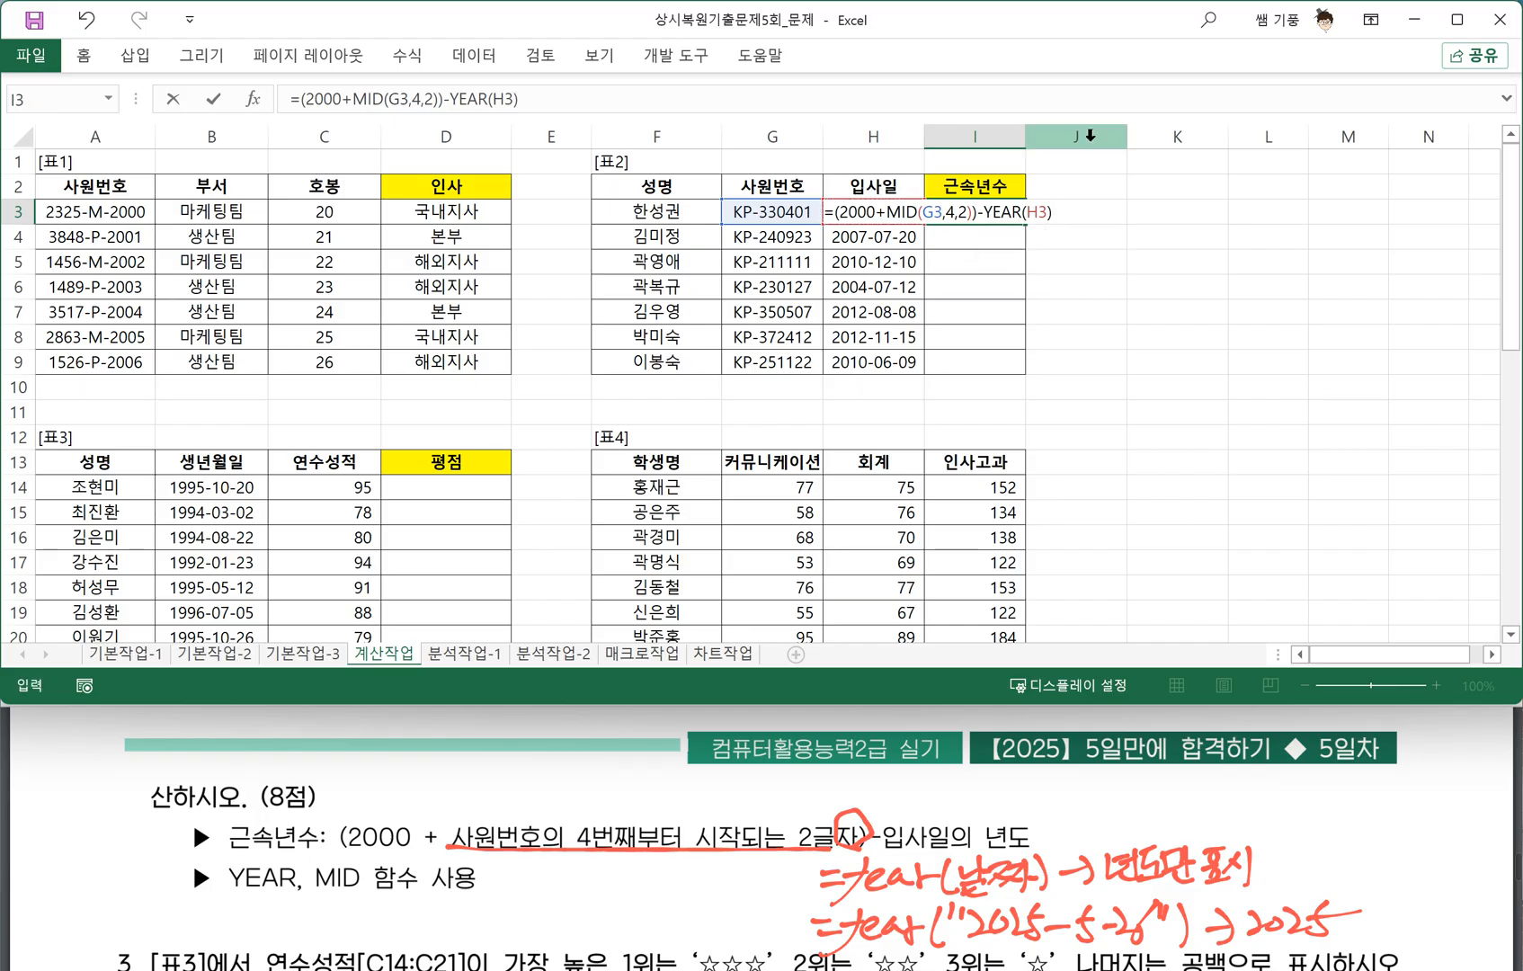
key("Return")
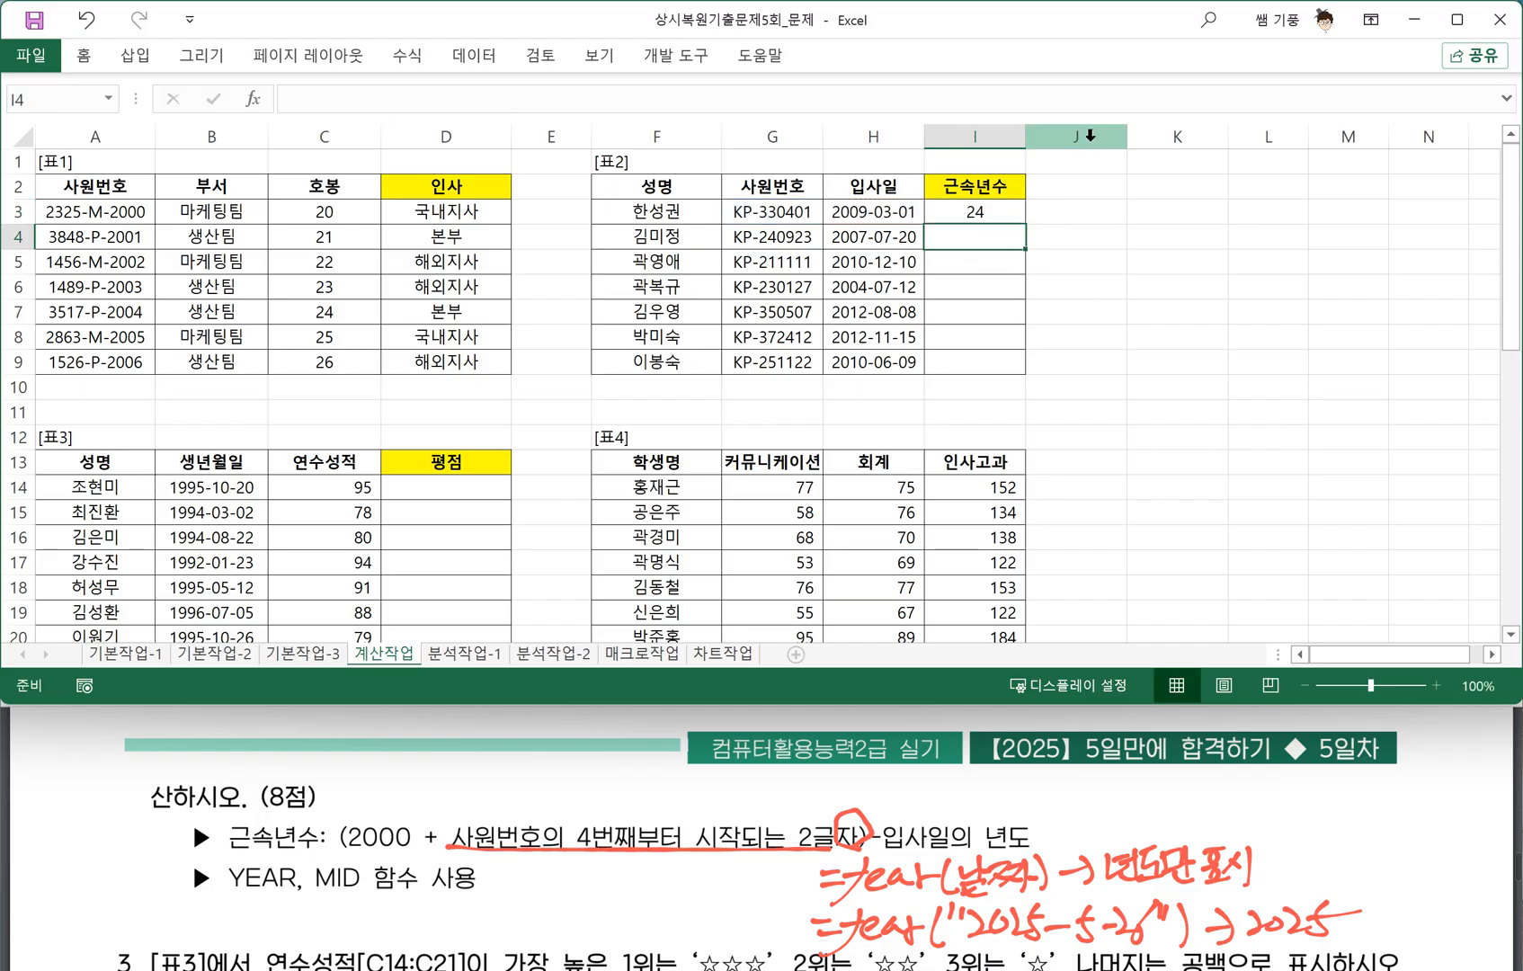
Fill the 근속년수 formula from I3 down through I9 in 표2.
left_click(987, 211)
left_click_drag(1025, 224, 1027, 369)
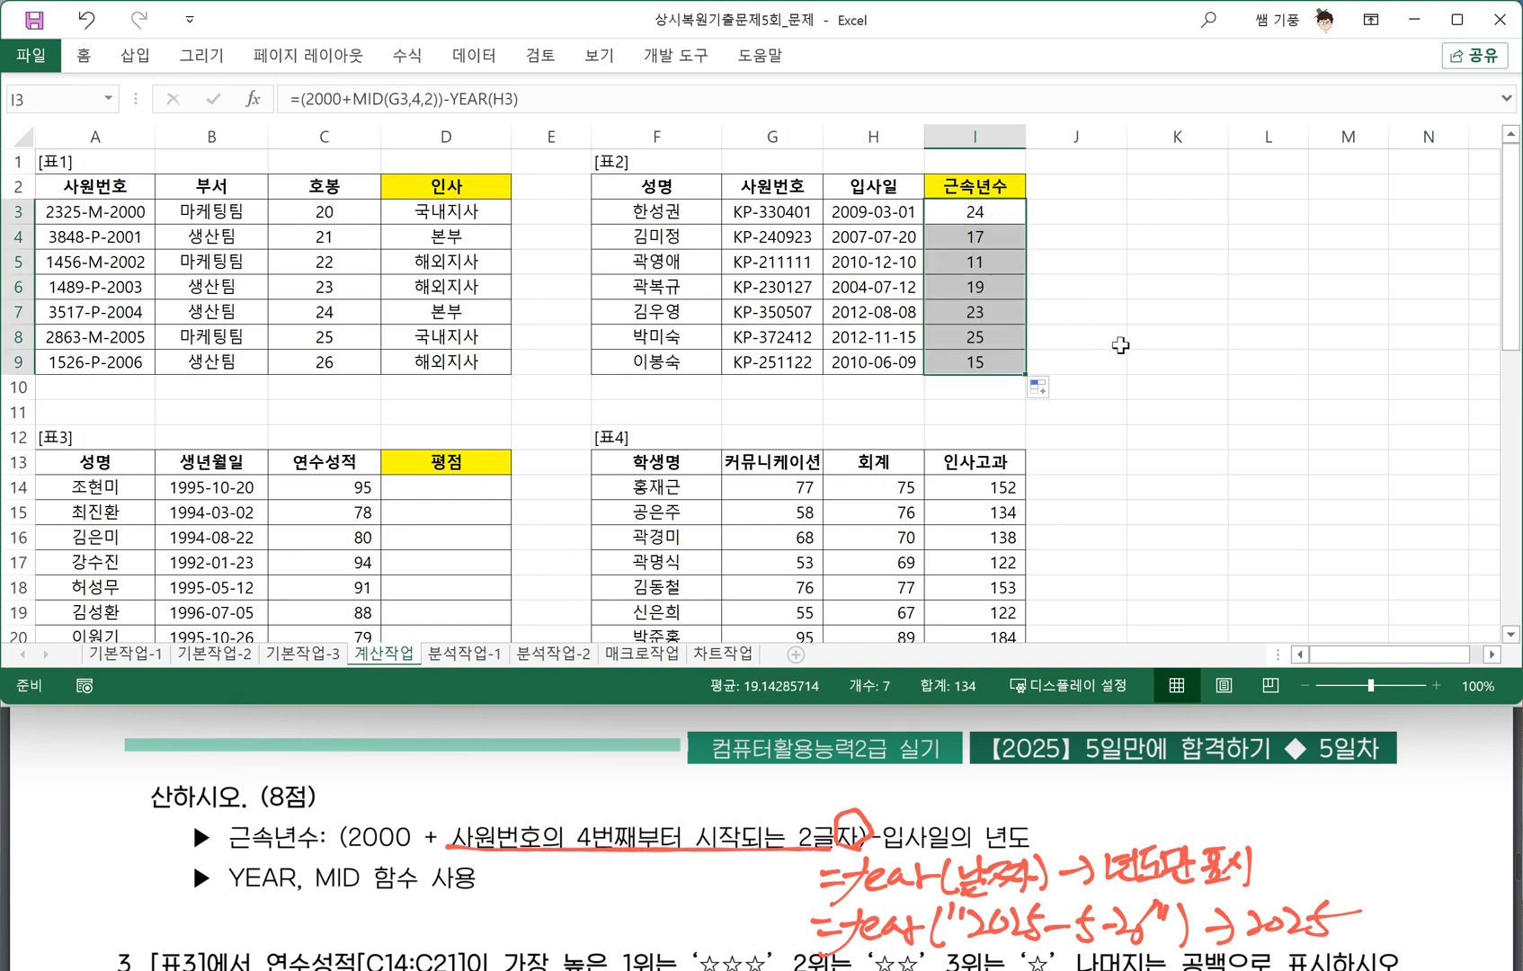
left_click(1070, 364)
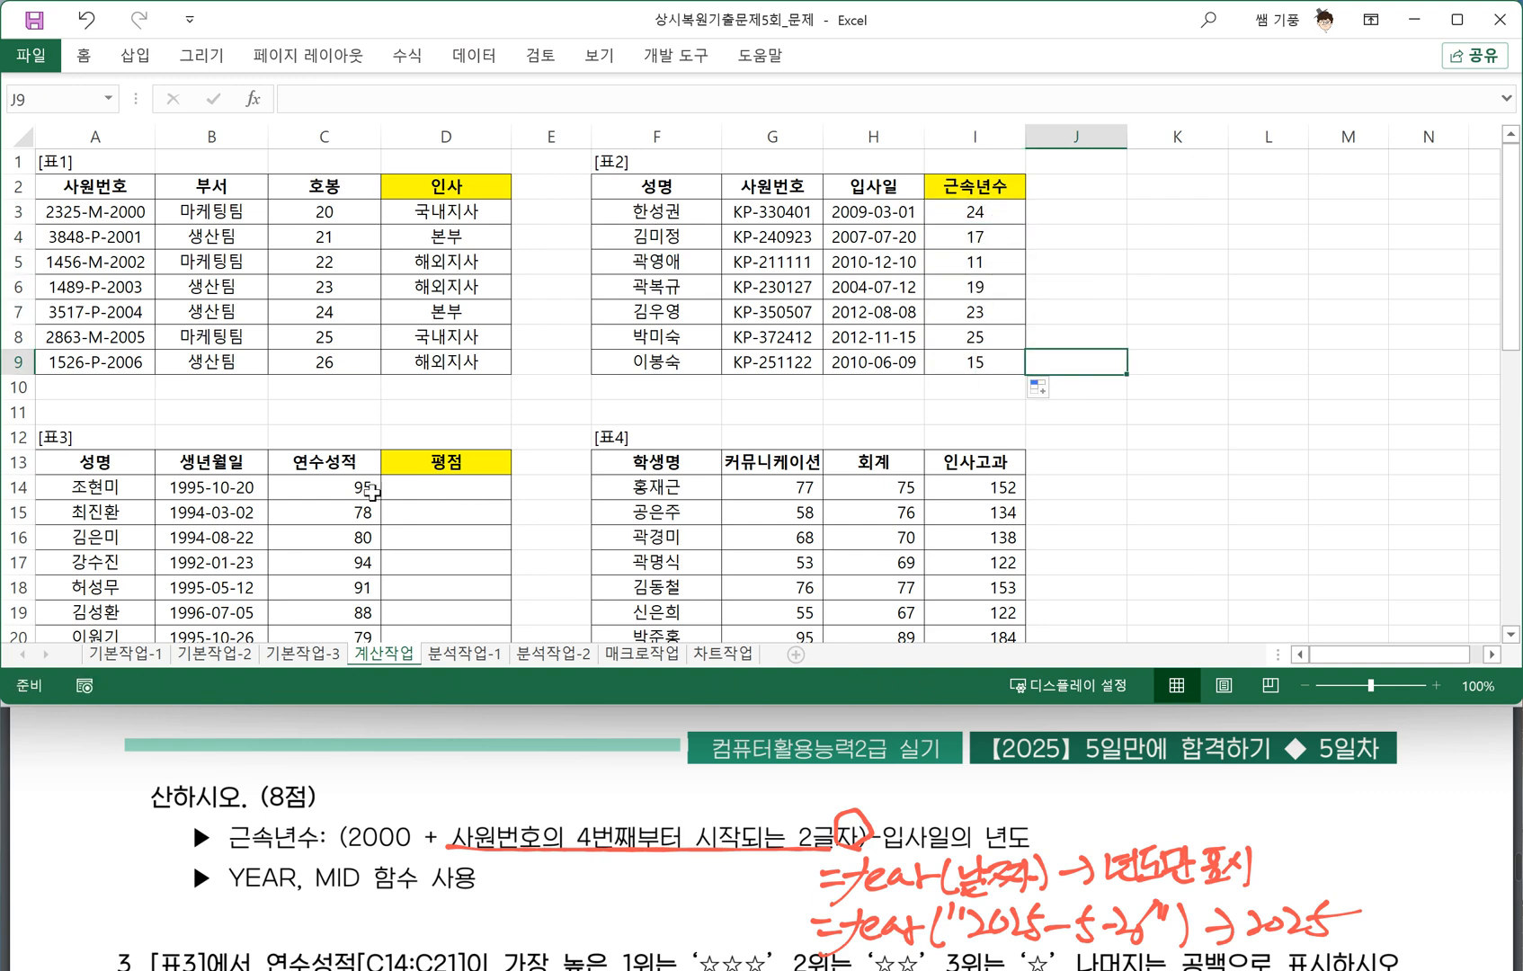
Underline question 3's key parts in the textbook PDF: 연수성적[C14:C21], 가장 높은, ☆☆☆, ☆☆, 나머지는 공백으로 표시 and IFERROR.
scroll(490, 874, "down", 1)
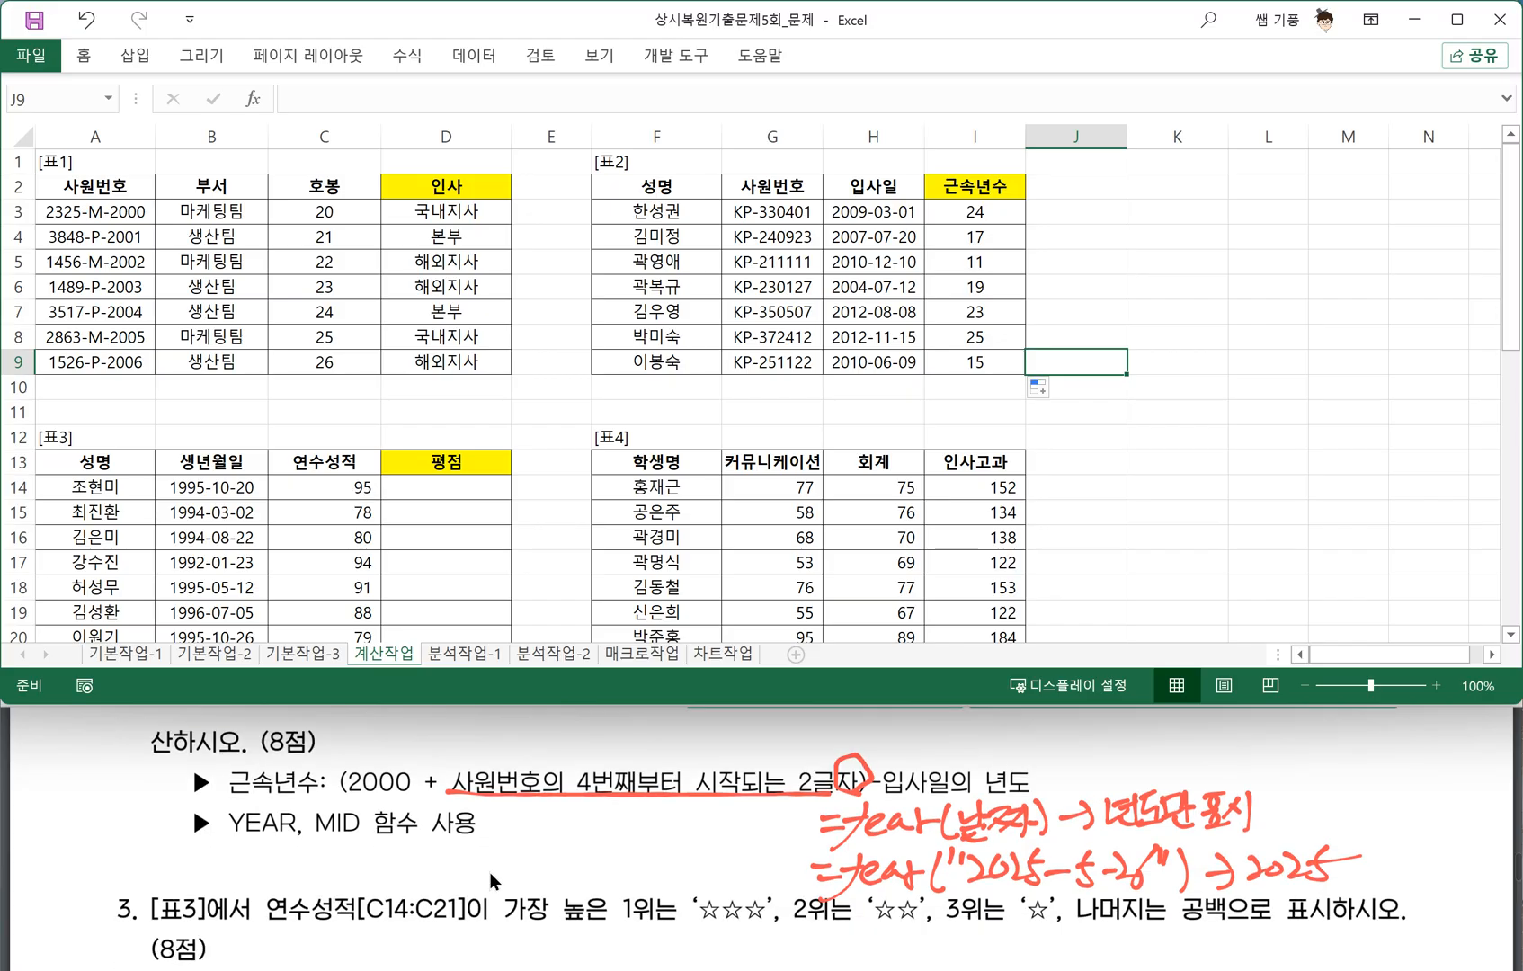
scroll(490, 872, "down", 3)
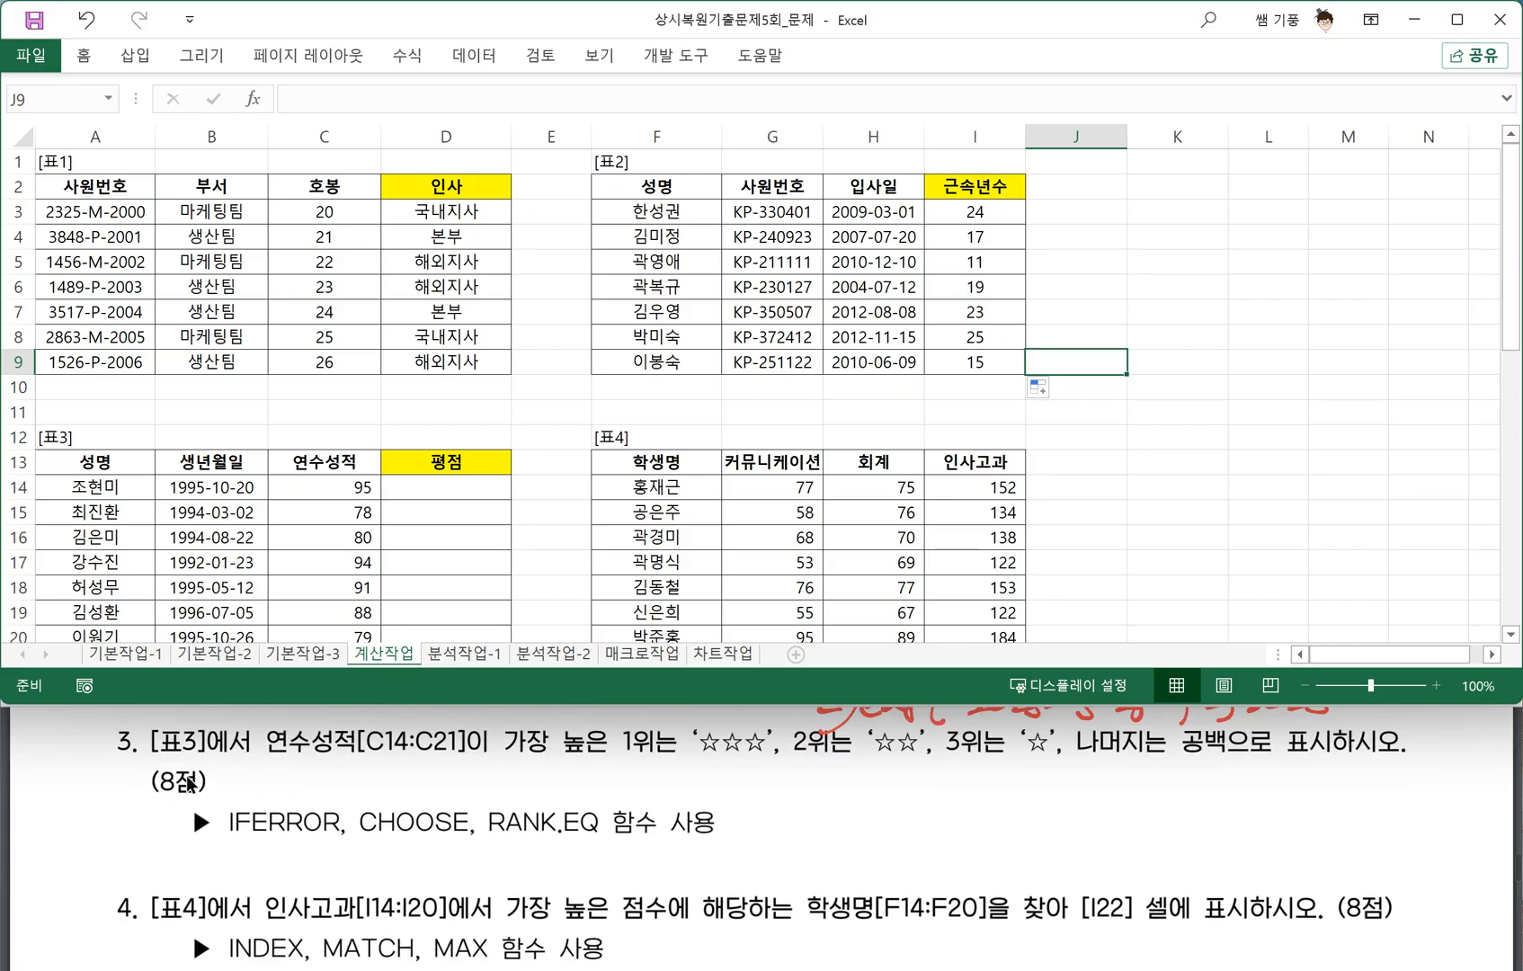
left_click(266, 757)
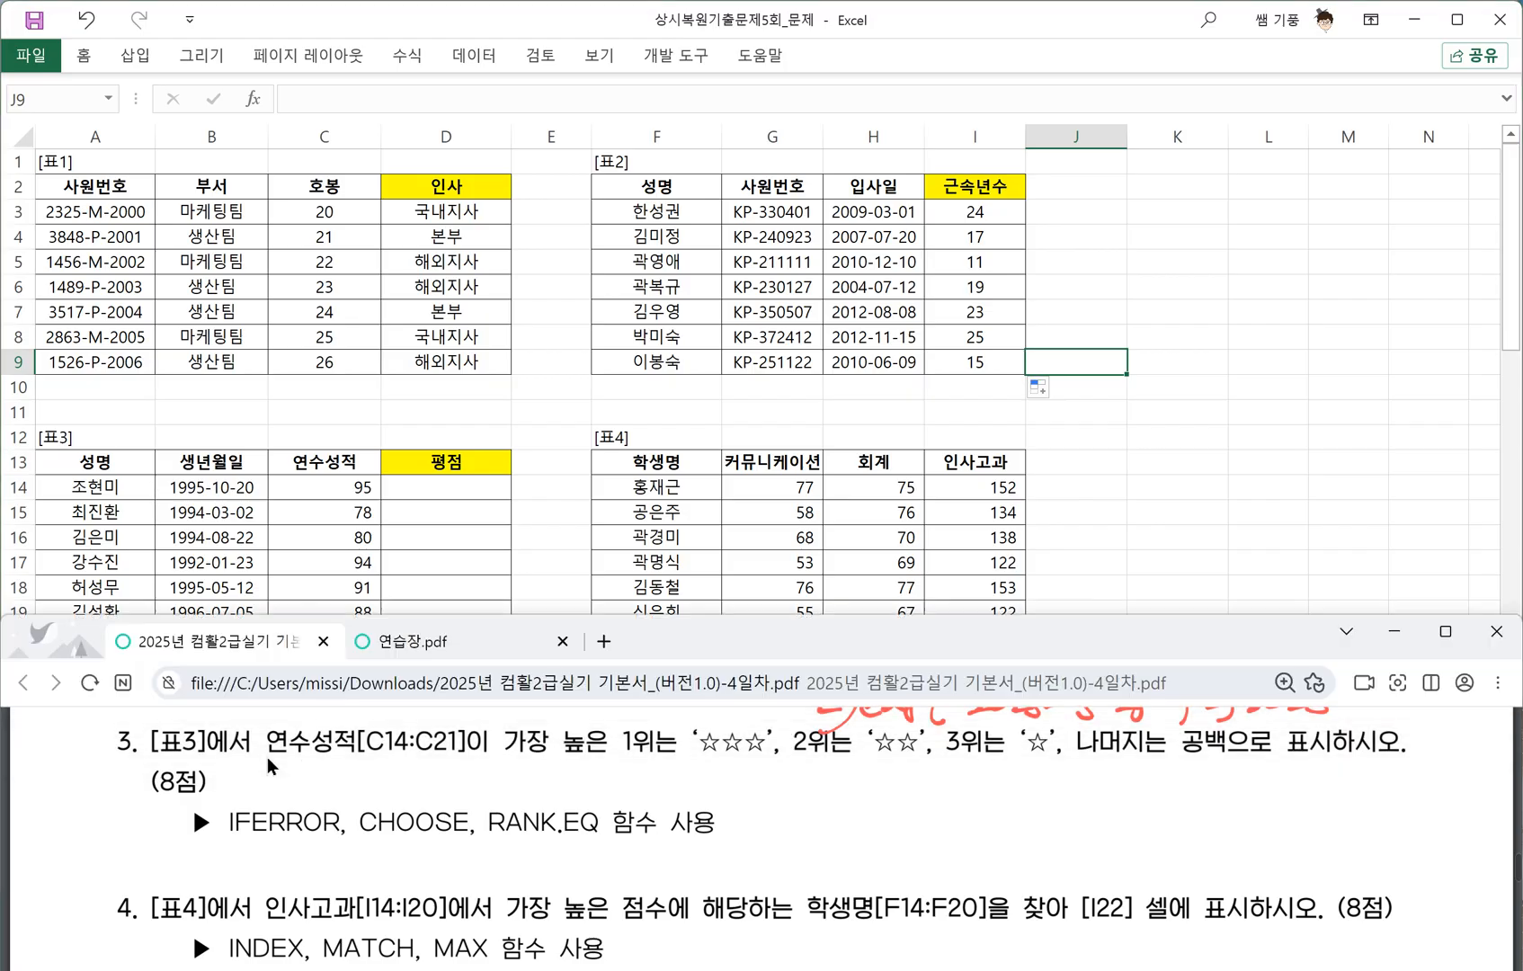
left_click_drag(267, 757, 393, 758)
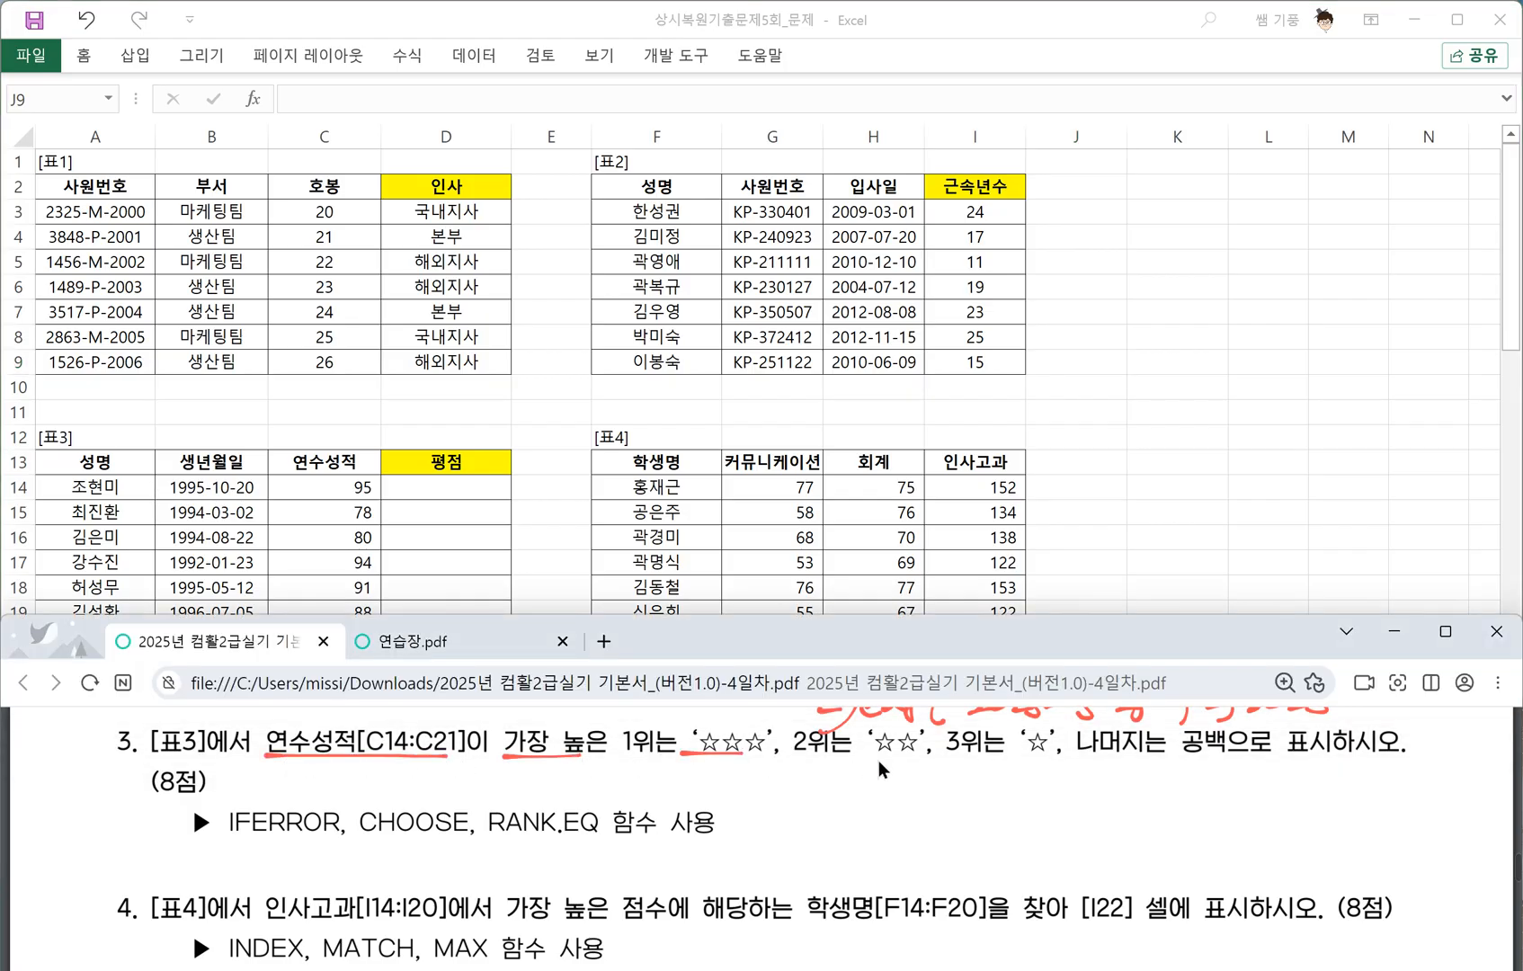
left_click_drag(866, 753, 916, 752)
left_click_drag(1053, 757, 1248, 757)
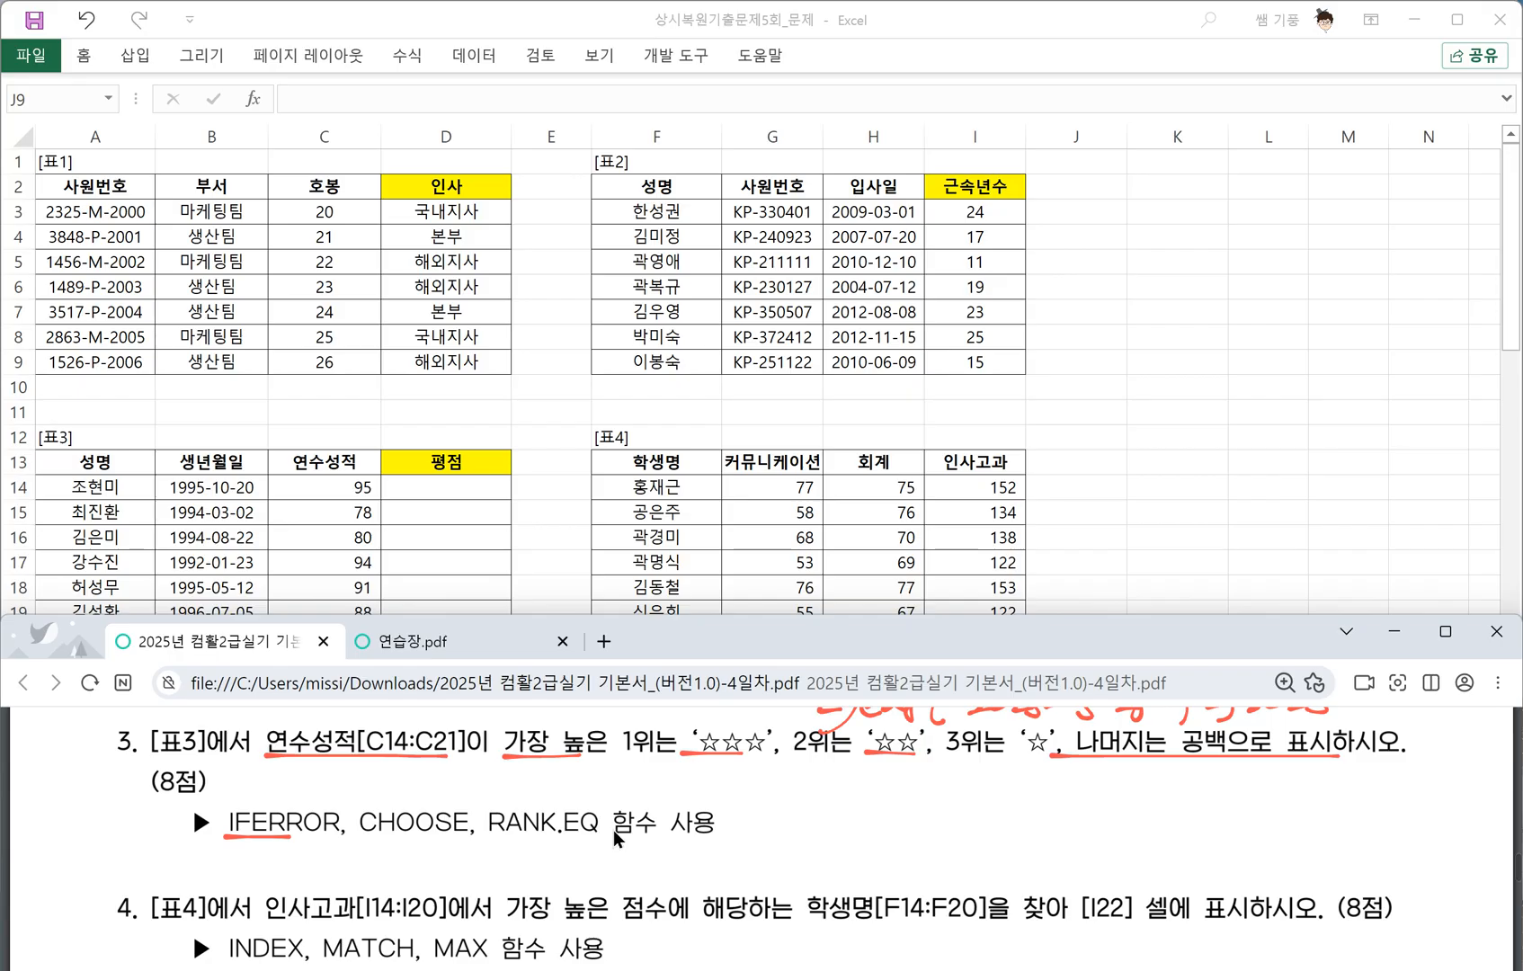
Handwrite the IFERROR syntax =Iferror(값,오류값) in the blank space below question 3's text.
left_click_drag(761, 783, 785, 780)
mouse_move(767, 800)
left_mouse_down()
mouse_move(840, 825)
mouse_move(880, 790)
mouse_move(947, 809)
mouse_move(989, 796)
mouse_move(992, 823)
mouse_move(1039, 809)
left_mouse_up()
left_click_drag(1023, 807, 1109, 793)
left_click_drag(1077, 794, 1113, 808)
left_click_drag(1084, 795, 1118, 808)
left_click_drag(1115, 770, 1131, 815)
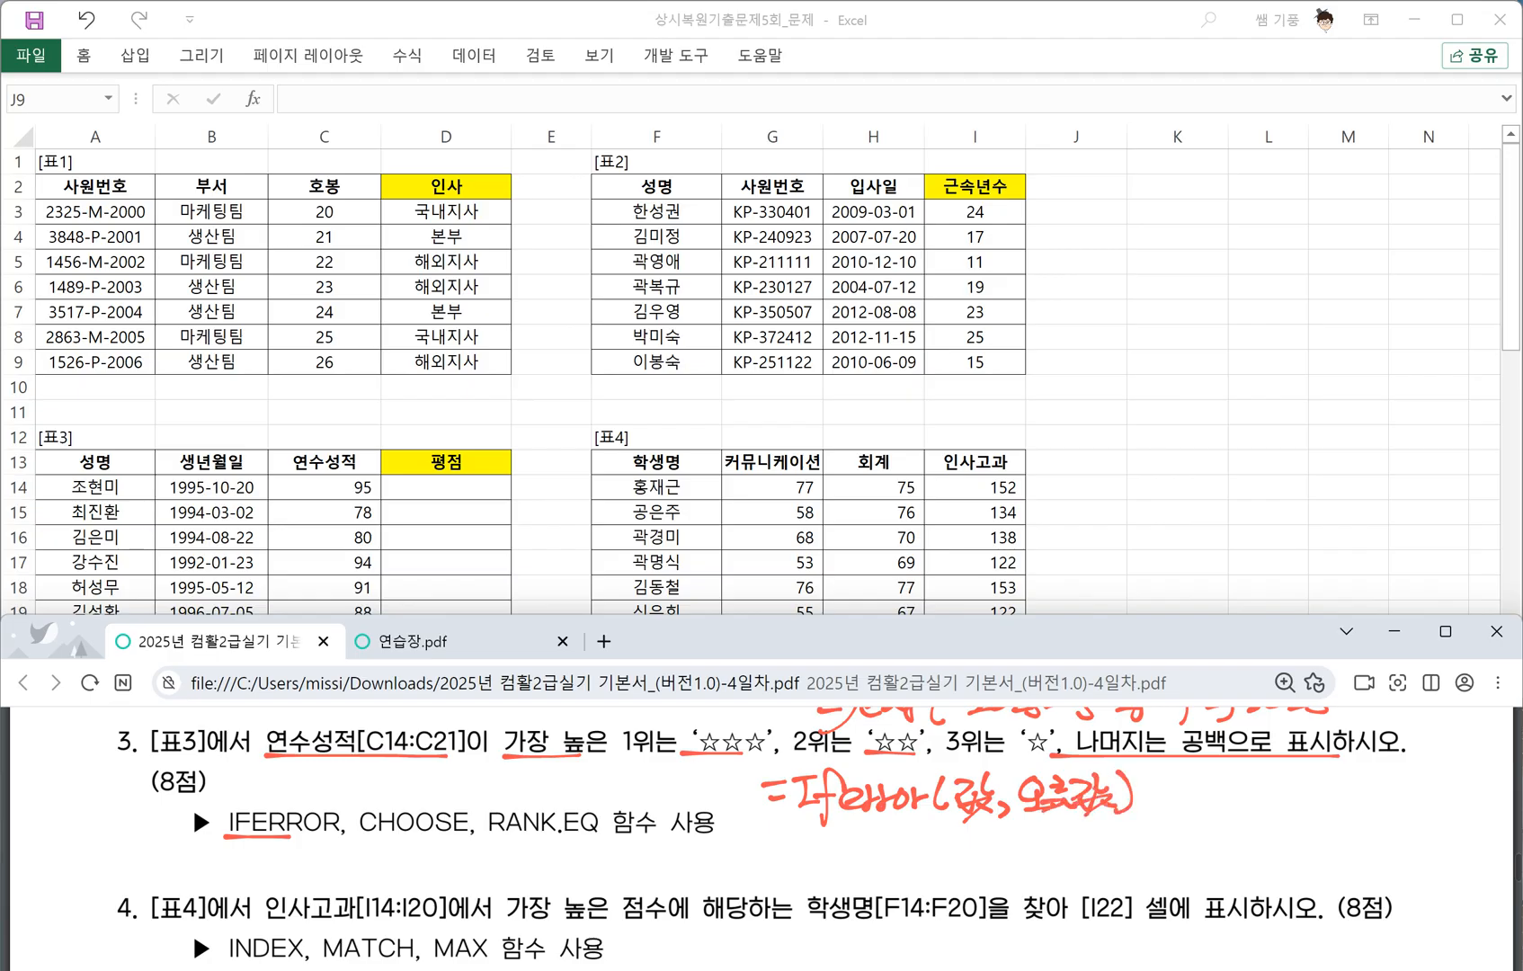
Handwrite the CHOOSE syntax =Choose(K,값1,값2,값3...) directly under the IFERROR syntax.
left_click_drag(826, 838, 809, 870)
mouse_move(836, 820)
left_mouse_down()
mouse_move(833, 869)
mouse_move(861, 862)
left_mouse_up()
mouse_move(872, 841)
left_mouse_down()
mouse_move(869, 862)
mouse_move(893, 858)
left_mouse_up()
left_click_drag(909, 836, 904, 863)
left_click_drag(917, 855, 980, 872)
left_click_drag(980, 856, 1003, 840)
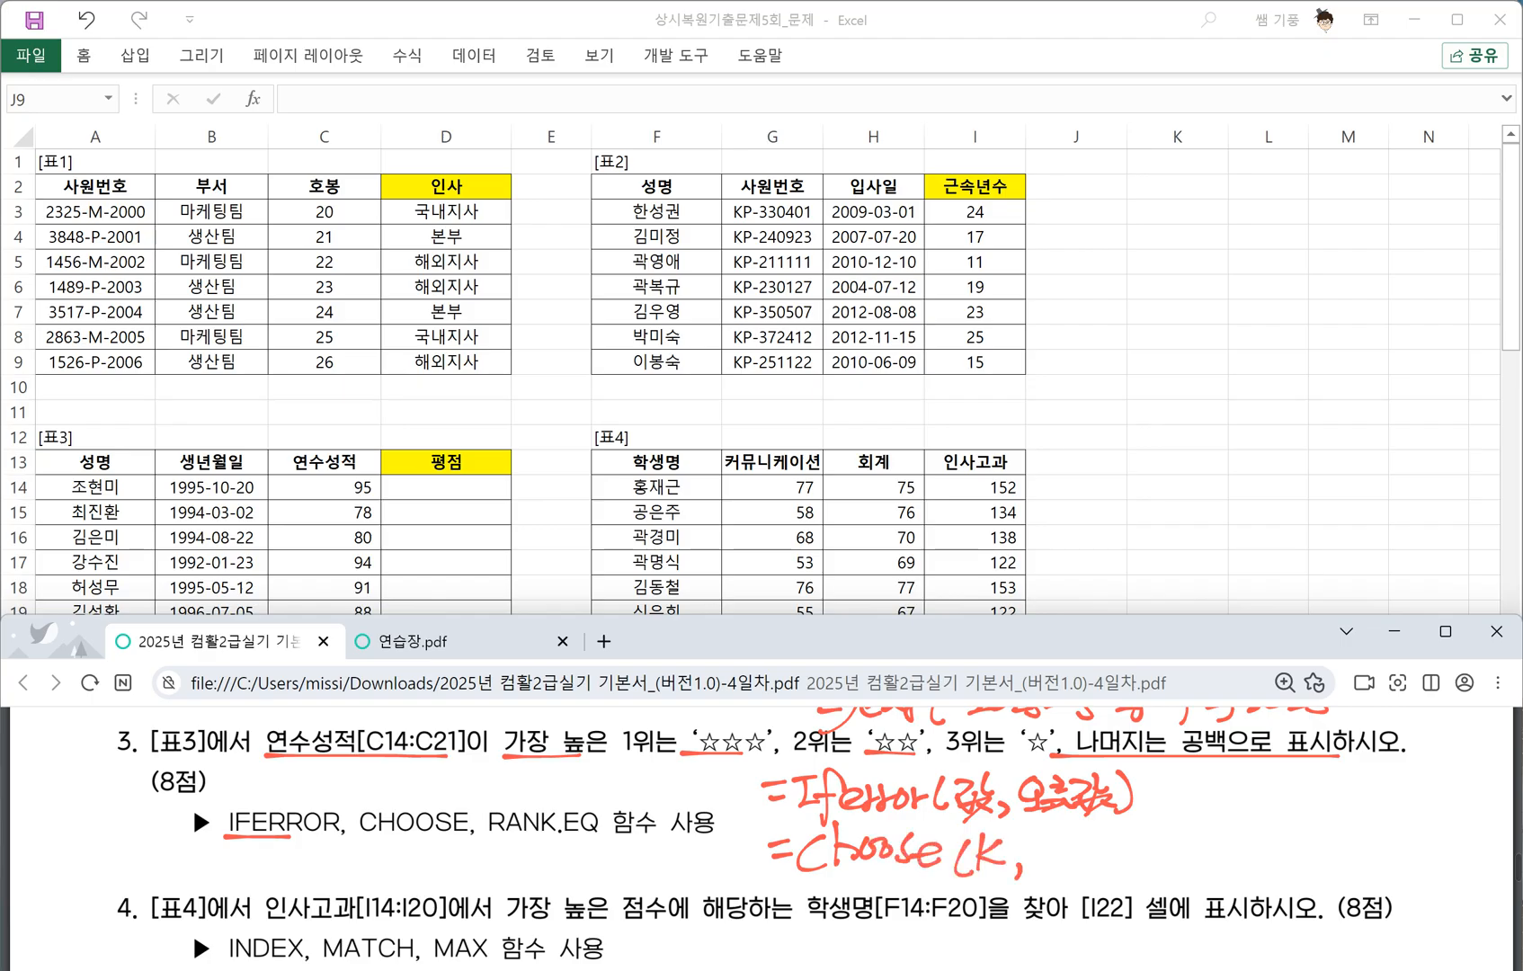
left_click_drag(1023, 838, 1021, 855)
left_click_drag(1049, 830, 1031, 871)
left_click_drag(1043, 853, 1040, 871)
mouse_move(1057, 854)
left_mouse_down()
mouse_move(1034, 874)
mouse_move(1066, 863)
left_mouse_up()
mouse_move(1074, 828)
left_mouse_down()
mouse_move(1066, 858)
mouse_move(1133, 855)
left_mouse_up()
mouse_move(1102, 847)
left_mouse_down()
mouse_move(1139, 874)
mouse_move(1199, 852)
left_mouse_up()
left_click(1174, 860)
left_click_drag(1212, 824, 1205, 872)
left_click_drag(1196, 850, 1216, 876)
mouse_move(1229, 830)
left_mouse_down()
mouse_move(1223, 865)
mouse_move(1287, 863)
left_mouse_up()
left_click(1250, 861)
left_click(1263, 858)
left_click(1274, 858)
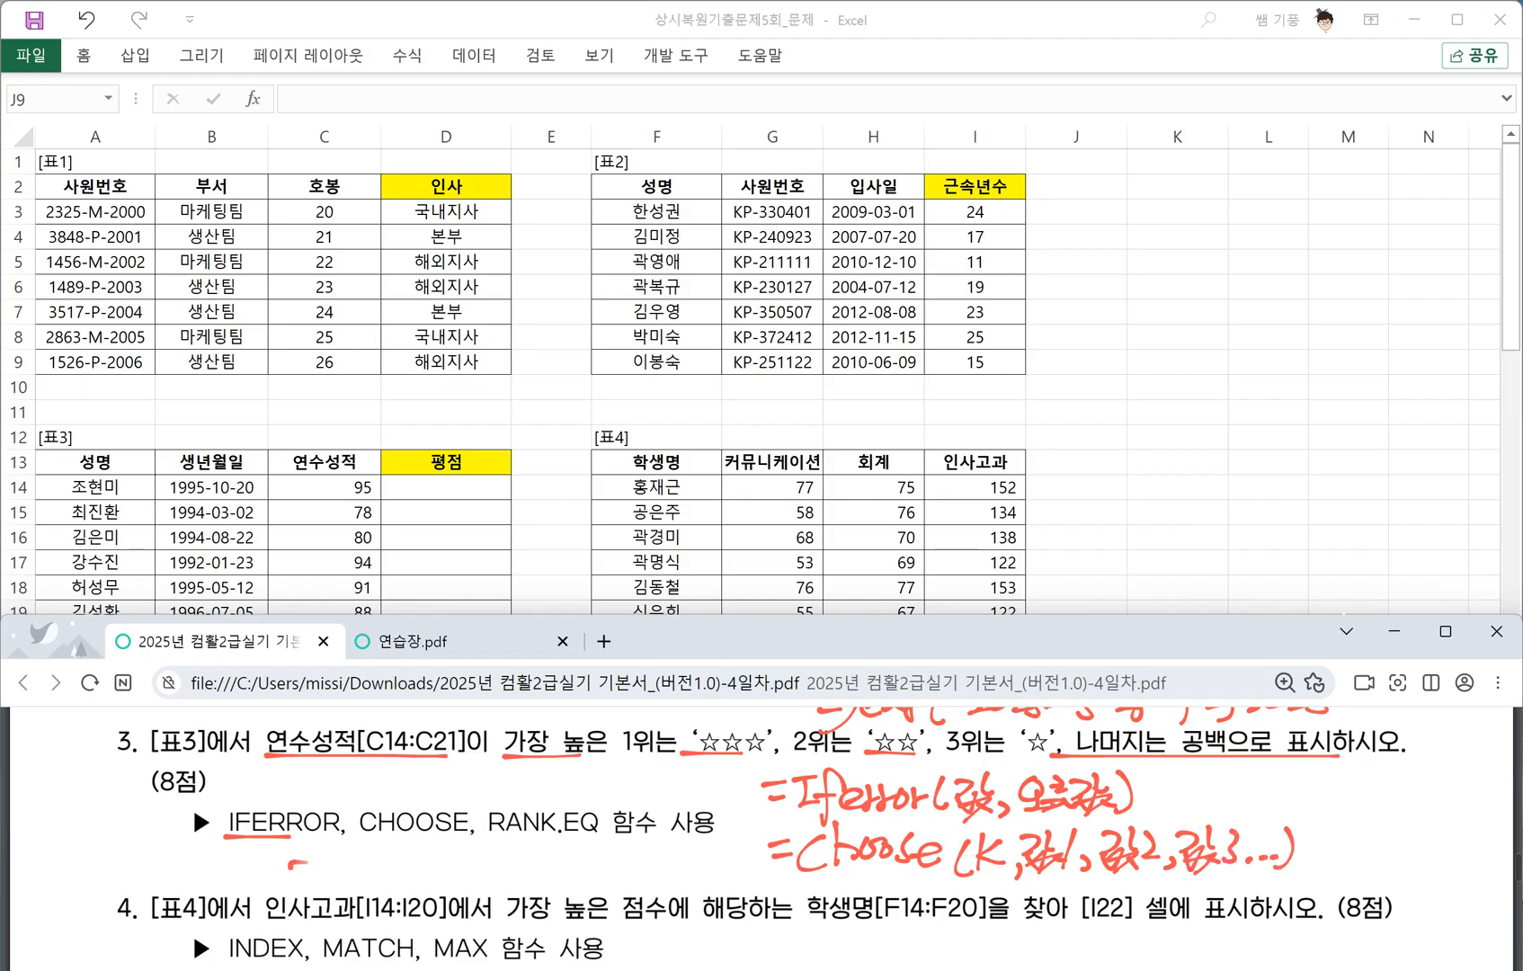
Handwrite the RANK.EQ syntax =Rank.eq(기준셀,범위,0) below question 3's list of functions.
left_click_drag(288, 878, 308, 875)
mouse_move(323, 838)
left_mouse_down()
mouse_move(306, 902)
mouse_move(329, 871)
left_mouse_up()
mouse_move(329, 870)
left_mouse_down()
mouse_move(345, 889)
mouse_move(395, 889)
left_mouse_up()
mouse_move(417, 852)
left_mouse_down()
mouse_move(414, 879)
mouse_move(446, 859)
mouse_move(446, 875)
left_mouse_up()
left_click(419, 883)
mouse_move(462, 859)
left_mouse_down()
mouse_move(453, 898)
mouse_move(458, 876)
left_mouse_up()
mouse_move(485, 847)
left_mouse_down()
mouse_move(476, 892)
mouse_move(504, 857)
mouse_move(491, 882)
left_mouse_up()
left_click_drag(514, 853, 510, 886)
mouse_move(517, 857)
left_mouse_down()
mouse_move(530, 856)
mouse_move(518, 878)
left_mouse_up()
left_click_drag(542, 854, 528, 885)
left_click_drag(571, 848, 564, 874)
left_click_drag(564, 865, 581, 872)
left_click_drag(552, 877, 579, 890)
mouse_move(594, 878)
left_mouse_down()
mouse_move(585, 892)
mouse_move(616, 885)
left_mouse_up()
mouse_move(610, 868)
left_mouse_down()
mouse_move(633, 843)
mouse_move(628, 879)
left_mouse_up()
mouse_move(612, 874)
left_mouse_down()
mouse_move(630, 890)
mouse_move(642, 870)
left_mouse_up()
mouse_move(632, 877)
left_mouse_down()
mouse_move(658, 872)
mouse_move(643, 889)
left_mouse_up()
left_click_drag(663, 852, 671, 895)
left_click_drag(701, 858, 697, 876)
left_click_drag(720, 854, 716, 896)
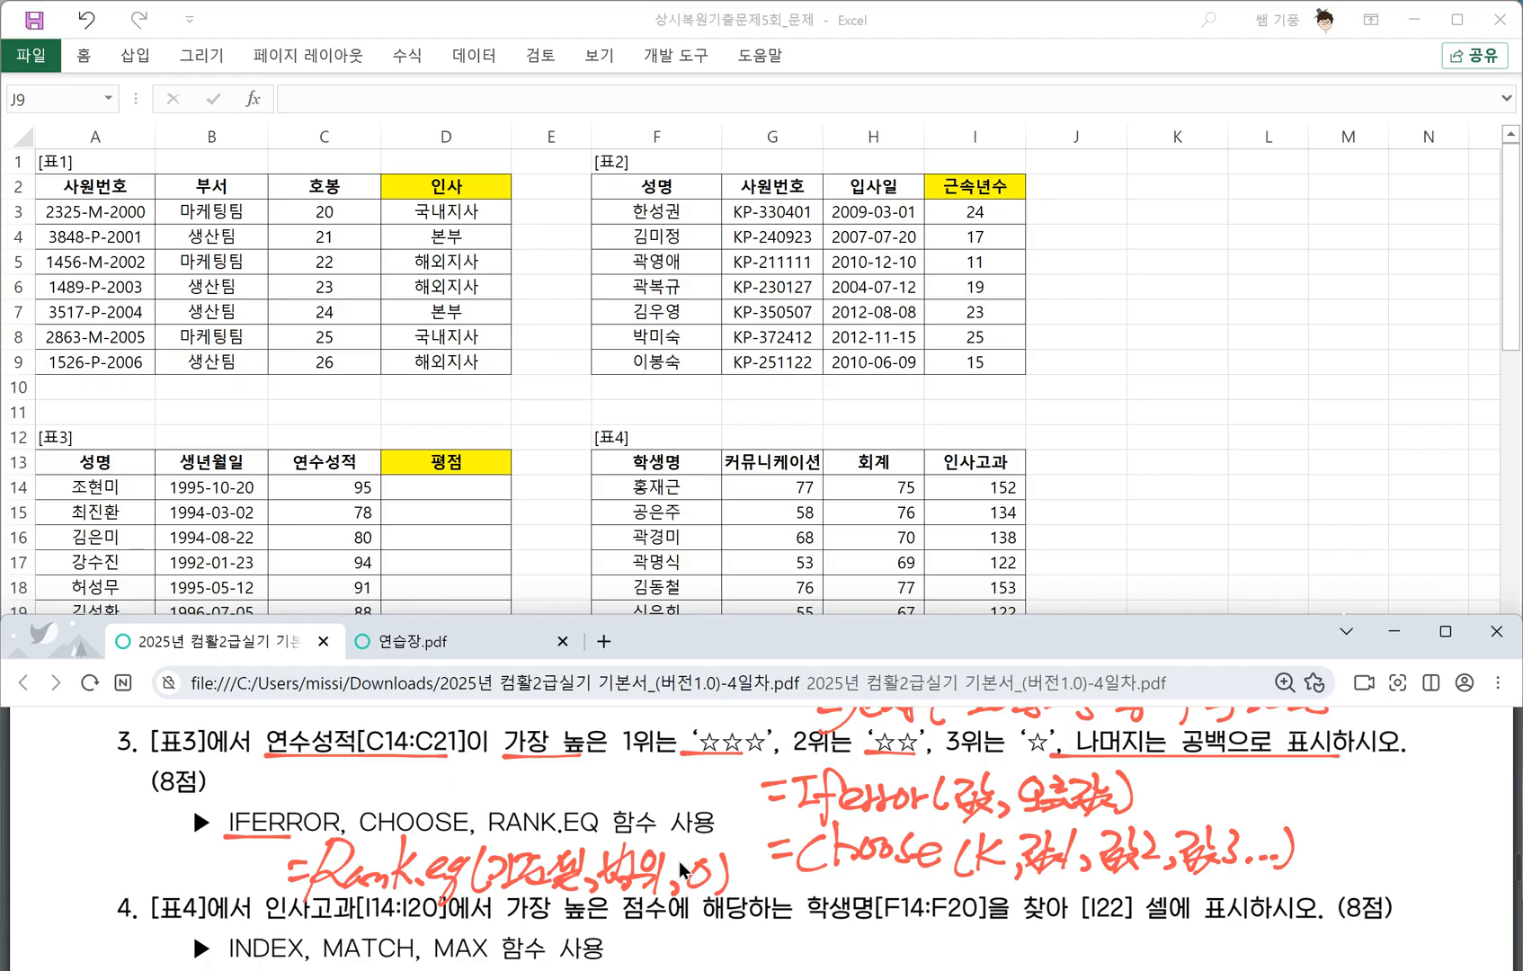
Enter =RANK.EQ(C14,$C$14:$C$21,0) in D14 of 표3's 평점 column in Excel.
left_click(438, 558)
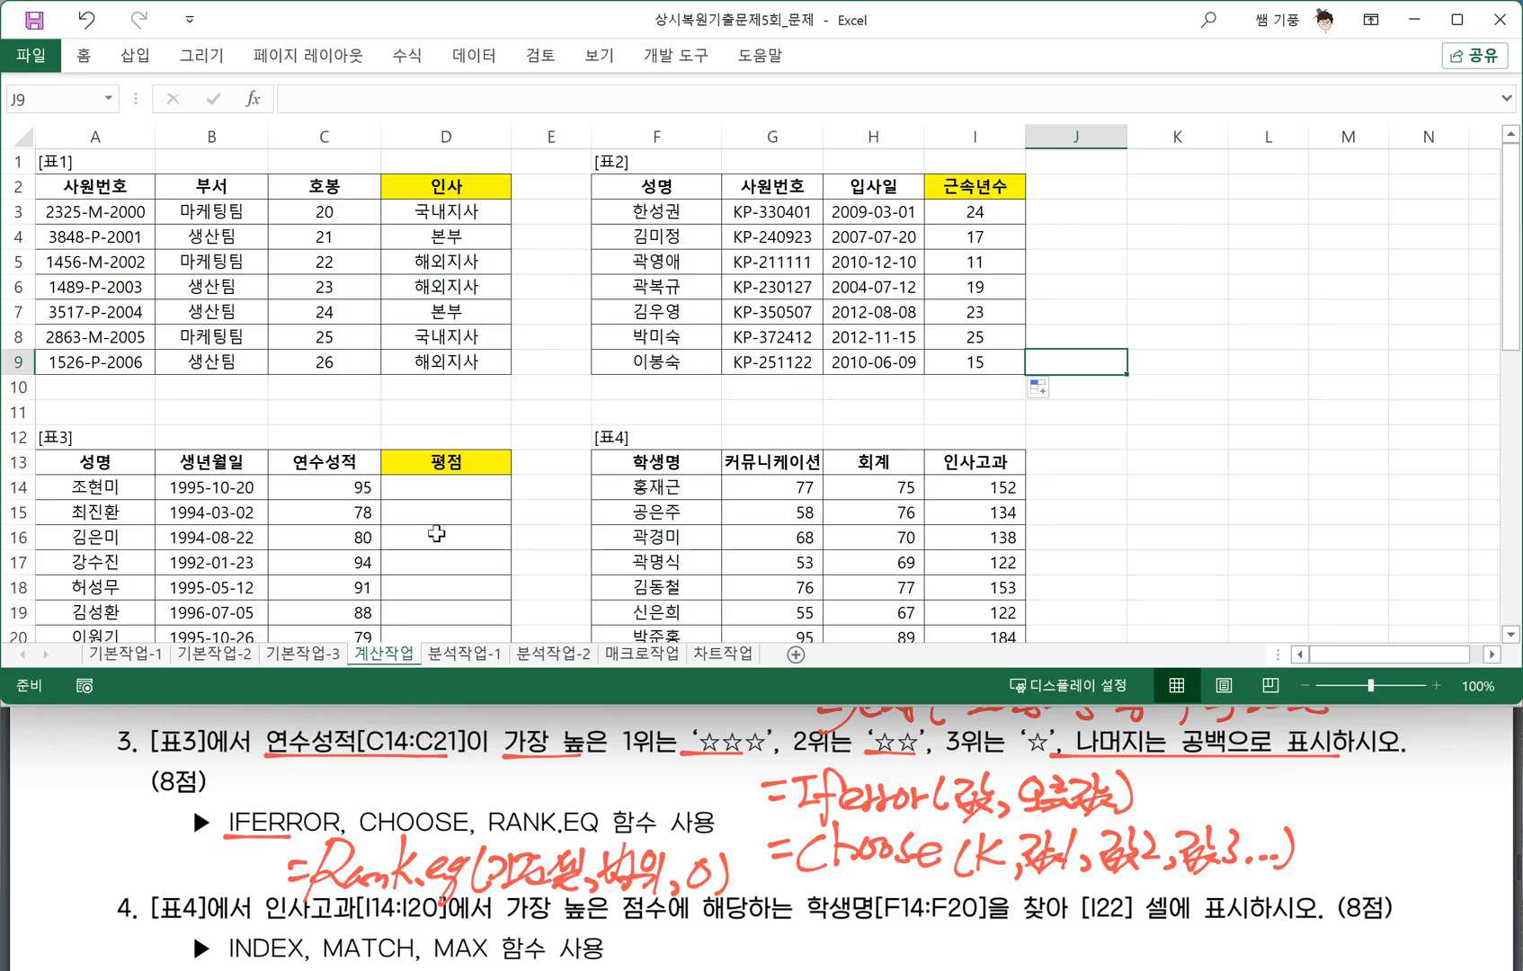
scroll(436, 534, "down", 4)
scroll(436, 533, "up", 1)
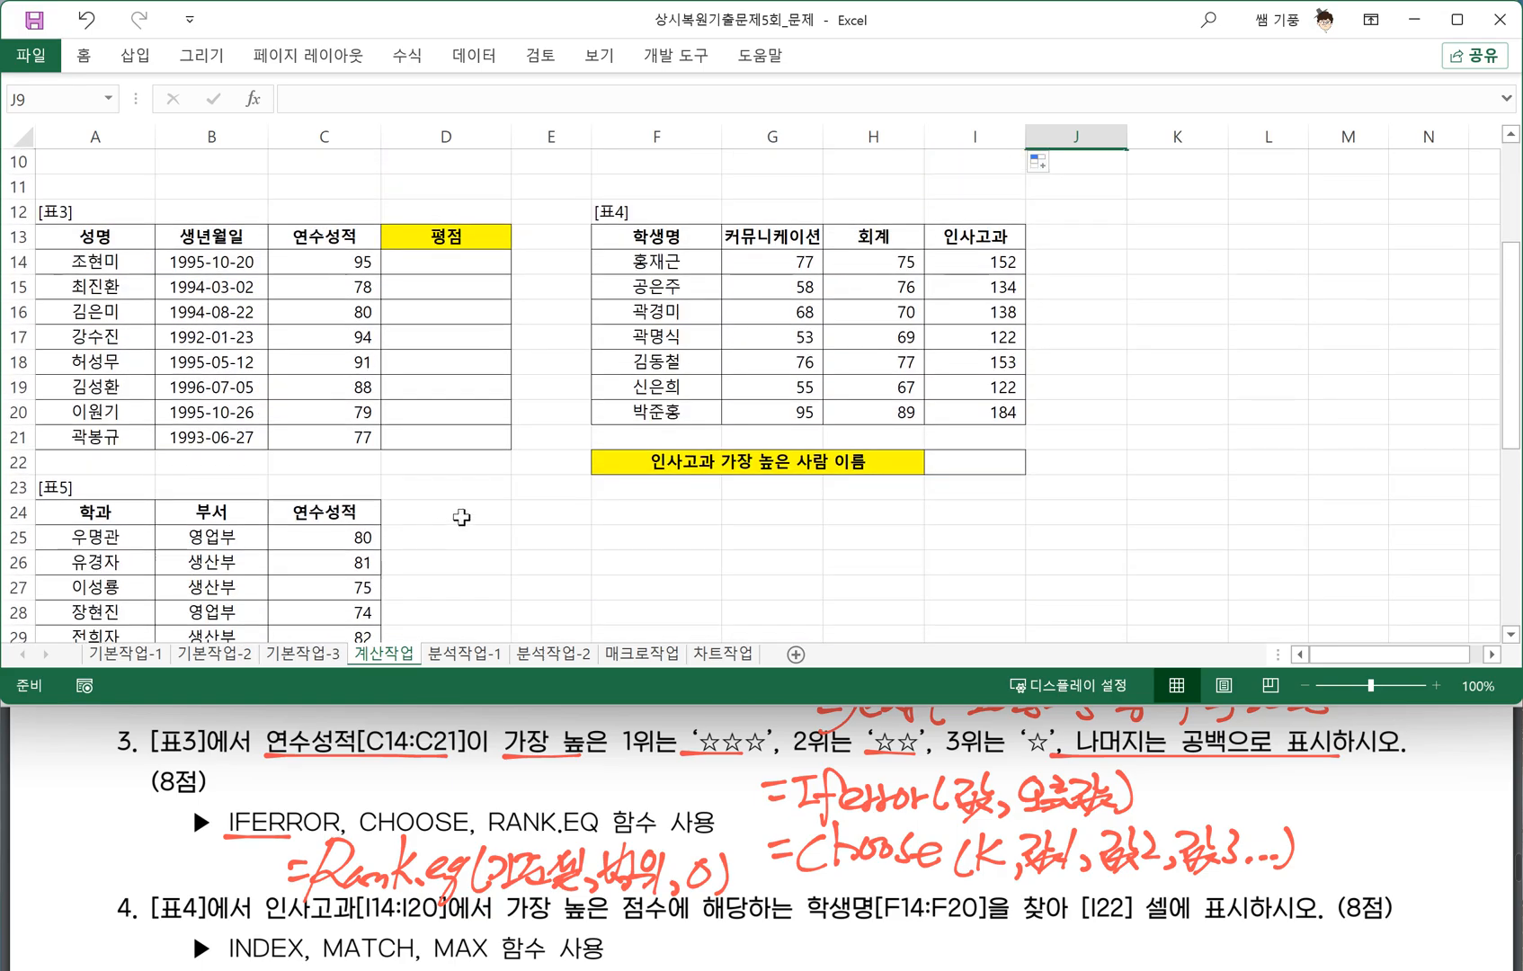
scroll(461, 517, "up", 3)
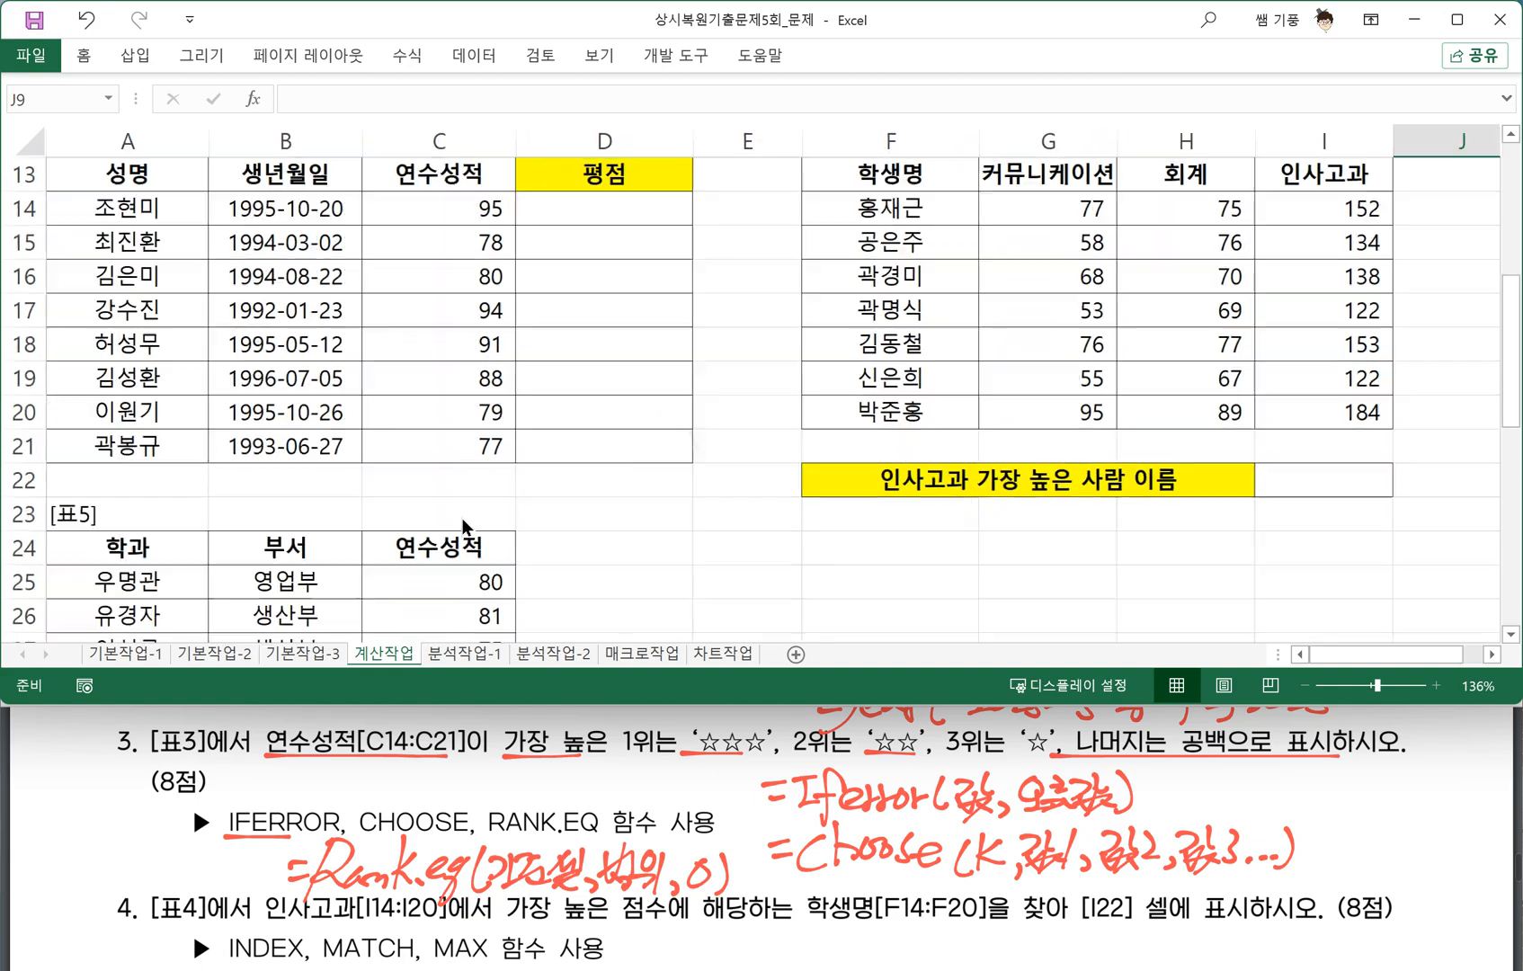
scroll(462, 521, "up", 1)
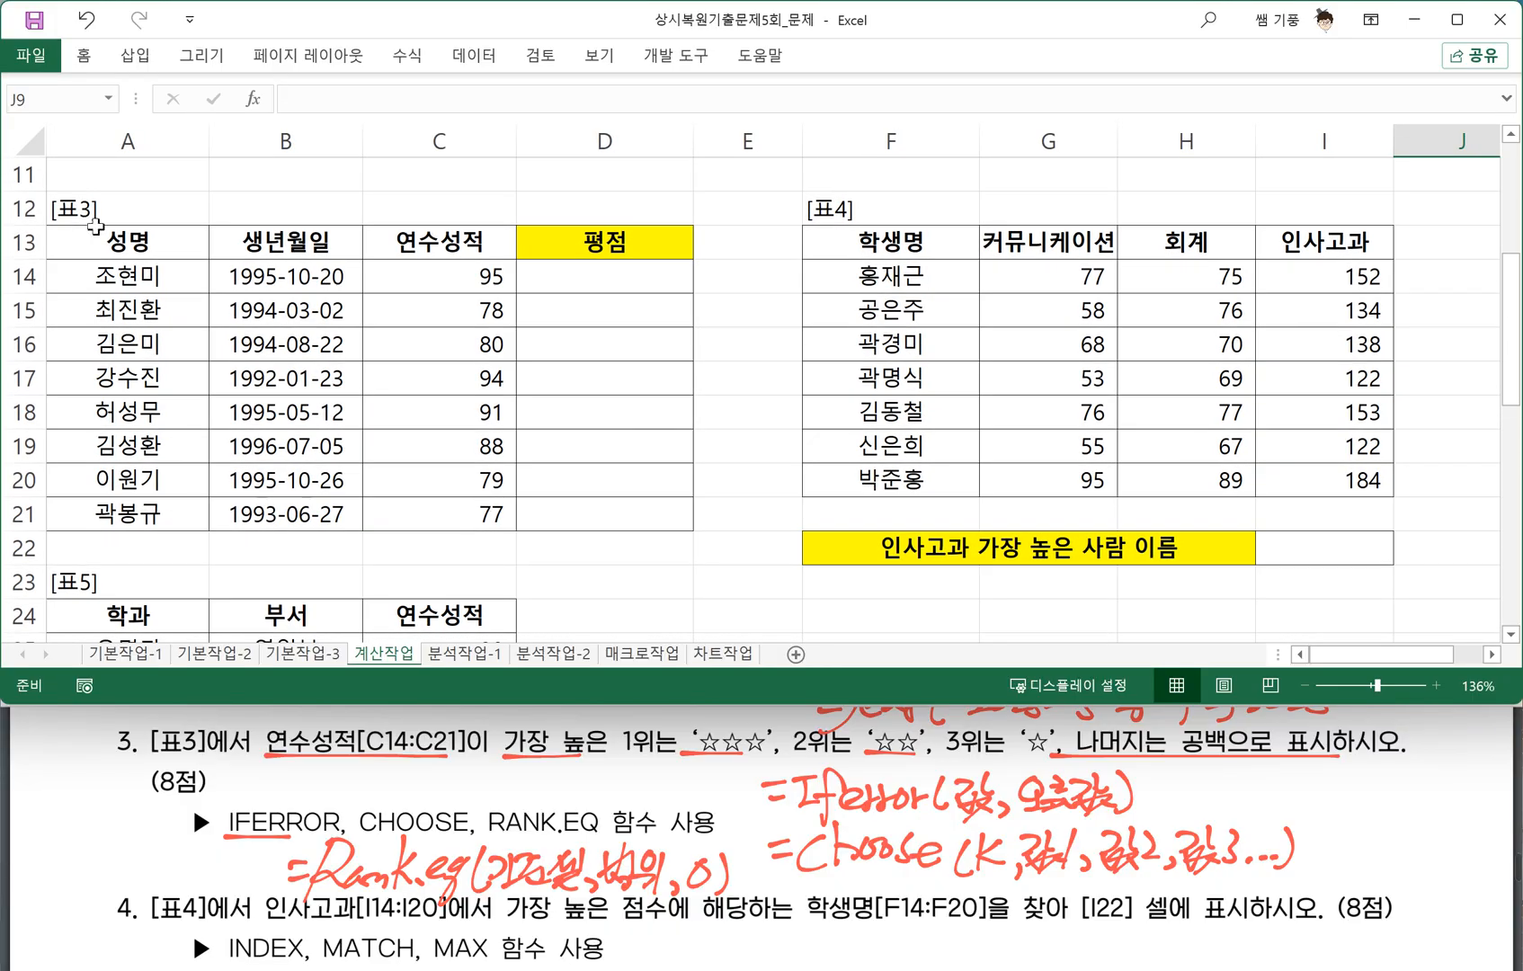
left_click(573, 268)
type("=")
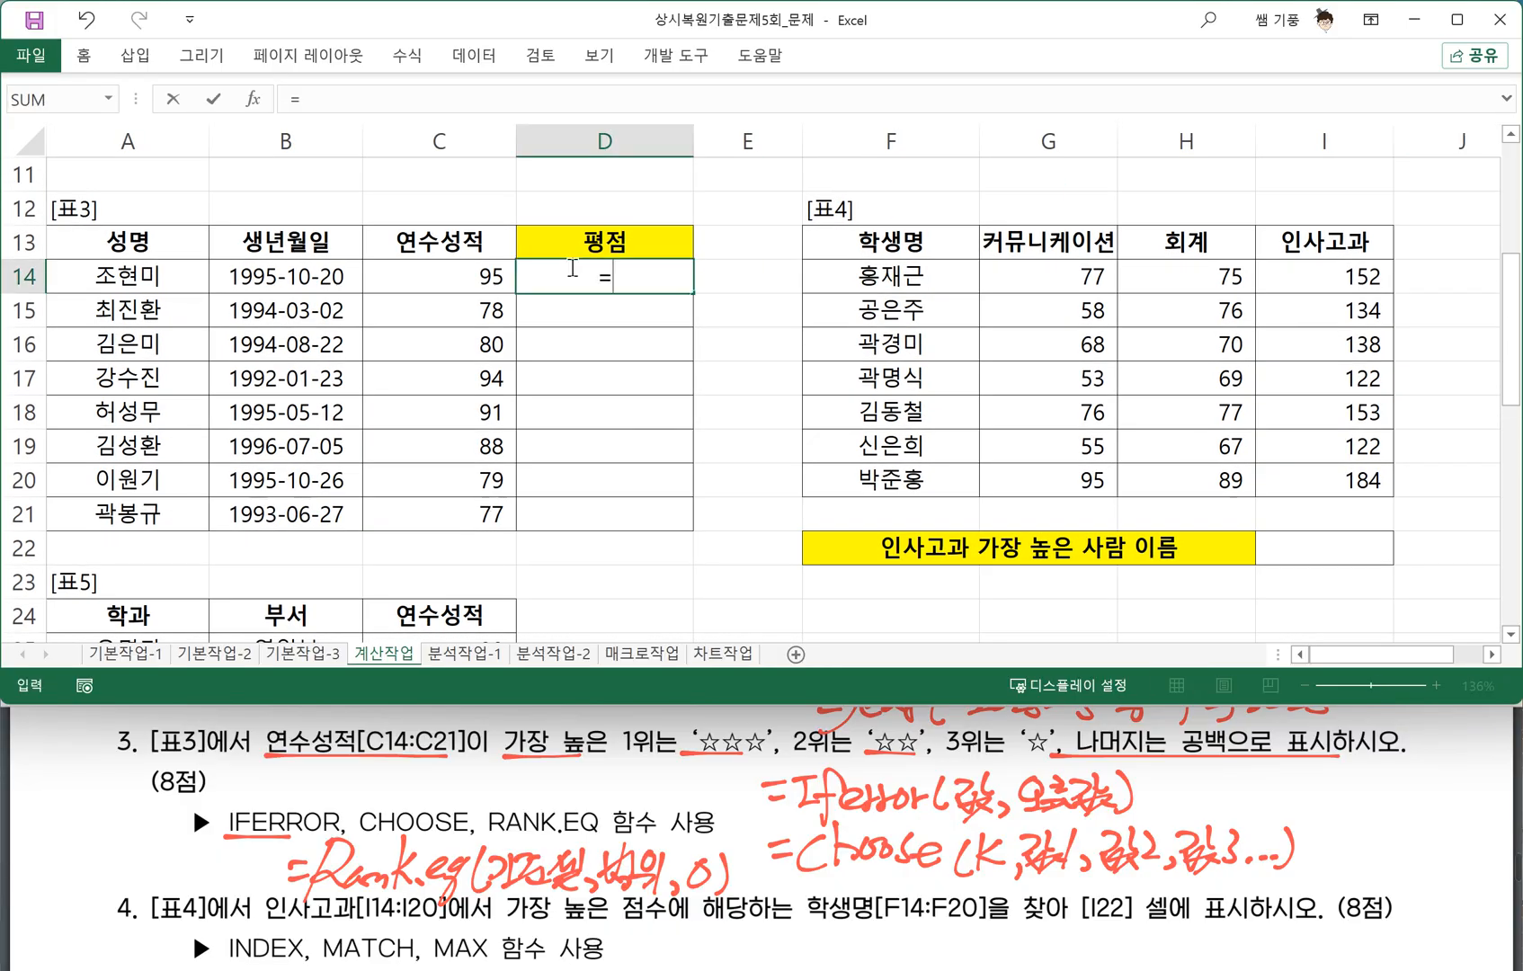
type("RANK.EQ")
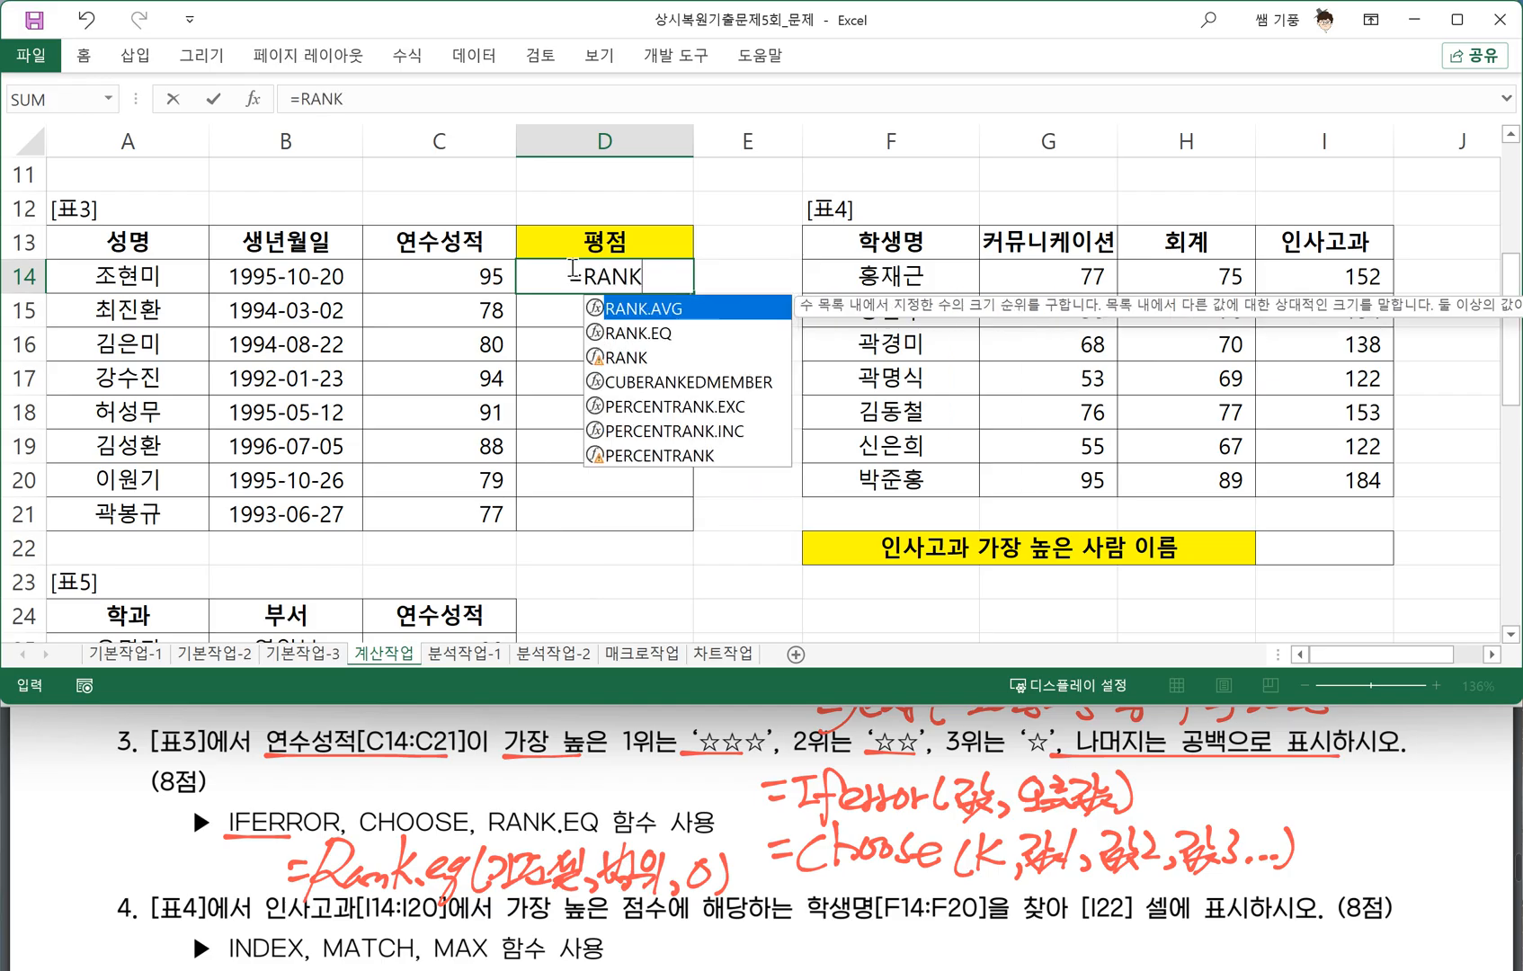
type("(")
left_click(463, 277)
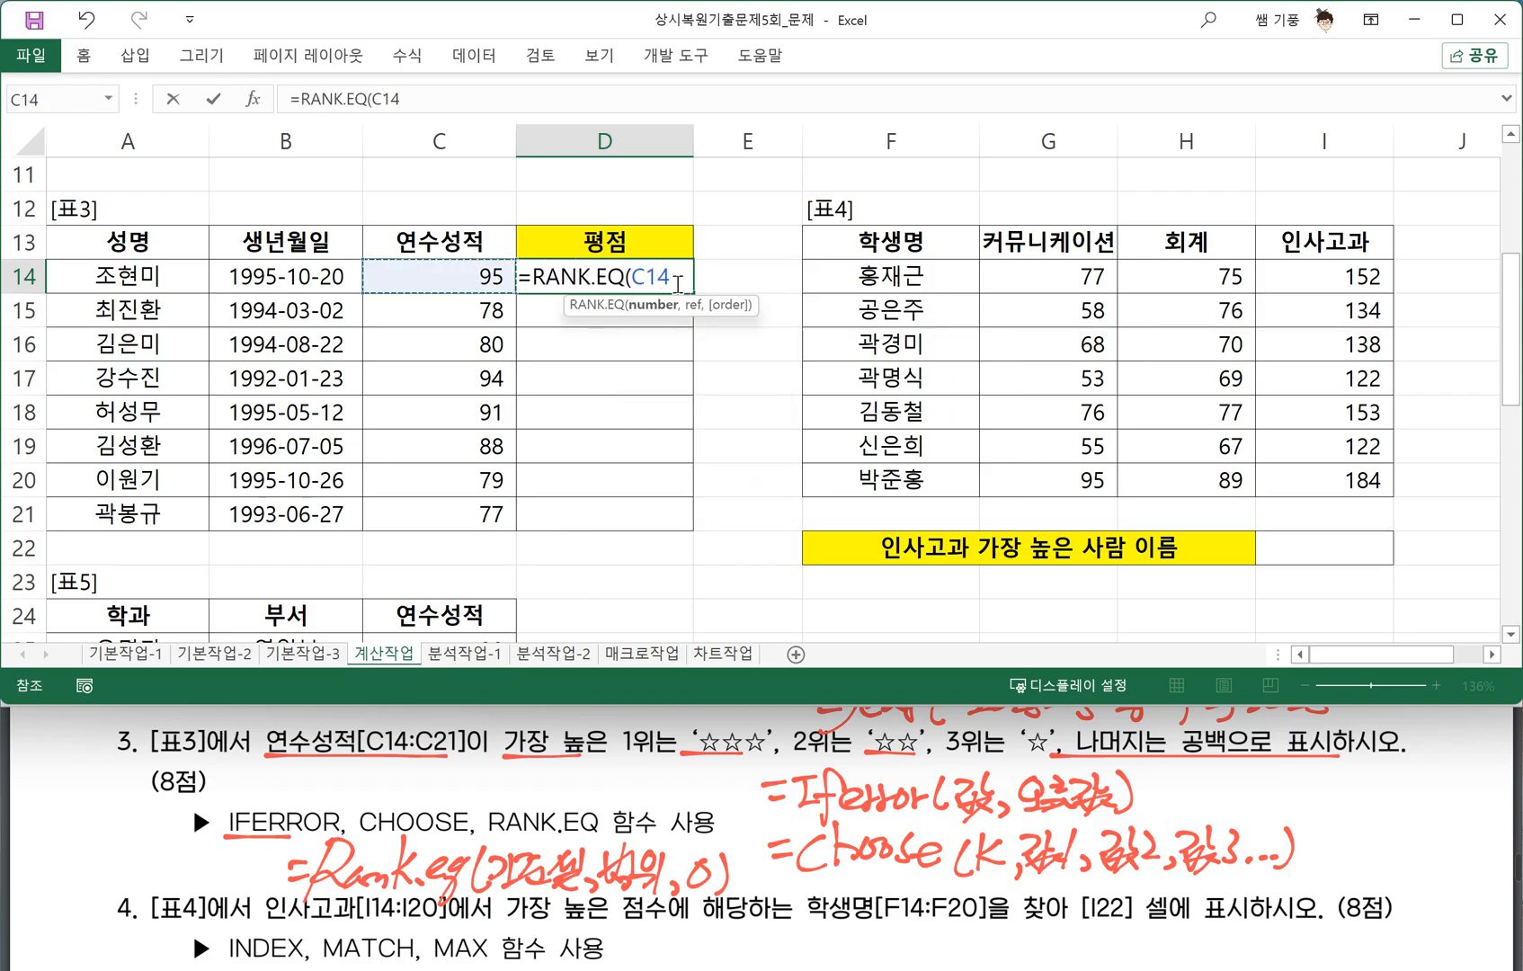
type(",")
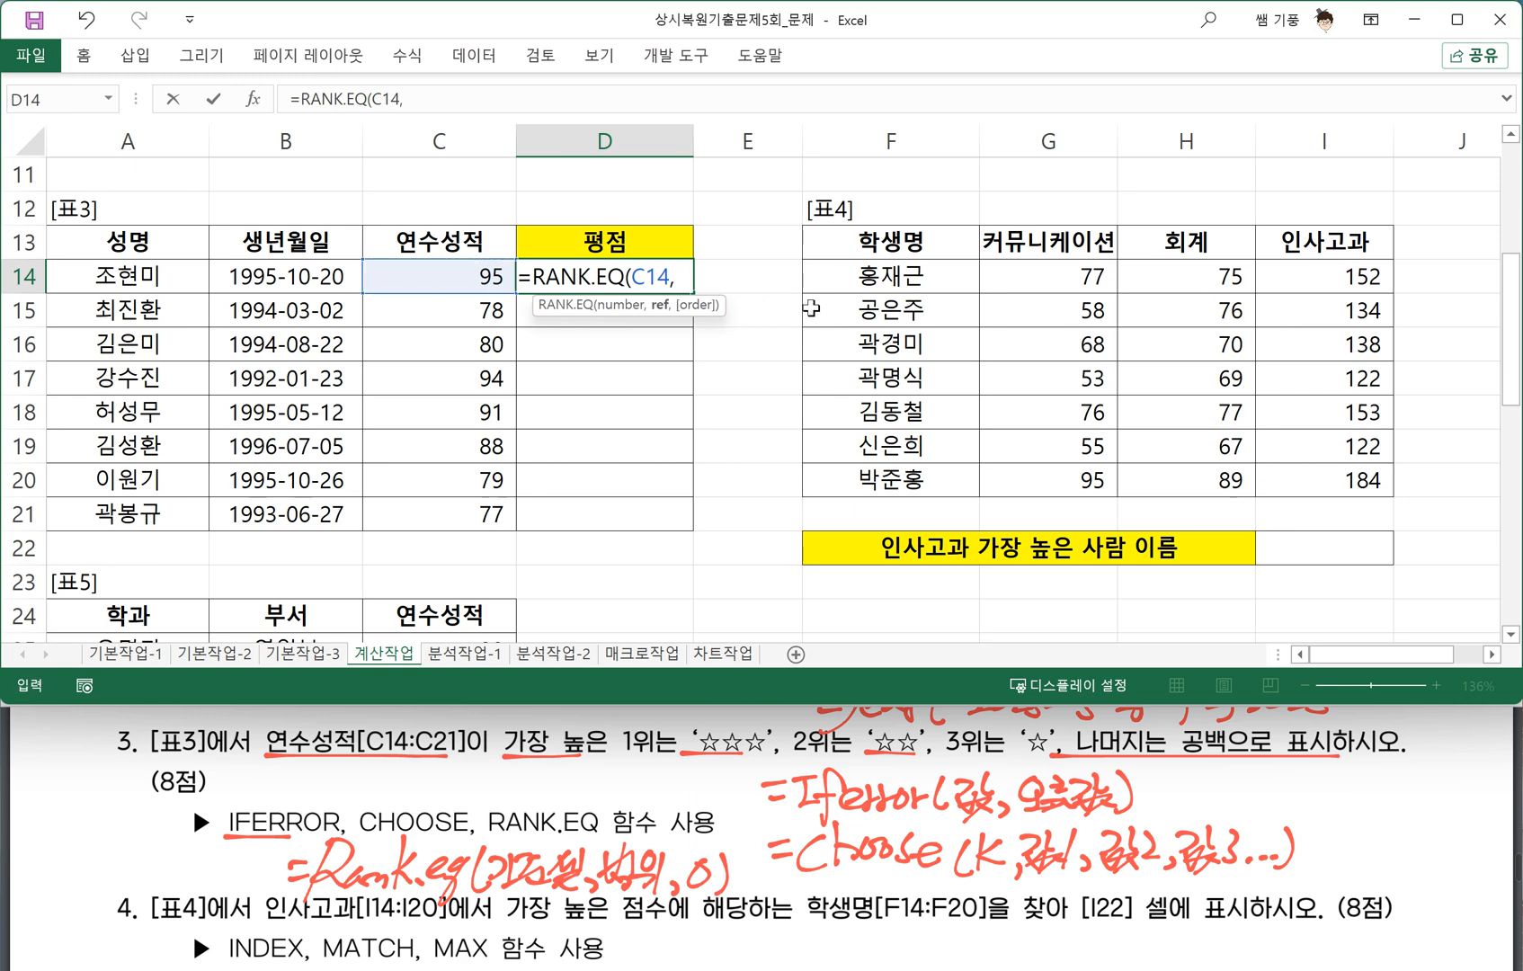
left_click_drag(440, 513, 433, 275)
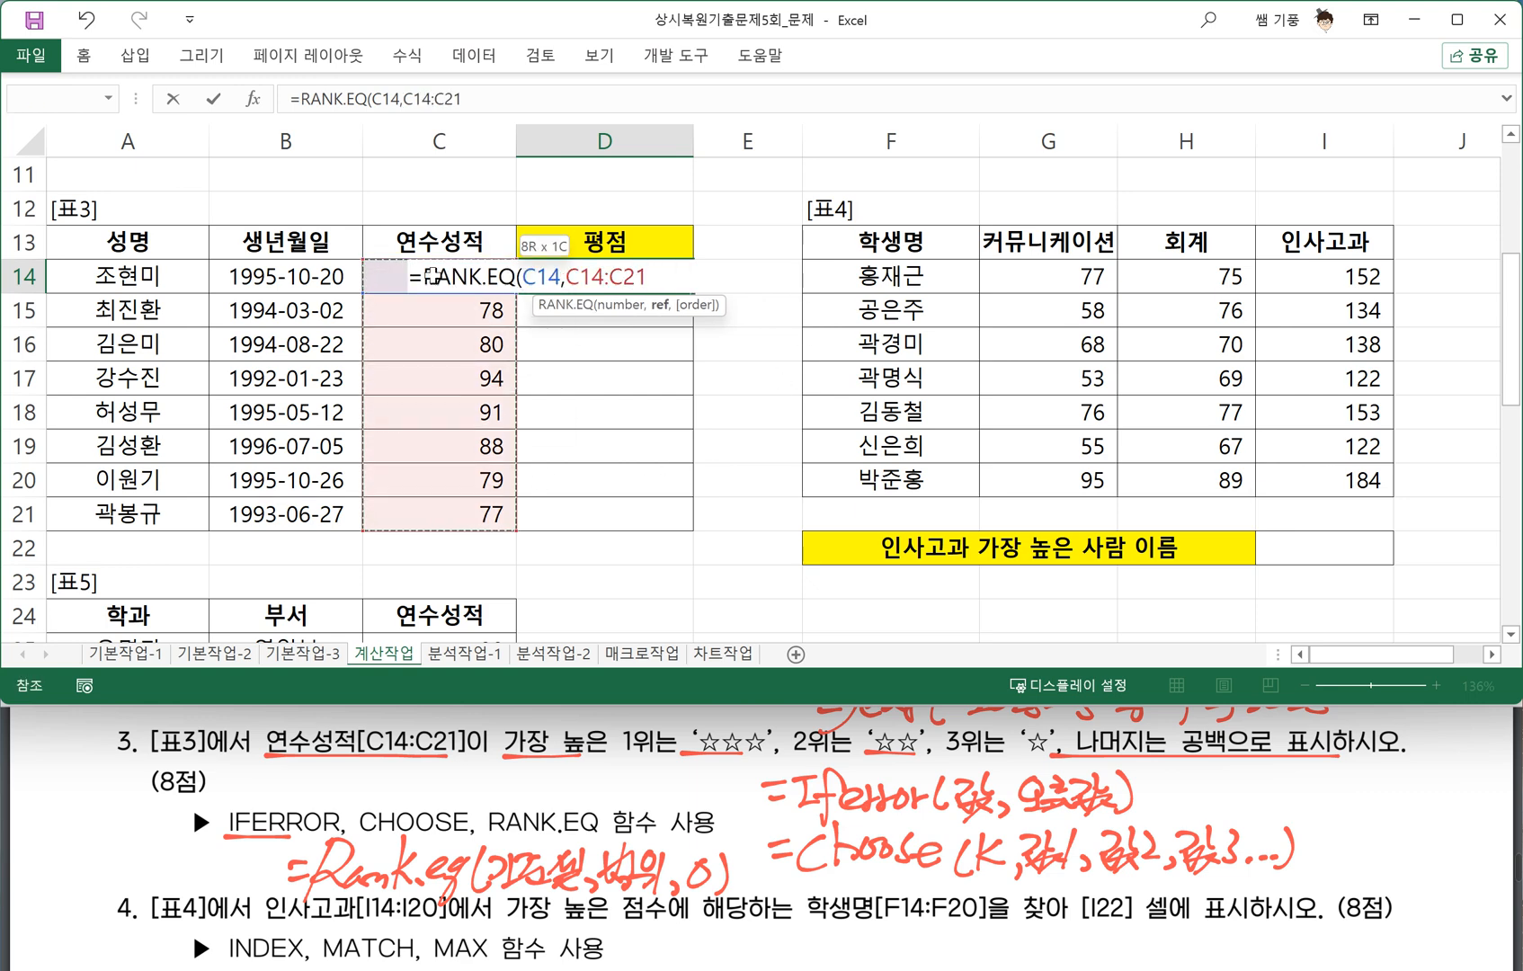
key("F4")
type(",0)")
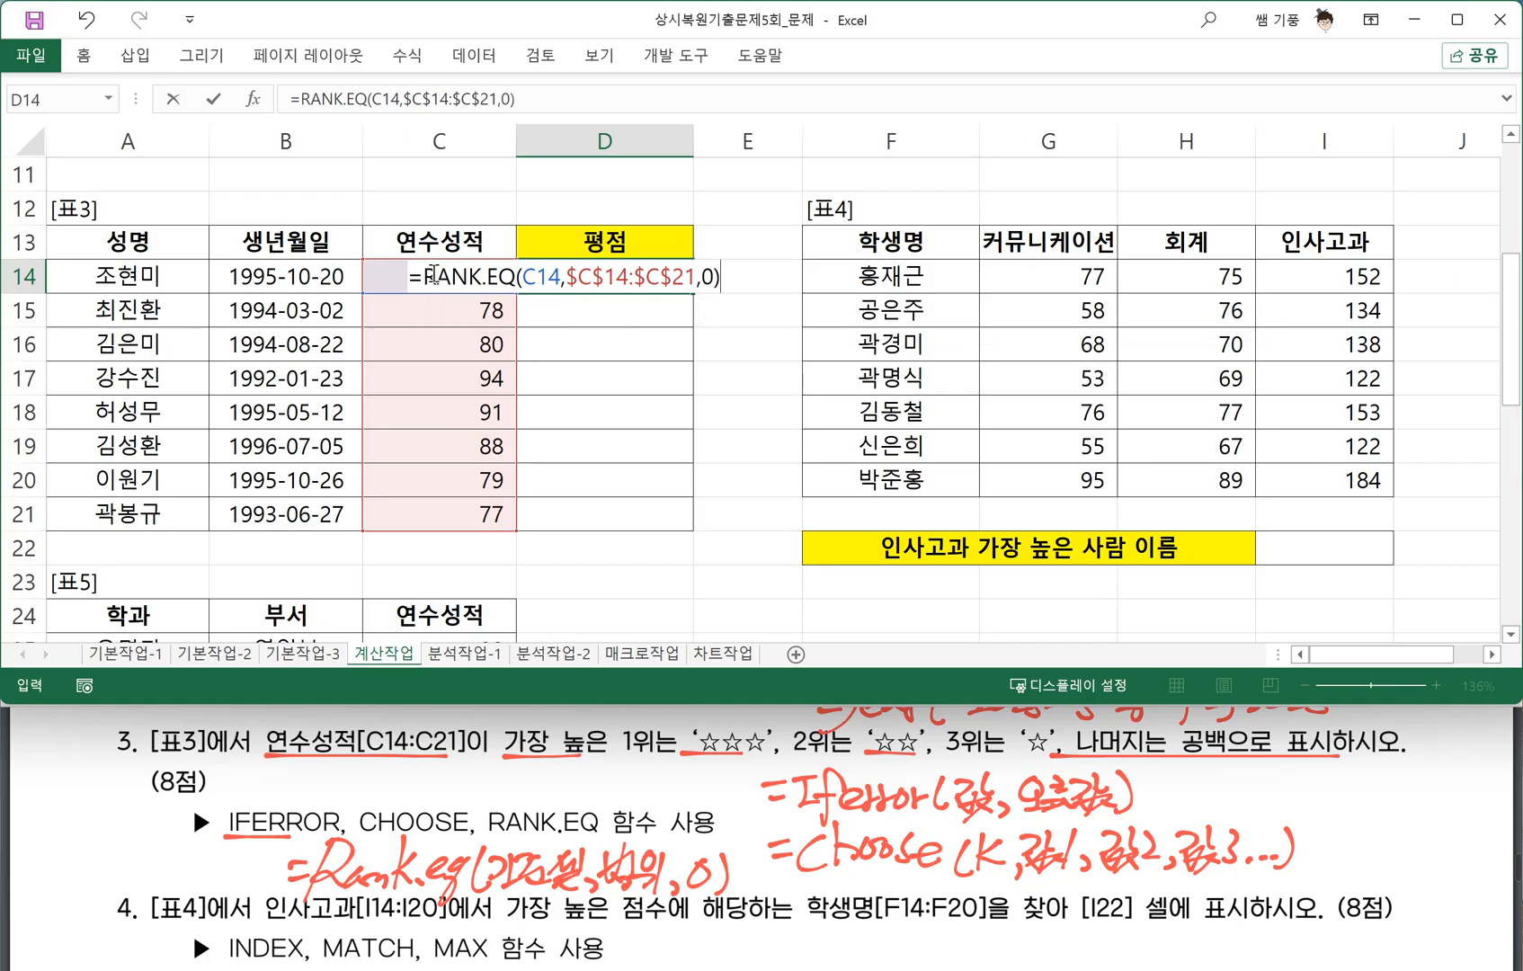
key("Return")
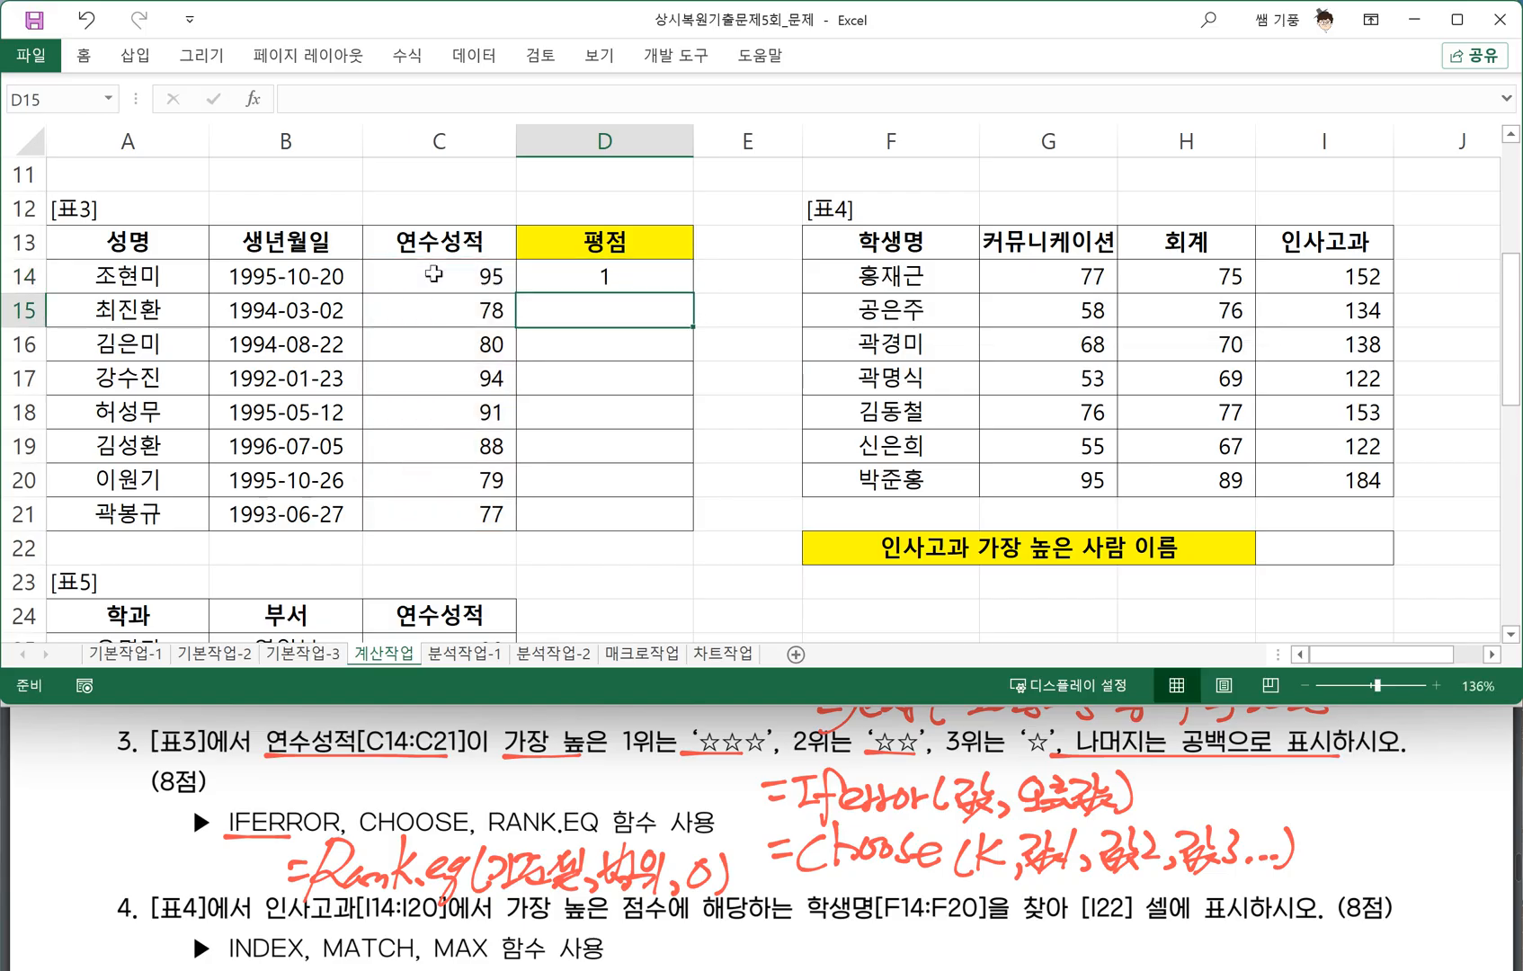
Fill D14's RANK.EQ formula down through D21 and select D14 again.
left_click(595, 280)
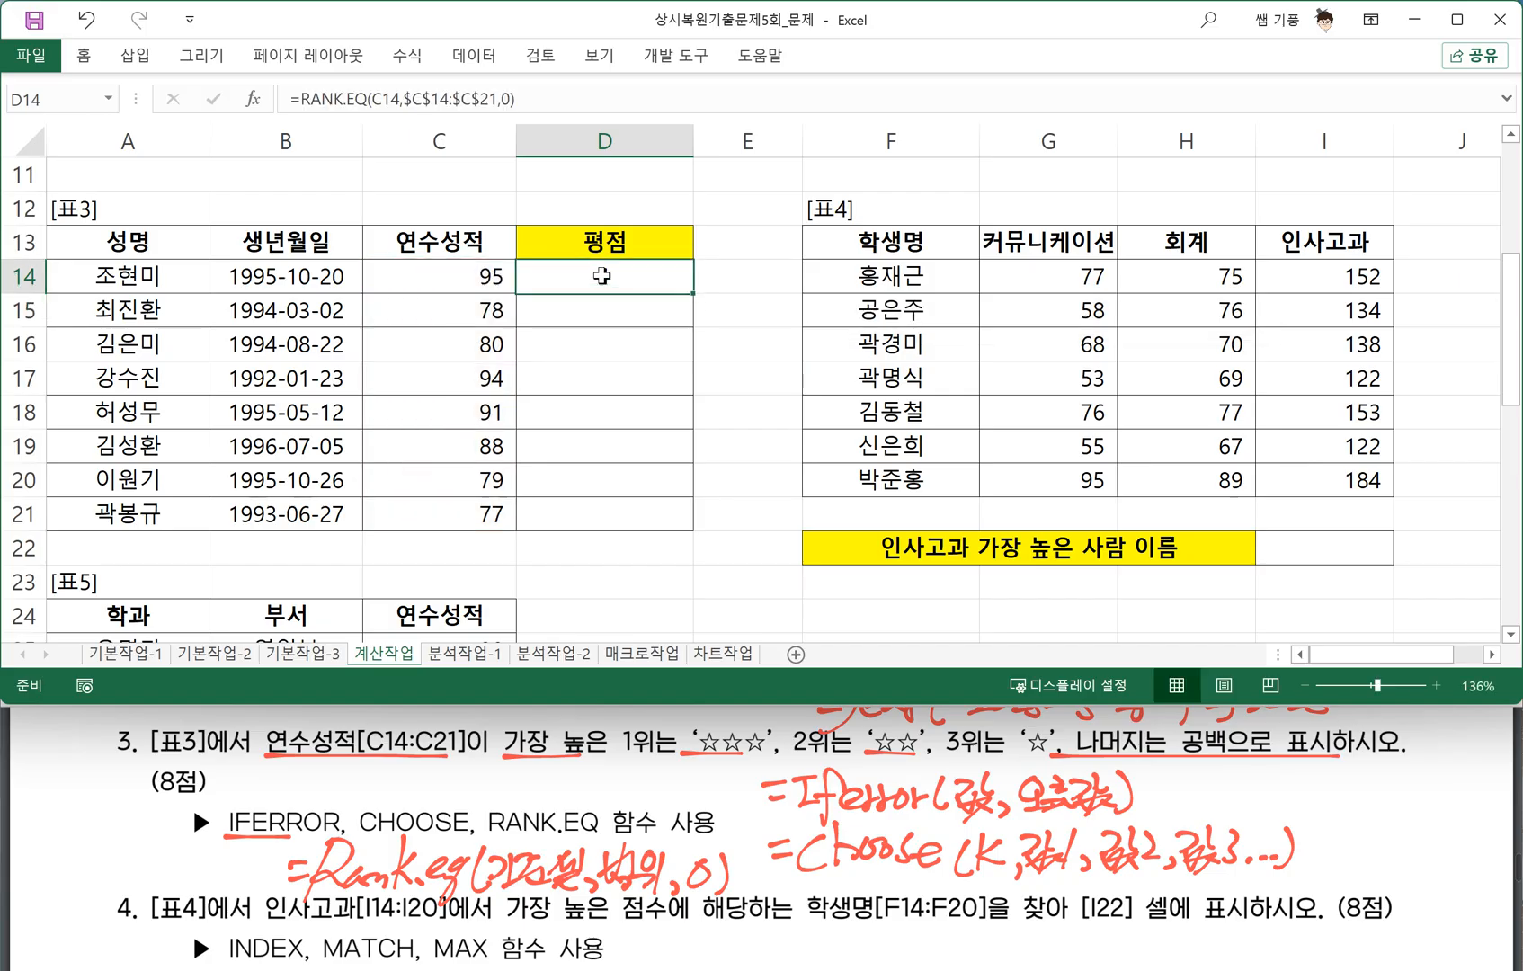
double_click(694, 290)
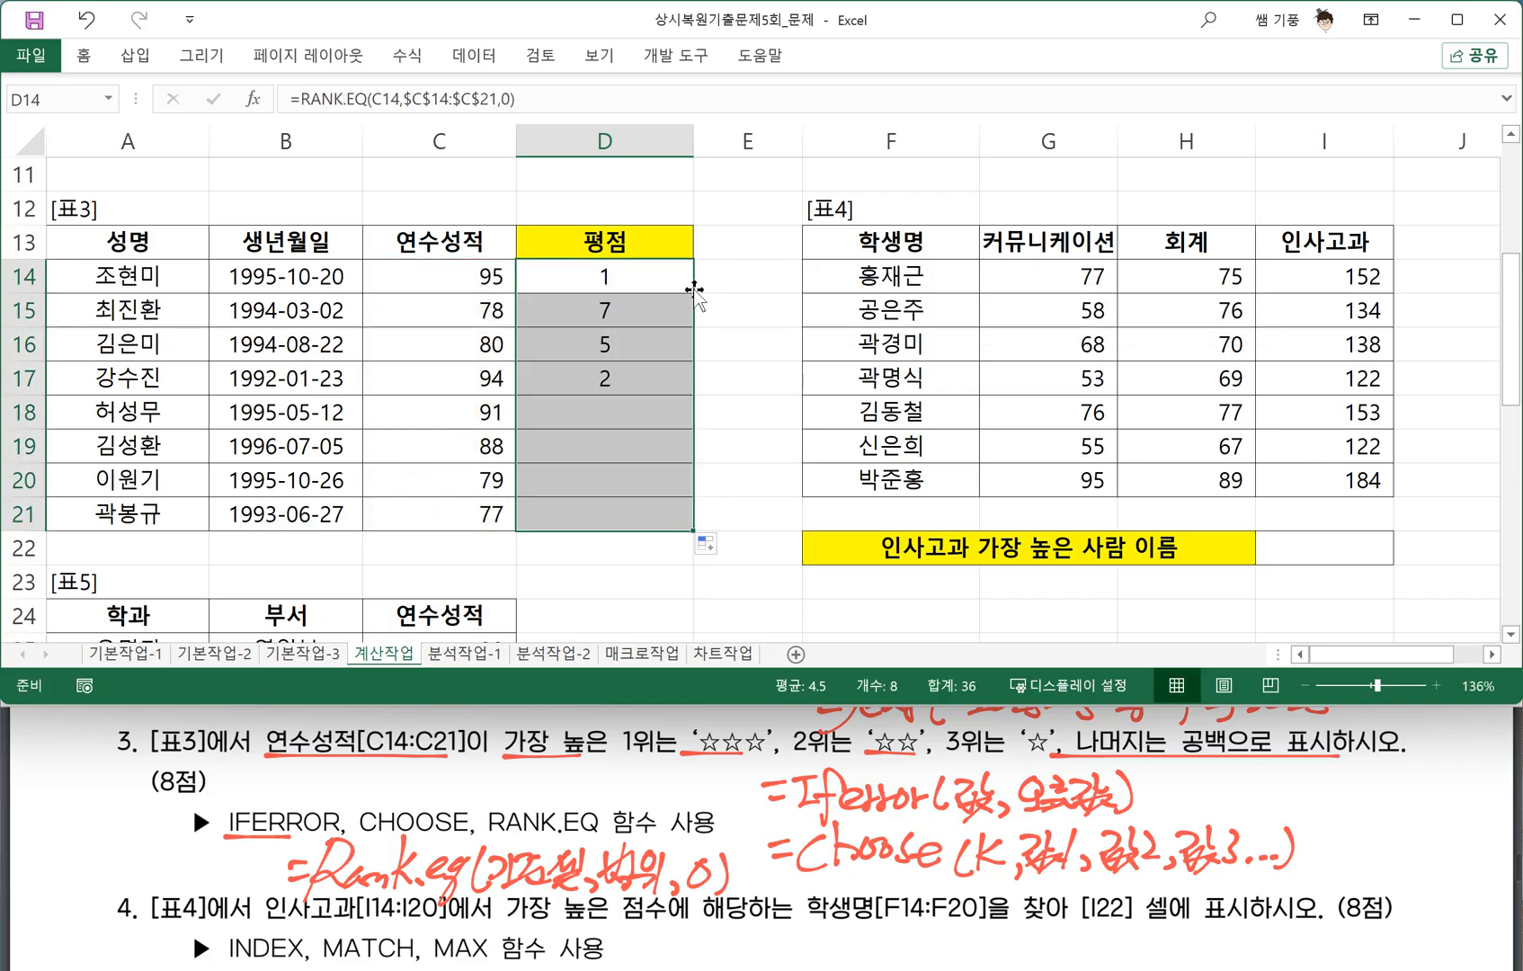
left_click(640, 276)
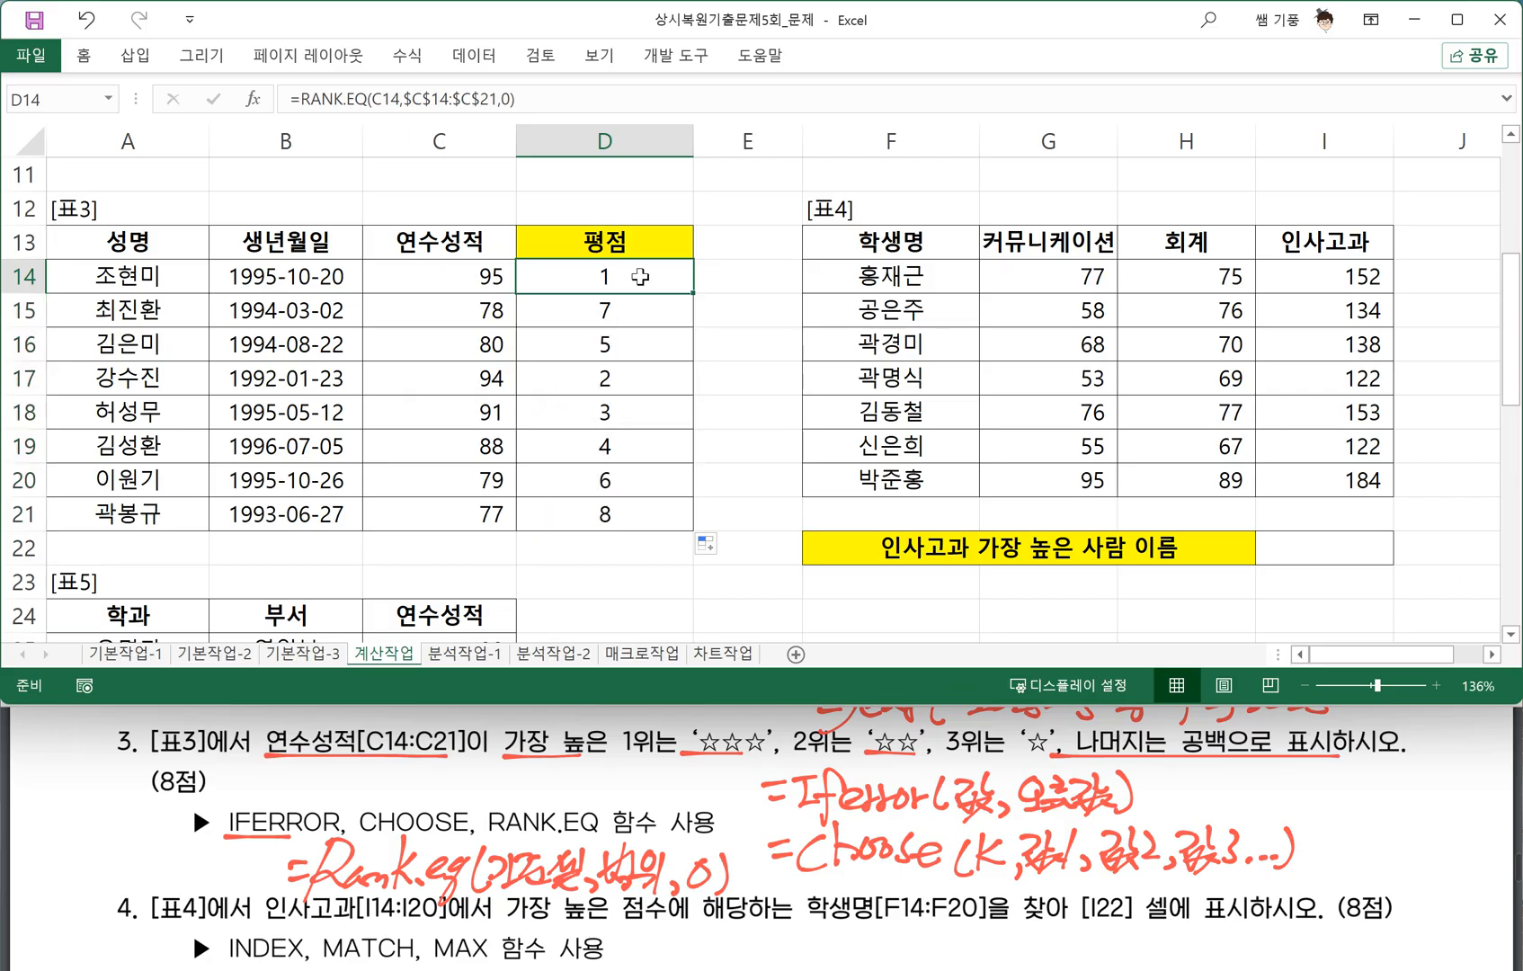
Wrap D14's RANK.EQ formula in CHOOSE and begin its first value with an opening quote and a ☆ symbol.
double_click(591, 276)
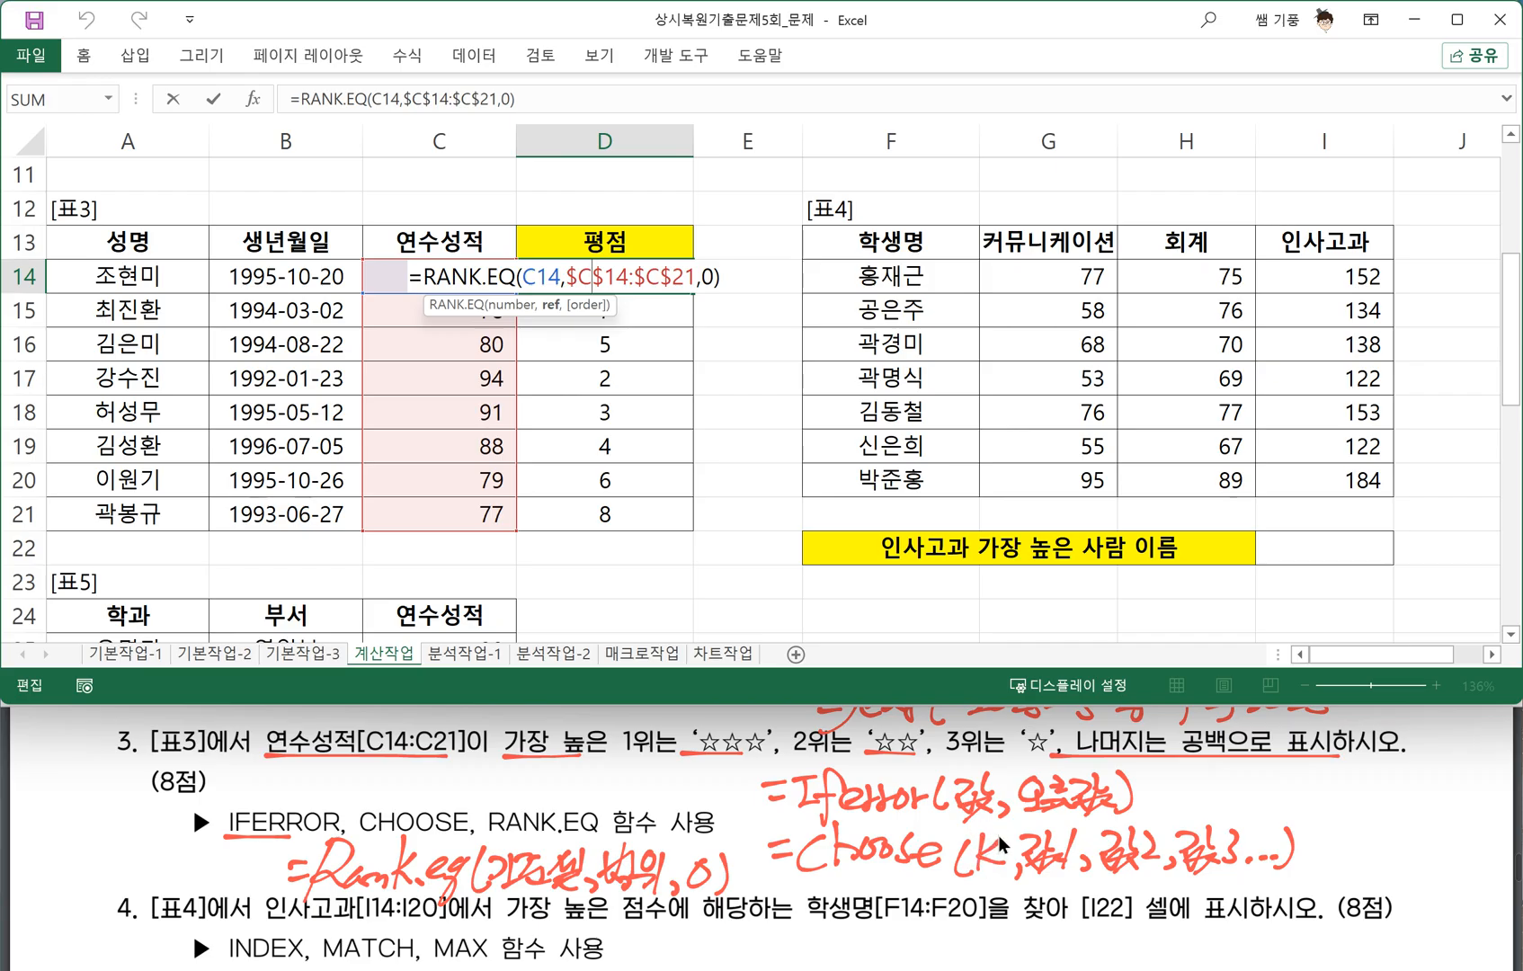
left_click(425, 278)
type("CHOOSE(")
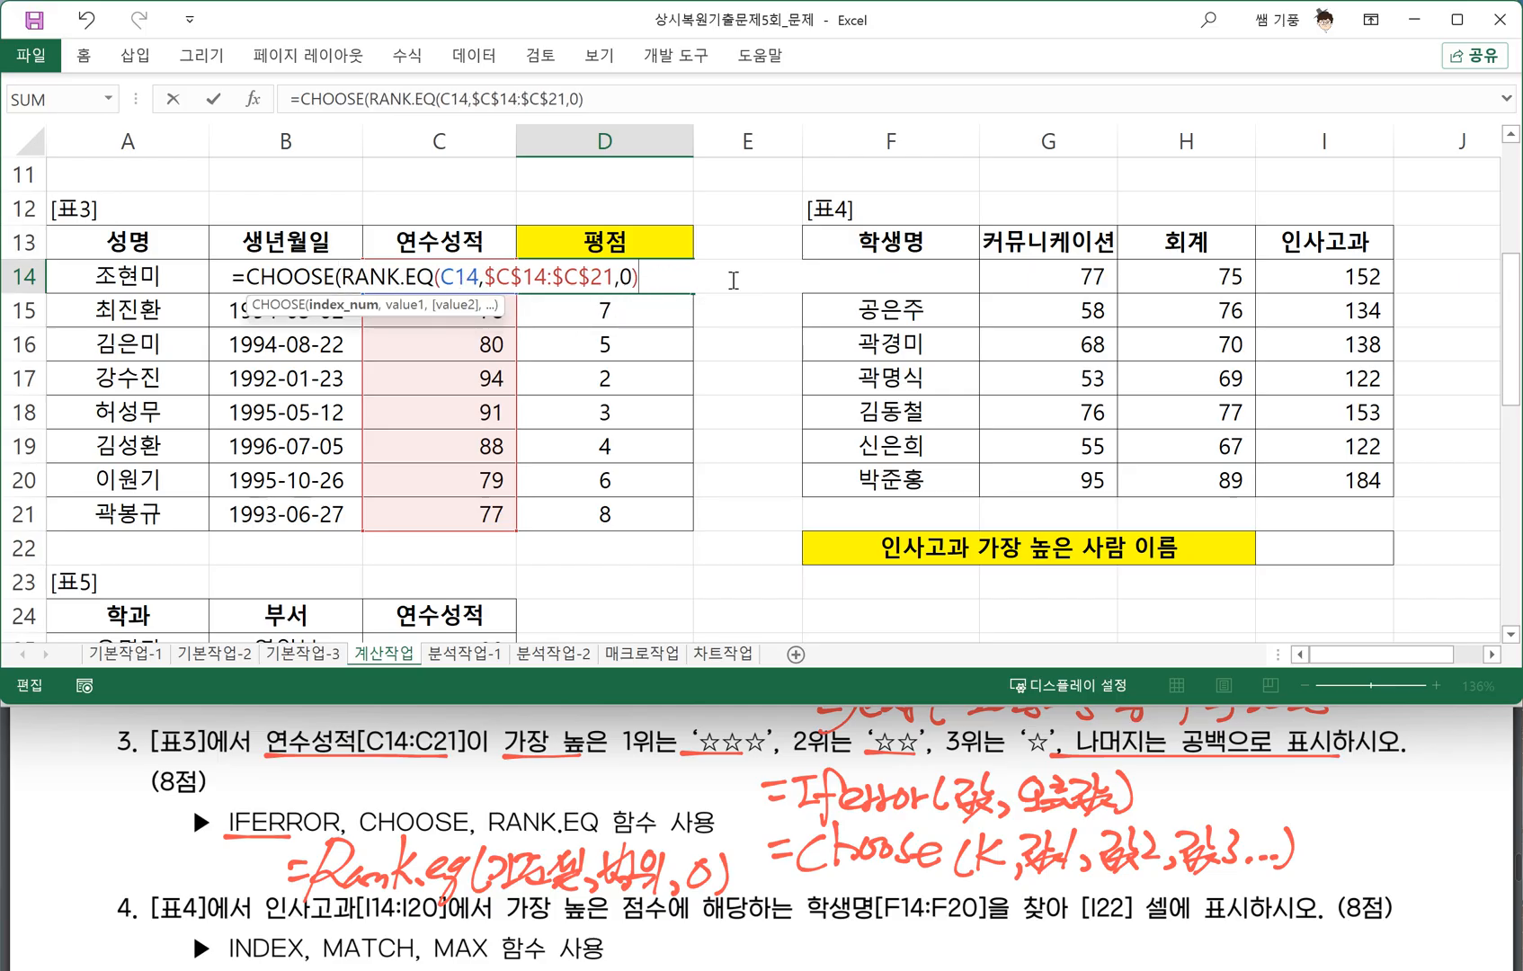
type(",")
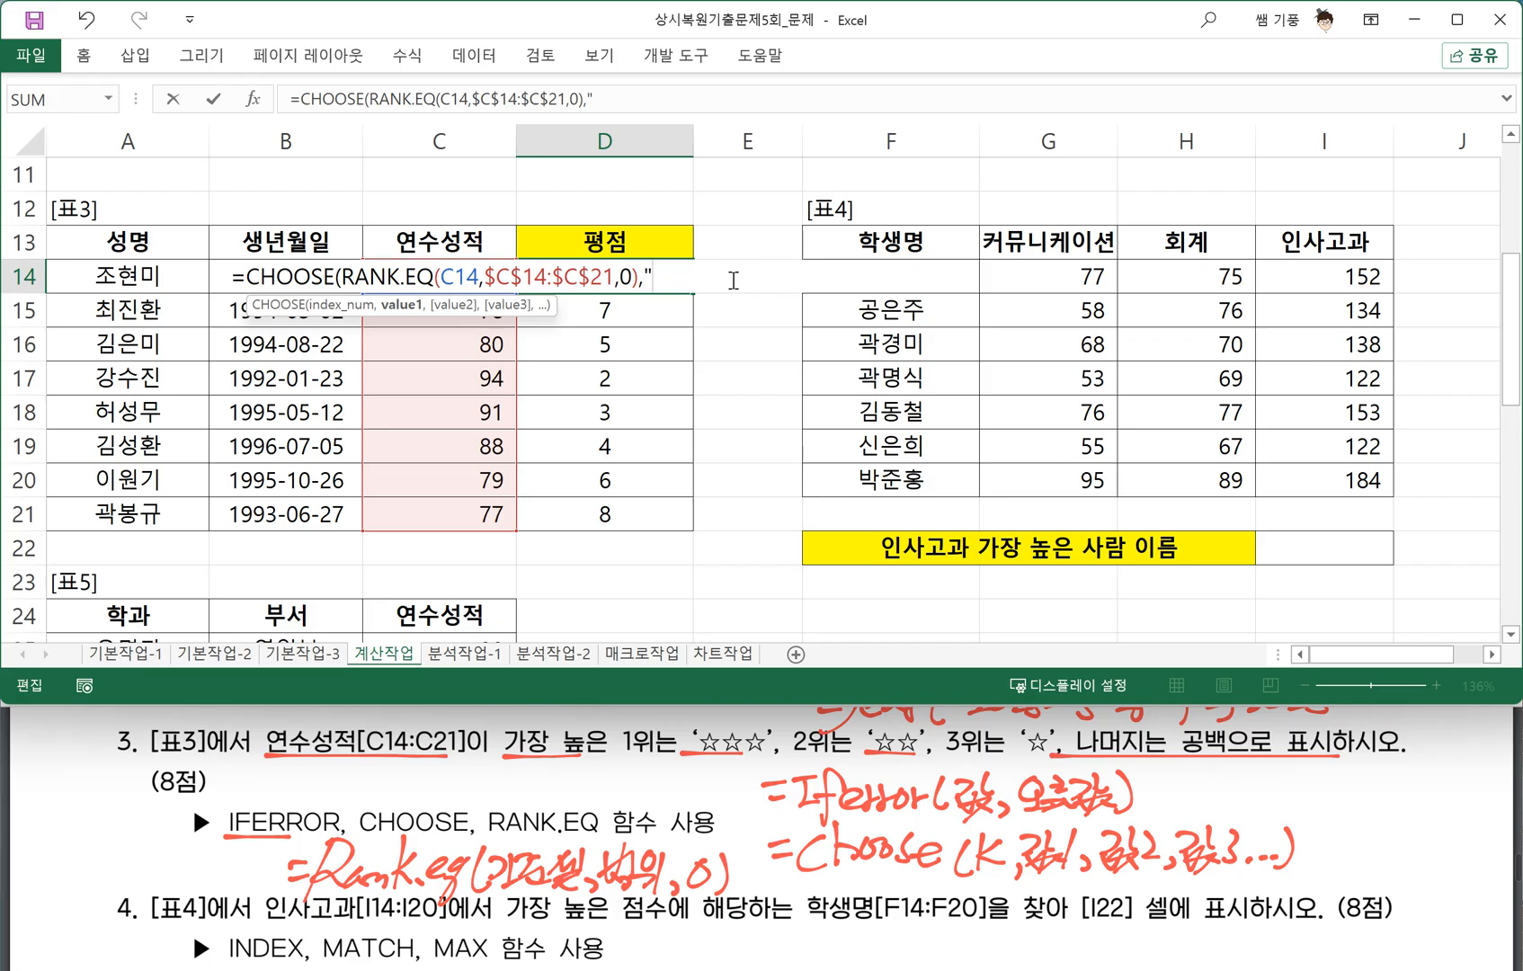
type(" ㅁ")
key("Hangul_Hanja")
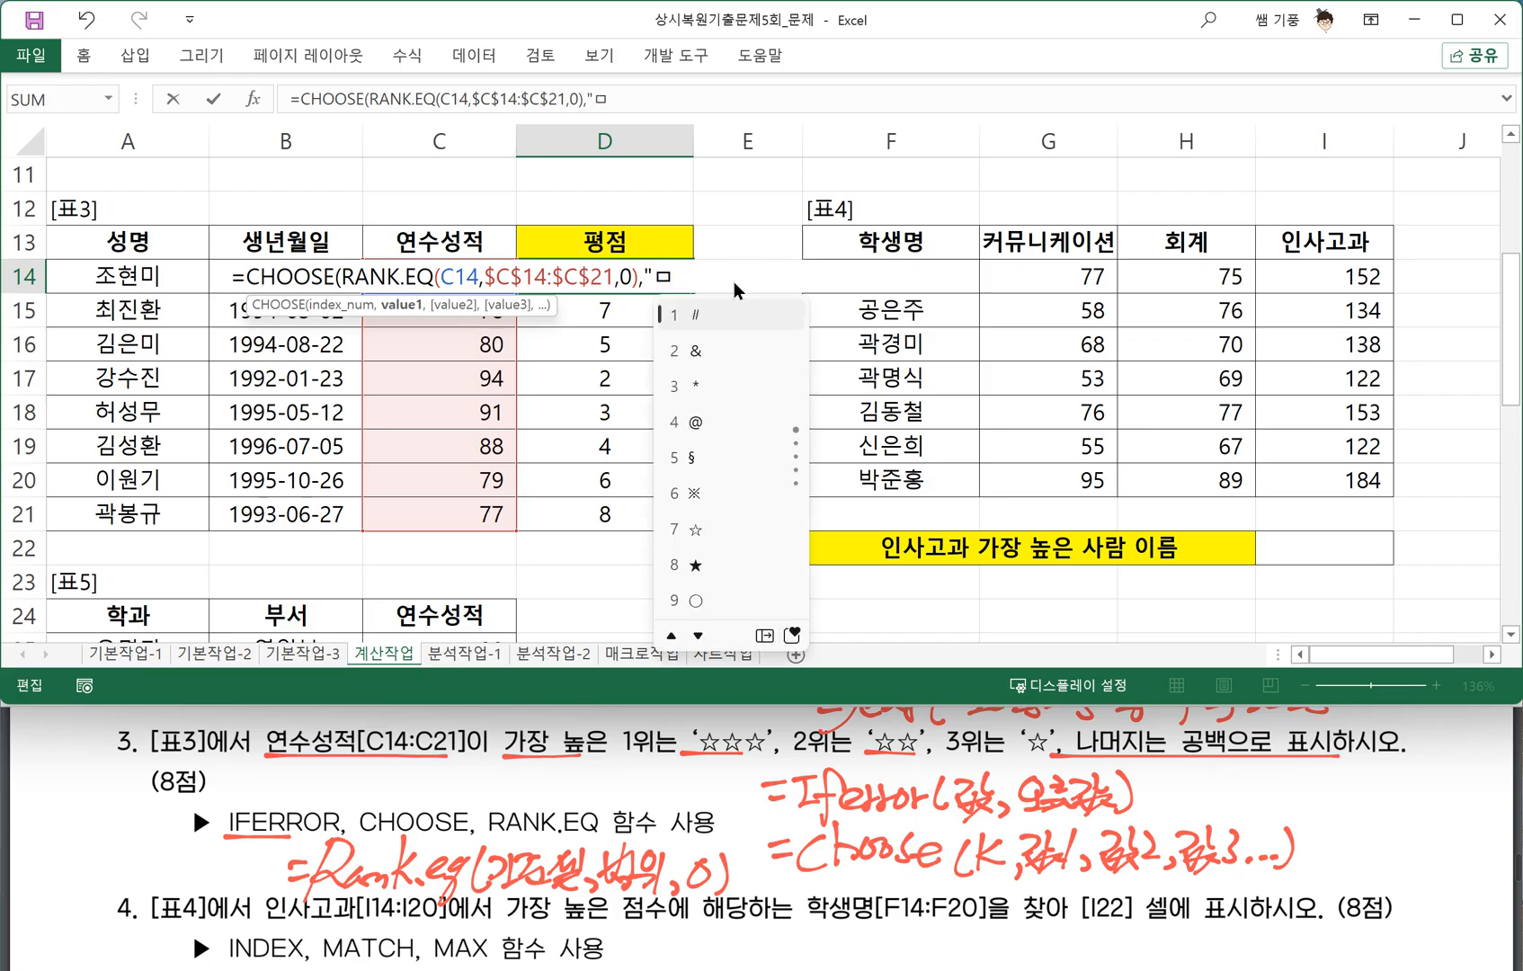
key("7")
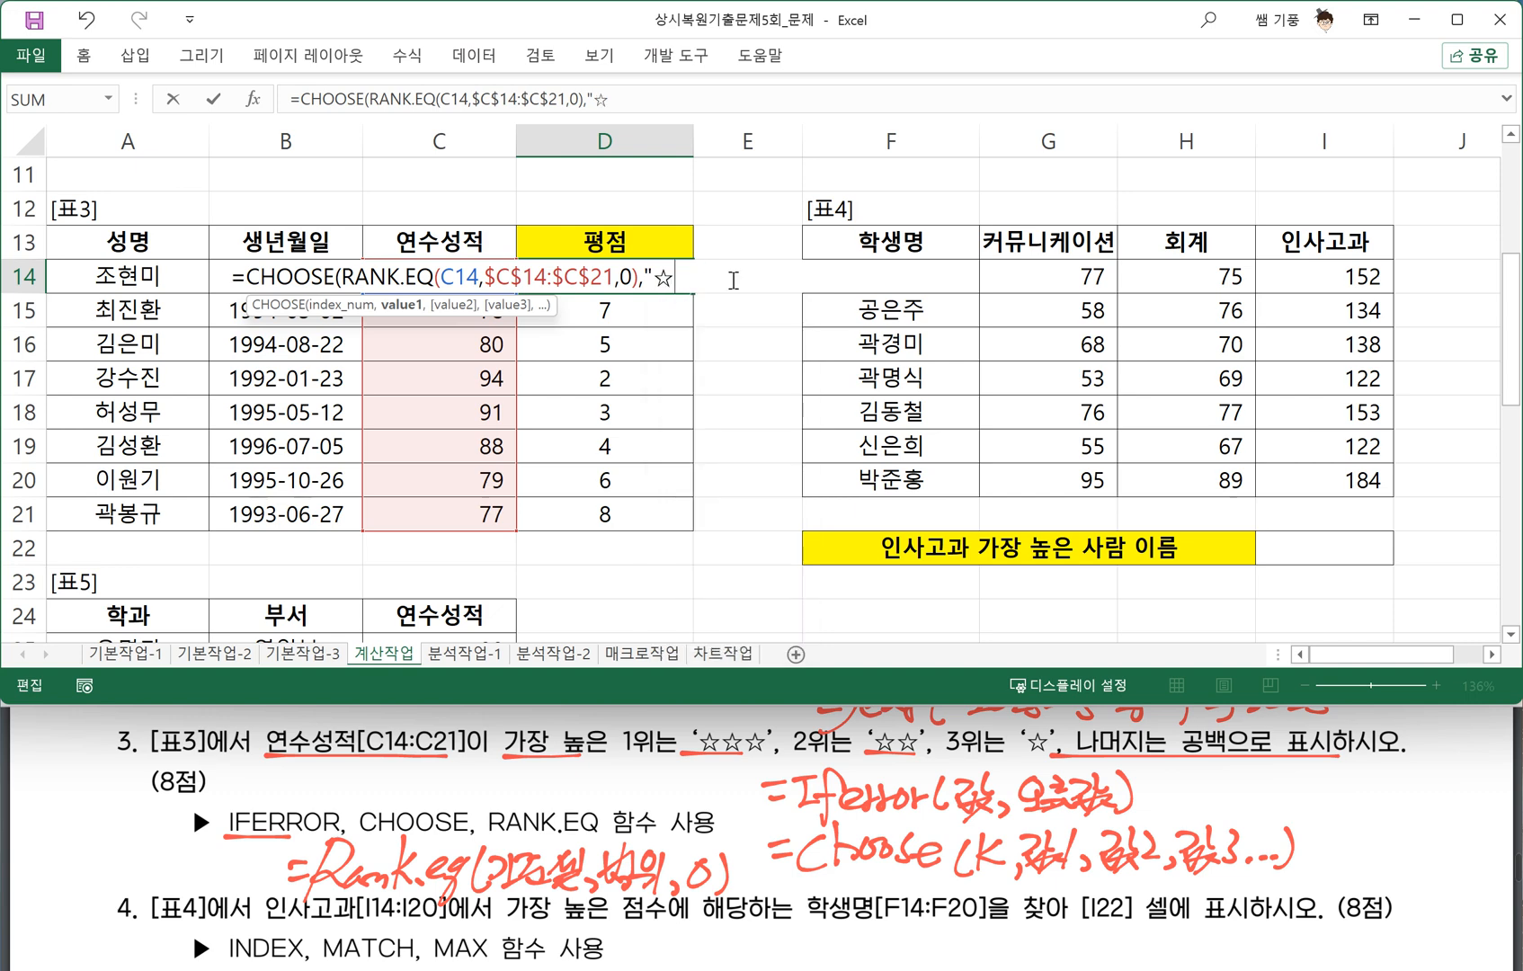
Complete D14's CHOOSE values as "☆☆☆","☆☆","☆" and fill the formula down through D21.
key("shift+Left")
key("ctrl+c")
left_click(731, 277)
key("ctrl+v")
key("ctrl+v")
type("\",\"")
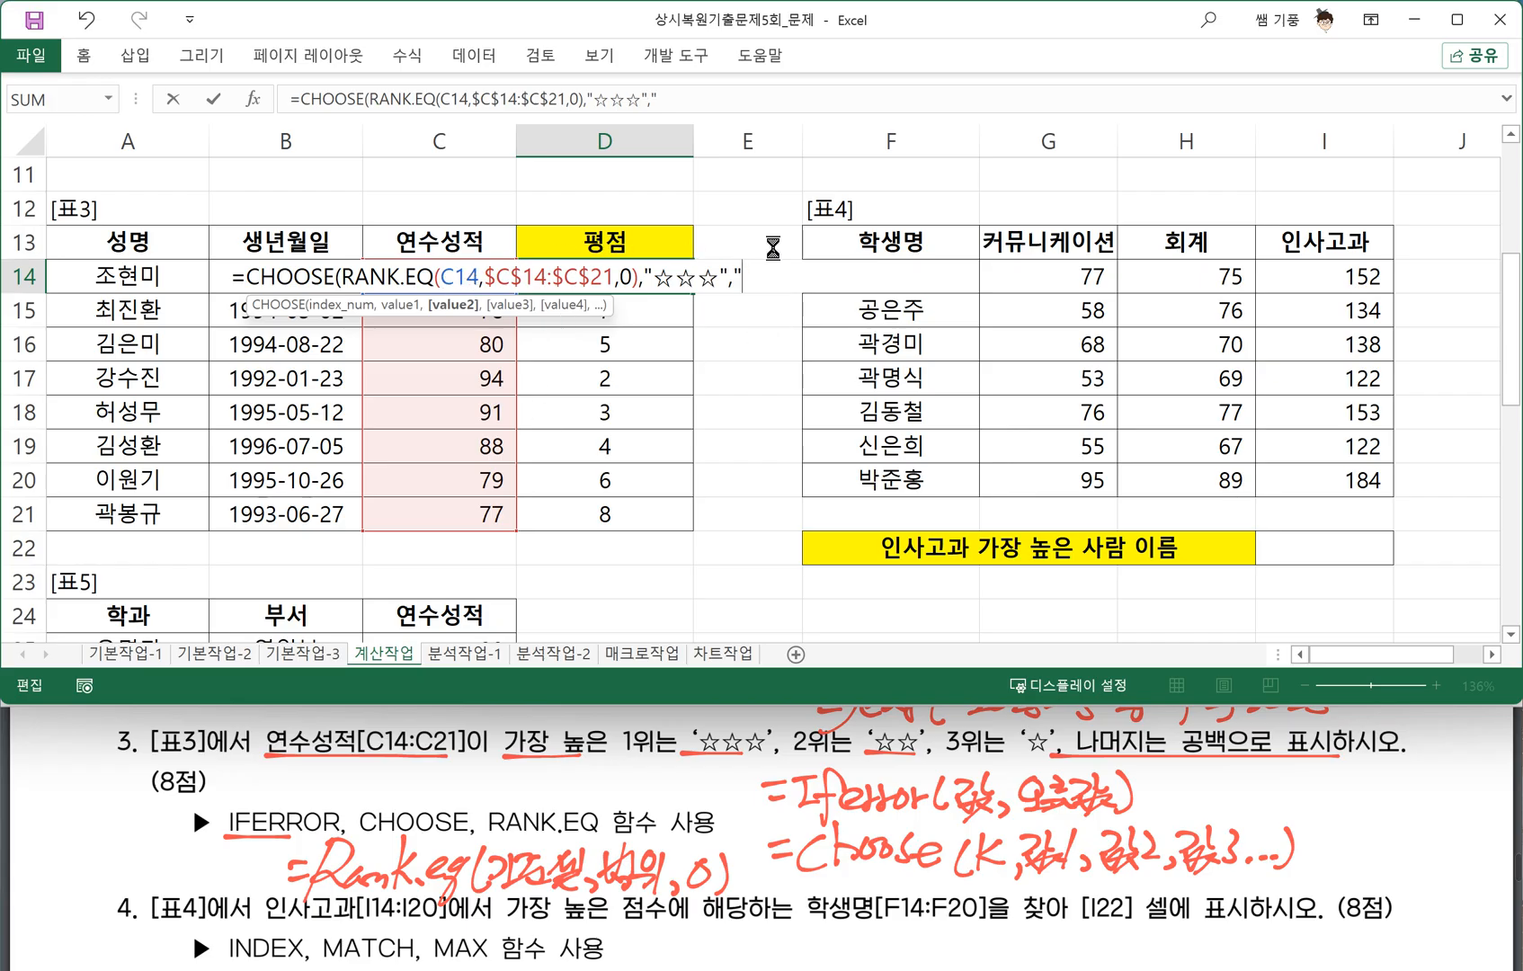
type("☆☆\",\"☆")
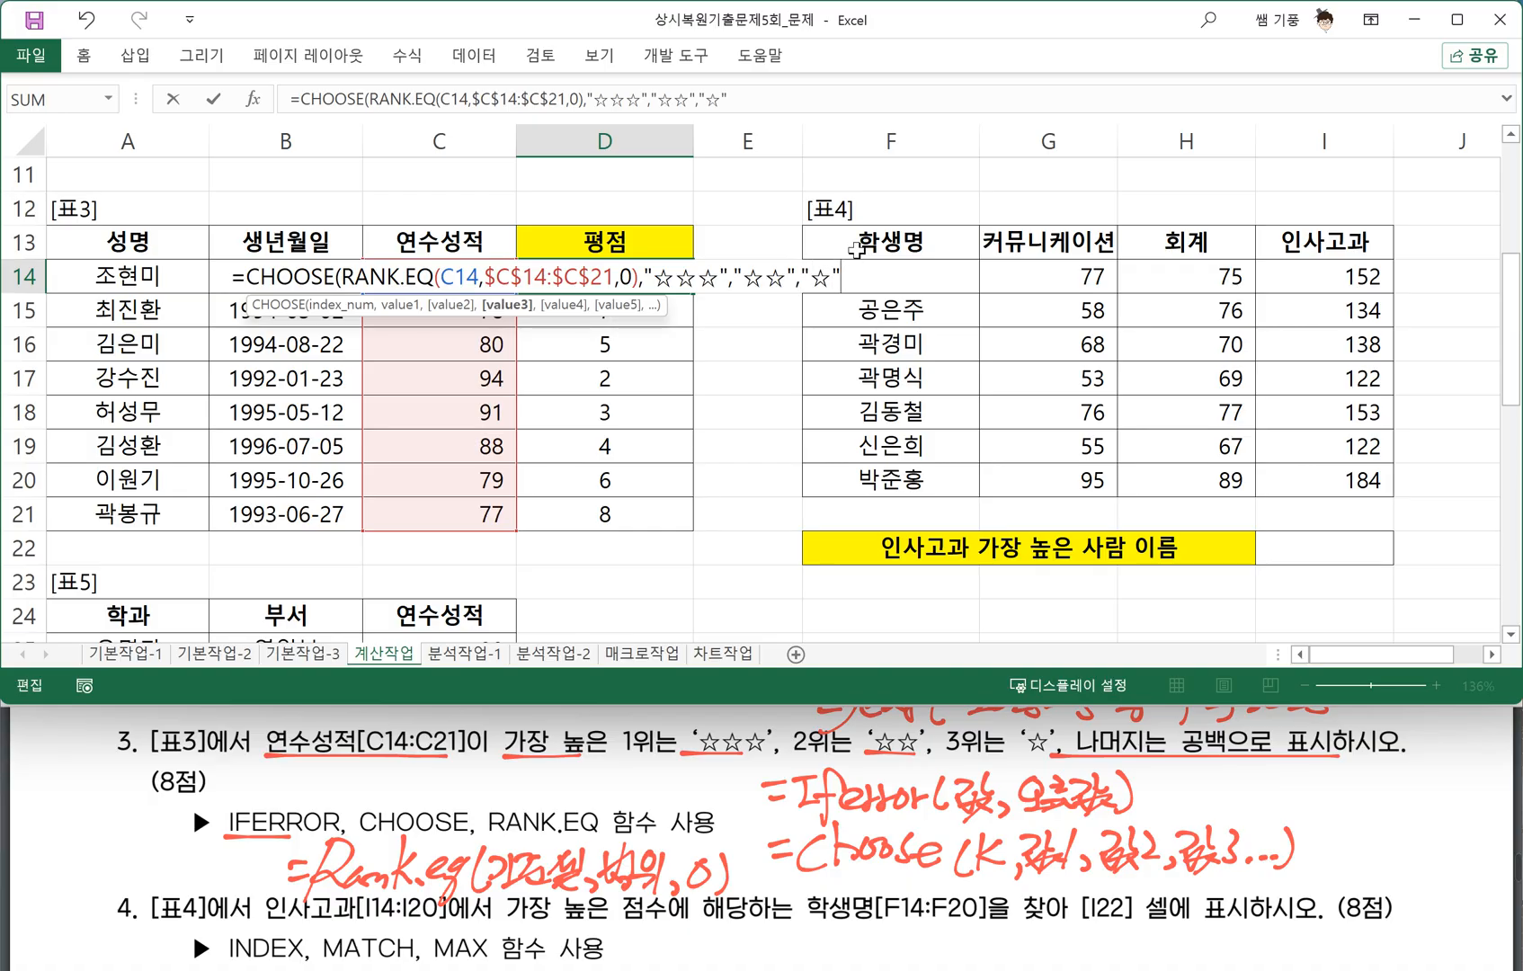
type(")")
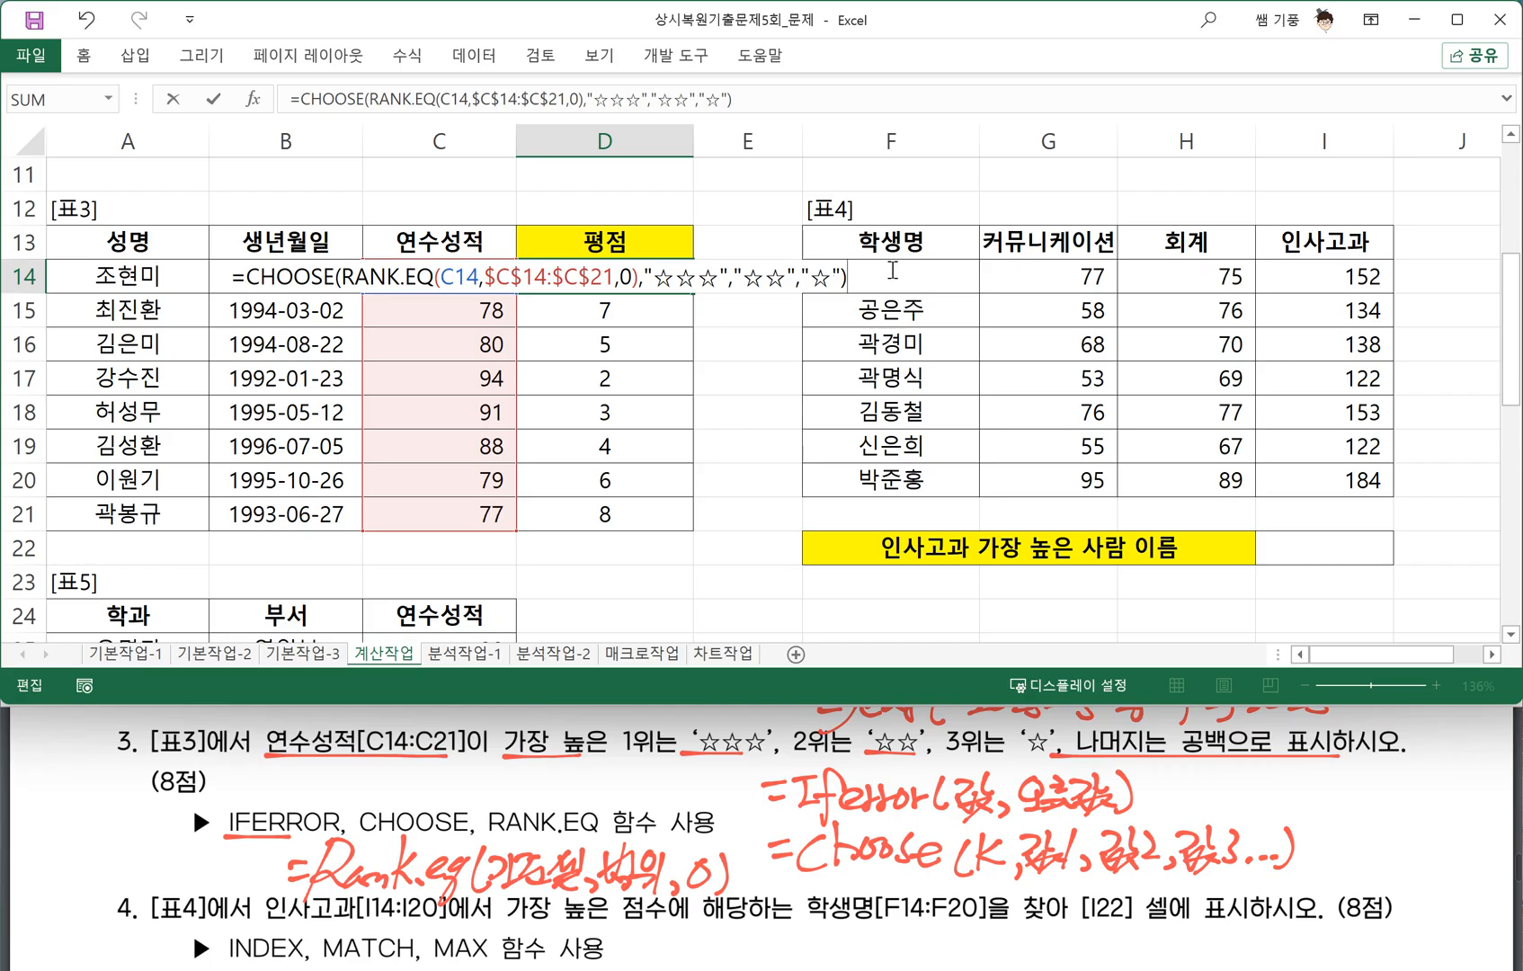
key("Return")
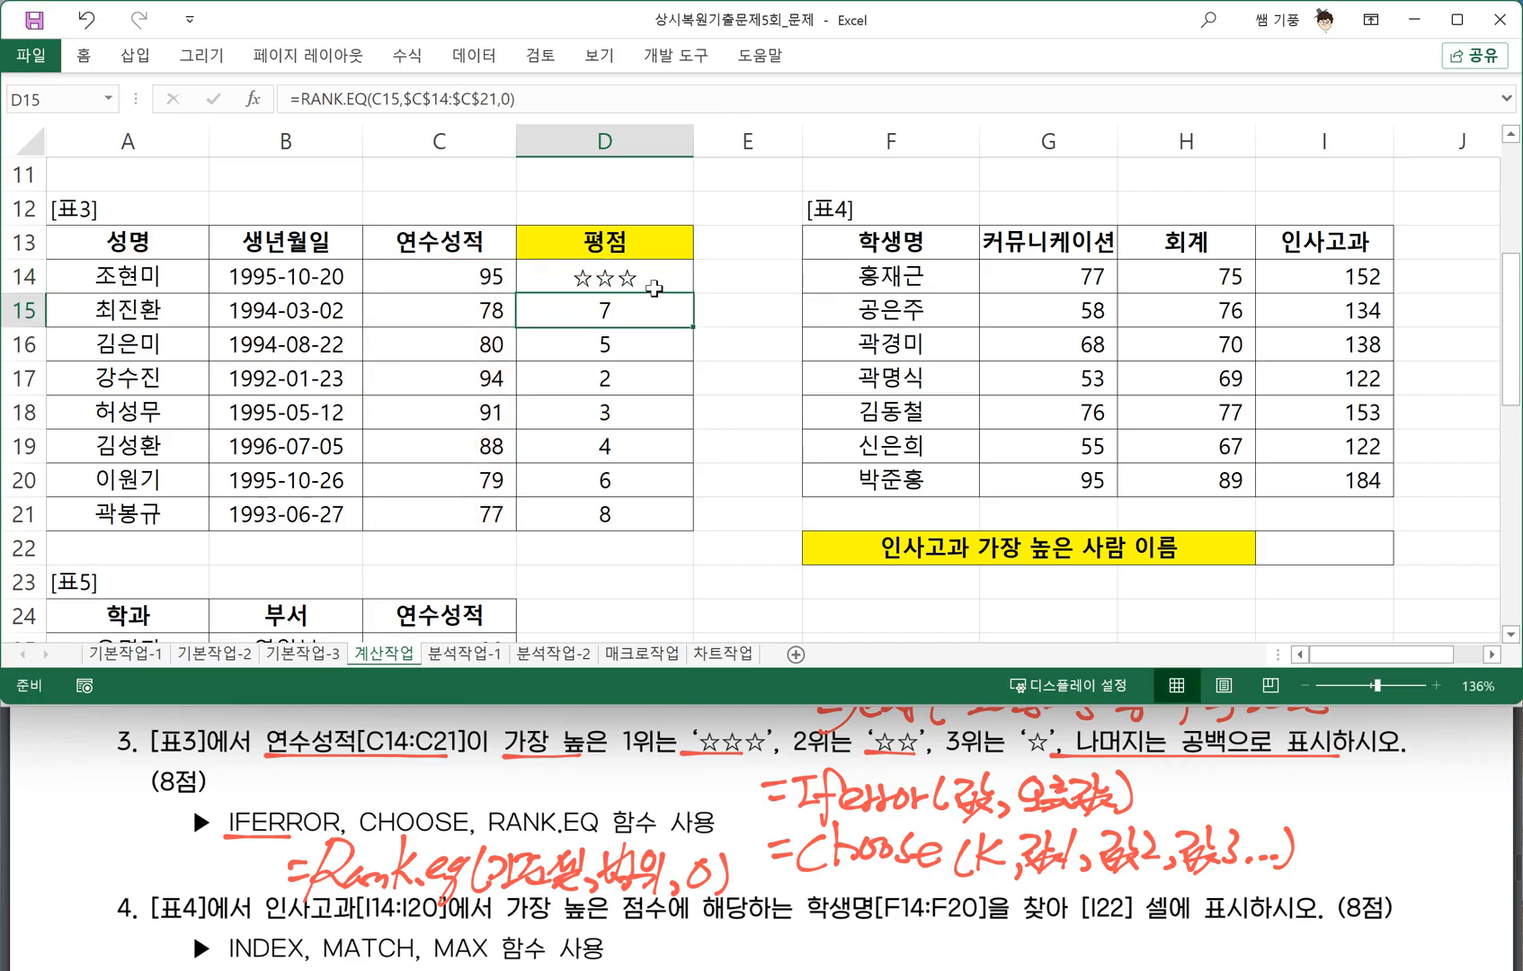
left_click(654, 287)
left_click_drag(691, 292, 681, 524)
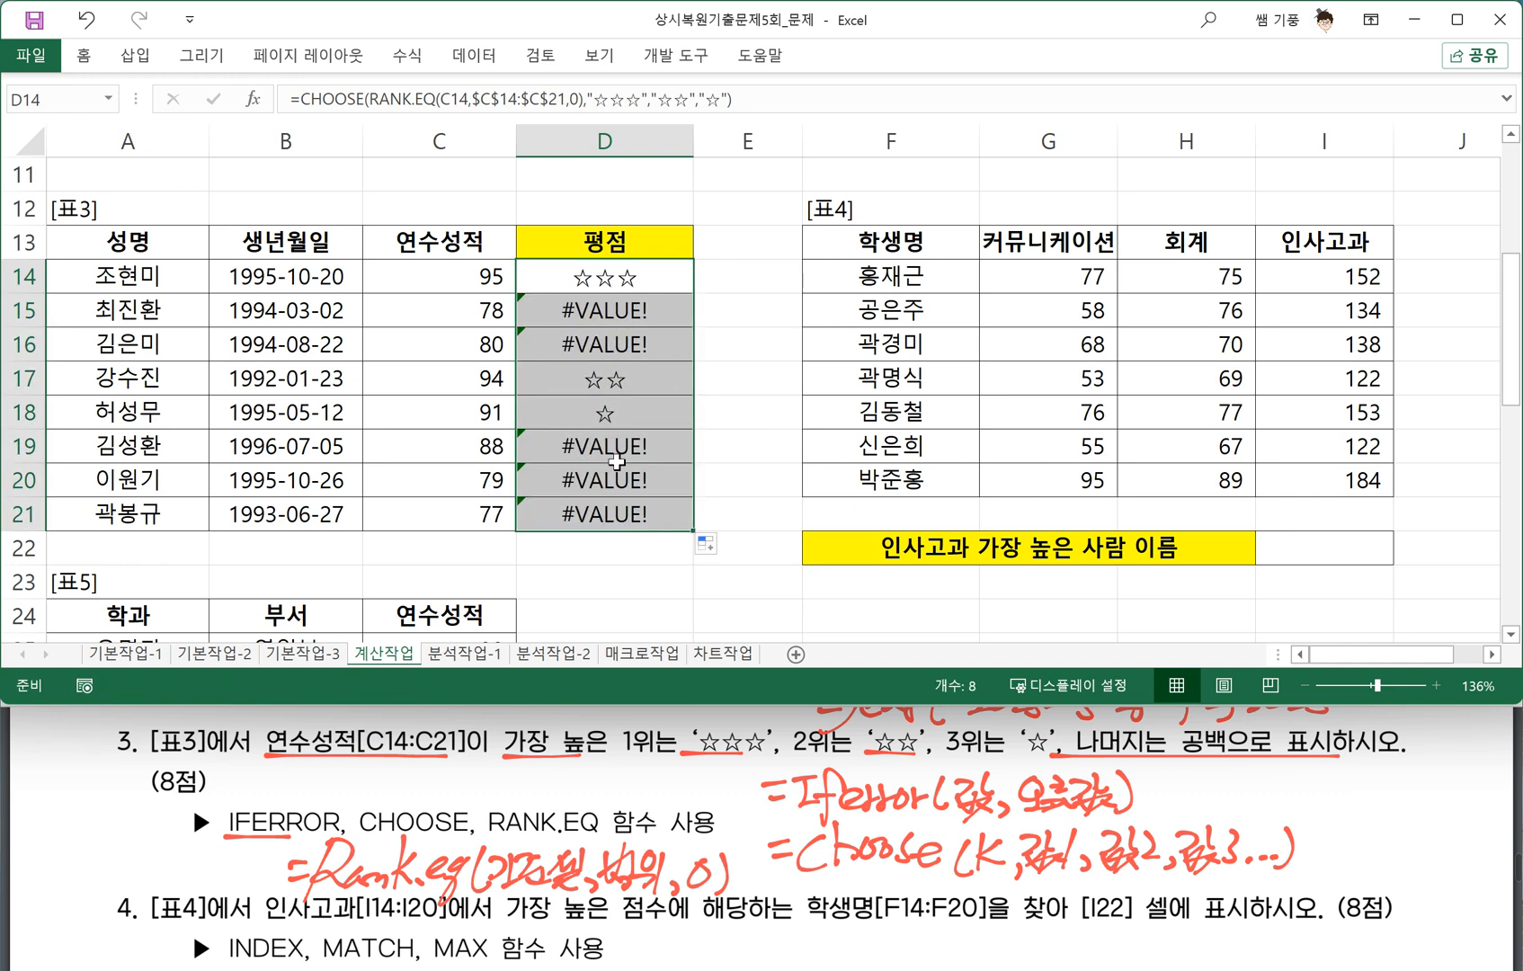
Reopen D14's formula and insert IFERROR( in front of CHOOSE.
double_click(580, 286)
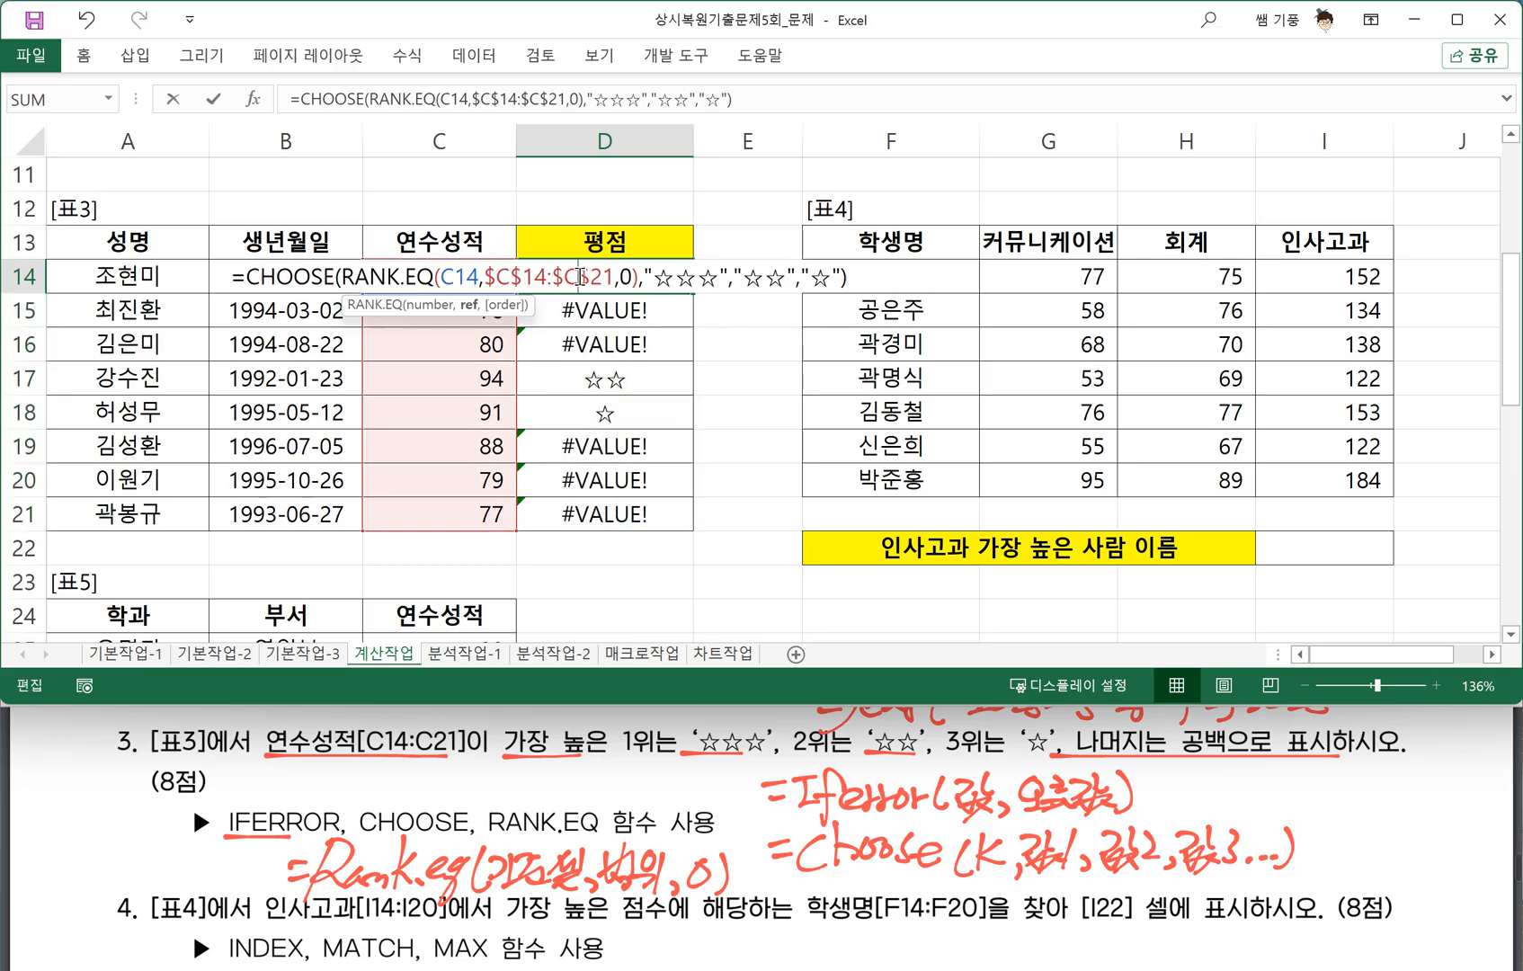
left_click(251, 276)
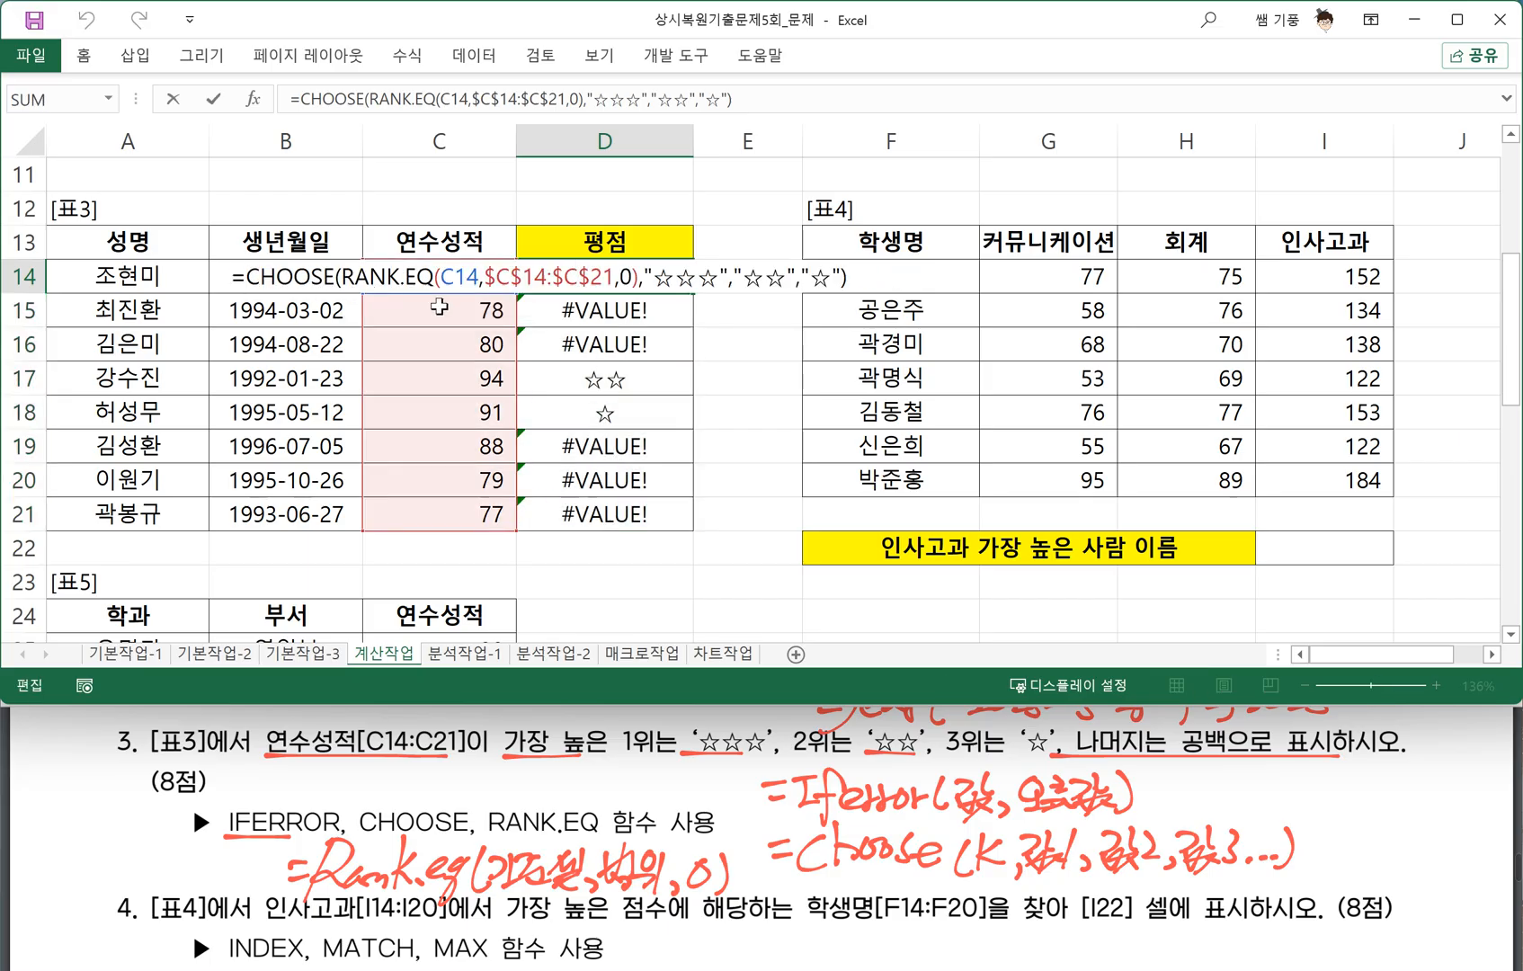
type("ㅑ")
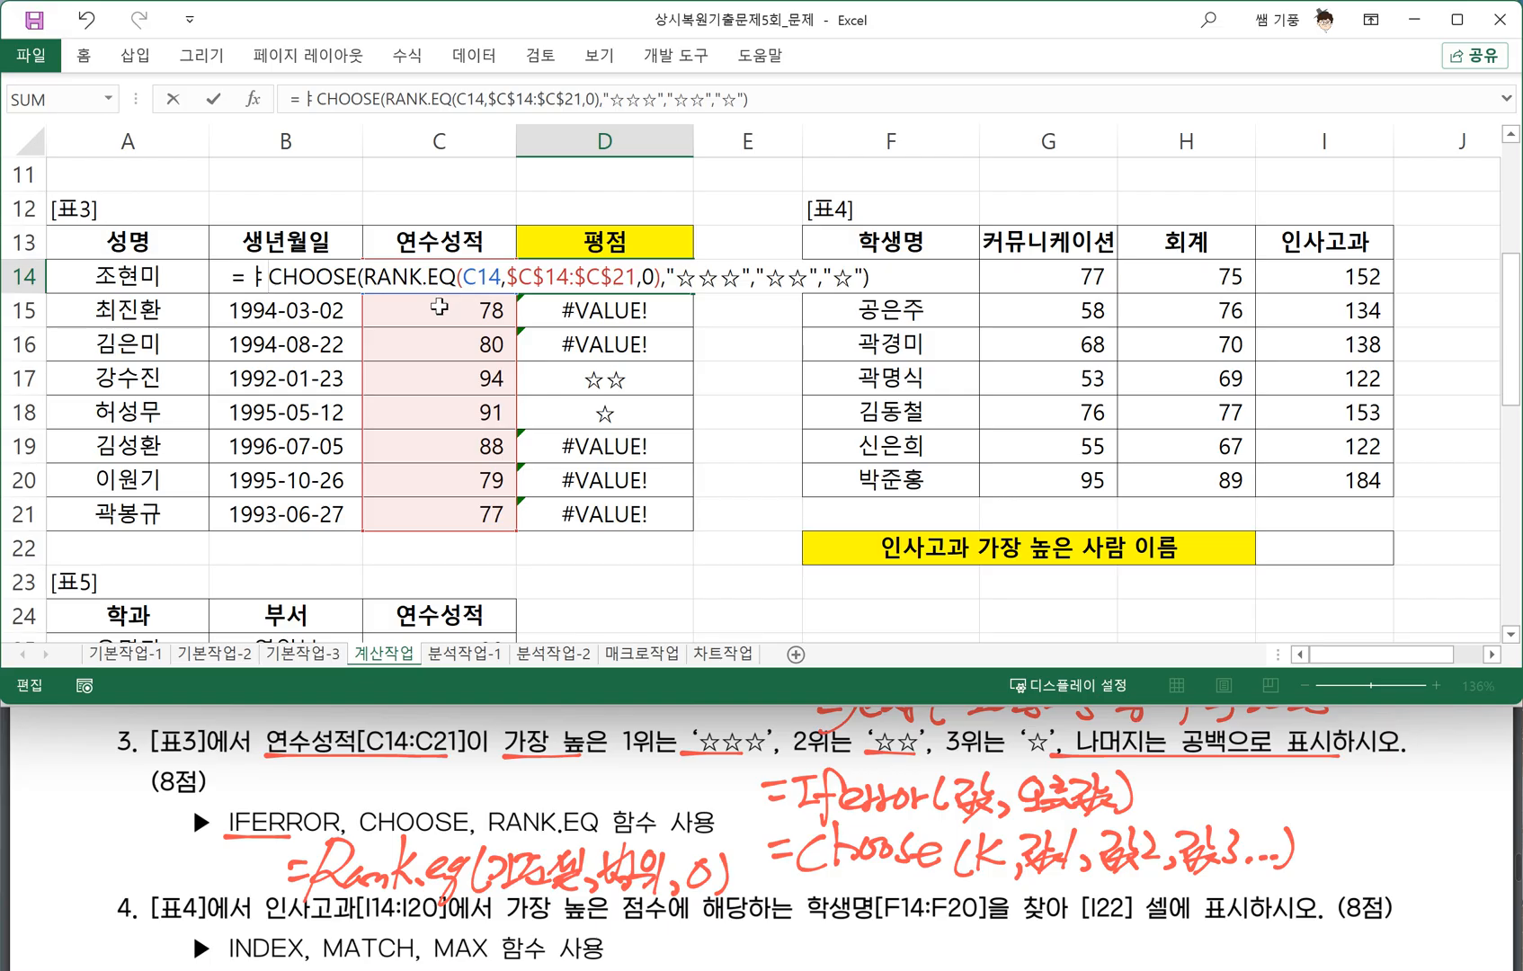
key("BackSpace")
type("IFERROR")
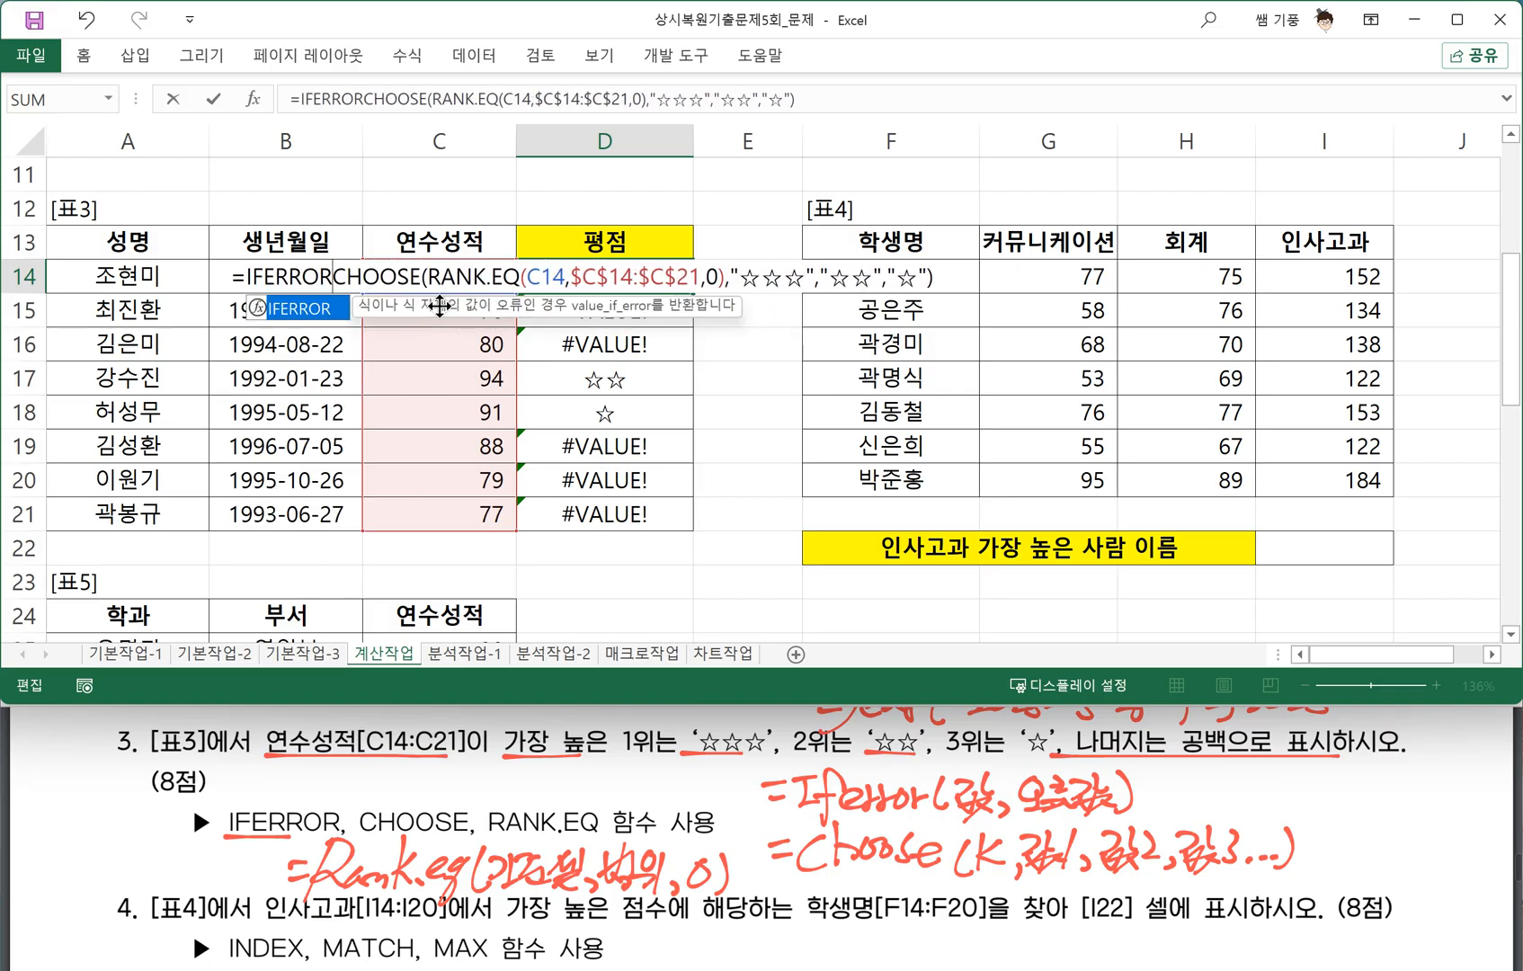
type("(")
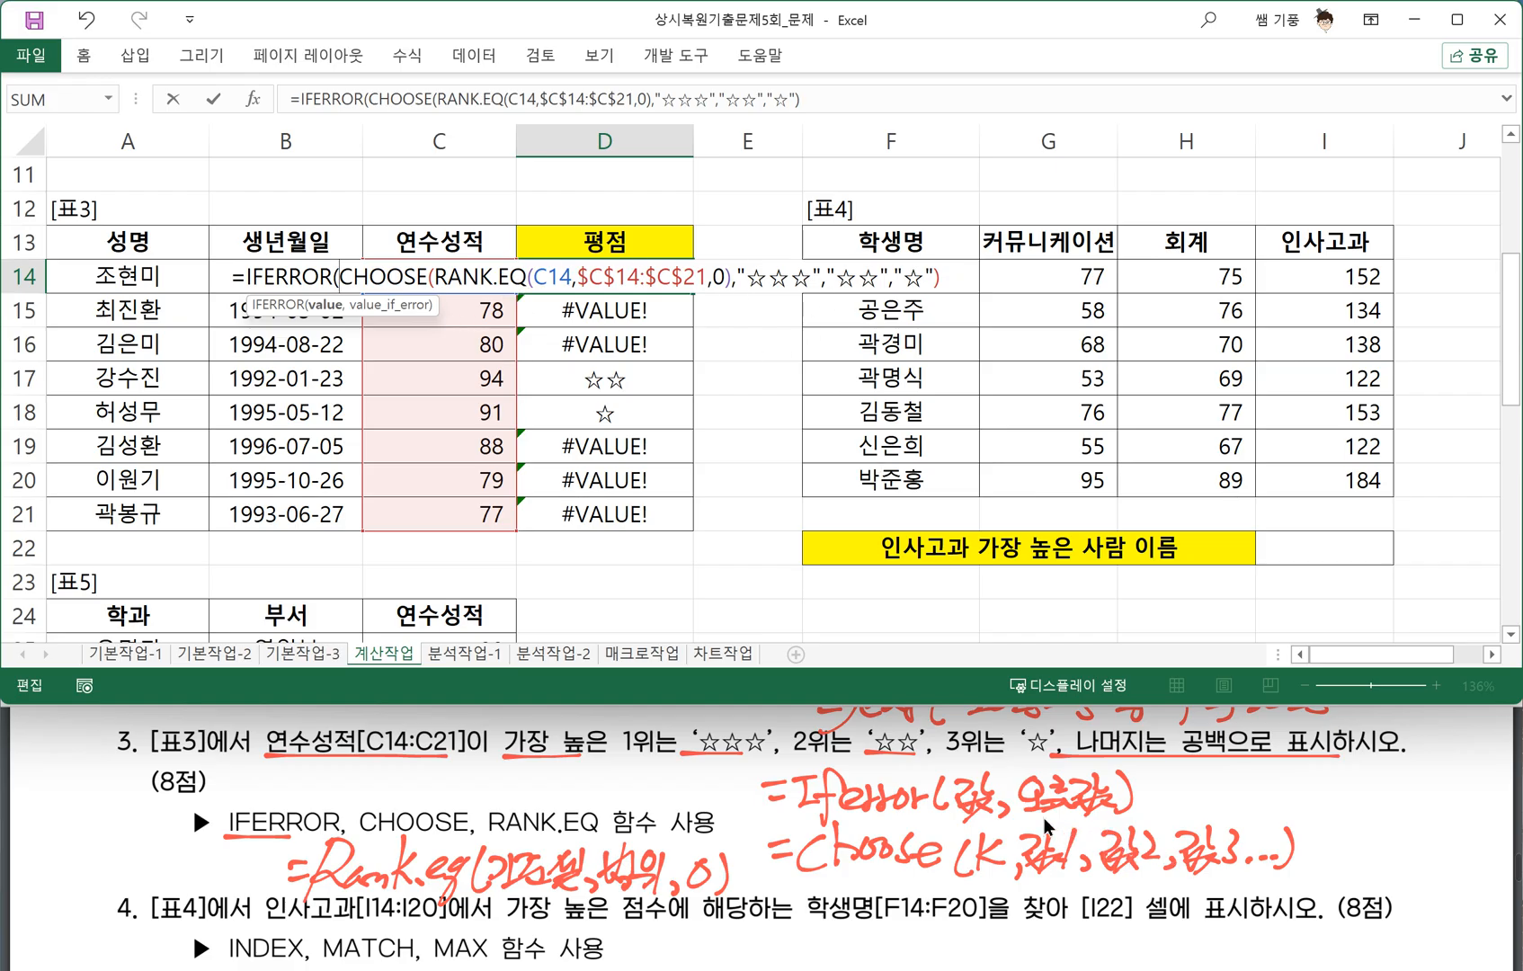
In the PDF, underline 오류값 in the IFERROR note and link it to a circled 공백 in question 3.
left_click(1024, 817)
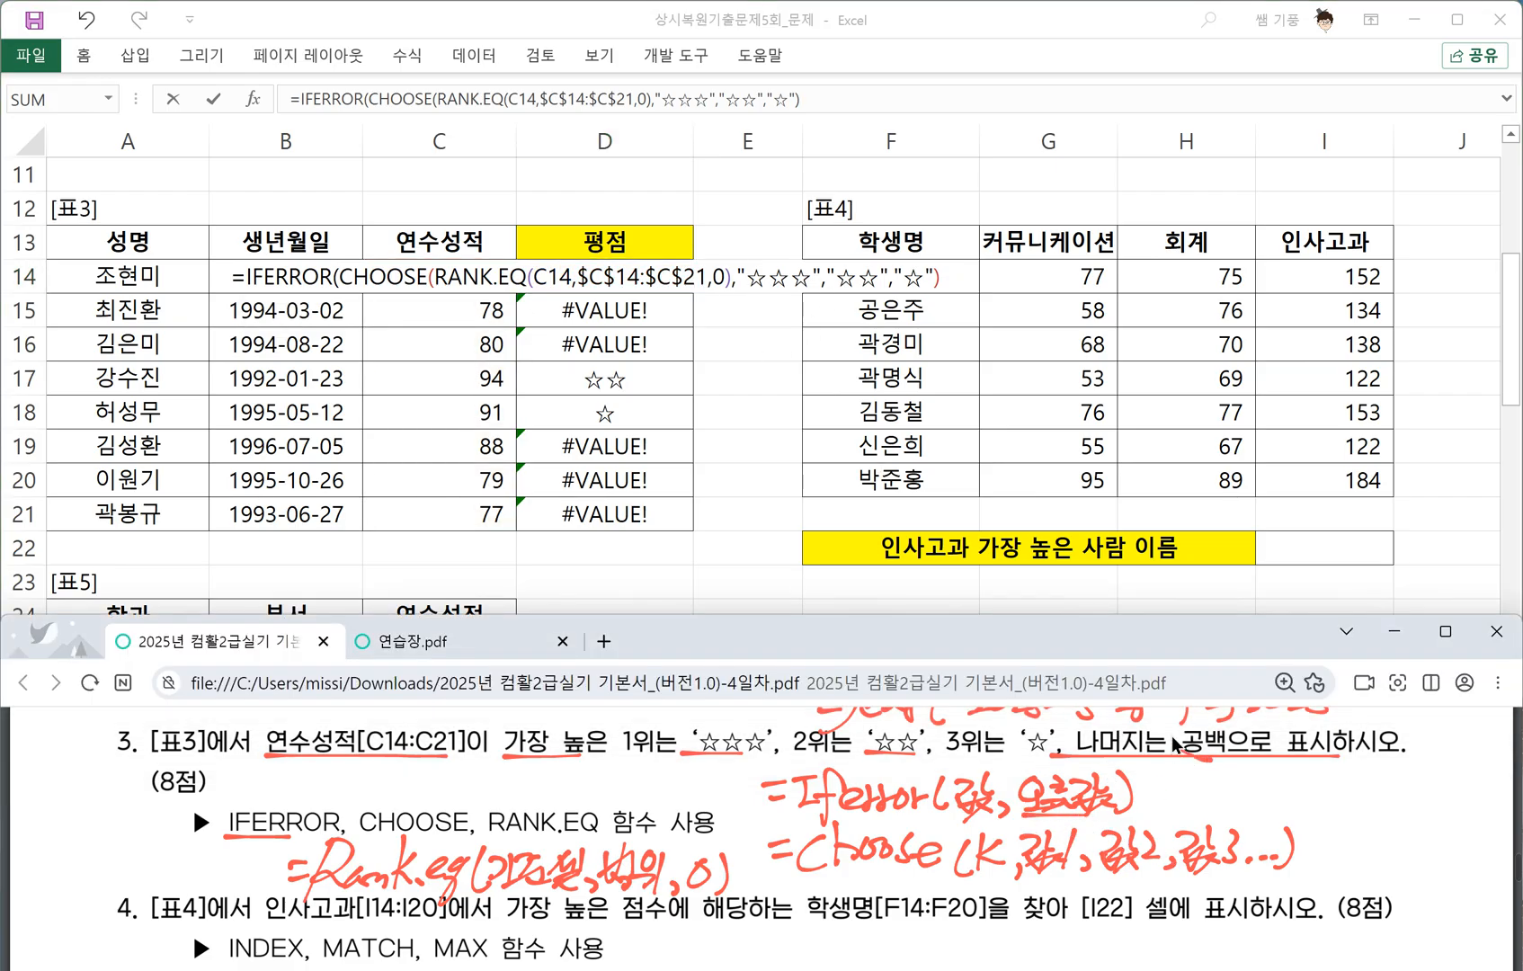
left_click_drag(1173, 745, 1221, 760)
Back in Excel, finish D14's IFERROR formula with an empty string "" as error value and fill it down through D21.
left_click(951, 275)
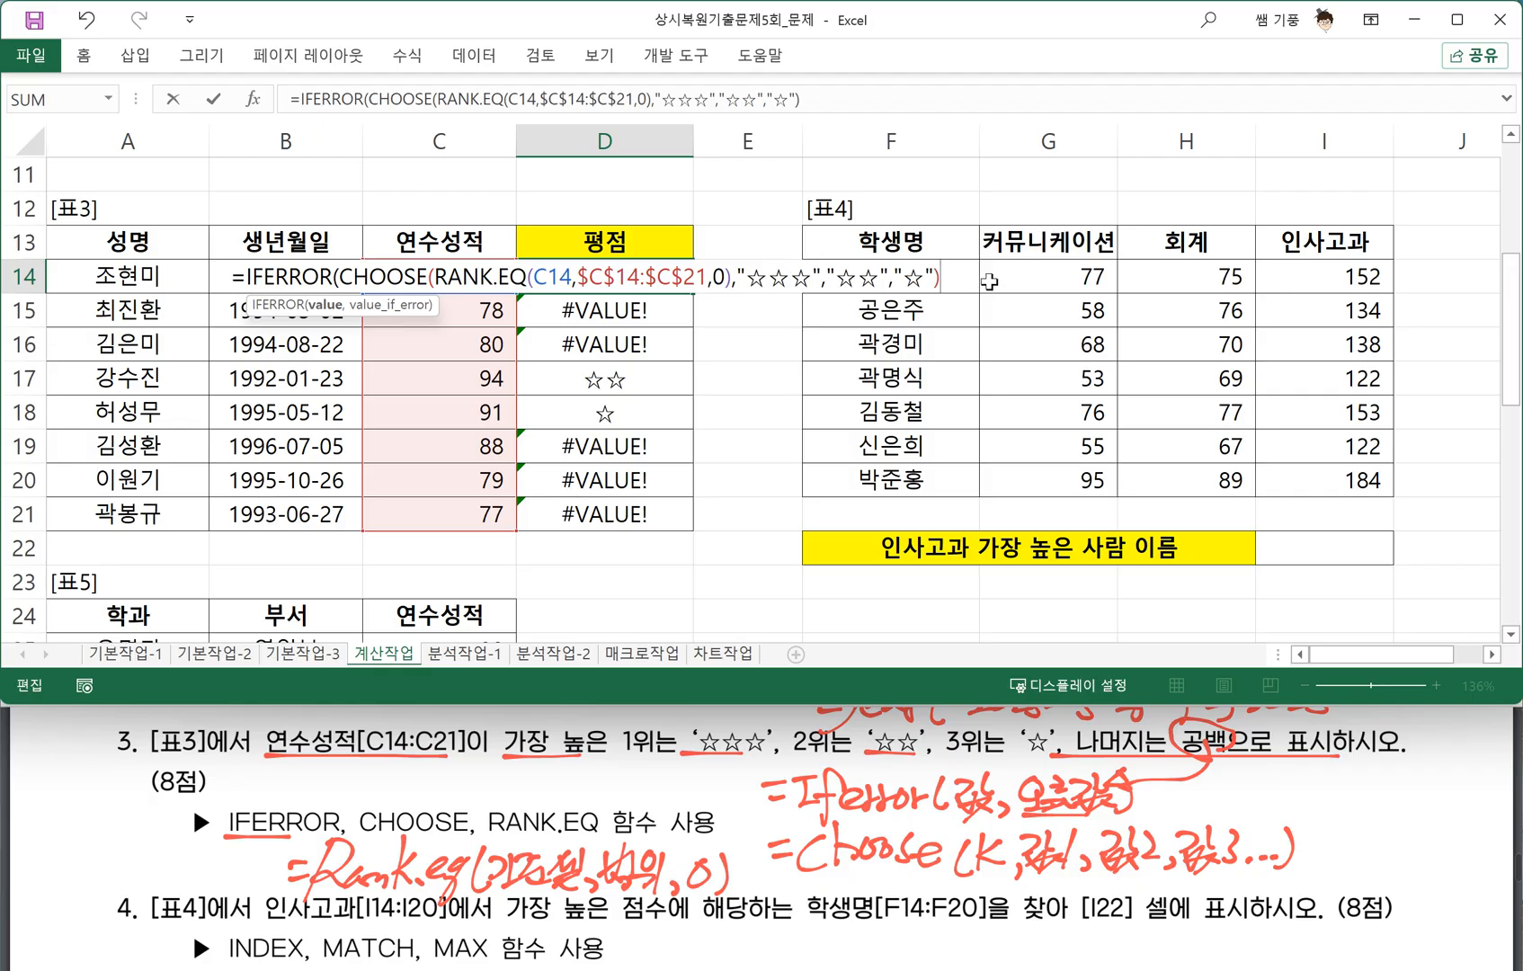
type(",\"\")")
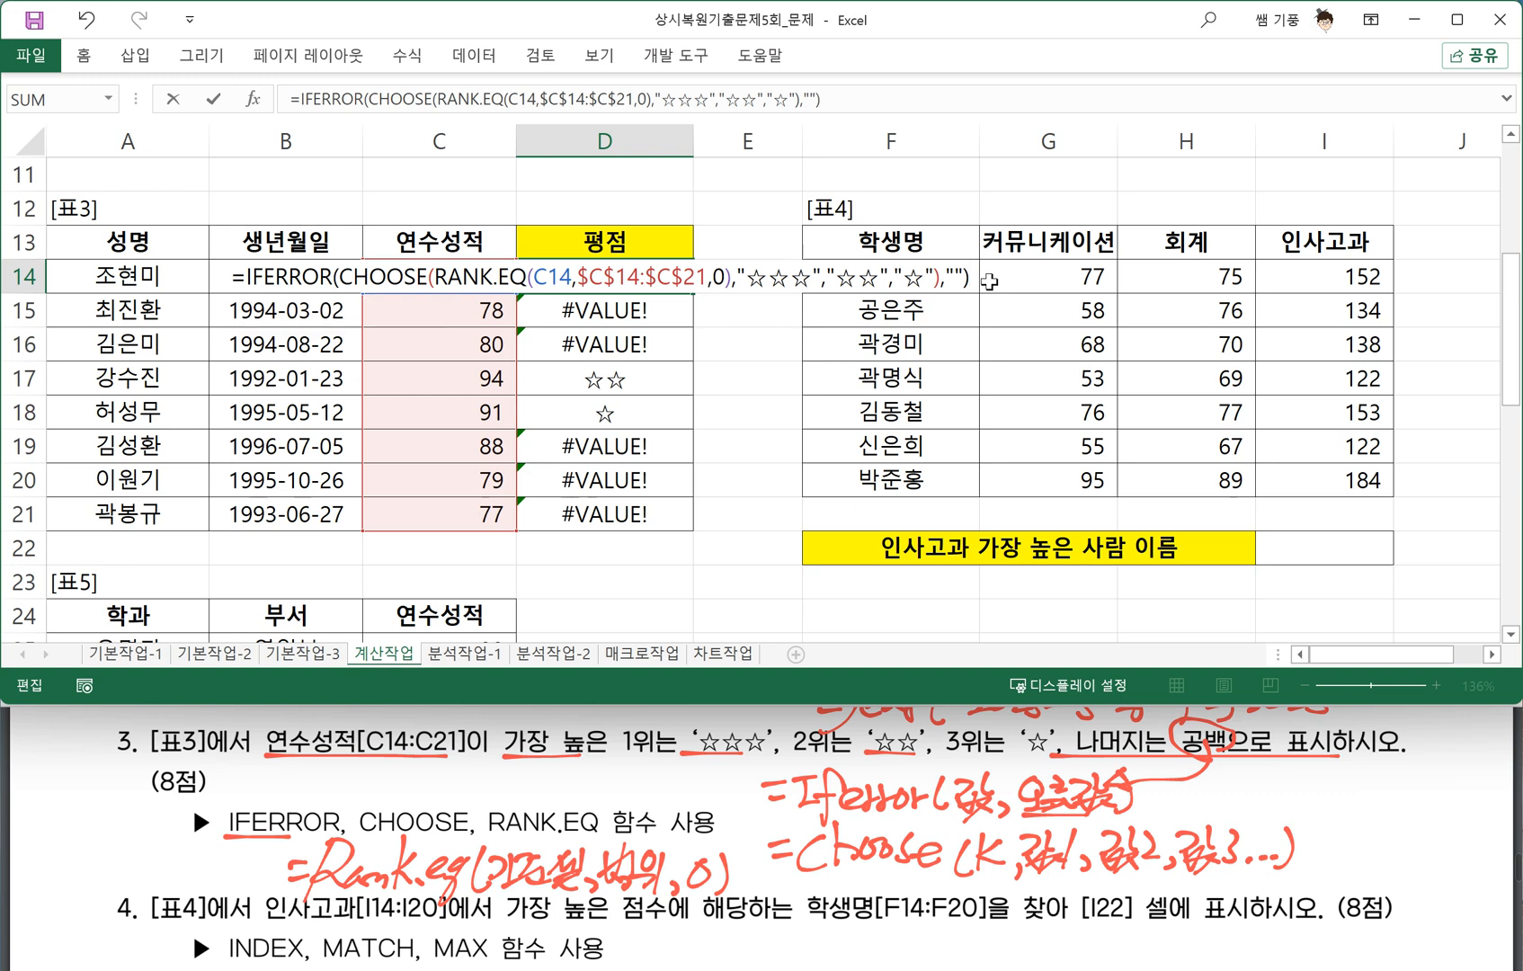
key("Return")
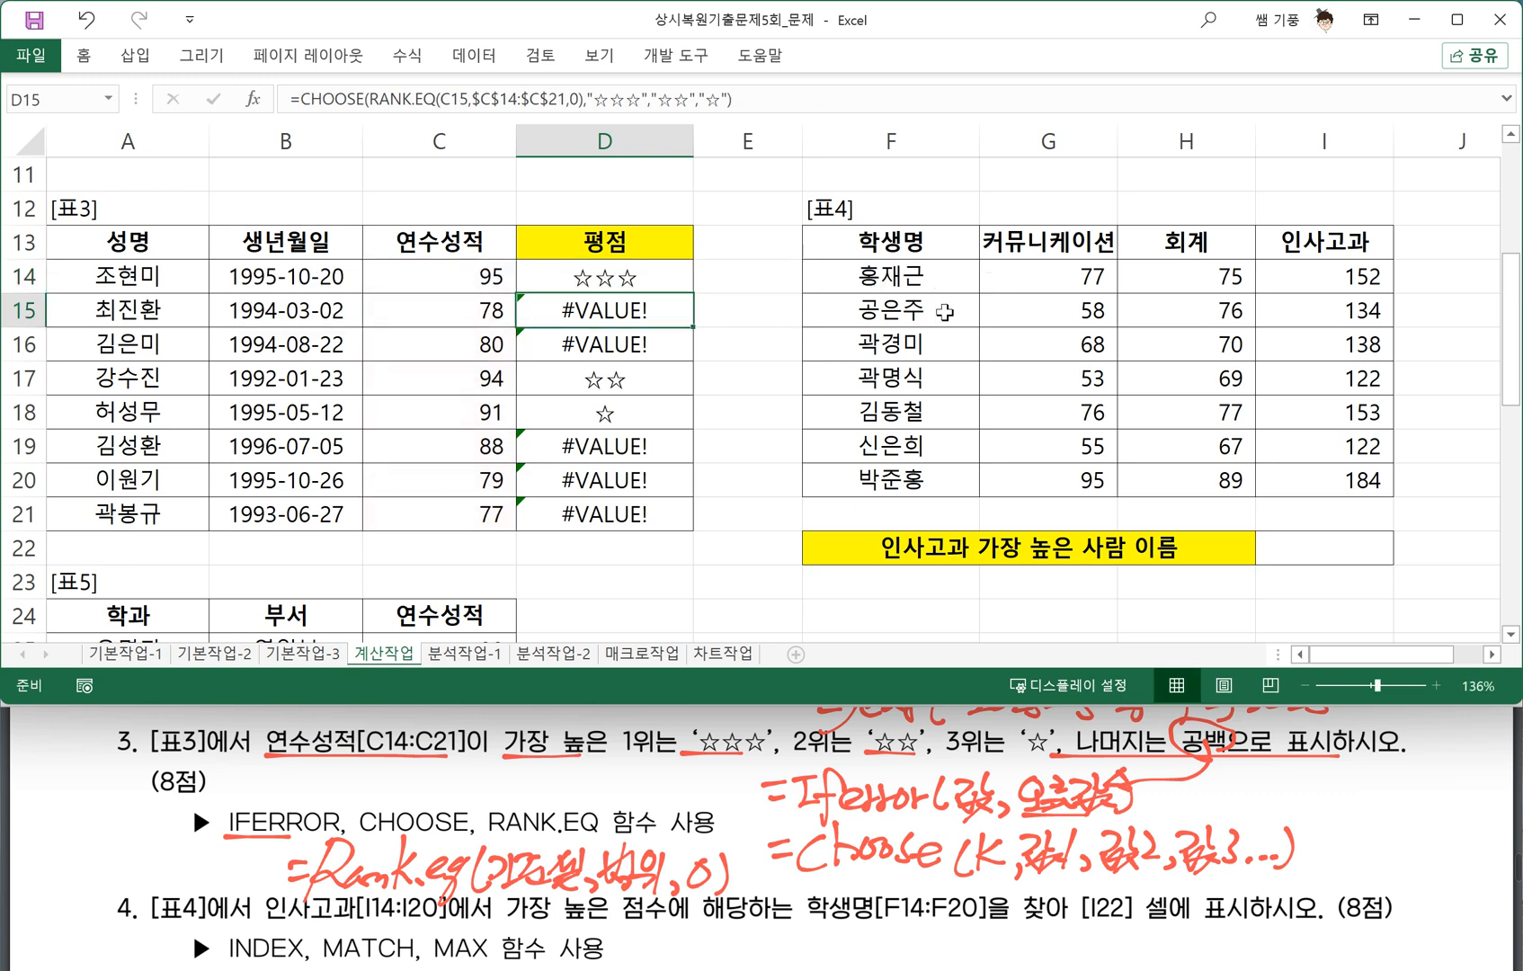
left_click(652, 284)
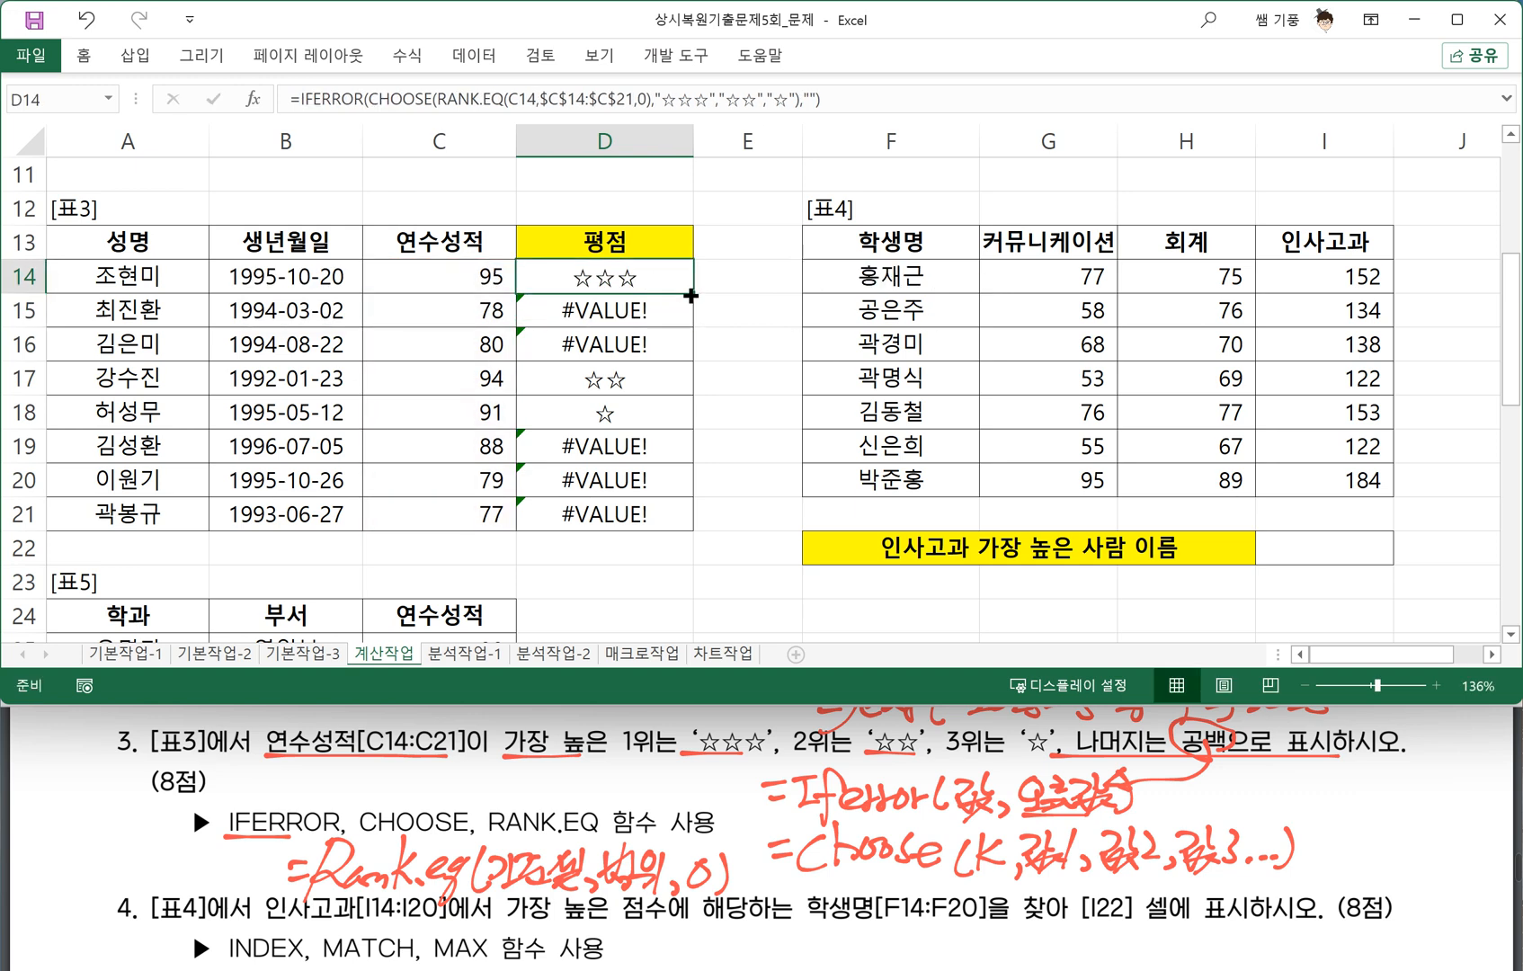
double_click(690, 295)
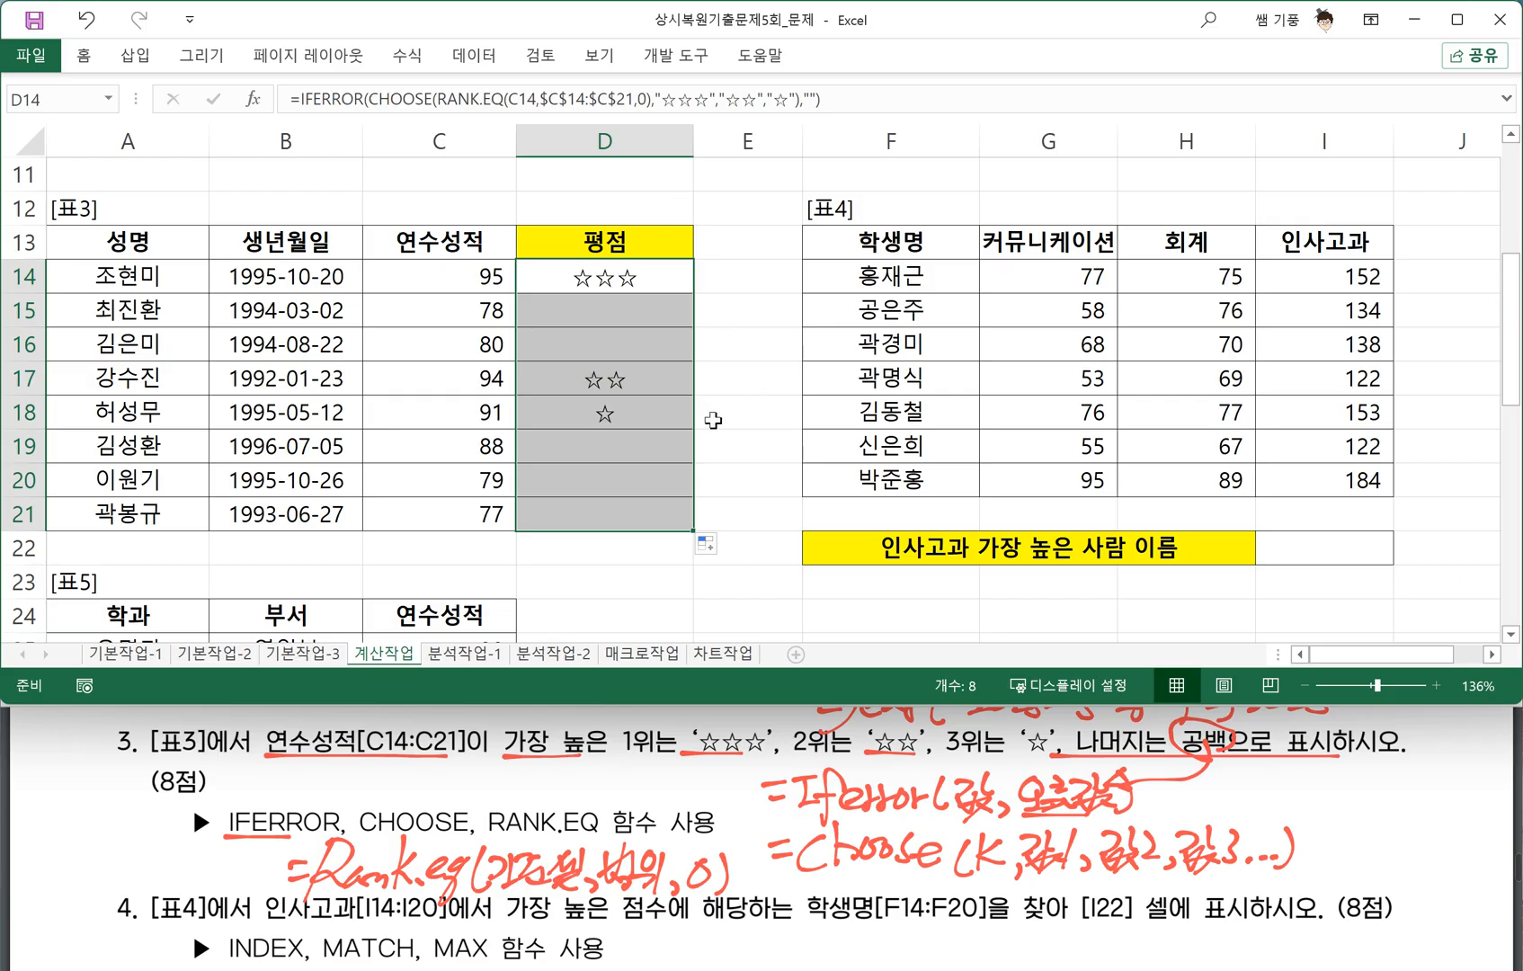
left_click(616, 316)
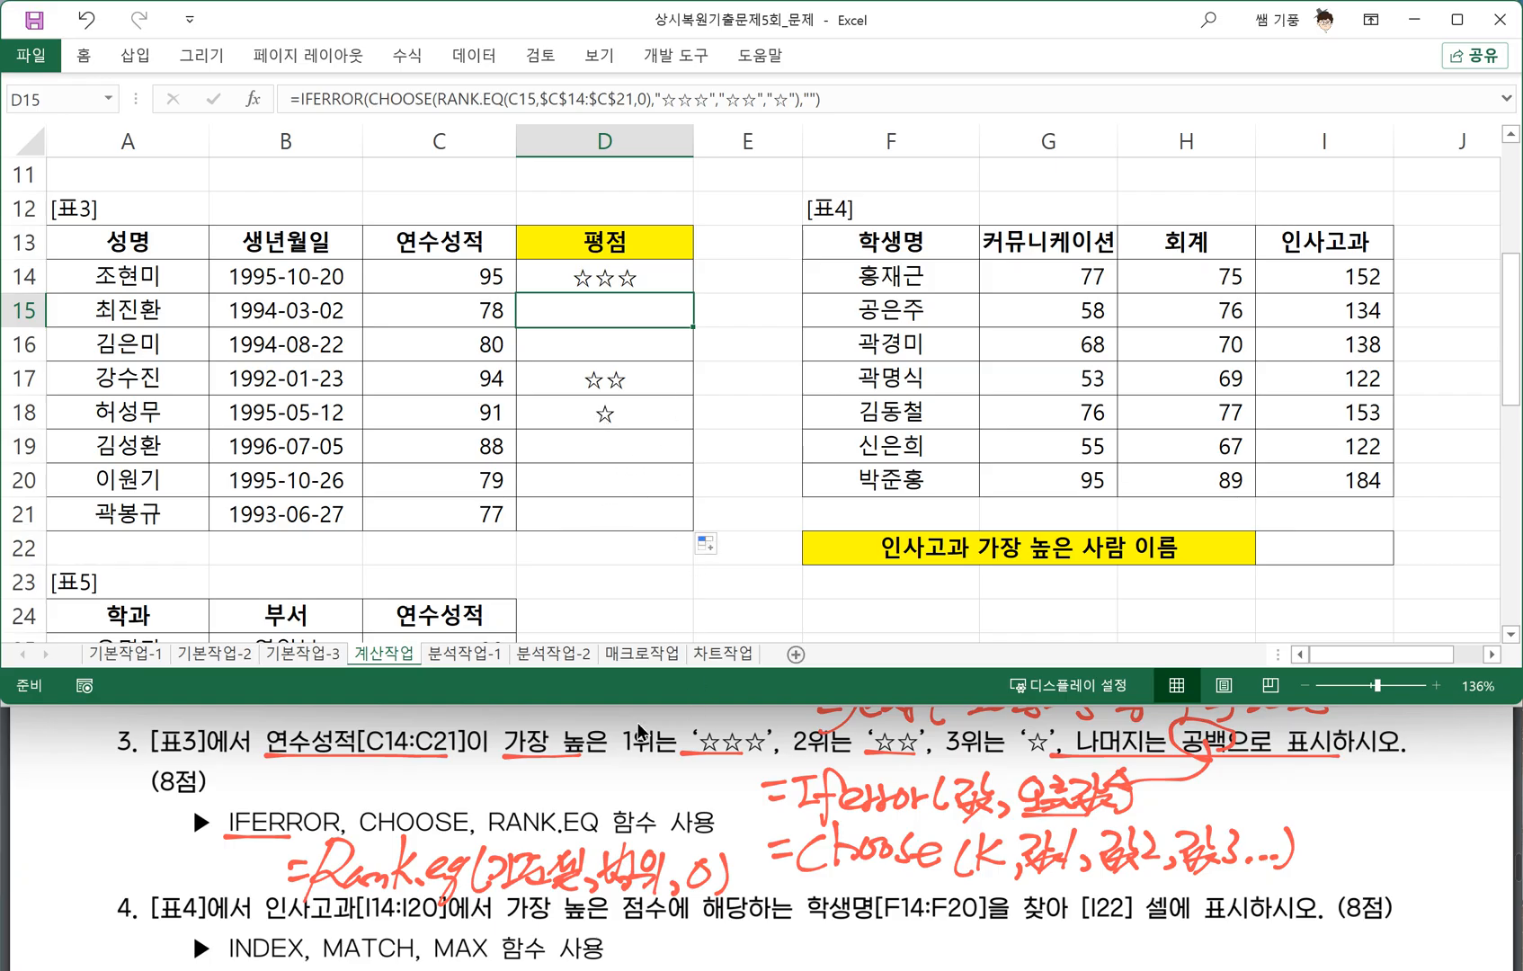
In the PDF, underline question 4's task from 인사고과[I14:I20] through 찾아 and circle the target cell [I22].
scroll(553, 818, "down", 2)
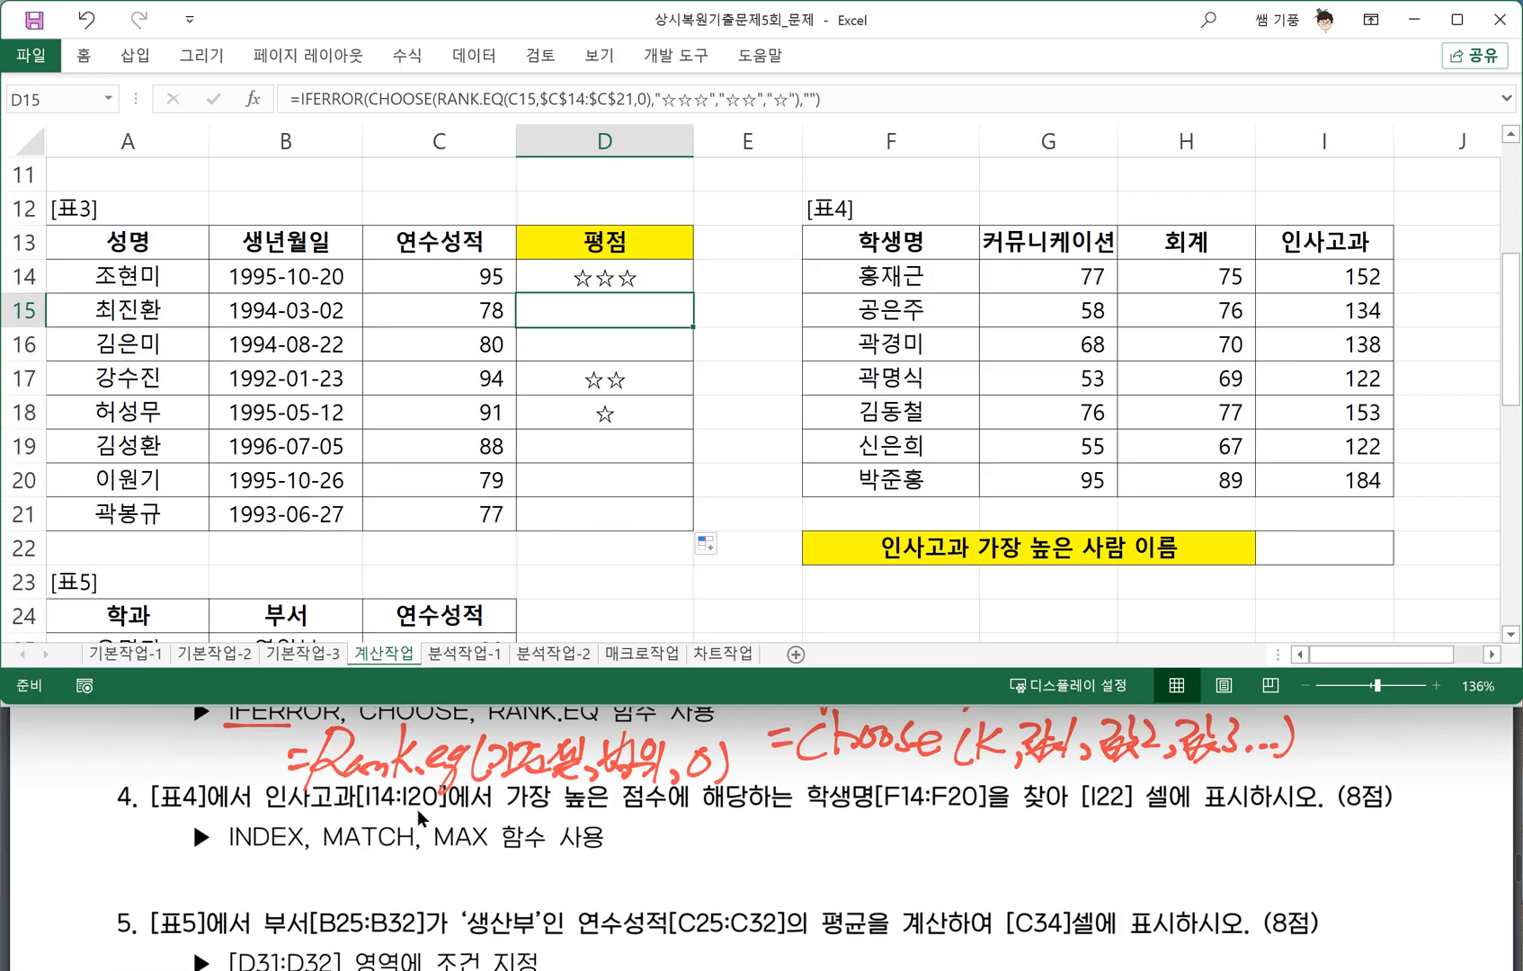
left_click(286, 820)
left_click_drag(268, 813, 570, 820)
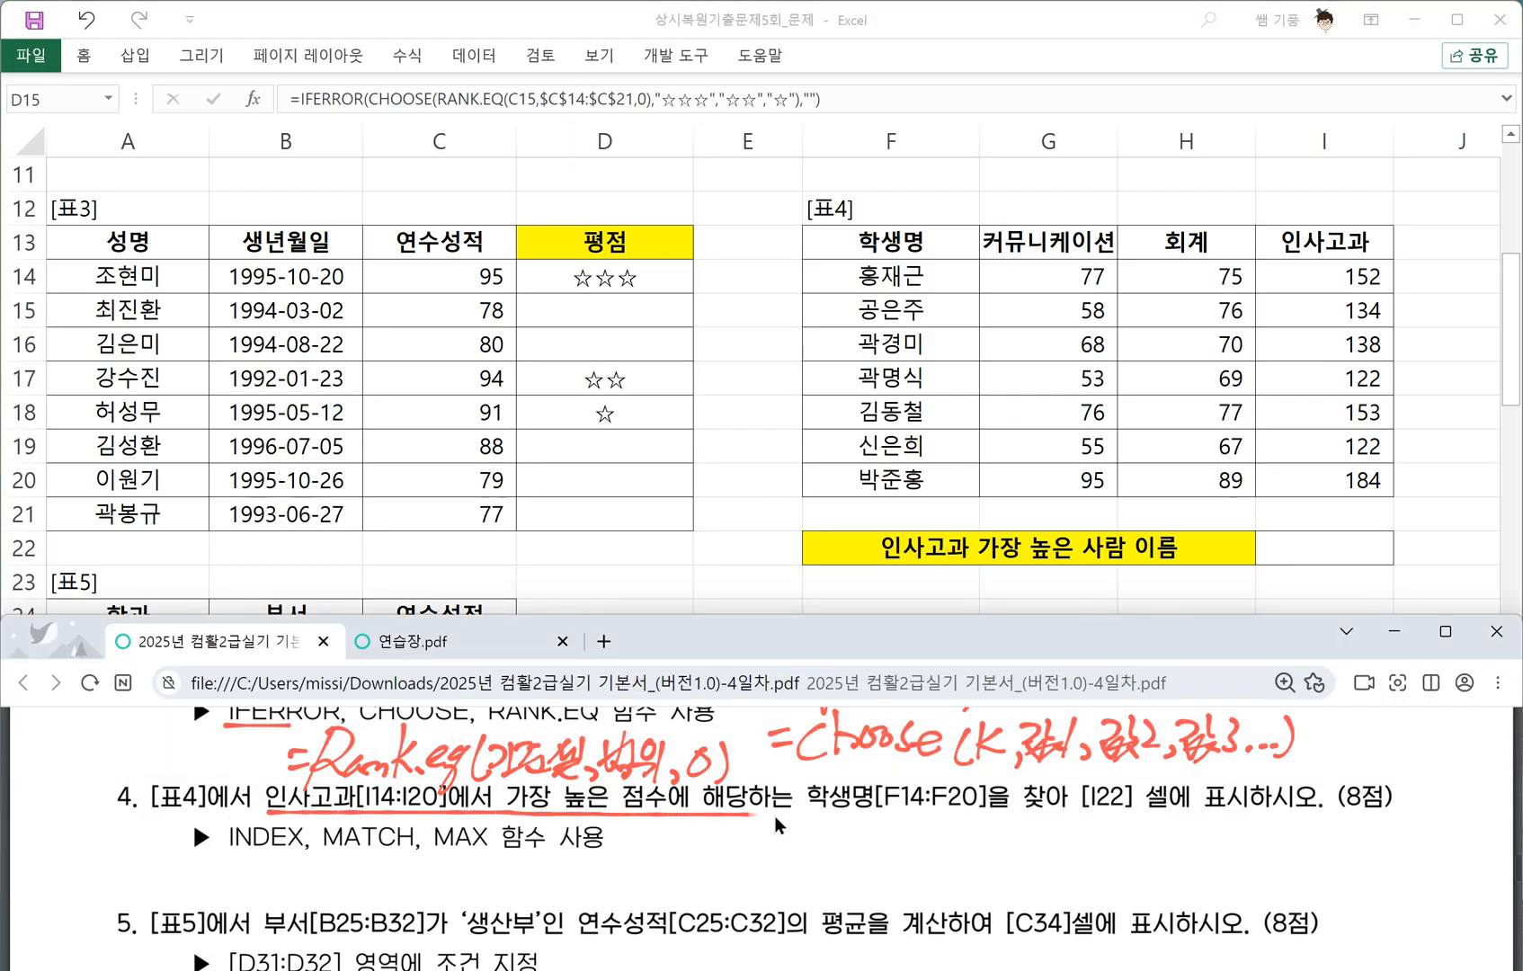
left_click_drag(1048, 829, 1055, 829)
Bring 표4 fully into view, and handwrite the INDEX syntax =Index(범위,행,열) beside question 4's function list.
left_click(1255, 610)
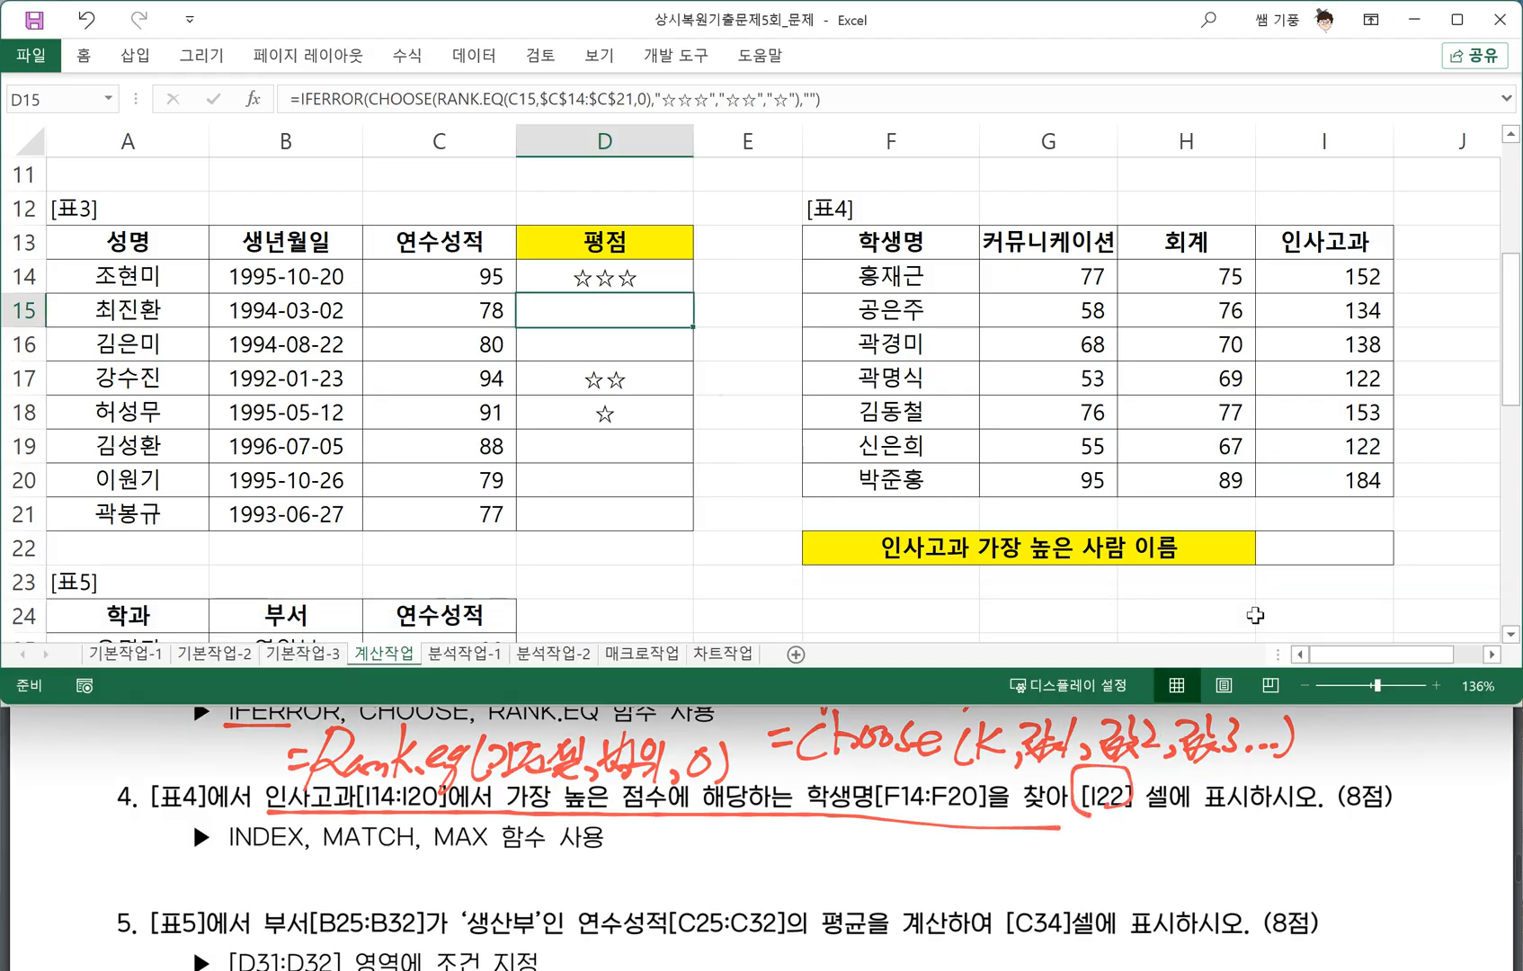
scroll(1255, 615, "right", 3)
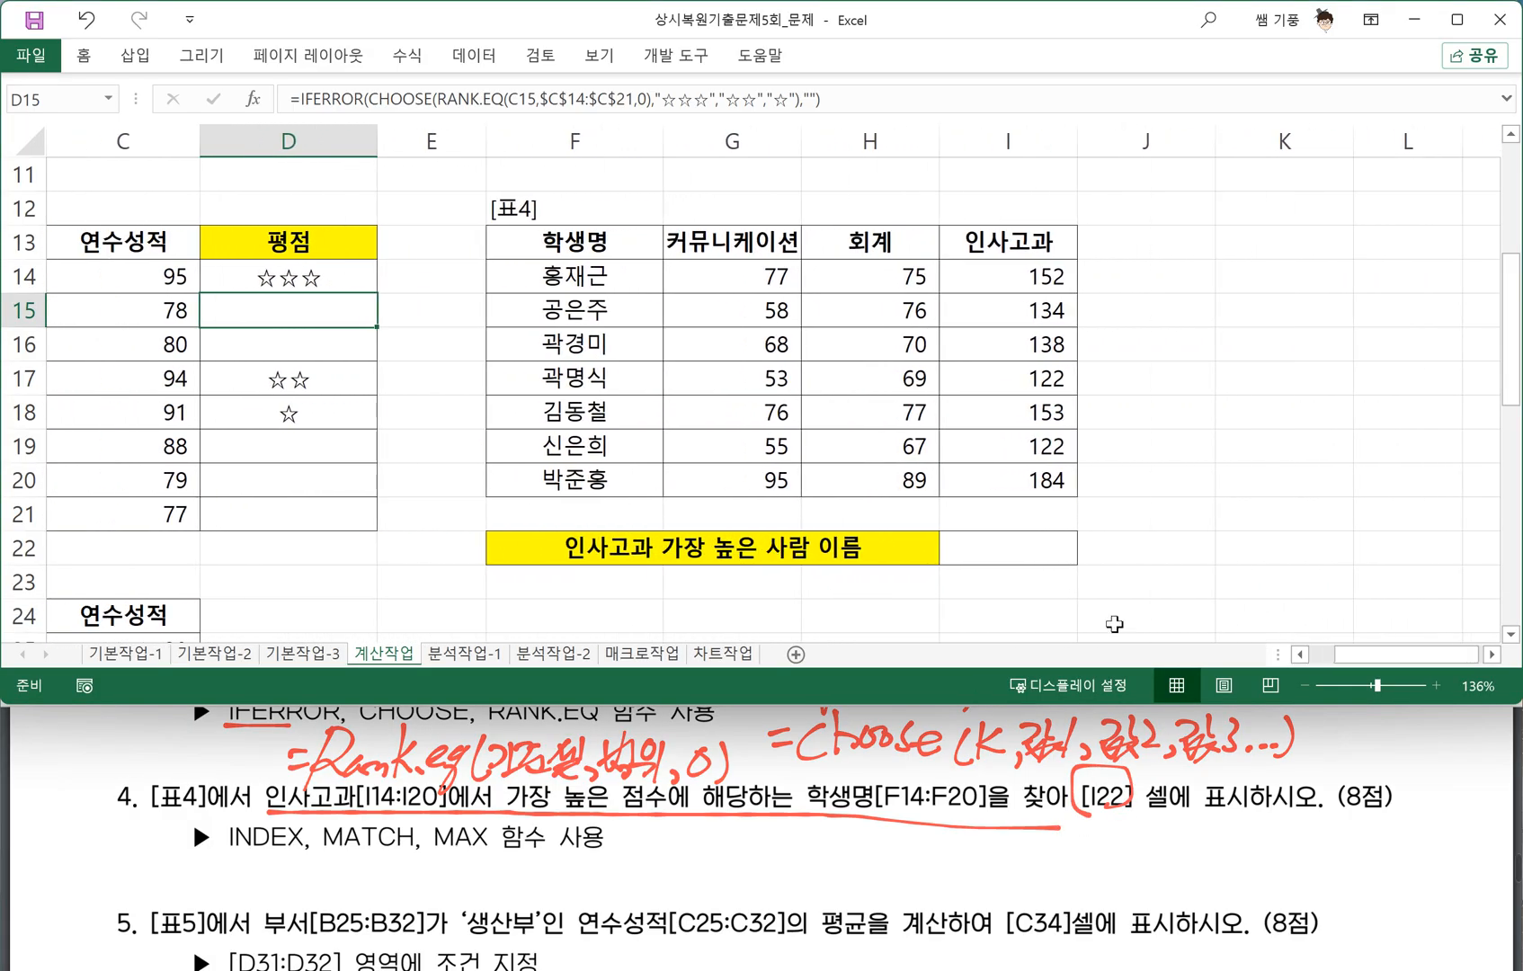
left_click(346, 835)
left_click_drag(665, 847, 685, 845)
left_click_drag(667, 855, 716, 829)
left_click_drag(704, 831, 702, 855)
mouse_move(690, 856)
left_mouse_down()
mouse_move(812, 836)
mouse_move(847, 854)
left_mouse_up()
mouse_move(860, 810)
left_mouse_down()
mouse_move(858, 848)
mouse_move(869, 836)
left_mouse_up()
left_click_drag(872, 827, 873, 851)
left_click_drag(859, 848, 870, 859)
left_click_drag(890, 828, 946, 836)
mouse_move(938, 840)
left_mouse_down()
mouse_move(941, 852)
mouse_move(989, 847)
left_mouse_up()
left_click_drag(1002, 830, 1023, 854)
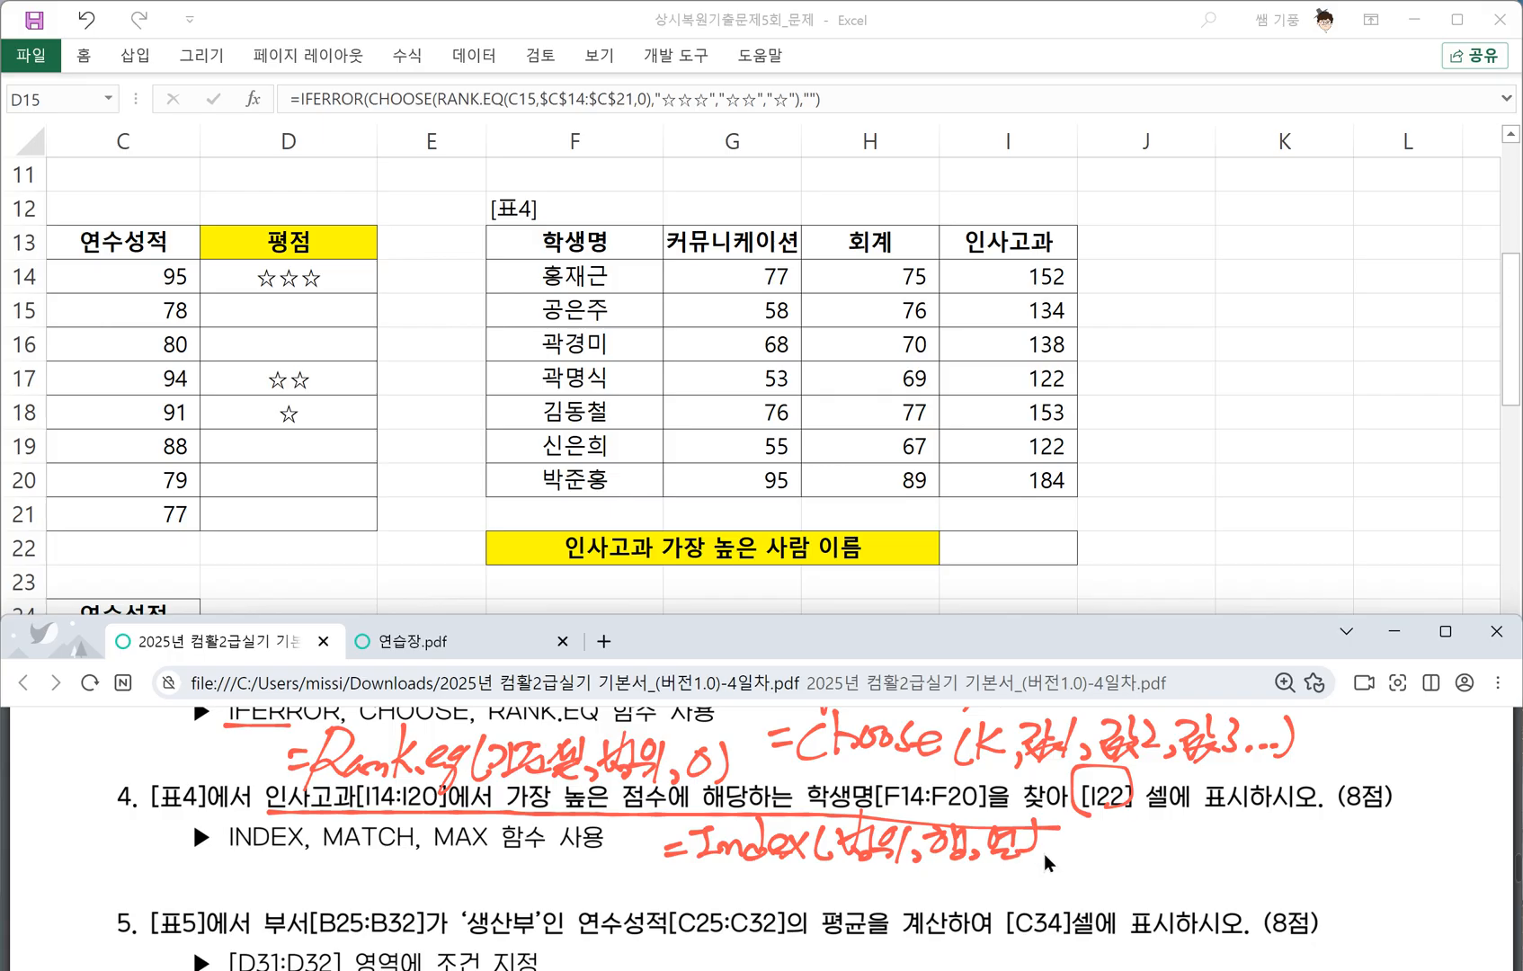
Handwrite the MATCH syntax =Match(찾을값,범위,0) with the note →정확한 값 below the INDEX syntax.
left_click_drag(670, 889, 687, 882)
left_click_drag(669, 902, 697, 895)
mouse_move(706, 874)
left_mouse_down()
mouse_move(690, 902)
mouse_move(824, 906)
mouse_move(854, 871)
mouse_move(868, 893)
left_mouse_up()
mouse_move(827, 897)
left_mouse_down()
mouse_move(864, 917)
mouse_move(892, 899)
left_mouse_up()
left_click_drag(912, 874, 910, 910)
left_click_drag(919, 893, 953, 906)
mouse_move(960, 874)
left_mouse_down()
mouse_move(966, 904)
mouse_move(983, 904)
left_mouse_up()
mouse_move(960, 899)
left_mouse_down()
mouse_move(982, 912)
mouse_move(1000, 890)
left_mouse_up()
mouse_move(980, 894)
left_mouse_down()
mouse_move(1002, 901)
mouse_move(986, 912)
left_mouse_up()
left_click_drag(1006, 872, 1008, 916)
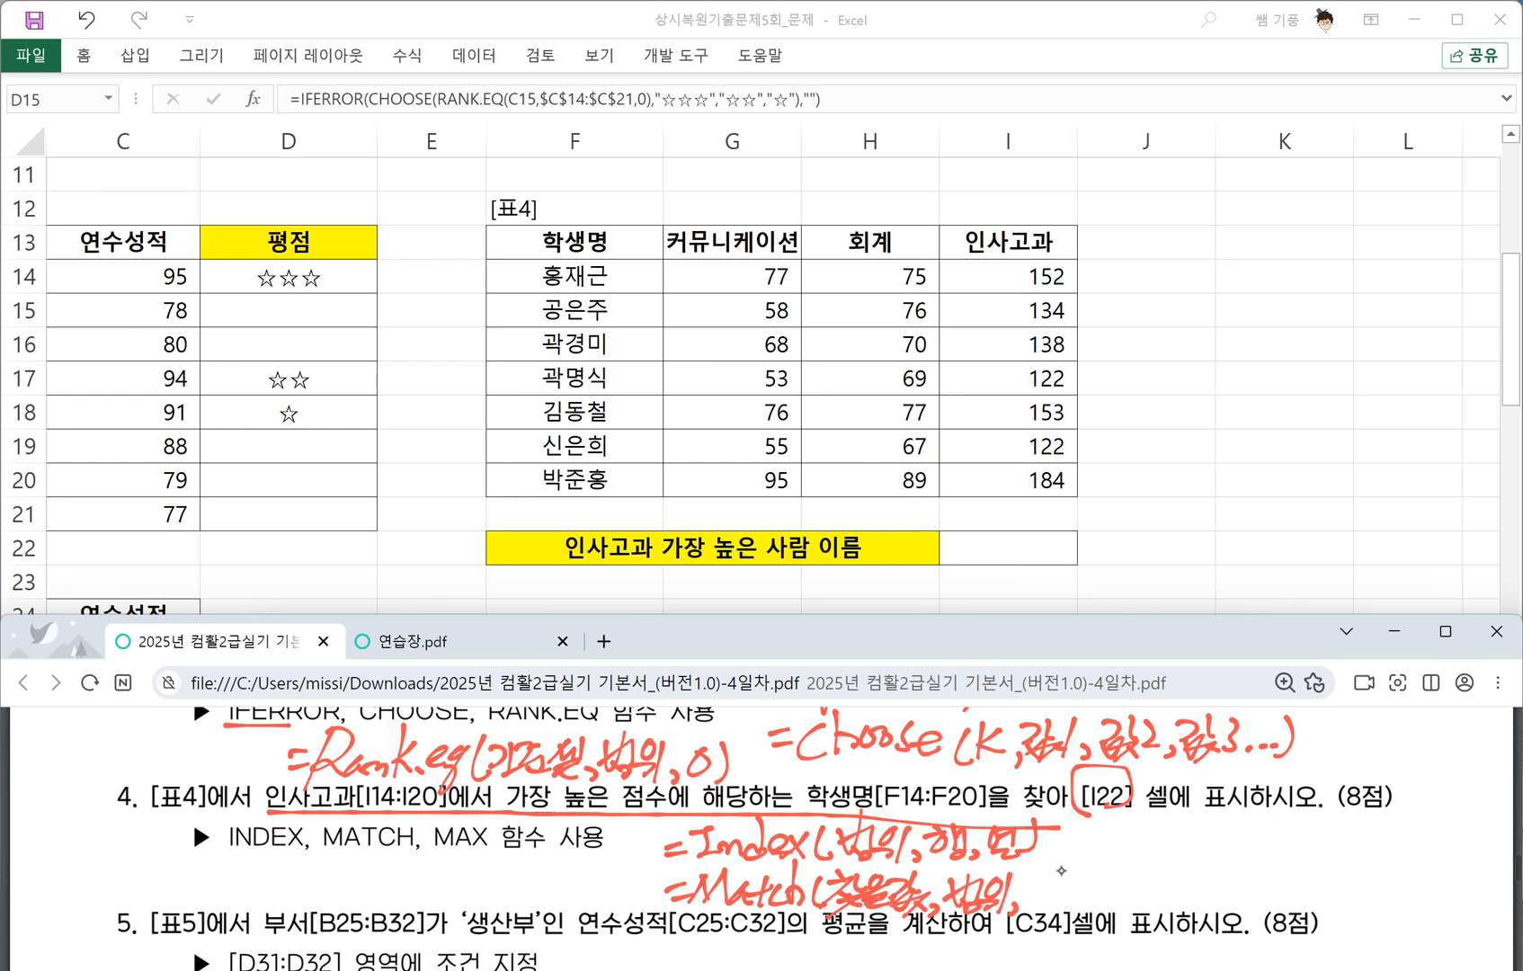
mouse_move(1036, 881)
left_mouse_down()
mouse_move(1059, 913)
mouse_move(1077, 896)
left_mouse_up()
mouse_move(1072, 879)
left_mouse_down()
mouse_move(1075, 908)
mouse_move(1099, 892)
left_mouse_up()
left_click_drag(1095, 880, 1126, 895)
left_click_drag(1102, 898, 1157, 901)
left_click_drag(1131, 903, 1155, 907)
left_click_drag(1152, 885, 1182, 903)
mouse_move(1180, 872)
left_mouse_down()
mouse_move(1186, 908)
mouse_move(1188, 896)
left_mouse_up()
mouse_move(1196, 884)
left_mouse_down()
mouse_move(1220, 878)
mouse_move(1219, 901)
left_mouse_up()
left_click_drag(1228, 869, 1230, 897)
left_click_drag(1201, 892, 1224, 911)
left_click_drag(1208, 899, 1236, 923)
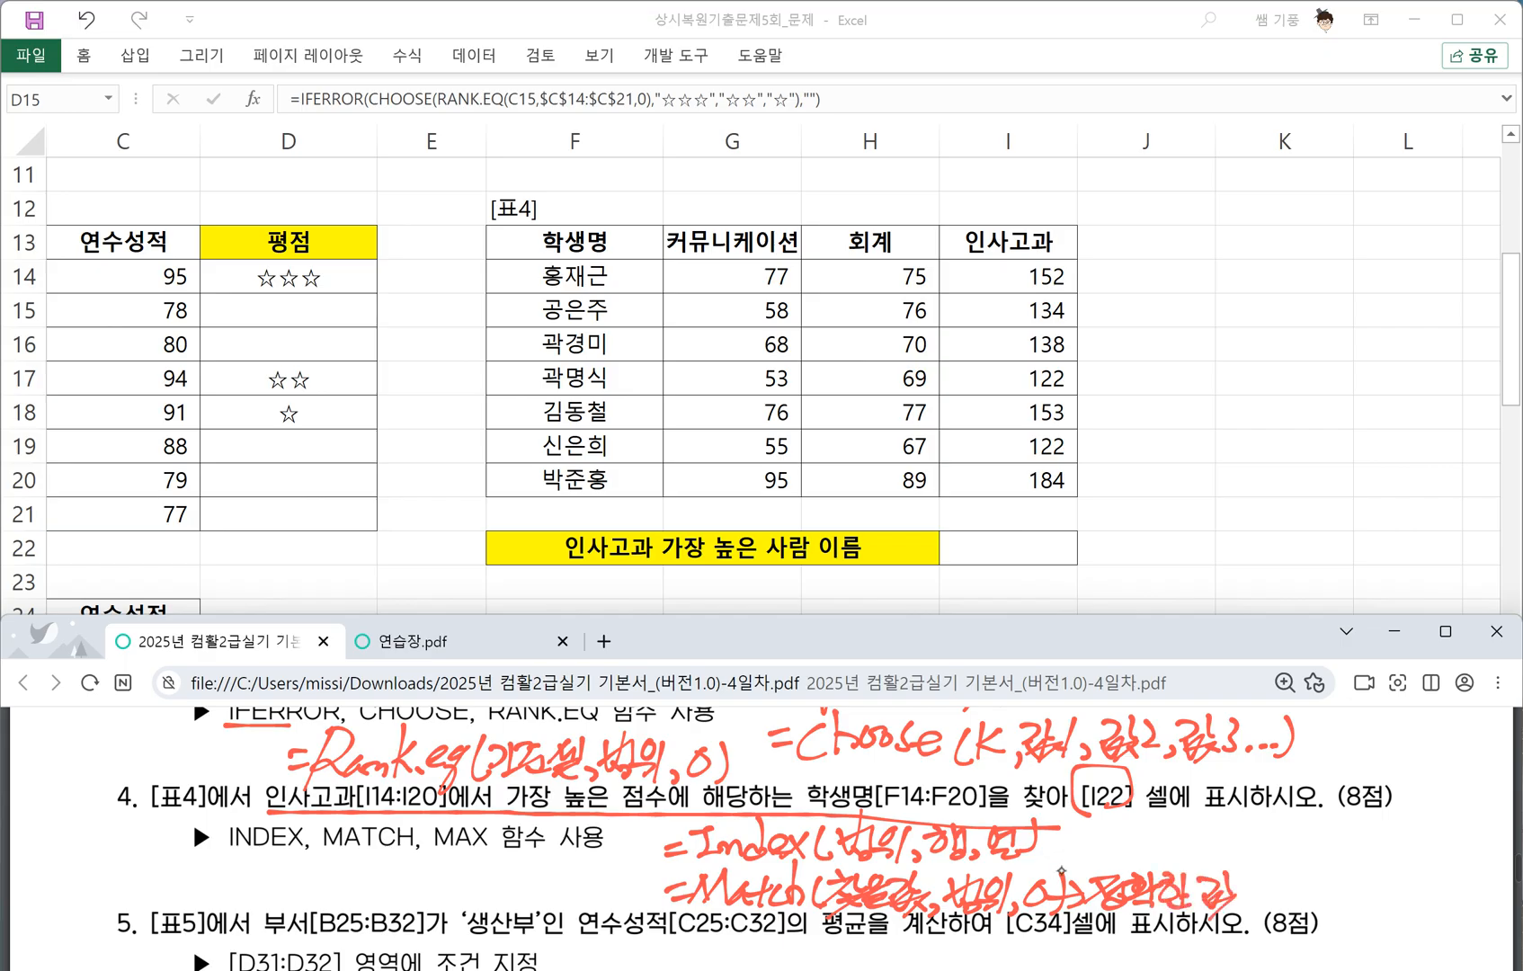
Handwrite the alternative match type note 1→유사한 값 above the 정확한 값 note.
left_click_drag(1068, 856, 1092, 843)
left_click_drag(1086, 849, 1093, 871)
left_click_drag(1106, 850, 1131, 842)
mouse_move(1097, 872)
left_mouse_down()
mouse_move(1140, 860)
mouse_move(1169, 877)
left_mouse_up()
left_click_drag(1169, 833, 1194, 856)
left_click_drag(1180, 862, 1234, 856)
left_click_drag(1245, 825, 1247, 852)
left_click_drag(1212, 855, 1239, 872)
left_click_drag(1223, 865, 1260, 848)
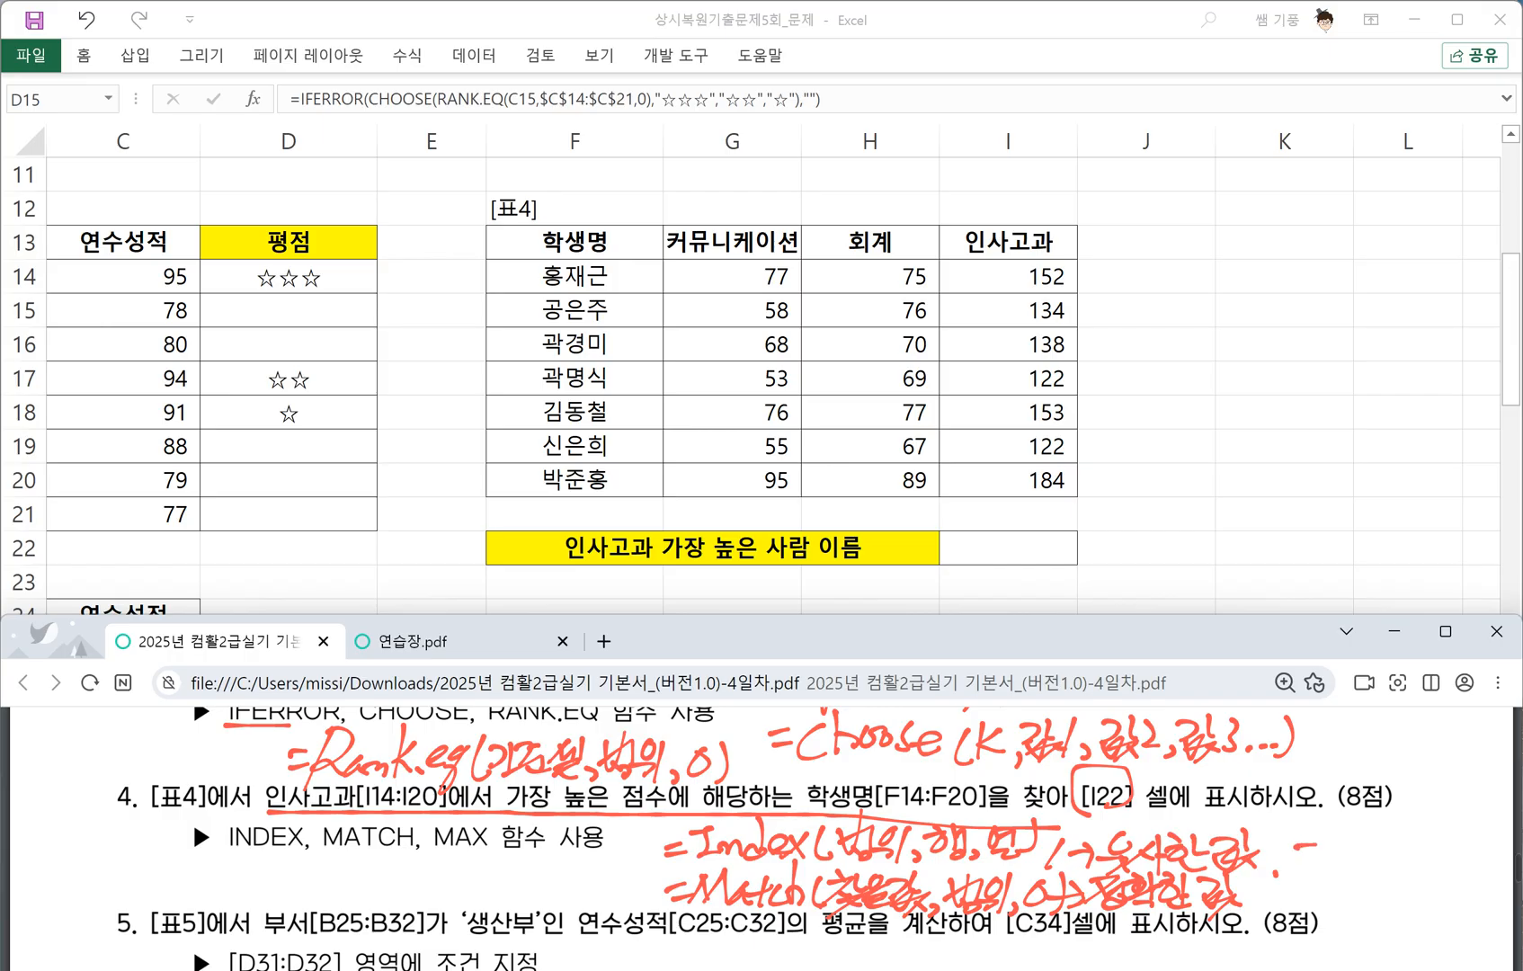
Handwrite the MAX syntax =Max(범위) to the right of the 유사한 값 note.
left_click_drag(1295, 859, 1311, 856)
mouse_move(1310, 832)
left_mouse_down()
mouse_move(1340, 867)
mouse_move(1327, 864)
left_mouse_up()
mouse_move(1360, 829)
left_mouse_down()
mouse_move(1329, 869)
mouse_move(1401, 872)
left_mouse_up()
mouse_move(1407, 835)
left_mouse_down()
mouse_move(1392, 874)
mouse_move(1439, 874)
left_mouse_up()
left_click_drag(1442, 840, 1455, 859)
left_click_drag(1449, 840, 1462, 870)
left_click_drag(1465, 847, 1430, 901)
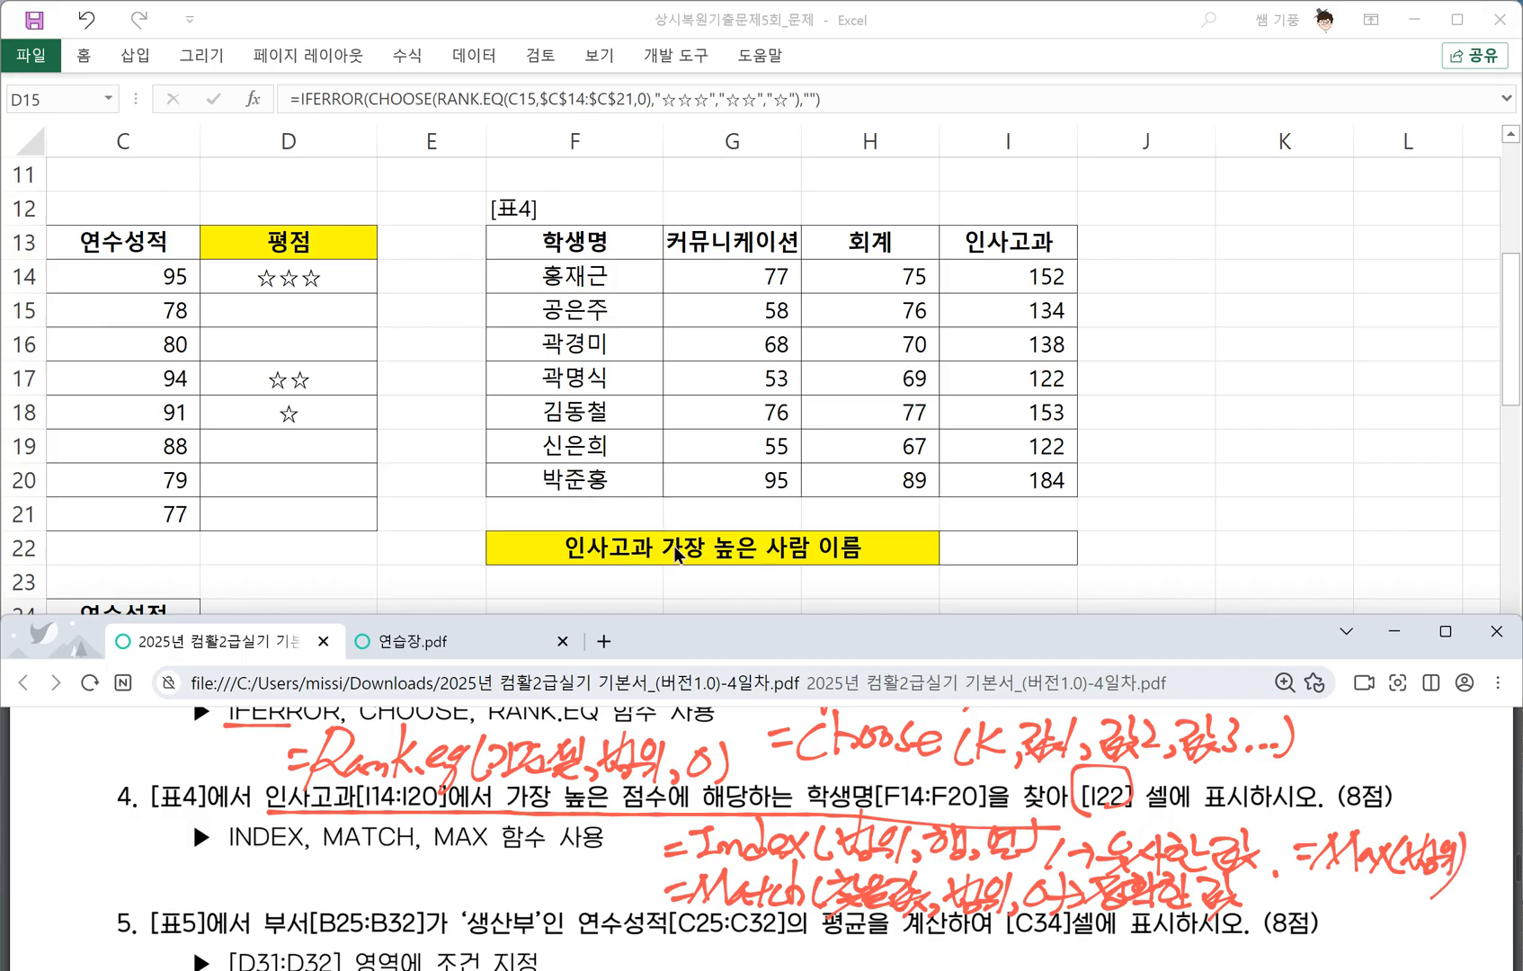
Enter =MAX(I14:I20) in I22 to find the highest 인사고과 score in 표4.
left_click(1000, 548)
left_click(1043, 549)
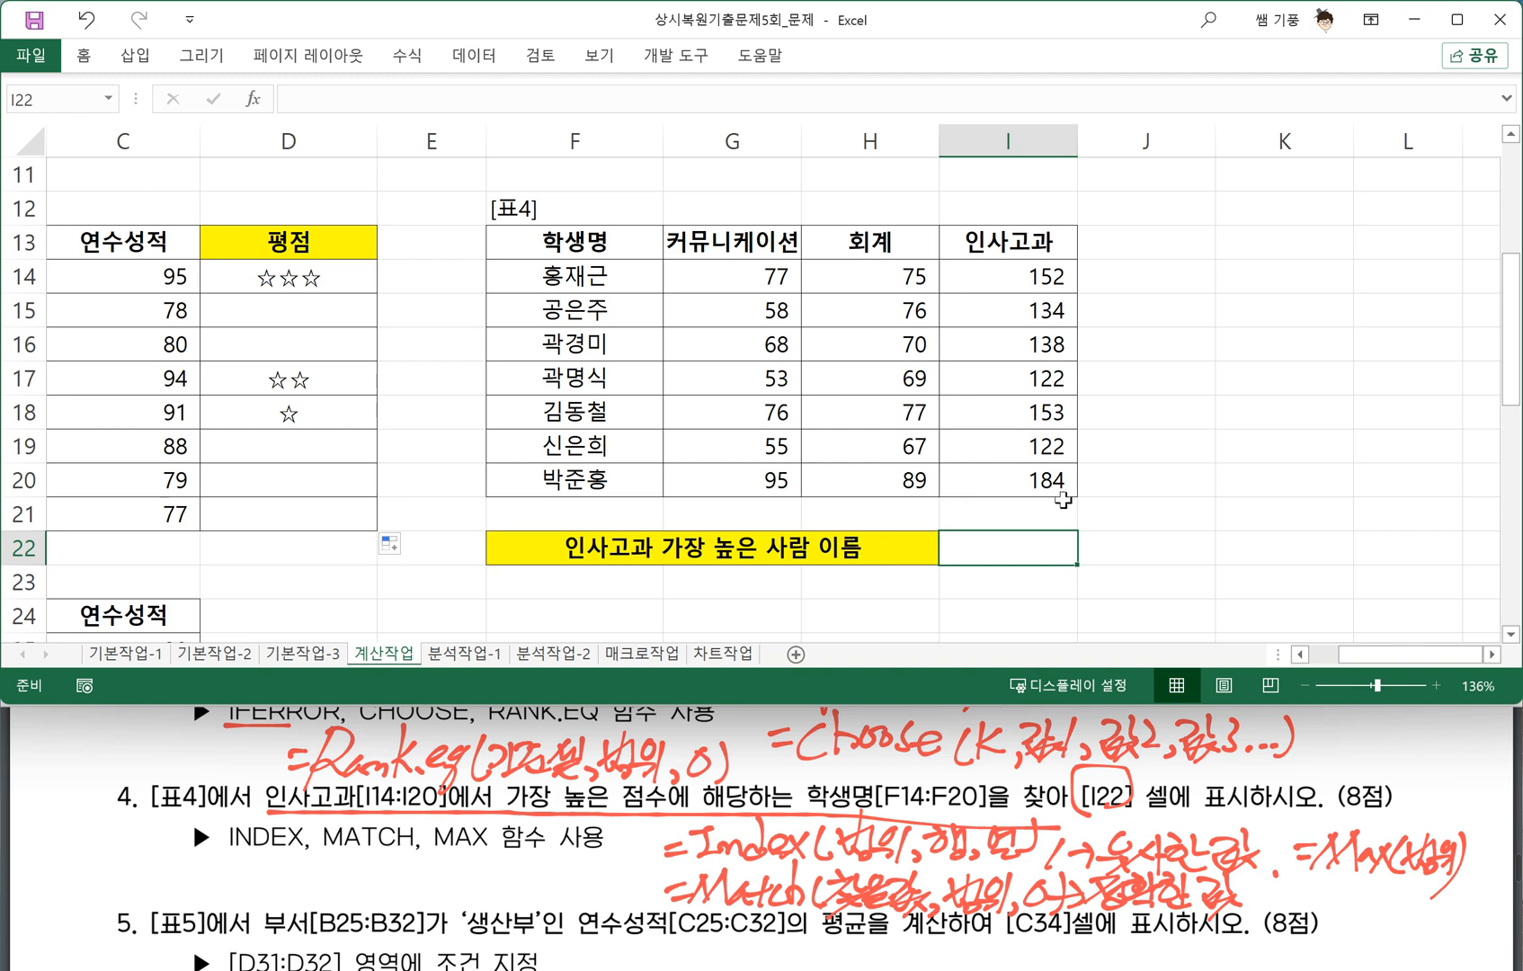
type("=M")
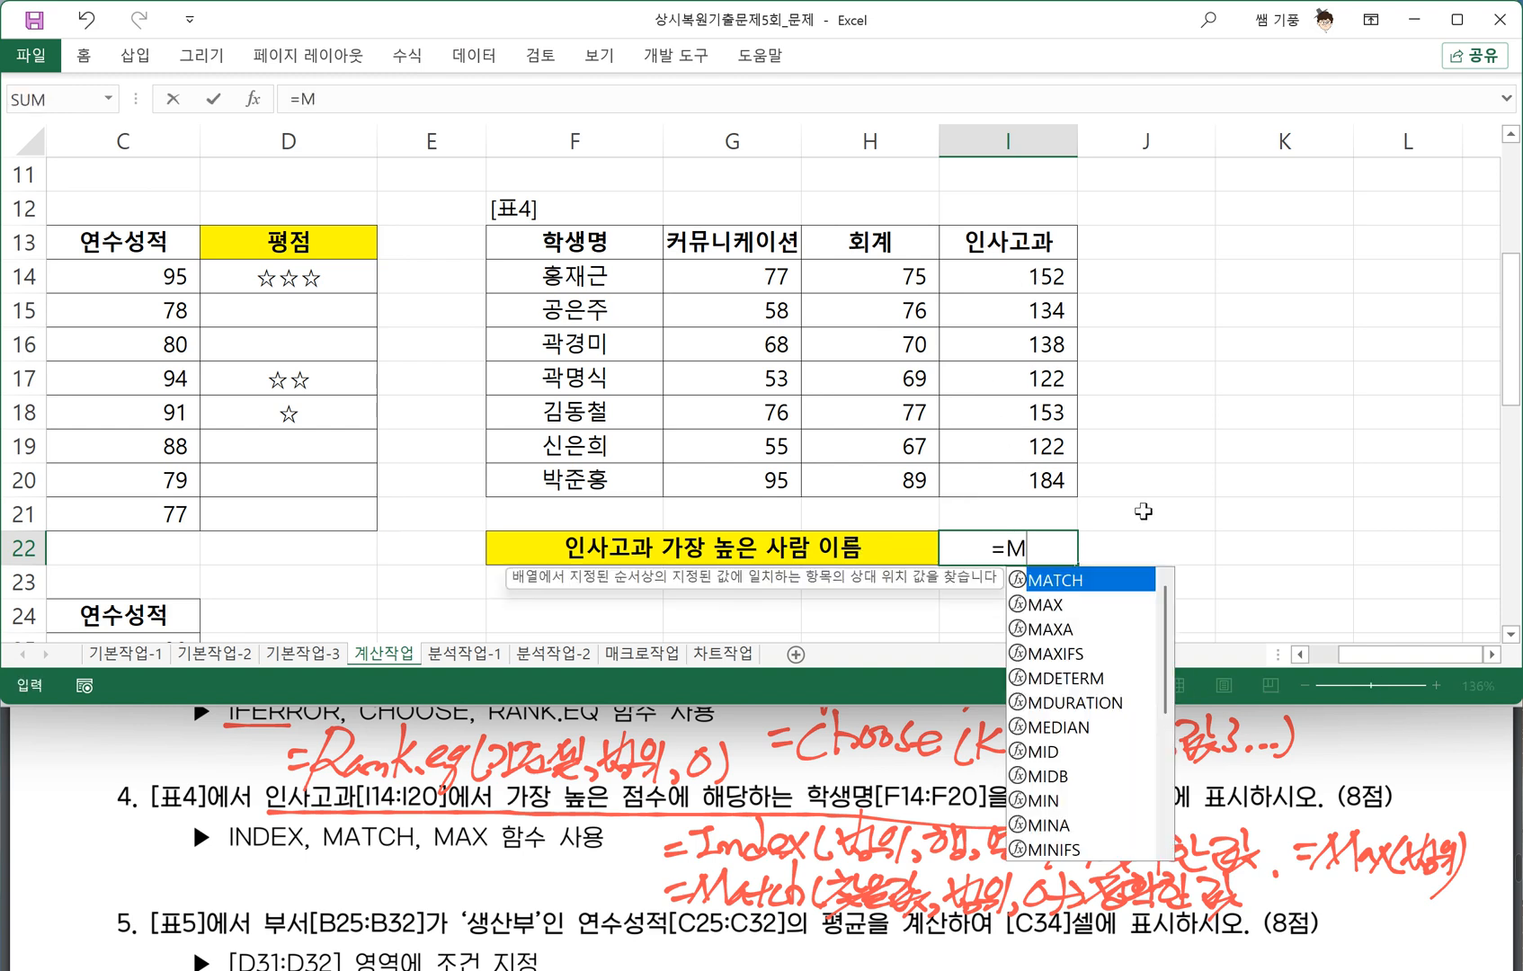
type("AX")
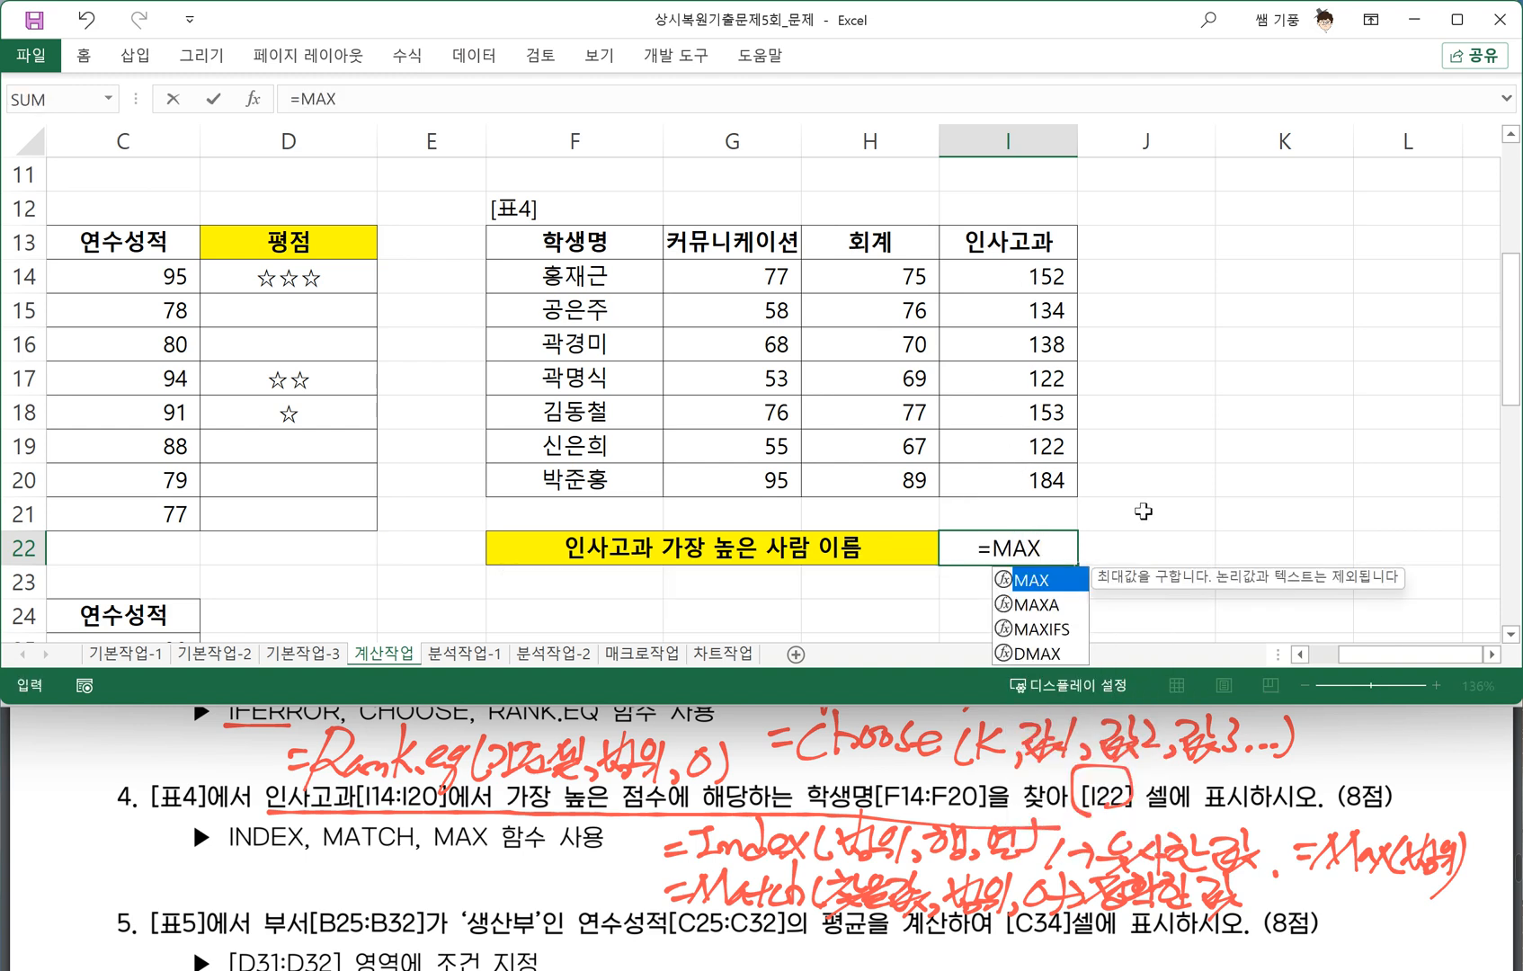
type("(")
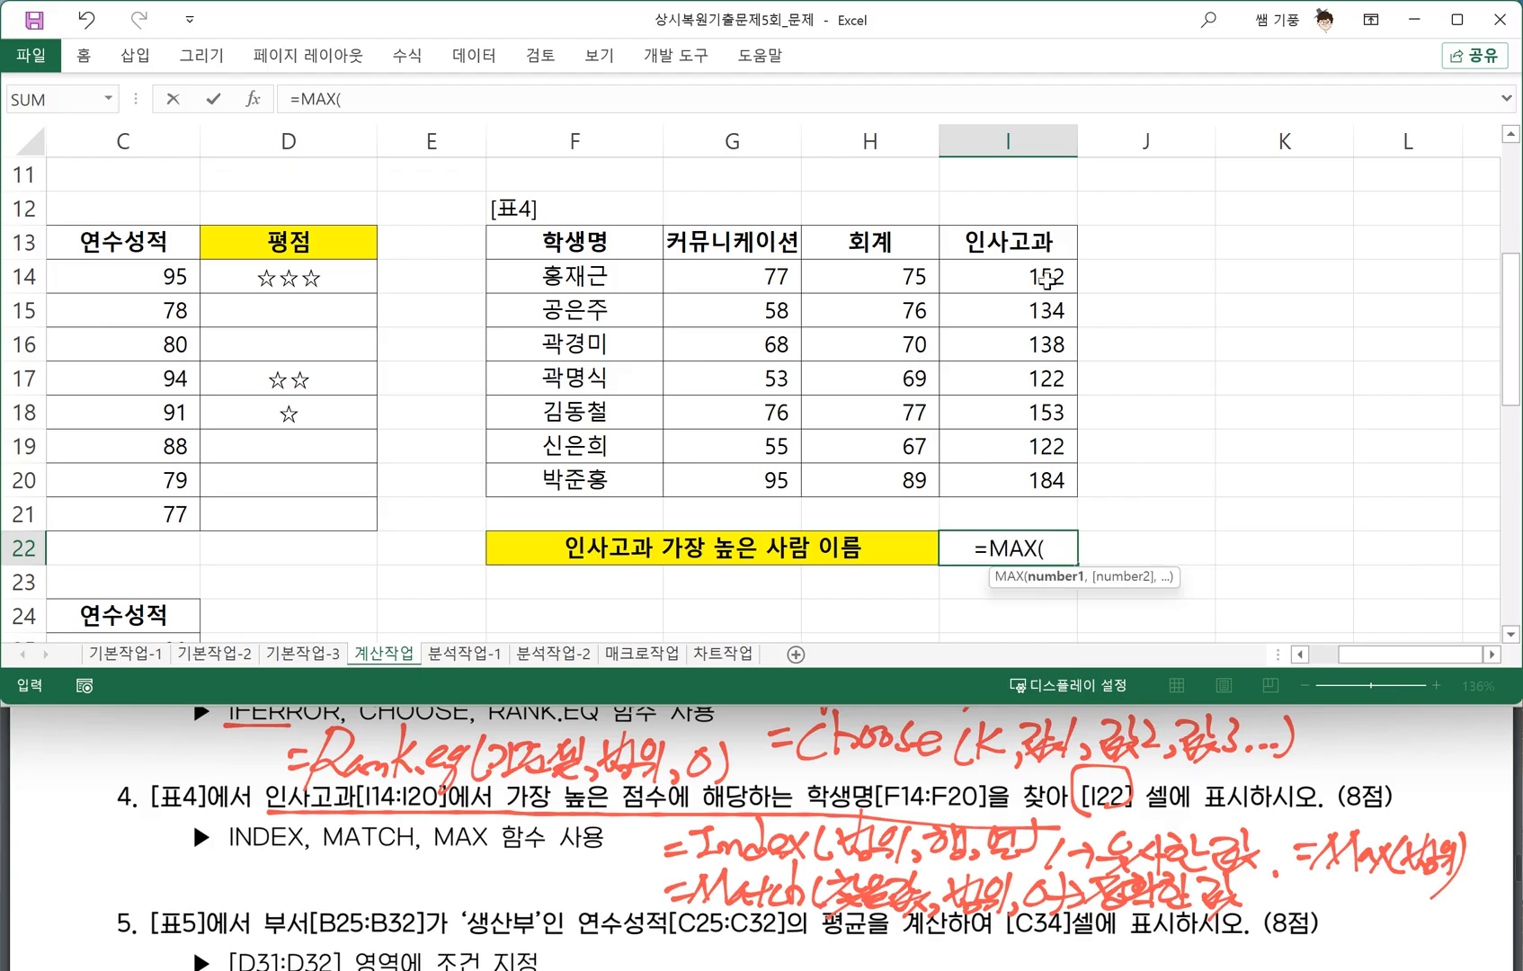
left_click_drag(1048, 286, 1043, 479)
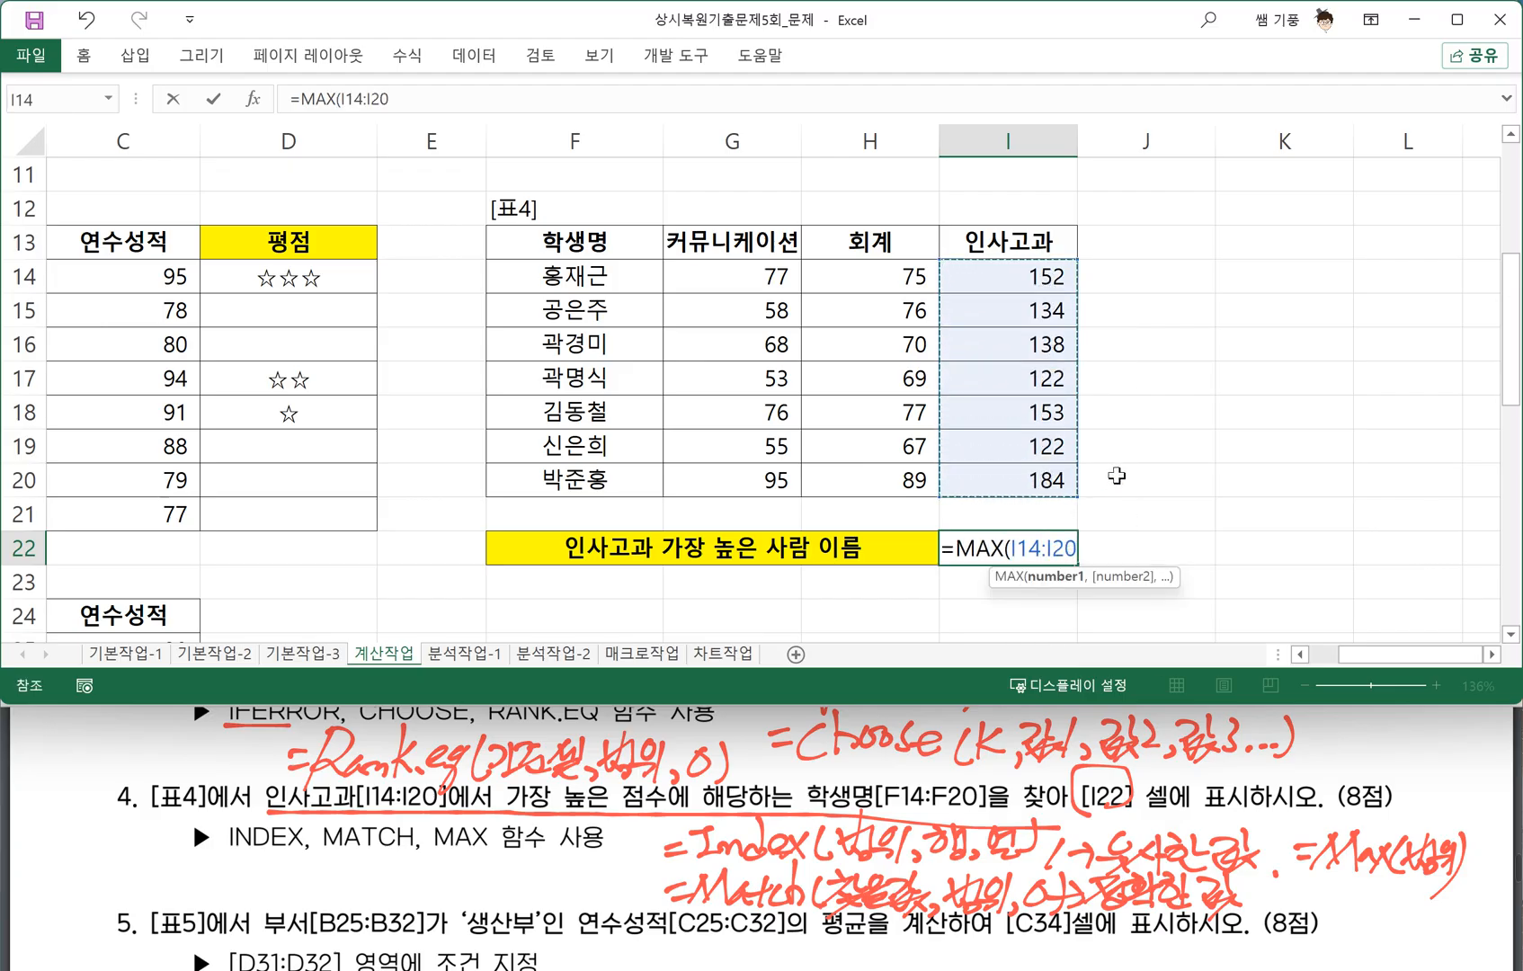
type(")")
key("Return")
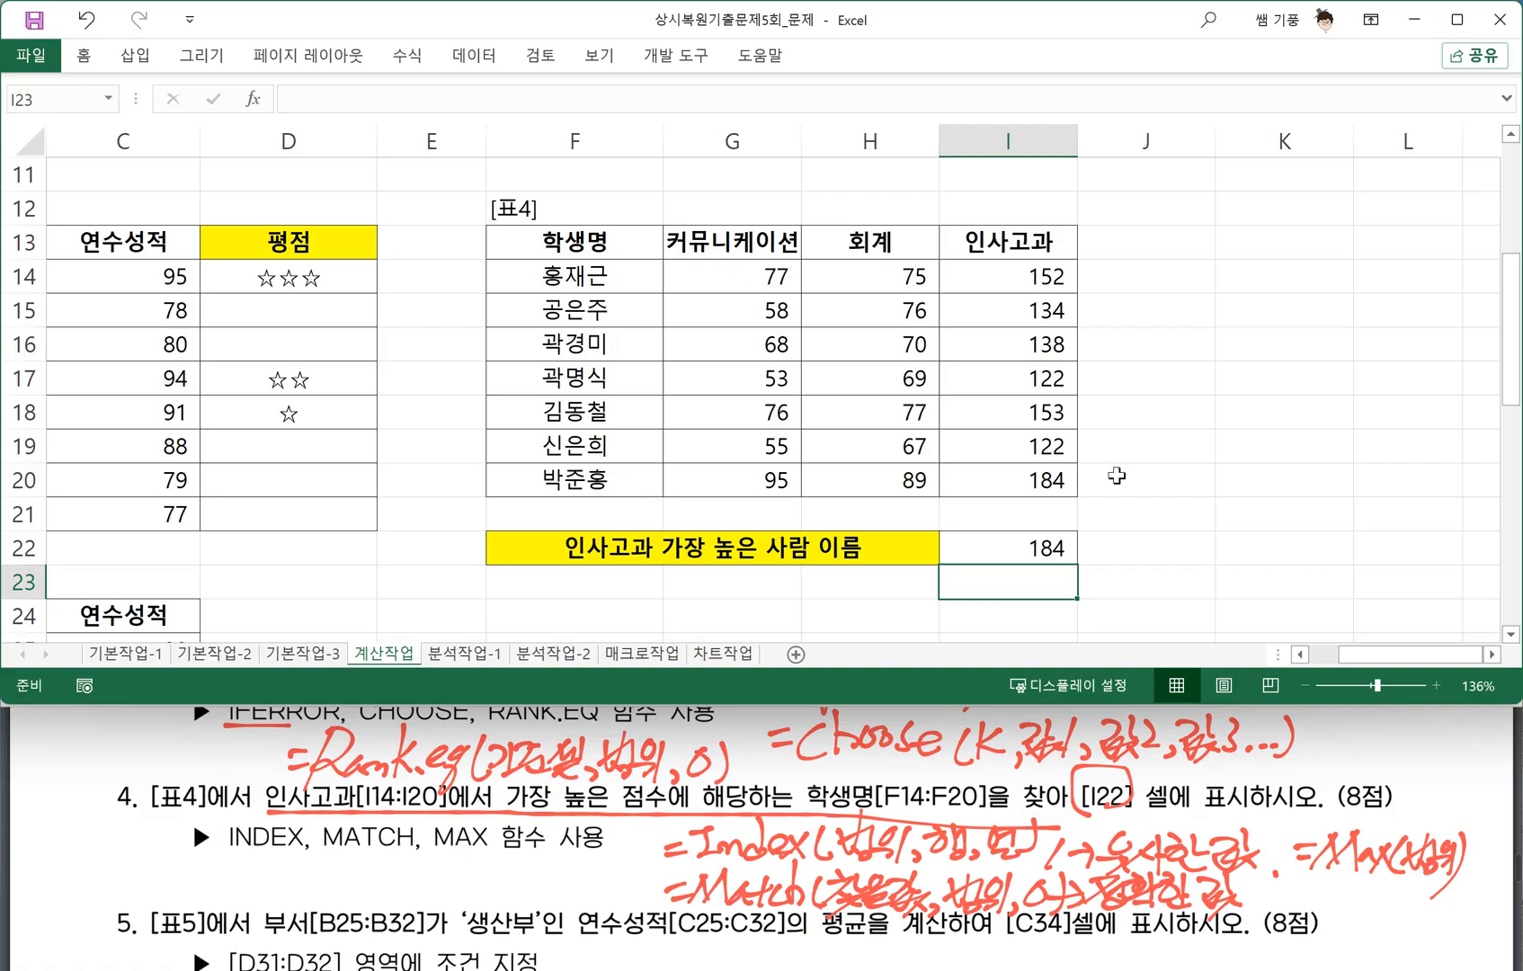
left_click(1021, 544)
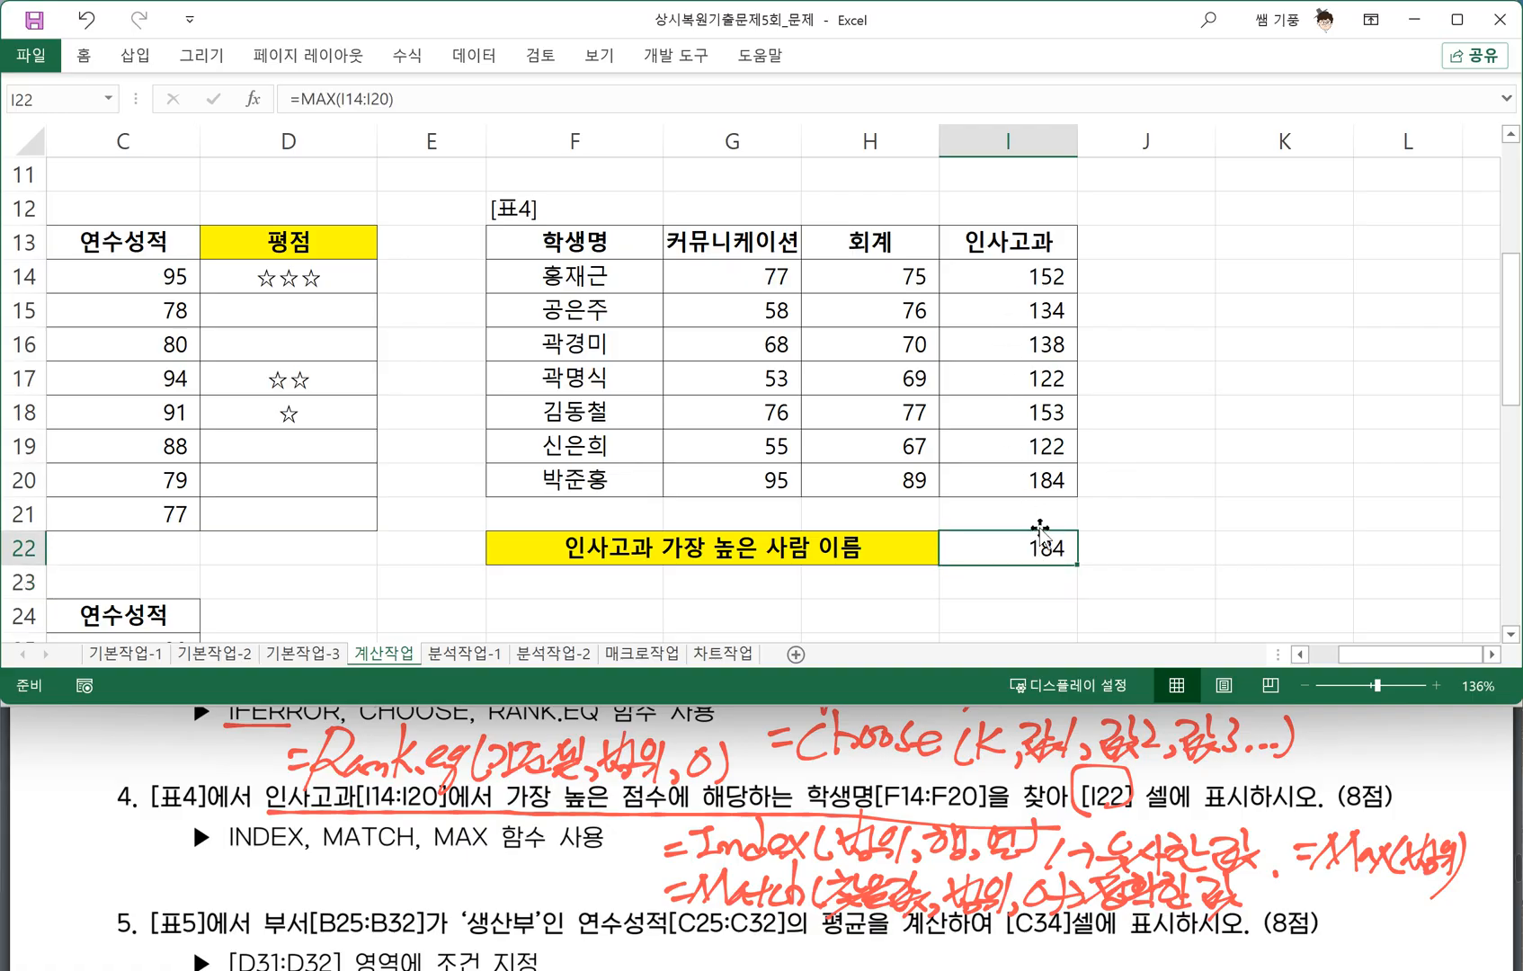
left_click(1049, 490)
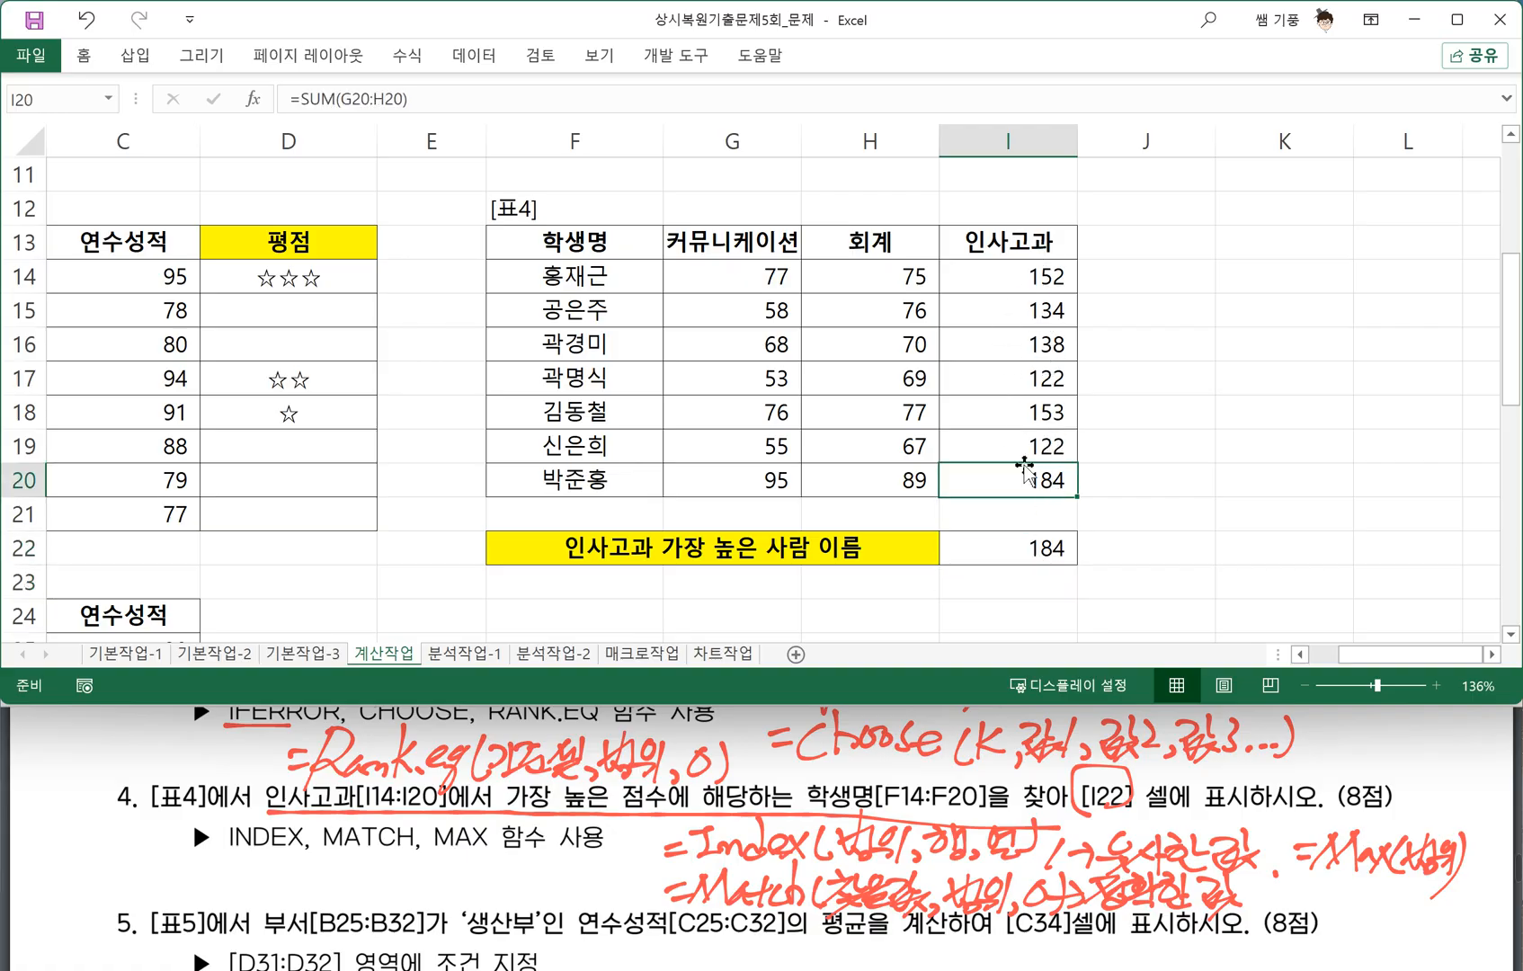
Wrap I22's MAX formula in an exact MATCH over the 인사고과 scores, giving =MATCH(MAX(I14:I20),I14:I20,0).
double_click(987, 545)
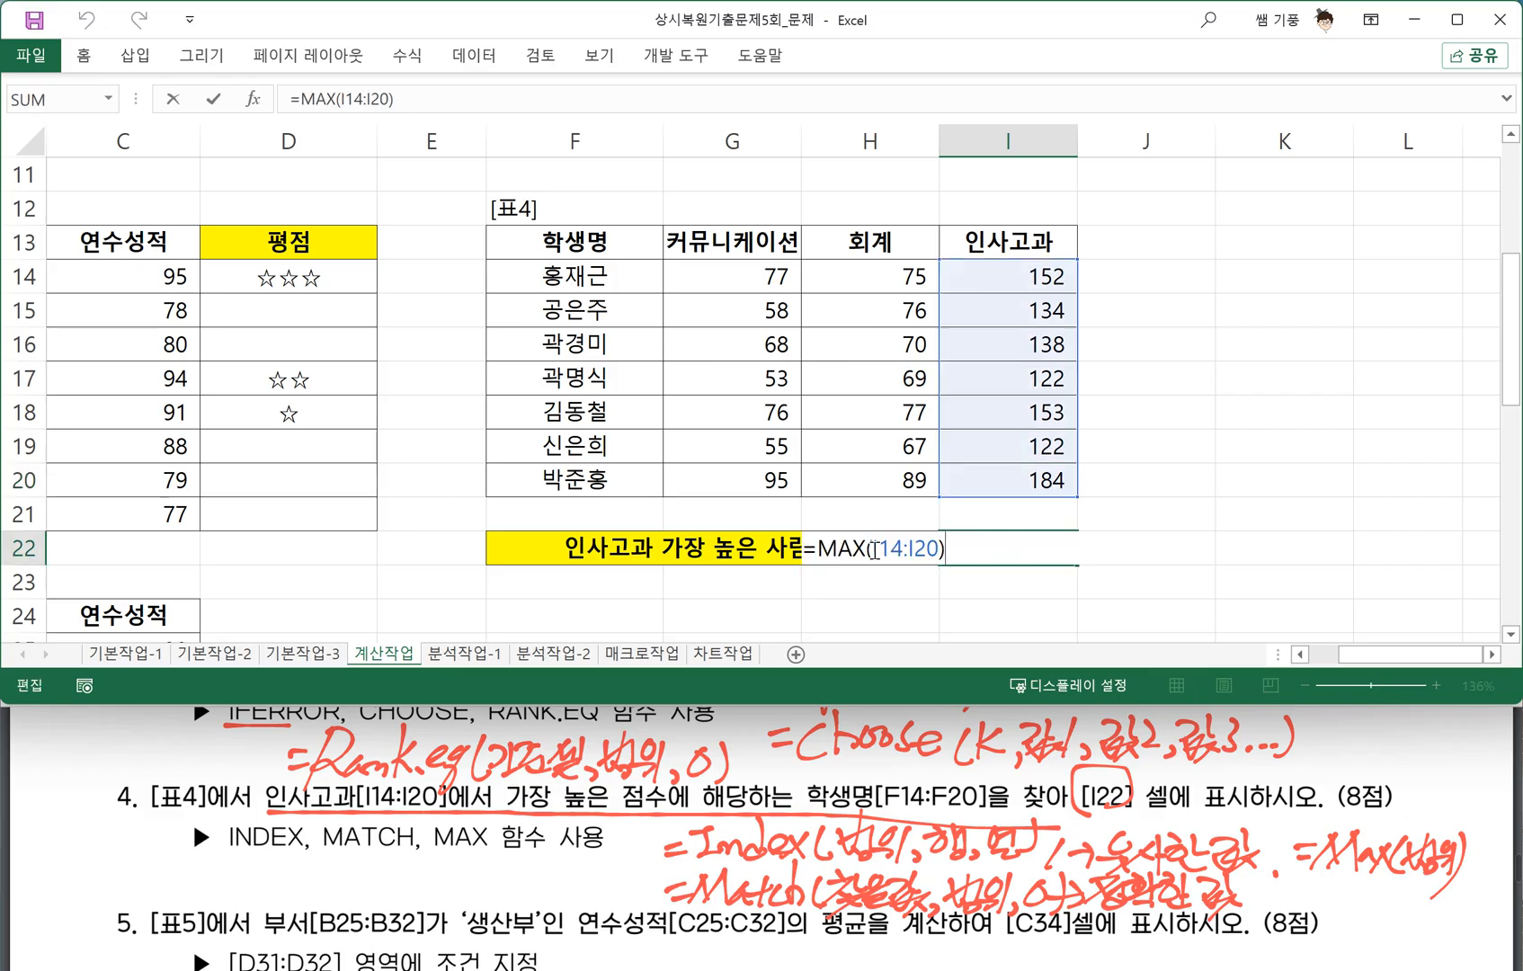
left_click(818, 549)
type("M")
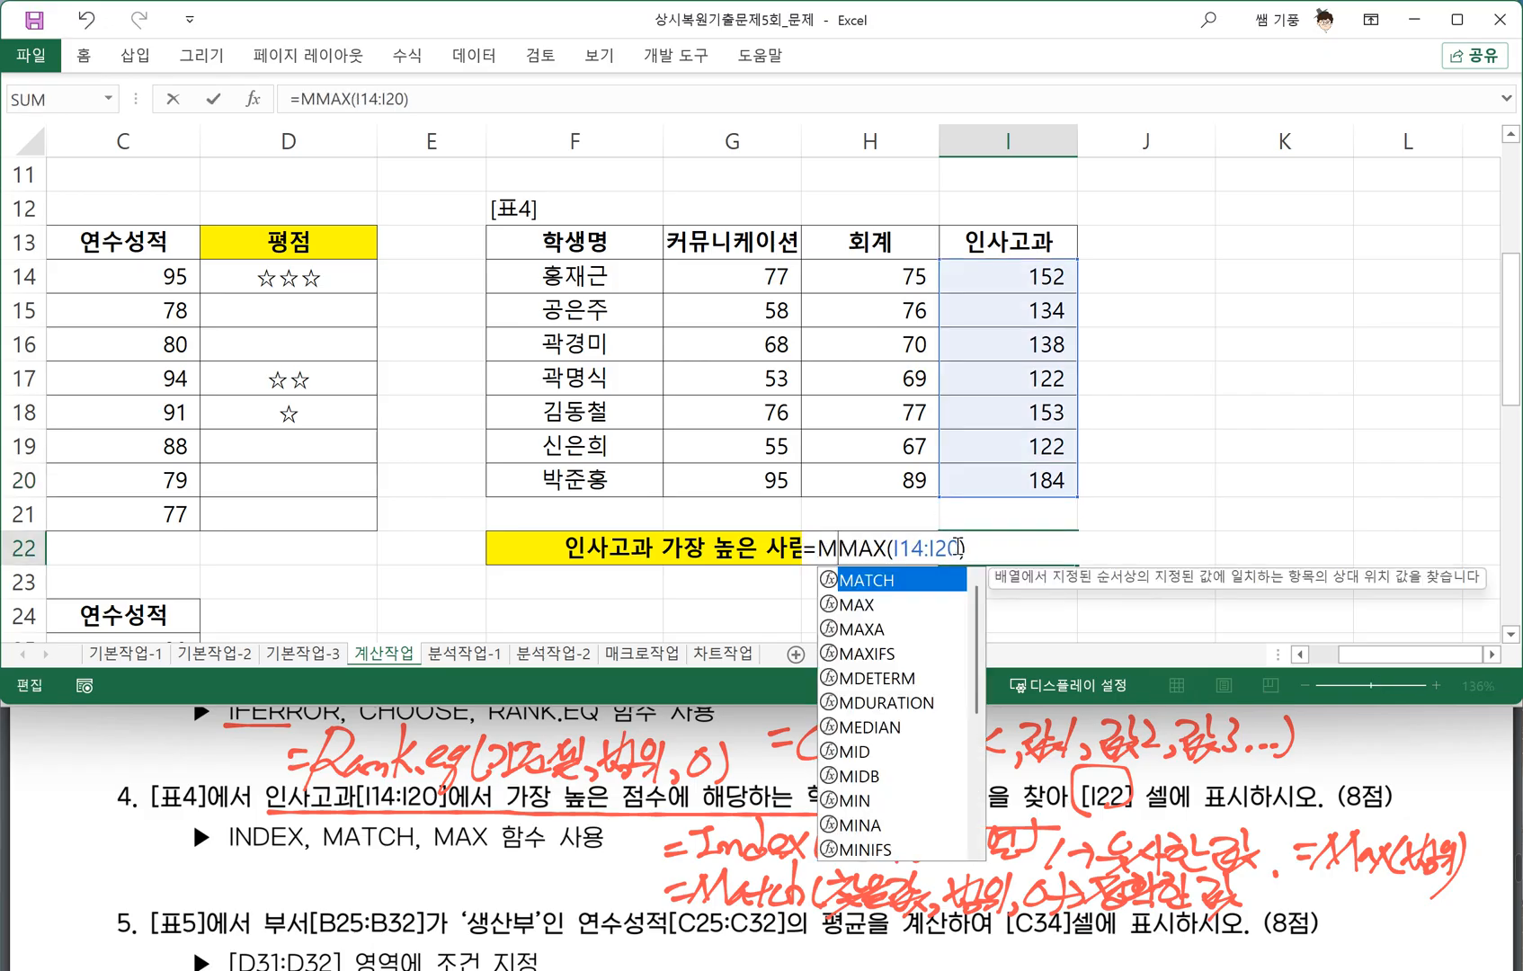
type("ATCH")
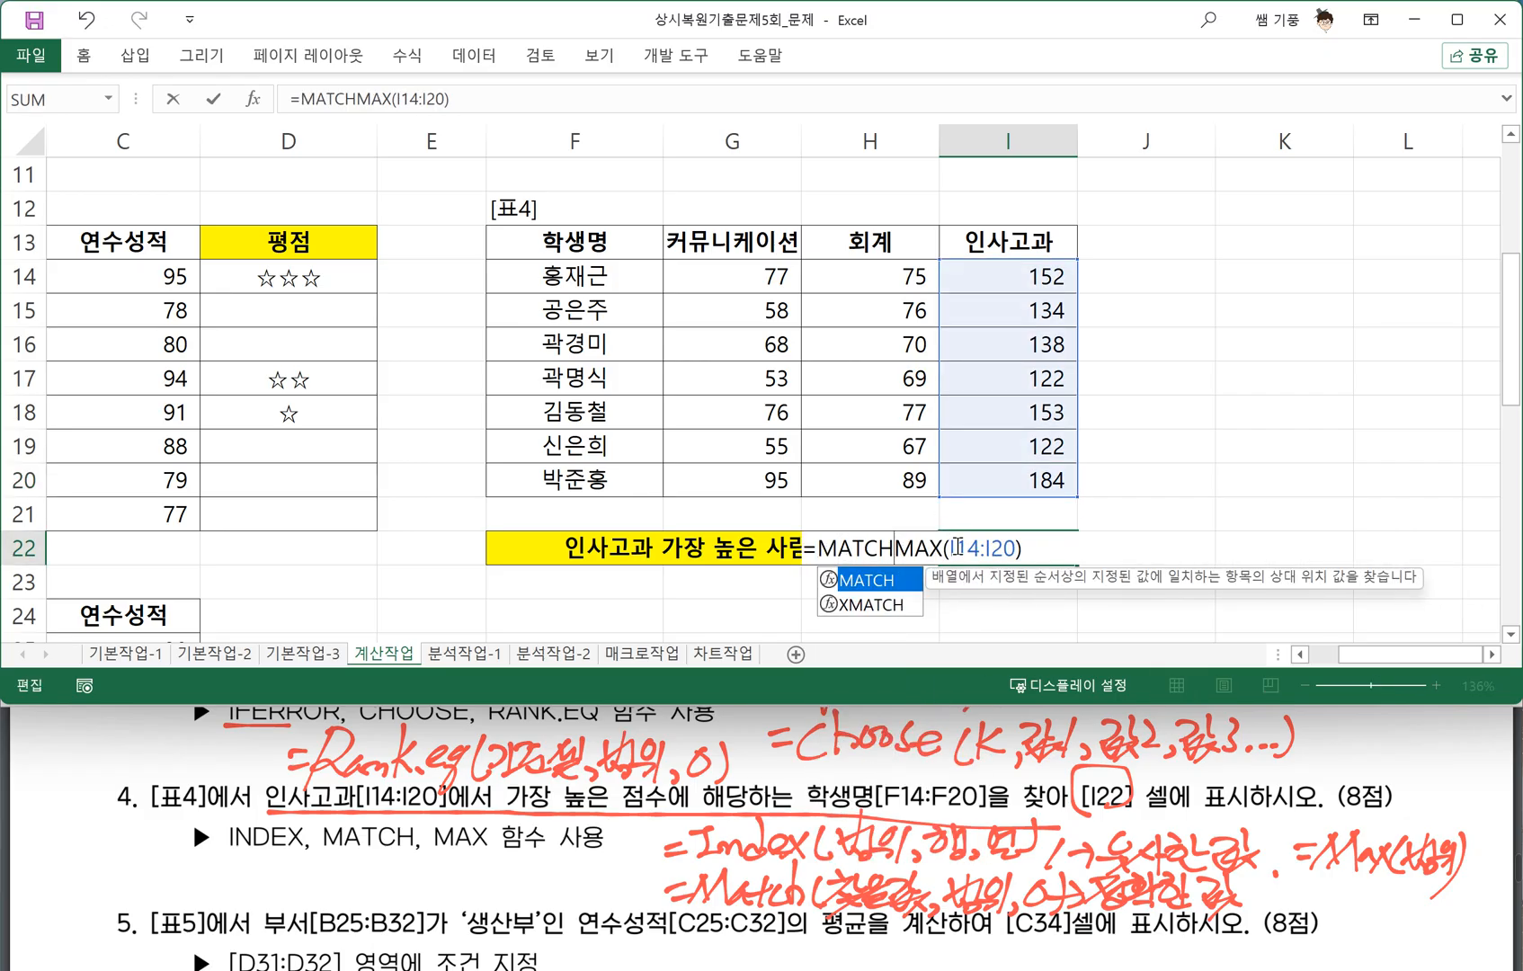
type("(")
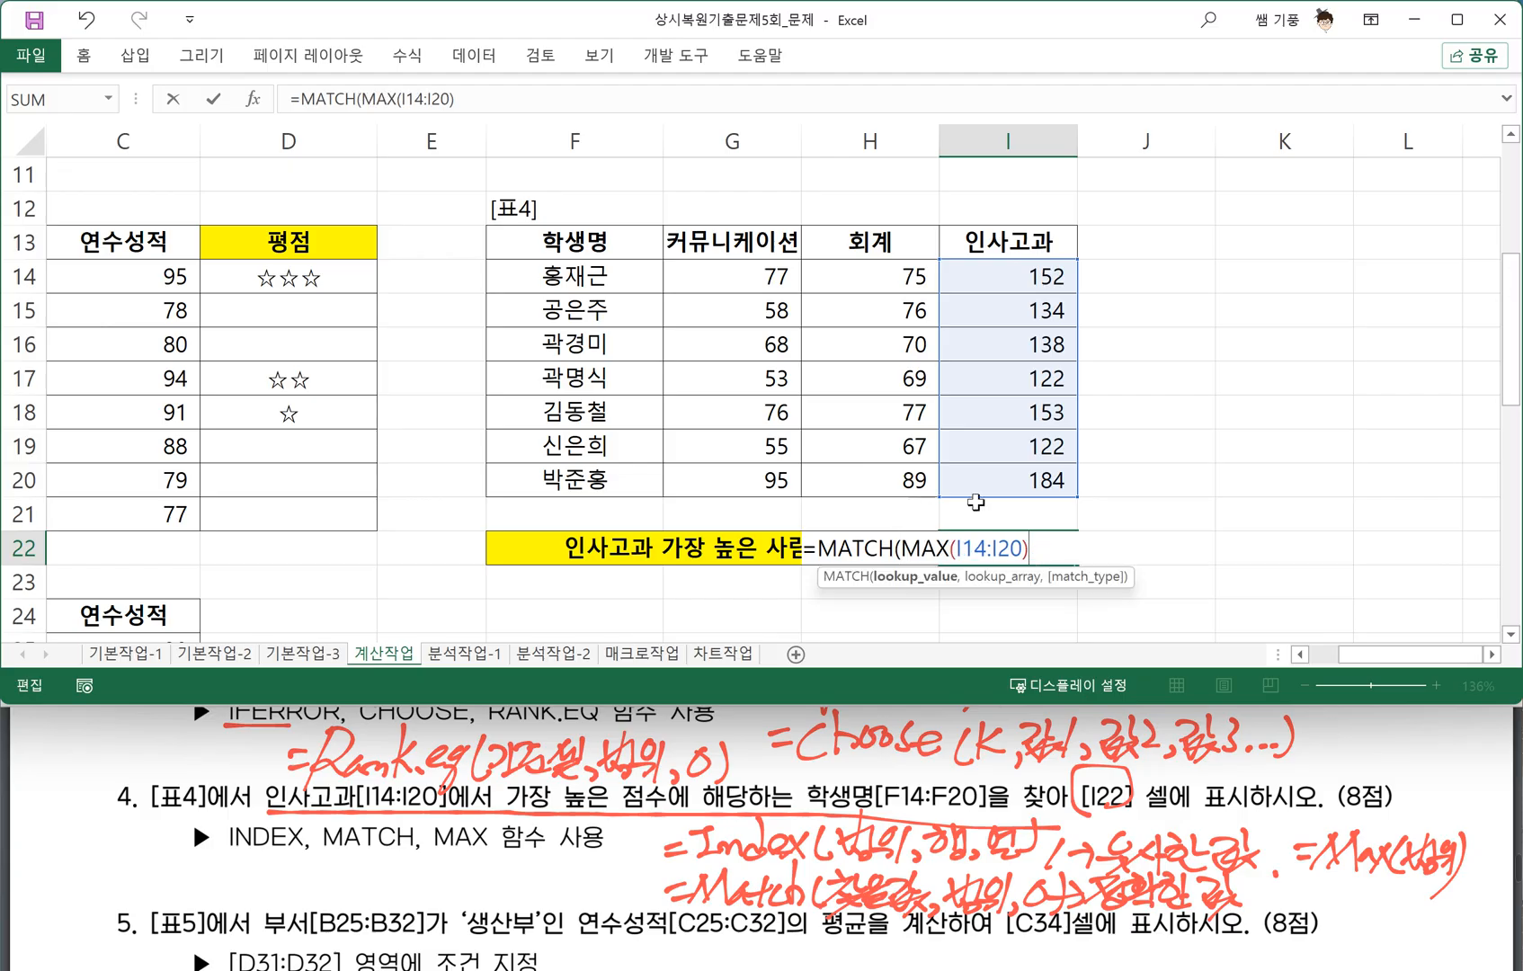
type(",")
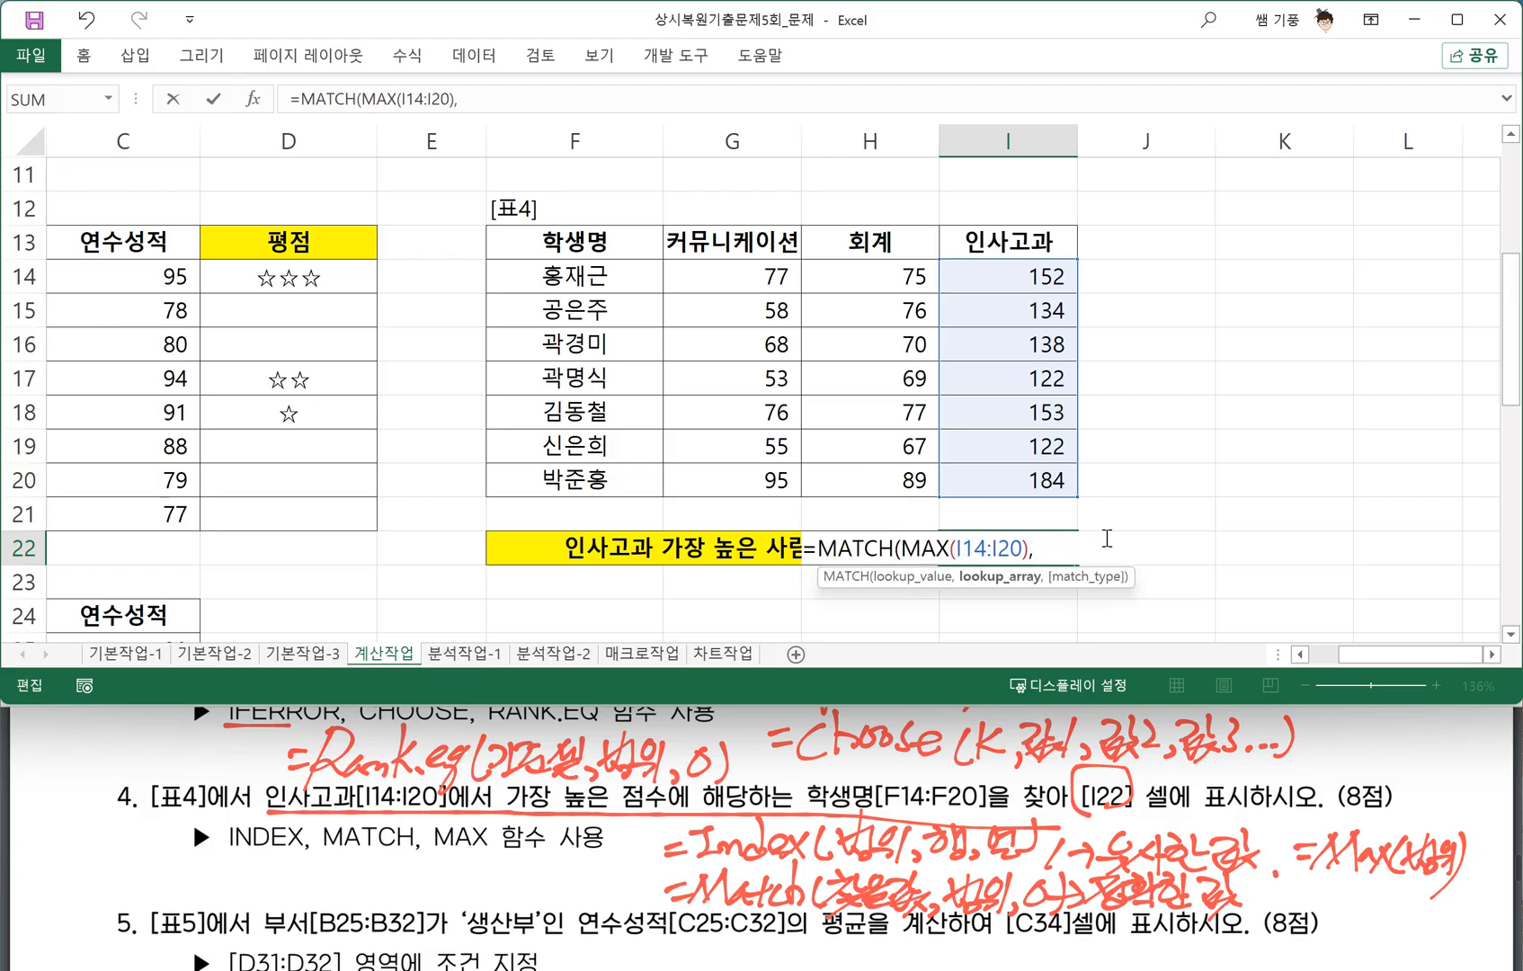
left_click_drag(1041, 286, 1061, 484)
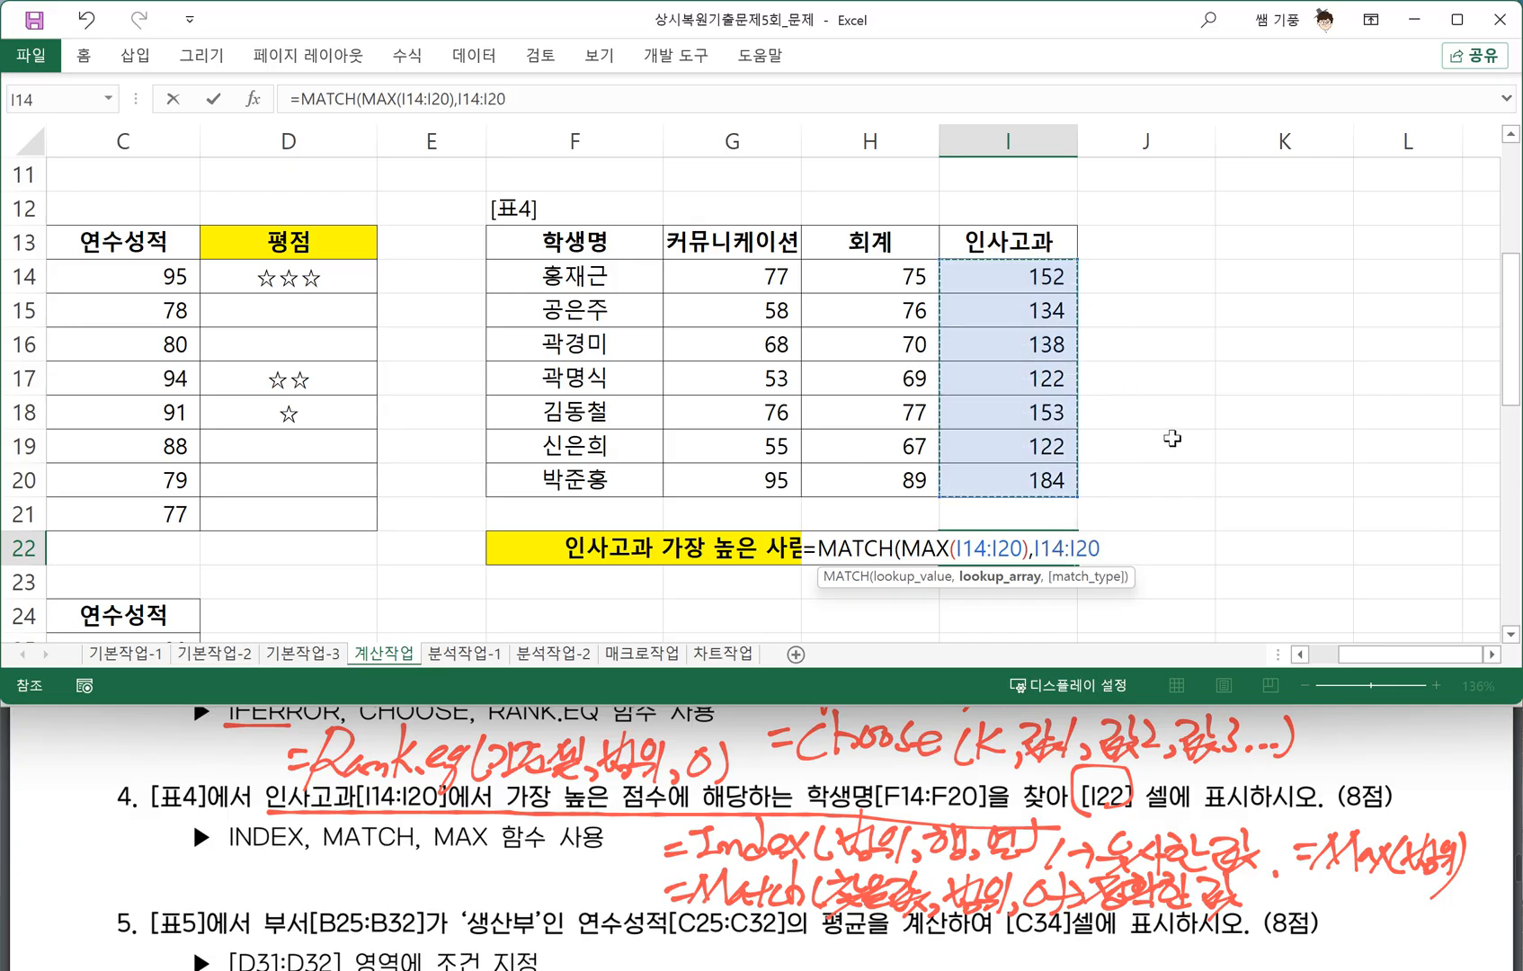
type(",0")
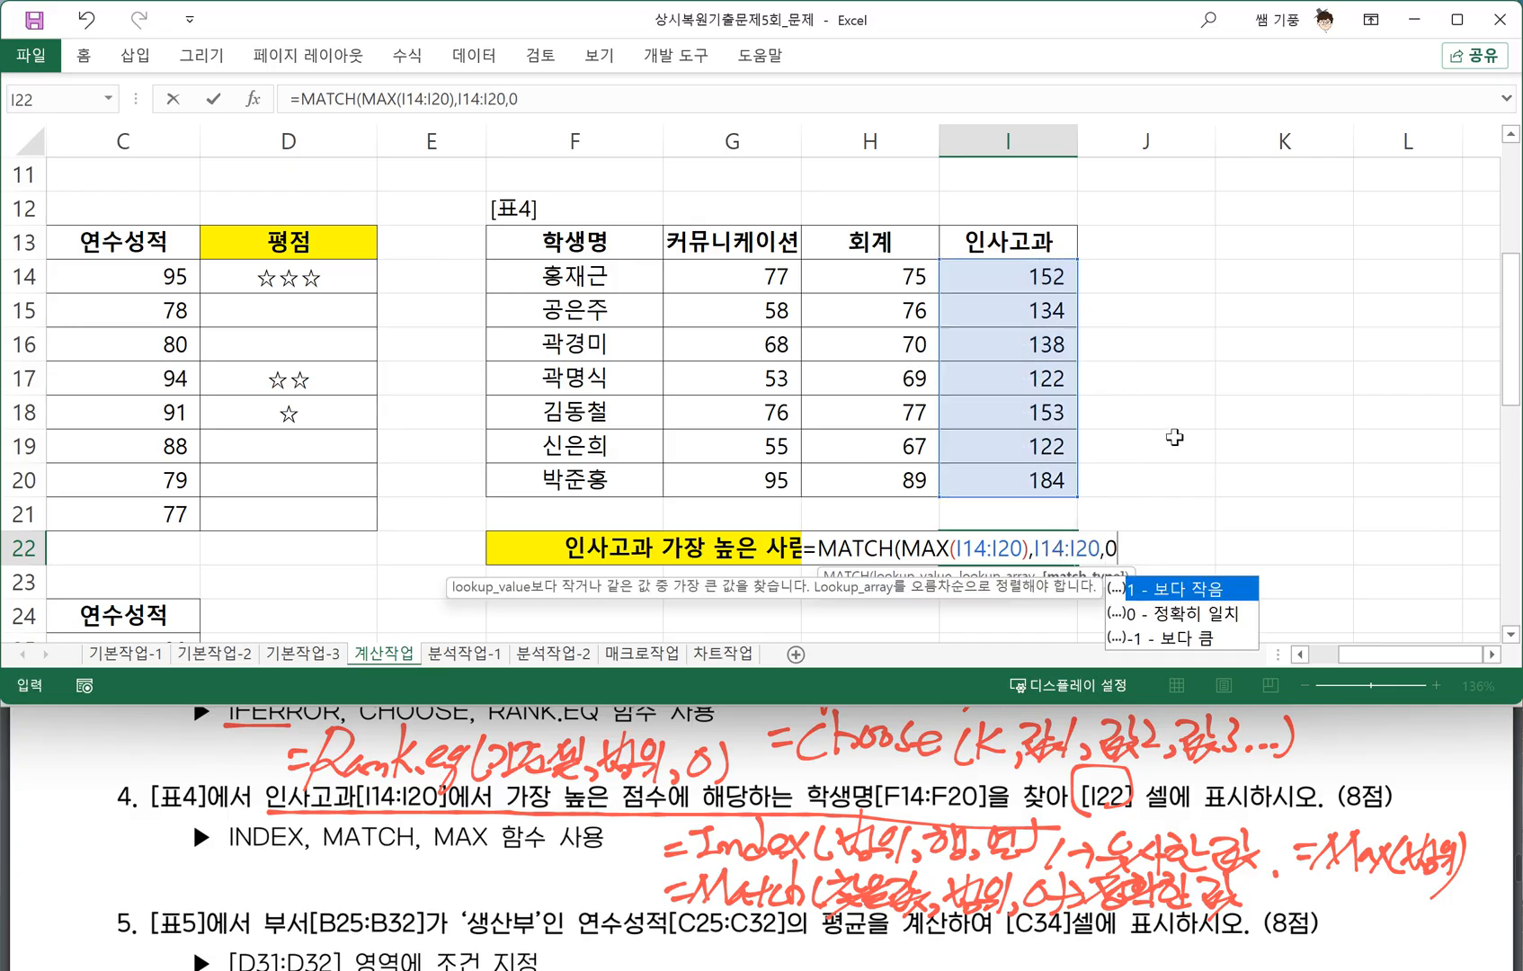
type(")")
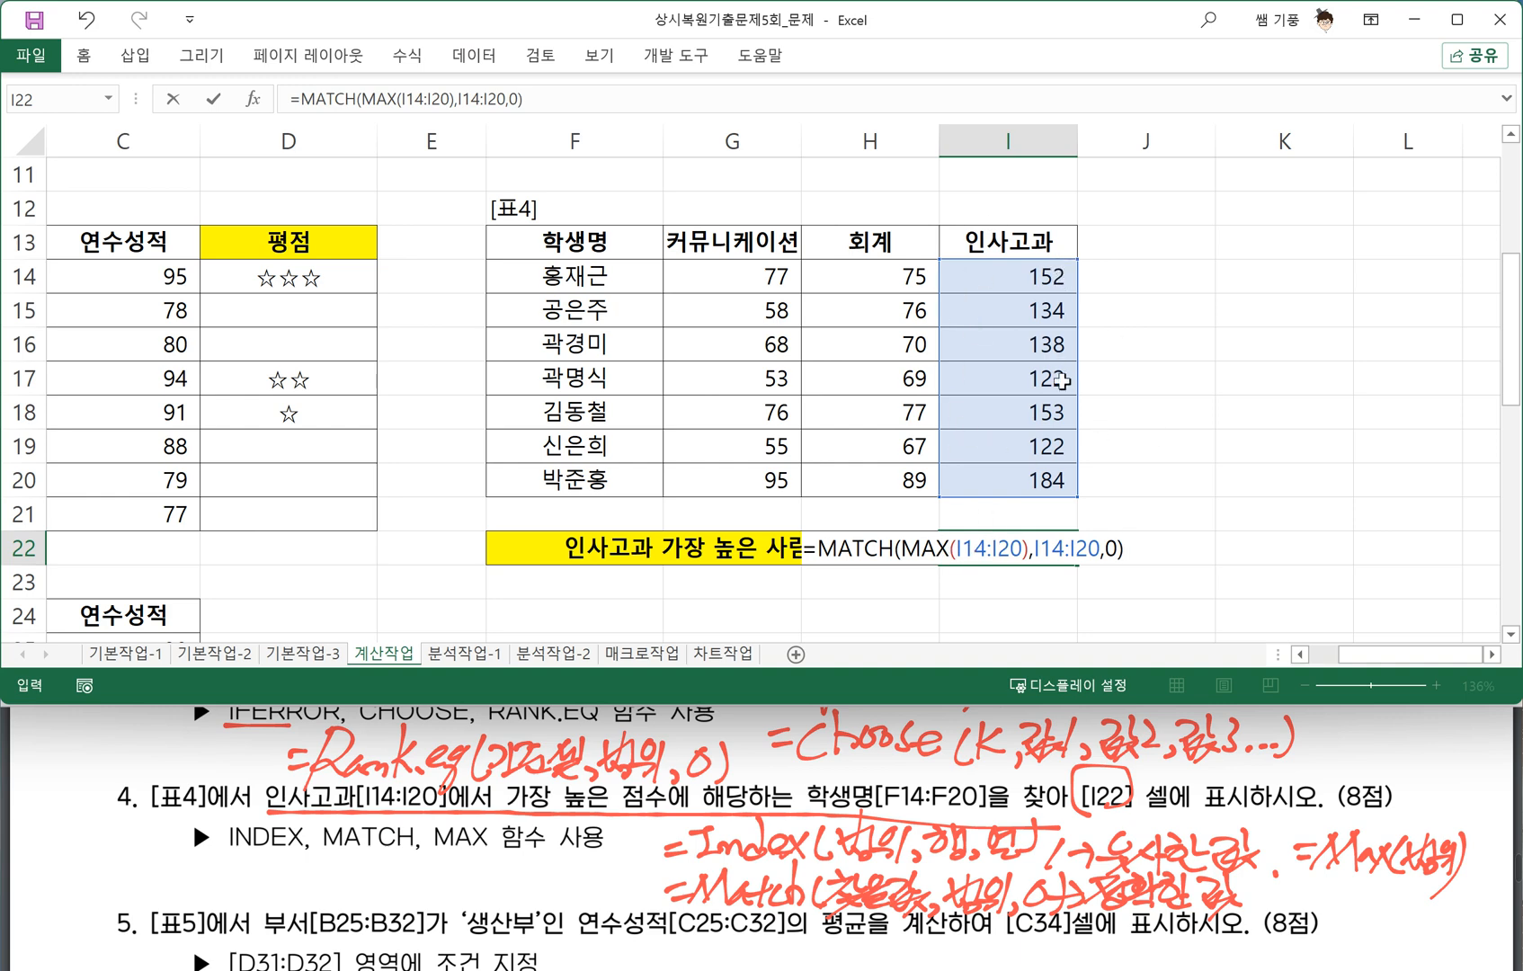
key("Return")
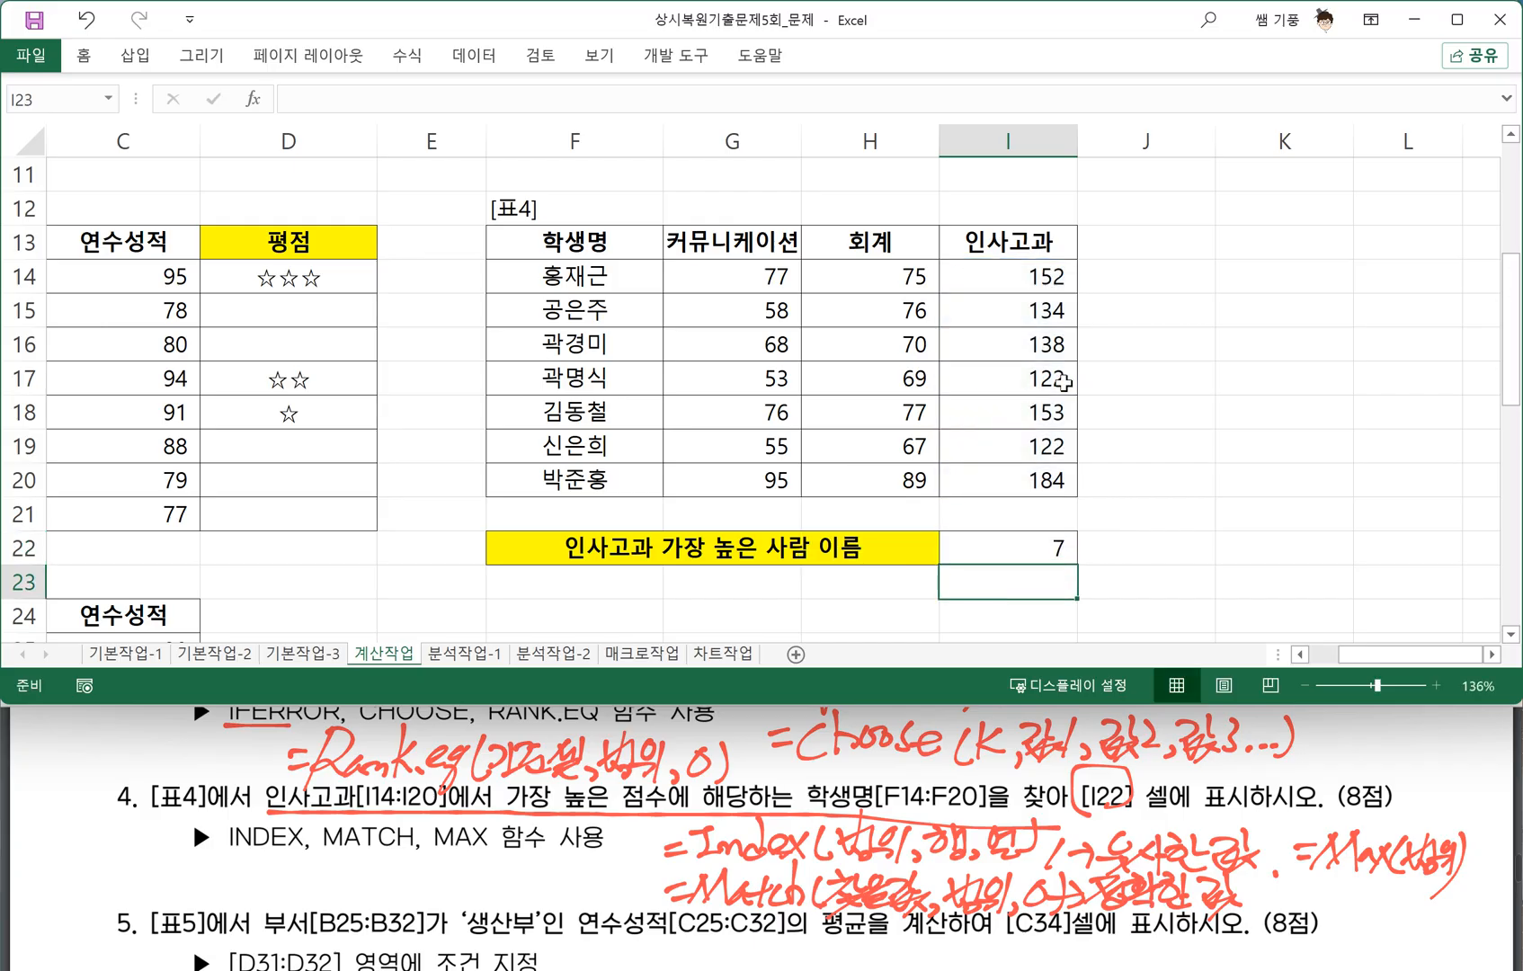
left_click(1036, 496)
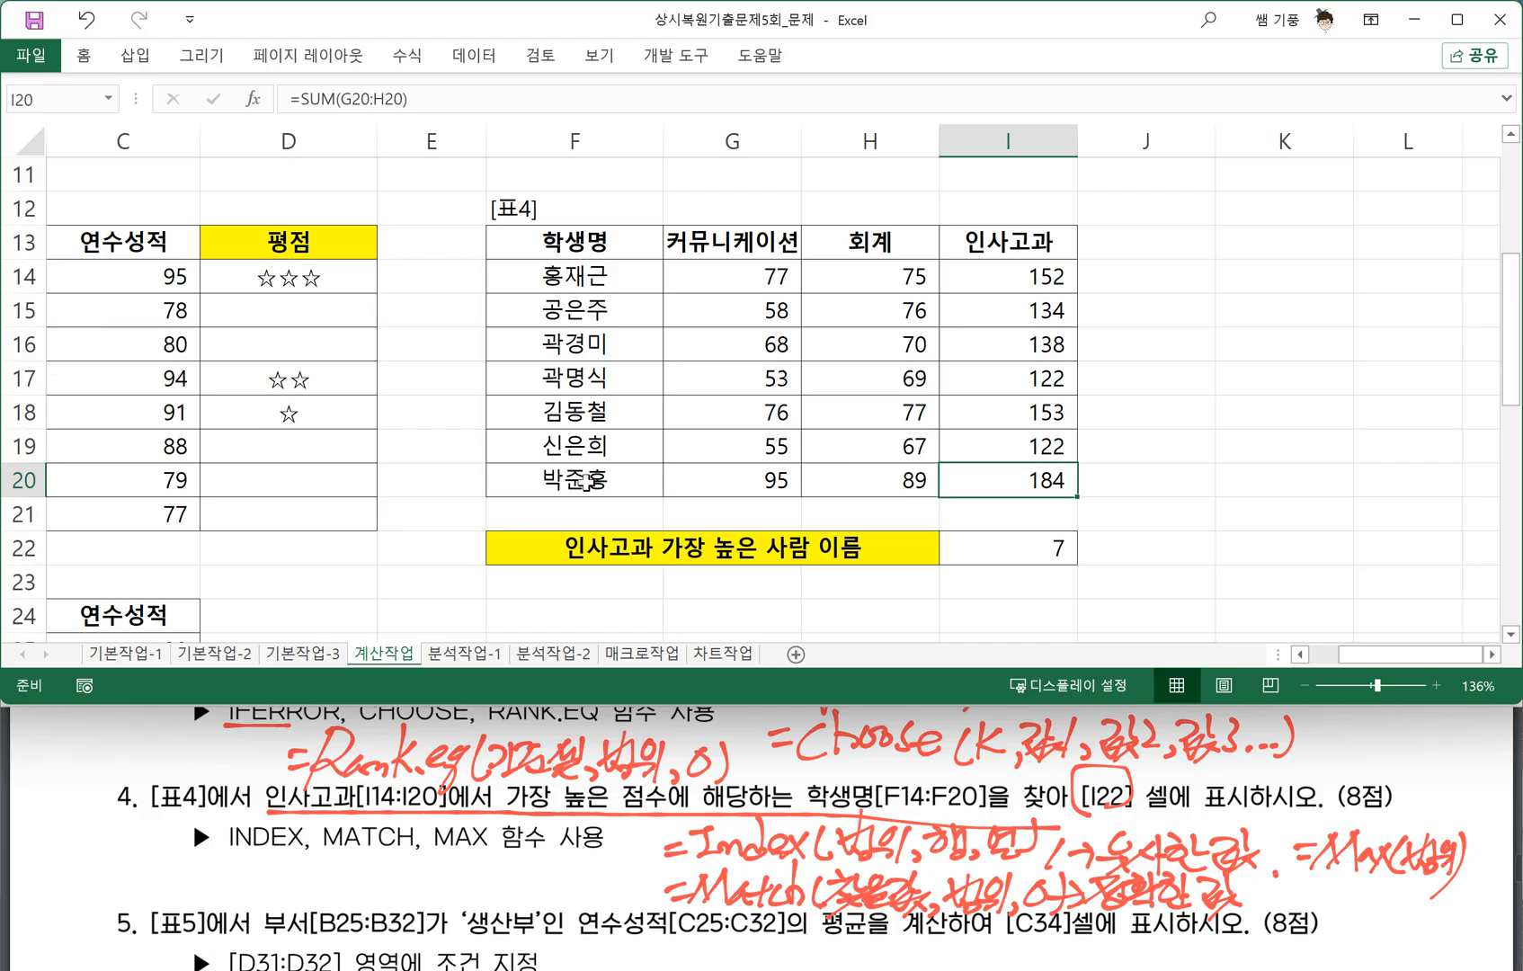
Nest I22's MATCH formula inside INDEX over the student names, giving =INDEX(F14:F20,MATCH(MAX(I14:I20),I14:I20,0)).
double_click(980, 549)
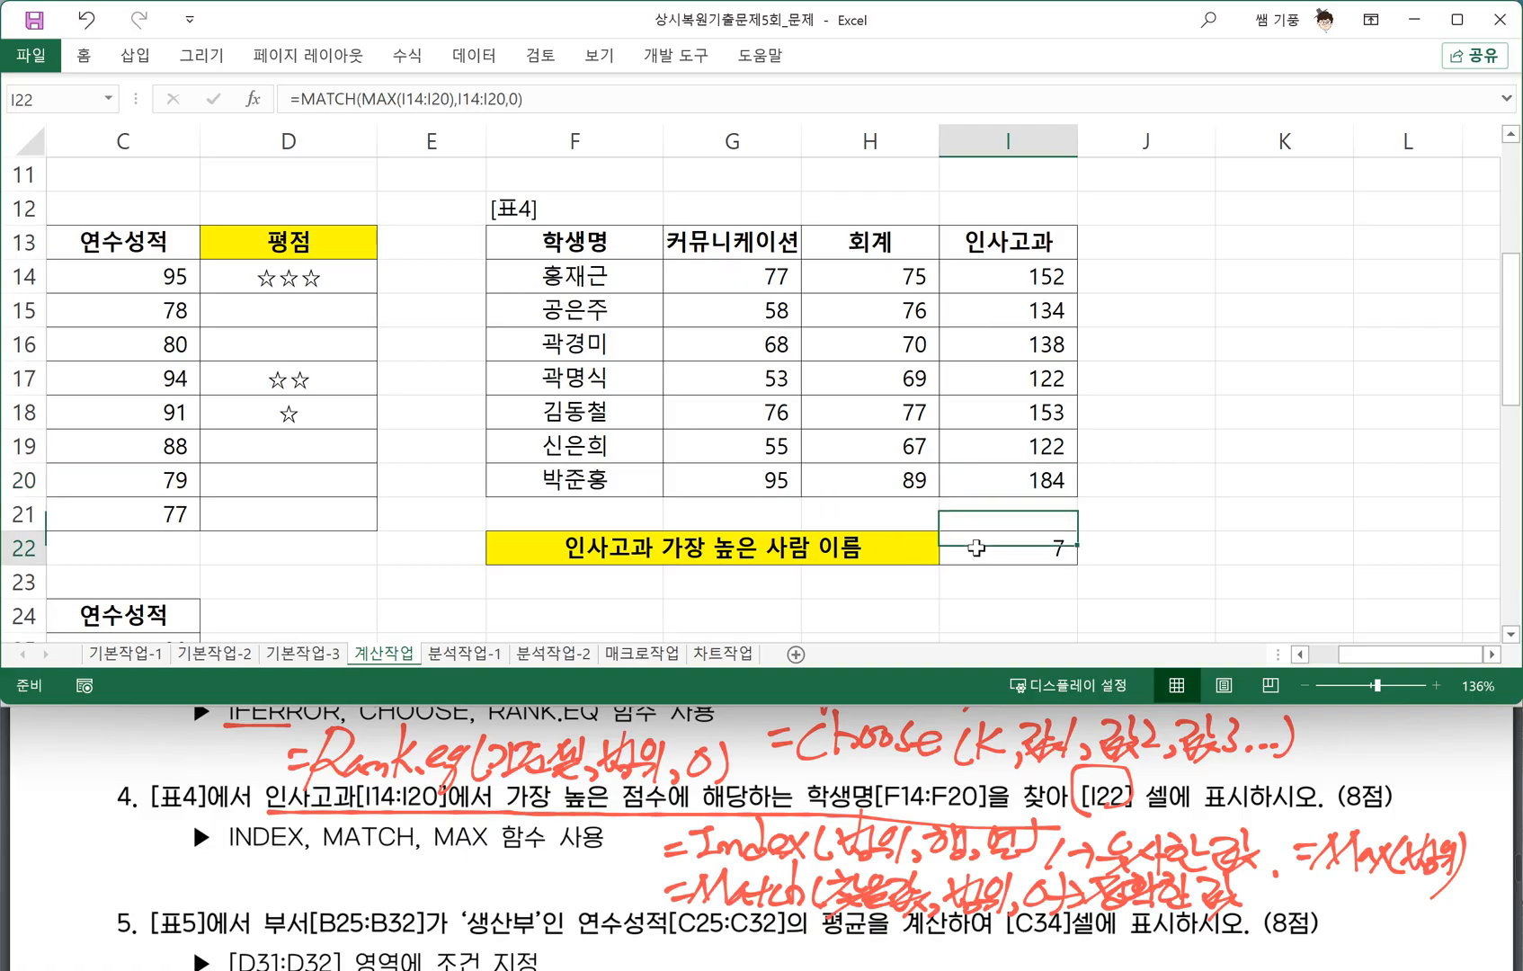
left_click(817, 549)
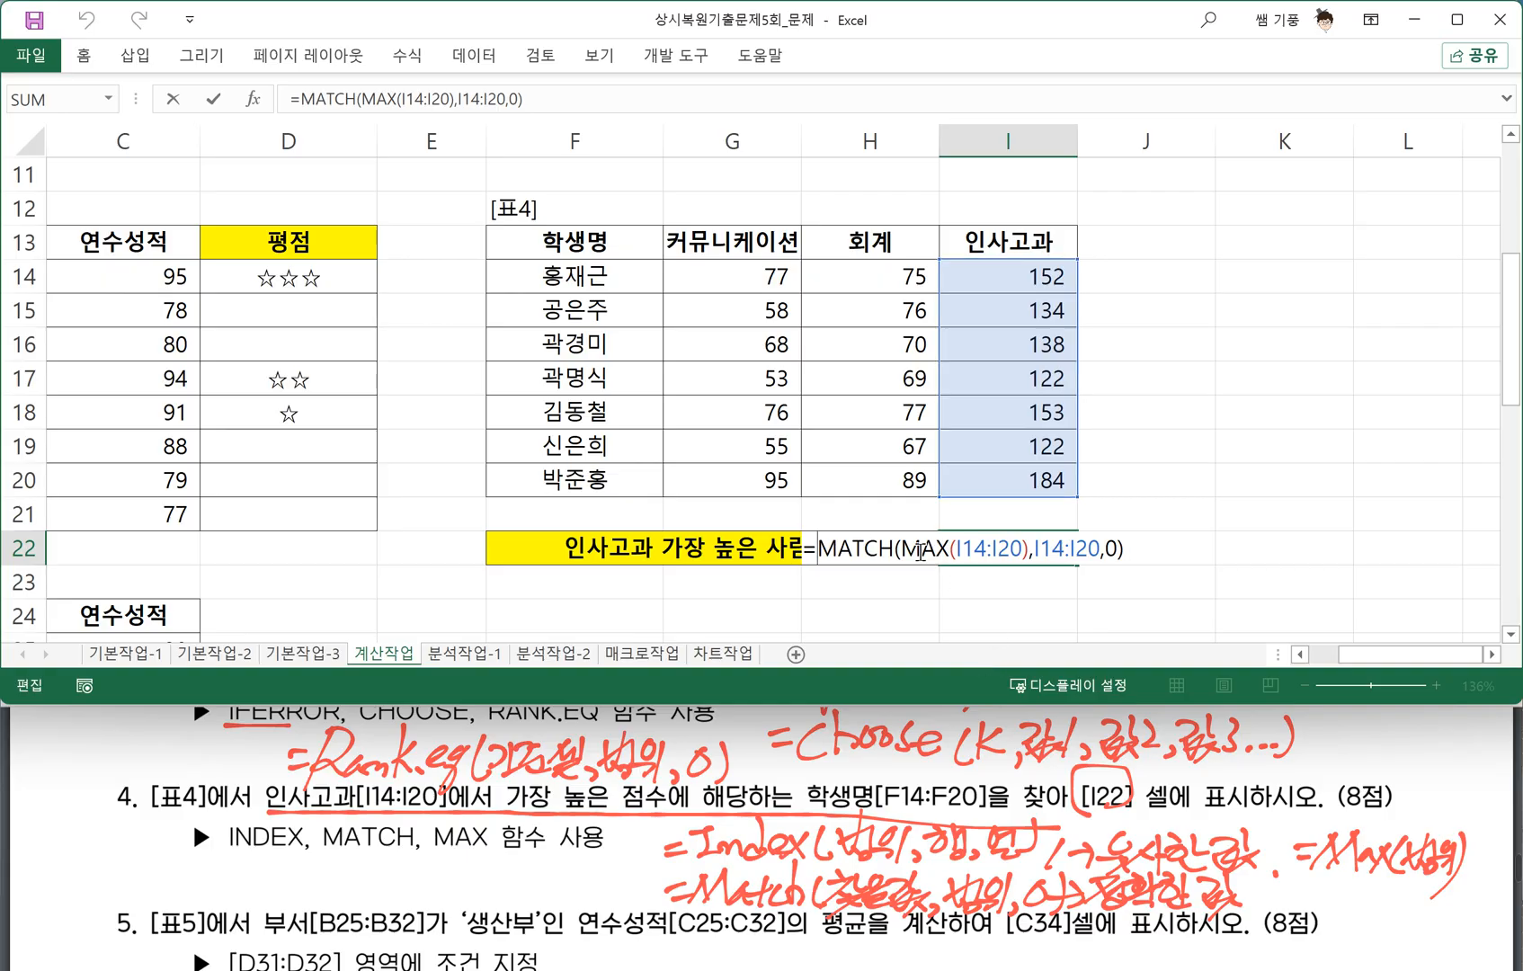
type("INDEX(")
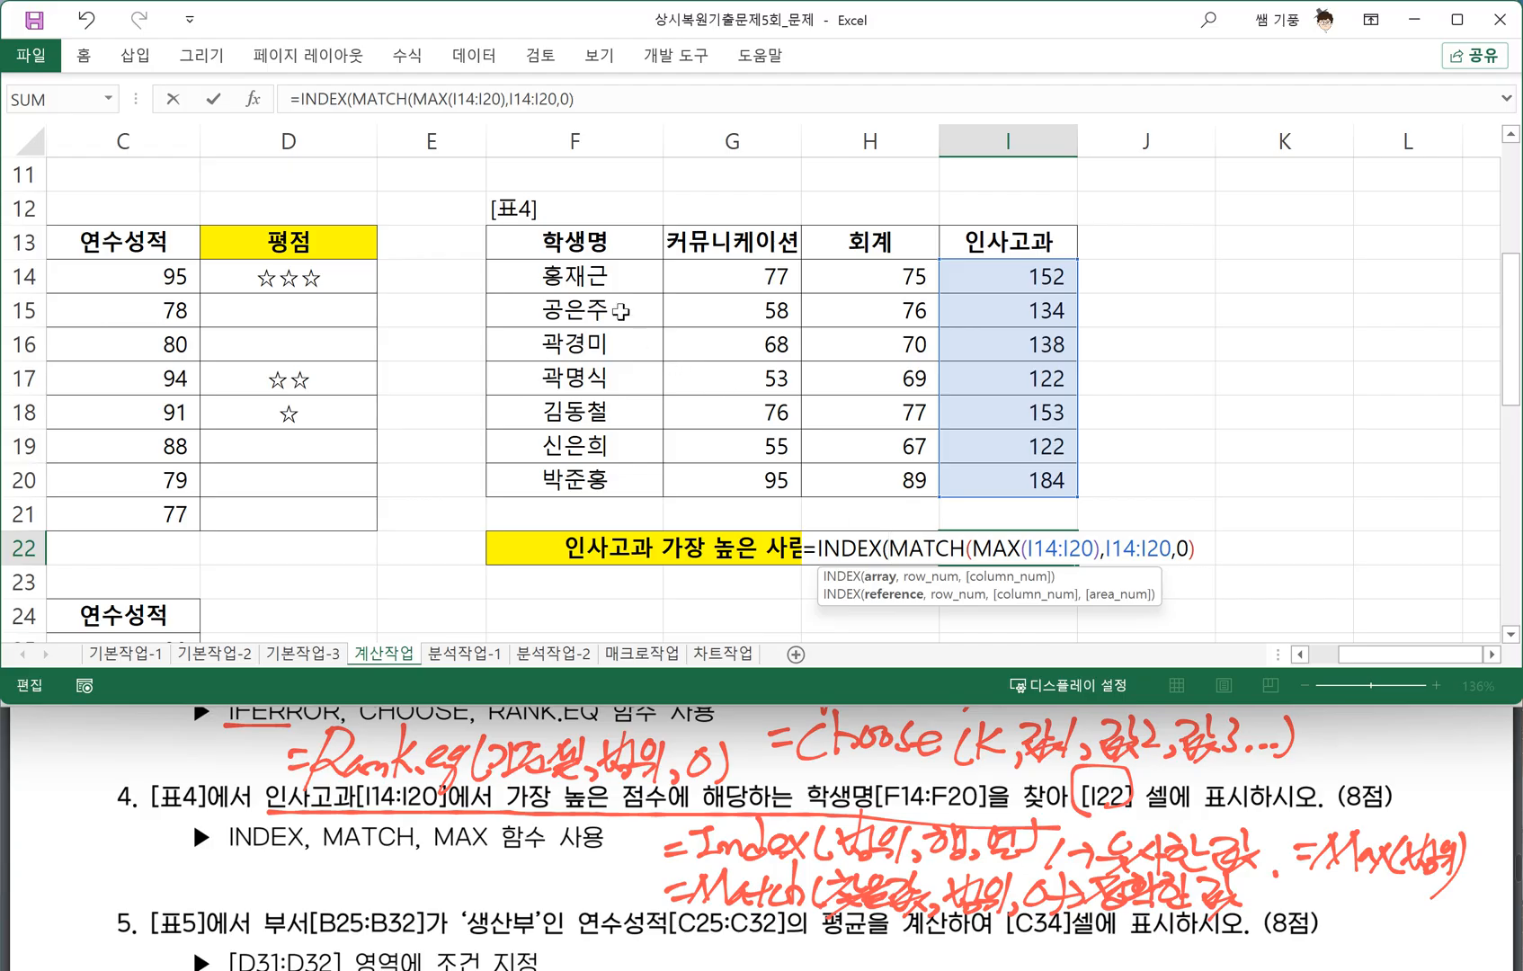
left_click_drag(587, 278, 577, 476)
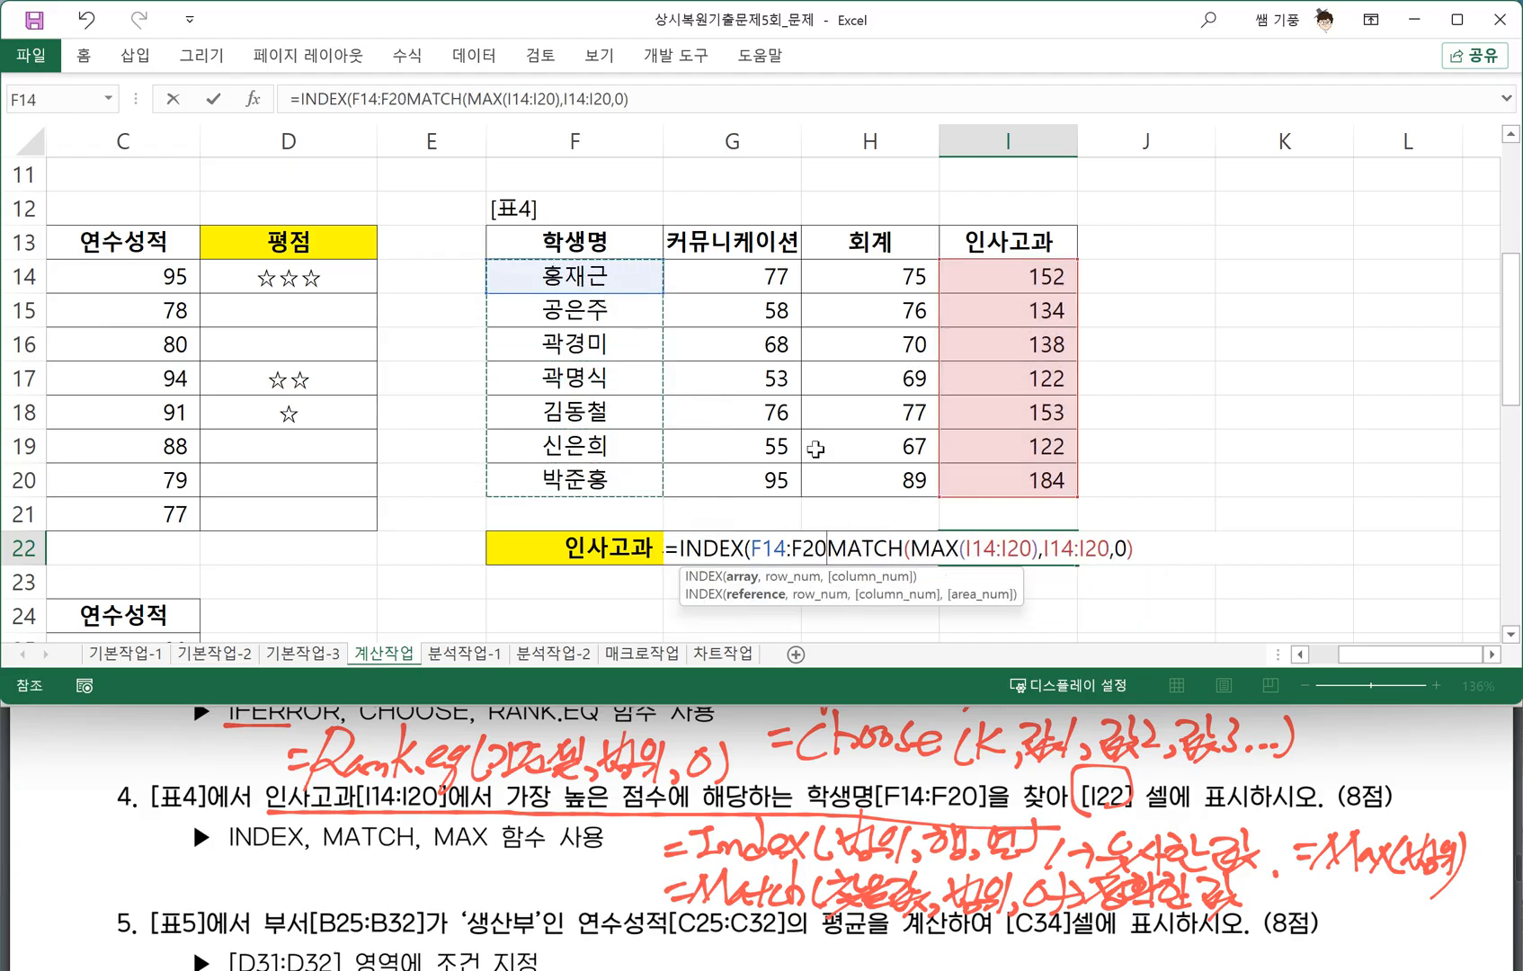
type(",")
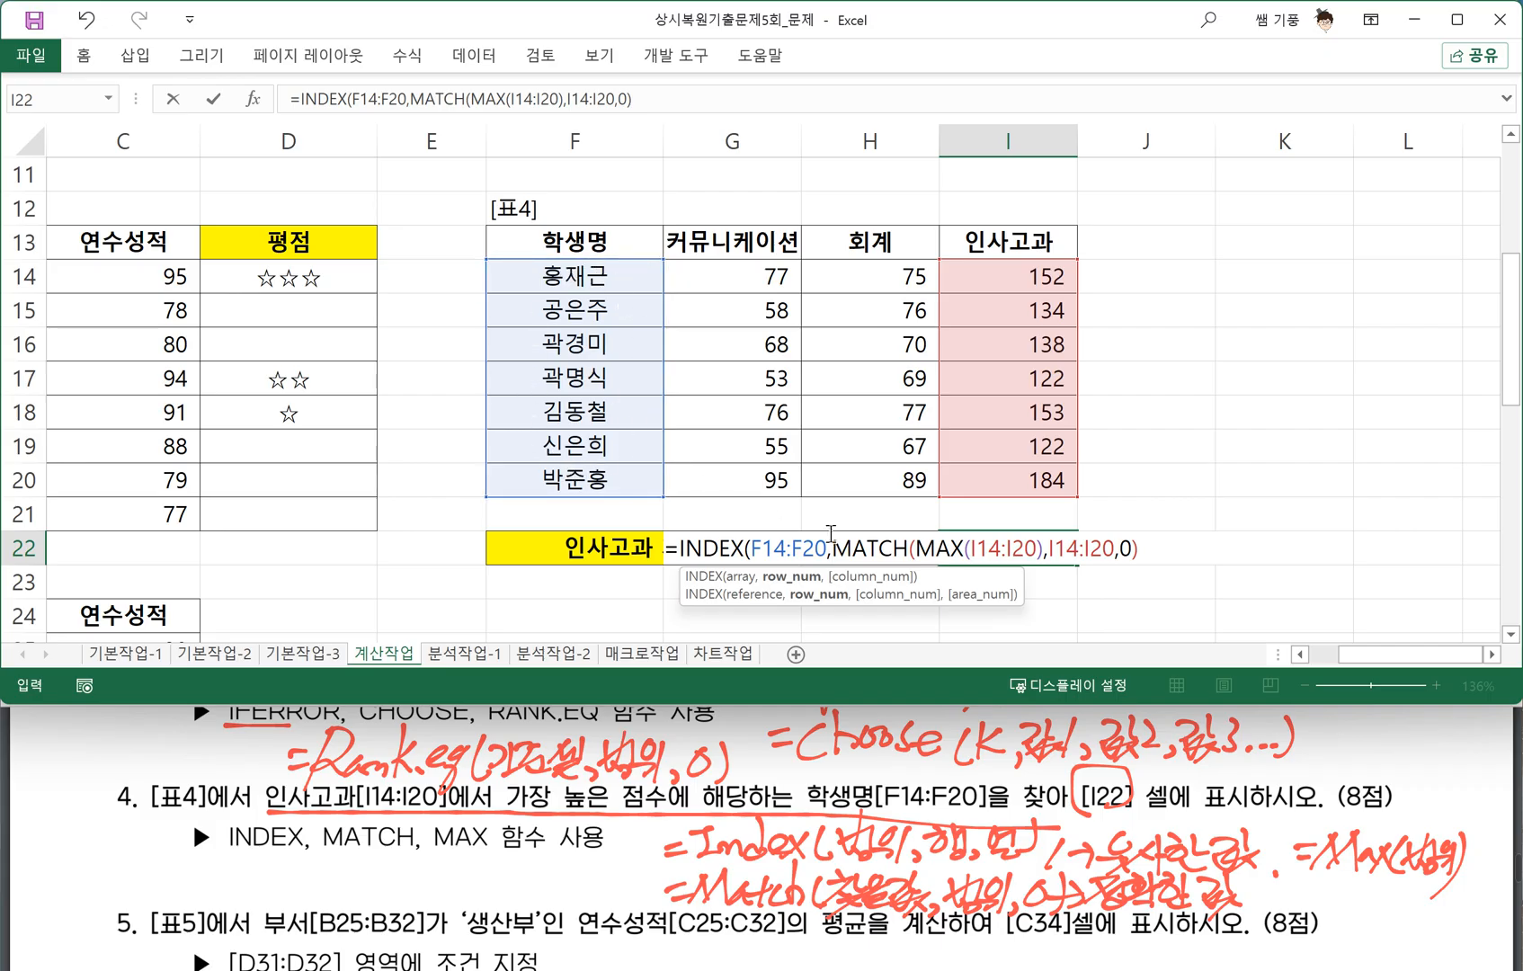
left_click(1164, 550)
type(")")
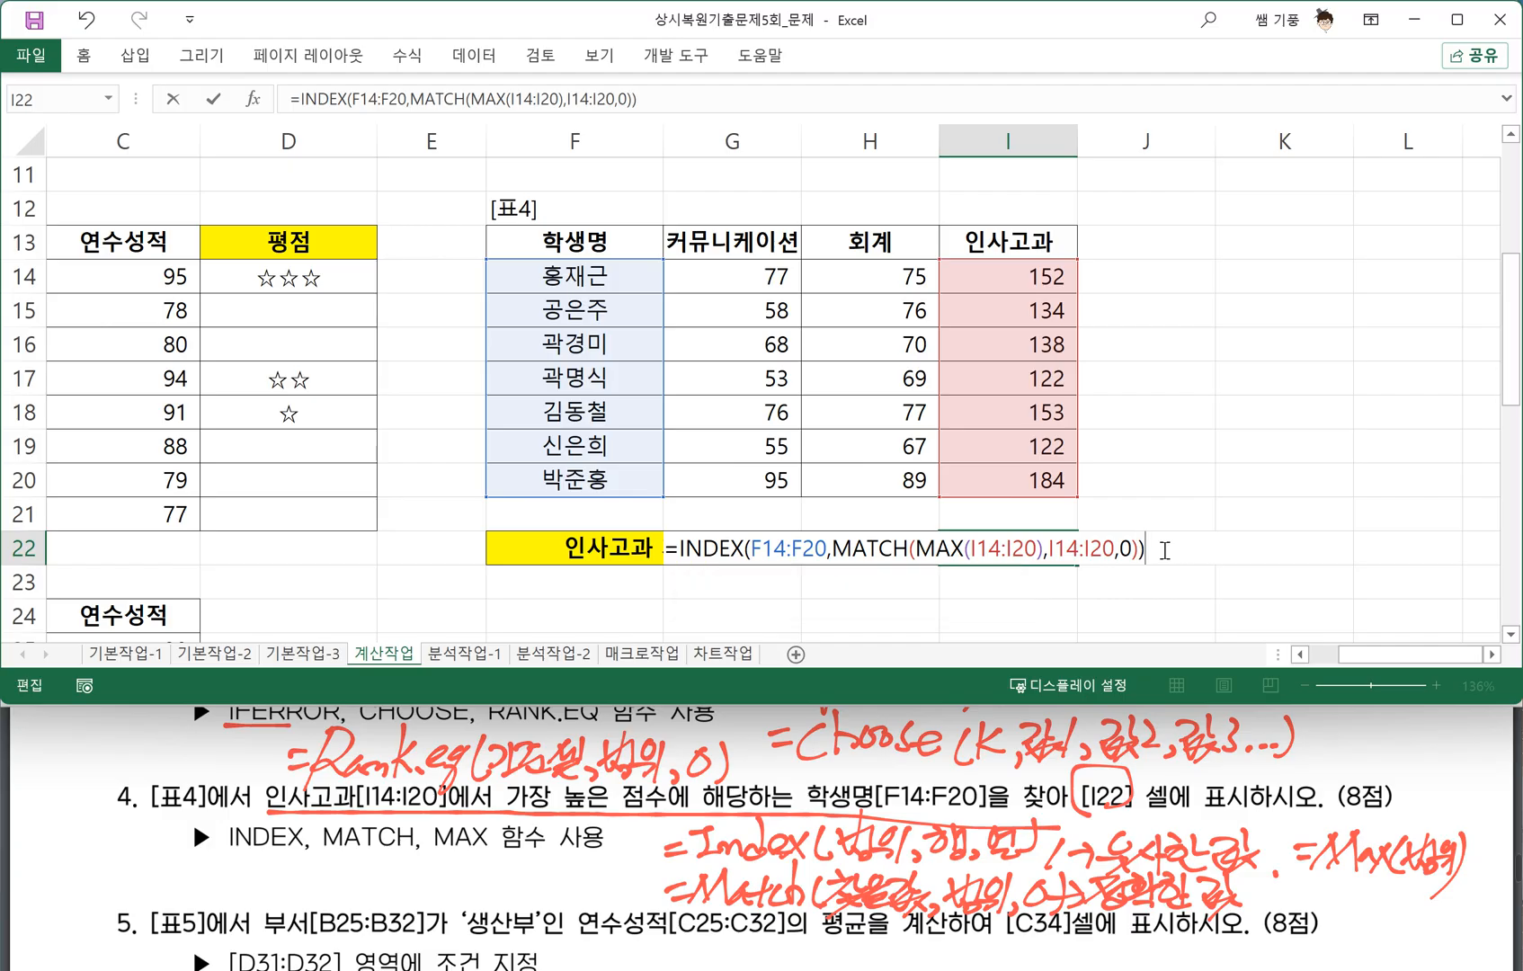
key("Return")
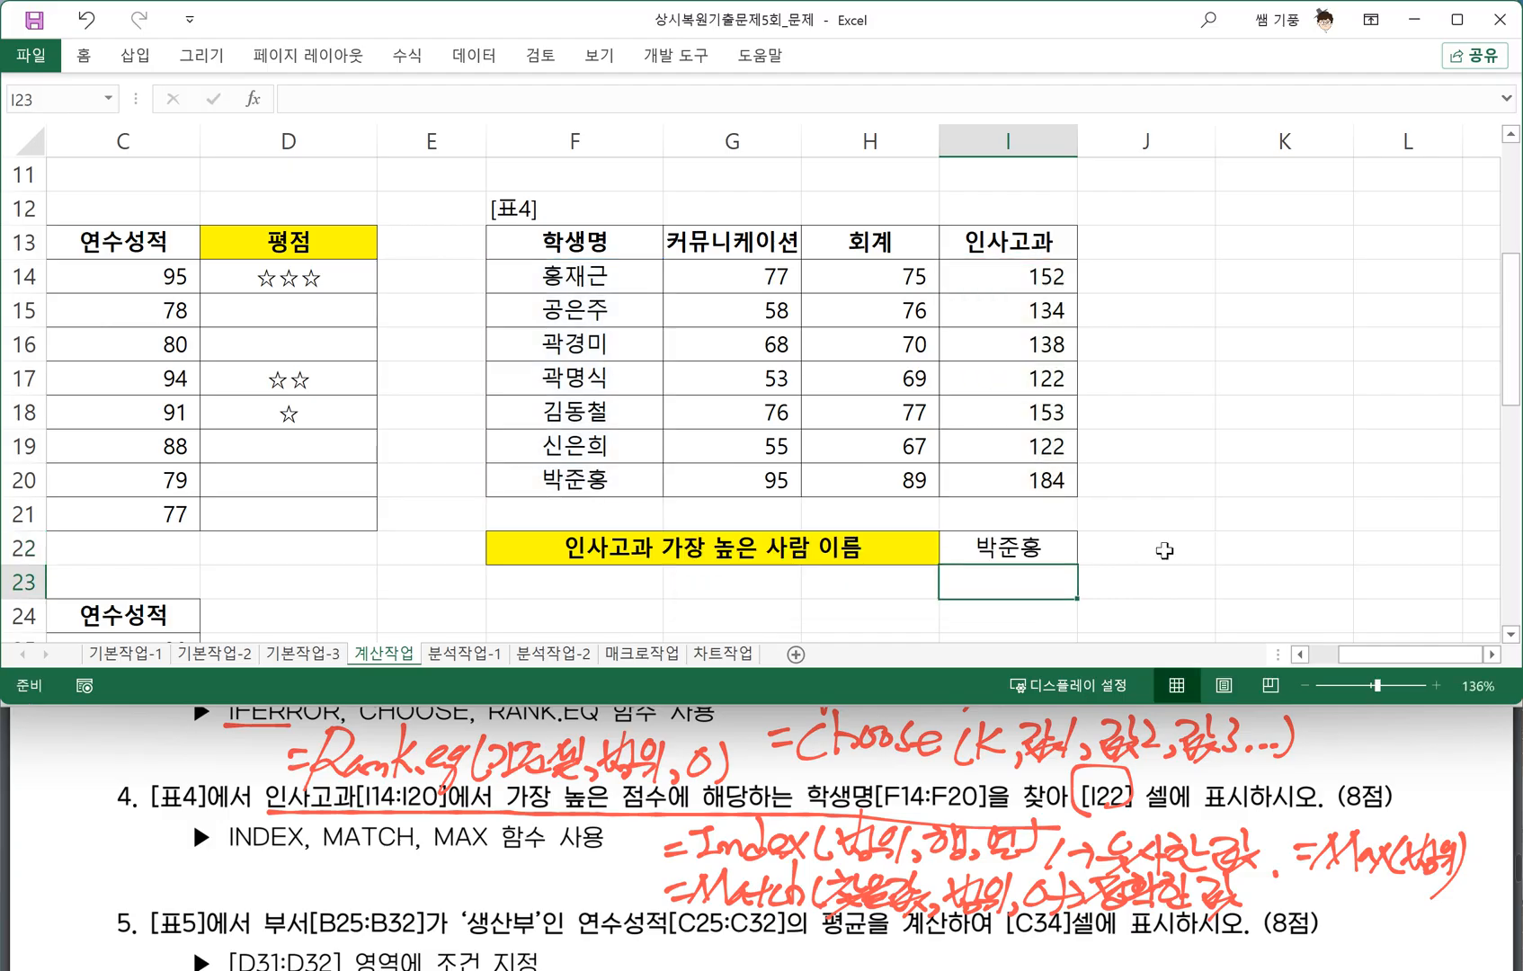
left_click(1031, 555)
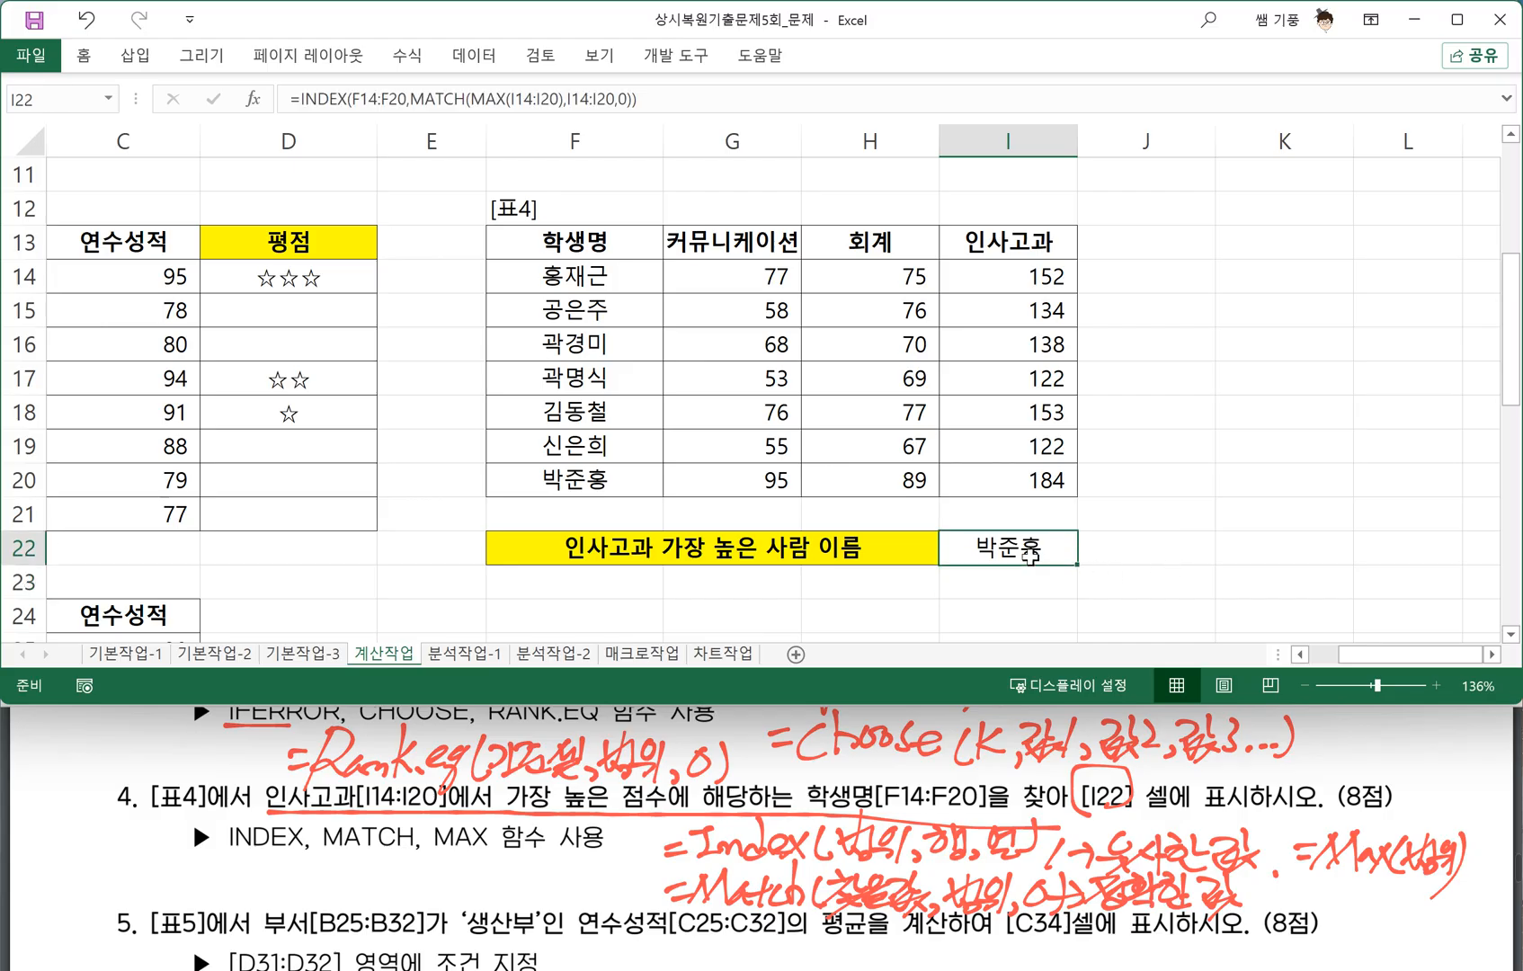
double_click(985, 546)
left_click_drag(835, 548, 1137, 548)
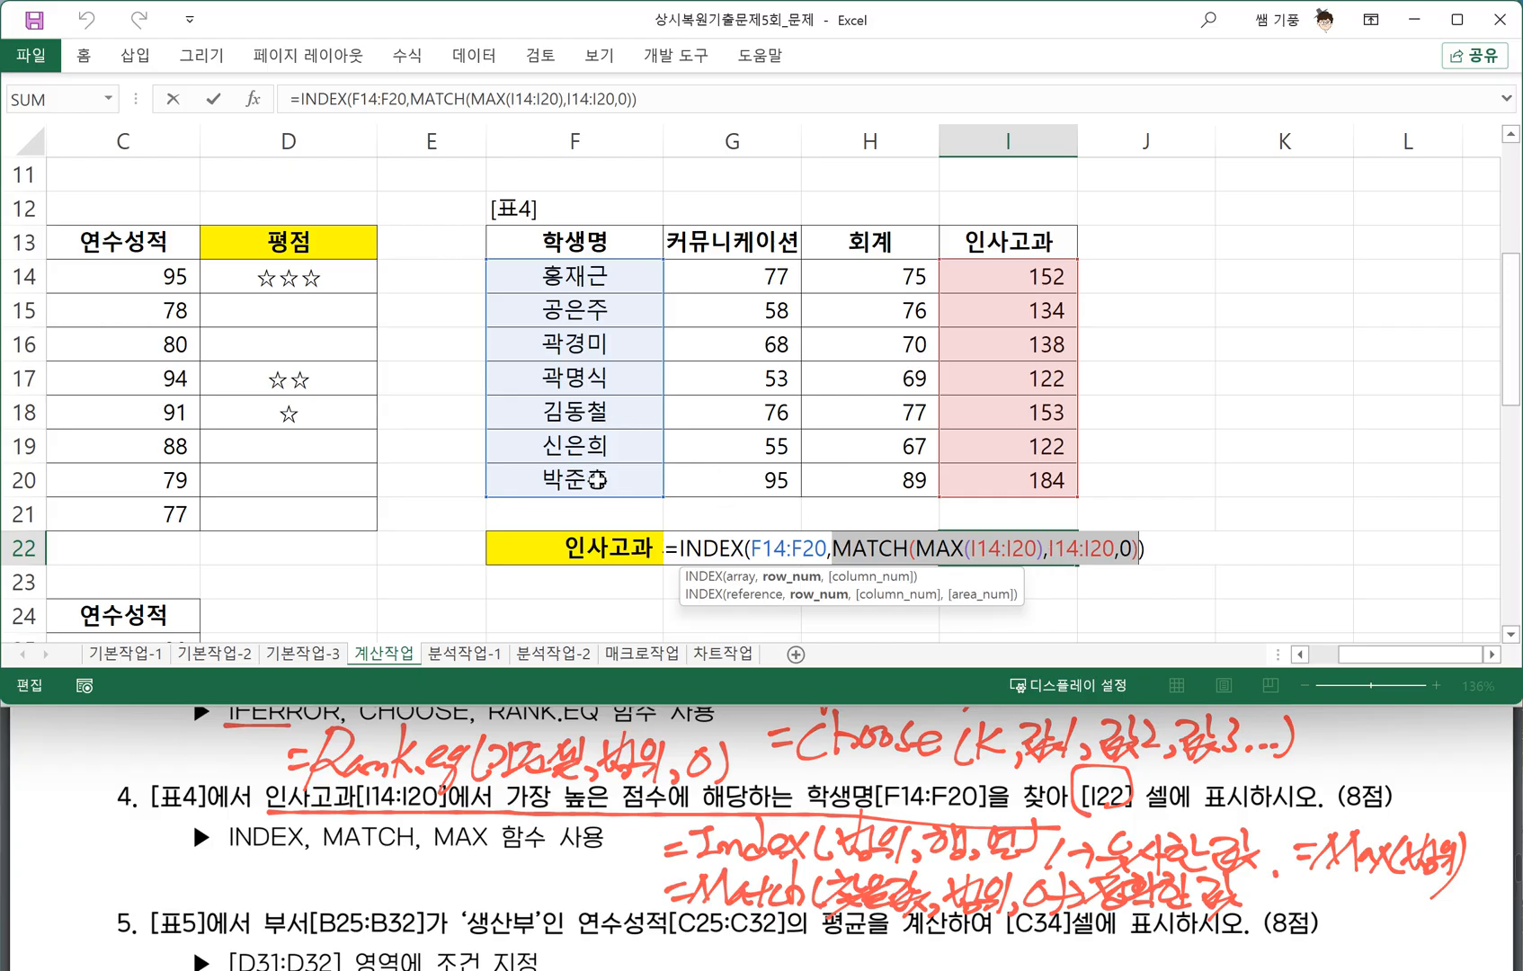
key("Return")
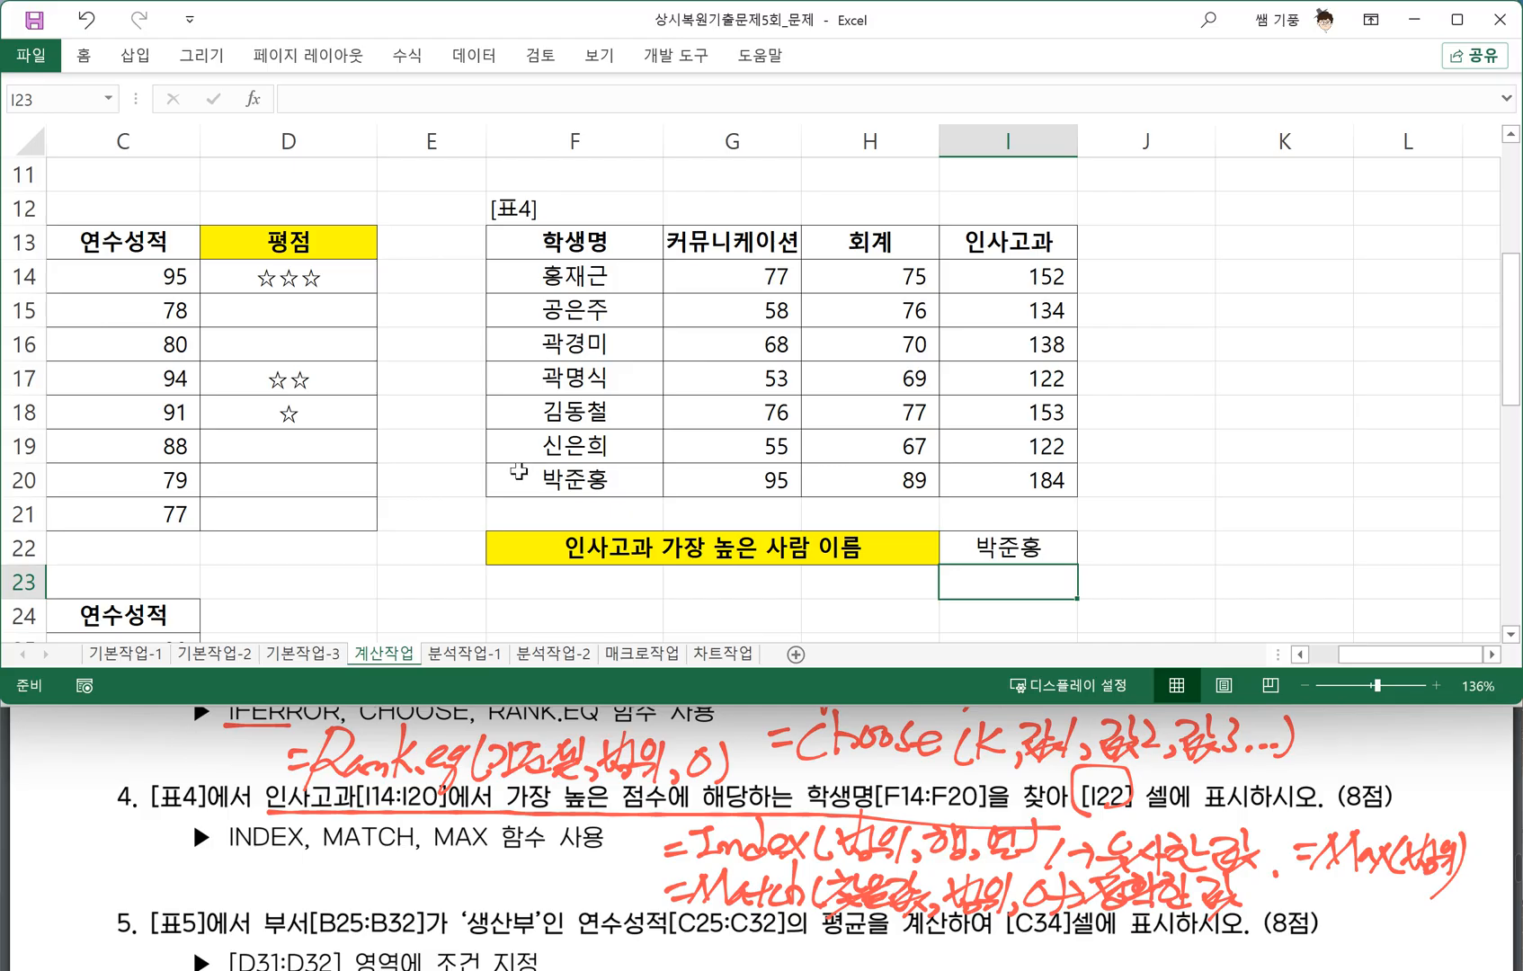
Bring 표5 and question 5 into view, and underline 부서[B25:B32]가 '생산부' and 연수성적[C25:C32] in the PDF.
scroll(519, 471, "left", 2)
scroll(519, 471, "down", 3)
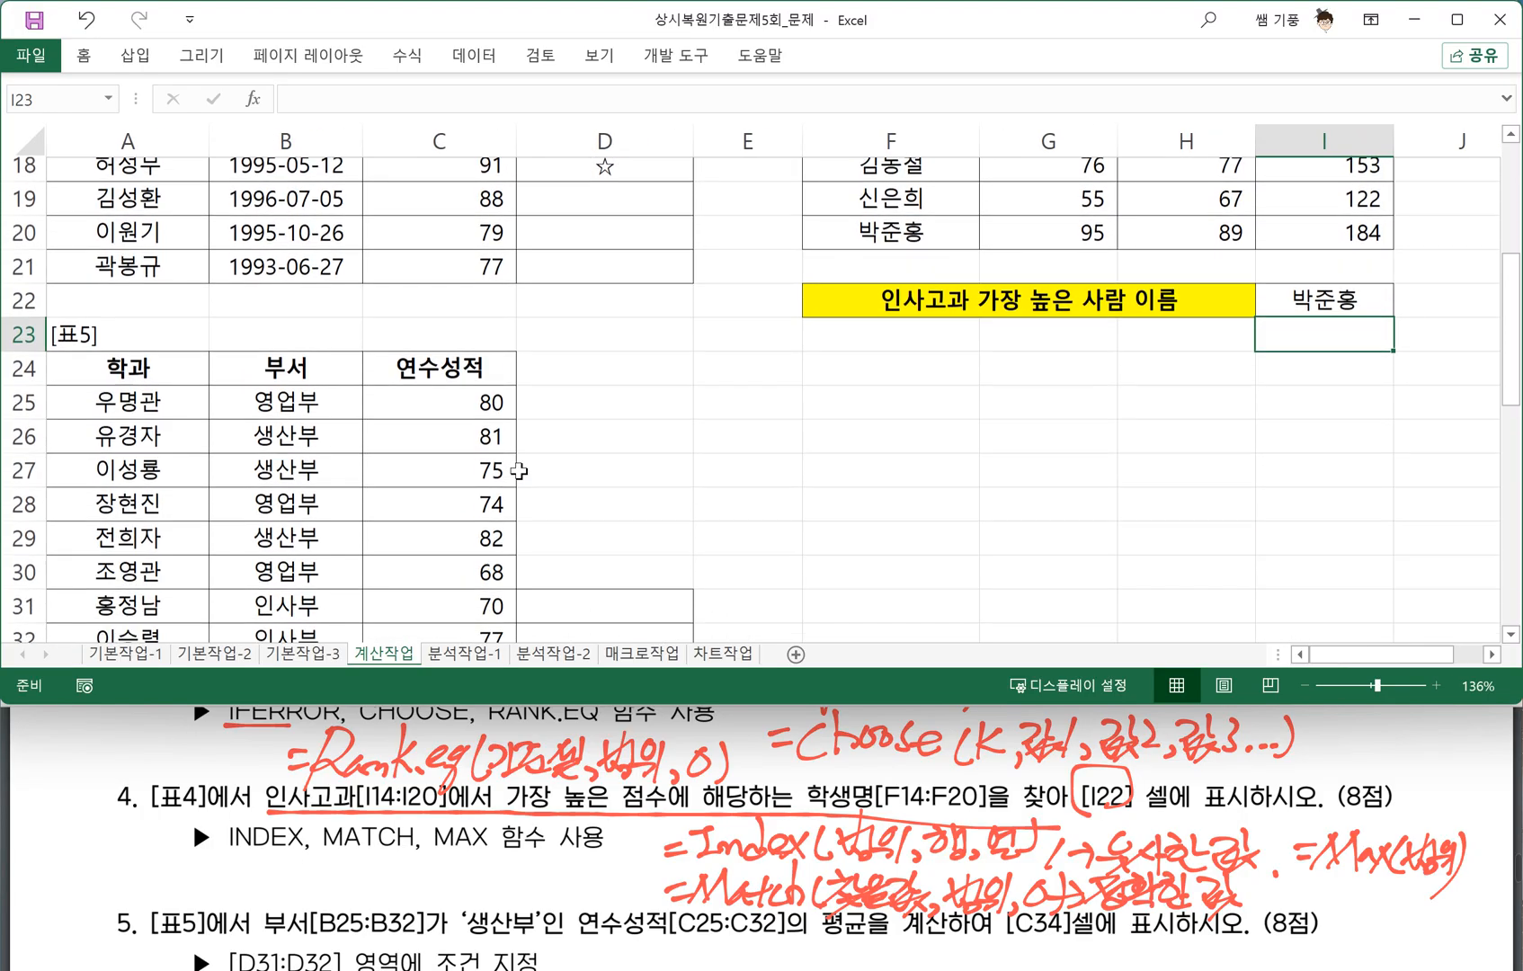
scroll(519, 471, "down", 1)
scroll(519, 472, "up", 1)
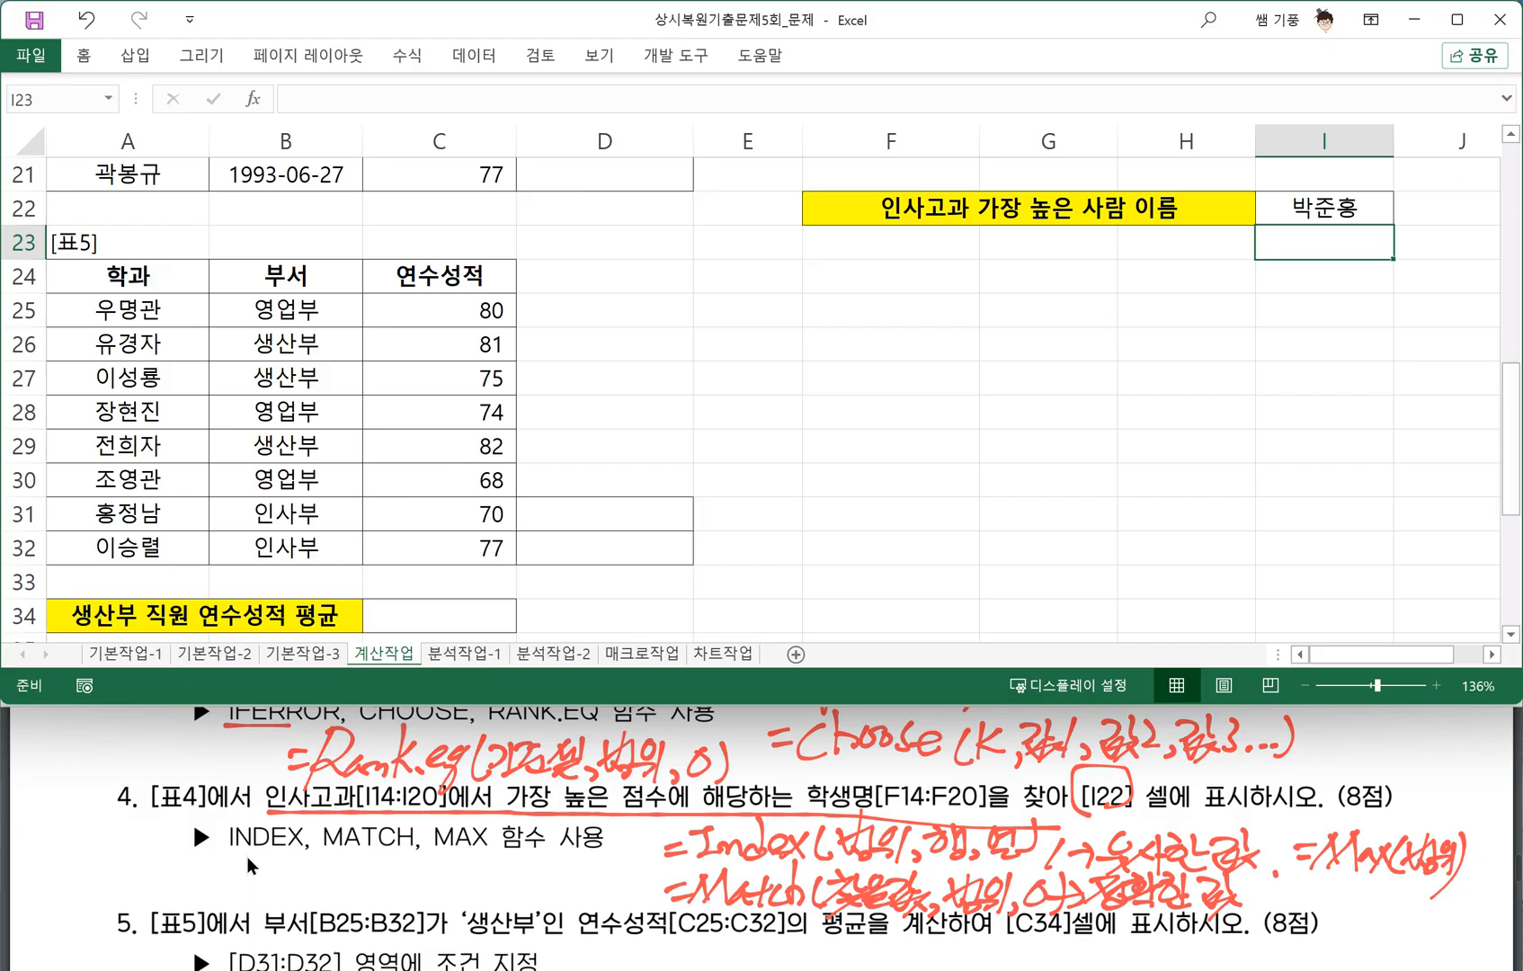
scroll(247, 857, "down", 1)
left_click(316, 832)
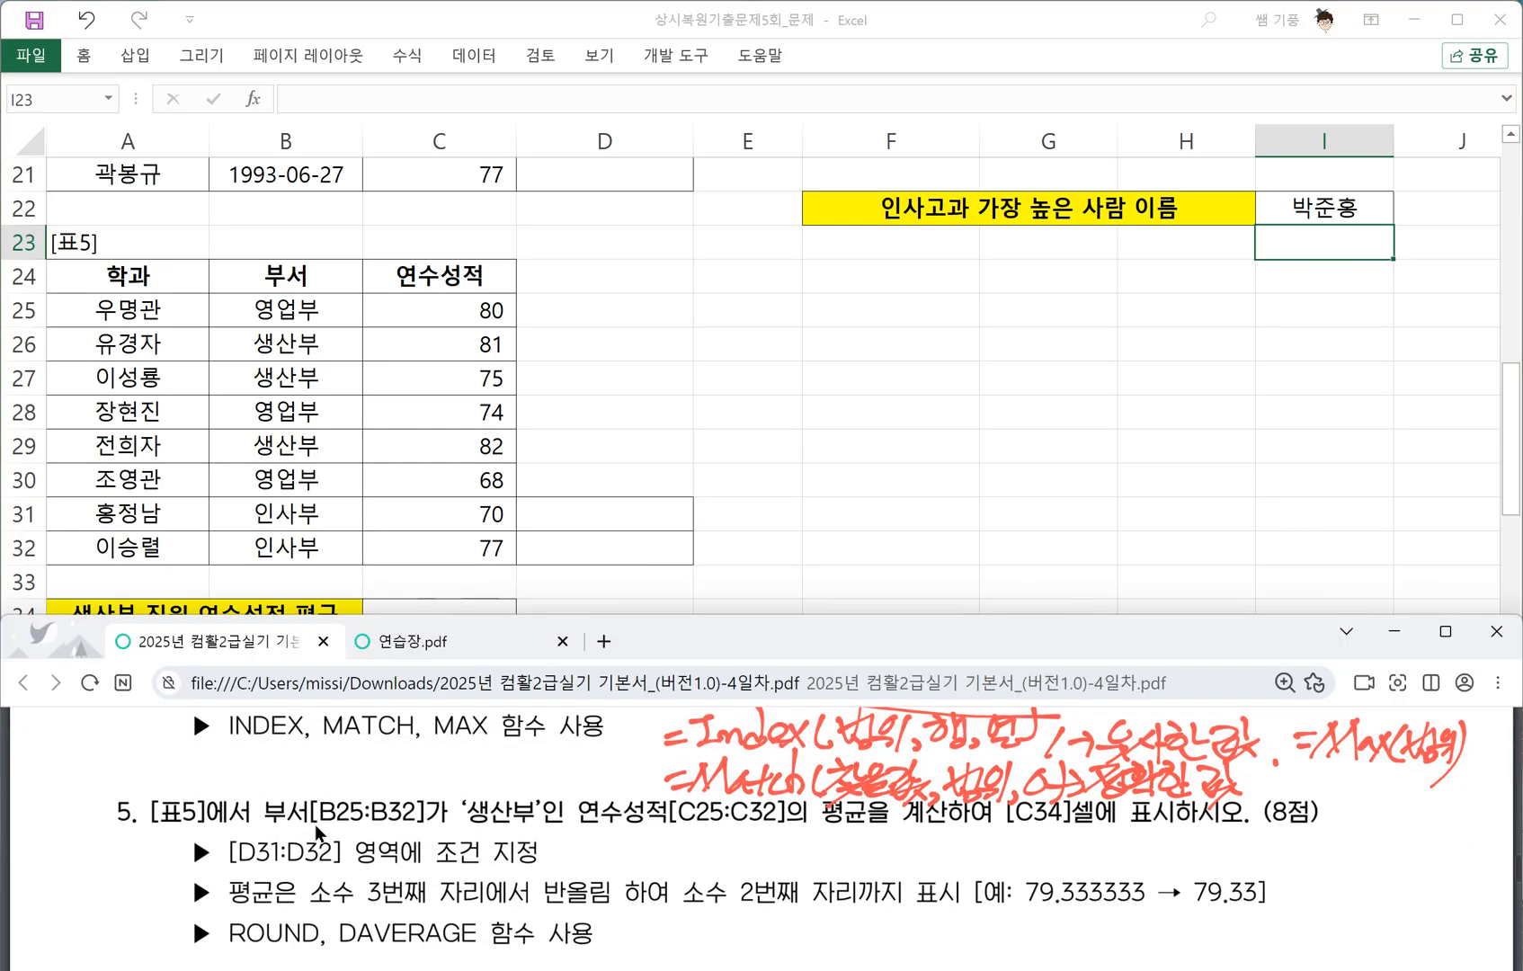
left_click_drag(263, 823, 770, 823)
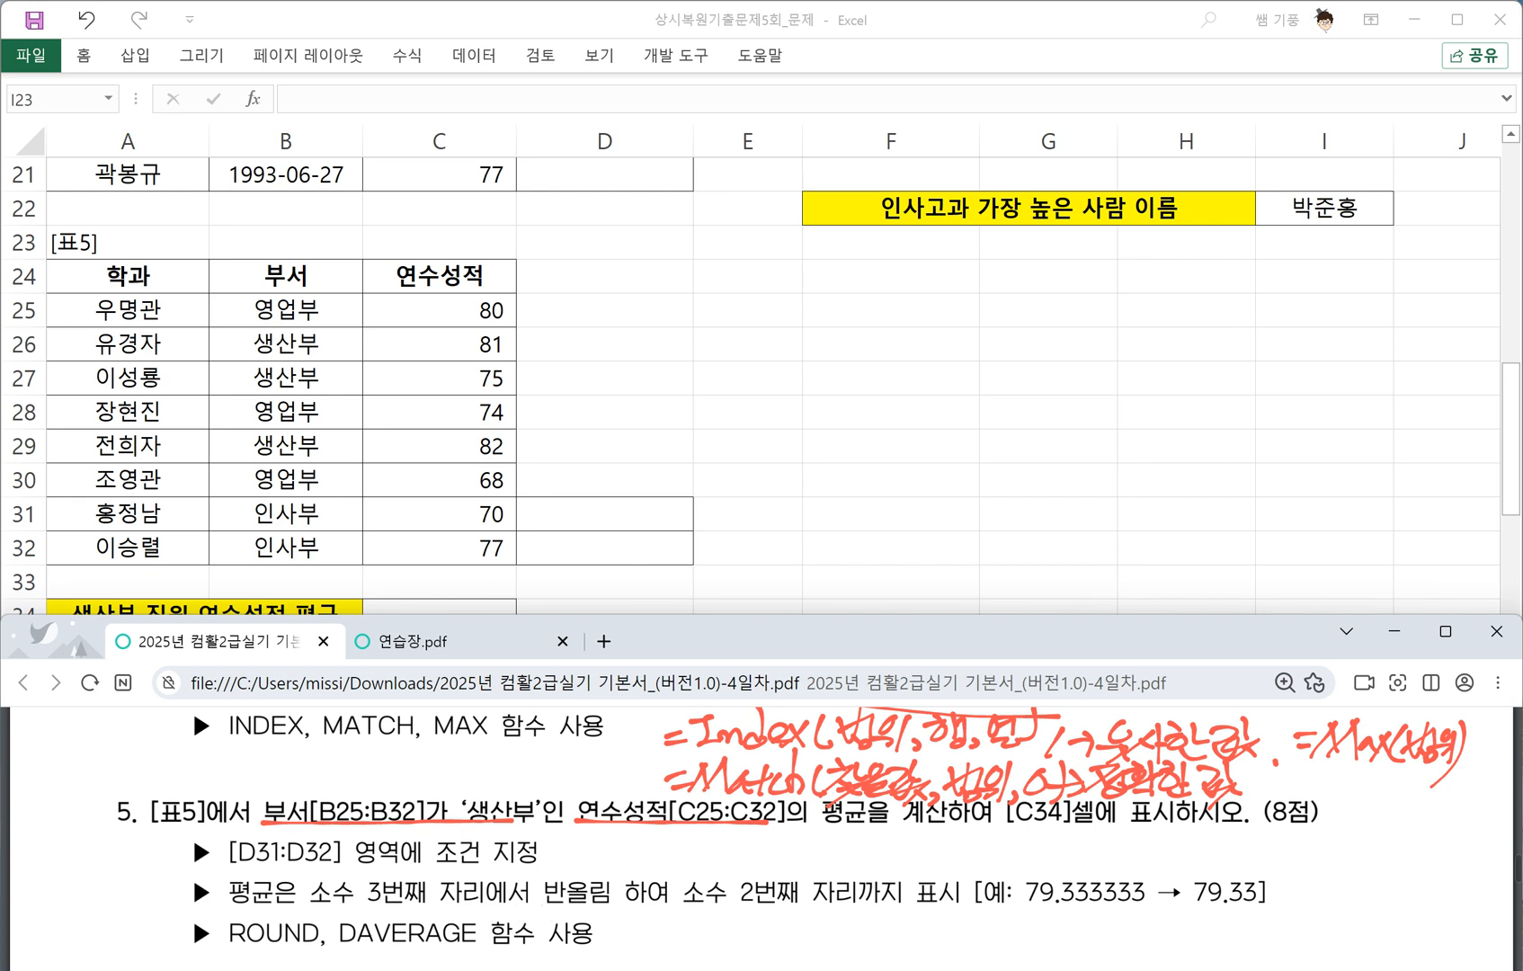
Circle 반올림 in question 5 with the handwritten note Round(숫자,K), and mark K as 2 beside the underlined 소수 2번째 자리까지 표시.
left_click_drag(575, 869, 637, 861)
mouse_move(654, 829)
left_mouse_down()
mouse_move(655, 881)
mouse_move(678, 856)
mouse_move(767, 878)
mouse_move(807, 852)
mouse_move(840, 880)
left_mouse_up()
mouse_move(860, 832)
left_mouse_down()
mouse_move(864, 874)
mouse_move(890, 878)
left_mouse_up()
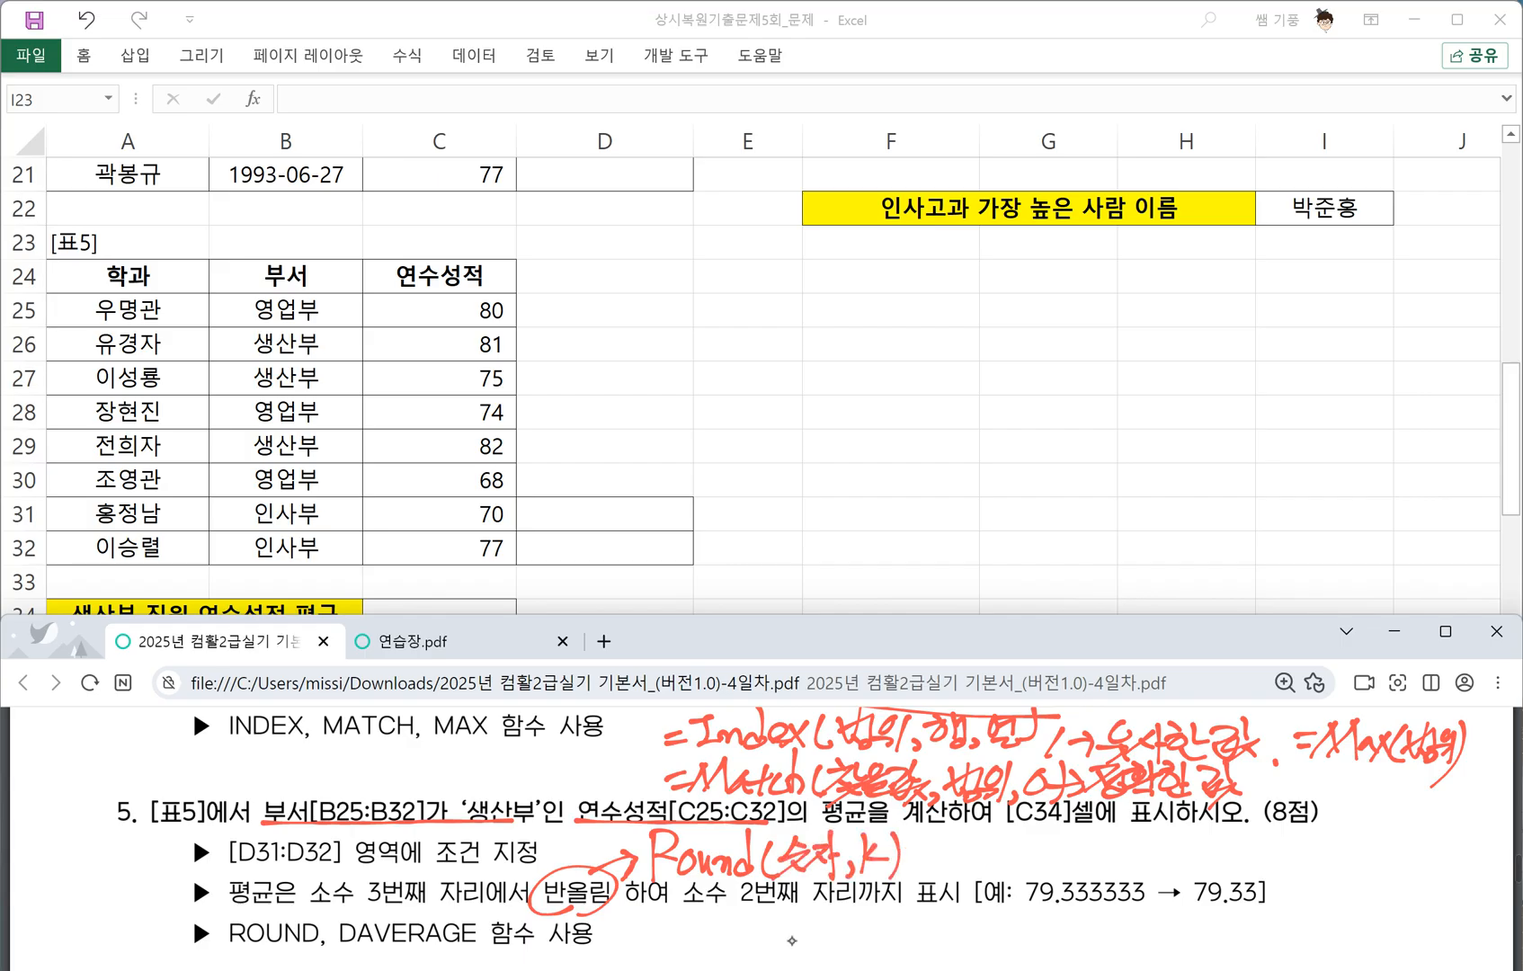
left_click_drag(680, 913, 989, 906)
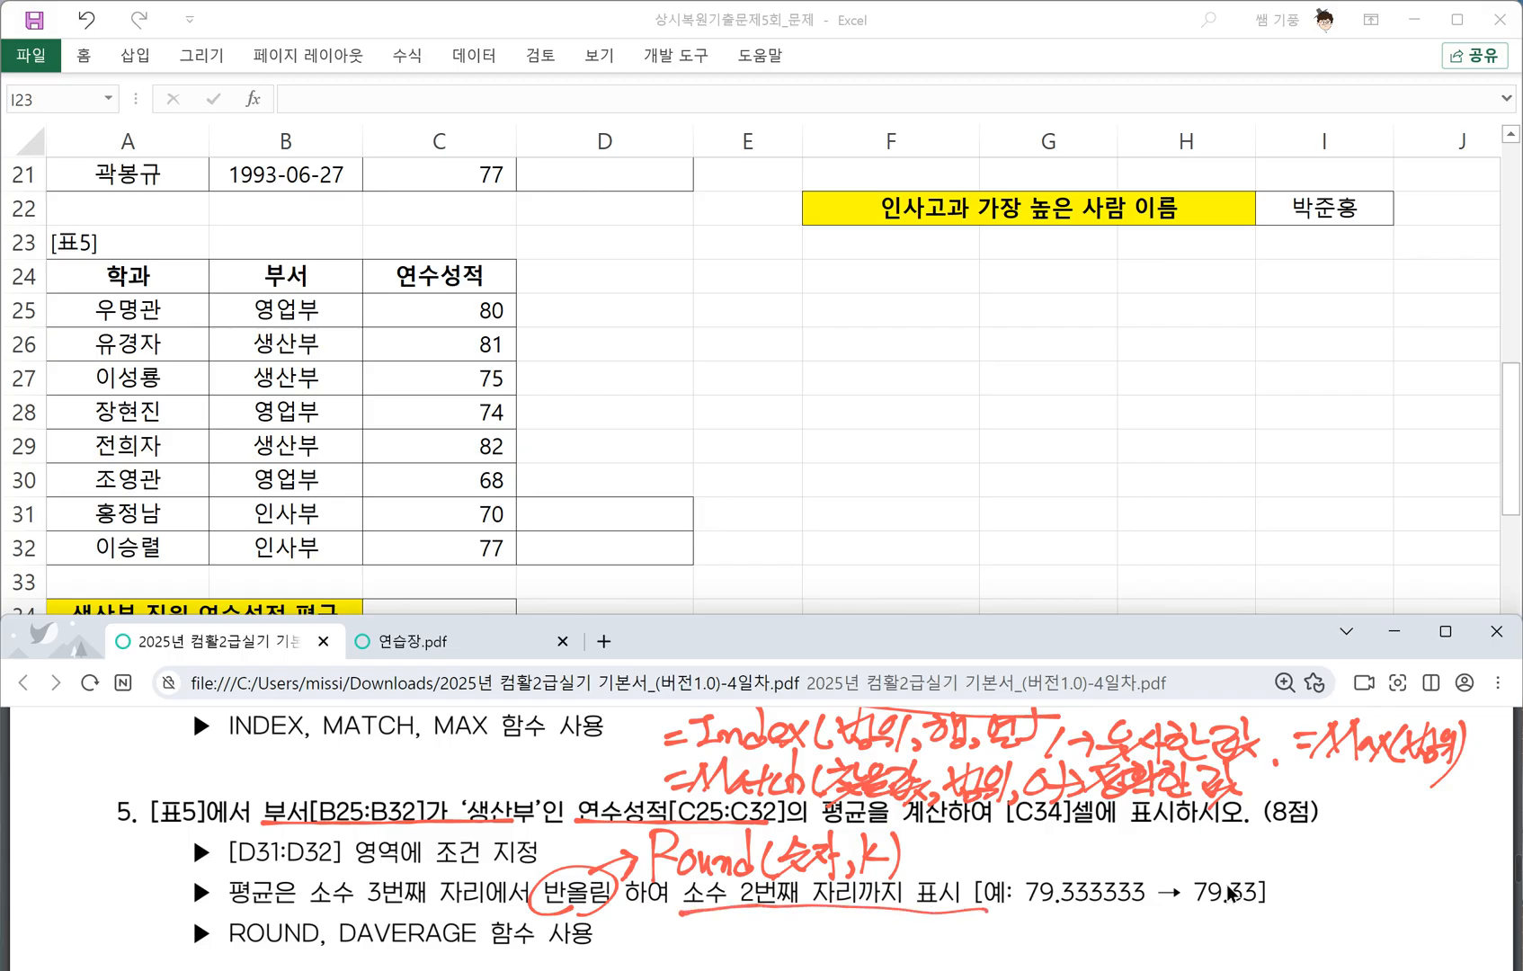
mouse_move(886, 861)
left_mouse_down()
mouse_move(935, 930)
mouse_move(920, 948)
mouse_move(994, 942)
left_mouse_up()
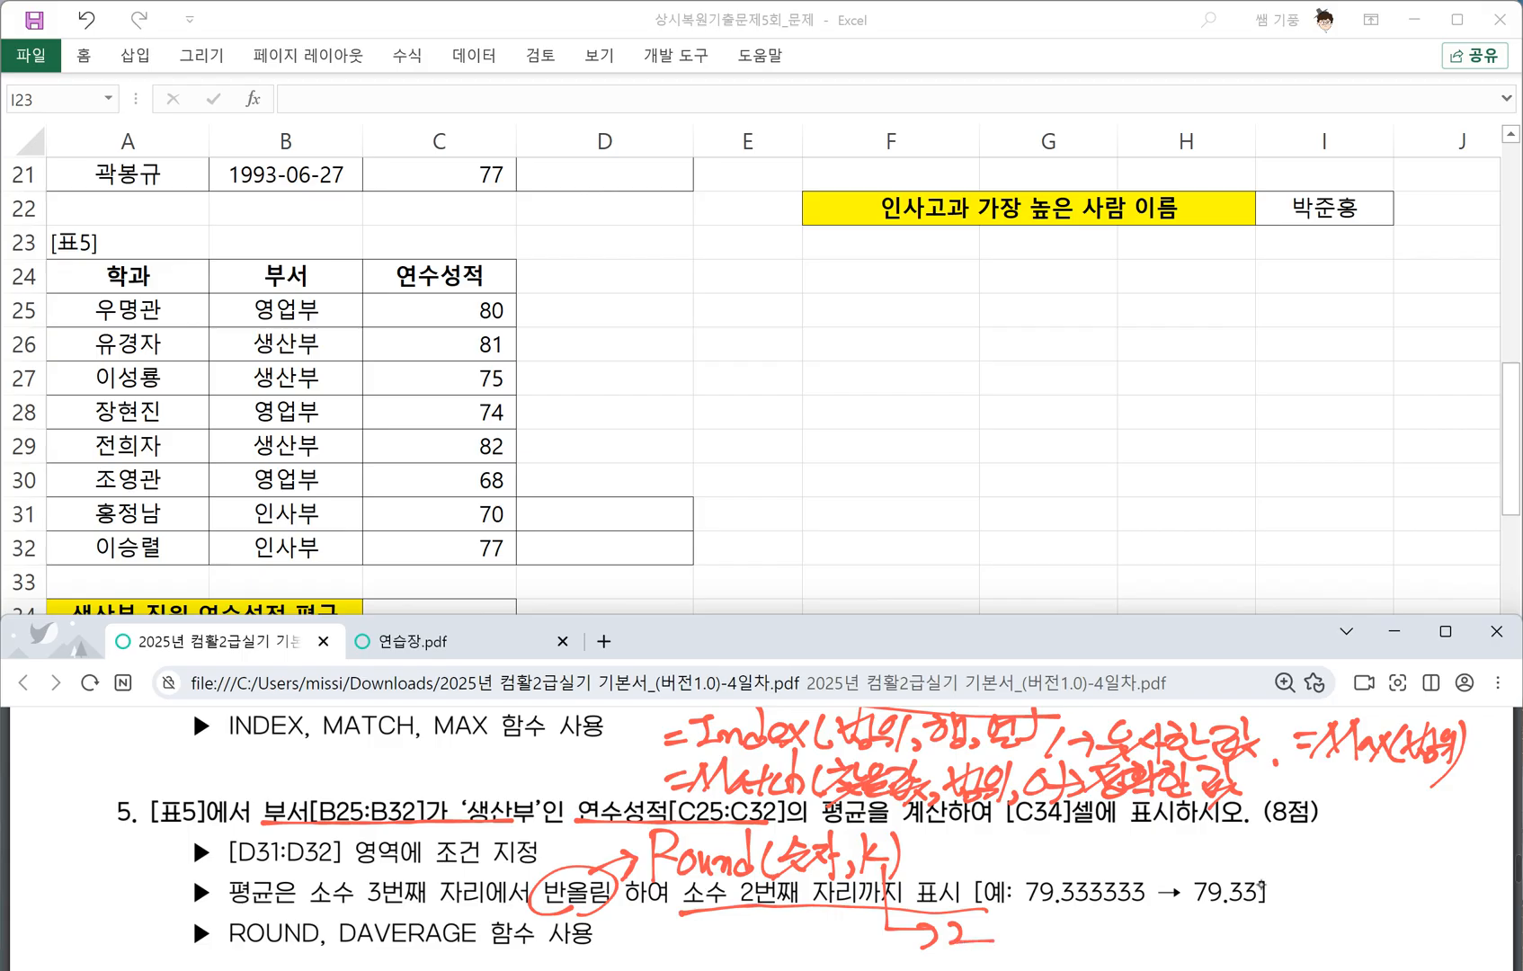
Underline ROUND and DAVERAGE in question 5's function list, and handwrite =Daverage( beside the rounding note.
left_click_drag(231, 951, 479, 948)
left_click_drag(490, 950, 545, 947)
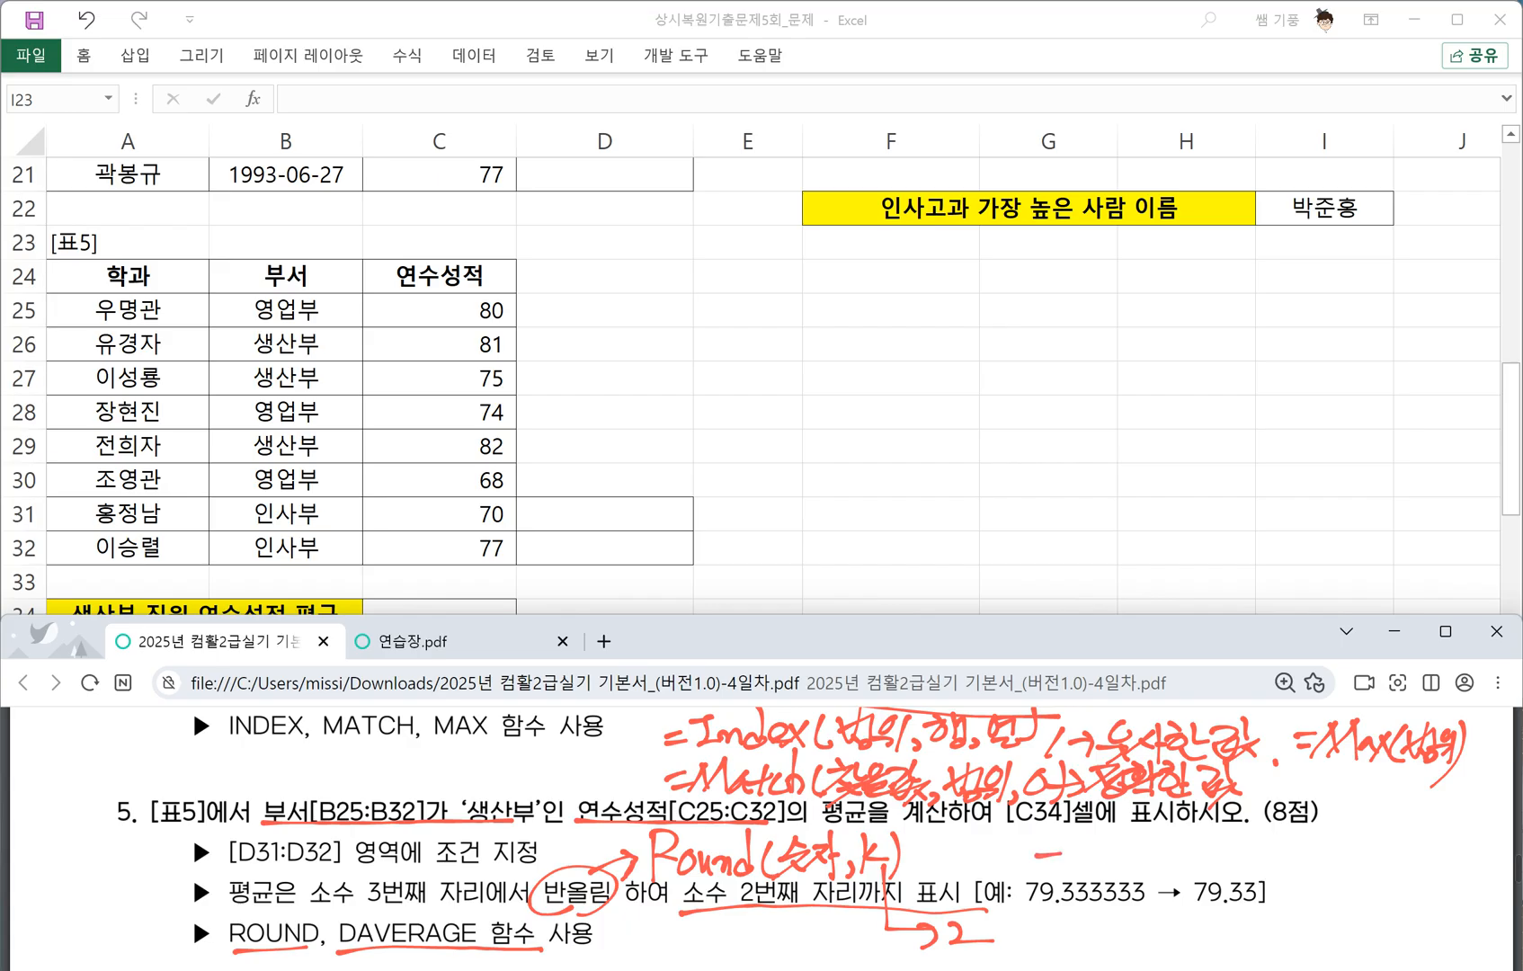
left_click_drag(1036, 869, 1073, 866)
mouse_move(1082, 832)
left_mouse_down()
mouse_move(1062, 881)
mouse_move(1126, 874)
left_mouse_up()
mouse_move(1127, 856)
left_mouse_down()
mouse_move(1135, 877)
mouse_move(1144, 854)
left_mouse_up()
mouse_move(1140, 867)
left_mouse_down()
mouse_move(1198, 897)
mouse_move(1249, 865)
left_mouse_up()
left_click_drag(1266, 834, 1268, 886)
Handwrite the syntax =Daverage(표범위,열제목,조건) below question 5, with an arrow linking 열제목 back to Daverage.
scroll(192, 710, "down", 1)
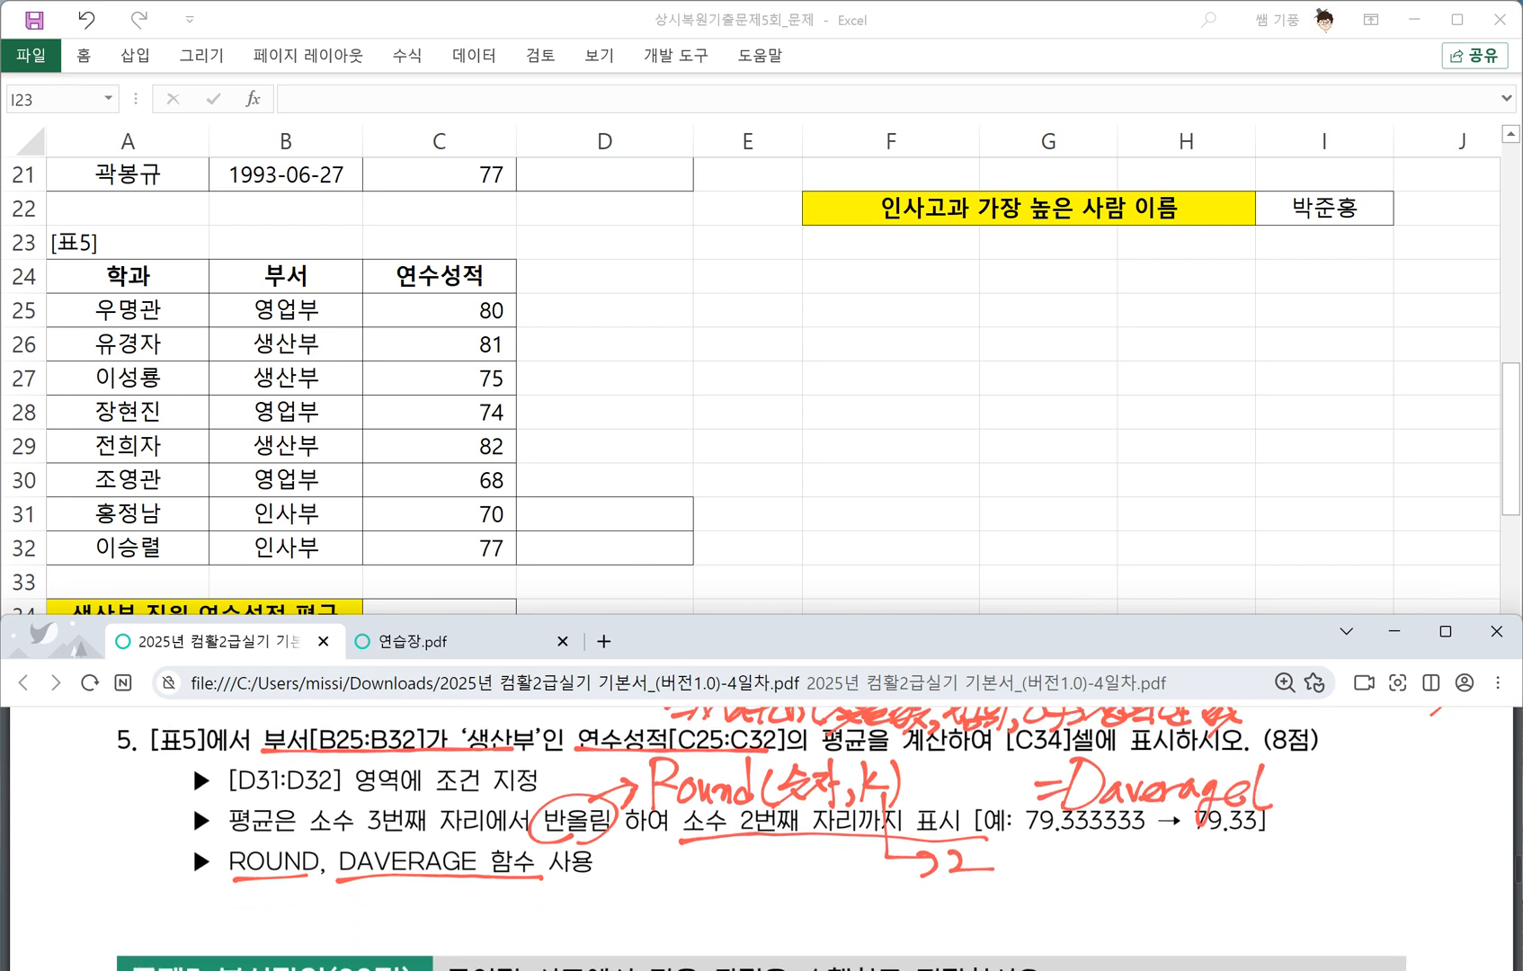
left_click_drag(697, 874, 693, 928)
mouse_move(699, 874)
left_mouse_down()
mouse_move(695, 928)
mouse_move(747, 926)
mouse_move(772, 902)
mouse_move(806, 926)
left_mouse_up()
left_click_drag(810, 909, 844, 942)
mouse_move(854, 919)
left_mouse_down()
mouse_move(902, 925)
mouse_move(923, 883)
left_mouse_up()
left_click_drag(907, 890, 934, 913)
mouse_move(949, 873)
left_mouse_down()
mouse_move(943, 909)
mouse_move(967, 910)
left_mouse_up()
left_click_drag(940, 903, 960, 924)
left_click_drag(970, 877, 985, 912)
left_click_drag(979, 885, 992, 921)
mouse_move(1000, 910)
left_mouse_down()
mouse_move(1005, 926)
mouse_move(1046, 889)
left_mouse_up()
mouse_move(1034, 898)
left_mouse_down()
mouse_move(1057, 885)
mouse_move(1048, 924)
left_mouse_up()
left_click_drag(1055, 889, 1080, 895)
left_click_drag(1034, 917, 1081, 910)
left_click_drag(1065, 896, 1082, 918)
left_click_drag(1086, 887, 1116, 910)
left_click_drag(1111, 911, 1112, 928)
left_click_drag(1016, 926, 1099, 923)
mouse_move(1099, 923)
left_mouse_down()
mouse_move(1066, 944)
mouse_move(782, 951)
mouse_move(893, 932)
left_mouse_up()
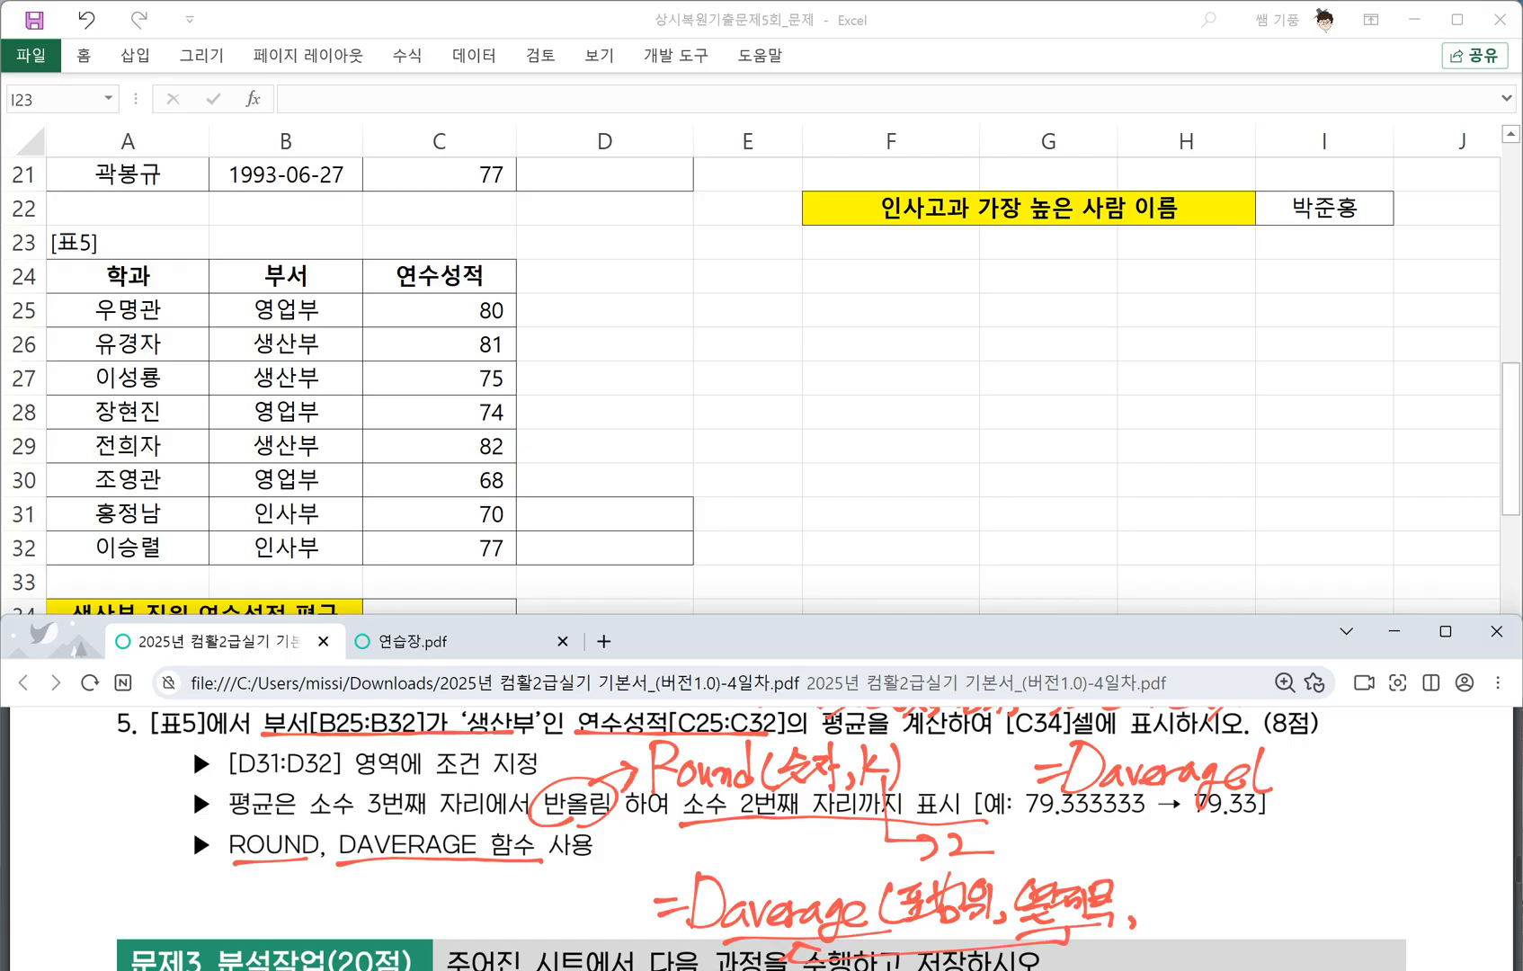
left_click_drag(1141, 885, 1185, 907)
mouse_move(1178, 883)
left_mouse_down()
mouse_move(1203, 892)
mouse_move(1210, 919)
left_mouse_up()
left_click_drag(1218, 877, 1228, 921)
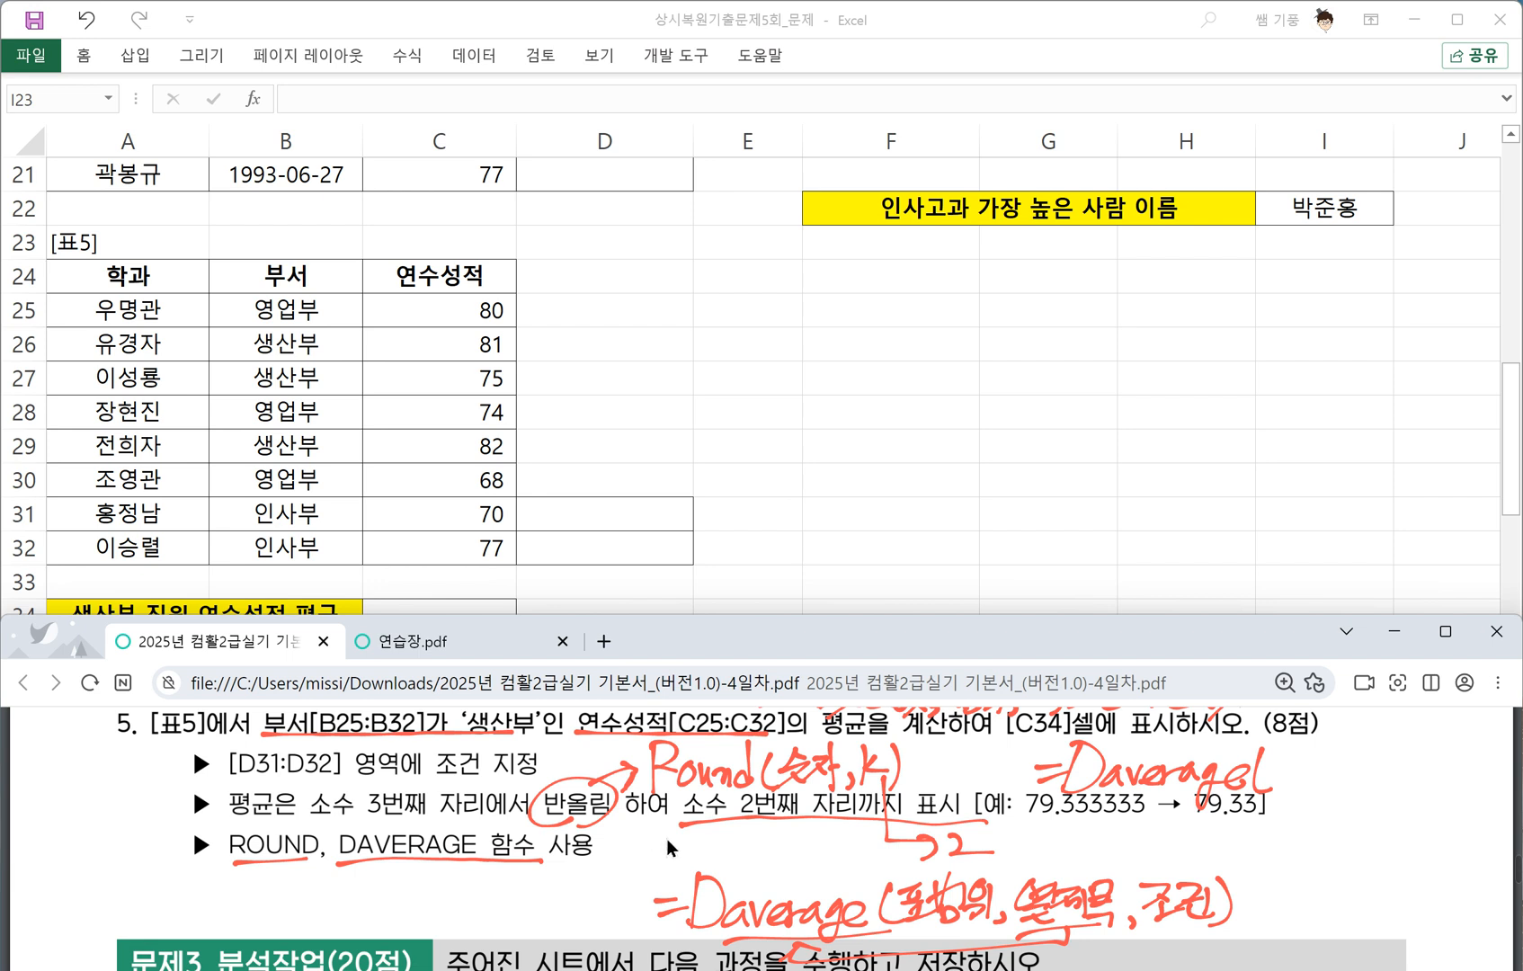
Mark question 5's DAVERAGE arguments: [표5] as 표범위, the 부서 '생산부' phrase as 조건, and 연수성적[C25:C32] as 열제목.
scroll(785, 837, "up", 1)
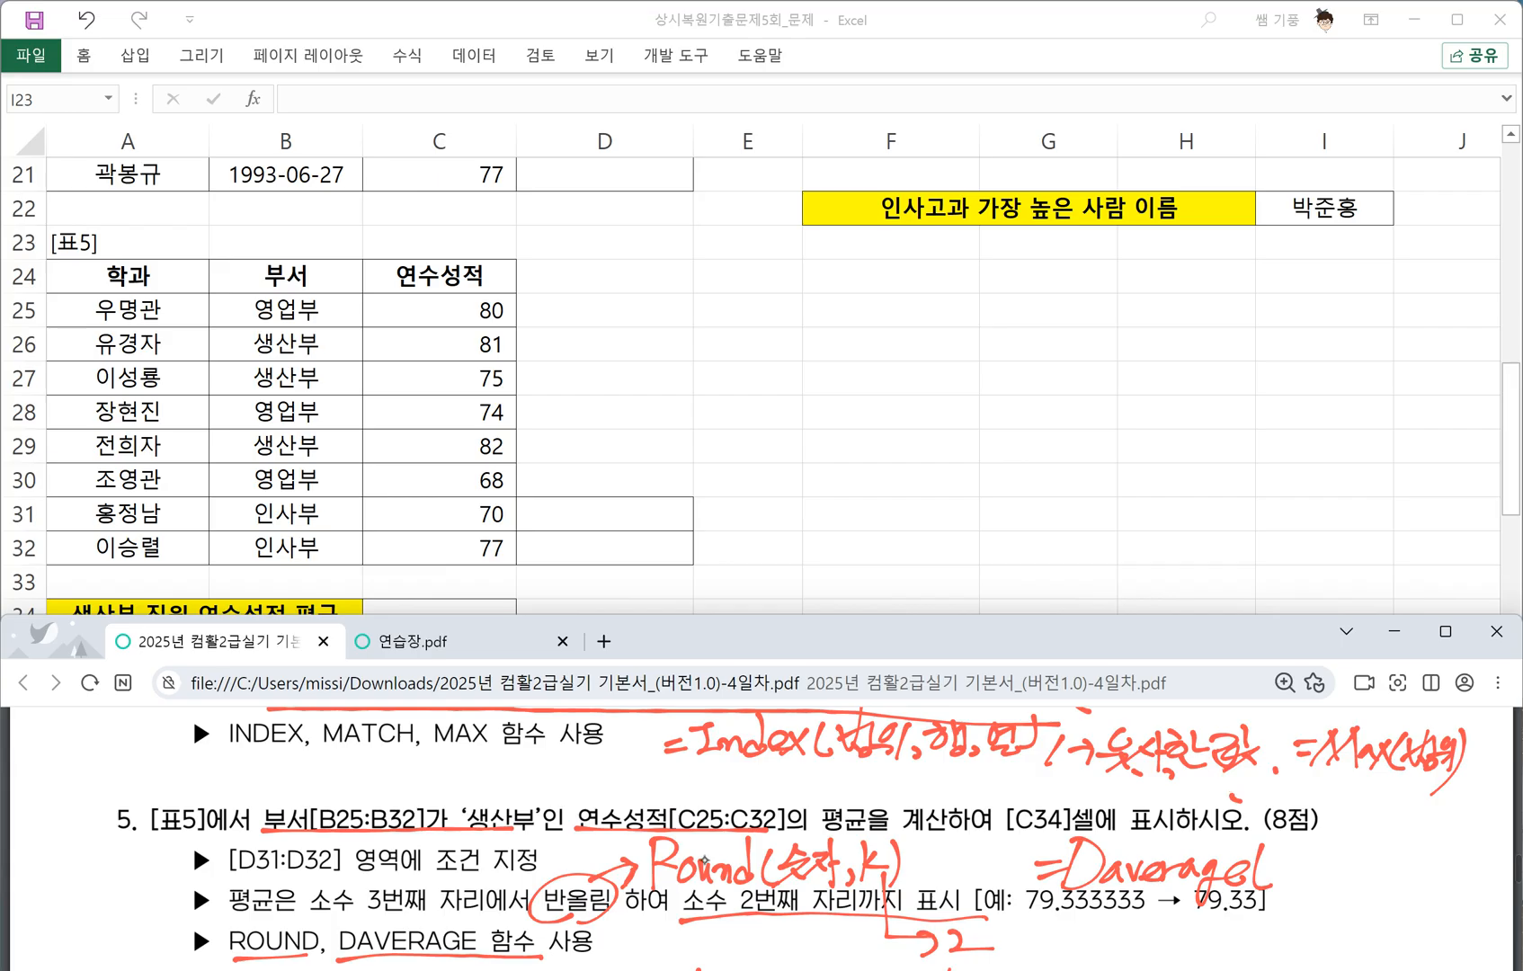
mouse_move(183, 834)
left_mouse_down()
mouse_move(209, 826)
mouse_move(167, 848)
left_mouse_up()
mouse_move(137, 760)
left_mouse_down()
mouse_move(165, 755)
mouse_move(146, 782)
left_mouse_up()
left_click_drag(160, 759, 157, 772)
mouse_move(136, 782)
left_mouse_down()
mouse_move(216, 769)
mouse_move(221, 793)
mouse_move(537, 833)
mouse_move(266, 814)
left_mouse_up()
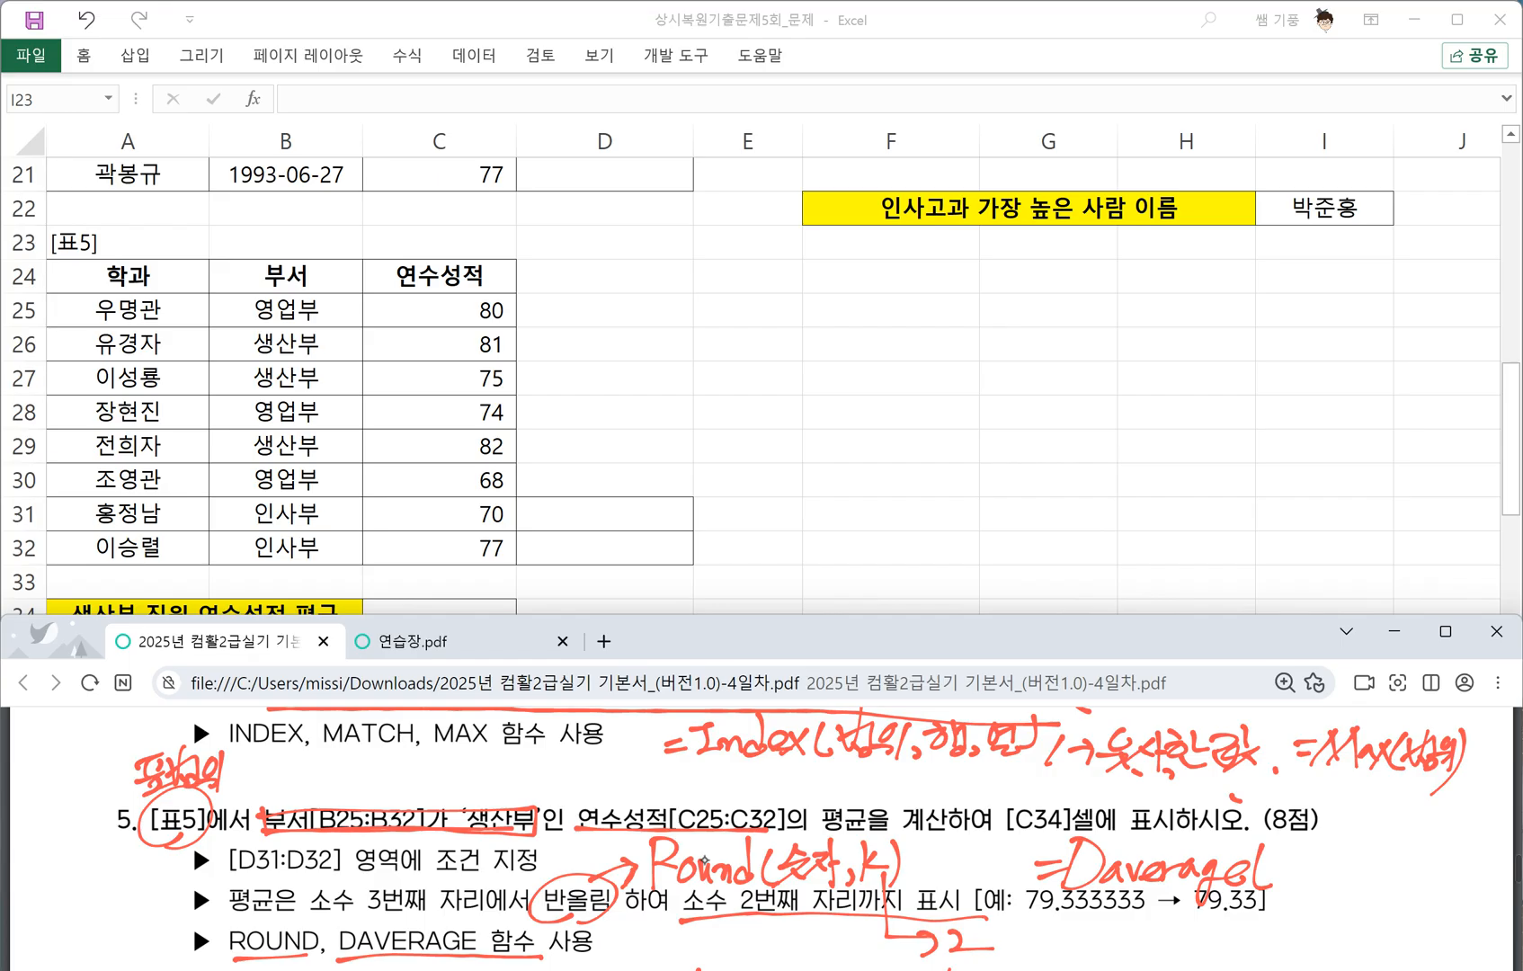
mouse_move(348, 762)
left_mouse_down()
mouse_move(377, 796)
mouse_move(407, 782)
mouse_move(413, 801)
left_mouse_up()
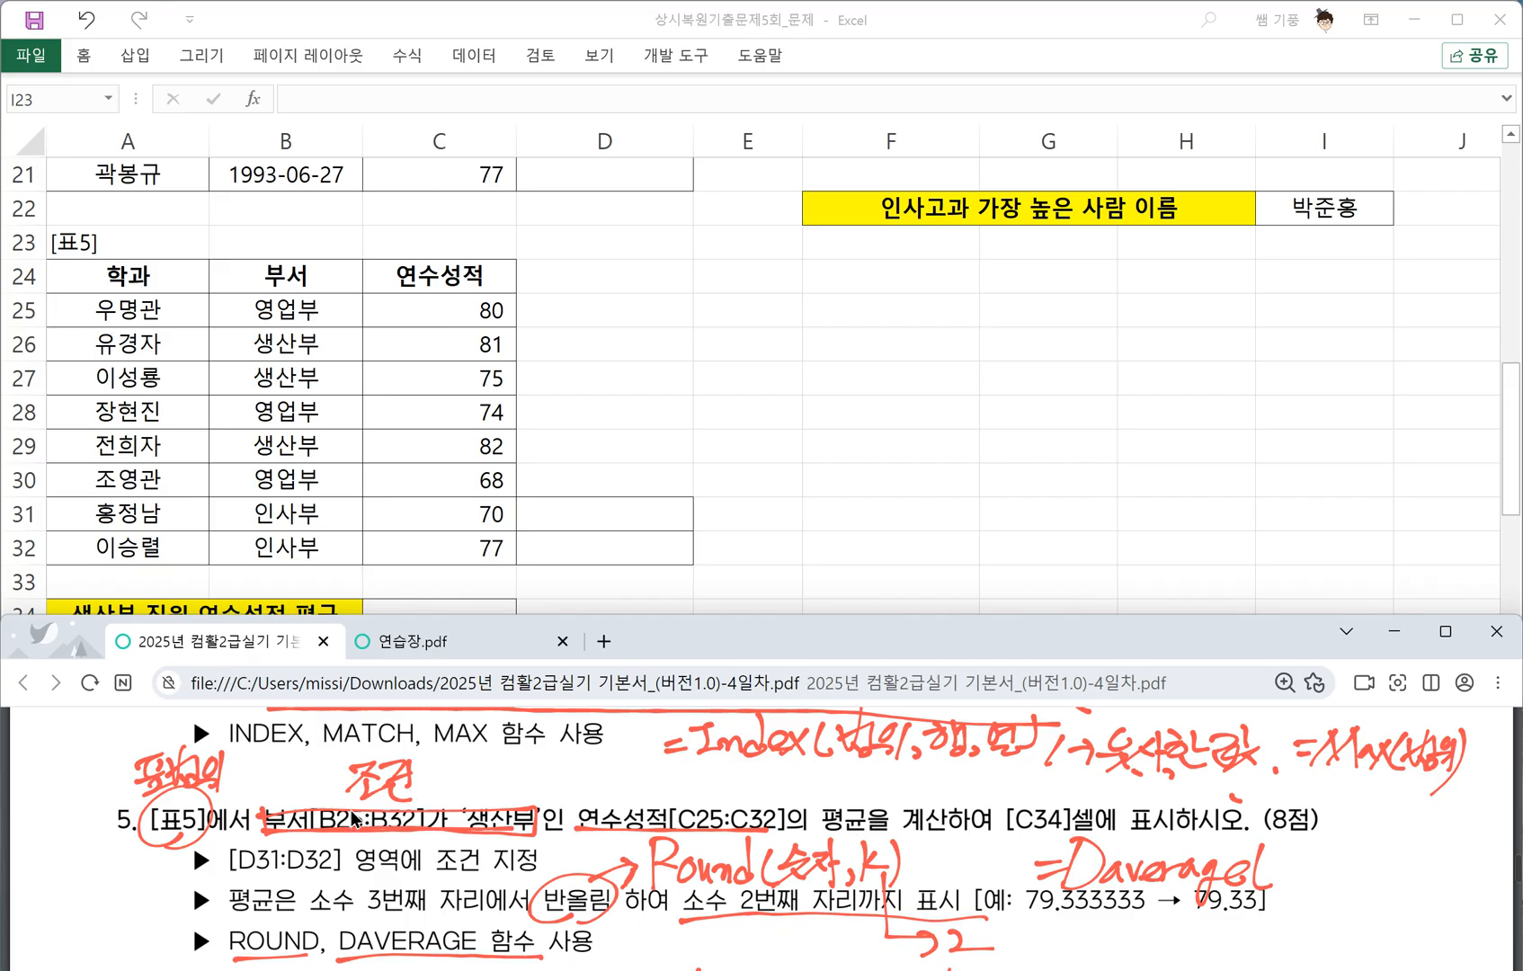
mouse_move(577, 828)
left_mouse_down()
mouse_move(578, 802)
mouse_move(780, 802)
mouse_move(782, 829)
left_mouse_up()
mouse_move(608, 764)
left_mouse_down()
mouse_move(649, 803)
mouse_move(675, 788)
mouse_move(679, 800)
mouse_move(710, 760)
mouse_move(702, 789)
left_mouse_up()
left_click_drag(680, 788, 718, 799)
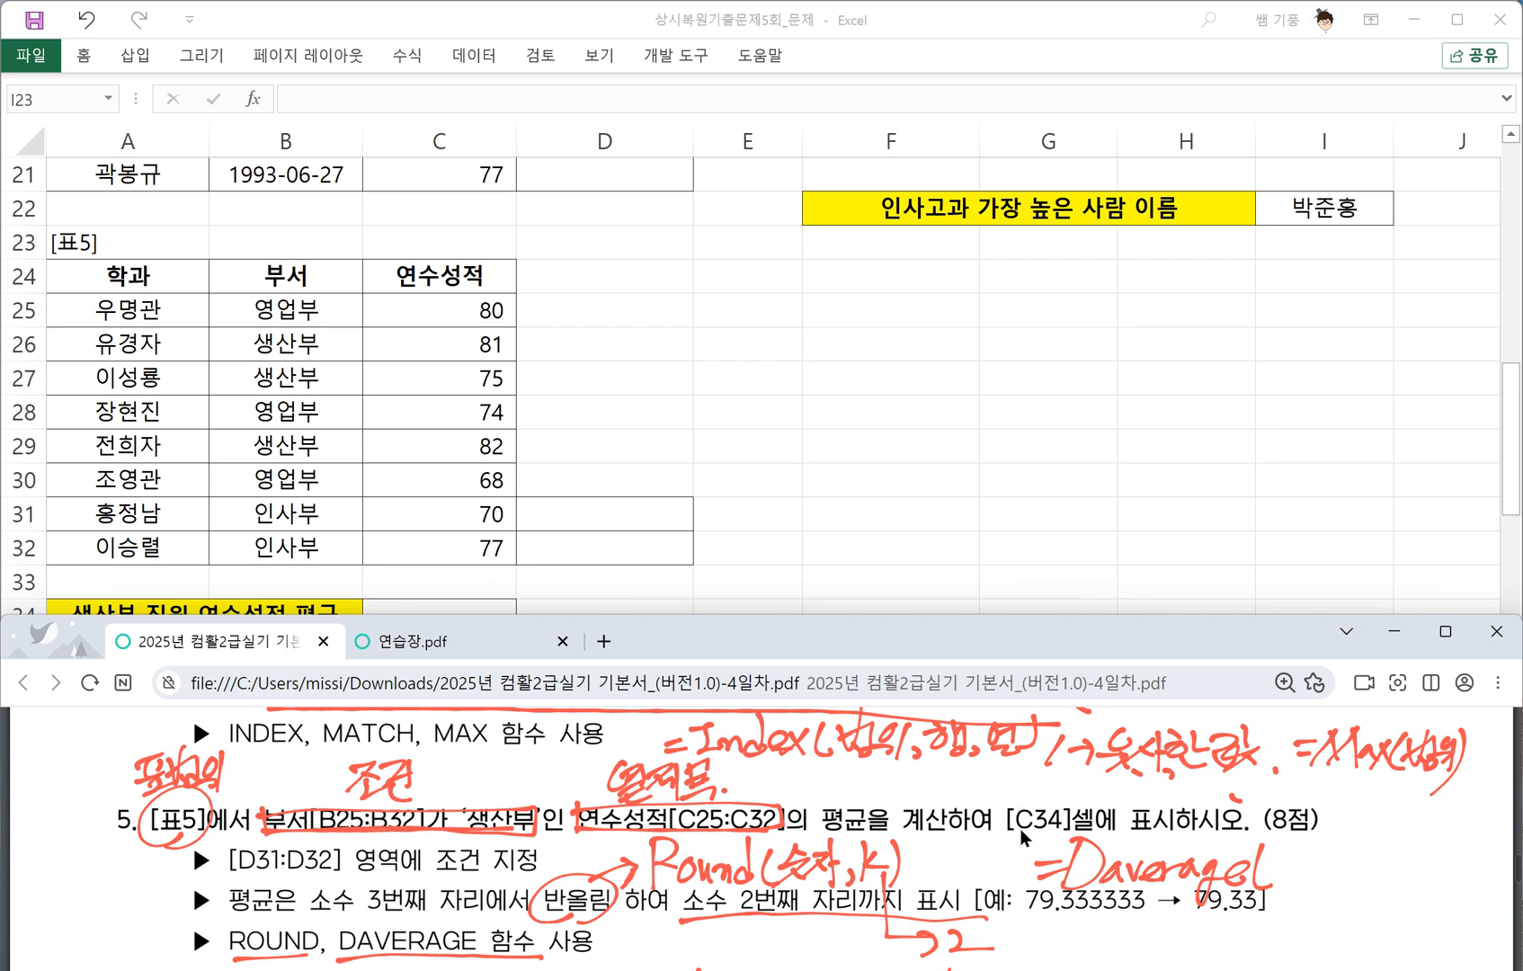
Enter the DAVERAGE criteria with the heading 부서 in D31 and 생산부 in D32, and compare the heading with B24.
left_click(572, 521)
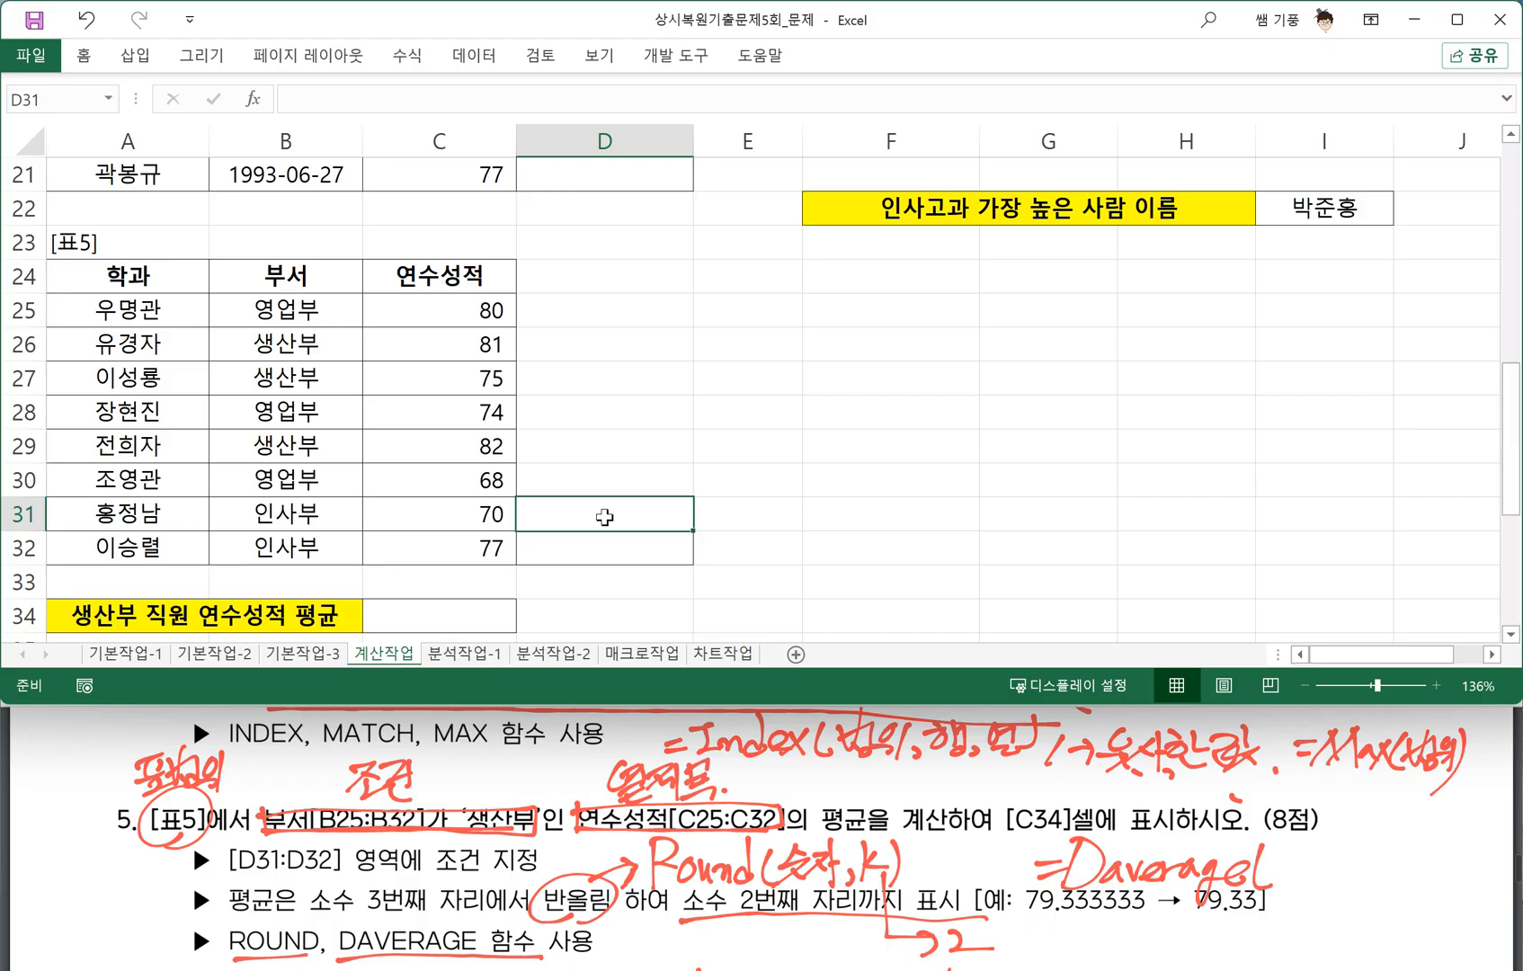
type("Qntj")
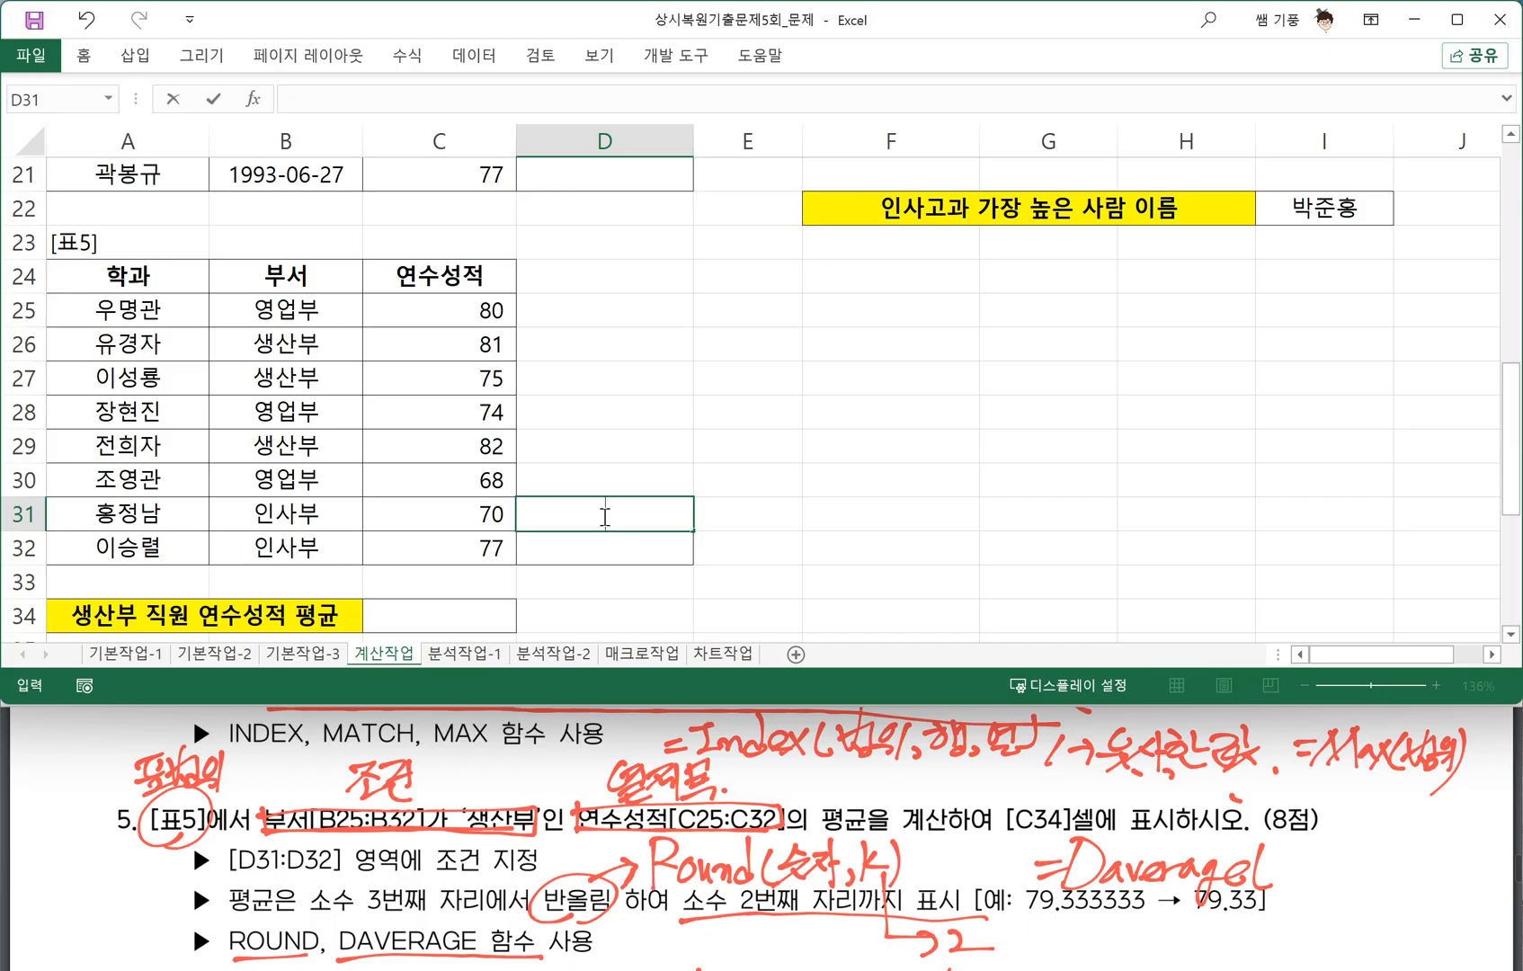
key("Return")
type("tpdtksqn")
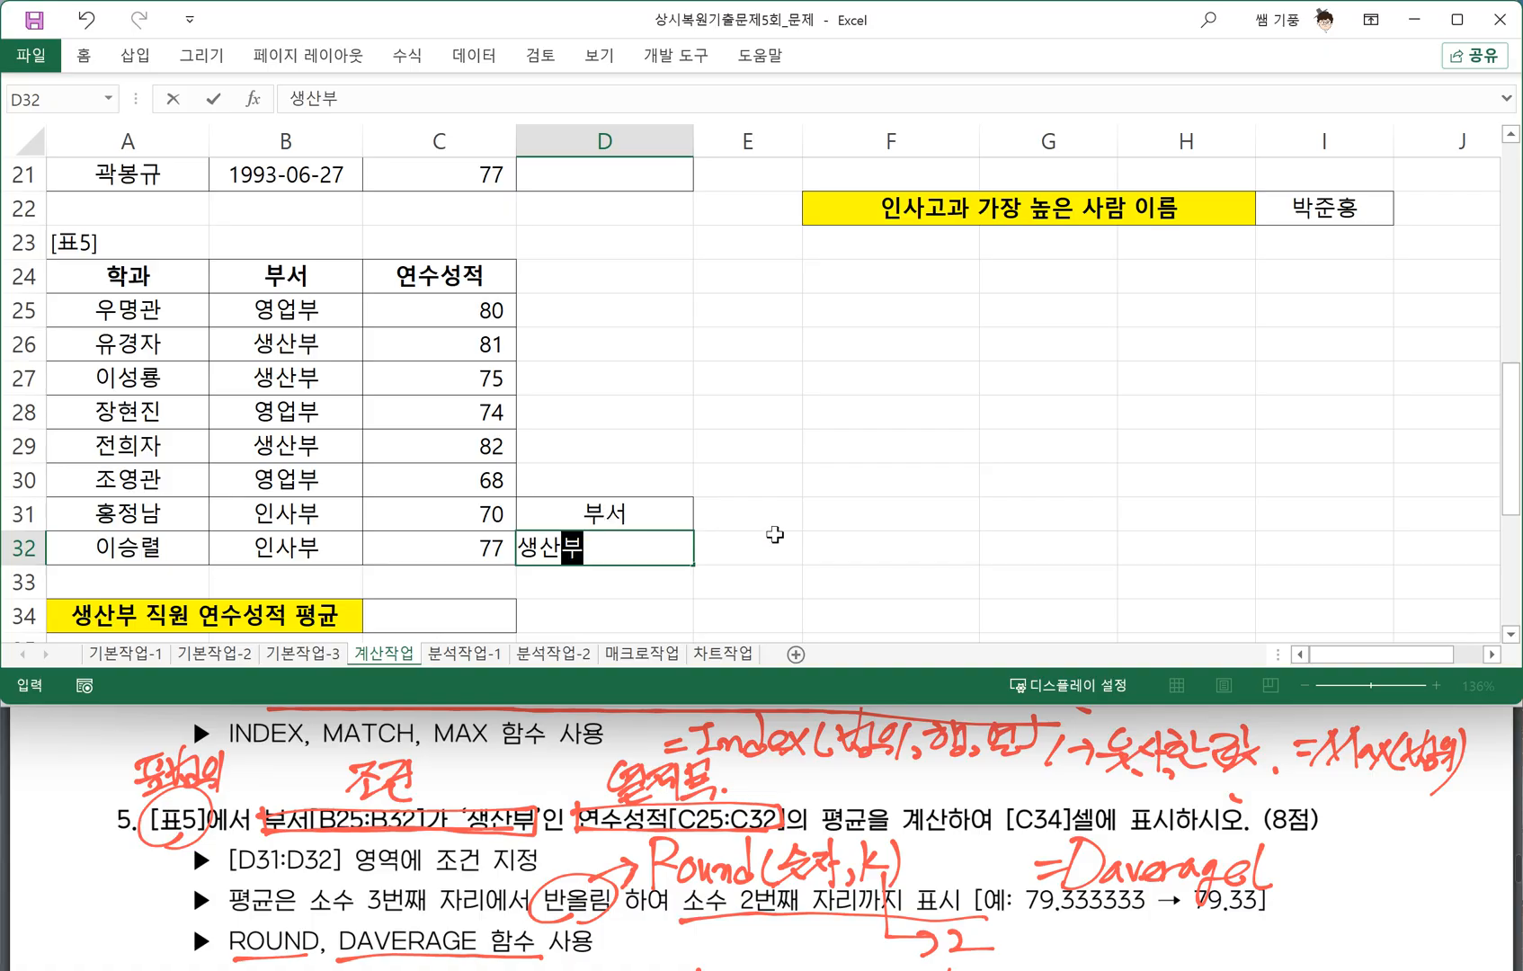
left_click(779, 539)
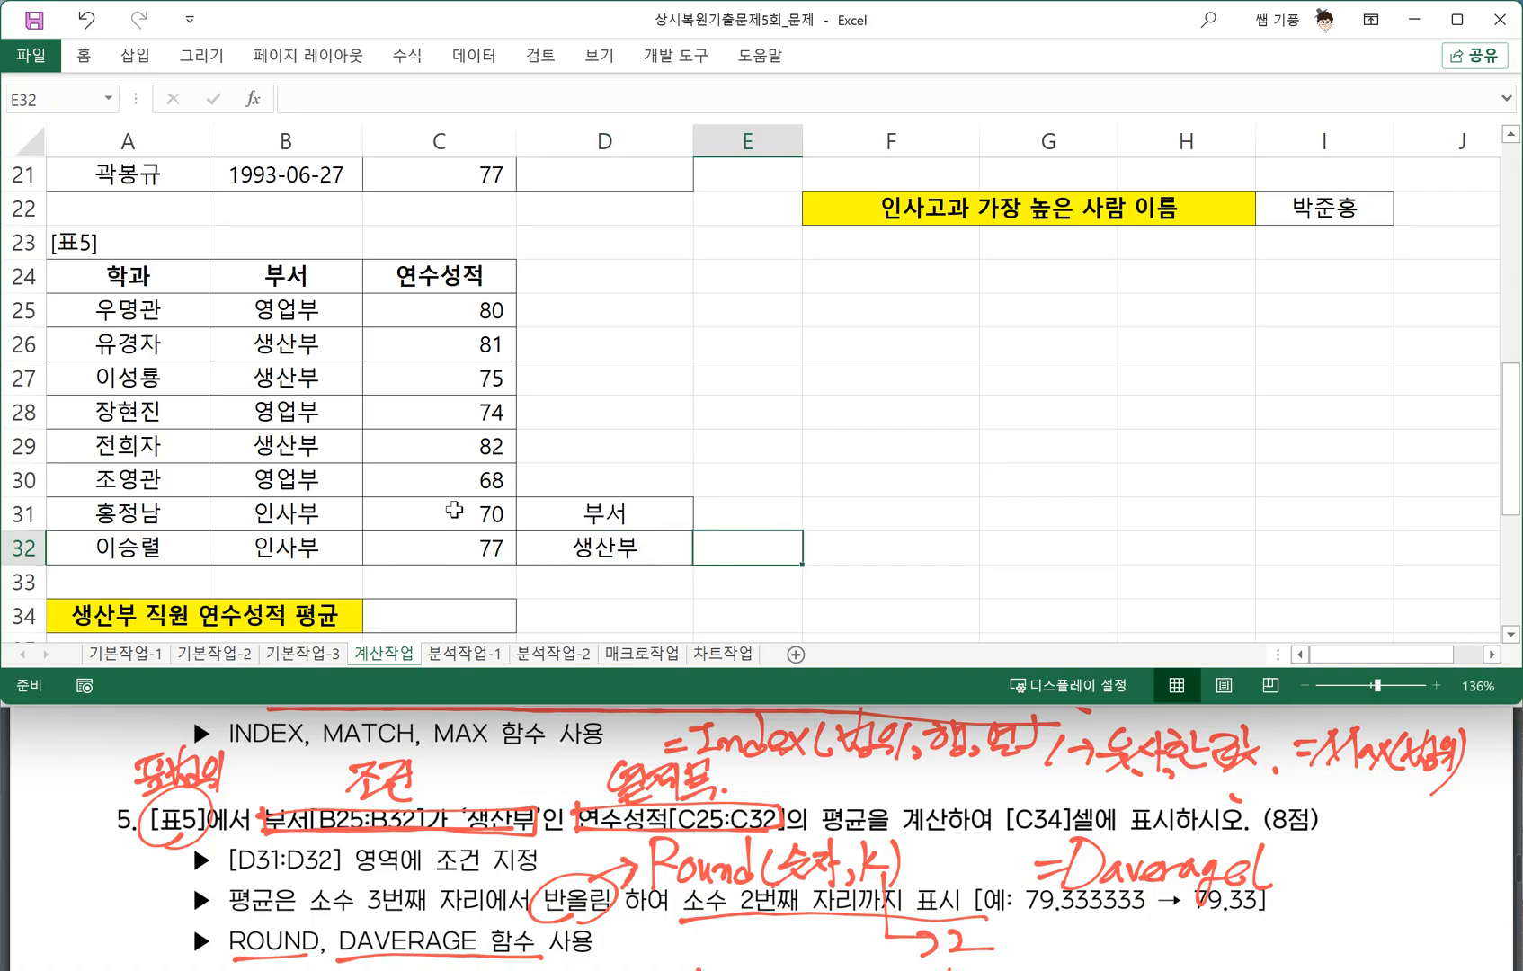
left_click(288, 280)
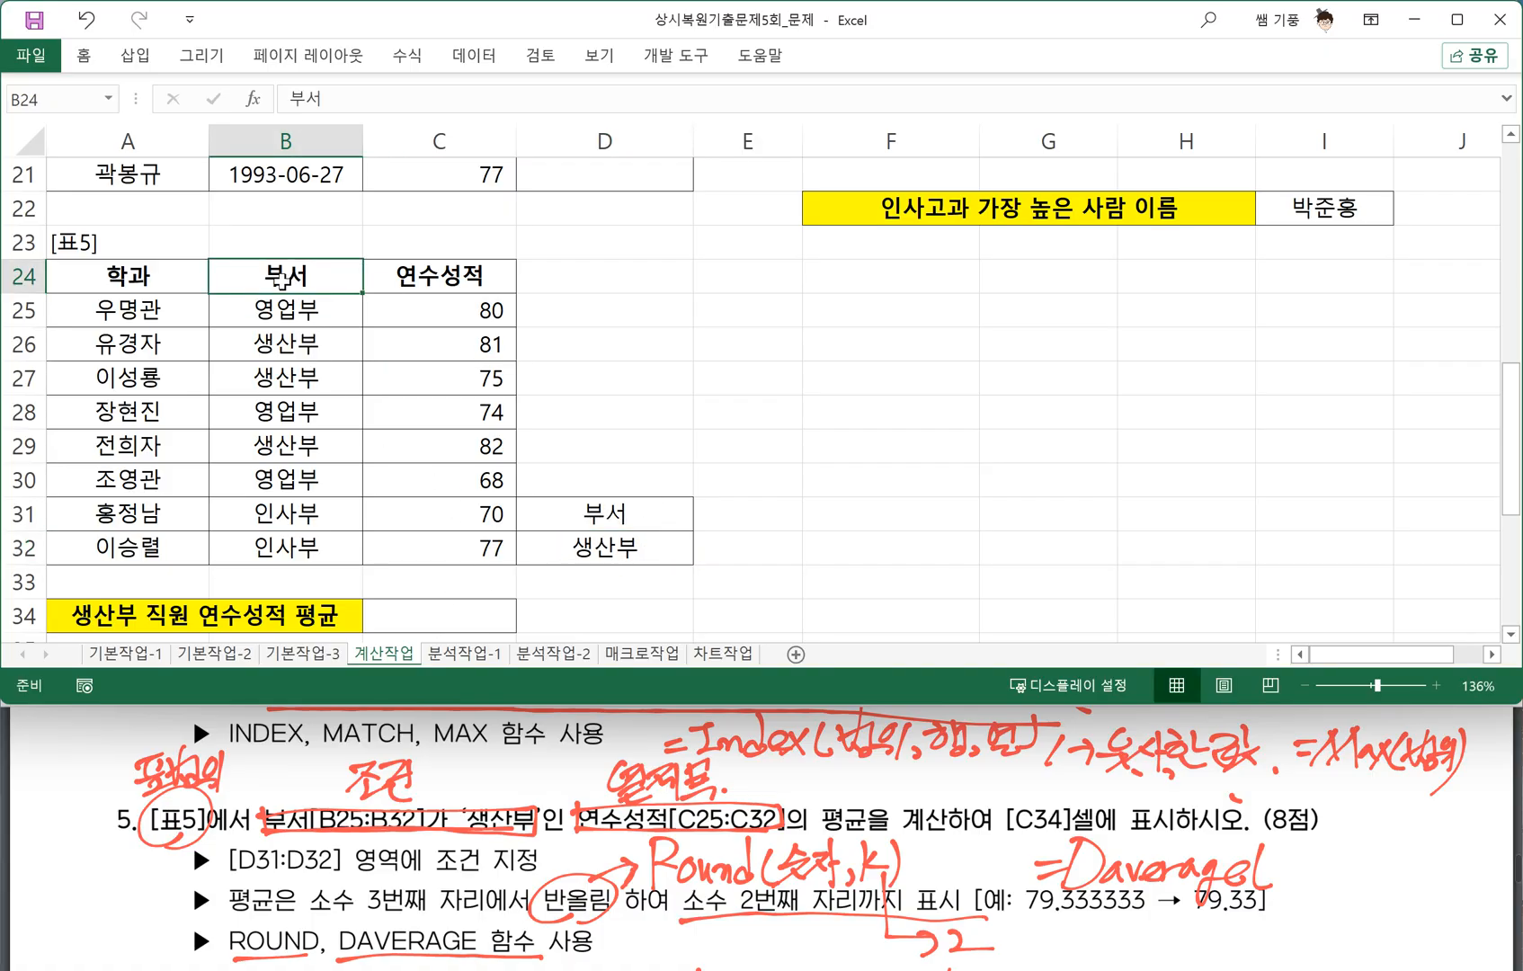
left_click(588, 514)
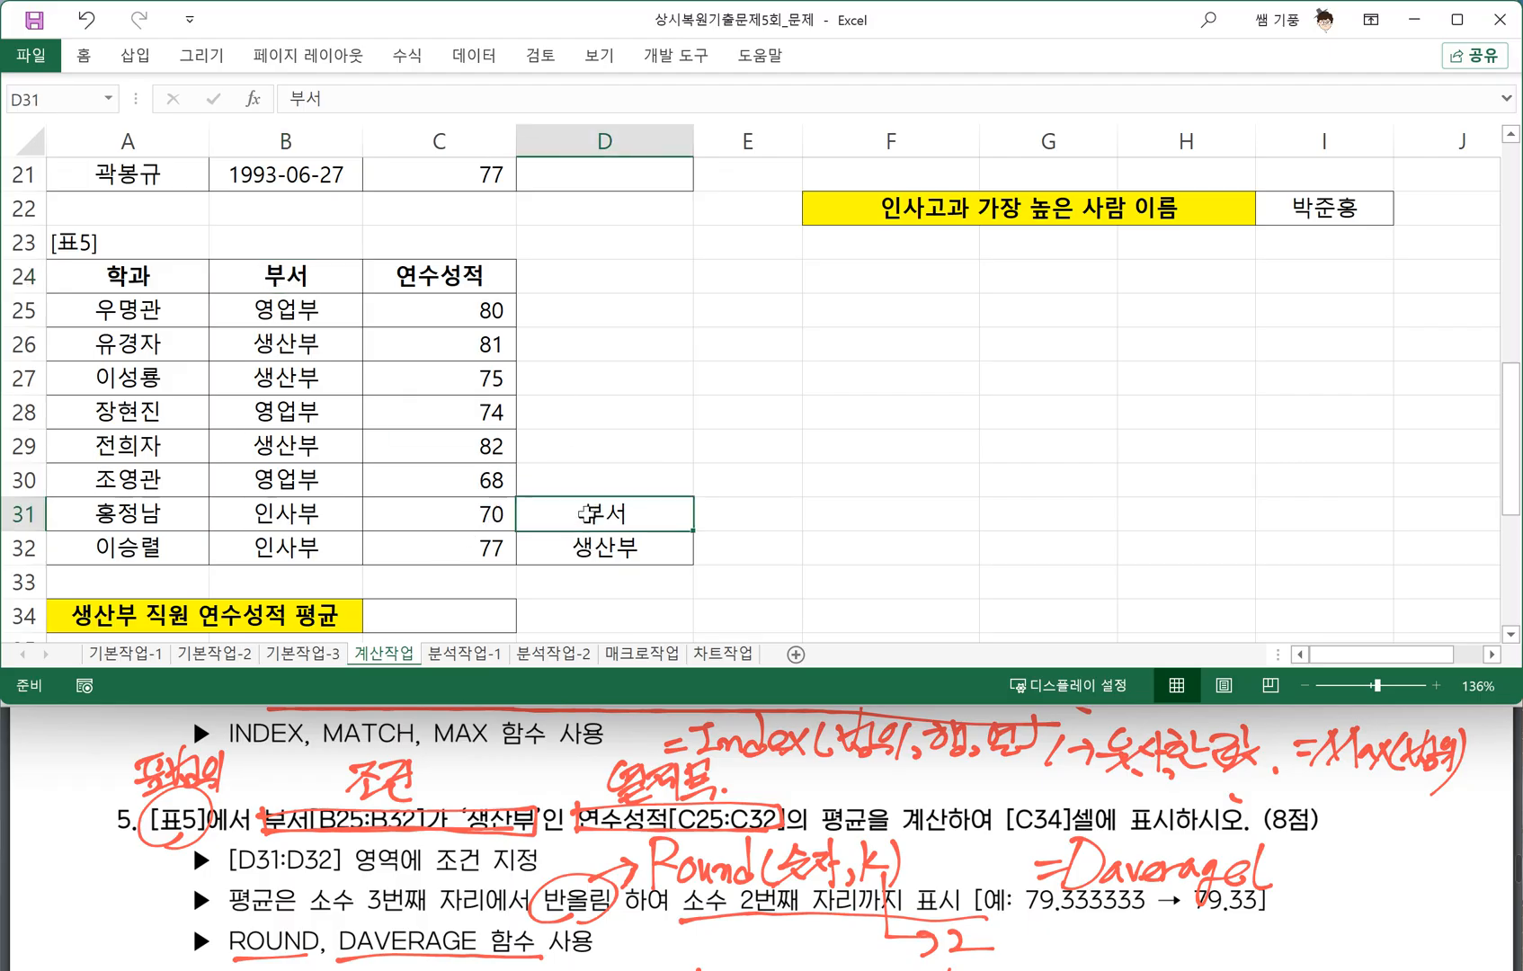
Switch to the PDF and handwrite the formula outline =Round(Daverage, 2) below the ROUND, DAVERAGE bullet of question 5.
left_click(583, 550)
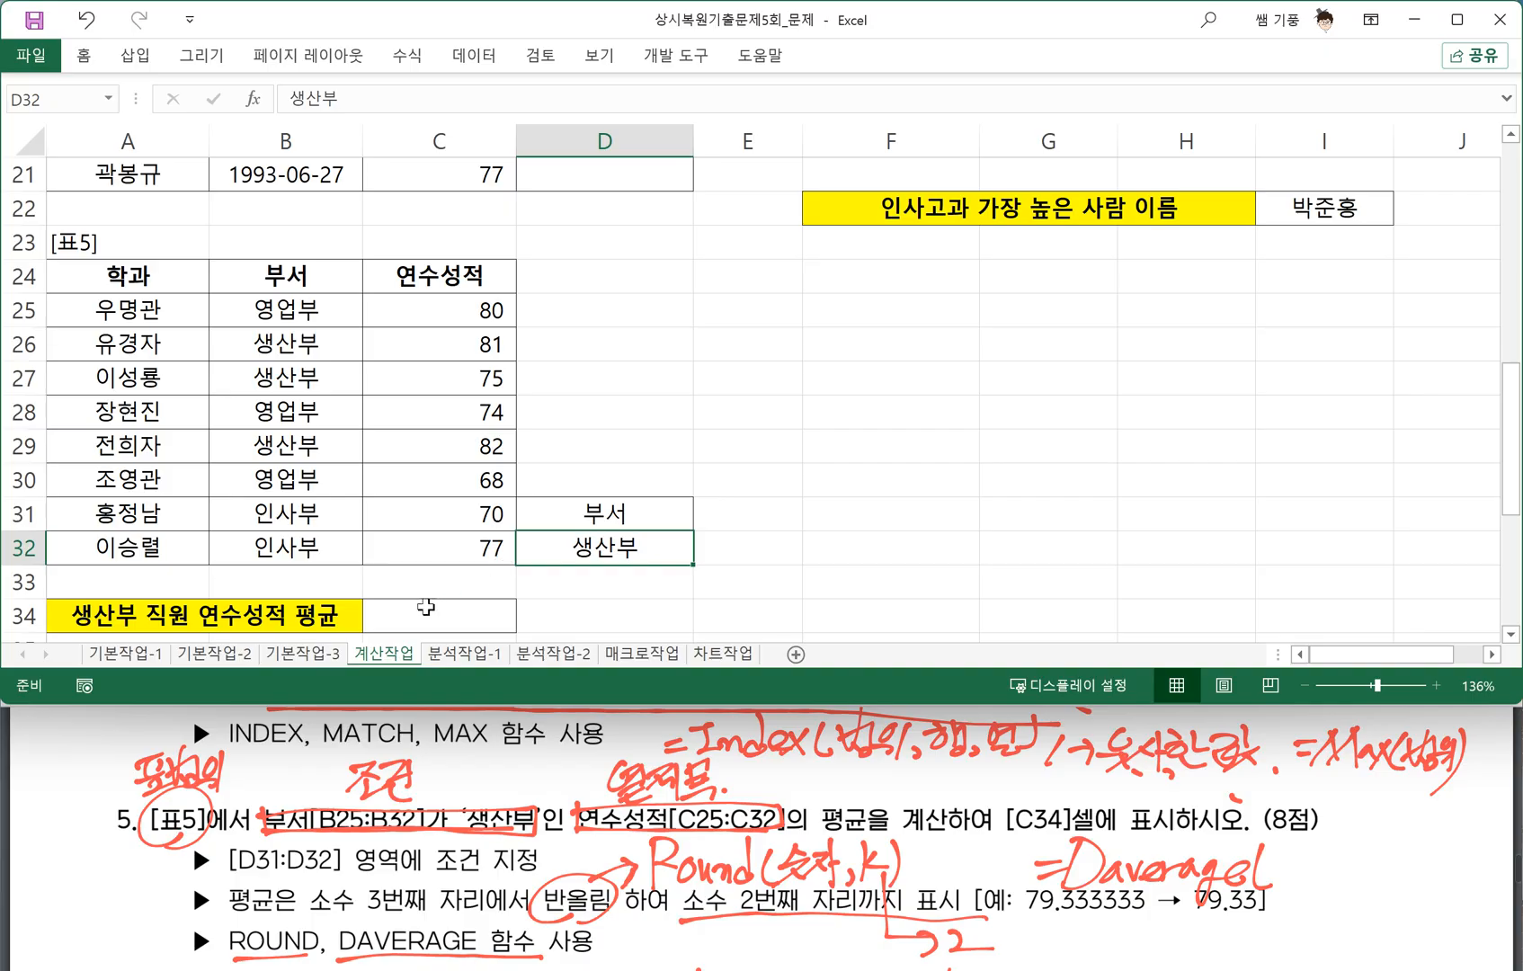
left_click(429, 609)
left_click(431, 782)
scroll(431, 782, "down", 2)
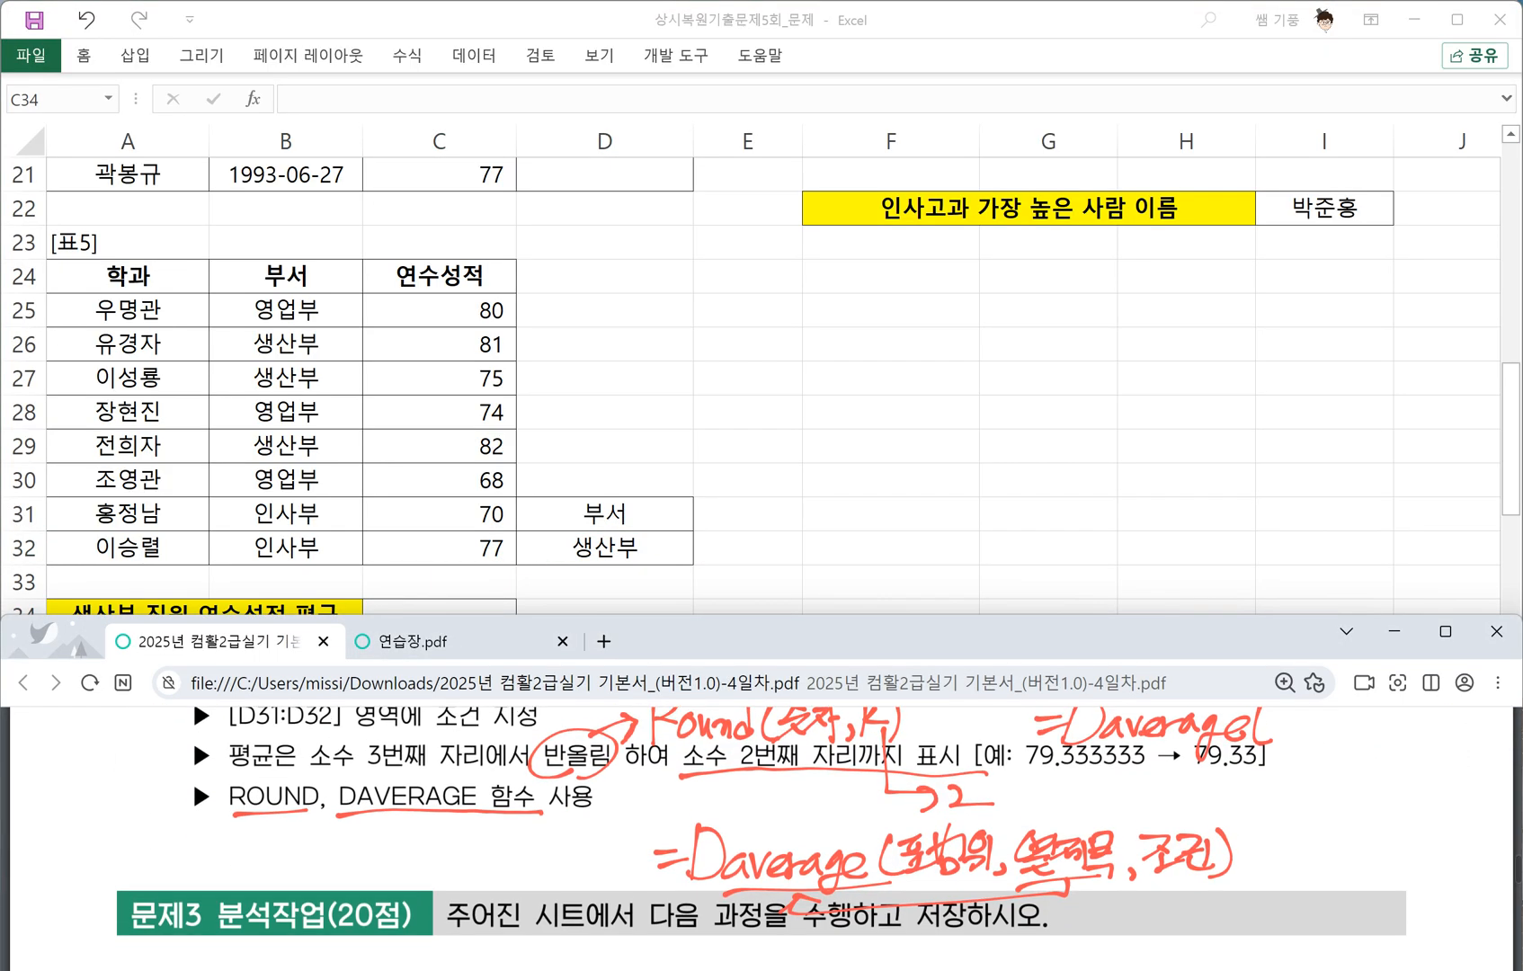
left_click_drag(119, 859, 151, 846)
left_click_drag(120, 874, 151, 861)
left_click_drag(165, 831, 152, 897)
mouse_move(152, 843)
left_mouse_down()
mouse_move(157, 868)
mouse_move(185, 878)
left_mouse_up()
left_click_drag(187, 862, 220, 879)
mouse_move(252, 865)
left_mouse_down()
mouse_move(257, 836)
mouse_move(263, 881)
mouse_move(336, 881)
mouse_move(352, 859)
left_mouse_up()
left_click_drag(356, 865, 405, 874)
mouse_move(400, 856)
left_mouse_down()
mouse_move(419, 865)
mouse_move(392, 896)
left_mouse_up()
mouse_move(412, 865)
left_mouse_down()
mouse_move(438, 852)
mouse_move(505, 870)
left_mouse_up()
left_click_drag(505, 828, 508, 885)
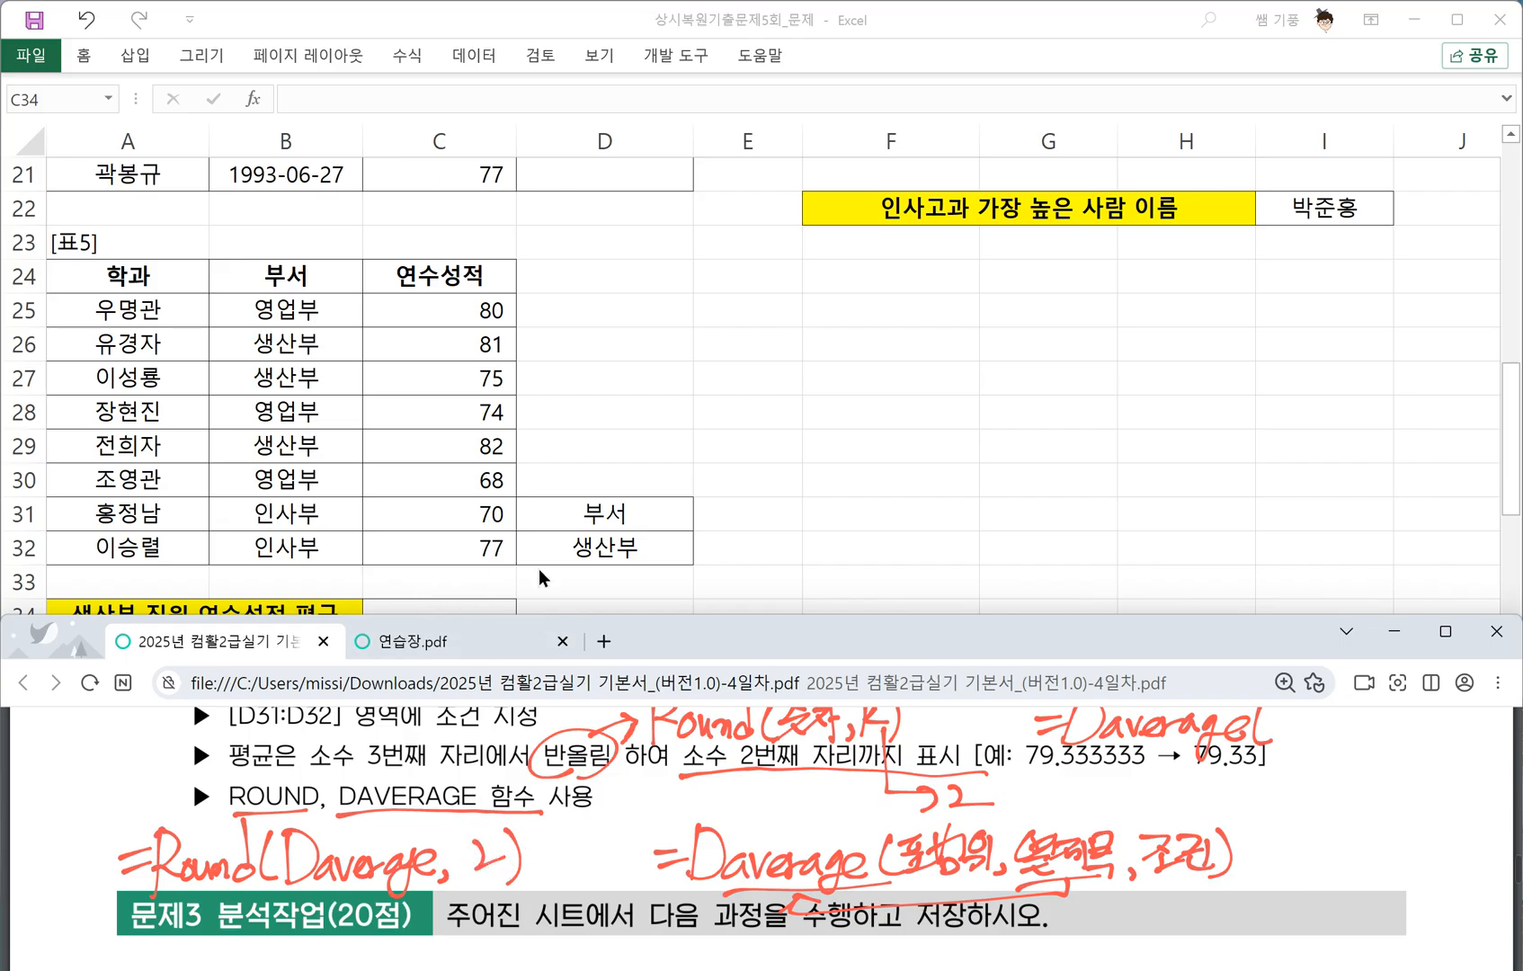
In Excel, enter =DAVERAGE(A24:C32,C24,D31:D32) in cell C34 to average the production department's training scores.
left_click(890, 514)
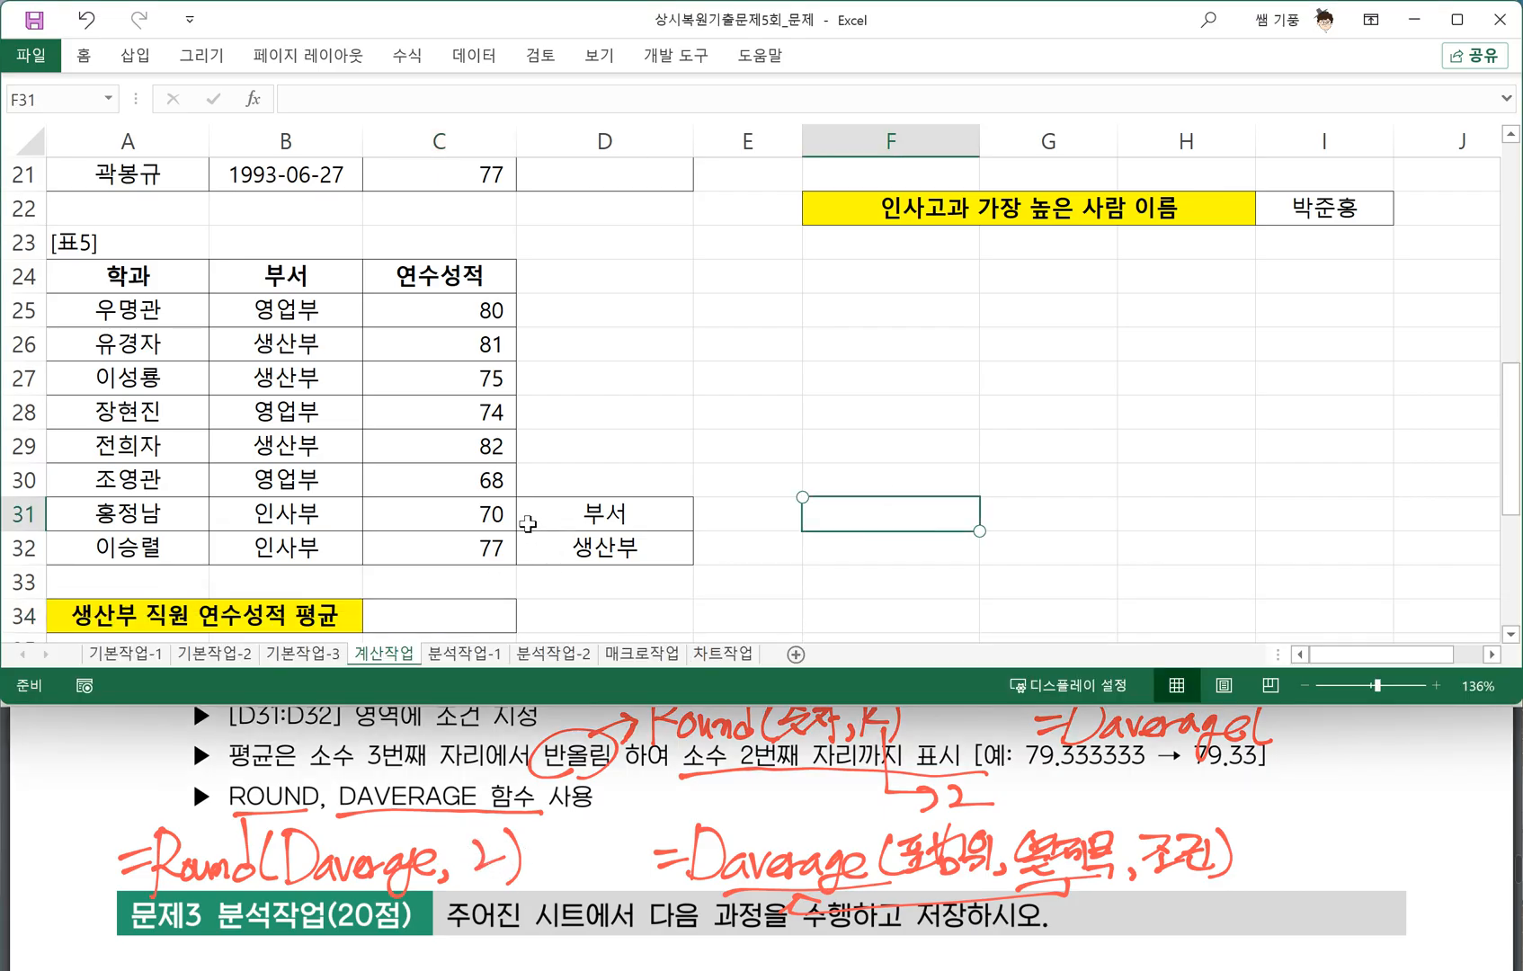
scroll(503, 481, "down", 1)
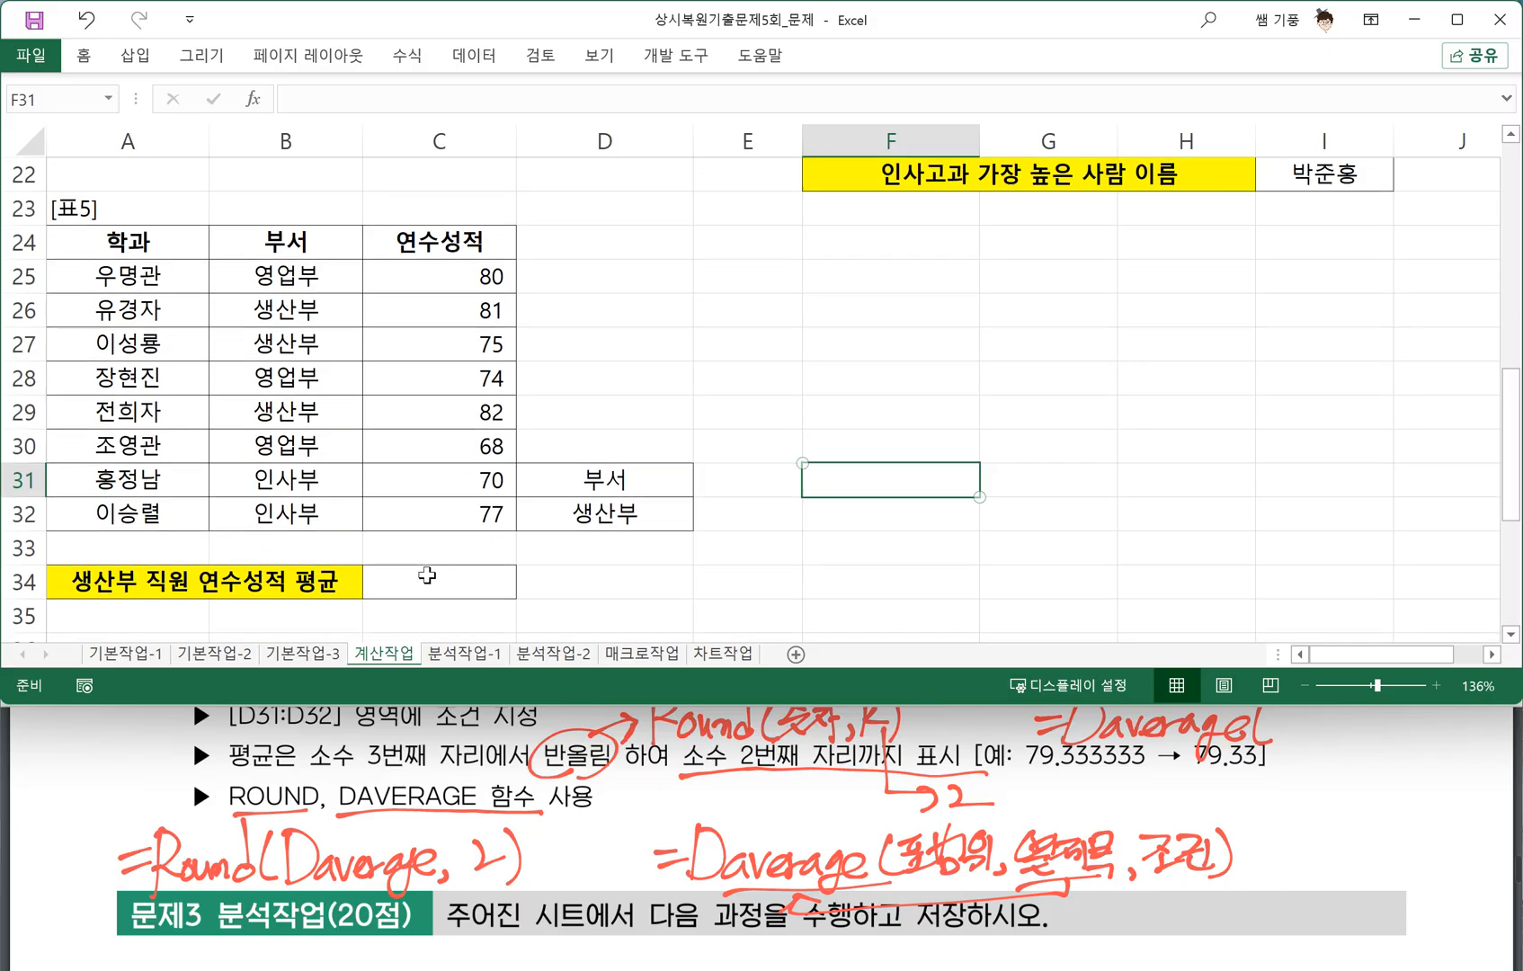
left_click(417, 576)
type("=")
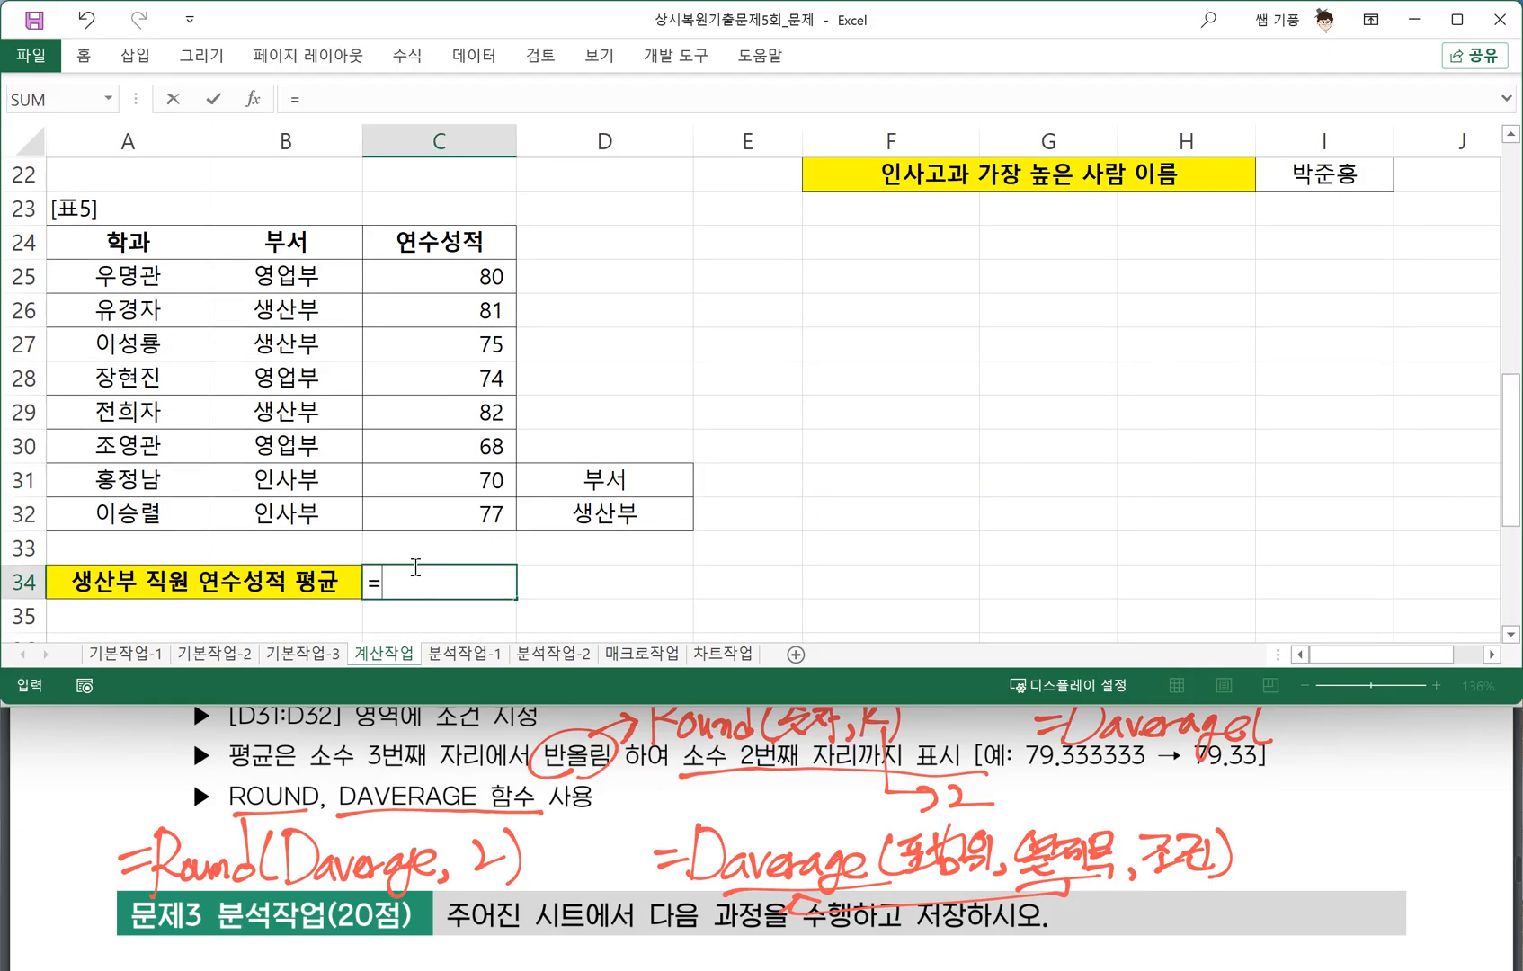
type("DAV")
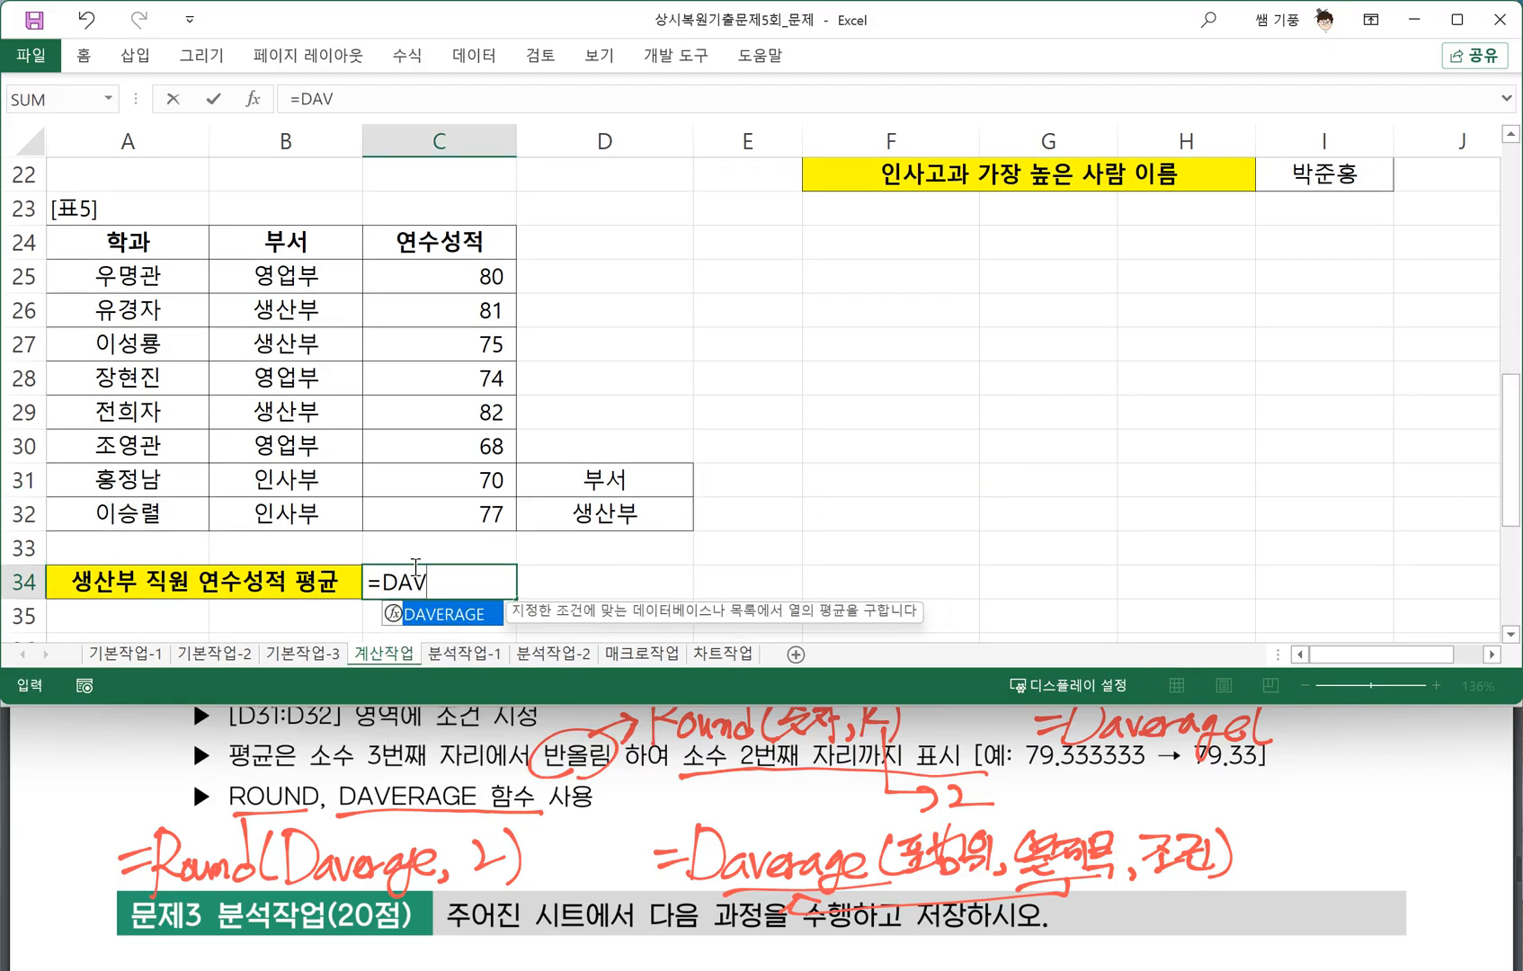
type("ERAGE(")
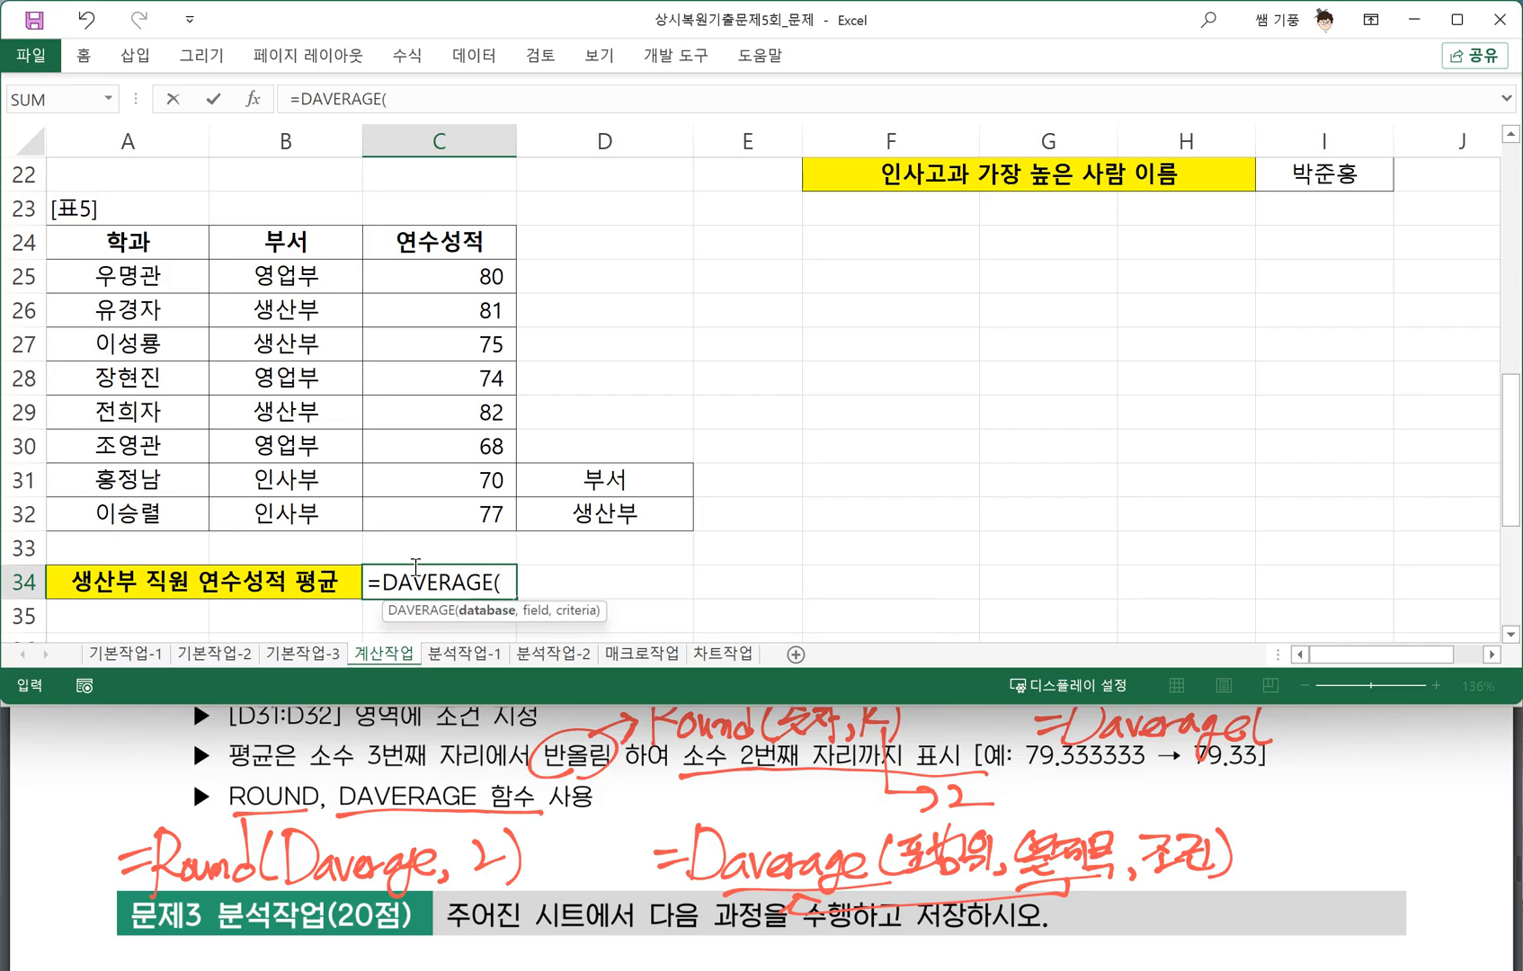
left_click_drag(109, 249, 441, 516)
type(",")
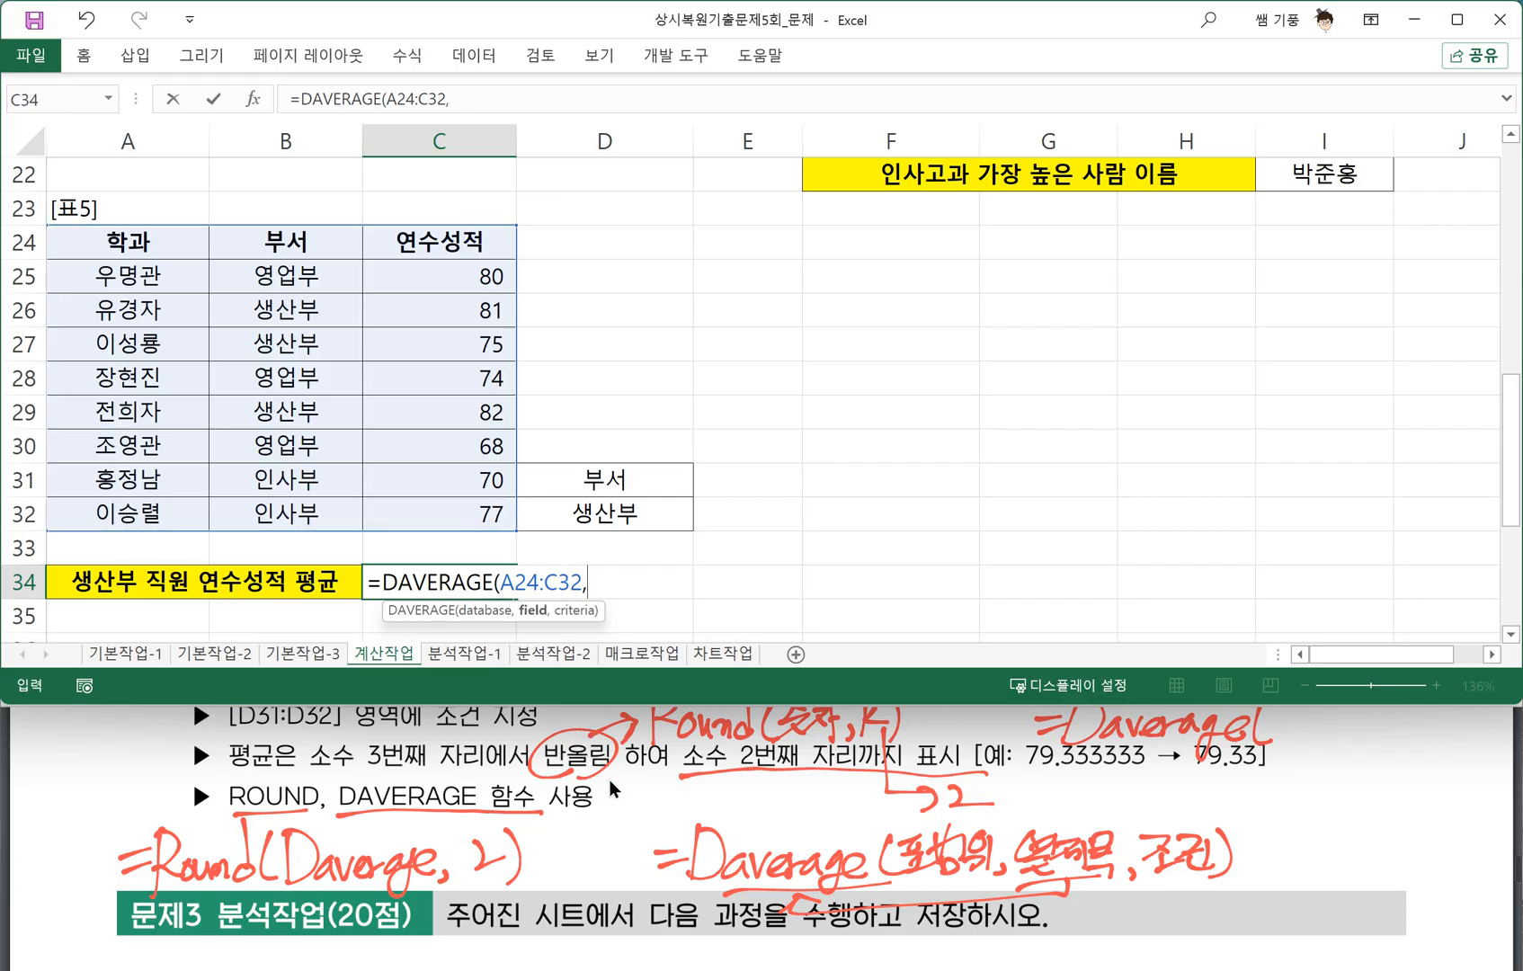
scroll(620, 792, "up", 1)
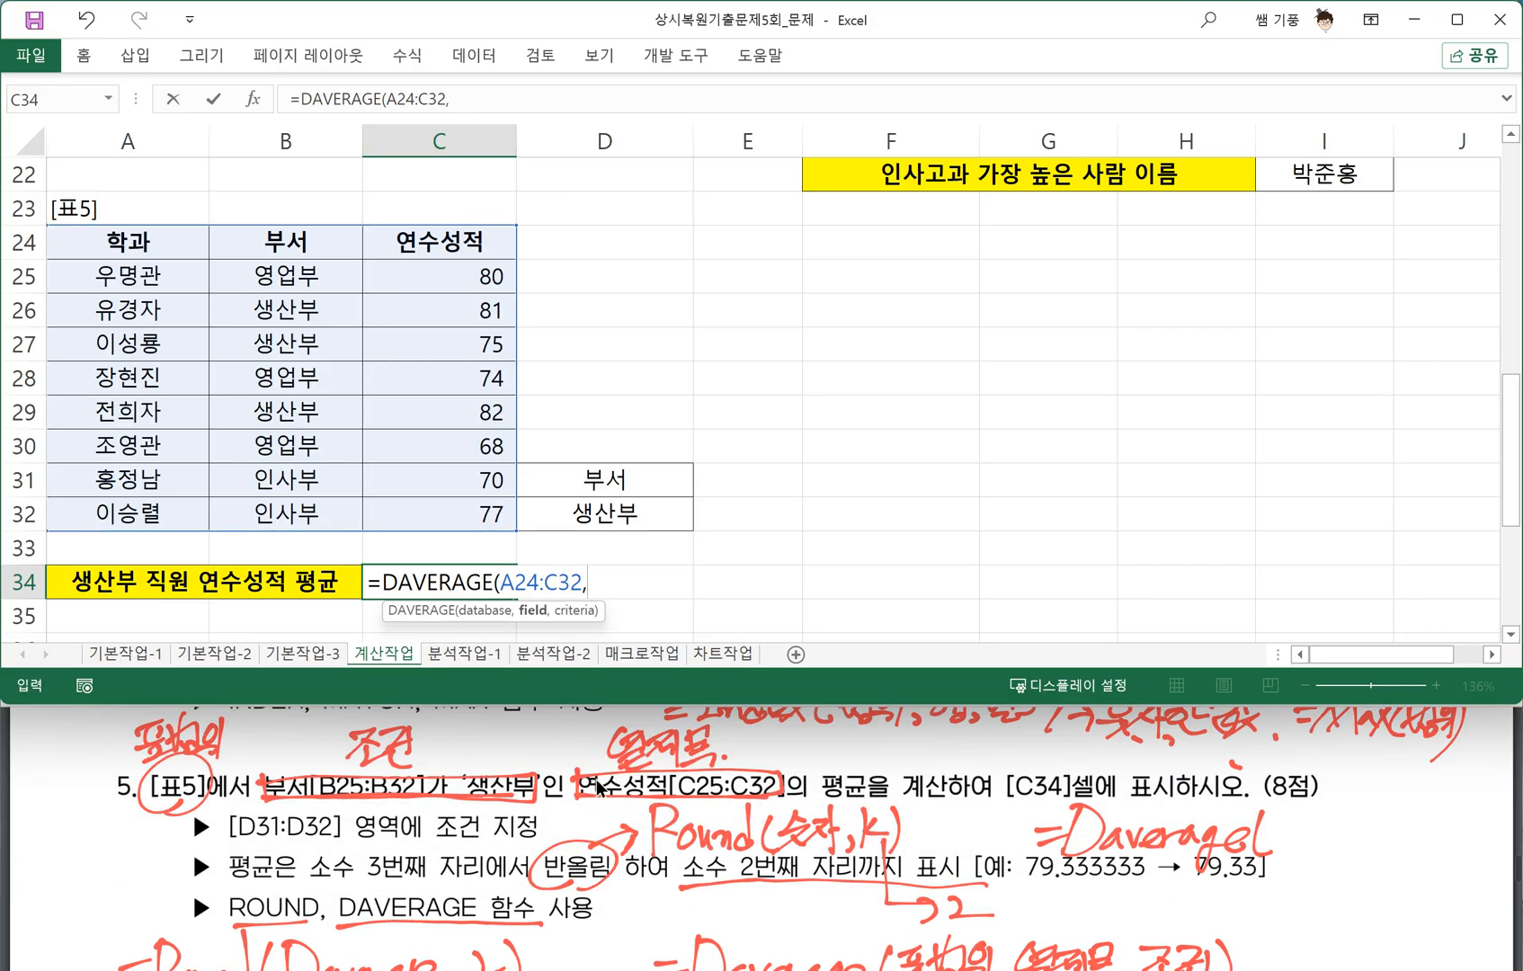
left_click(439, 250)
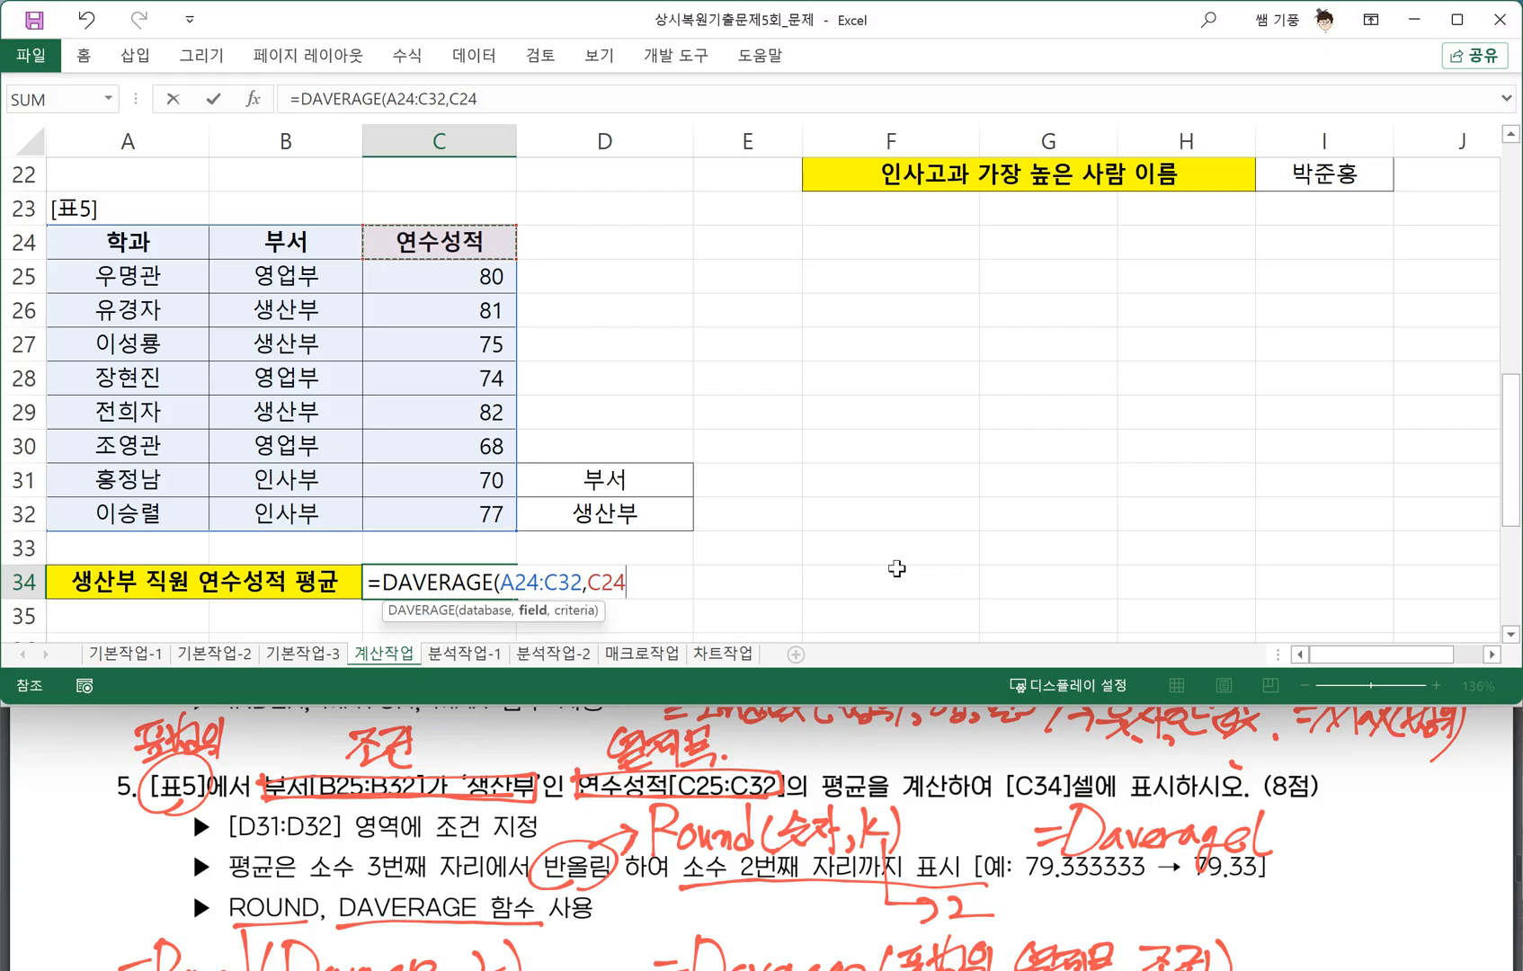
type(",")
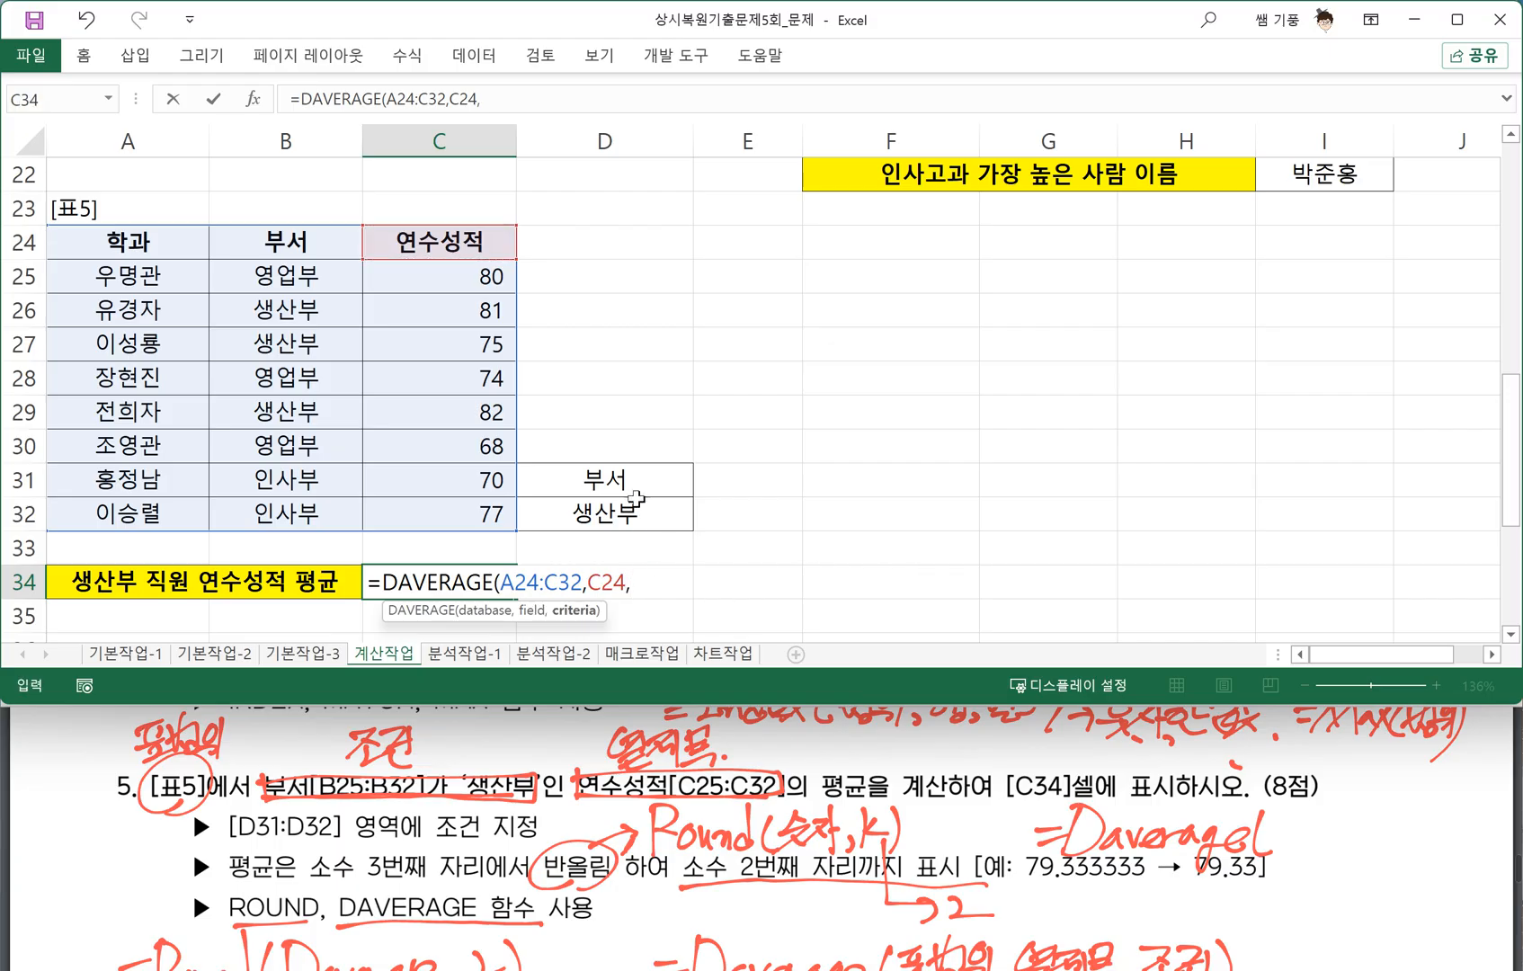
left_click_drag(633, 483, 634, 513)
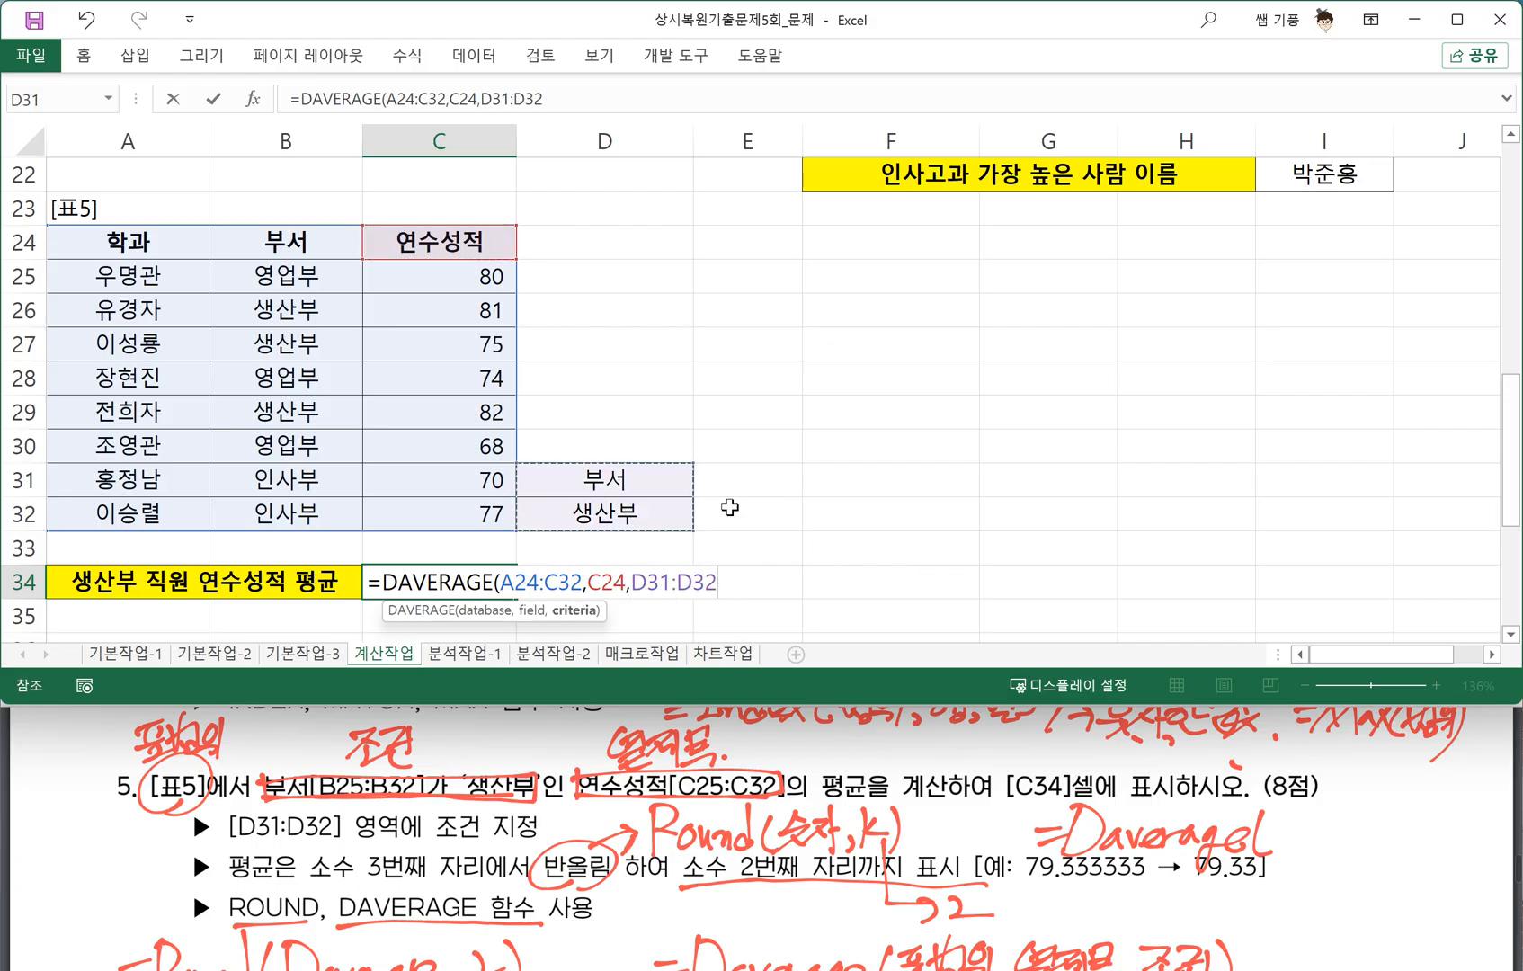
type(")")
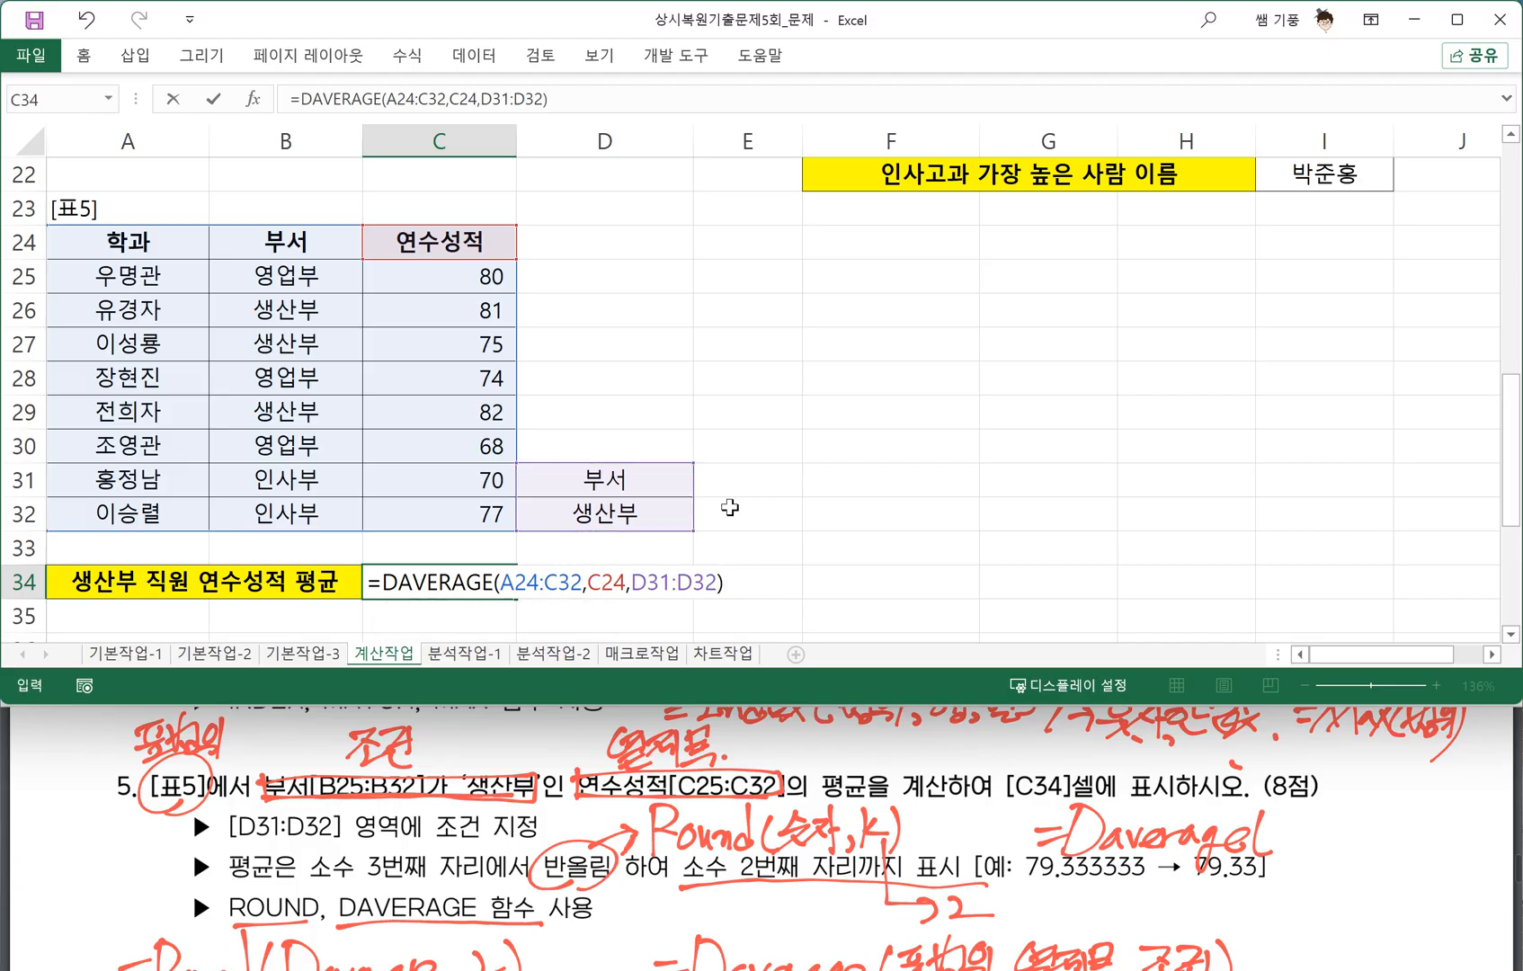
key("Return")
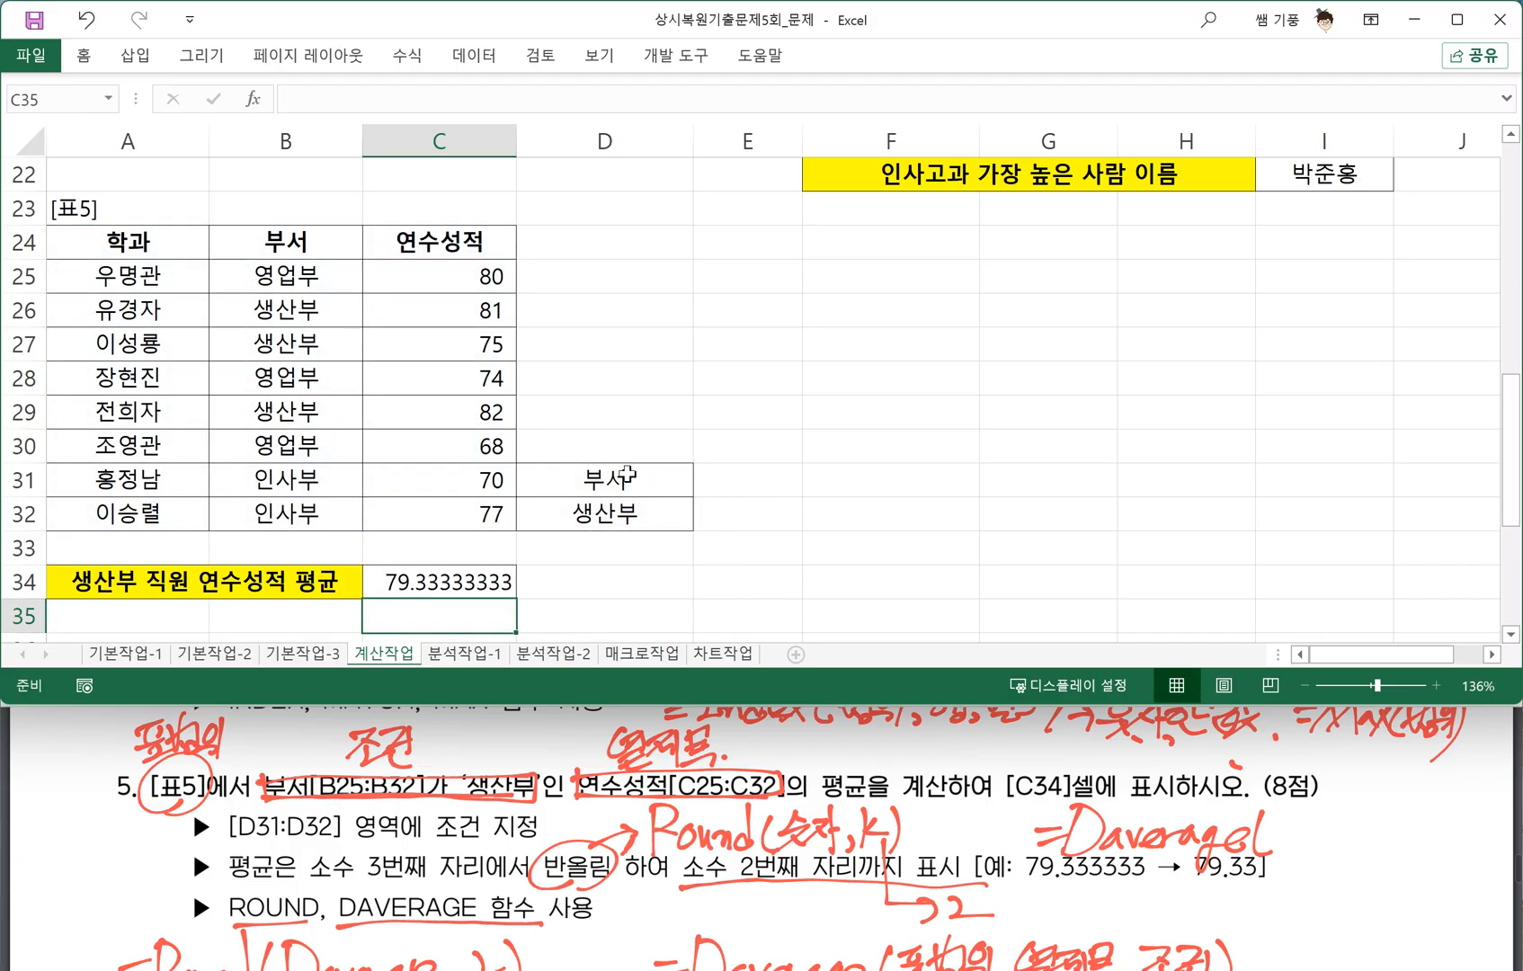
Wrap the C34 formula in ROUND with 2 decimal digits, giving =ROUND(DAVERAGE(A24:C32,C24,D31:D32),2).
double_click(423, 576)
key("Left")
key("Left")
key("Left")
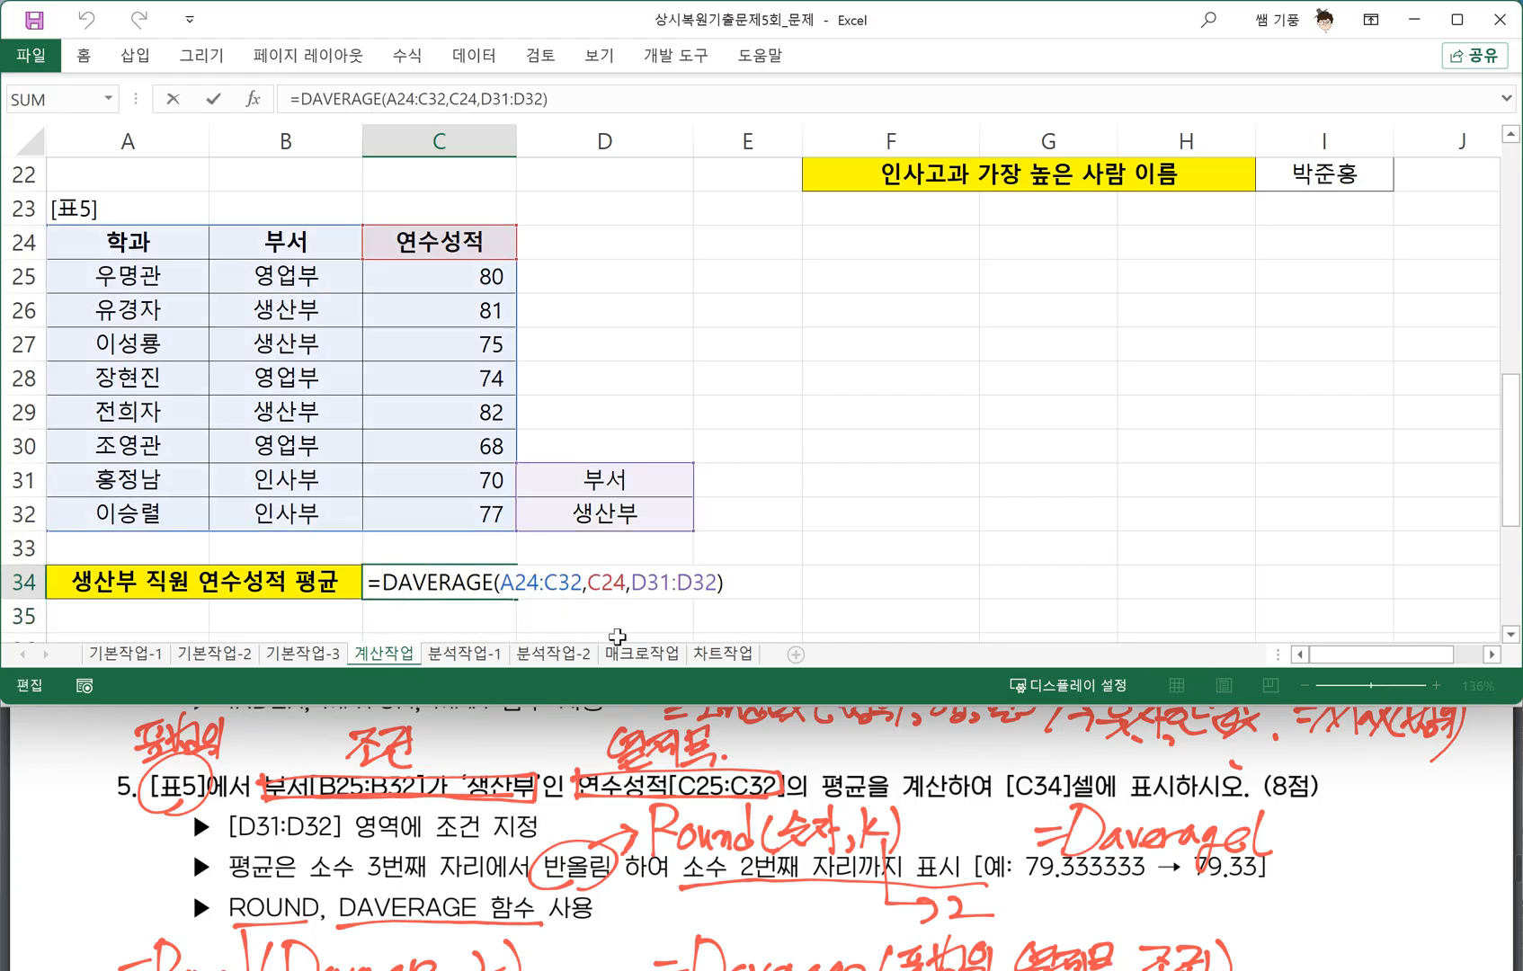
type("ROUND")
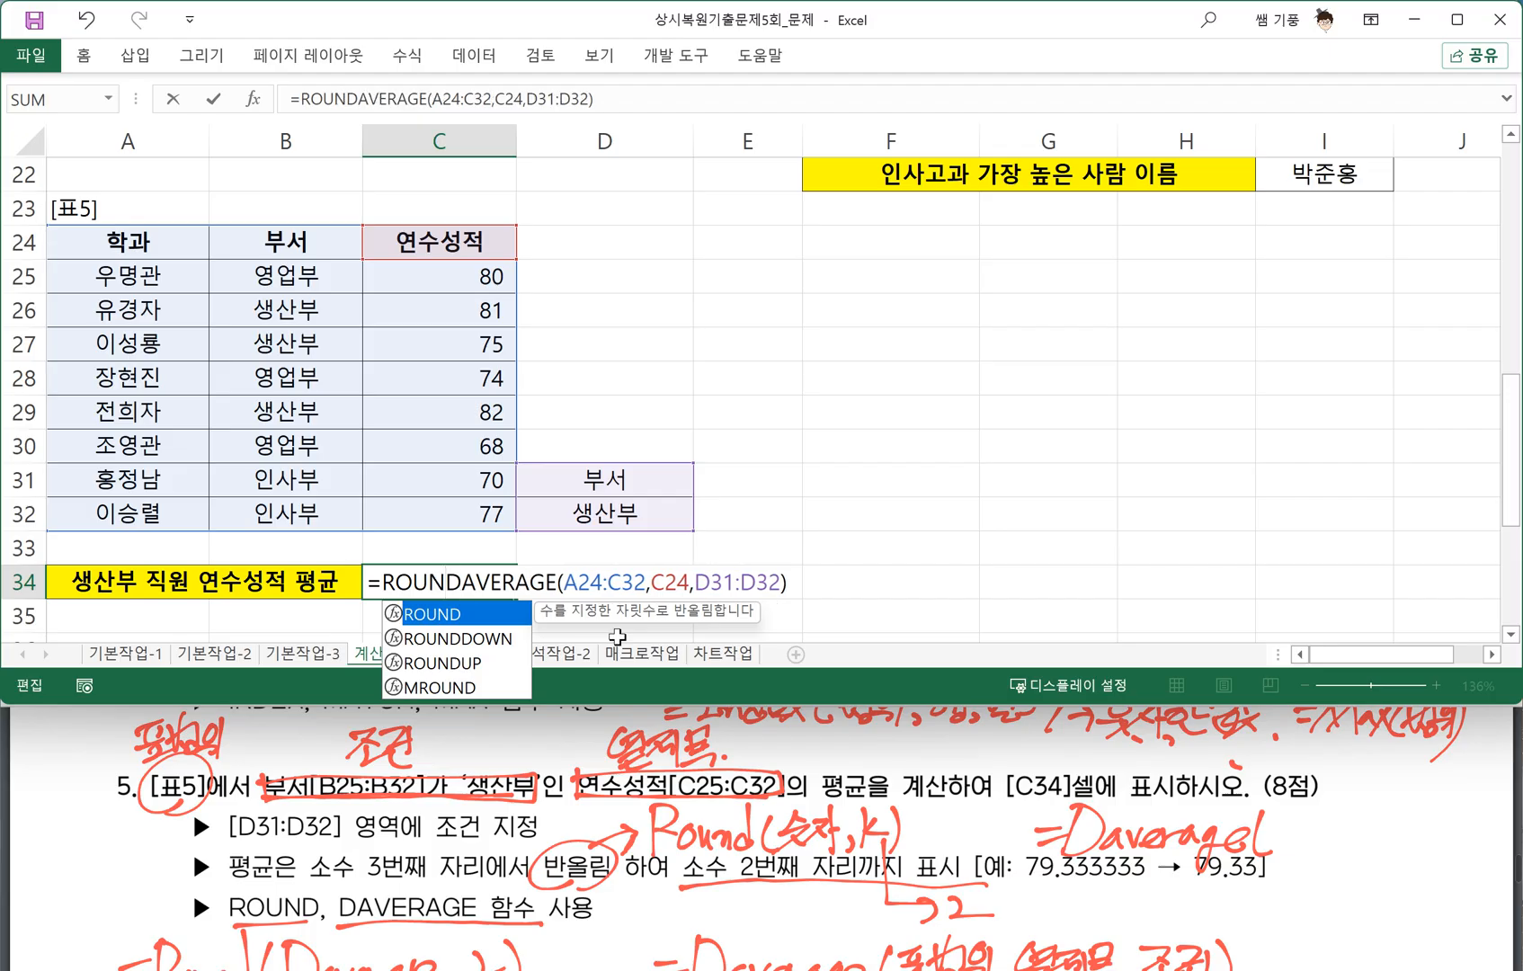
type("(")
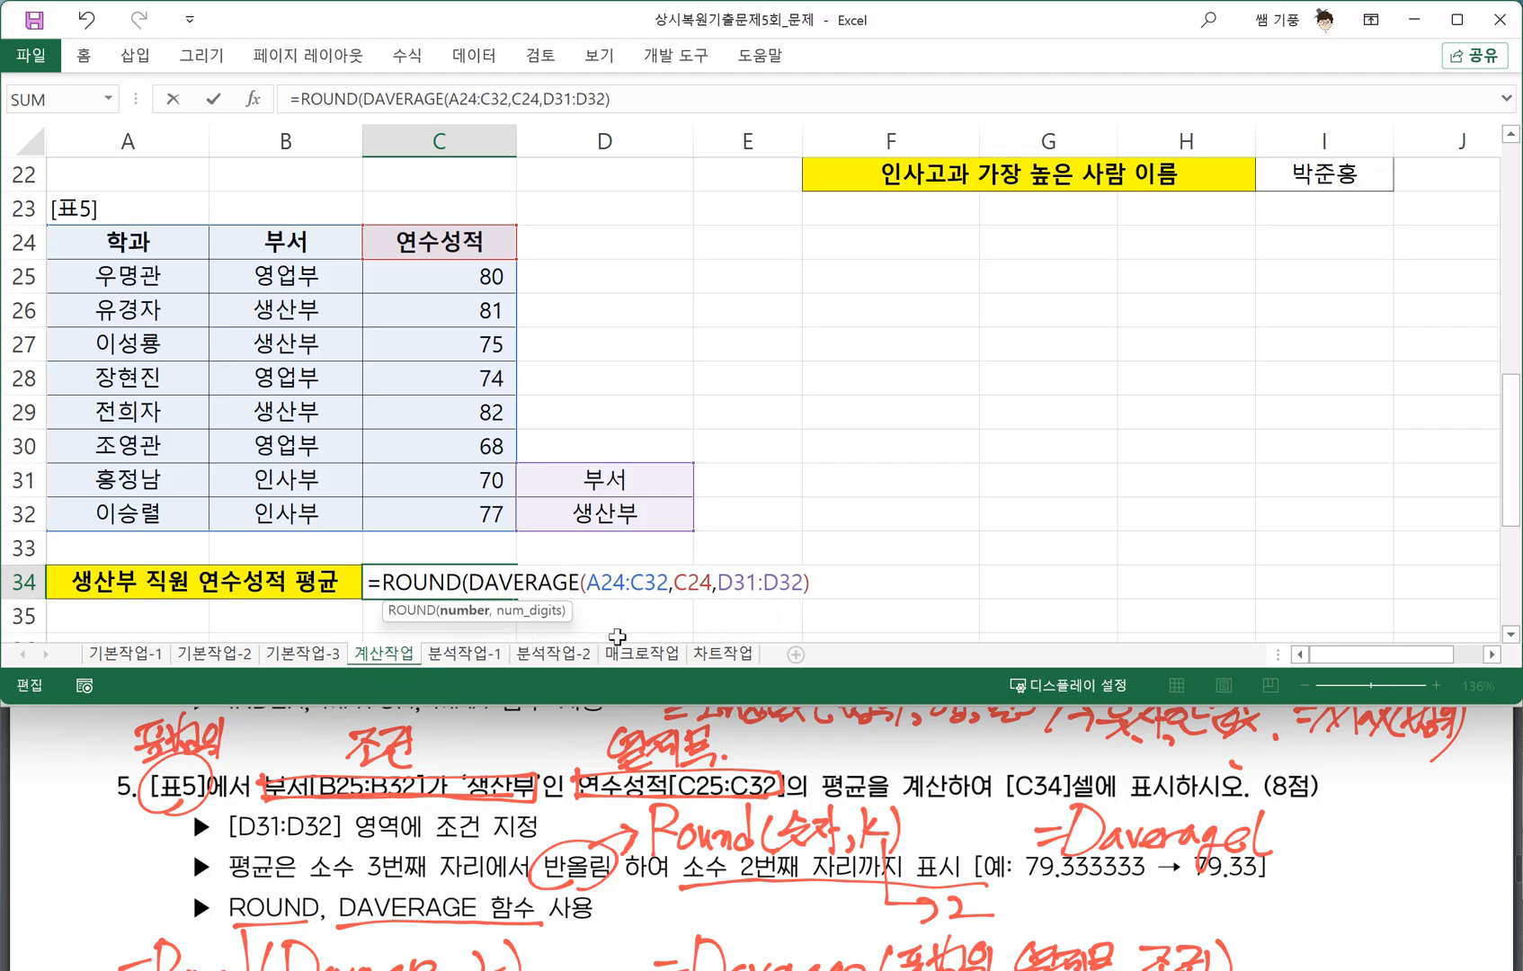
left_click(833, 580)
type(",2")
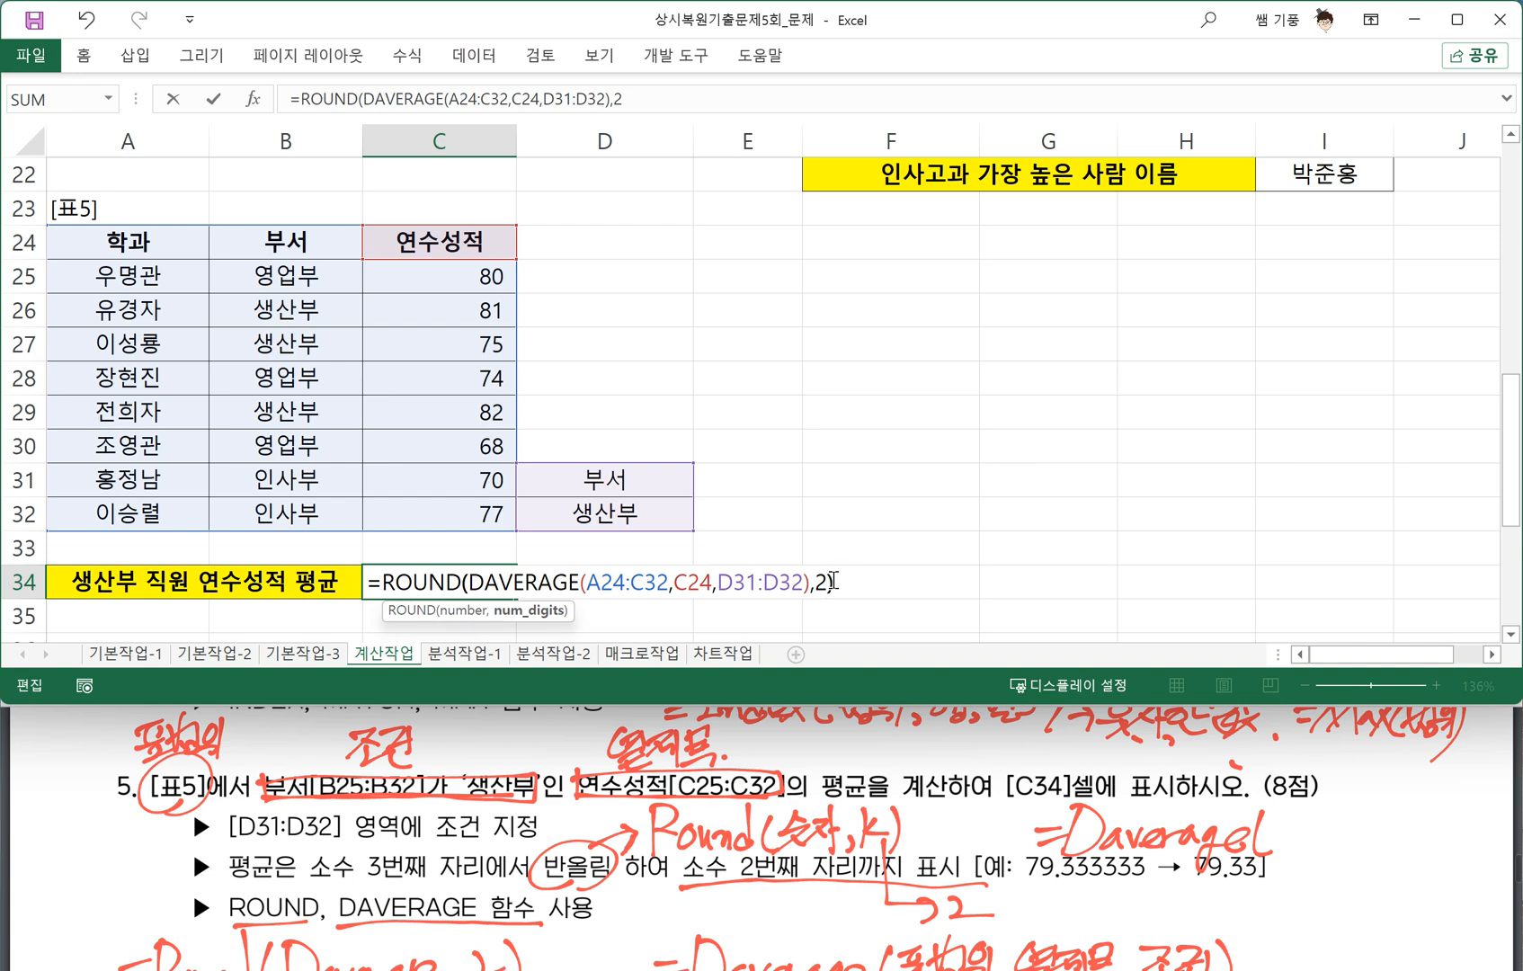
type(")")
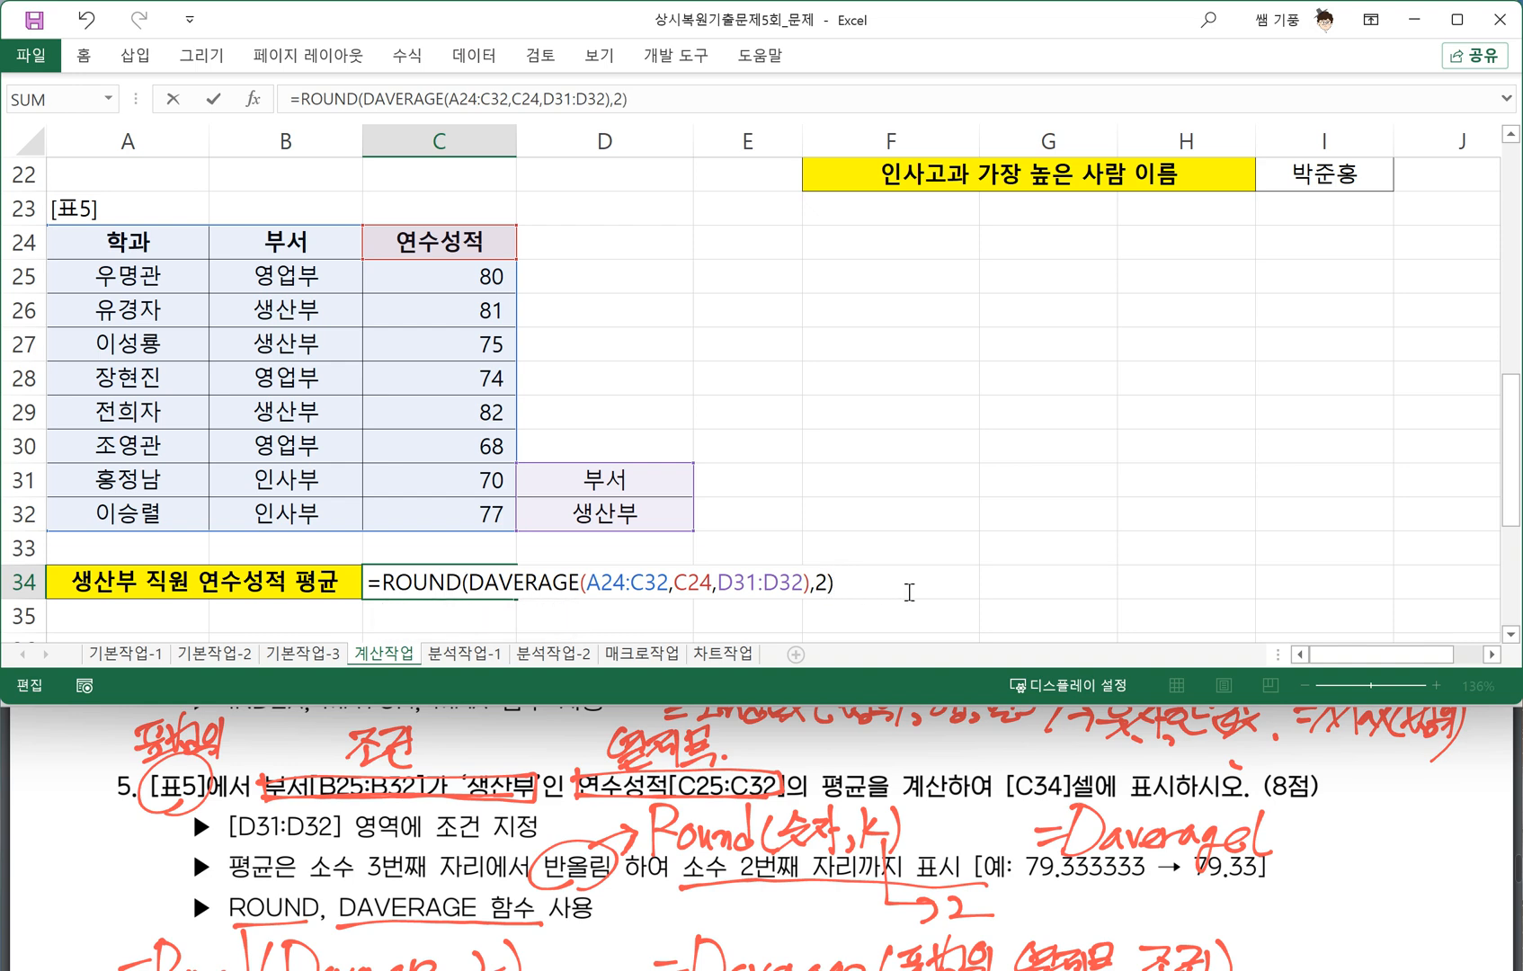
key("Return")
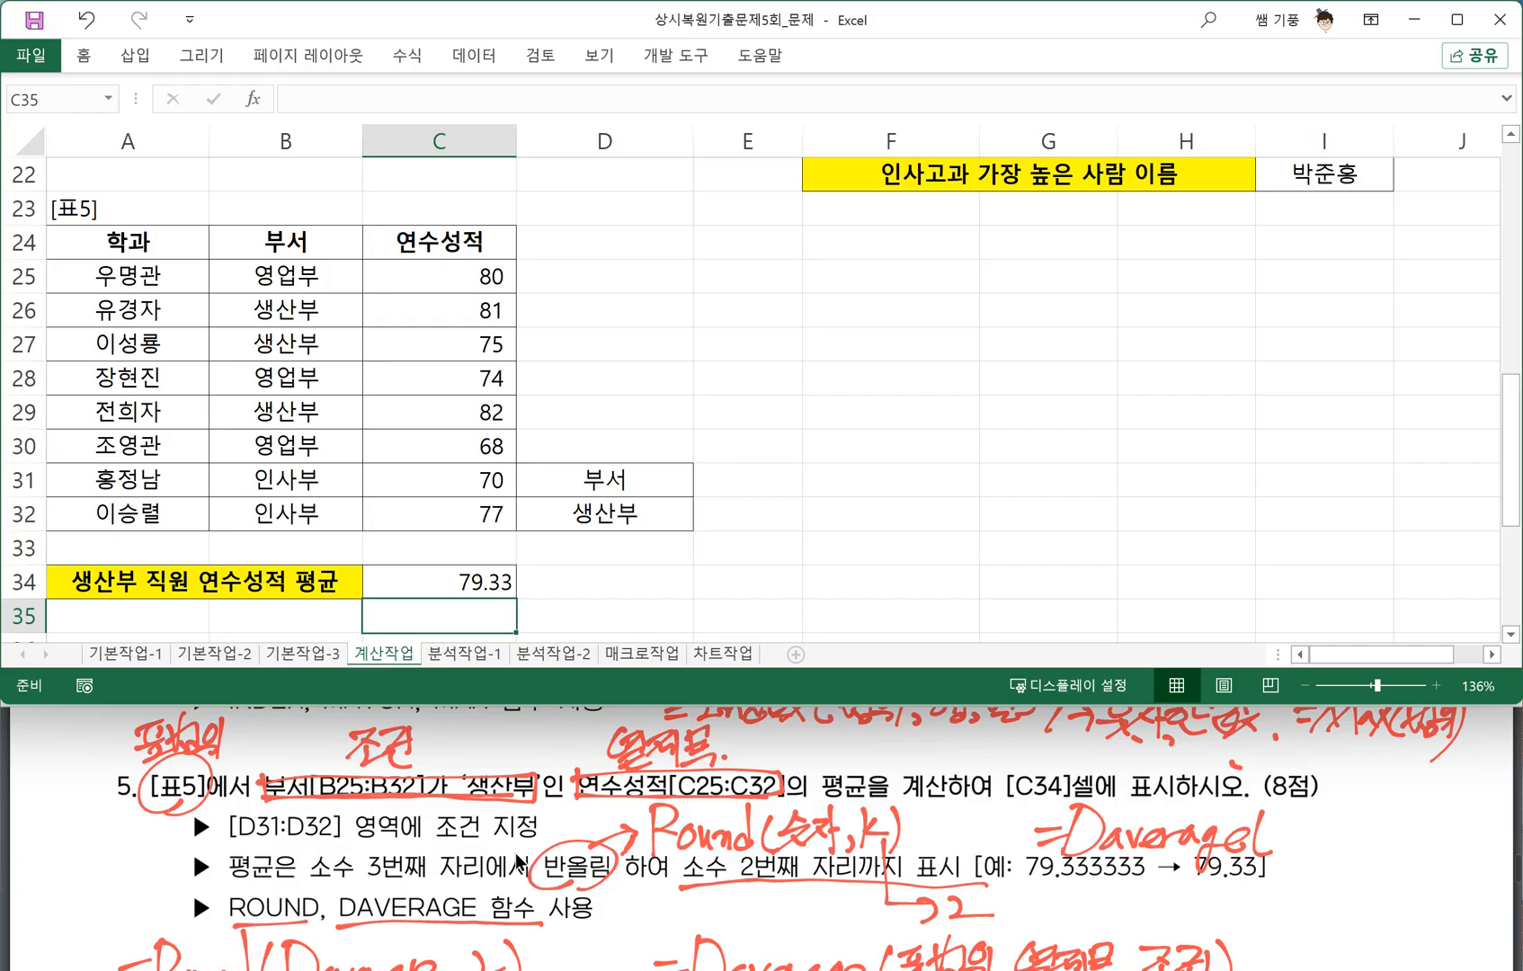
Open the 분석작업-1 sheet and underline the row, column, value, pivot table and same-sheet requirements in the PDF's first analysis question.
scroll(518, 860, "down", 2)
scroll(518, 862, "down", 2)
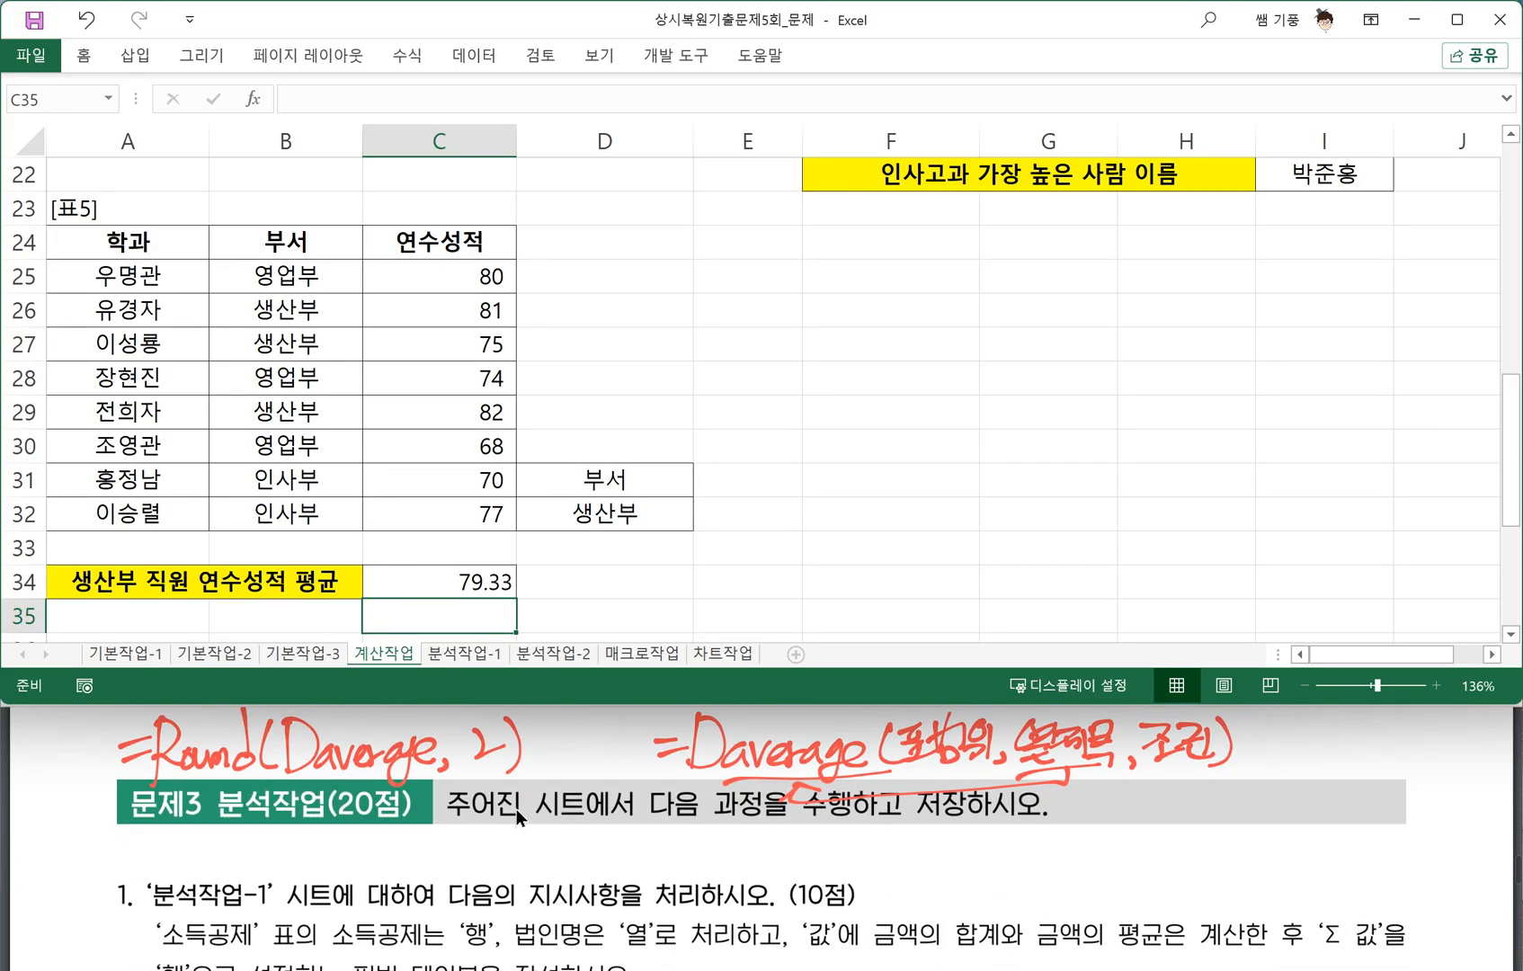
left_click(460, 651)
left_click(463, 812)
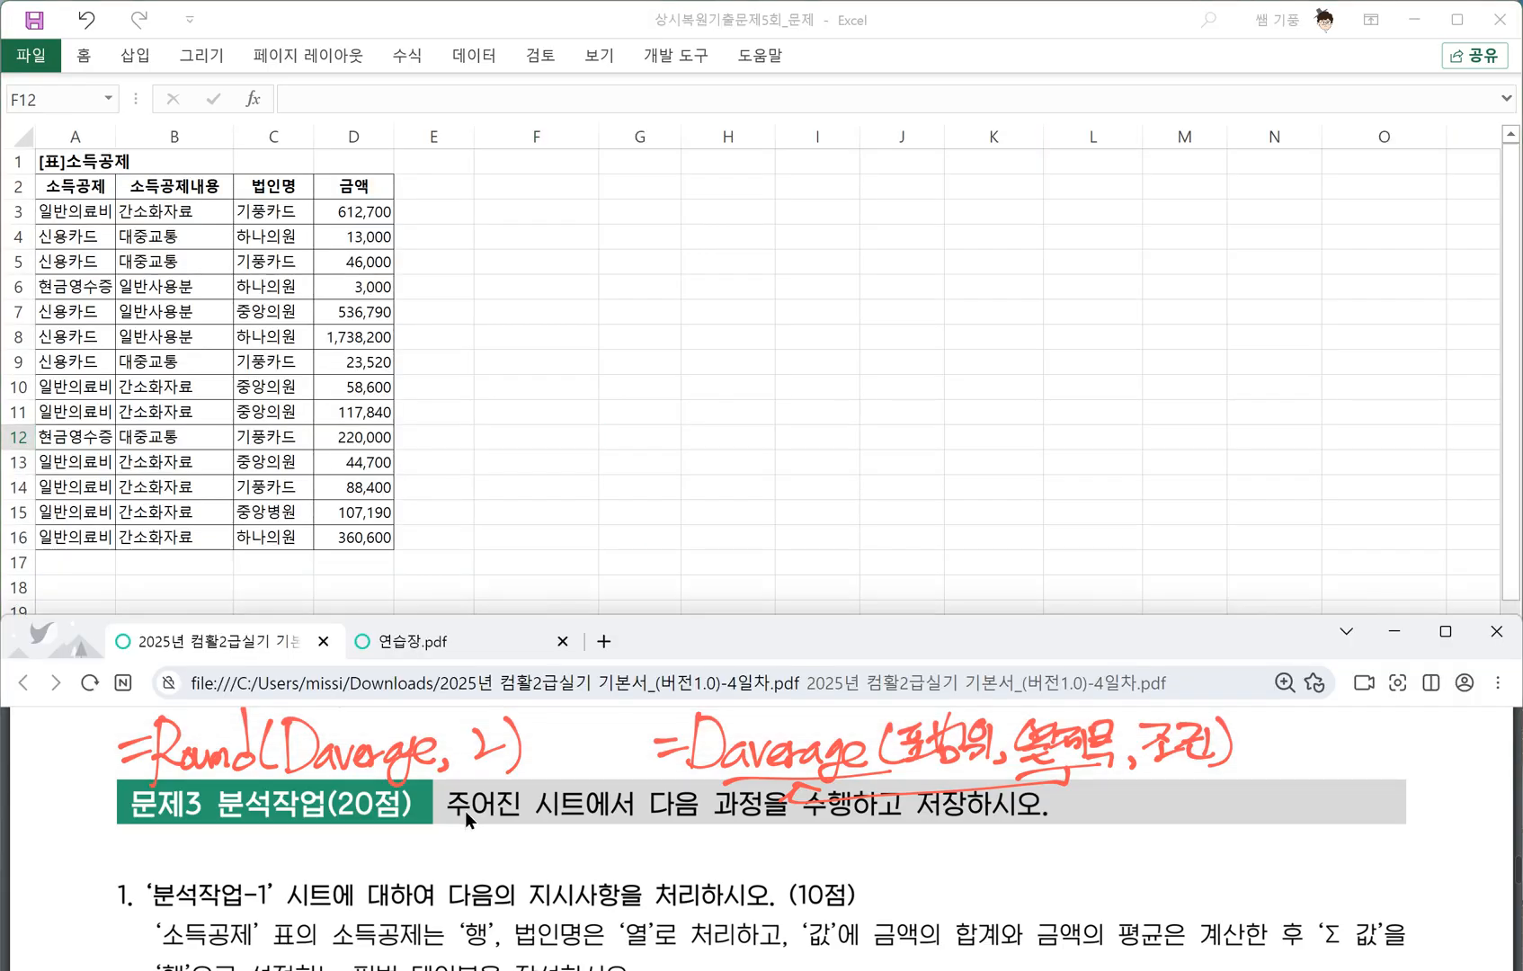
scroll(528, 881, "down", 3)
scroll(524, 863, "up", 1)
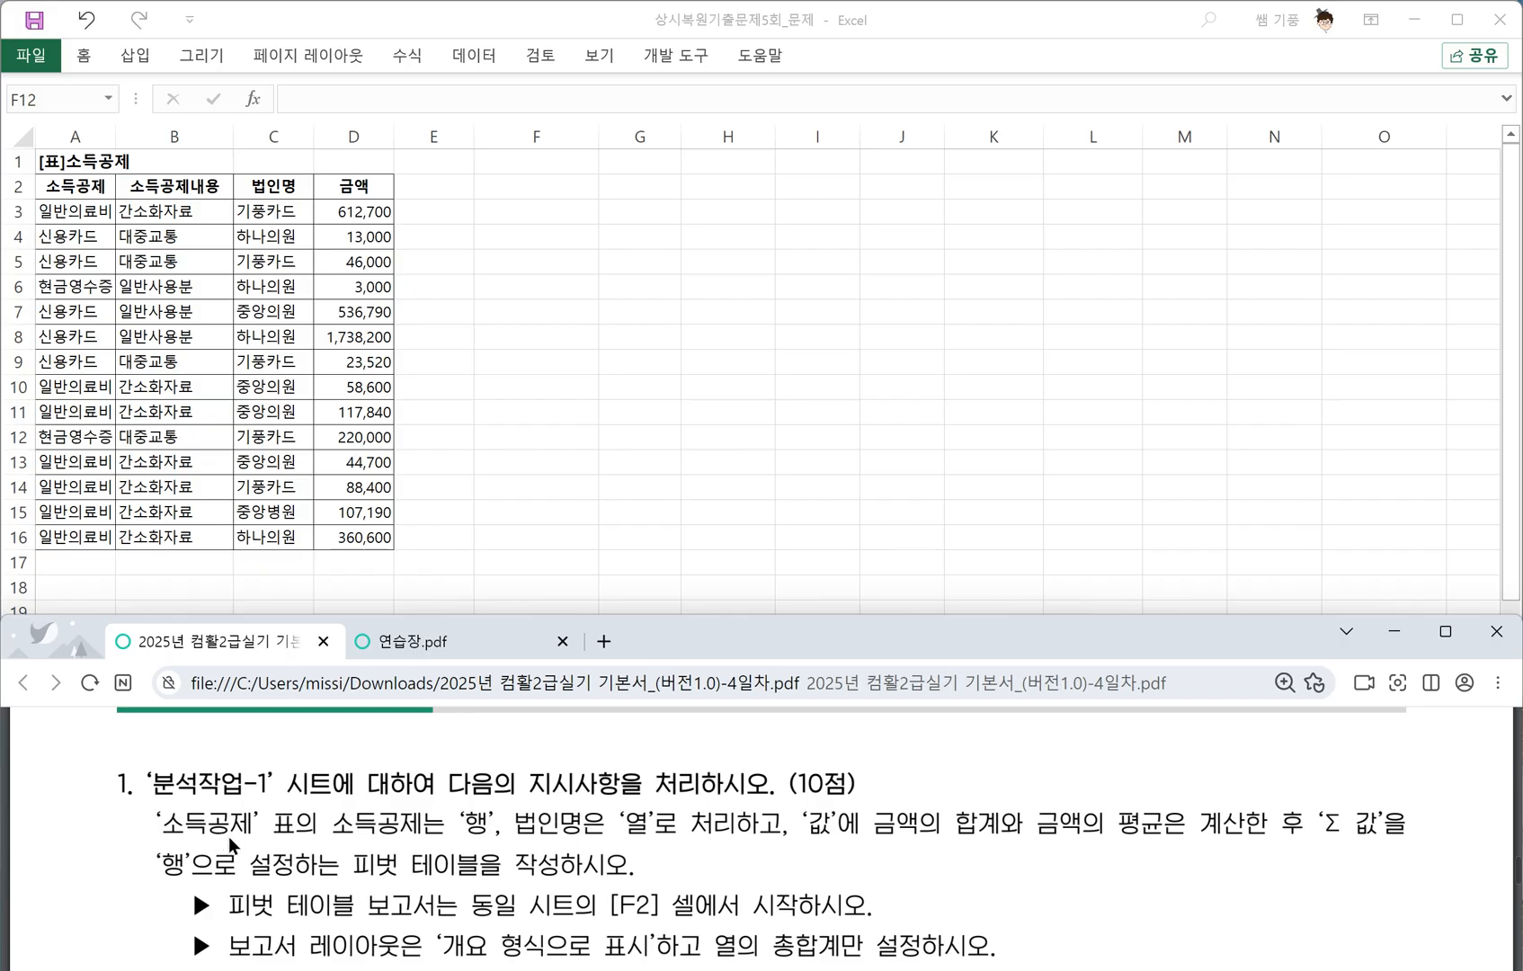
left_click_drag(336, 838, 577, 840)
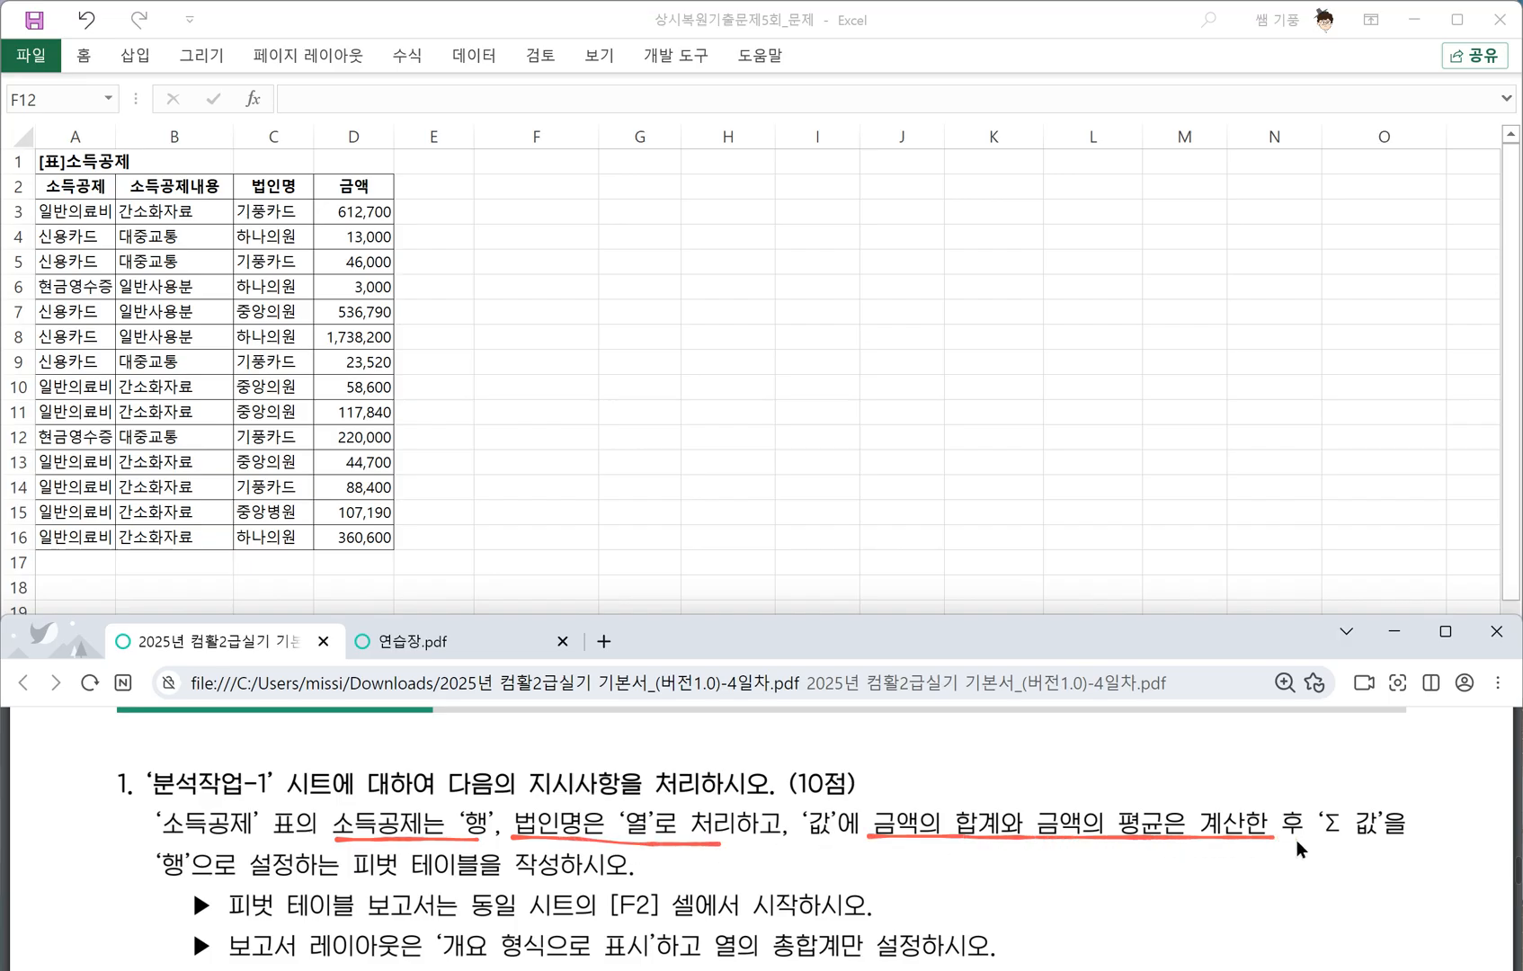
left_click_drag(160, 884, 260, 880)
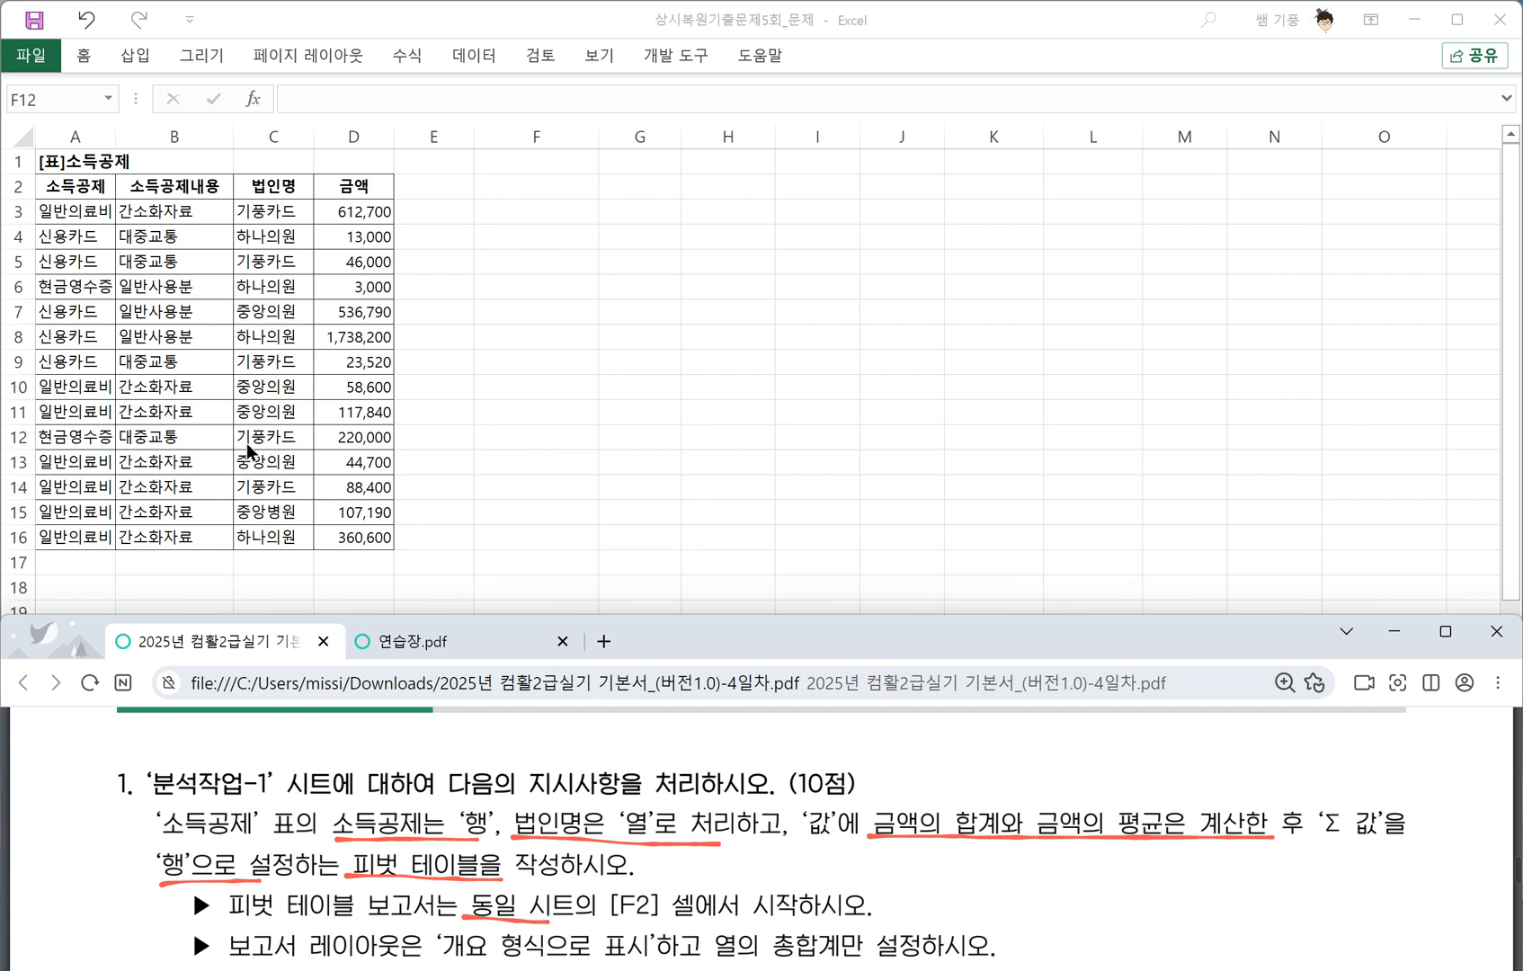
Create a pivot table from the 소득공제 table range A2:D16, placed in the existing worksheet 분석작업-1 at cell F2.
left_click(64, 226)
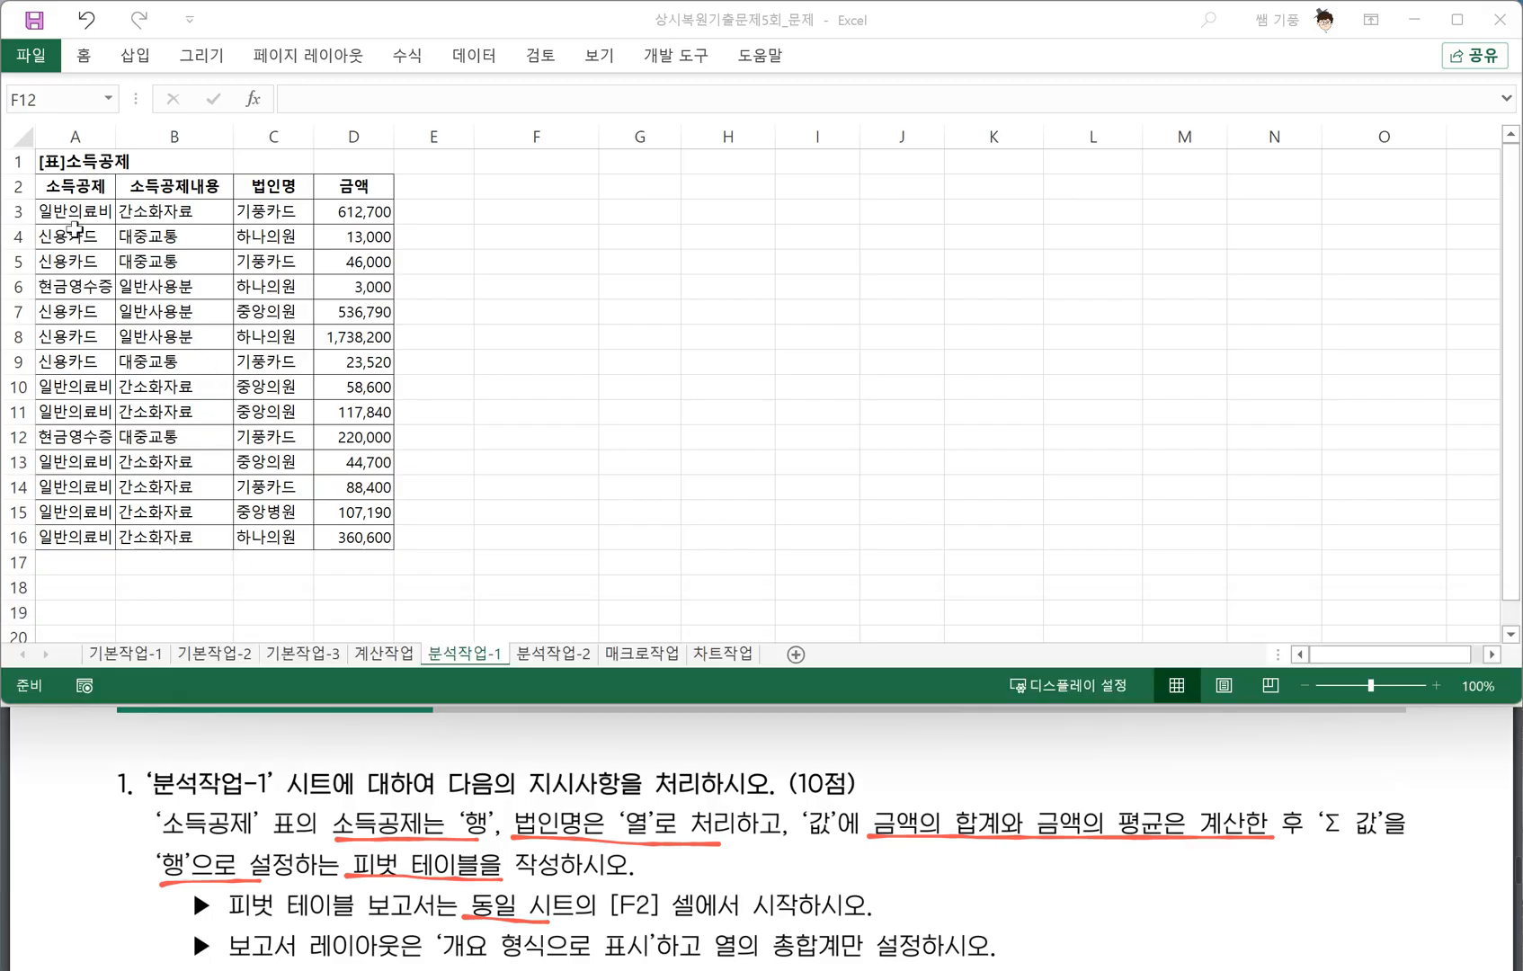
left_click(67, 187)
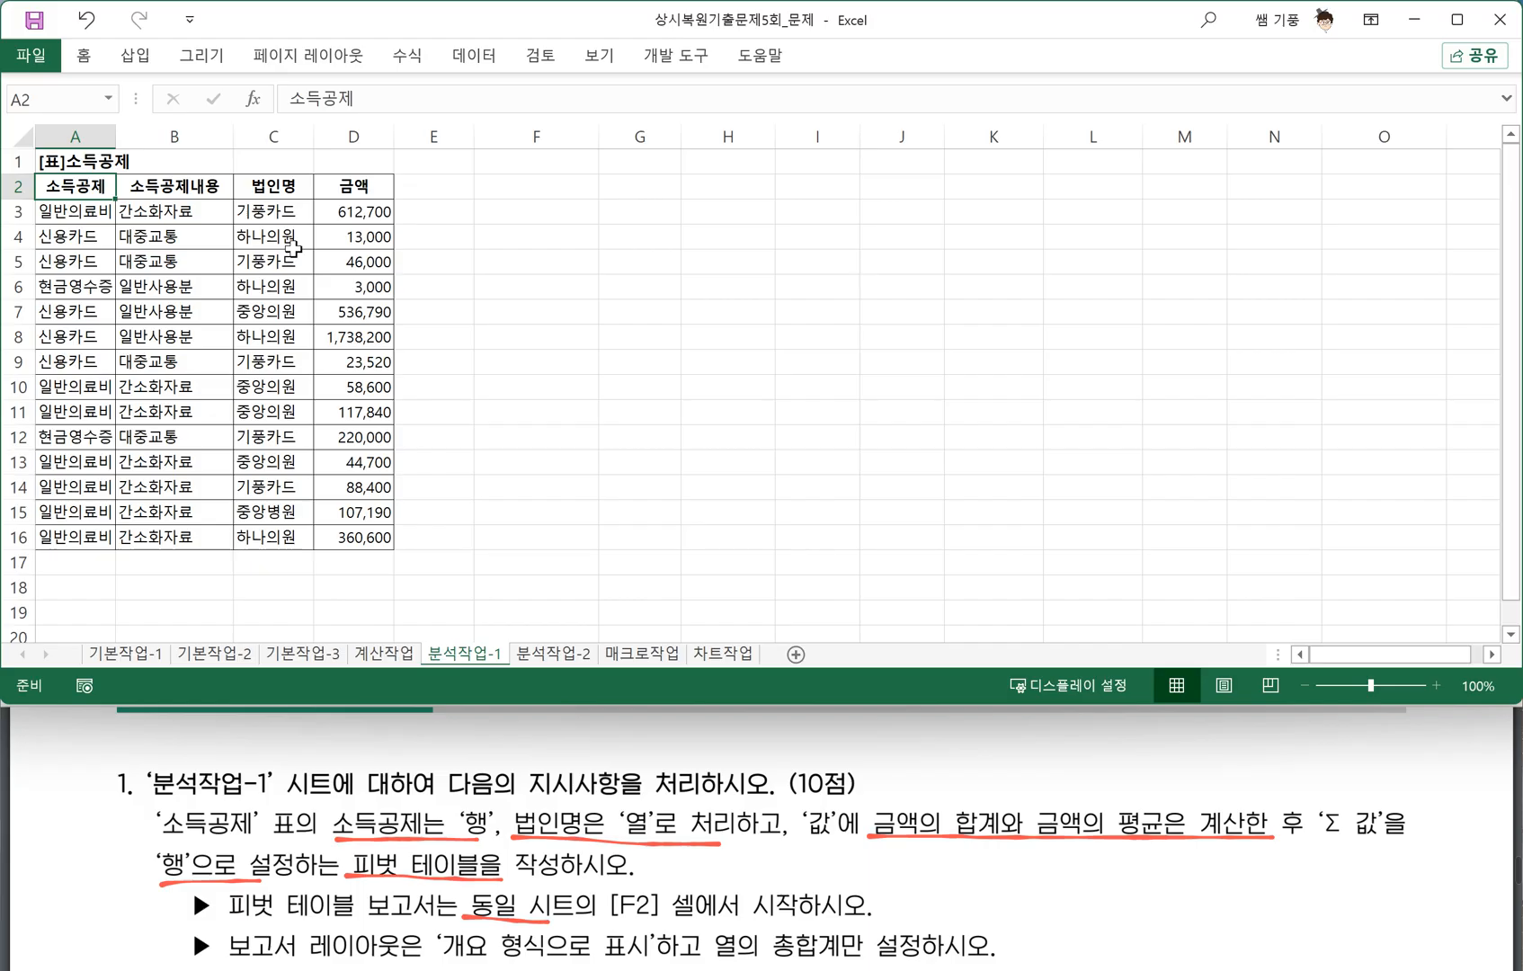
key("ctrl+shift+Down")
key("ctrl+shift+Right")
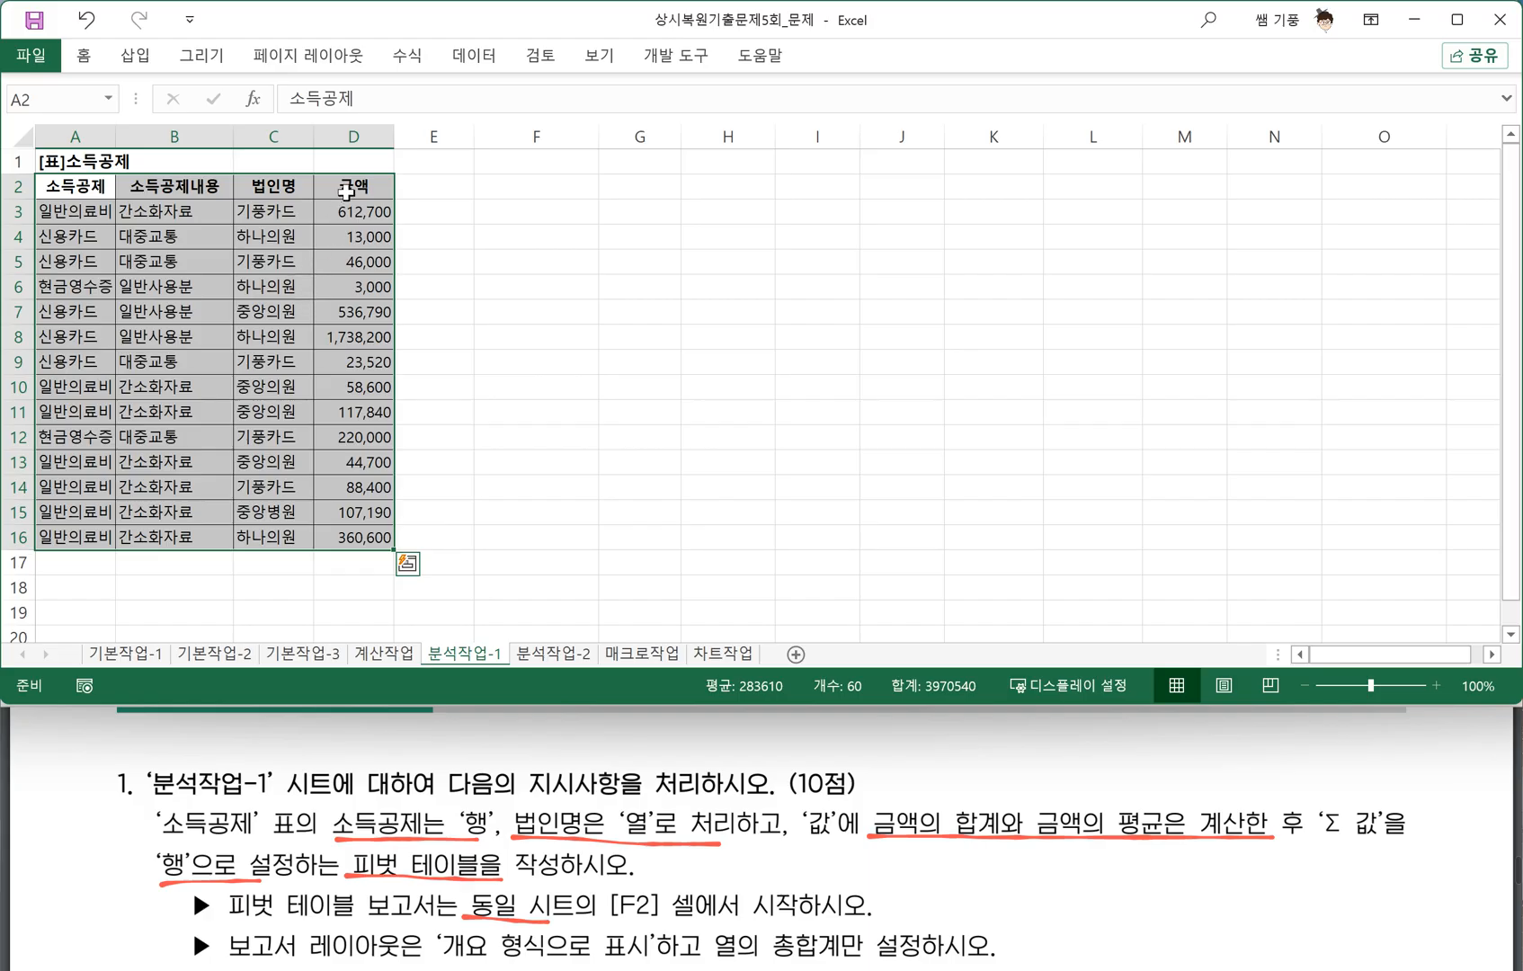
left_click(135, 56)
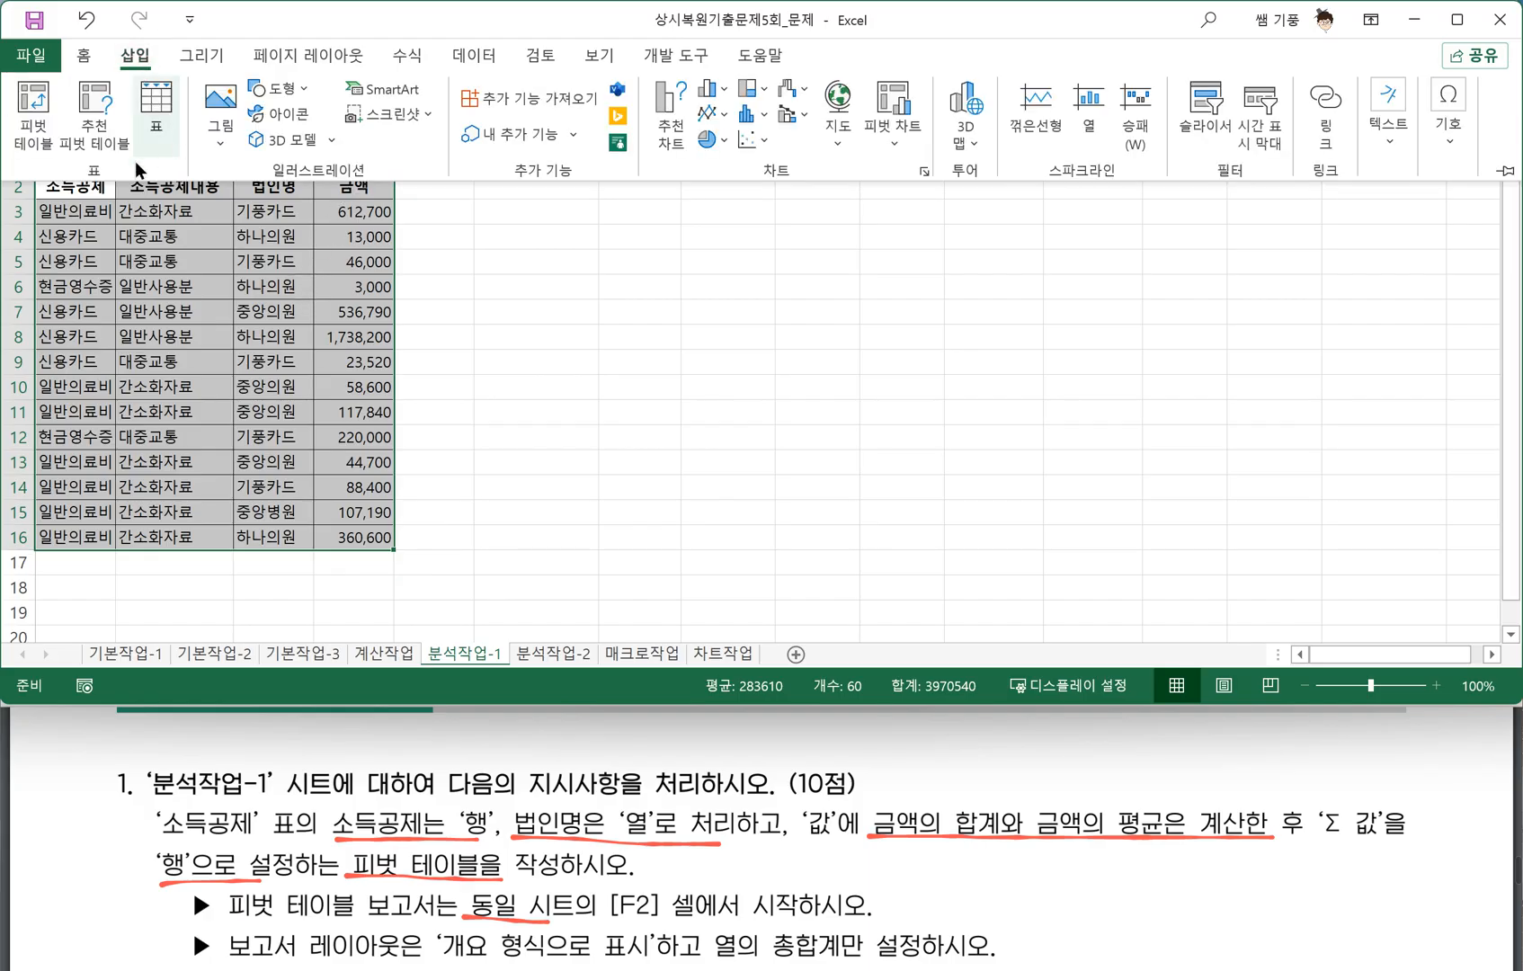
left_click(33, 108)
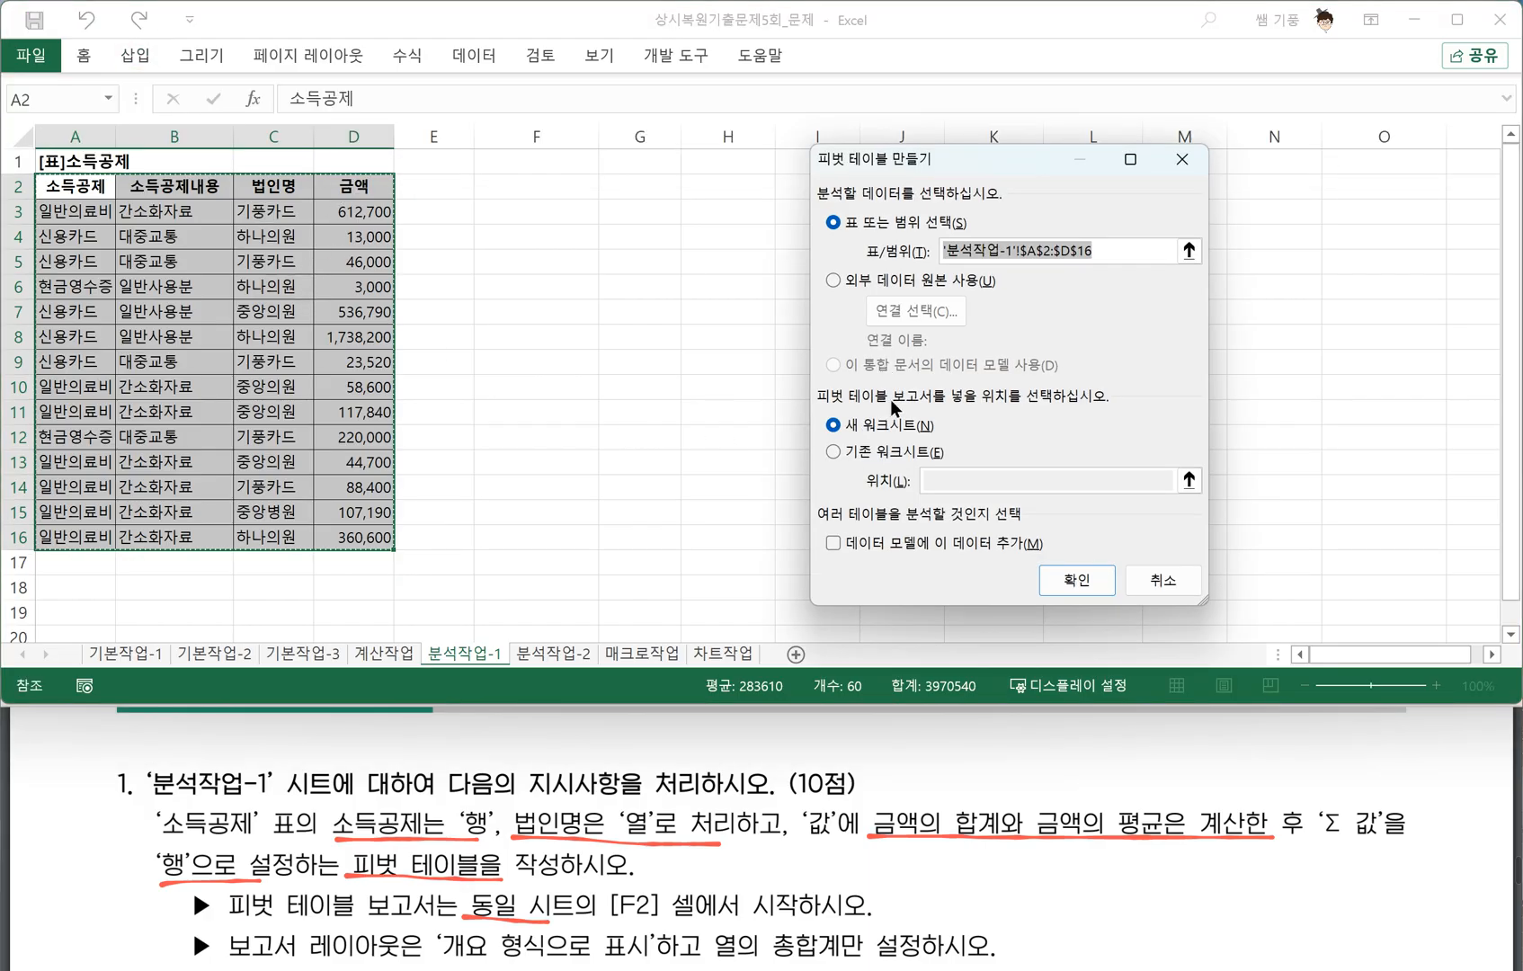
left_click(835, 452)
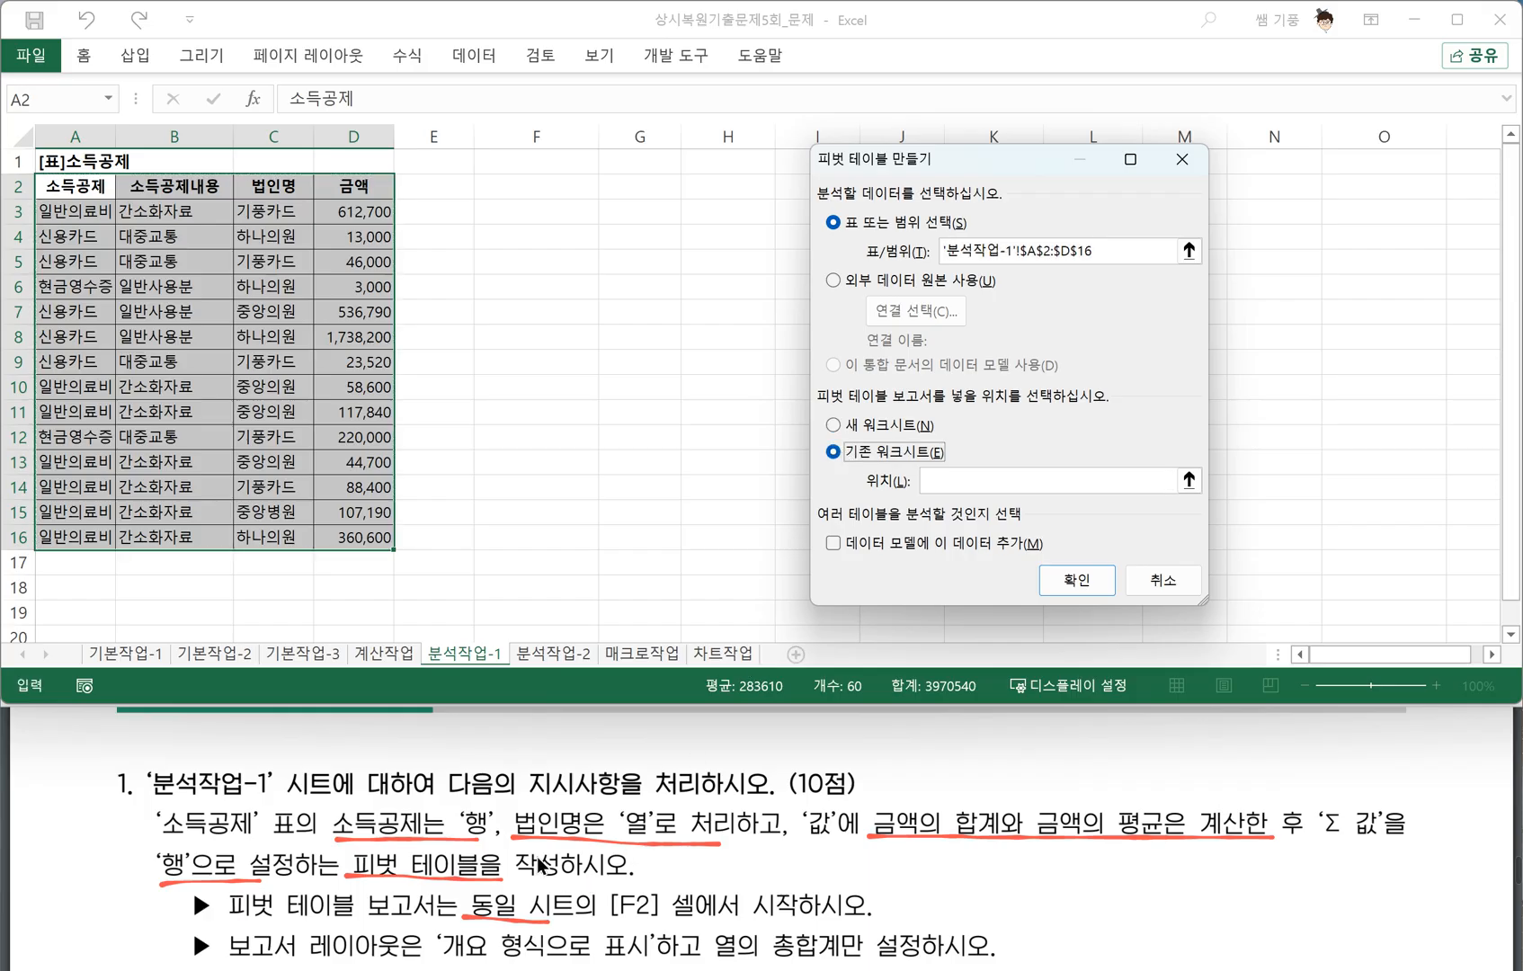
left_click(942, 483)
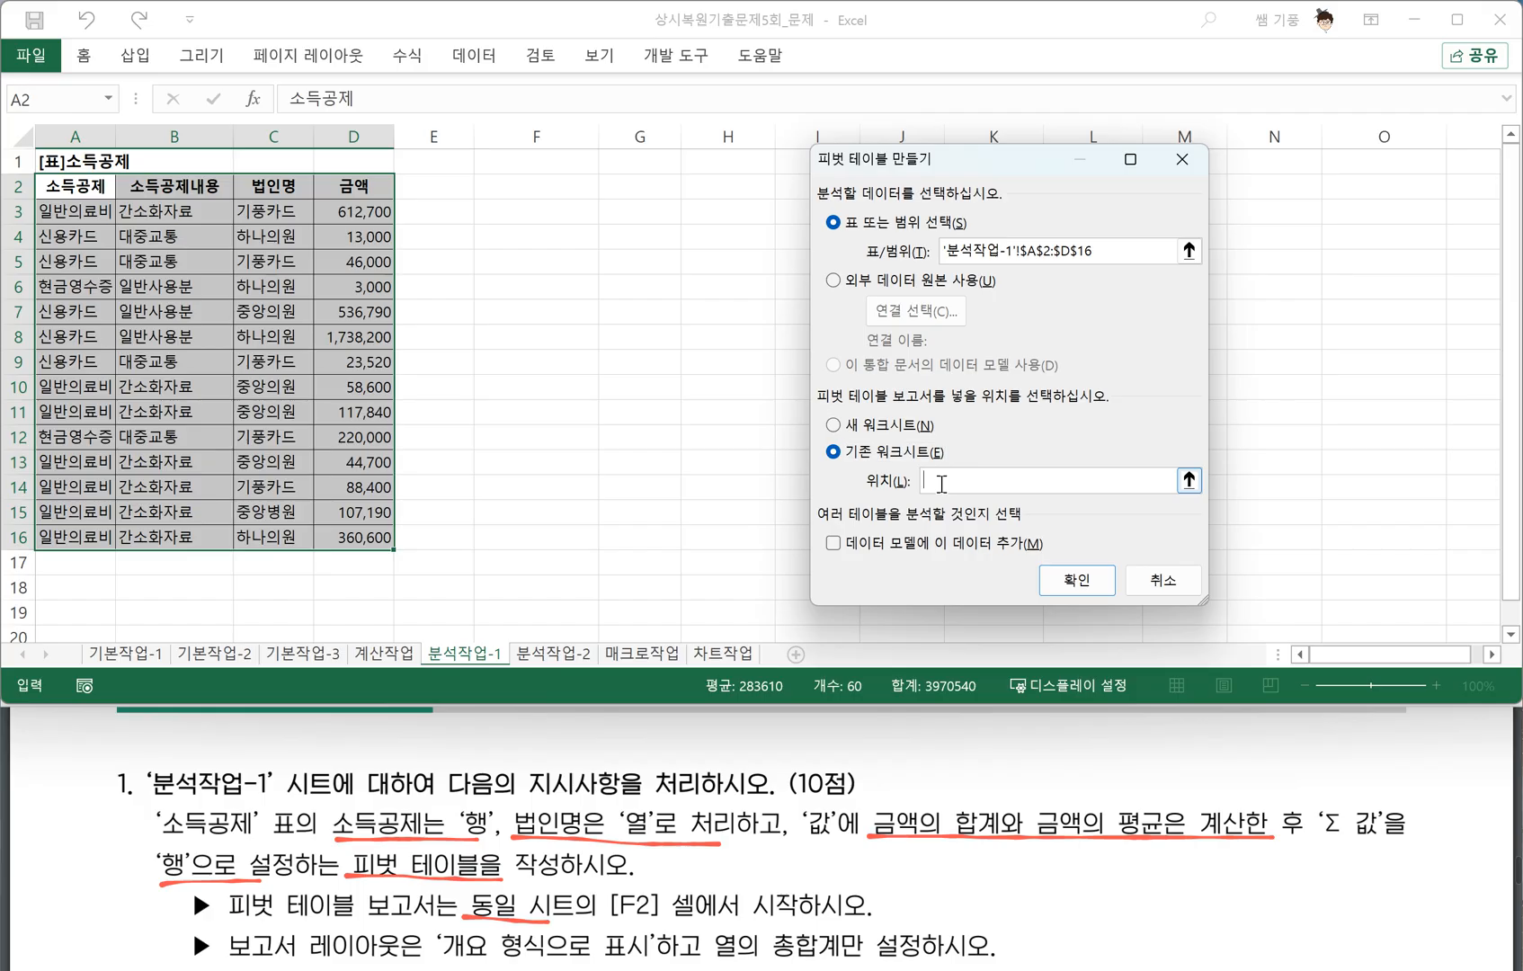
left_click(534, 189)
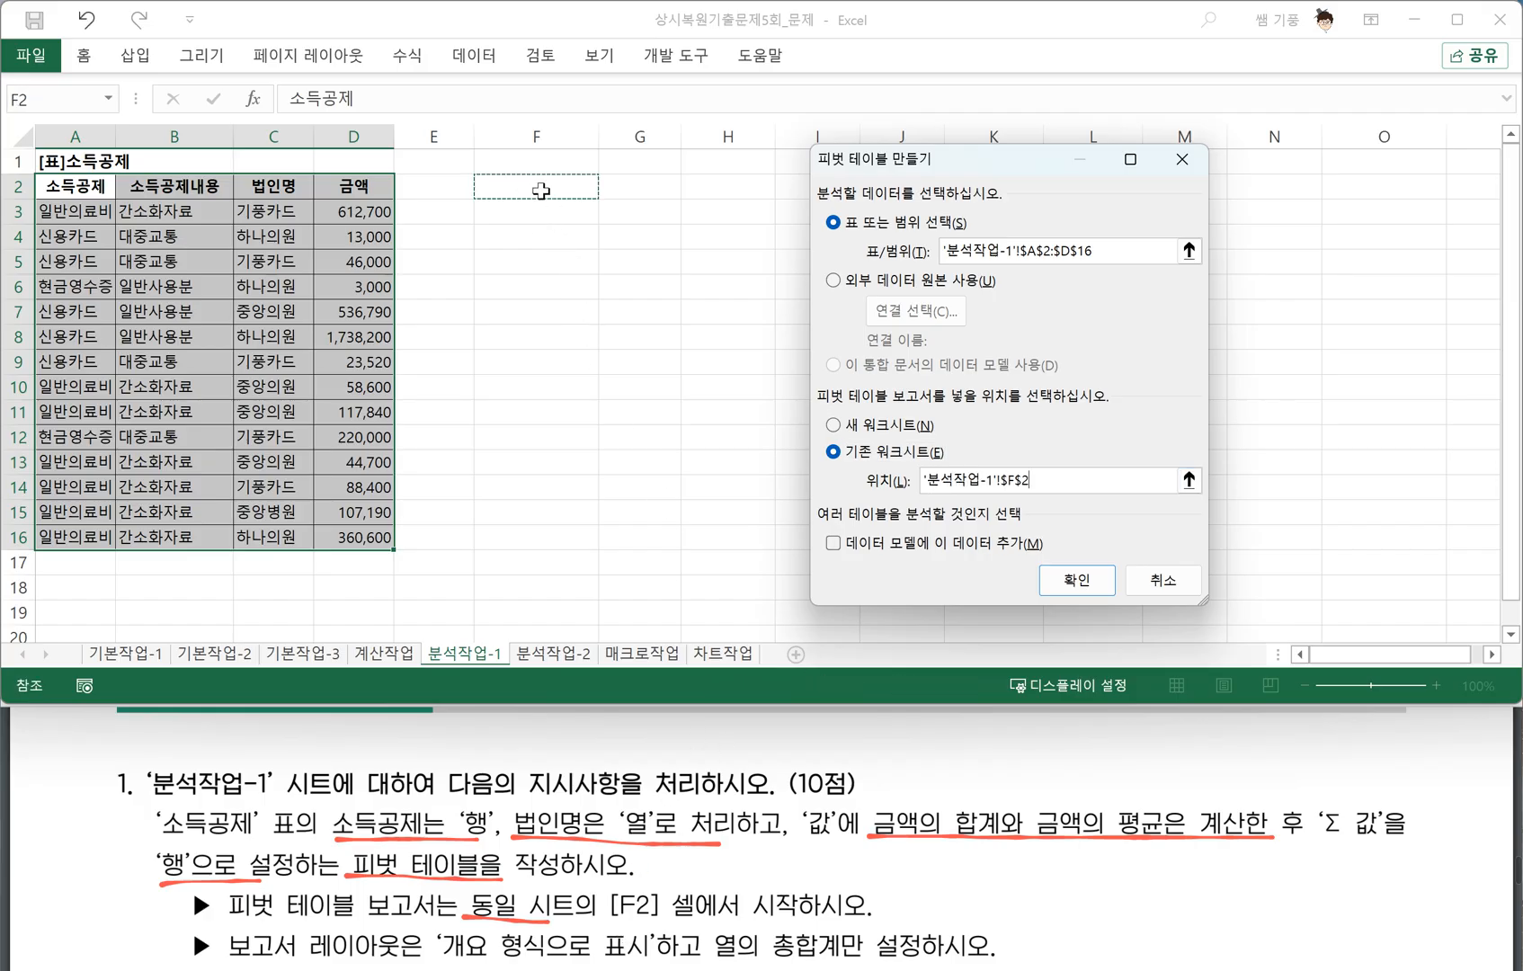
left_click(1077, 580)
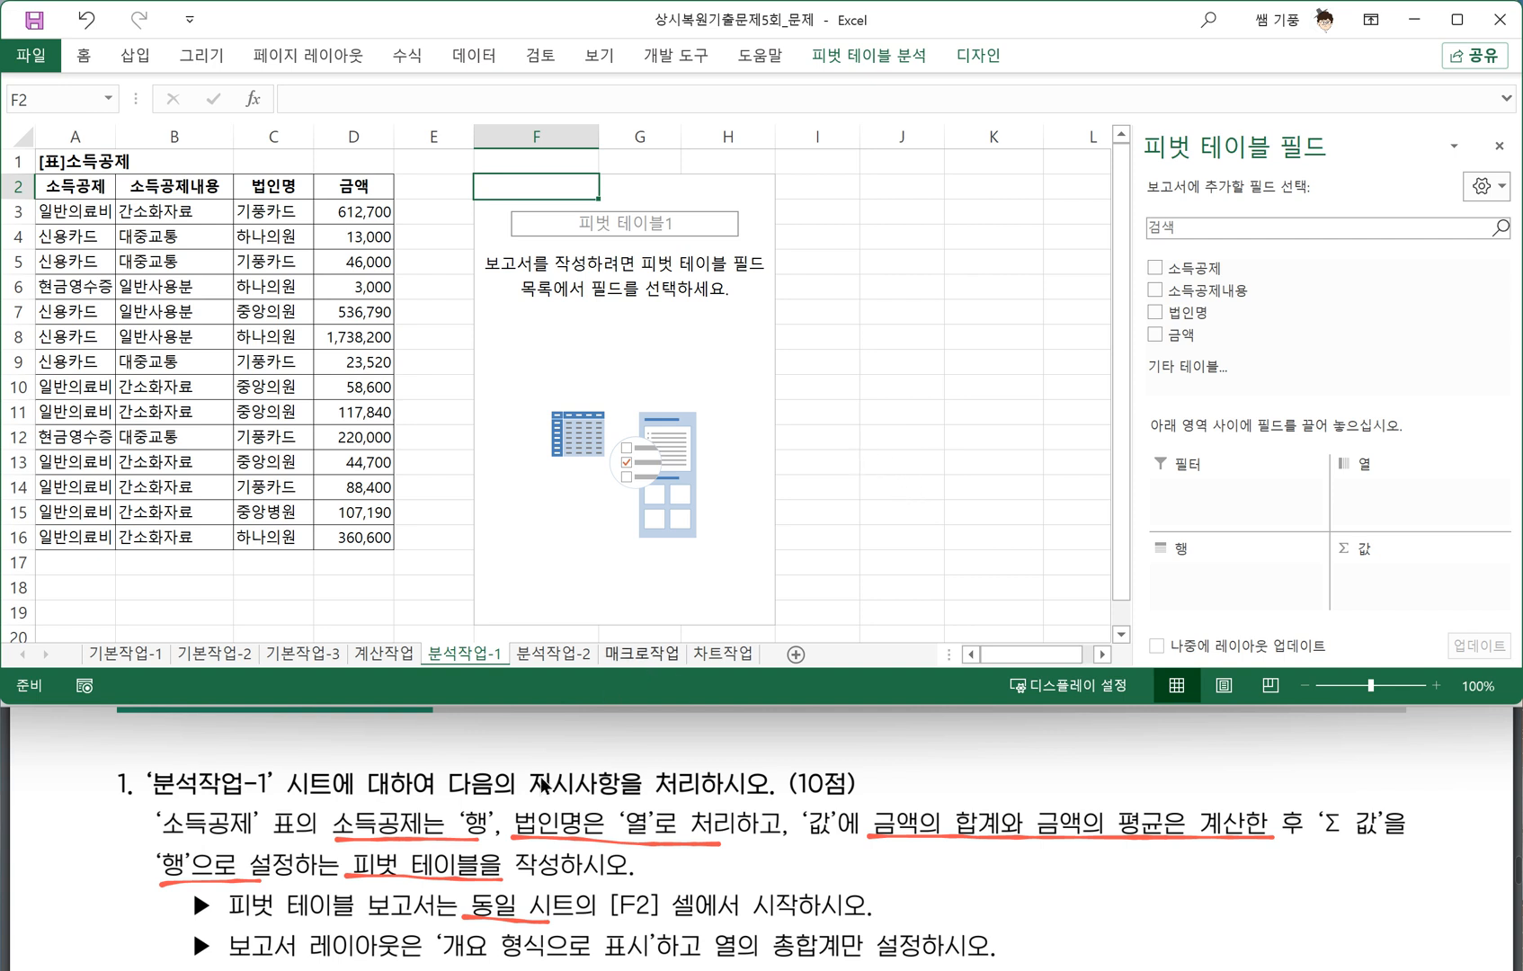
Place the 소득공제 field in the pivot table's rows and the 법인명 field in its columns.
scroll(493, 894, "down", 1)
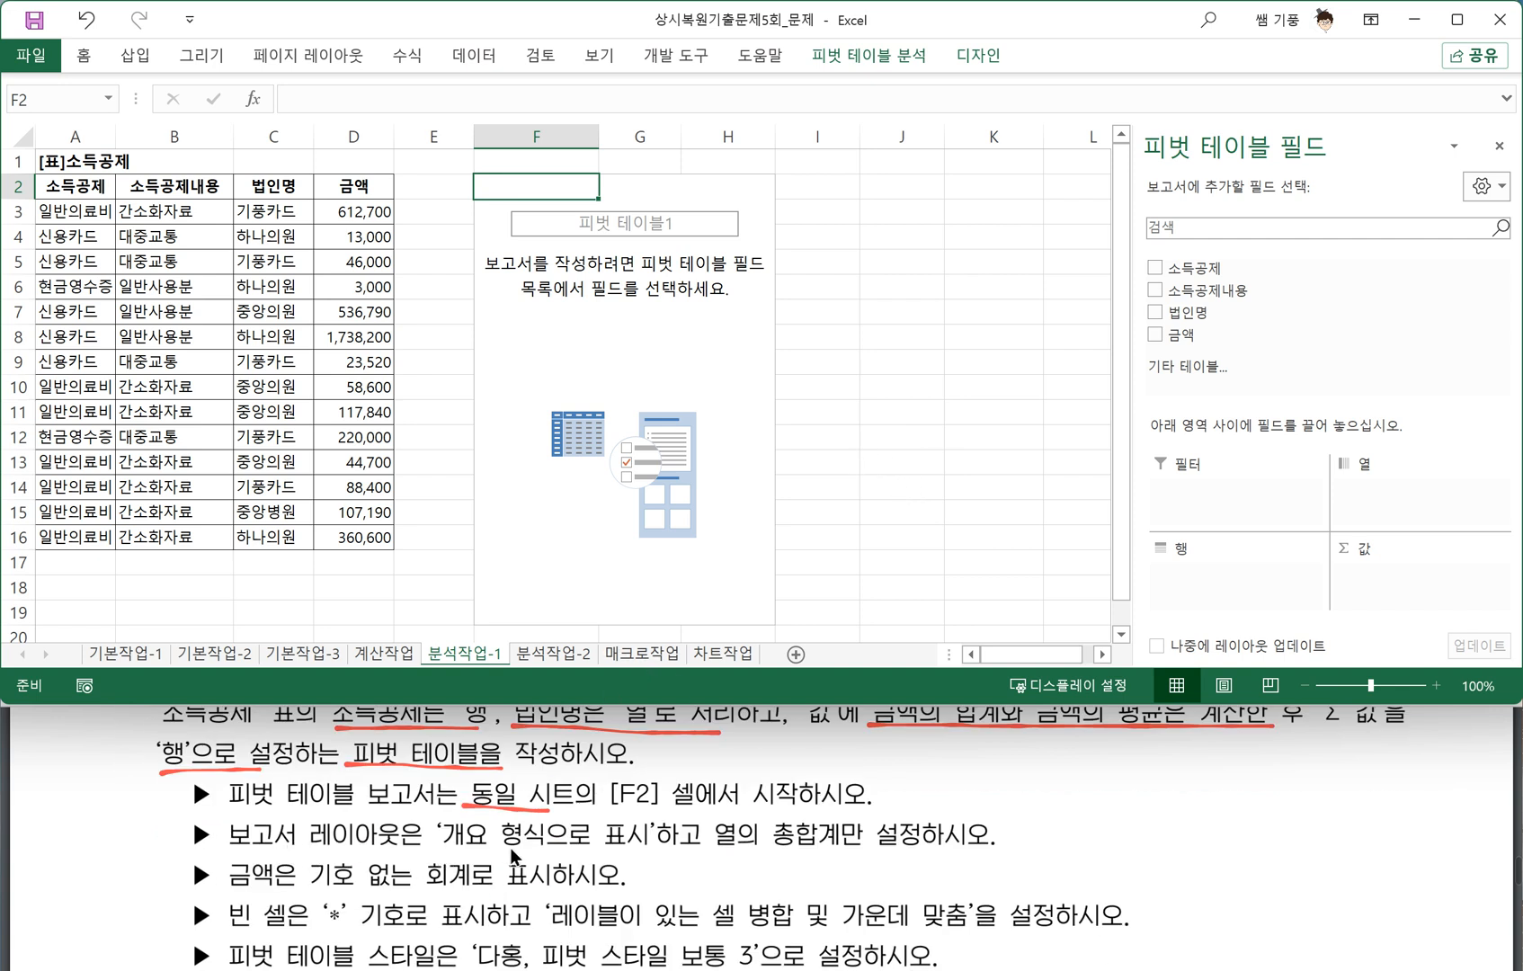
scroll(578, 848, "up", 2)
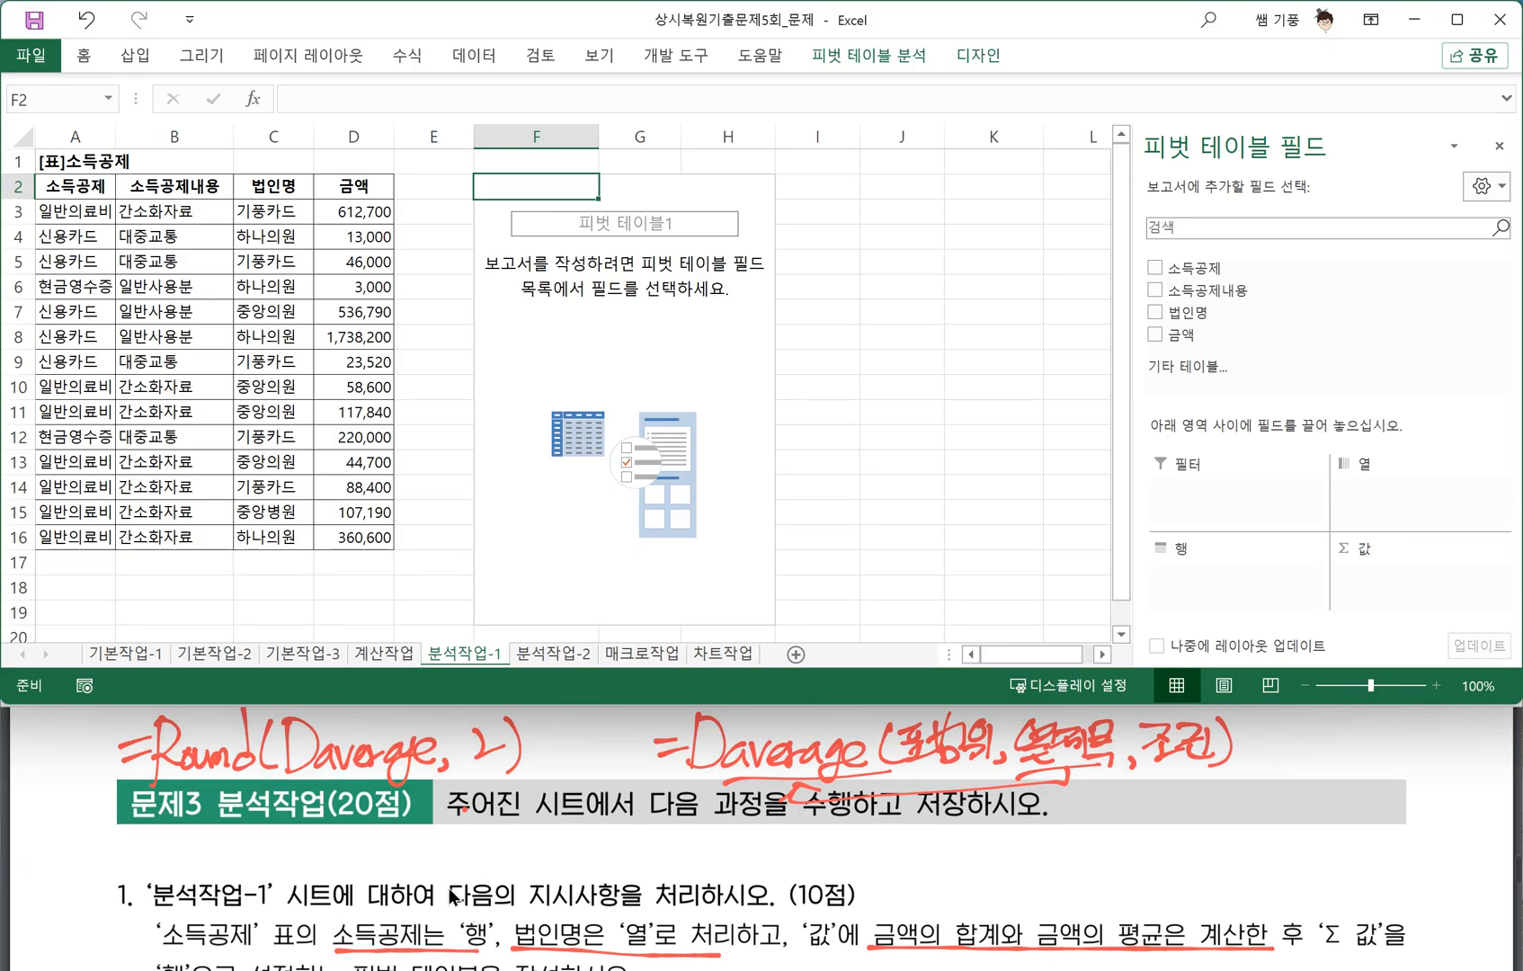
scroll(463, 904, "down", 1)
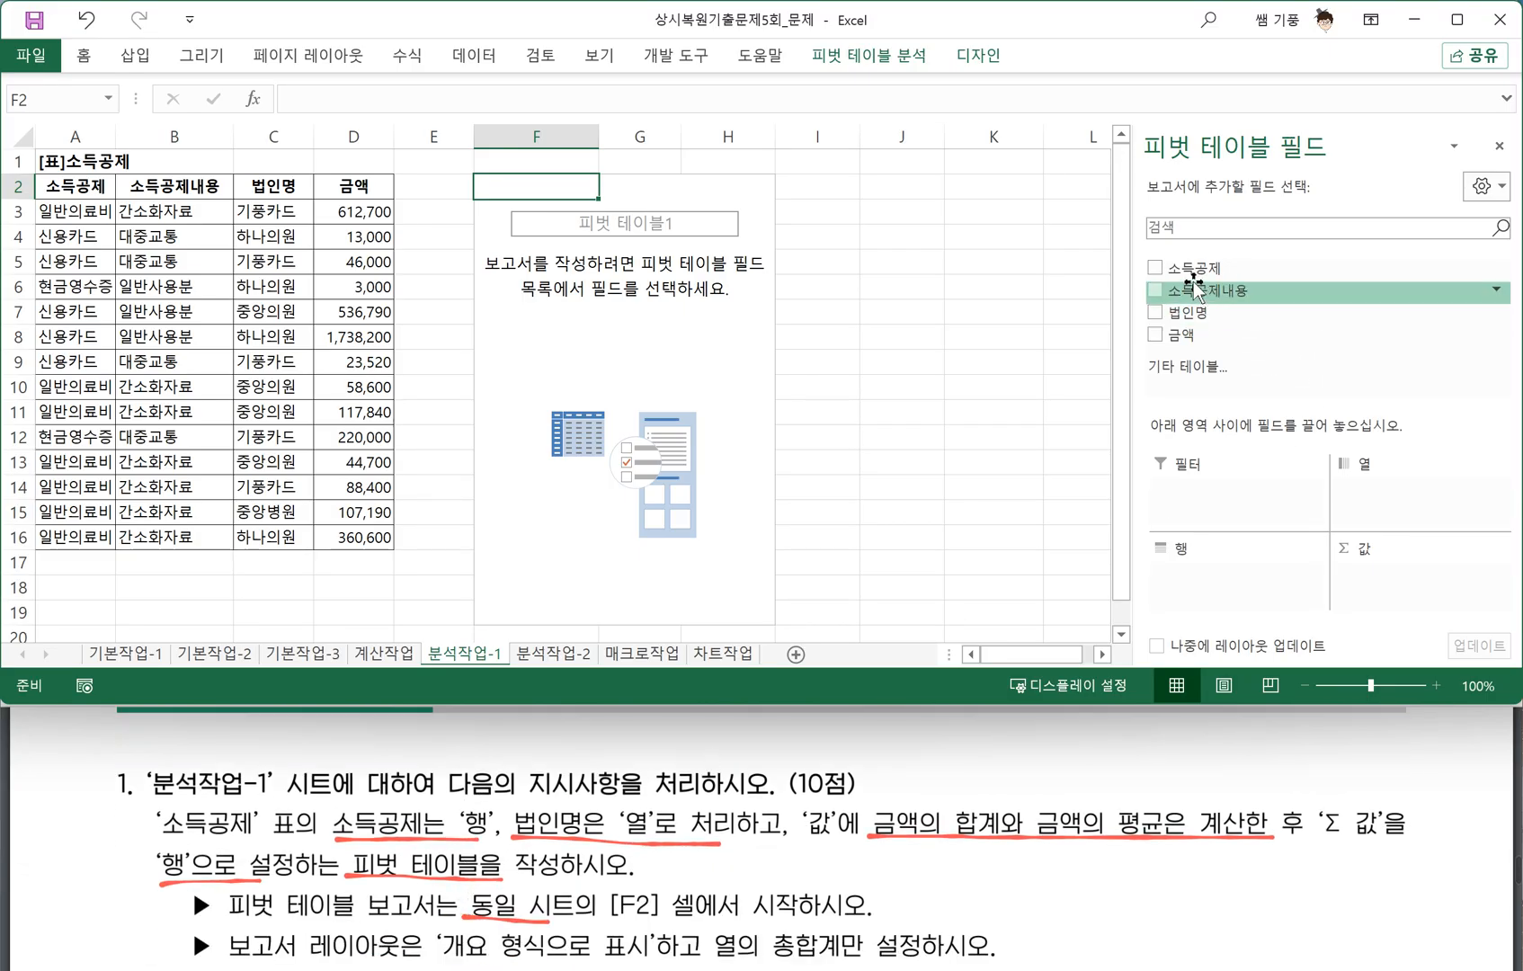
left_click_drag(1189, 270, 1227, 585)
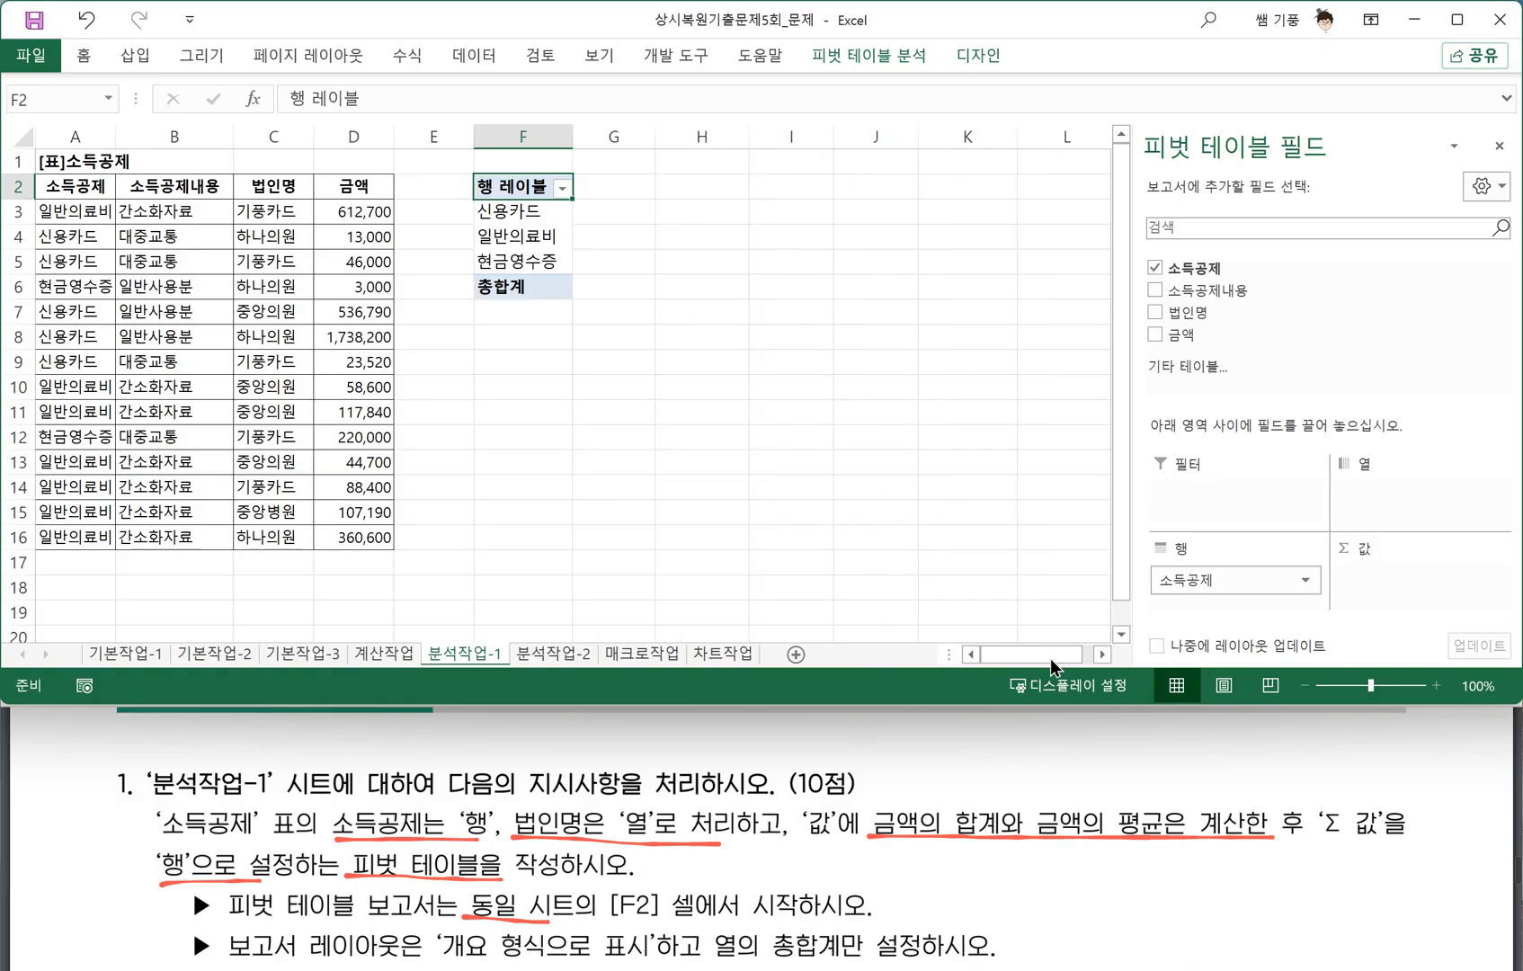
left_click_drag(1191, 315, 1388, 495)
Circle the amount sum and average requirements in the PDF and add the 금액 field twice to the pivot table's values.
mouse_move(887, 841)
left_mouse_down()
mouse_move(1012, 820)
mouse_move(932, 839)
left_mouse_up()
left_click_drag(1068, 843, 1204, 798)
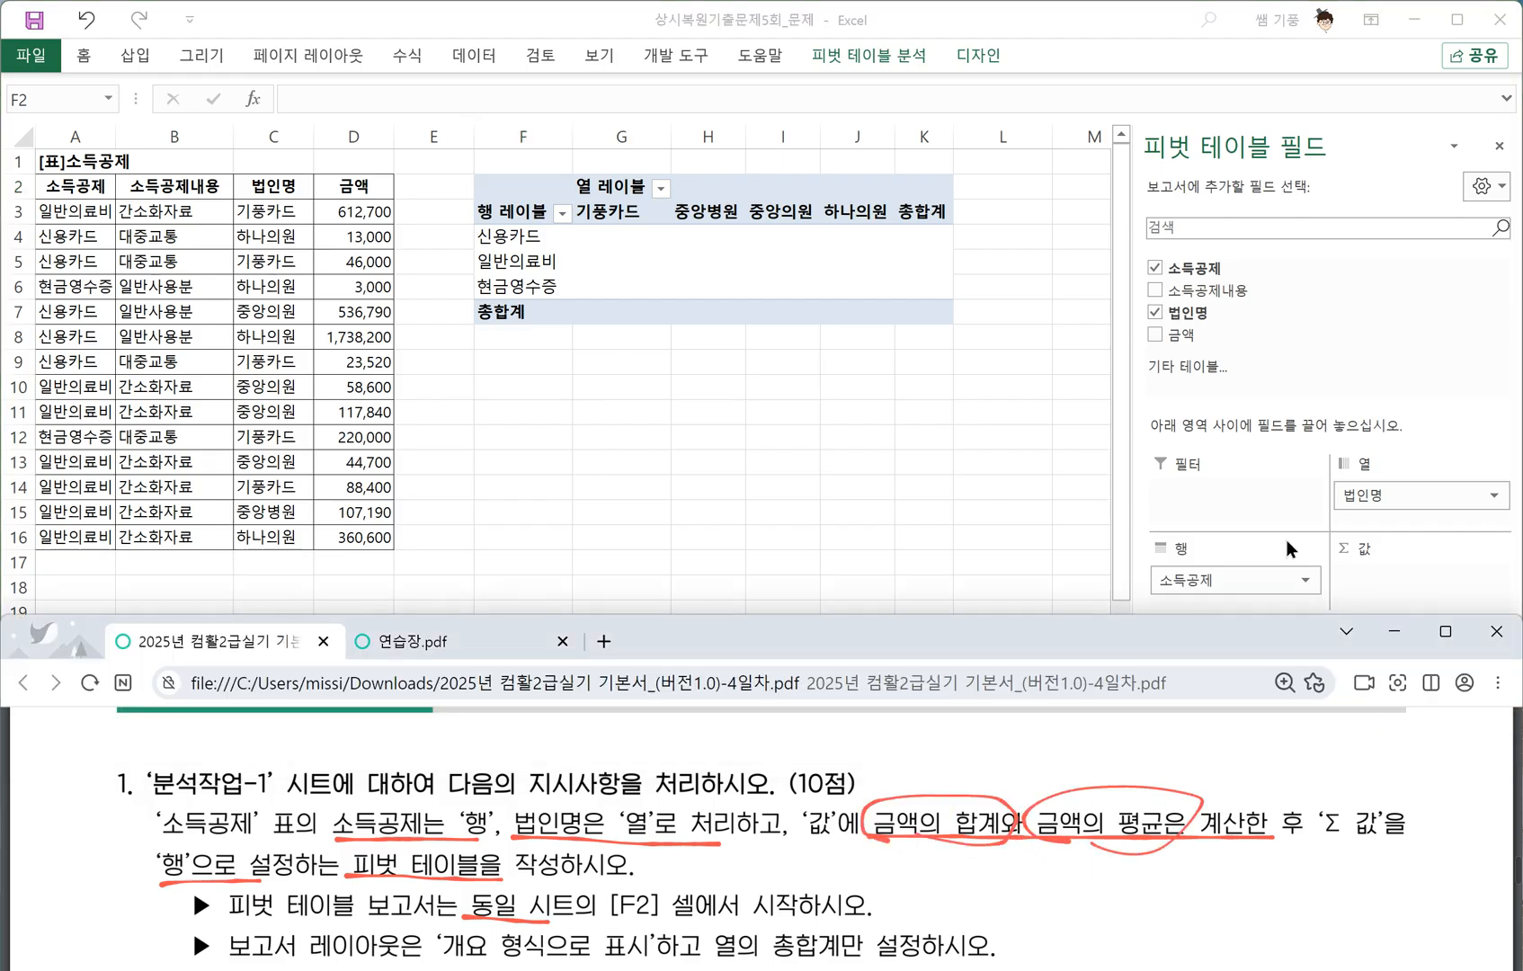
left_click(1196, 338)
left_click_drag(1196, 338, 1385, 570)
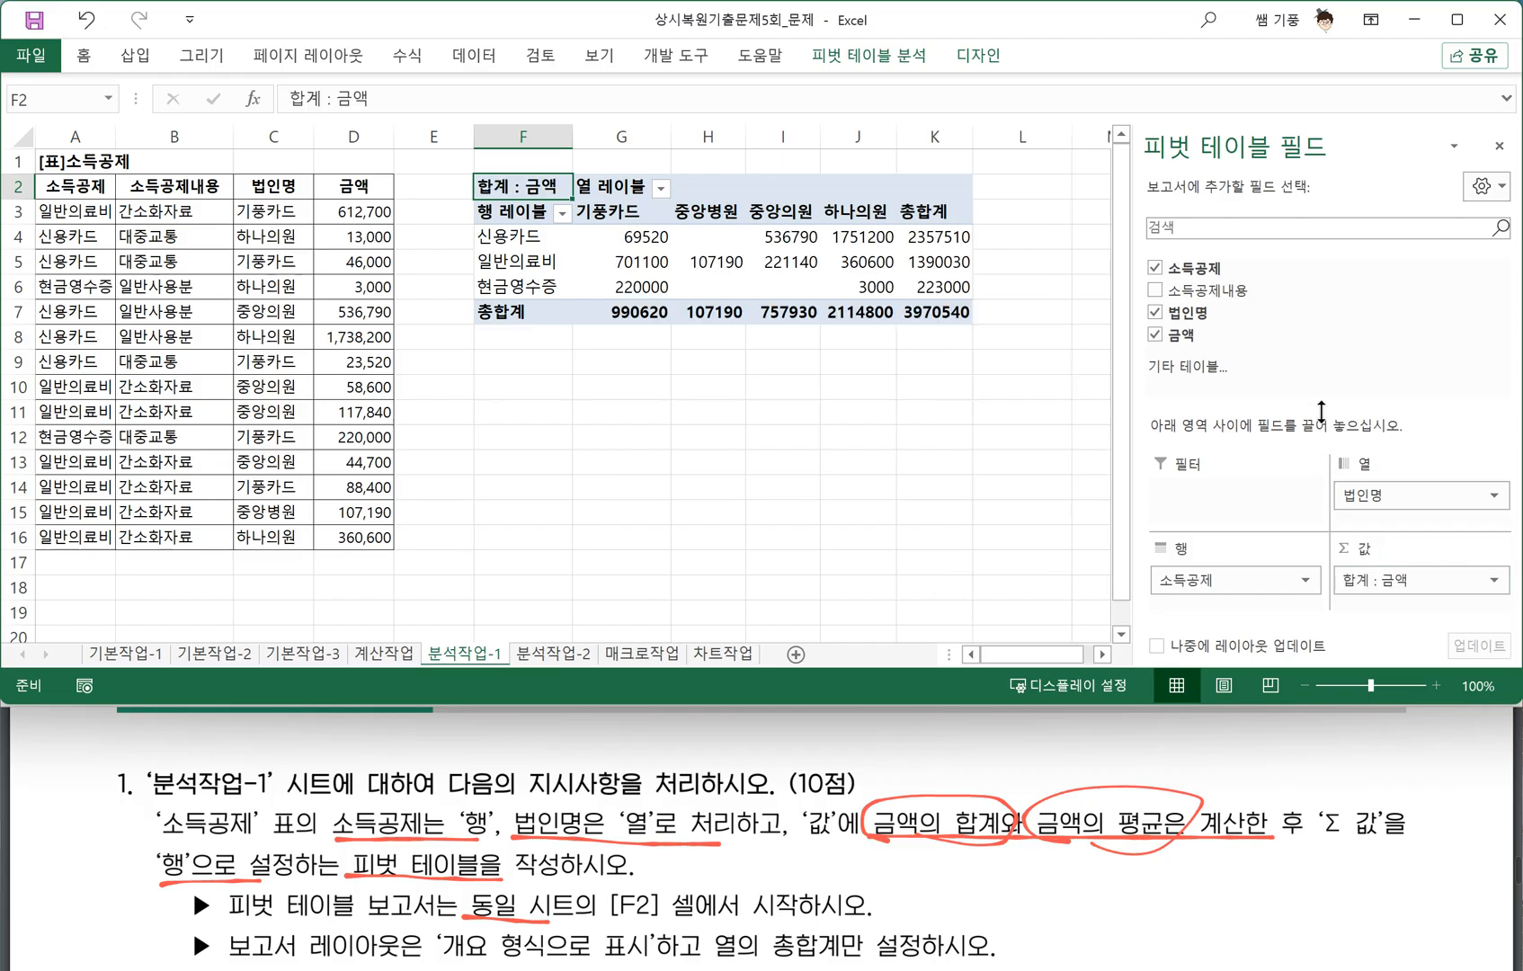
left_click_drag(1321, 411, 1322, 346)
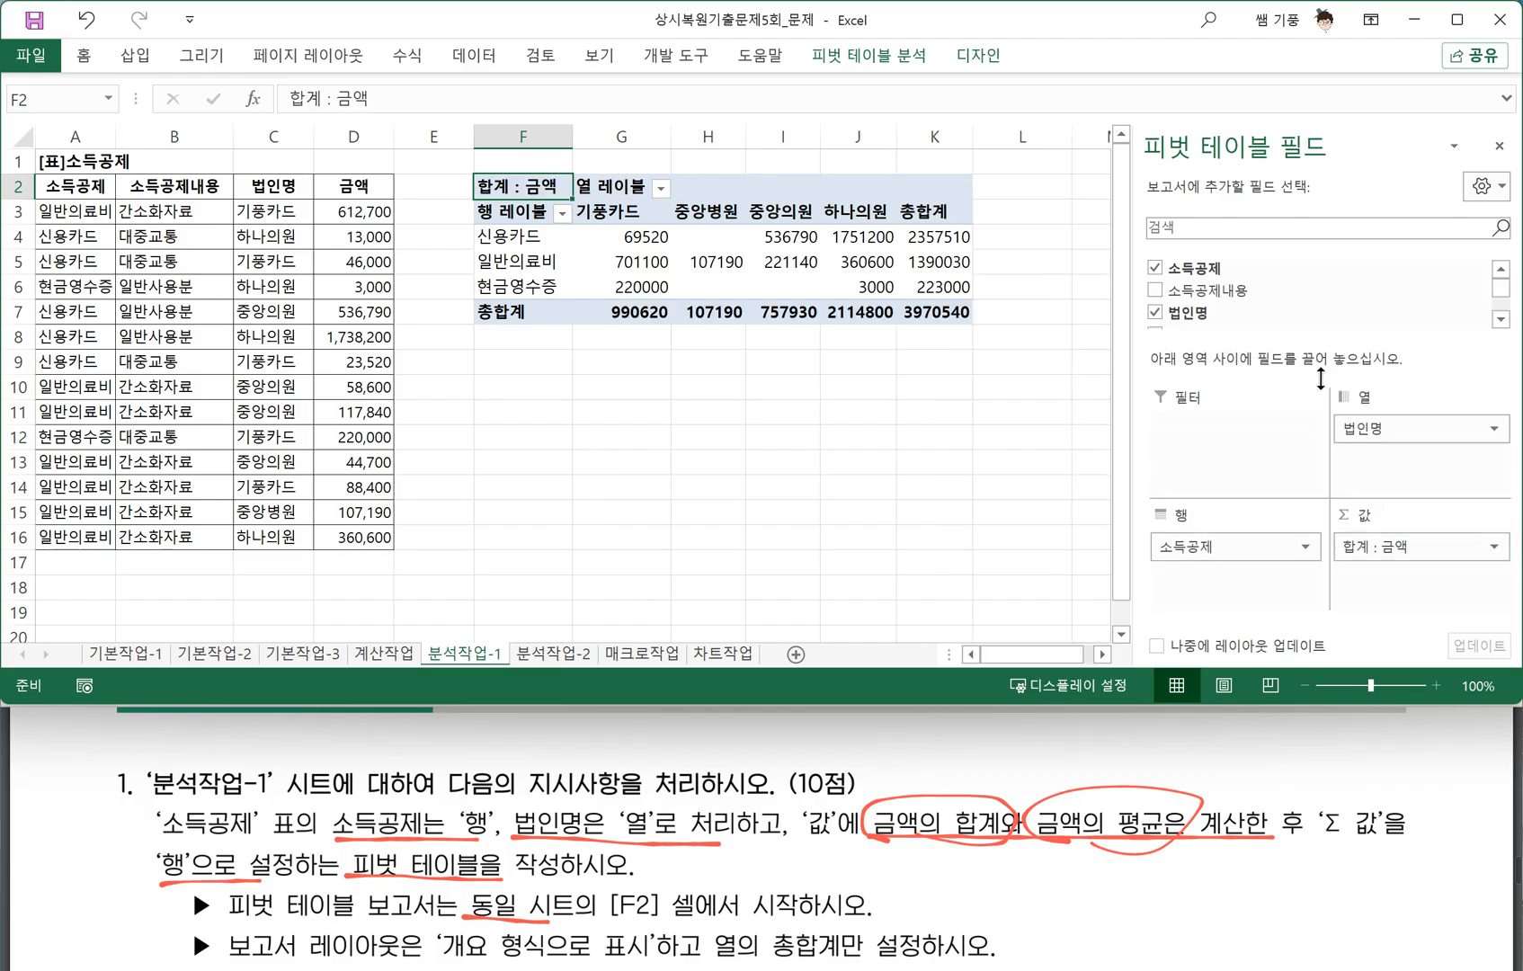
left_click(1500, 321)
left_click_drag(1200, 306, 1425, 595)
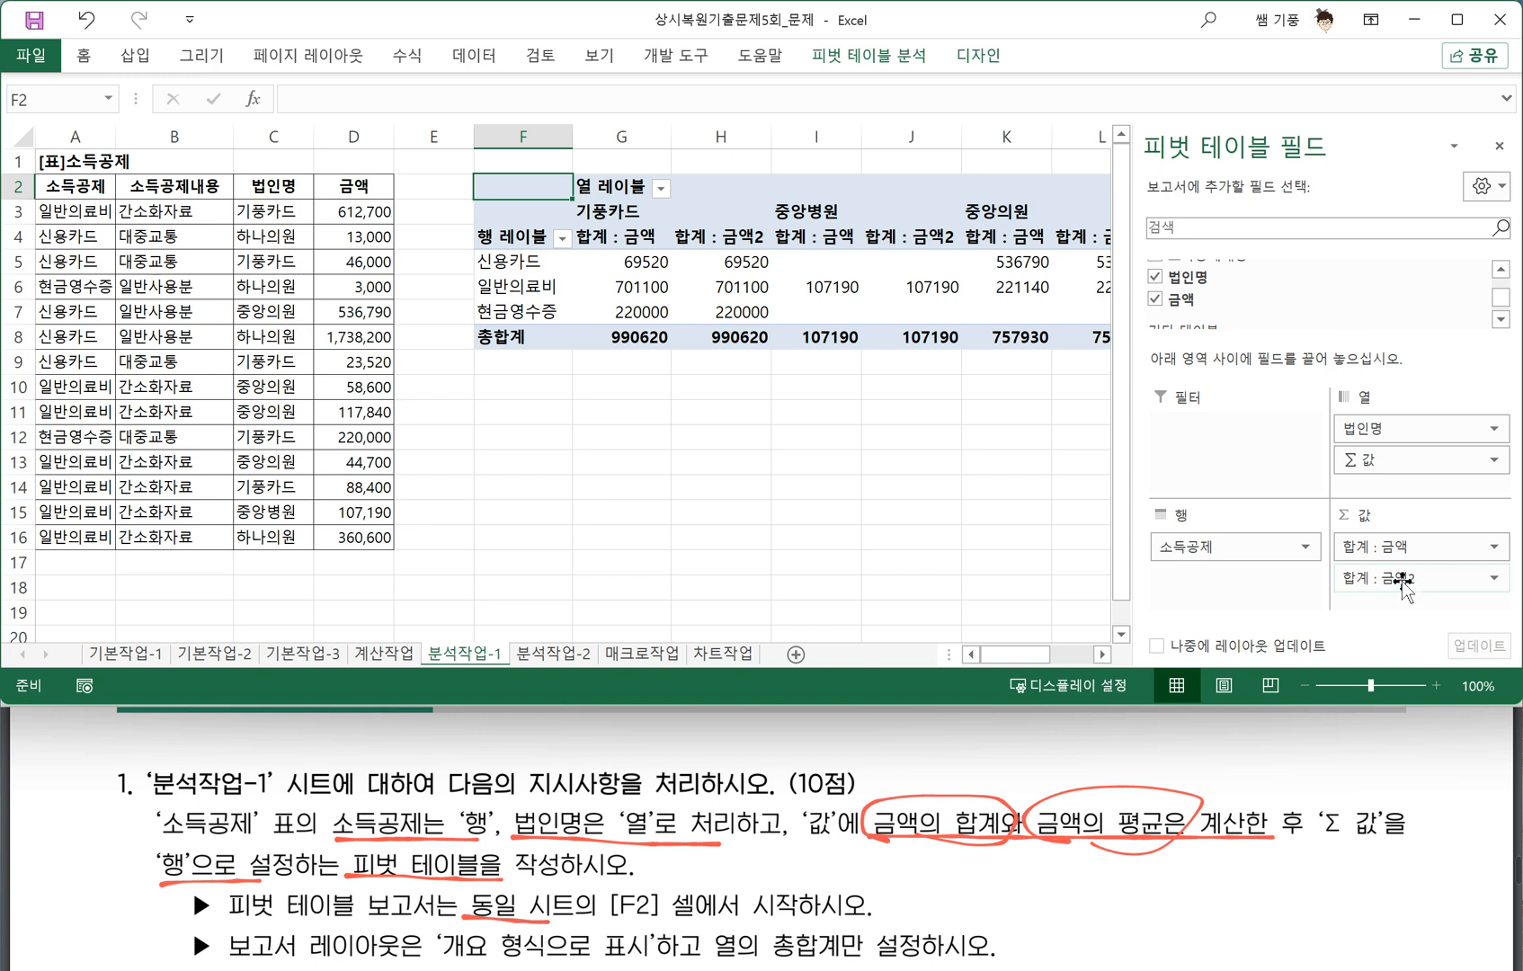
Change the summary calculation of the second 금액 value field to 평균.
left_click(1403, 582)
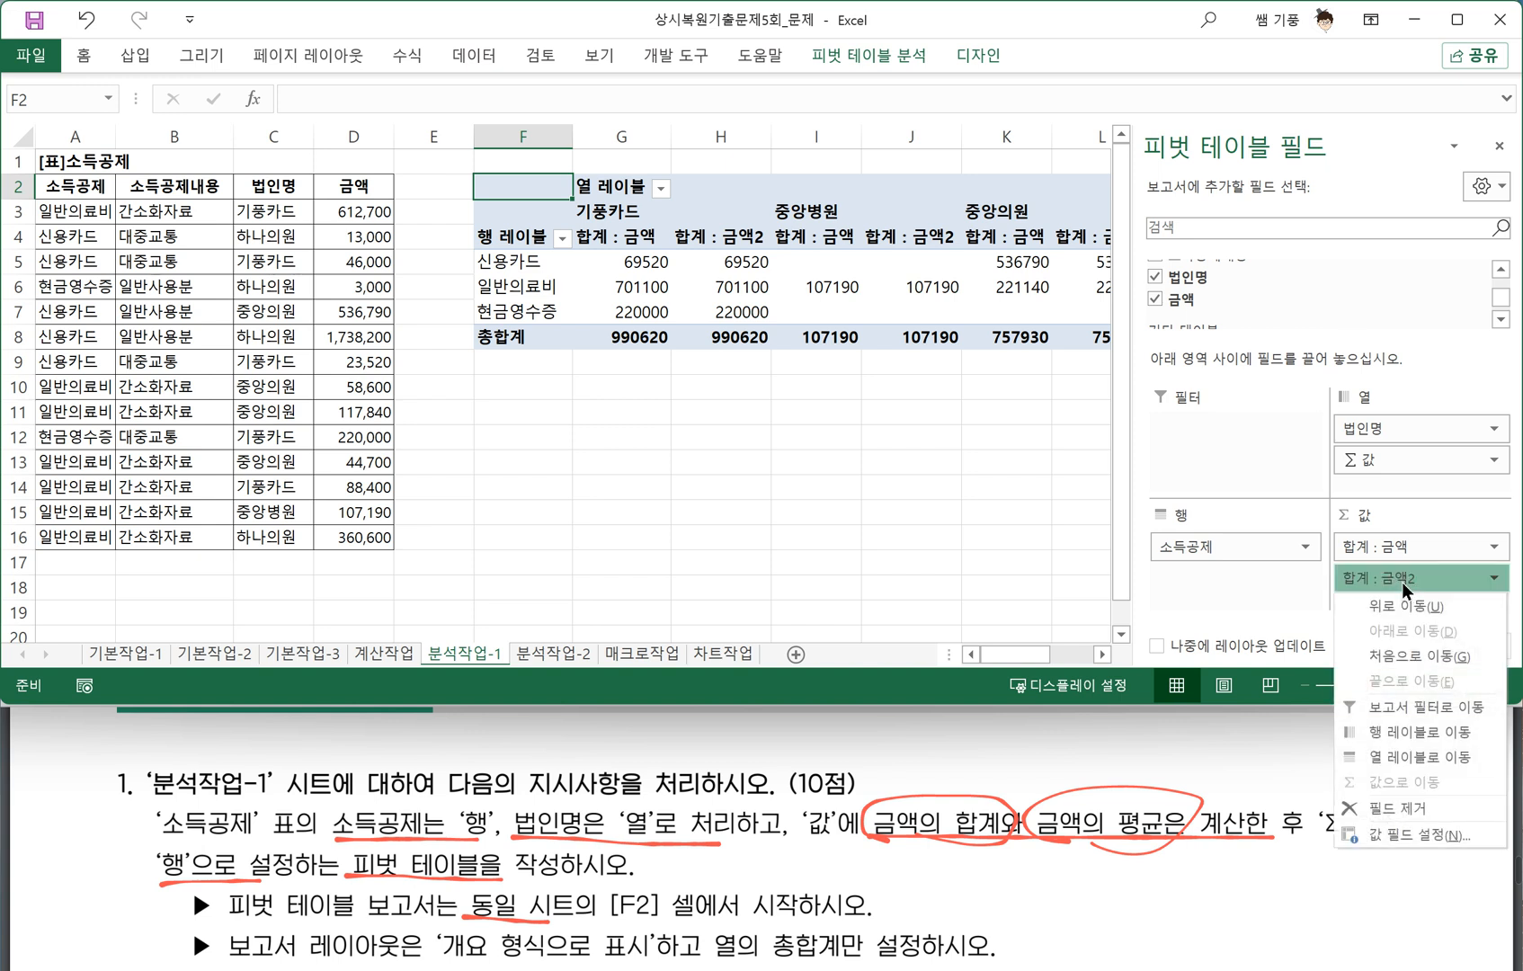
left_click(1399, 831)
left_click(842, 435)
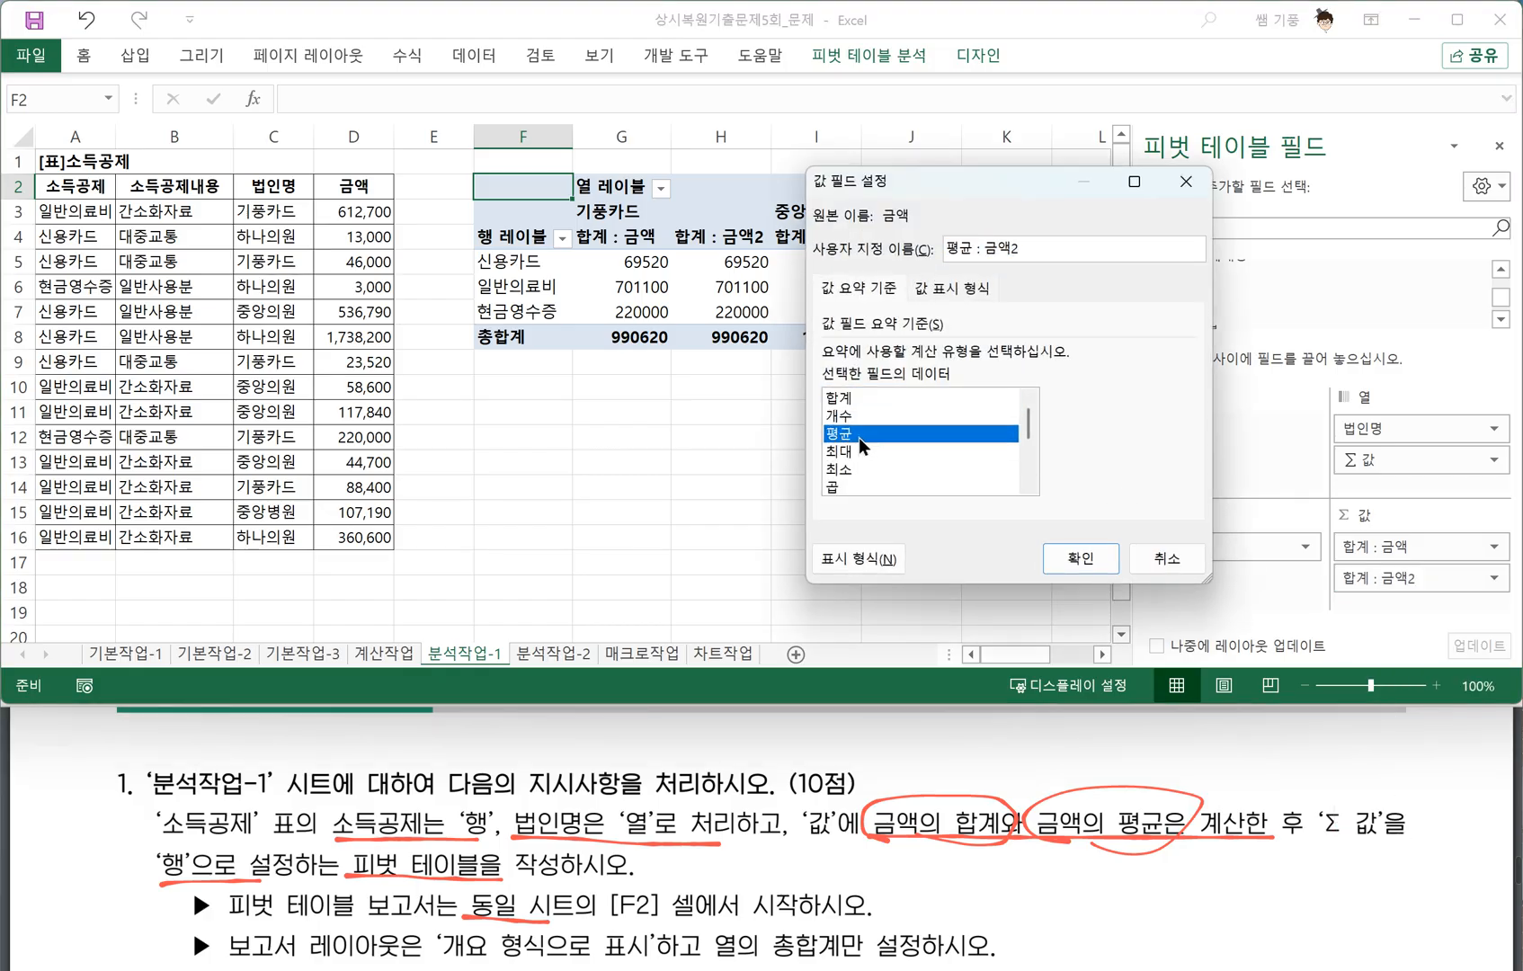
left_click(1082, 558)
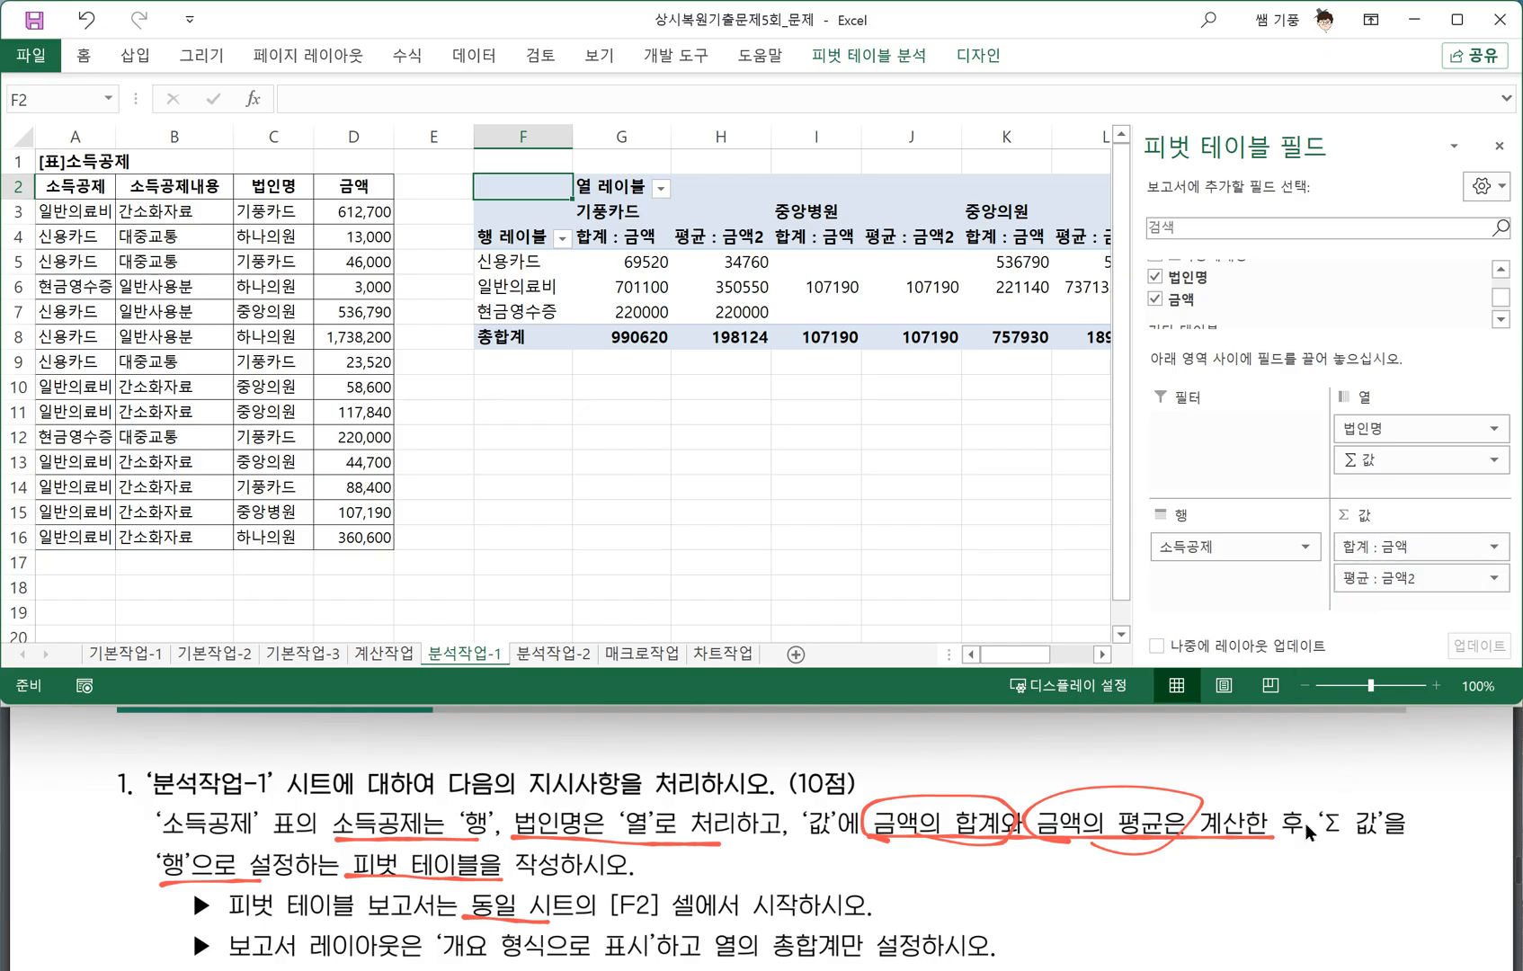
Underline 'Σ 값' in the PDF question and move the pivot table's Σ 값 from columns to rows, below 소득공제.
left_click_drag(1318, 844, 1401, 844)
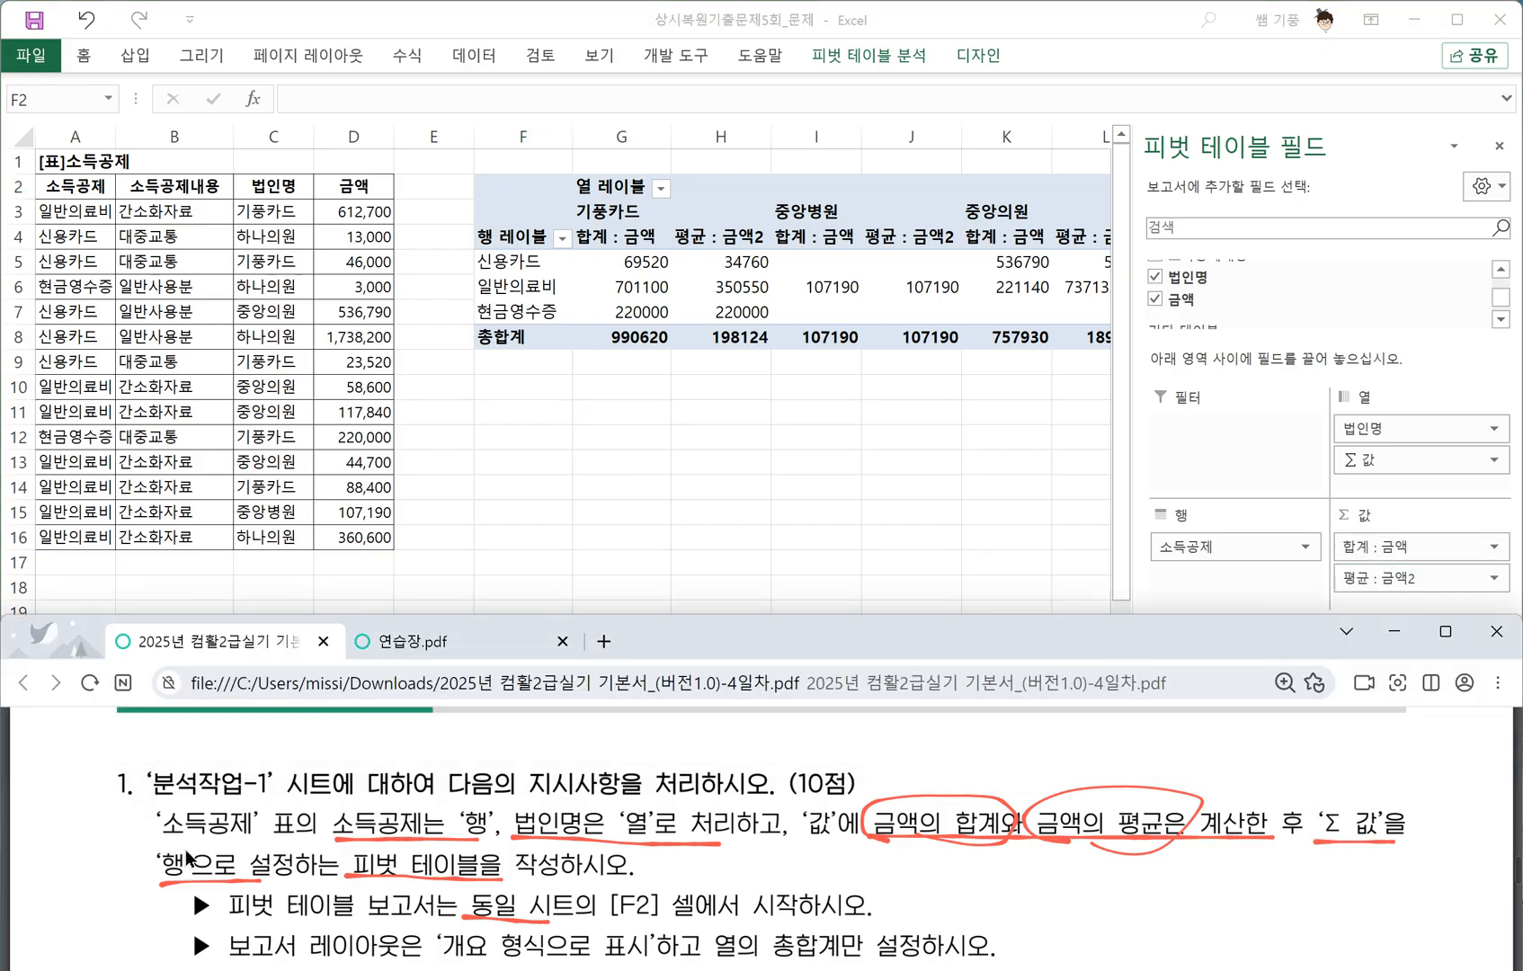
left_click_drag(1372, 463, 1213, 584)
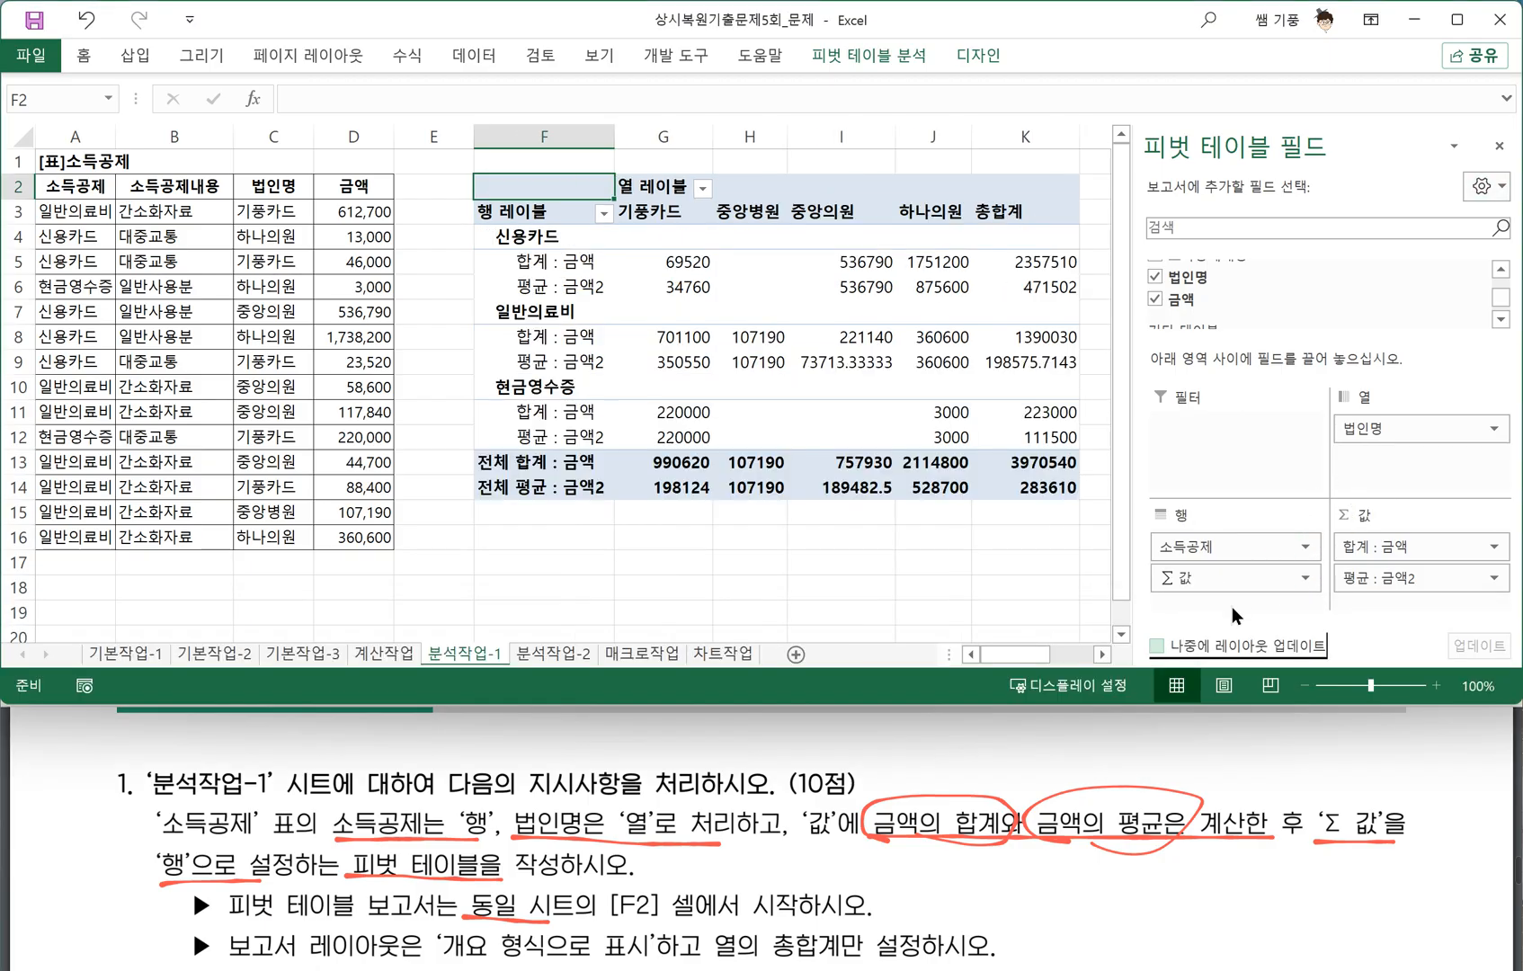
Underline the '개요 형식으로' report layout requirement in the PDF's first analysis question.
left_click(385, 849)
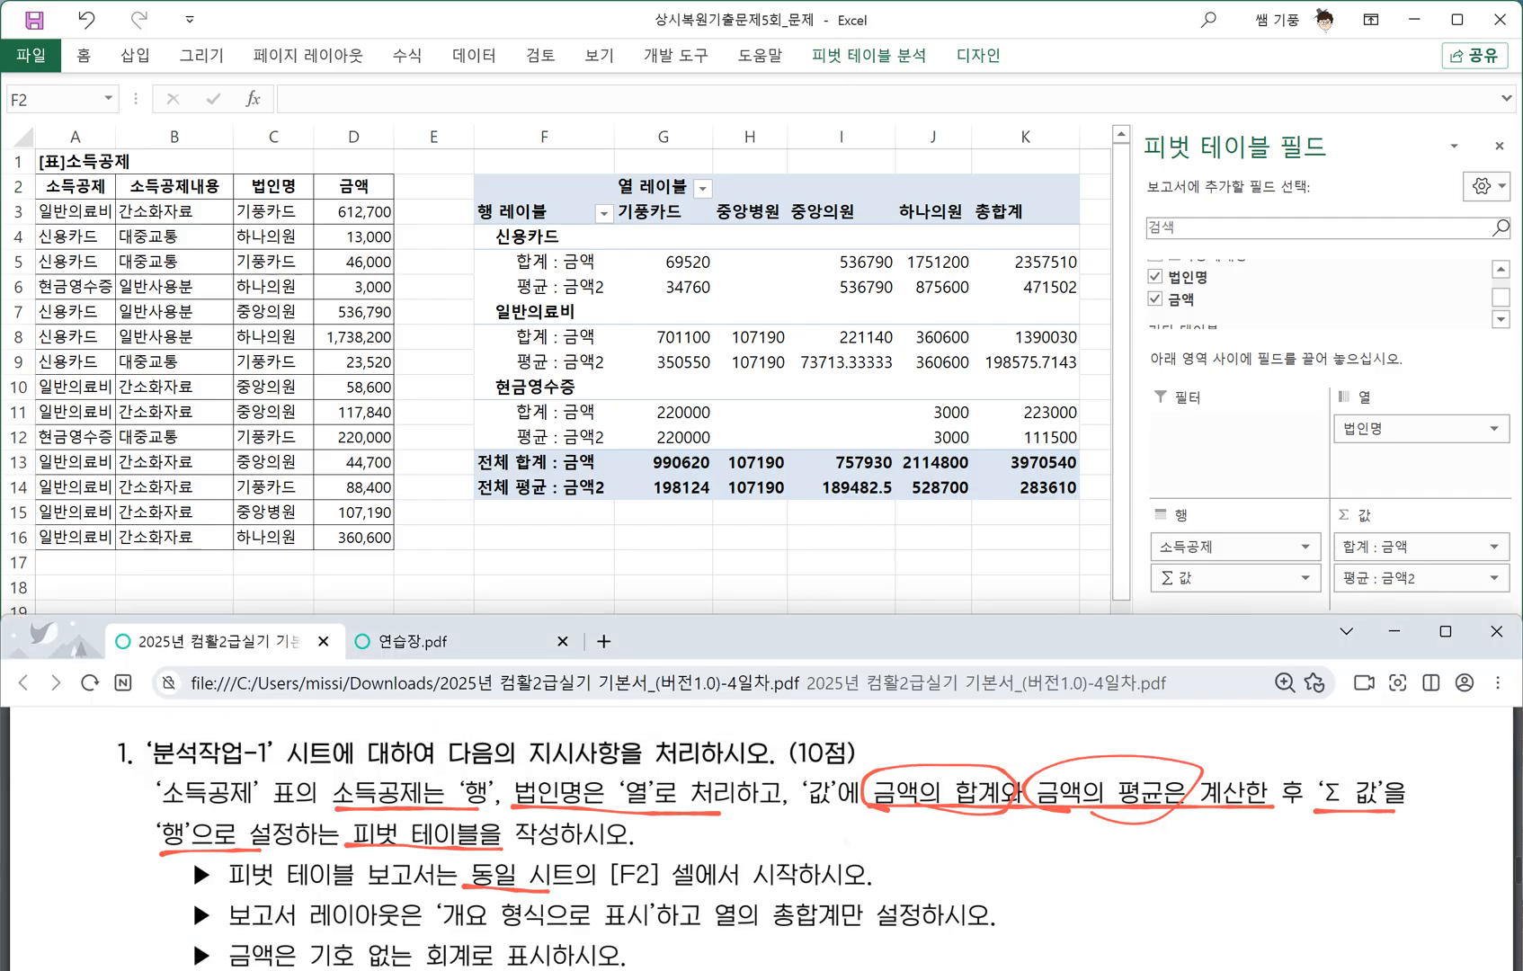
scroll(386, 848, "down", 2)
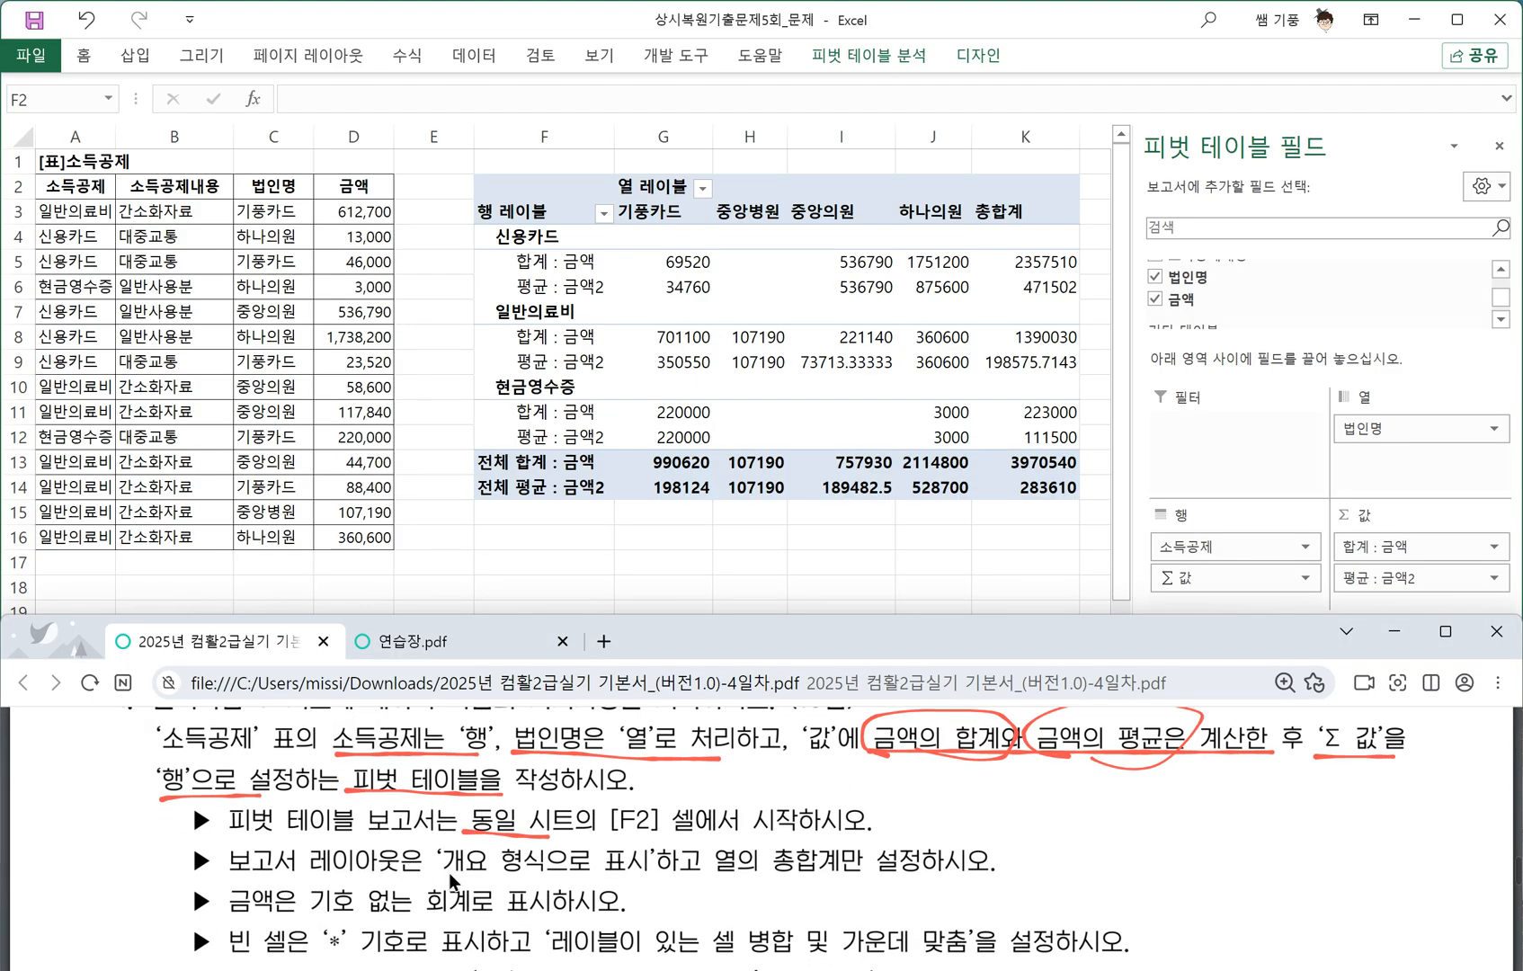
left_click_drag(440, 872, 604, 871)
left_click(754, 316)
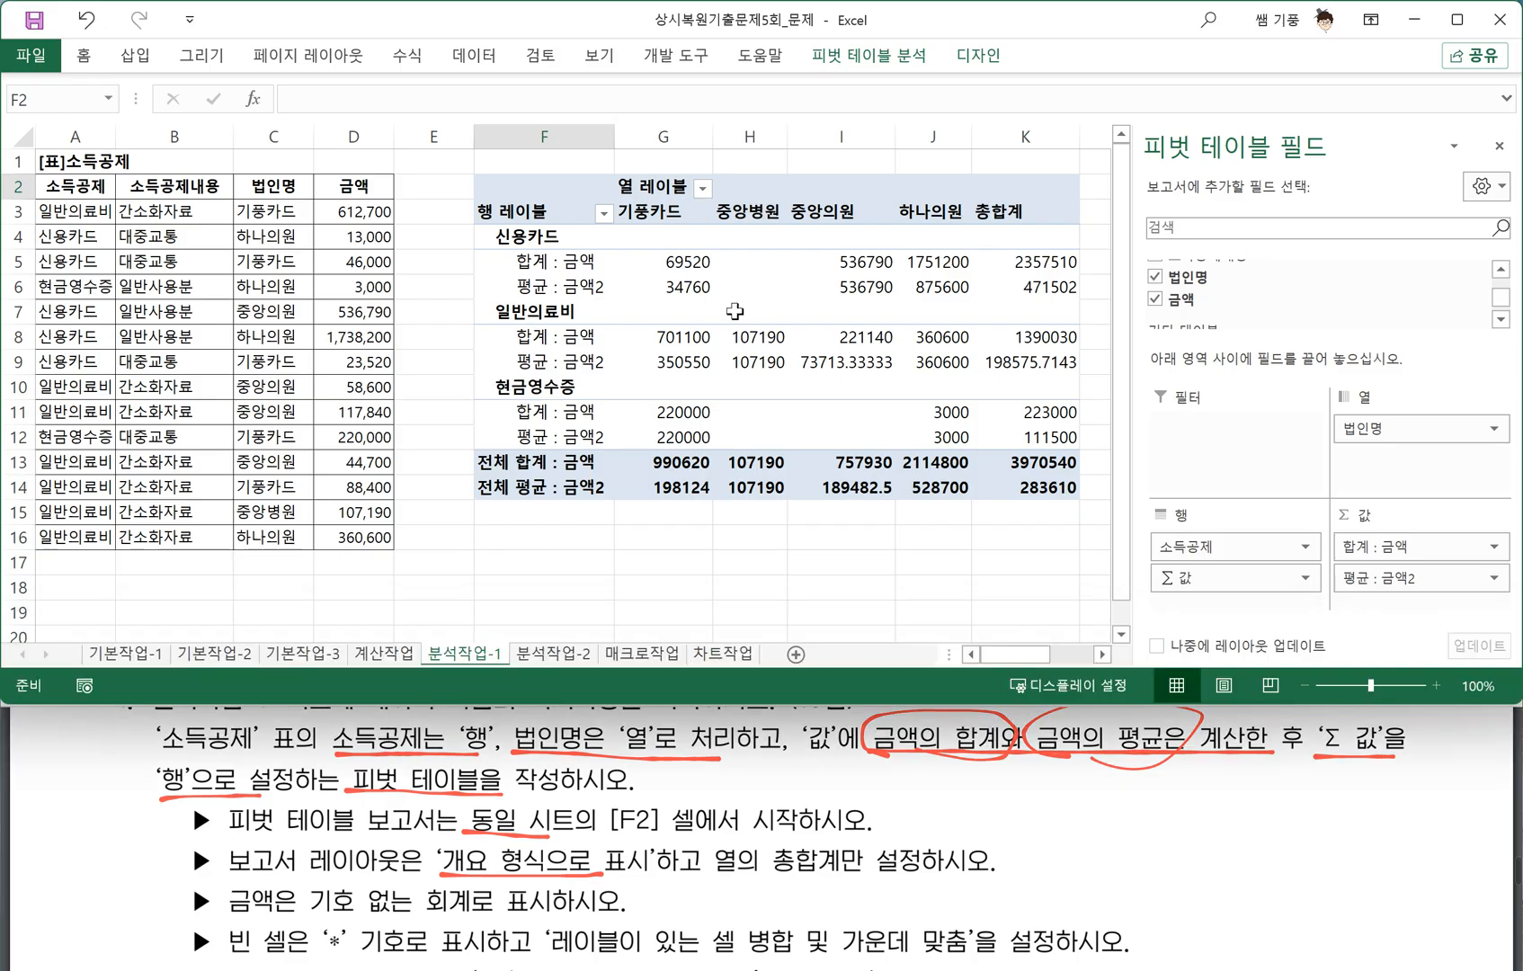
left_click(748, 337)
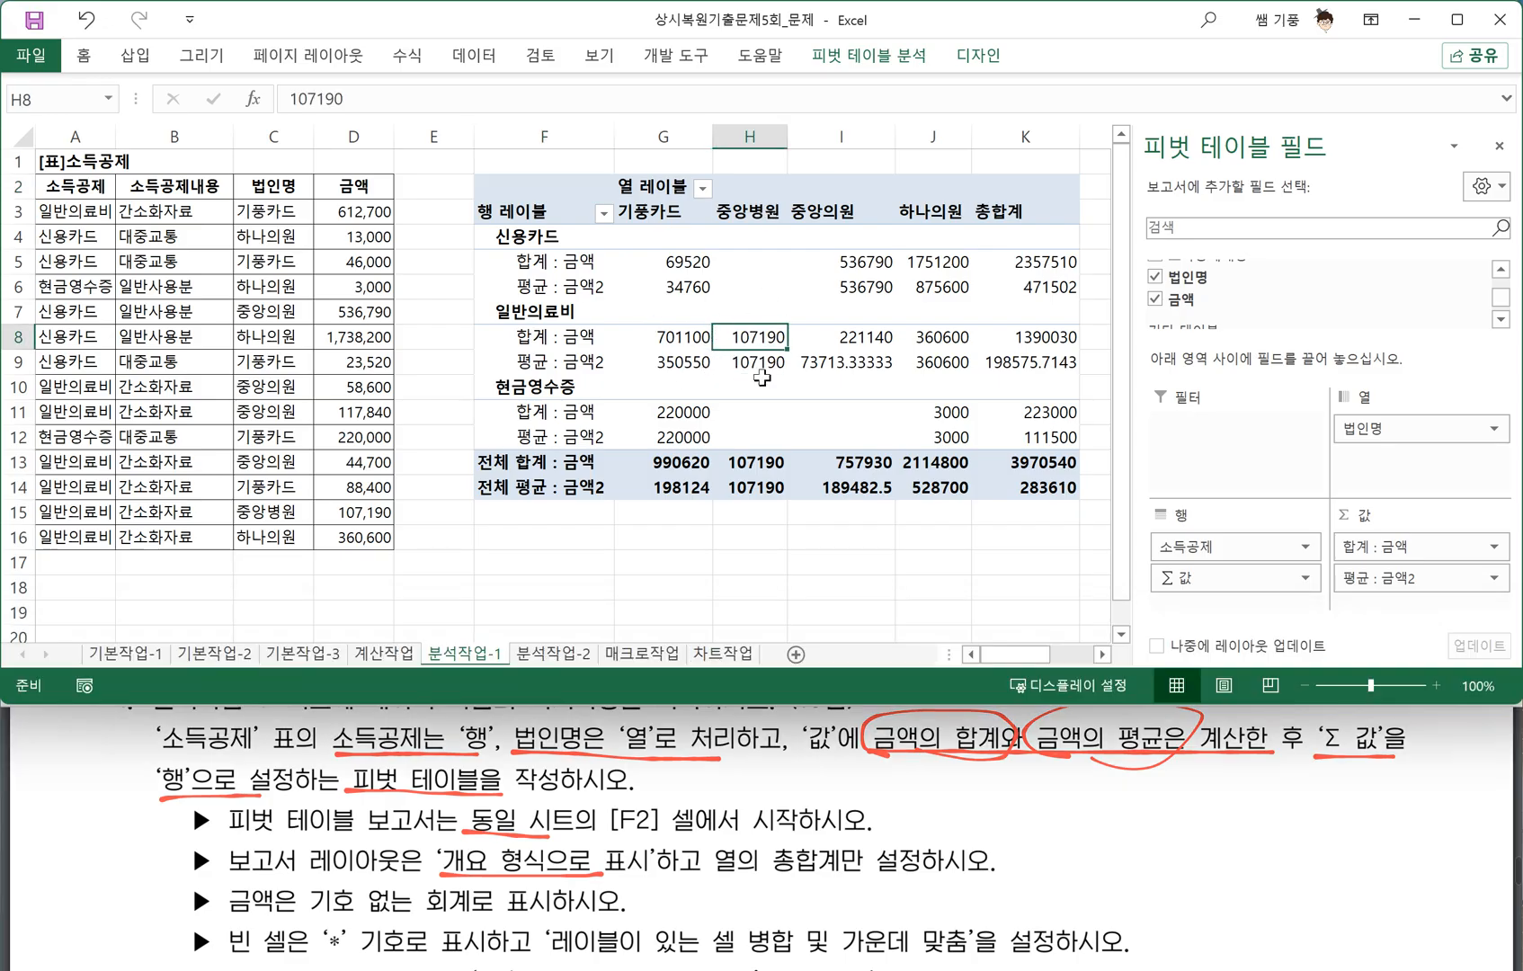
left_click(702, 364)
left_click(679, 388)
left_click(755, 409)
left_click(838, 362)
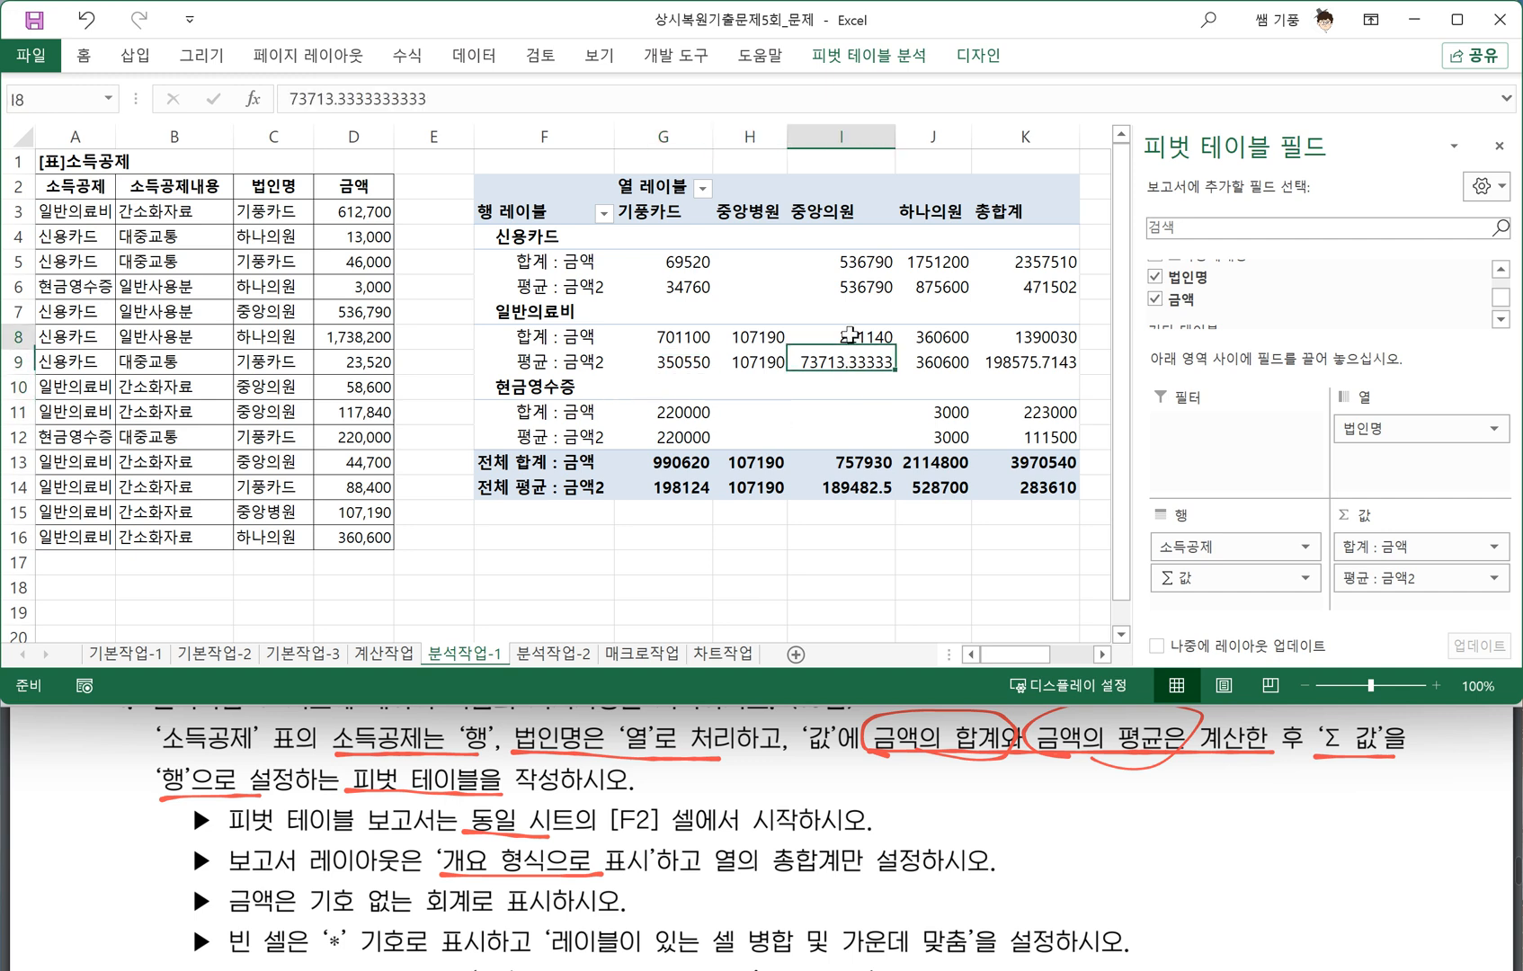
left_click(850, 336)
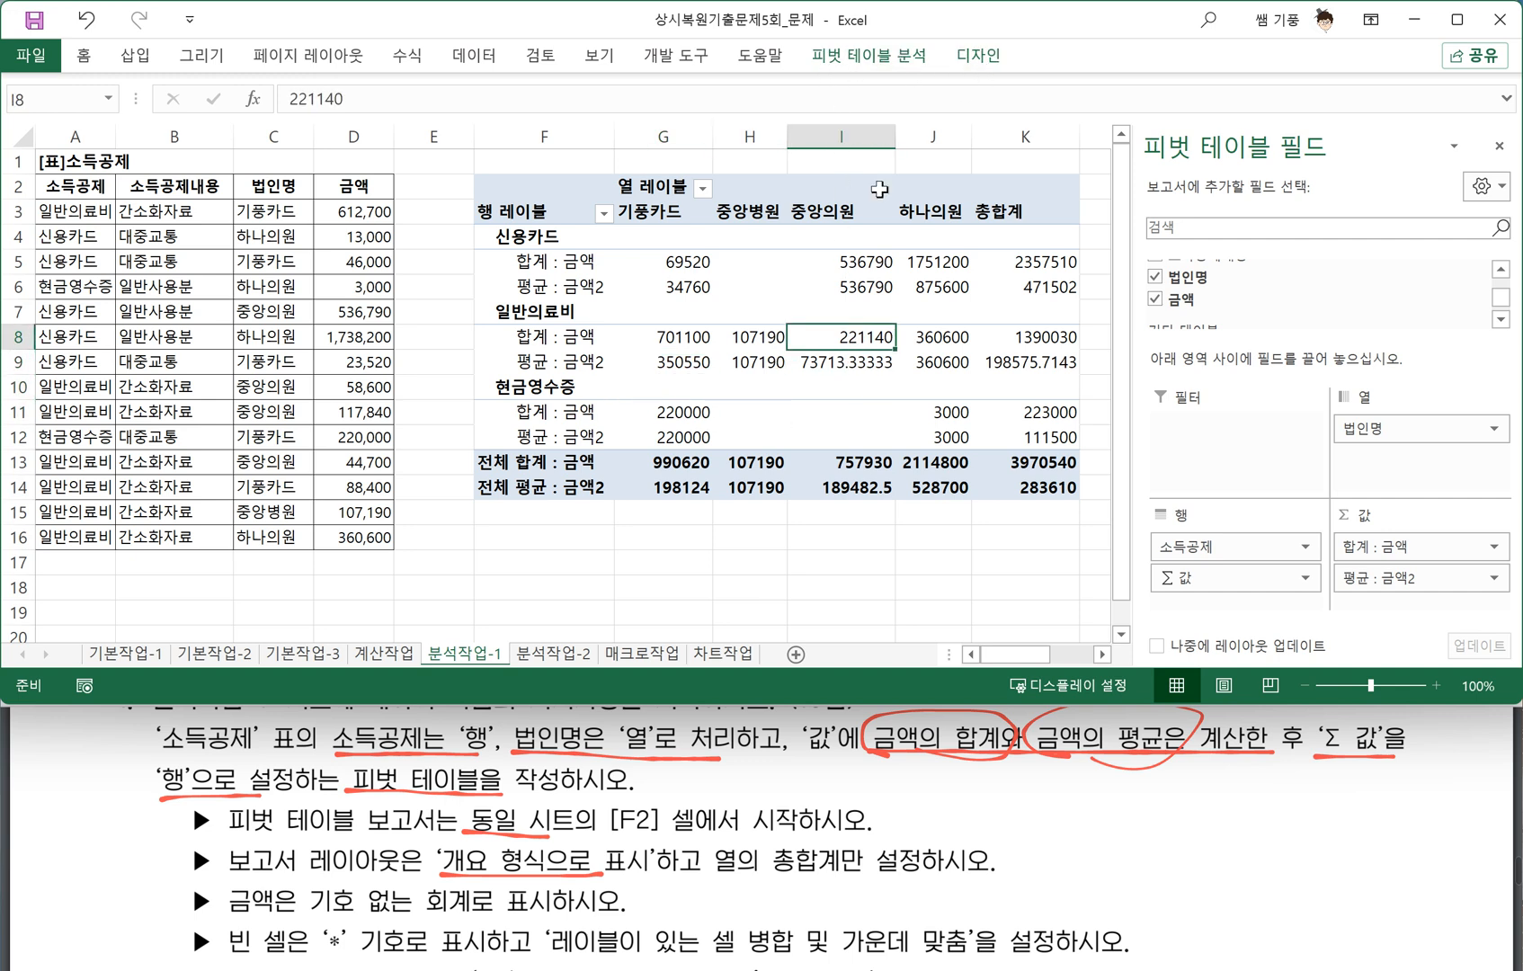
left_click(456, 607)
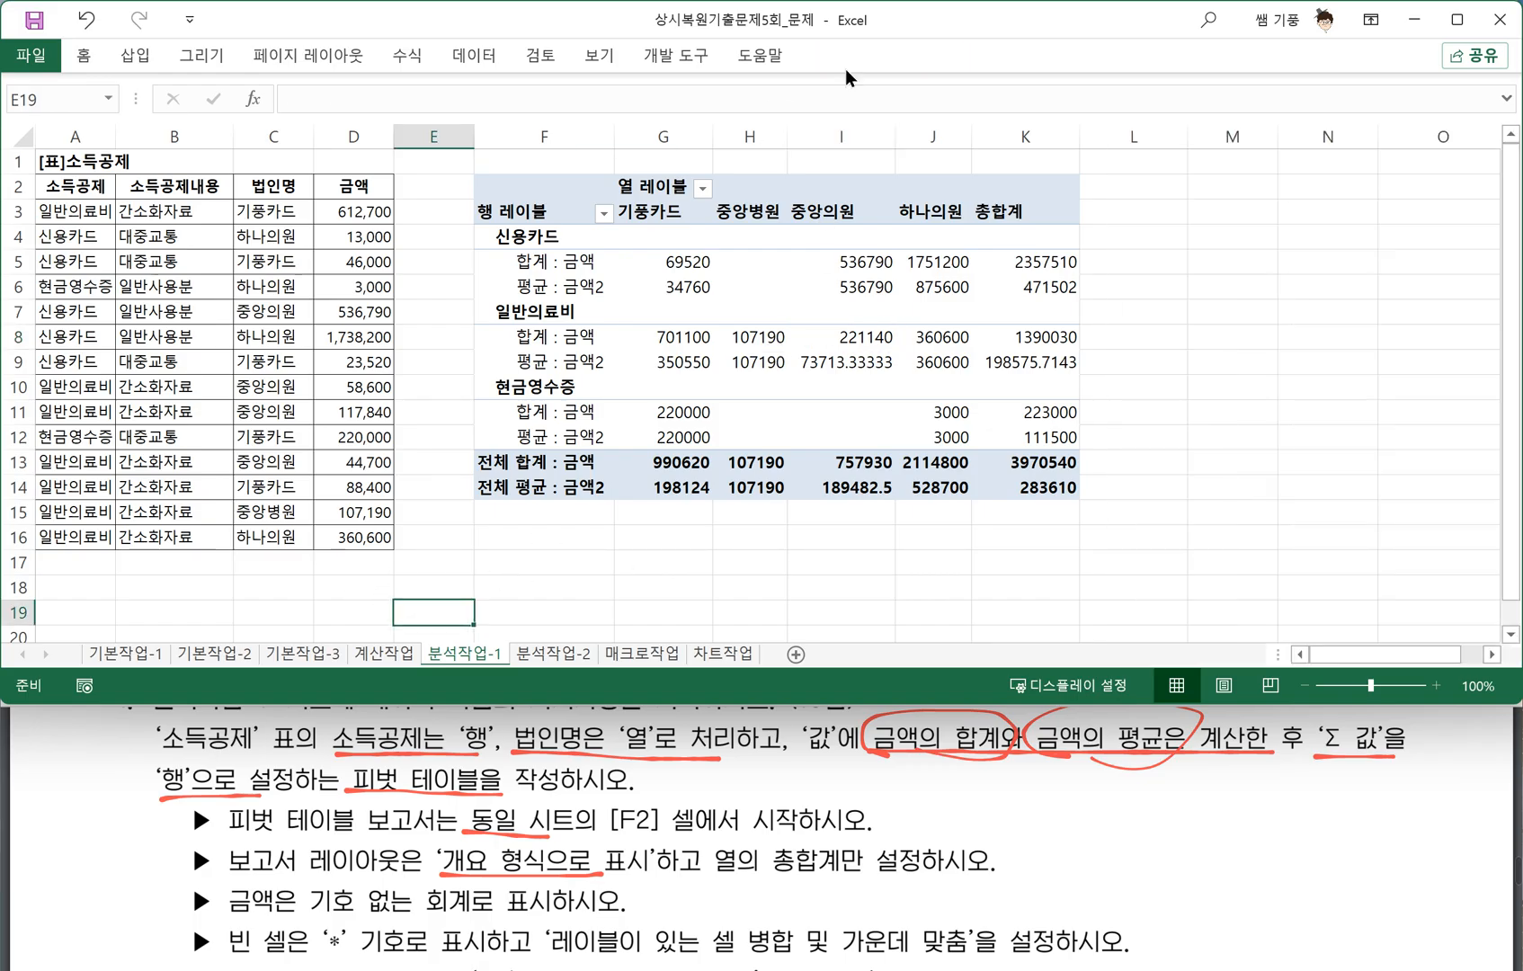
Set the pivot table's report layout to 개요 형식으로 표시.
left_click(791, 319)
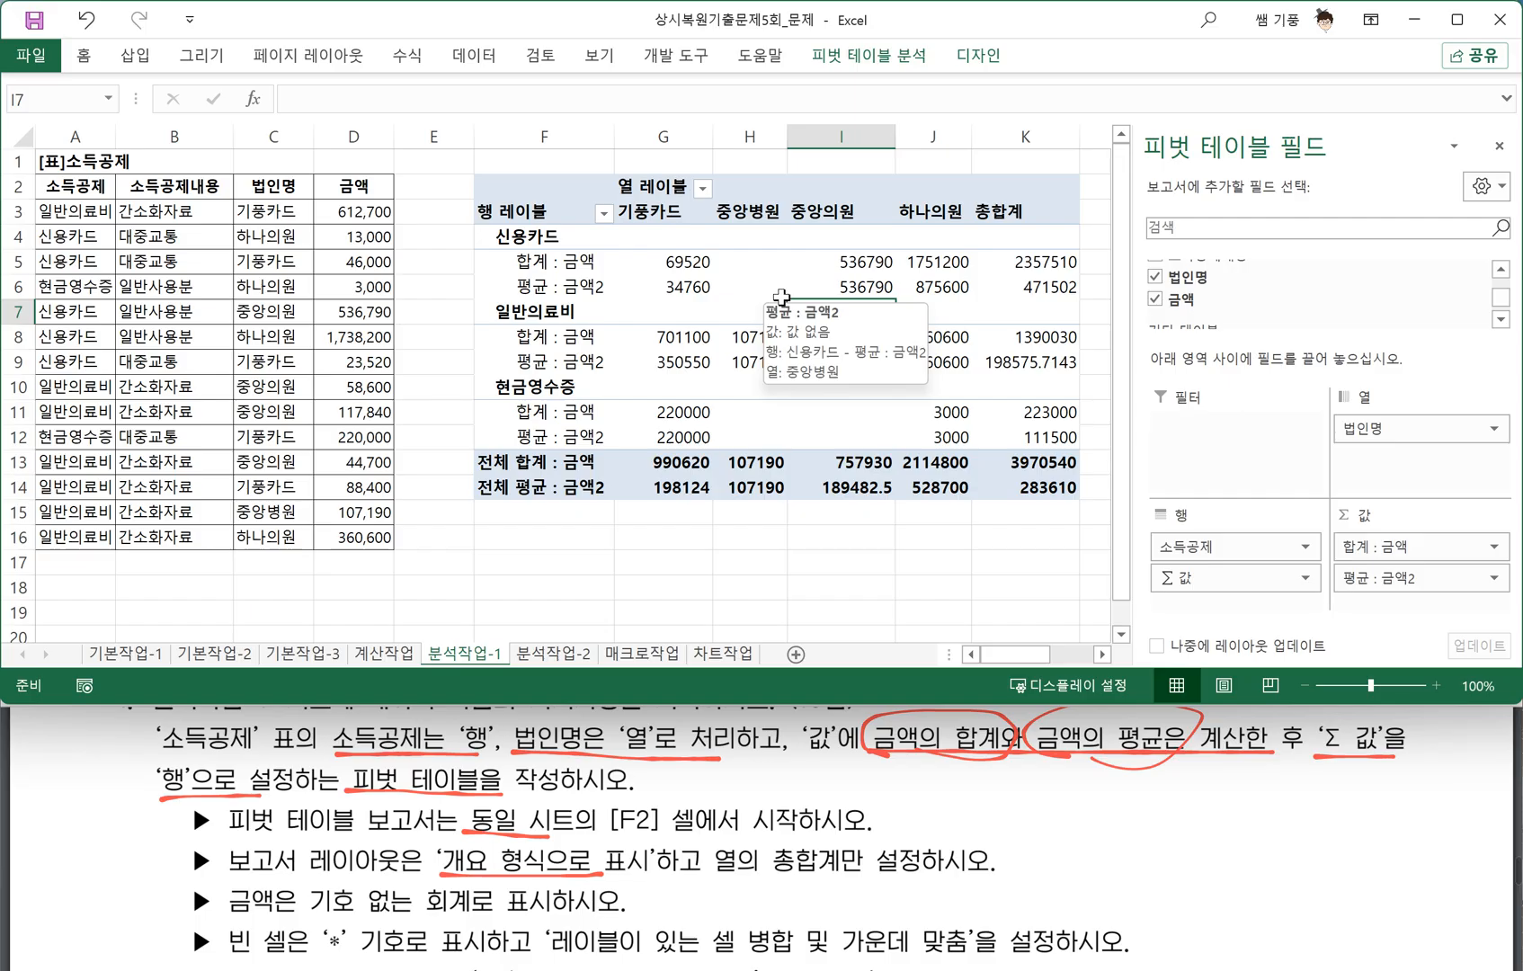
left_click(983, 69)
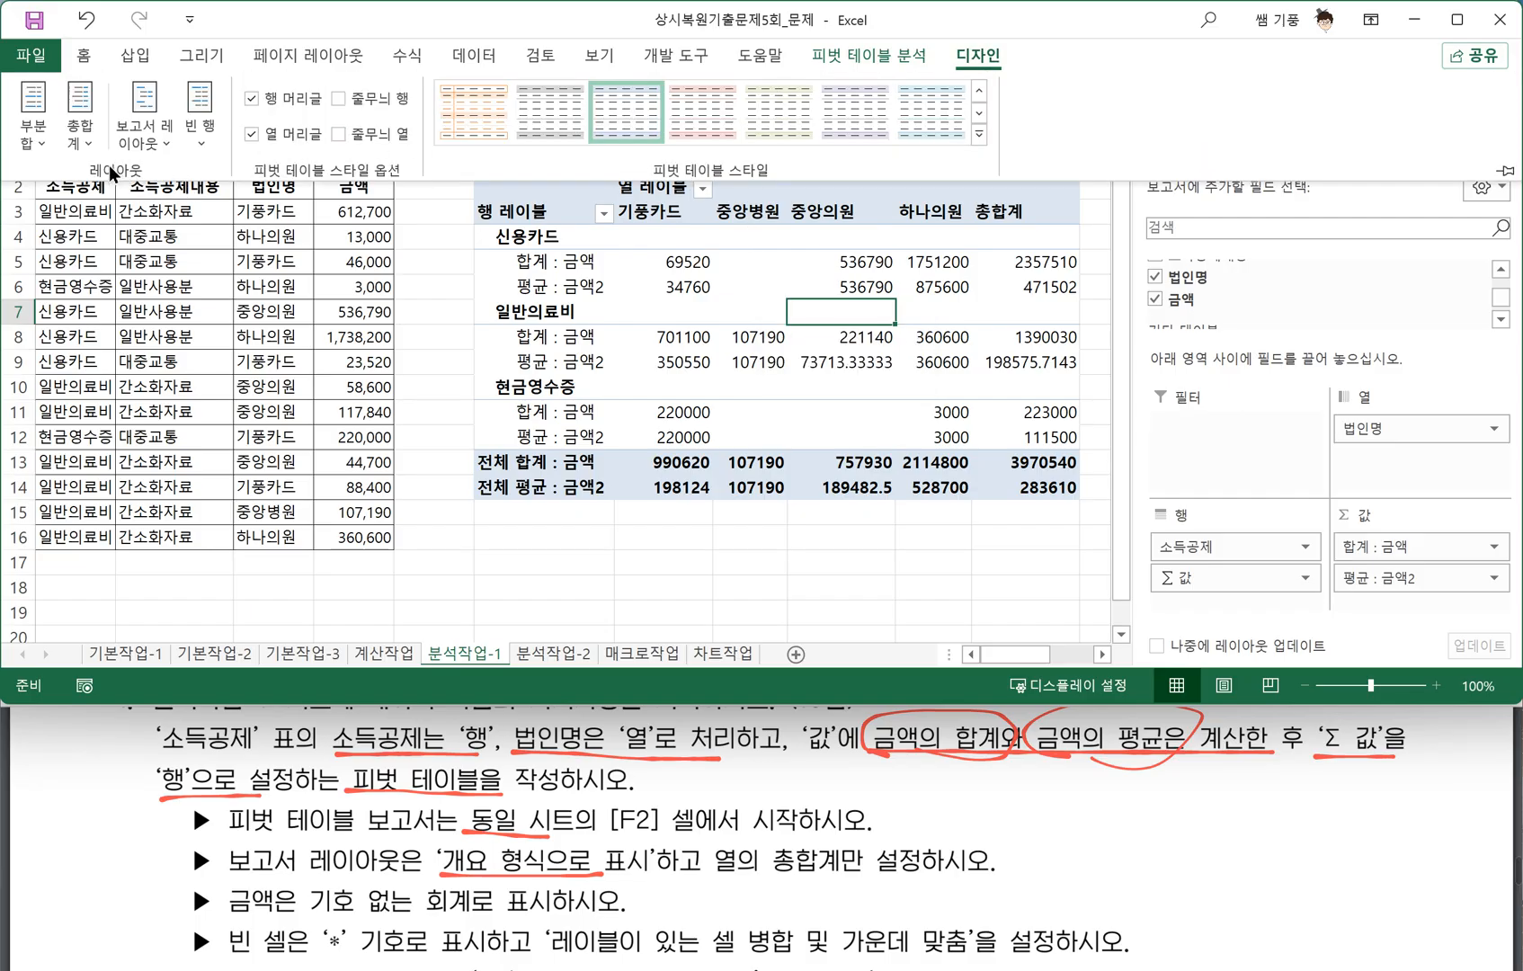
left_click(149, 141)
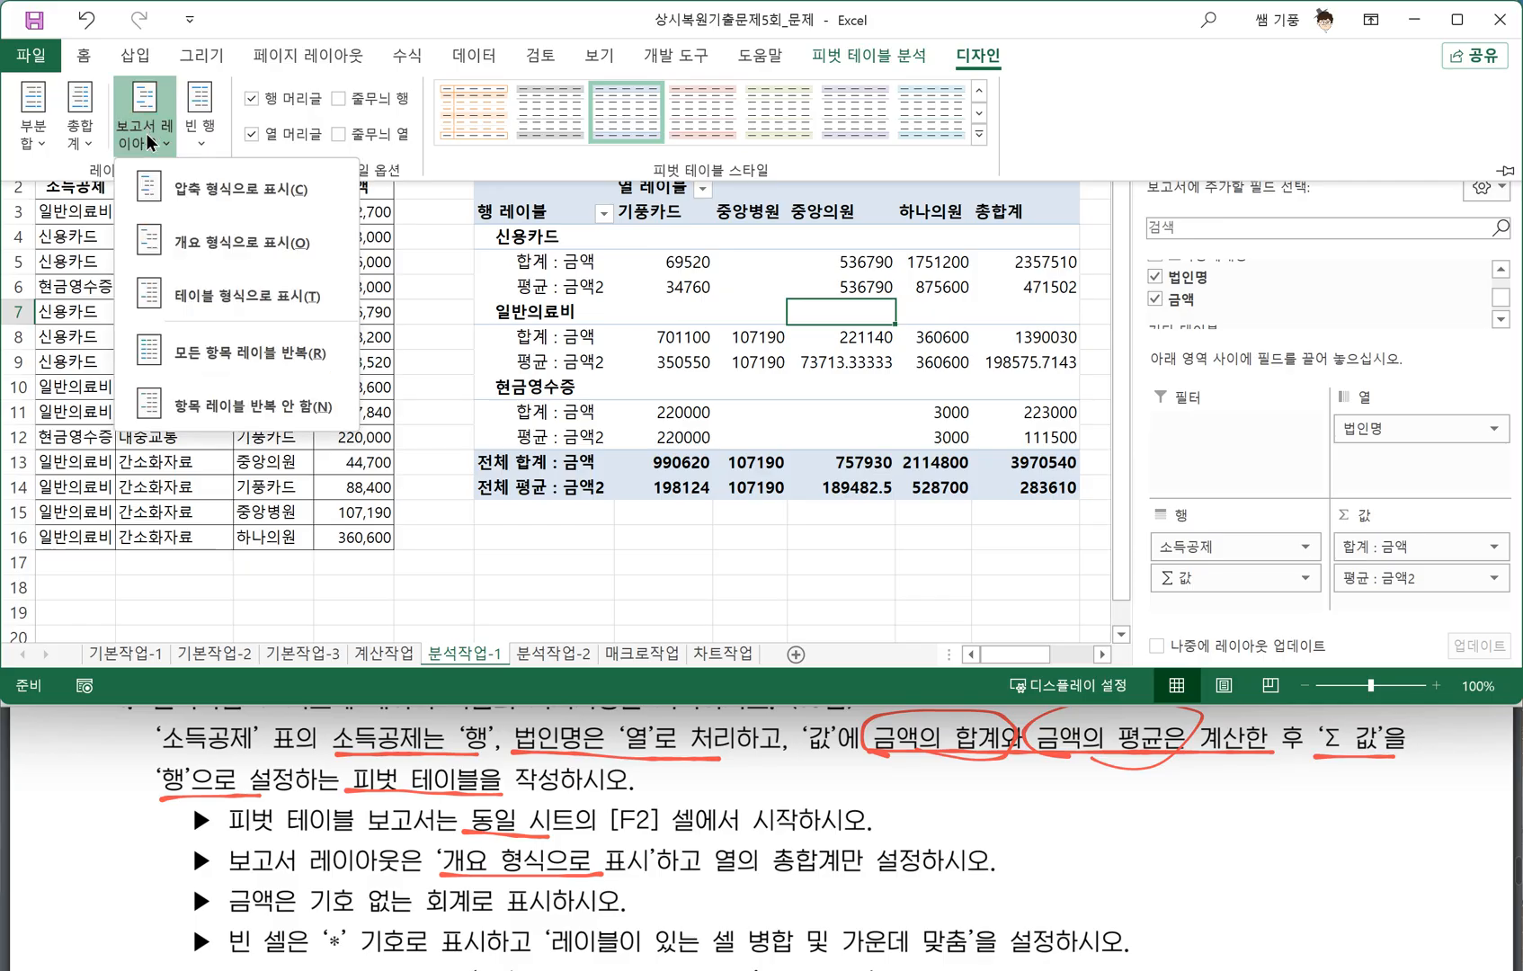
left_click(209, 249)
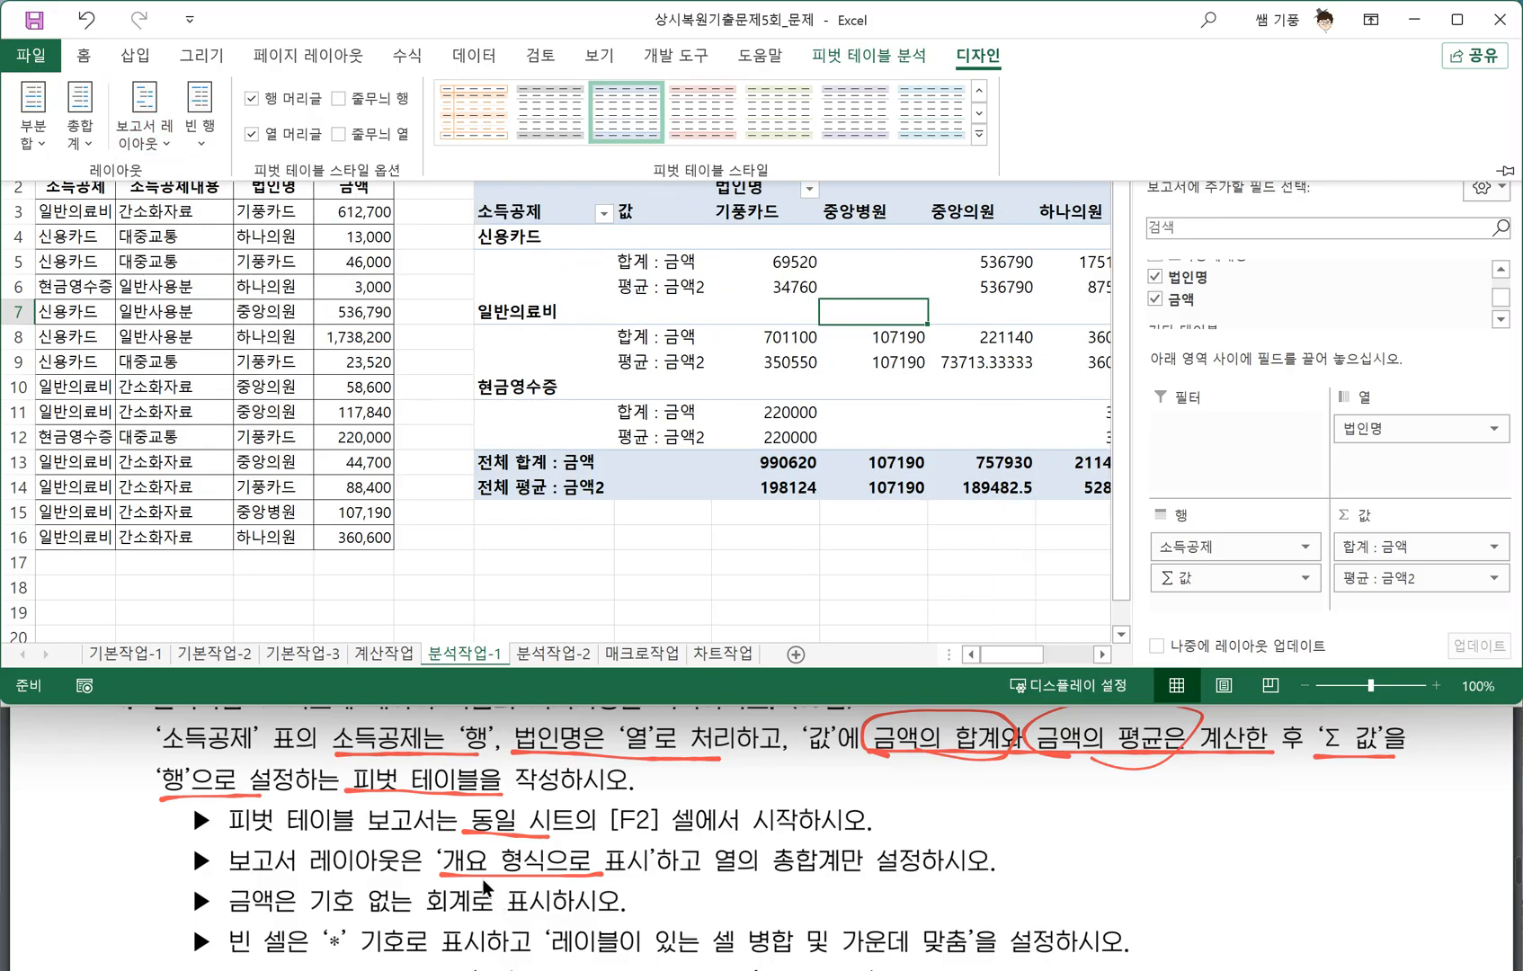
Underline the symbol-free accounting requirement in the PDF and format the 합계 : 금액 field as 회계 with symbol 없음.
left_click_drag(237, 912, 579, 921)
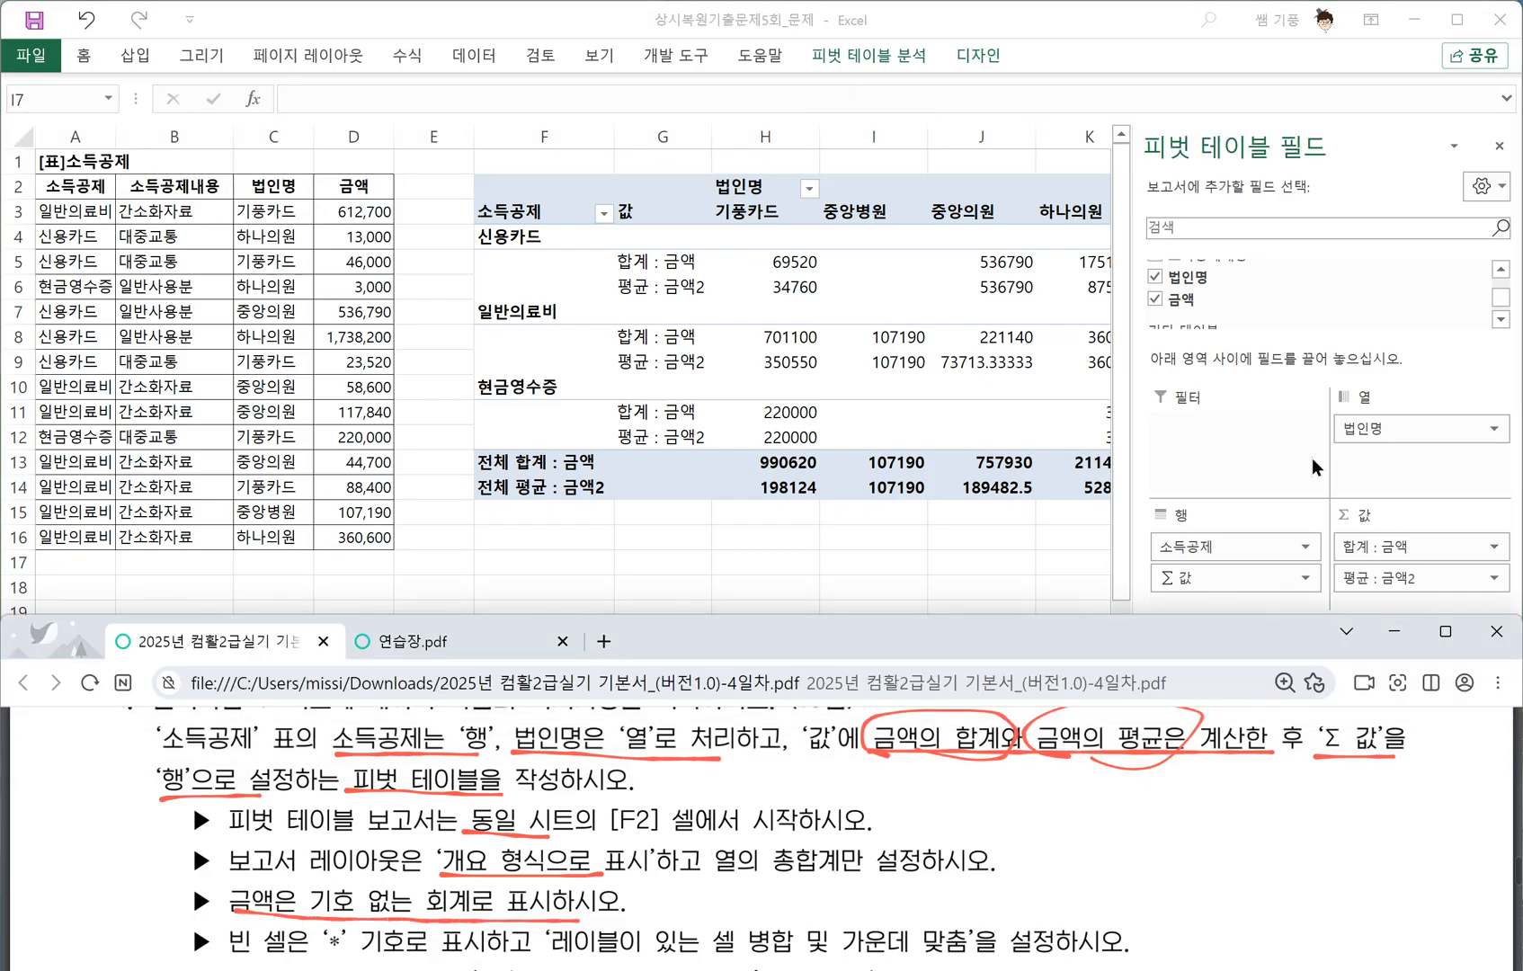
left_click(1403, 548)
left_click(1402, 548)
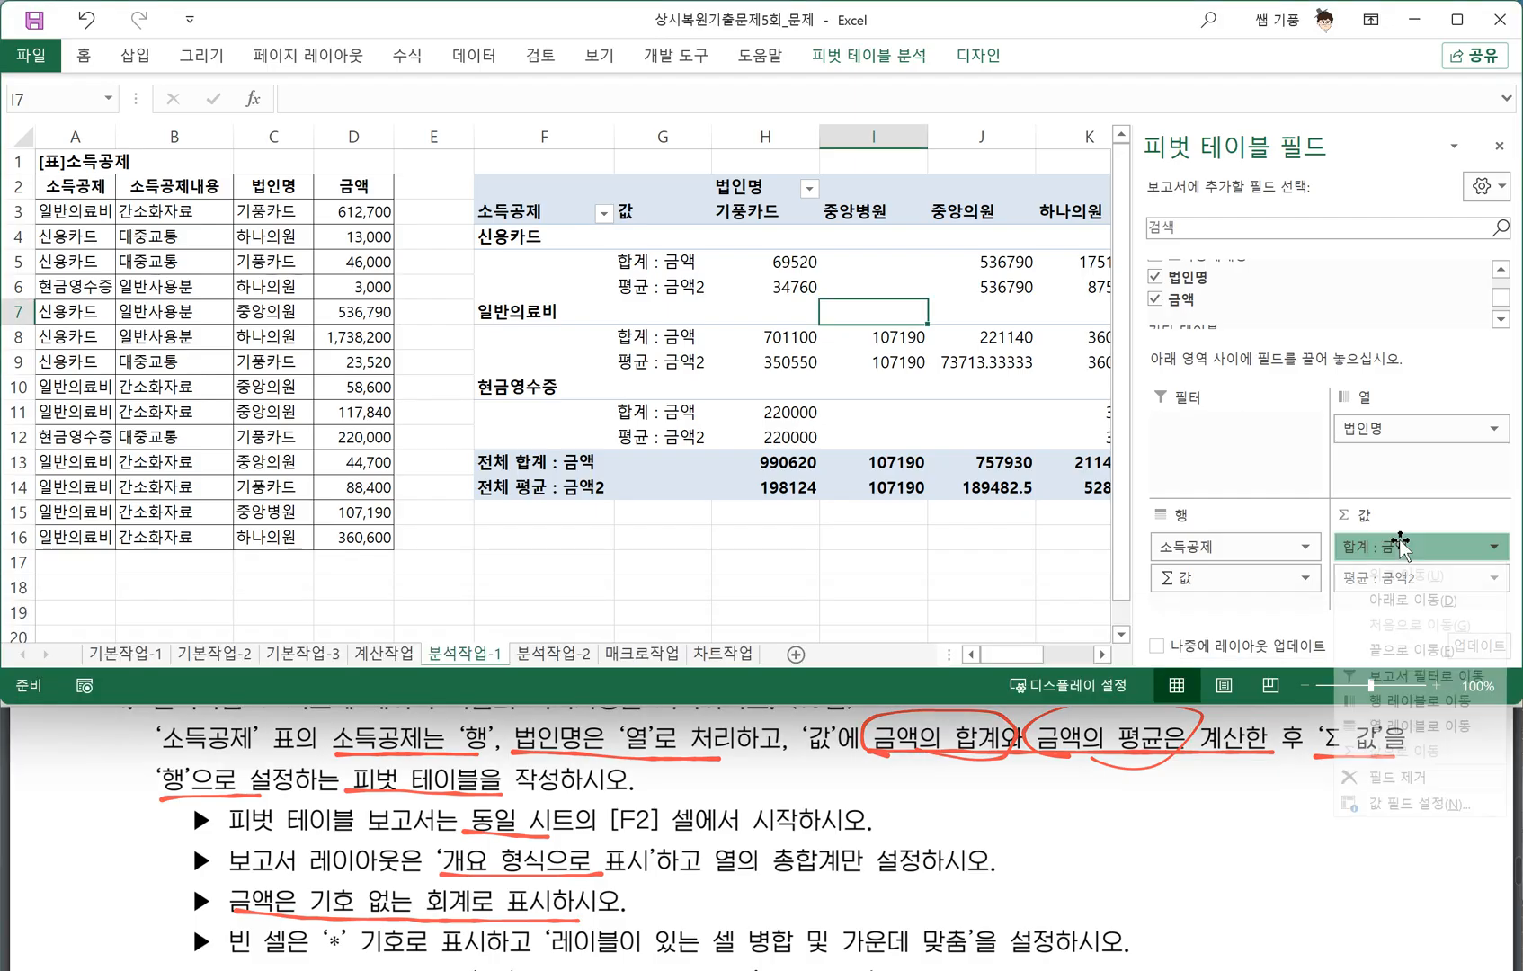
left_click(1423, 803)
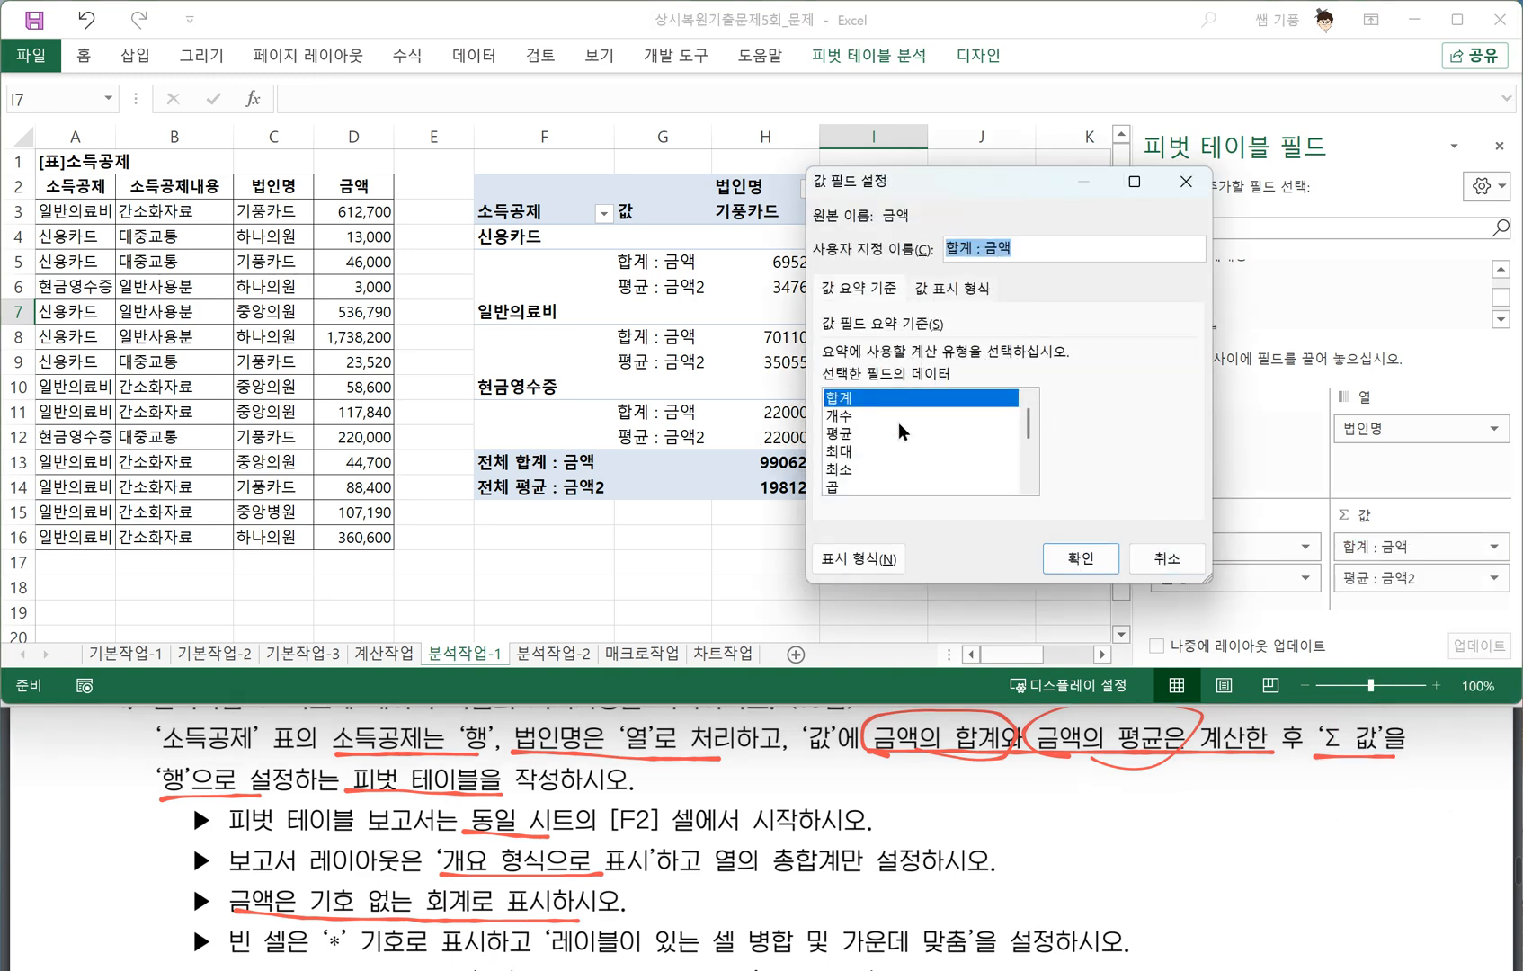
left_click(850, 553)
left_click(758, 219)
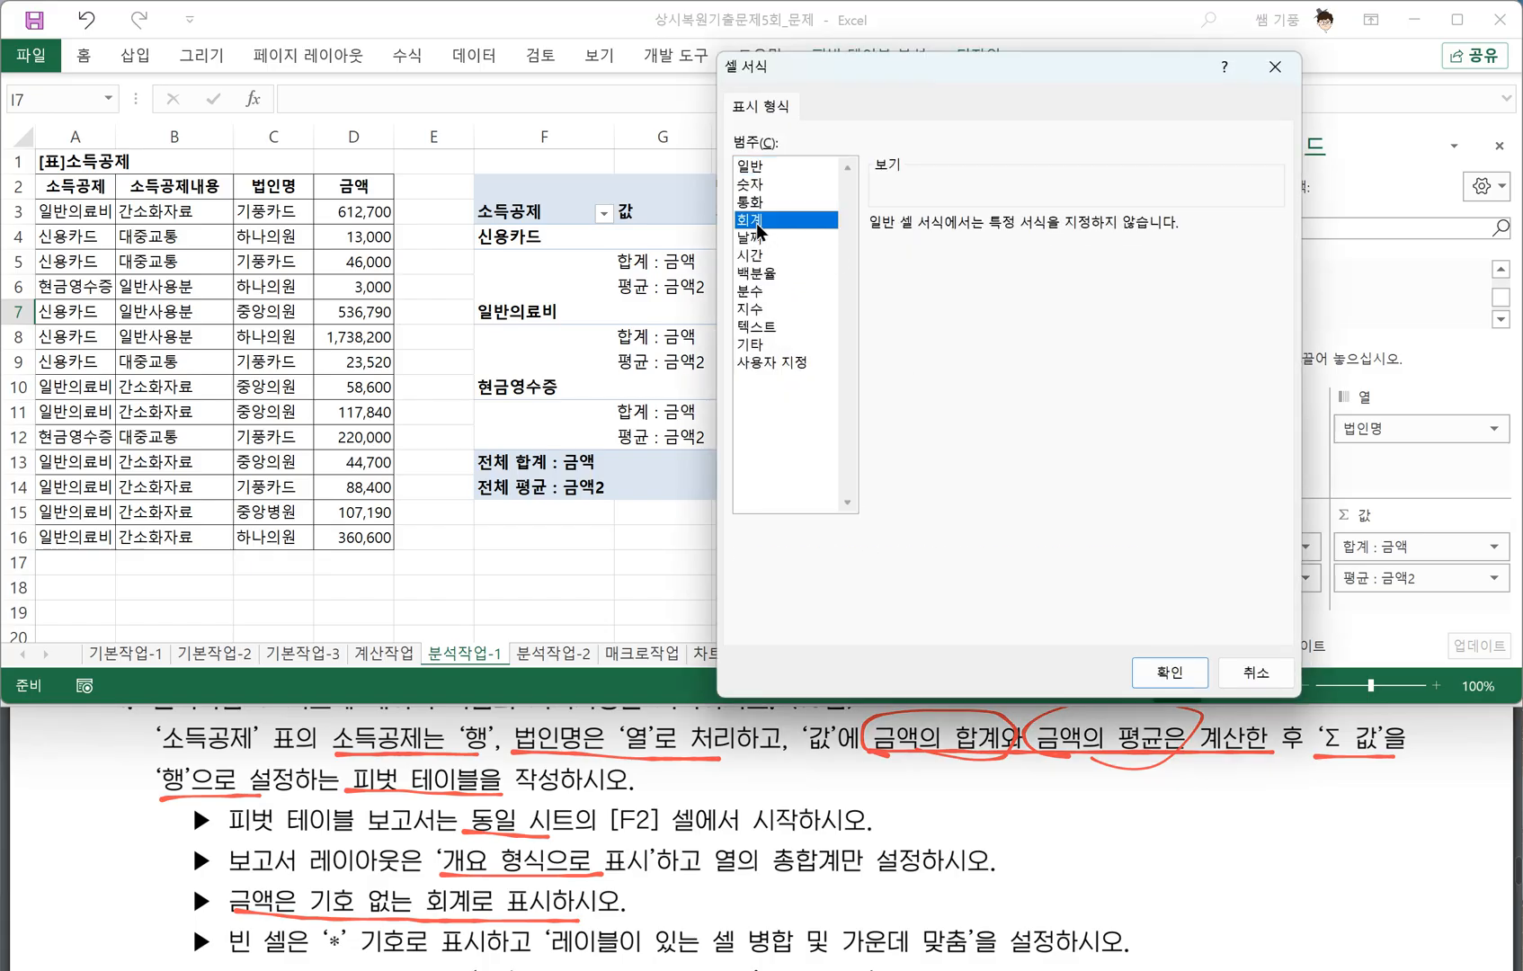
left_click(963, 260)
left_click(948, 282)
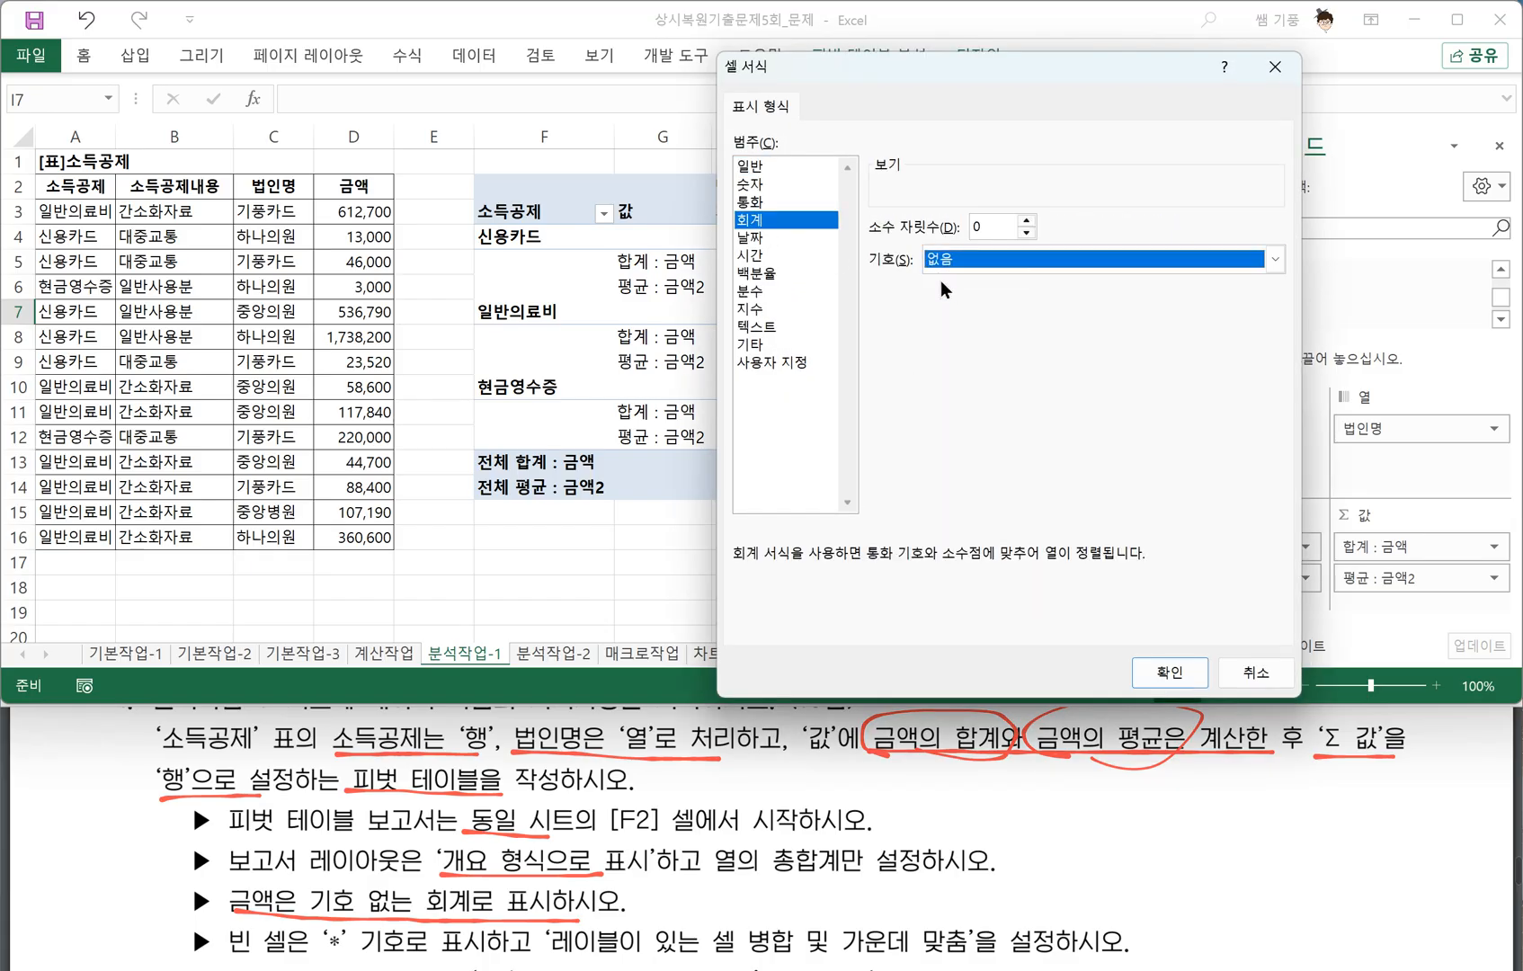
left_click(1167, 673)
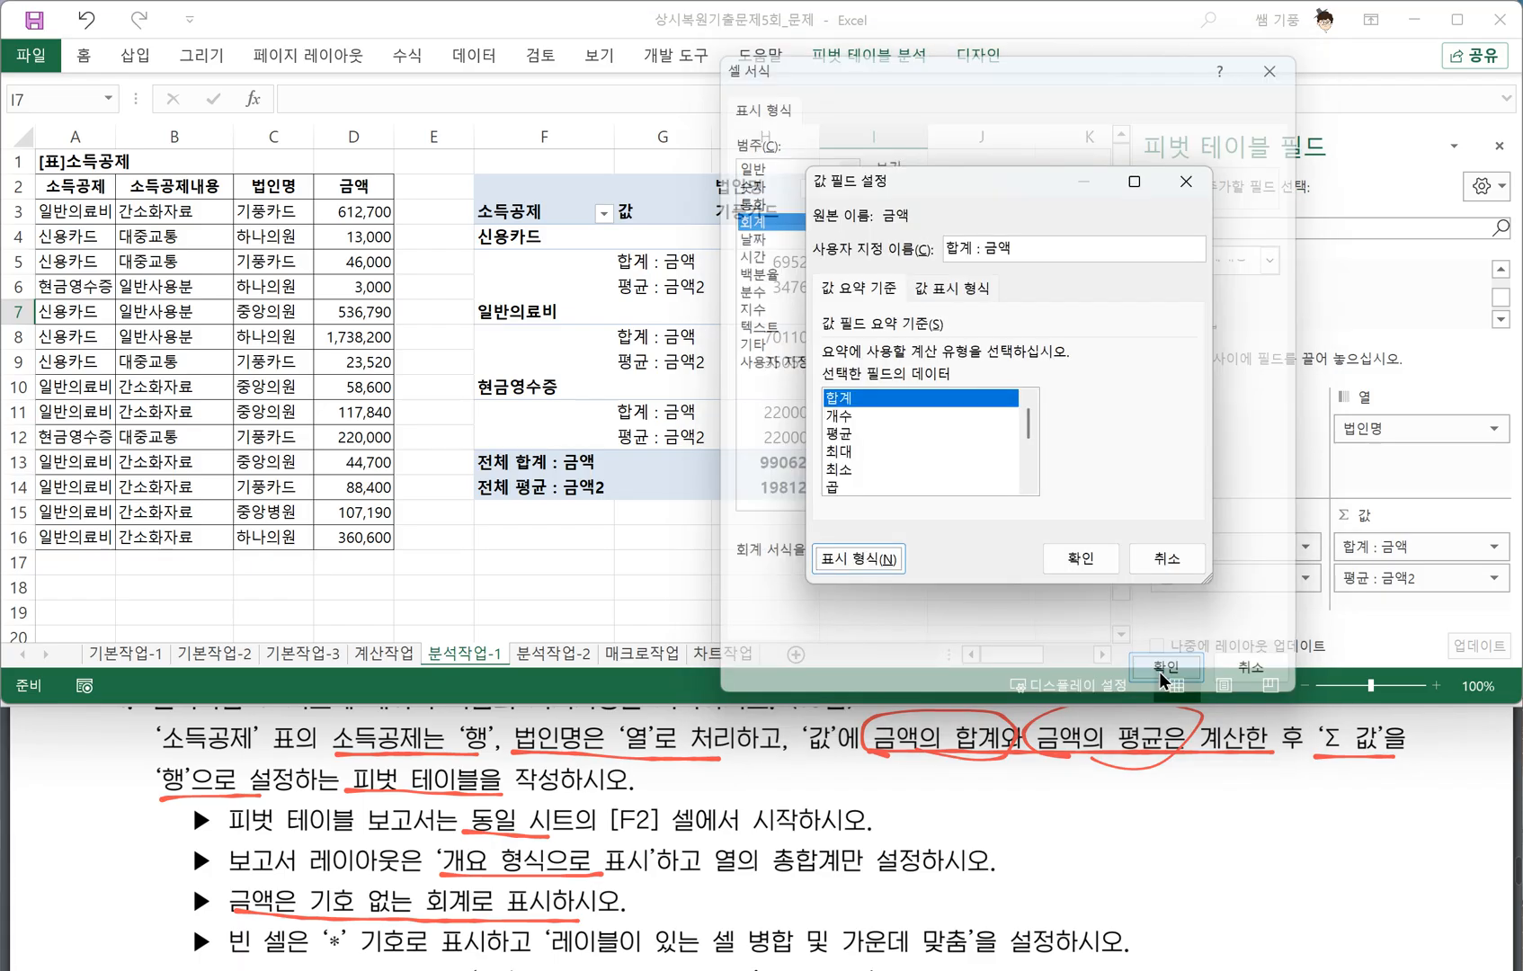
left_click(1075, 561)
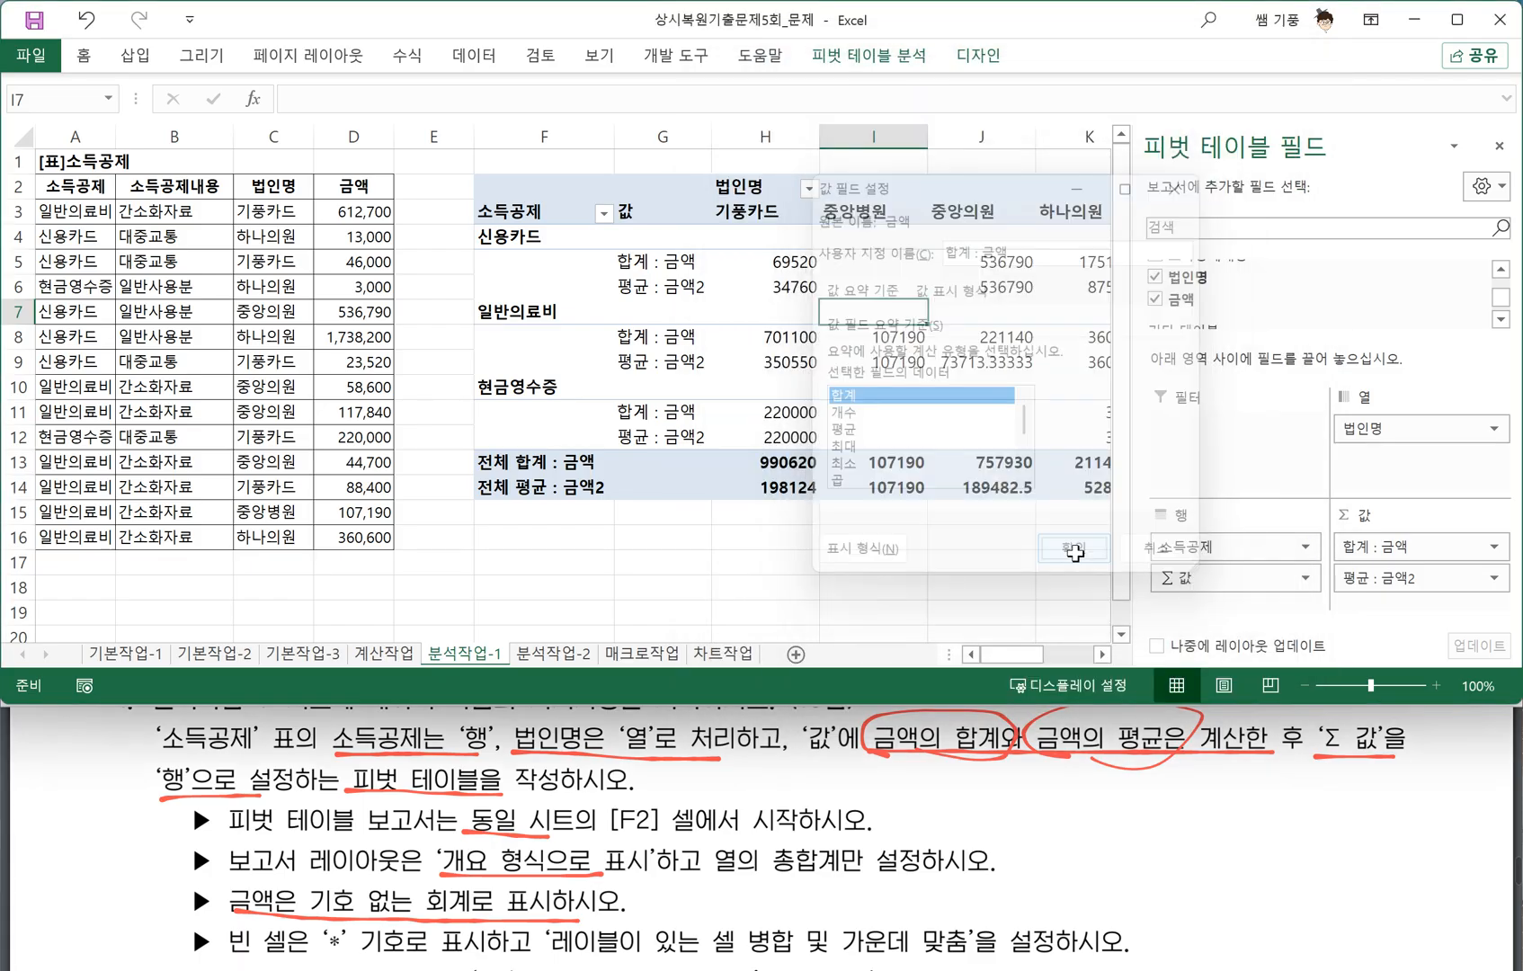
Format the pivot table's 평균 : 금액2 value field as 회계 with the symbol set to 없음.
left_click(1408, 580)
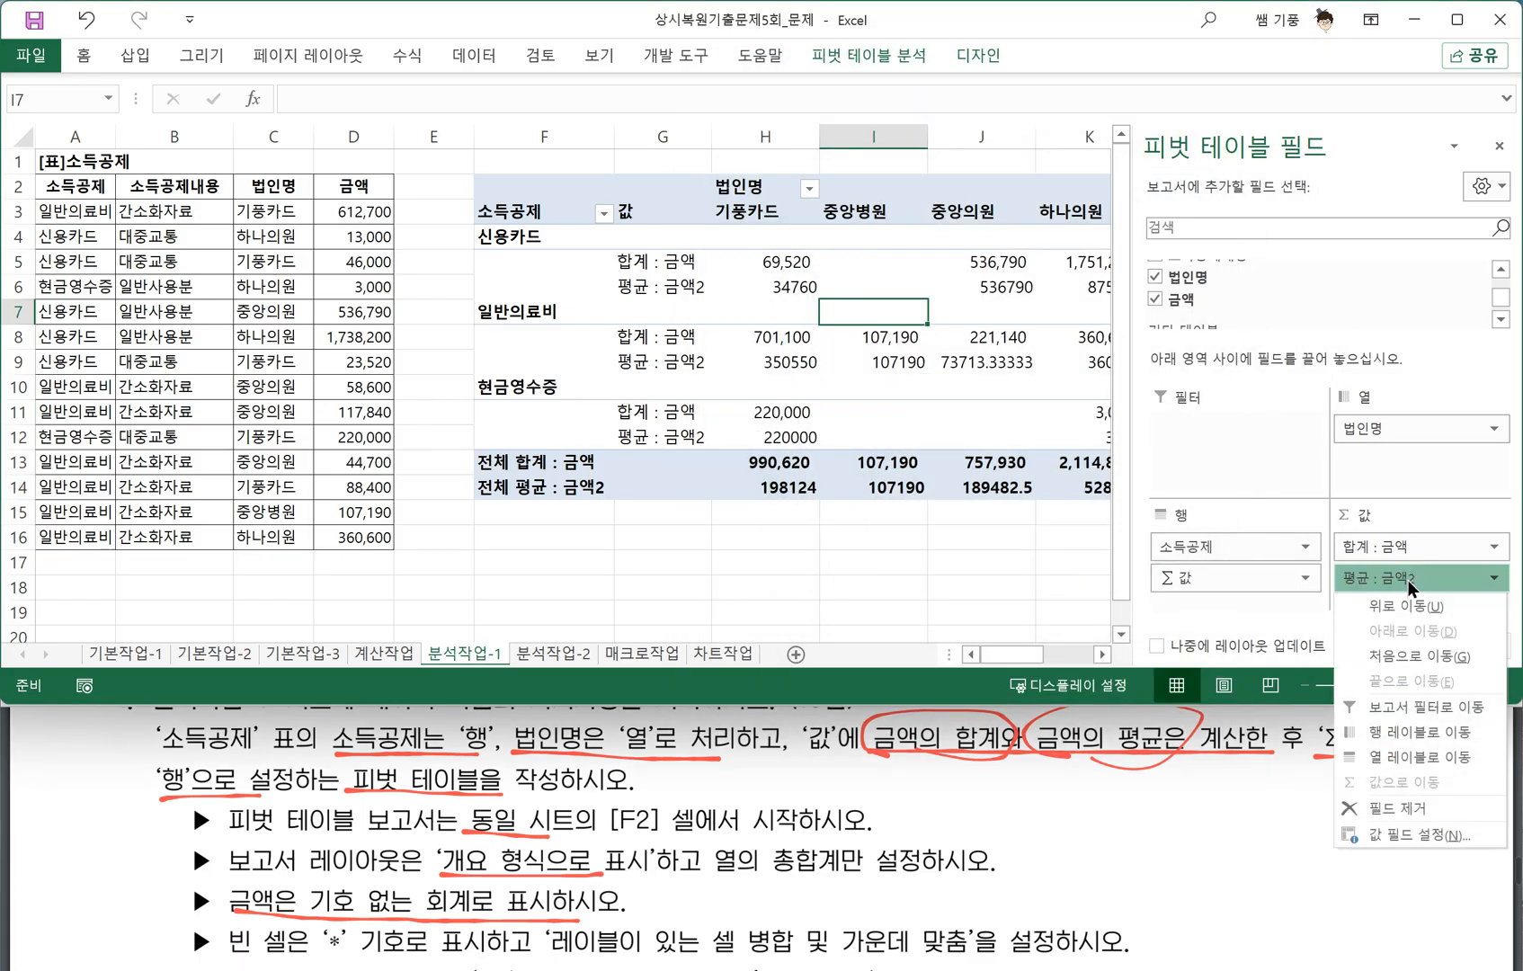
left_click(1423, 833)
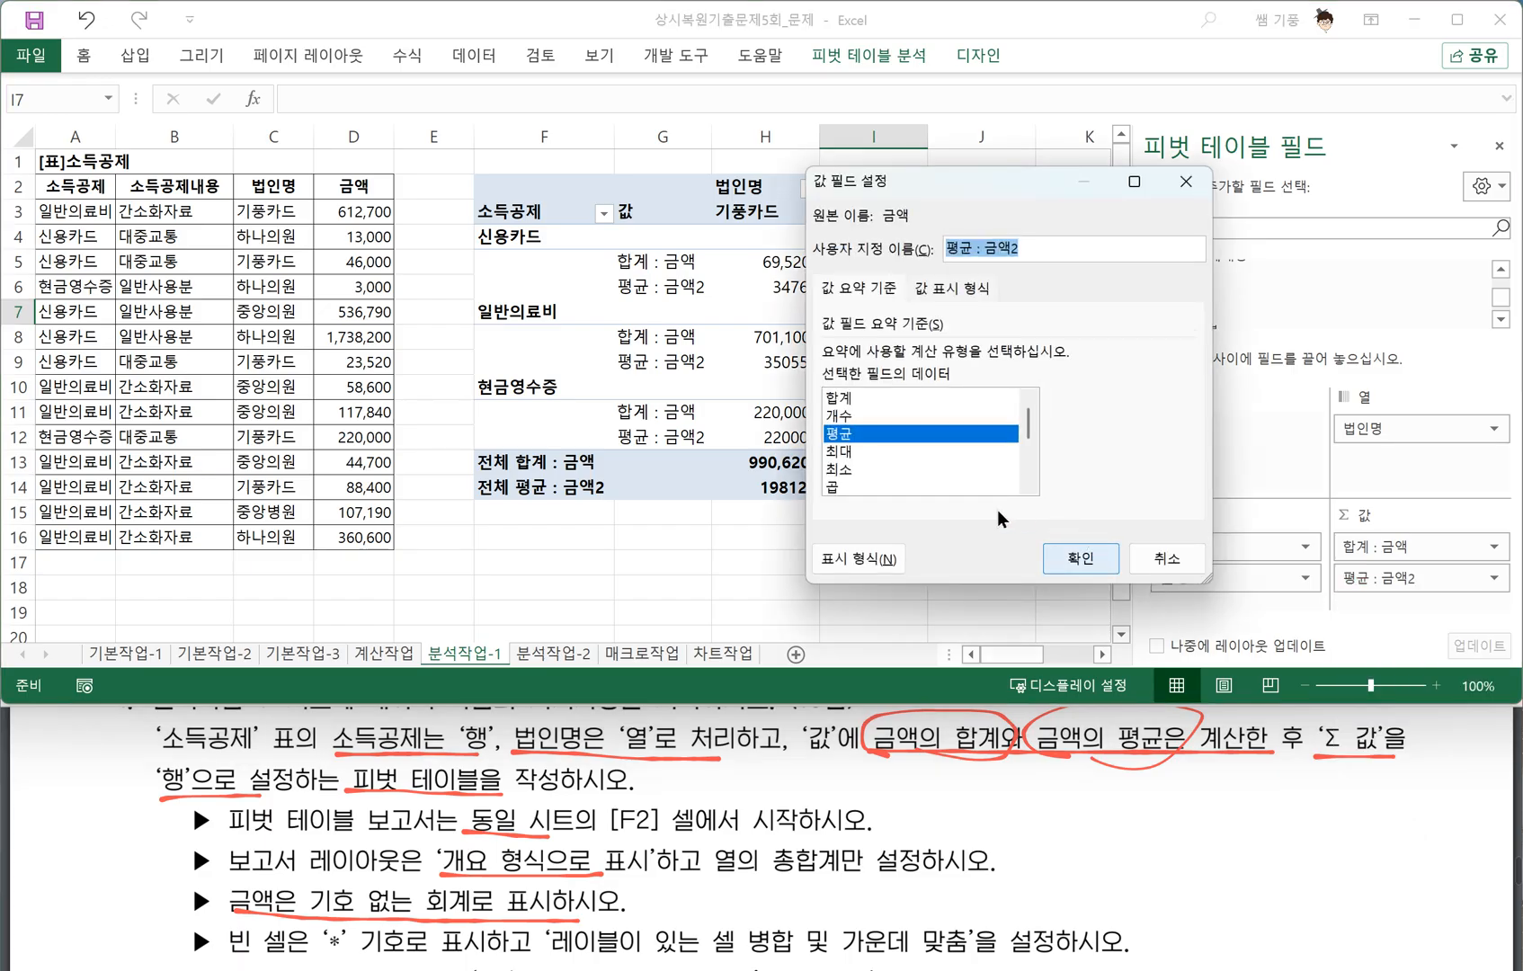
left_click(864, 558)
left_click(751, 222)
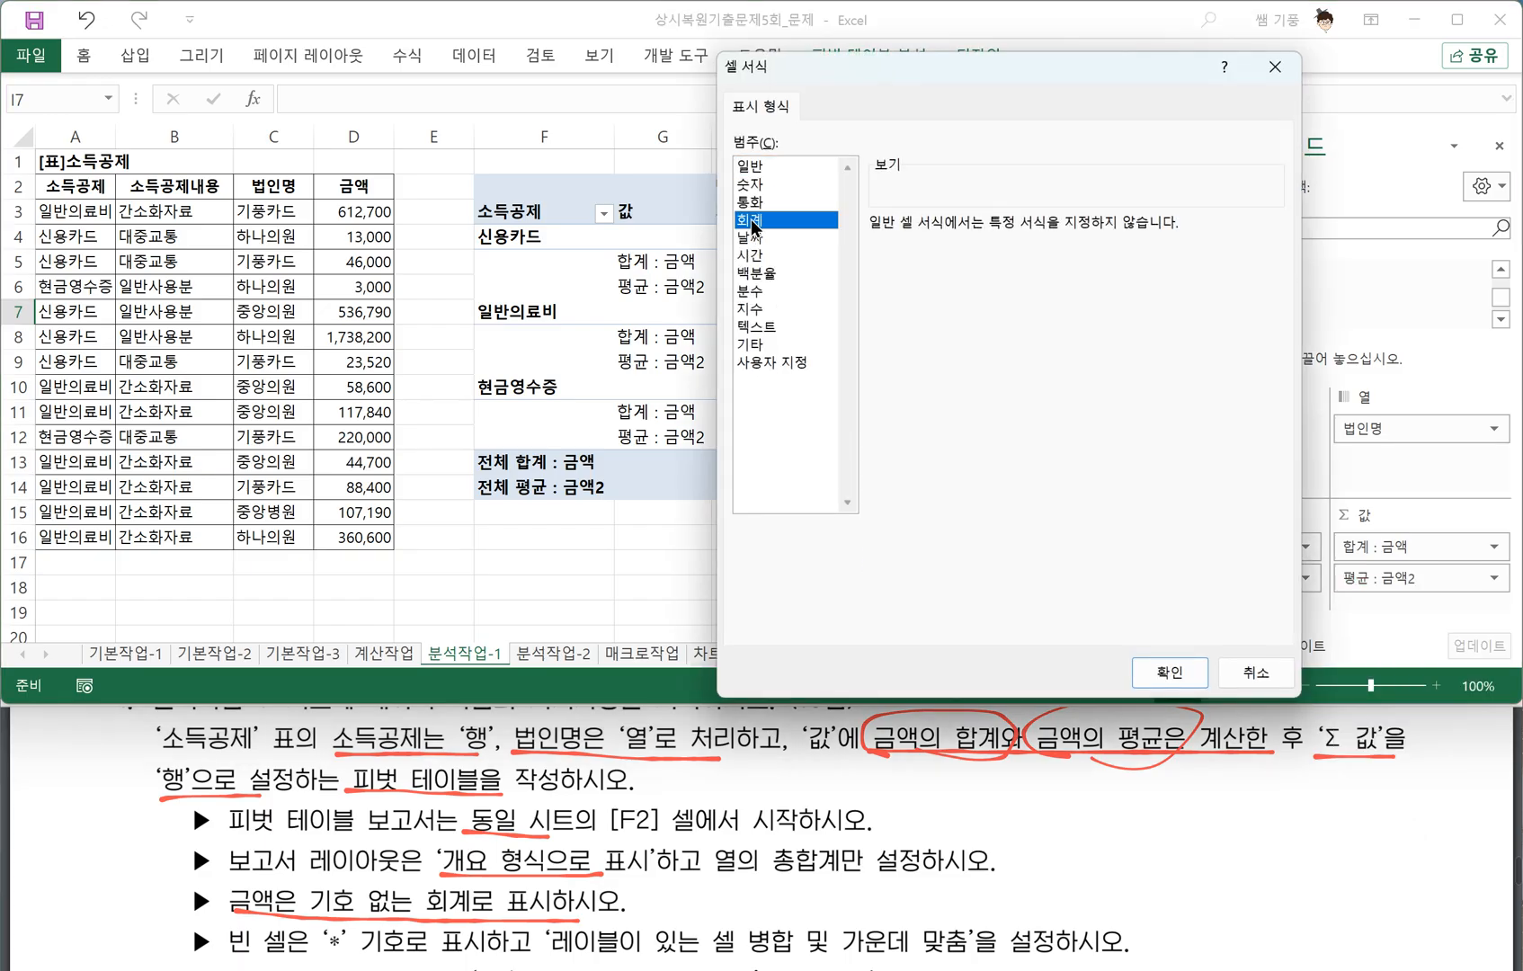
left_click(967, 260)
left_click(947, 277)
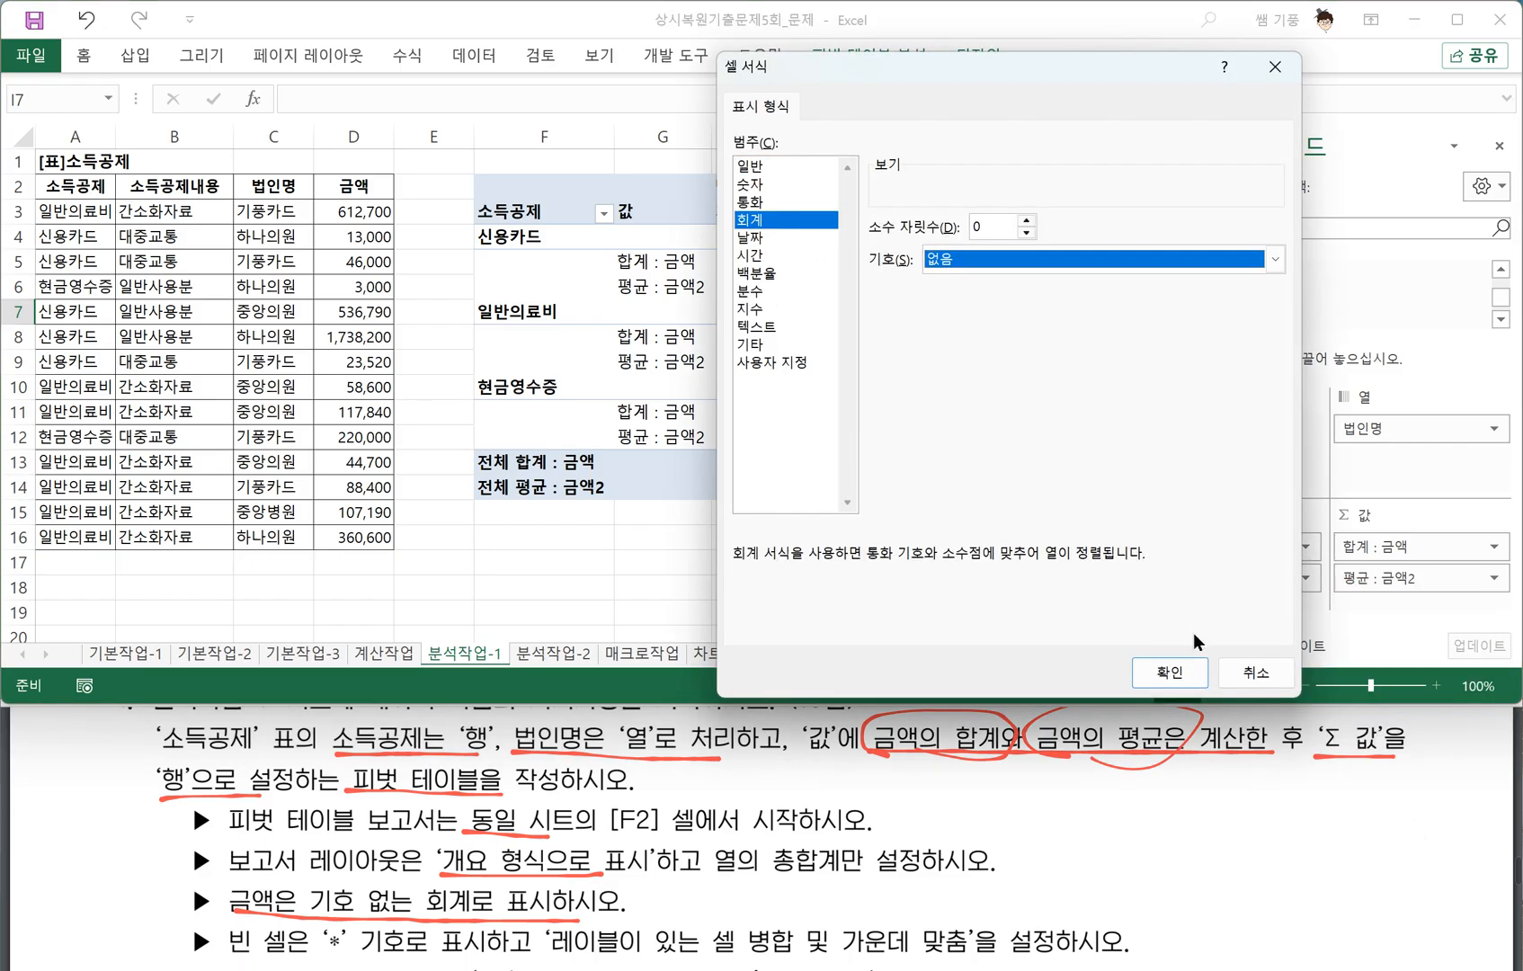
left_click(1201, 672)
left_click(1084, 559)
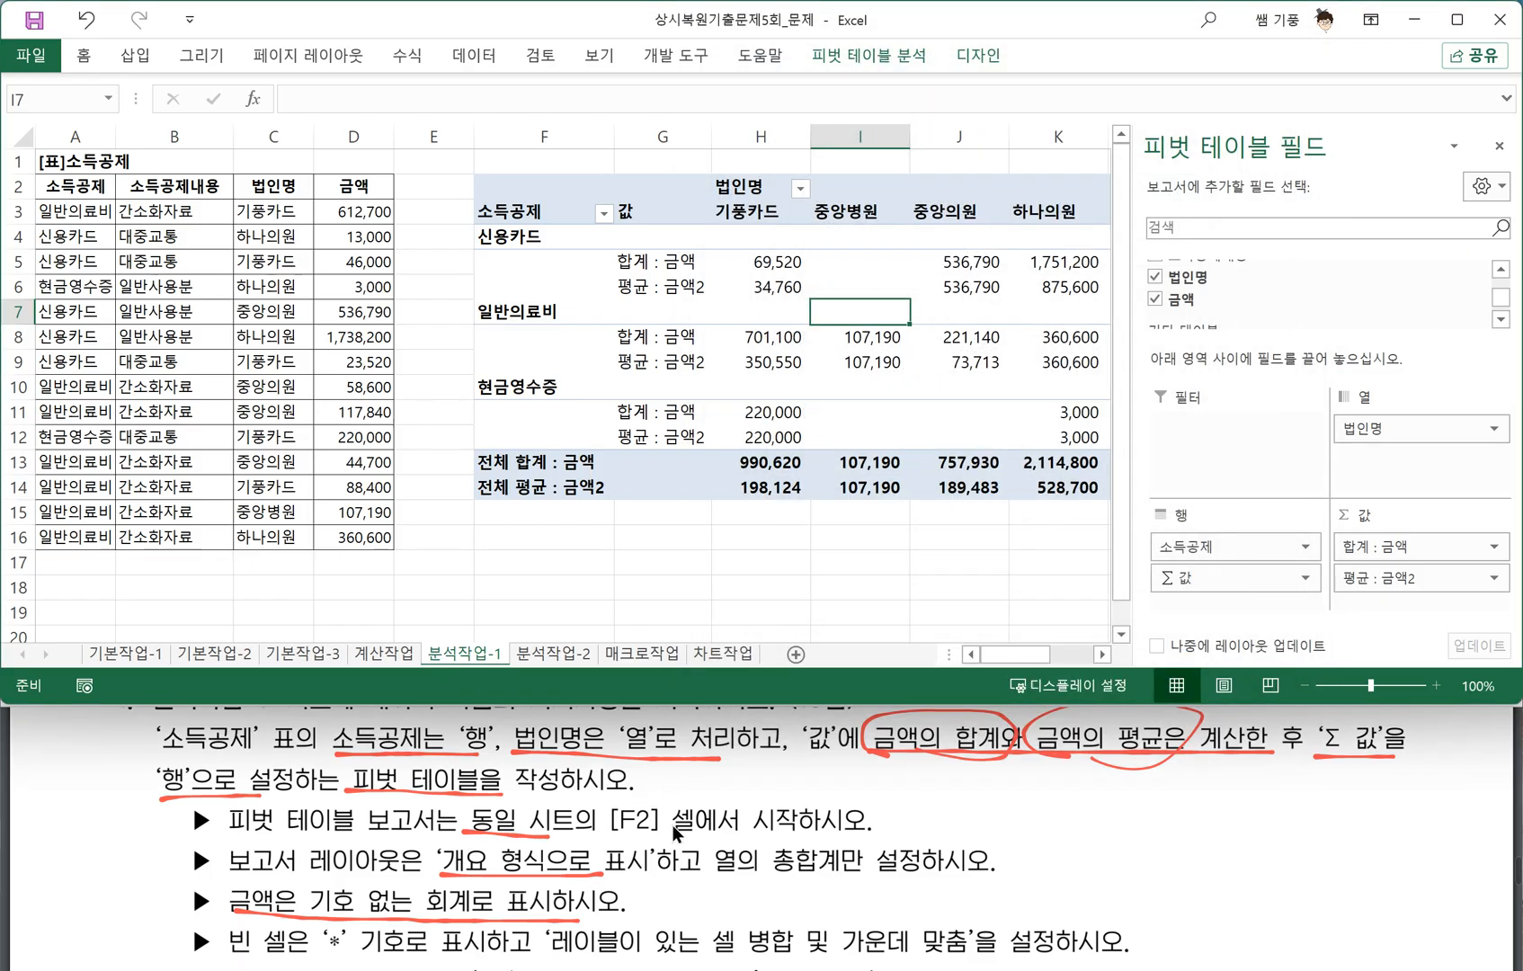
Underline the empty-cell and label-merge requirements in the PDF and set the pivot table to show * in empty cells and merge and centre labelled cells.
scroll(667, 825, "down", 2)
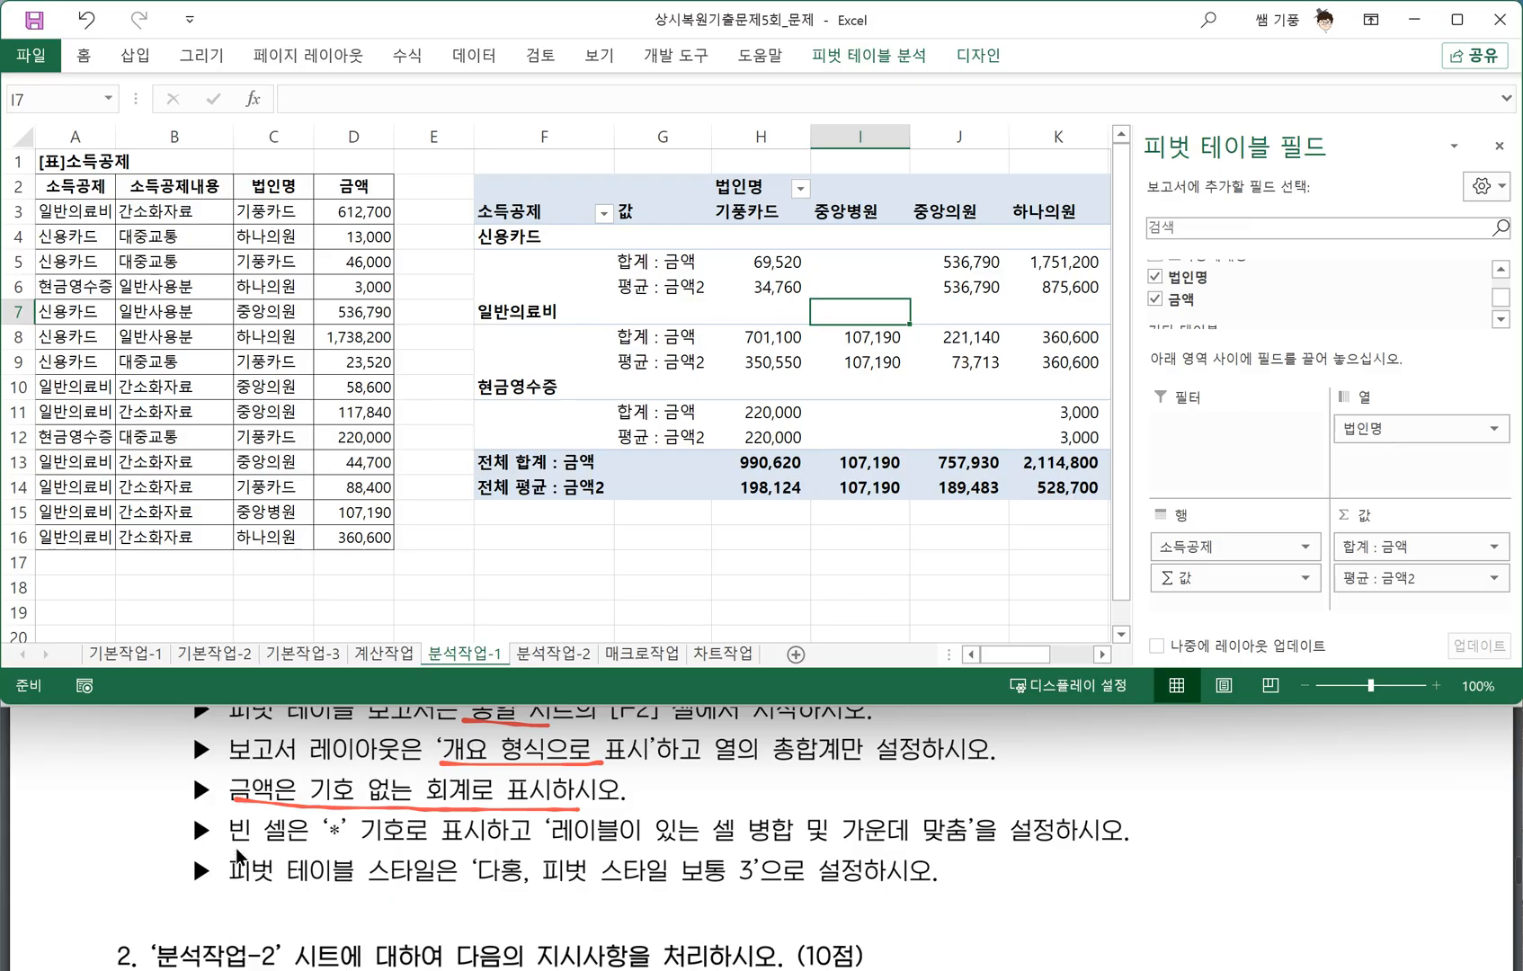
left_click_drag(230, 846, 512, 848)
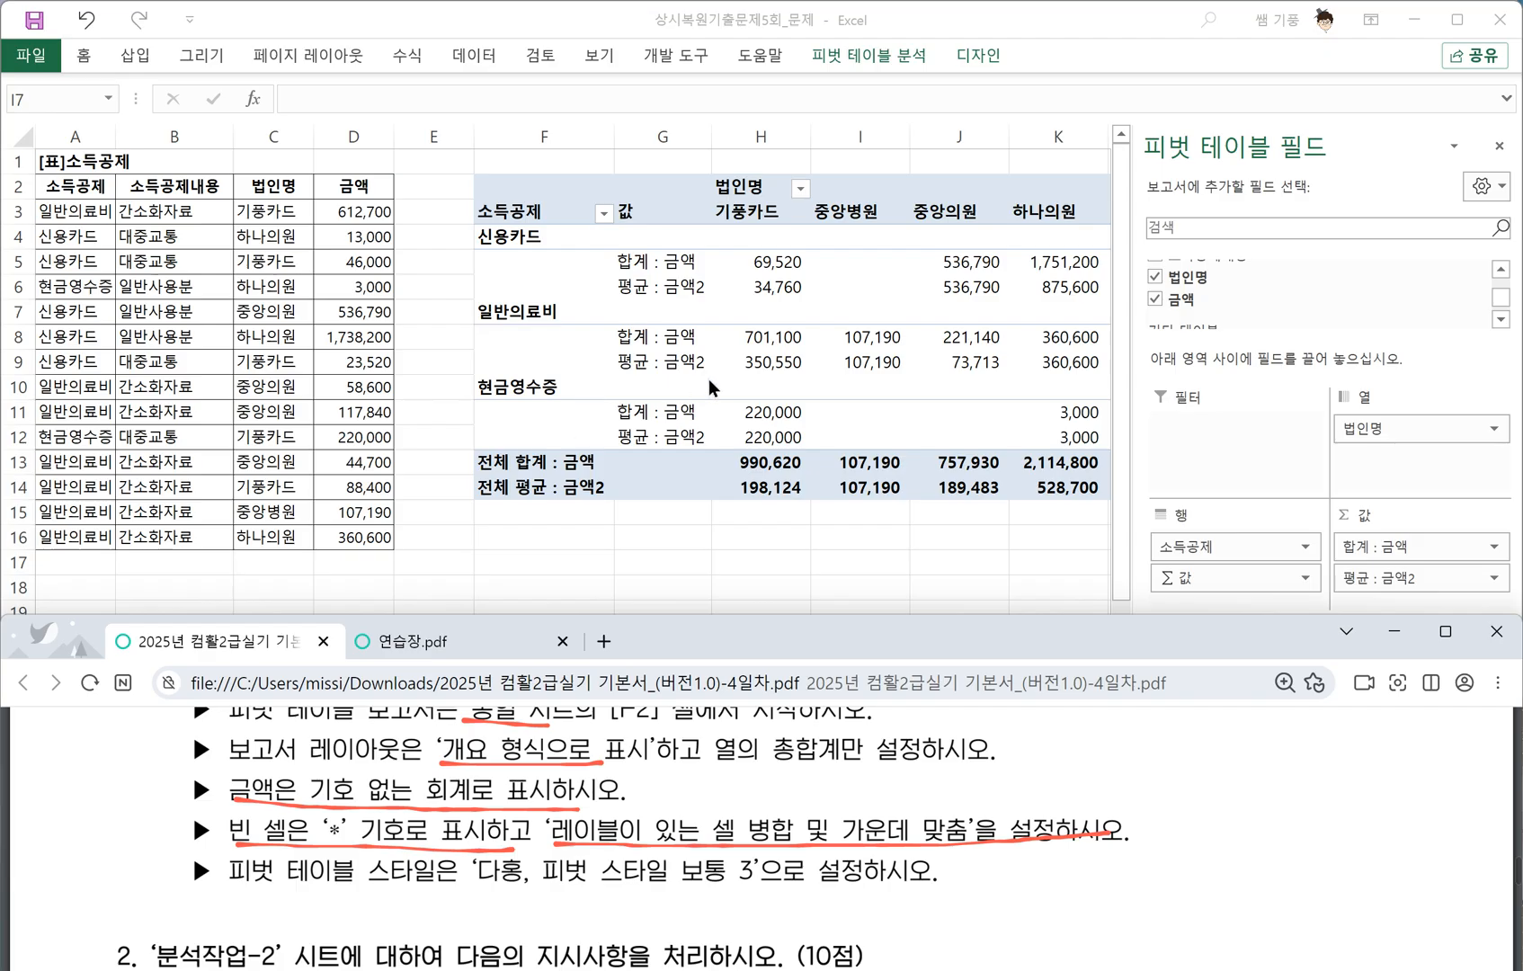
left_click(759, 357)
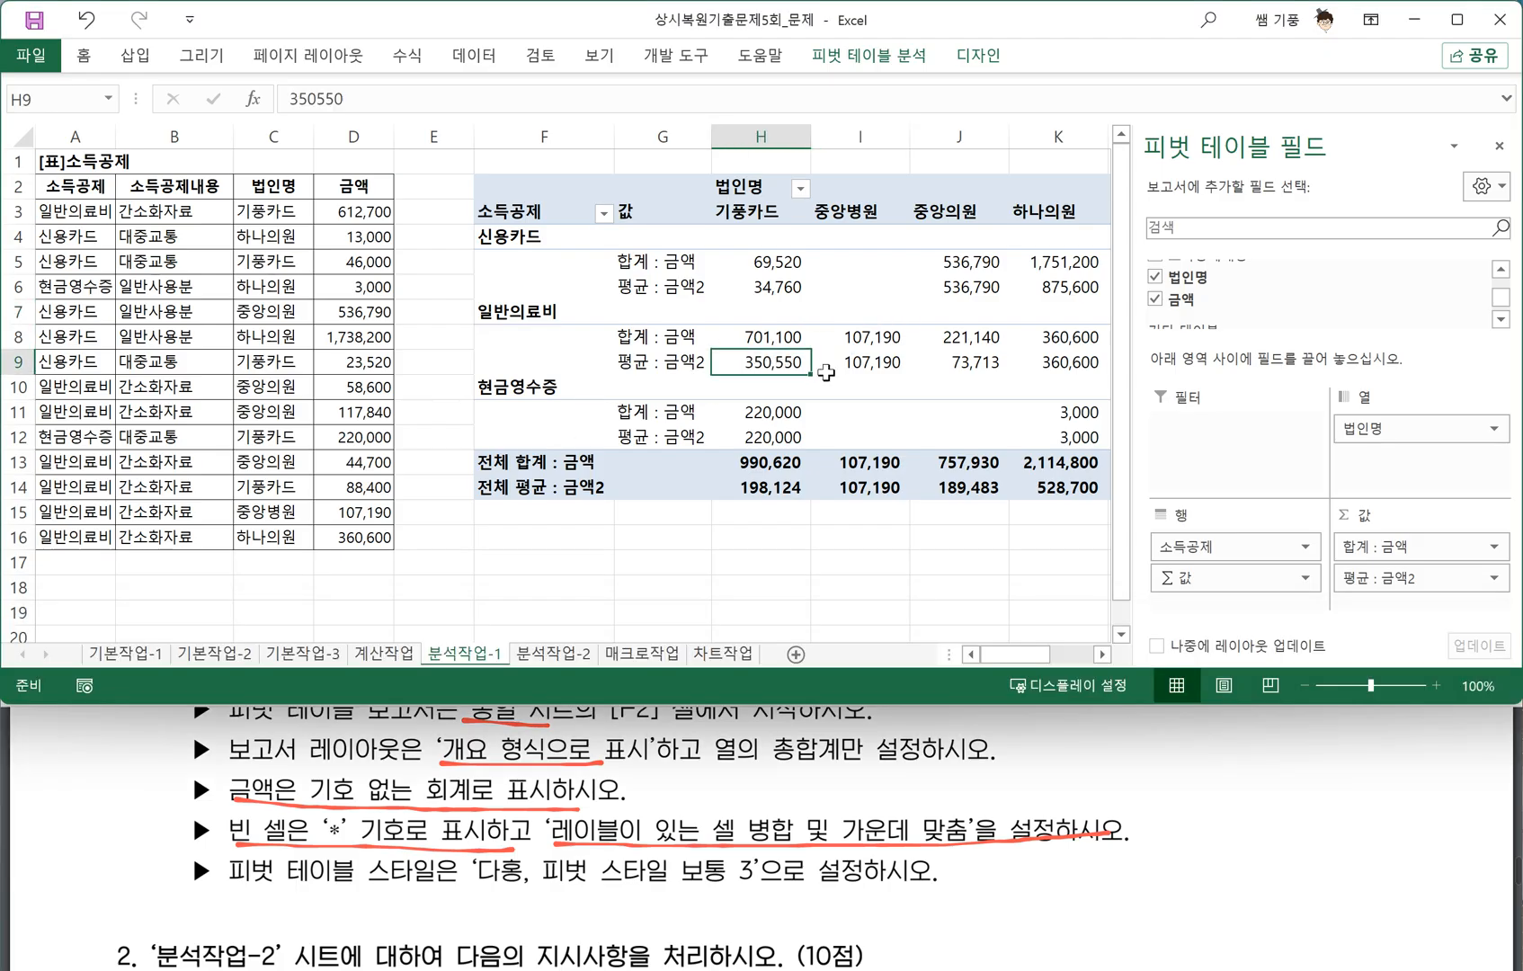
left_click(868, 361)
right_click(868, 363)
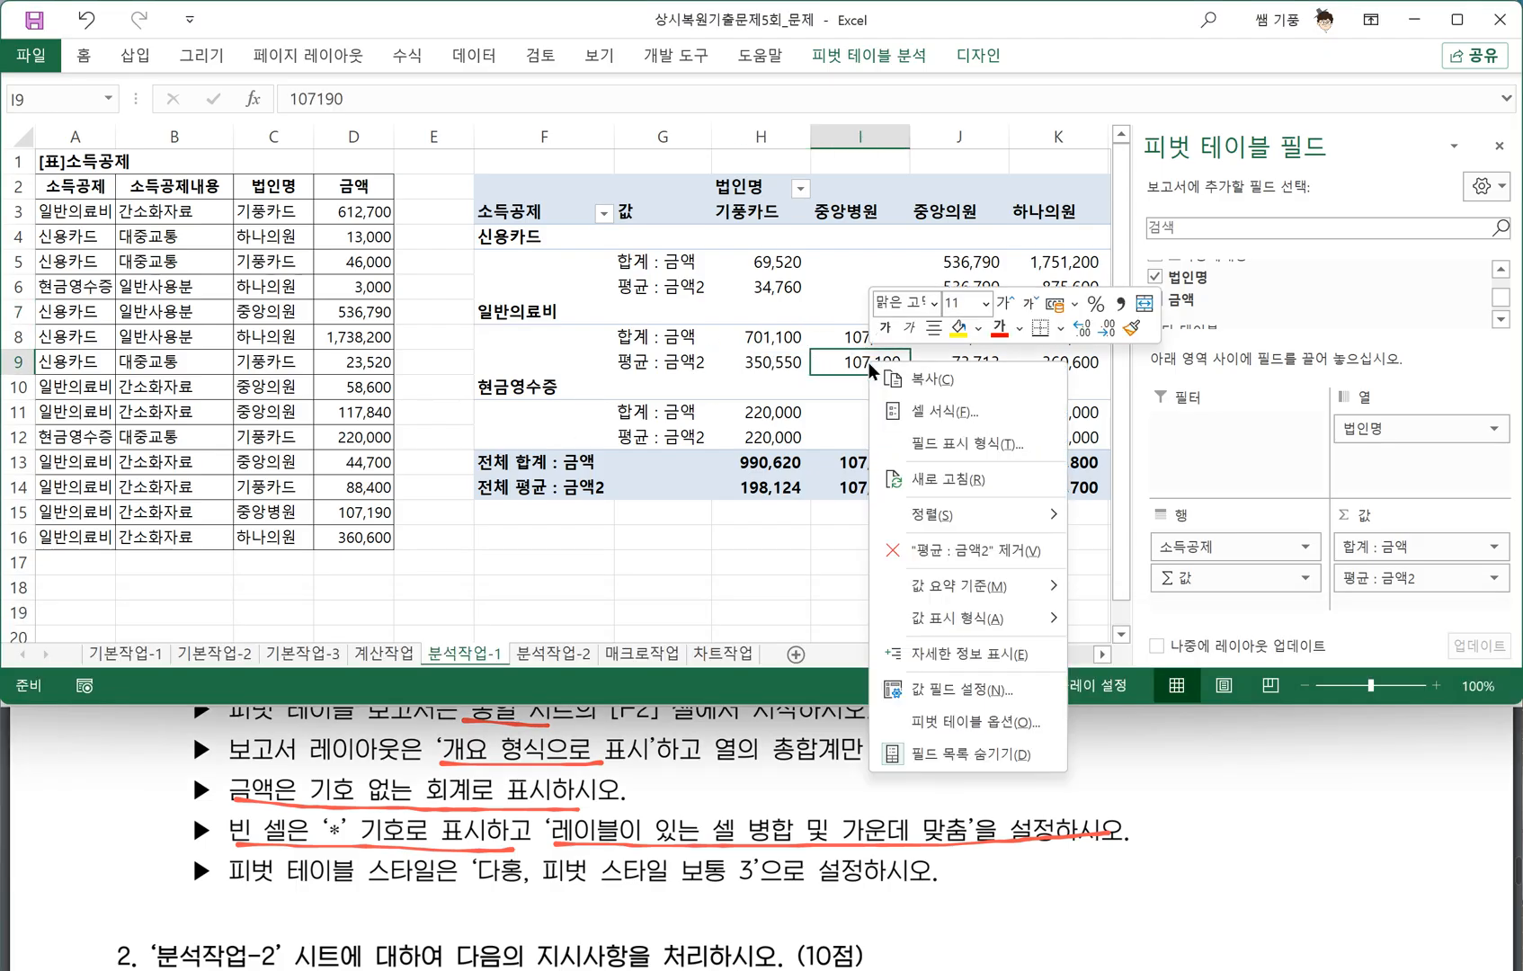
left_click(959, 723)
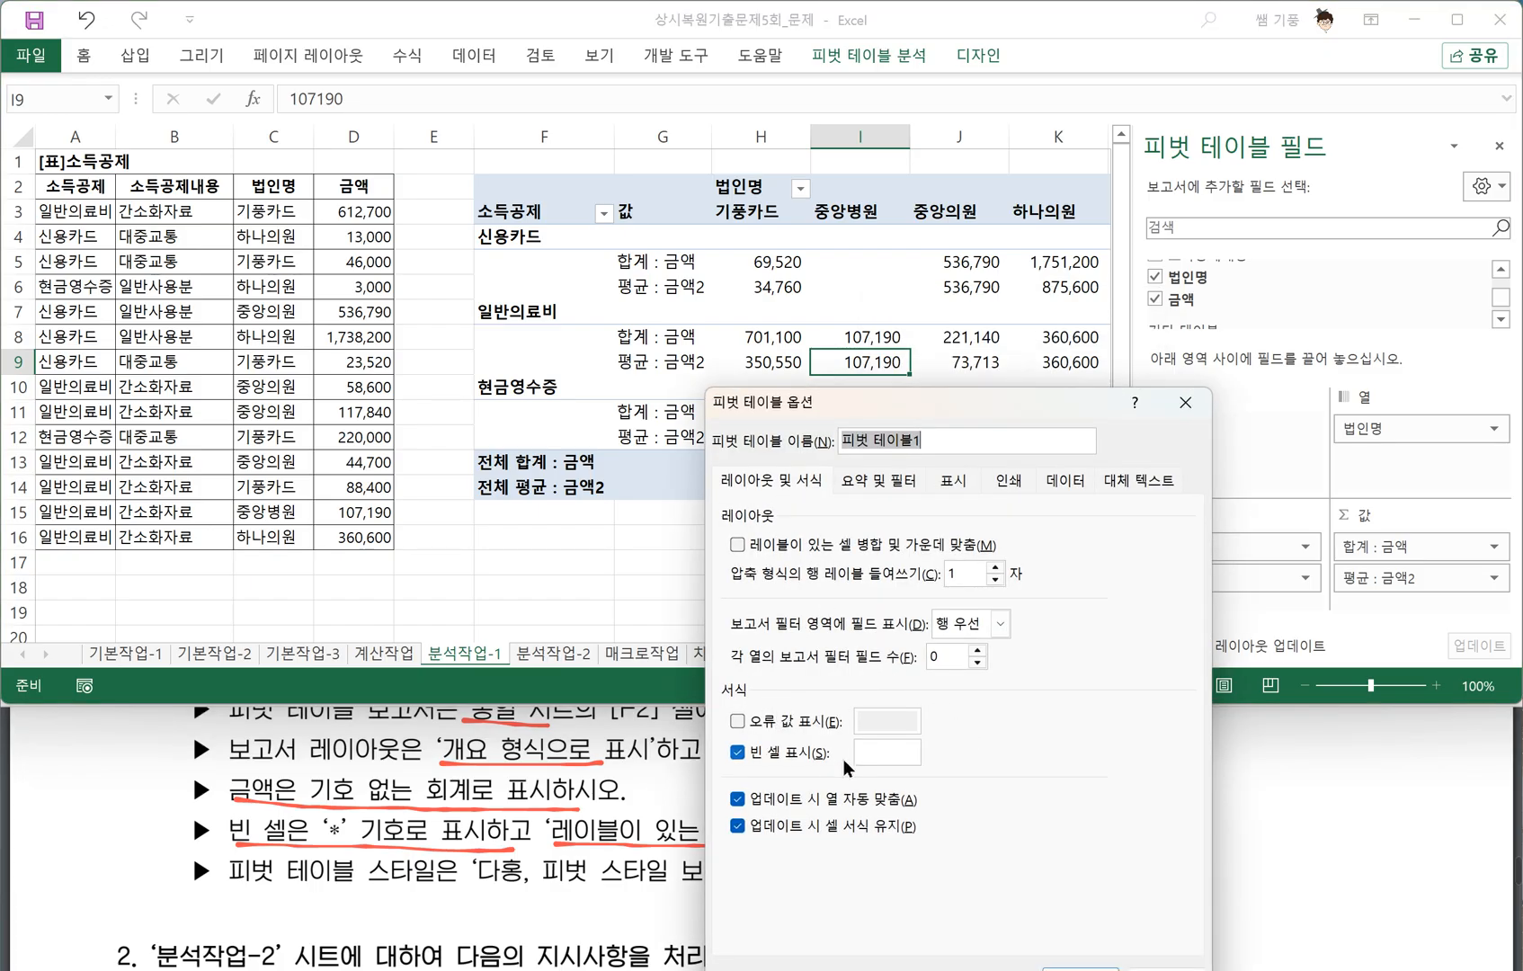
left_click(873, 753)
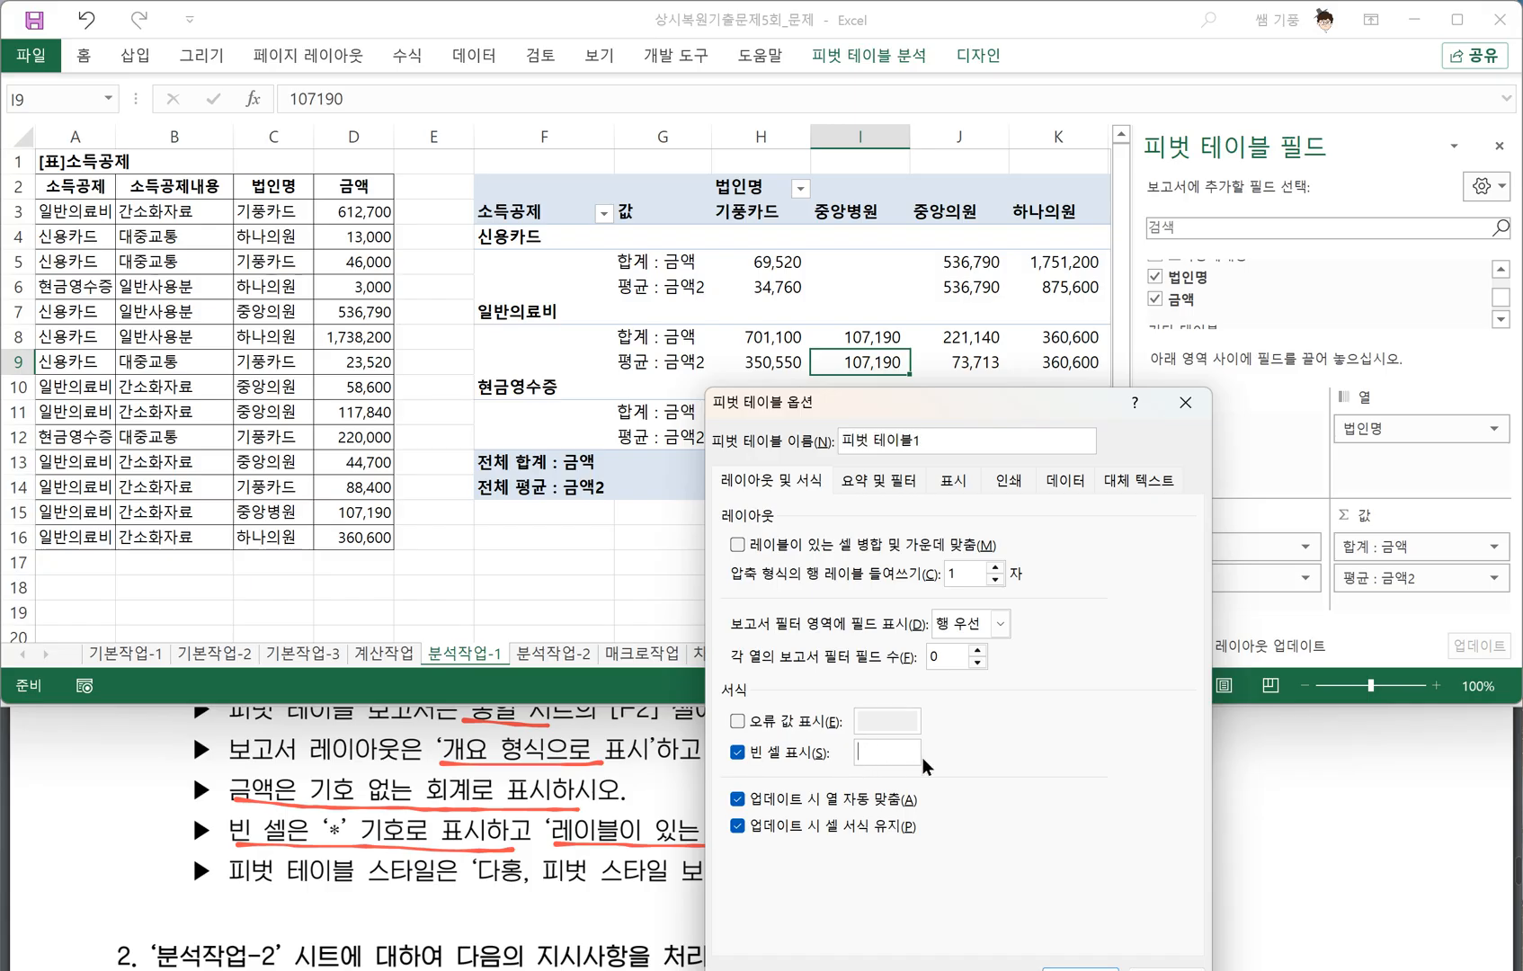
type("*")
left_click(750, 554)
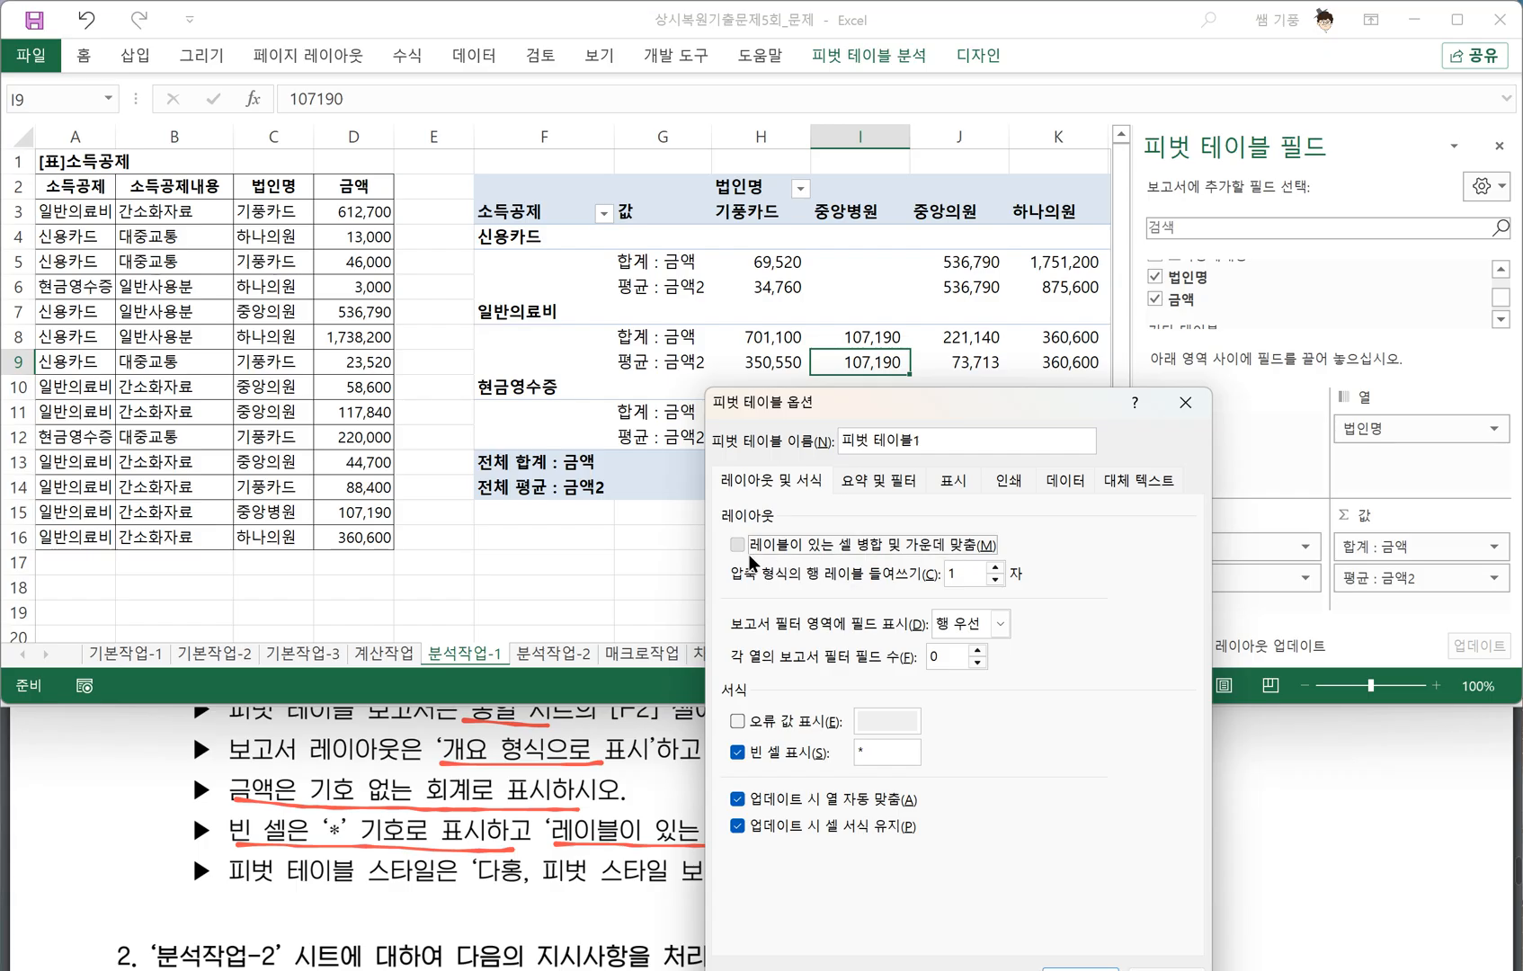
left_click(1074, 968)
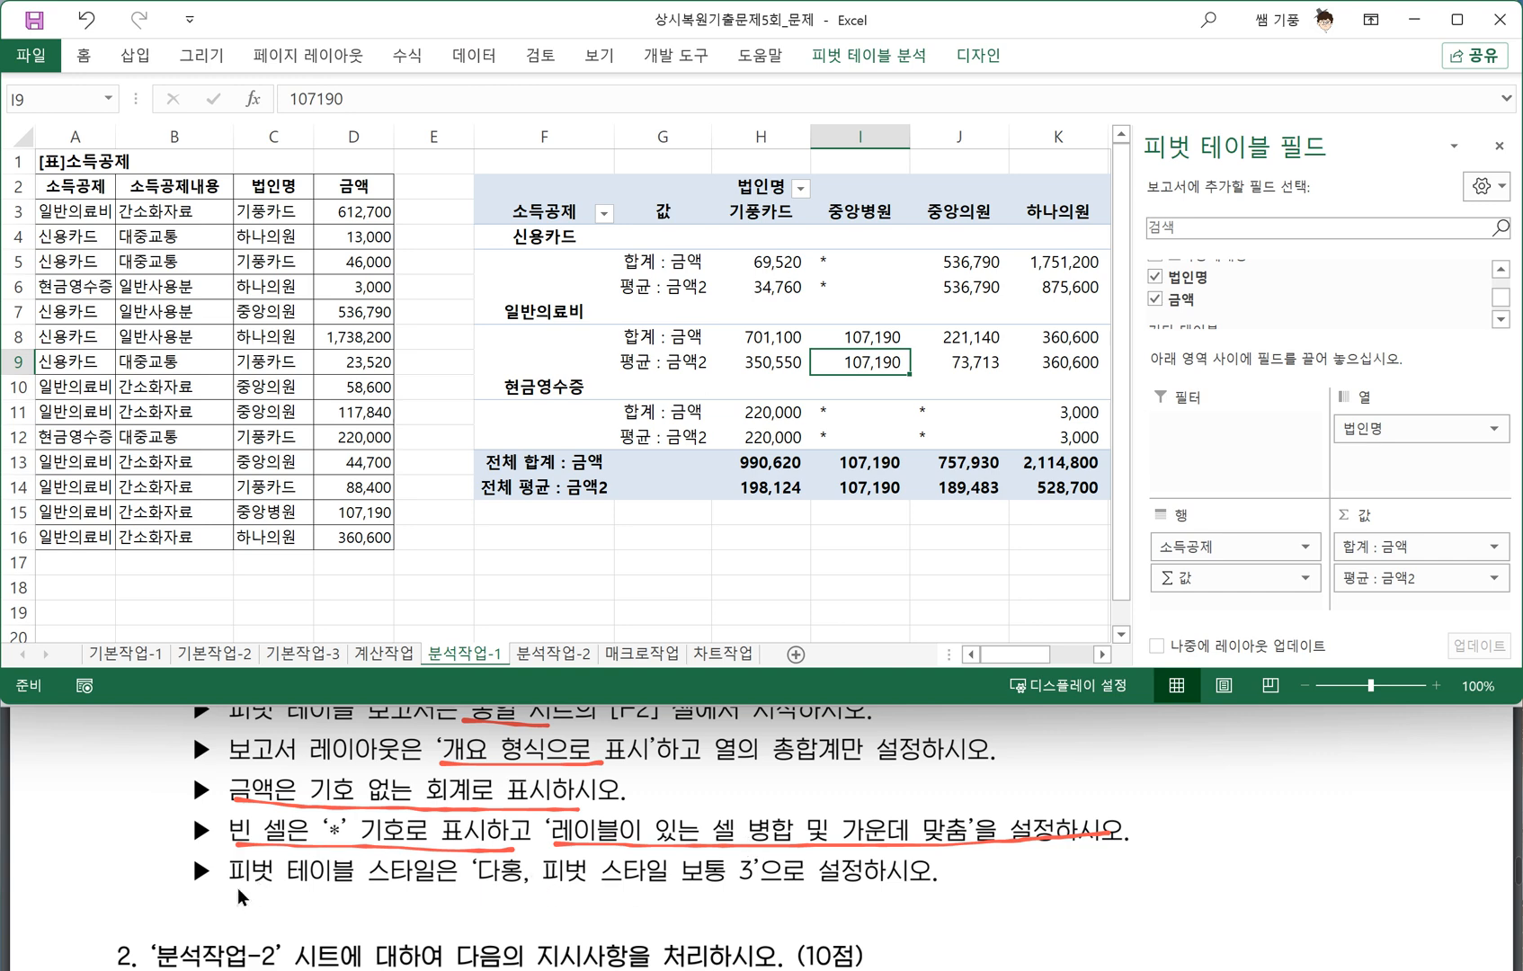
Underline the pivot style requirement in the PDF and apply the style '다홍, 피벗 스타일 보통 3' to the pivot table.
left_click_drag(232, 886, 400, 890)
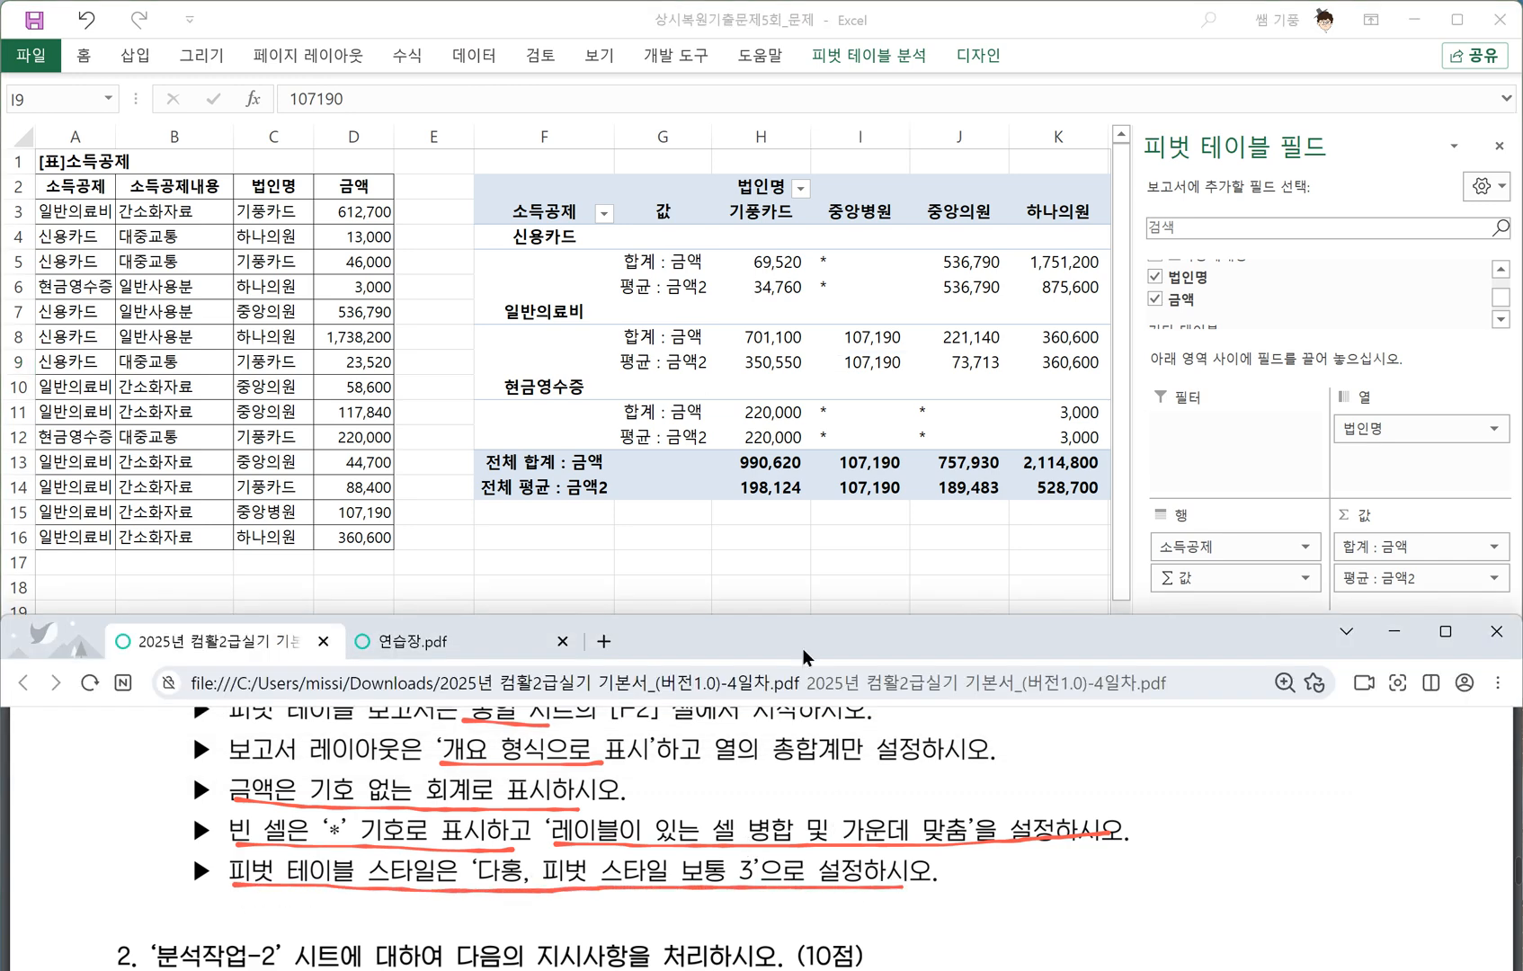
left_click(793, 411)
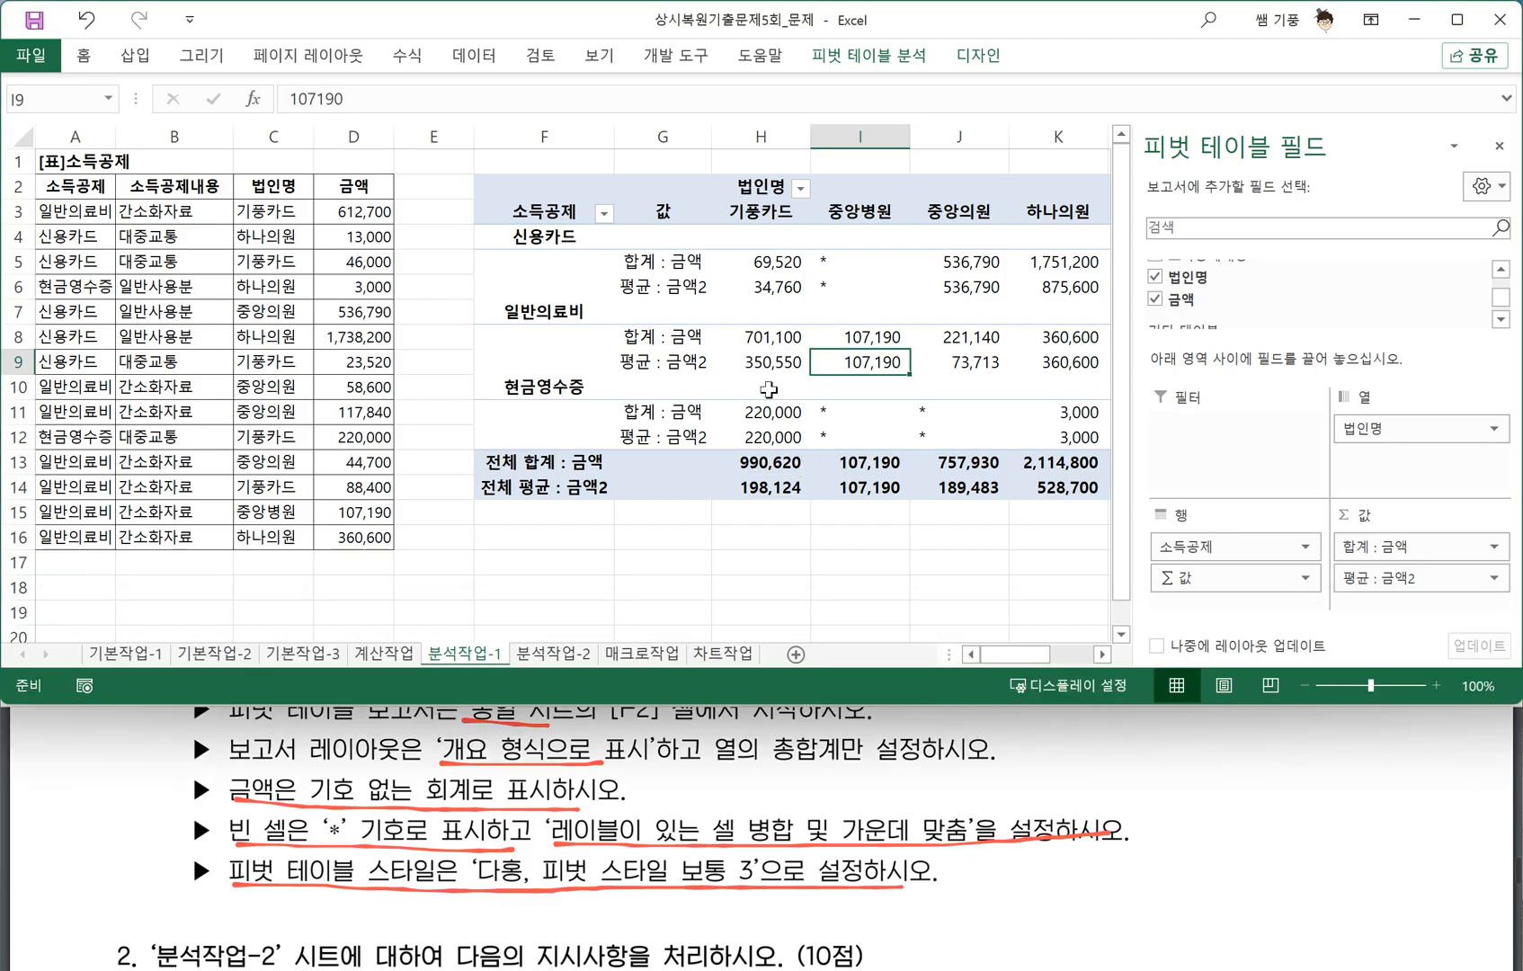
left_click(754, 345)
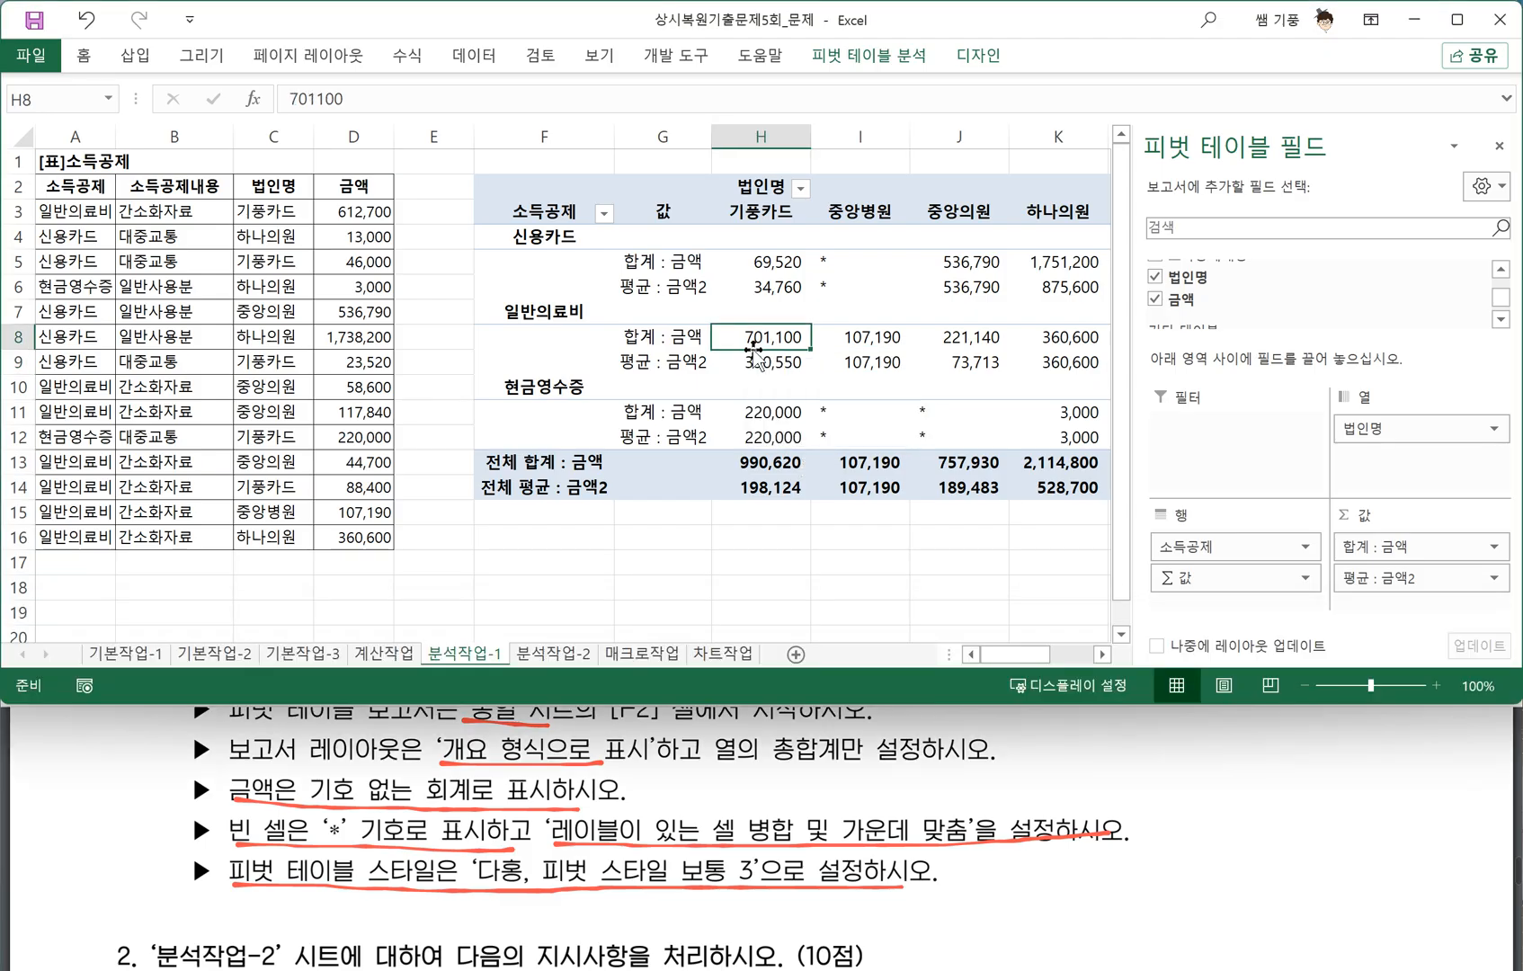
left_click(978, 57)
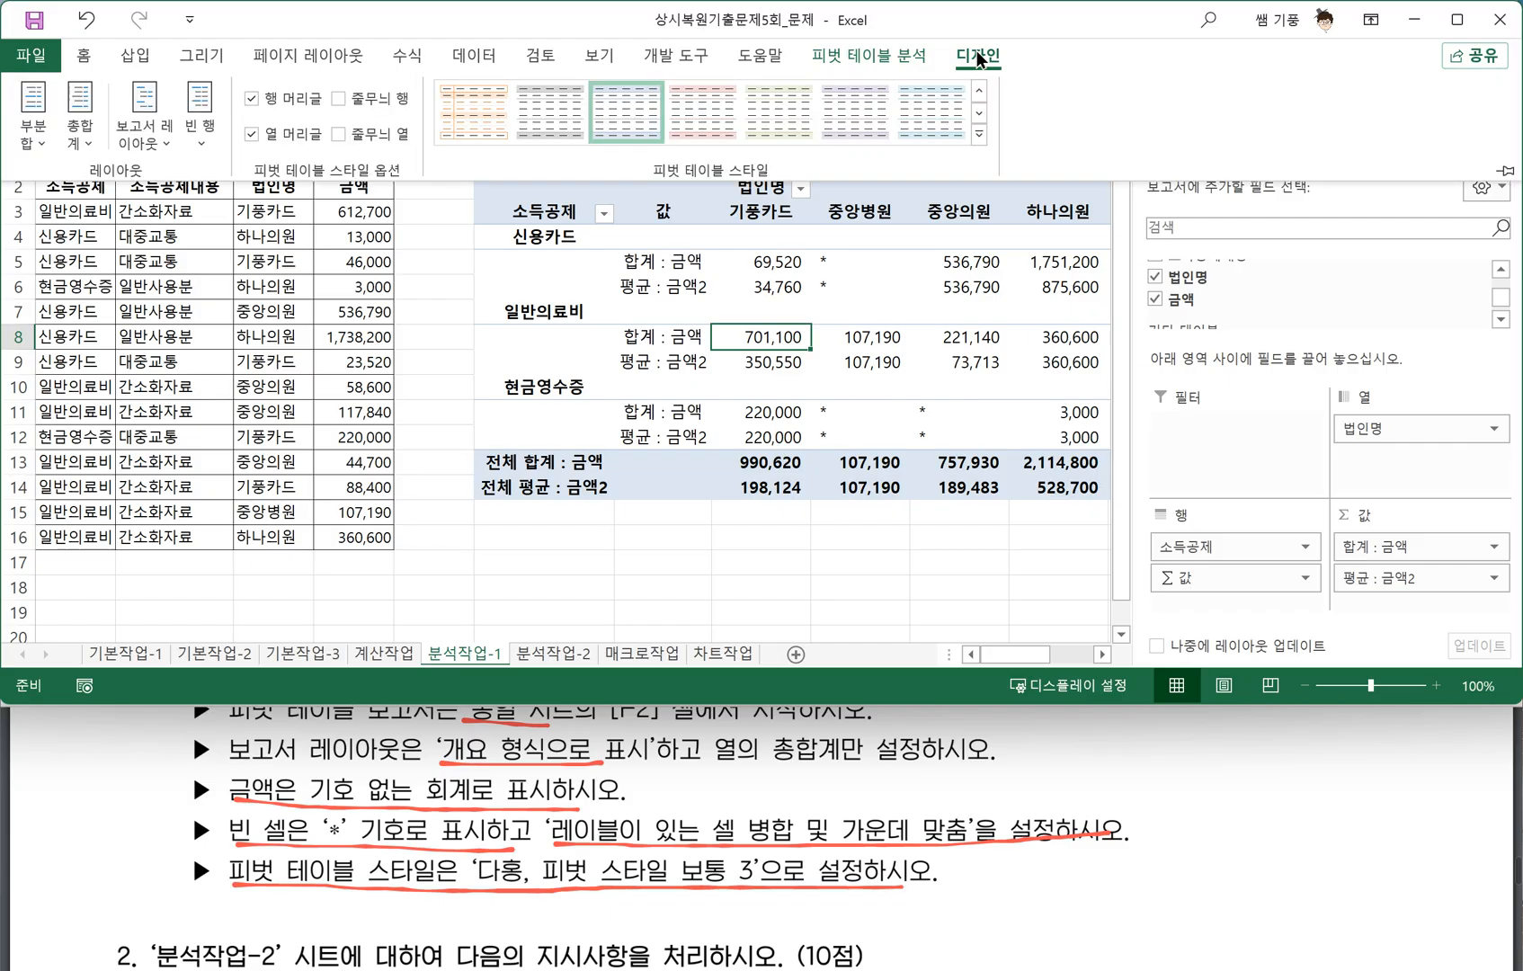
left_click(978, 135)
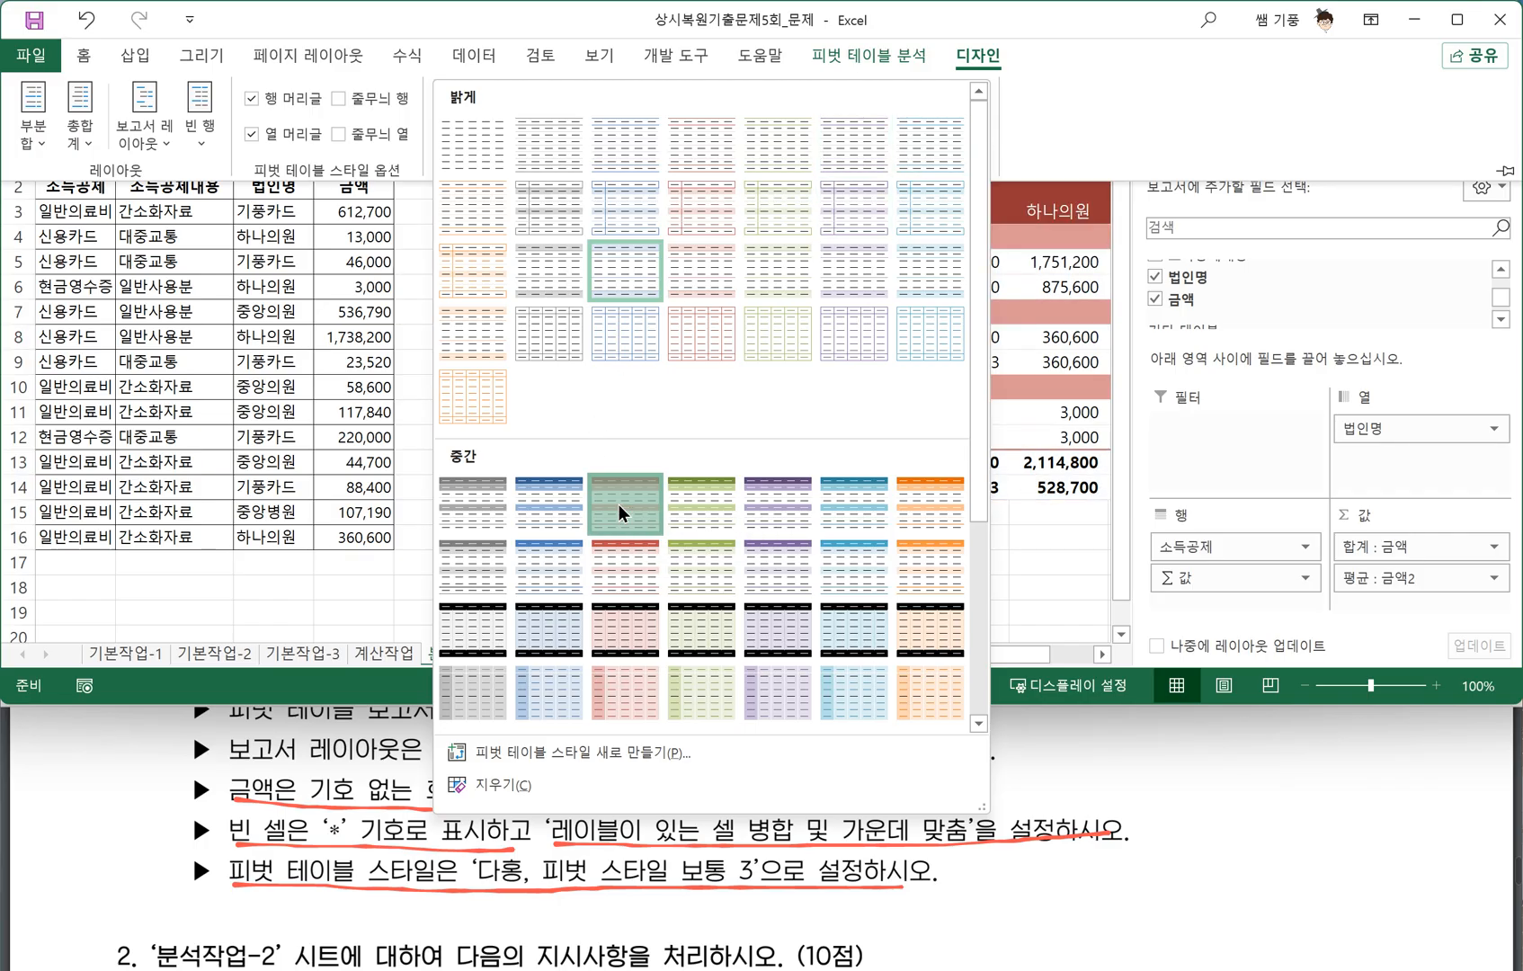
left_click(618, 504)
left_click(719, 557)
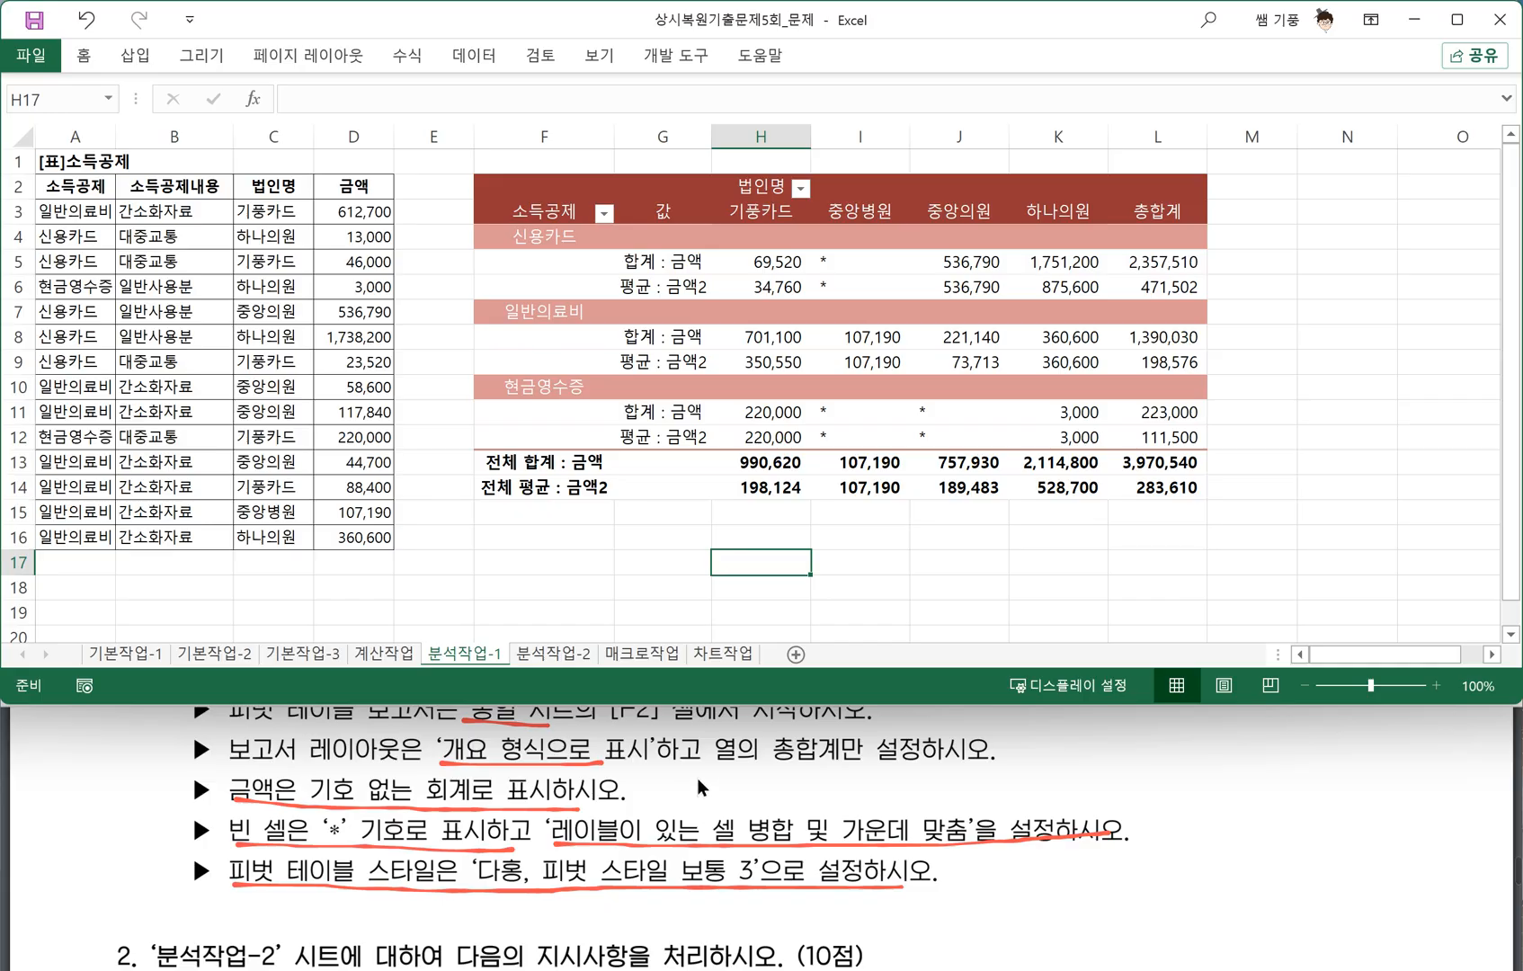
Outline the '열의 총합계만 설정' requirement in the PDF and set the pivot table to show grand totals for columns only.
left_click_drag(703, 766, 867, 768)
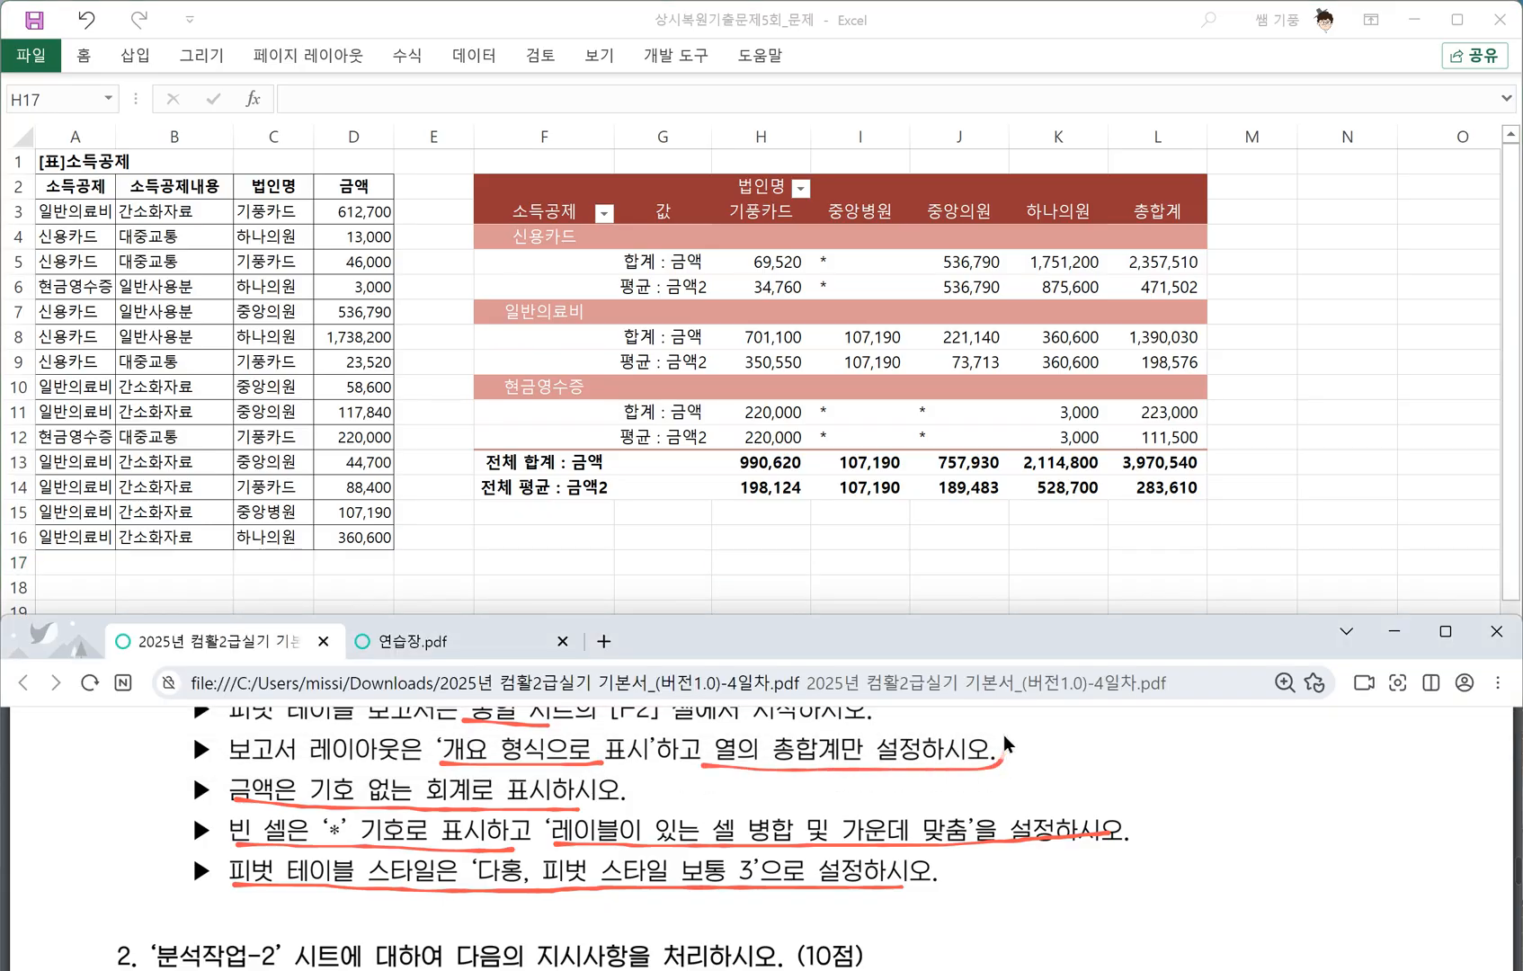
mouse_move(1004, 734)
left_mouse_down()
mouse_move(766, 726)
mouse_move(717, 760)
left_mouse_up()
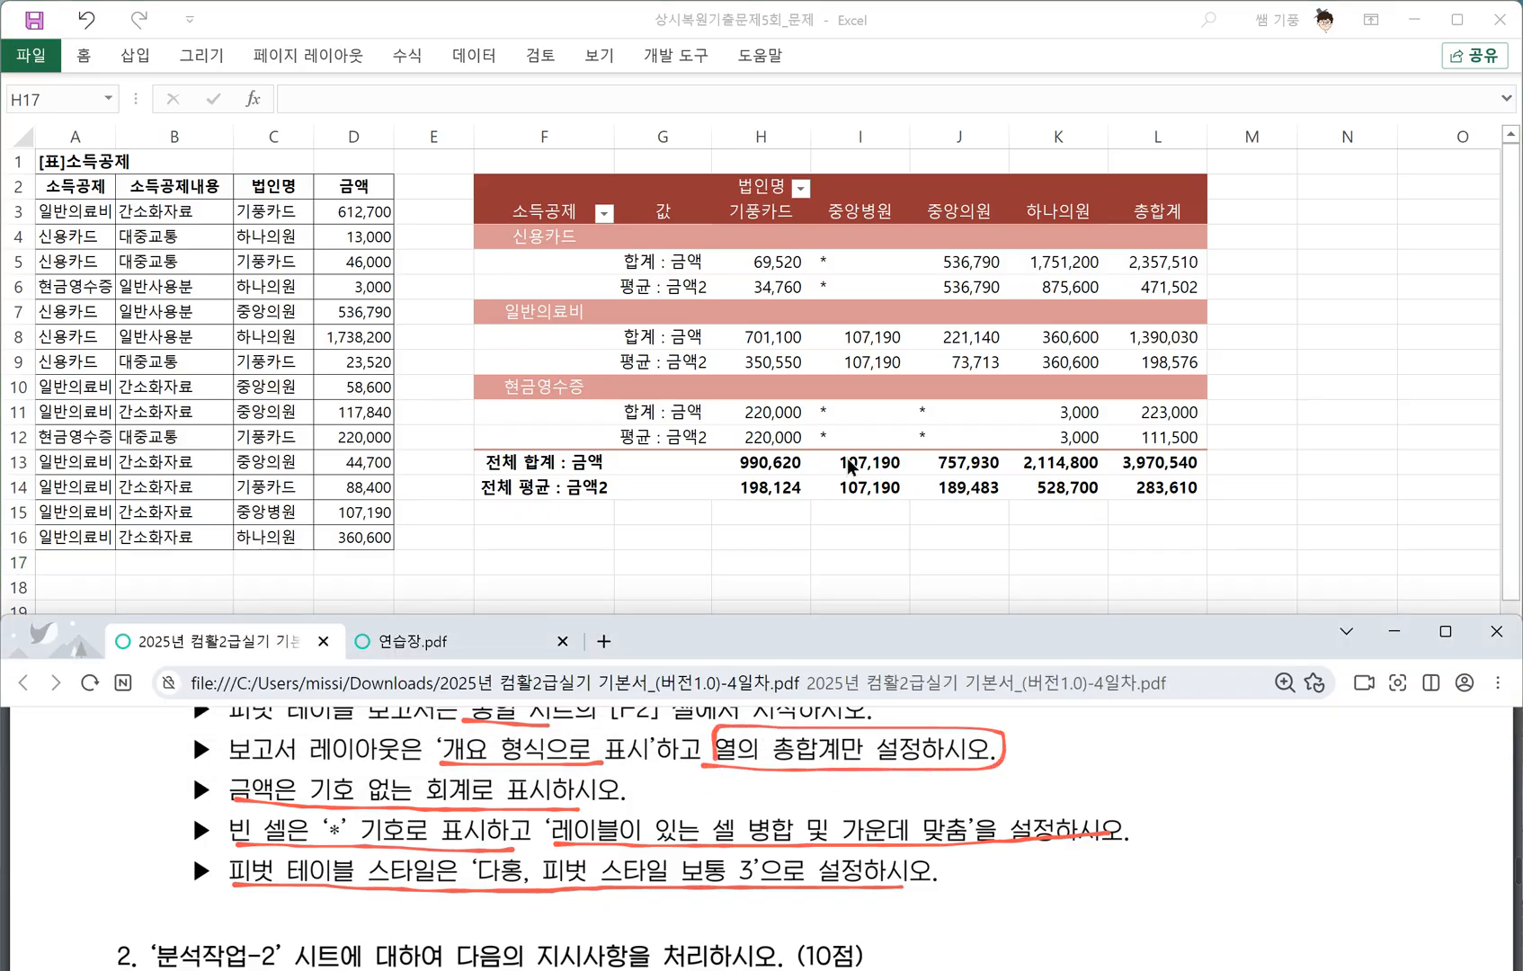
left_click(875, 437)
left_click(869, 433)
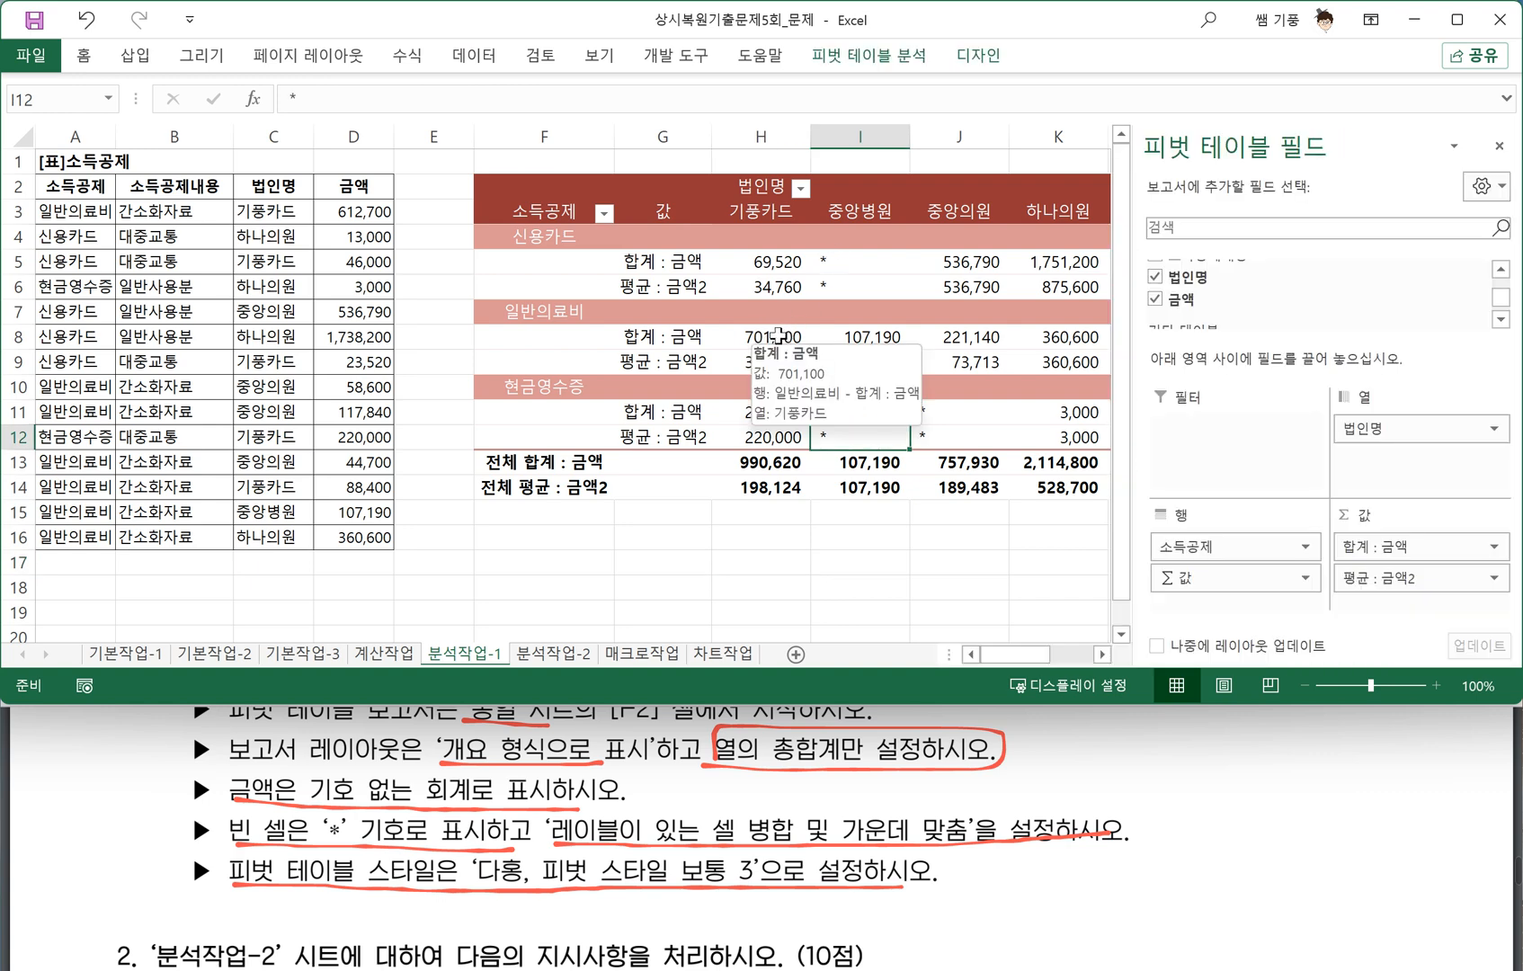
left_click(779, 336)
left_click(978, 56)
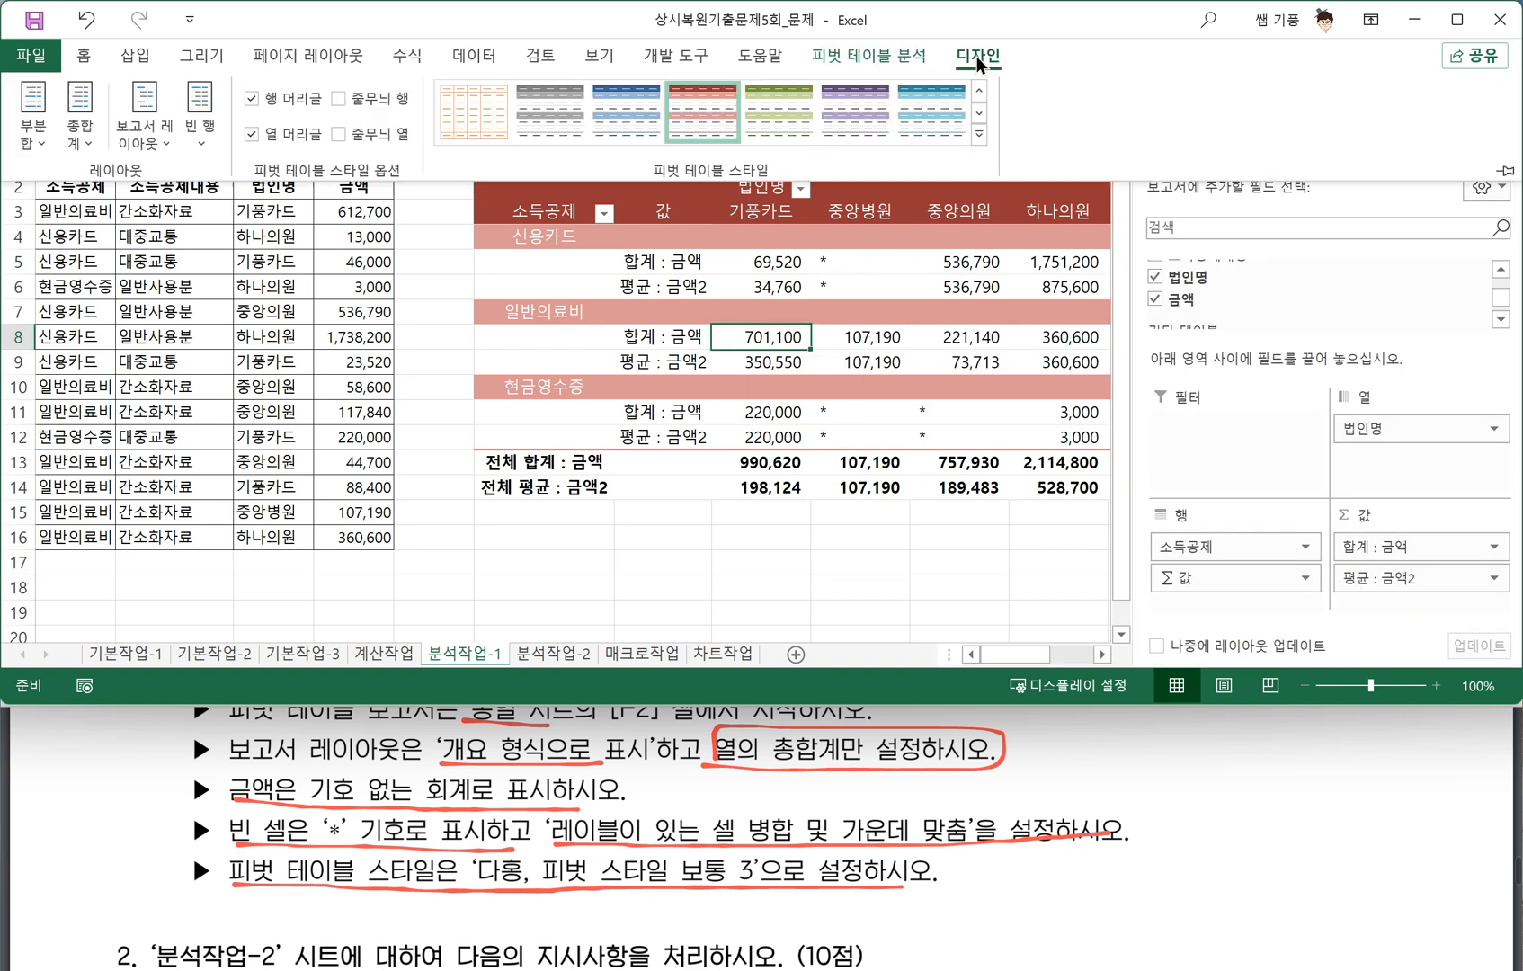
left_click(87, 135)
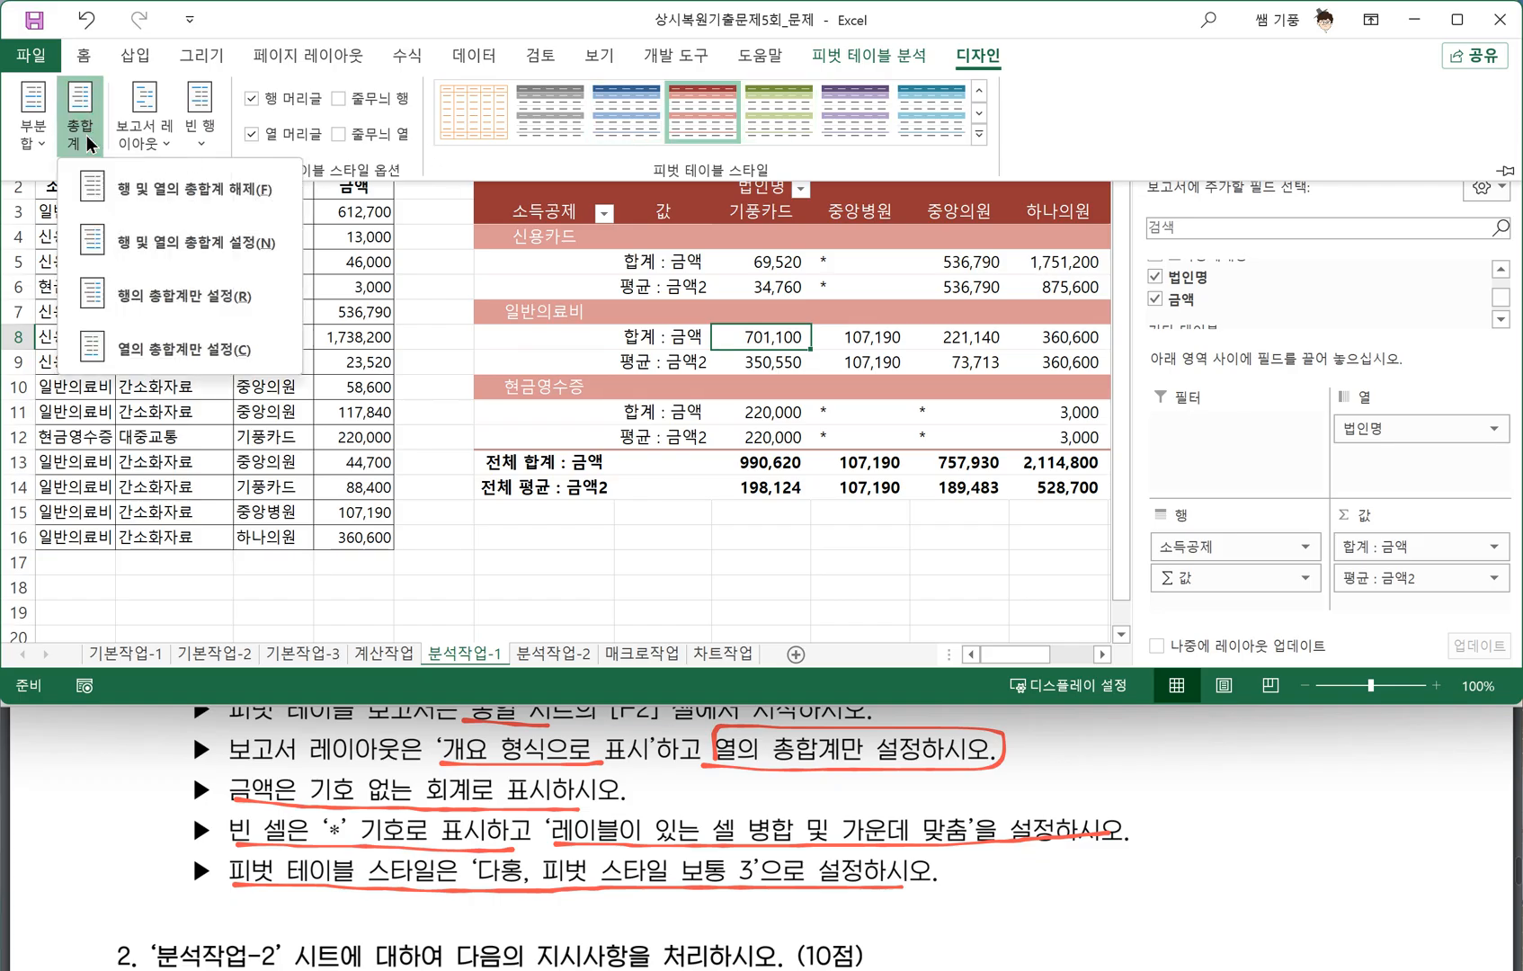
left_click(151, 350)
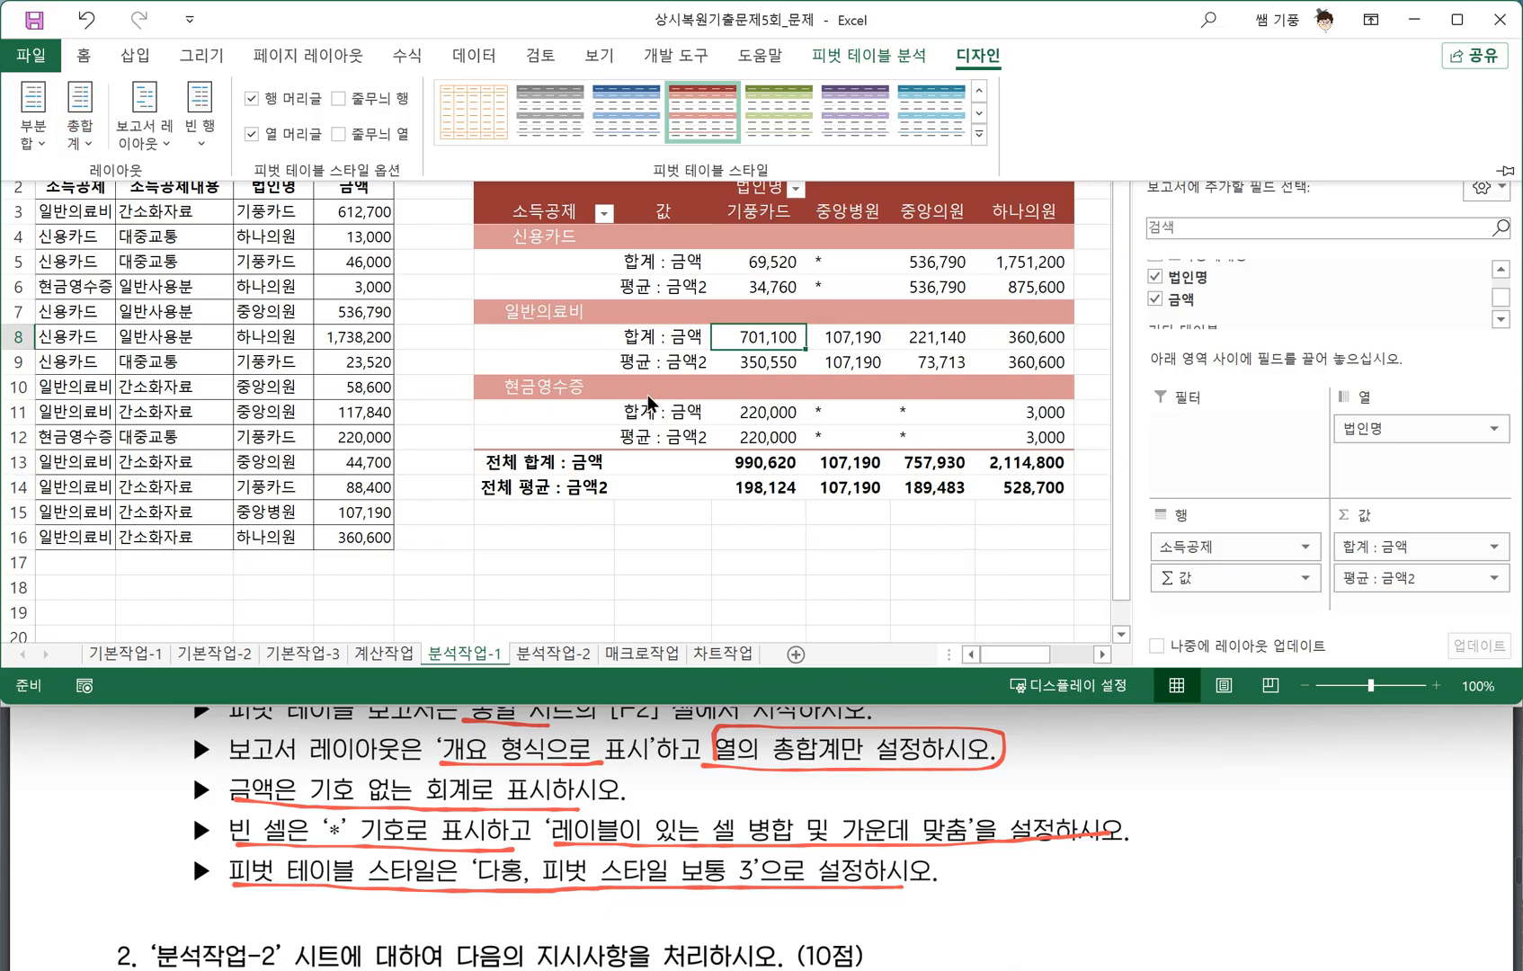
Check the row and column grand total settings in the pivot table options.
right_click(766, 337)
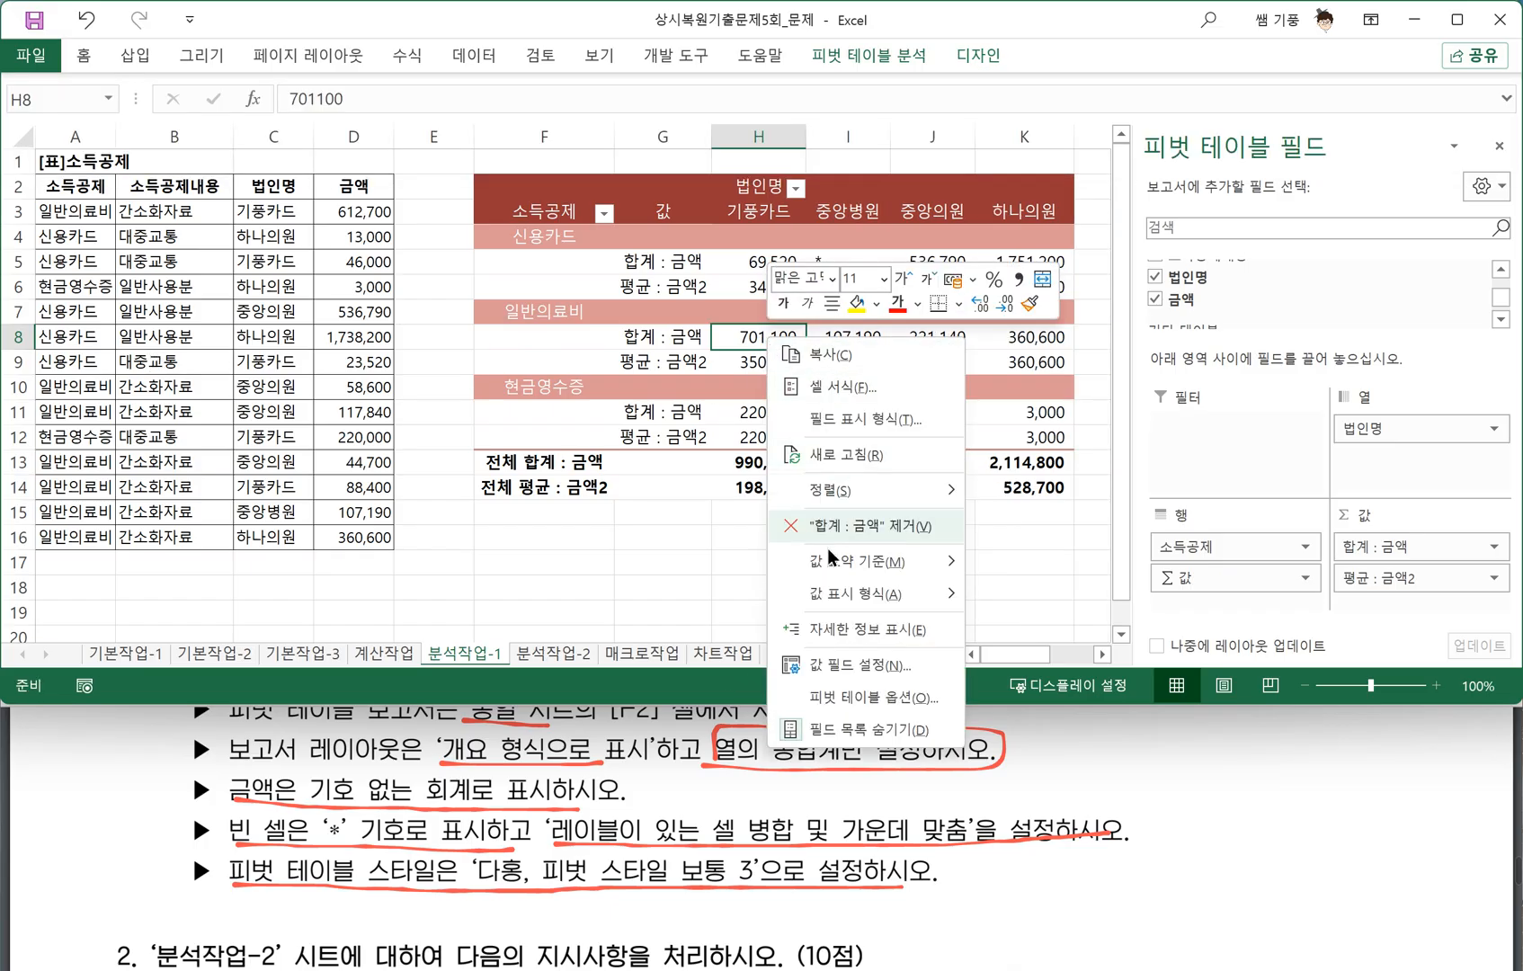
left_click(859, 698)
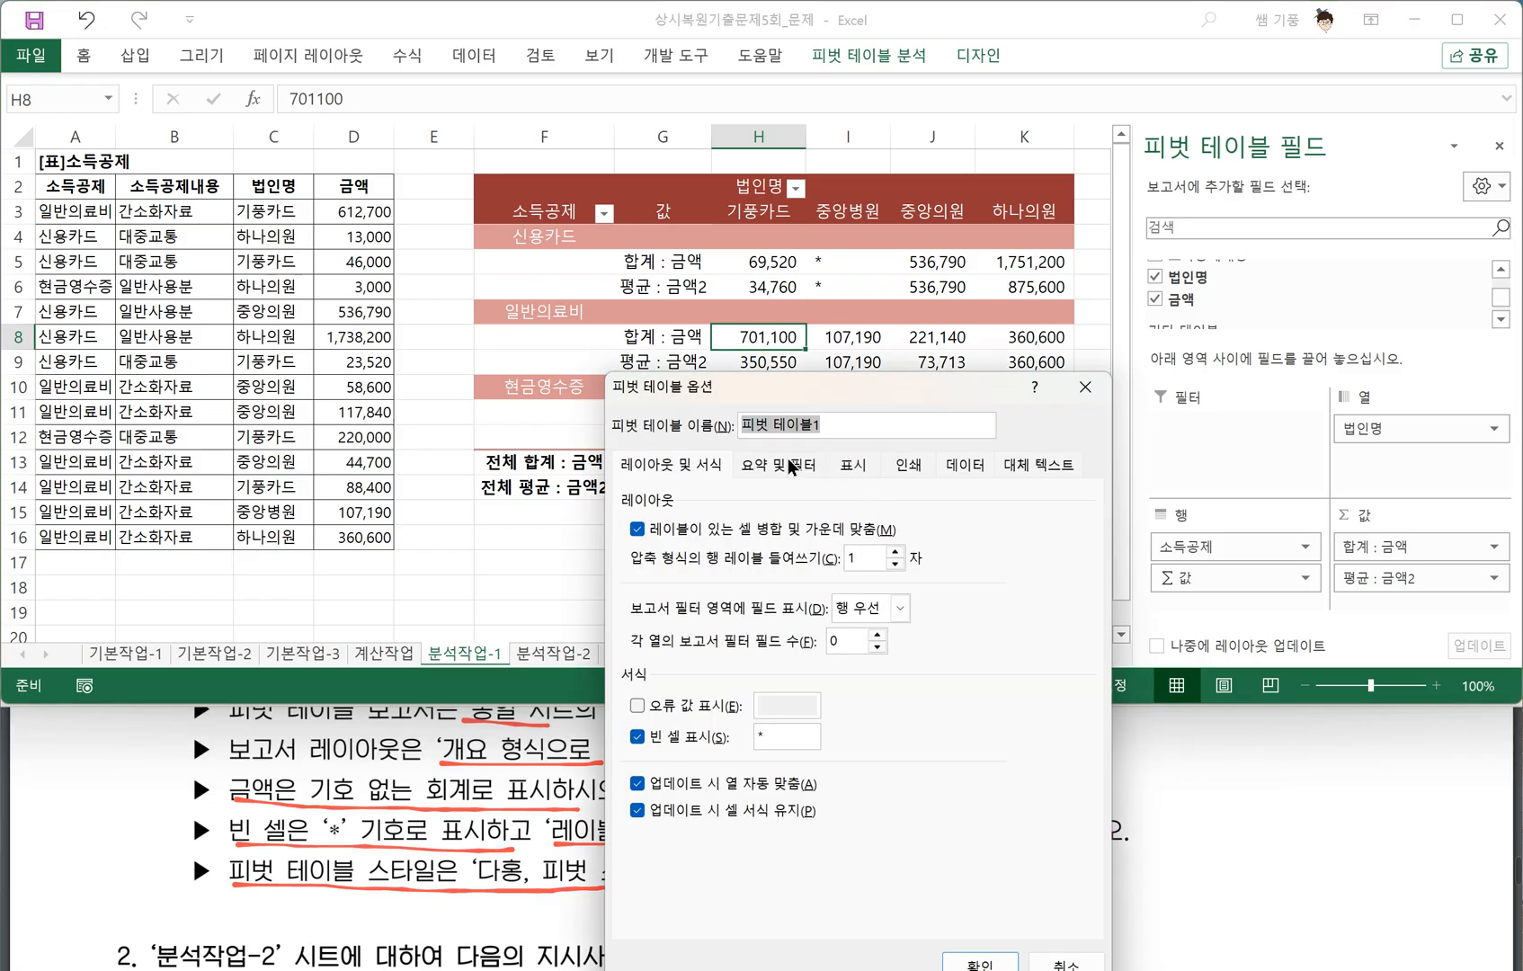
left_click(775, 461)
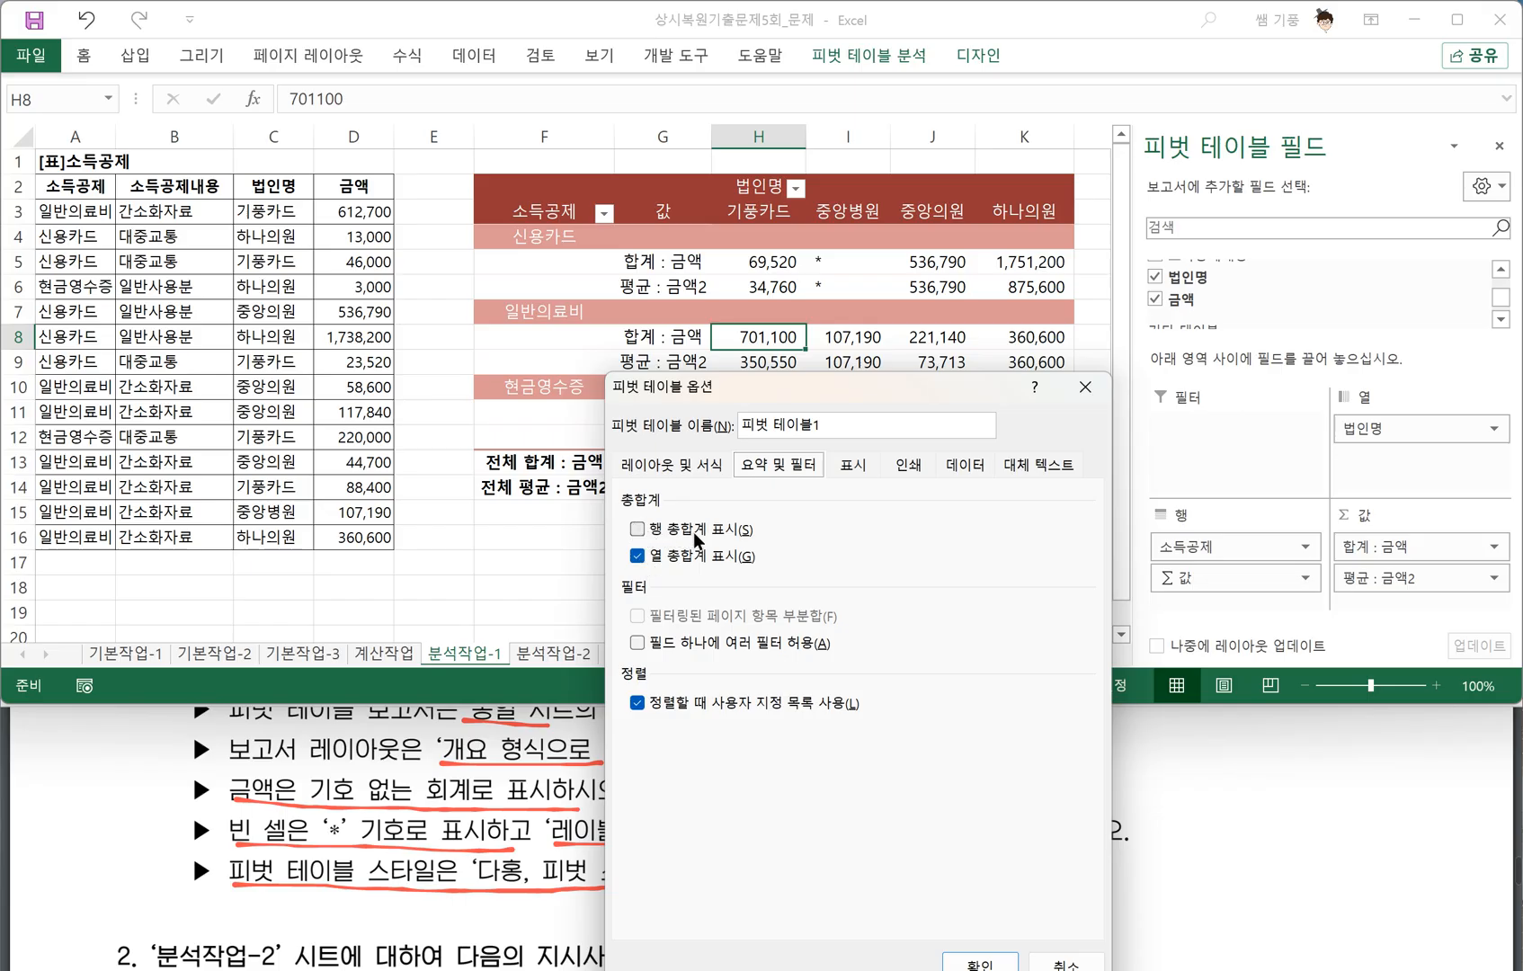
left_click(971, 964)
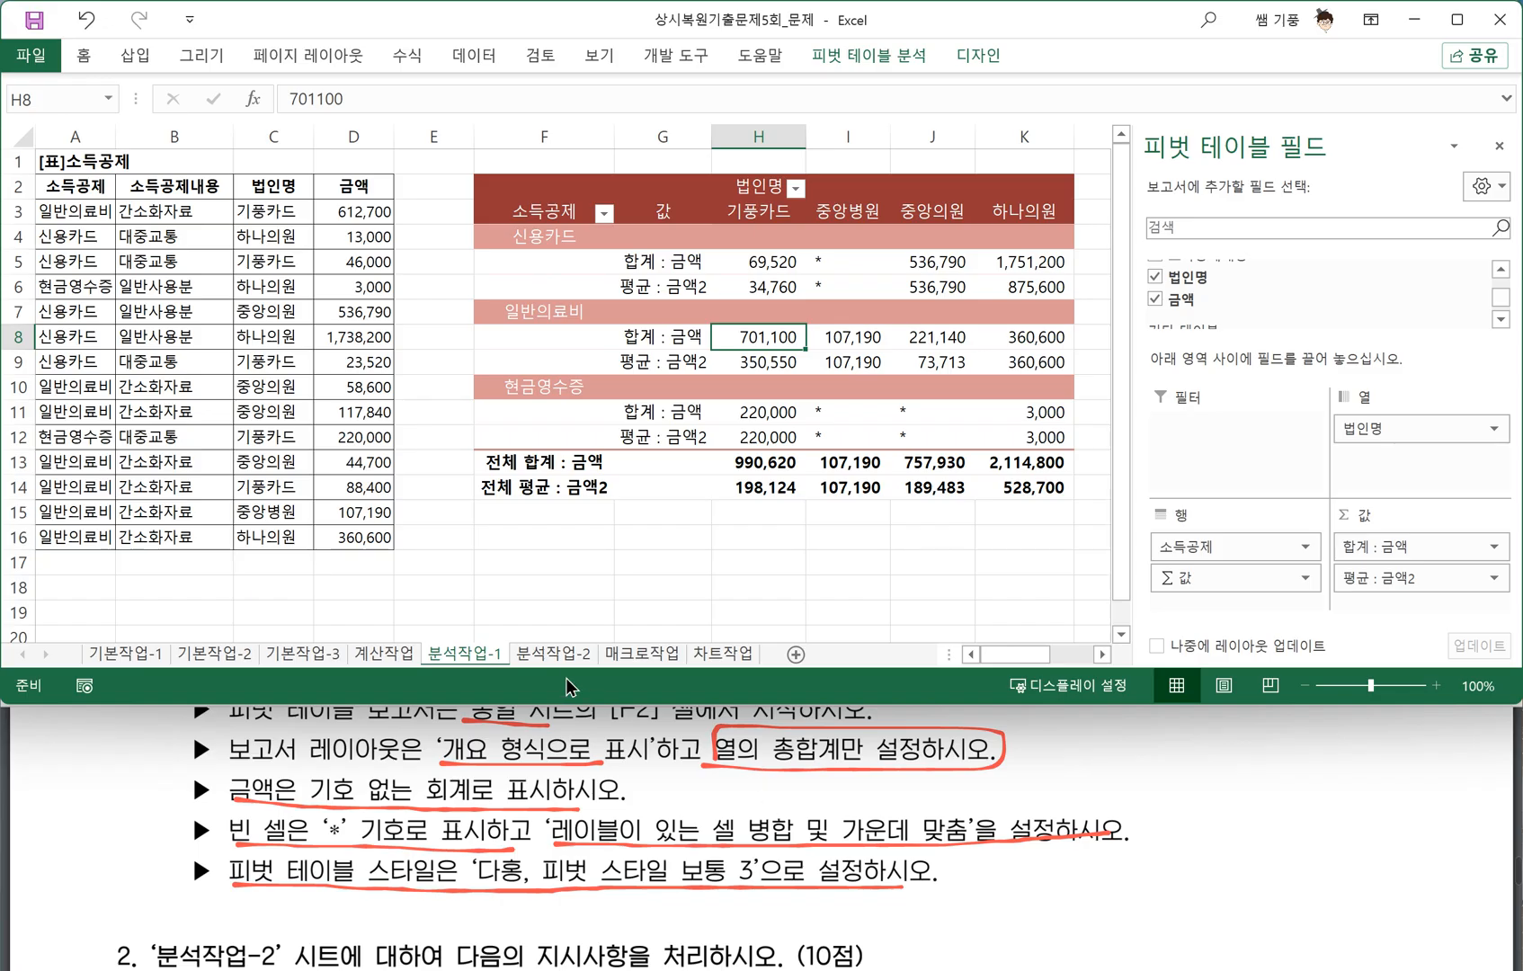
Switch to the 분석작업-2 sheet and underline '2행을 기준으로' and '왼쪽에서 오른쪽' in the PDF's second analysis question.
left_click(573, 654)
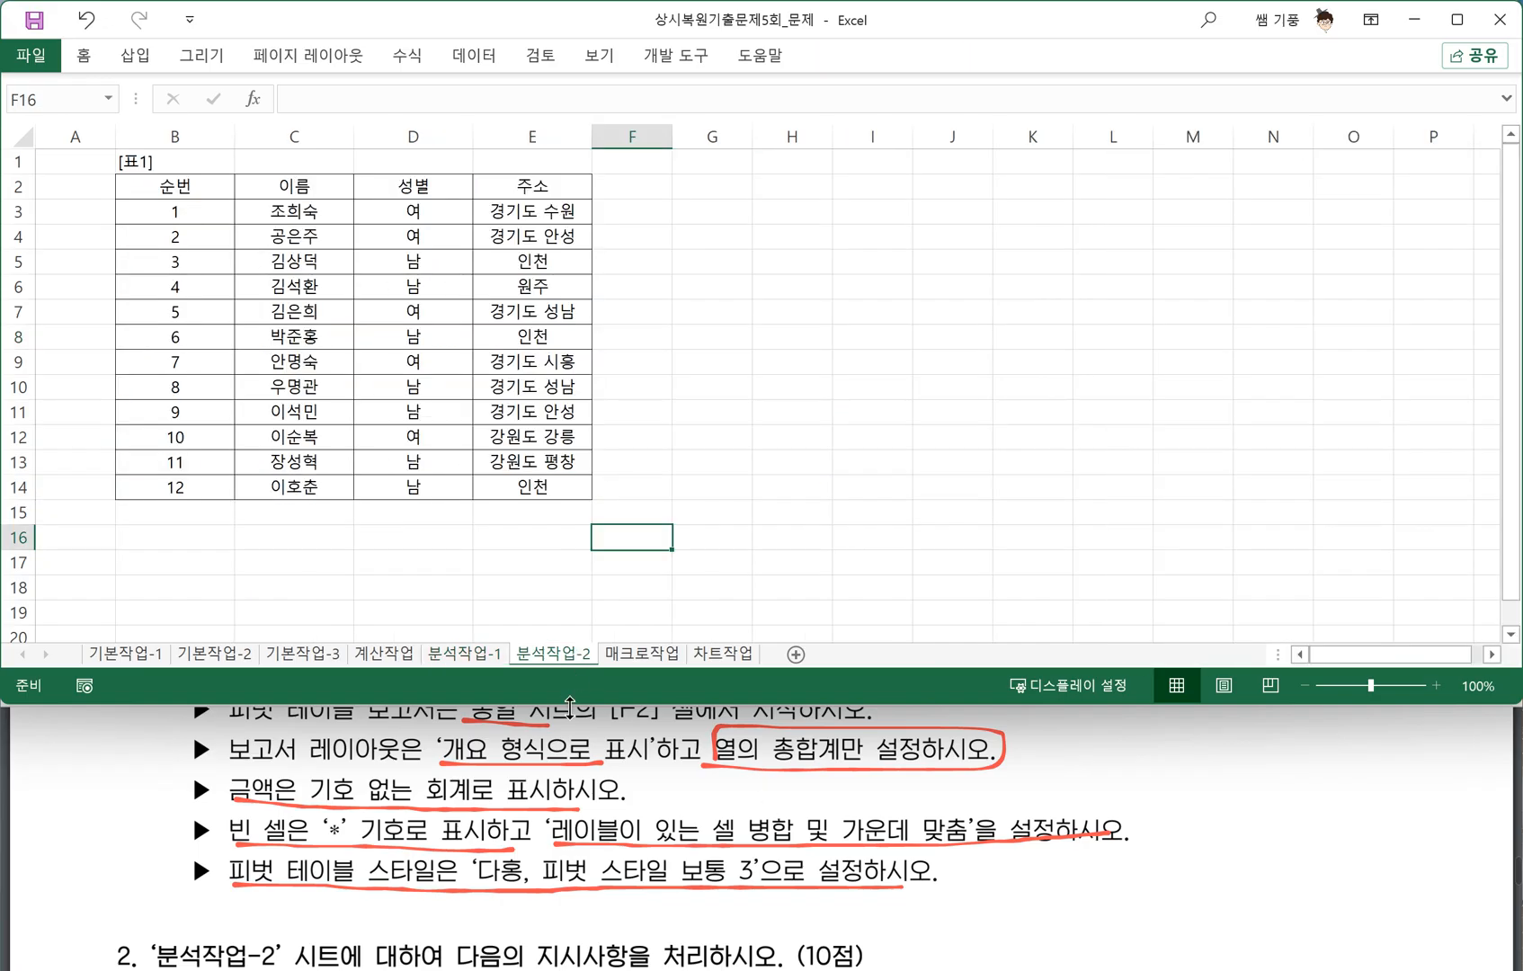
scroll(368, 876, "down", 2)
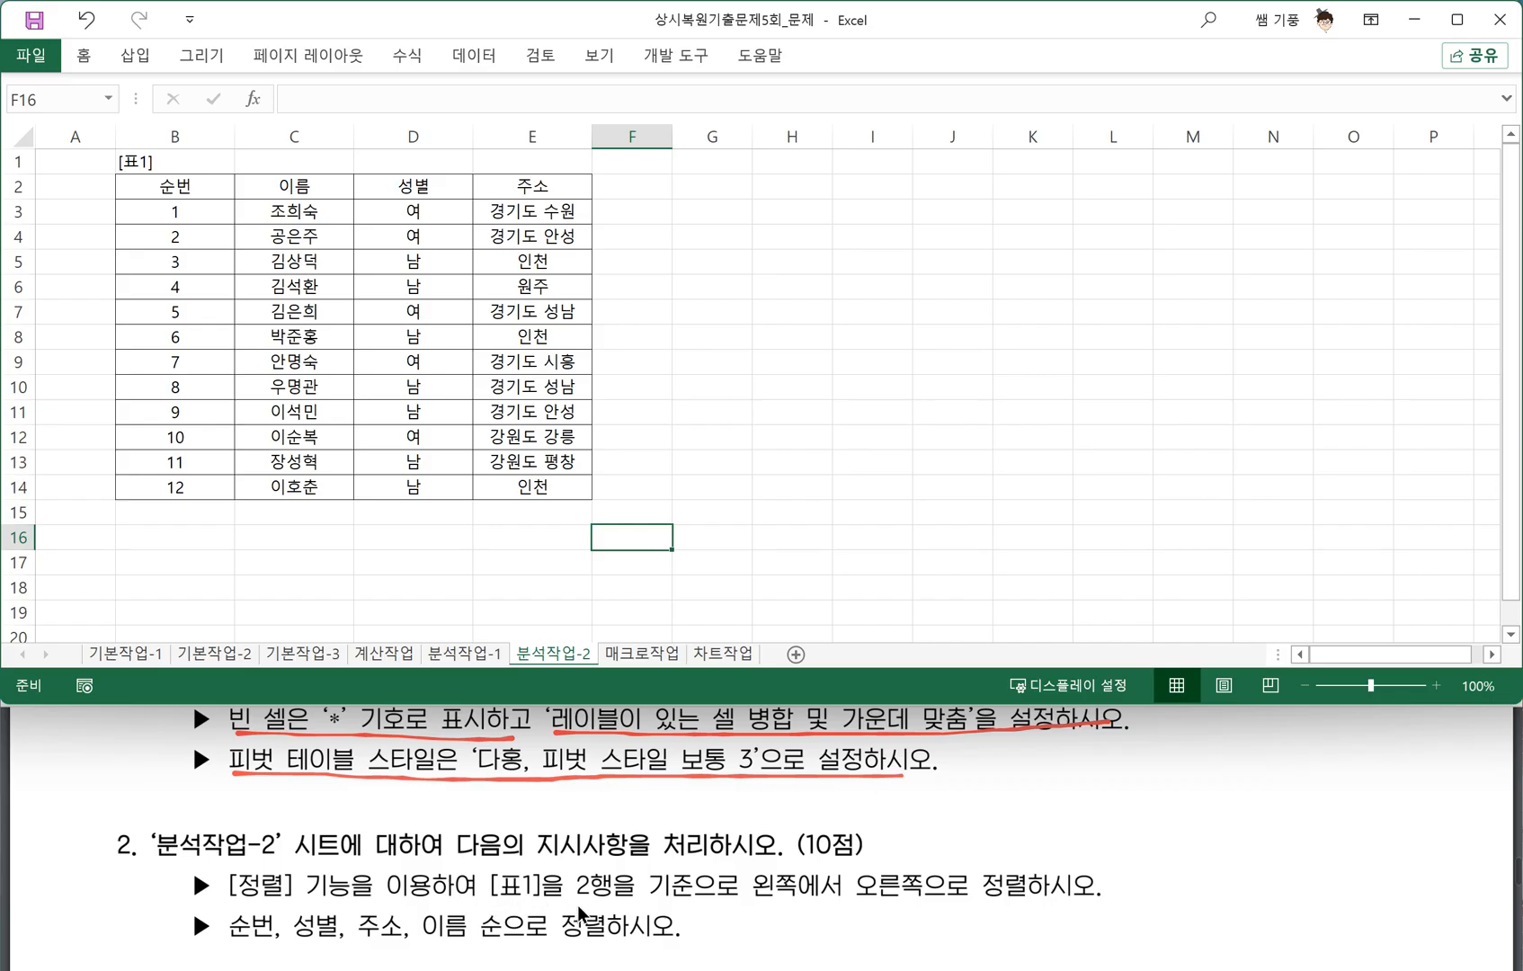
left_click(588, 913)
left_click_drag(618, 909, 706, 909)
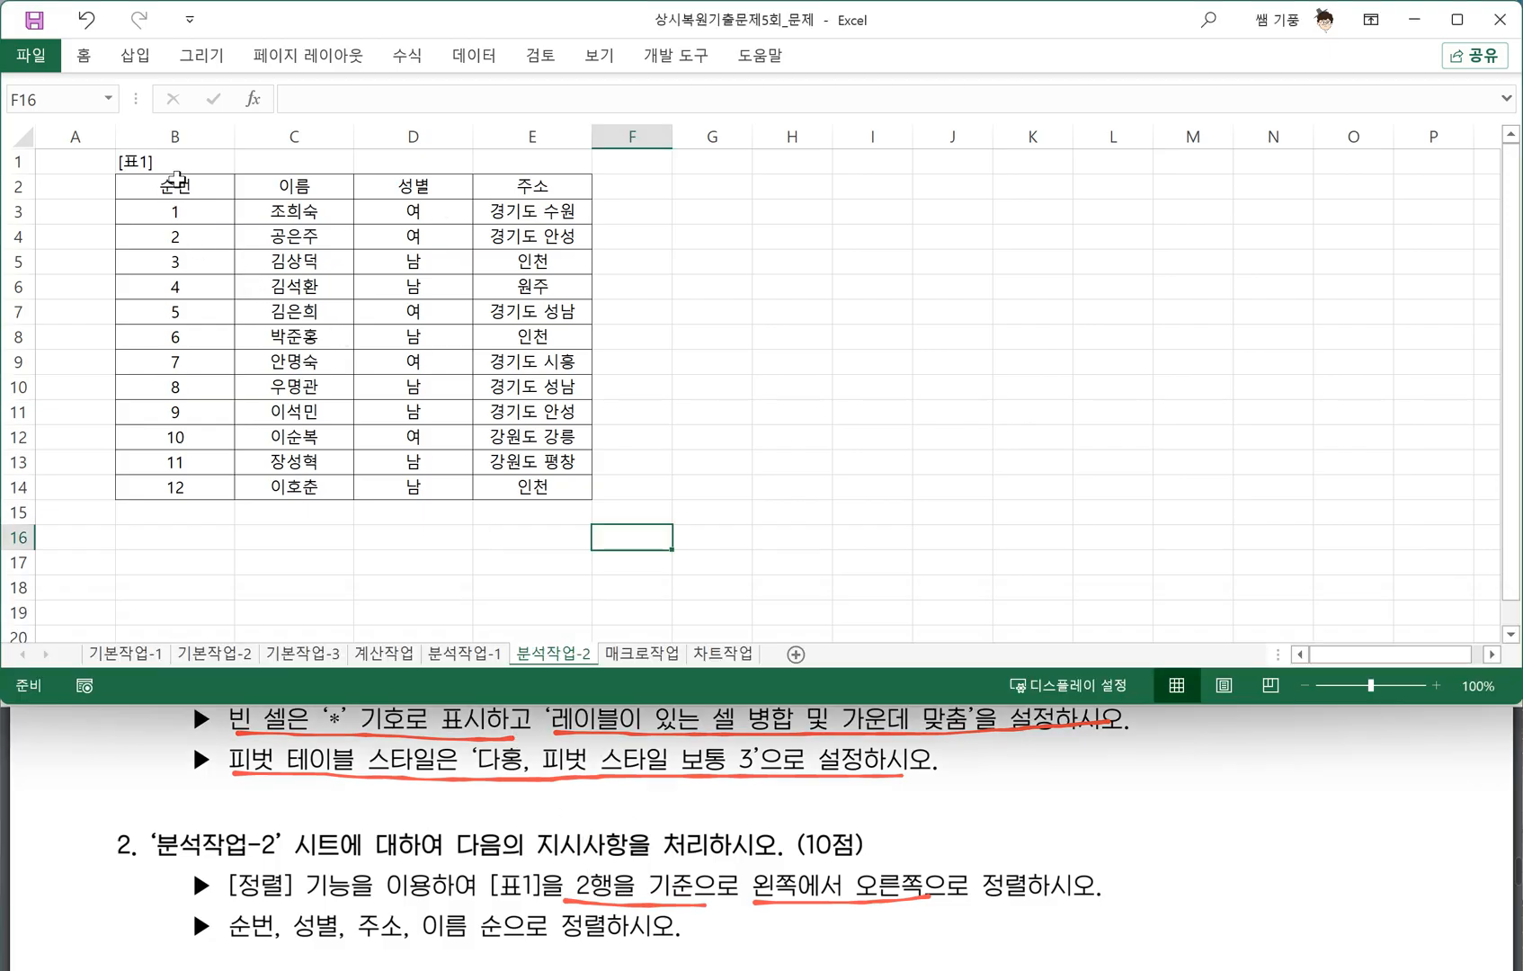
Start a custom sort of B2:E14 with the orientation set to 왼쪽에서 오른쪽 and 행 2 as the sort key.
left_click_drag(176, 179, 541, 482)
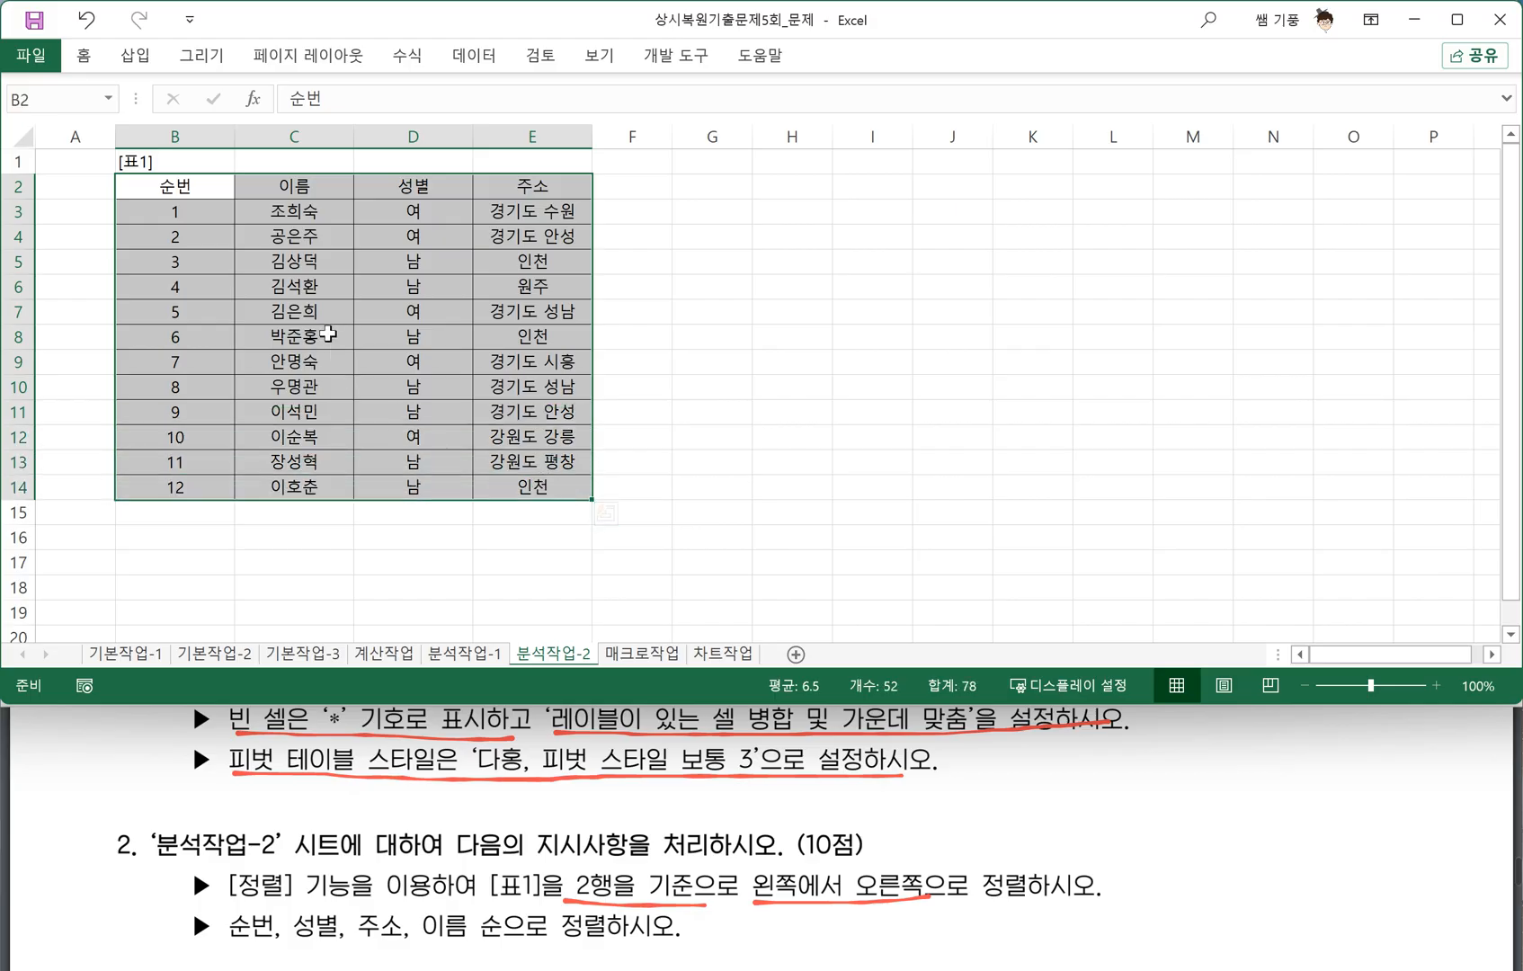
left_click(469, 61)
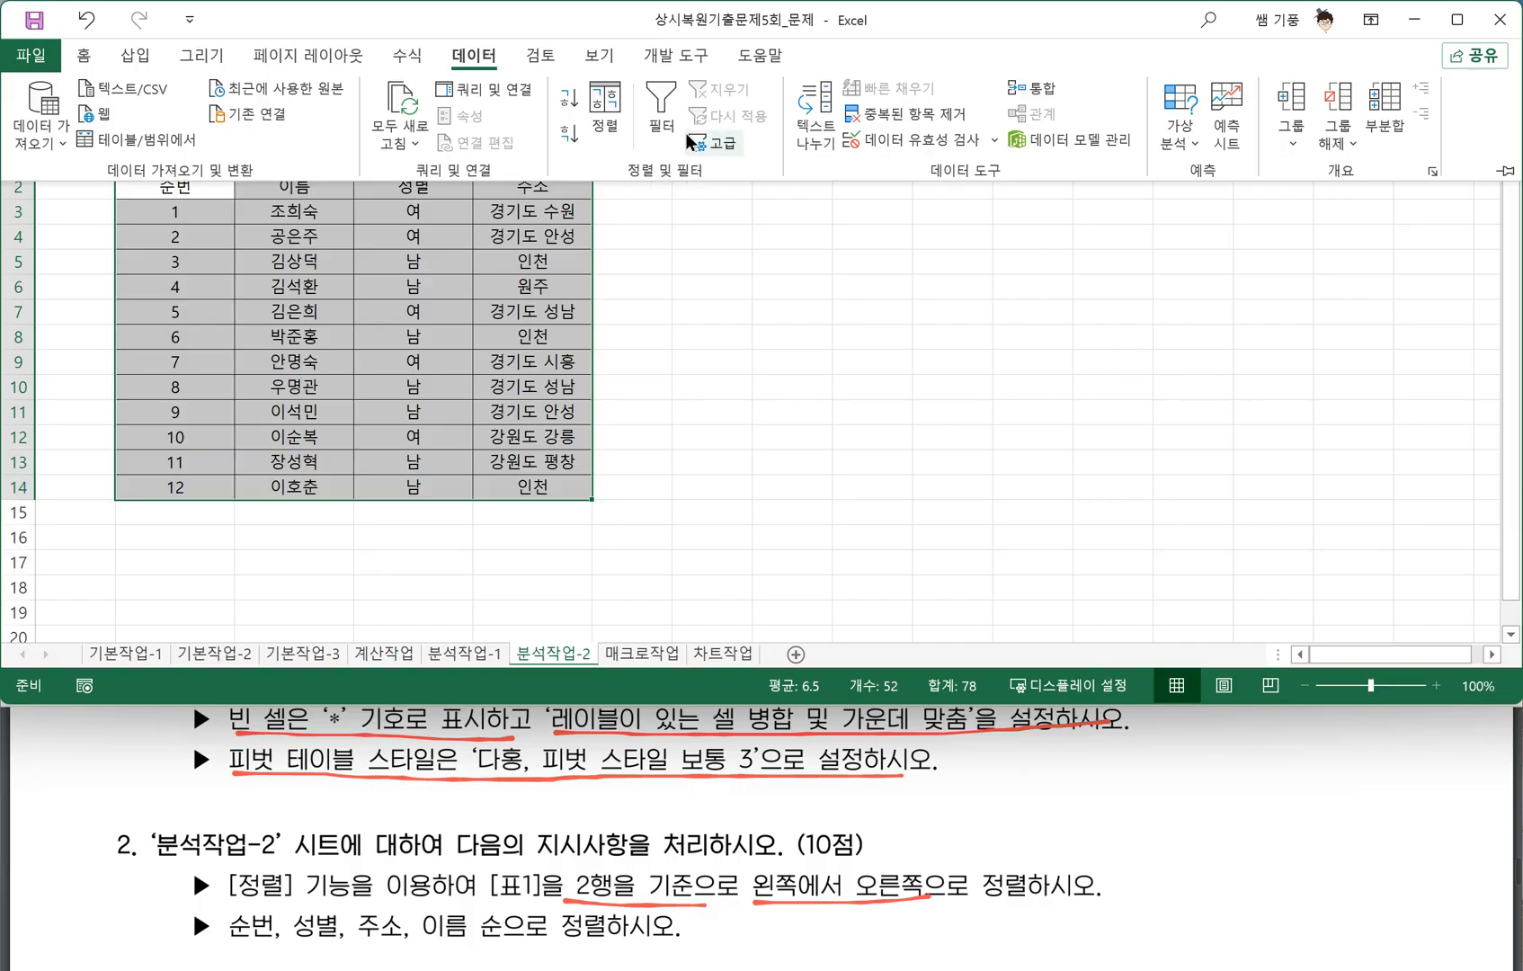
left_click(606, 106)
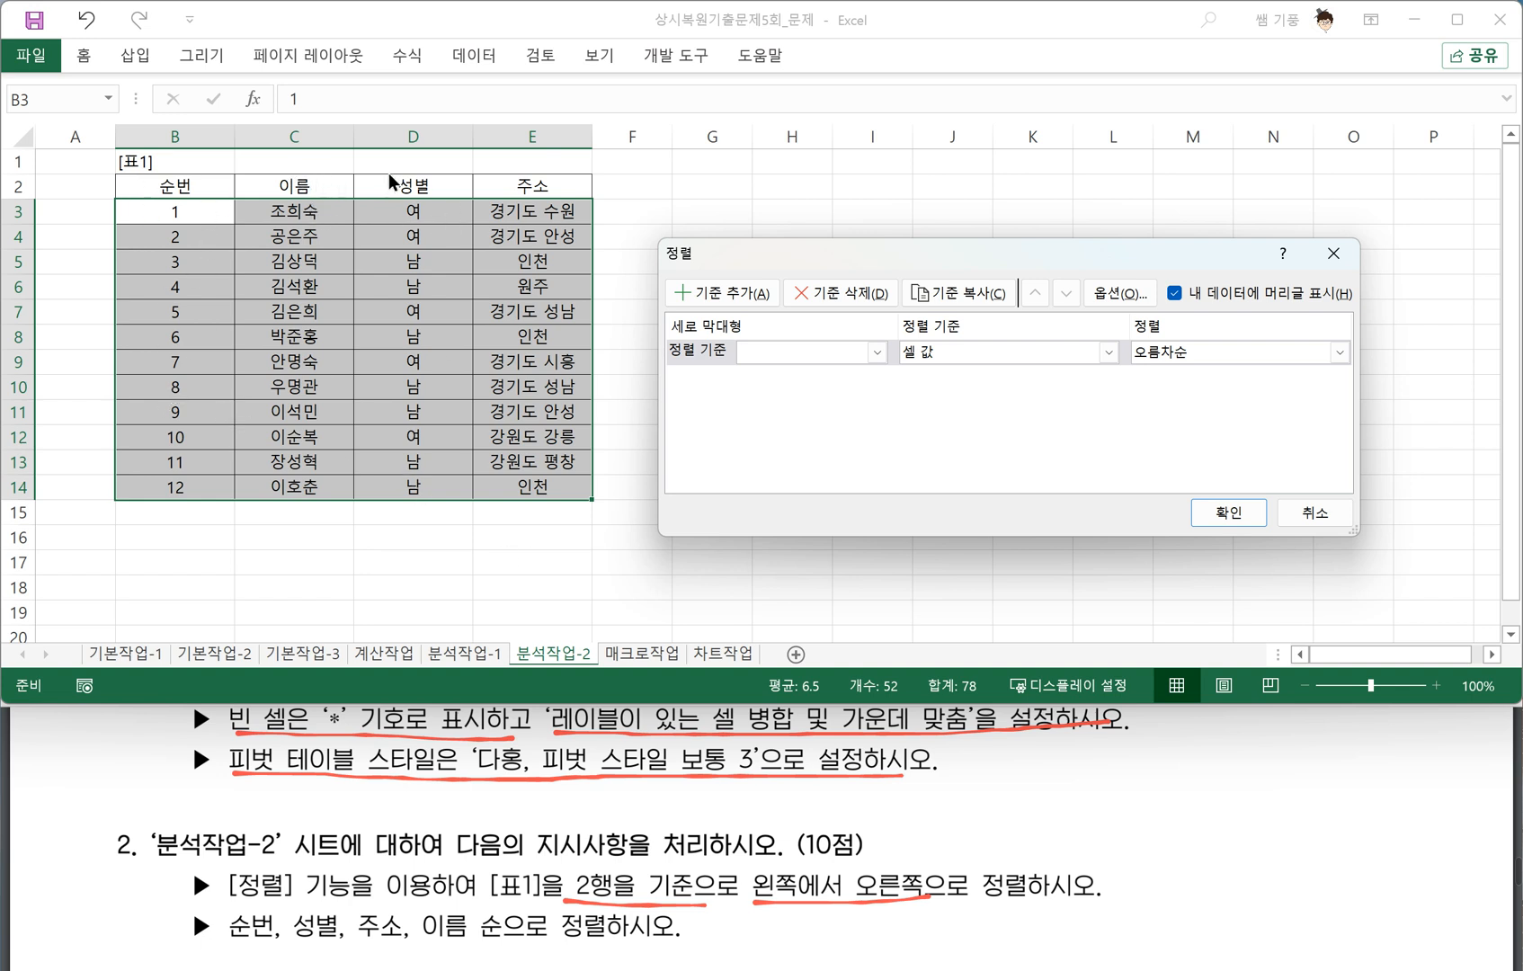
left_click(1117, 296)
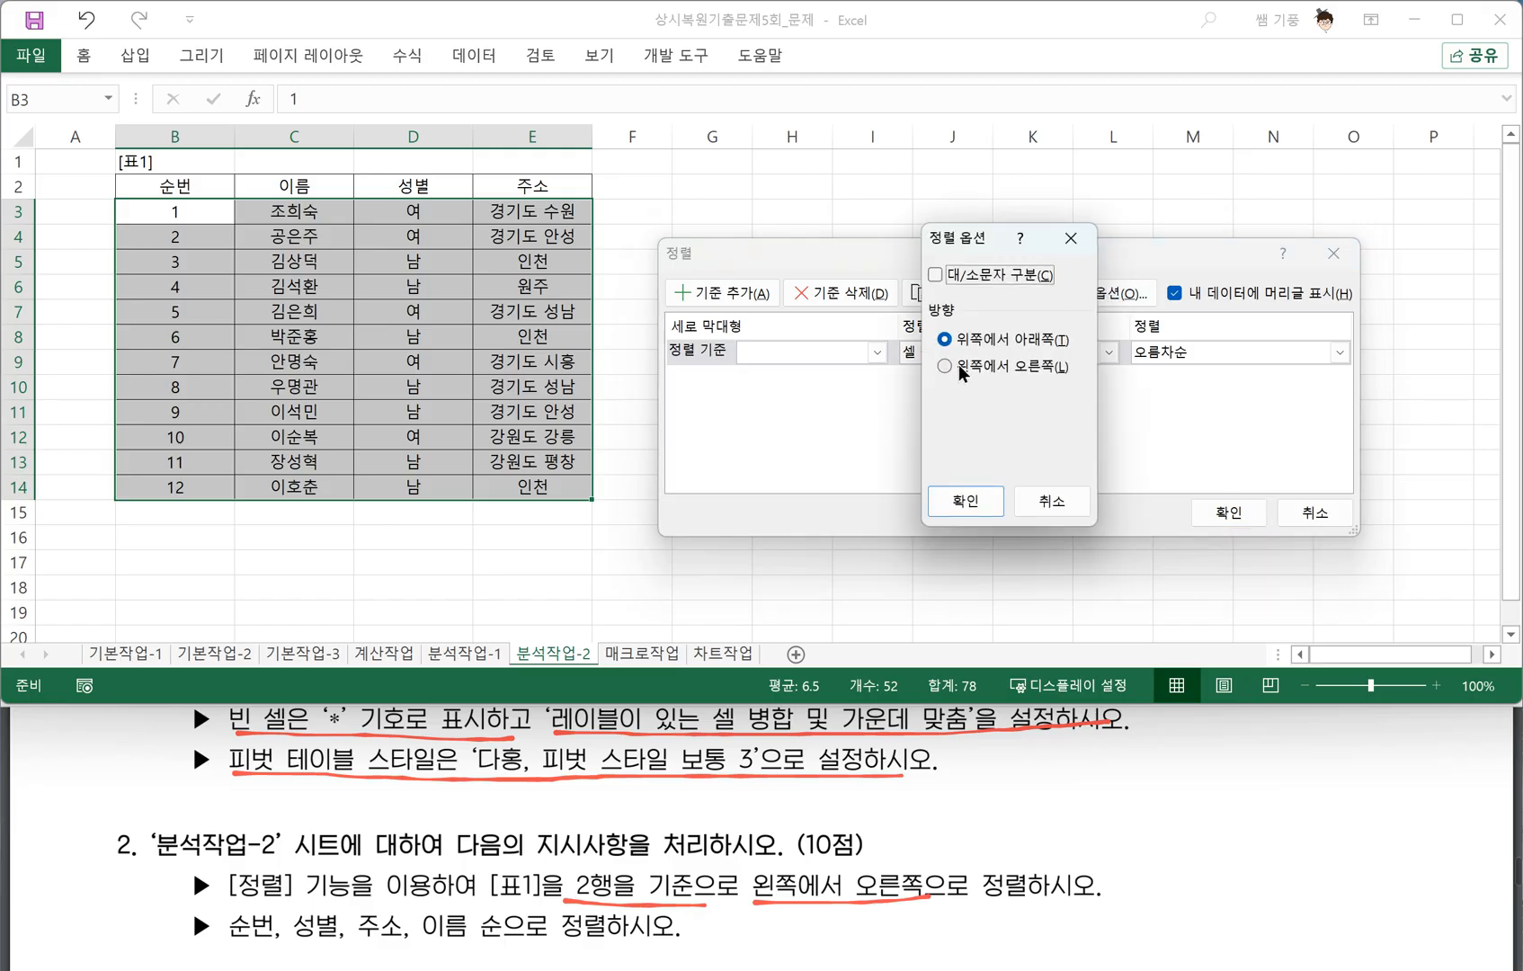
left_click(961, 369)
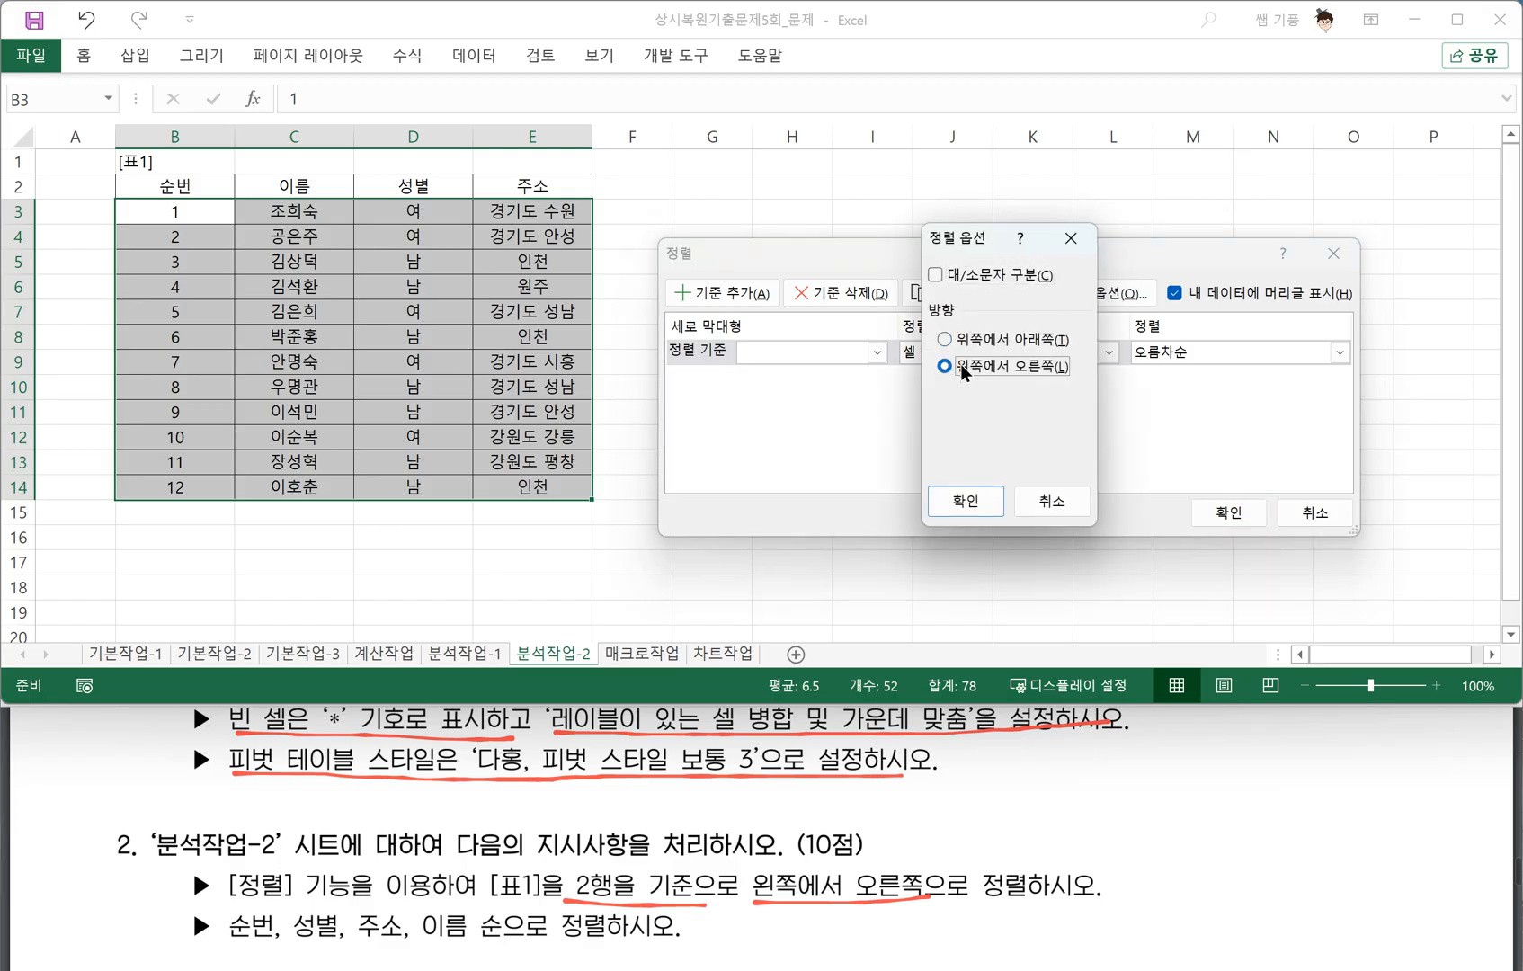
left_click(966, 508)
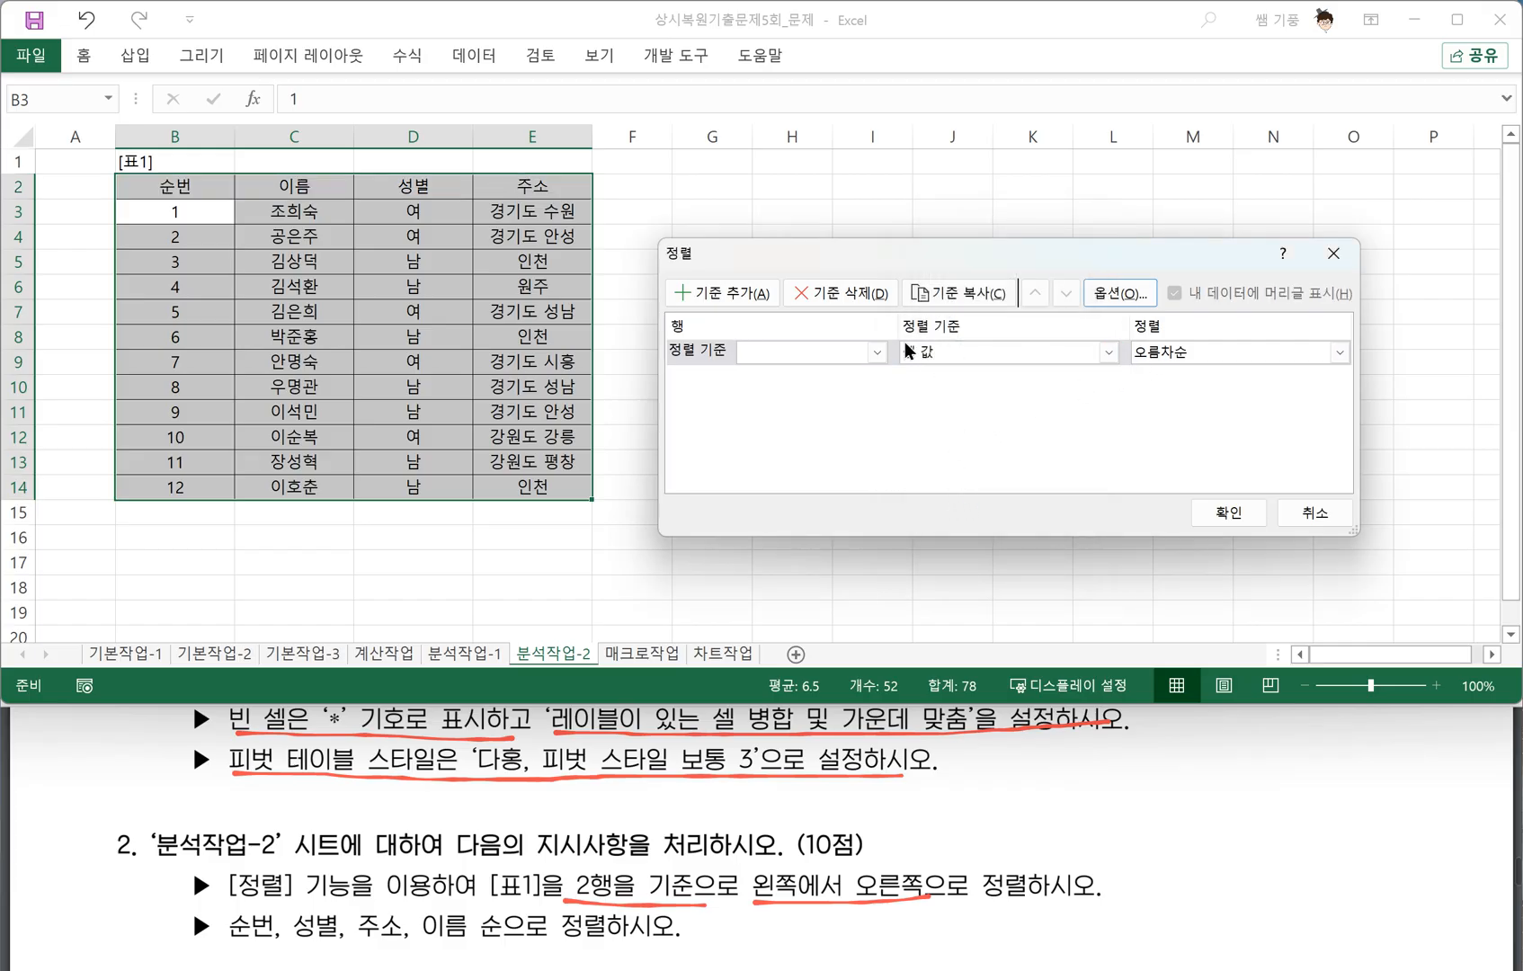
left_click(881, 351)
left_click(881, 351)
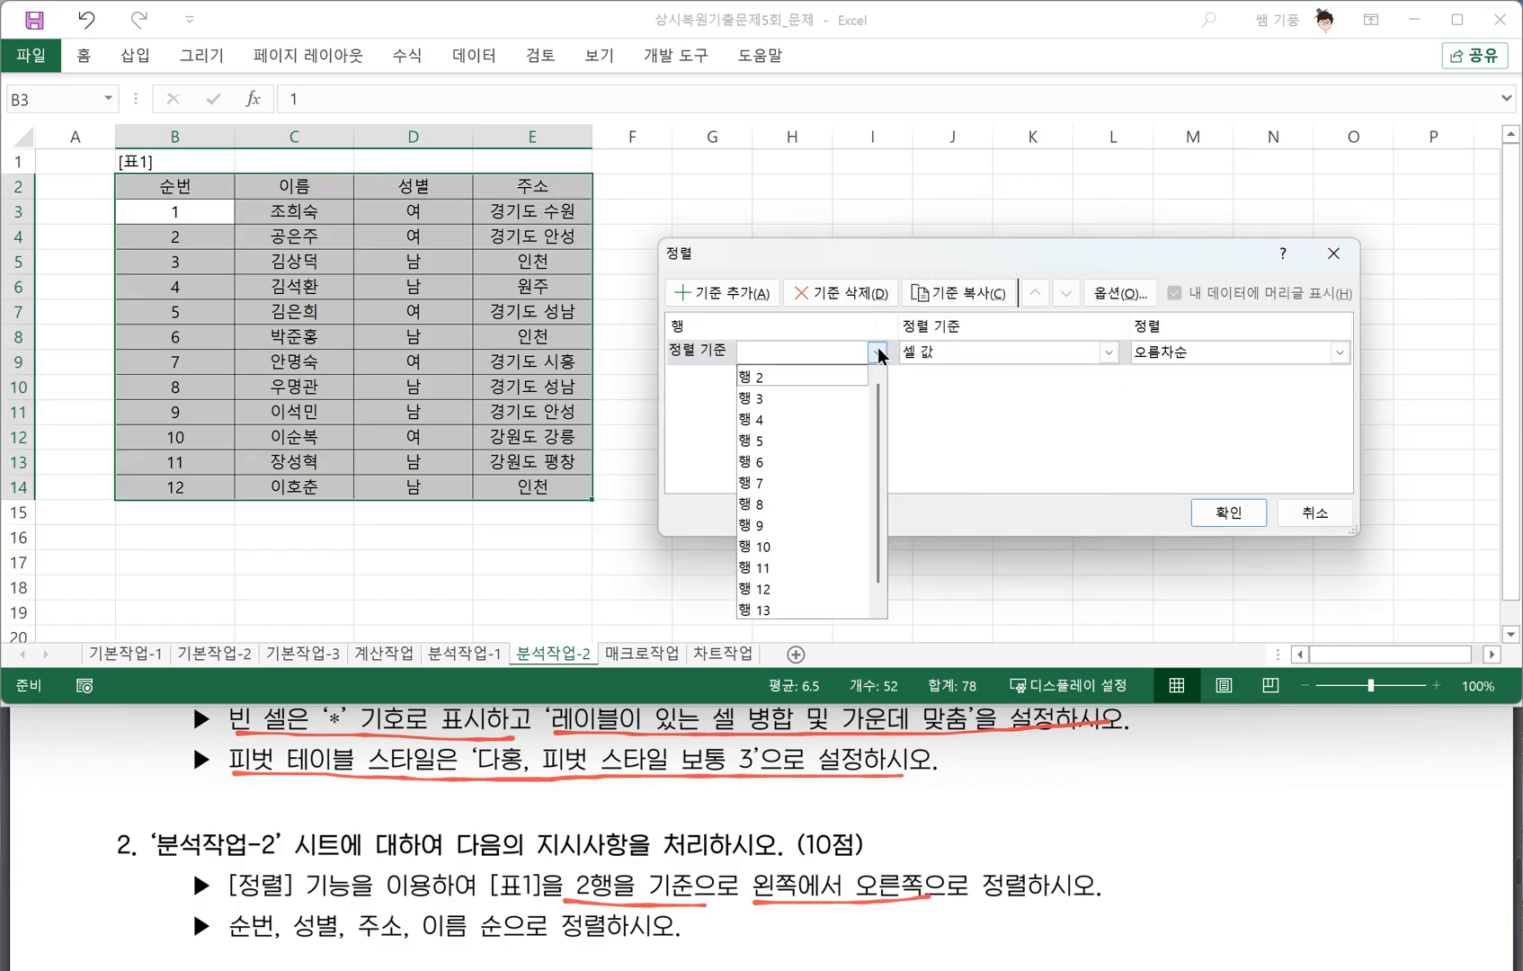
left_click(777, 388)
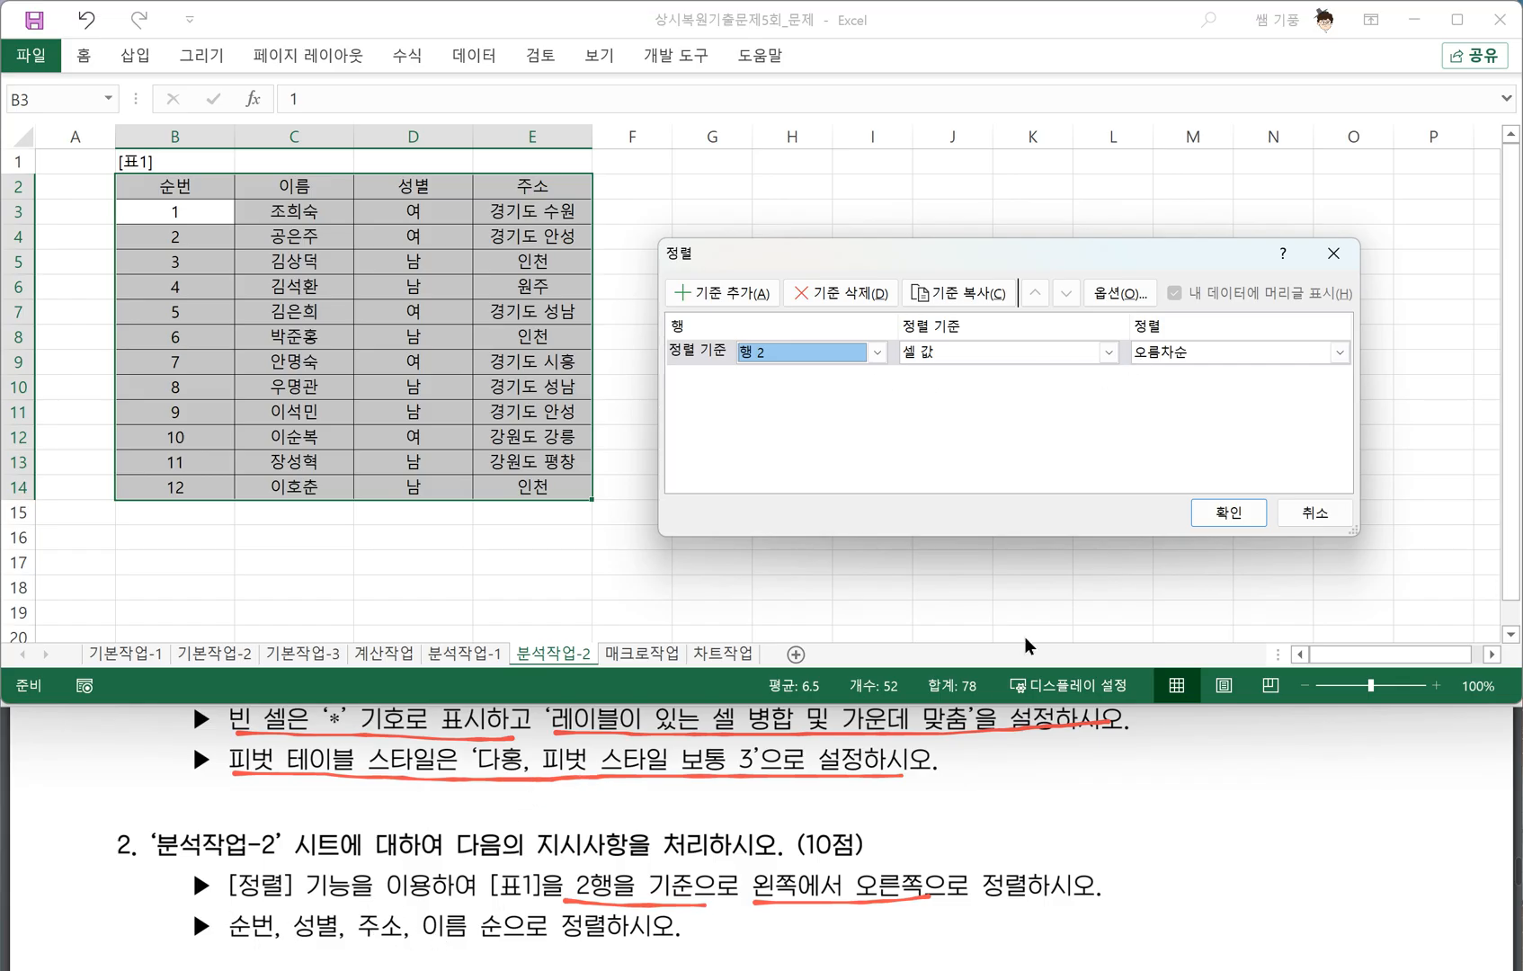
Add a custom list for the sort order with the entries 순번, 성별, 주소, 이름.
left_click(1178, 355)
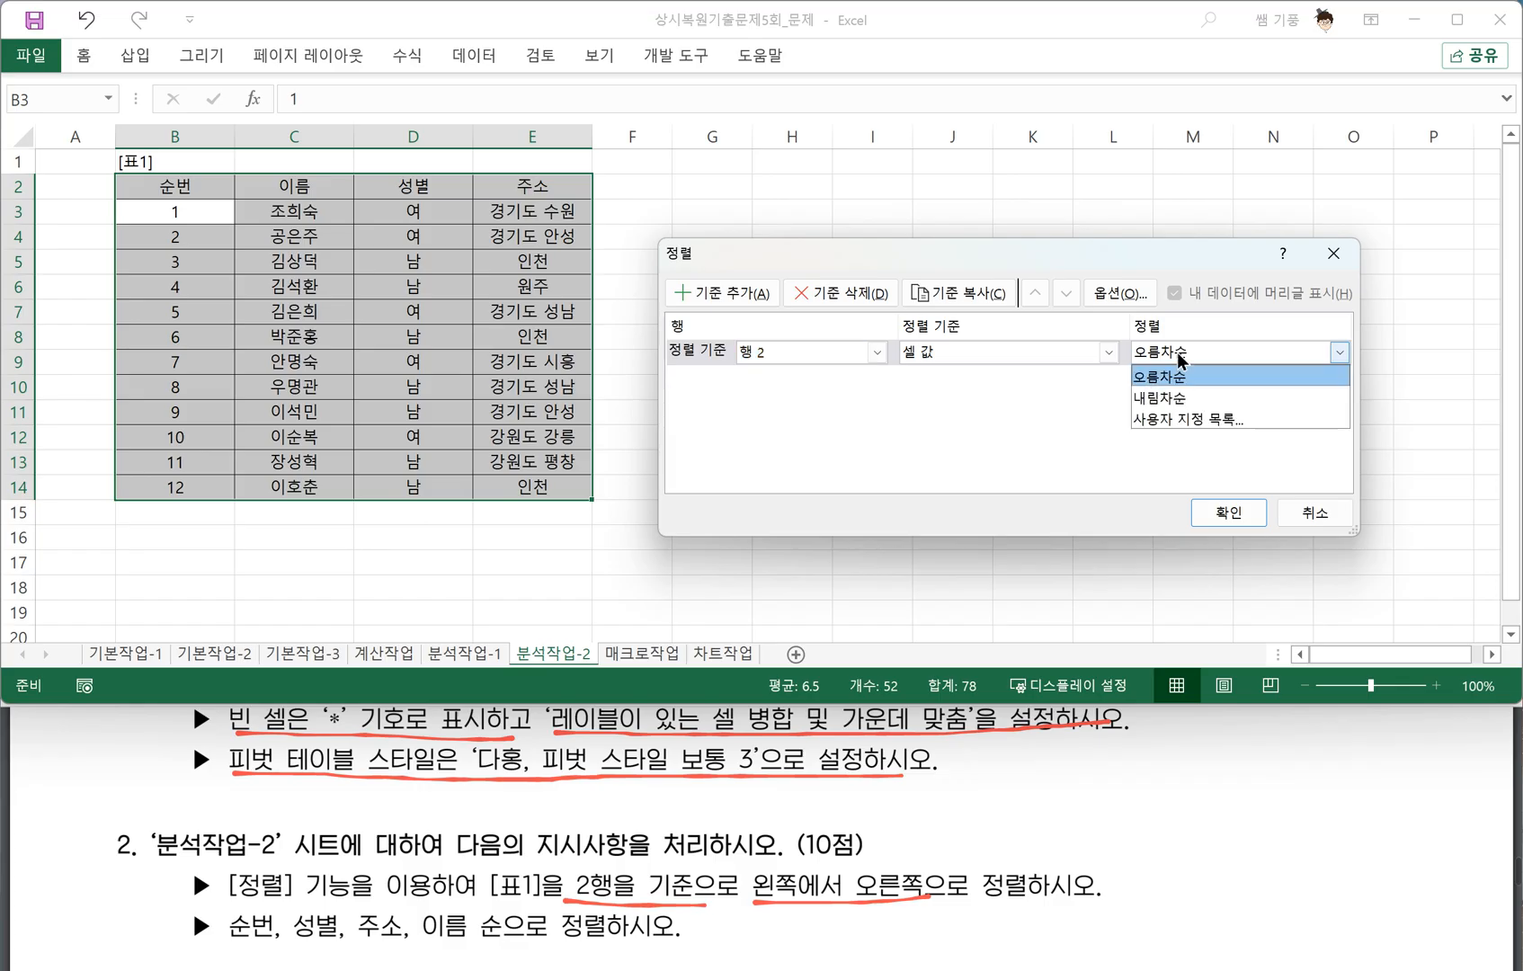
left_click(1177, 421)
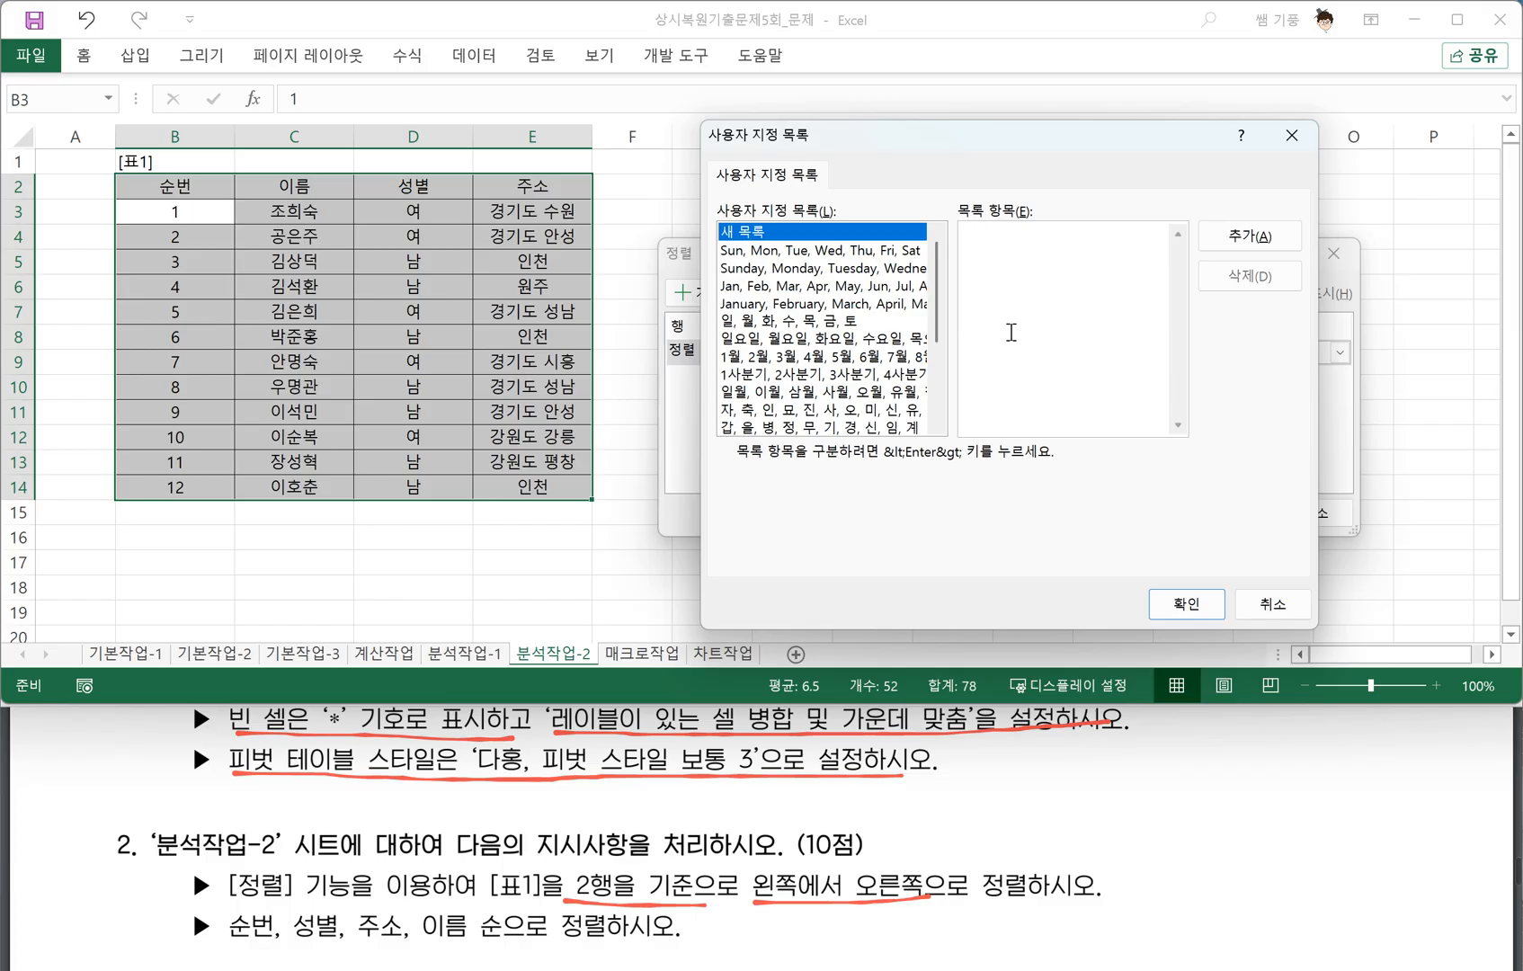
type("순ㅂ")
type("성별")
key("Return")
type("주소 ")
type("이름")
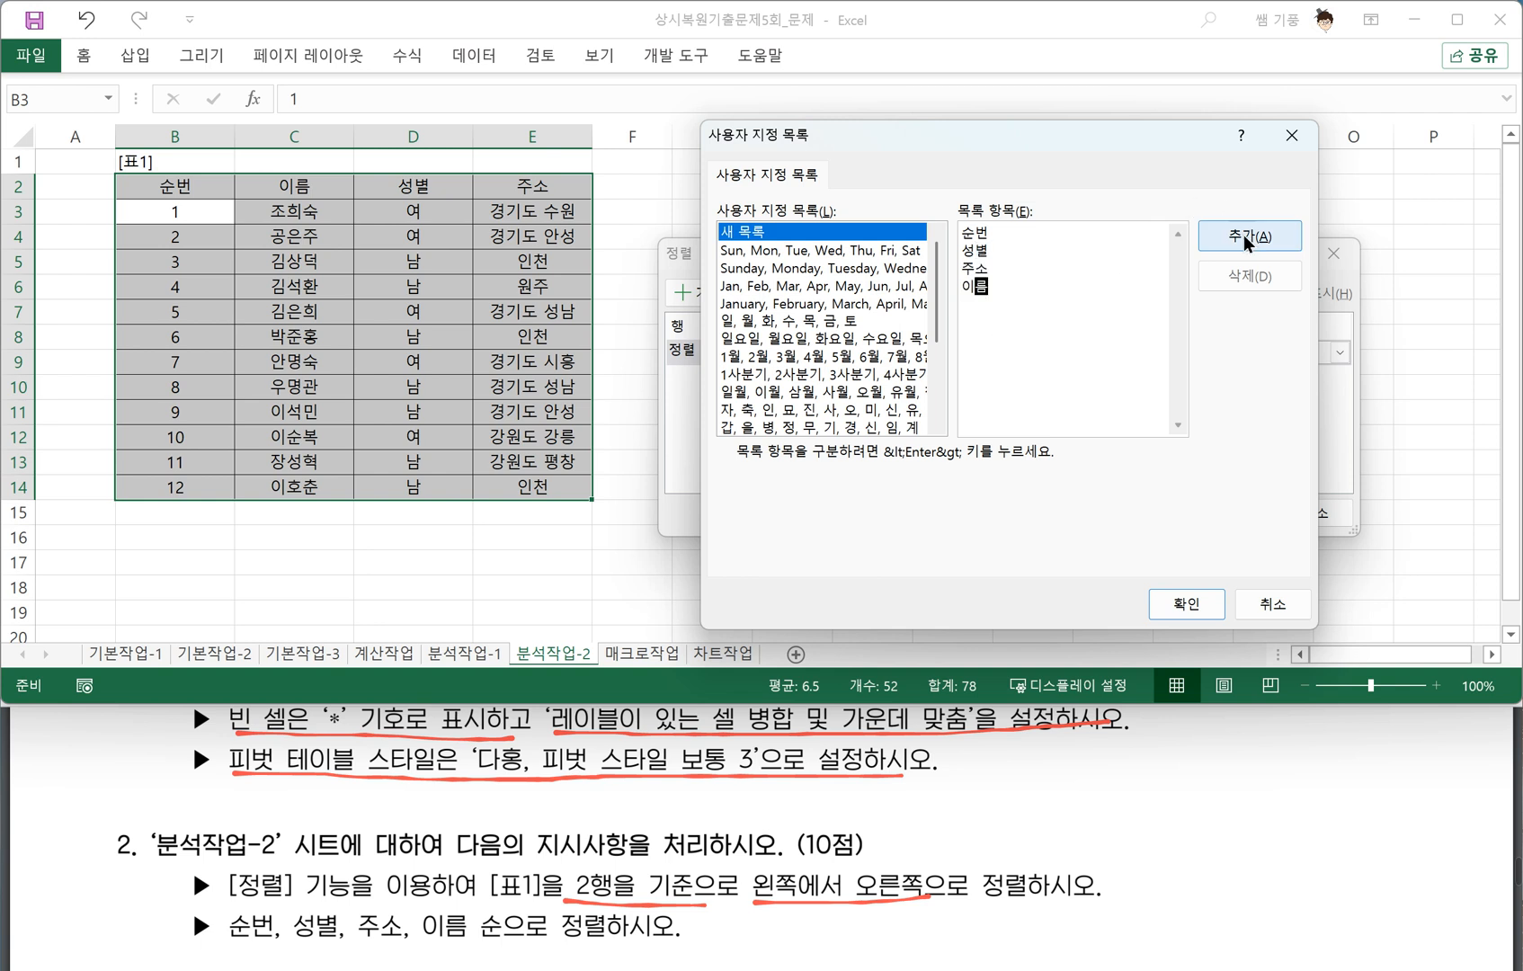
left_click(1250, 237)
Choose the custom list 순번, 성별, 주소, 이름 as the order and run the sort.
left_click_drag(944, 302, 940, 416)
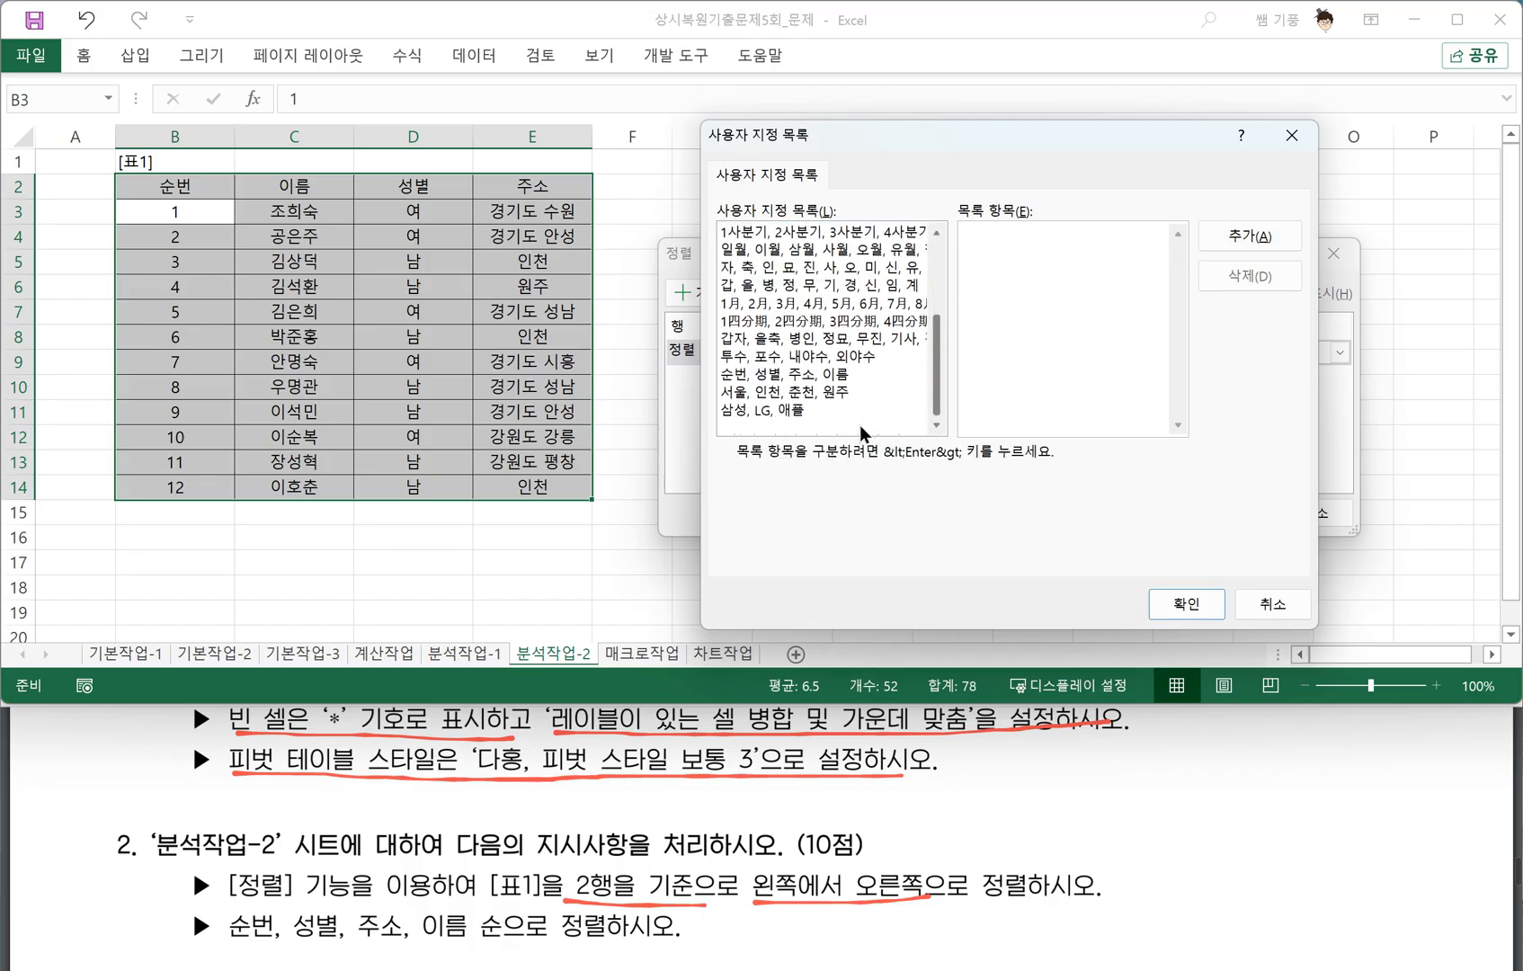
left_click(765, 380)
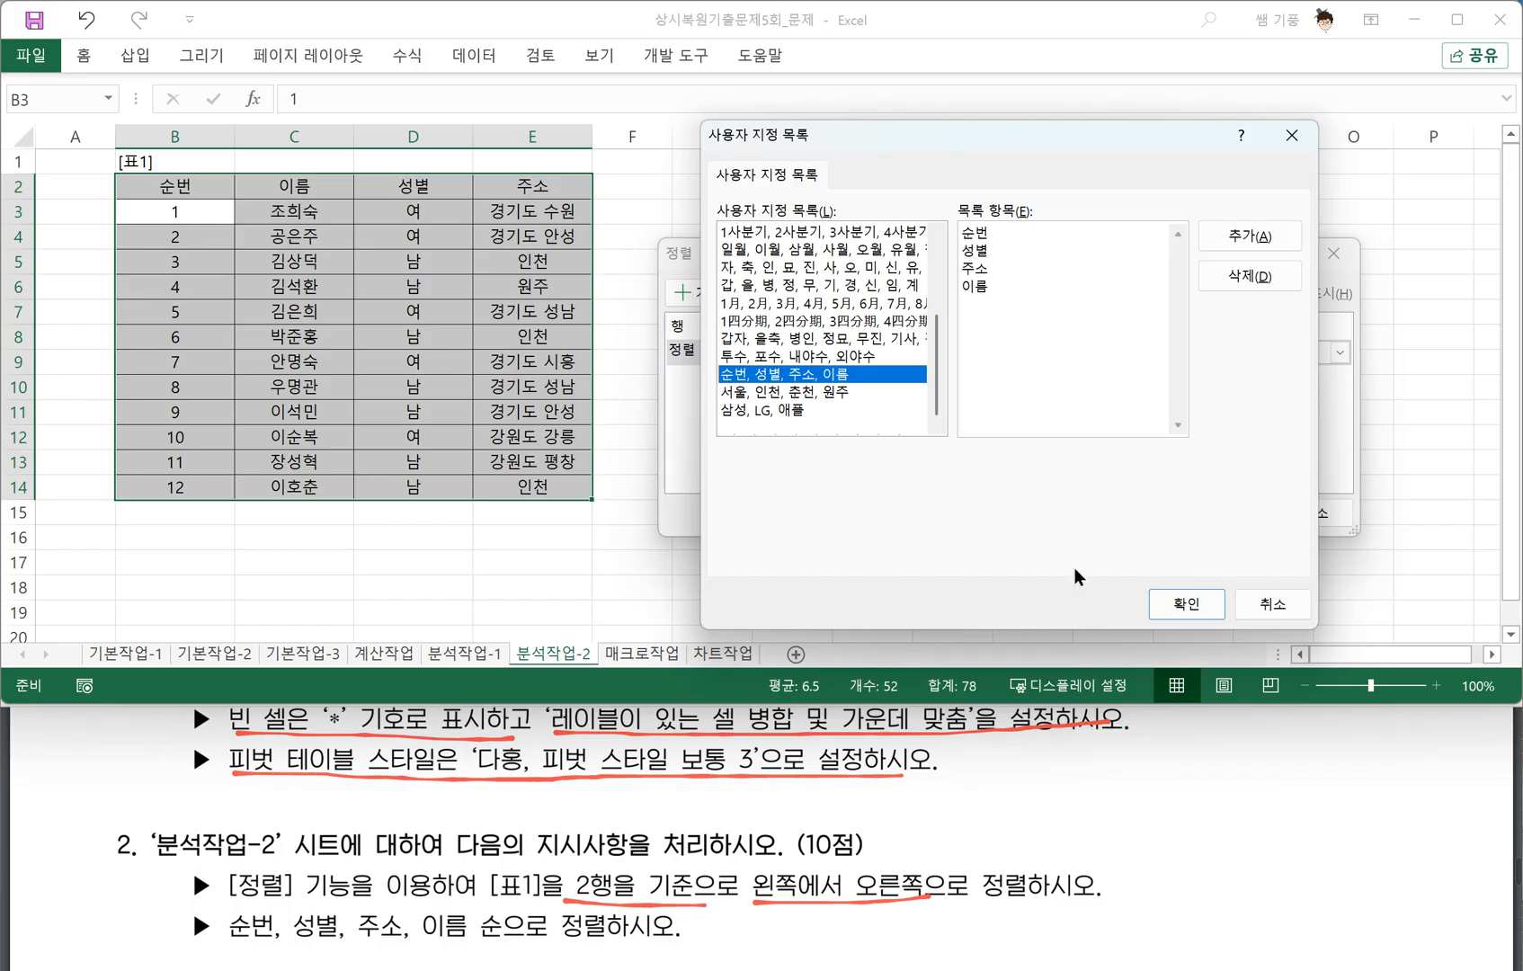
left_click(1165, 619)
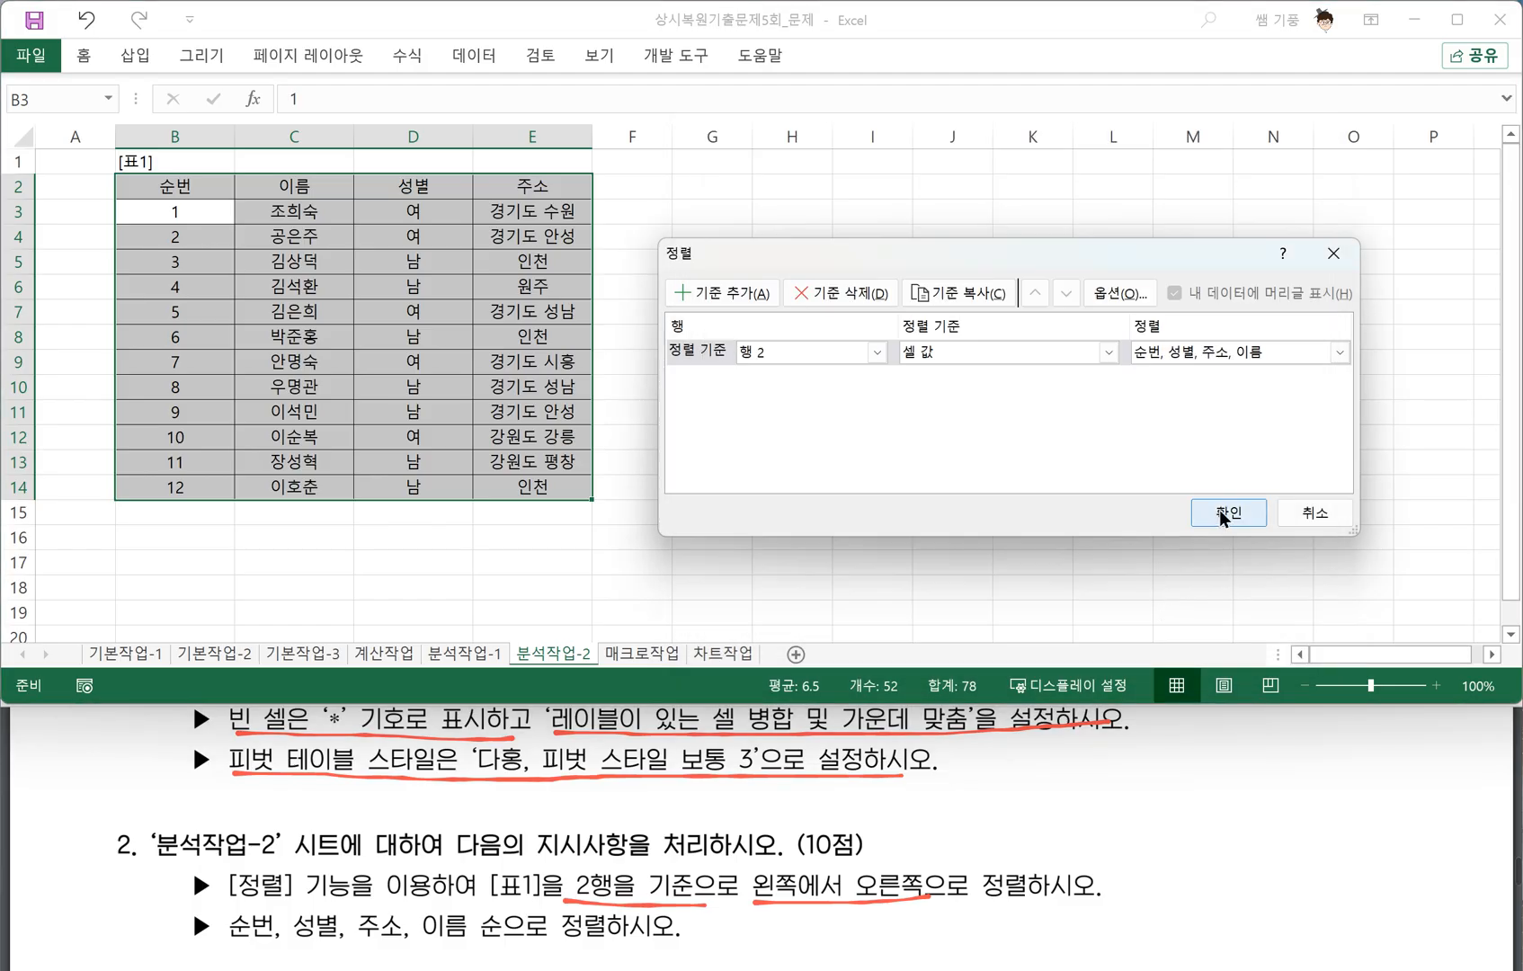
left_click(1226, 512)
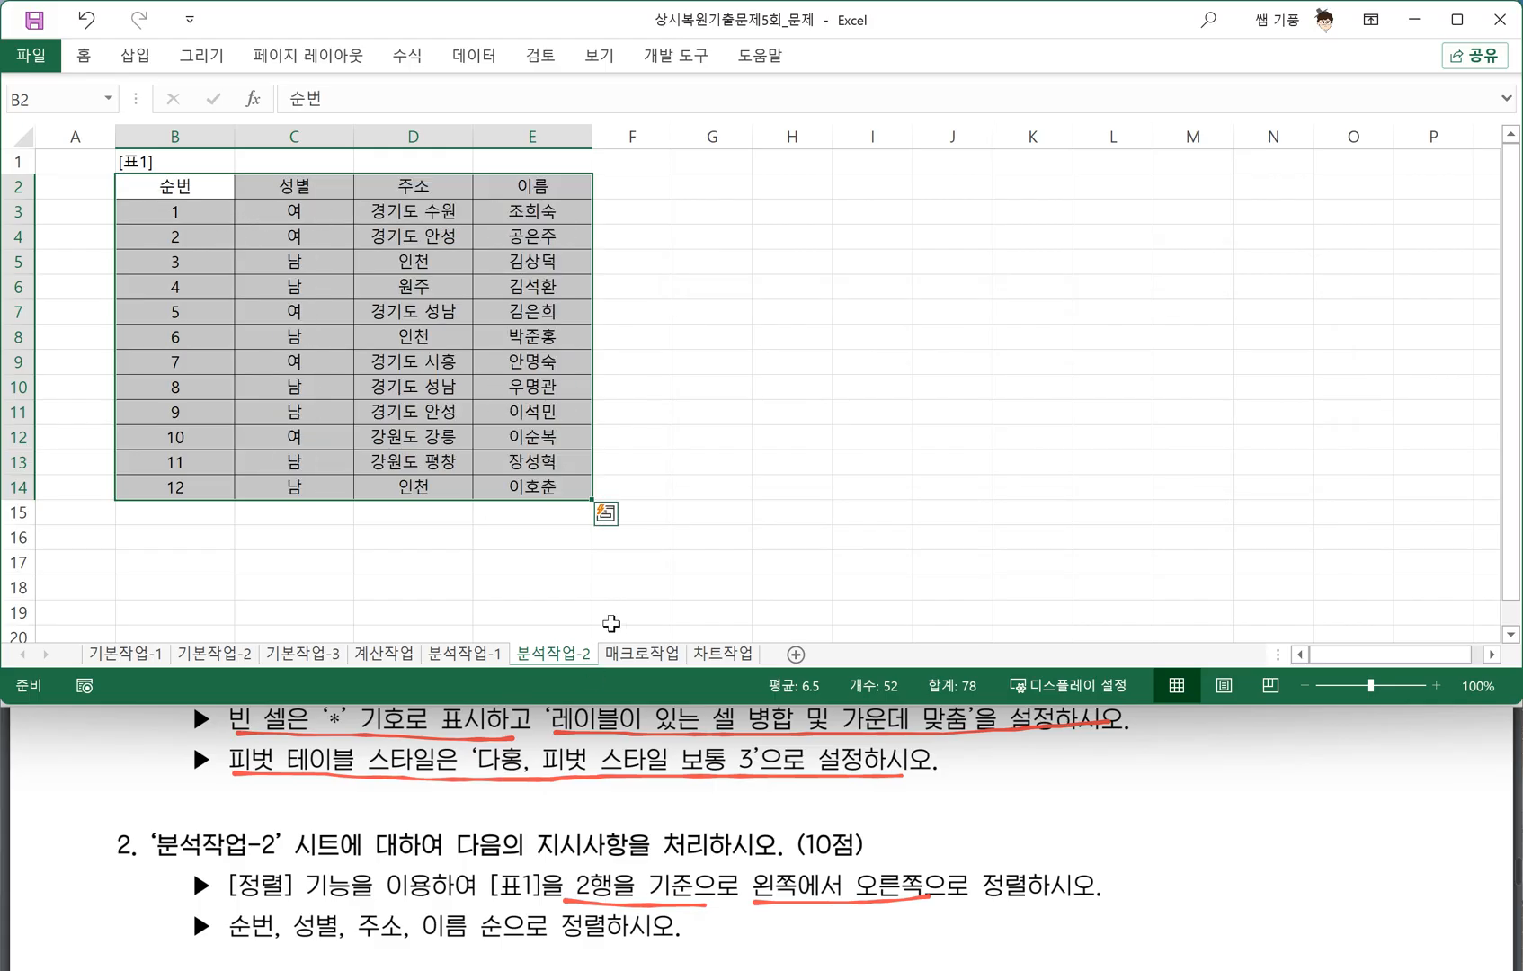
Go to the 문제4 macro question in the PDF and outline '현재 통합 문서'.
left_click(369, 852)
scroll(389, 868, "down", 3)
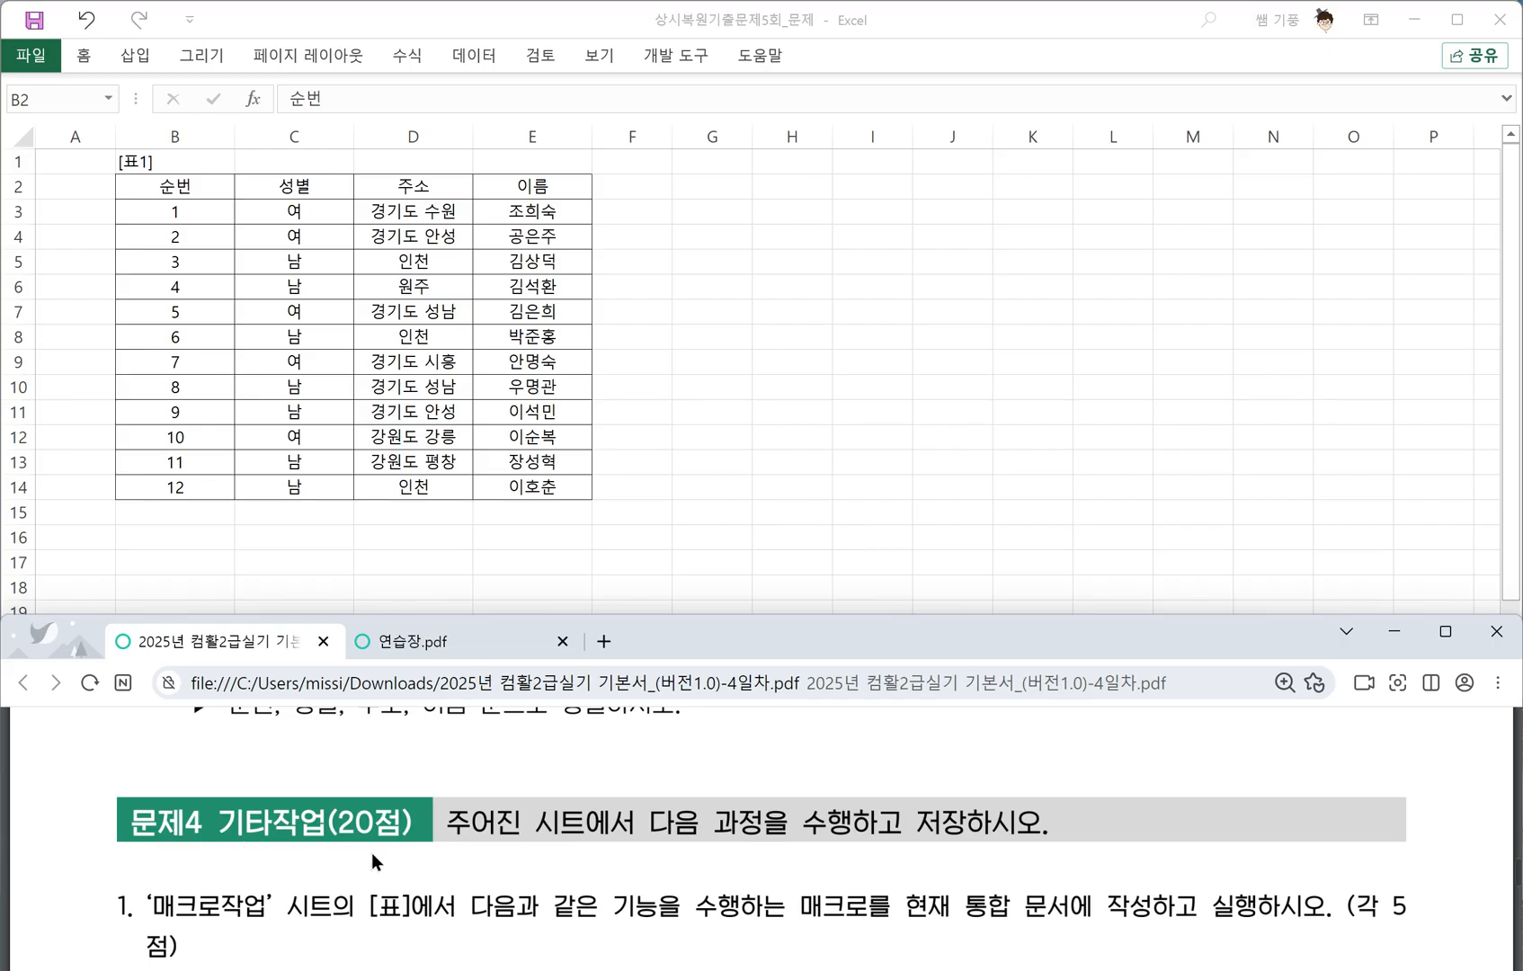
scroll(372, 853, "down", 1)
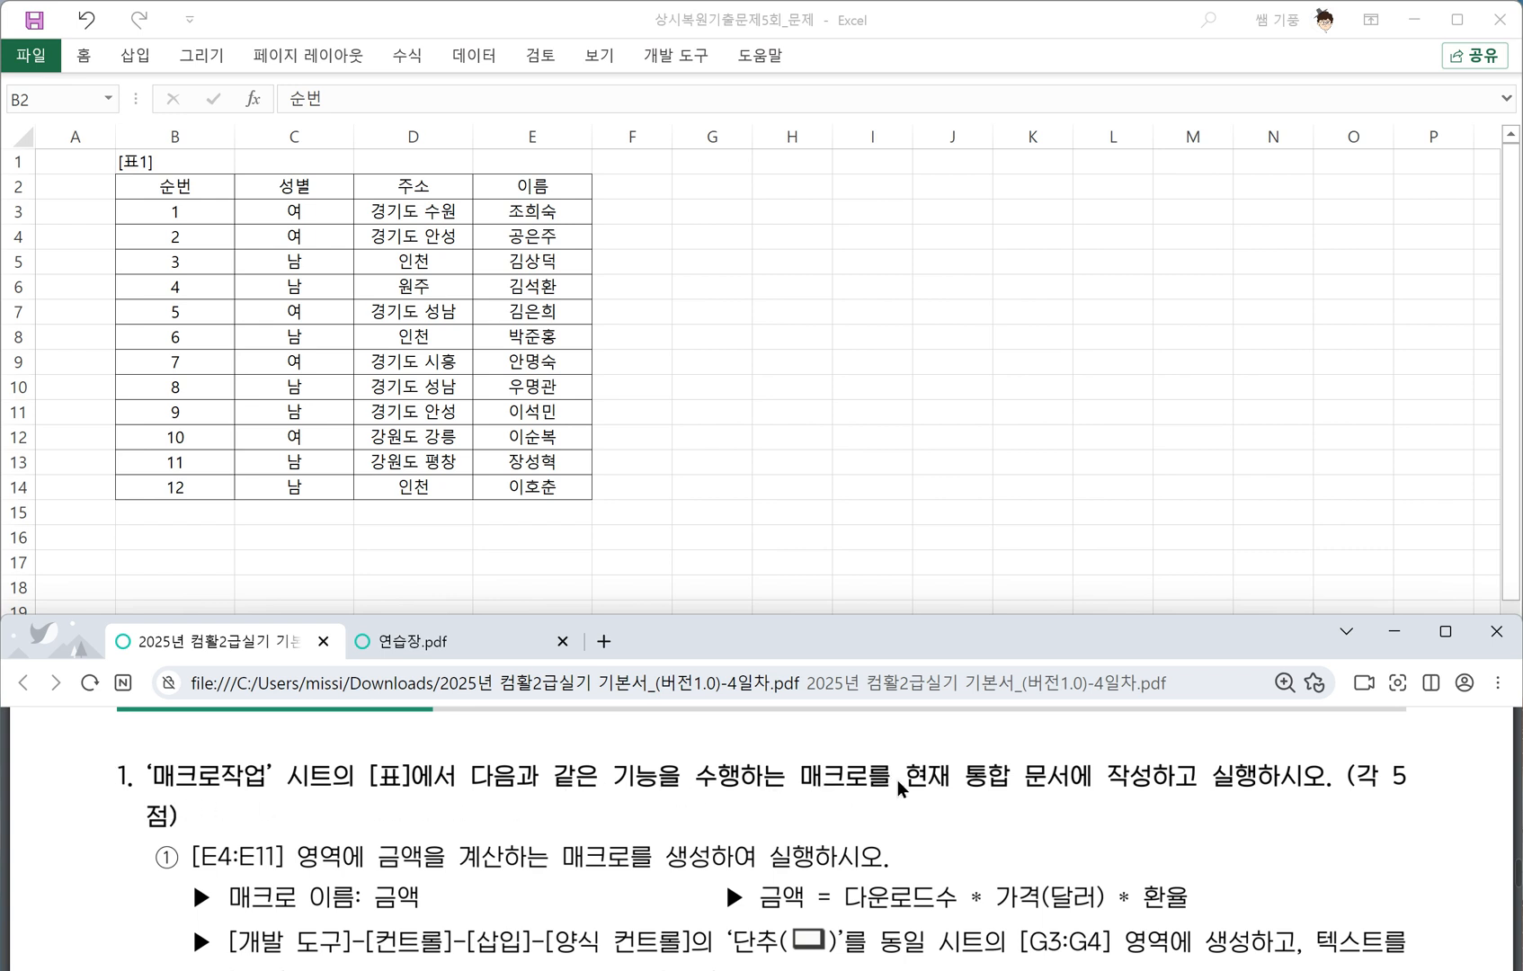
mouse_move(899, 762)
left_mouse_down()
mouse_move(922, 796)
mouse_move(1055, 794)
mouse_move(1074, 771)
mouse_move(904, 766)
left_mouse_up()
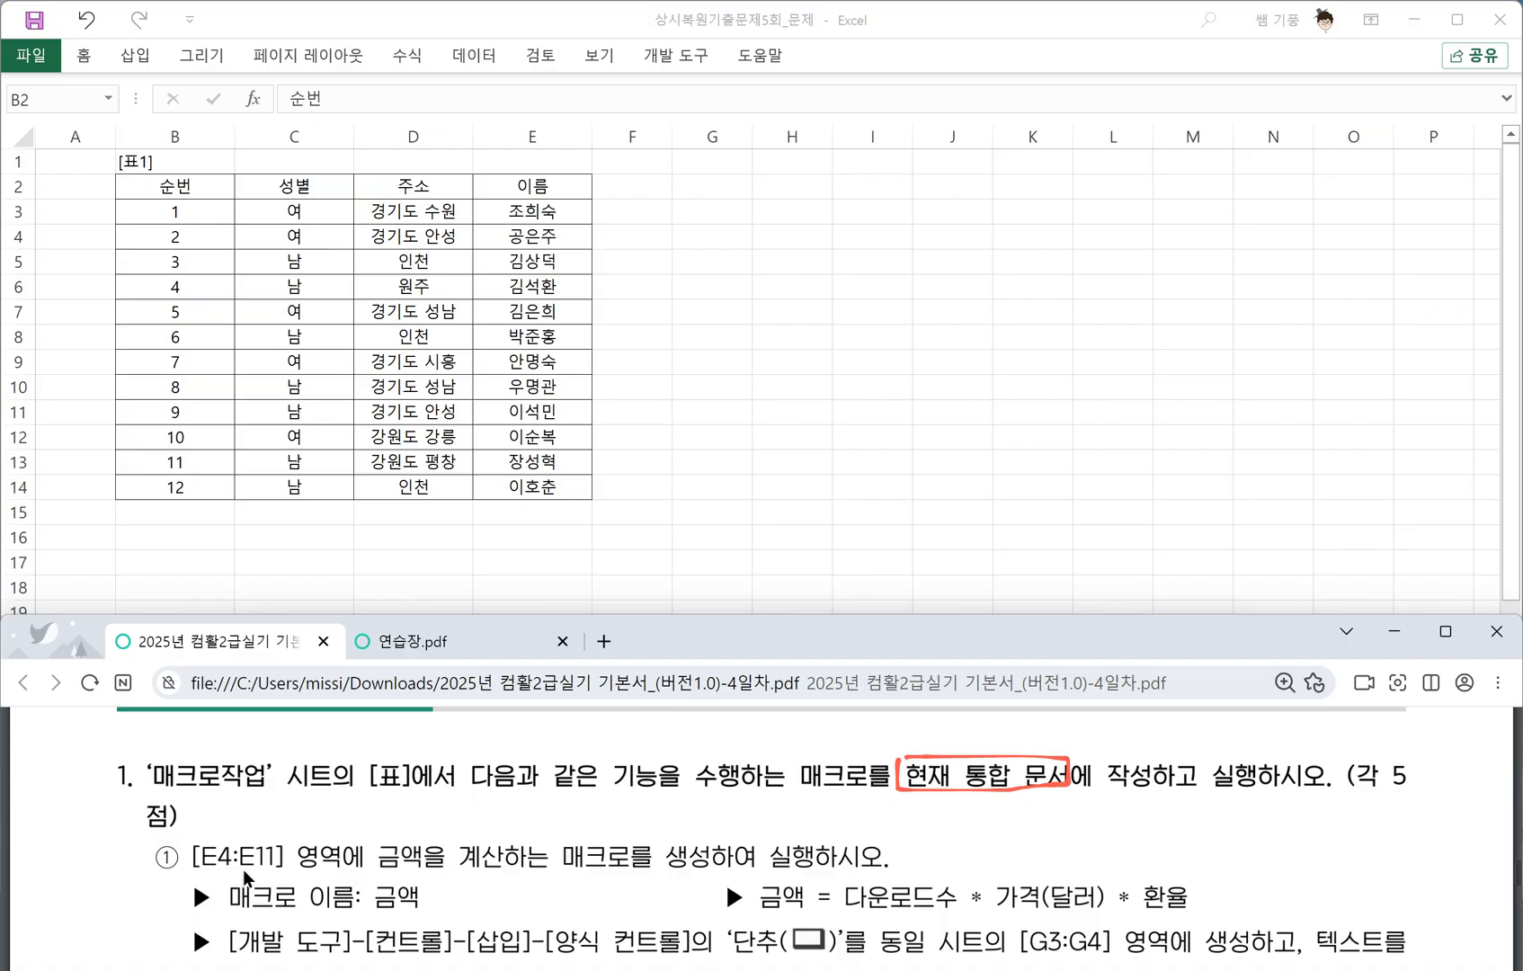
Switch to the 매크로작업 sheet and underline '금액을 계산하는 매크로를 생성하여 실행하시오' in the PDF.
left_click(467, 587)
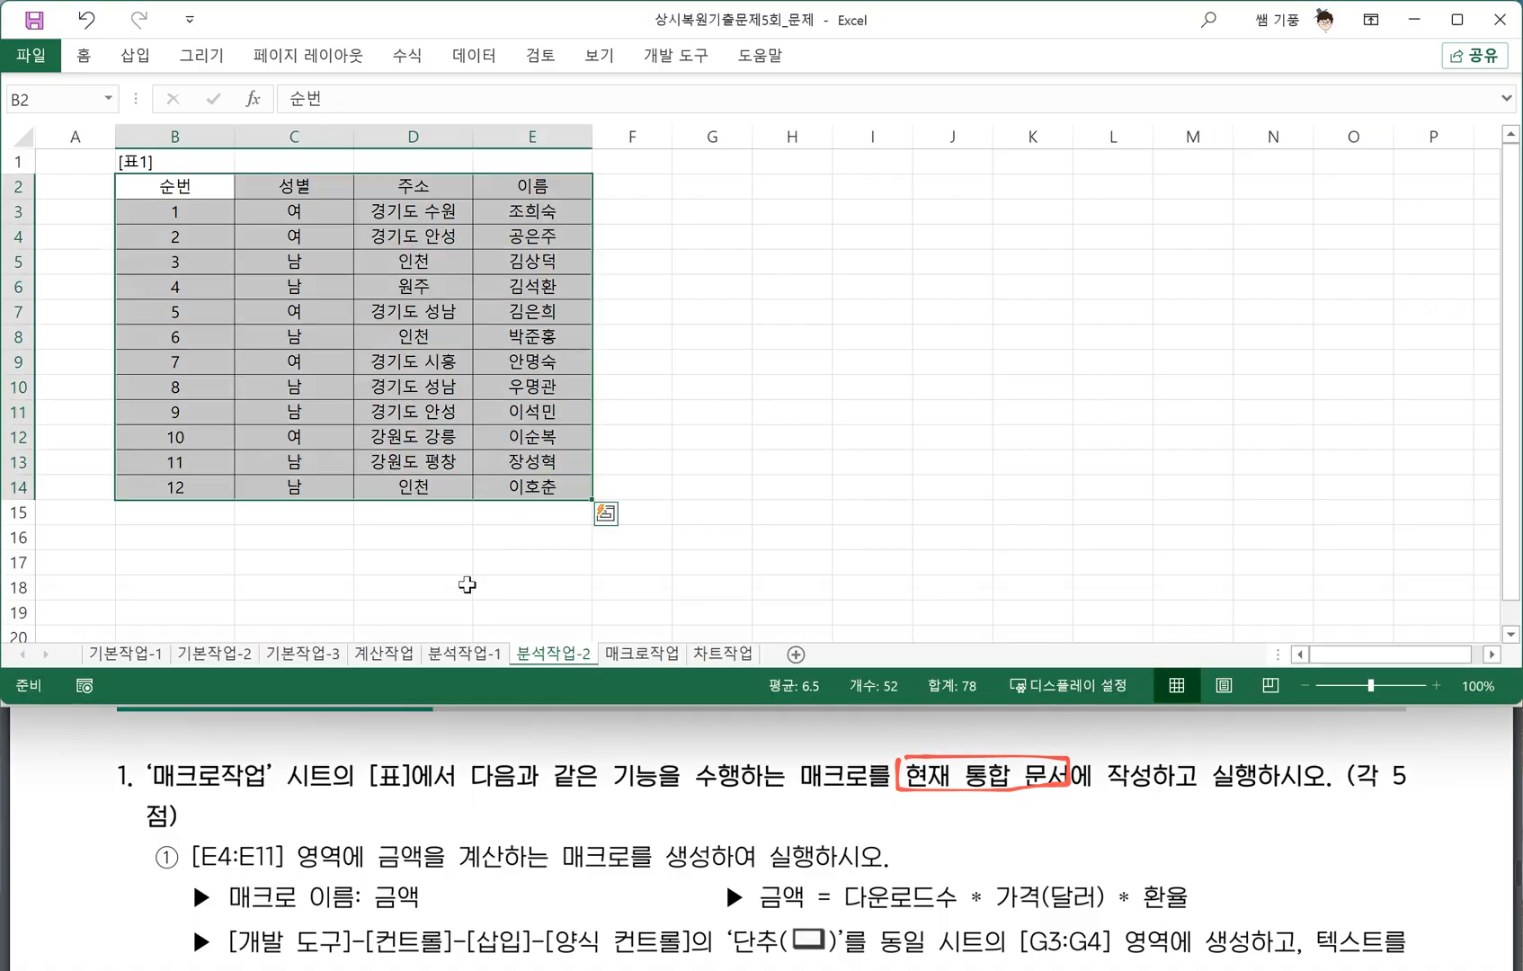
left_click(631, 655)
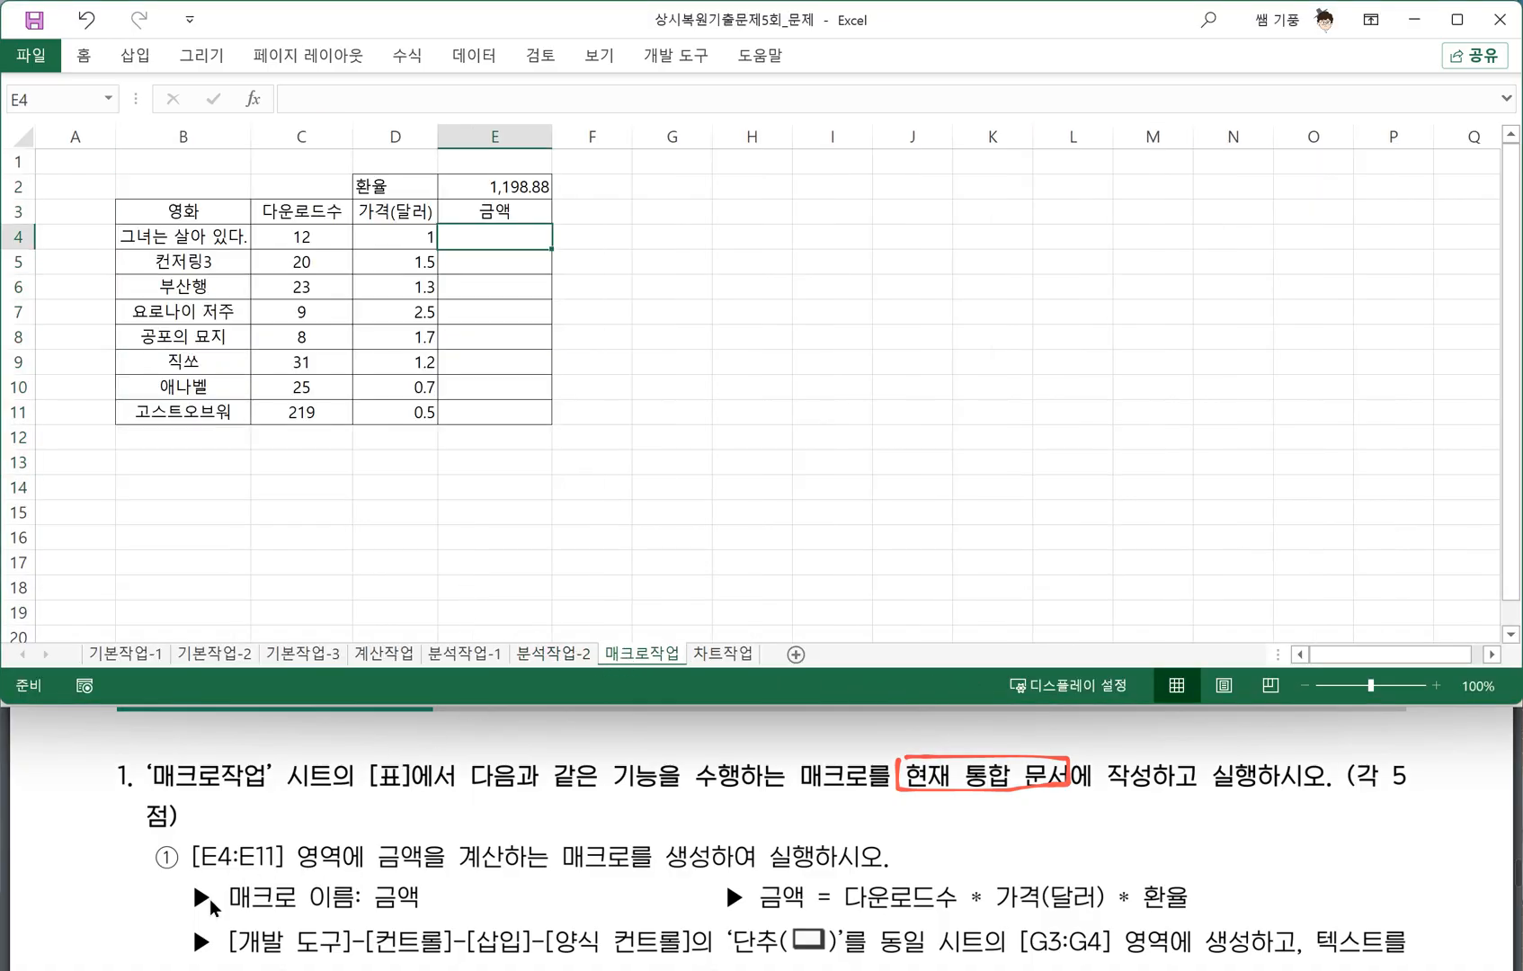
left_click_drag(378, 868, 845, 869)
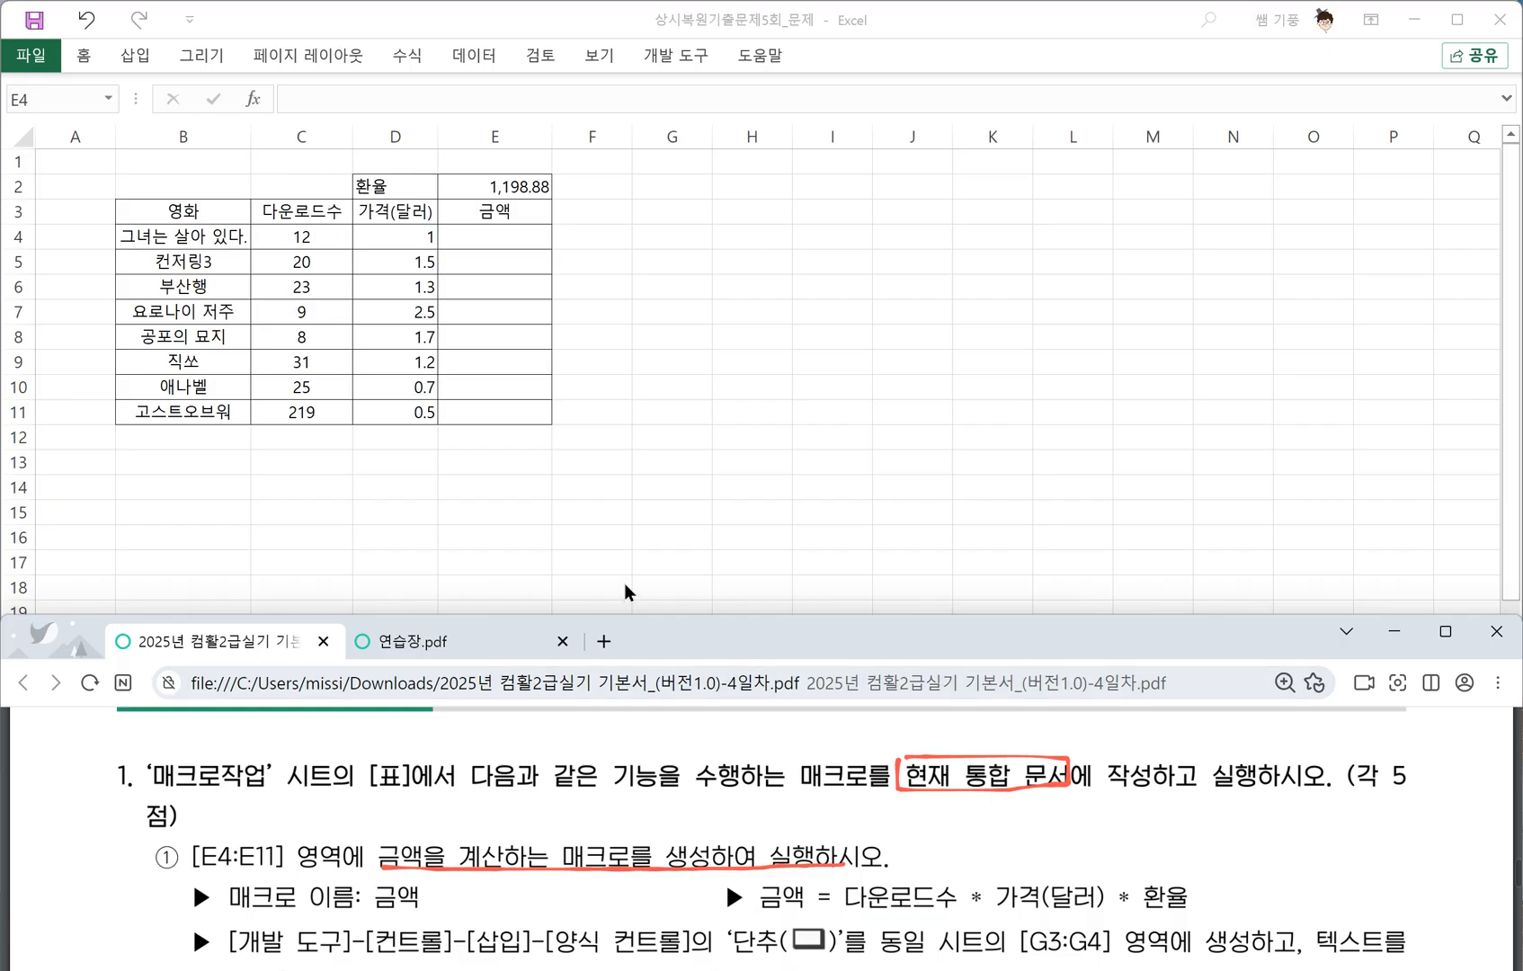
With empty cell G9 selected, start recording a macro named 금액, stored in 현재 통합 문서.
left_click(619, 387)
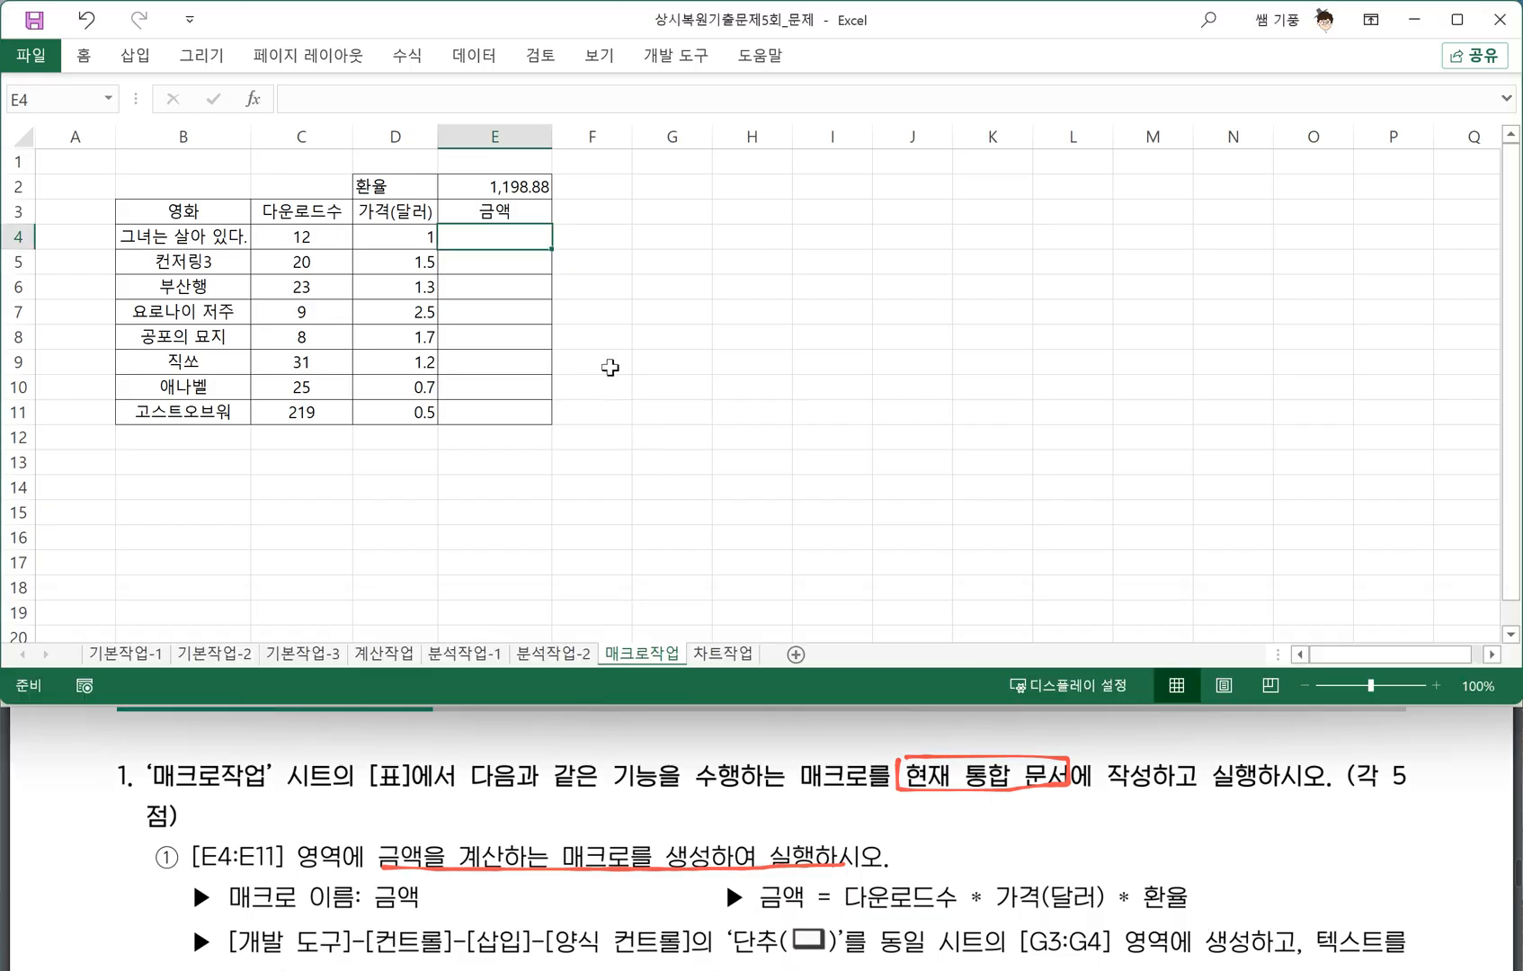
left_click(652, 360)
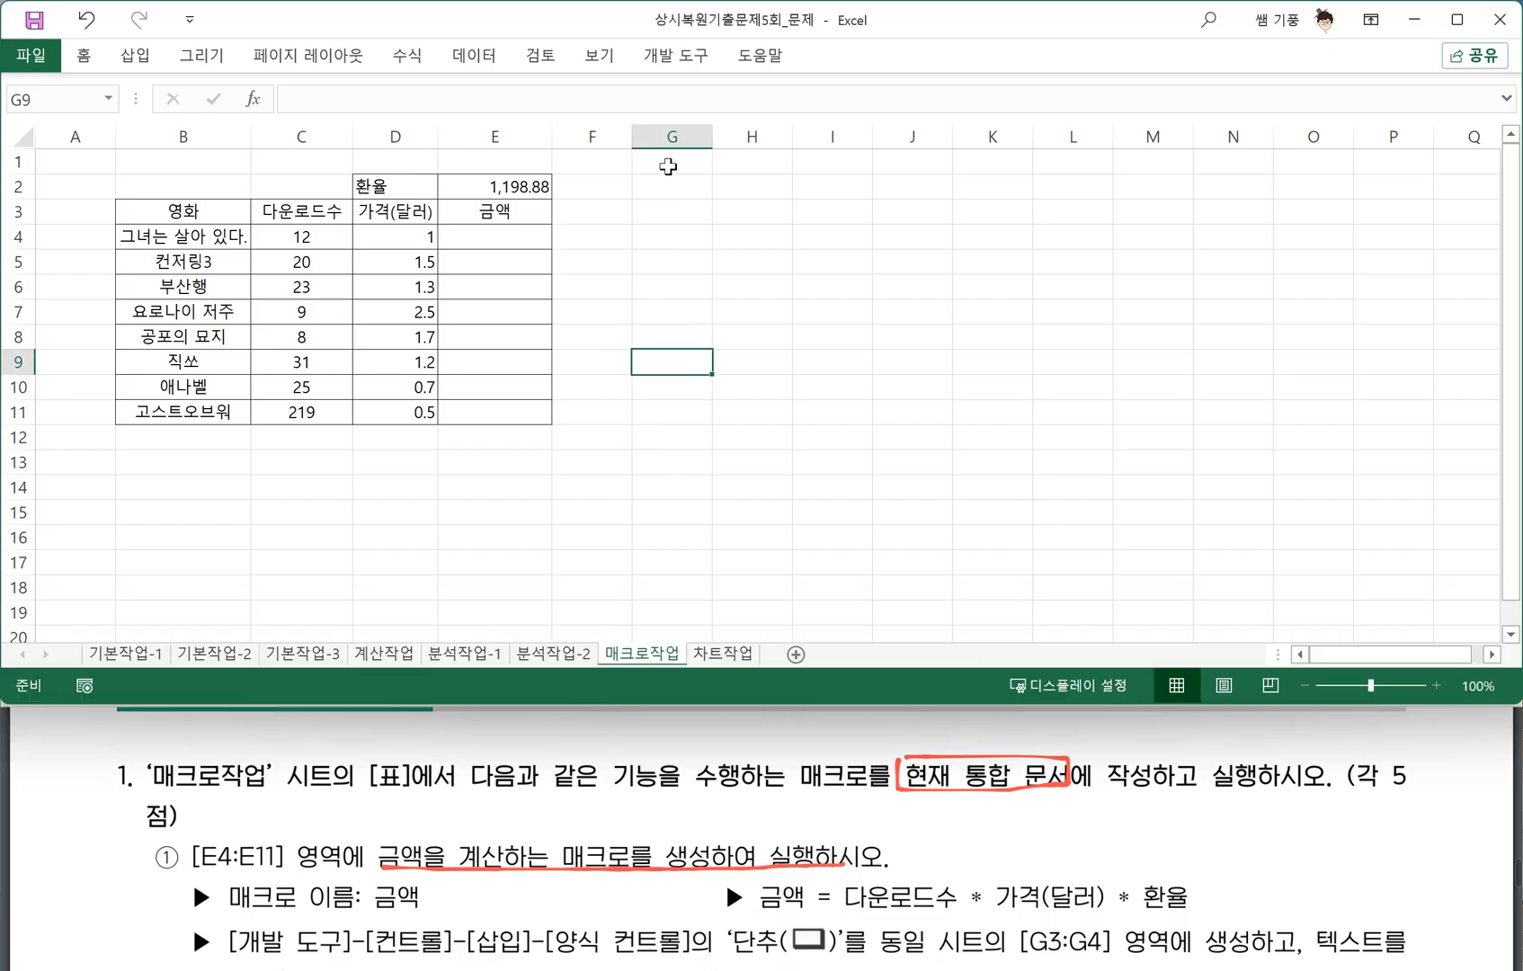
left_click(681, 56)
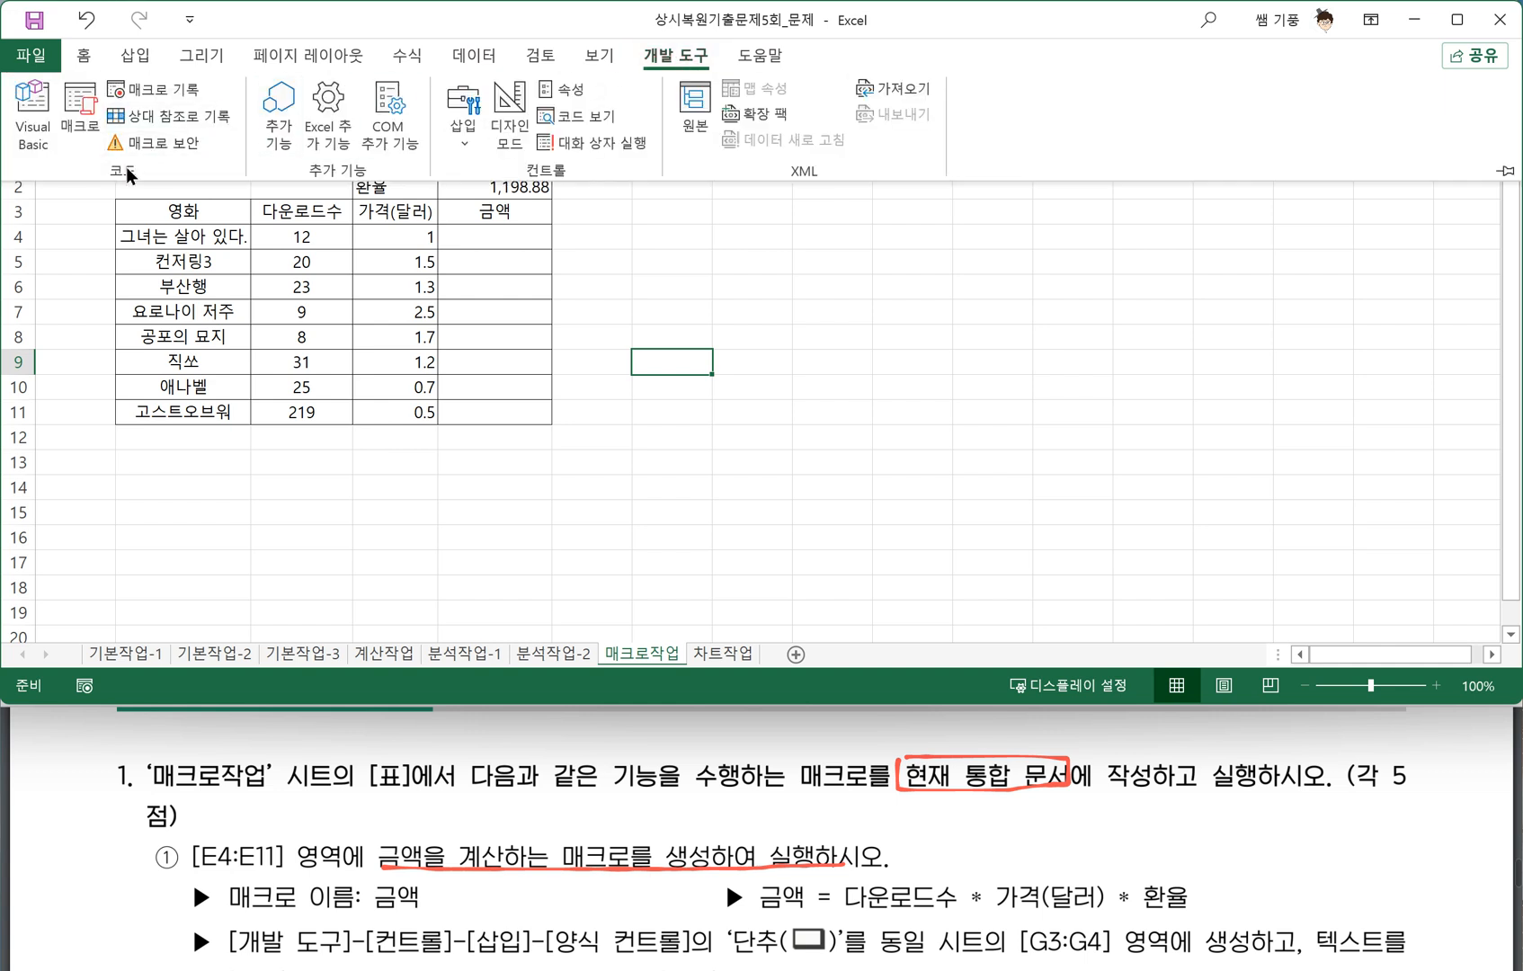
left_click(152, 89)
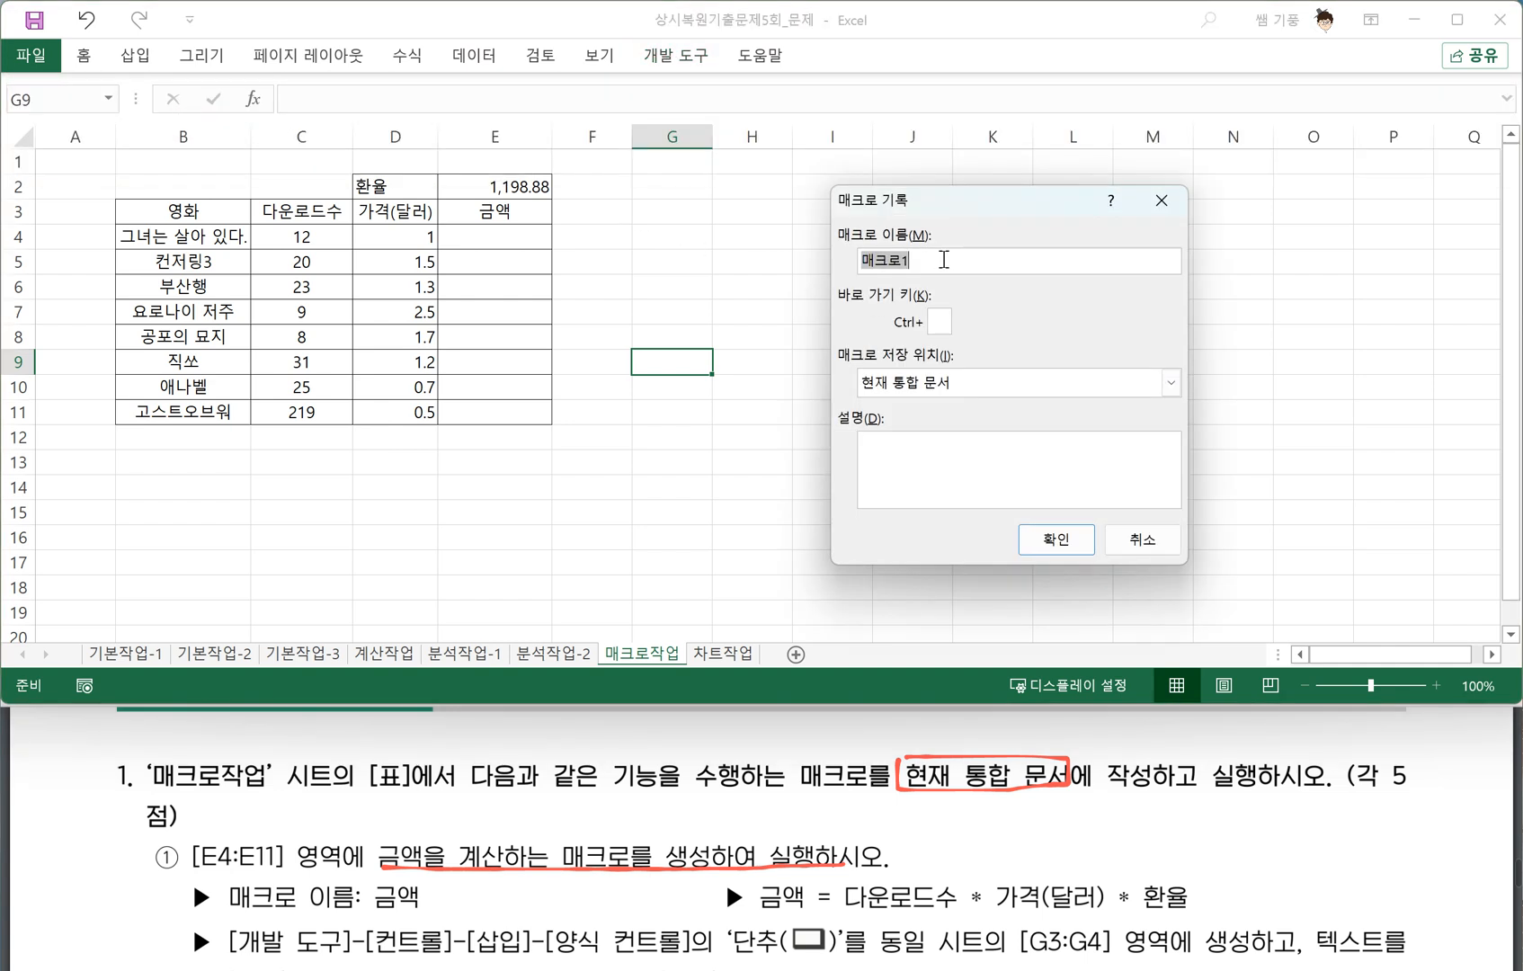
type("금액")
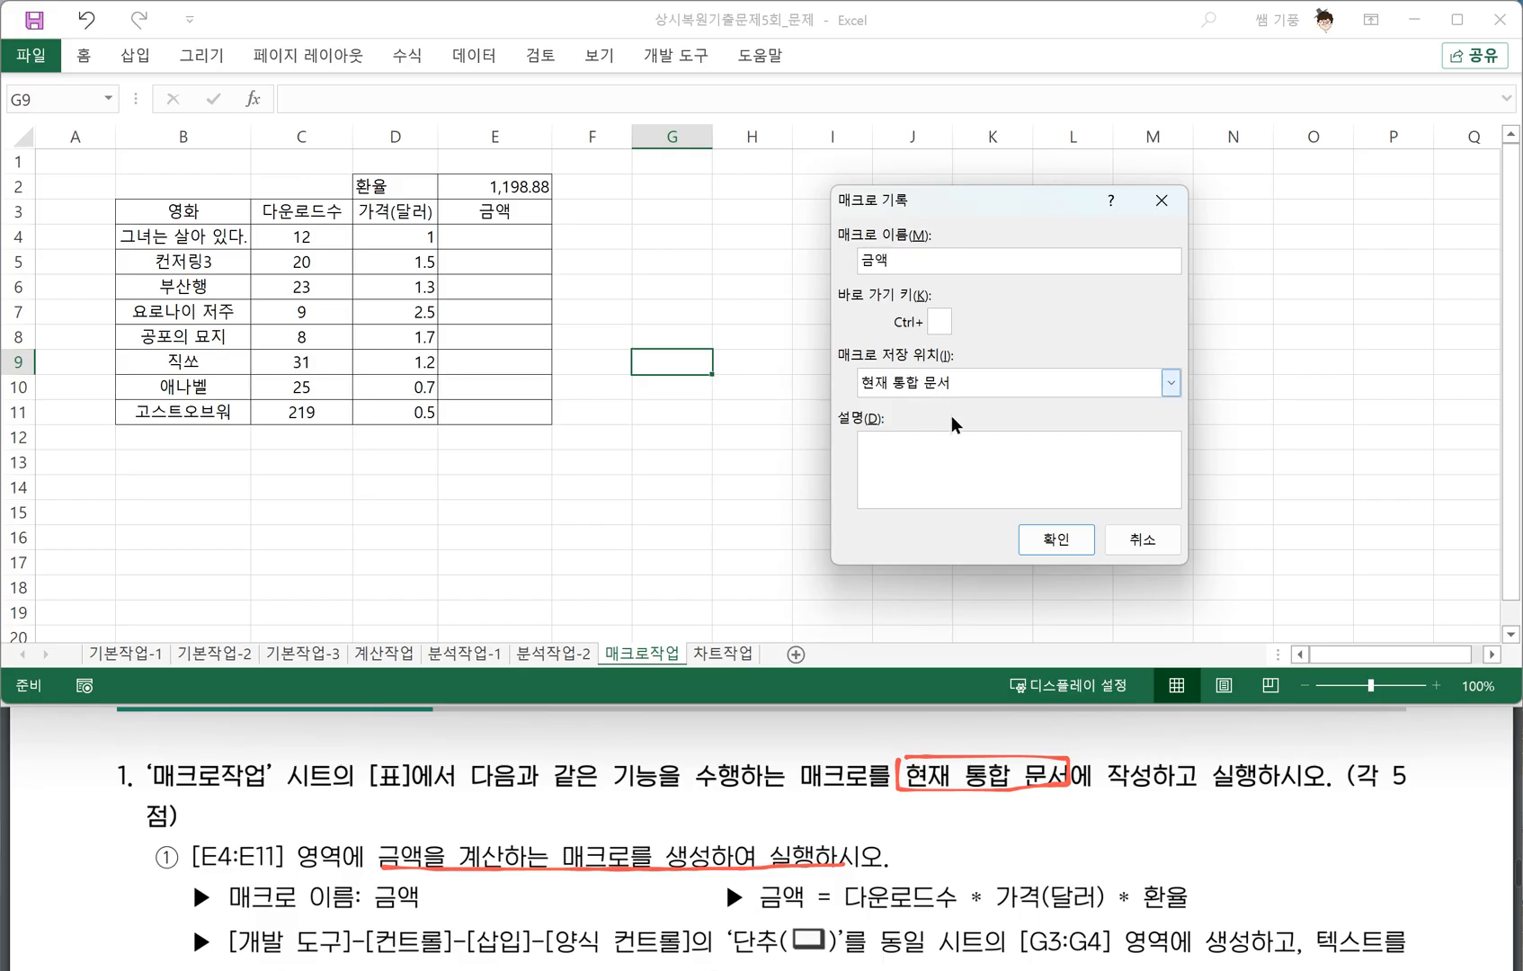
left_click(1057, 539)
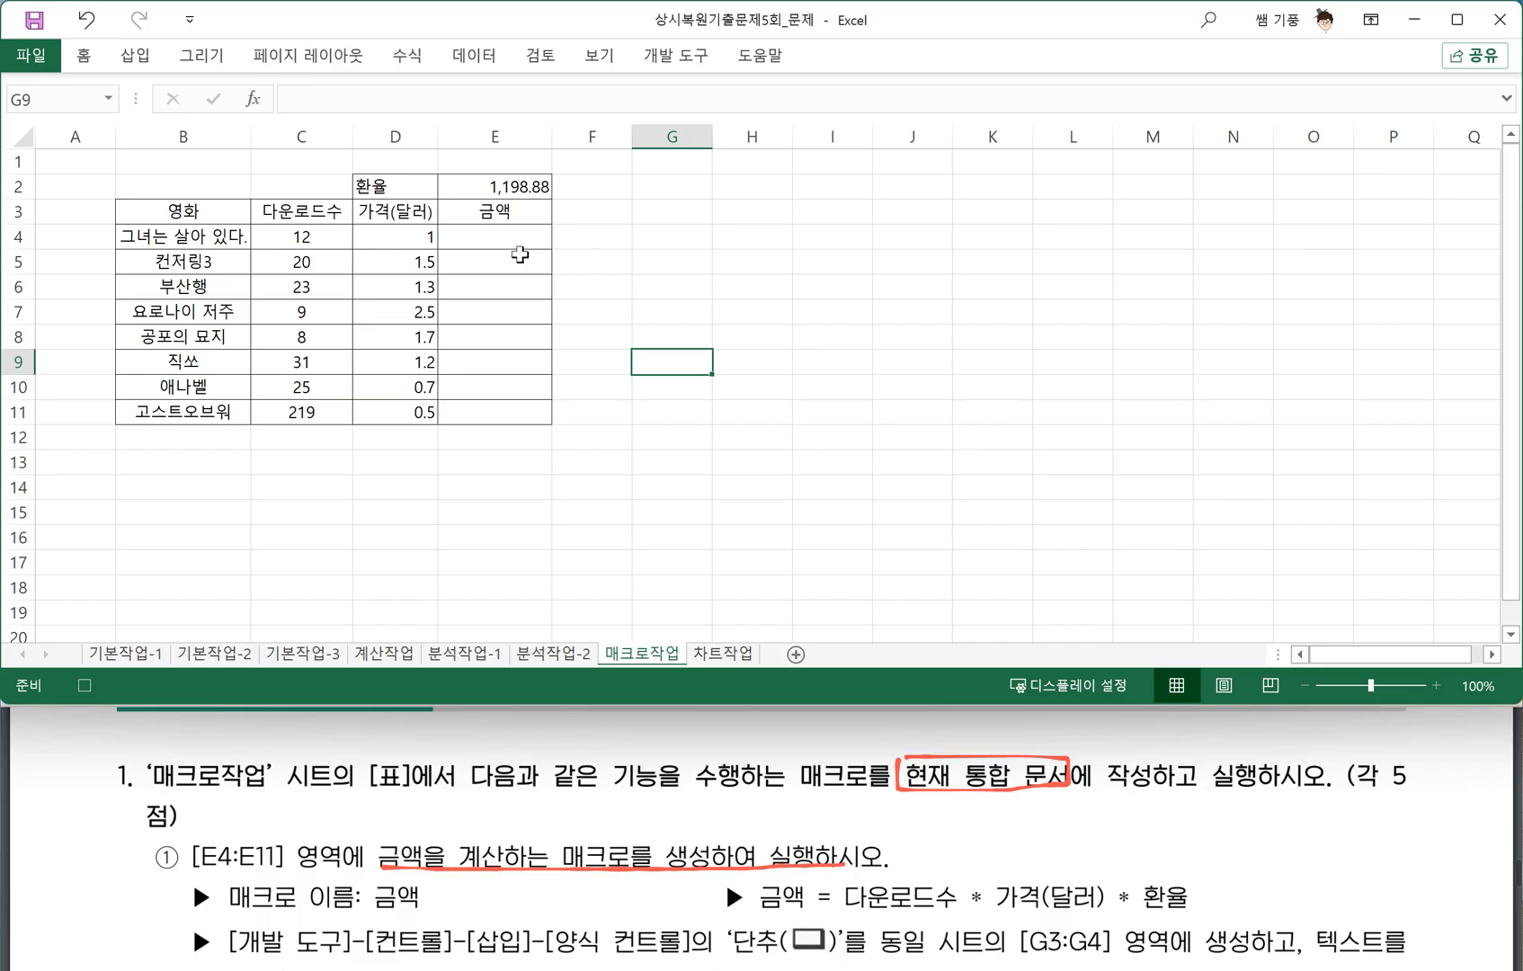
Enter the formula =C4*D4*$E$2 in E4 and fill it down to E11.
left_click(492, 239)
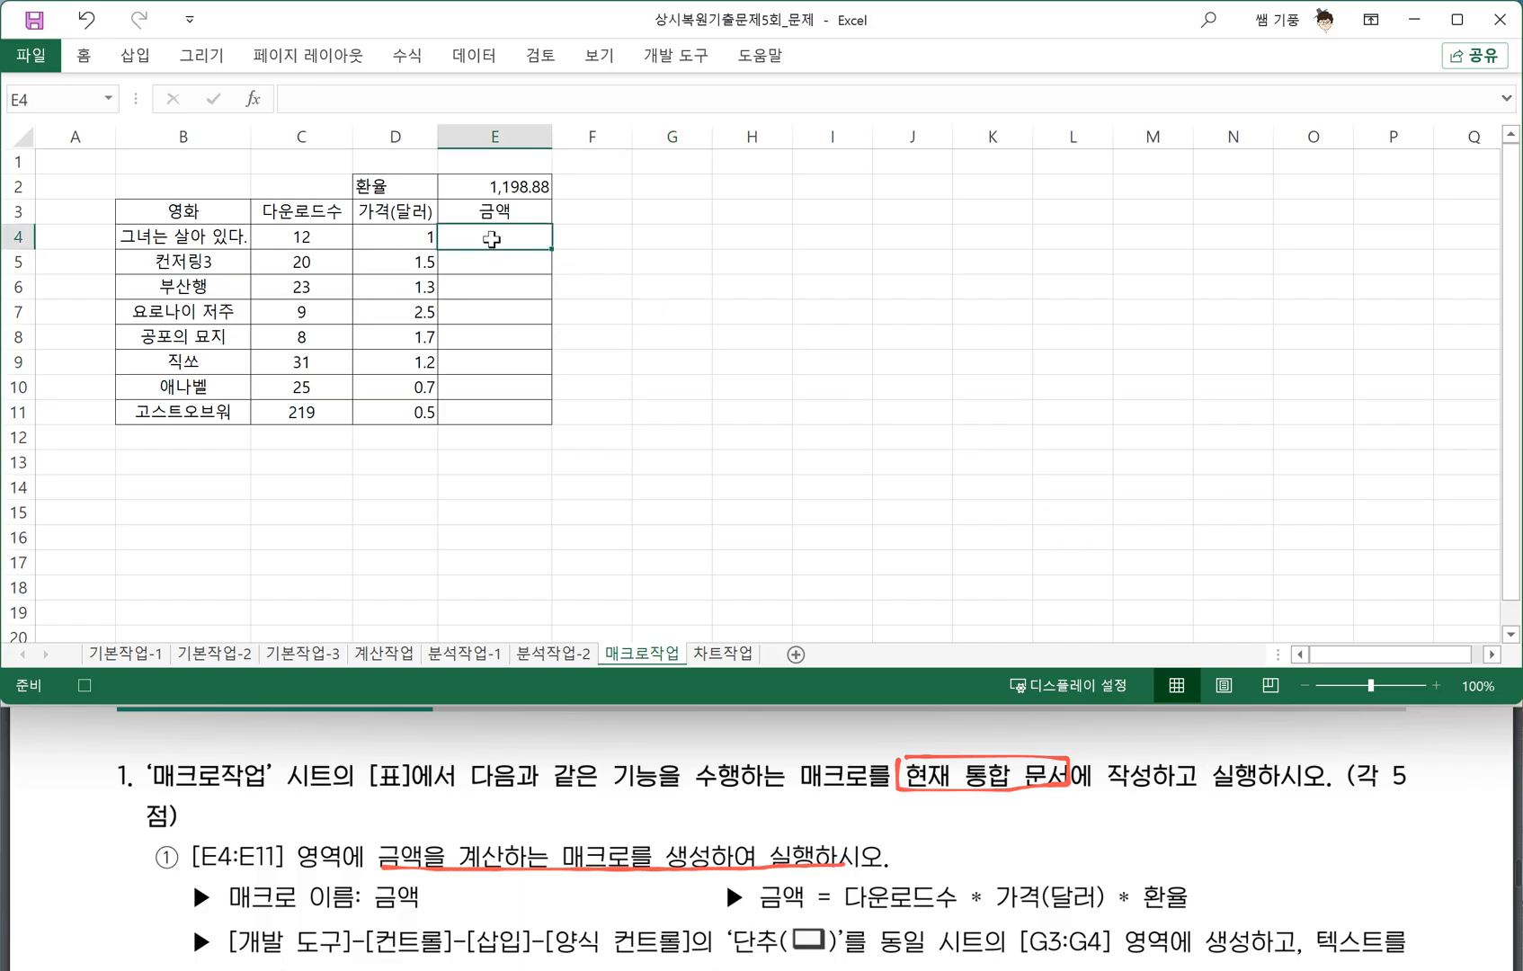
type("=")
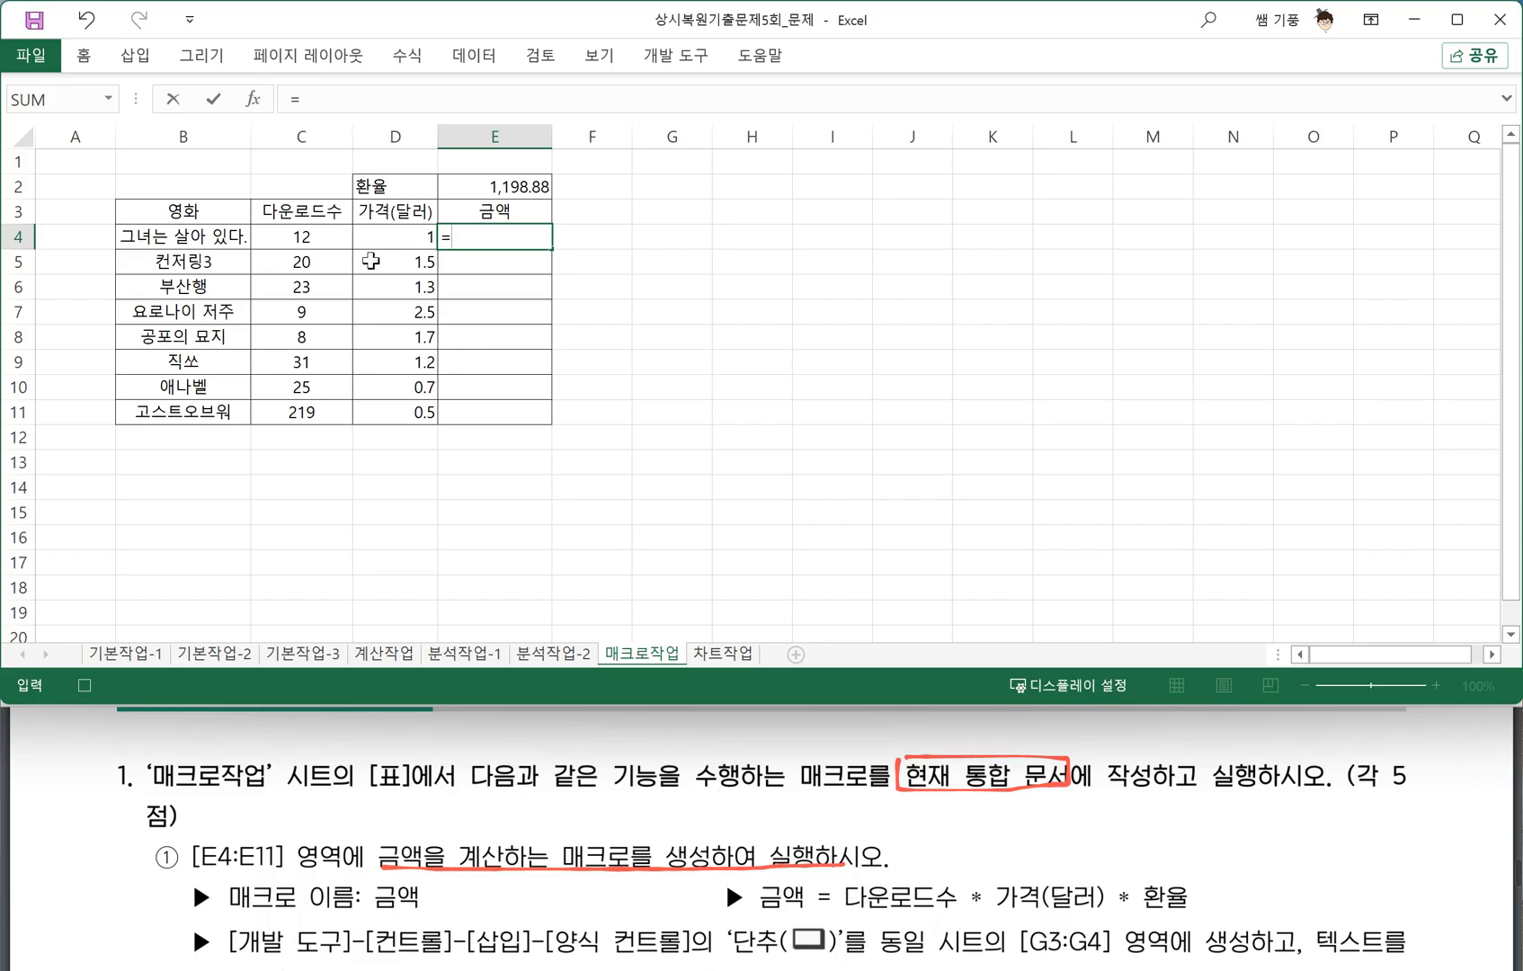
left_click(318, 236)
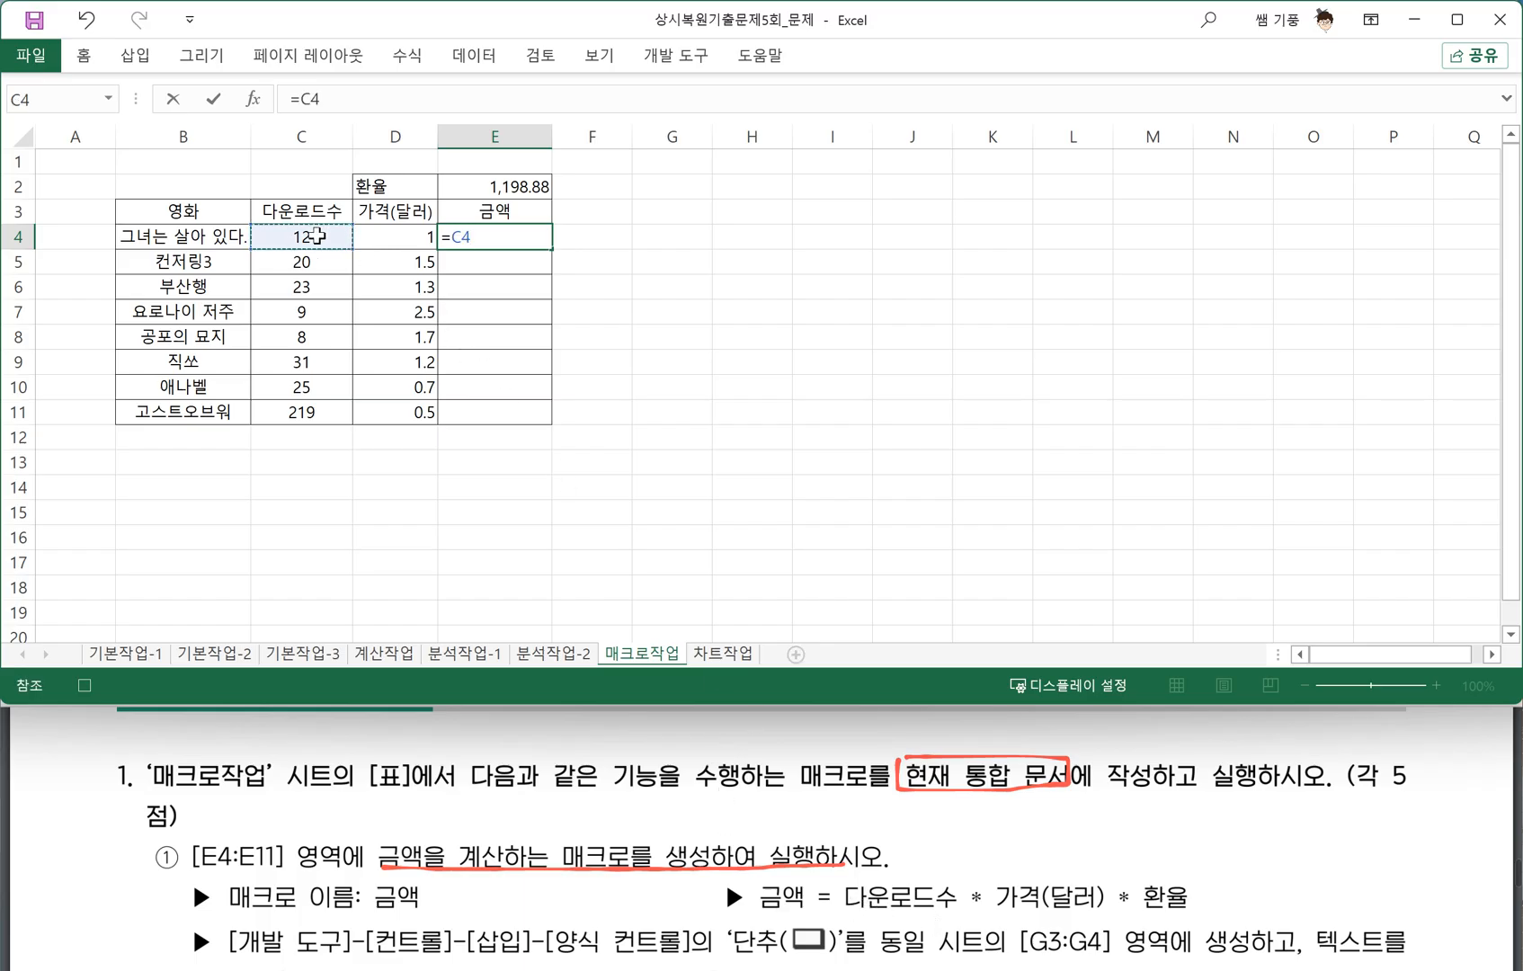
type("*")
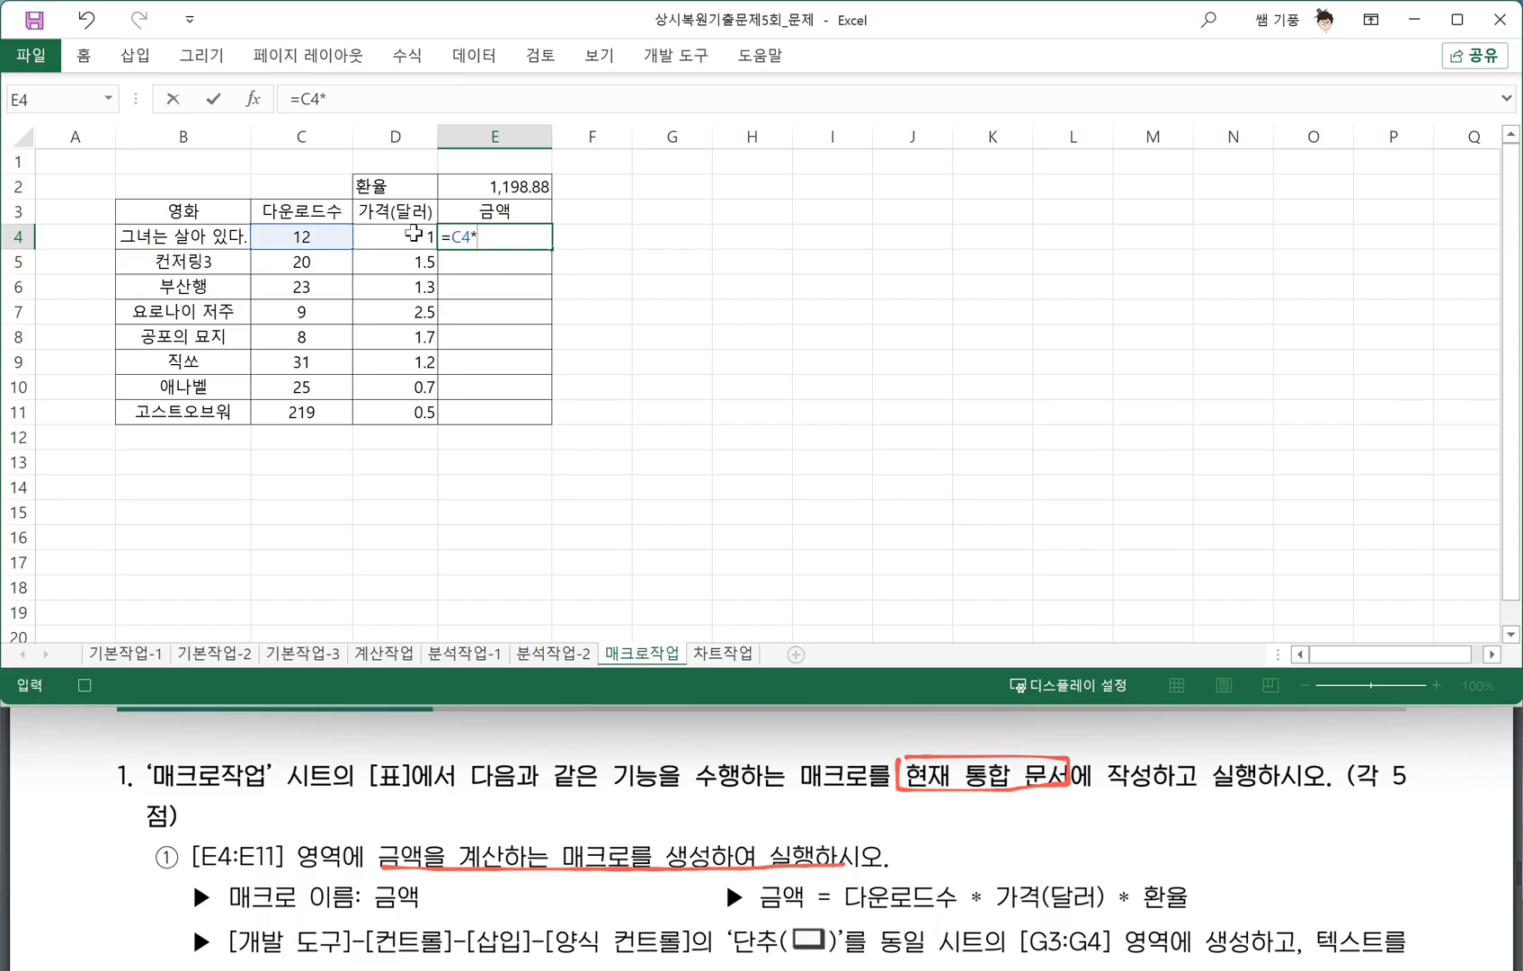
left_click(392, 232)
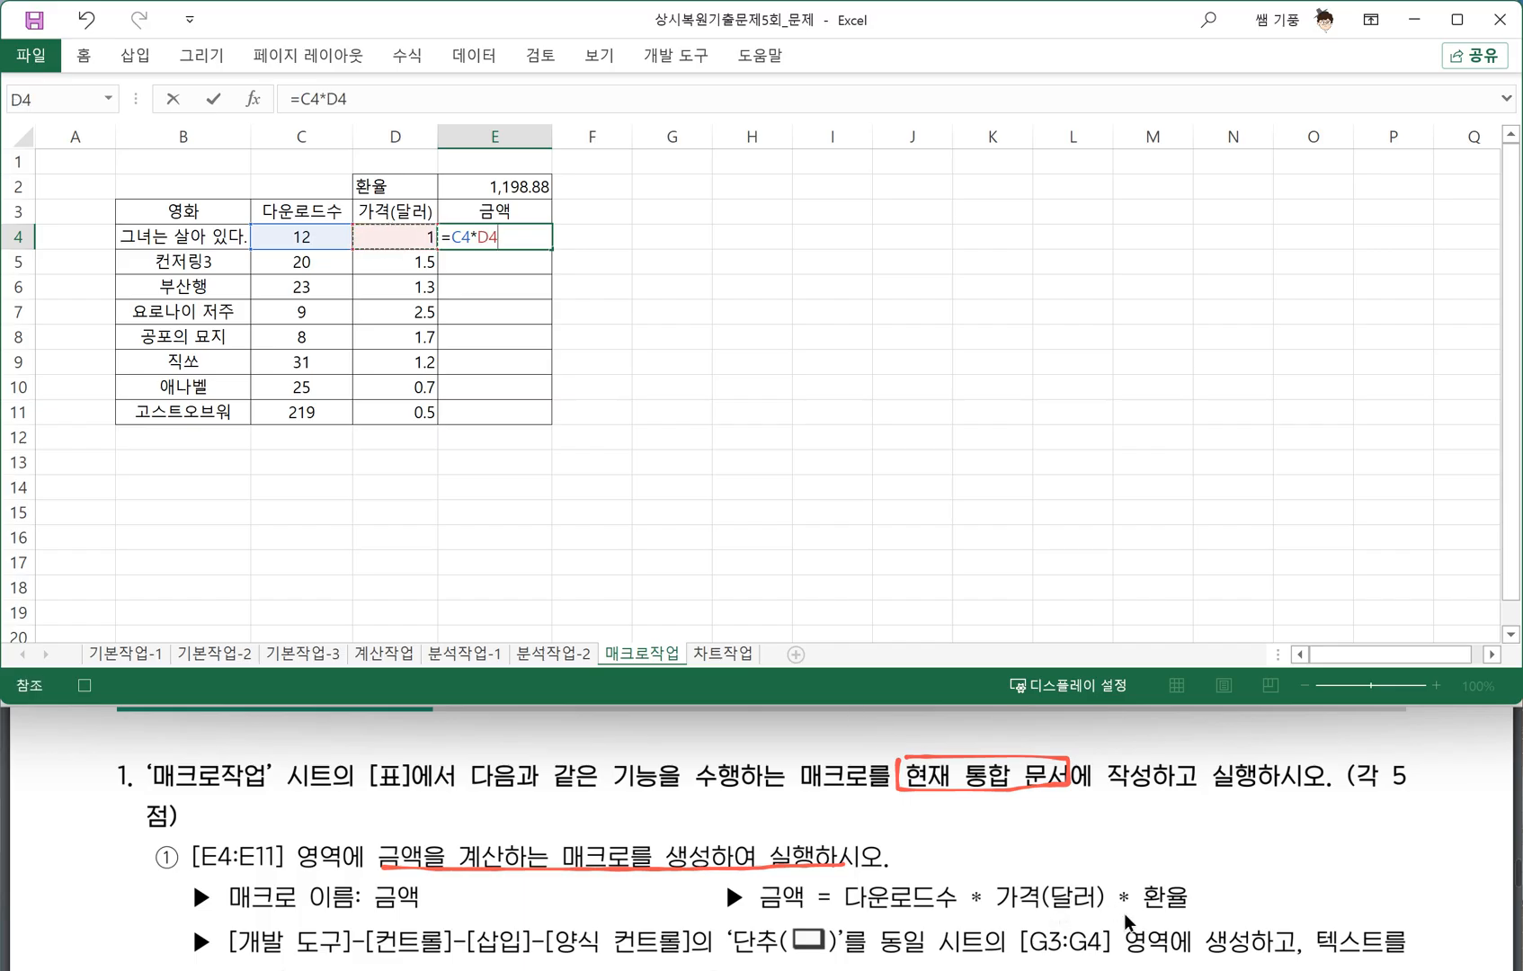
type("*")
key("F4")
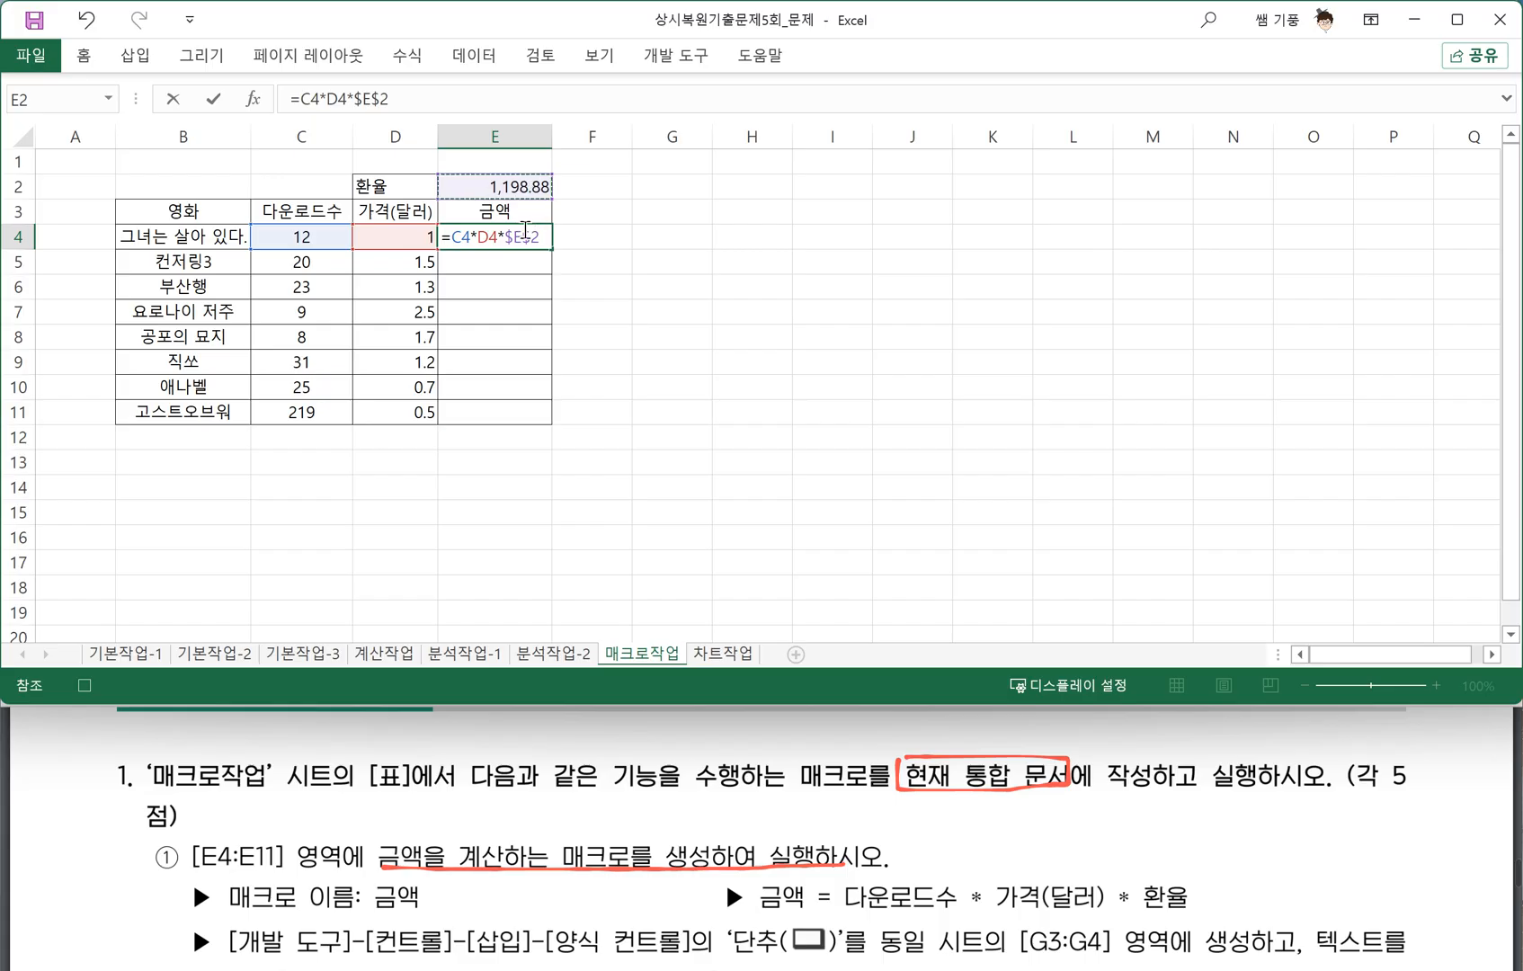
key("Return")
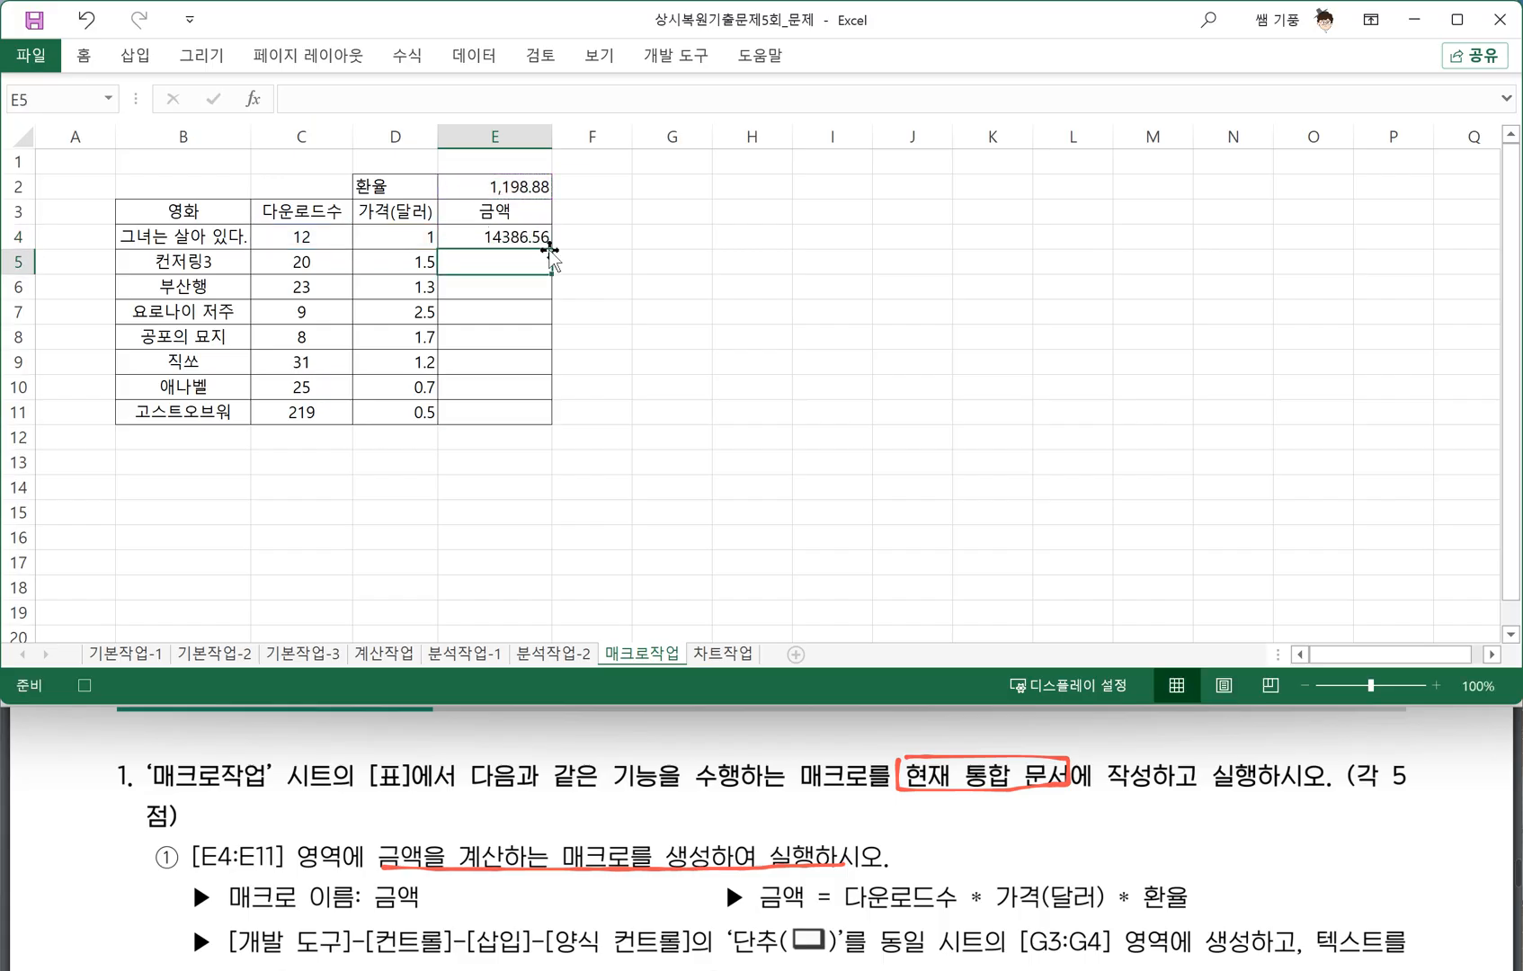
left_click(526, 237)
left_click_drag(551, 249, 545, 412)
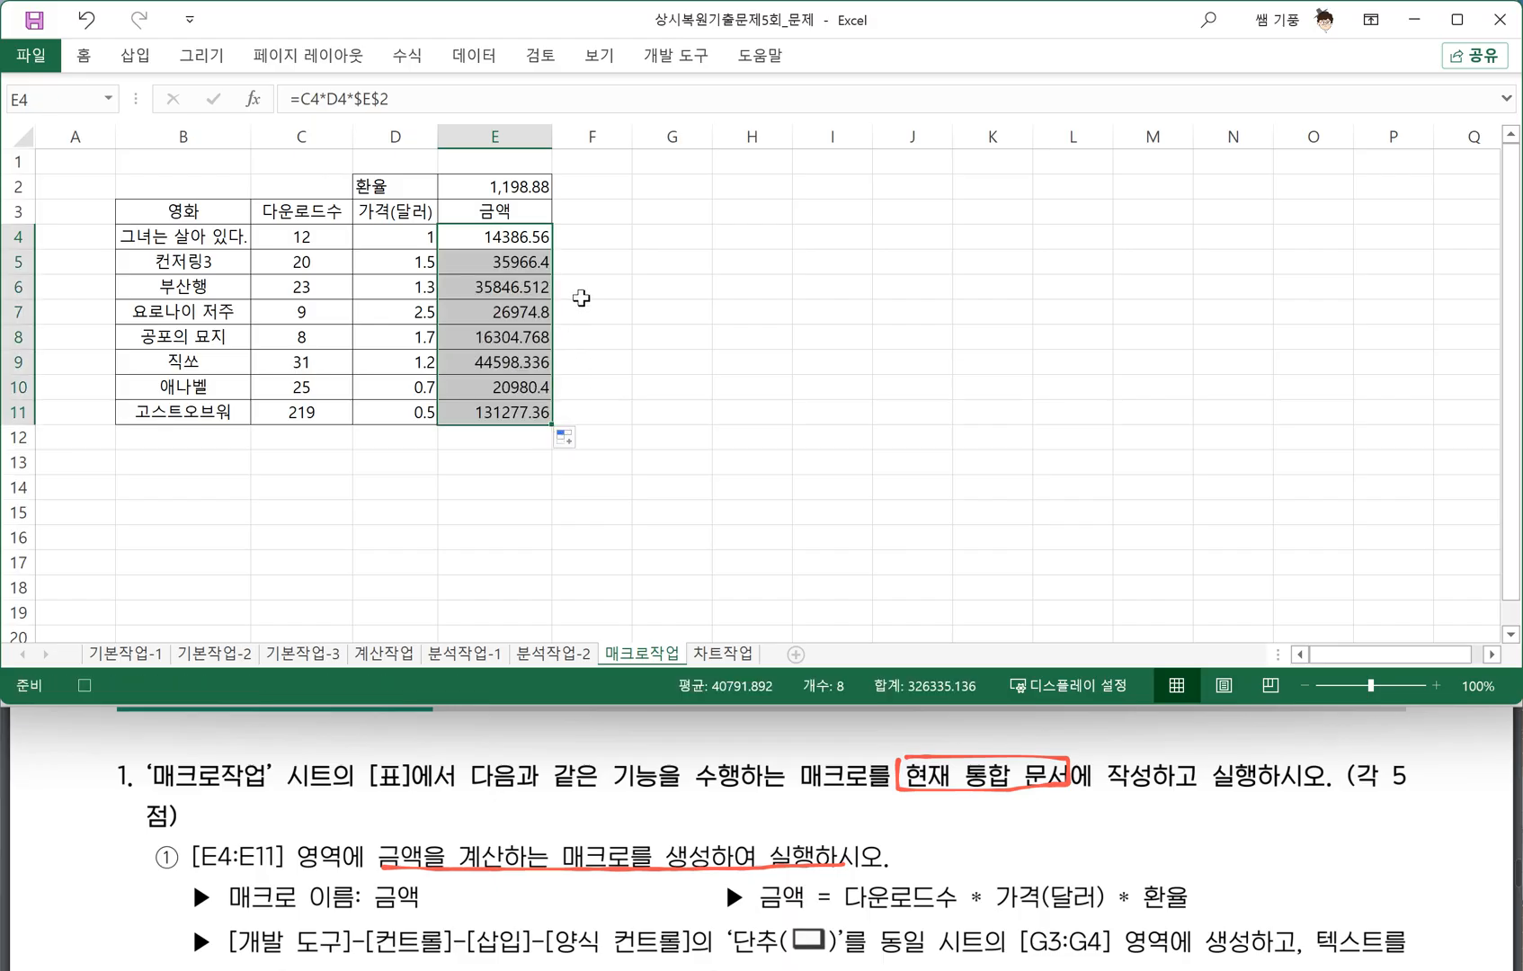
Stop recording the 금액 macro, then outline G3:G4 and underline the '금액' button text and macro instructions in the PDF.
left_click(676, 56)
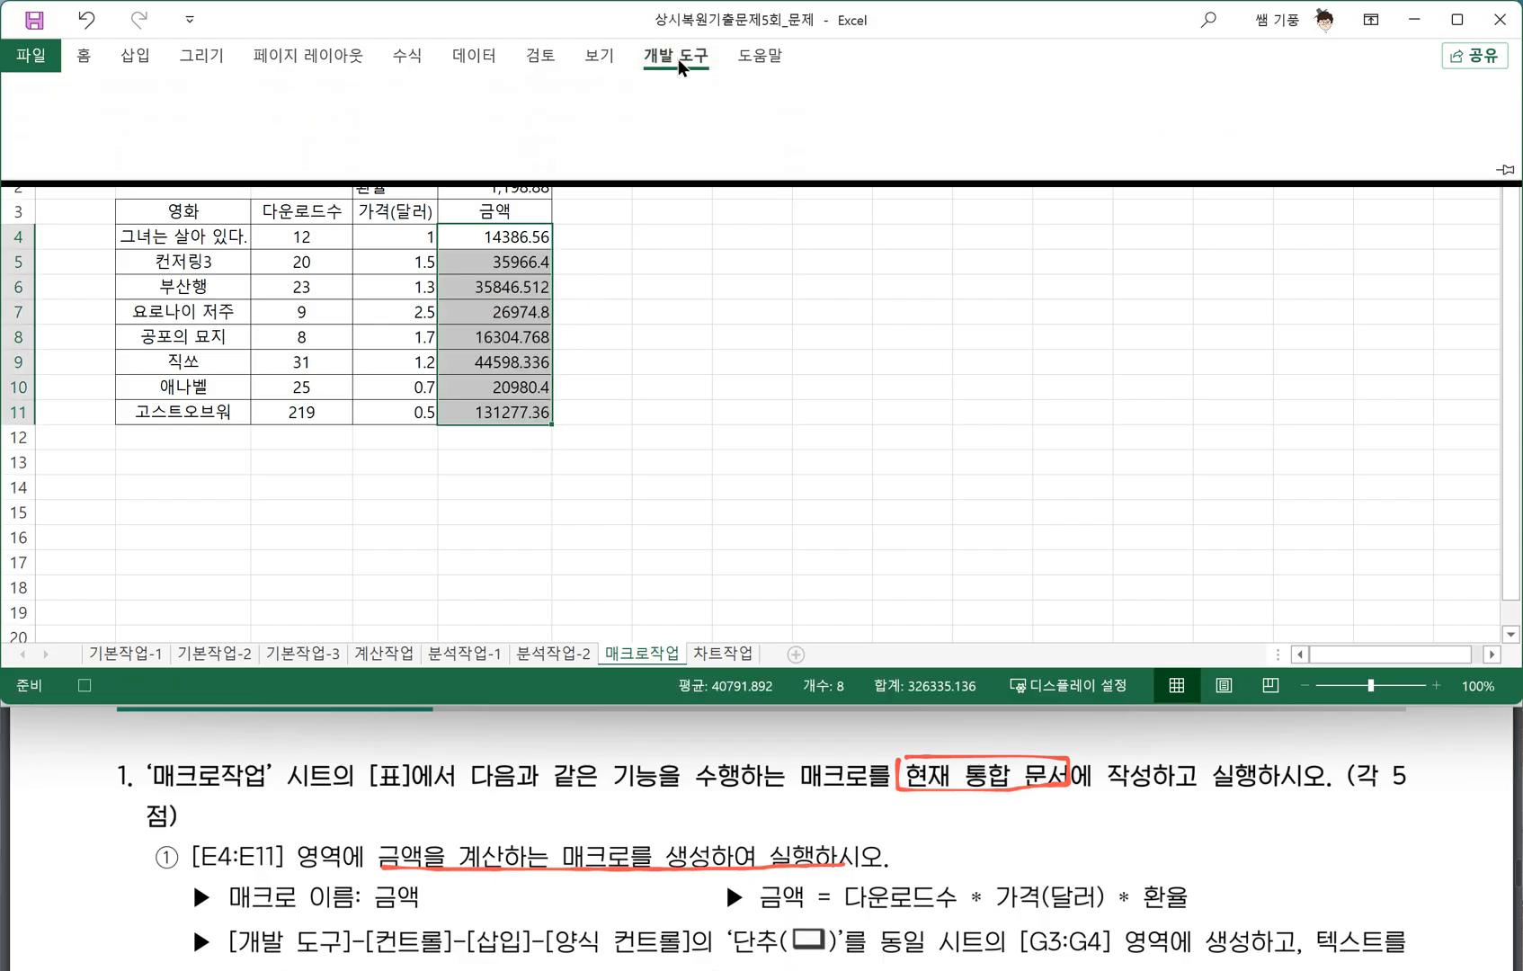
left_click(149, 89)
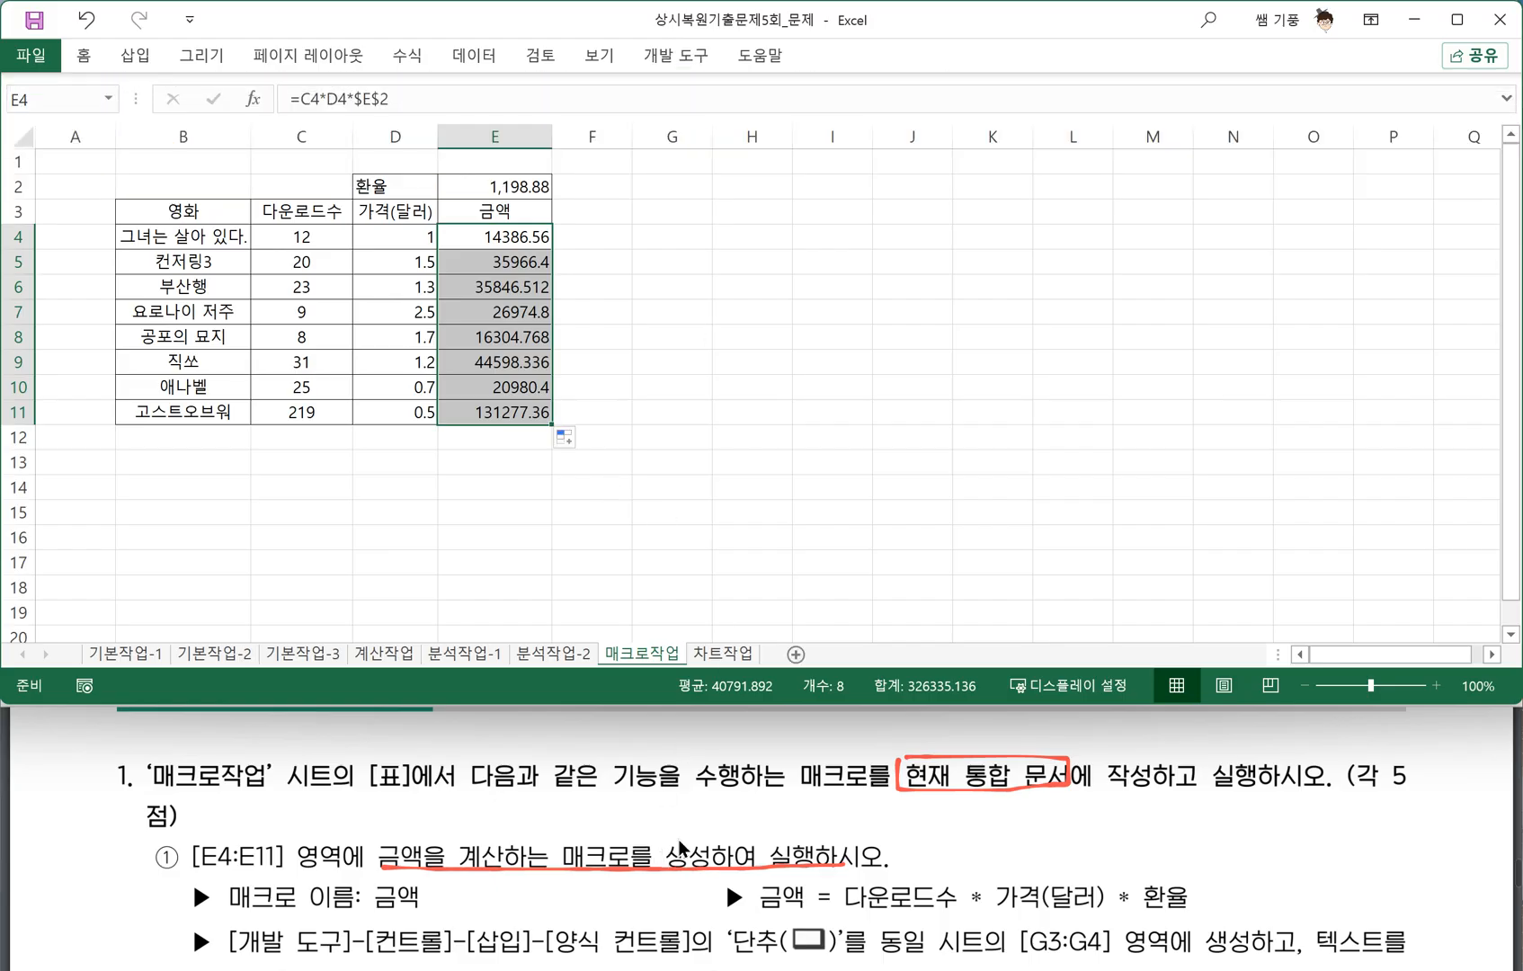
left_click(726, 808)
scroll(725, 809, "down", 1)
scroll(764, 836, "down", 2)
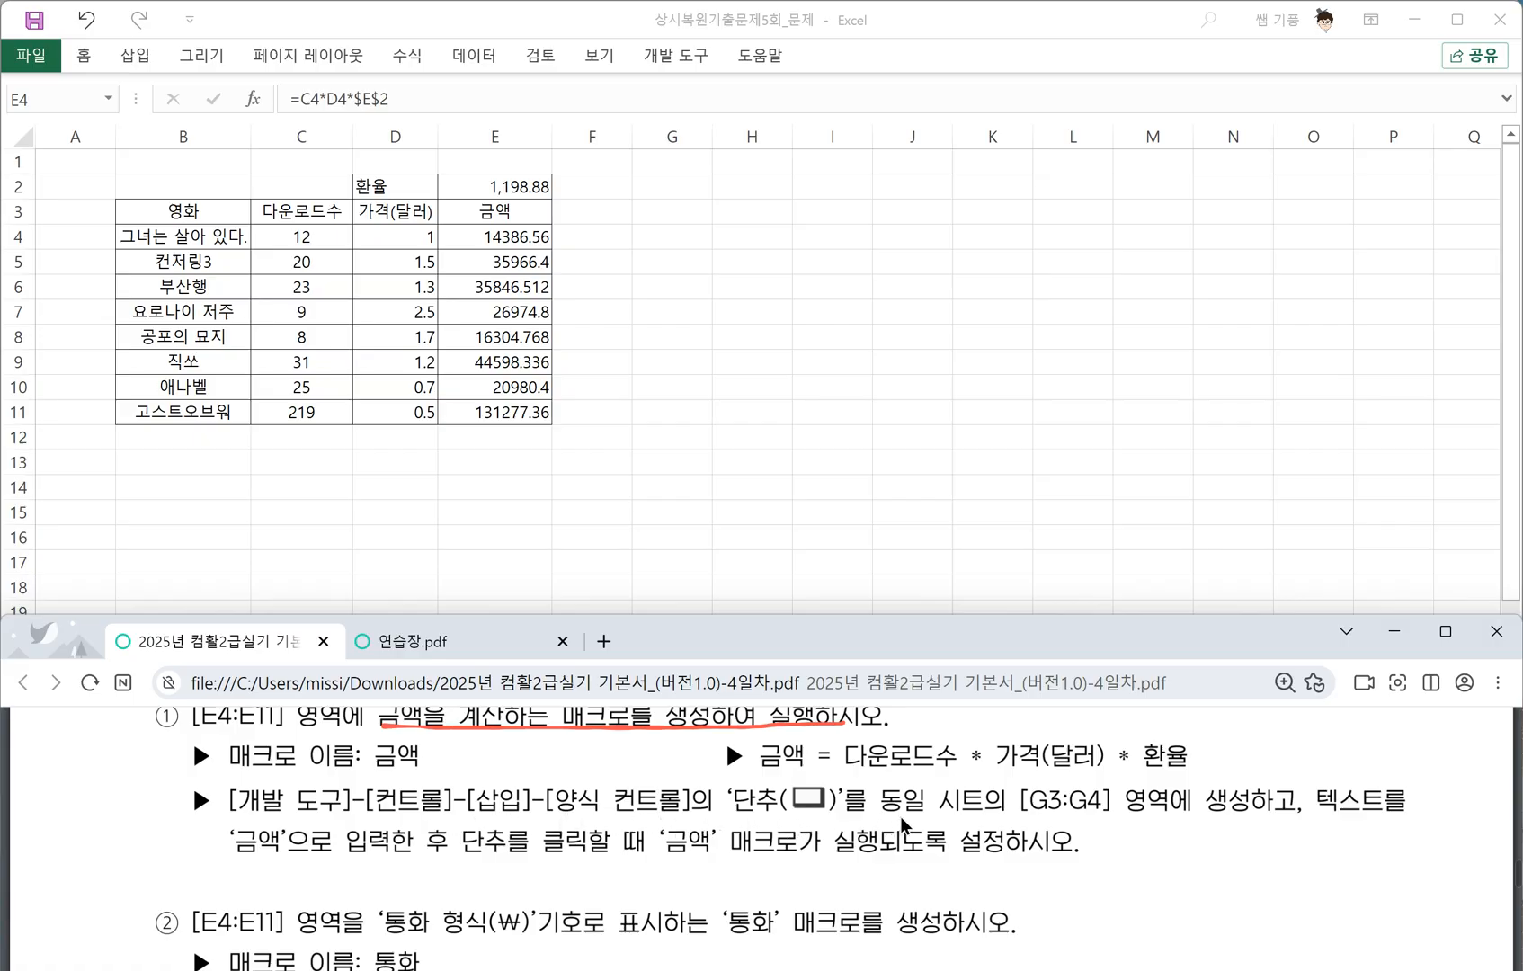
mouse_move(1014, 817)
left_mouse_down()
mouse_move(1108, 815)
mouse_move(1049, 783)
mouse_move(1030, 820)
mouse_move(1415, 818)
left_mouse_up()
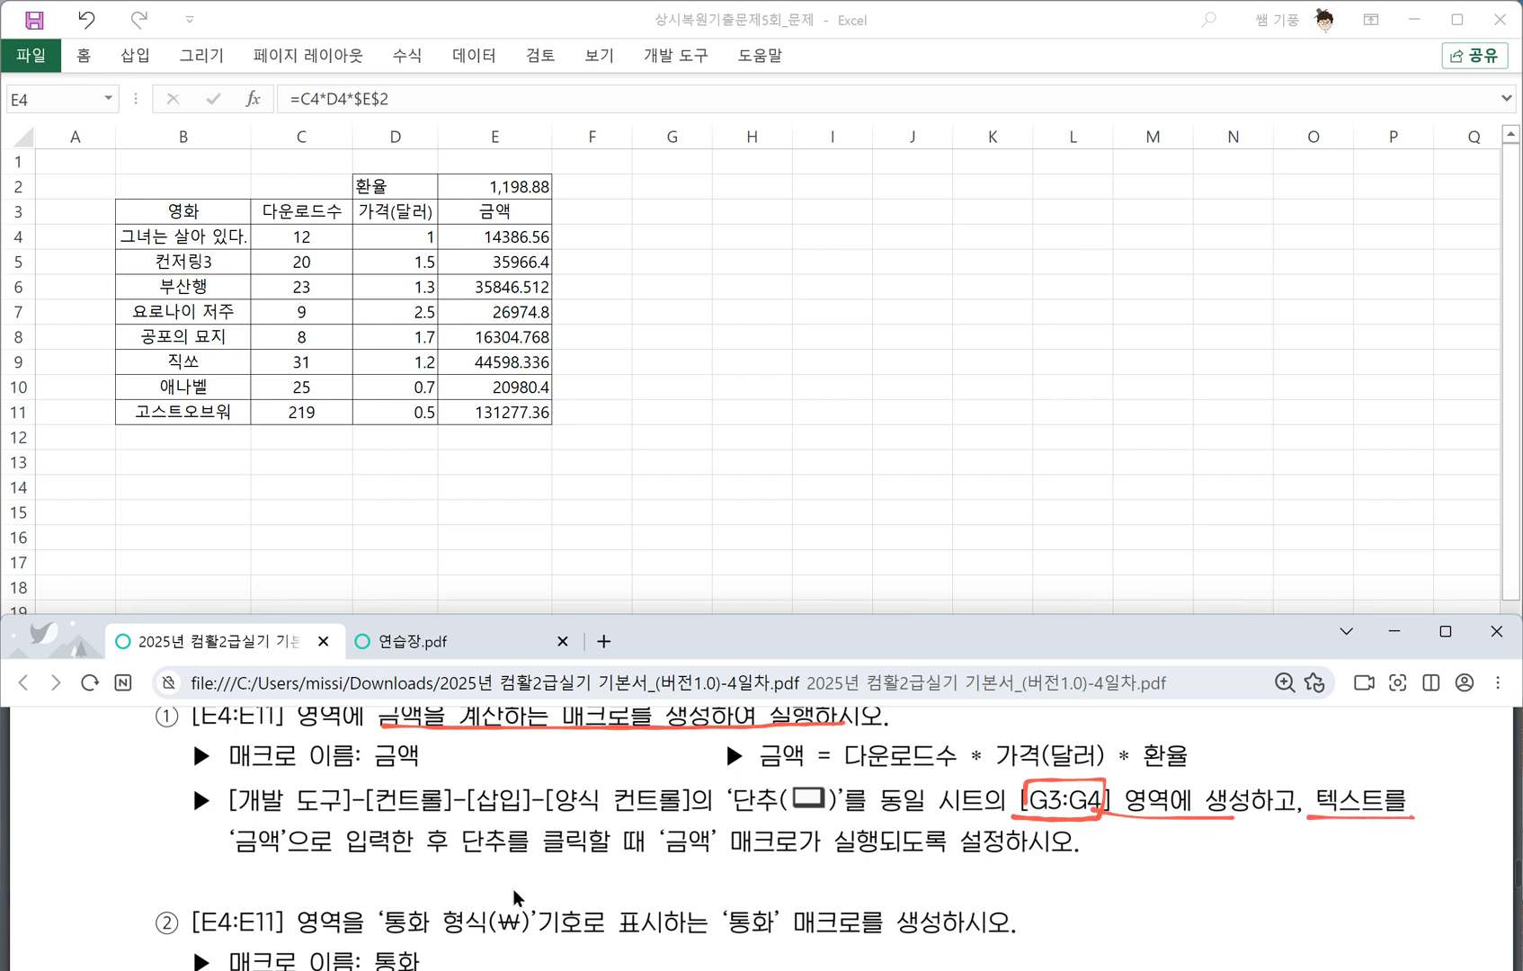
left_click_drag(241, 861, 1072, 854)
Draw a form-control button over G3:G4 on the 매크로작업 sheet and assign the 금액 macro to it.
left_click(673, 413)
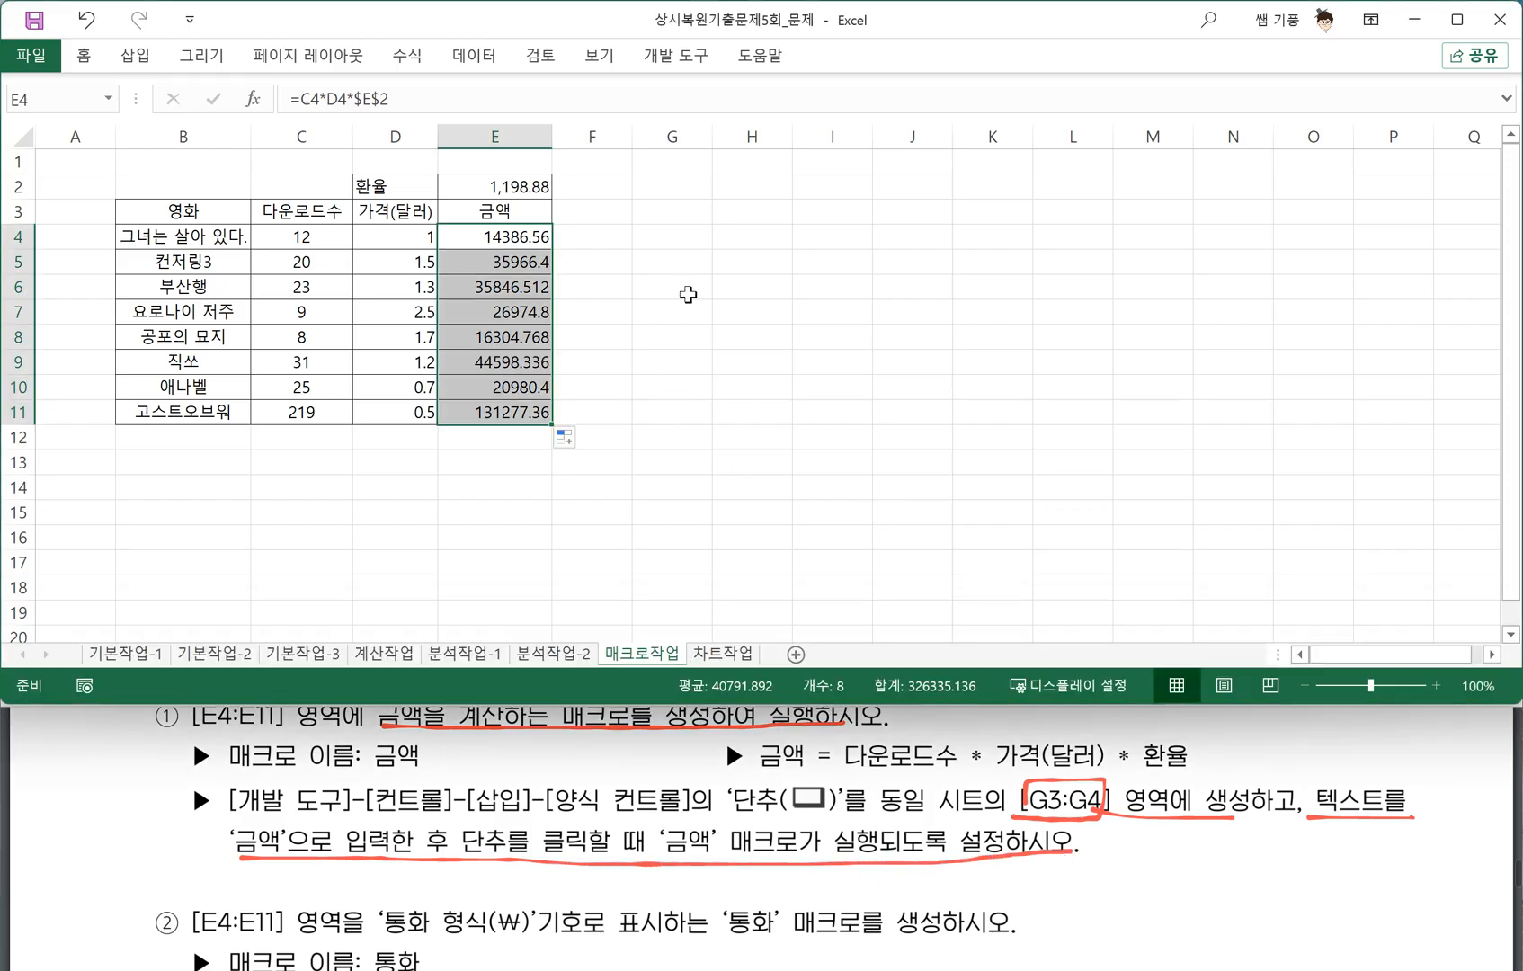
left_click(686, 65)
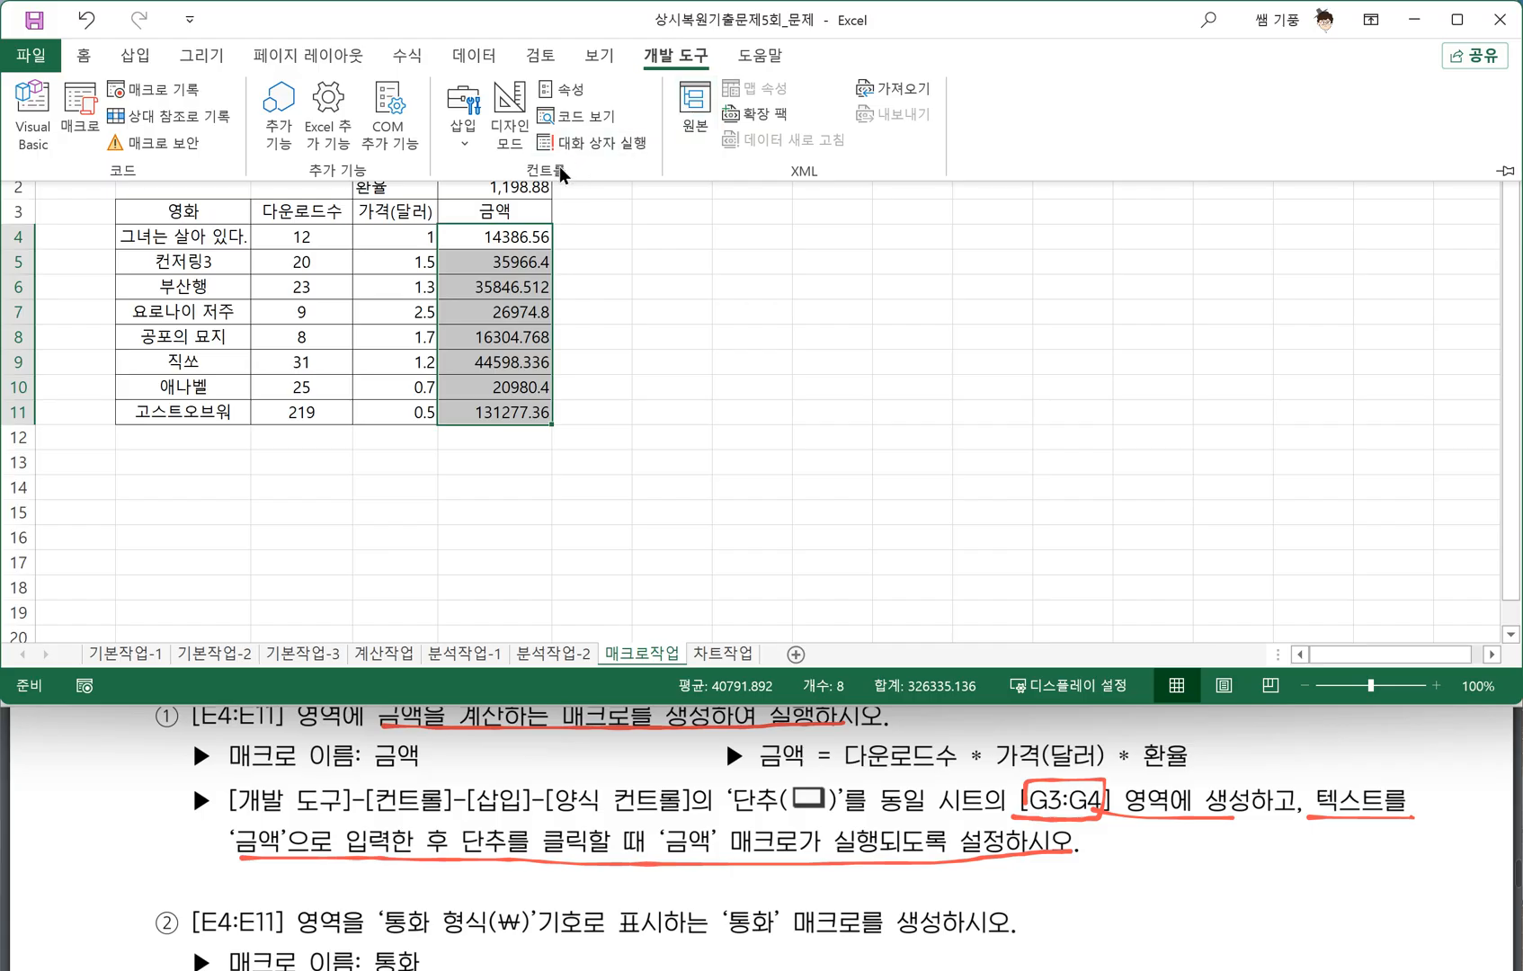
left_click(470, 144)
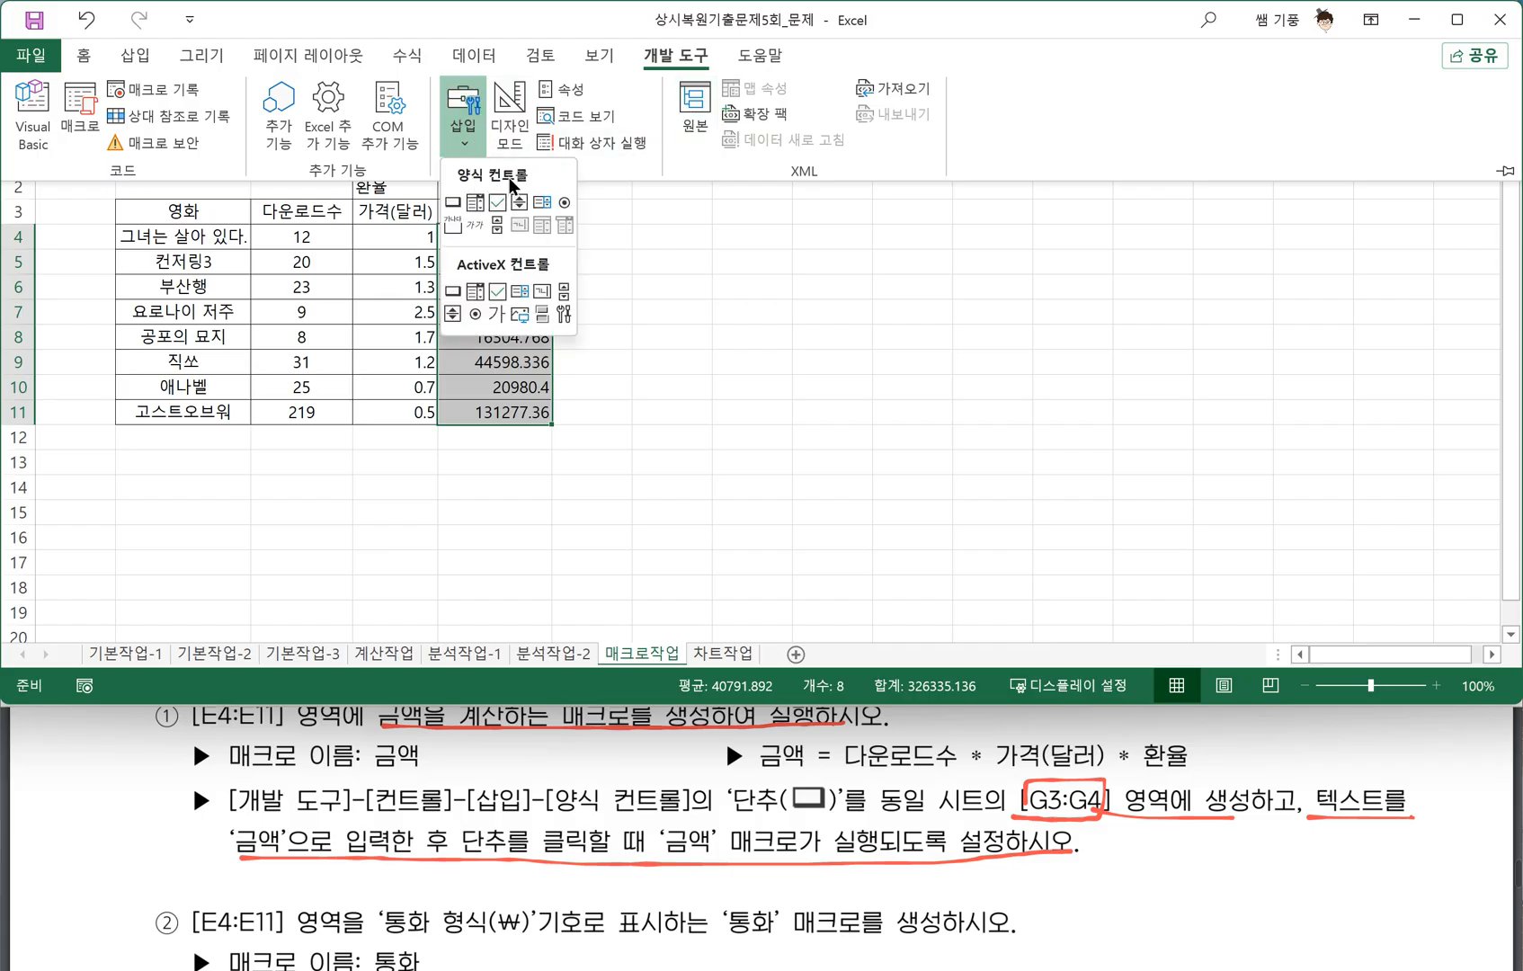
left_click(452, 202)
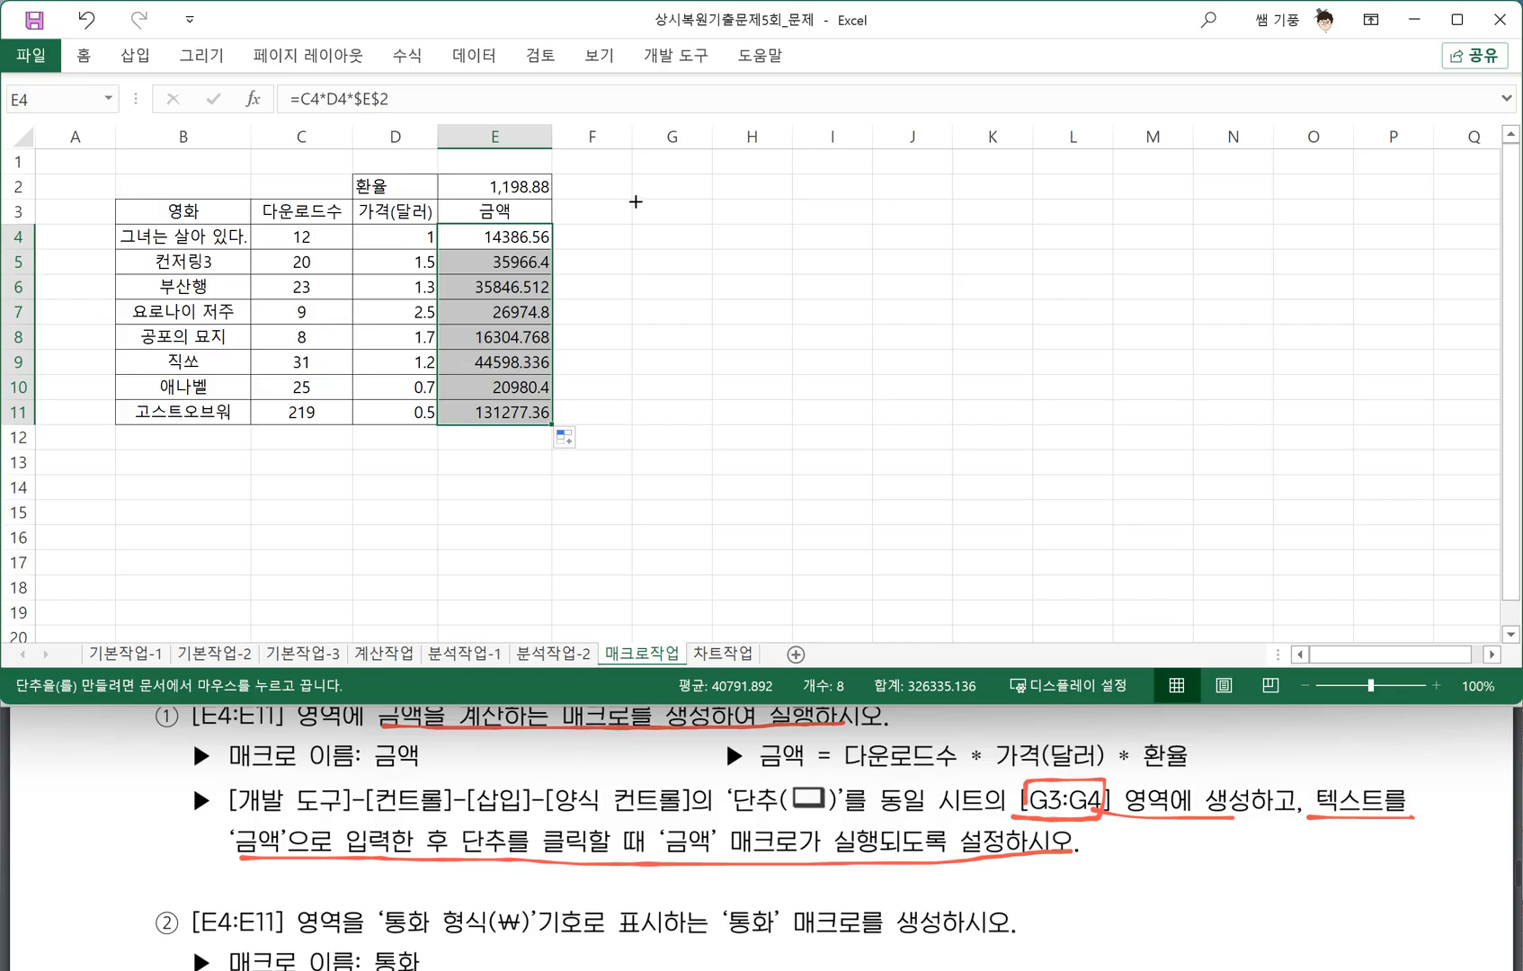
left_click_drag(636, 201, 705, 245)
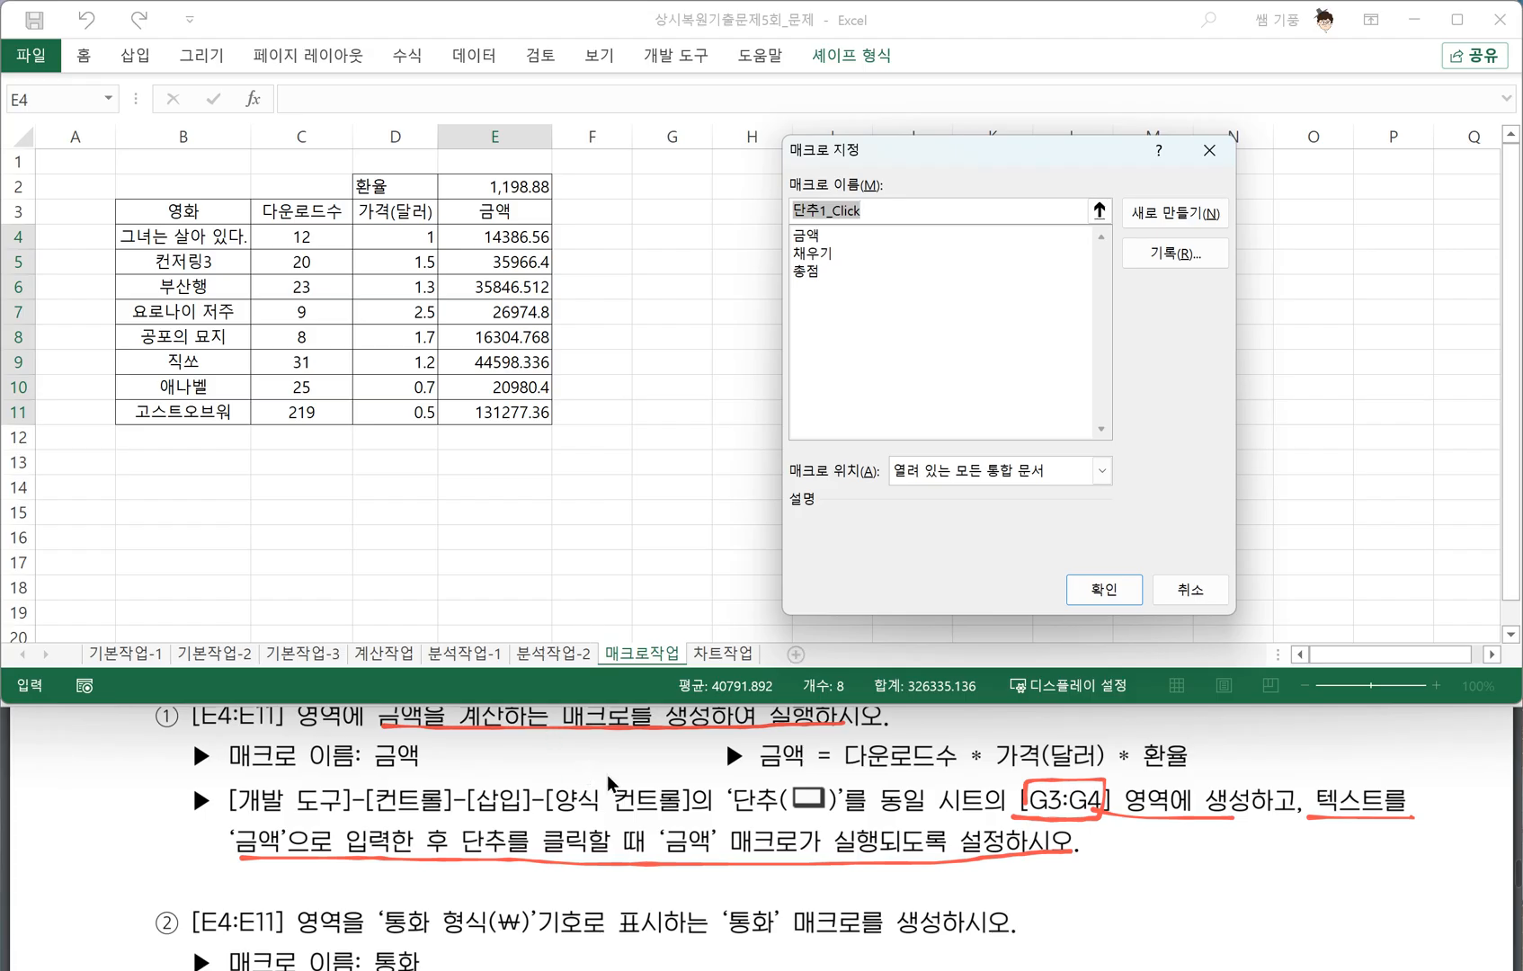
left_click(809, 236)
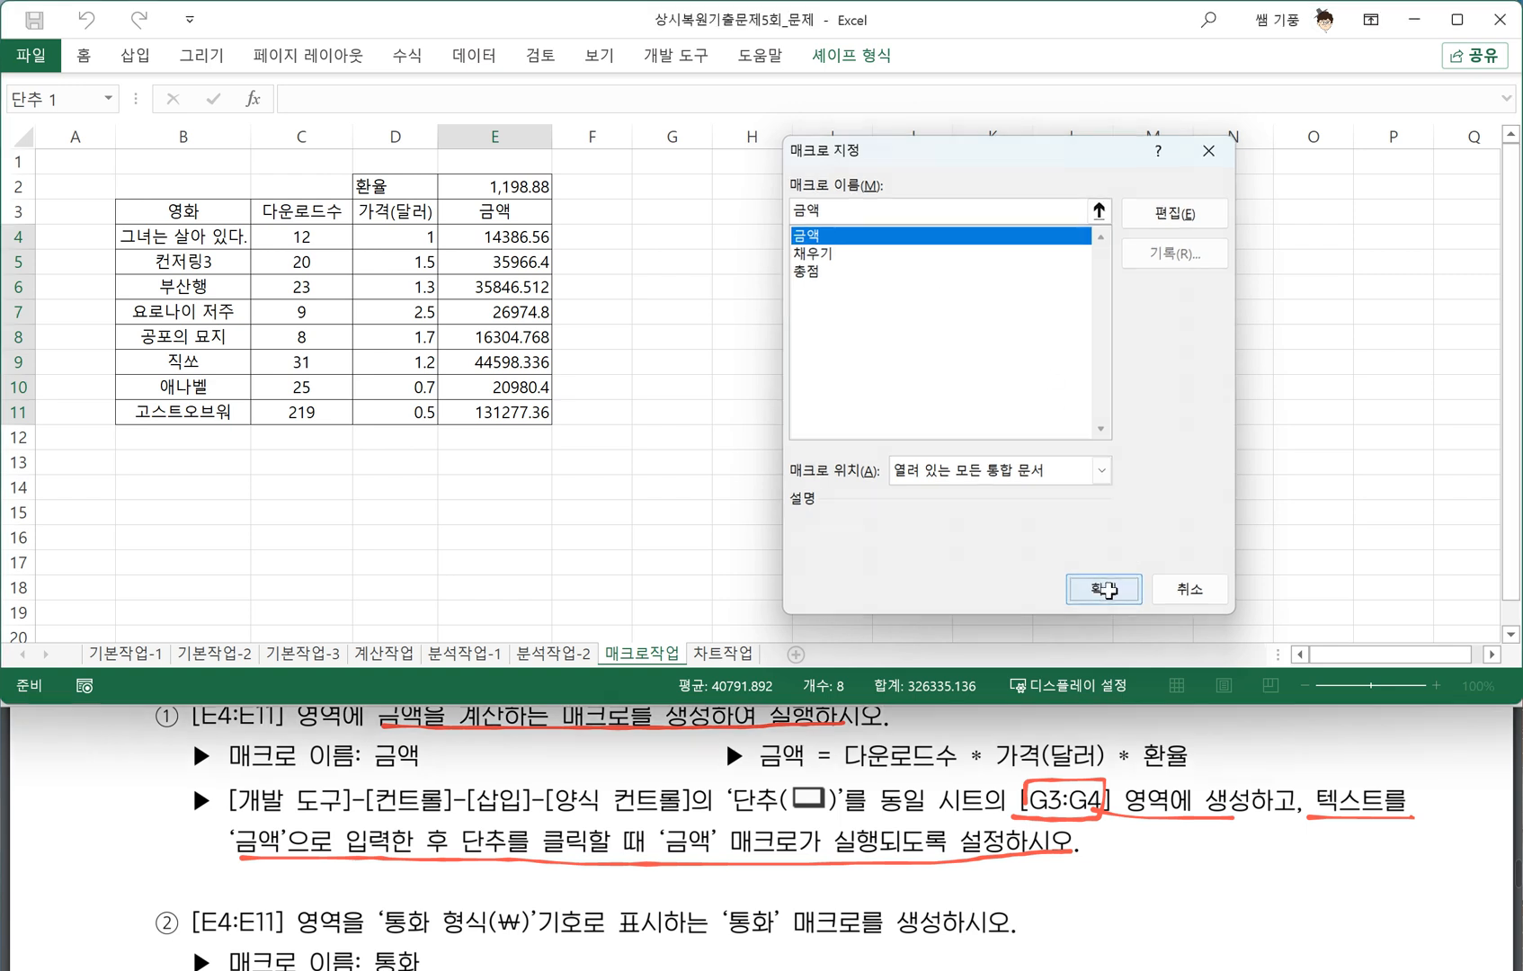
left_click(1110, 594)
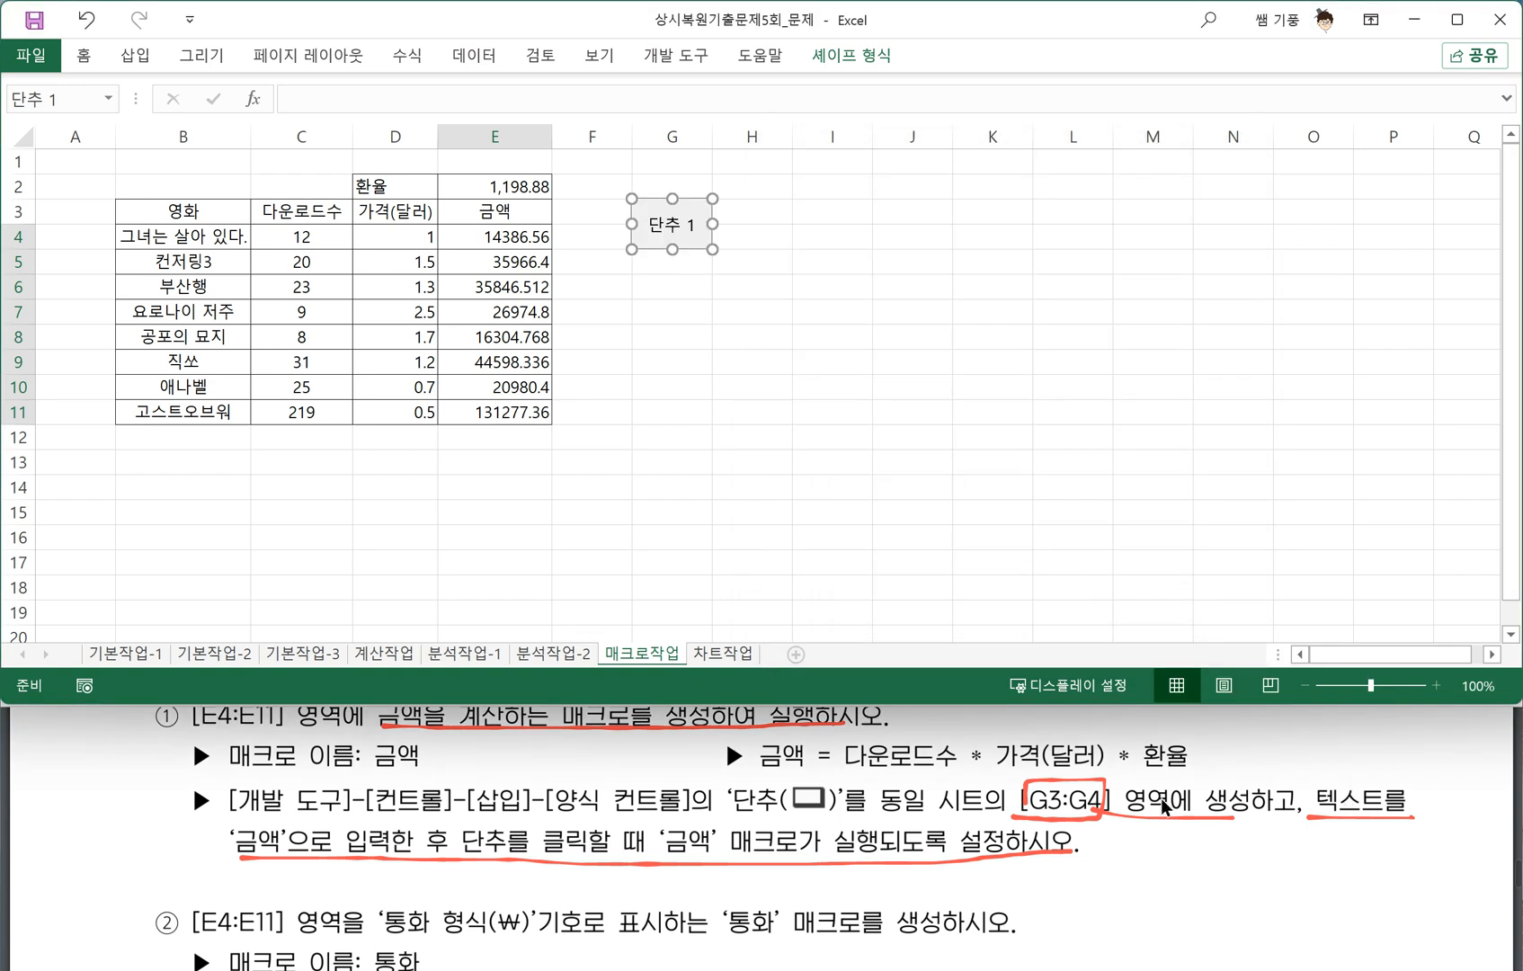
Change the text of the button over G3:G4 to 금액.
left_click(653, 223)
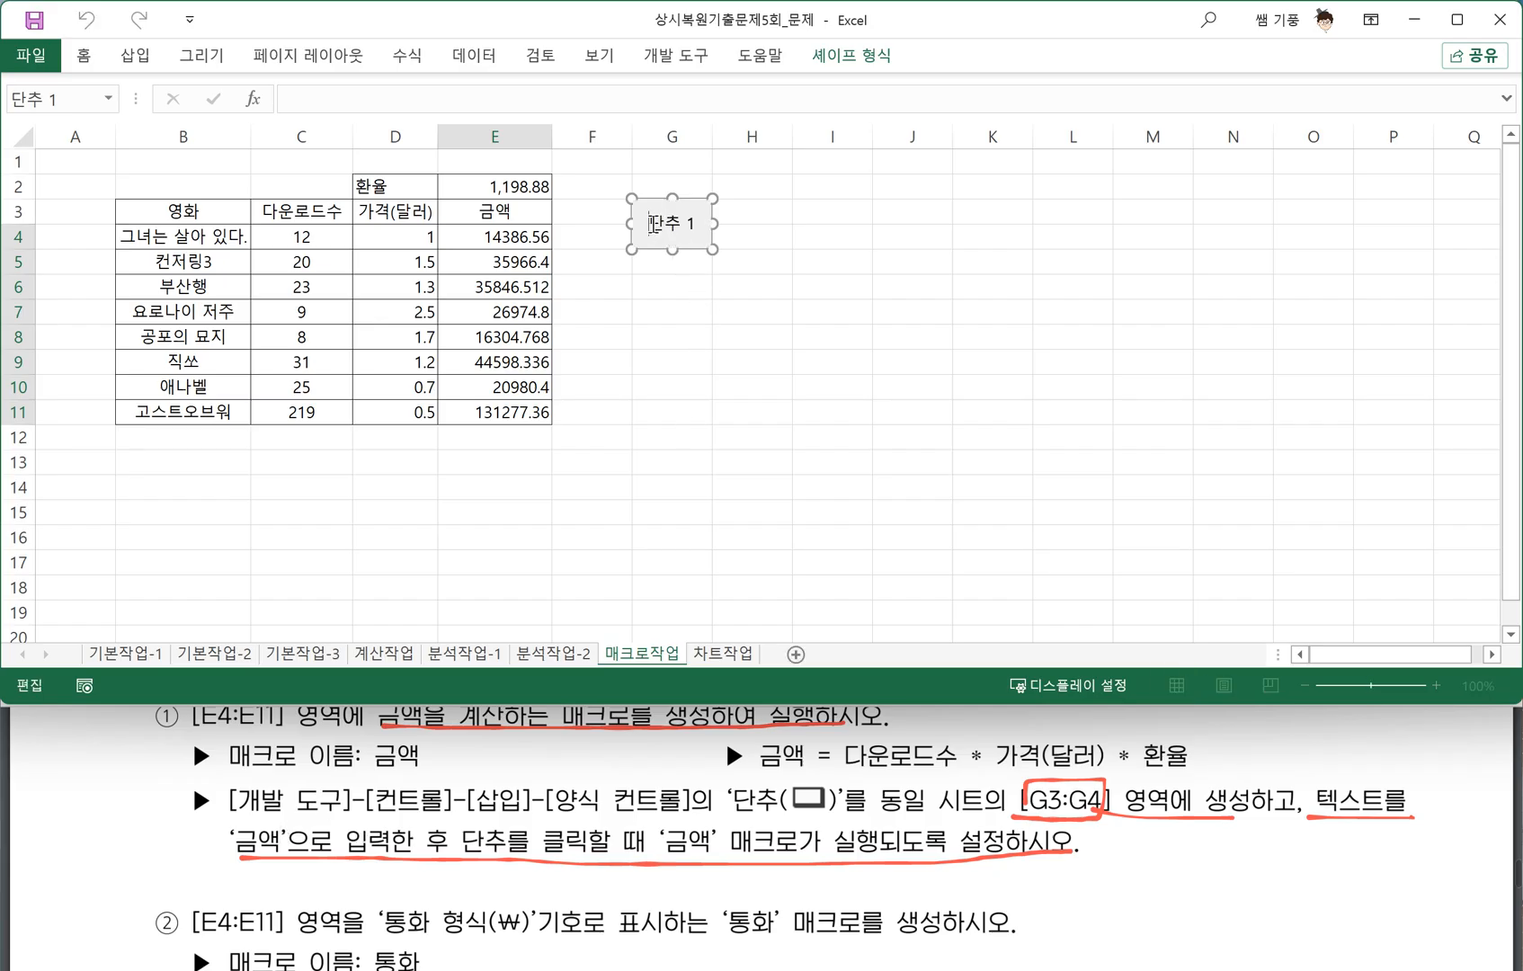
left_click_drag(664, 224, 704, 226)
type("ㄱㅡㅁㅇ")
left_click(644, 383)
Clear the amounts in E4:E11 and run the 금액 macro with its button to recalculate them.
left_click_drag(500, 236, 509, 409)
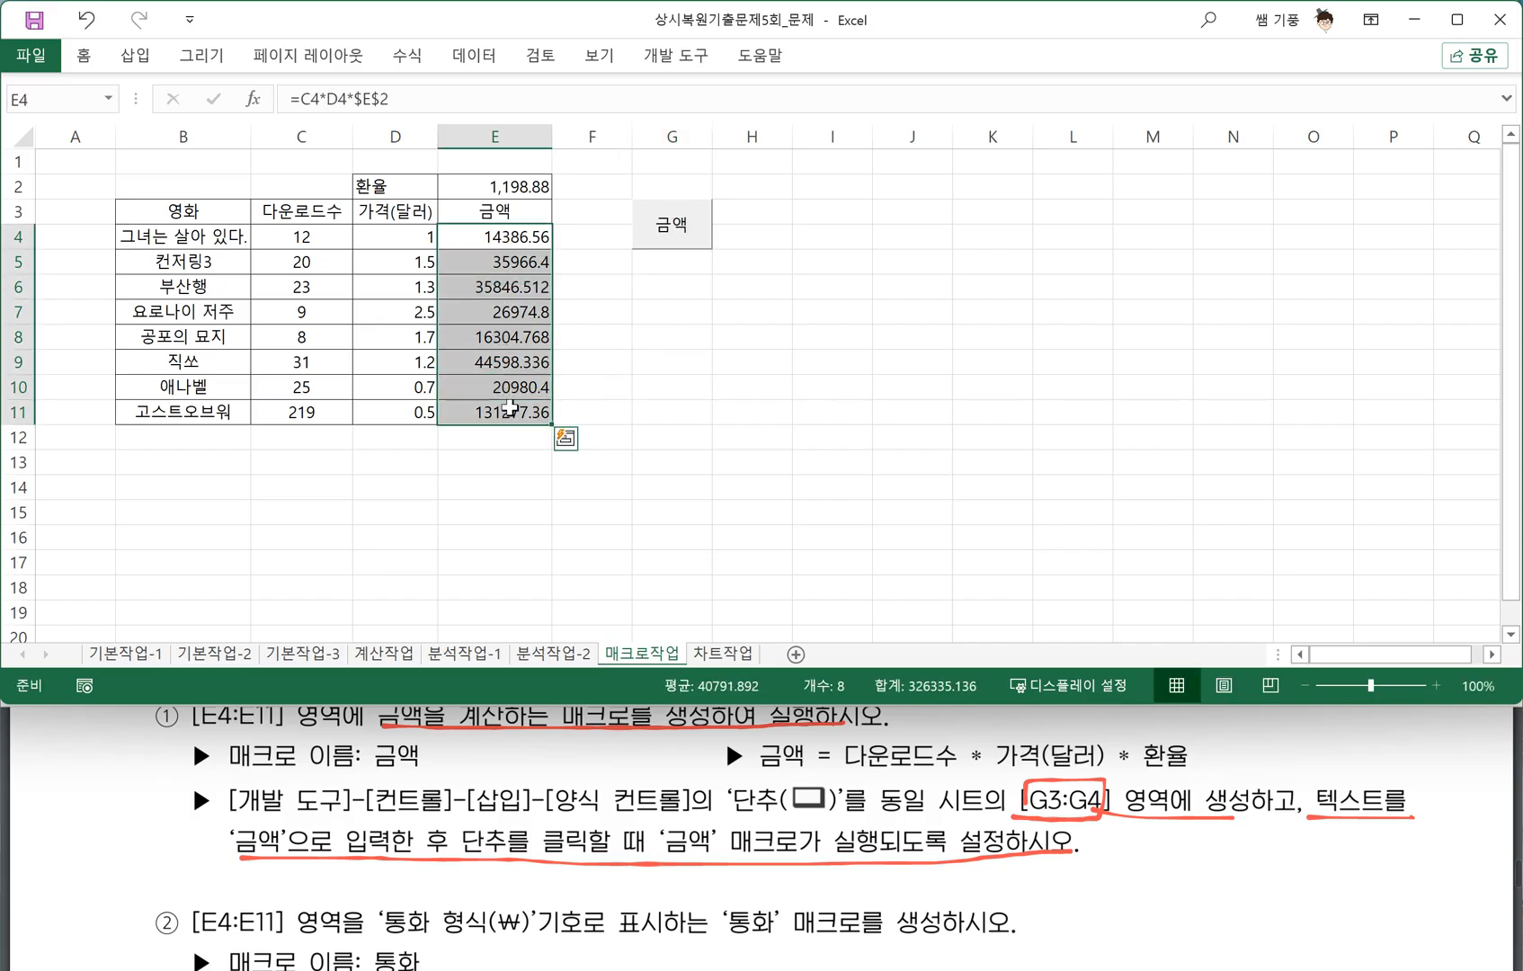
key("Delete")
left_click(666, 412)
left_click(673, 236)
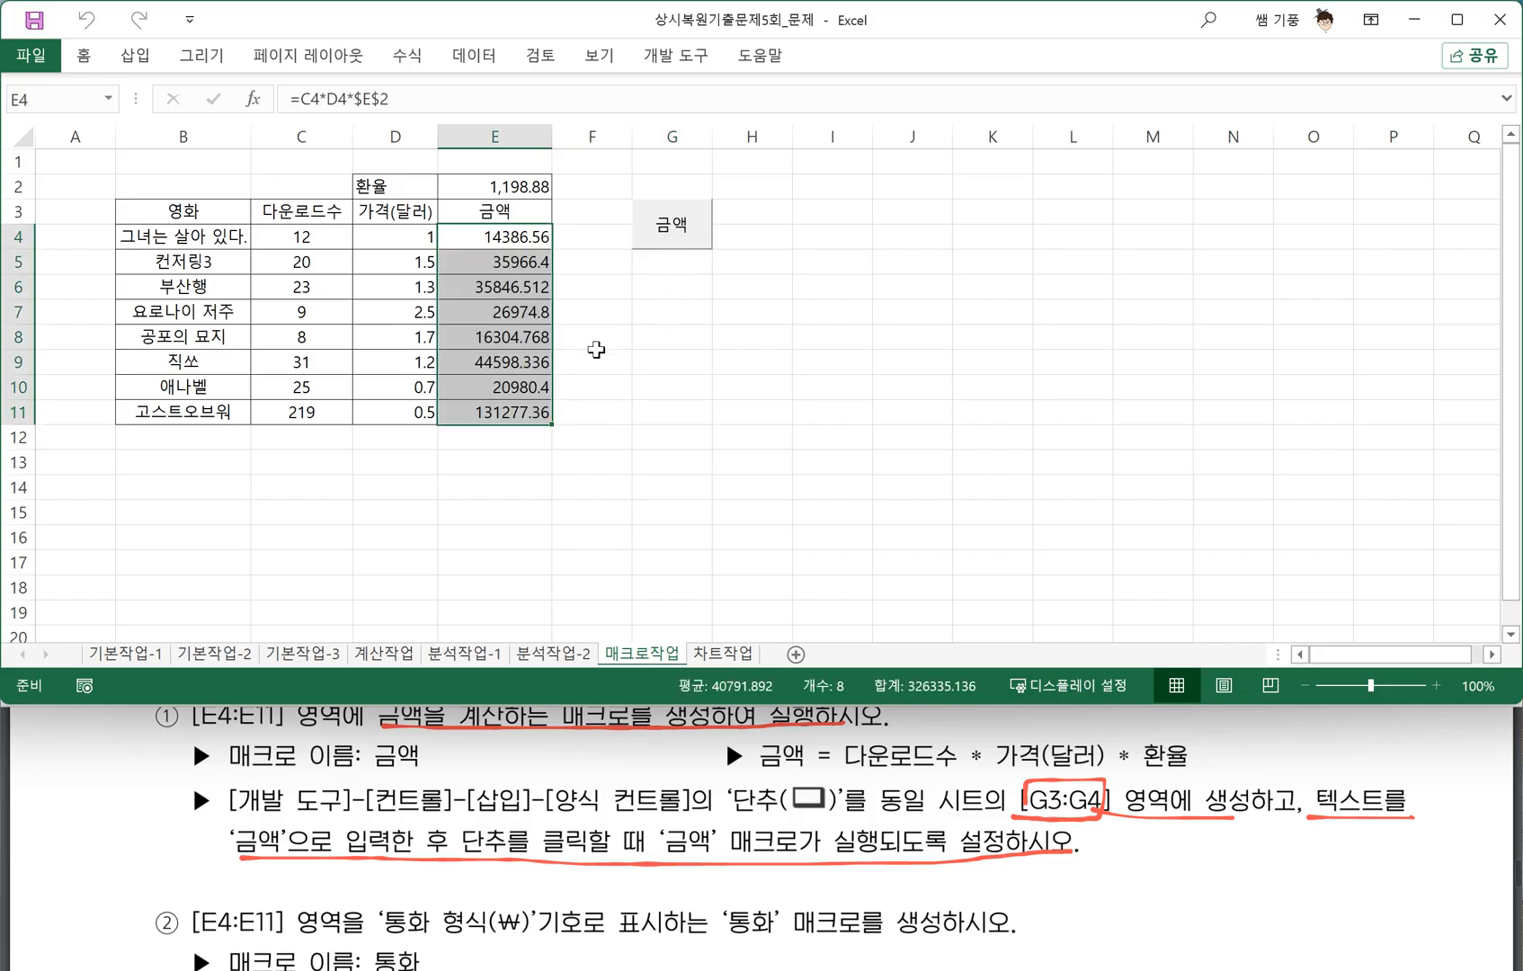
left_click(680, 414)
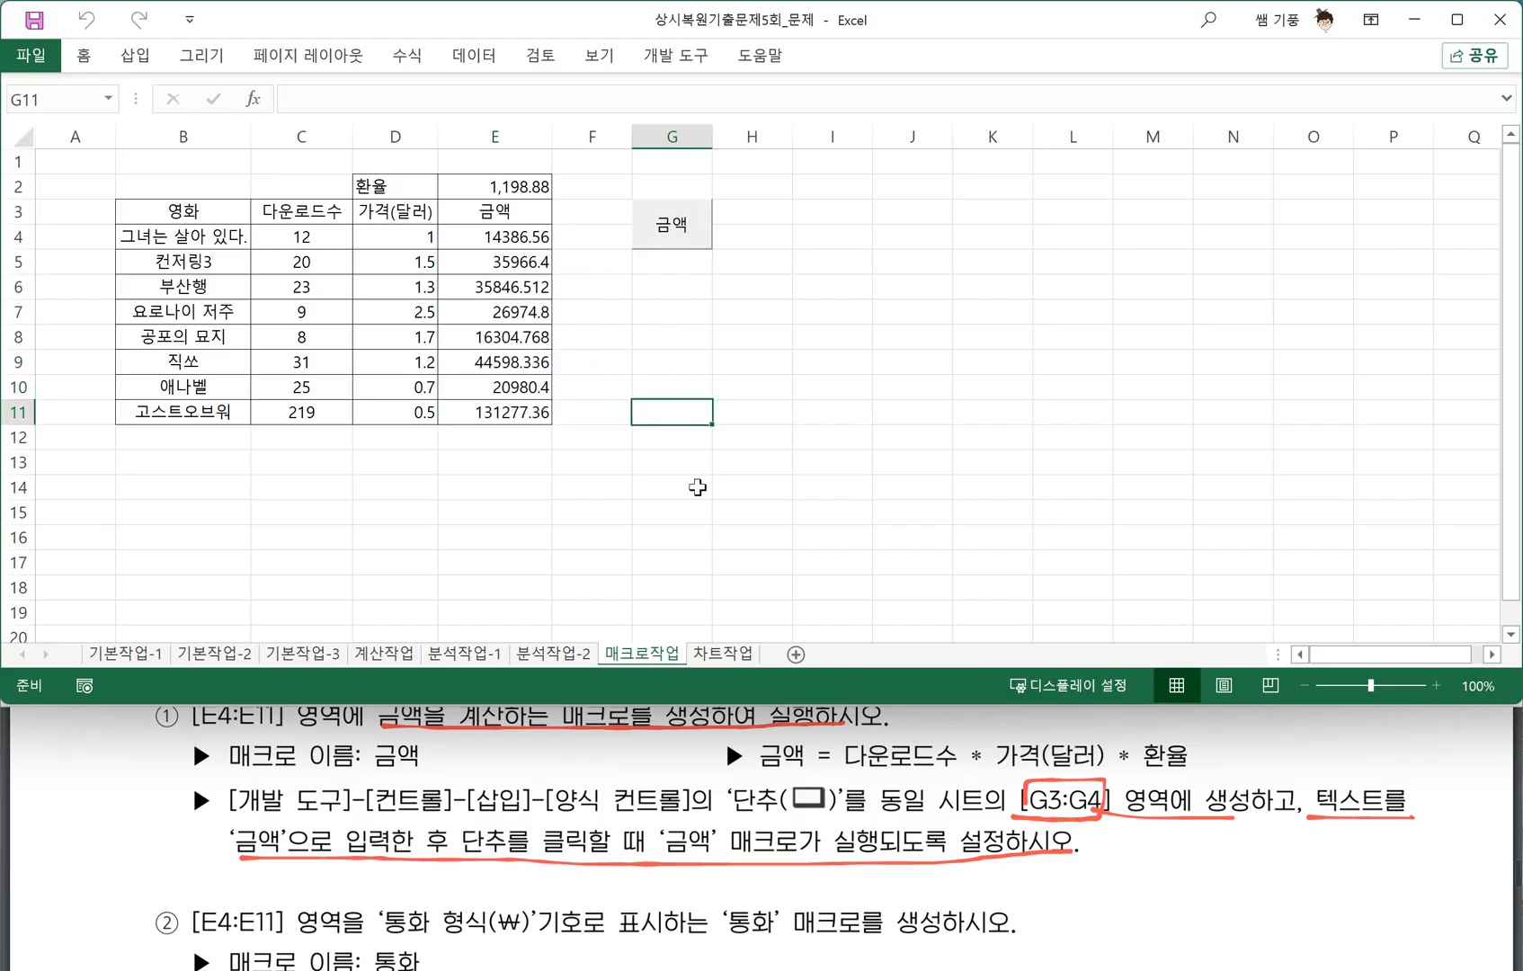
Underline the '통화 형식(₩)' macro instruction of task ② in the PDF and return to the worksheet.
left_click(518, 832)
scroll(519, 831, "down", 2)
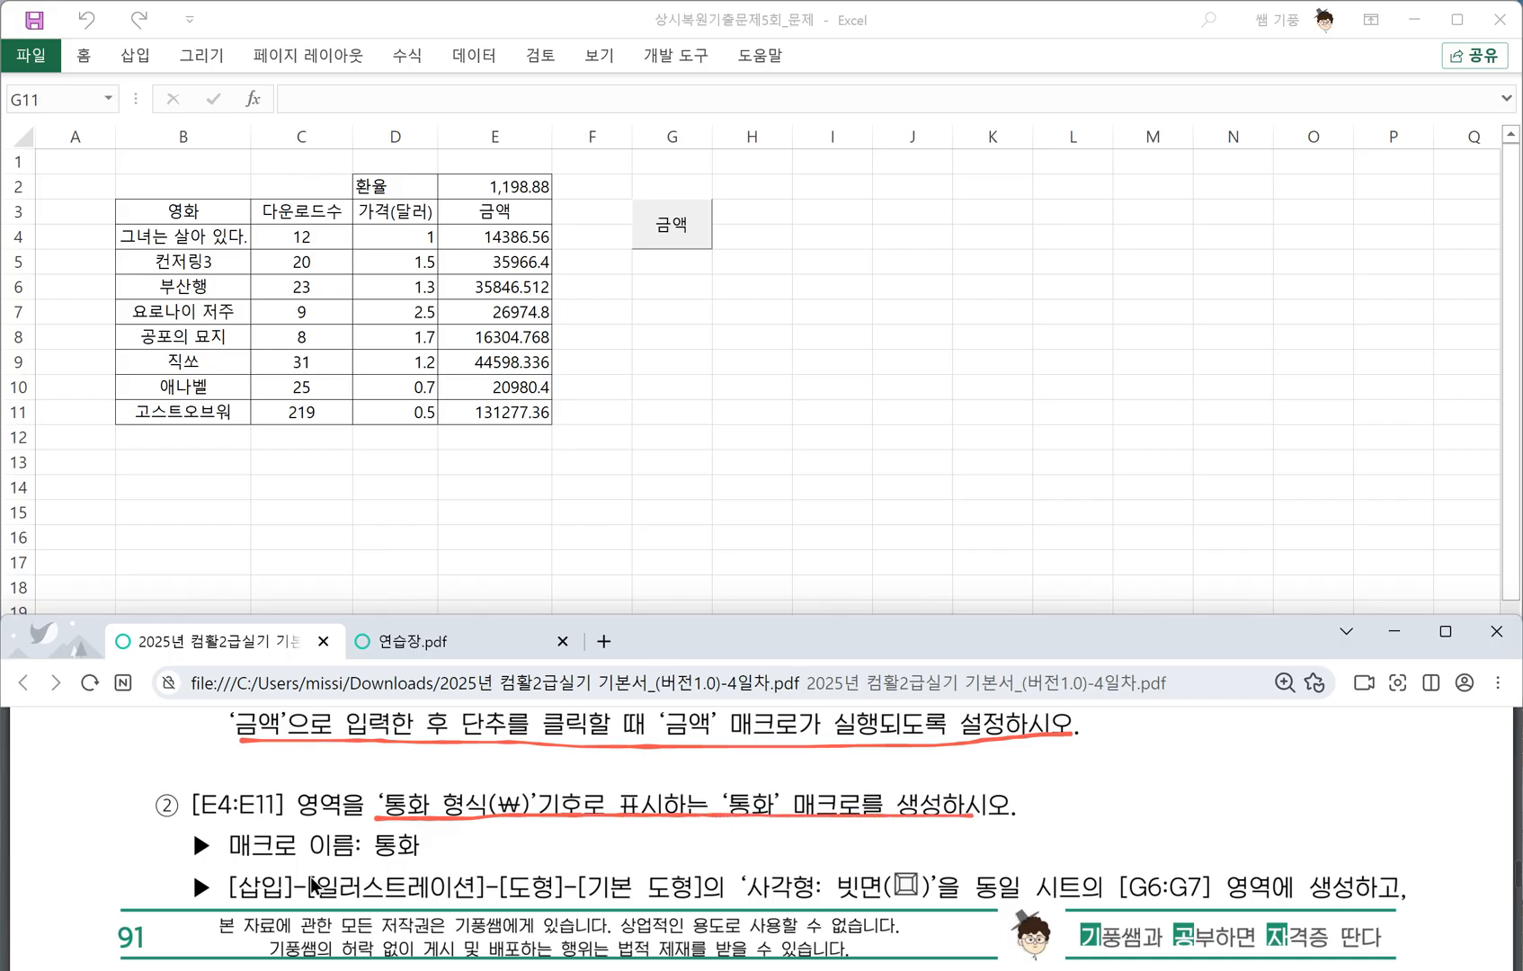
left_click(701, 414)
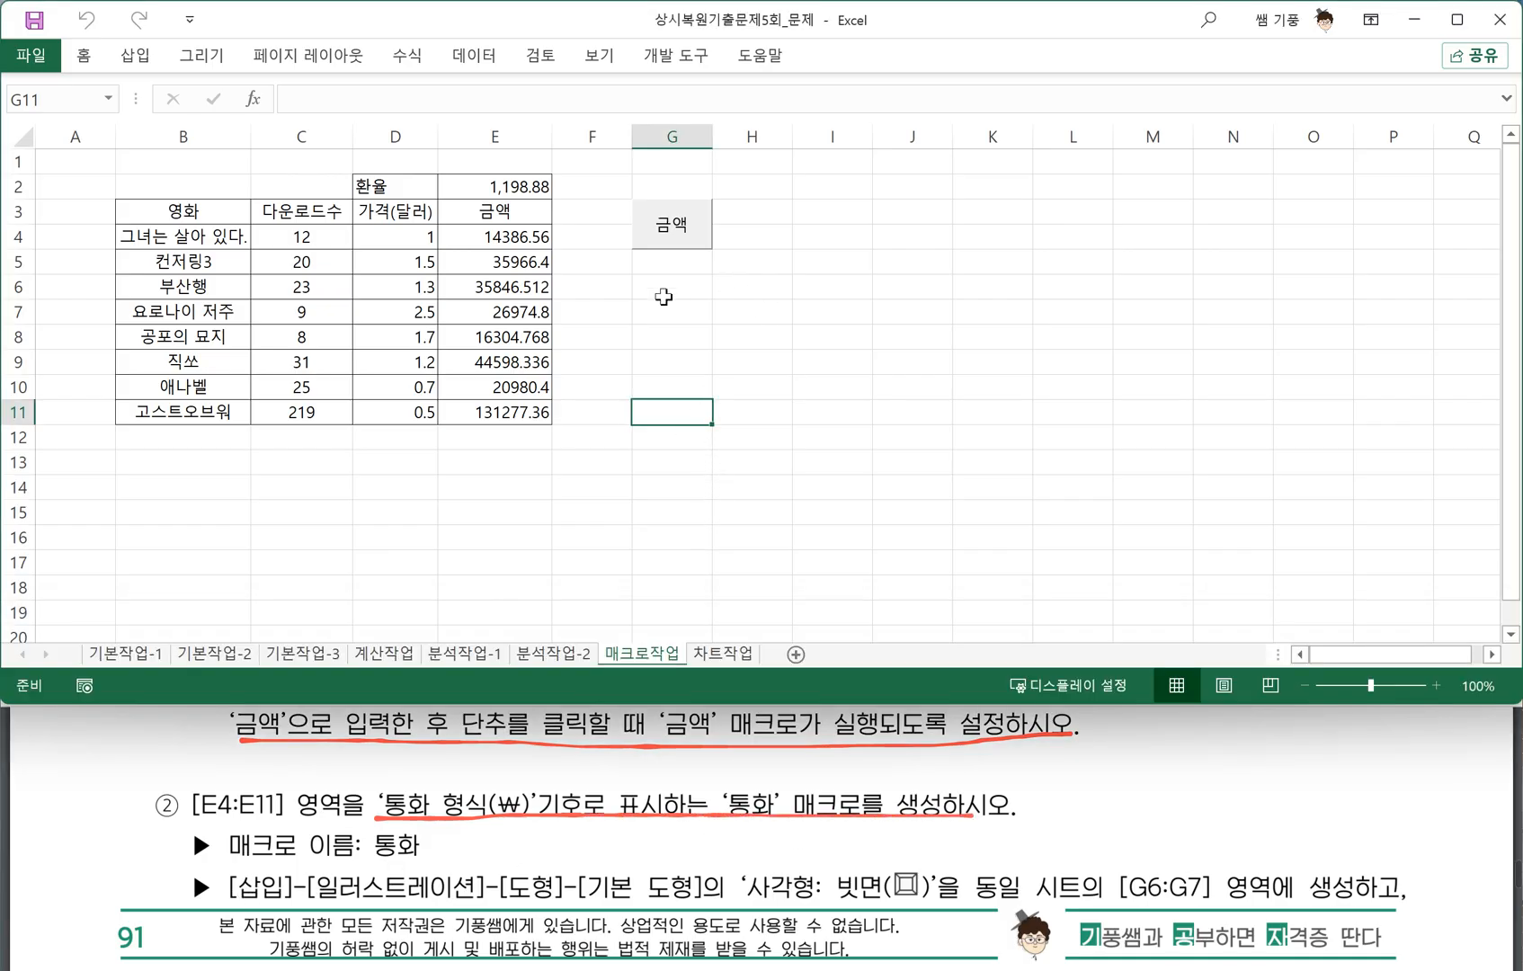
With empty cell G8 selected, start recording a macro named 통화, stored in 현재 통합 문서.
left_click(691, 337)
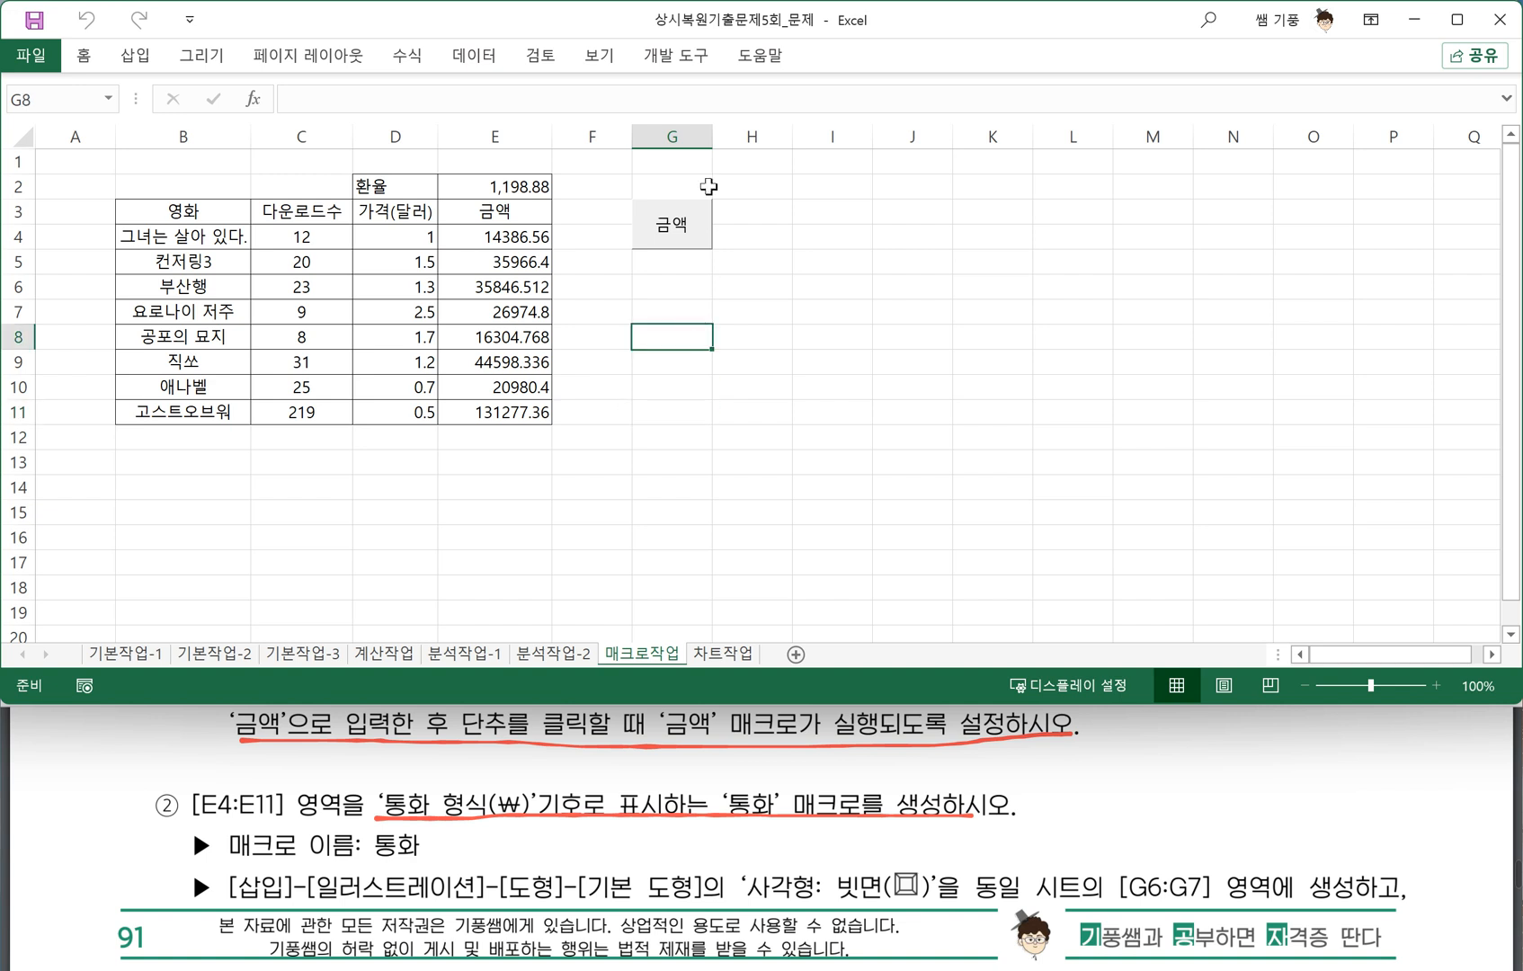
left_click(676, 56)
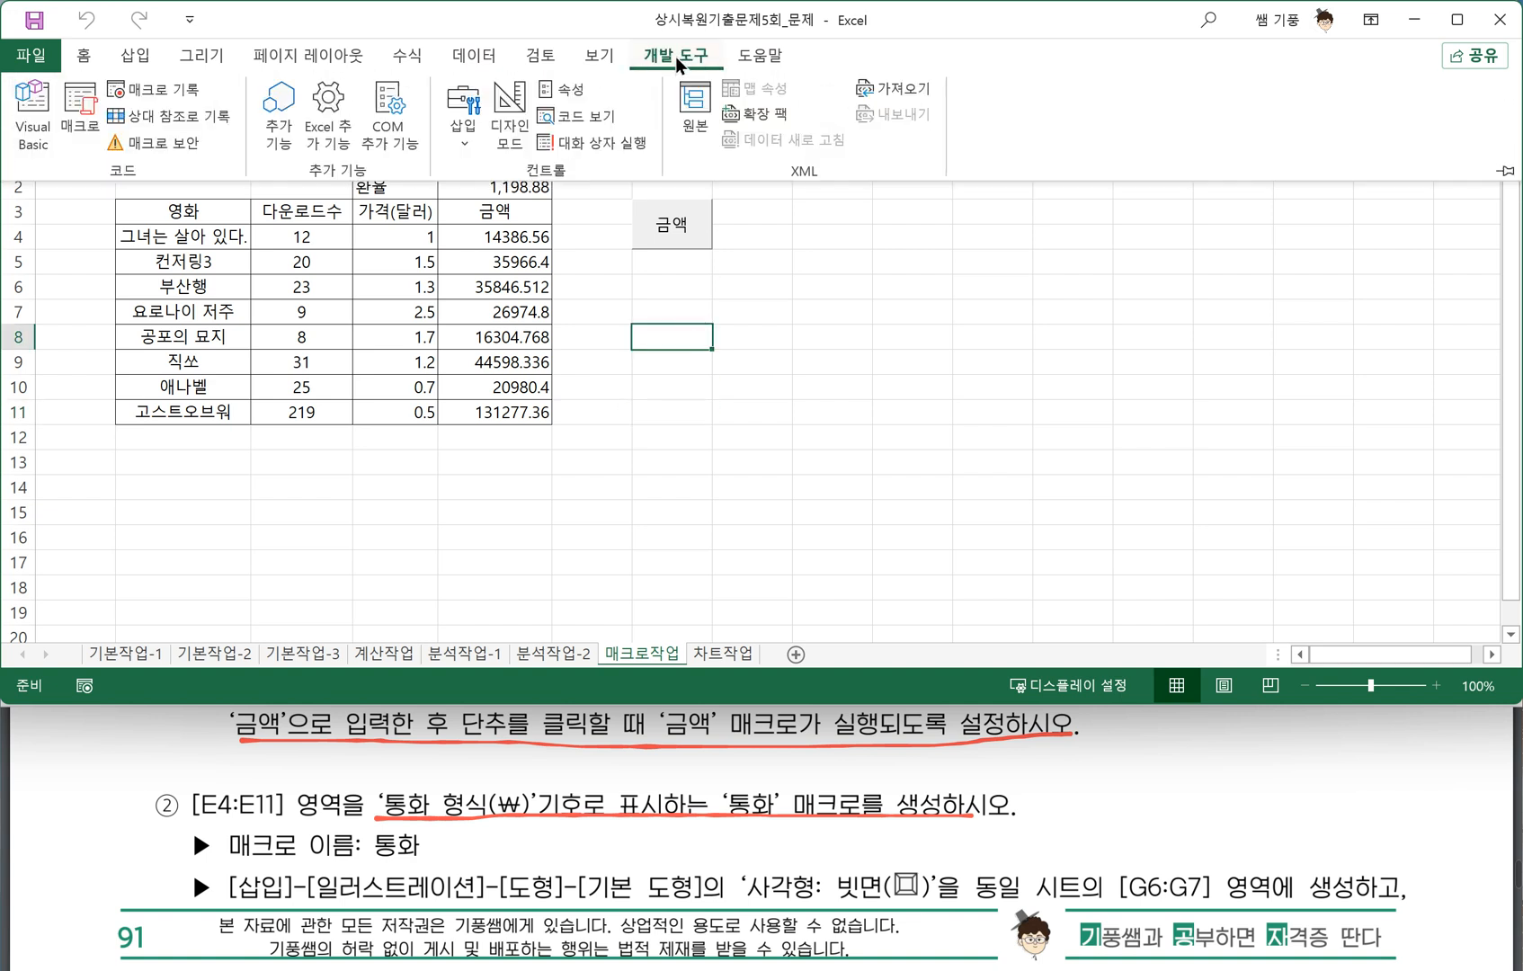
left_click(153, 90)
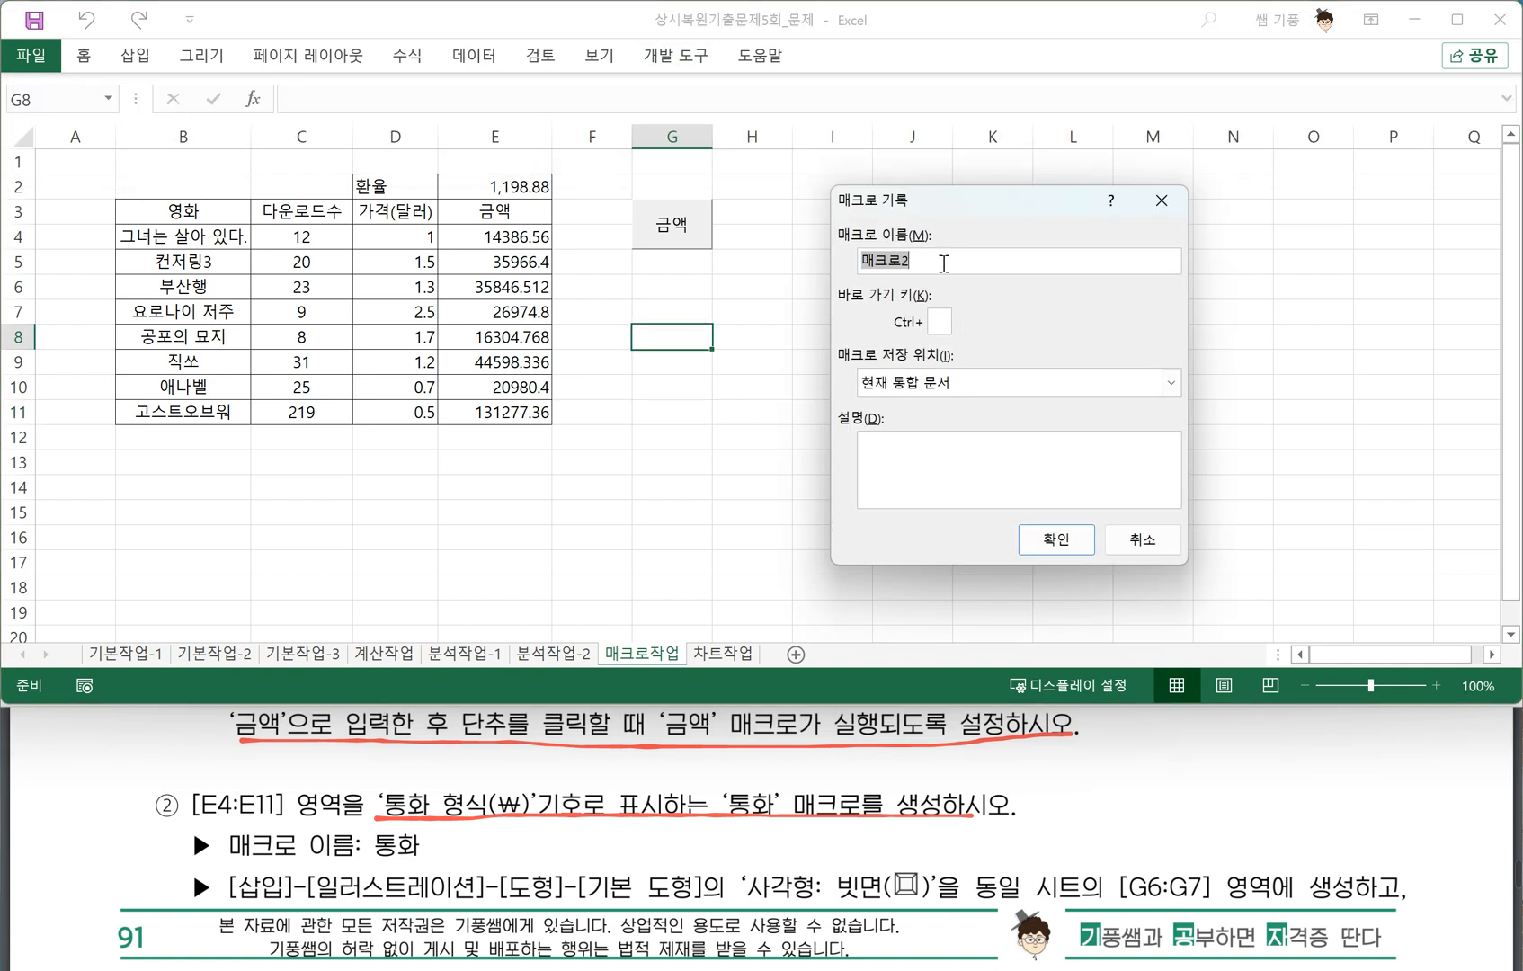
type("통호")
left_click(1070, 539)
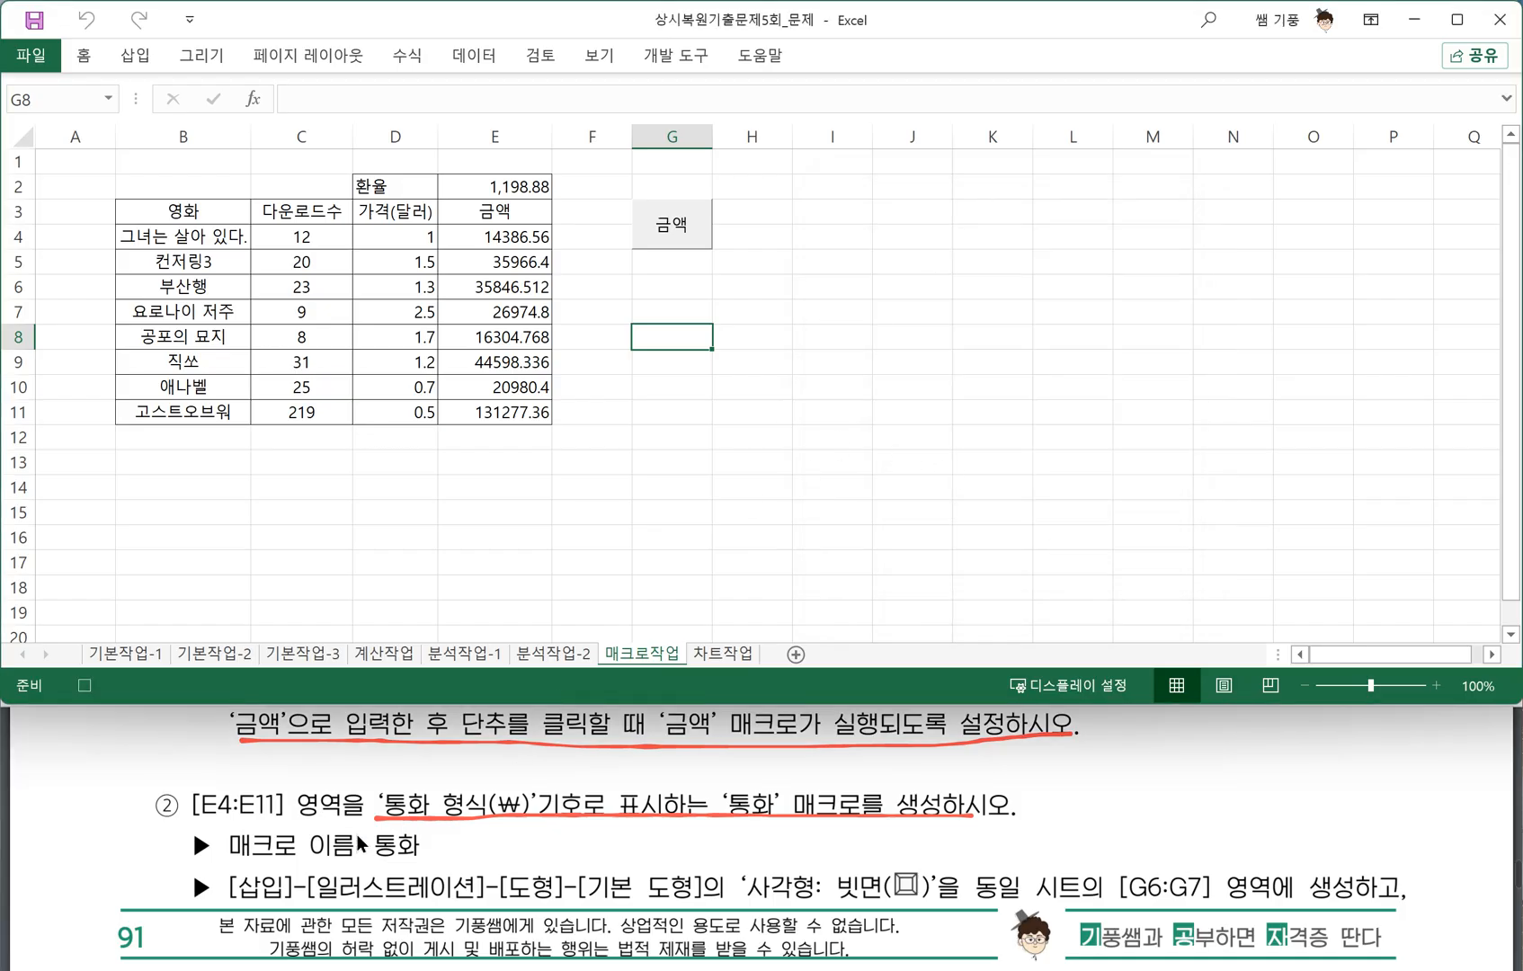
Apply the 통화 number format to E4:E11 and stop recording the 통화 macro.
left_click_drag(494, 237, 492, 409)
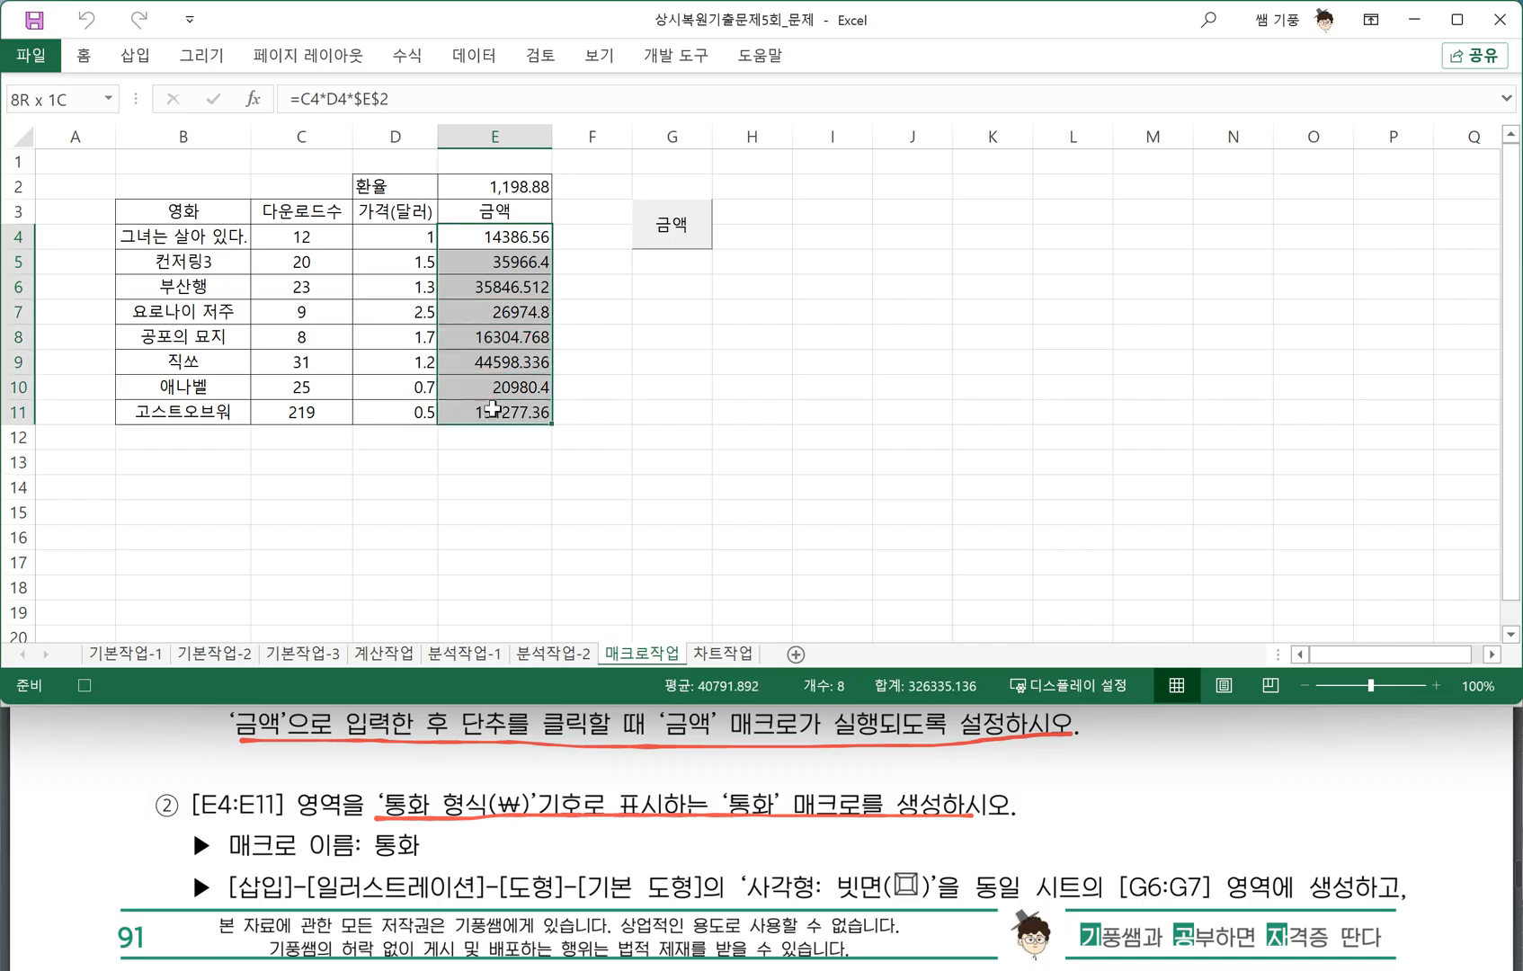
left_click(85, 55)
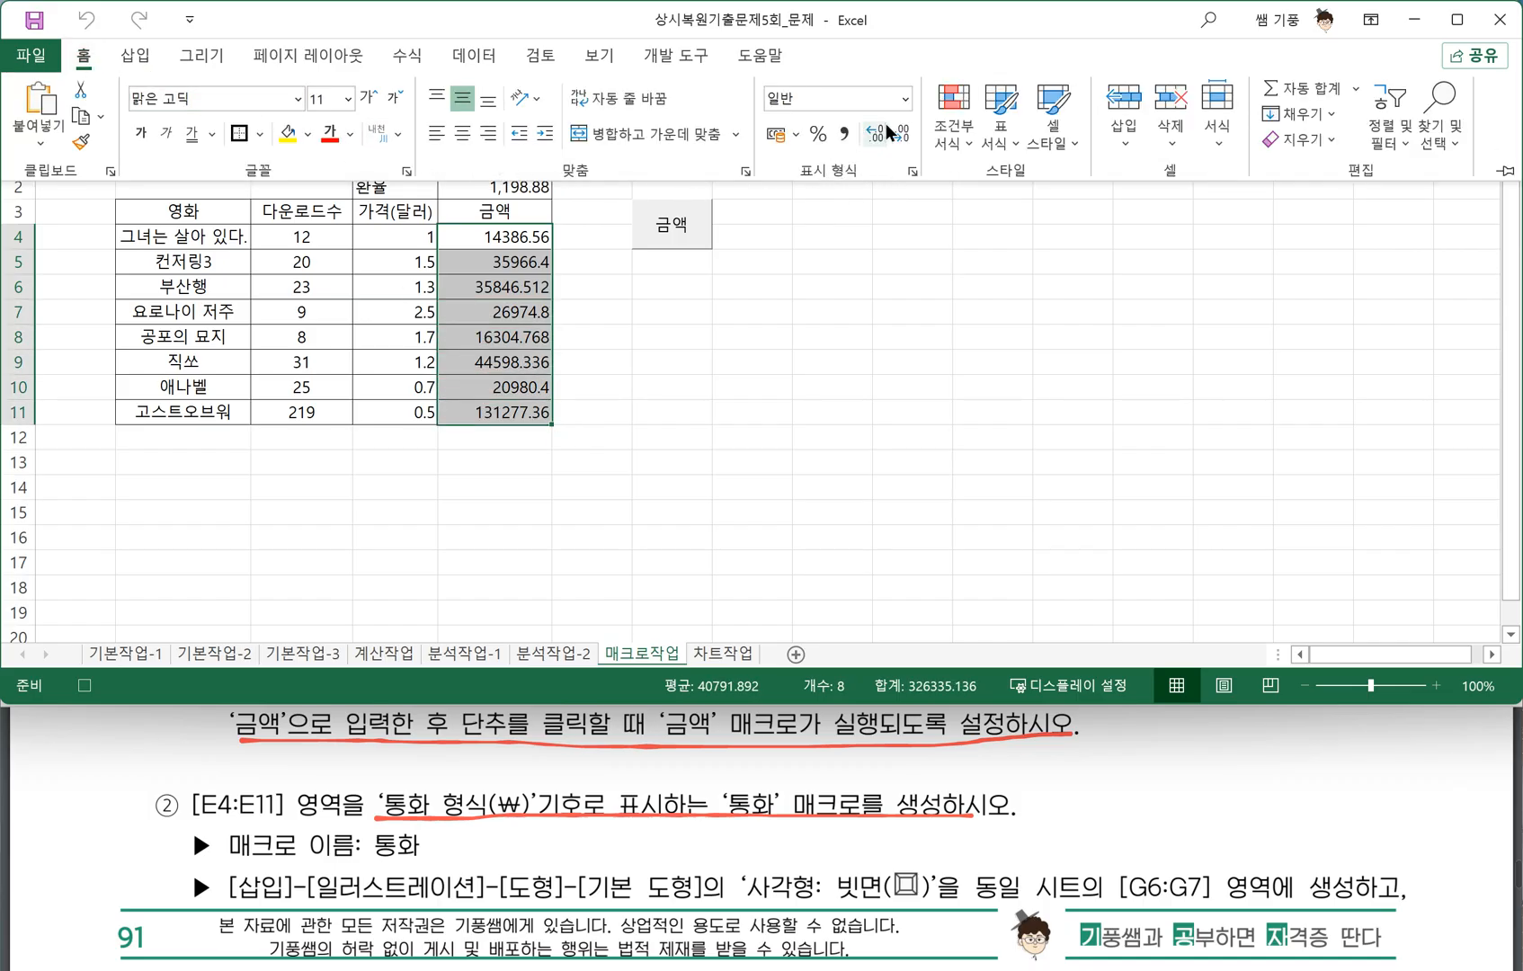
left_click(904, 98)
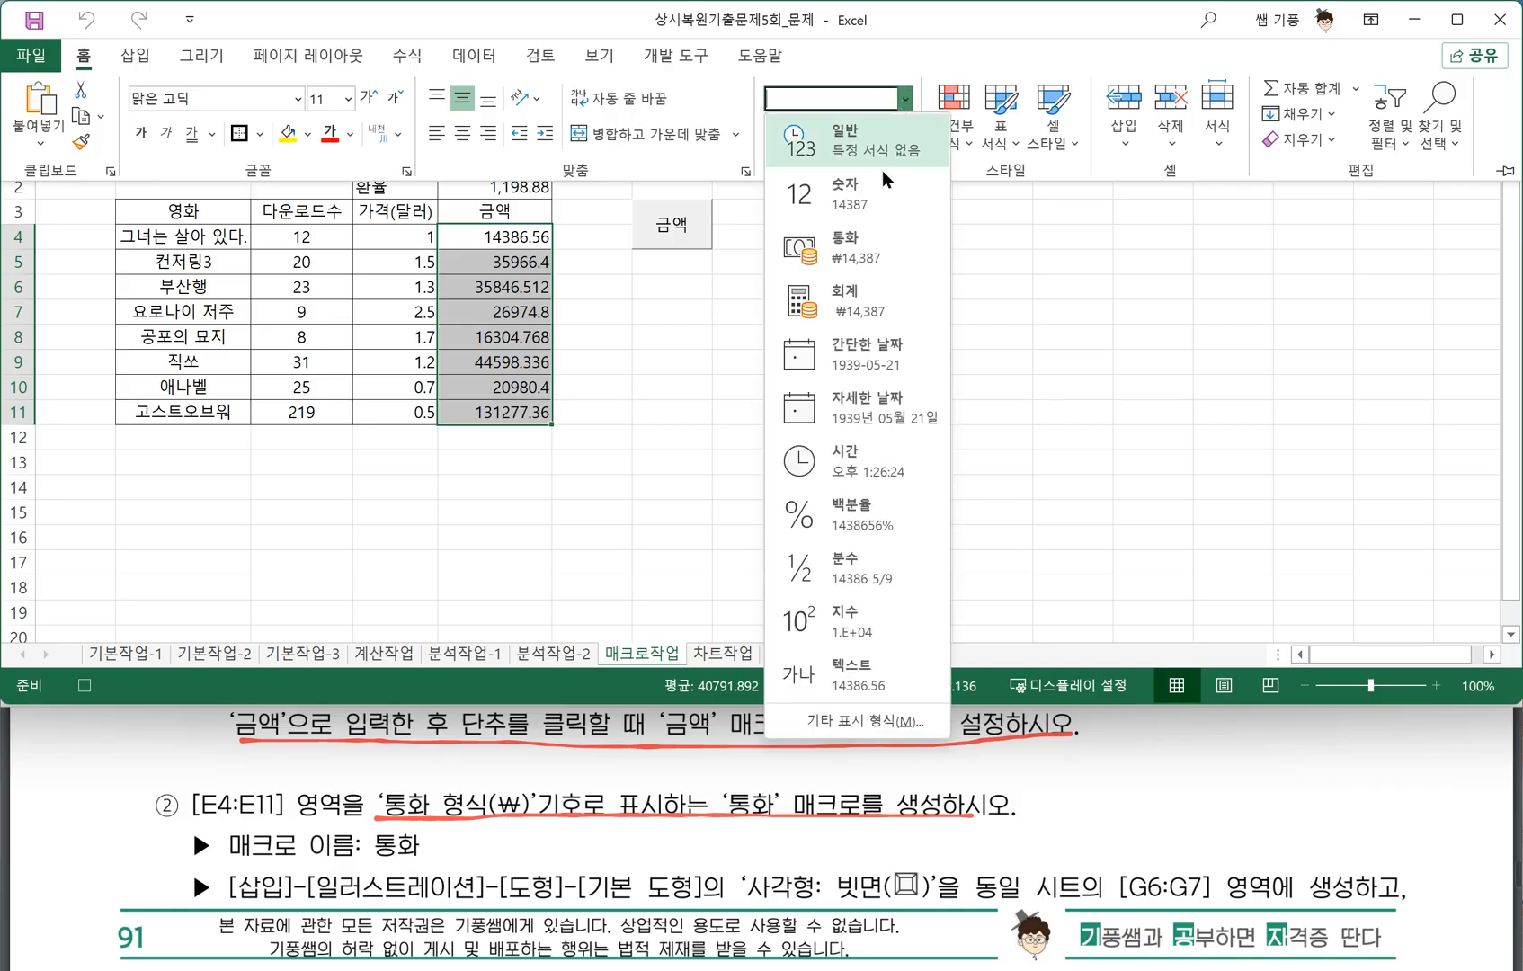
left_click(862, 245)
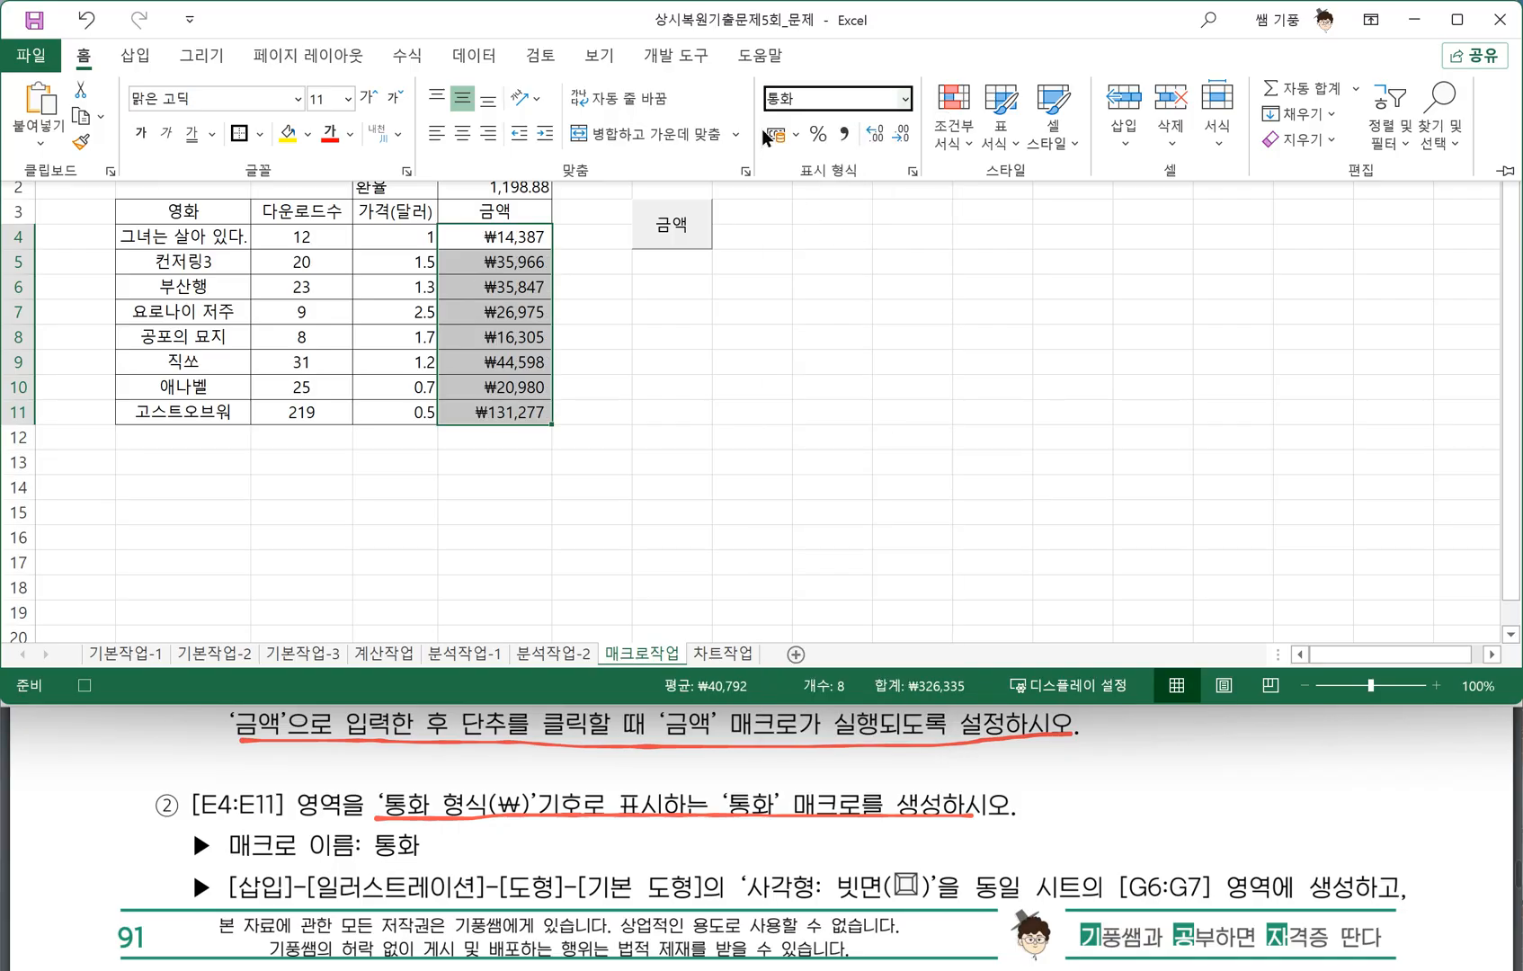
left_click(674, 49)
left_click(136, 93)
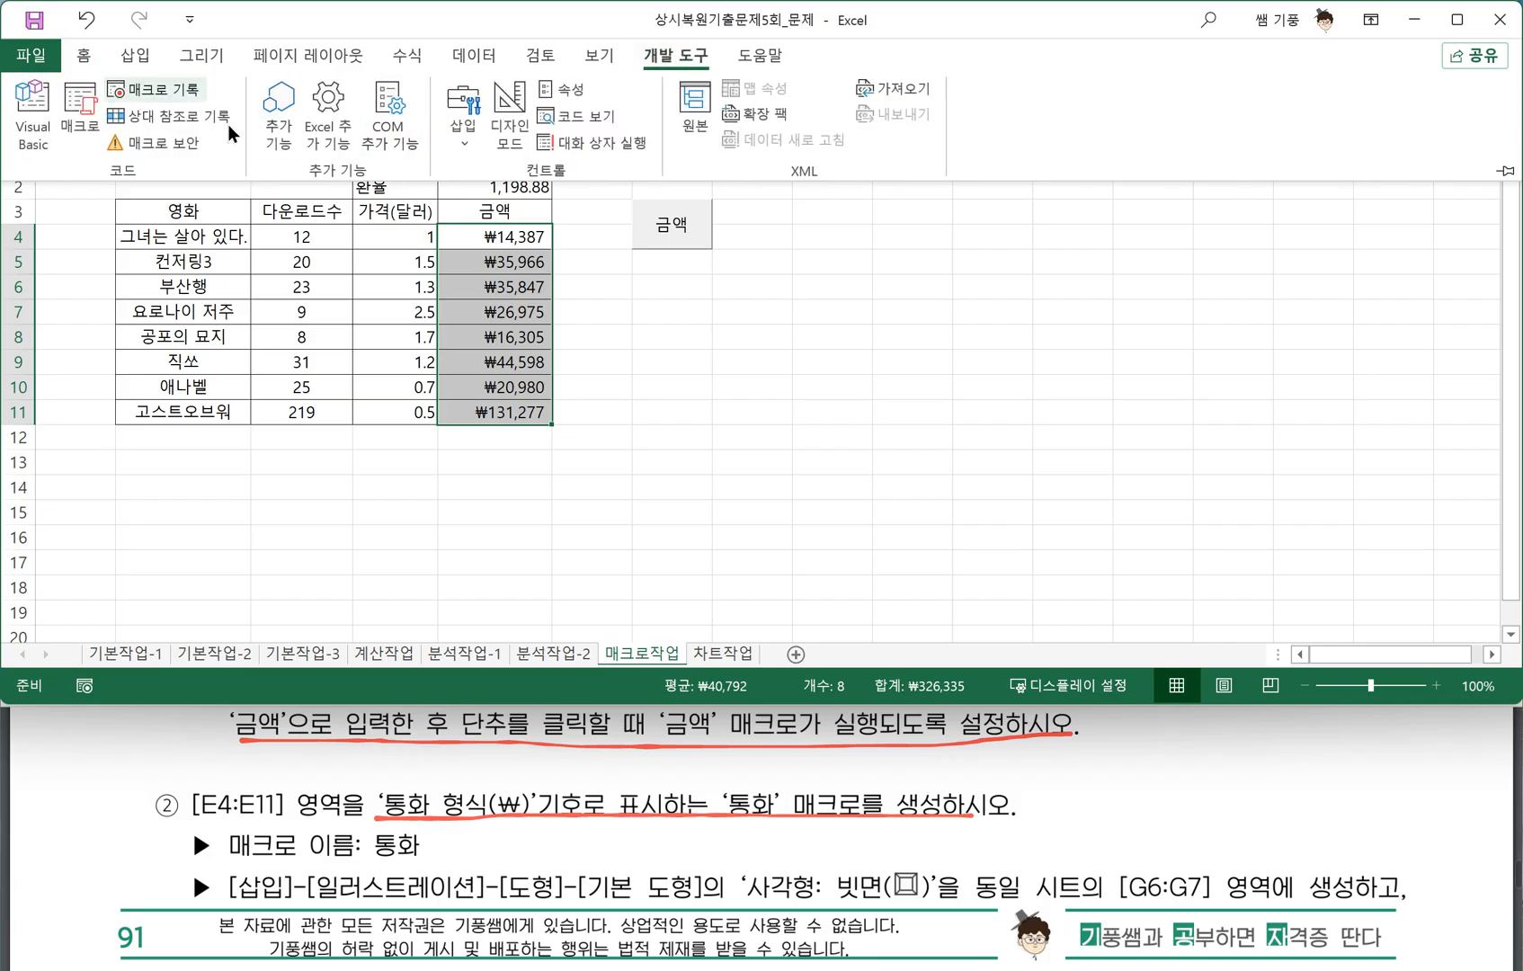
left_click(657, 354)
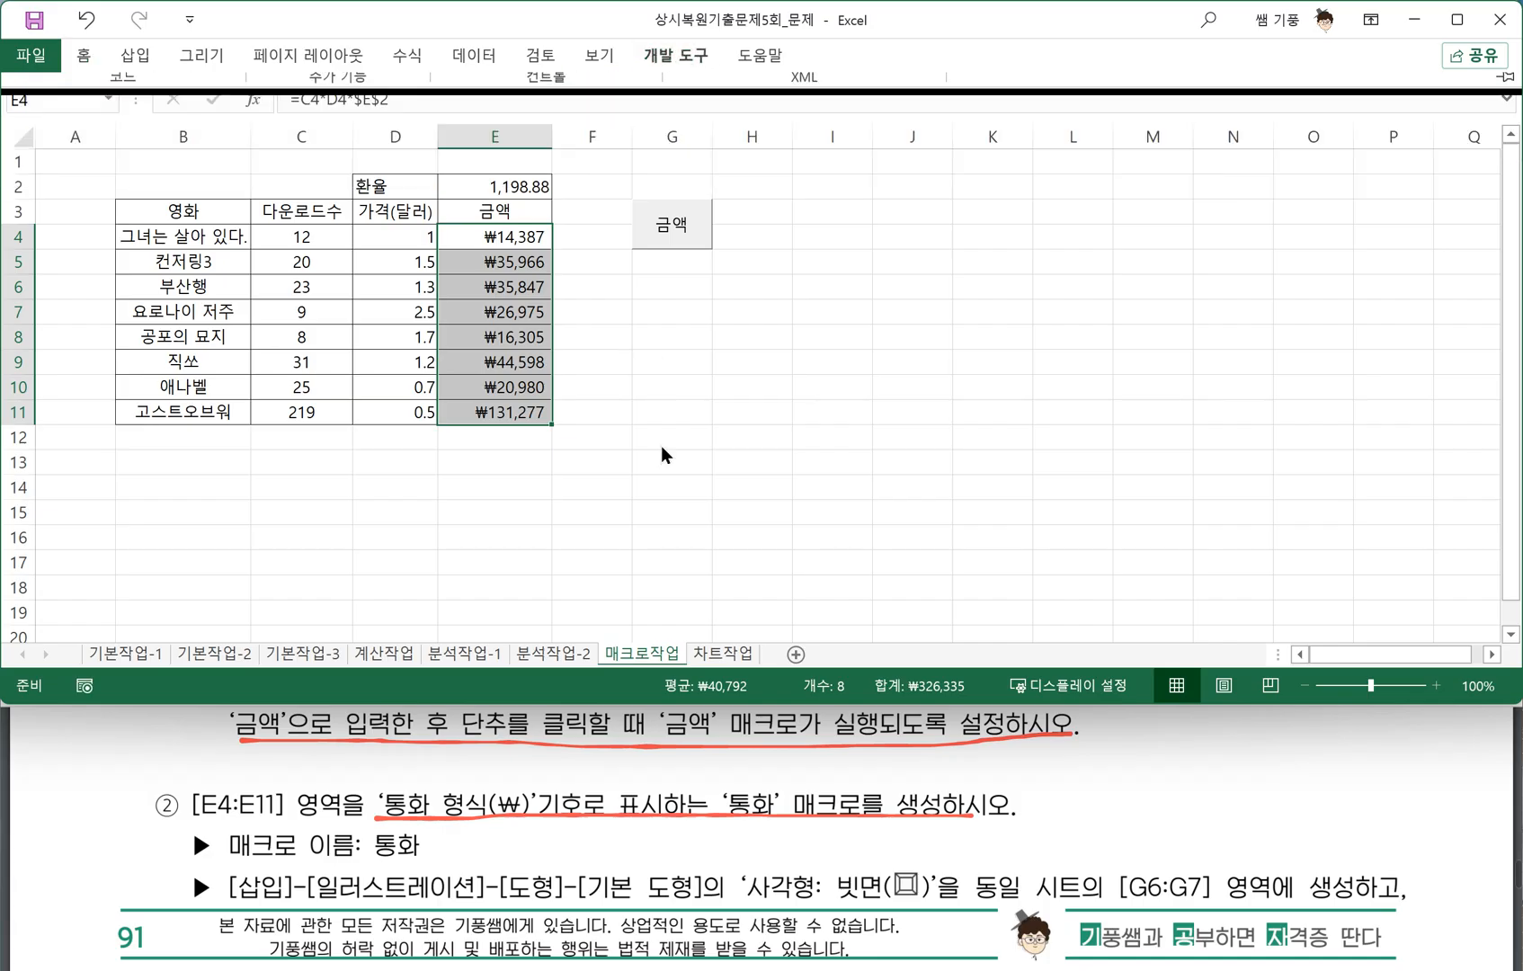
Underline the '빗면' shape name and its target range G6:G7 in the PDF's task ②.
left_click(685, 805)
scroll(294, 823, "down", 2)
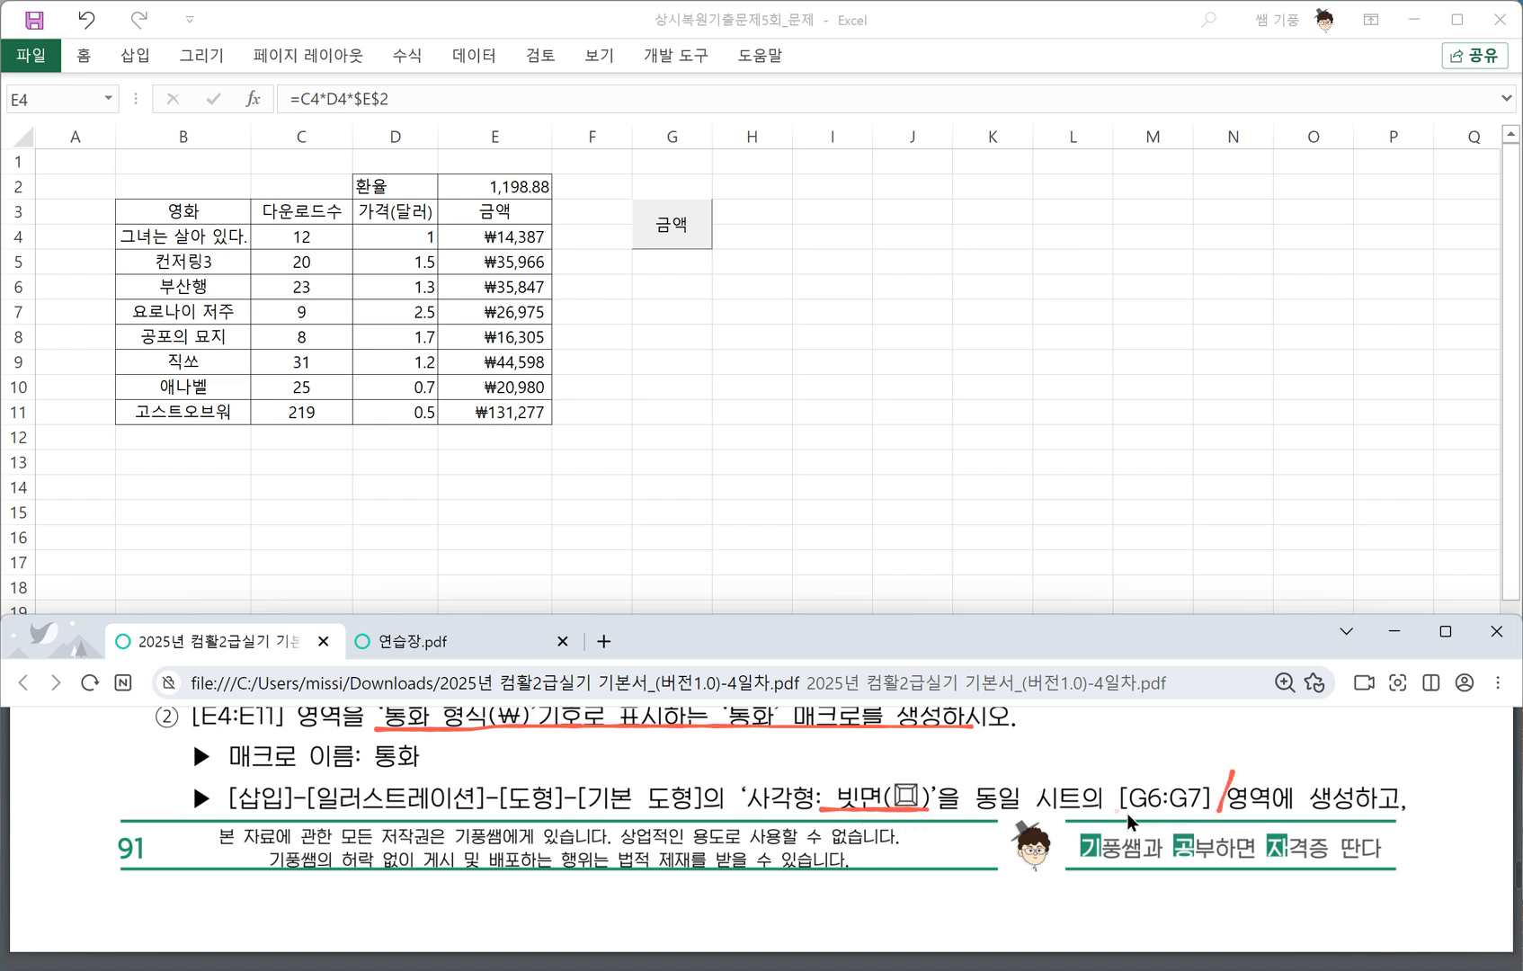
left_click_drag(1127, 813, 1182, 813)
Draw a '사각형: 빗면' basic shape over cells G6:G7.
left_click(133, 60)
left_click(133, 59)
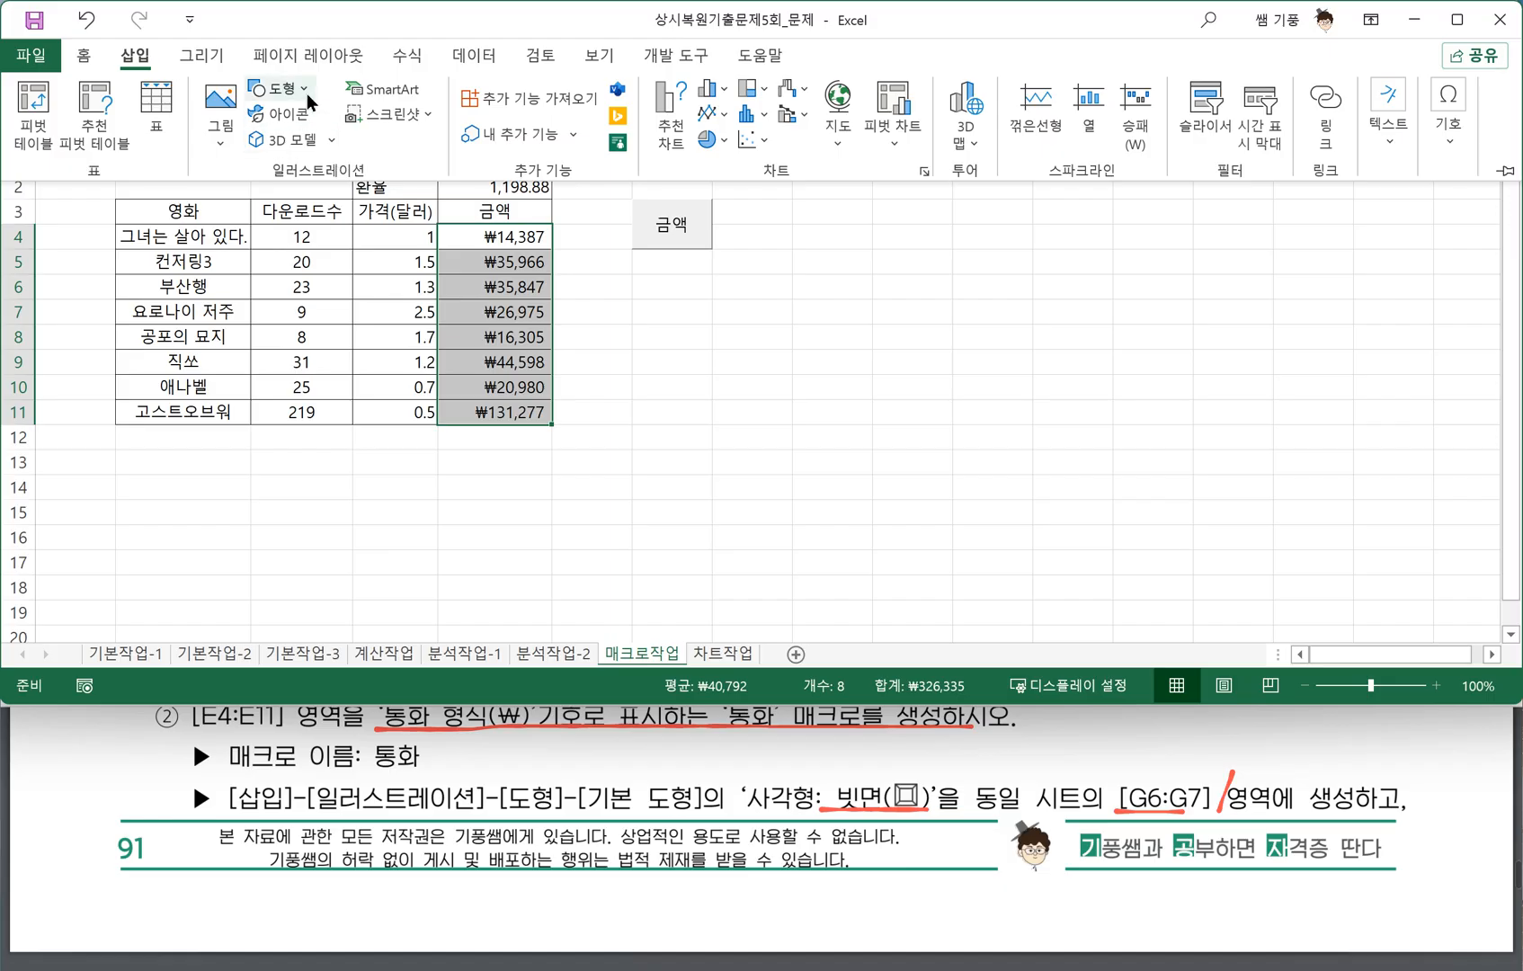
left_click(303, 91)
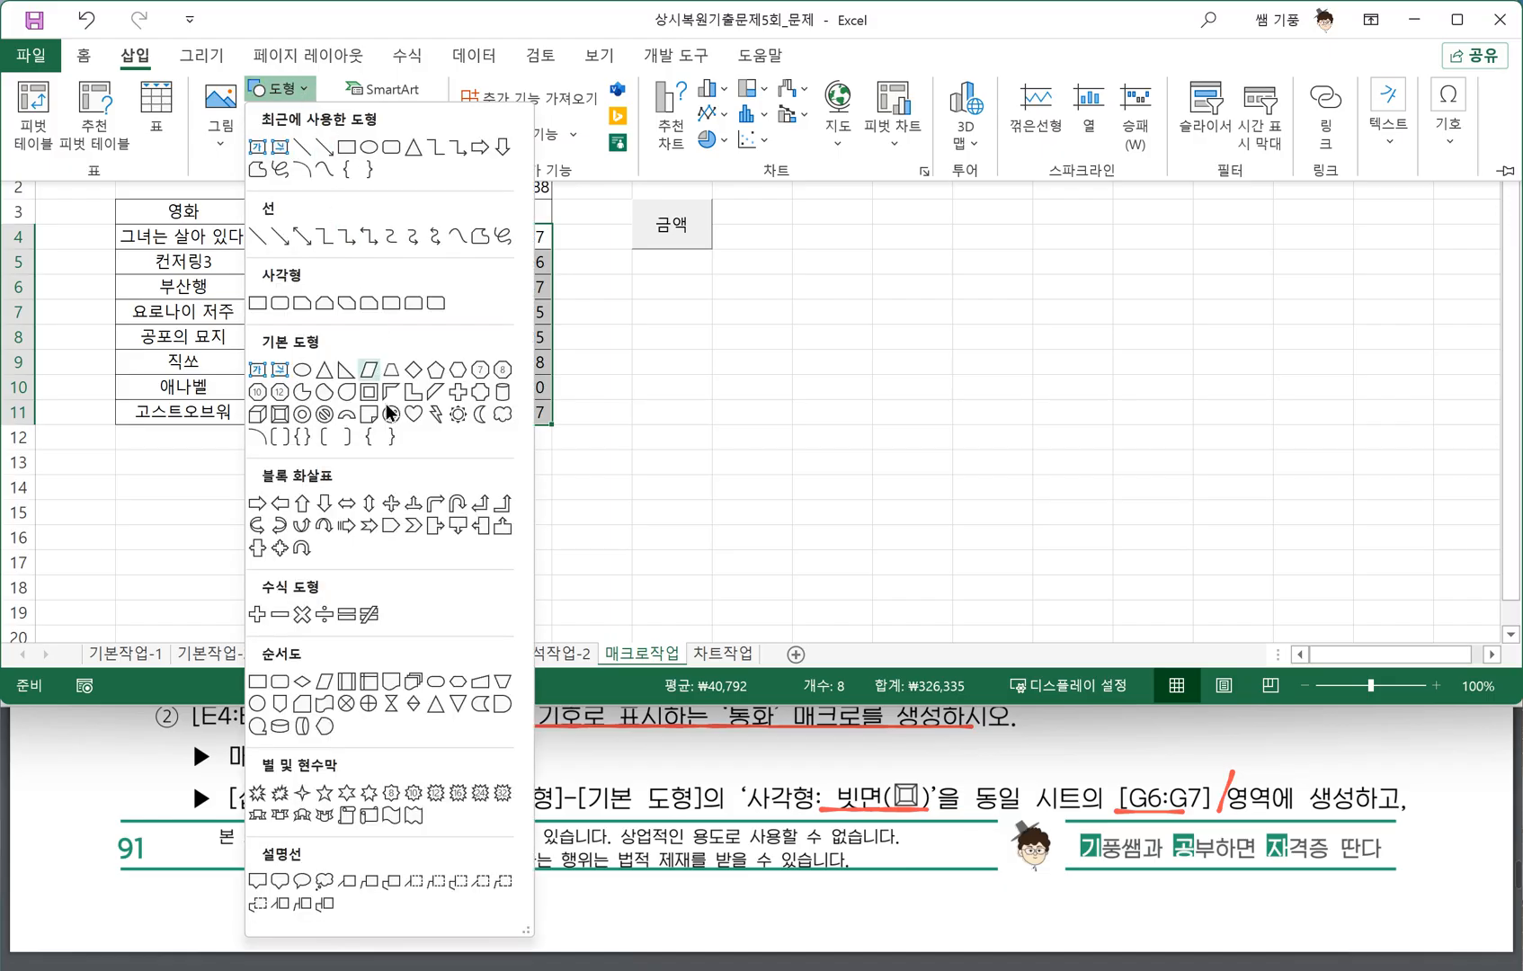
left_click(282, 419)
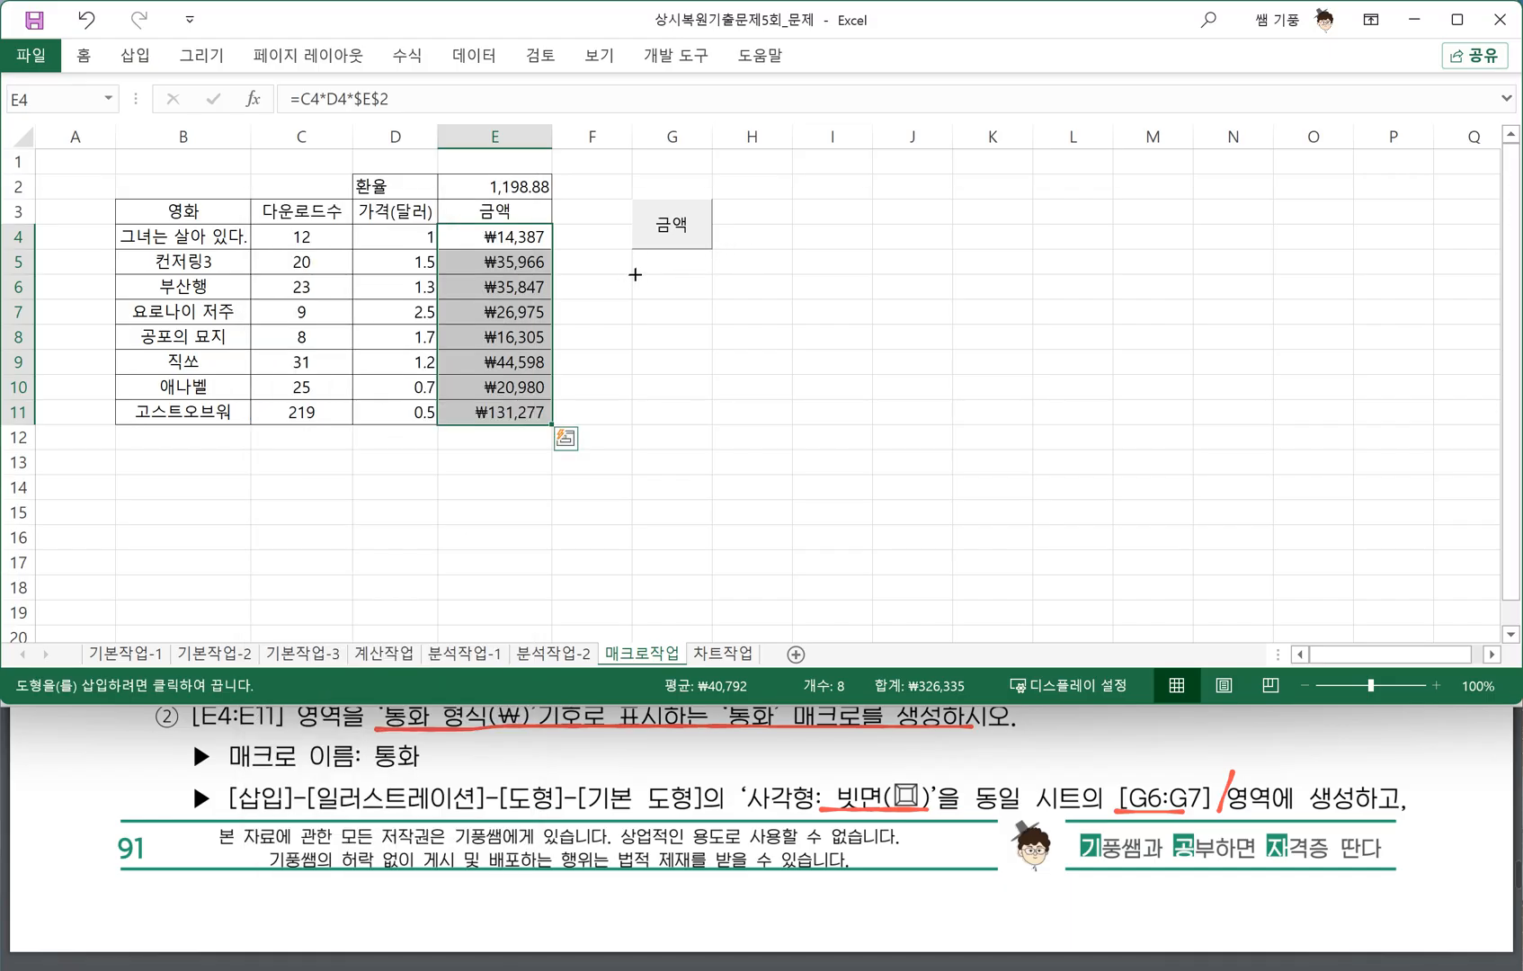
left_click_drag(635, 274, 712, 325)
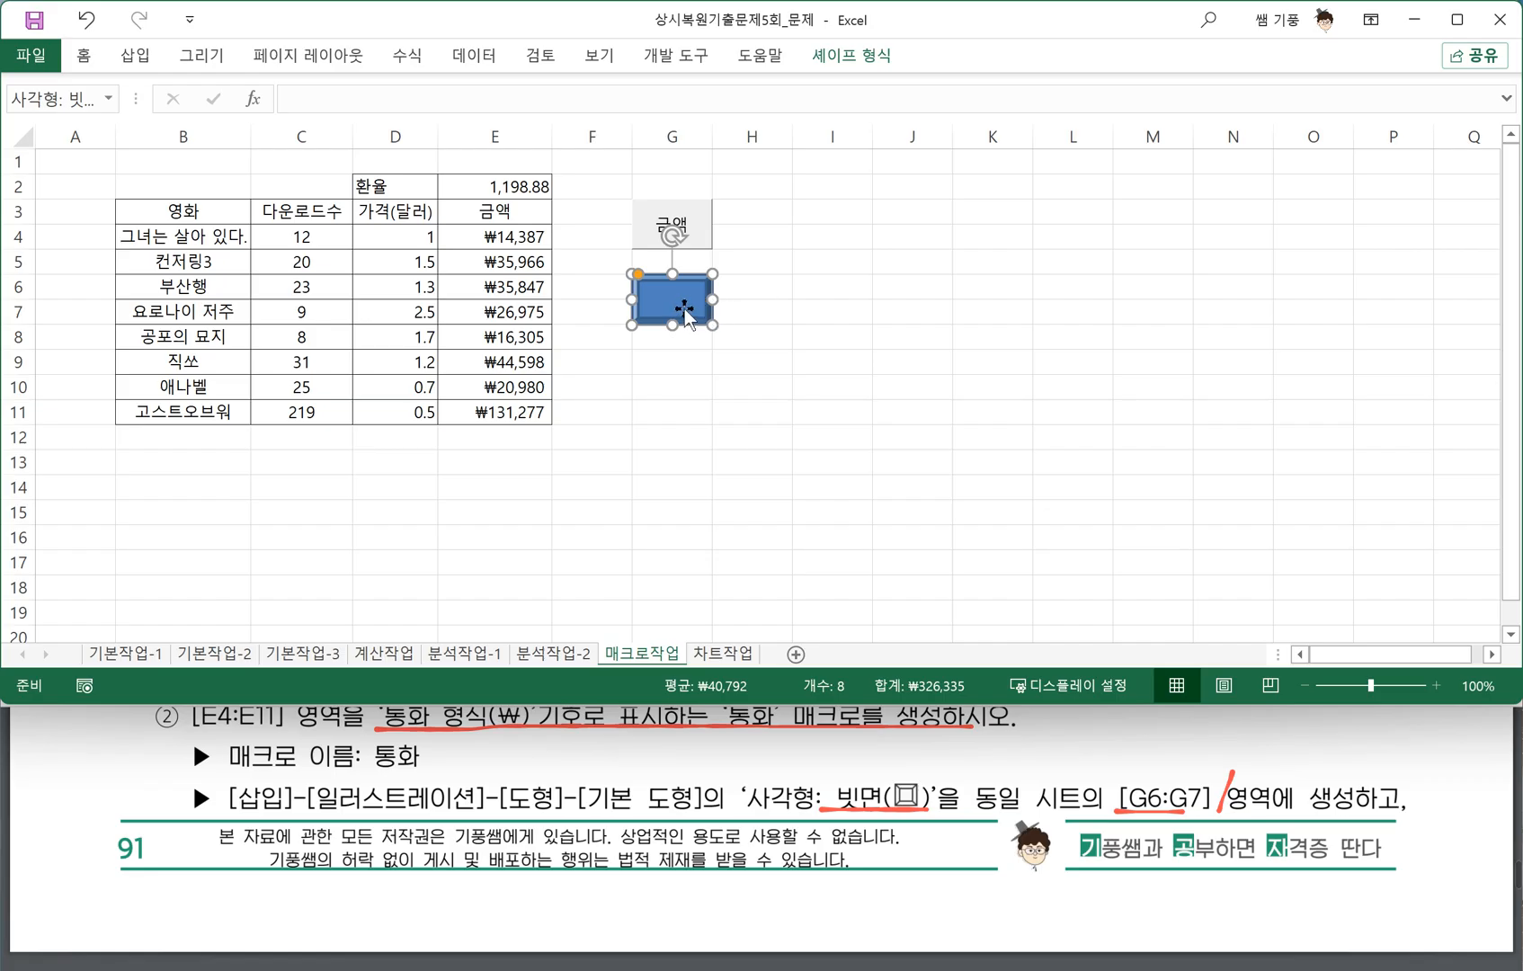
Underline the '통화' text instruction on the PDF's following page and enter 통화 as the bevel shape's text.
scroll(632, 839, "down", 5)
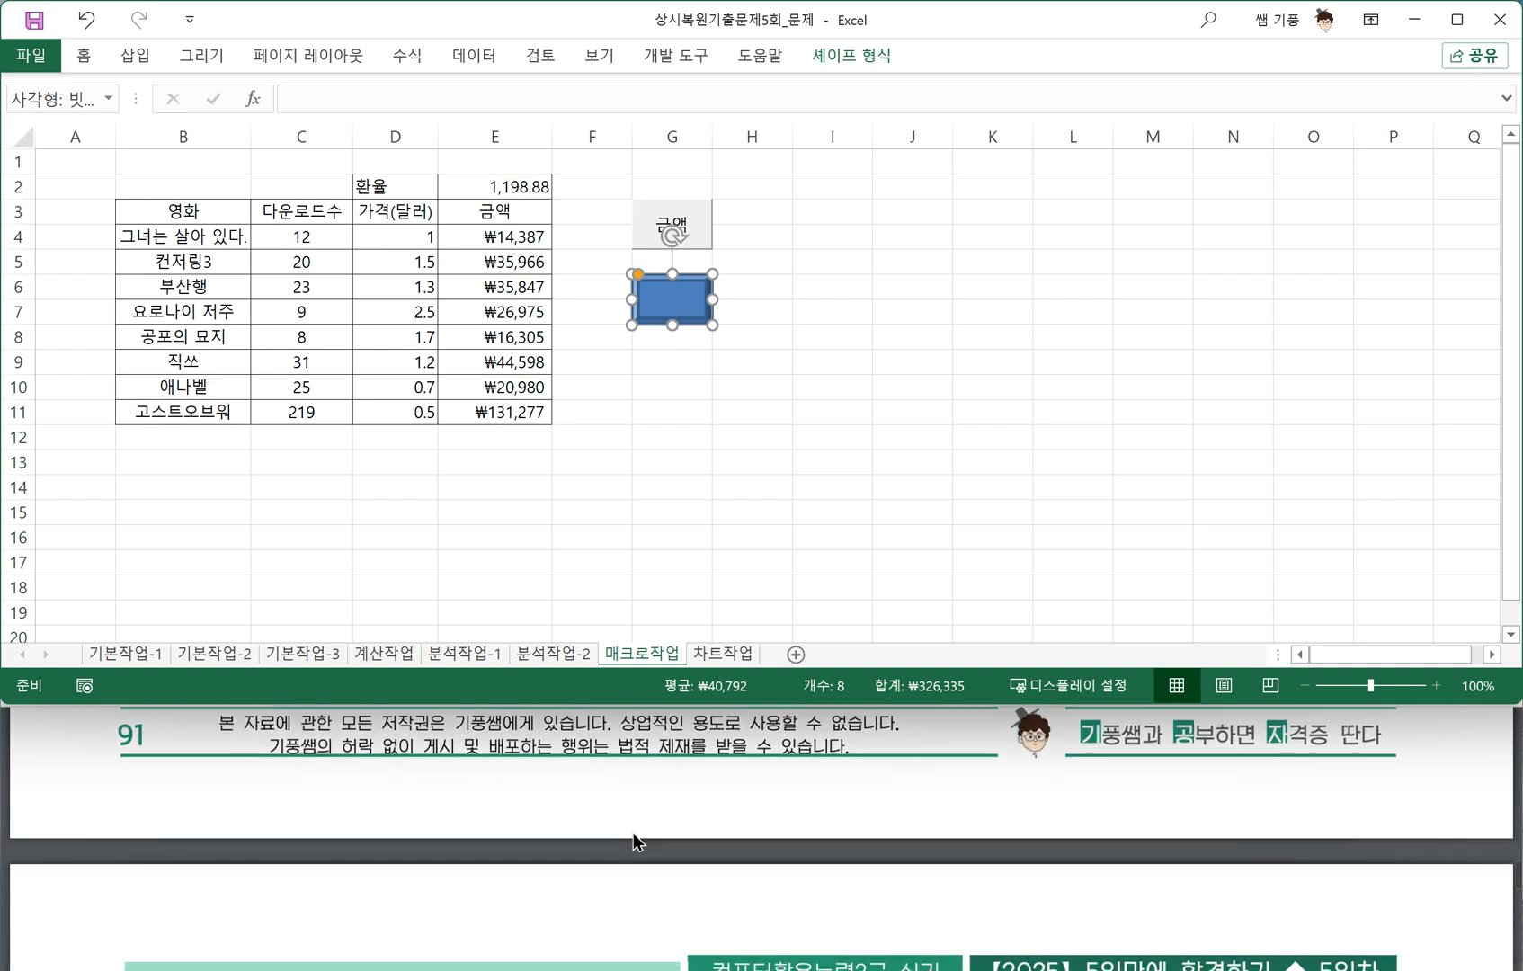
left_click_drag(227, 928, 385, 936)
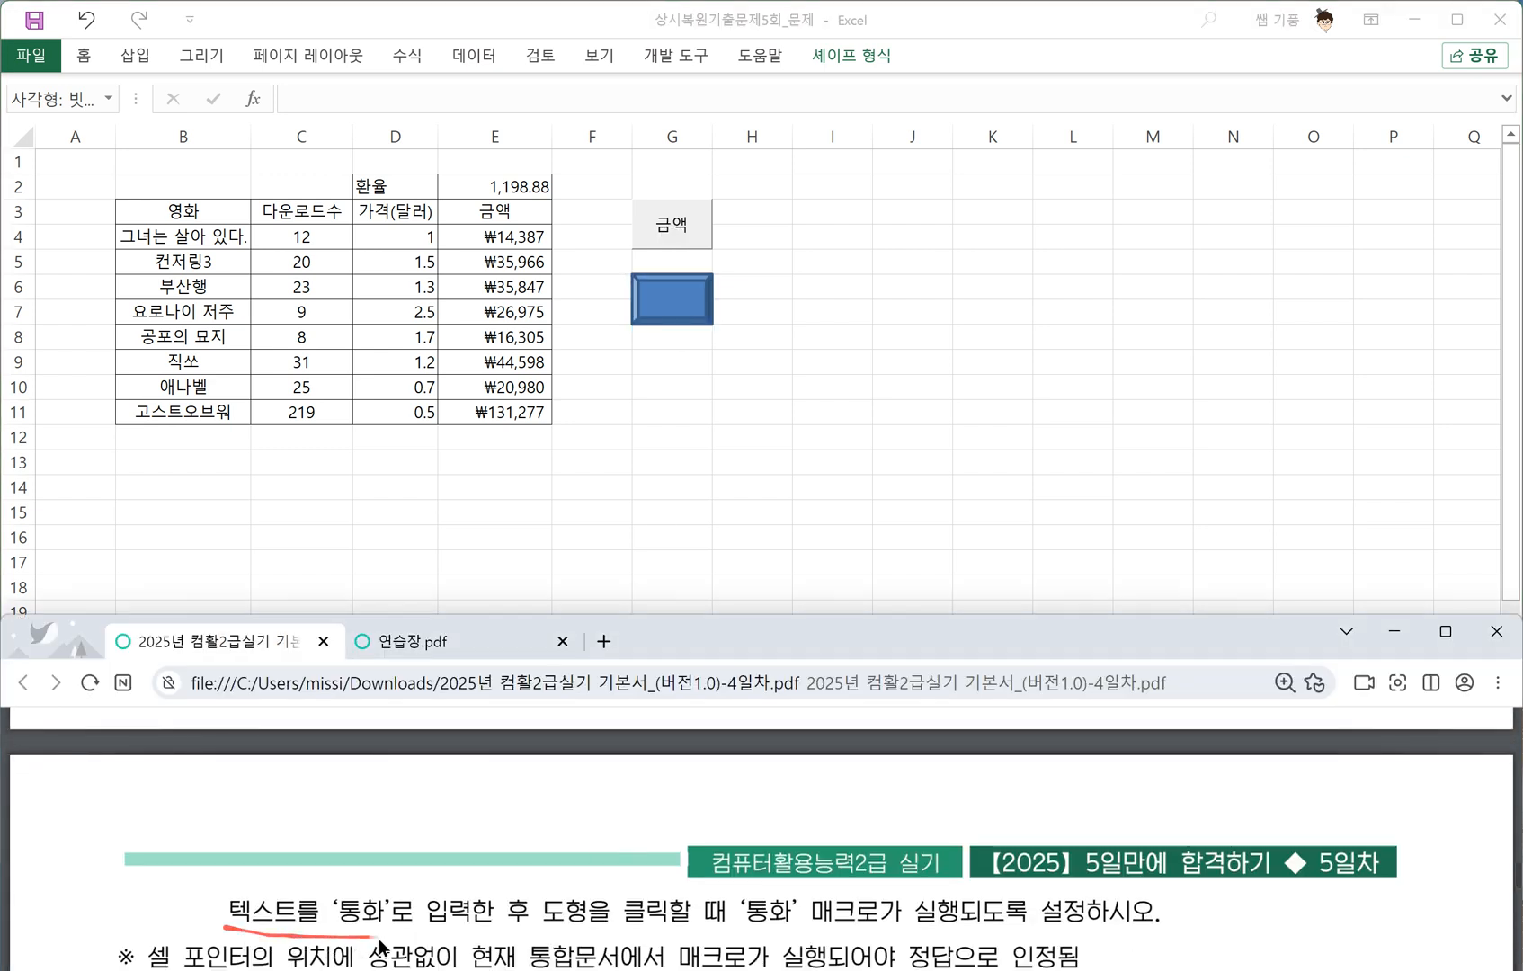
left_click(668, 306)
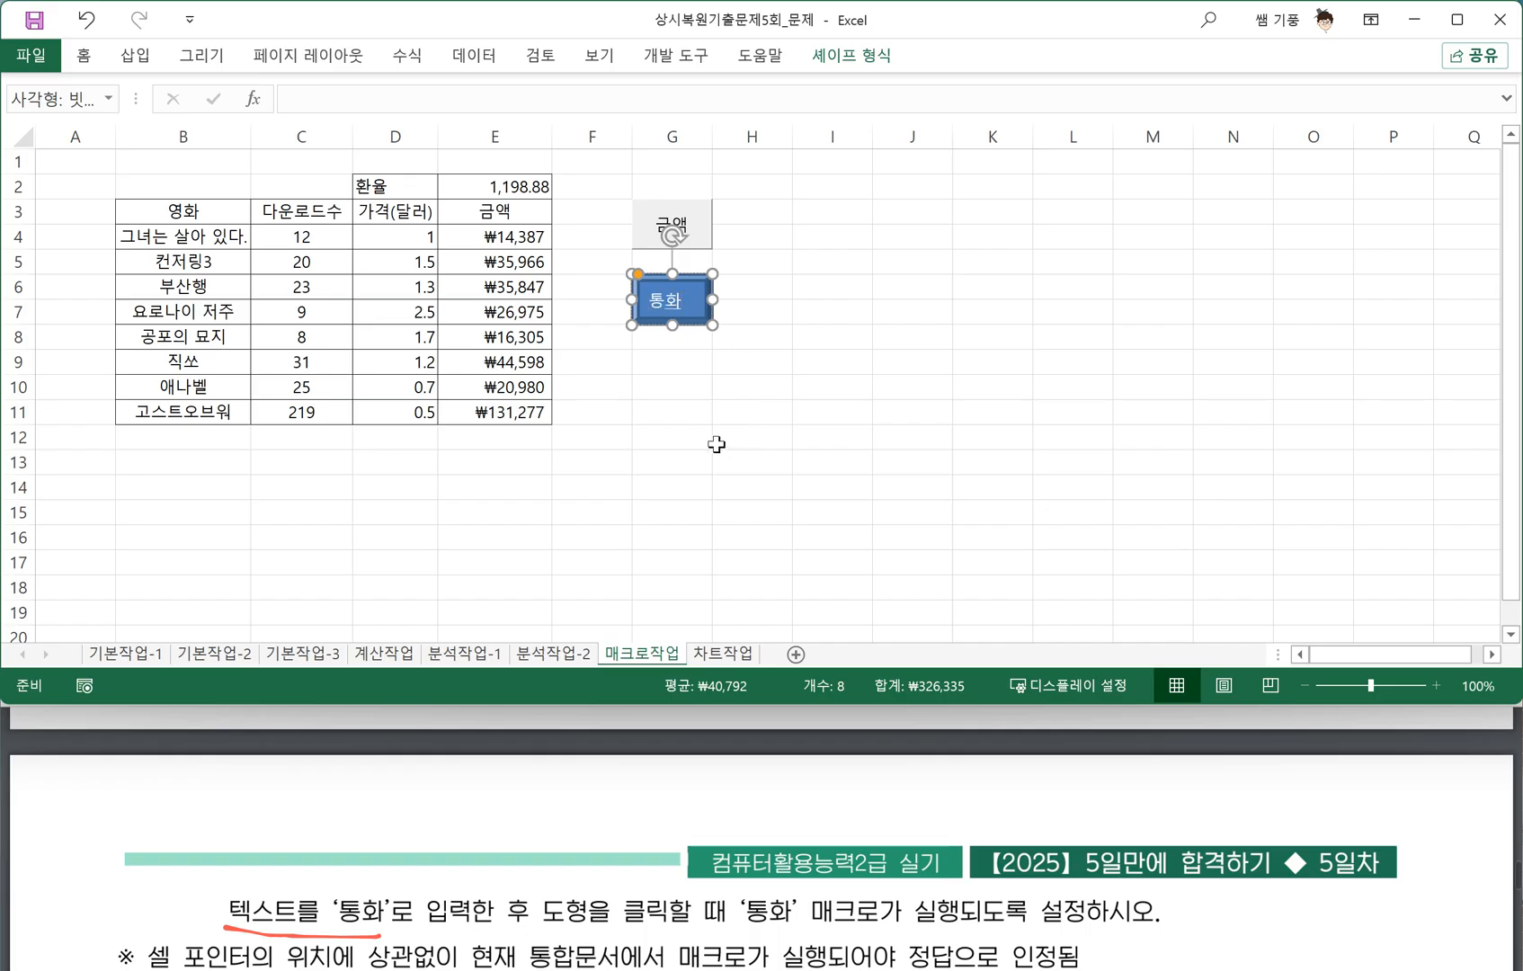
Assign the 통화 macro to the bevel shape and run it once from the shape.
left_click(690, 417)
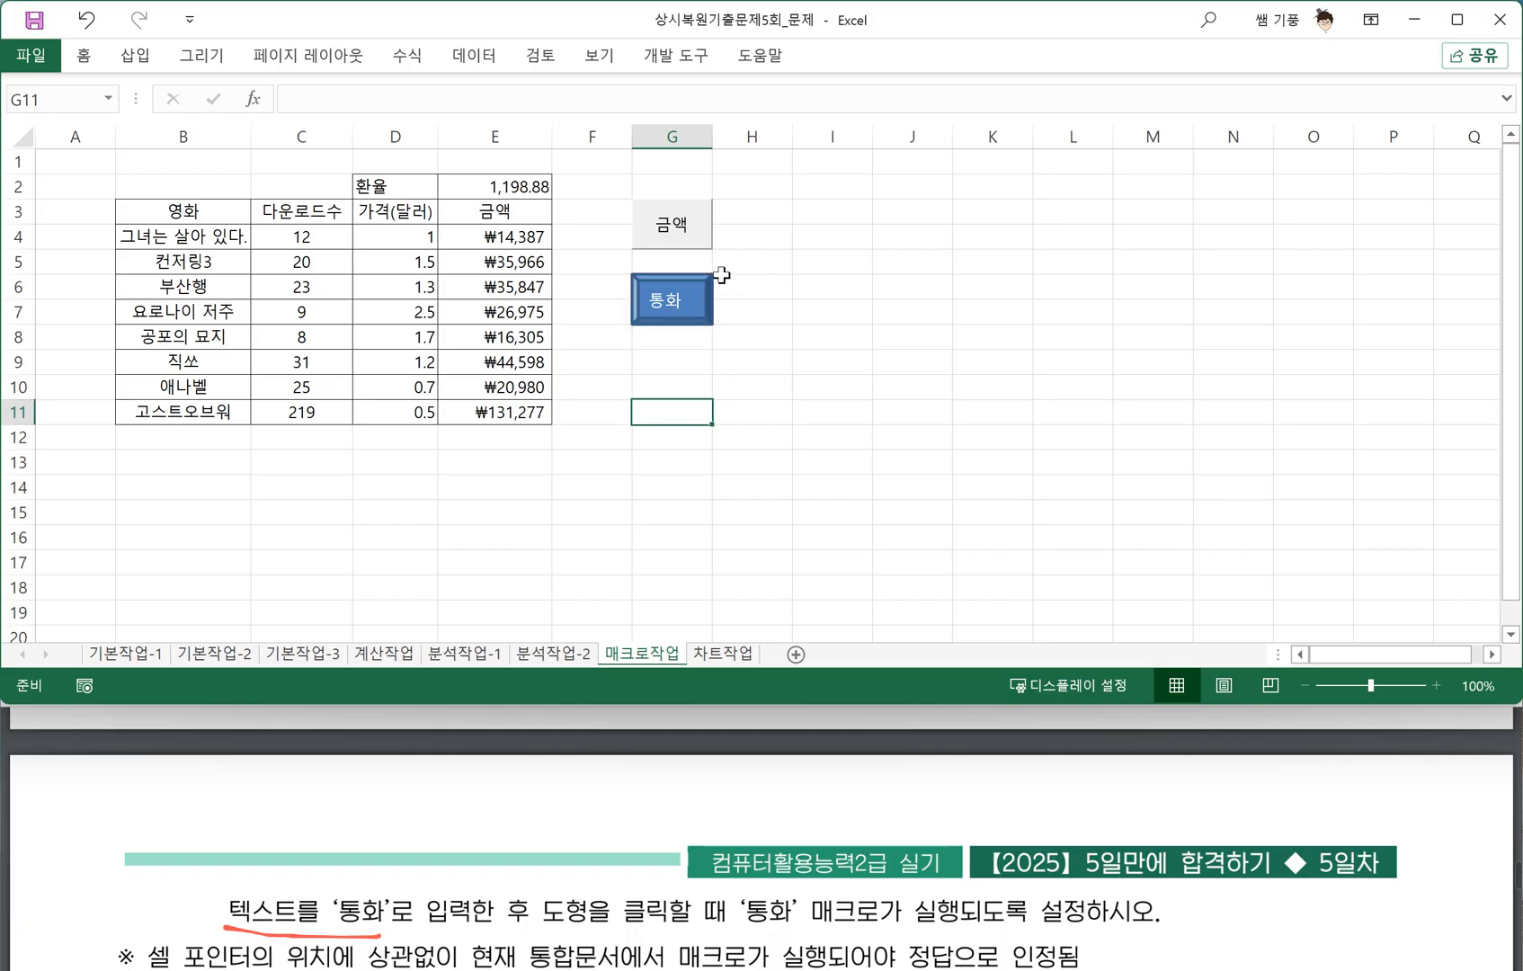
left_click(691, 310)
right_click(691, 310)
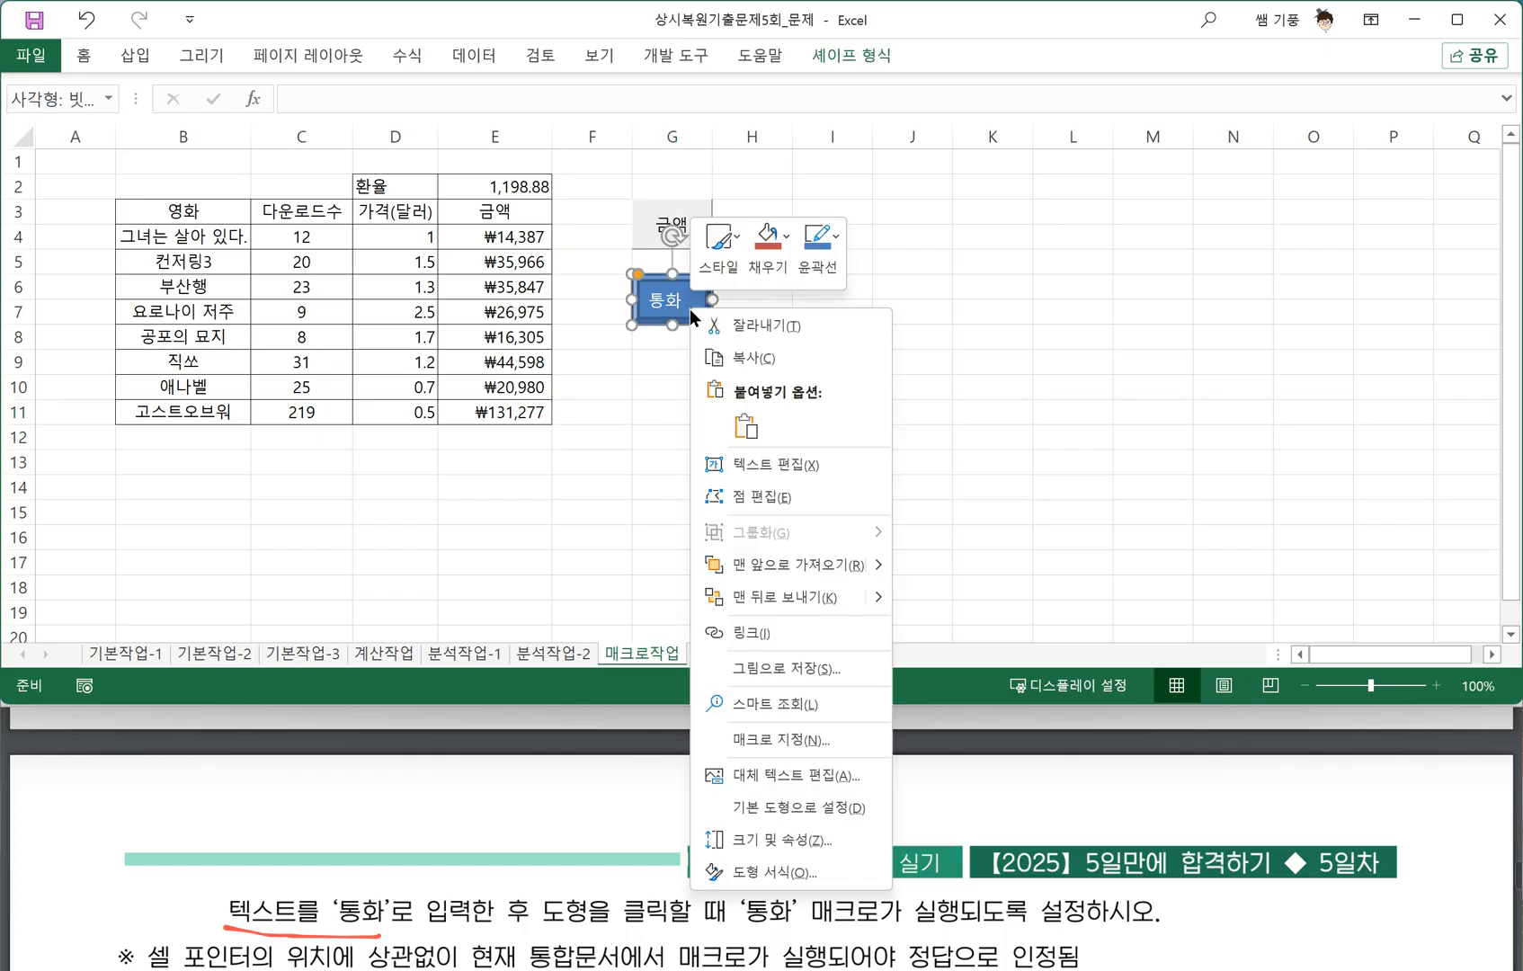
left_click(806, 739)
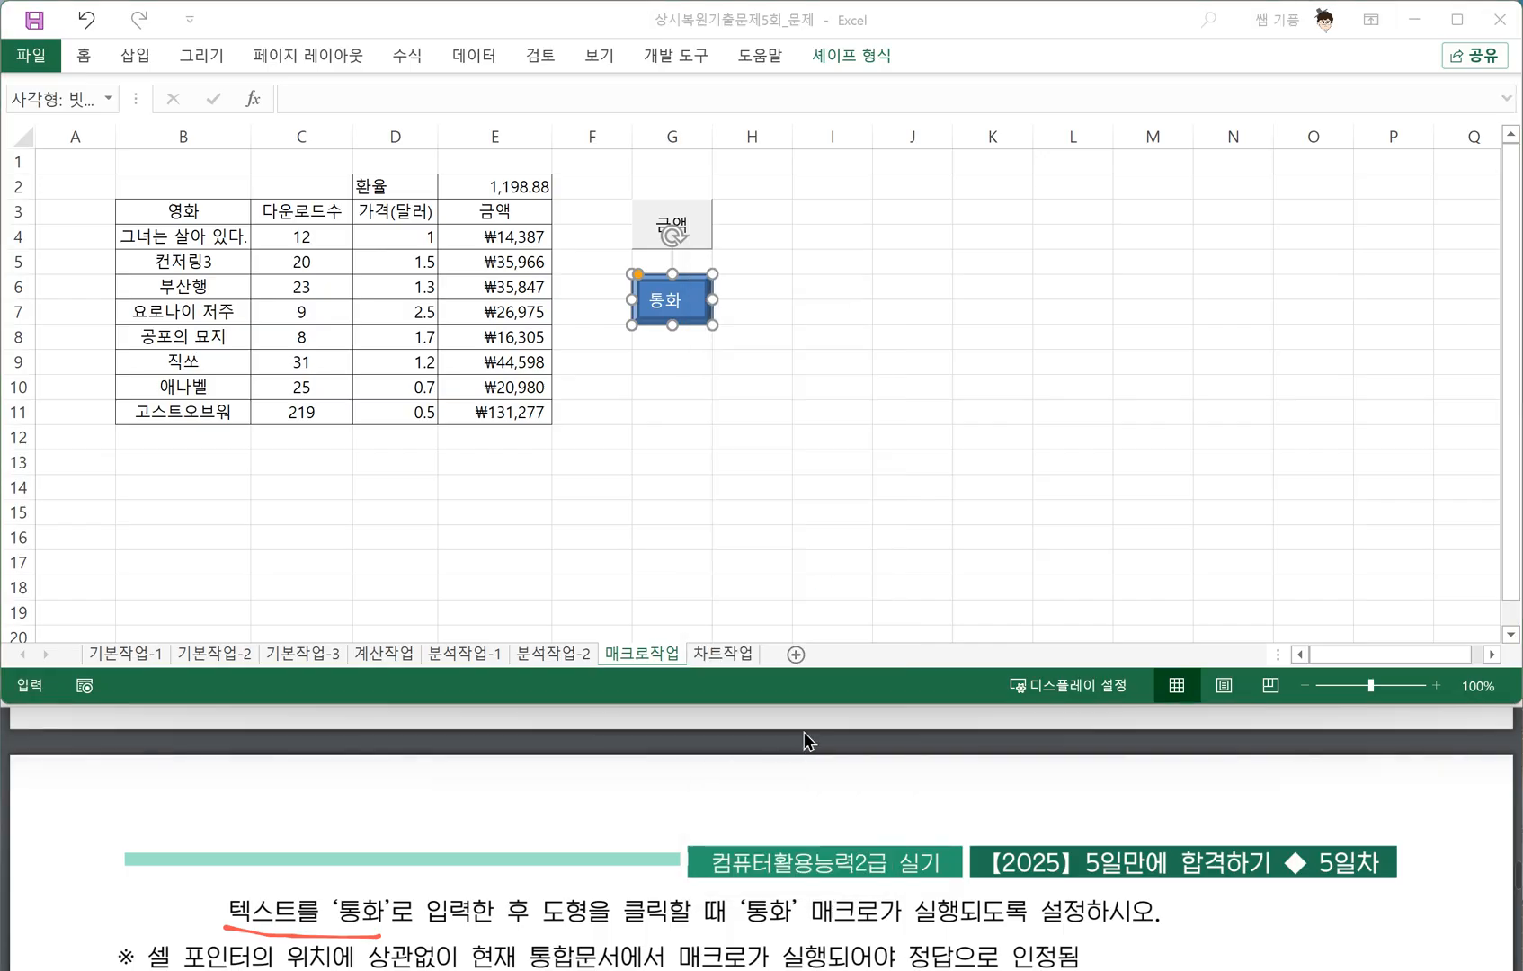
left_click(602, 636)
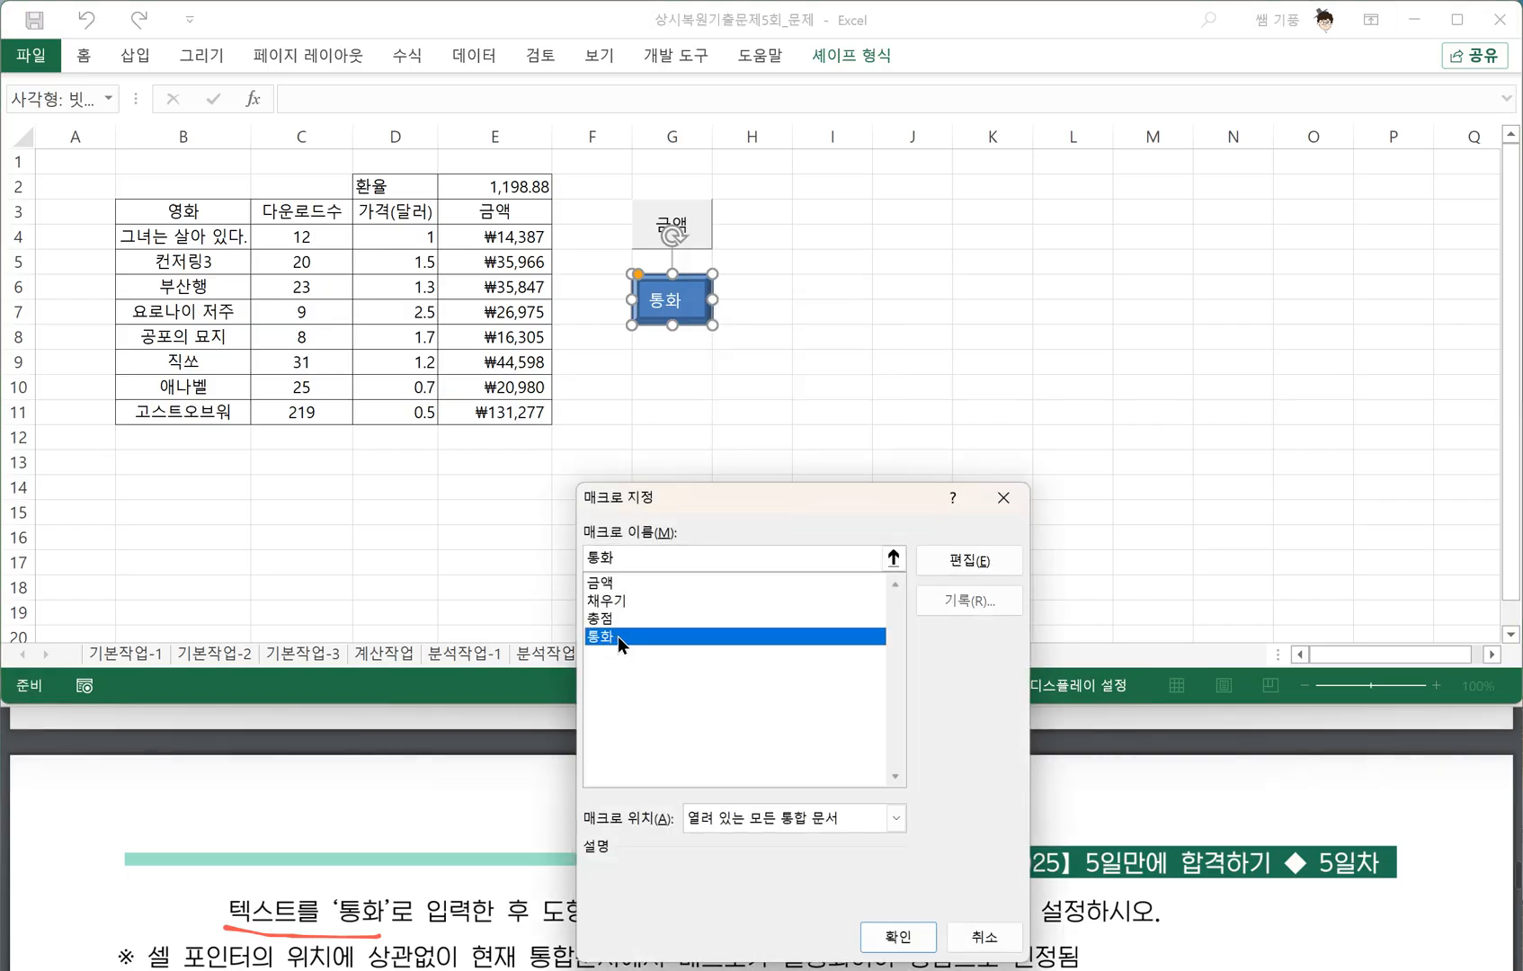
left_click(886, 935)
left_click(692, 447)
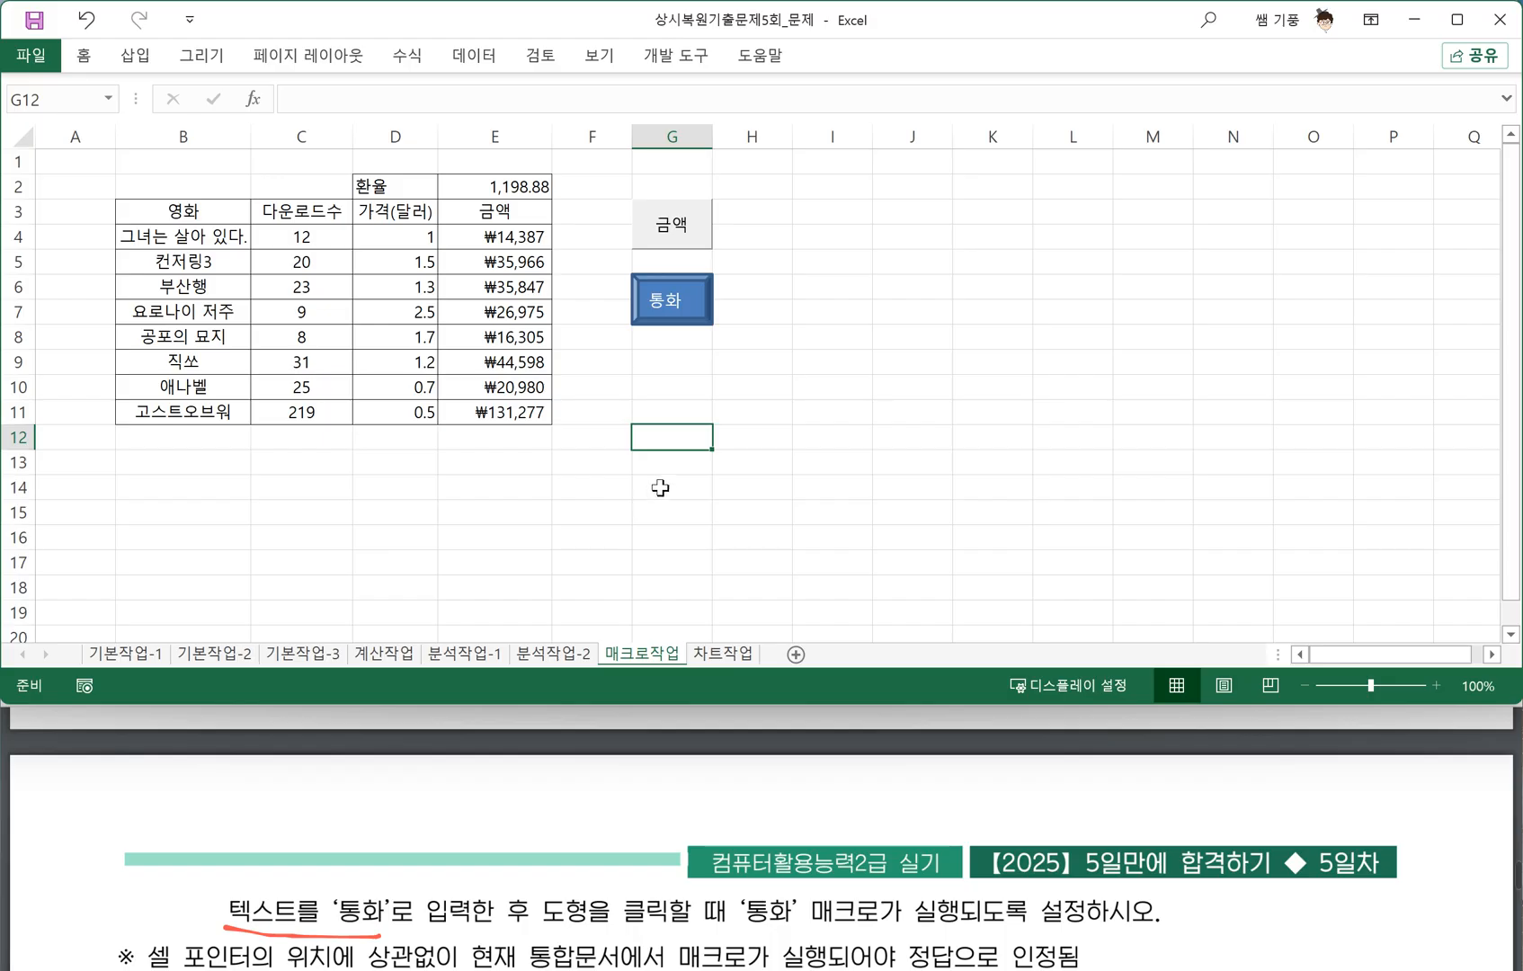
left_click(679, 314)
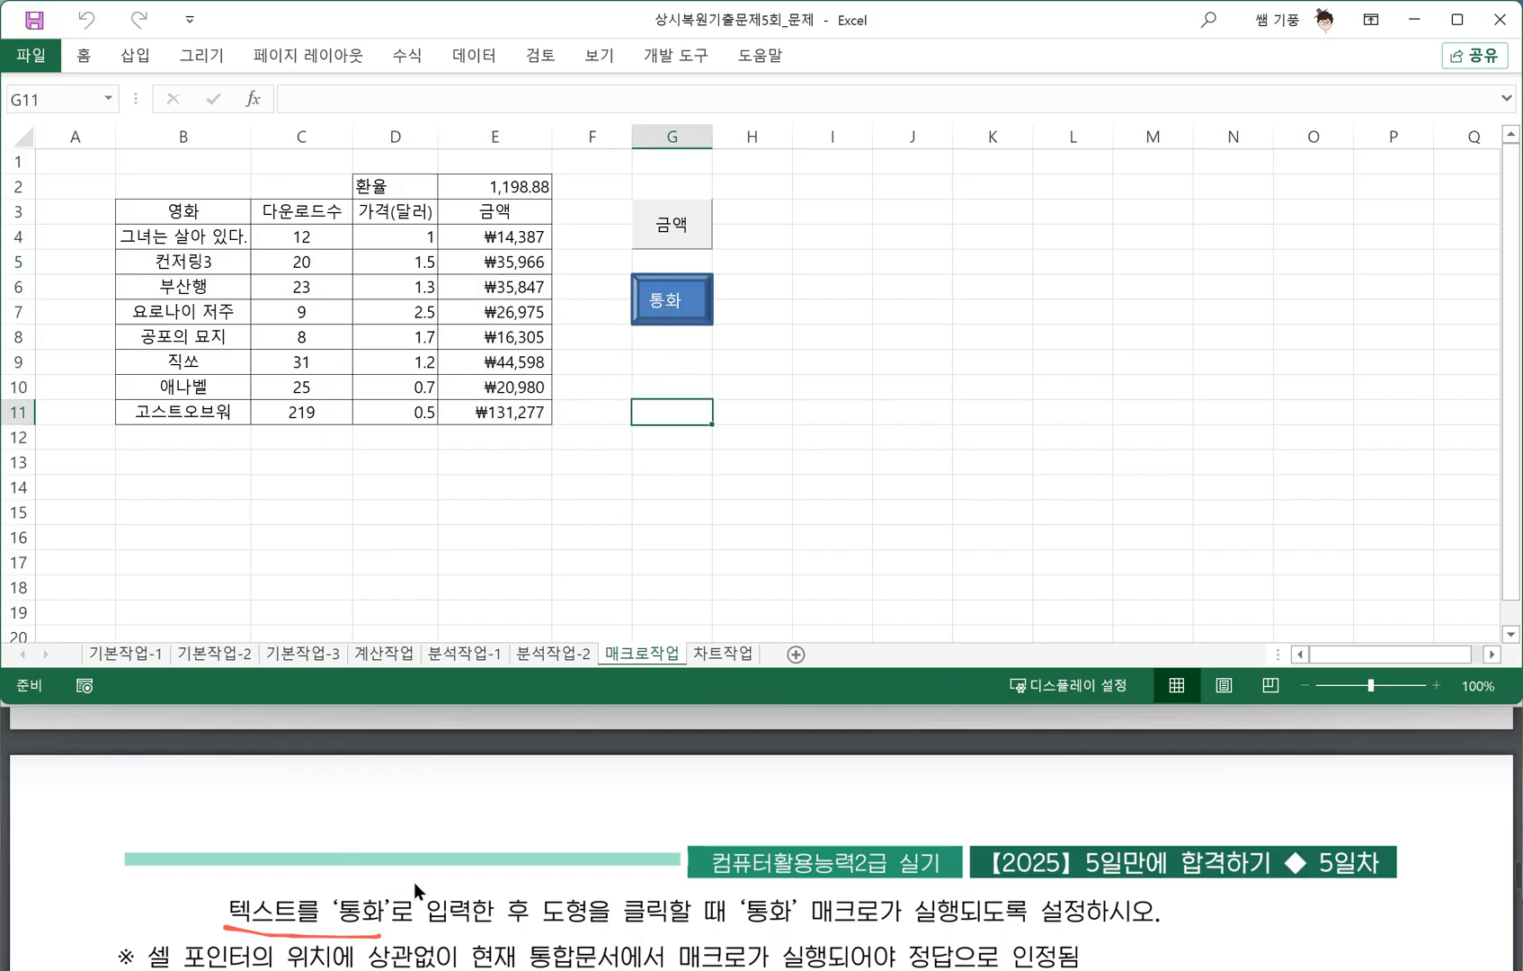
Open the 차트작업 sheet, underline chart task ① in the PDF and circle its chart filter wording.
scroll(414, 882, "down", 3)
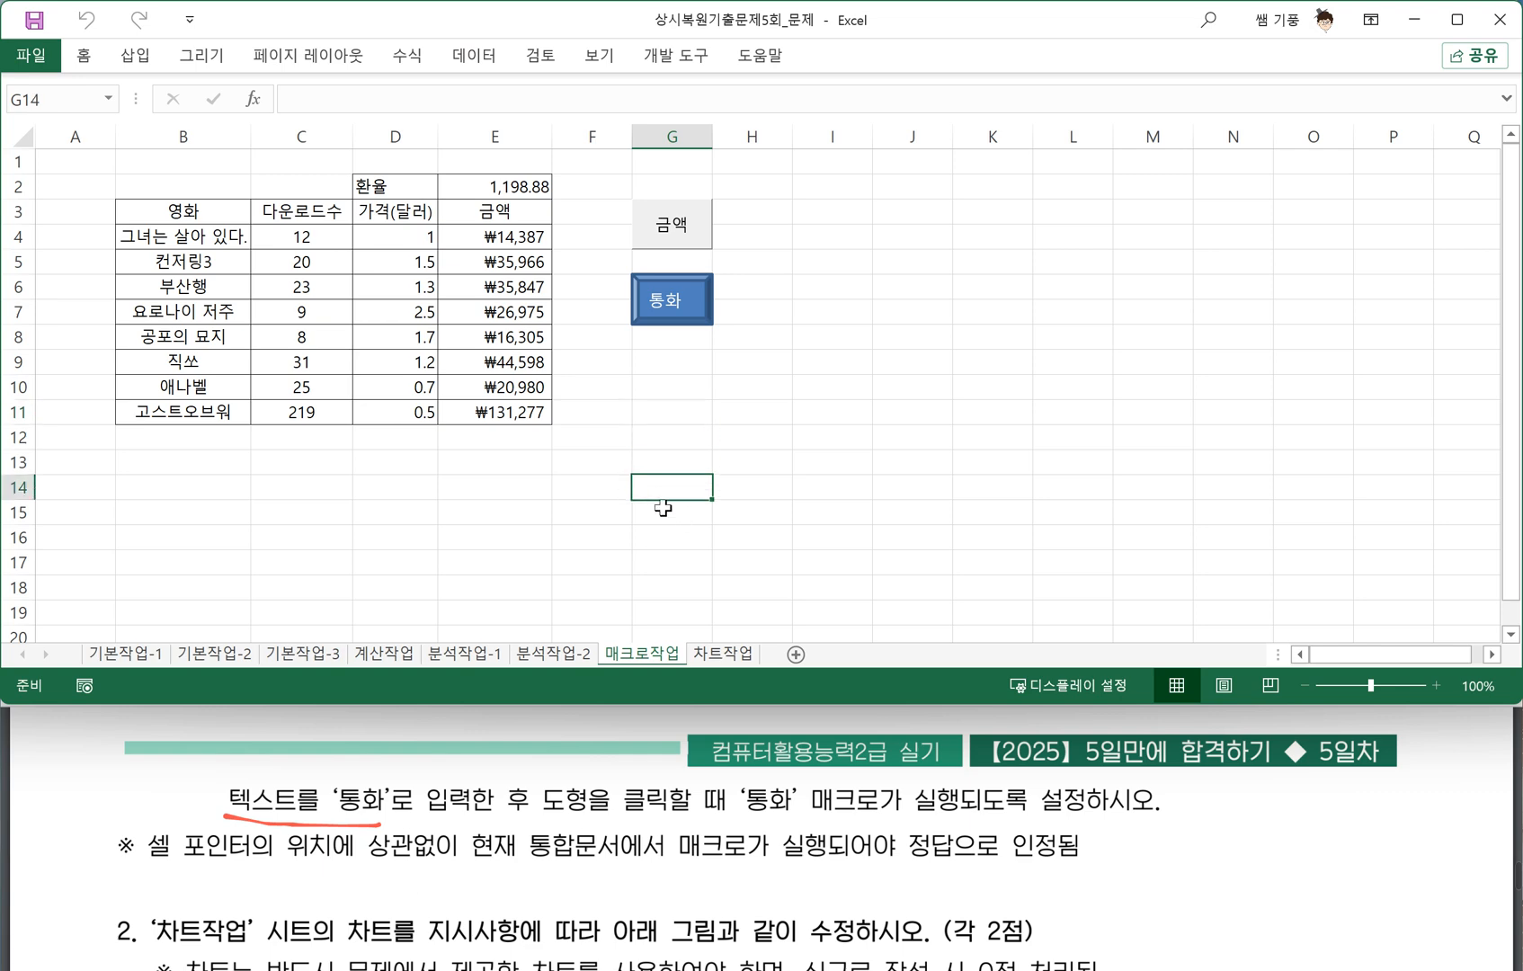
left_click(712, 654)
scroll(328, 863, "down", 6)
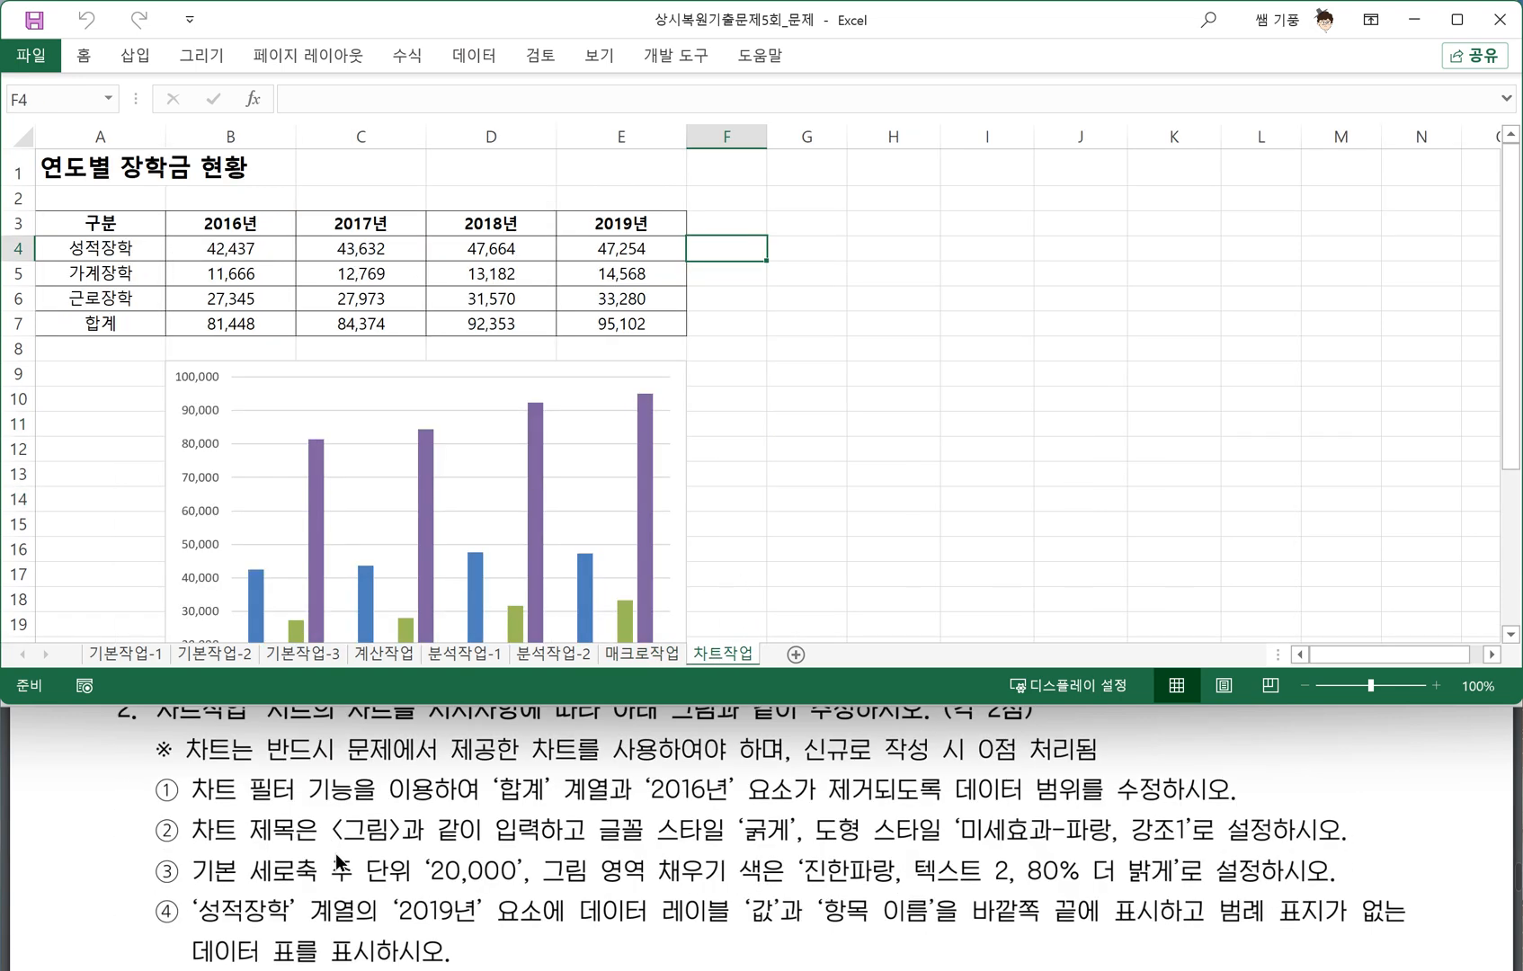
scroll(338, 862, "up", 3)
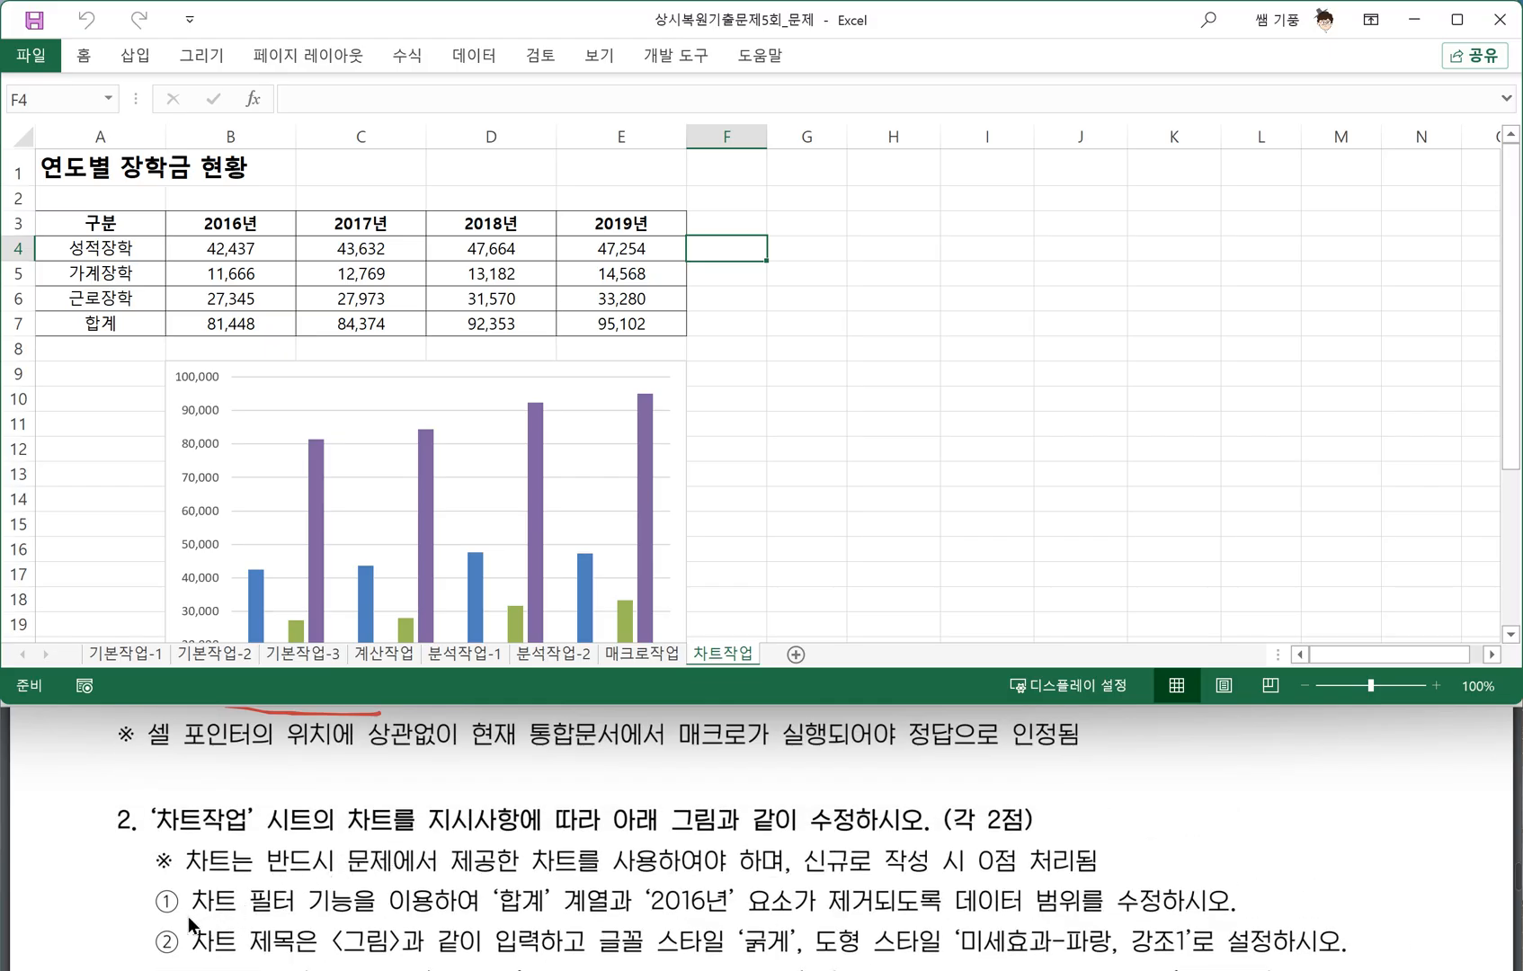
left_click_drag(189, 918, 1180, 912)
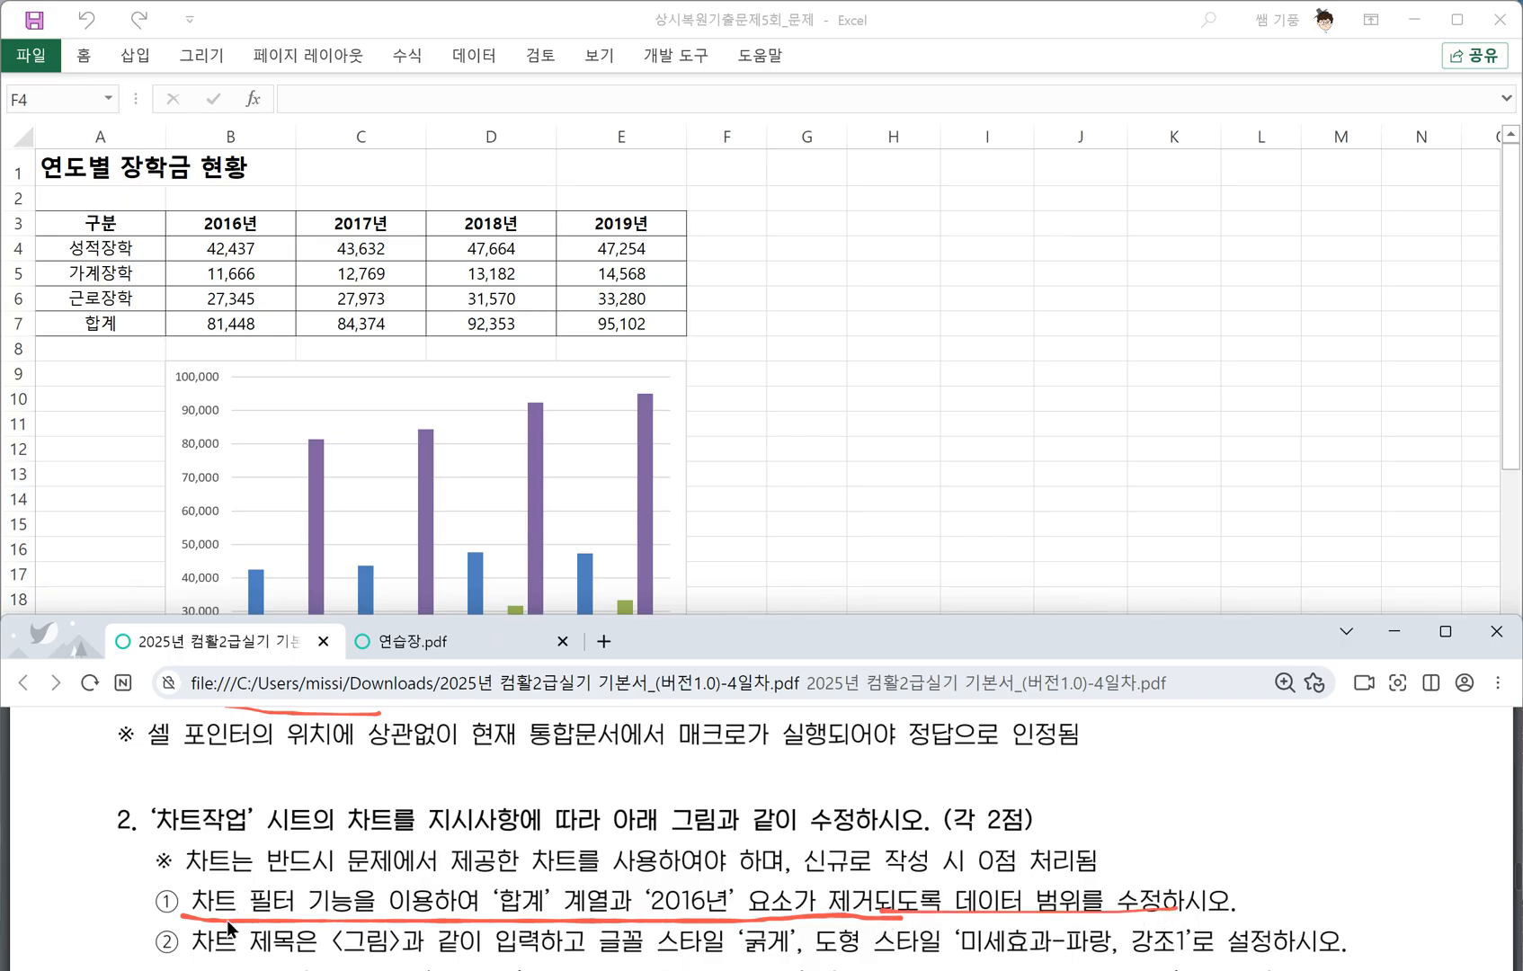
mouse_move(205, 917)
left_mouse_down()
mouse_move(252, 889)
mouse_move(334, 915)
mouse_move(272, 919)
left_mouse_up()
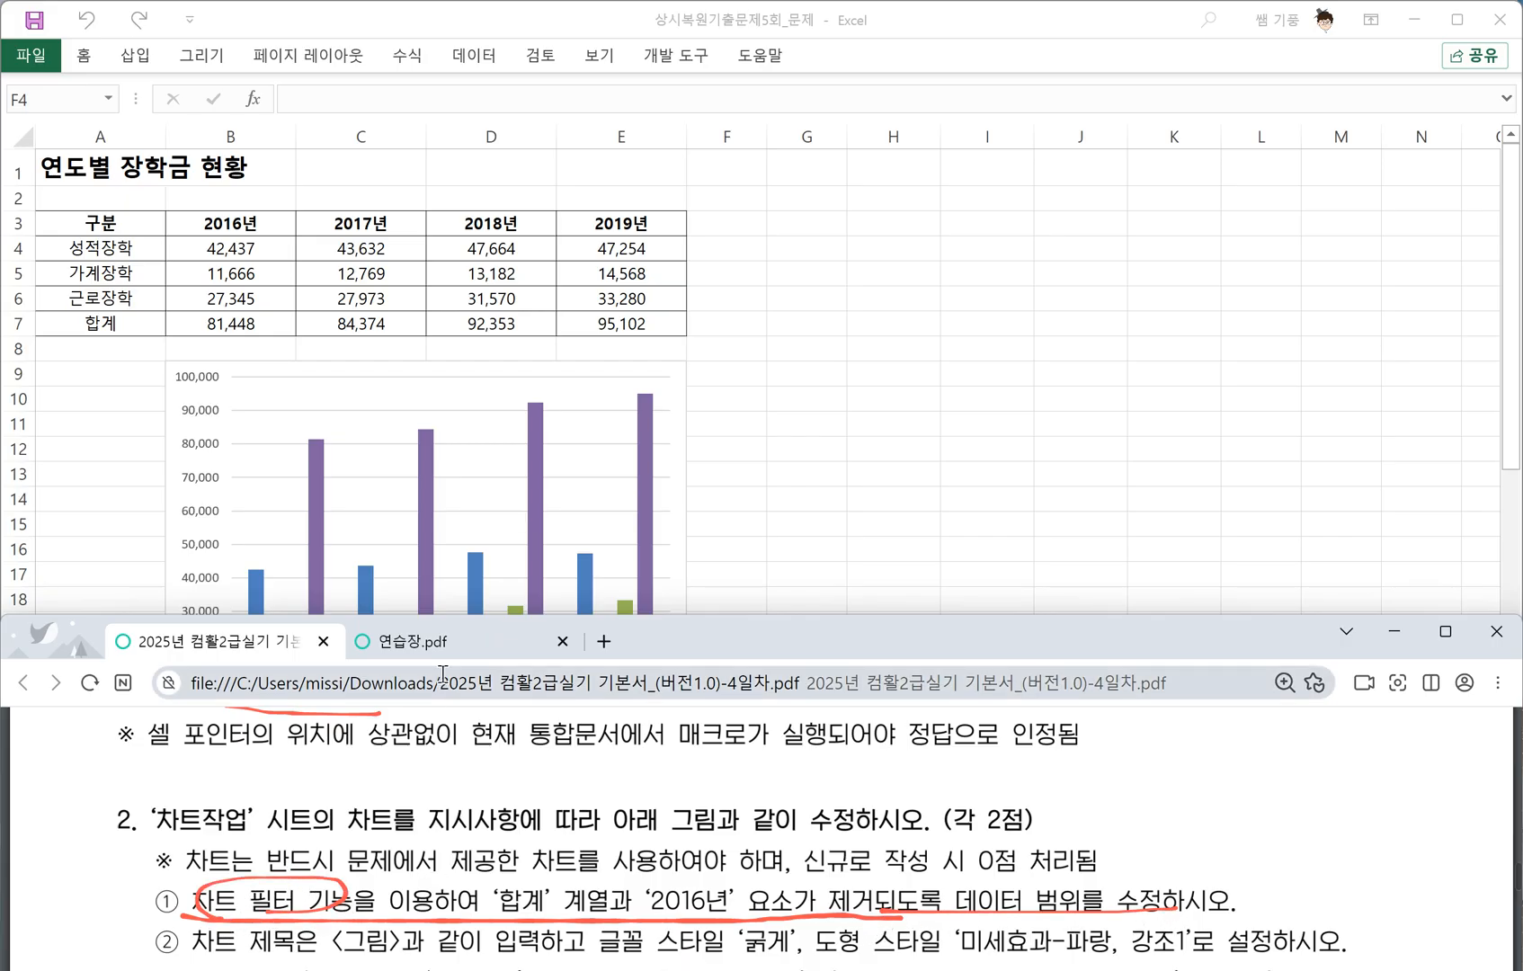
Try filtering the 합계 series and the 2016년 category out of the chart, and undo the filter.
left_click(667, 496)
left_click(667, 490)
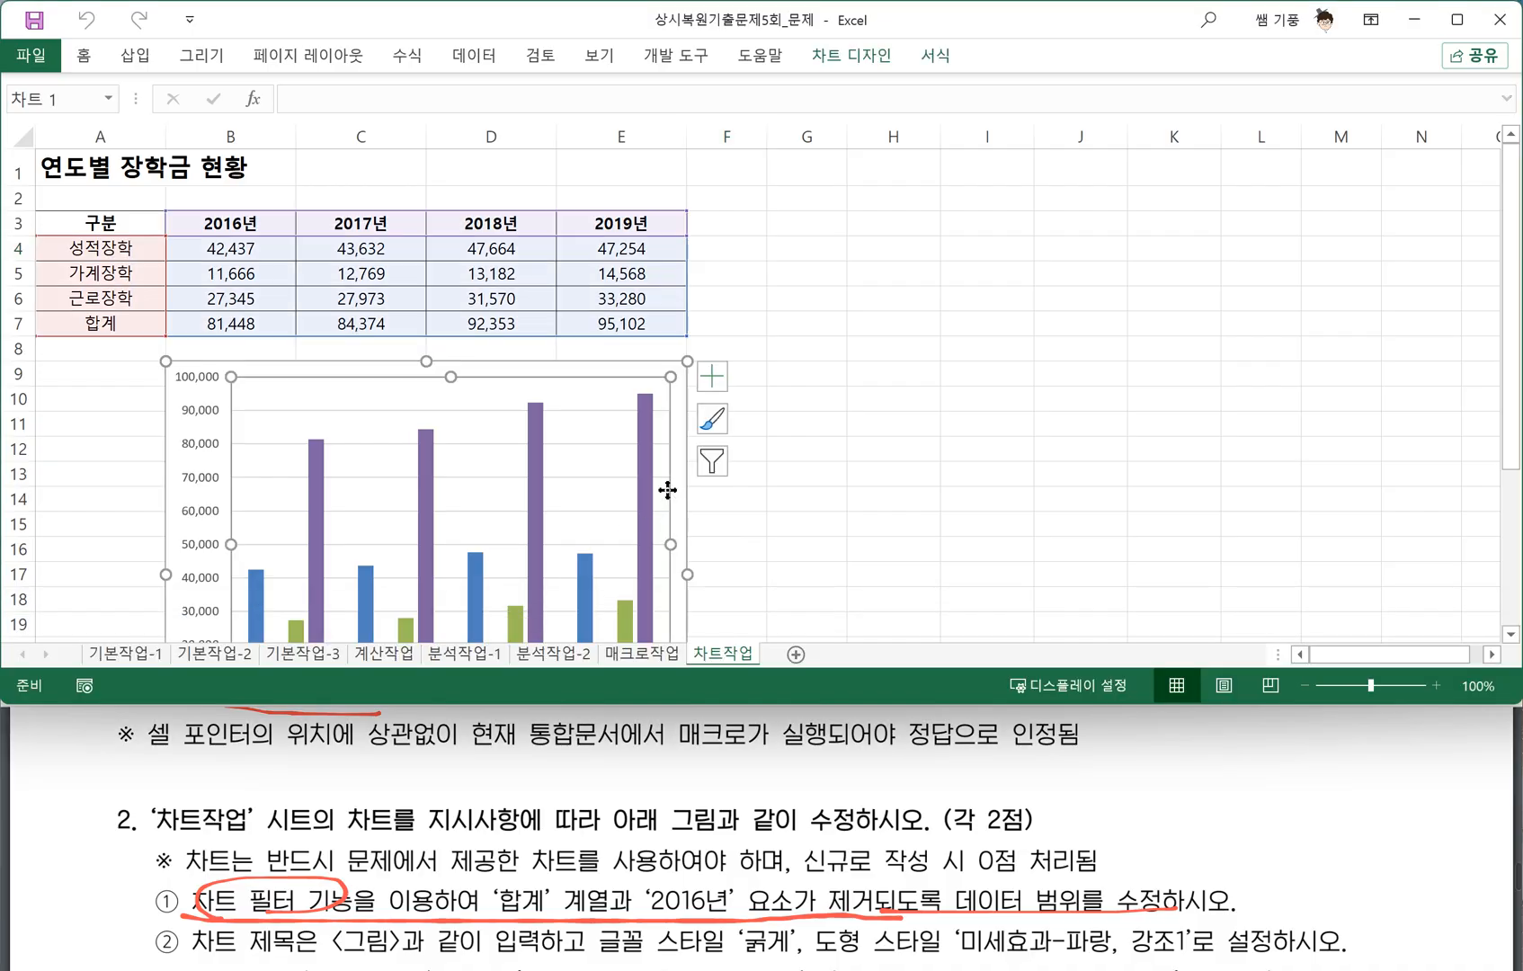
scroll(813, 425, "down", 1)
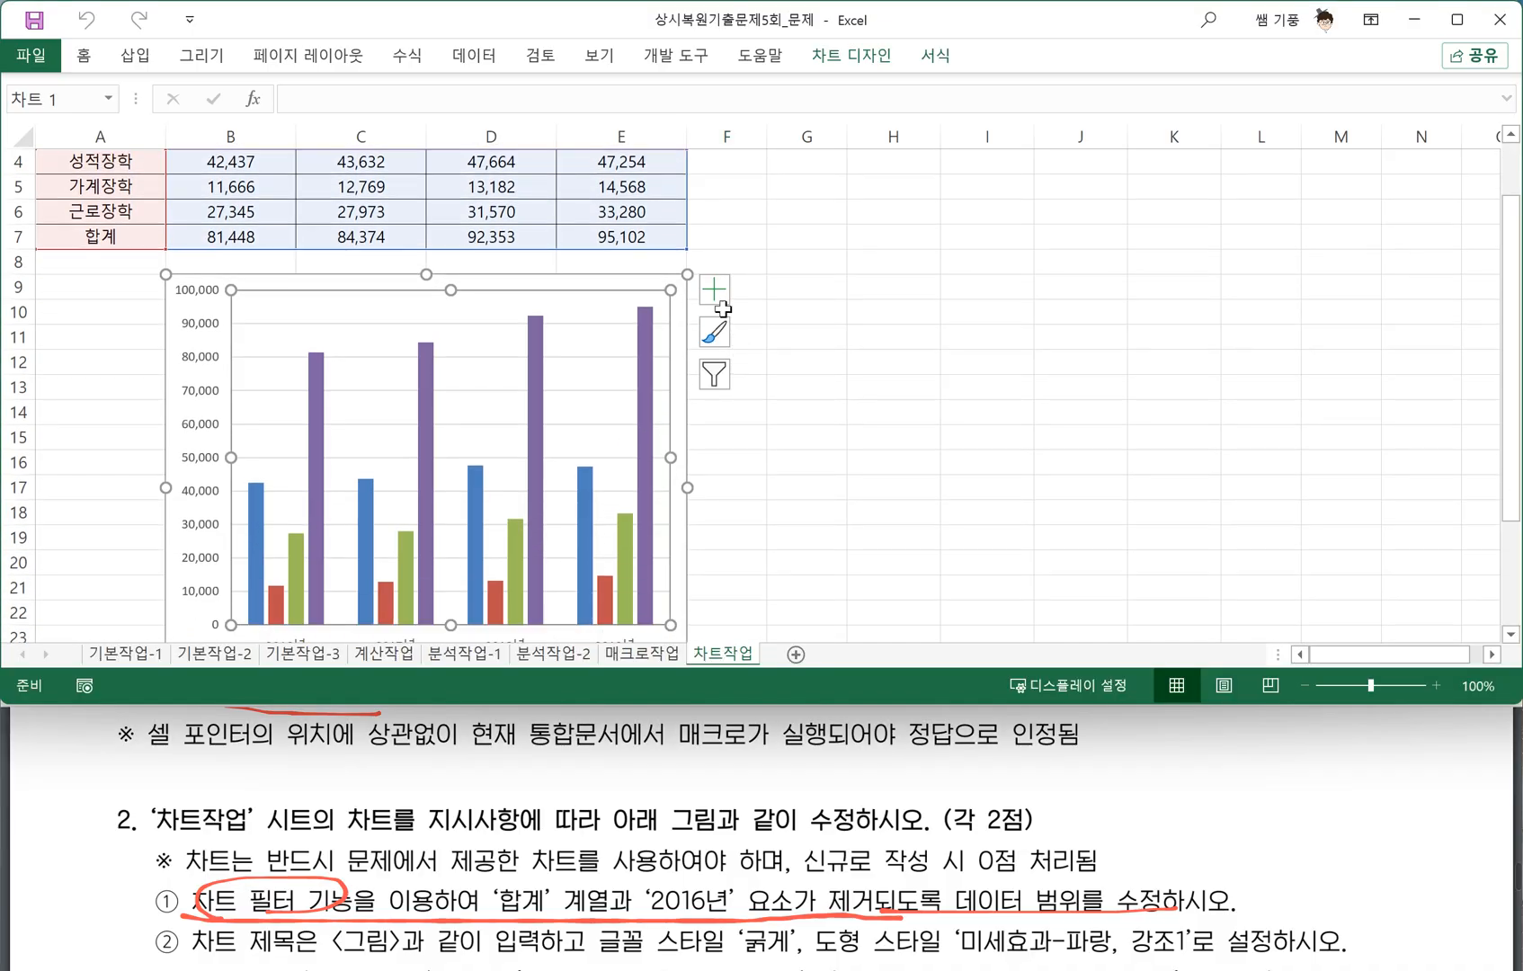
left_click(712, 378)
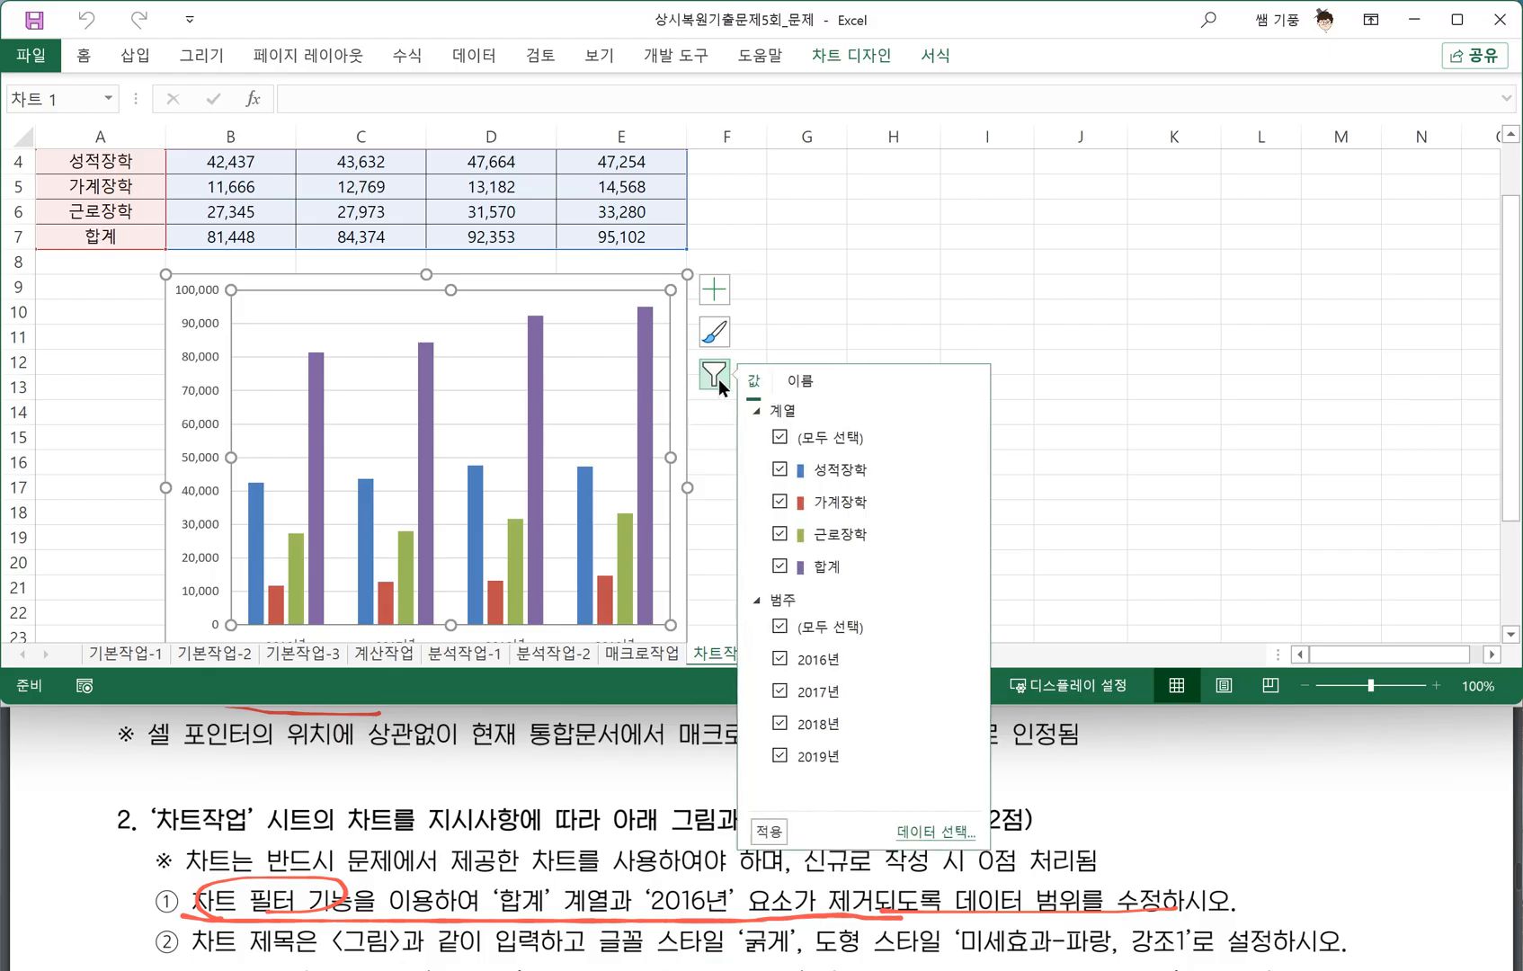
left_click(778, 566)
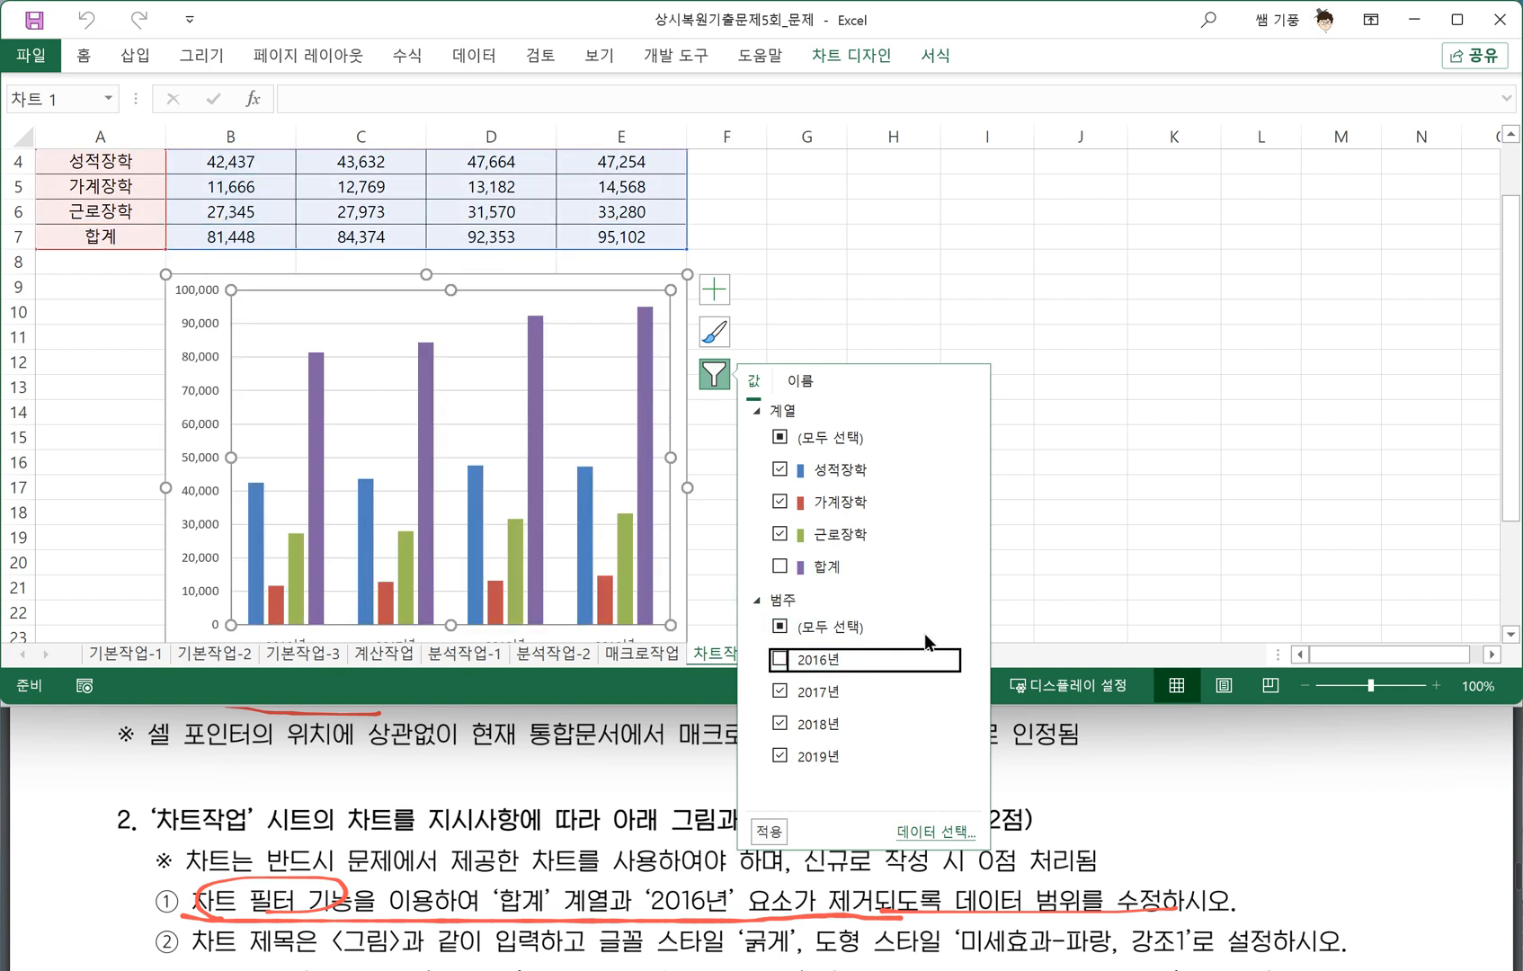
left_click(764, 829)
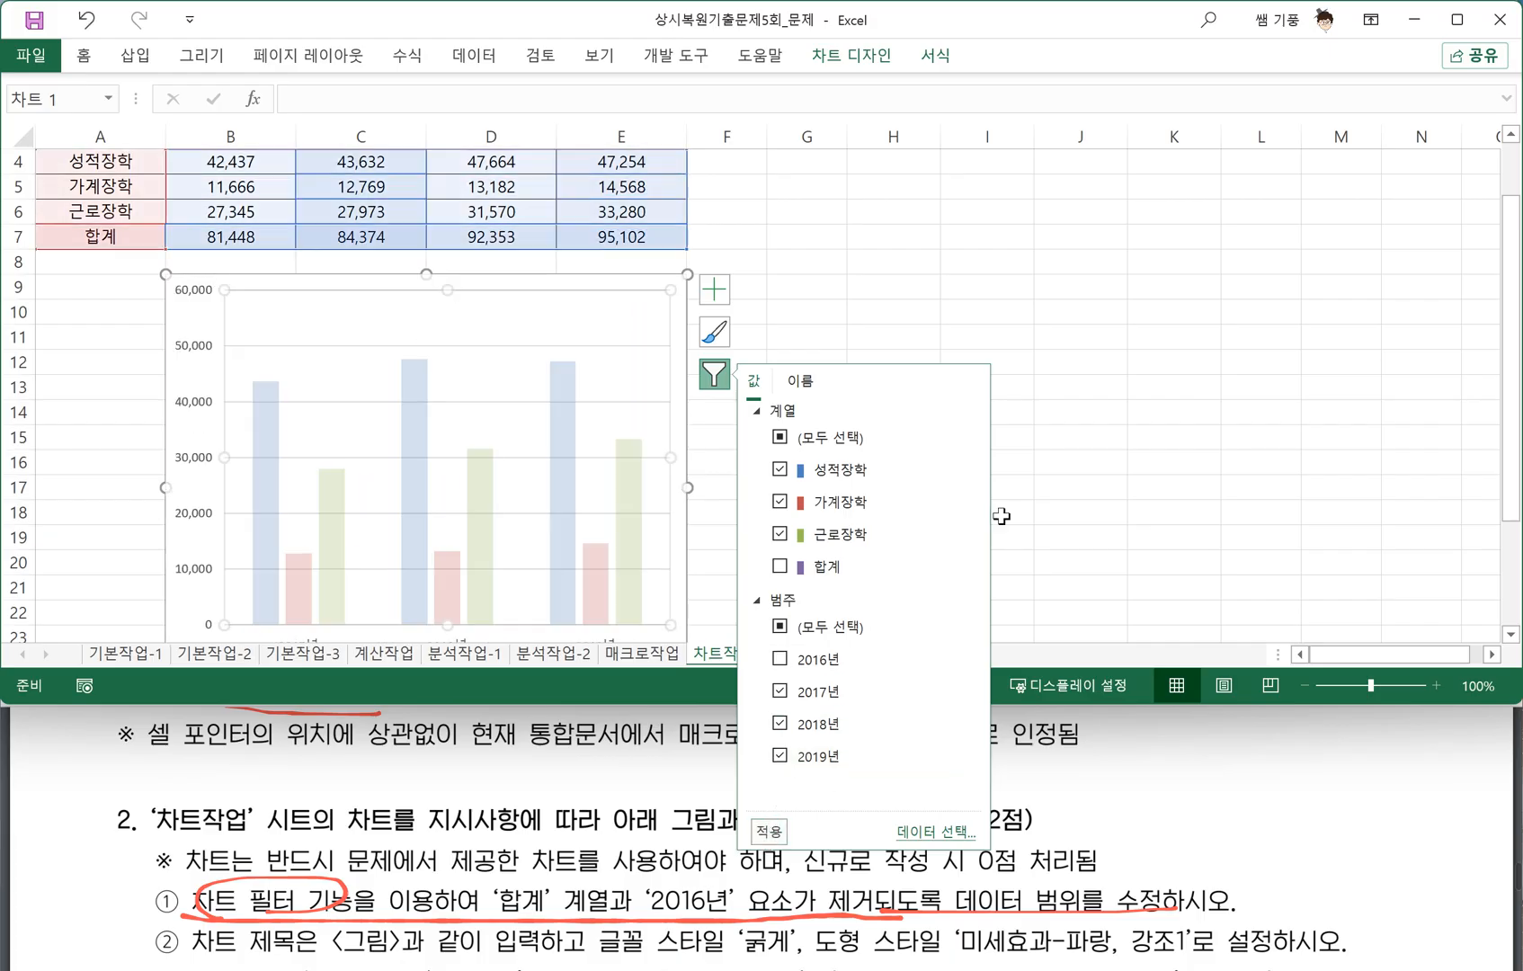
left_click(1060, 456)
scroll(494, 397, "up", 1)
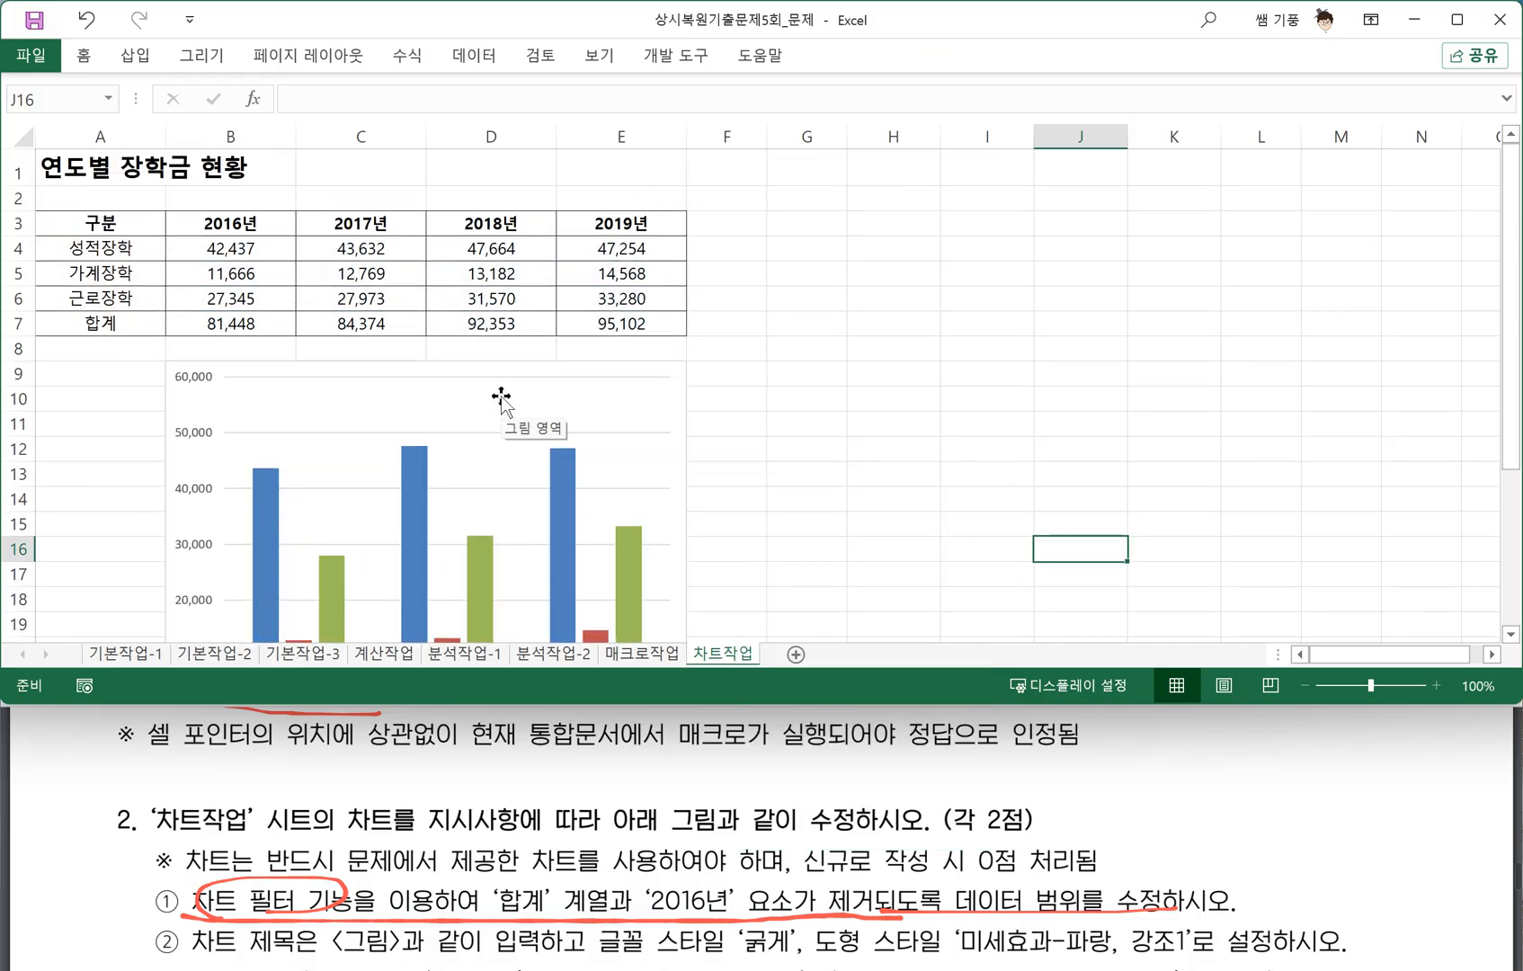
left_click(654, 421)
key("ctrl+z")
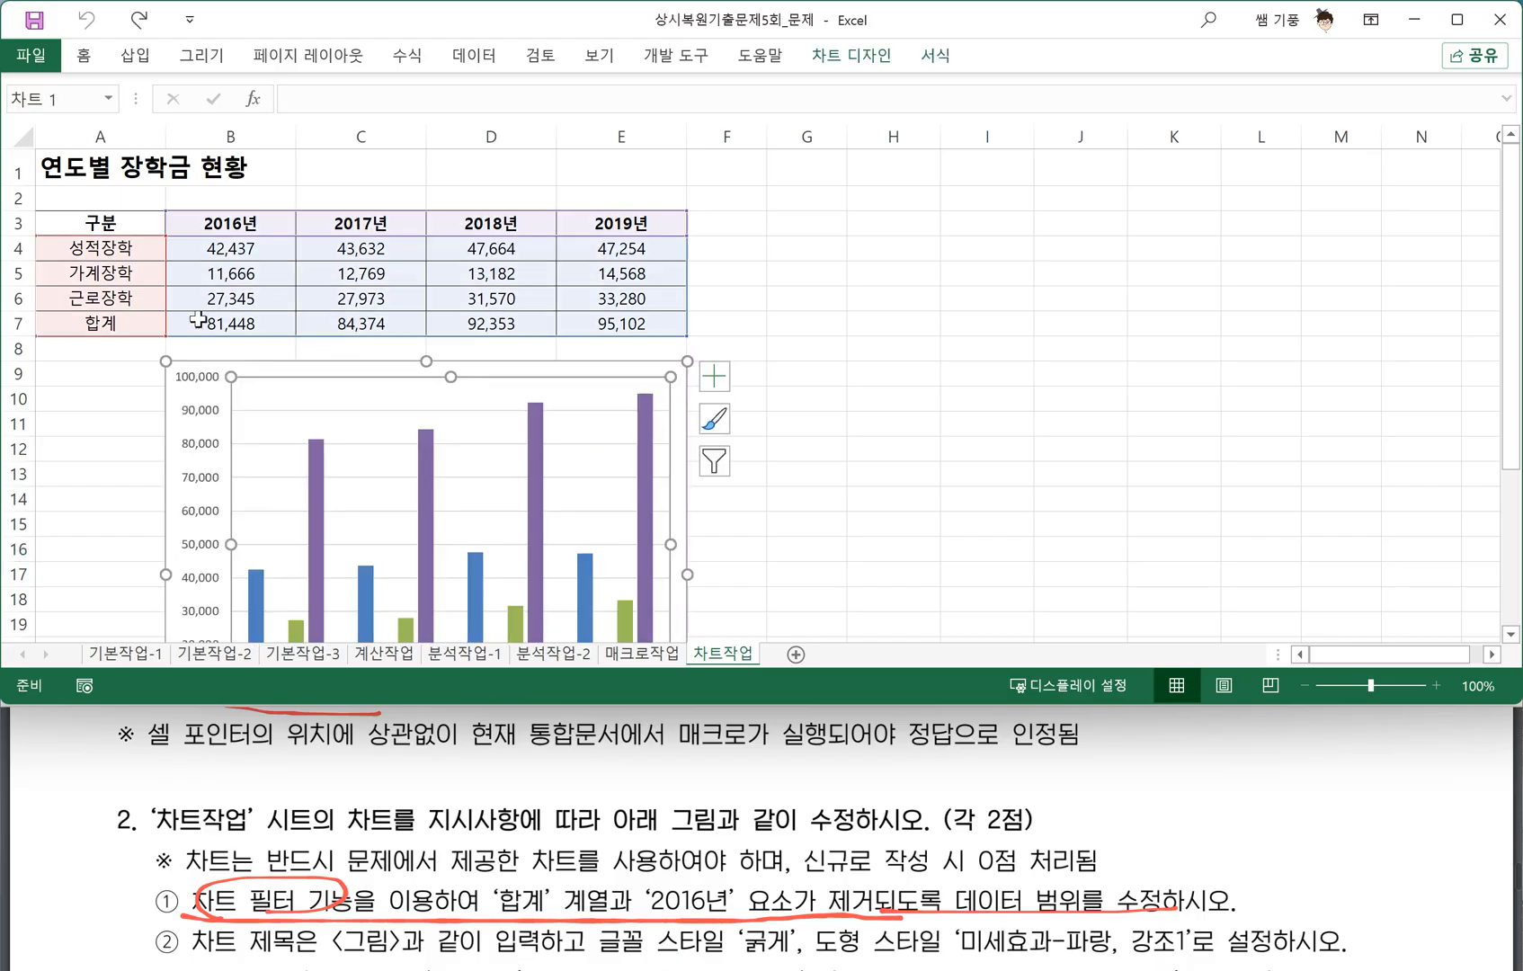
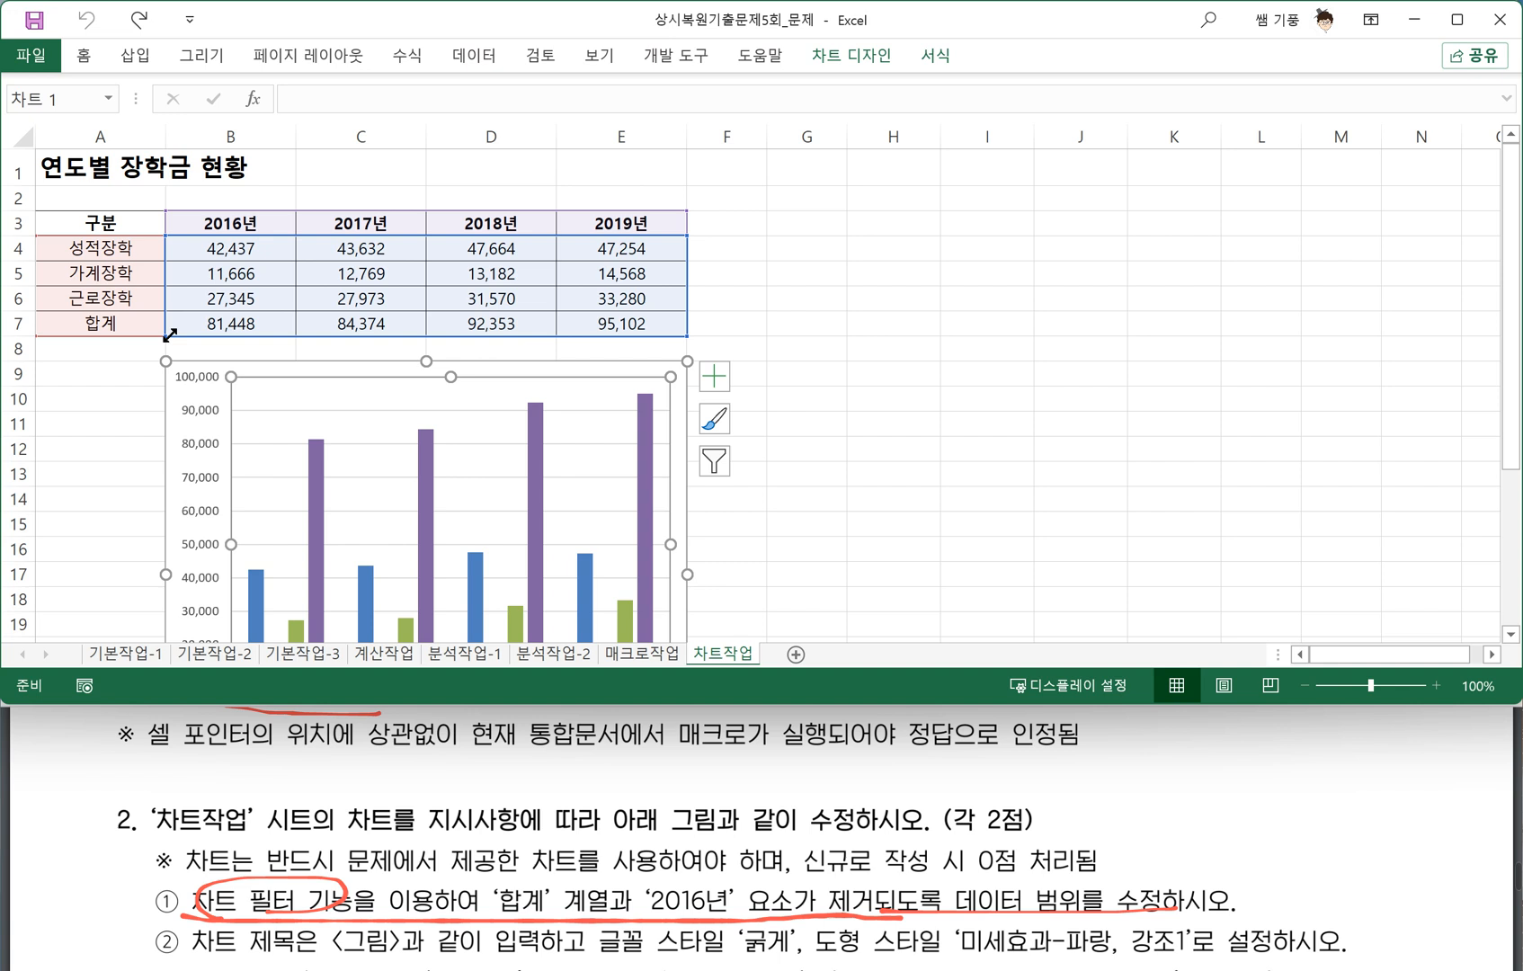
Try narrowing the chart's source range to exclude the 합계 row and 2016년 column, and undo the change.
left_click_drag(169, 335, 177, 313)
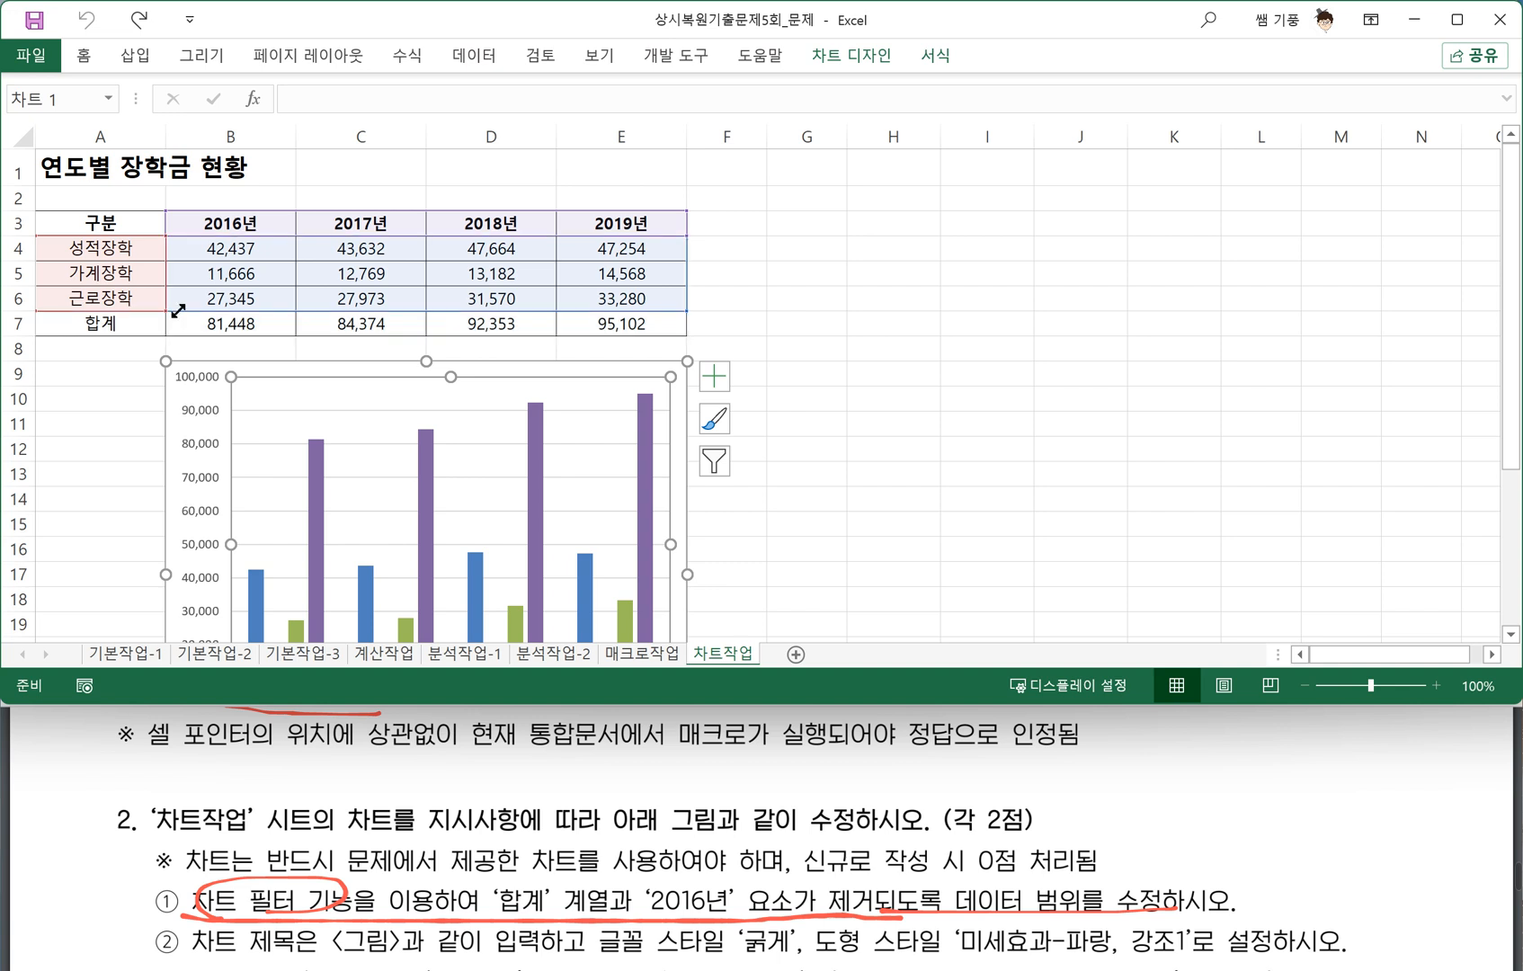
left_click_drag(178, 310, 302, 310)
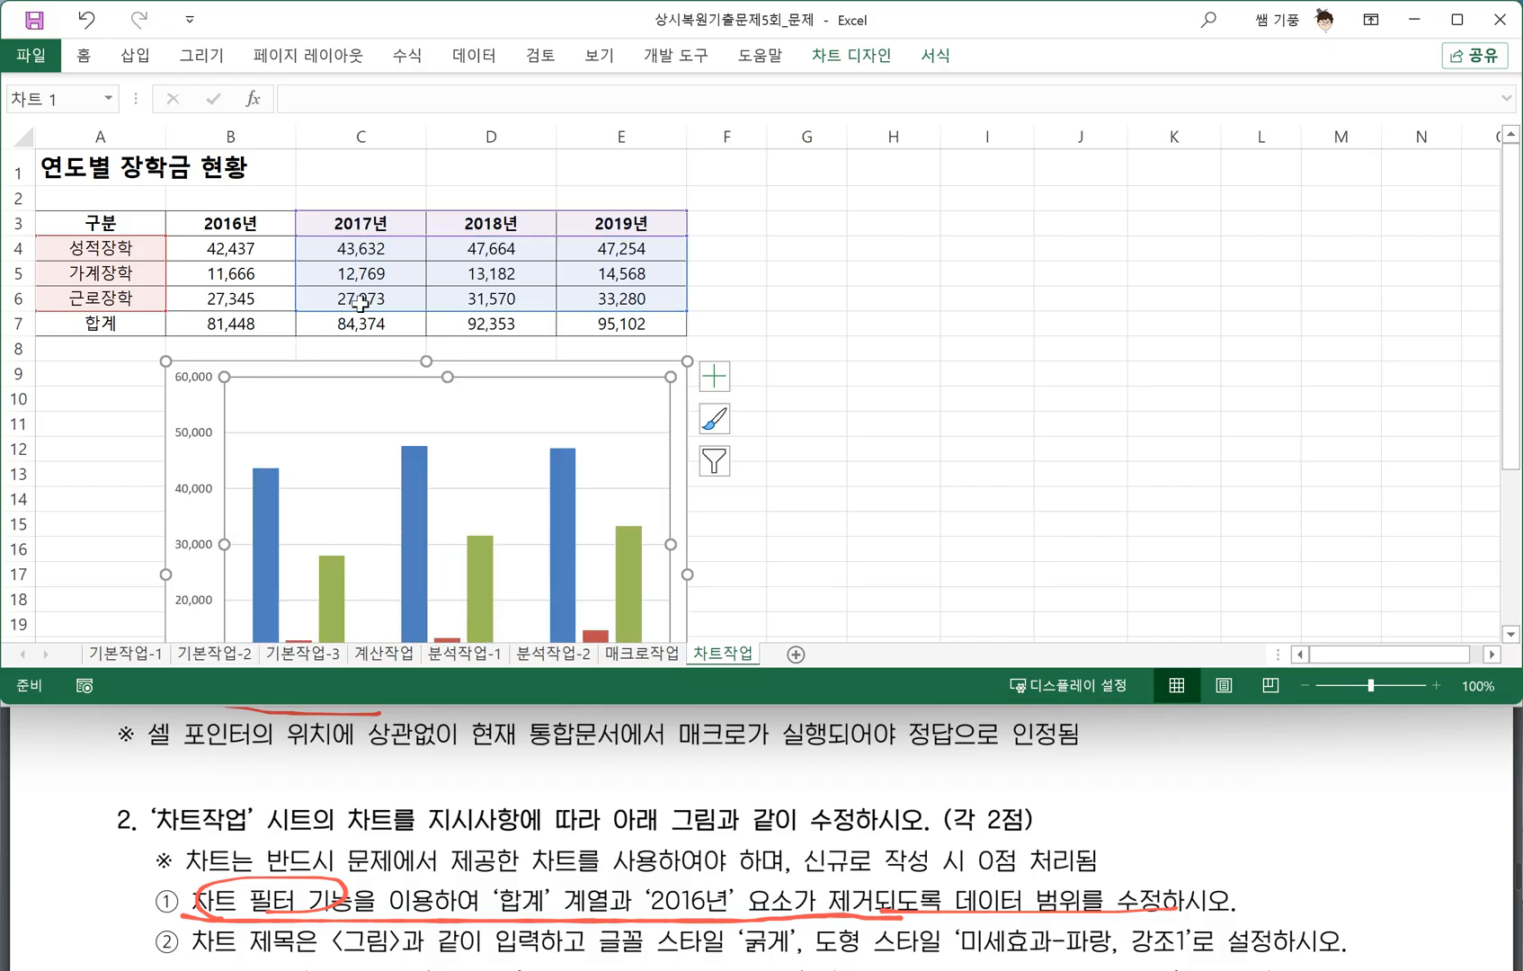
key("ctrl+z")
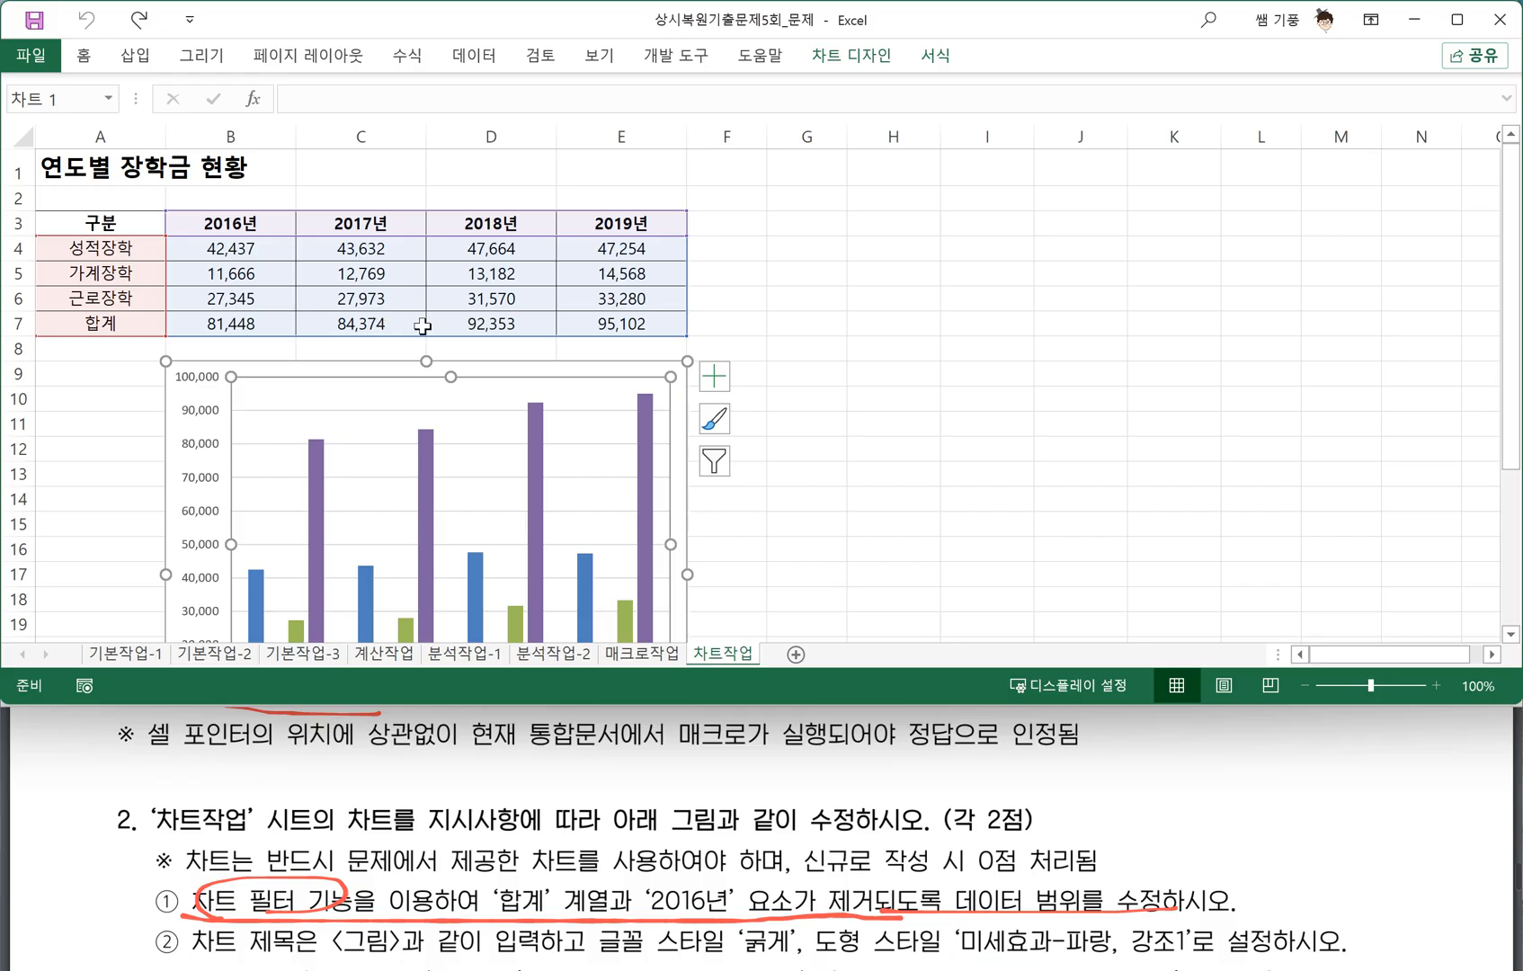
Apply a chart filter that removes the 합계 series and the 2016년 category from the chart.
left_click(713, 461)
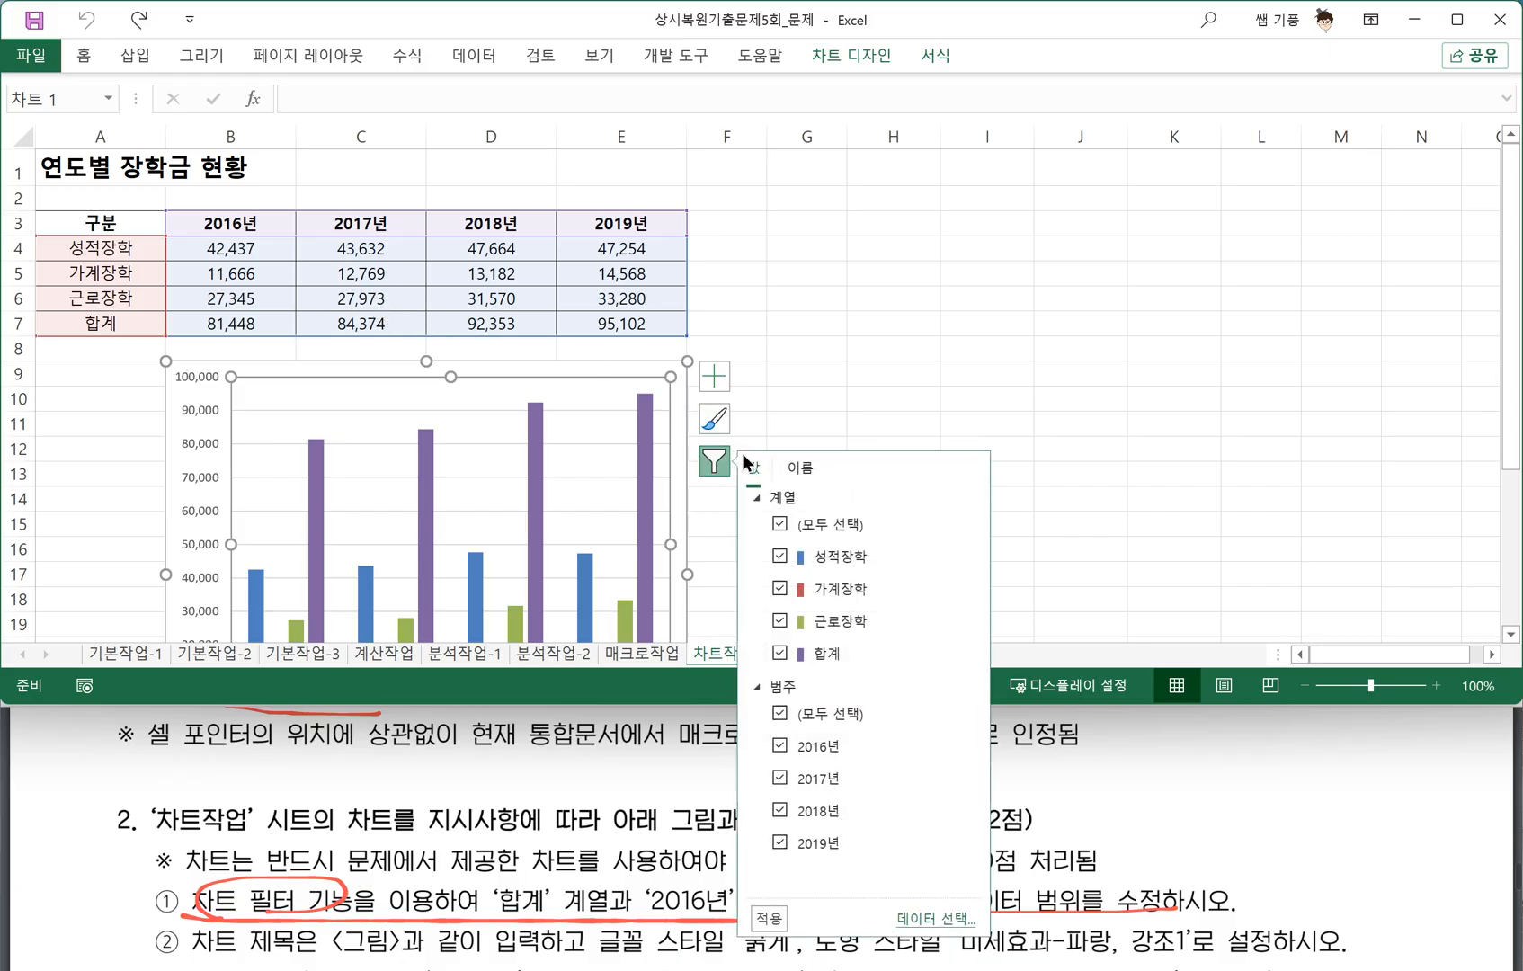
left_click(778, 651)
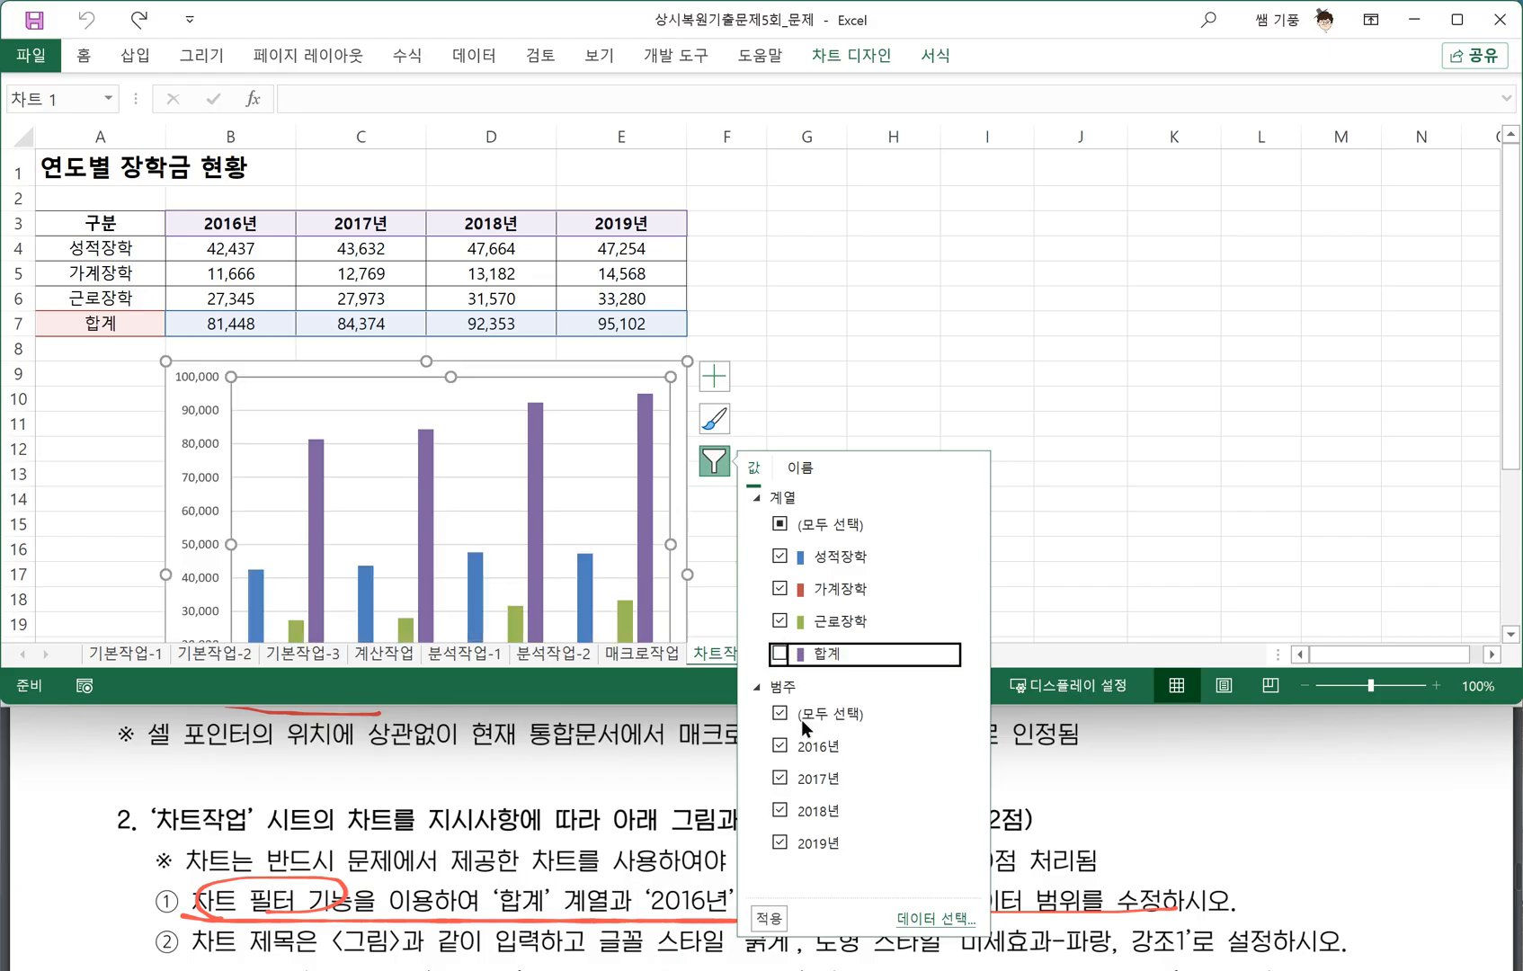
left_click(779, 745)
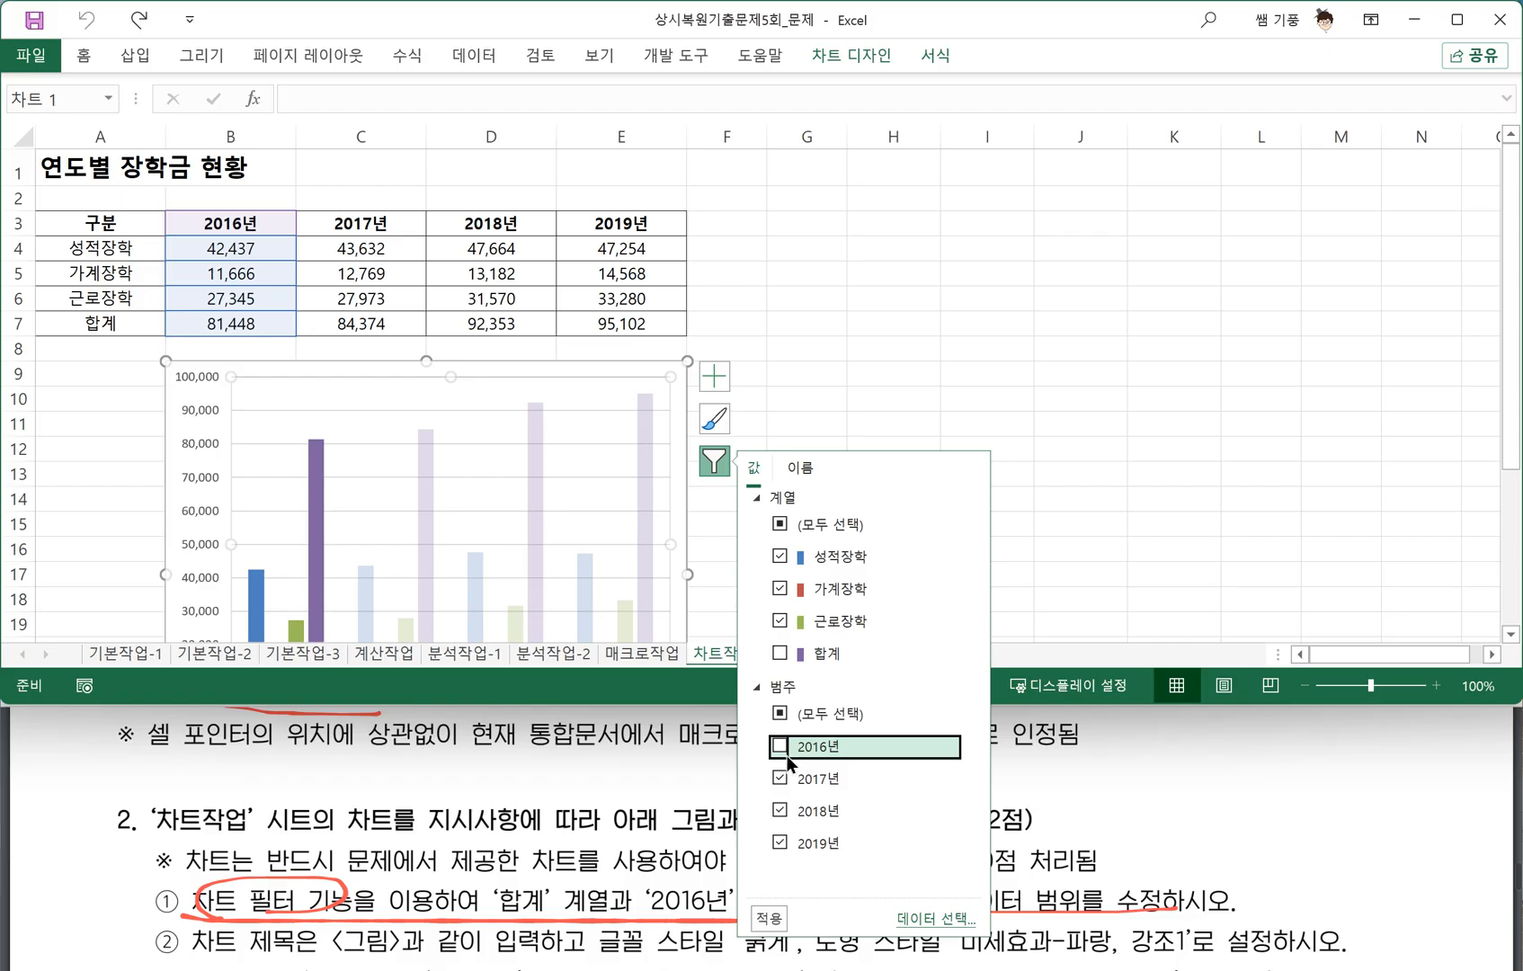
left_click(770, 919)
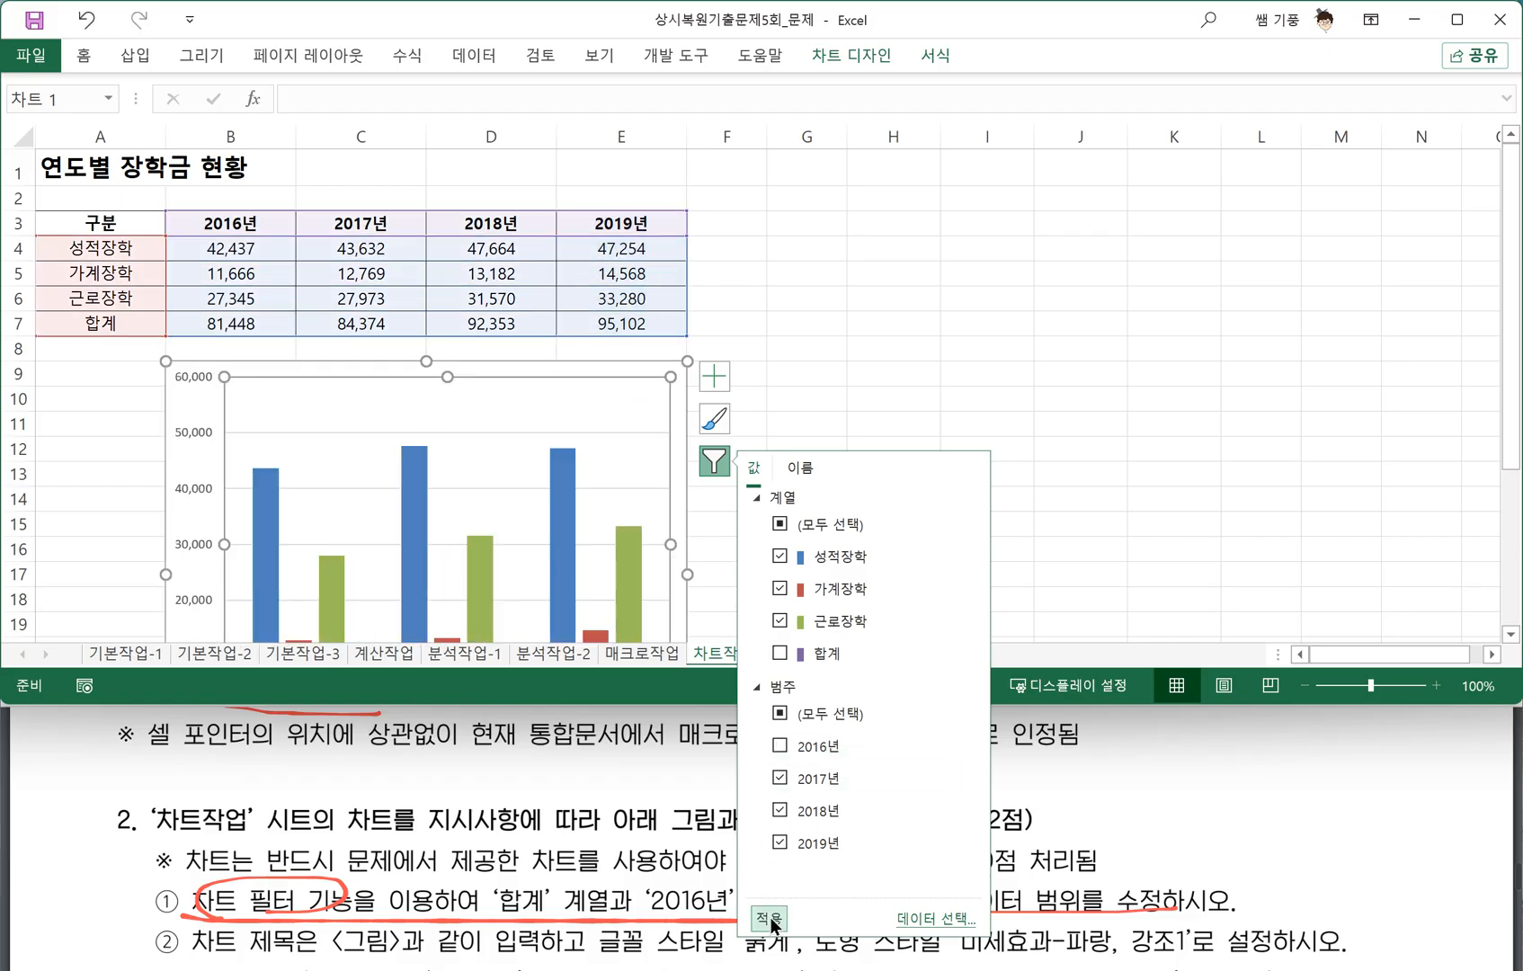
left_click(1101, 477)
scroll(906, 474, "down", 1)
scroll(906, 474, "down", 1)
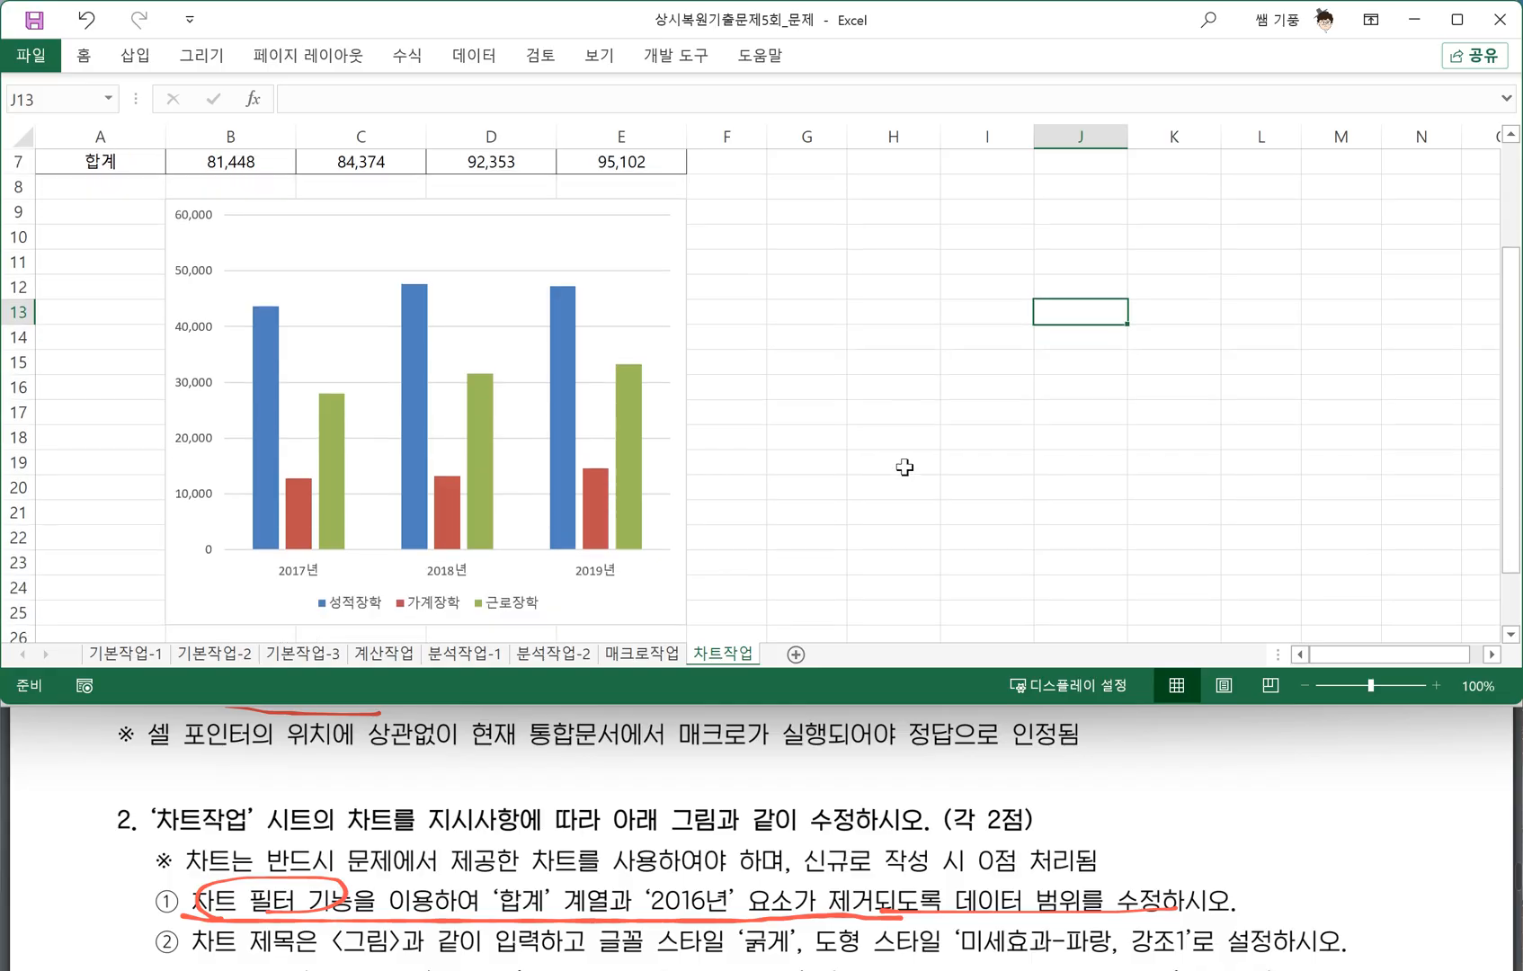
Add a chart title above the plot area and set its text to 장학금 현황, as in the PDF's sample figure.
scroll(521, 822, "down", 1)
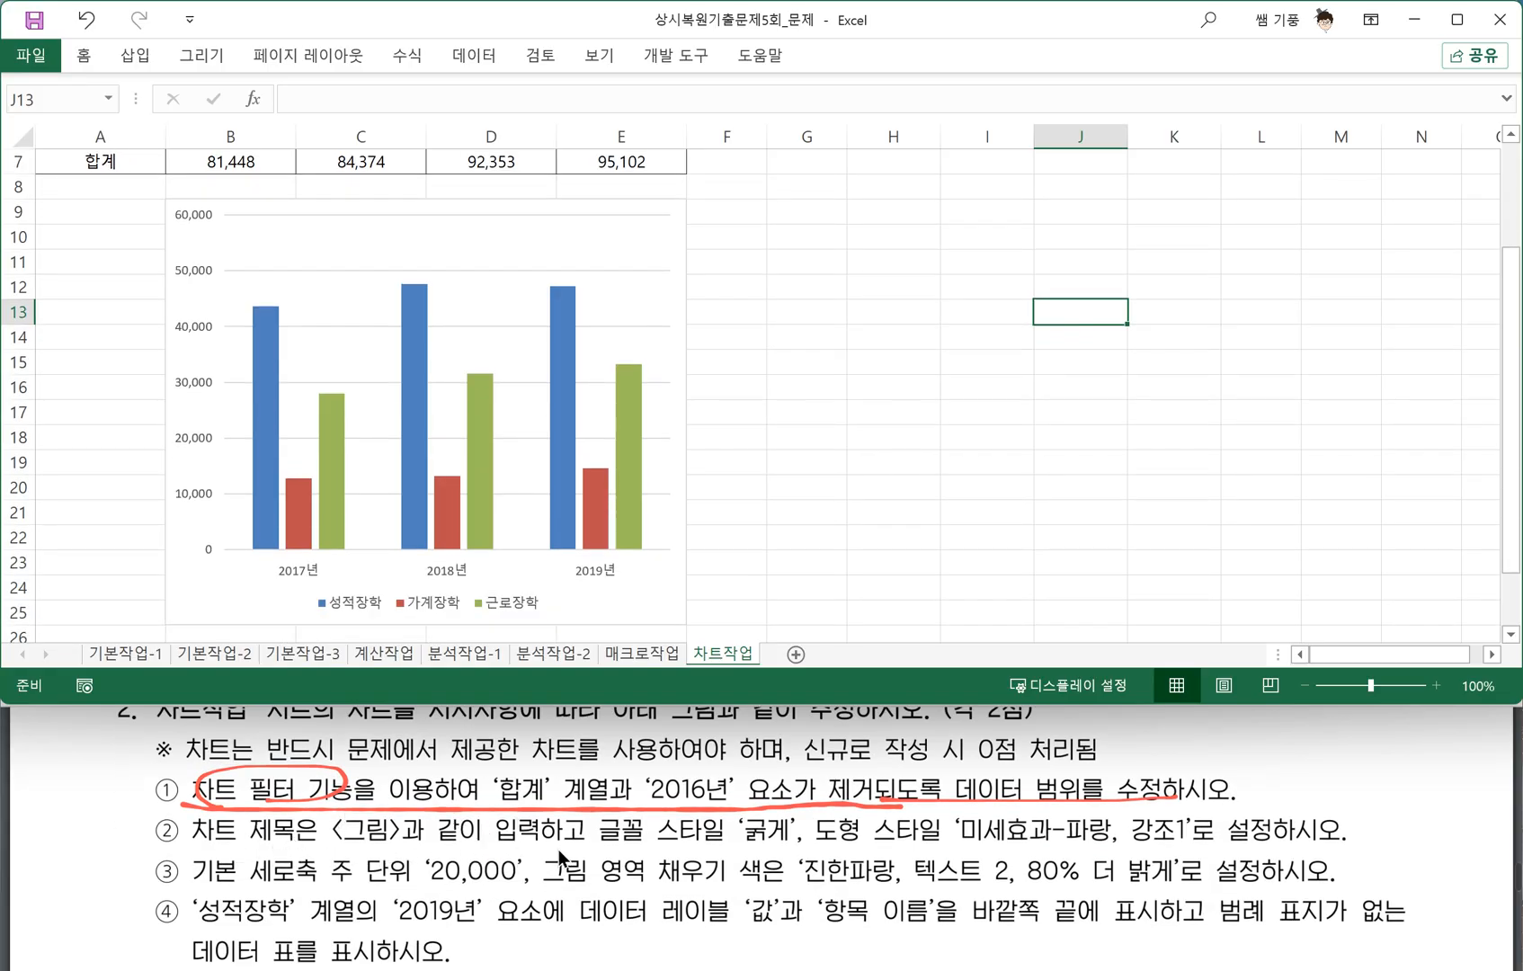
scroll(608, 919, "down", 1)
scroll(611, 863, "down", 2)
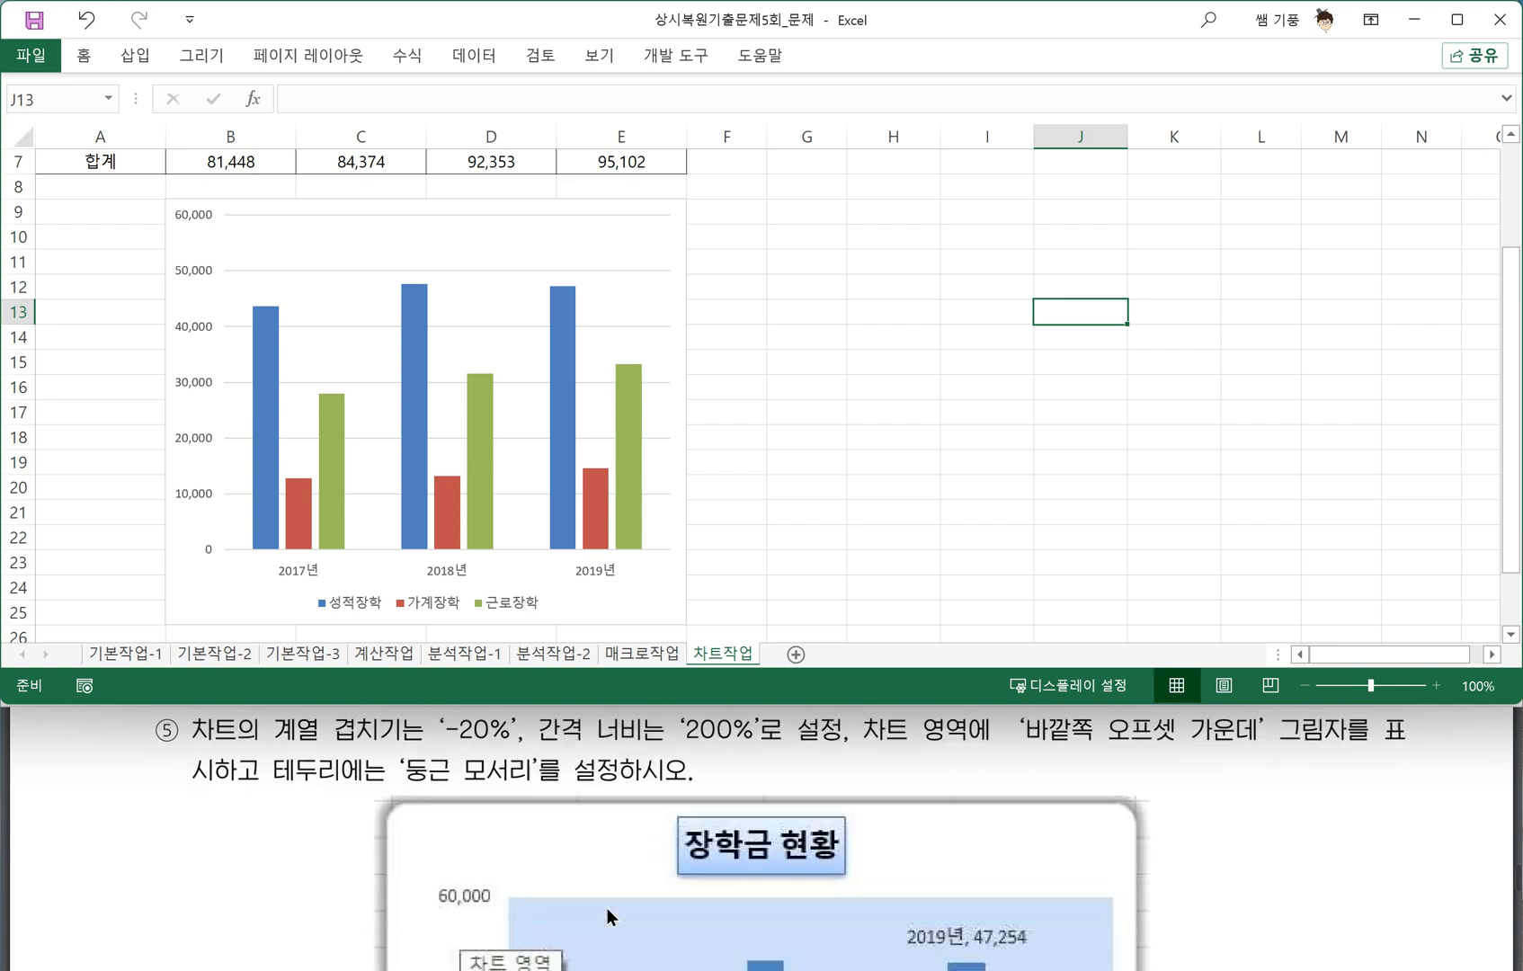
left_click(648, 254)
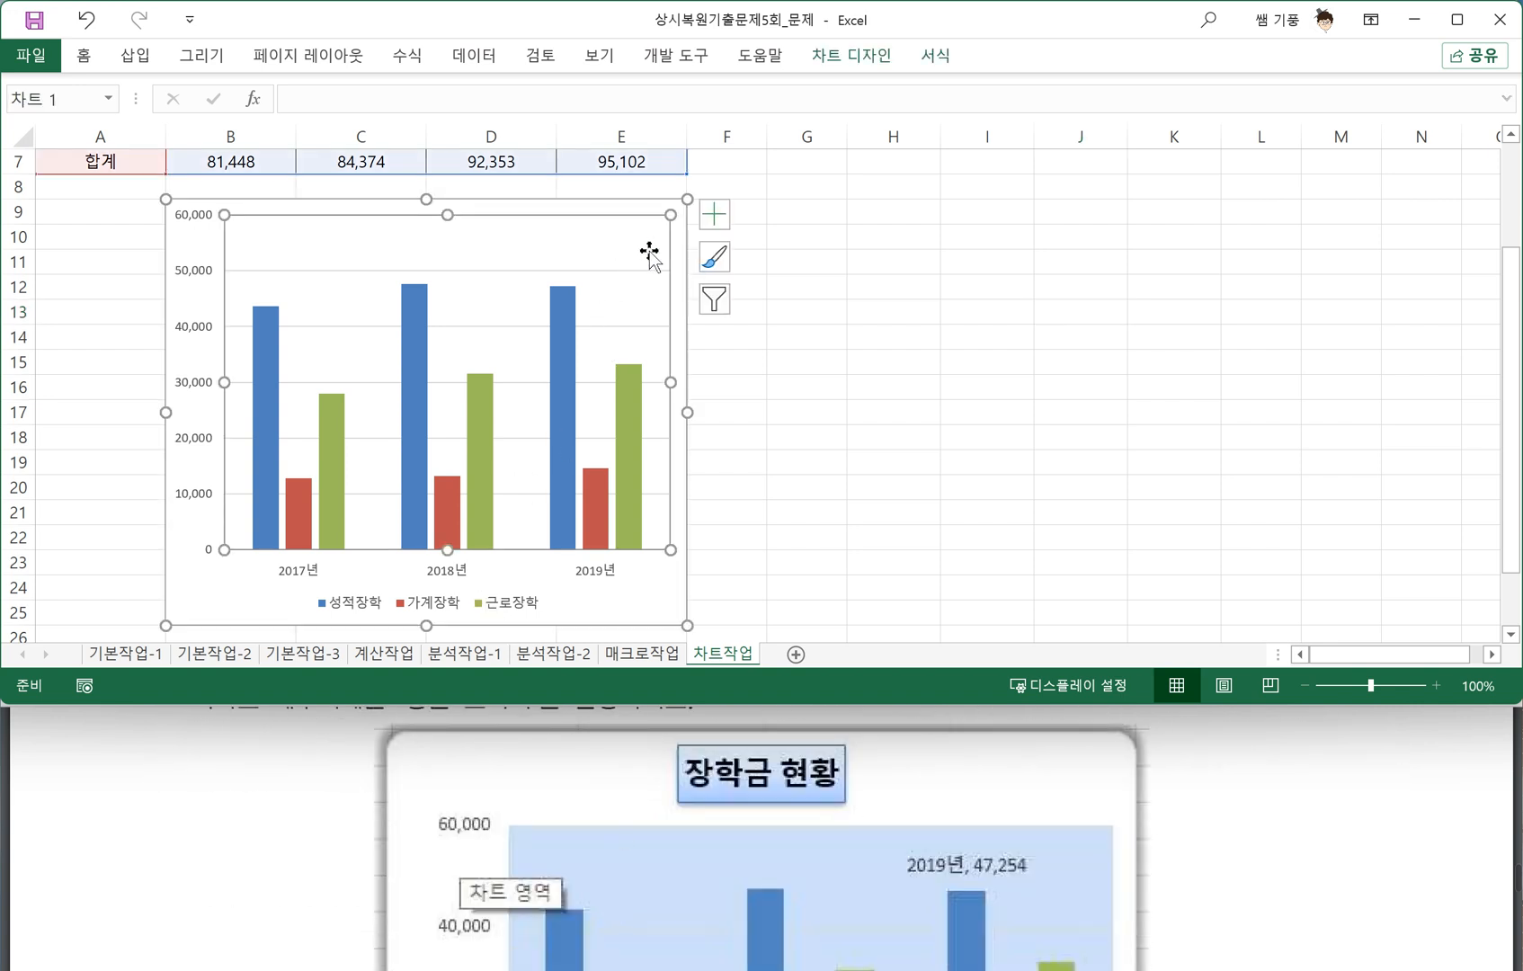
left_click(713, 218)
left_click(885, 313)
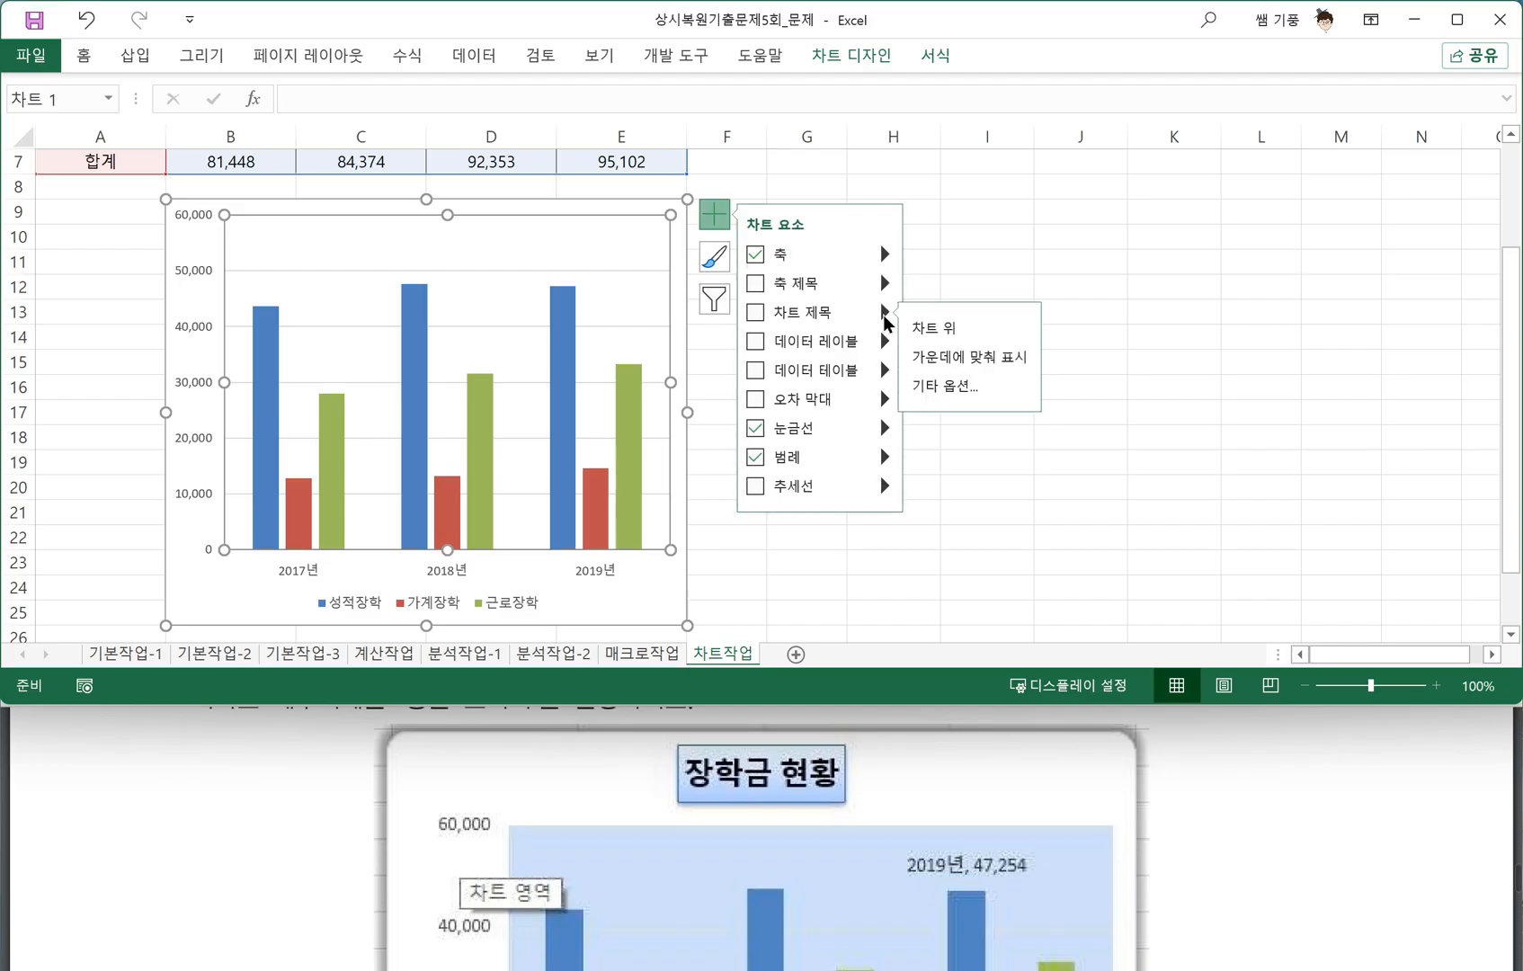
left_click(949, 328)
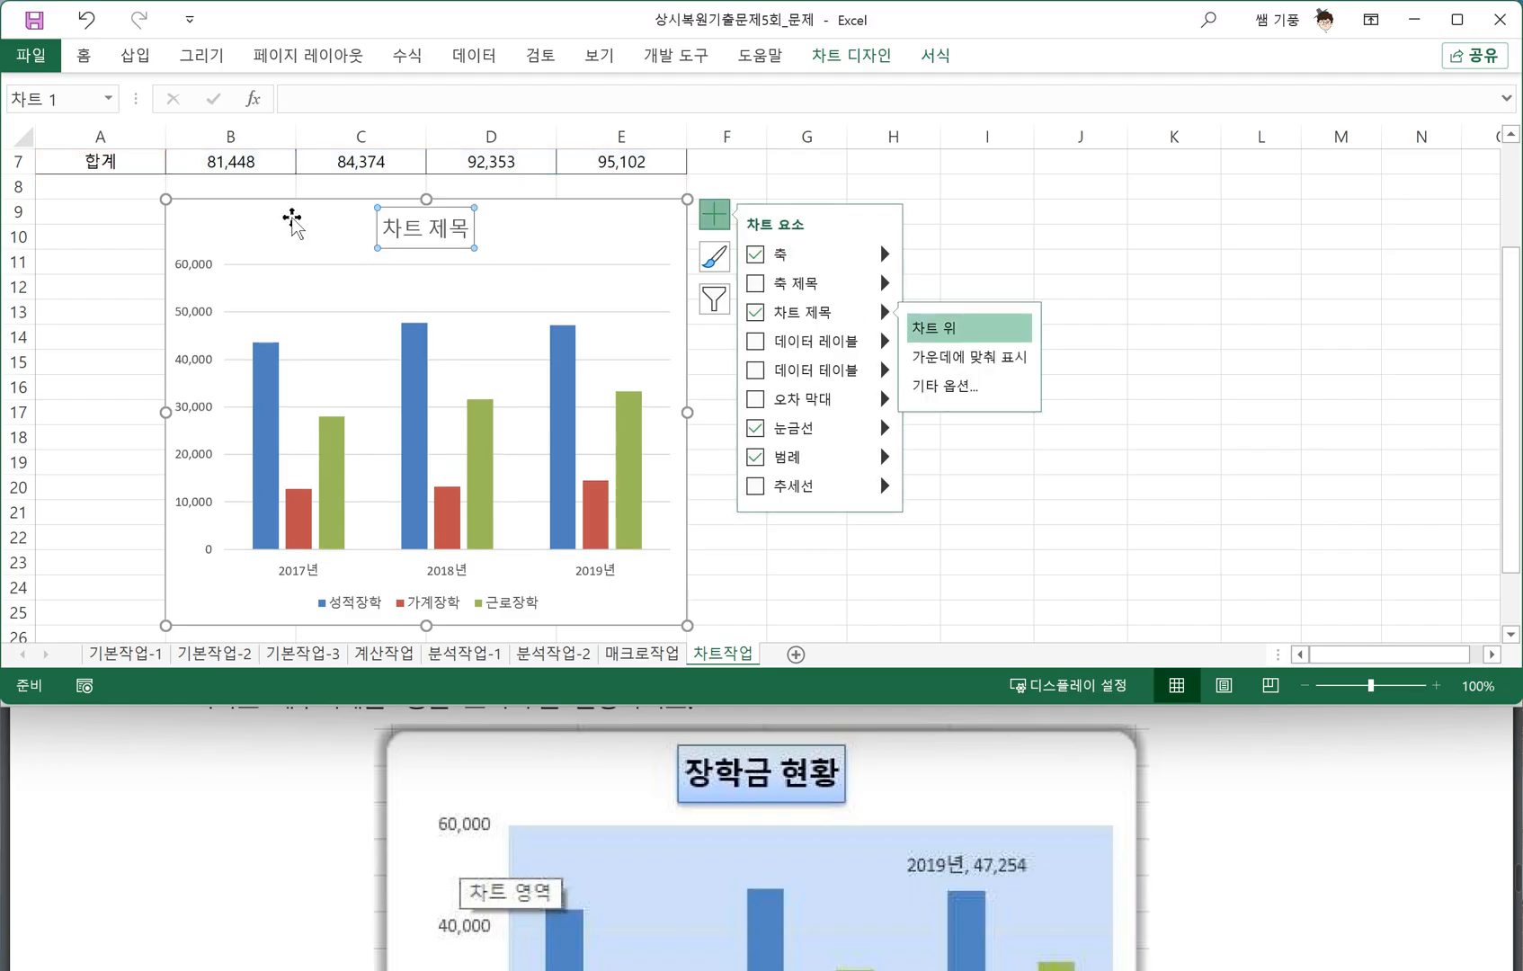
left_click_drag(381, 230, 460, 232)
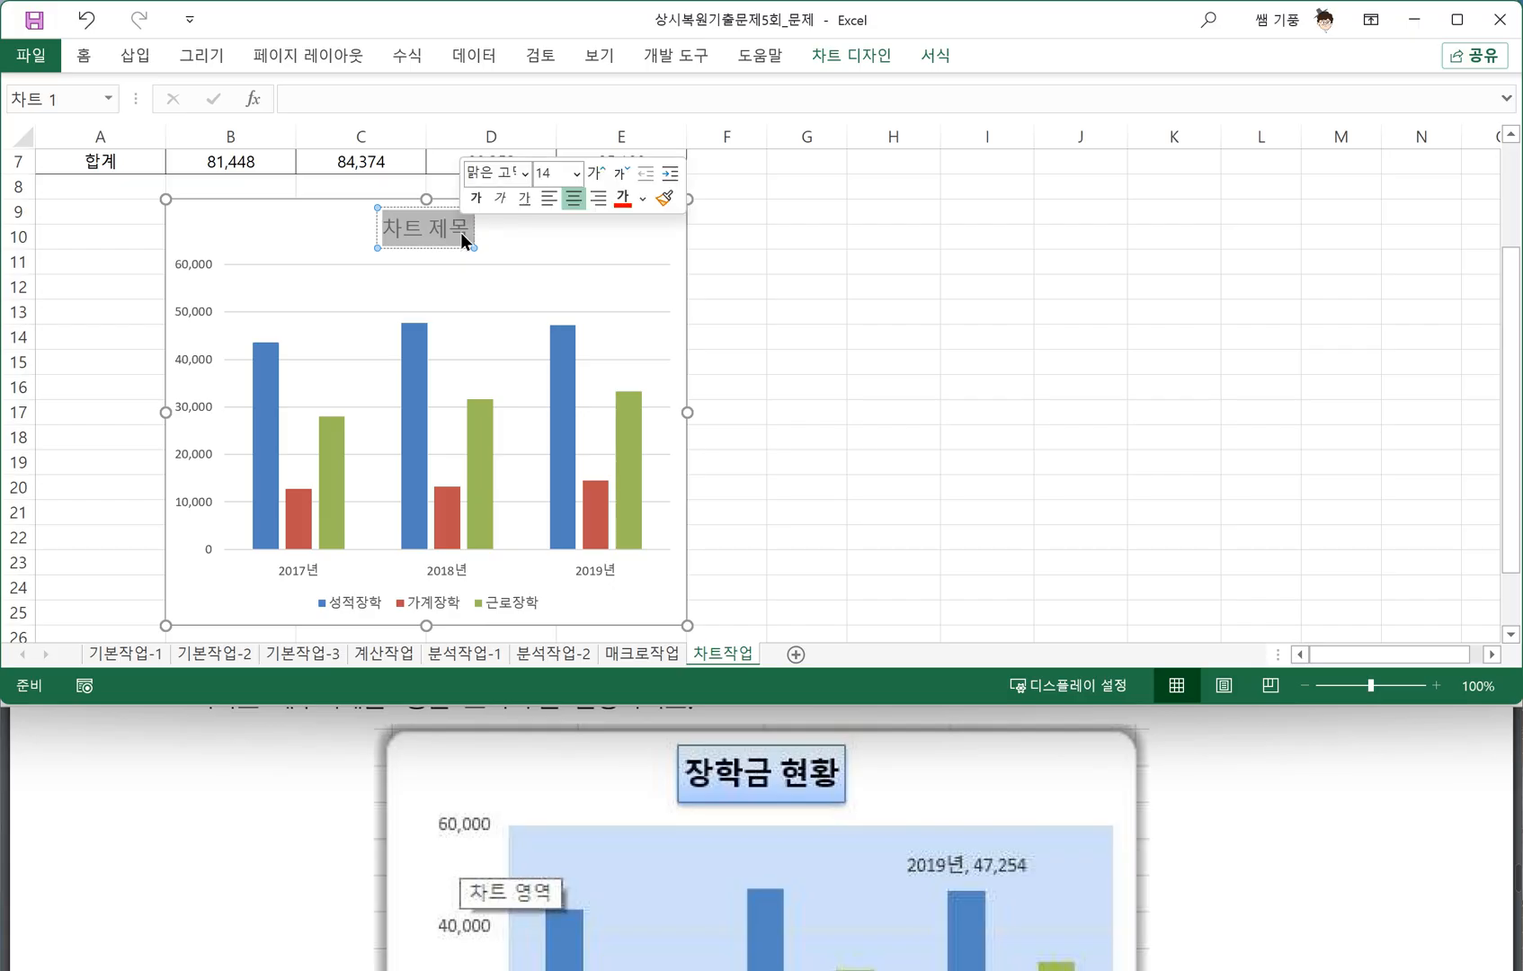
type("장학")
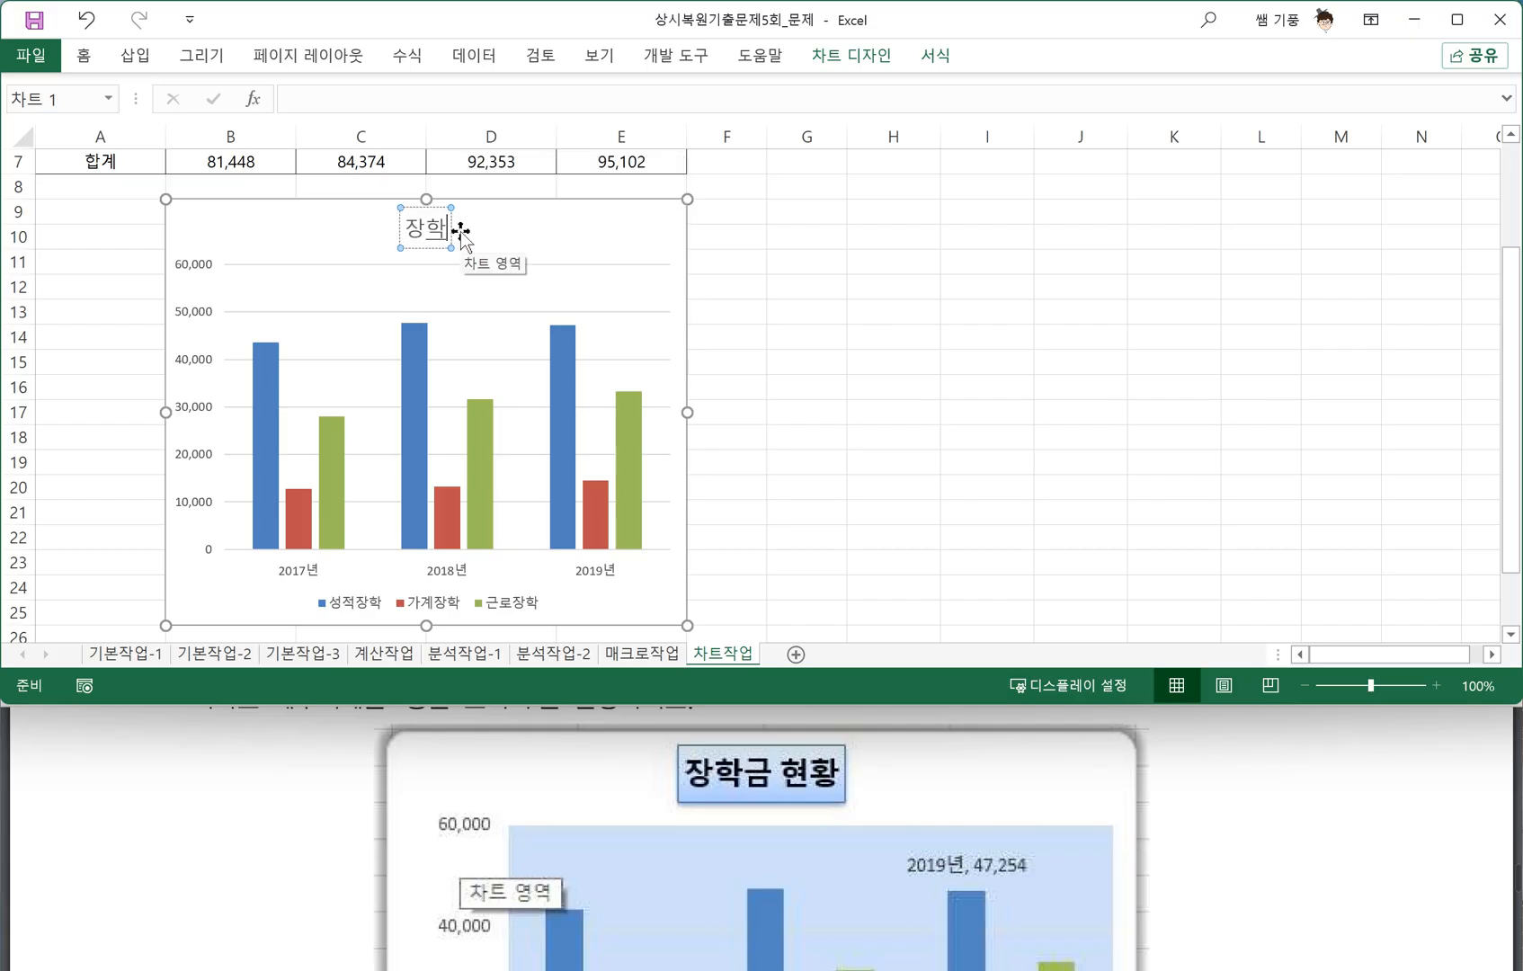
type("금 현황")
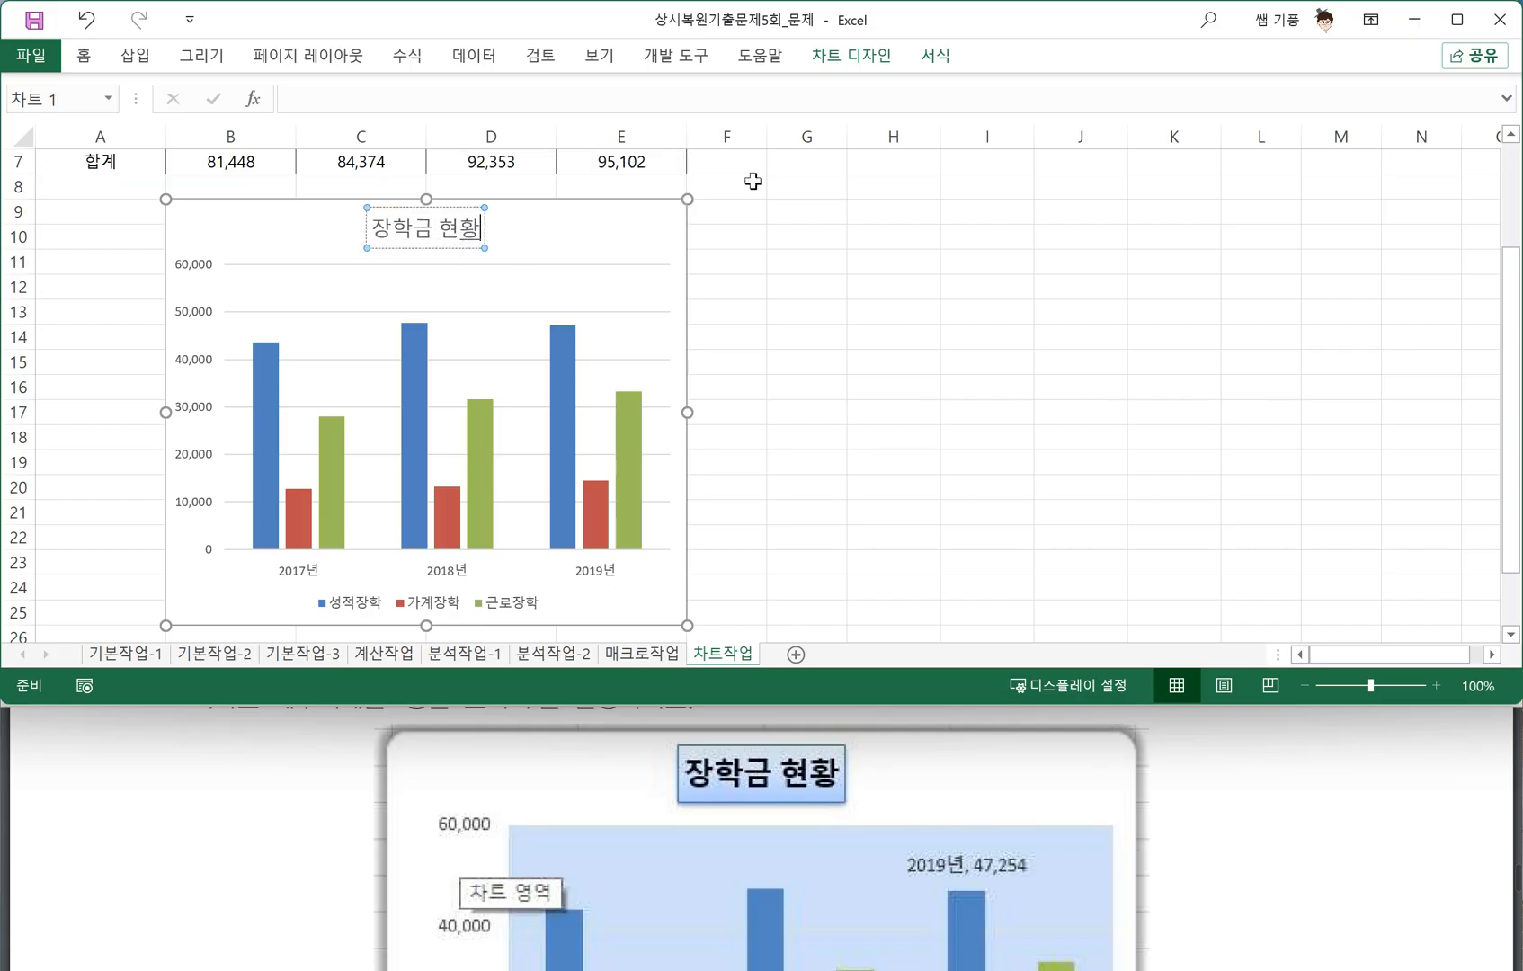
Underline the 글꼴 스타일 '굵게' instruction in the PDF and make the 장학금 현황 chart title bold.
left_click(773, 316)
left_click(461, 230)
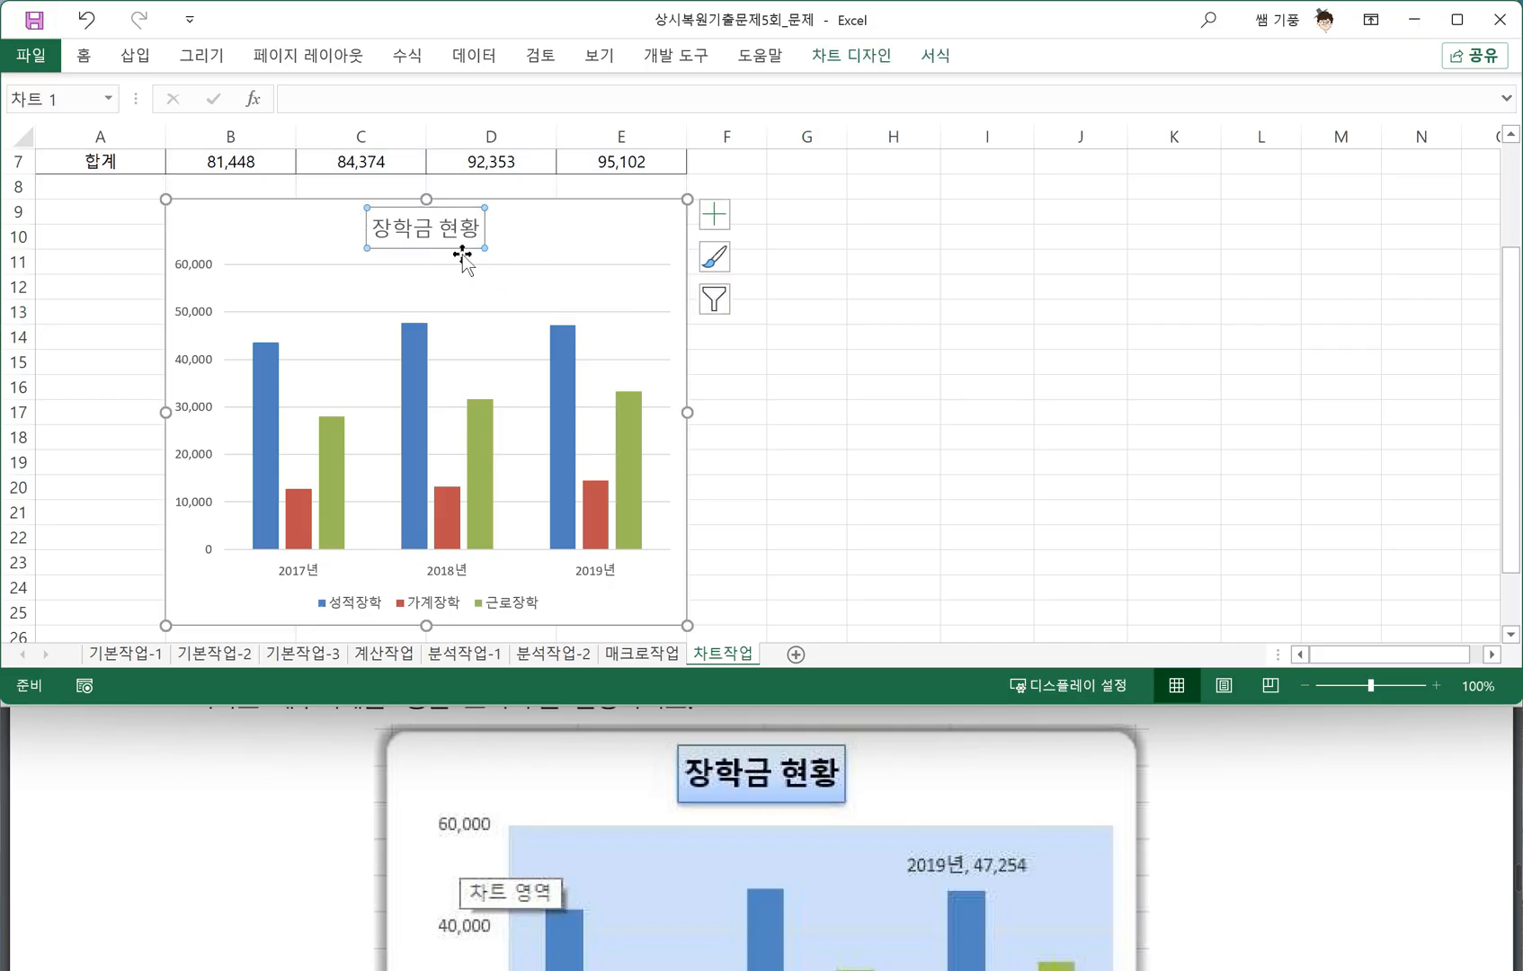
scroll(487, 805, "up", 5)
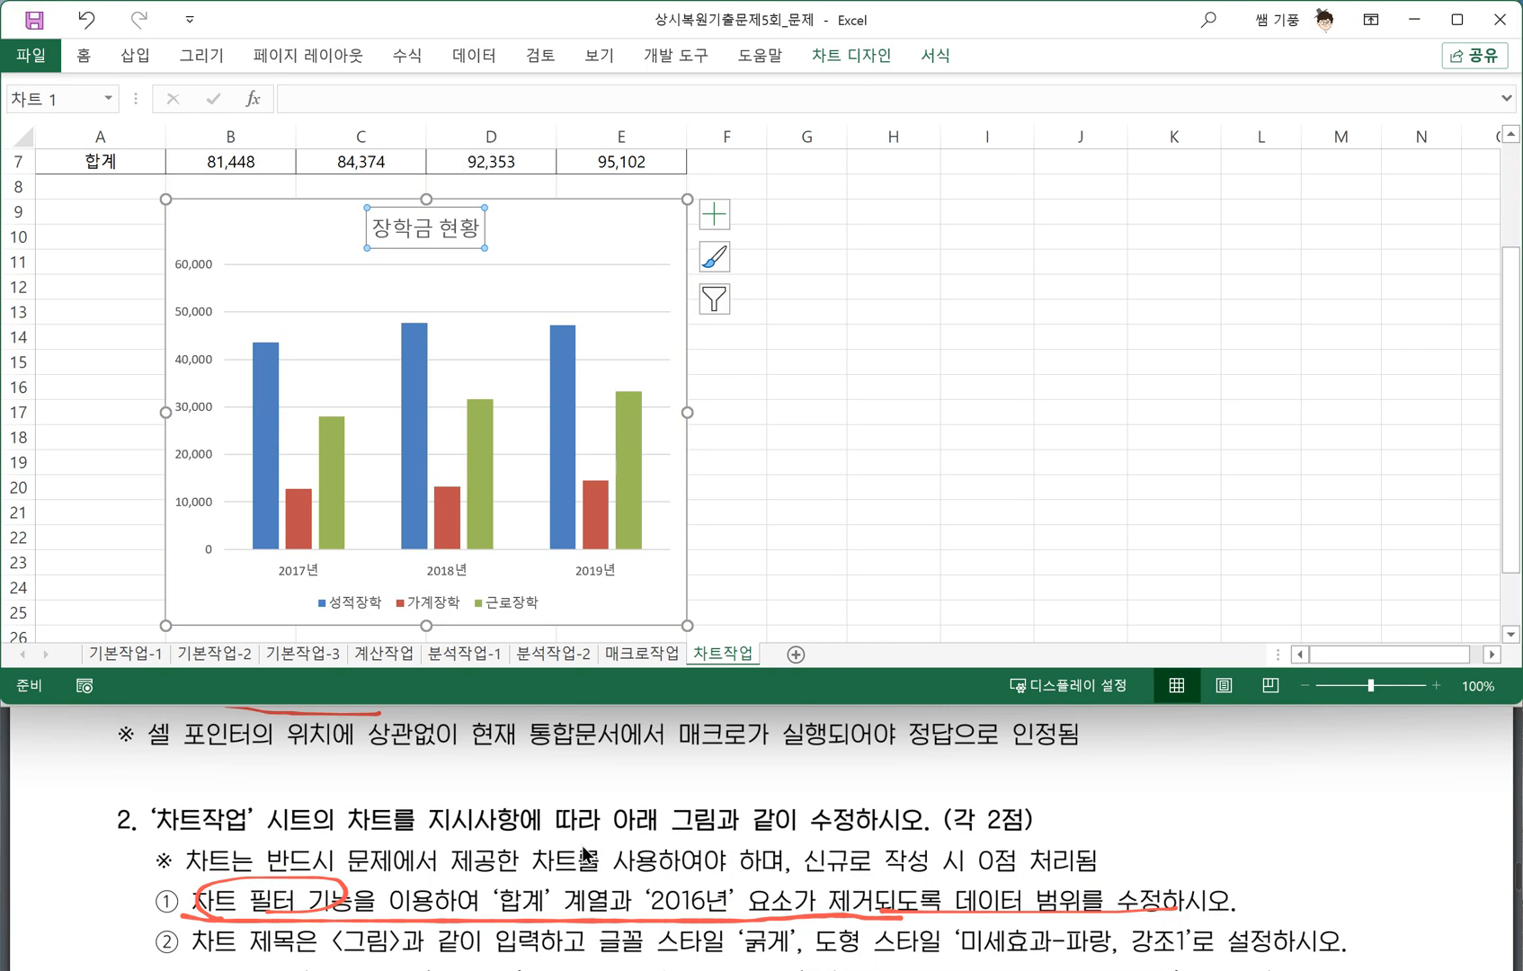
left_click(623, 852)
scroll(620, 858, "down", 2)
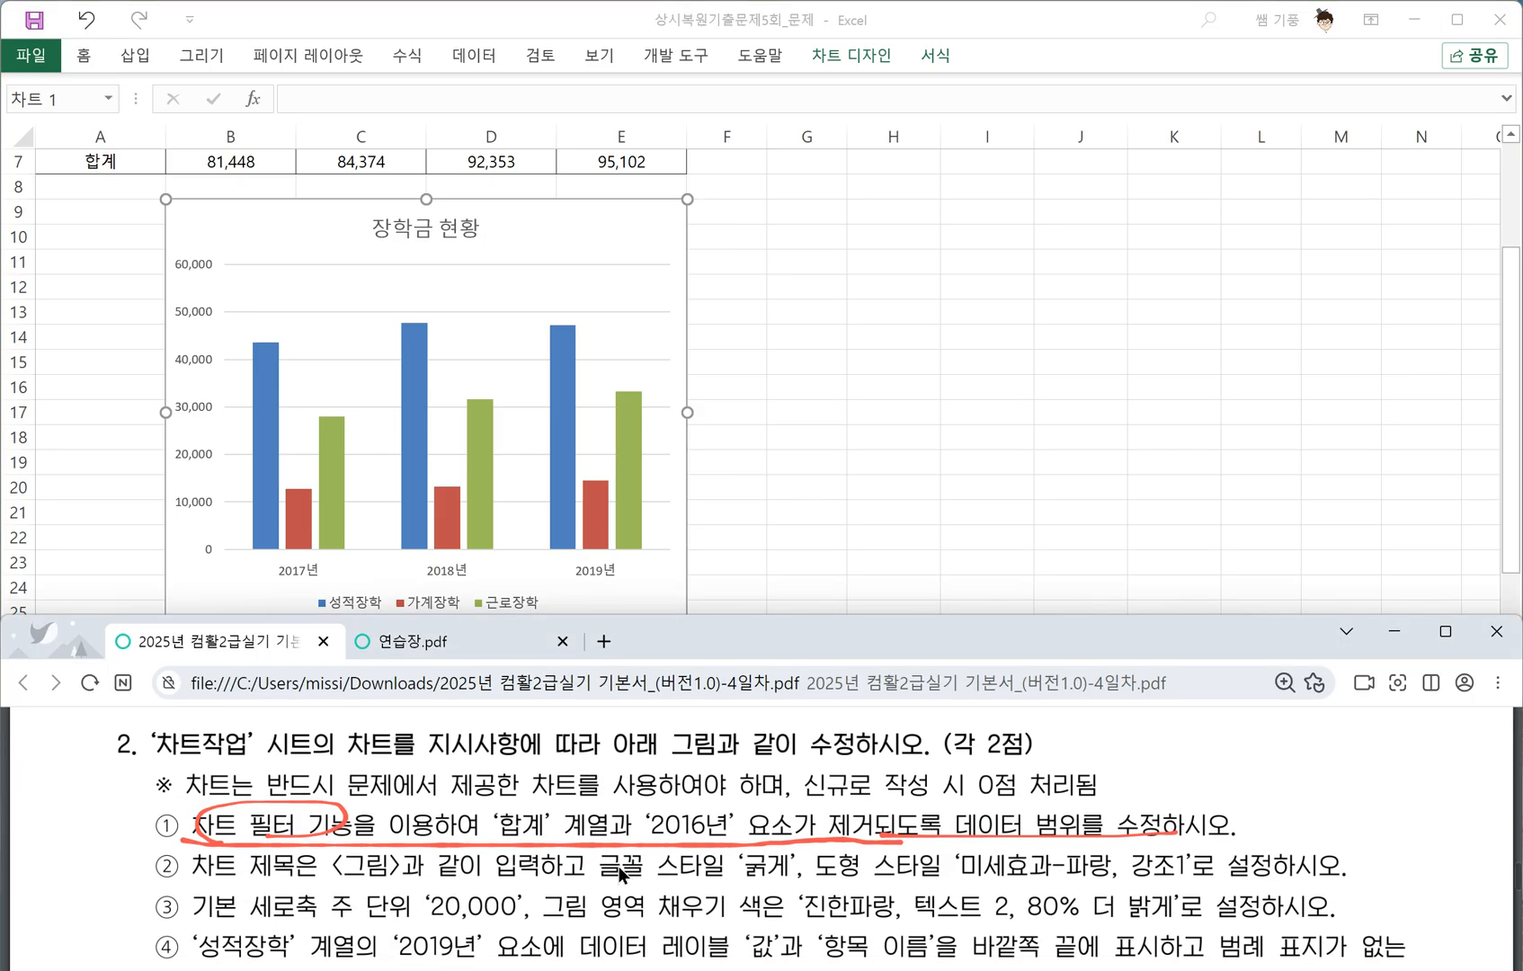
left_click_drag(691, 891, 775, 888)
left_click(415, 227)
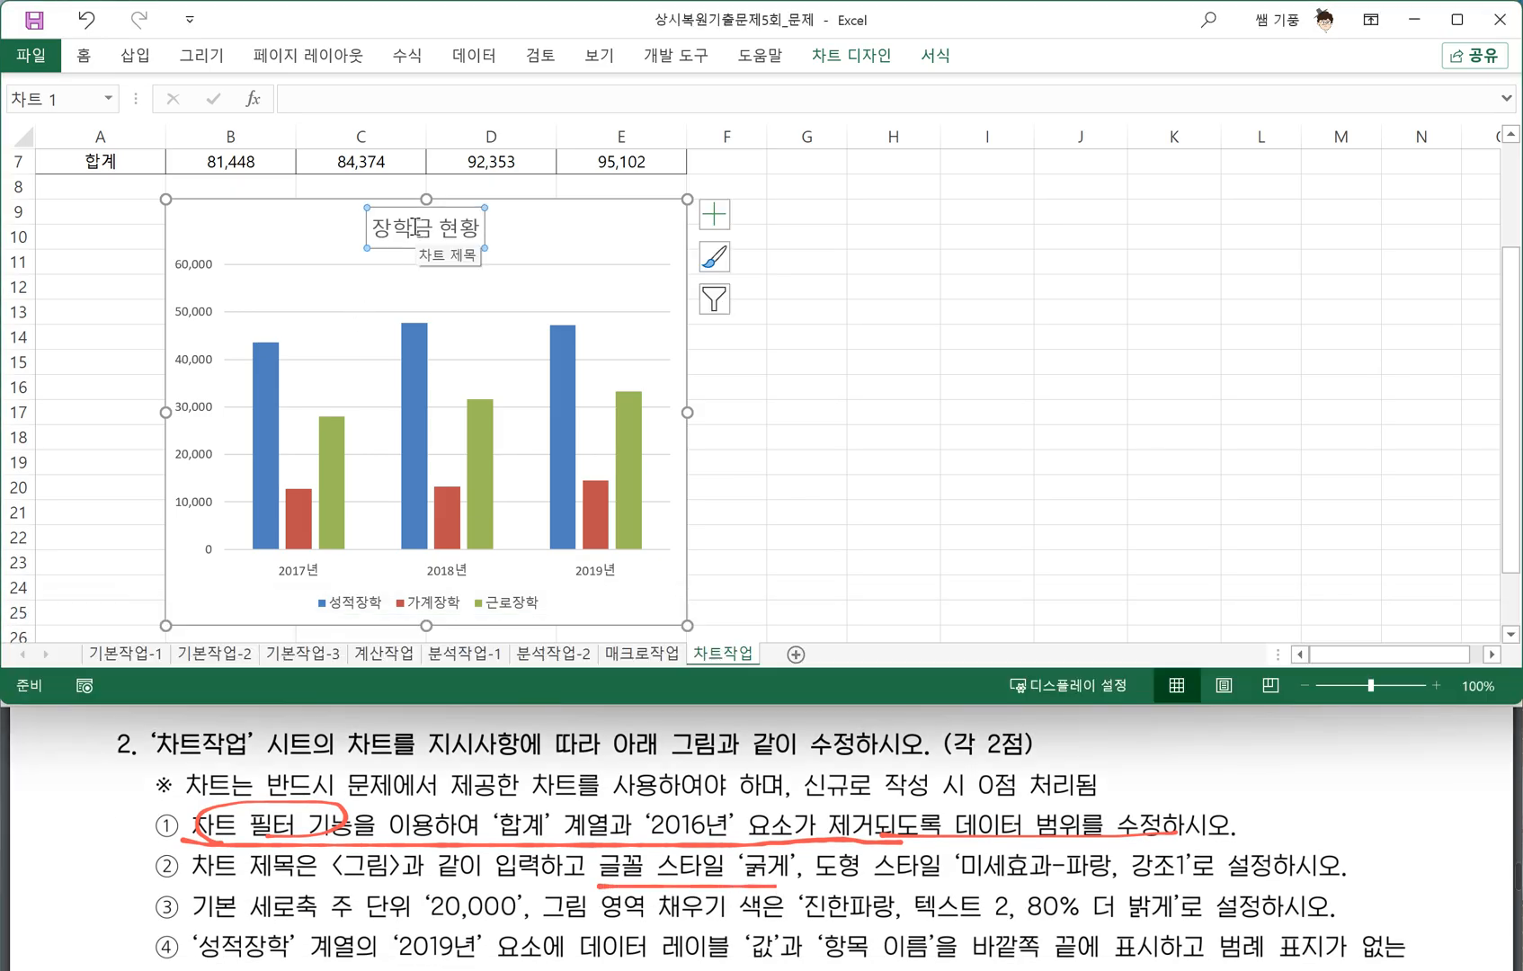
left_click(83, 56)
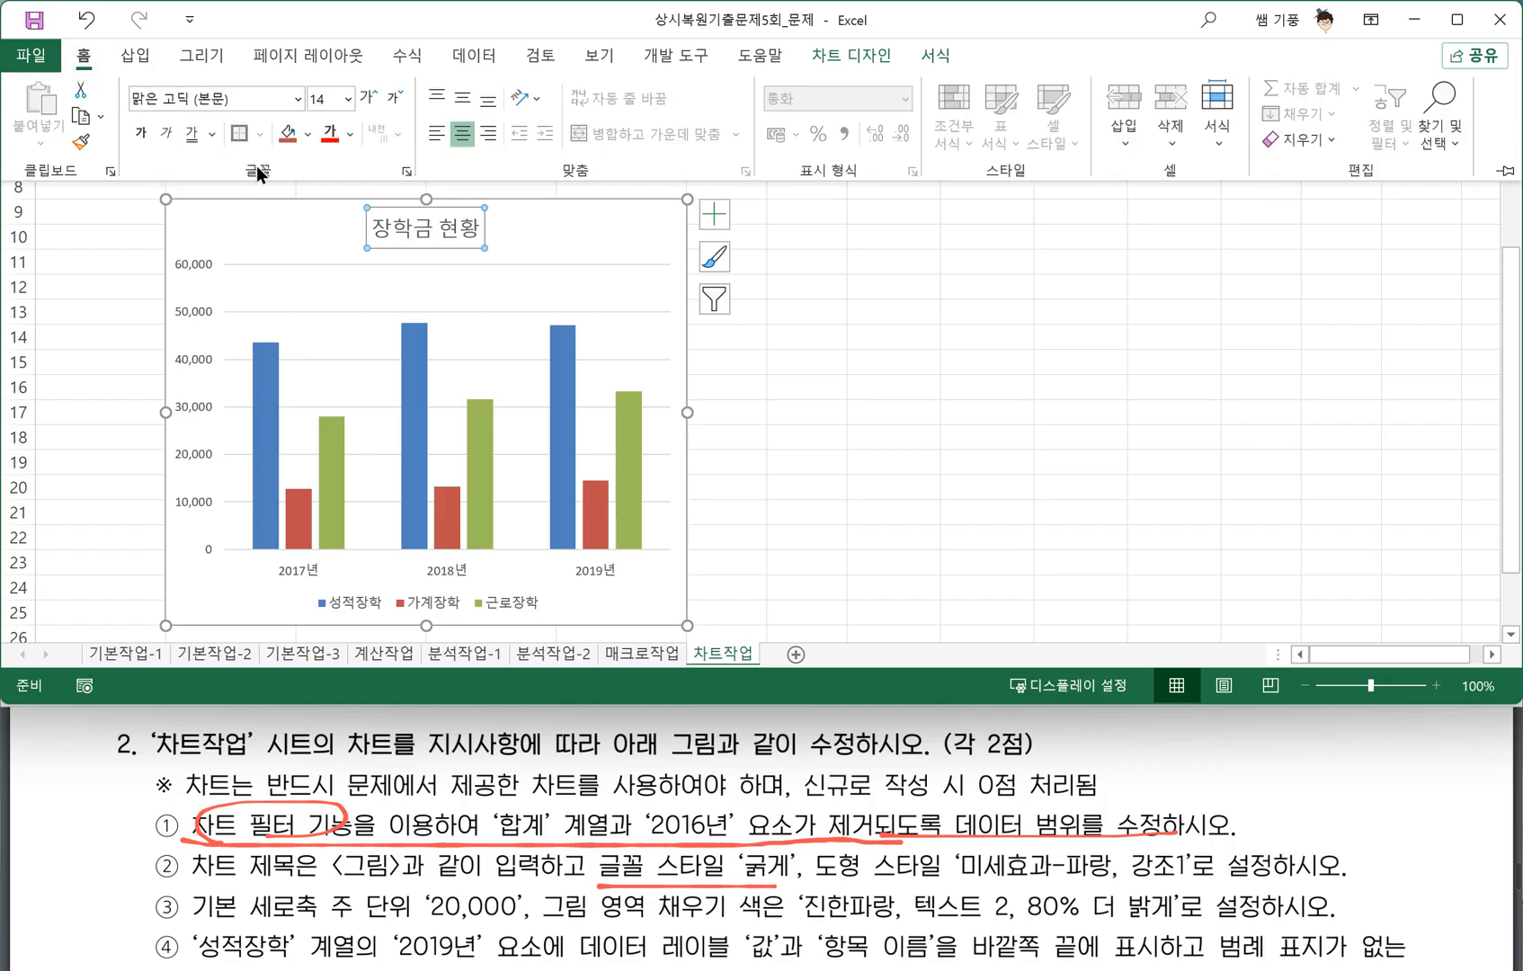
left_click(139, 134)
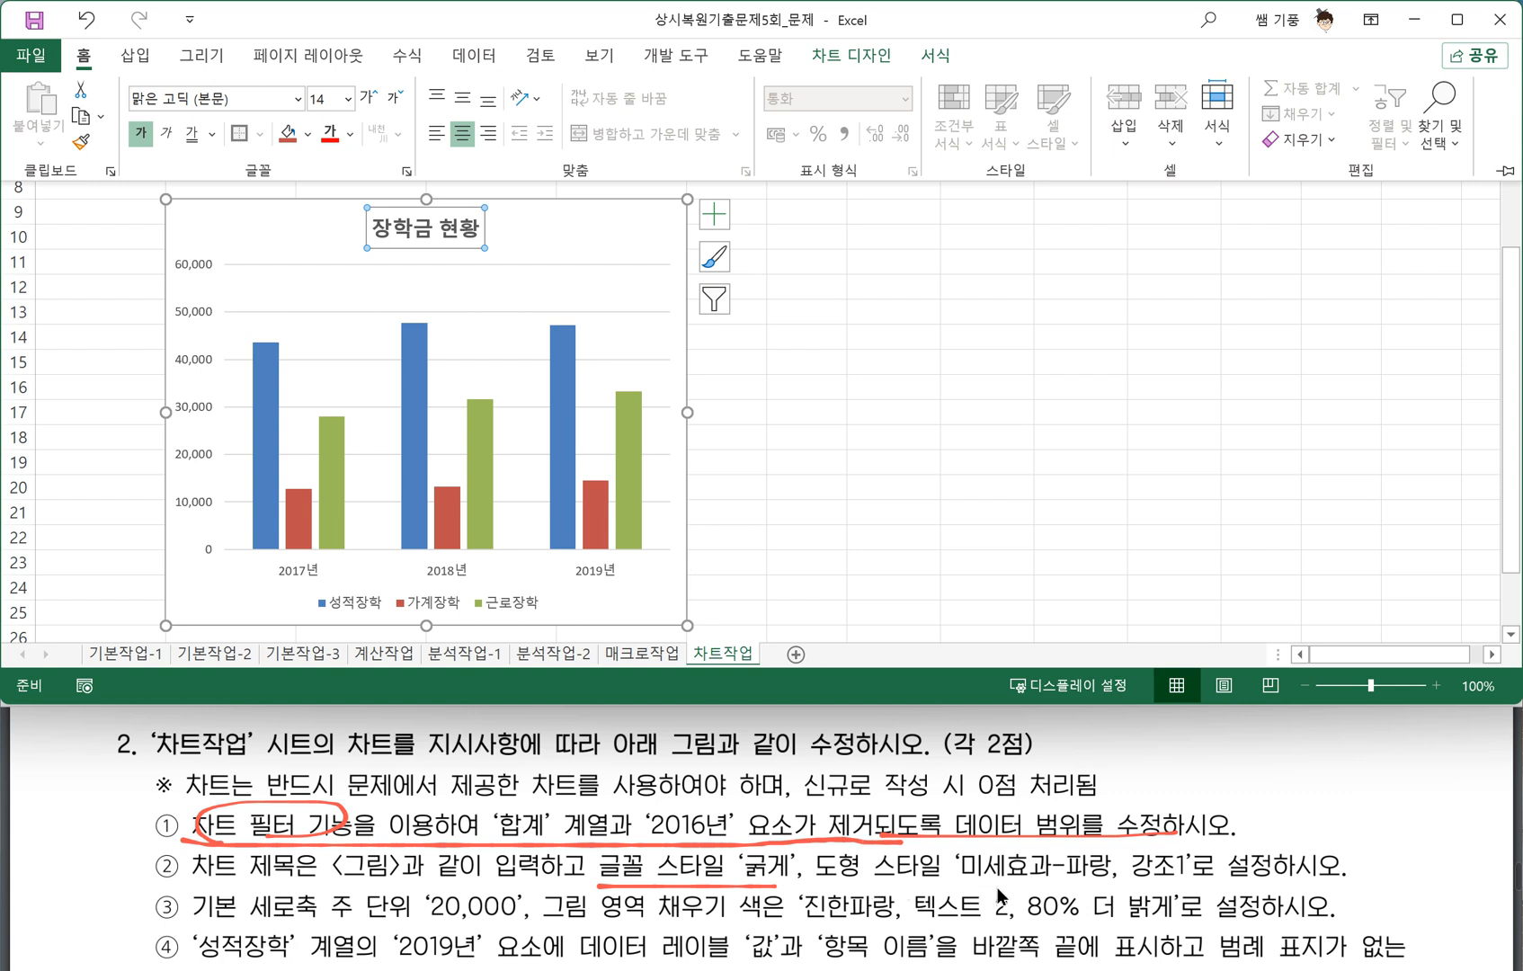
Apply the shape style 미세 효과 - 파랑, 강조 1 to the chart title.
left_click(938, 61)
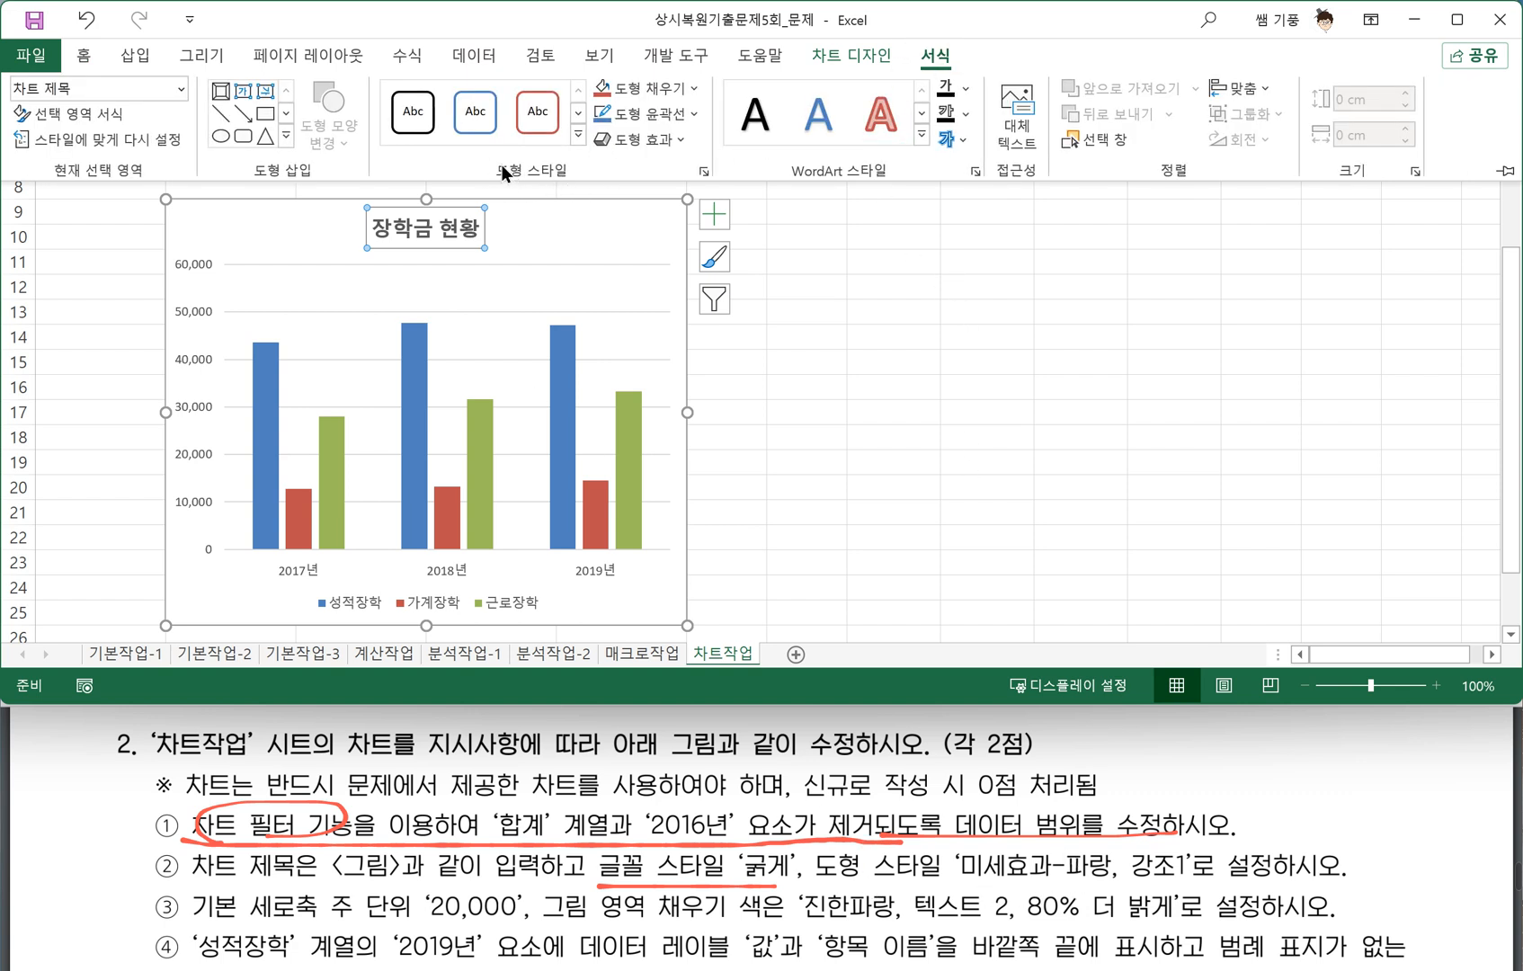
left_click(579, 136)
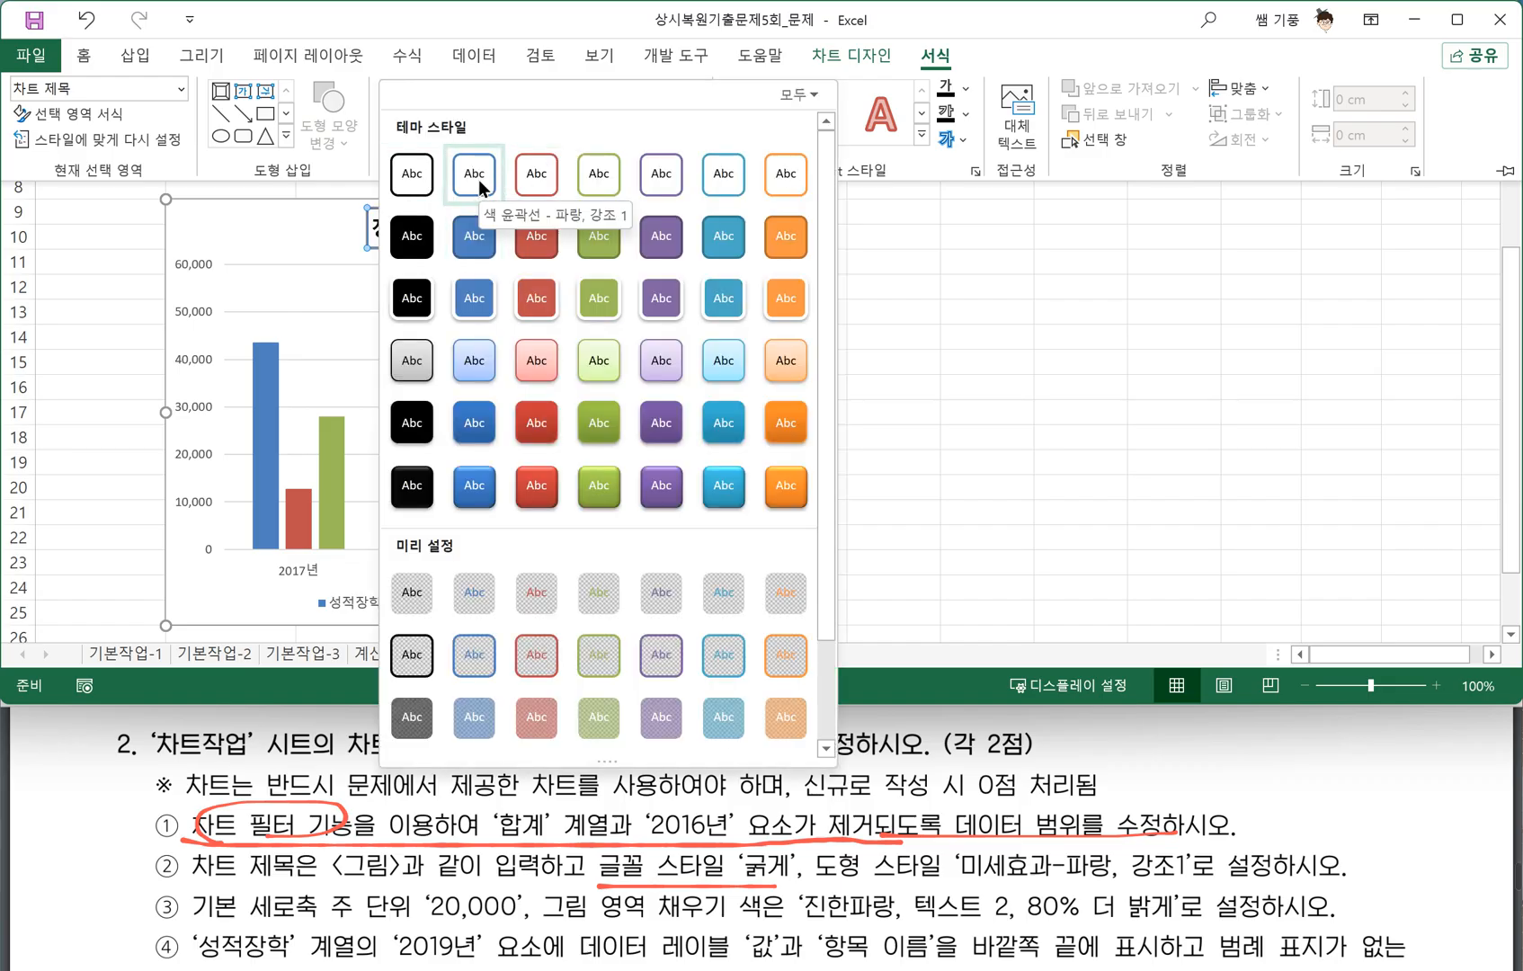
left_click(472, 363)
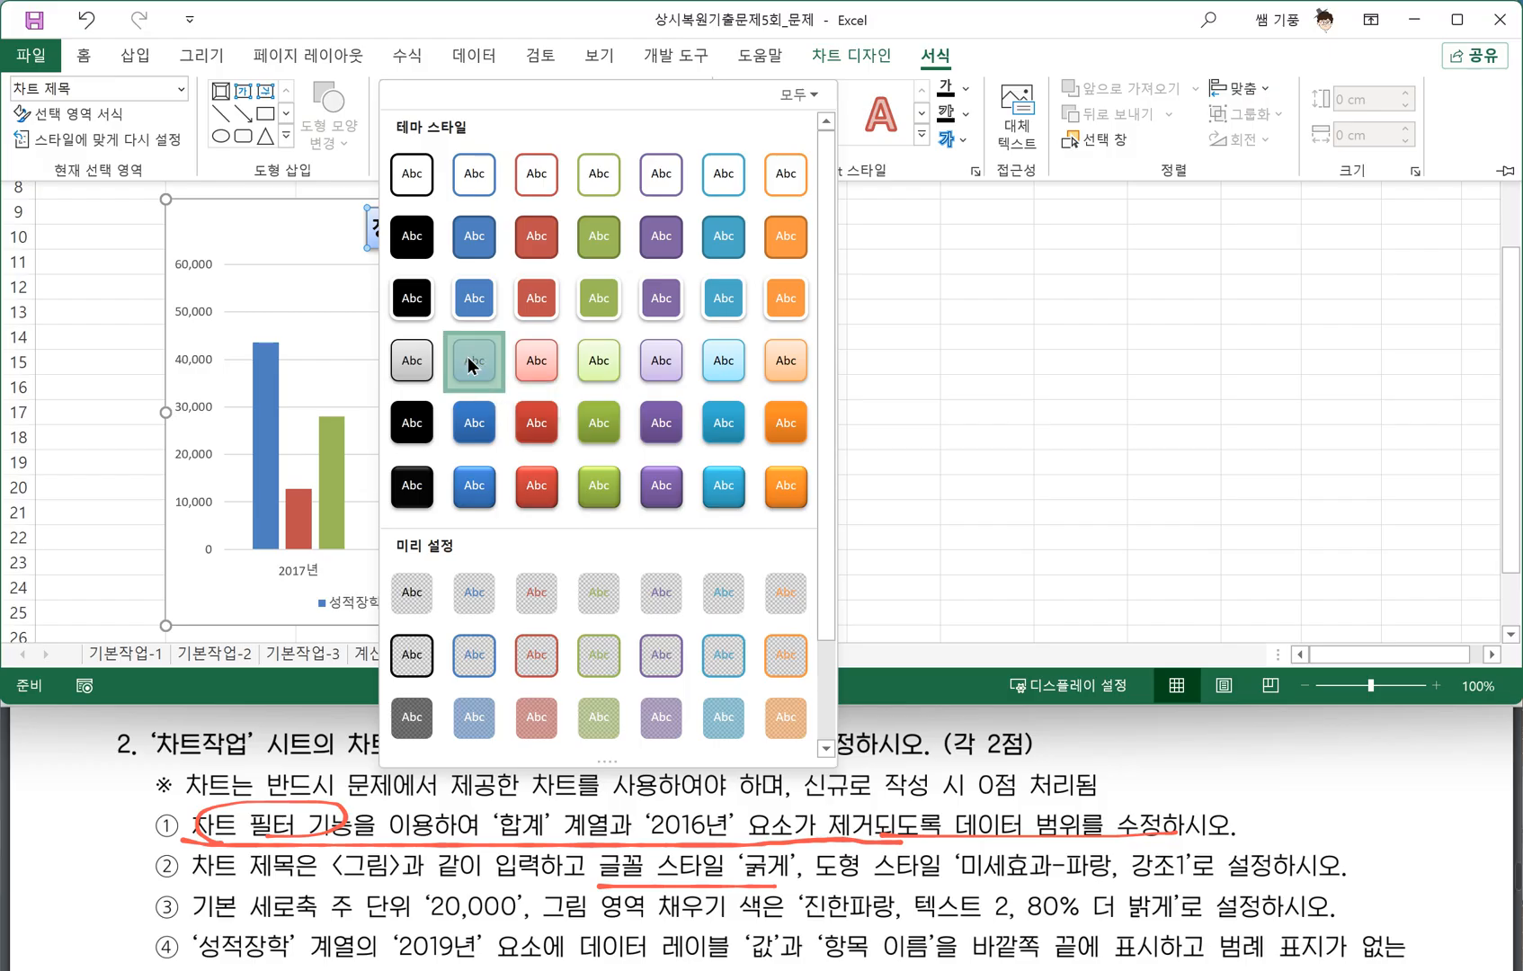
Underline the vertical axis unit instruction in the PDF and set the chart's vertical axis major unit to 20000.
left_click(420, 904)
scroll(419, 907, "down", 1)
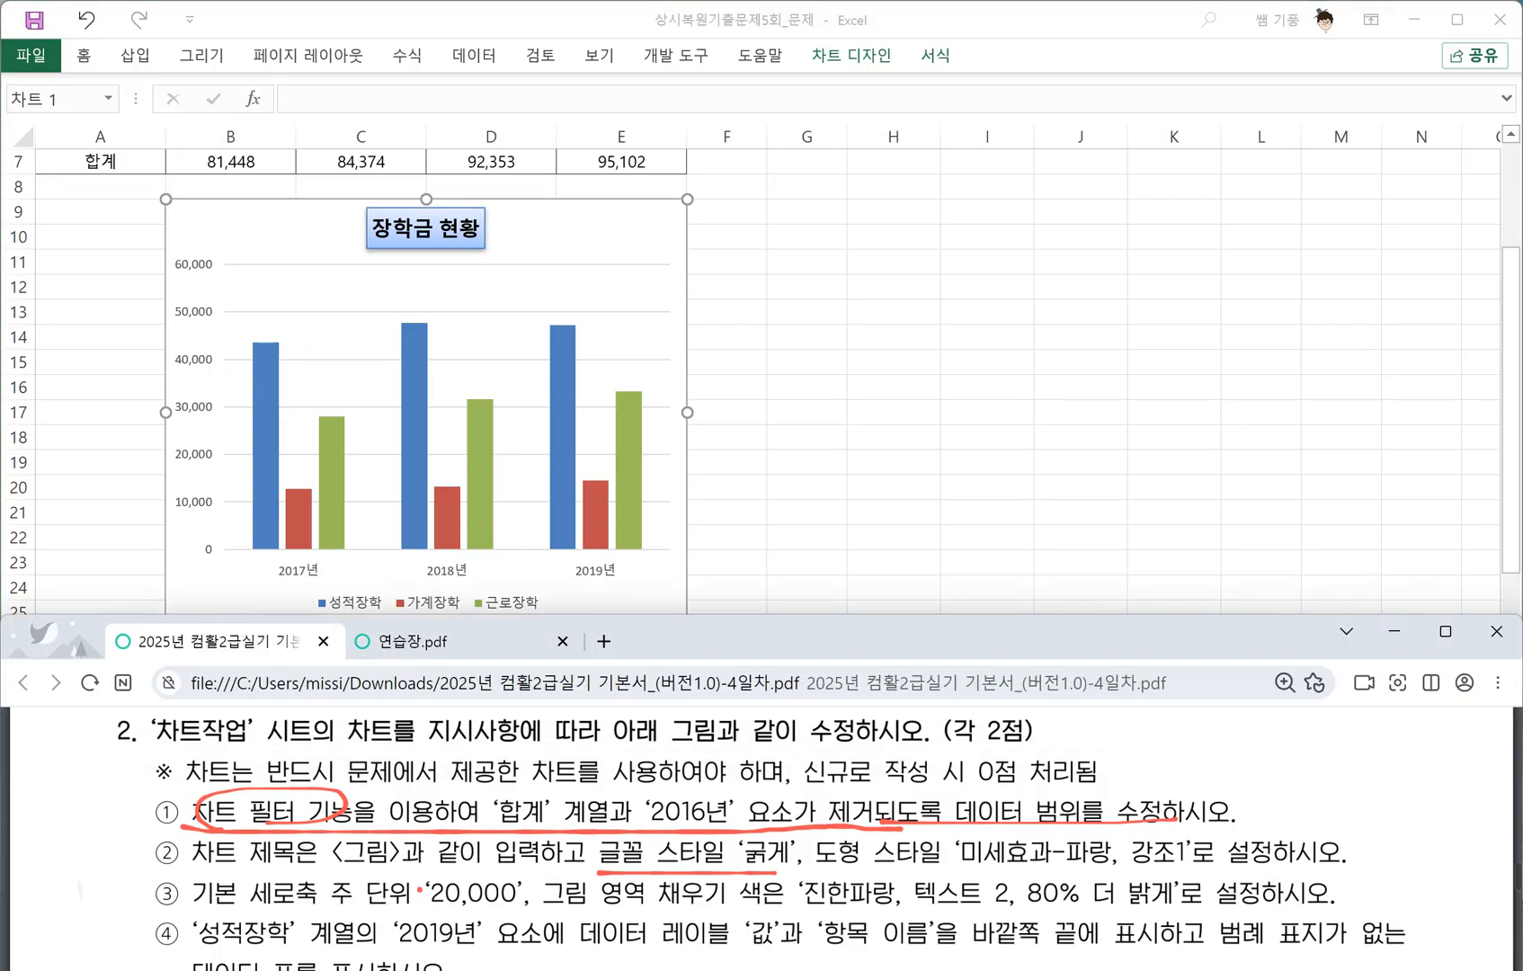
scroll(419, 907, "down", 1)
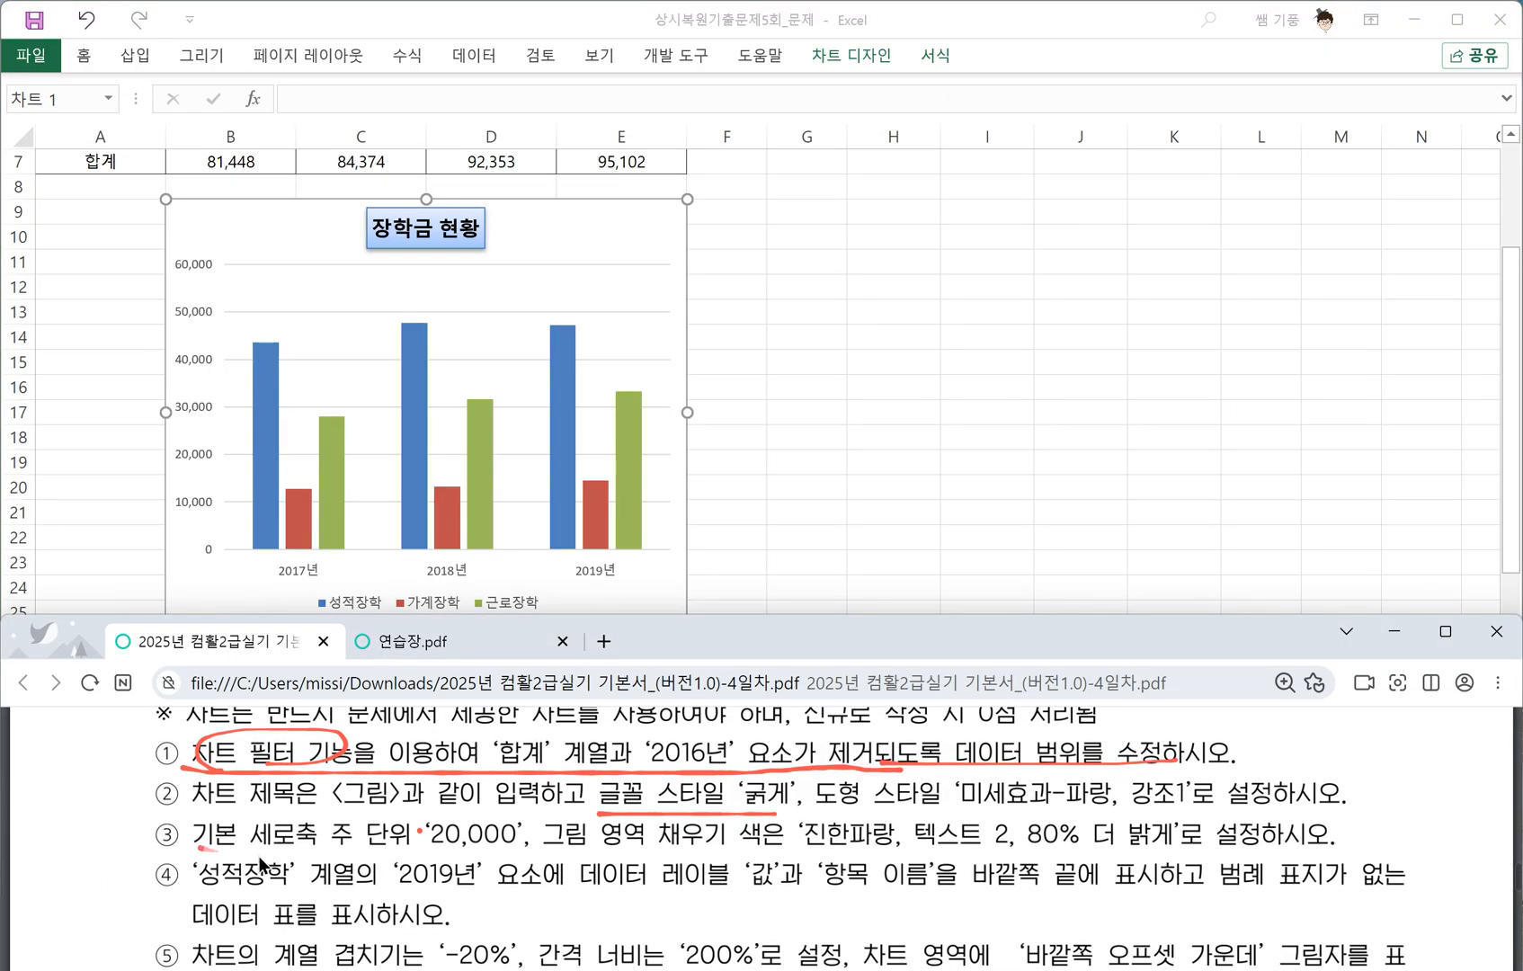
left_click_drag(260, 861, 522, 863)
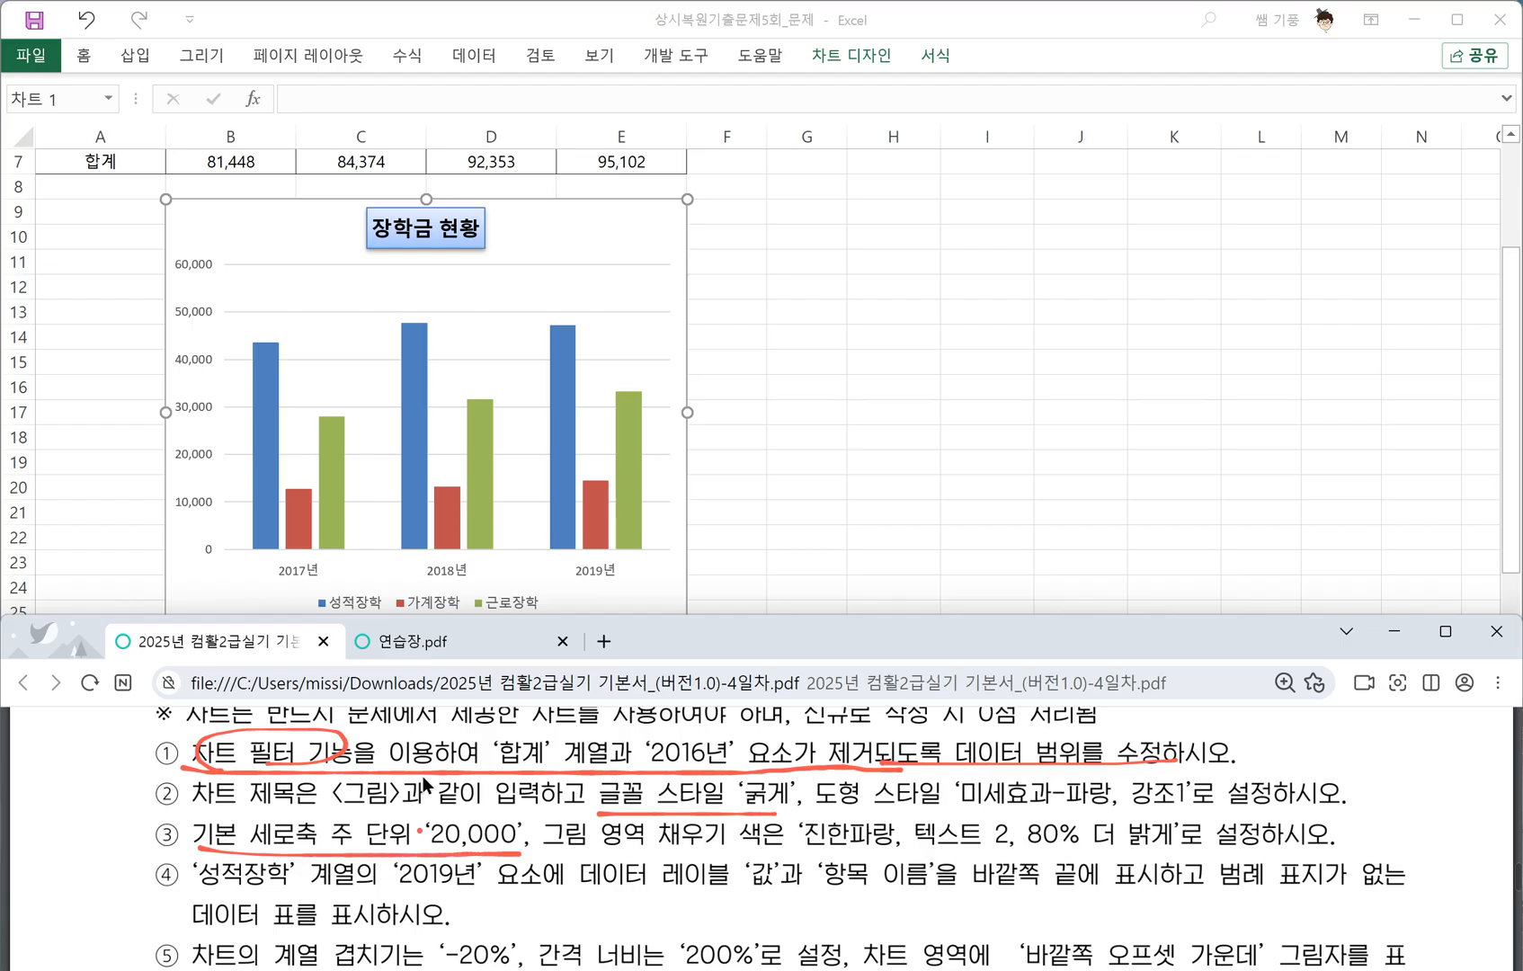
left_click(196, 454)
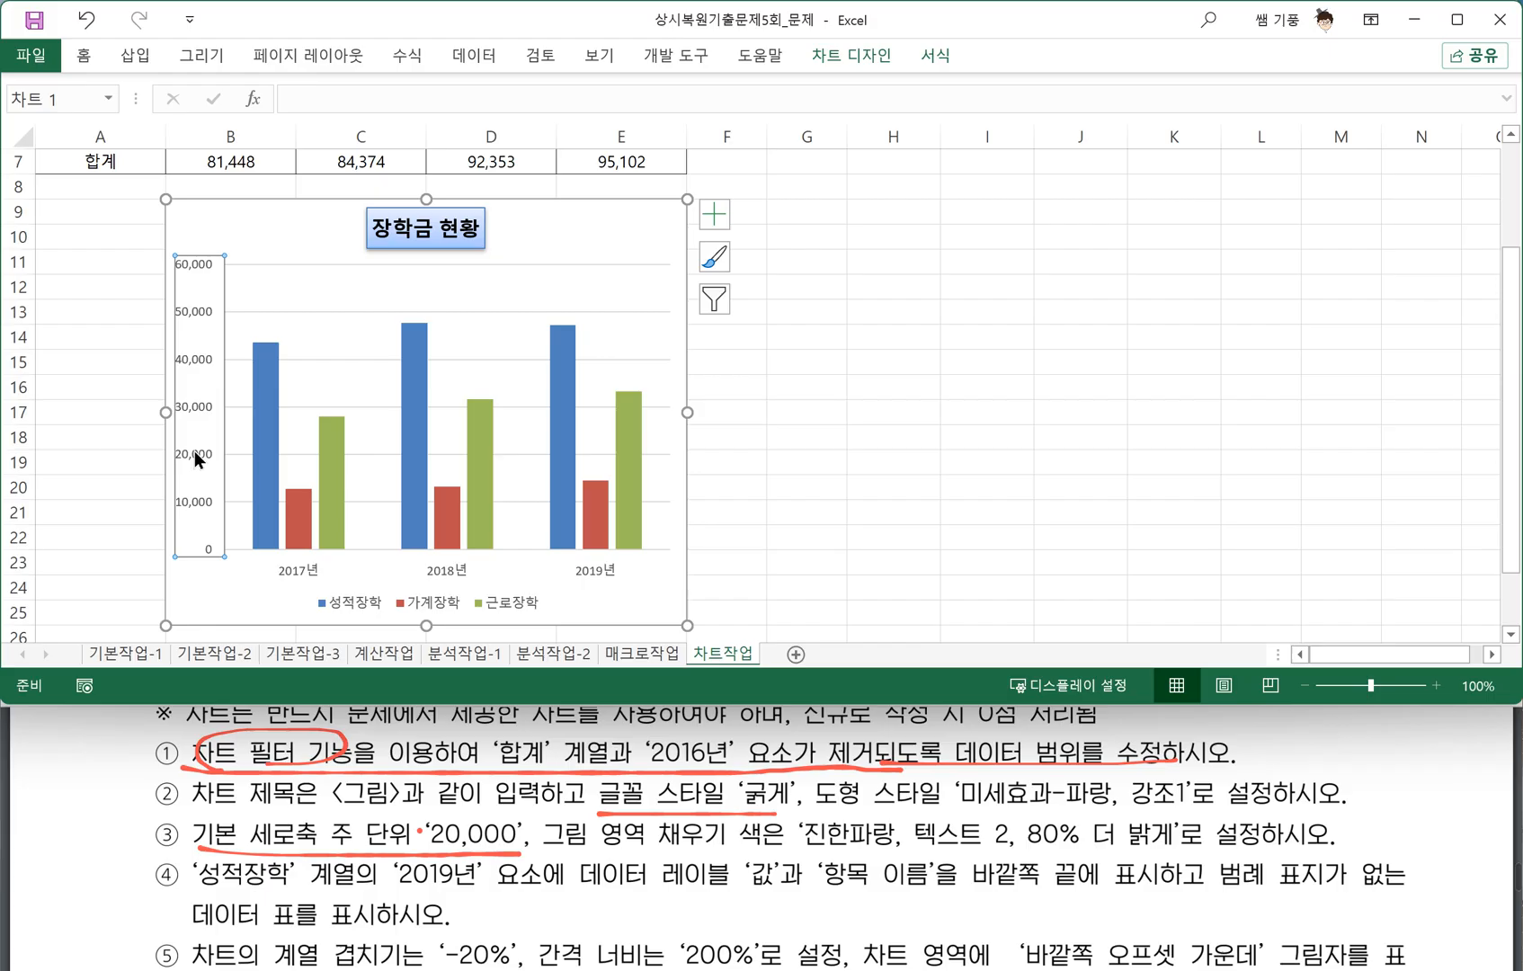
right_click(194, 452)
left_click(268, 737)
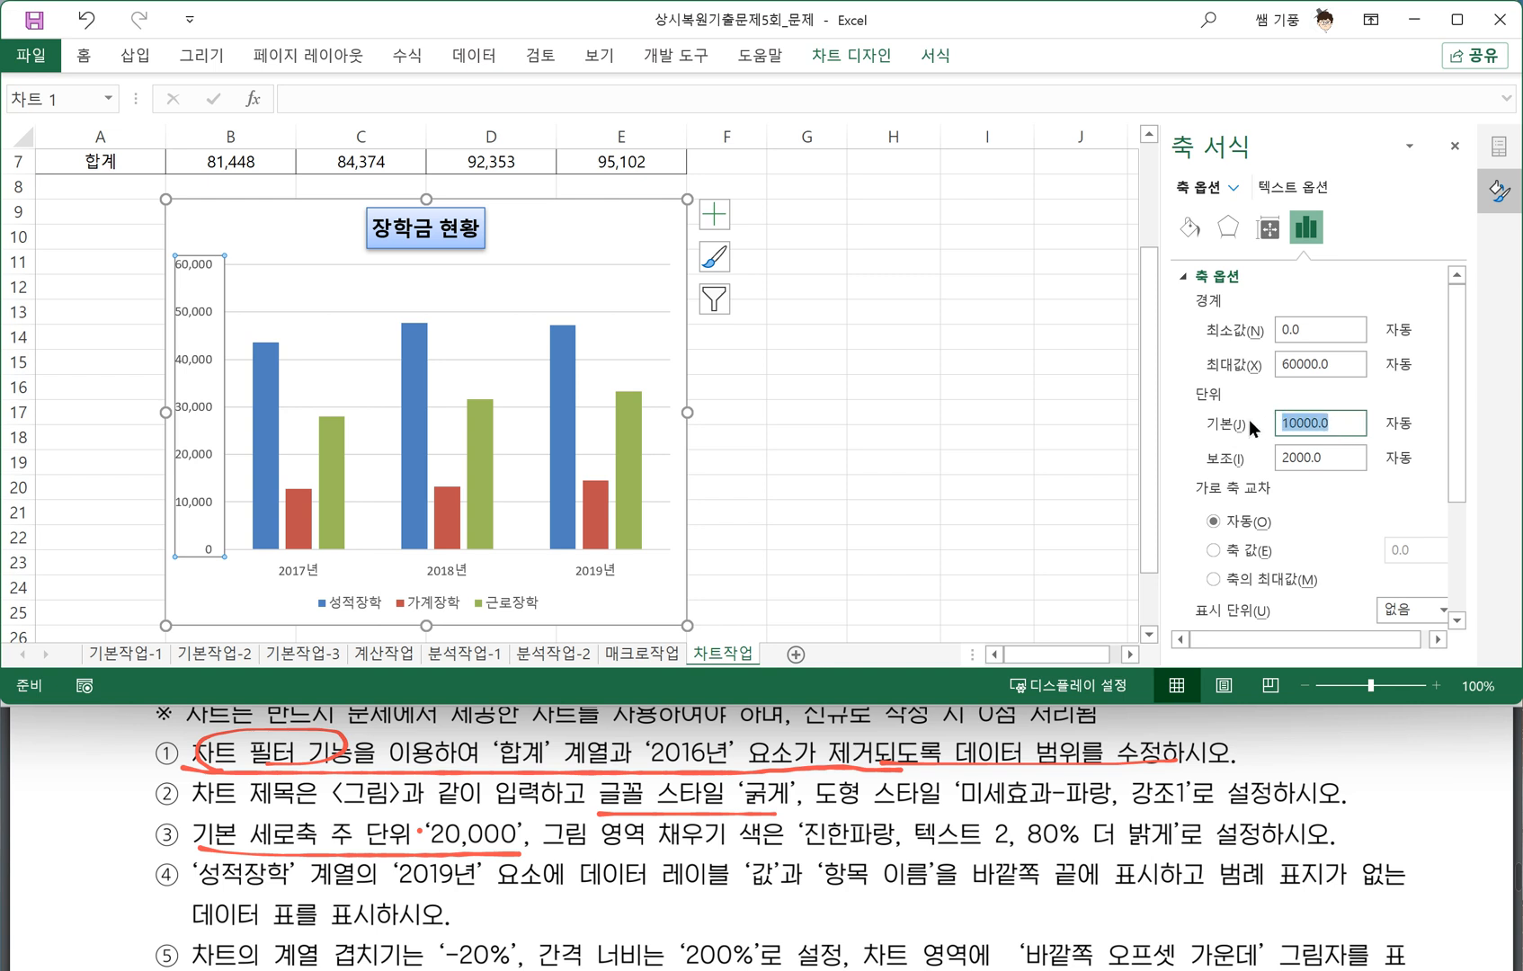
type("2")
left_click(991, 487)
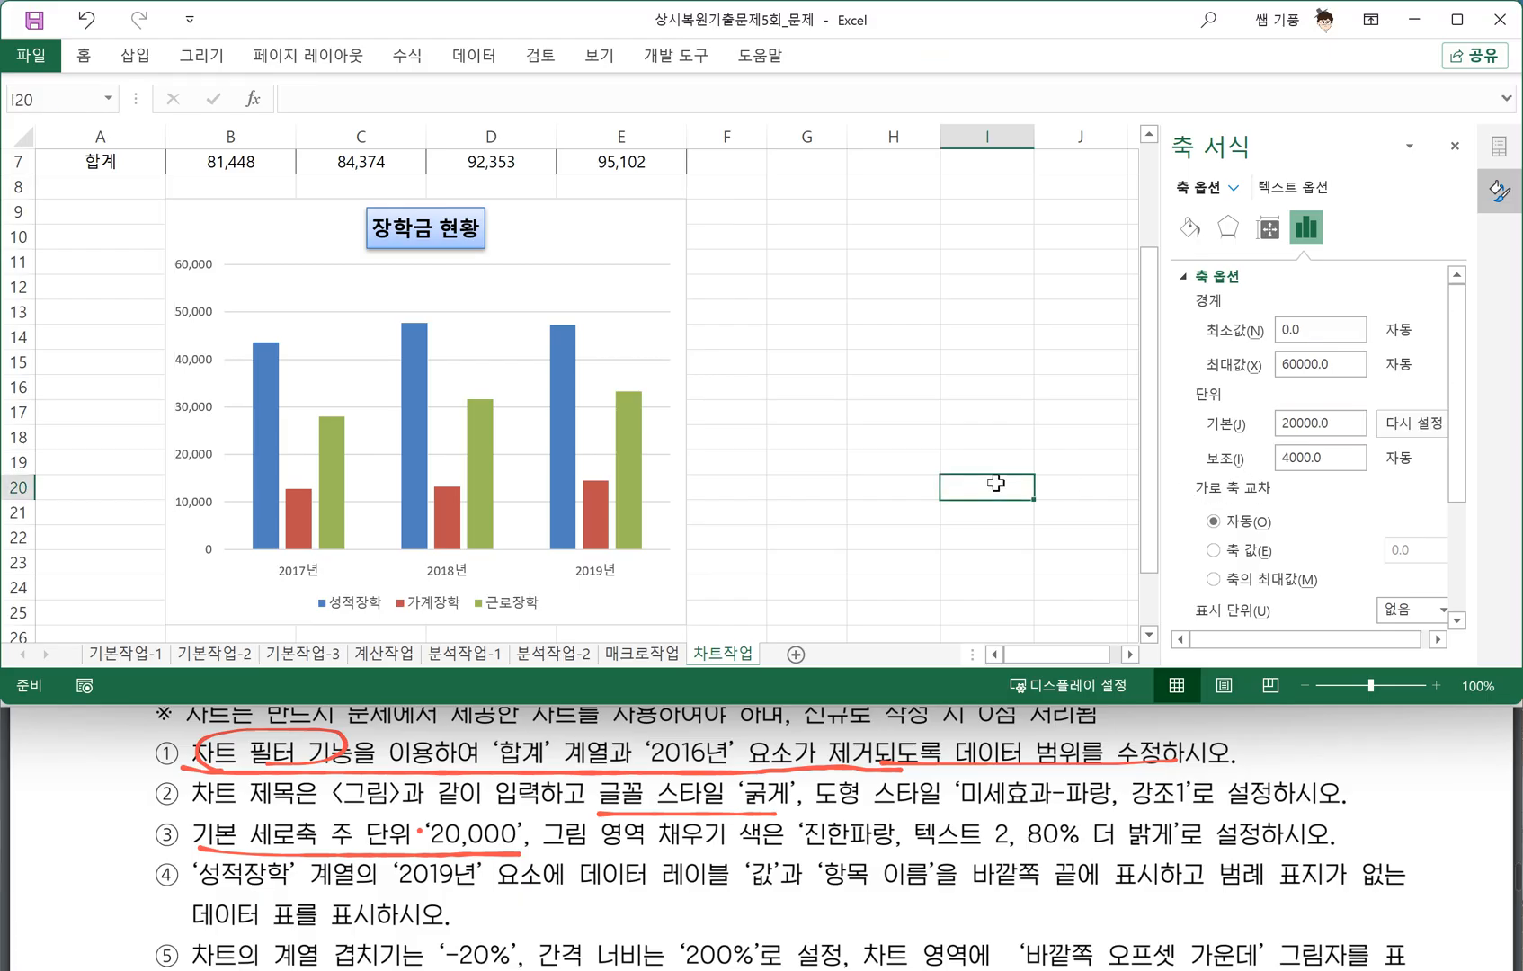
Underline the plot area fill instruction in the PDF and fill the plot area with 진한 파랑, 텍스트 2, 80% 더 밝게.
left_click(557, 851)
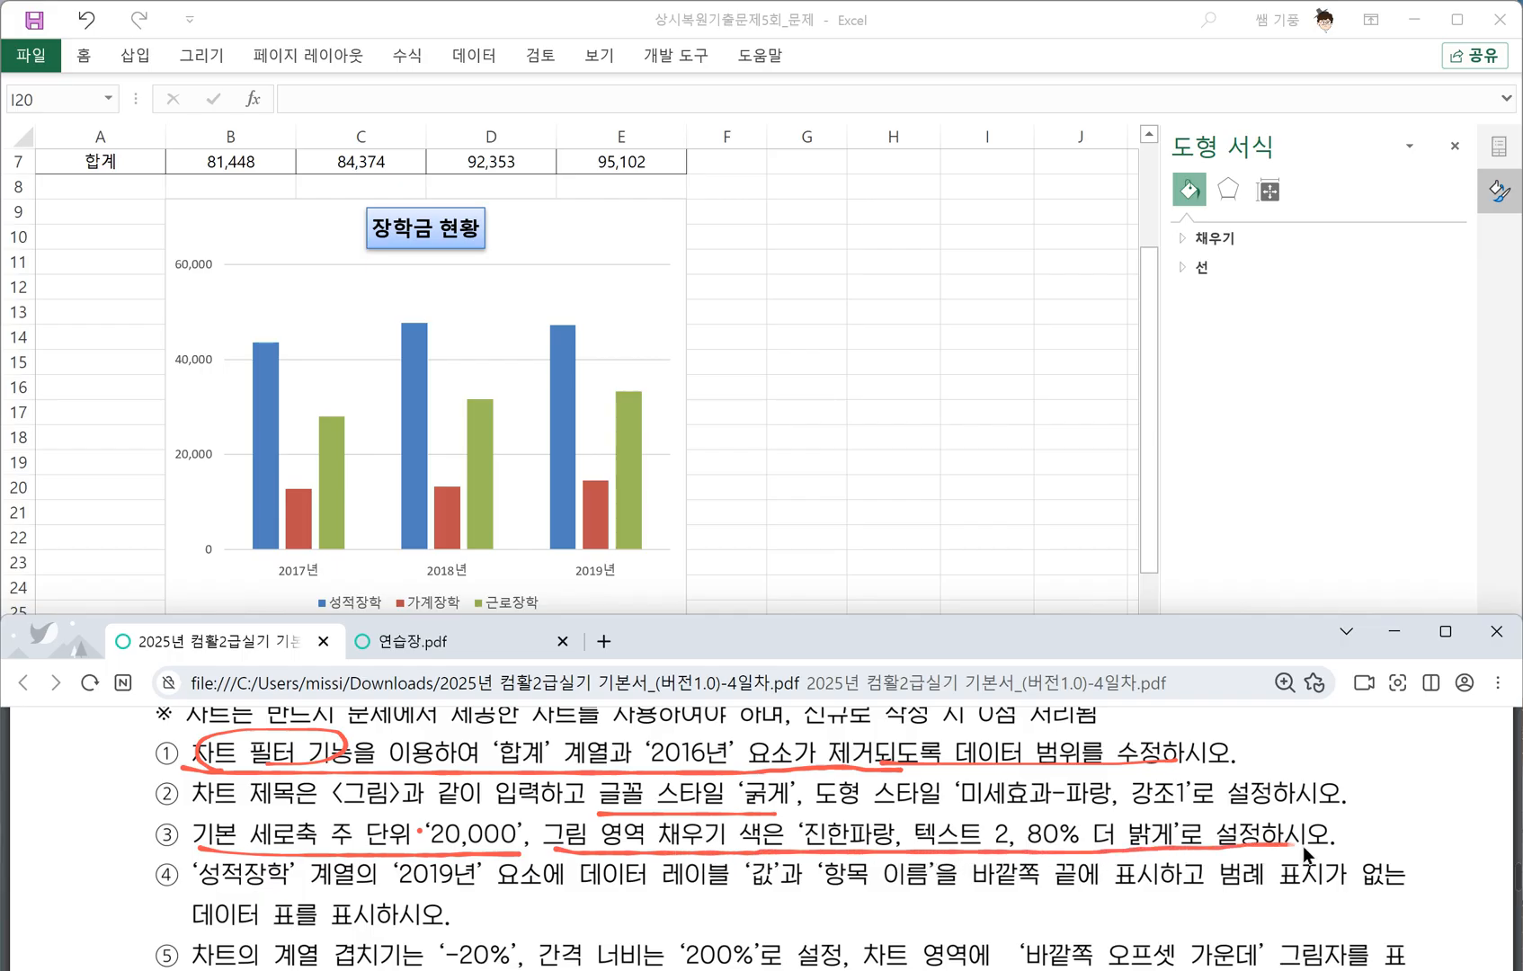
left_click(495, 306)
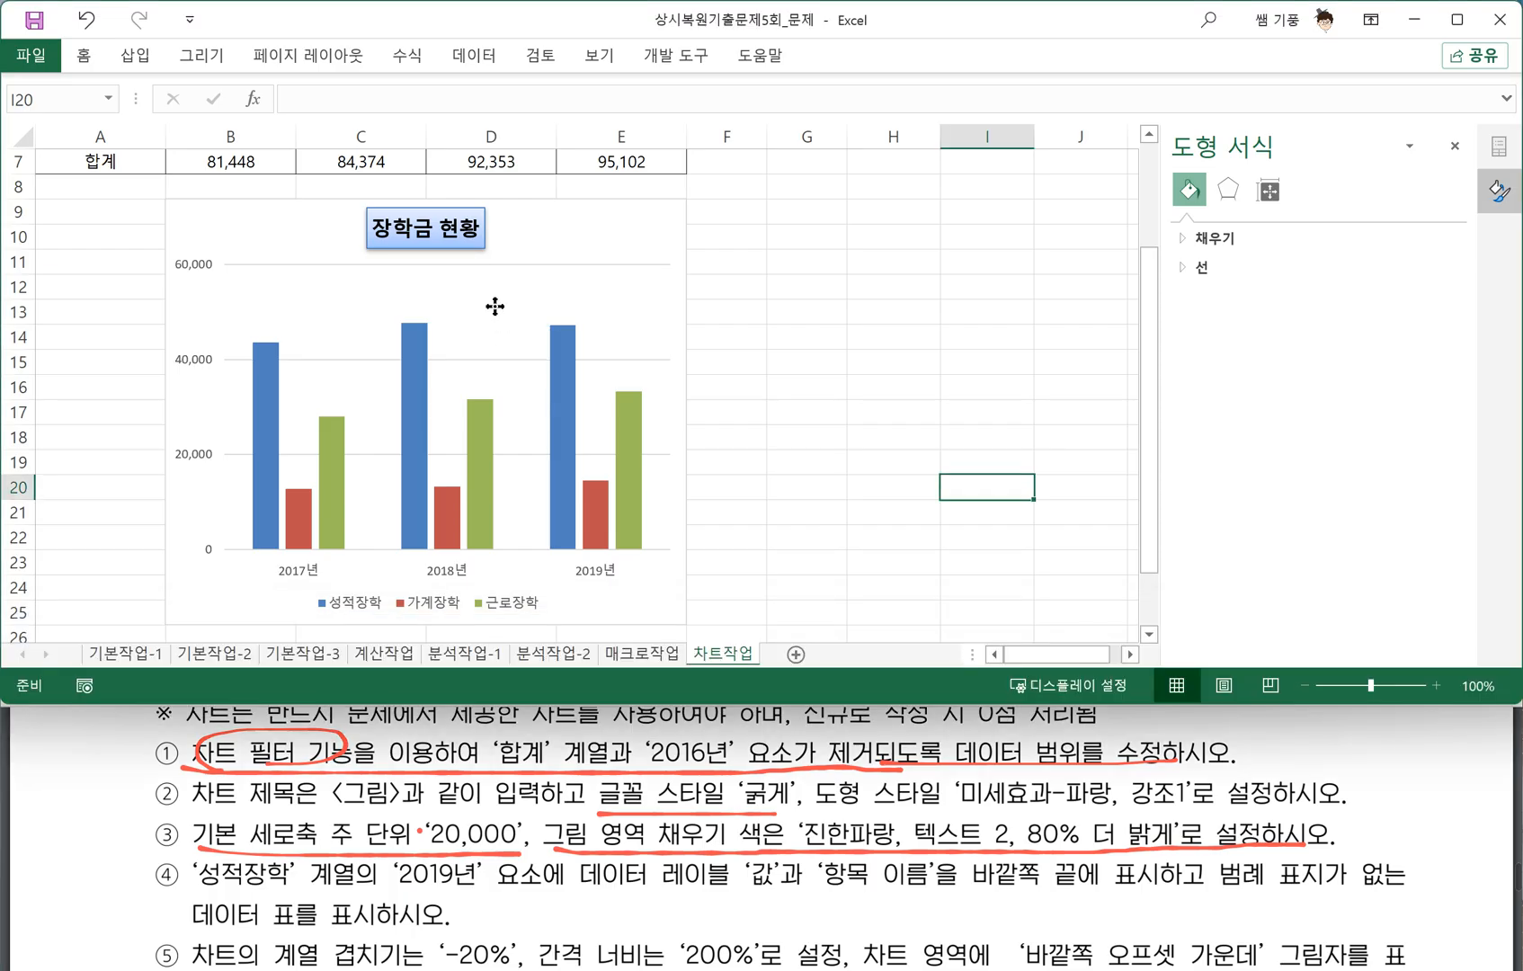
left_click(496, 305)
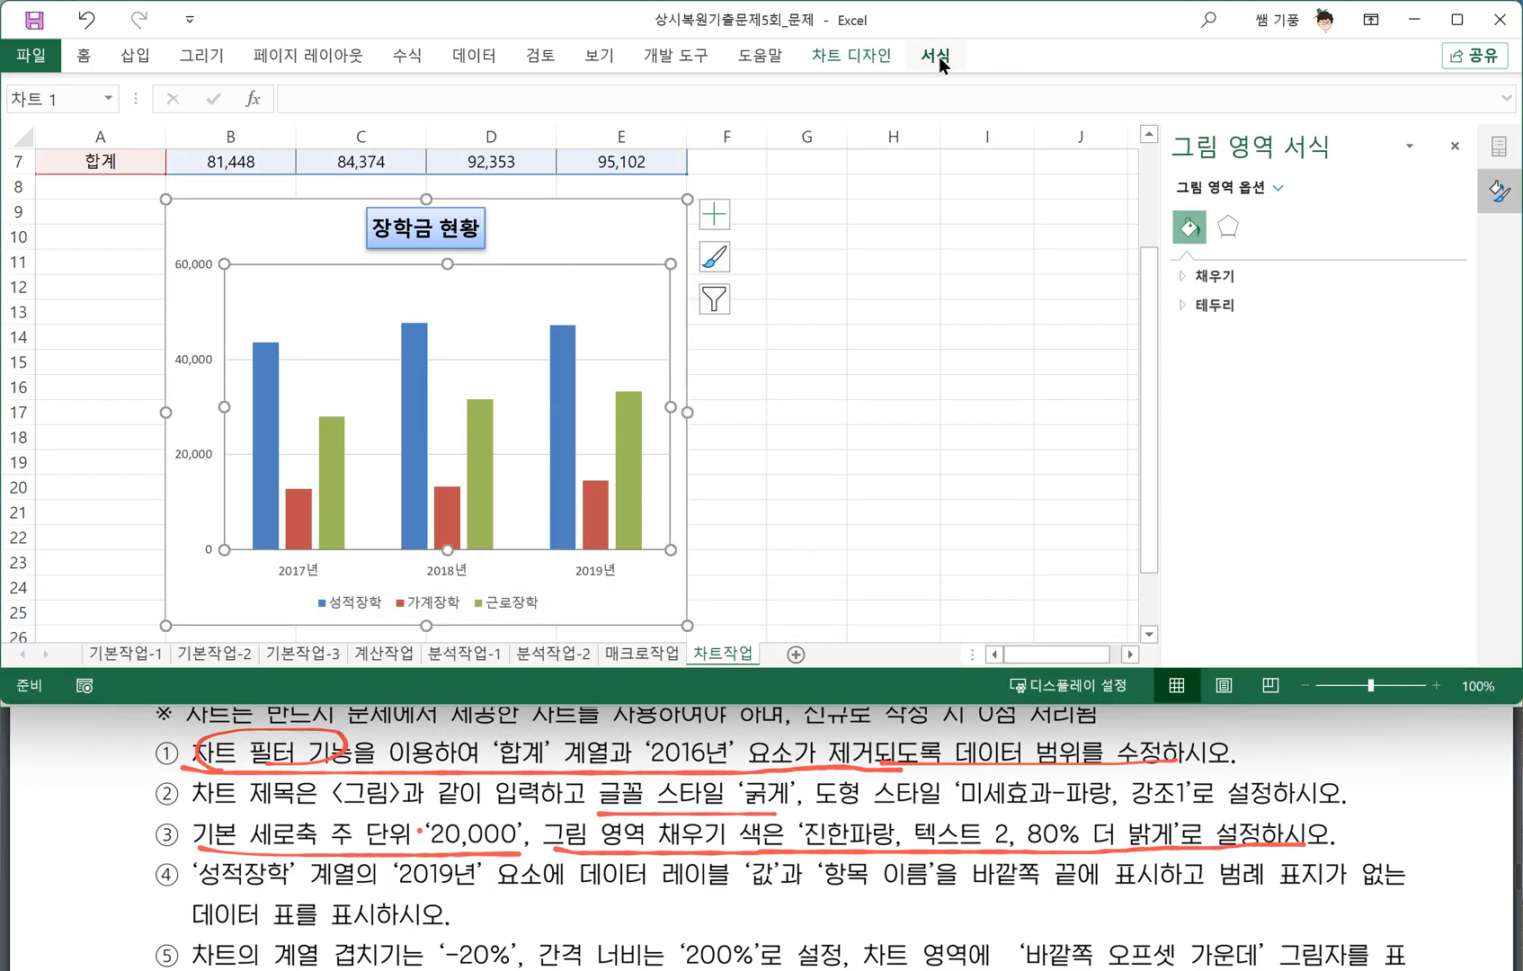
left_click(82, 57)
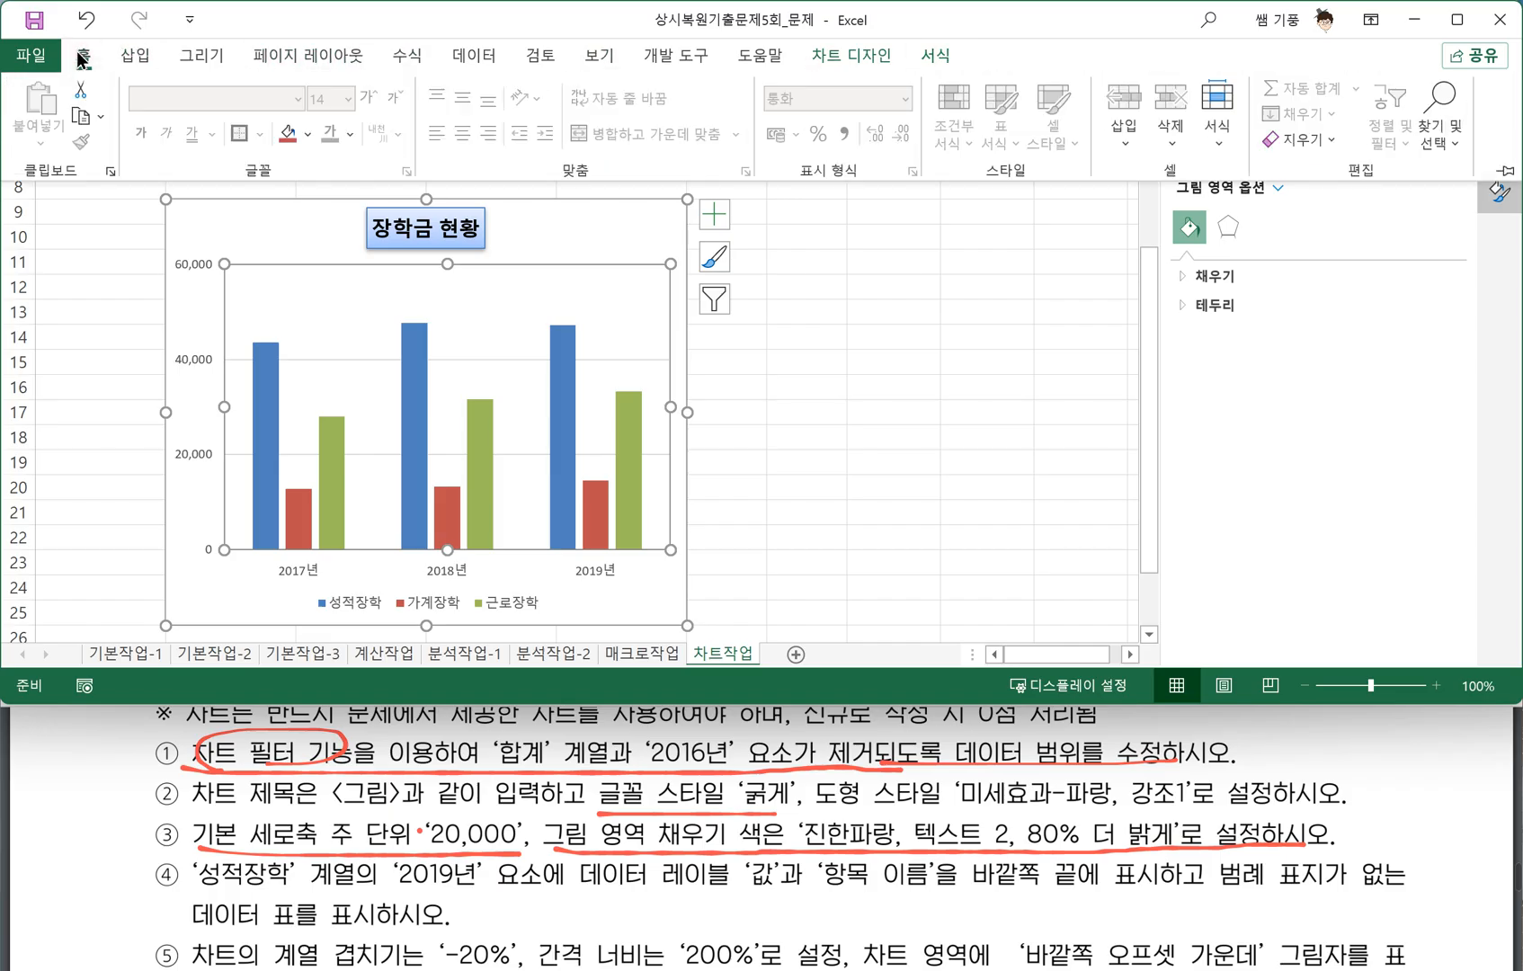
left_click(307, 134)
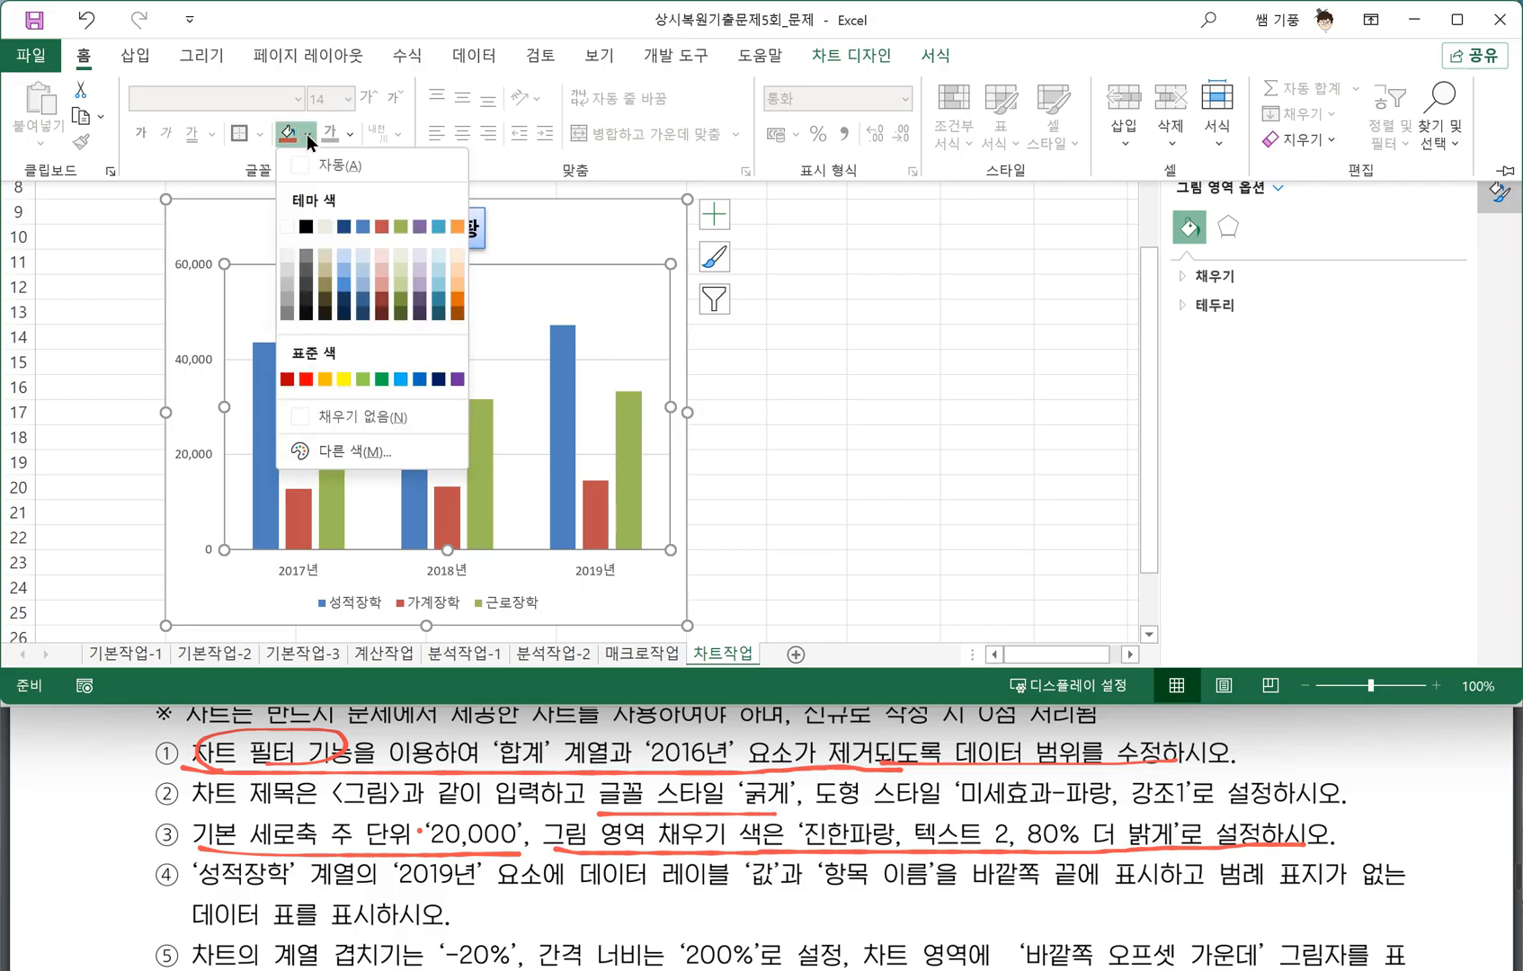
left_click(941, 60)
left_click(939, 57)
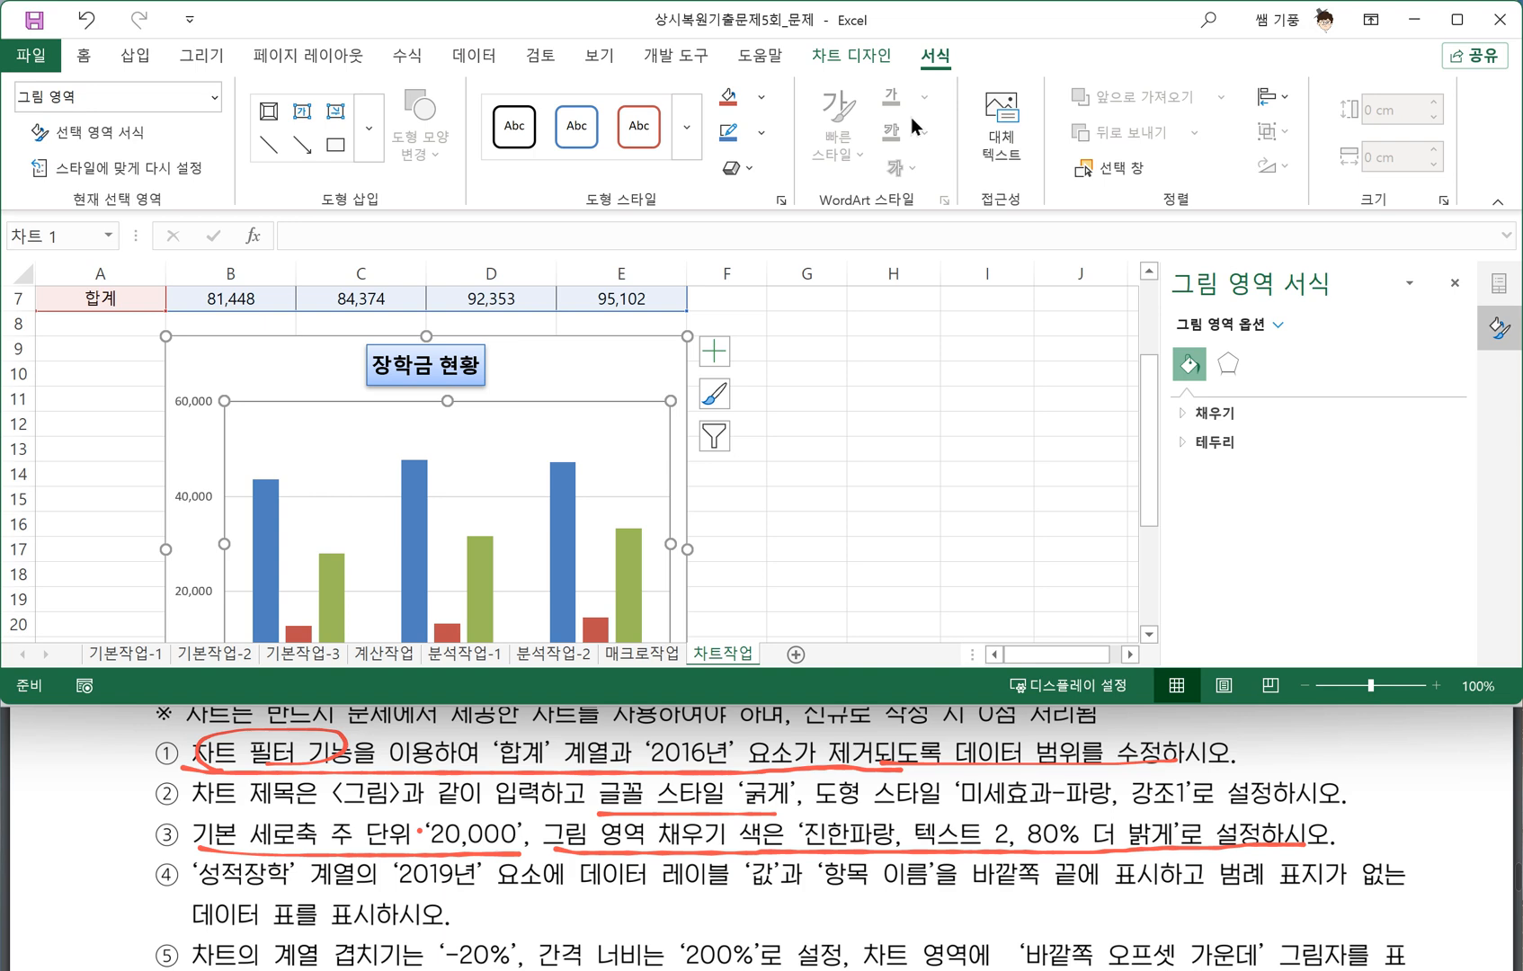
key("ctrl+F1")
left_click(937, 57)
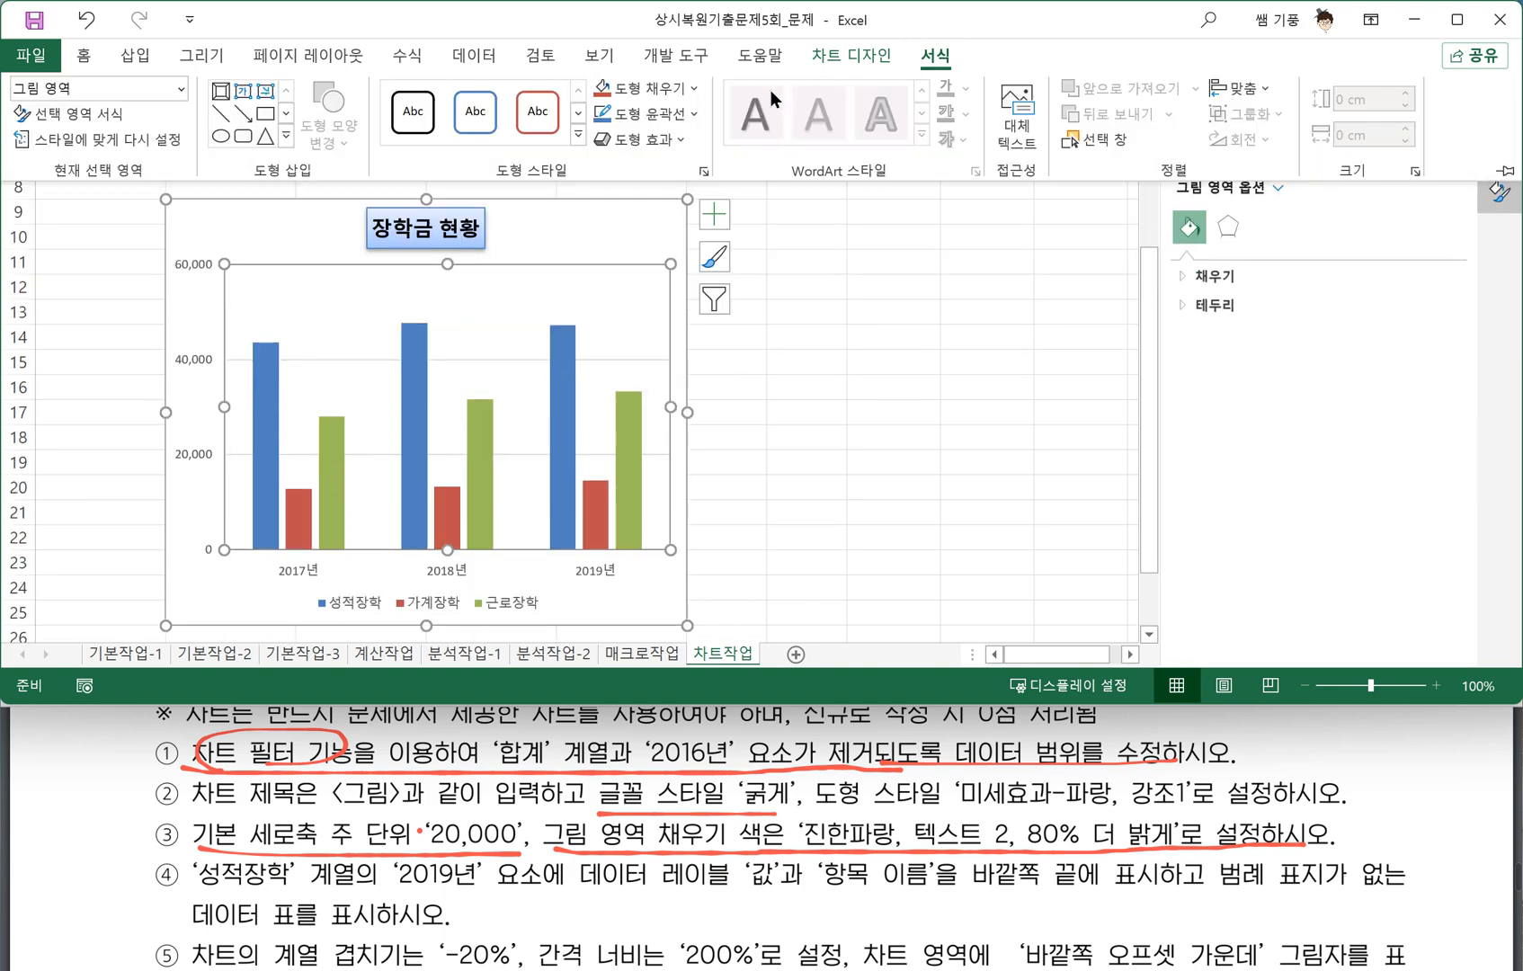
left_click(695, 90)
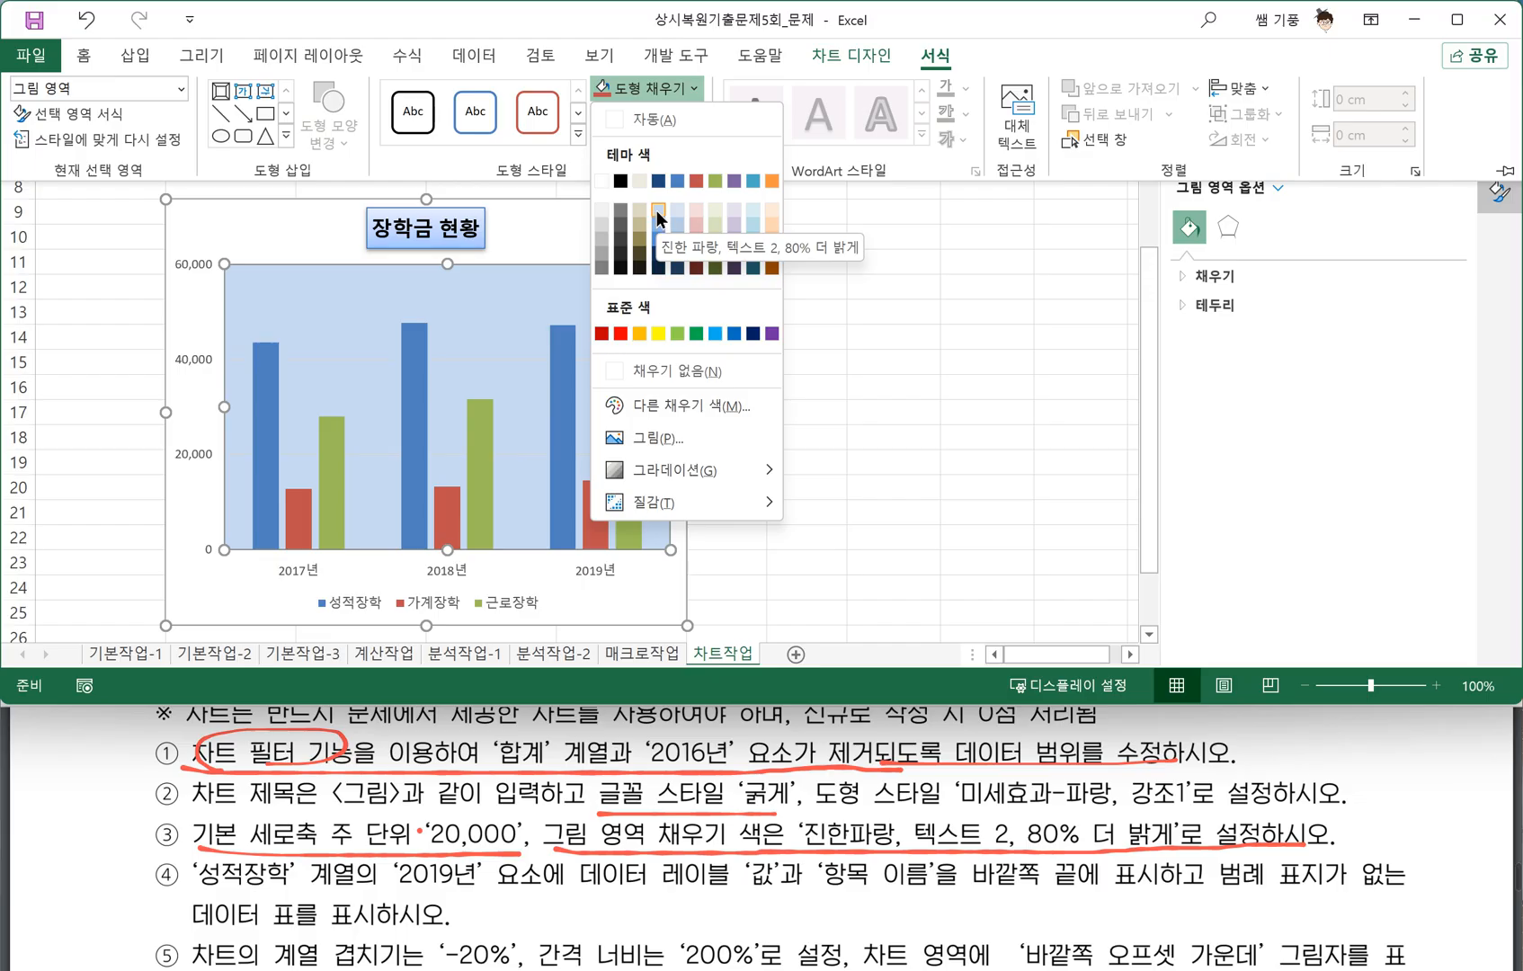
left_click(658, 217)
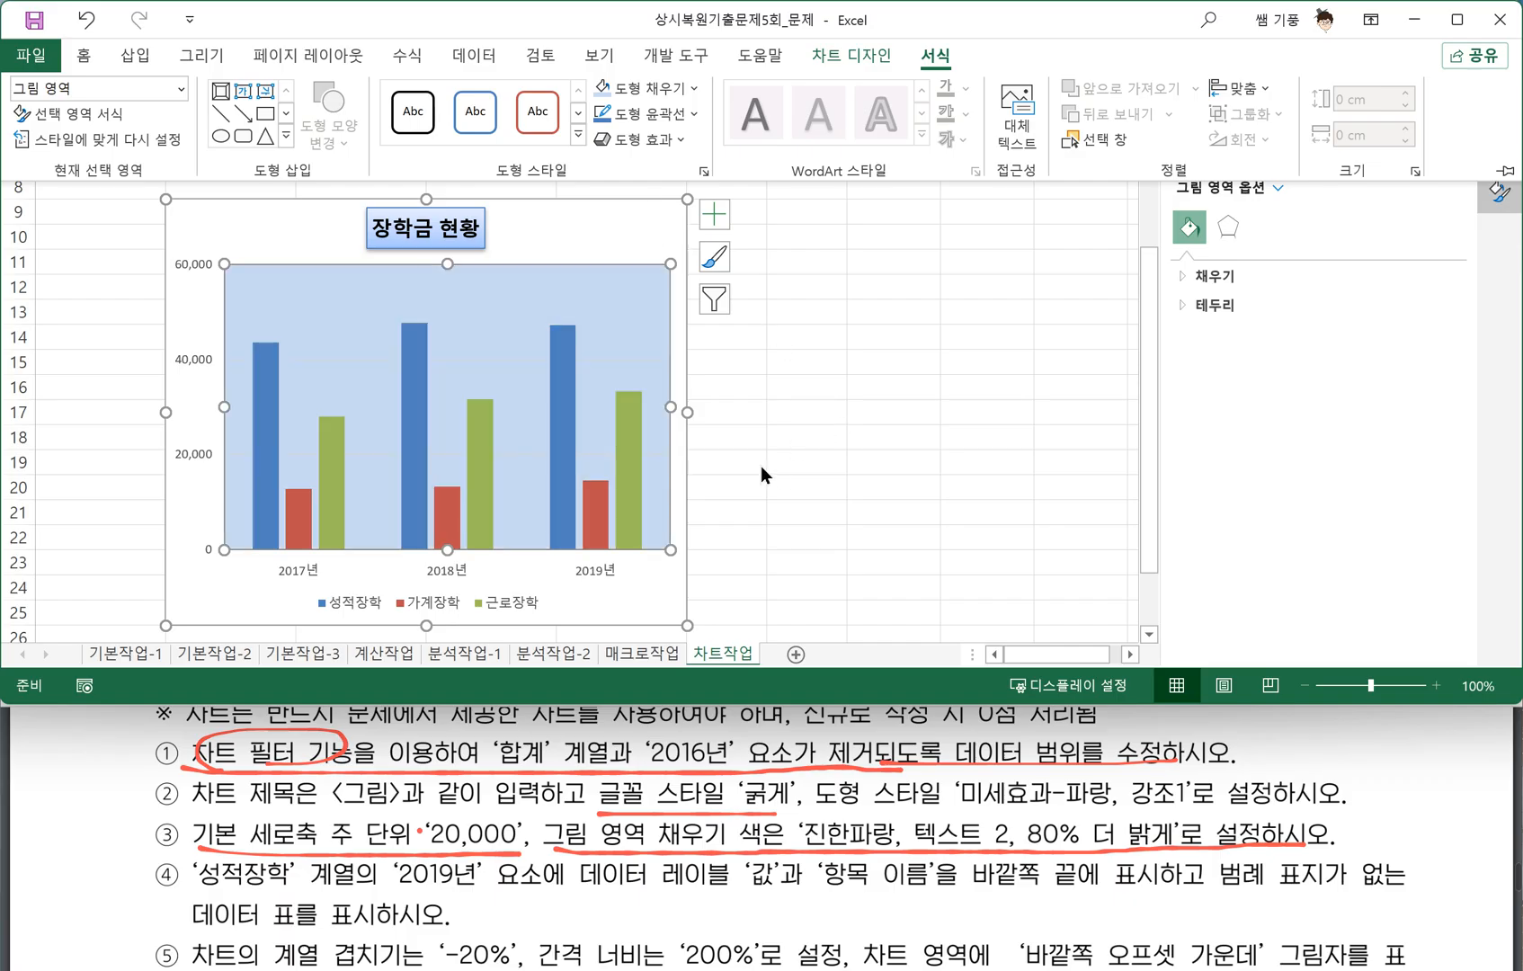
Mark the data label instruction in the PDF and try adding a data label to the 2019년 column of the 성적장학 series.
left_click_drag(205, 893, 428, 894)
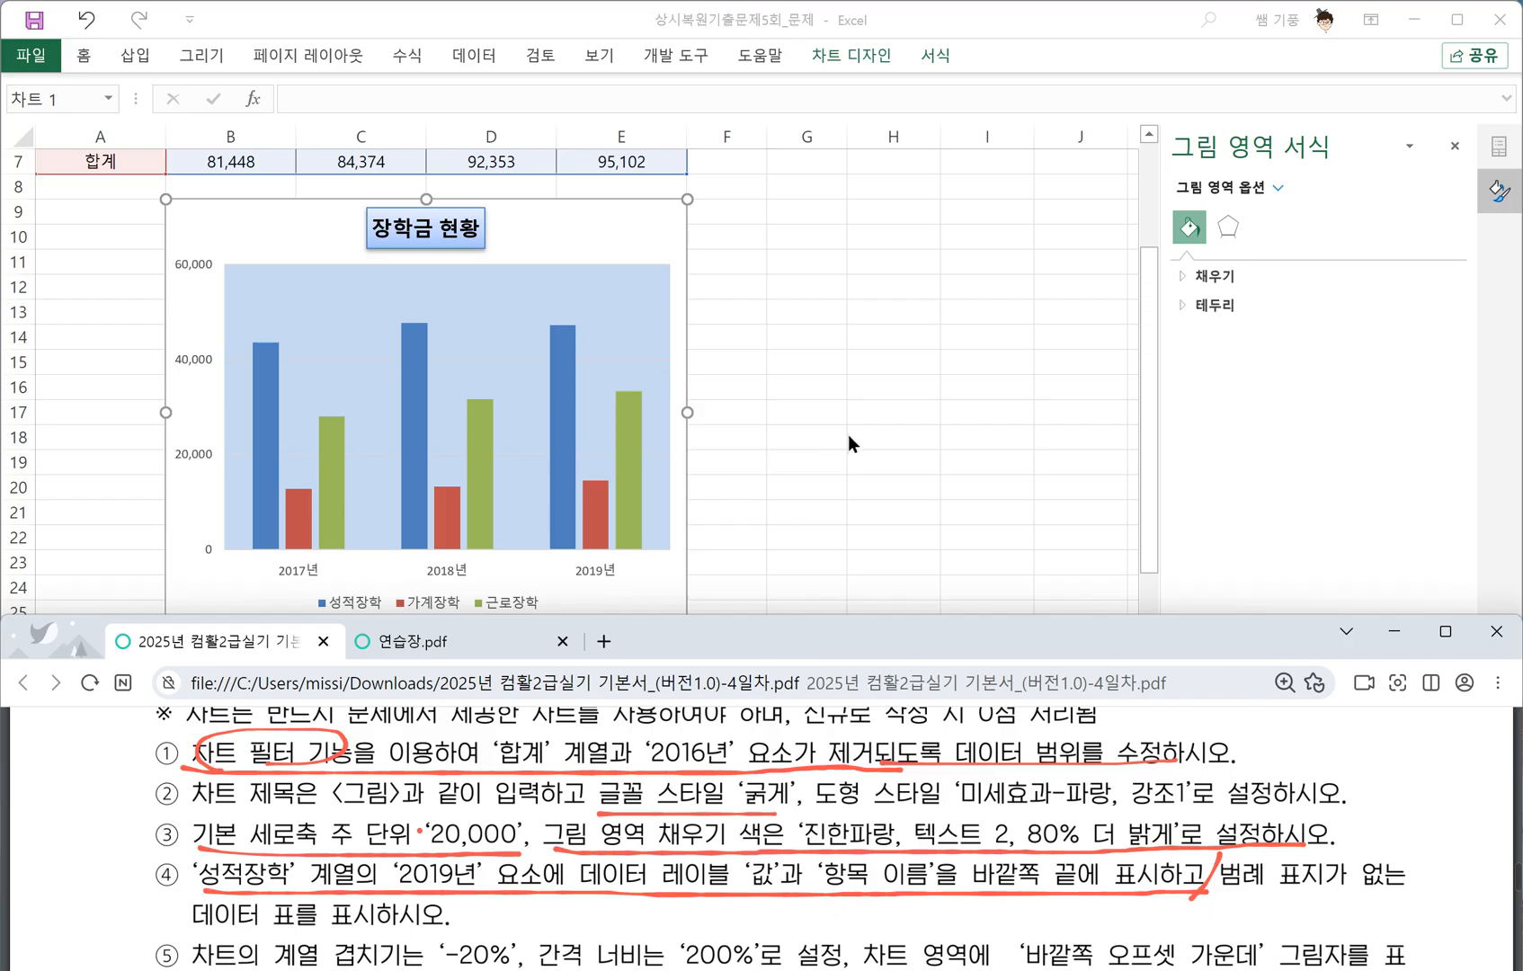
left_click(766, 430)
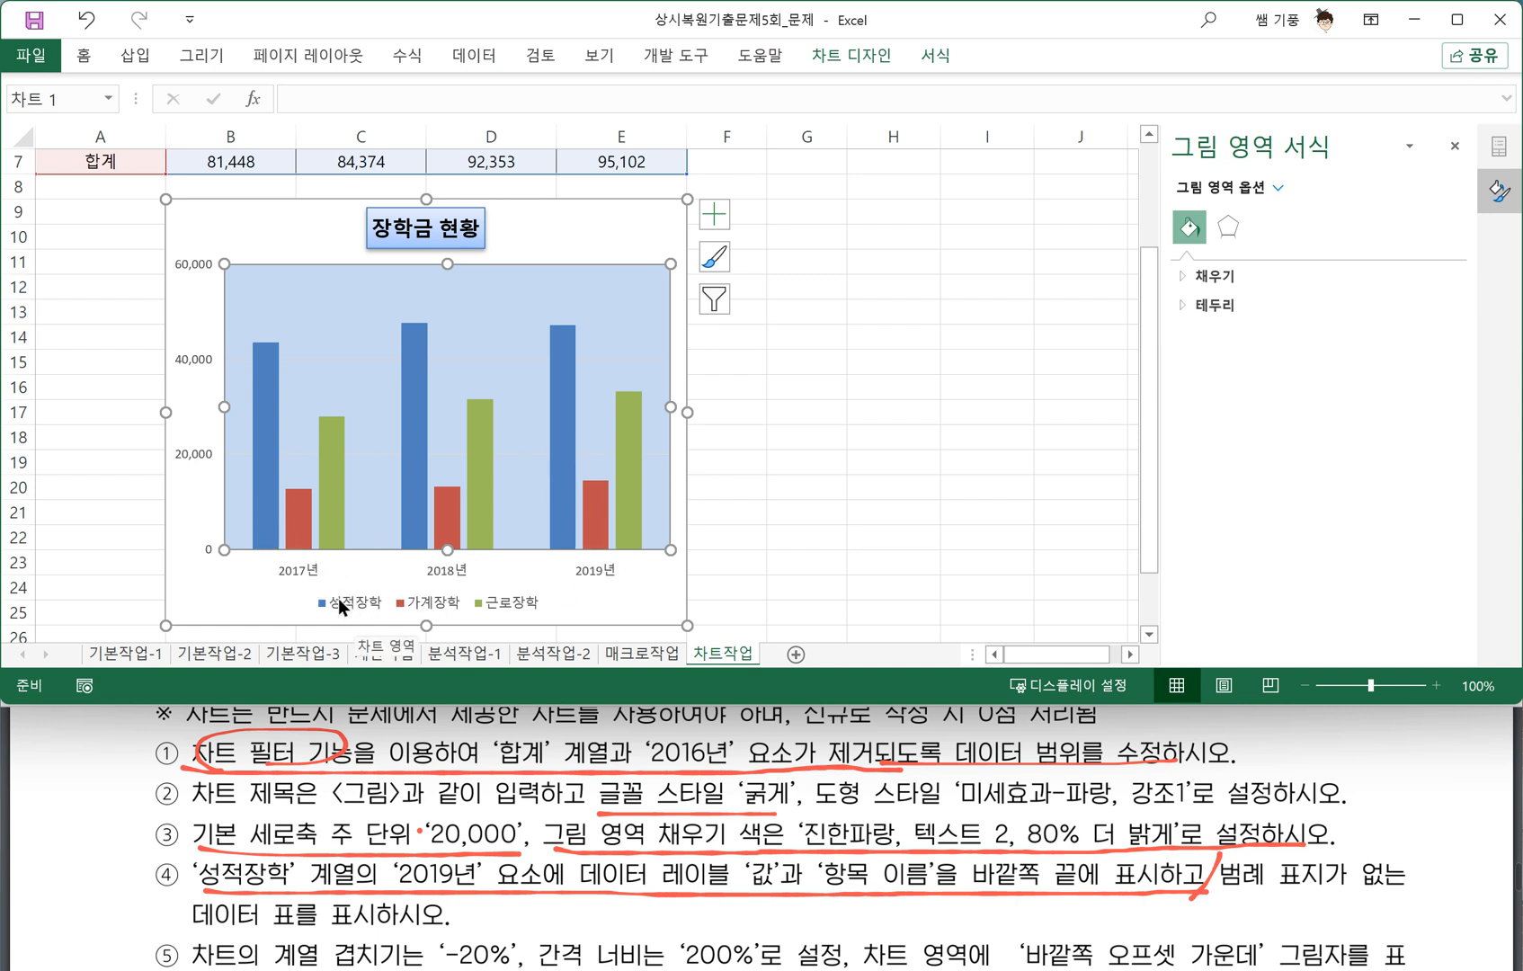
left_click(560, 395)
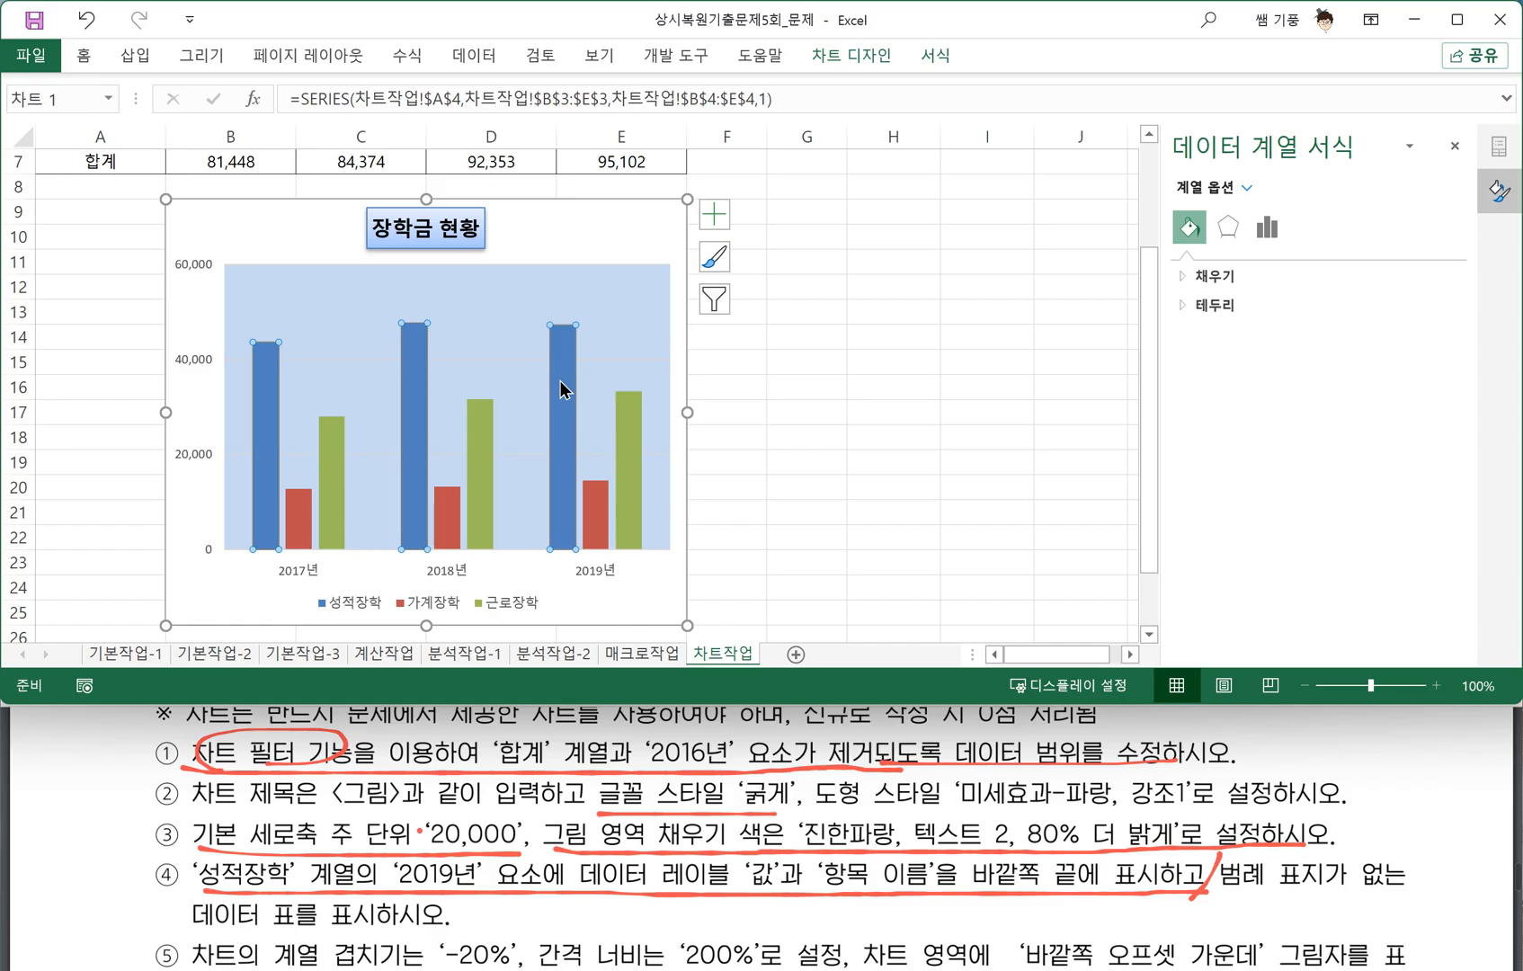
left_click(561, 385)
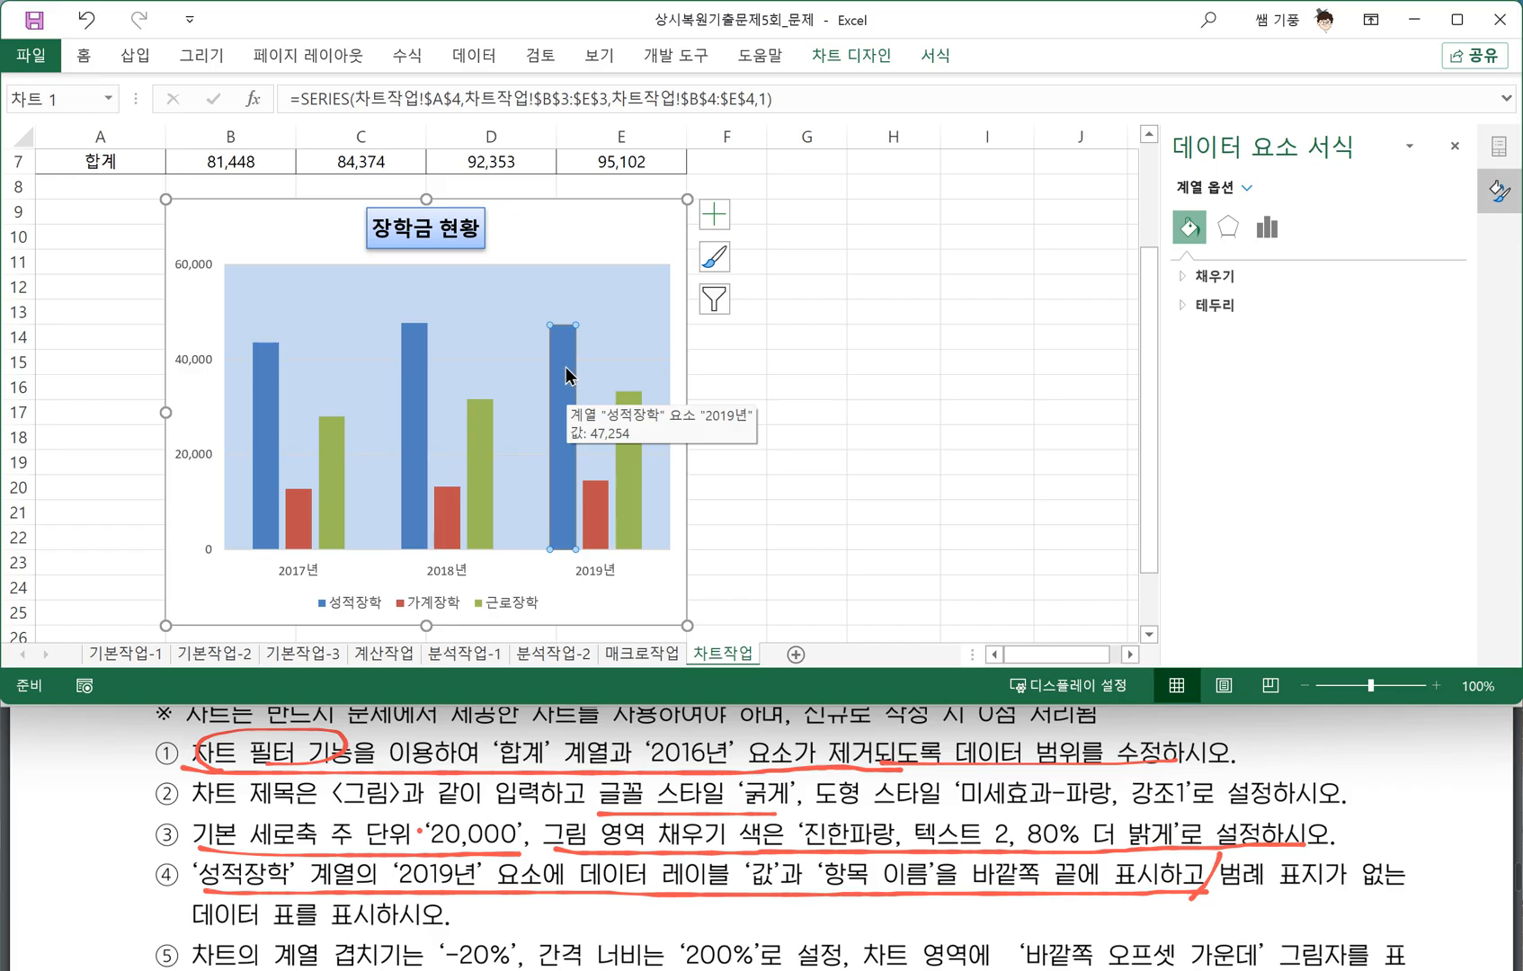
left_click(716, 215)
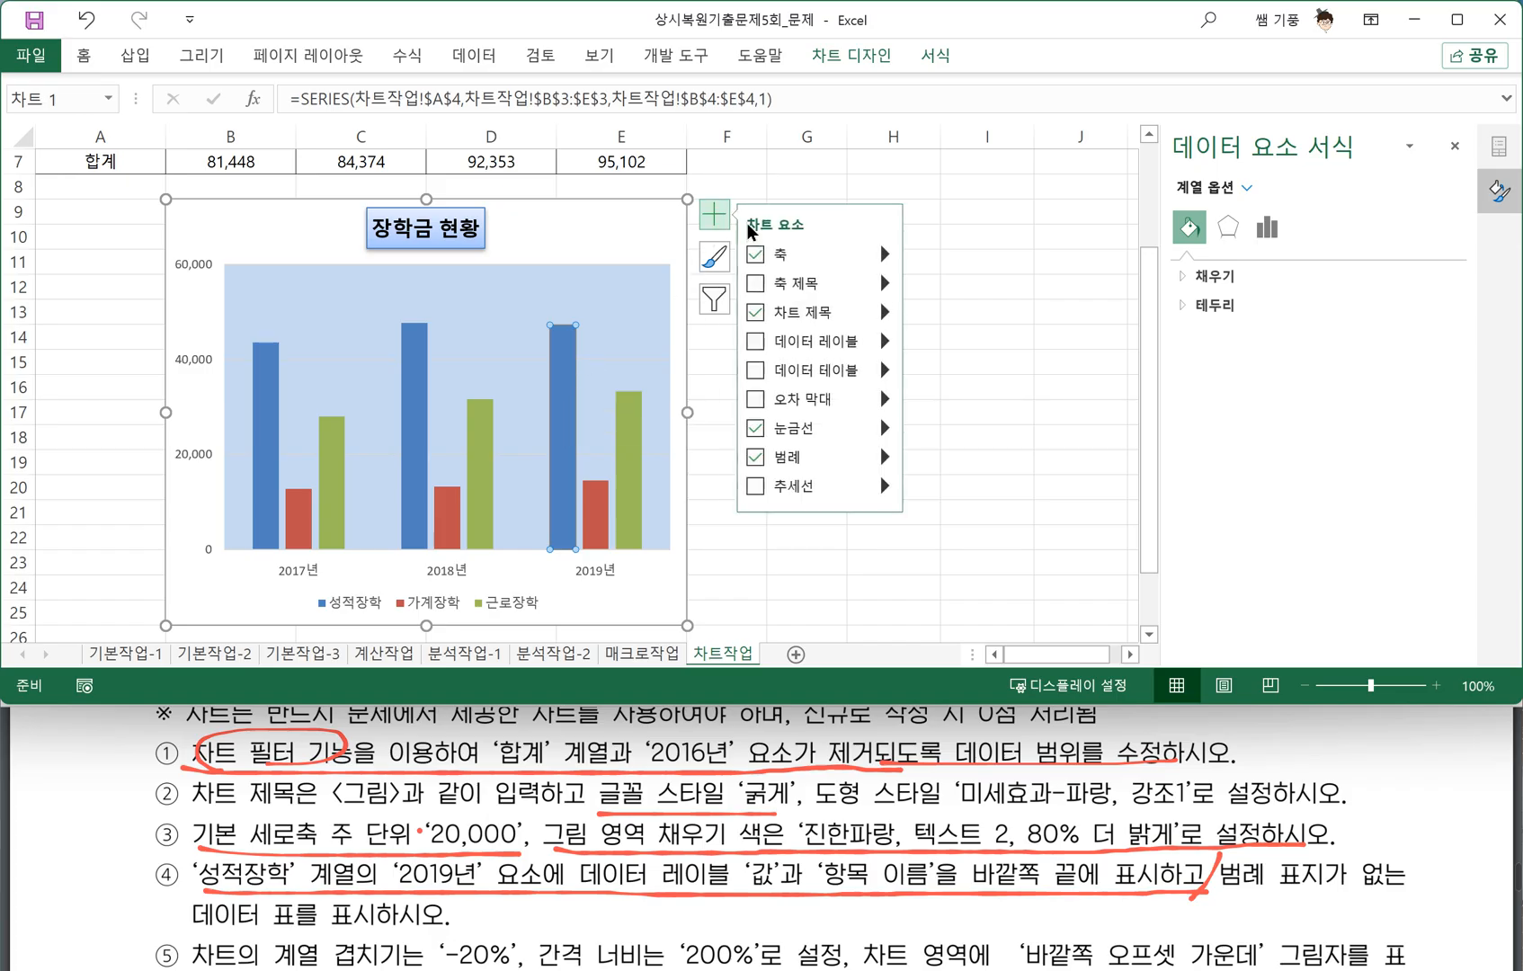
left_click(887, 344)
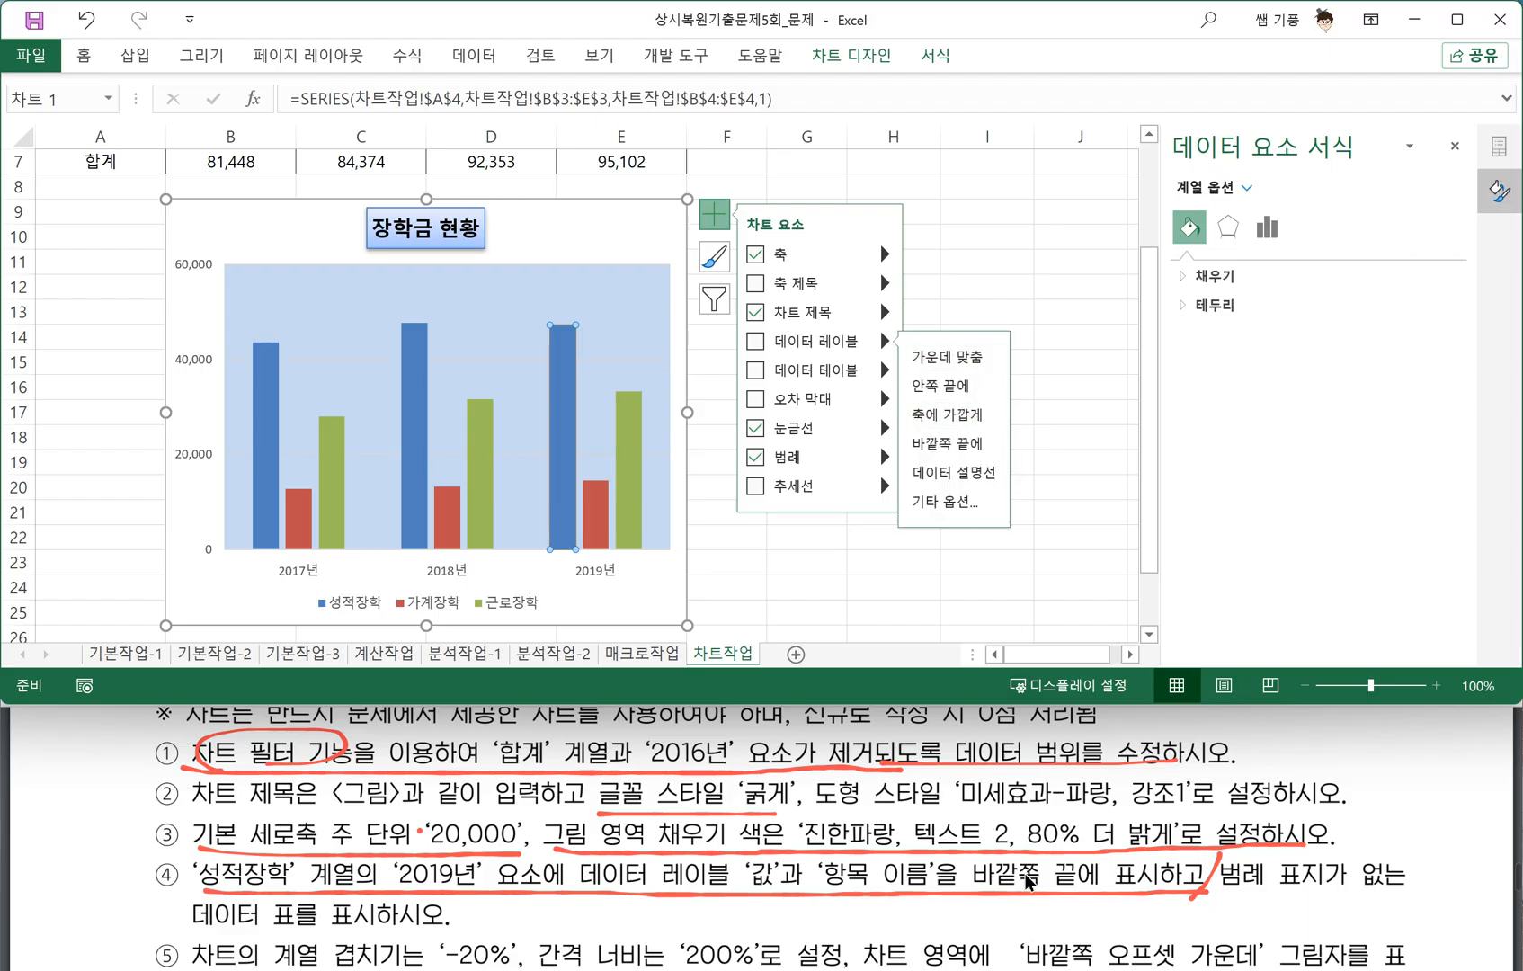
mouse_move(1006, 896)
left_mouse_down()
mouse_move(1057, 856)
mouse_move(1068, 891)
left_mouse_up()
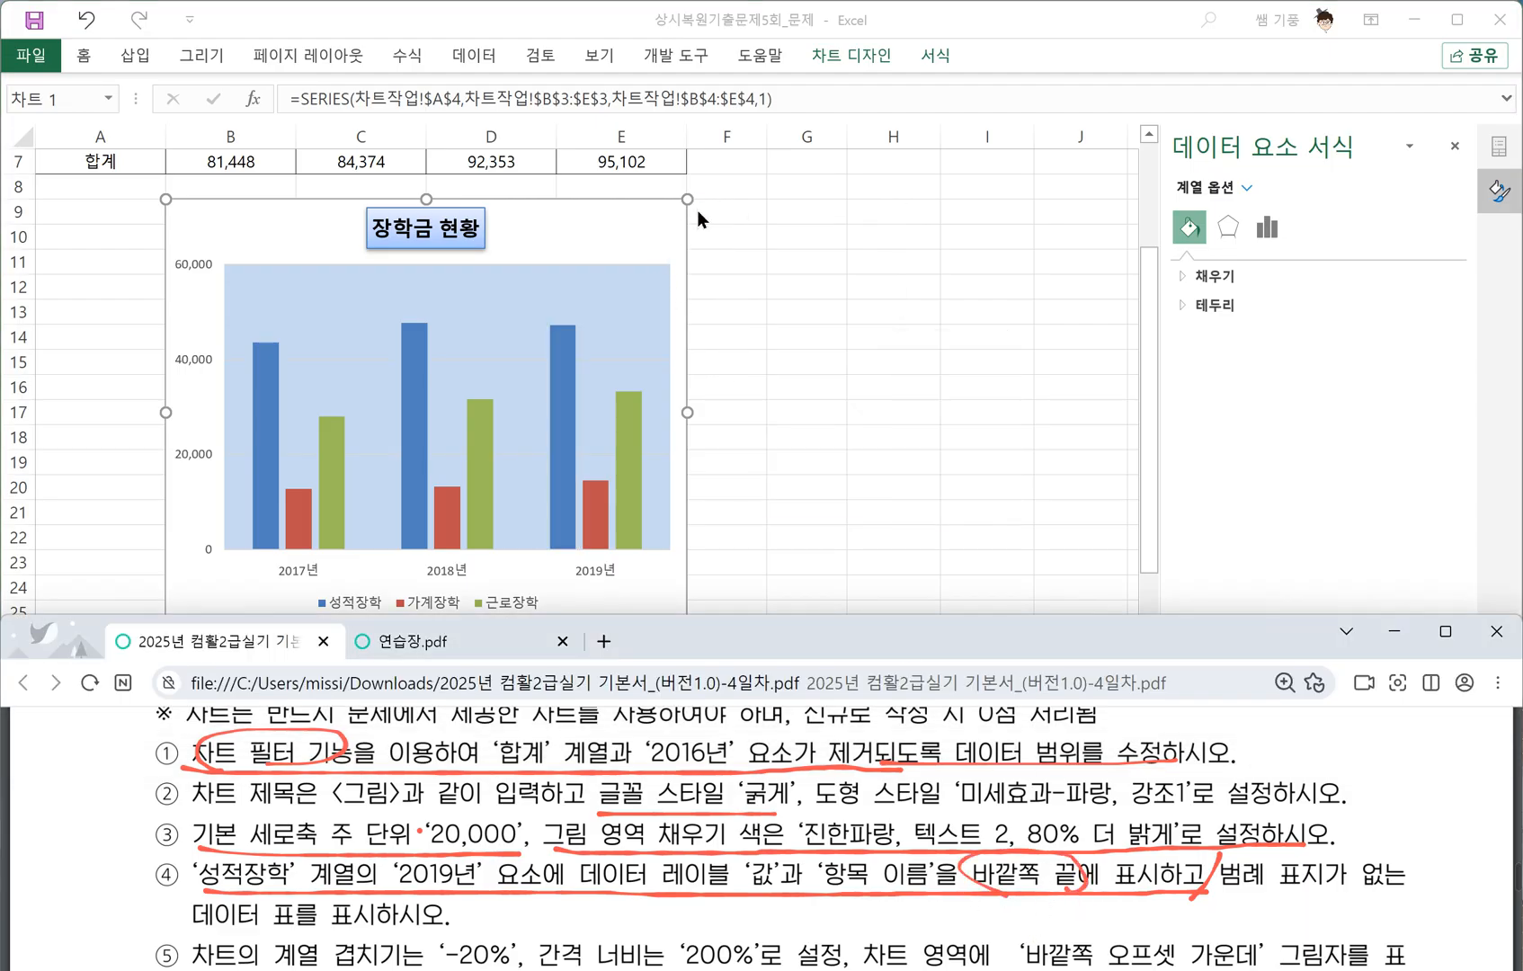
left_click(564, 364)
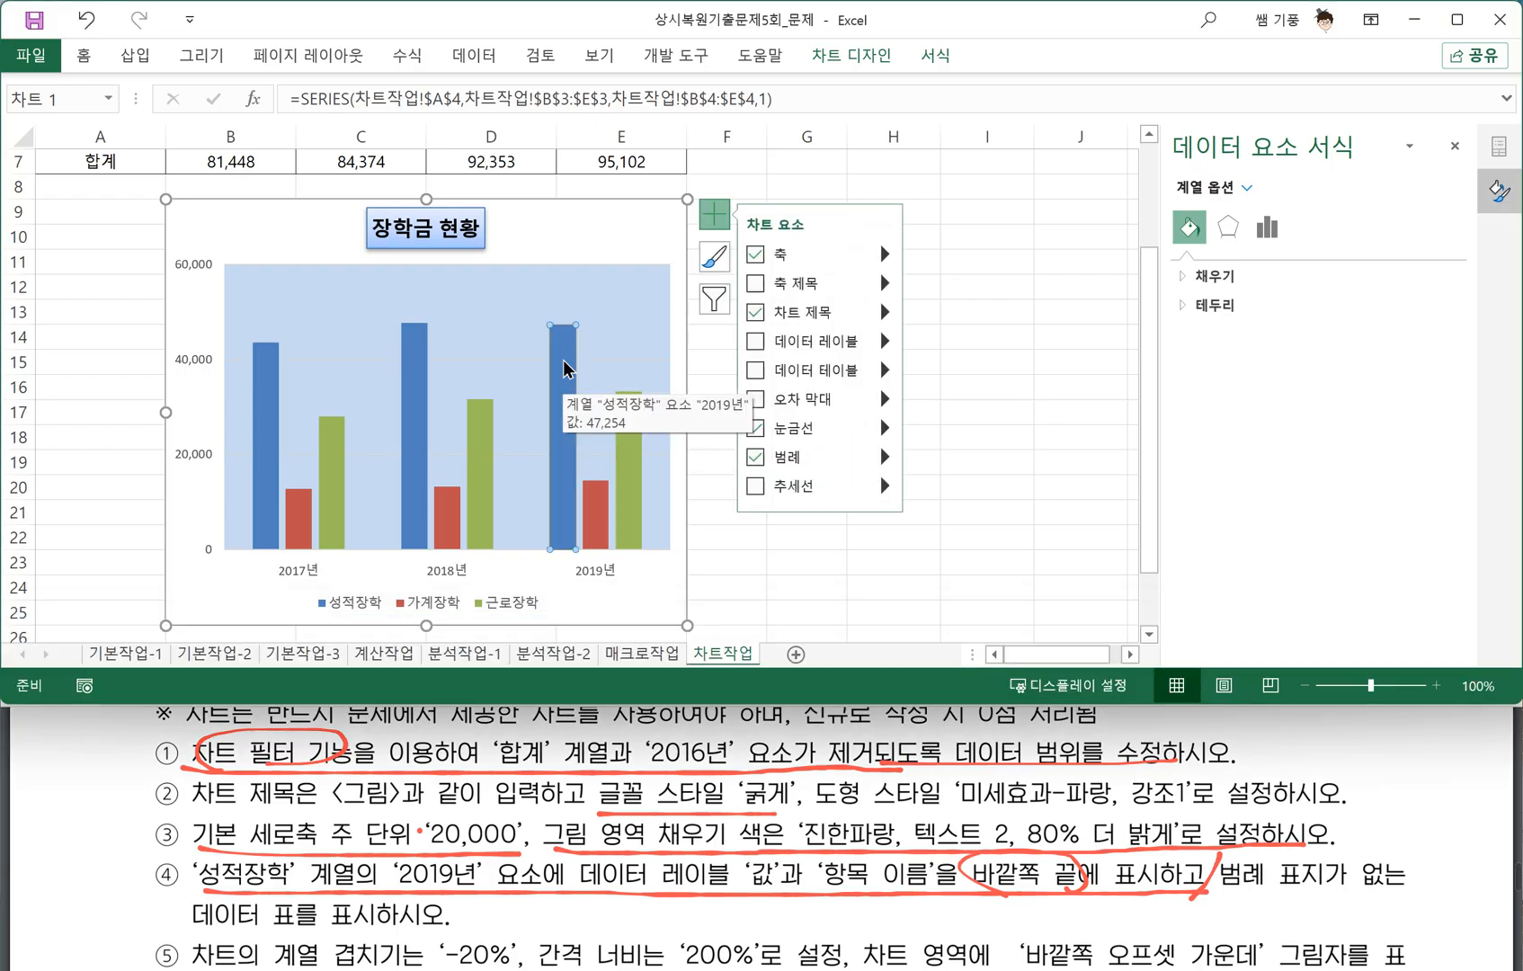
left_click(886, 346)
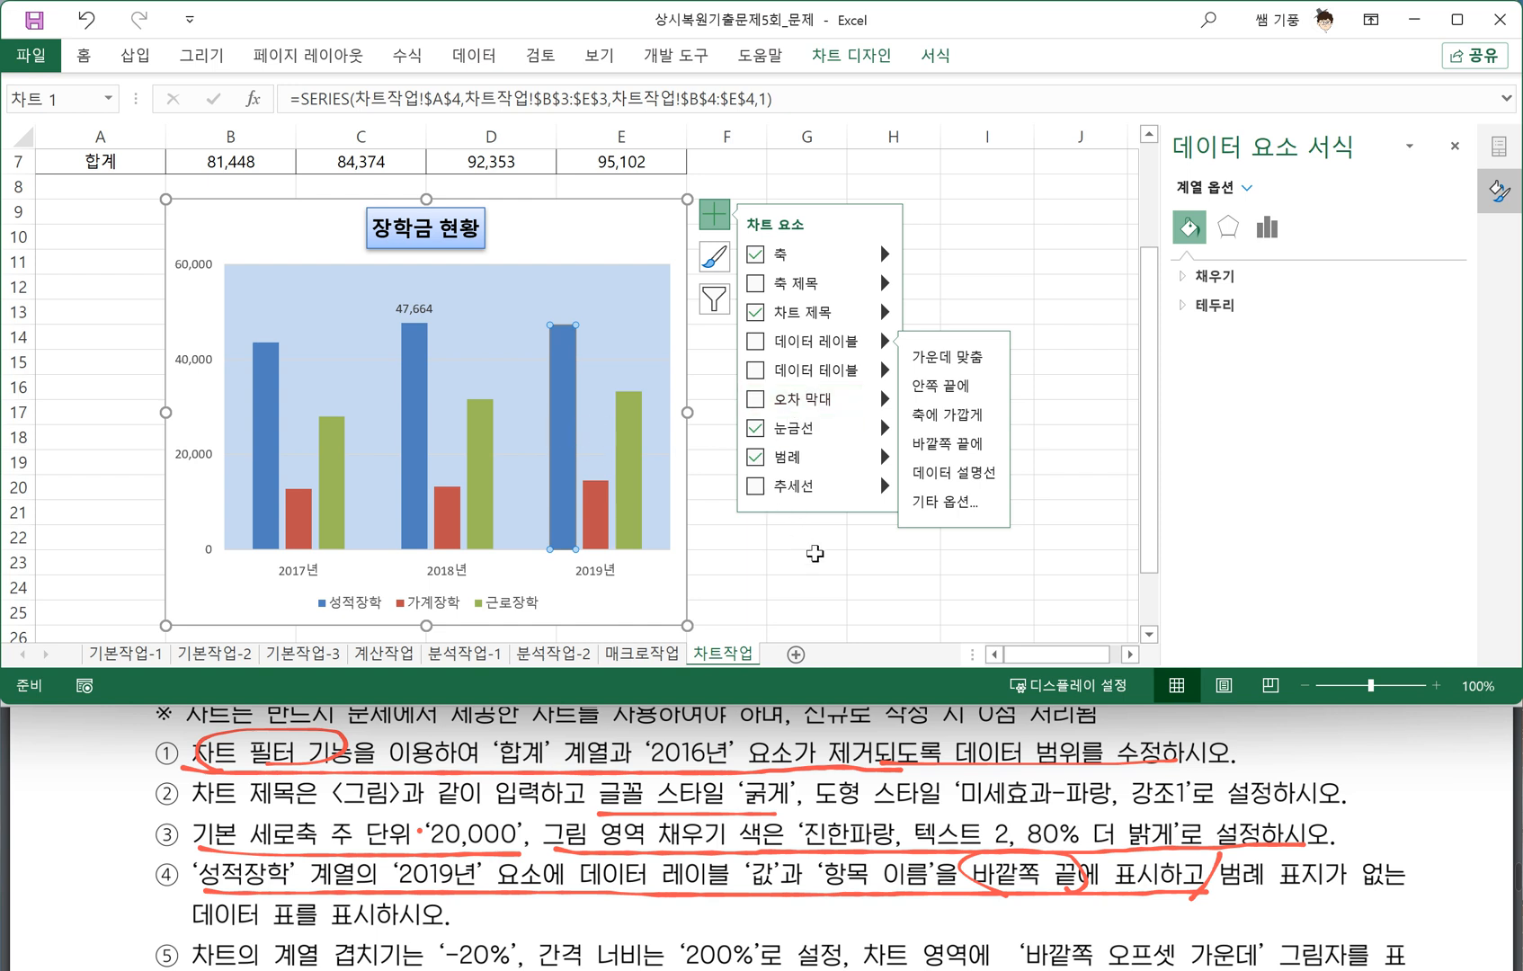
left_click(807, 559)
Add a data label to only the 2019년 column of the 성적장학 series.
left_click(578, 391)
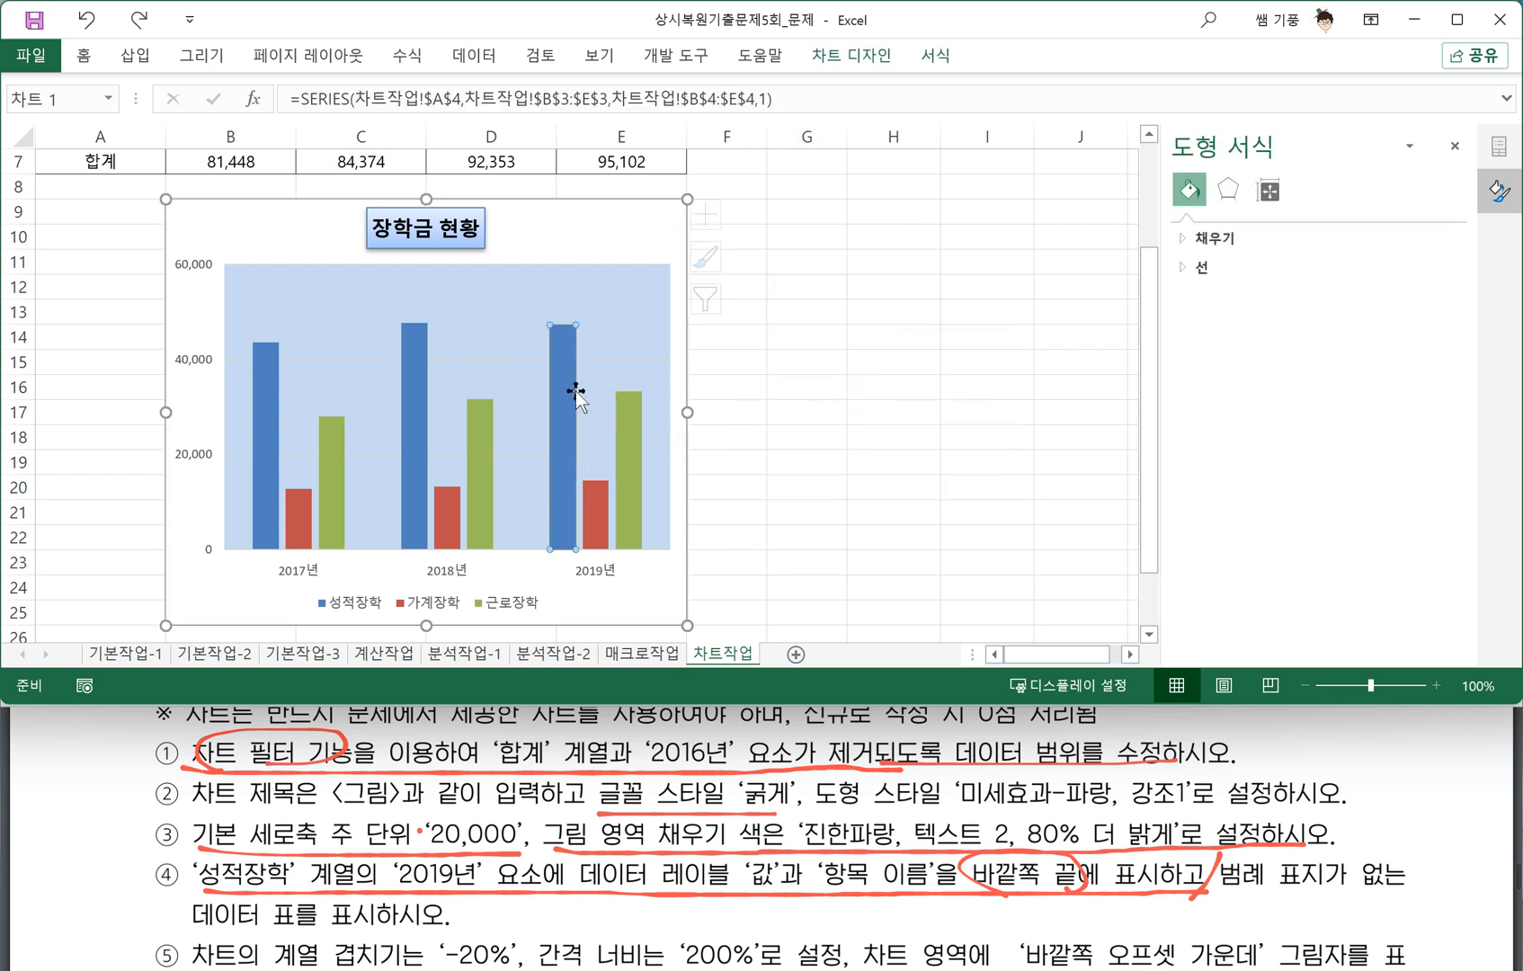
left_click(569, 380)
right_click(567, 372)
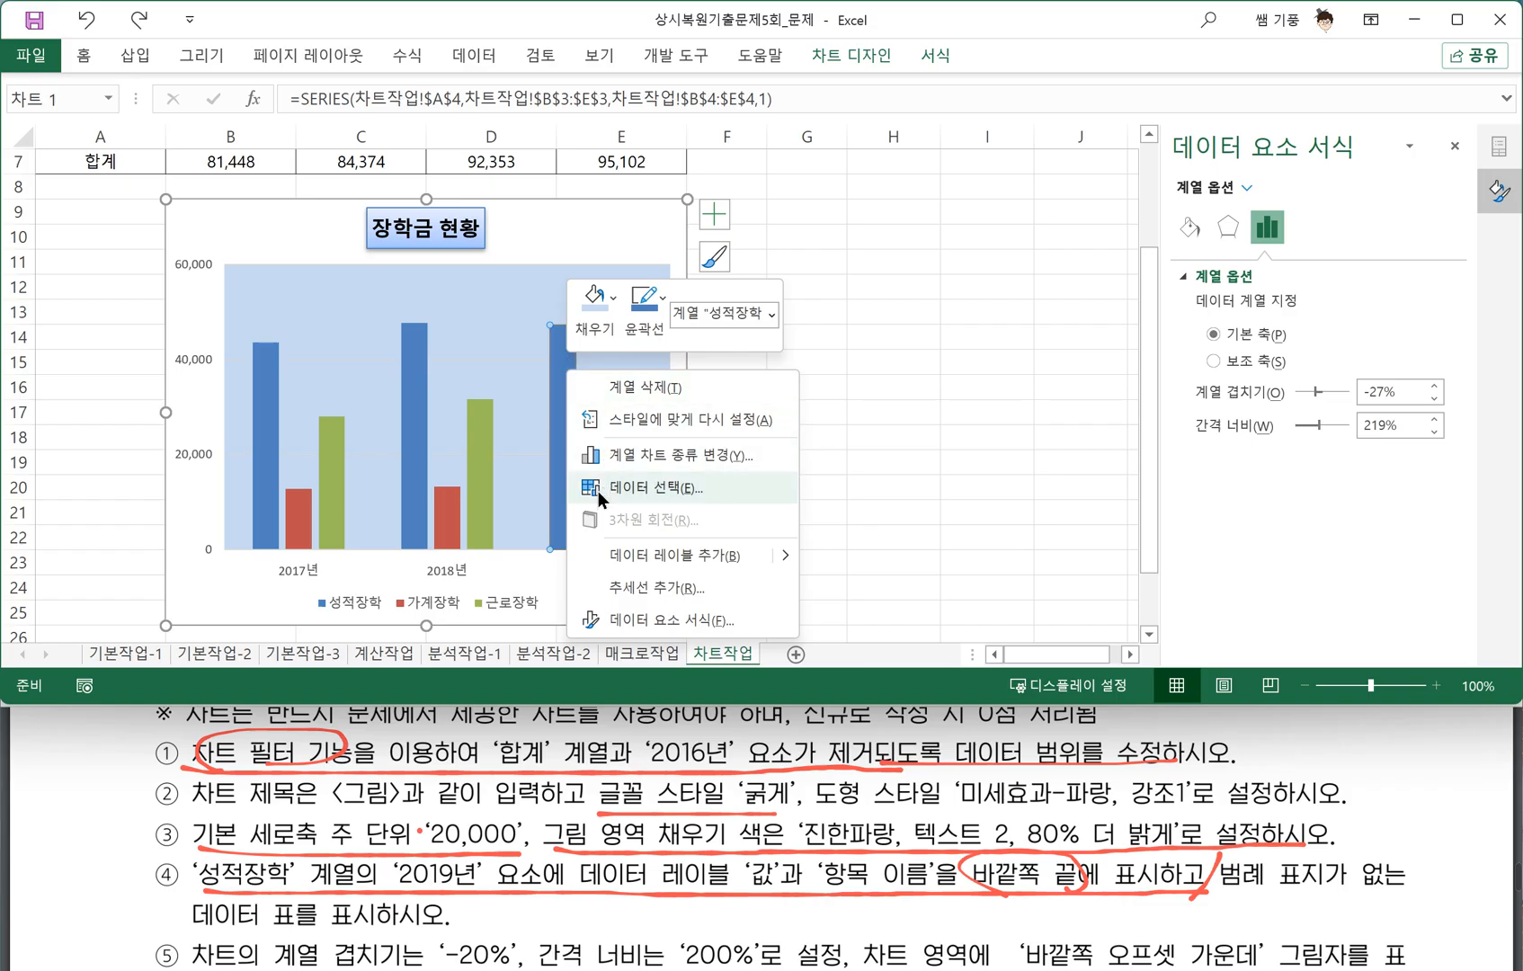
left_click(782, 559)
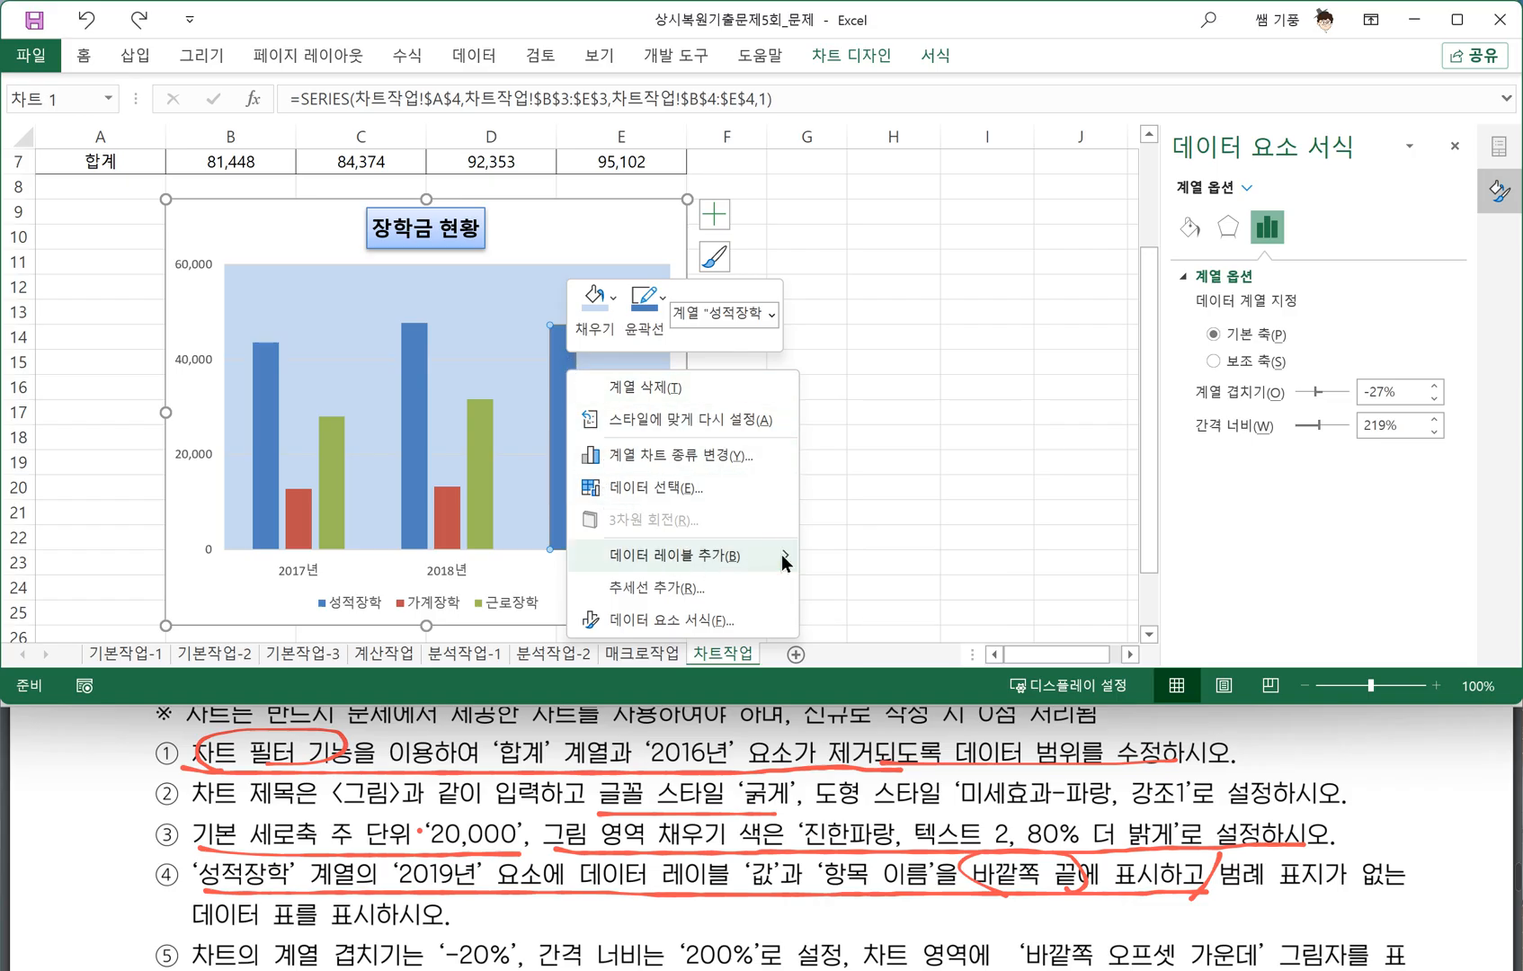
left_click(698, 553)
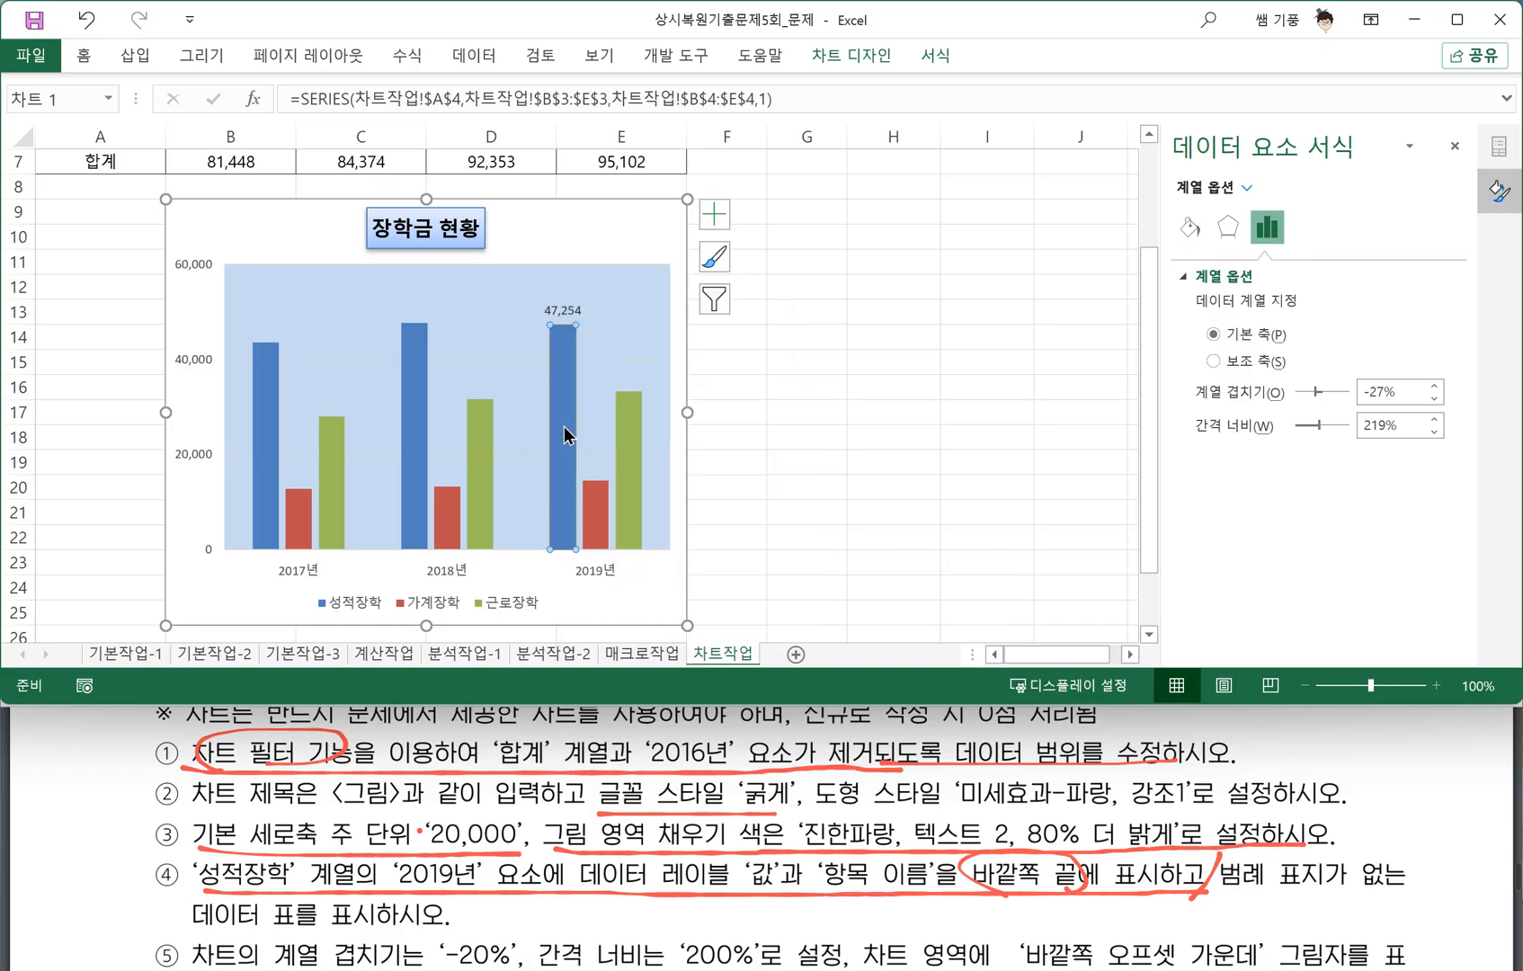
mouse_move(567, 434)
Try to show 항목 이름 in the 2019년 data label of the 성적장학 series, then undo it.
left_click(567, 311)
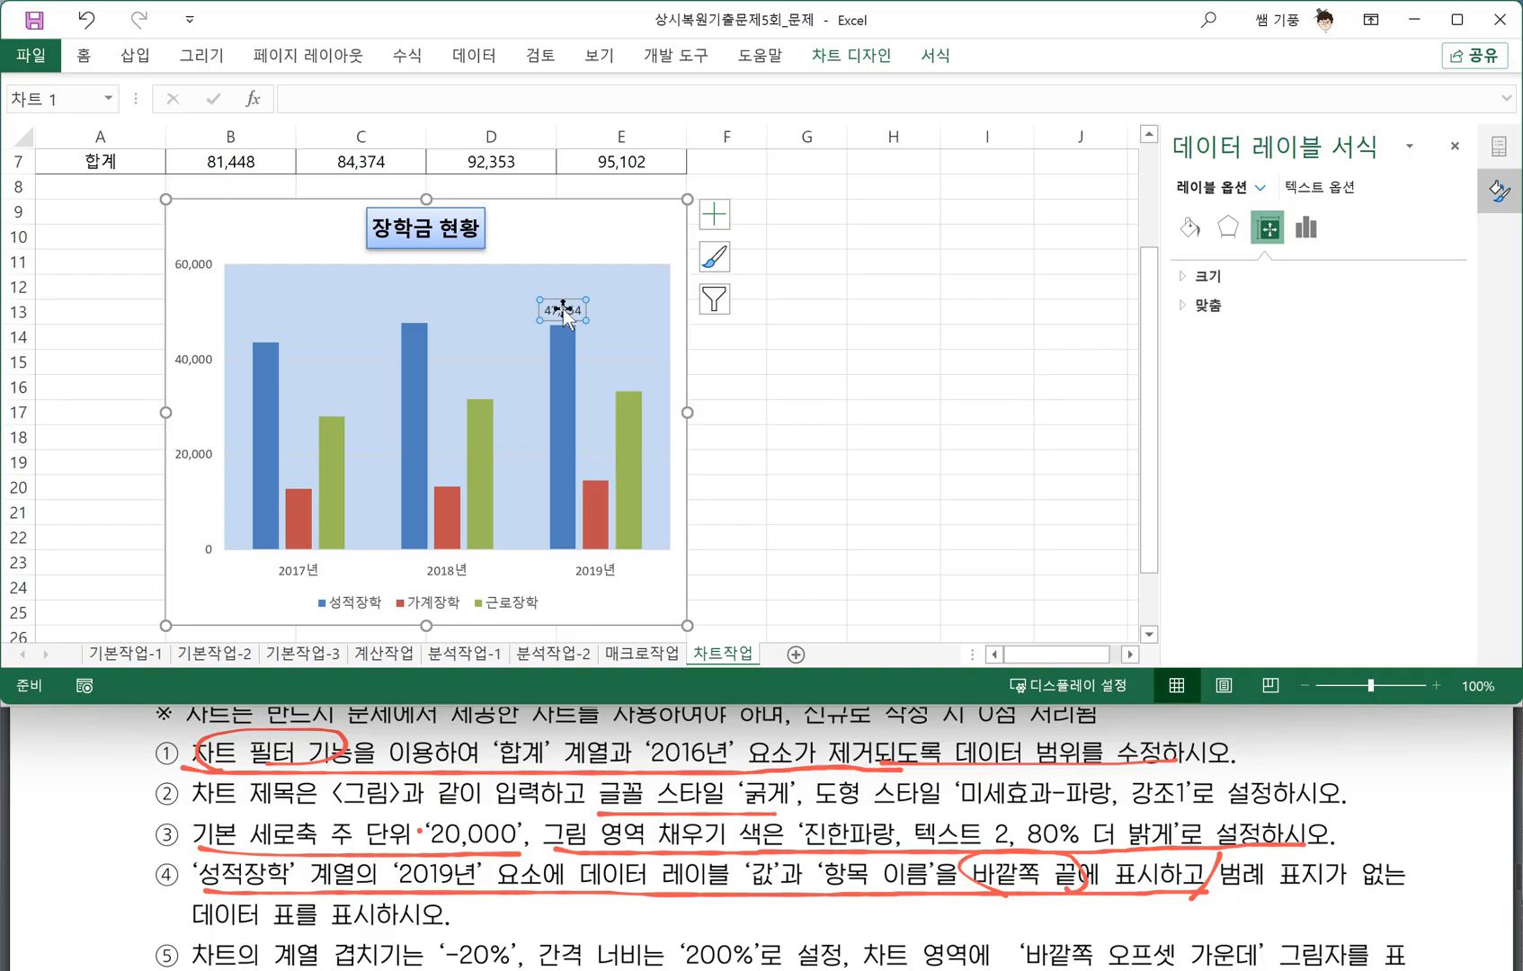
right_click(562, 309)
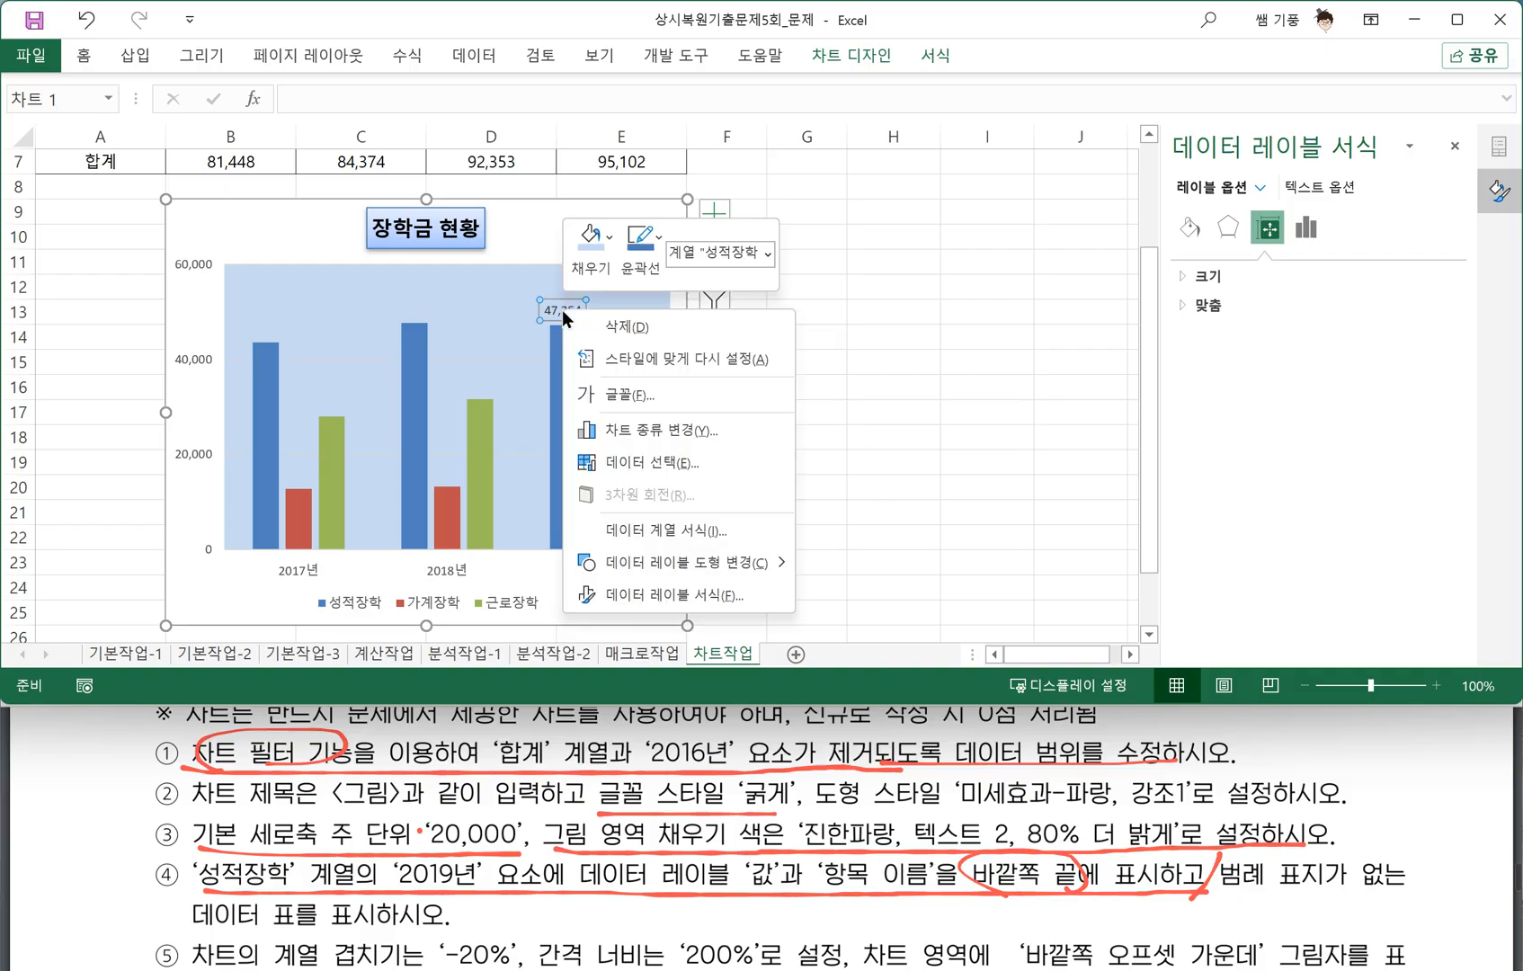
left_click(667, 597)
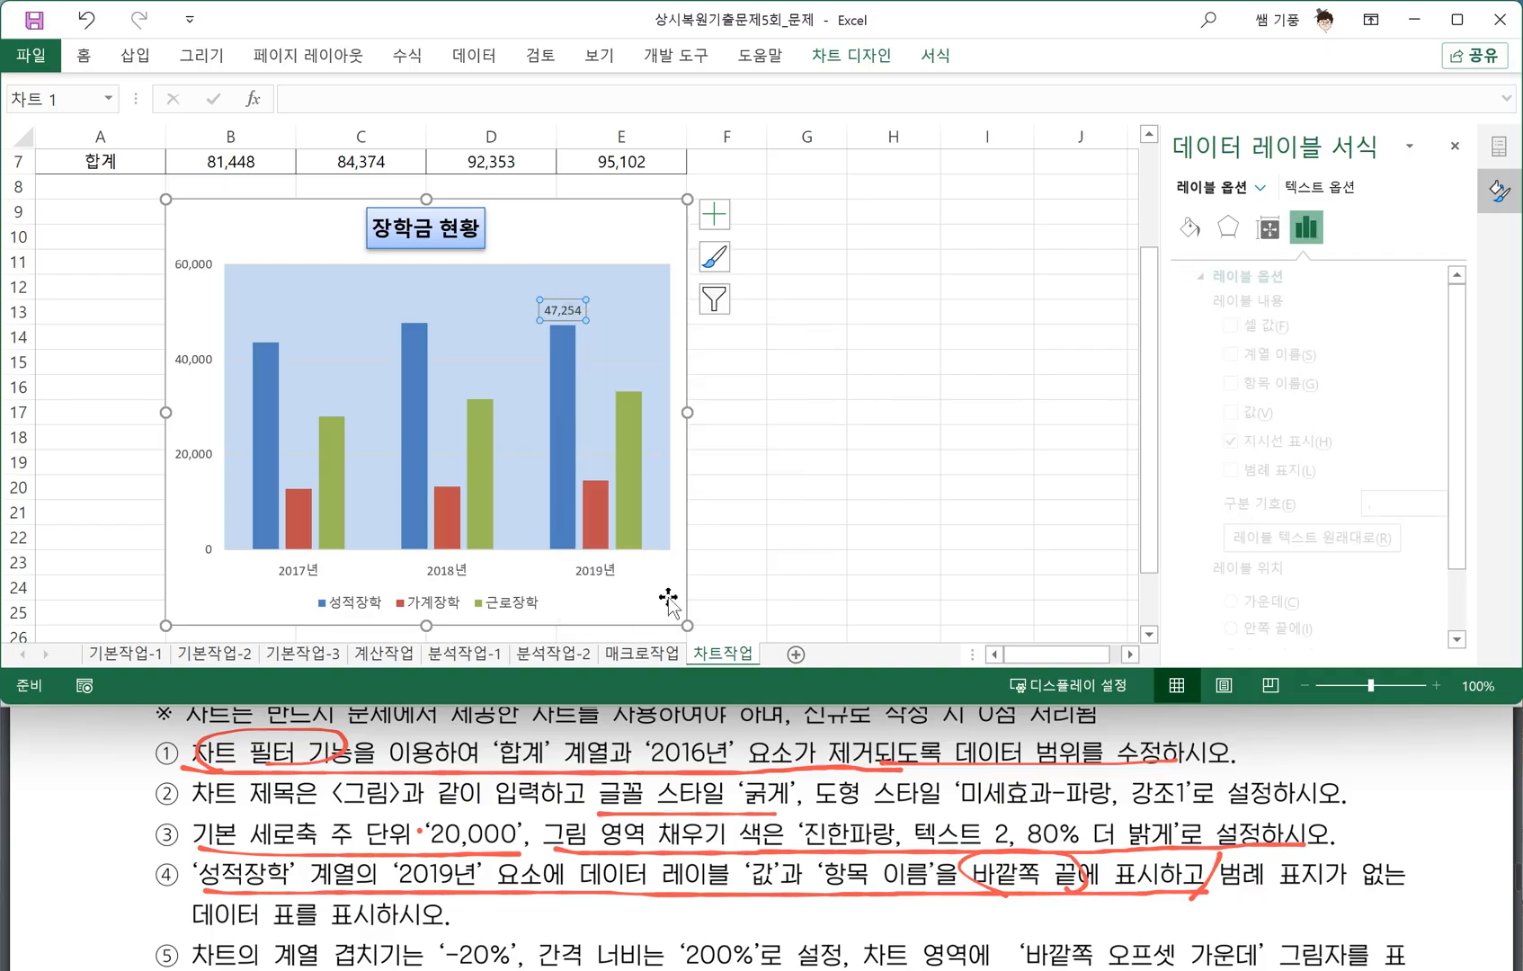
left_click(1214, 383)
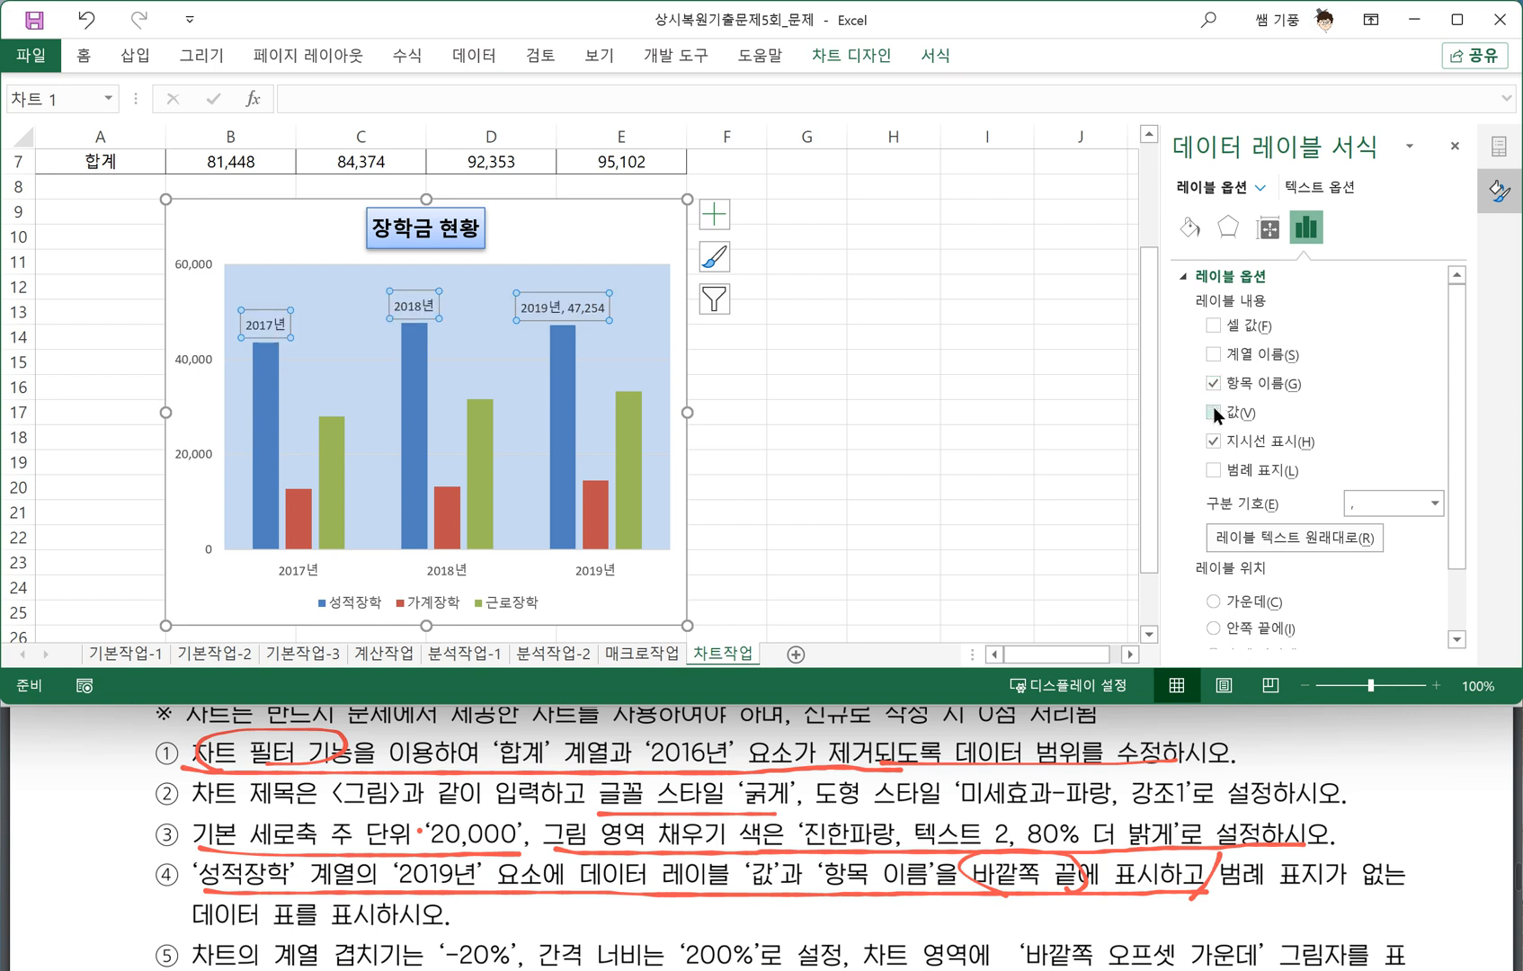
left_click(1222, 384)
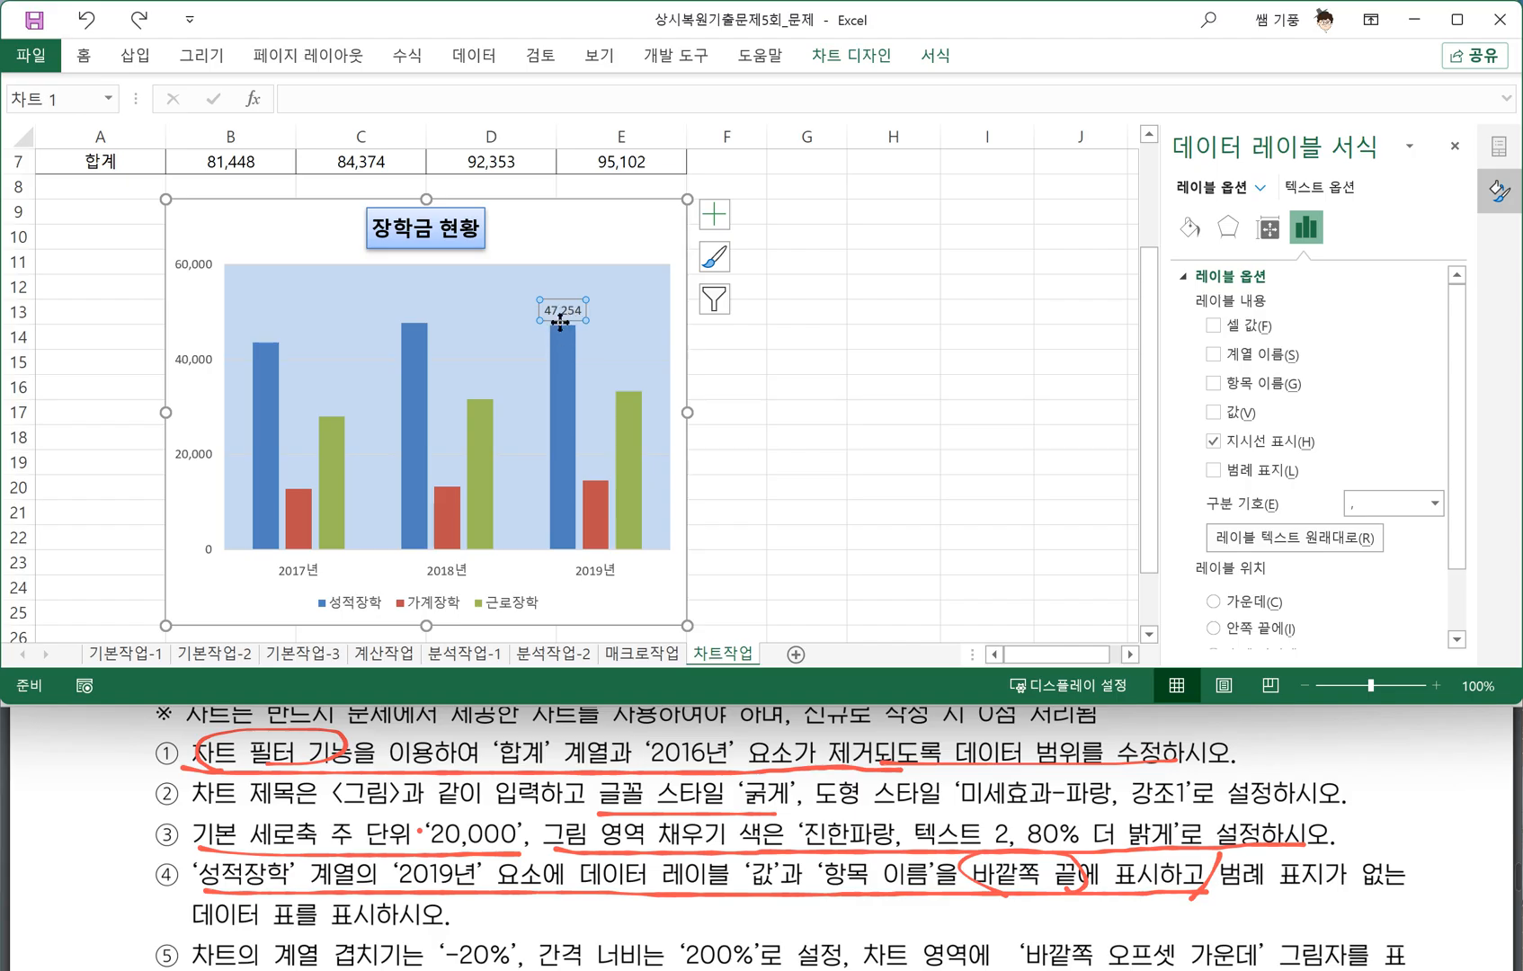
Select the single 2019년 column of the 성적장학 series and include 항목 이름 alongside 값 in its data label.
left_click(563, 355)
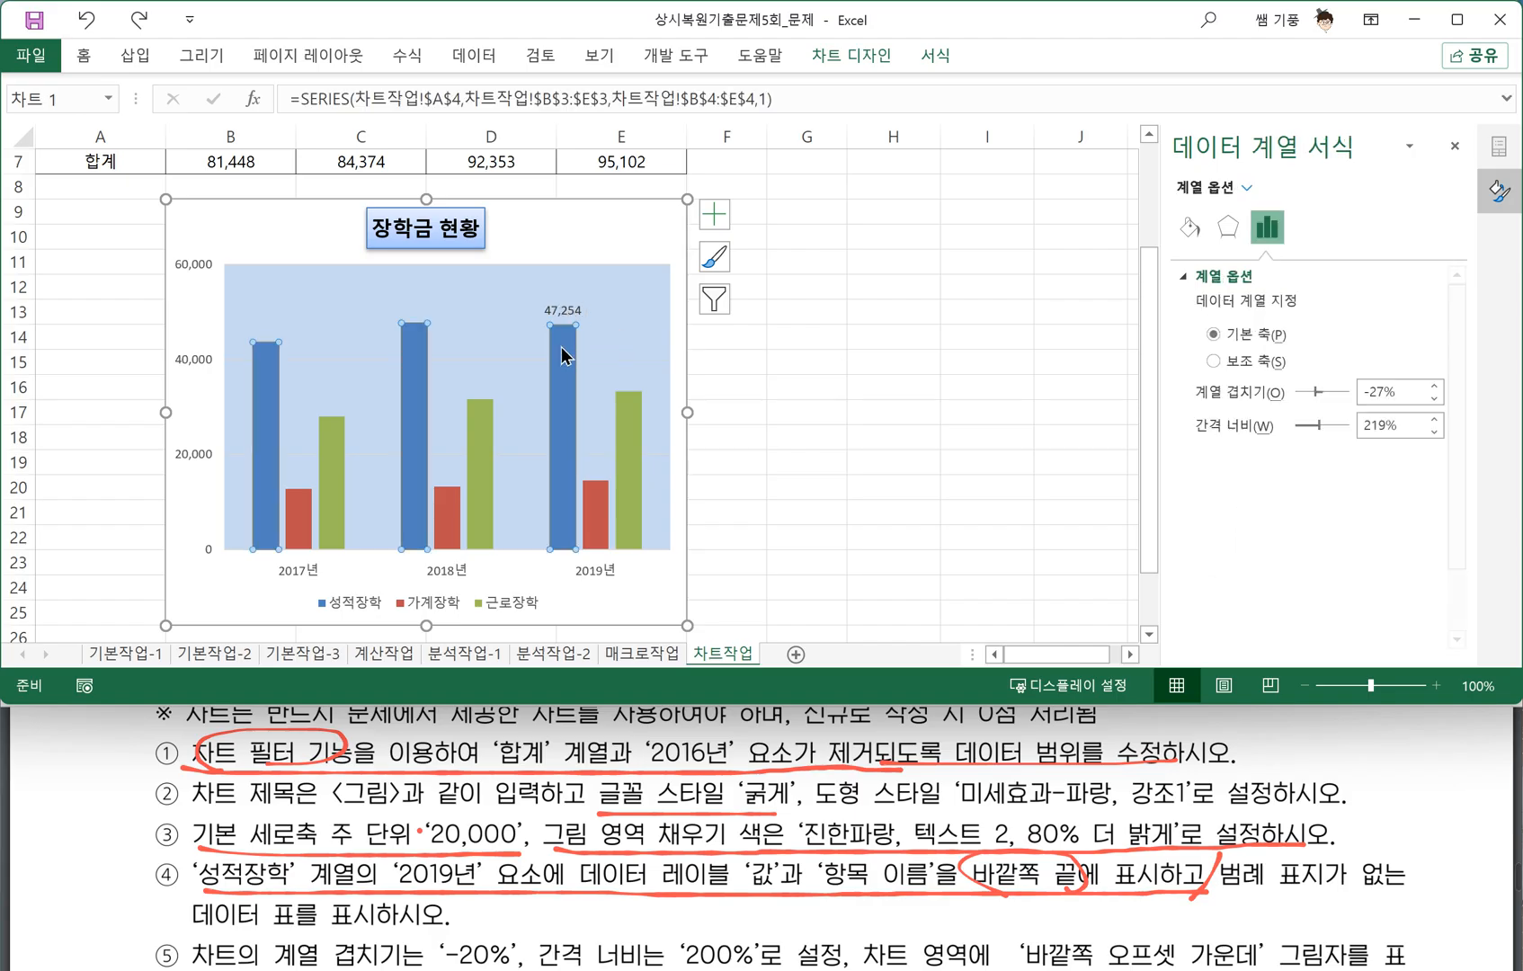
left_click(563, 356)
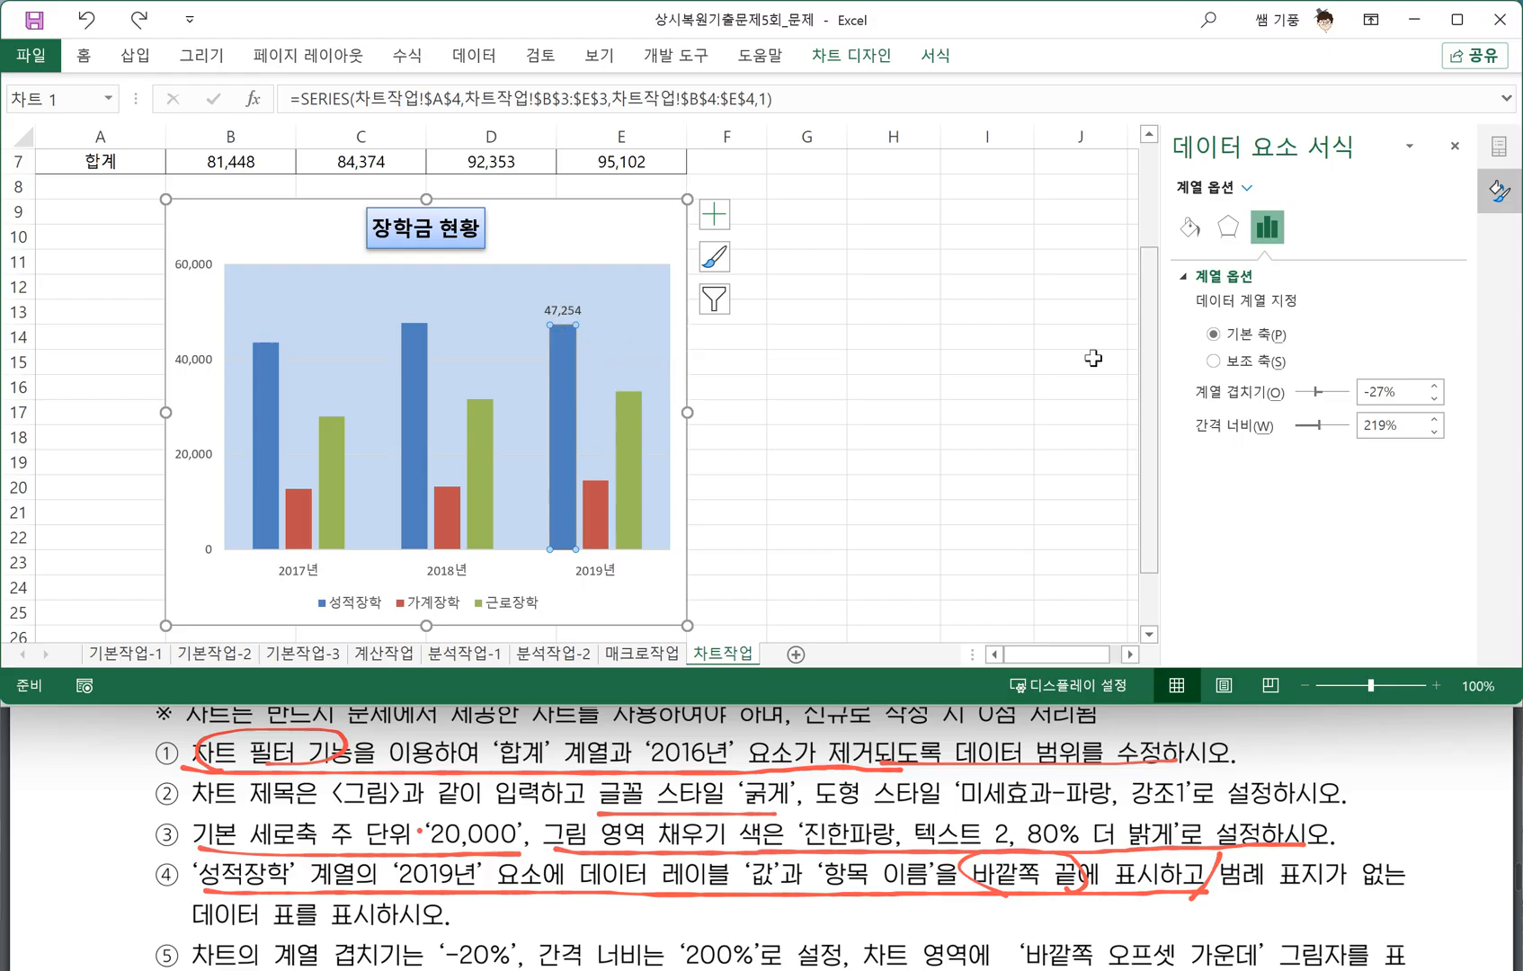
right_click(564, 353)
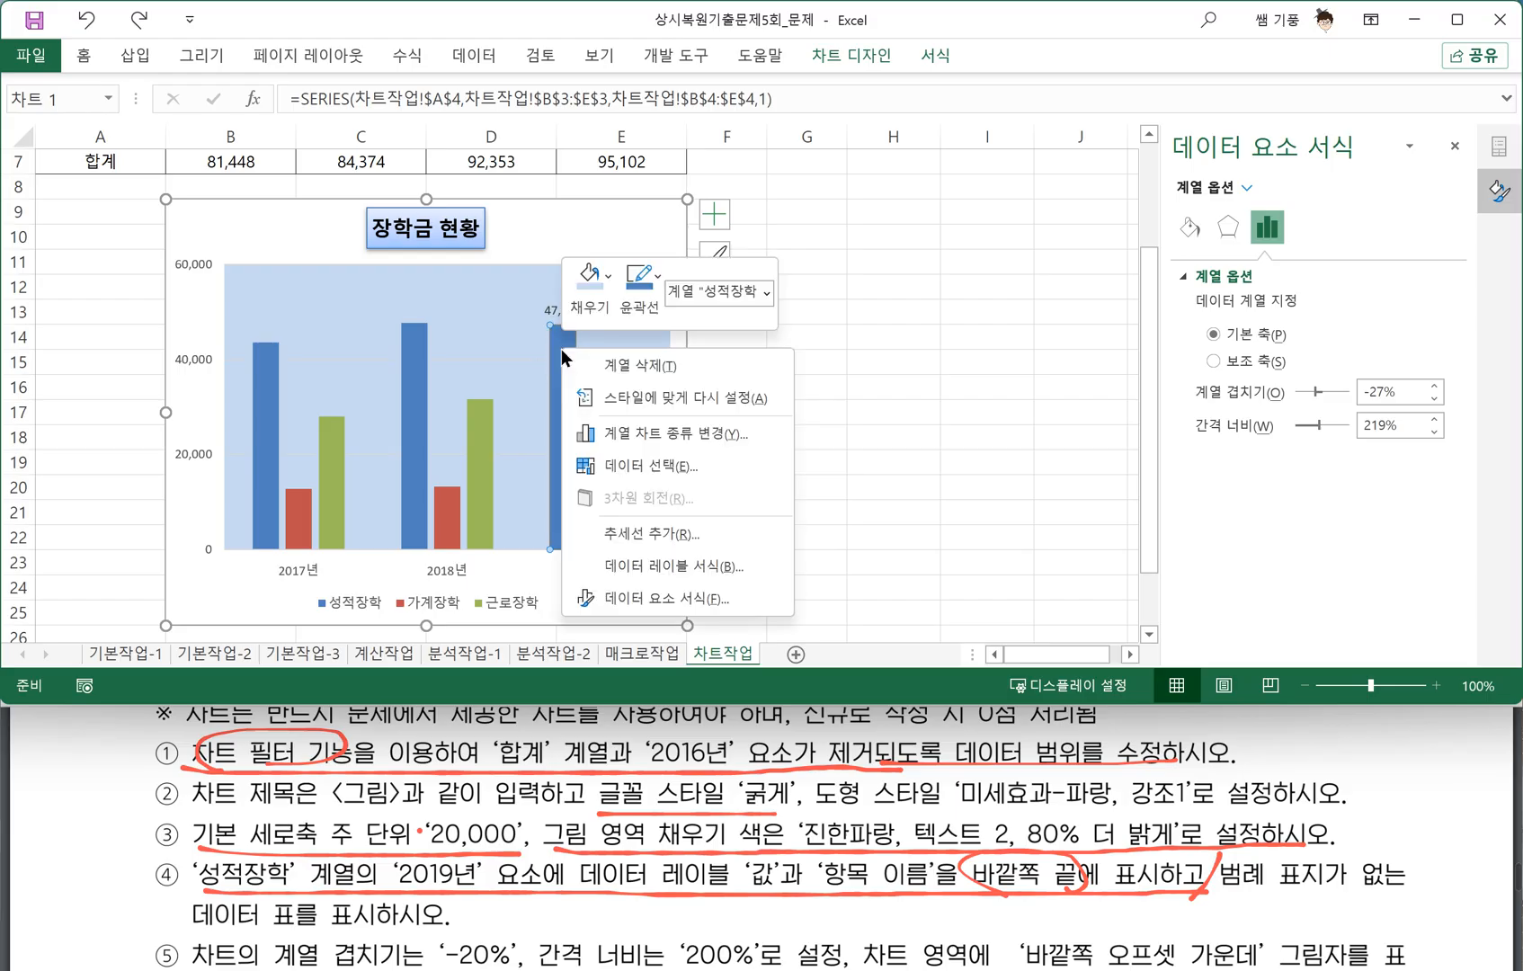
left_click(666, 567)
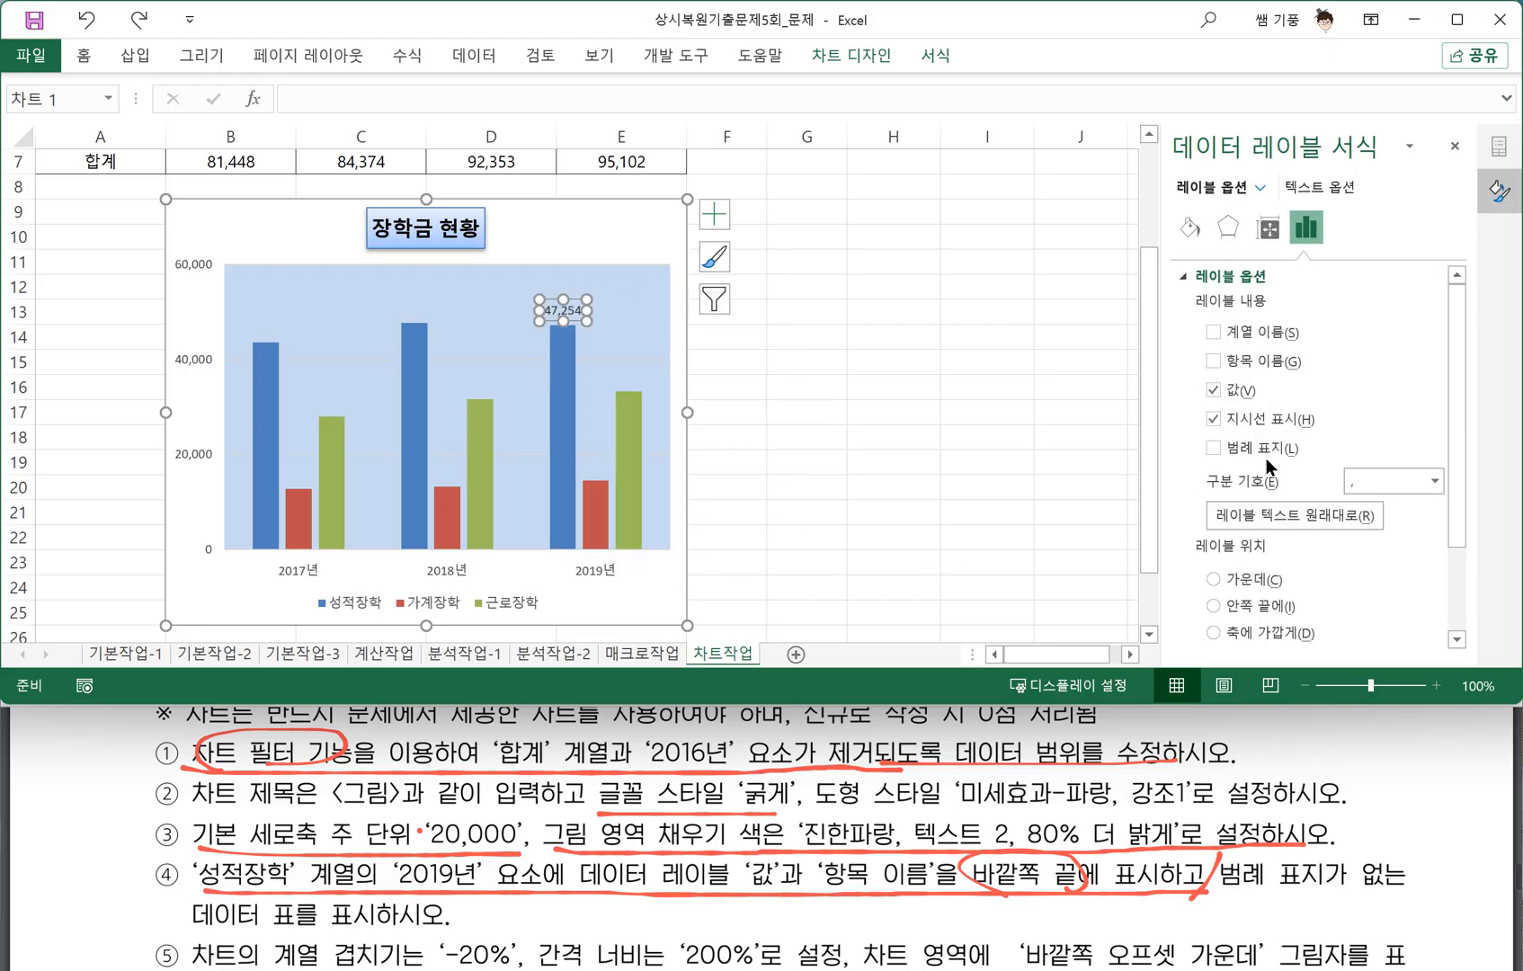
left_click(559, 400)
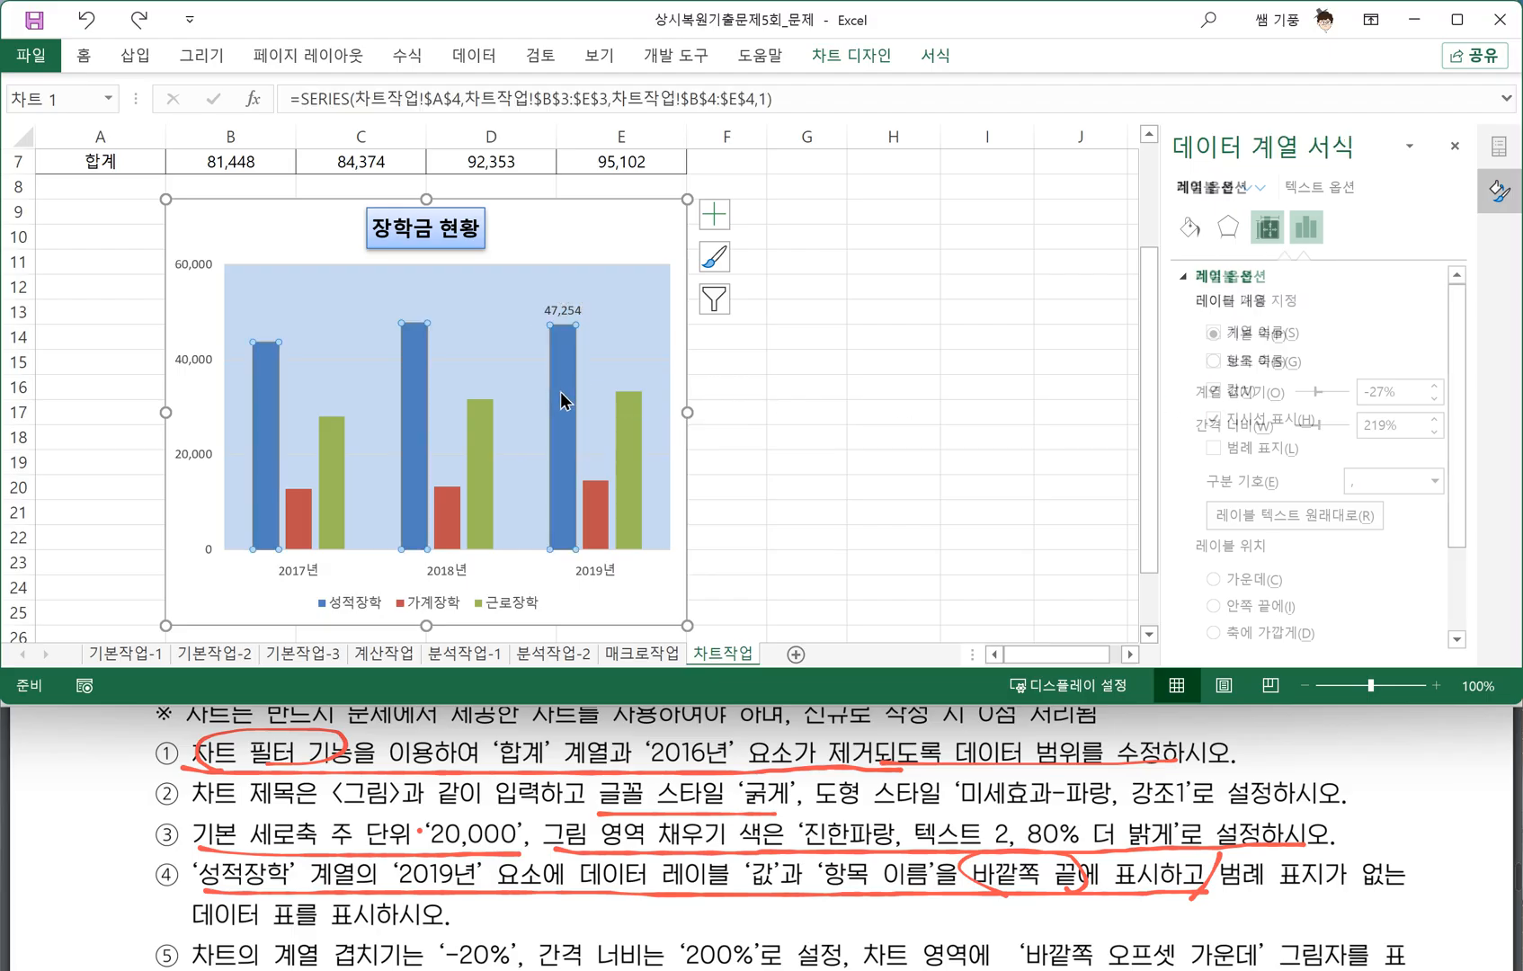
left_click(569, 402)
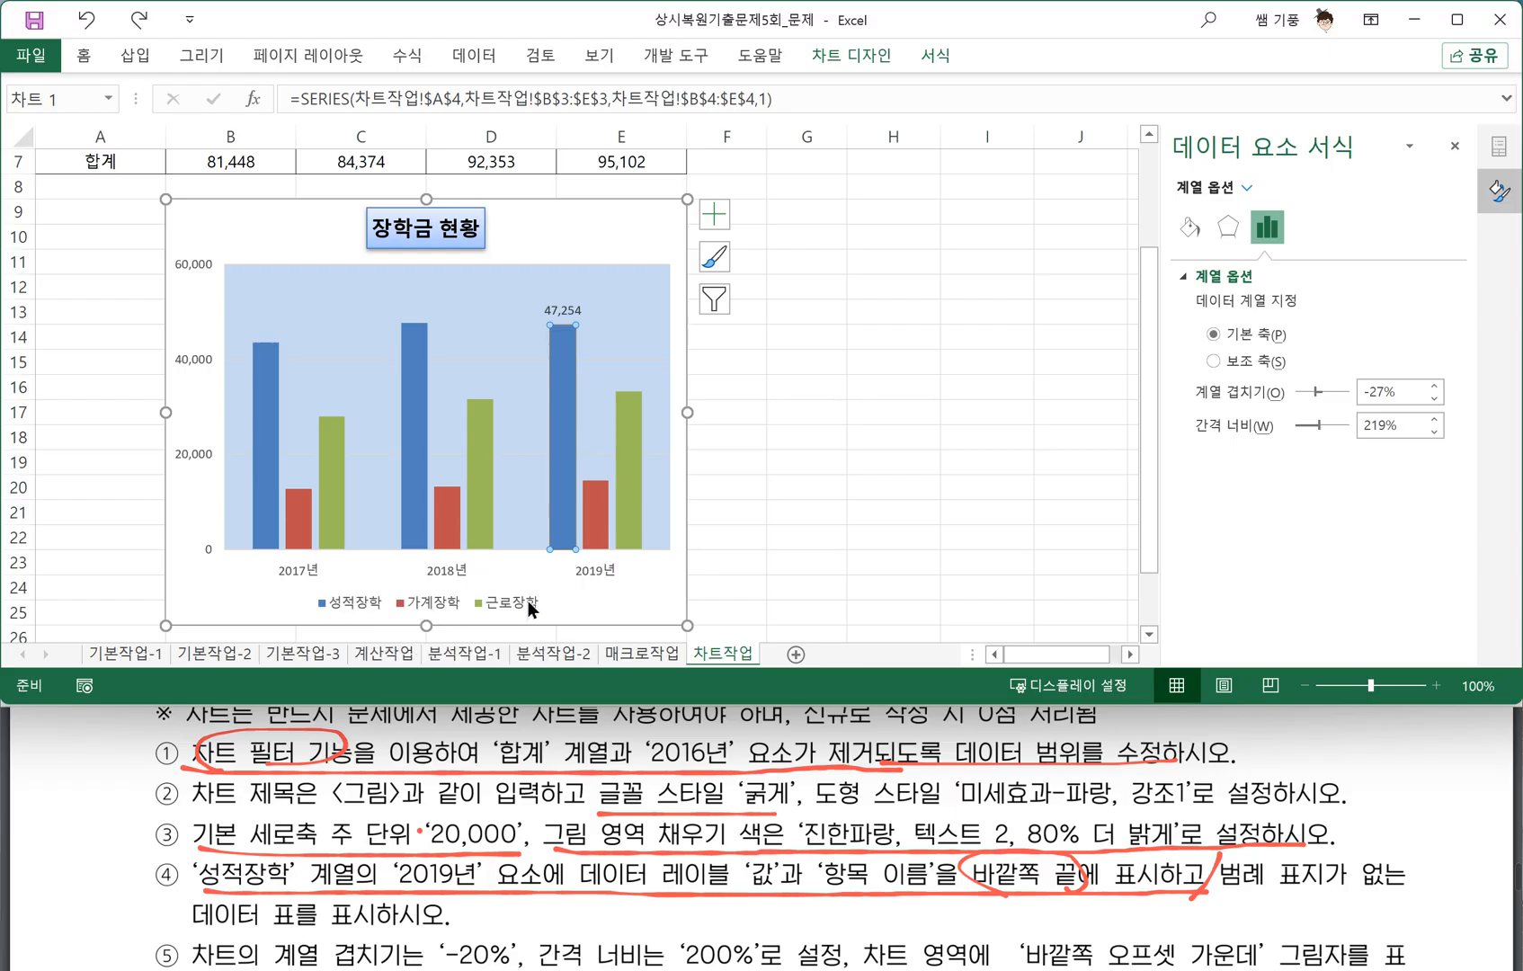
right_click(566, 425)
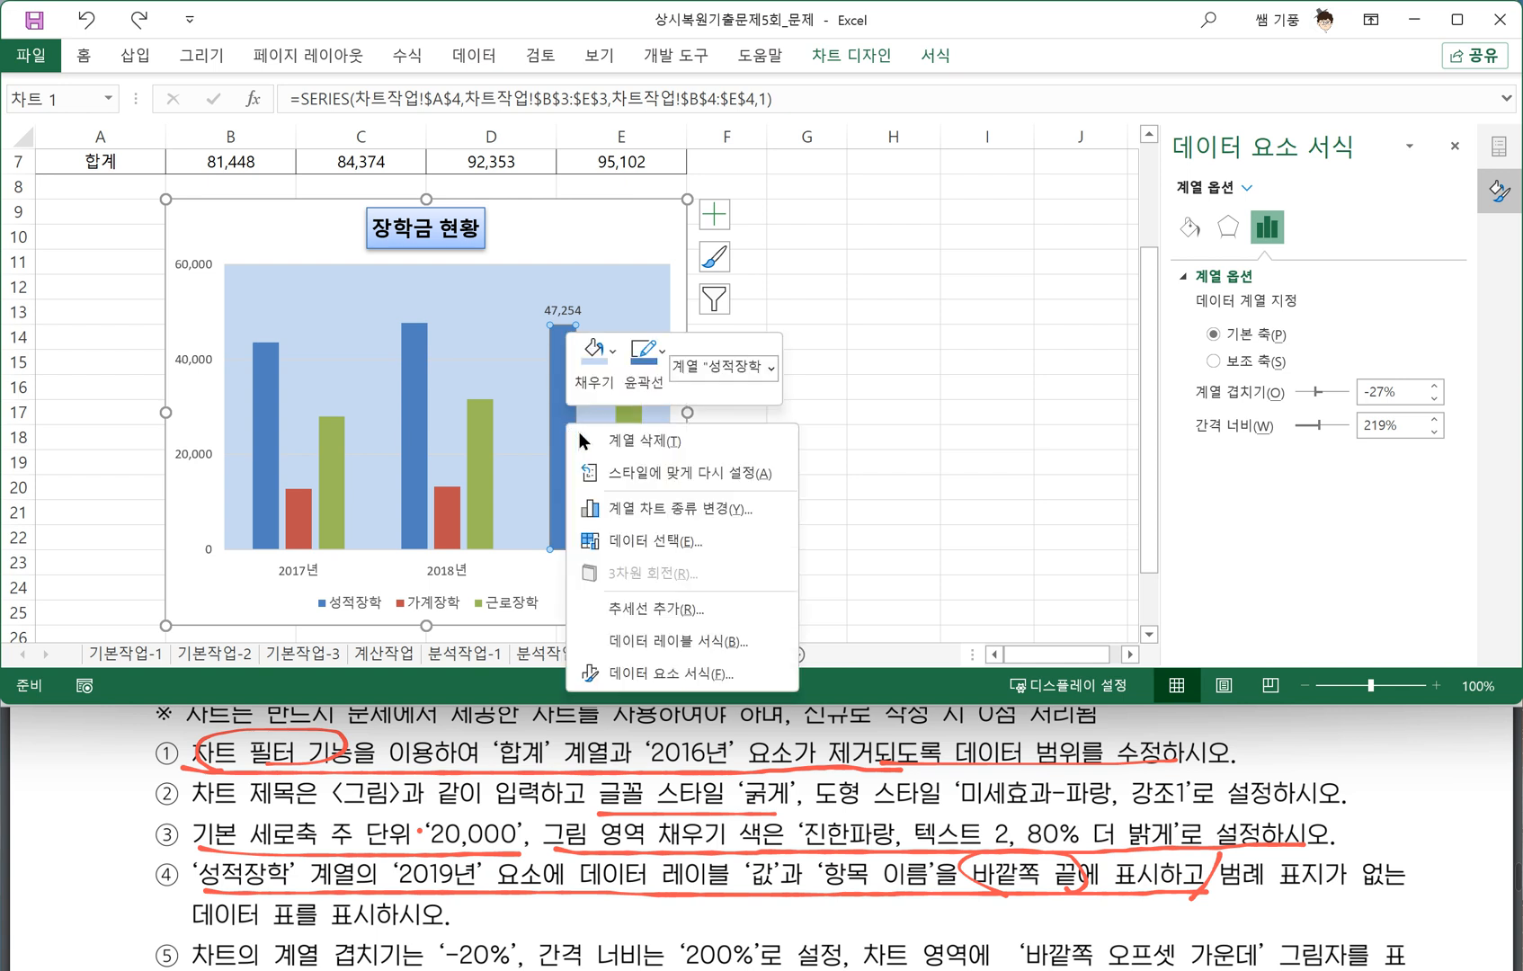
left_click(673, 646)
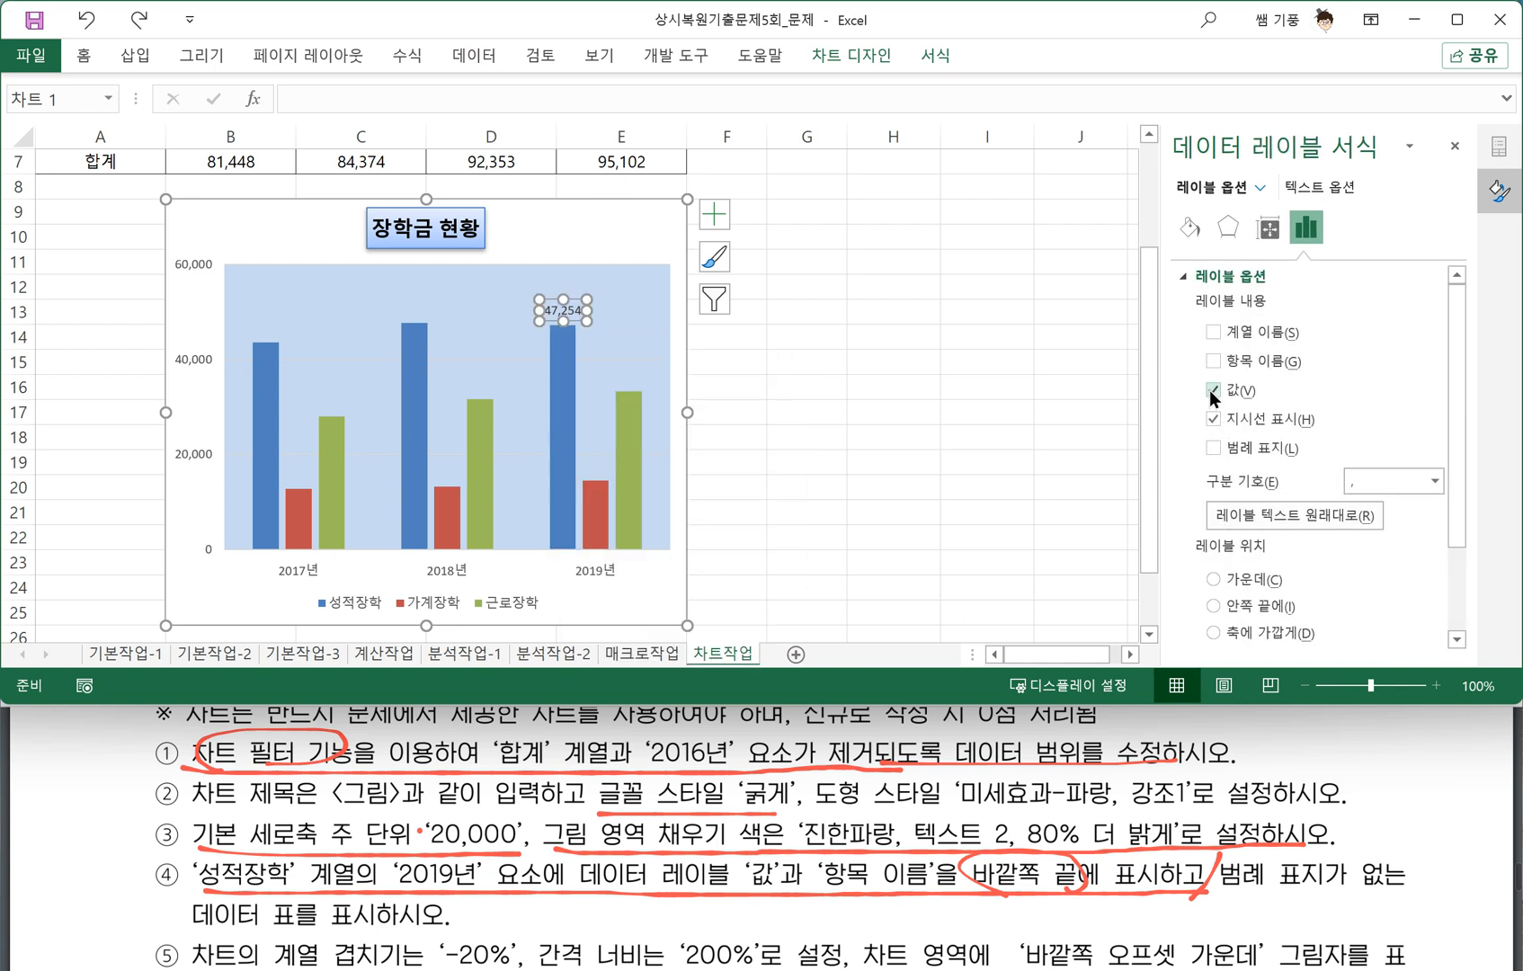
left_click(1213, 360)
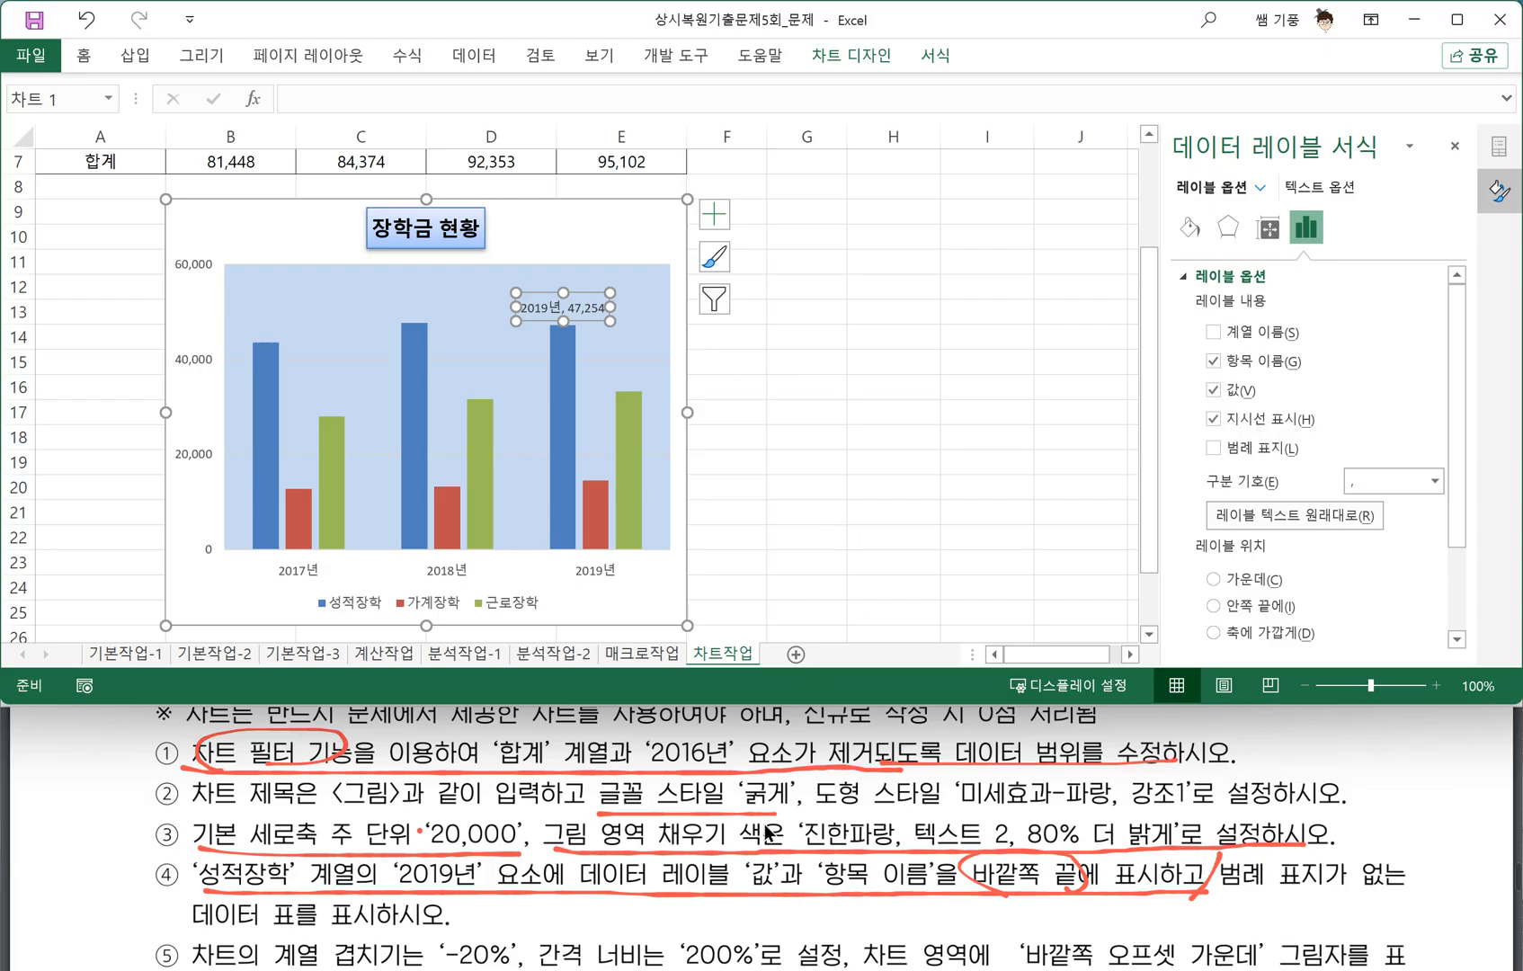
Underline the instruction for a data table without legend keys in the PDF, circle 표 and handwrite 데이터테이블 beside it.
left_click(796, 878)
scroll(861, 871, "down", 3)
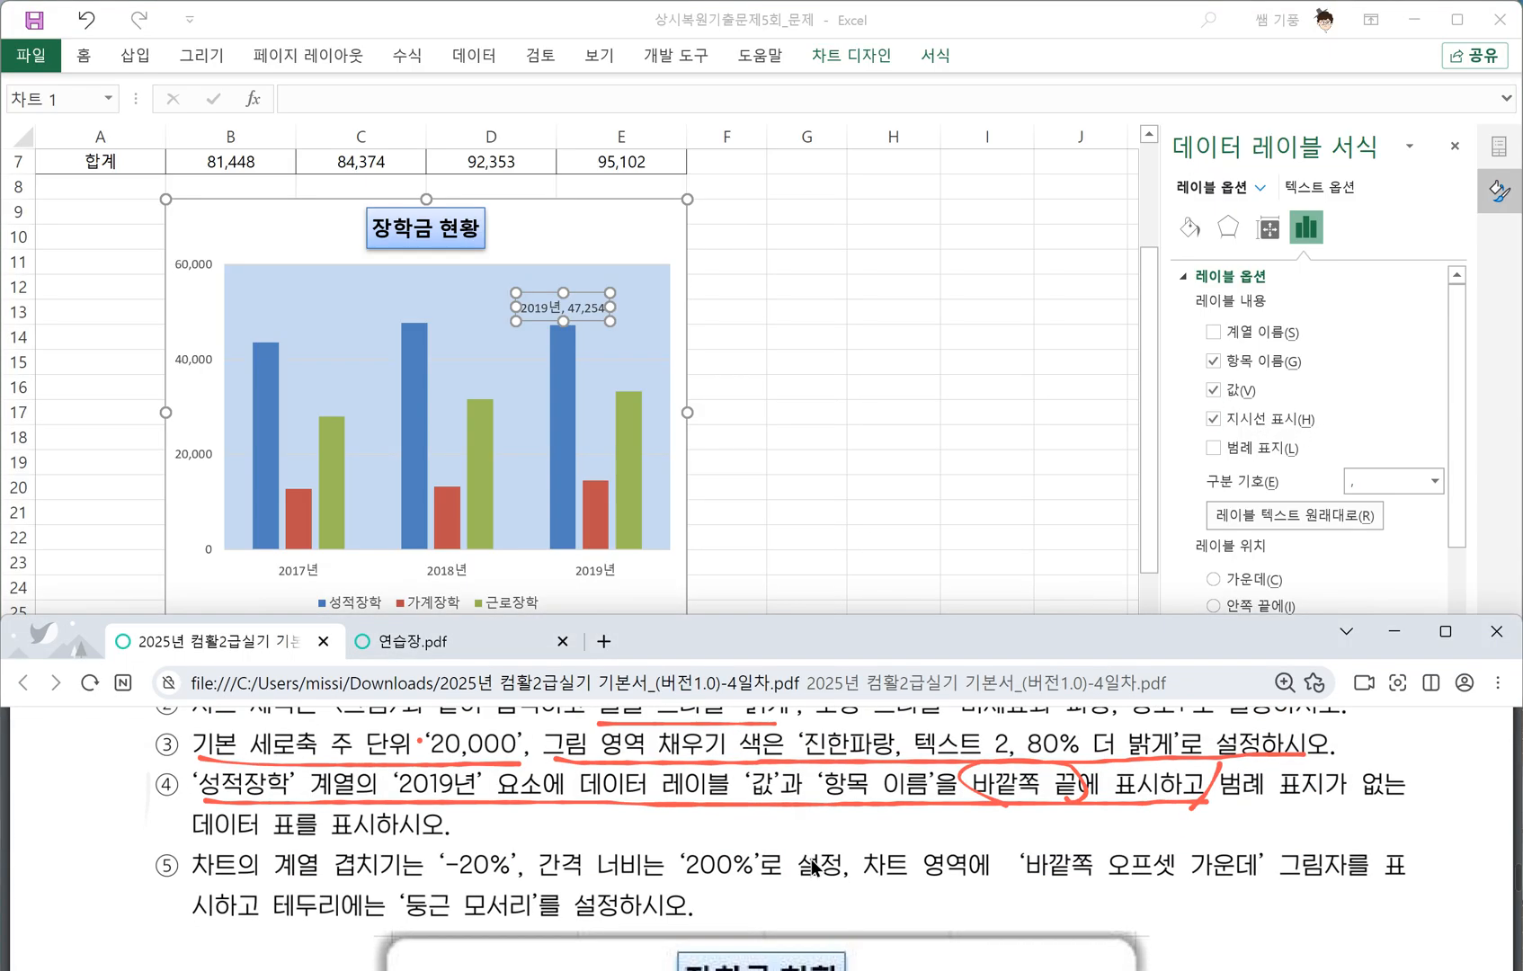
scroll(1033, 890, "up", 2)
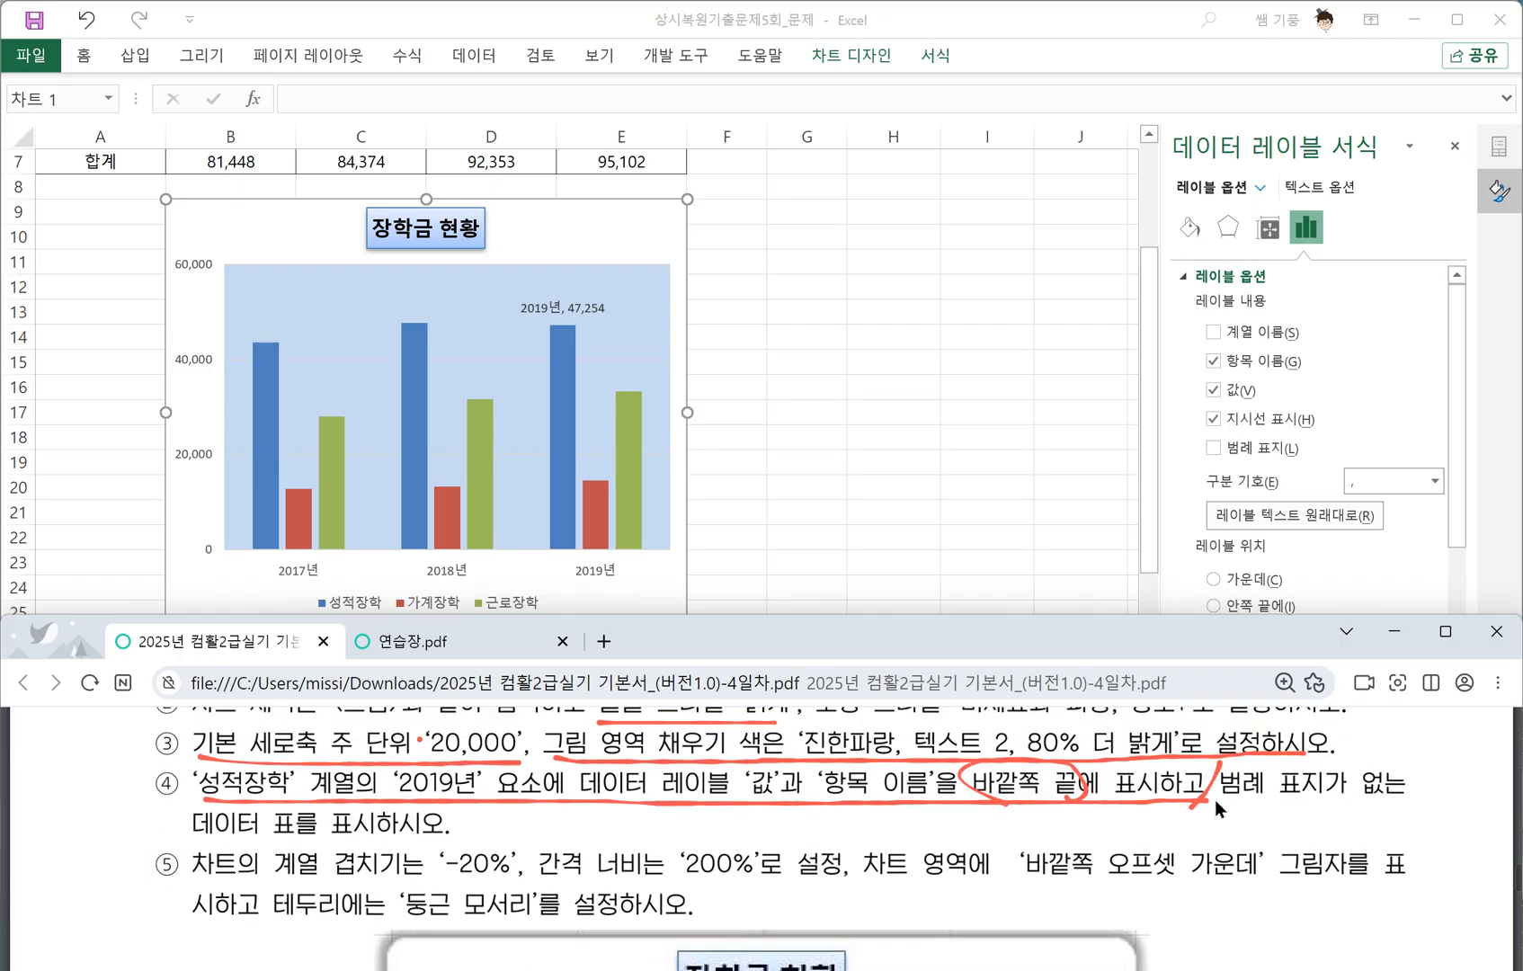
left_click_drag(1382, 799, 1405, 797)
left_click_drag(192, 843, 475, 847)
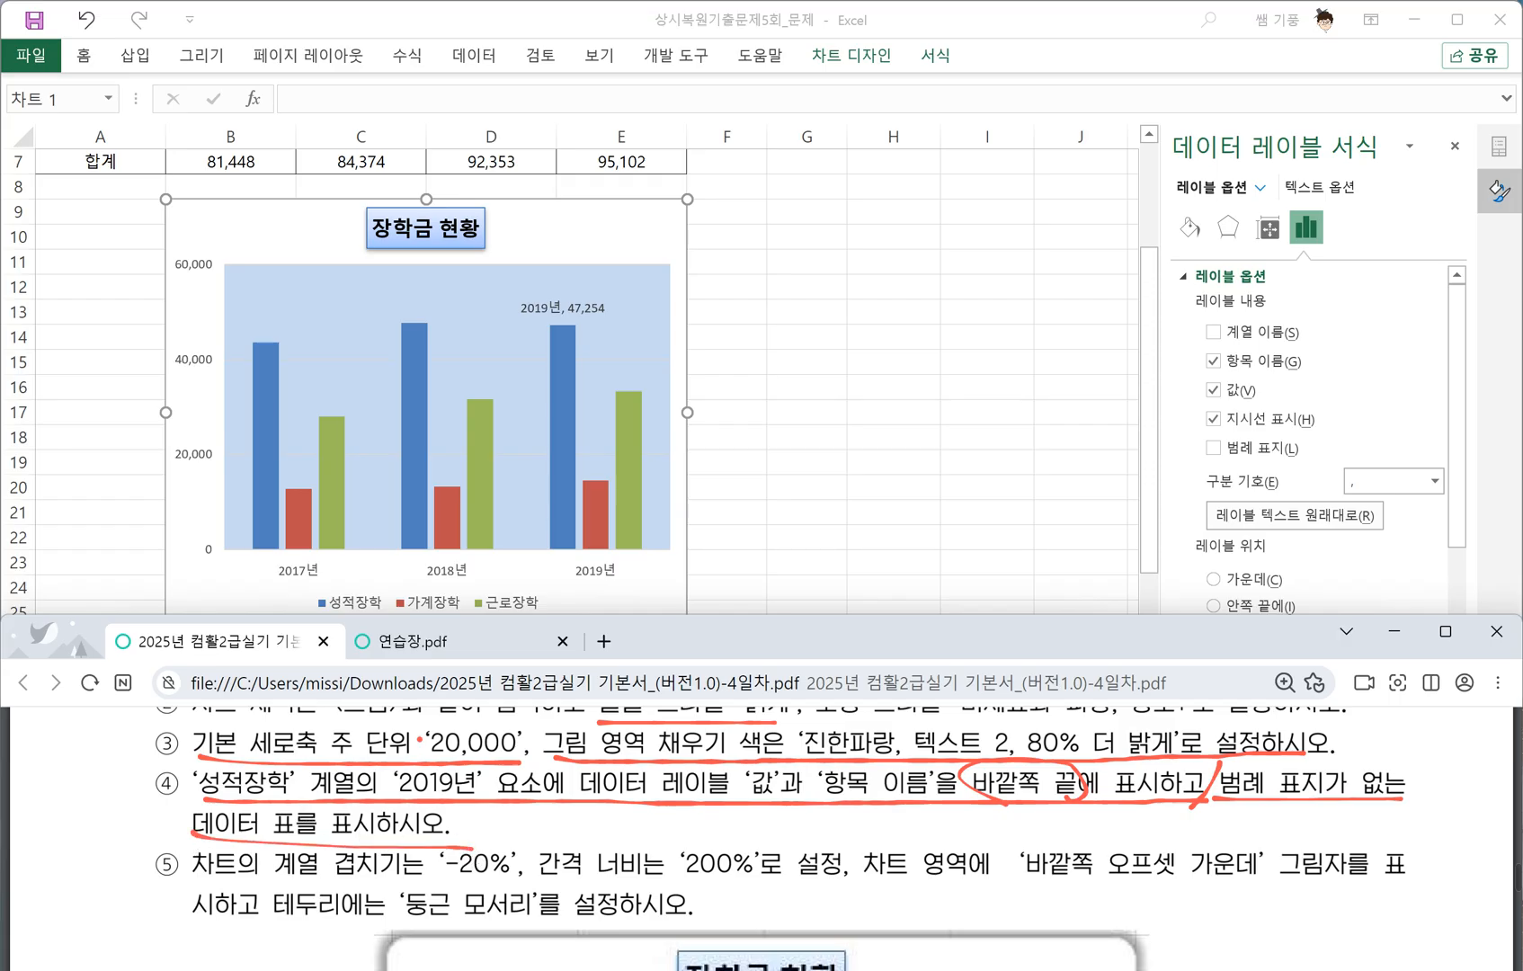
mouse_move(303, 801)
left_mouse_down()
mouse_move(297, 823)
mouse_move(542, 814)
mouse_move(571, 840)
mouse_move(639, 836)
mouse_move(644, 850)
mouse_move(674, 826)
mouse_move(676, 845)
mouse_move(710, 843)
mouse_move(738, 820)
mouse_move(711, 845)
mouse_move(749, 852)
left_mouse_up()
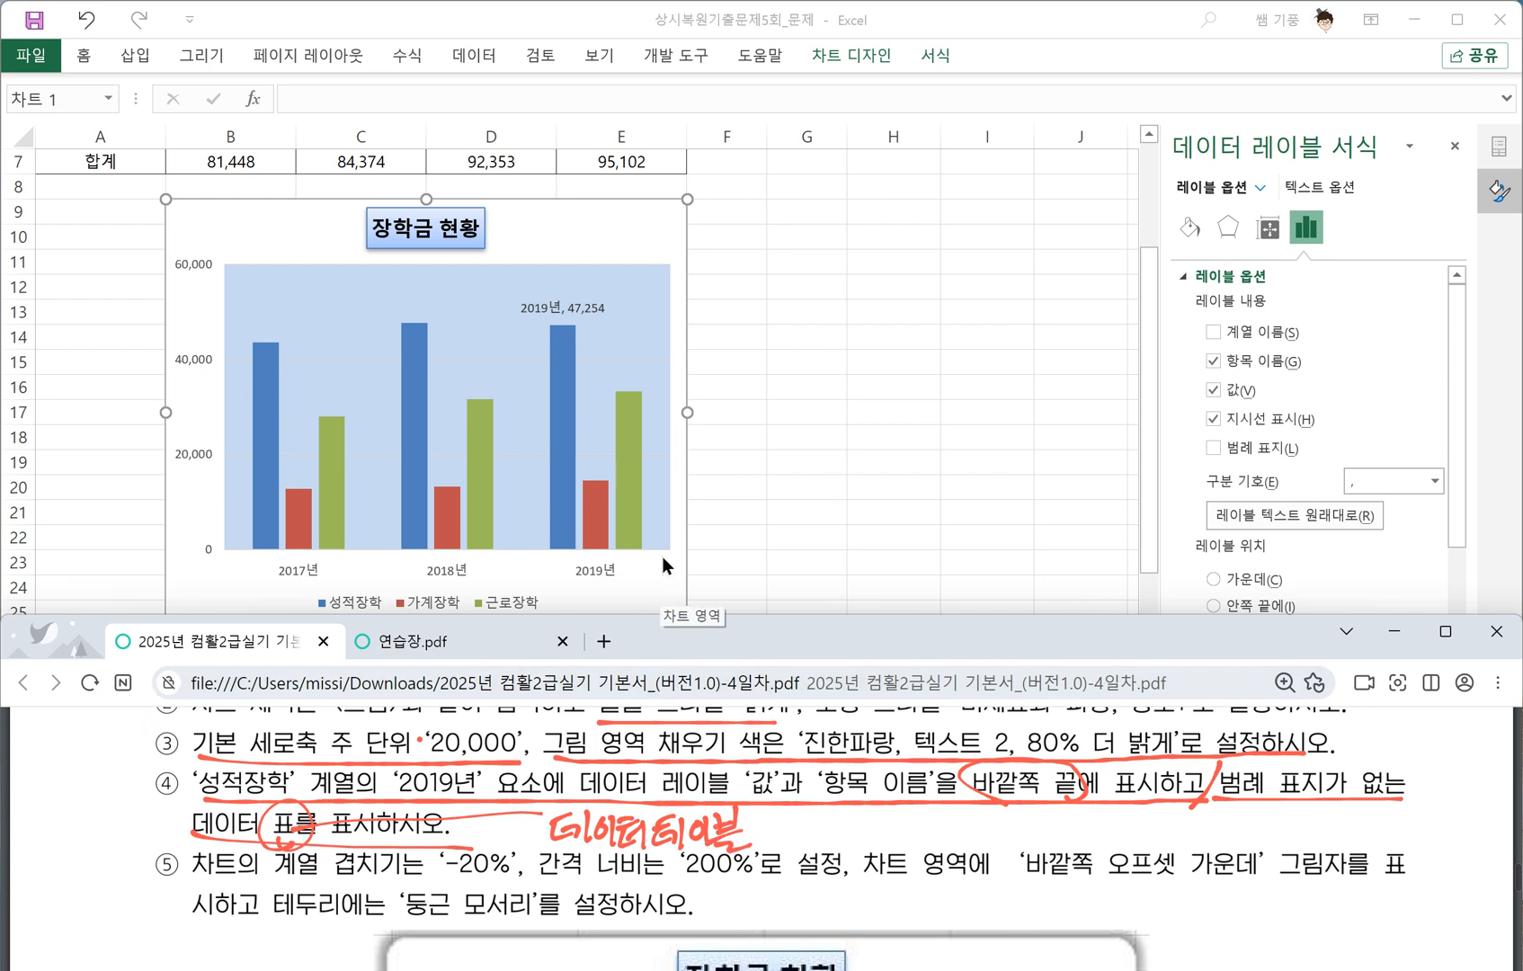
Add a data table to the chart with the option 범례 표지 없음.
left_click(627, 235)
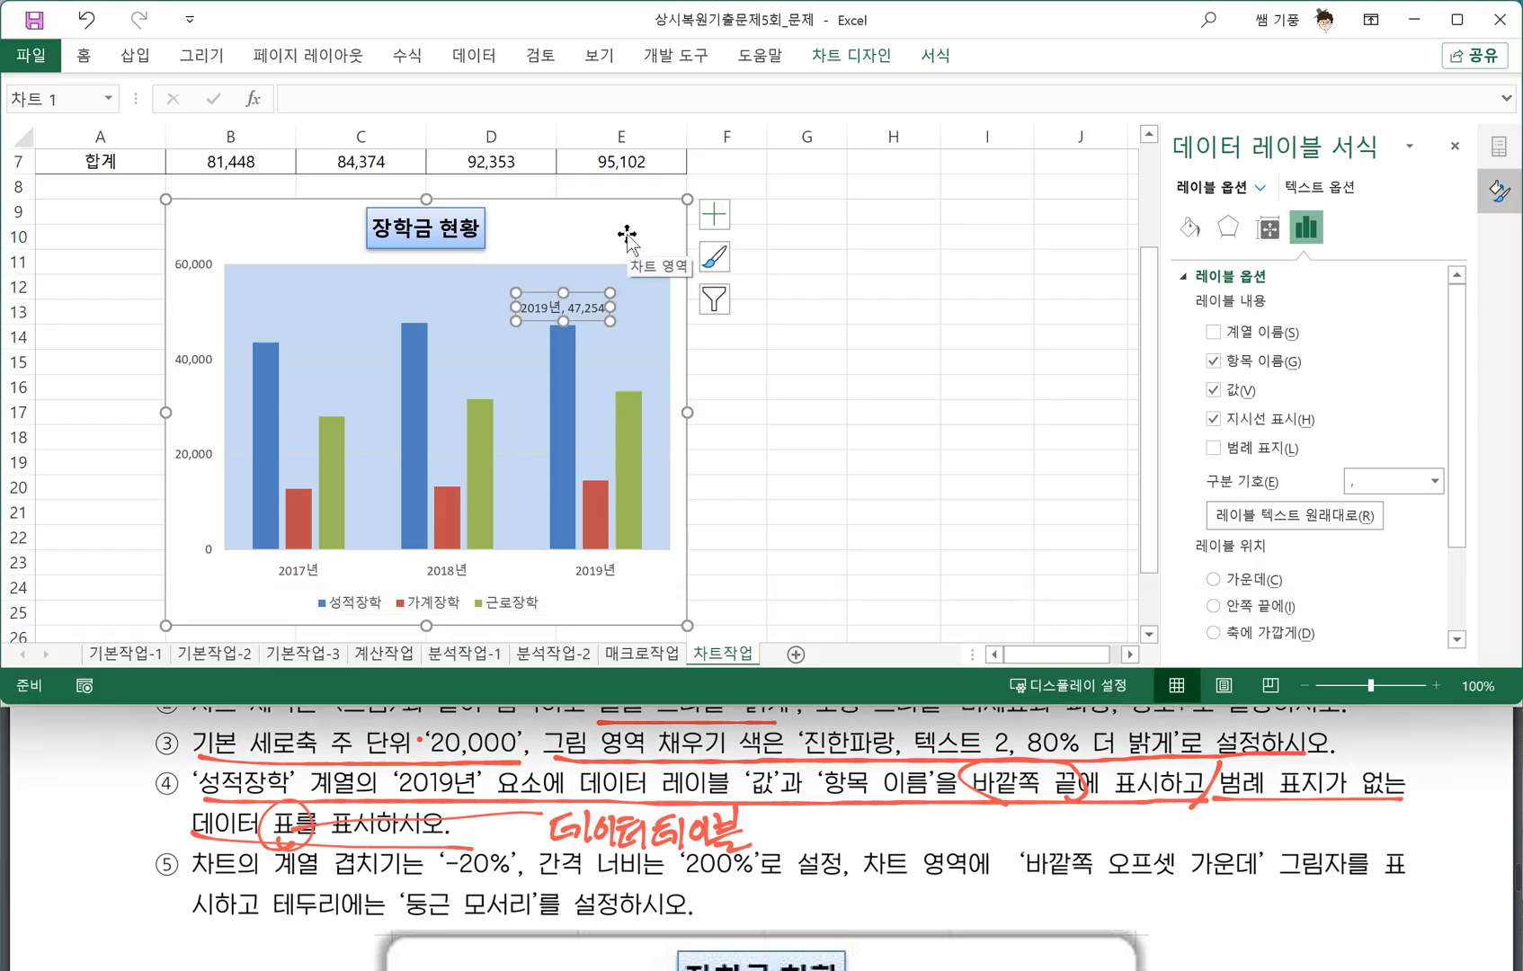
left_click(715, 216)
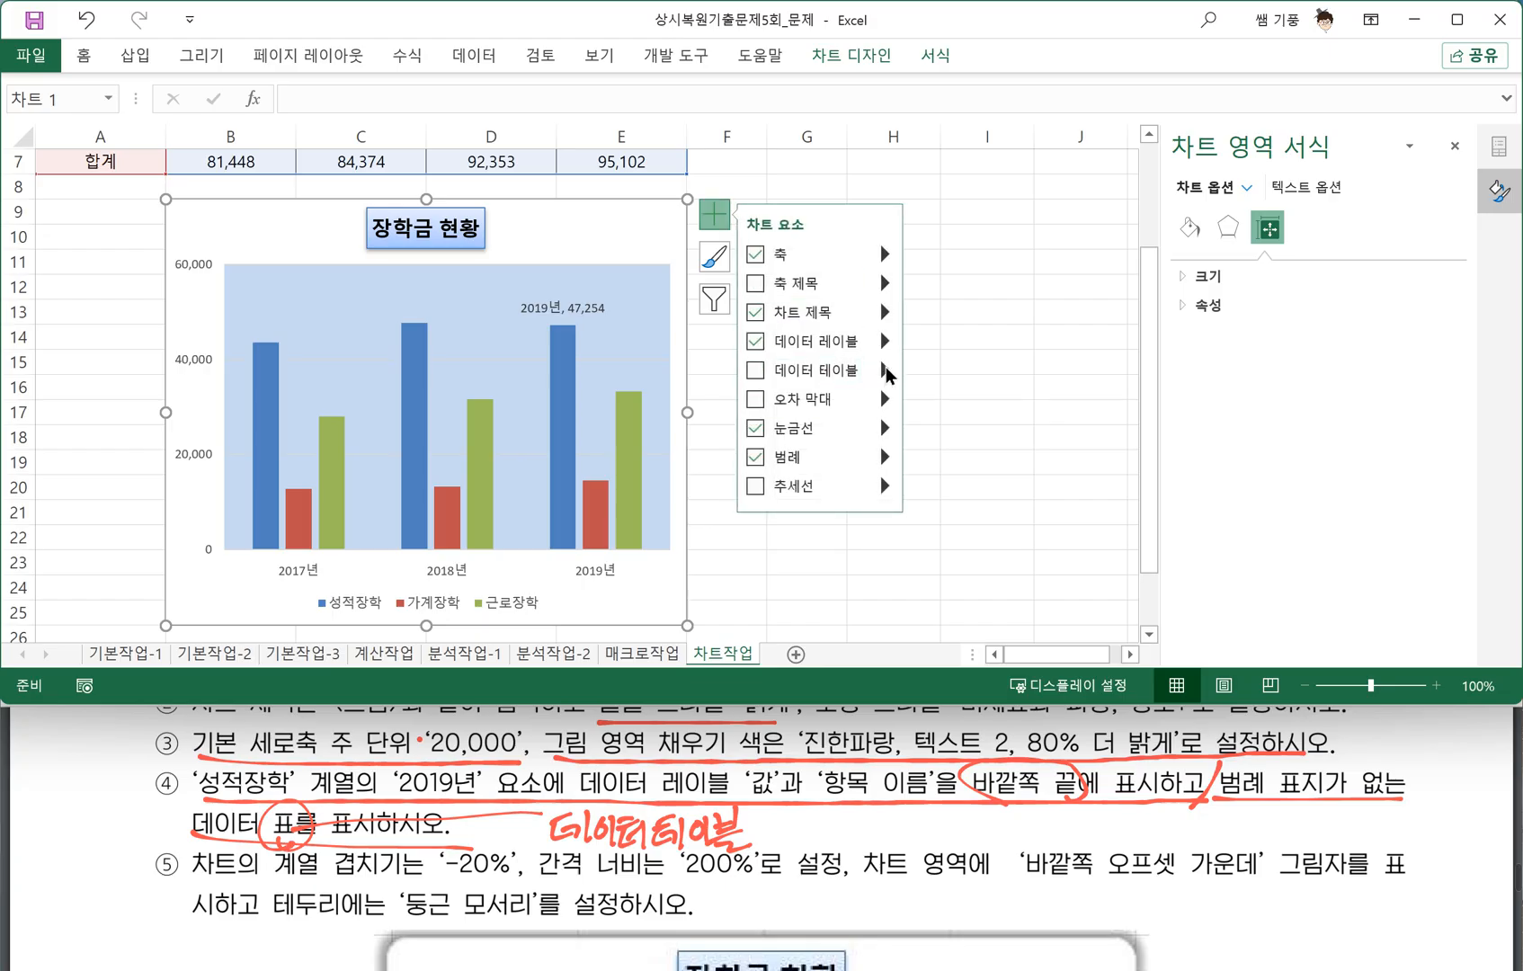
mouse_move(889, 373)
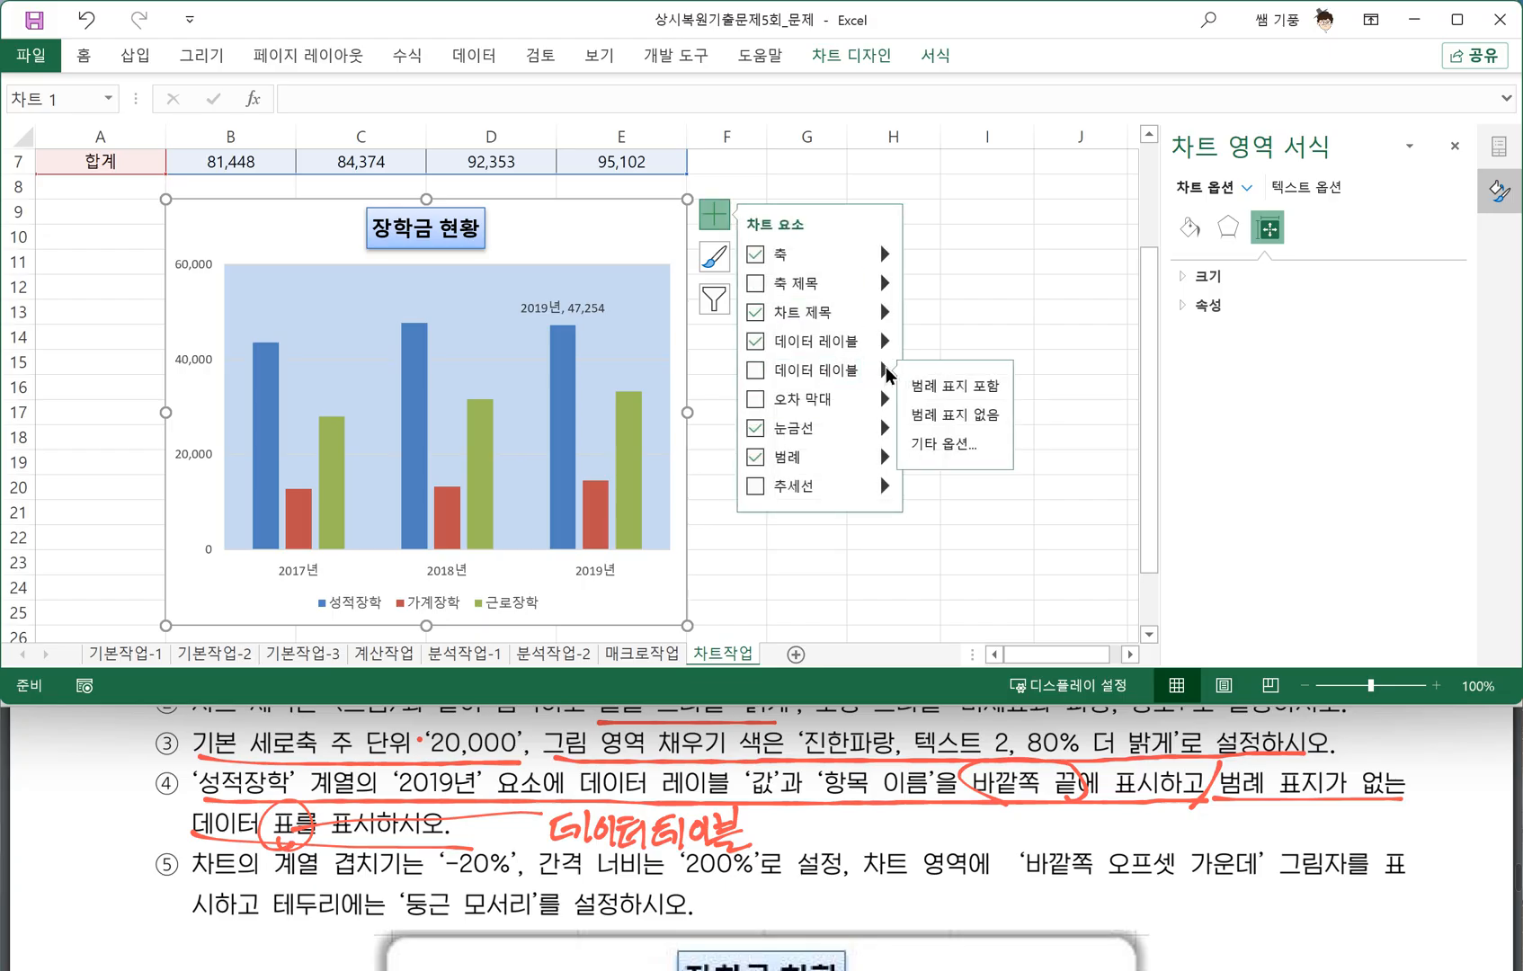
left_click(980, 418)
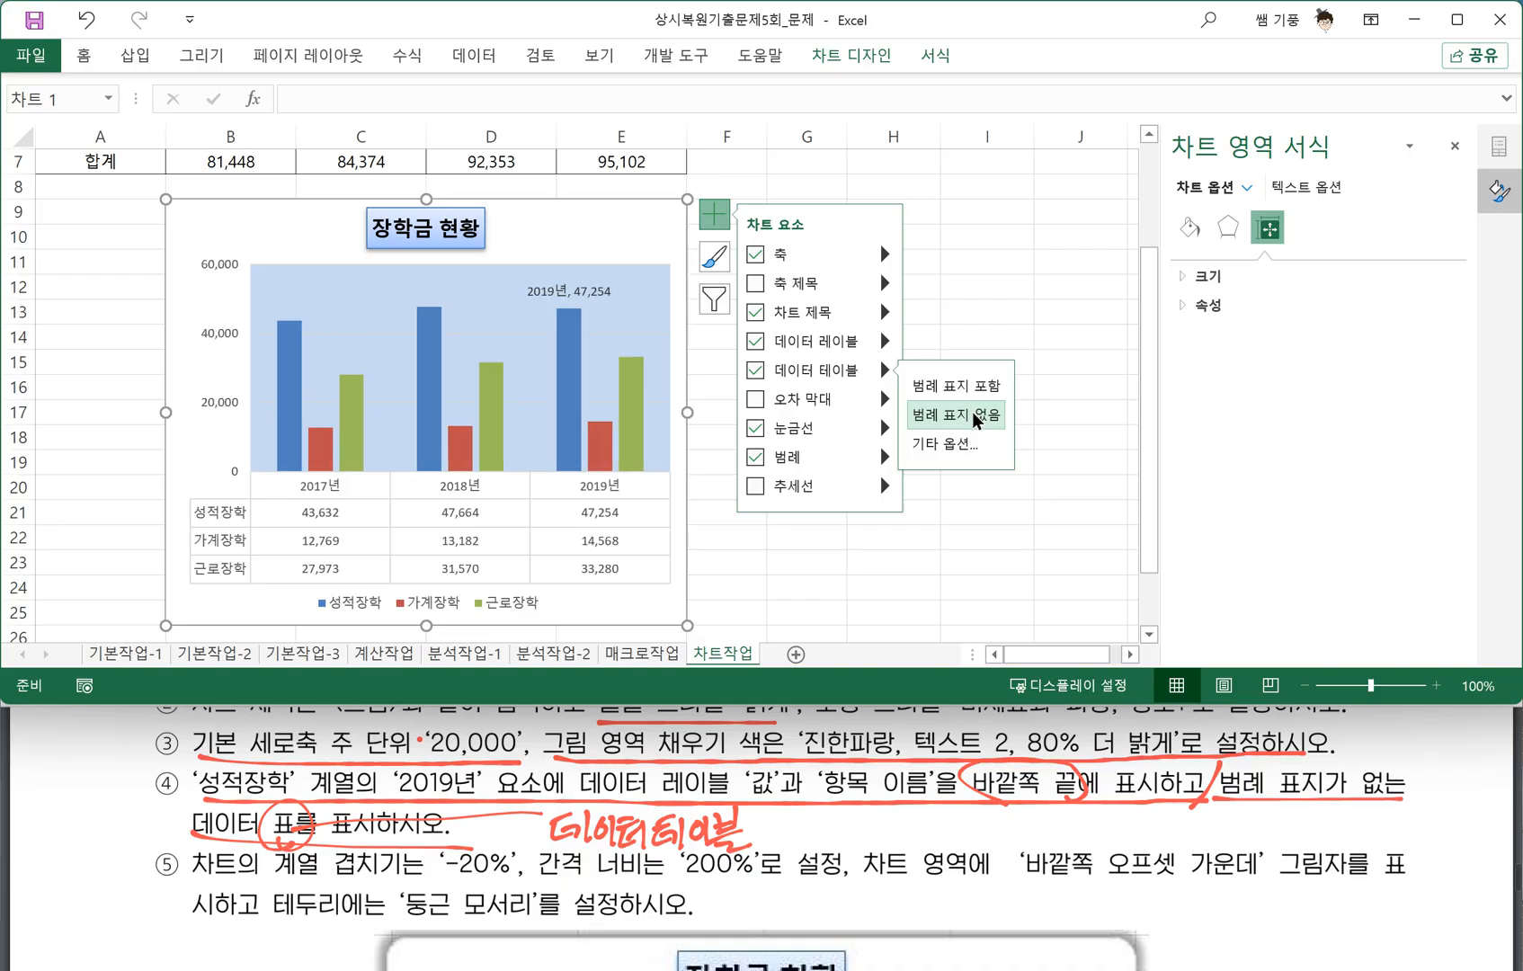
left_click(910, 537)
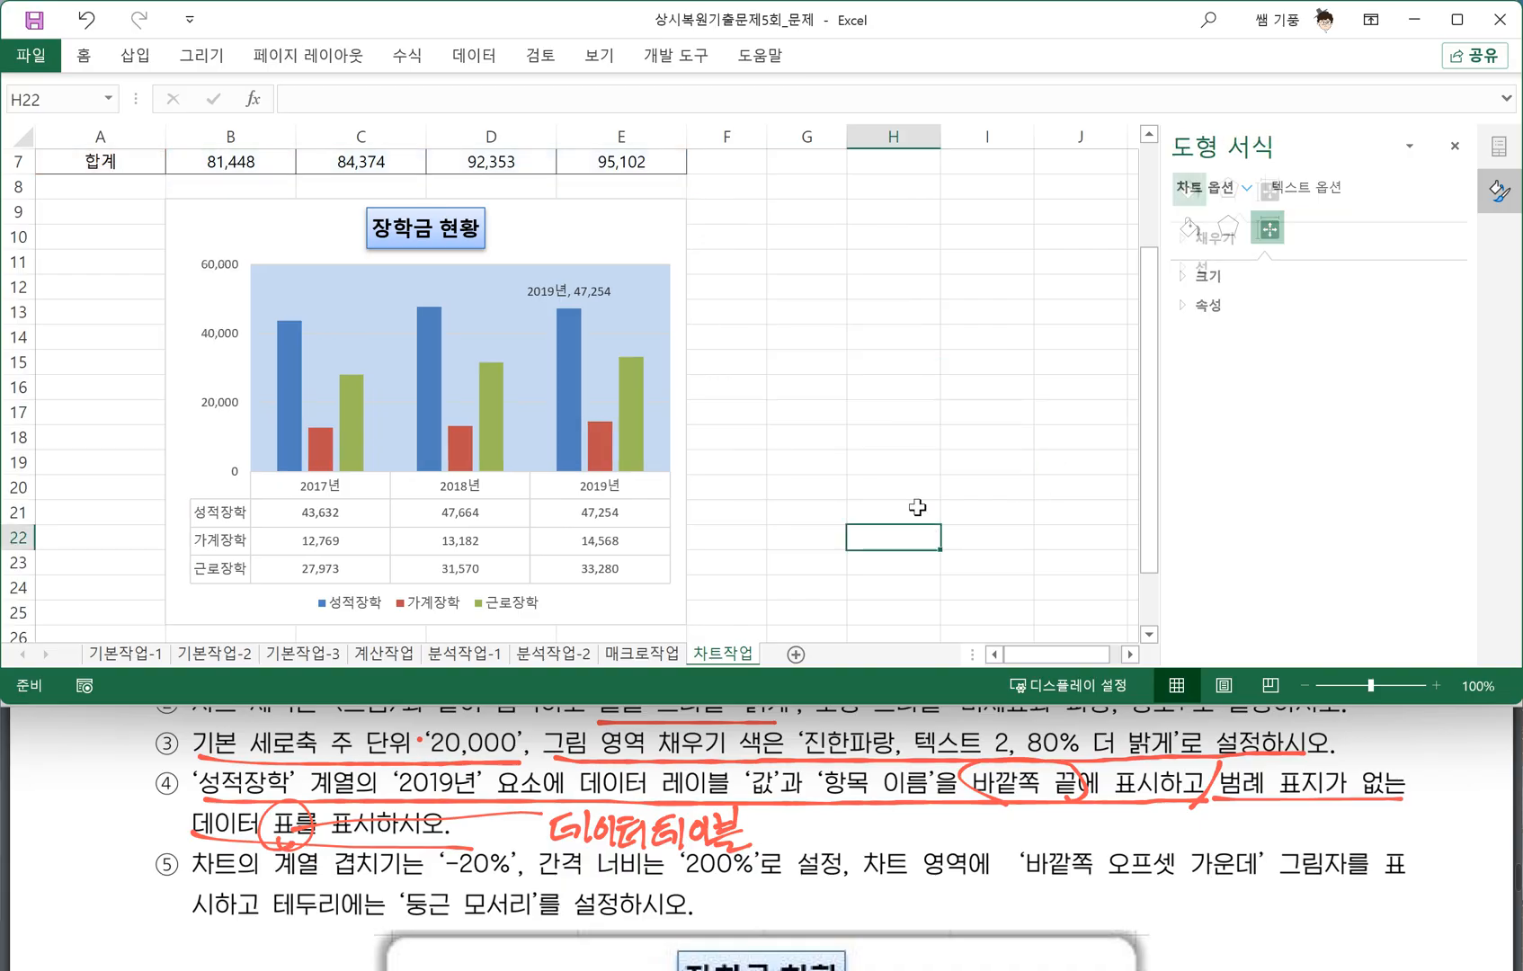
Underline the overlap and gap width values in the PDF, and set the chart's series overlap to -20% and gap width to 200%.
left_click(304, 854)
scroll(296, 837, "down", 2)
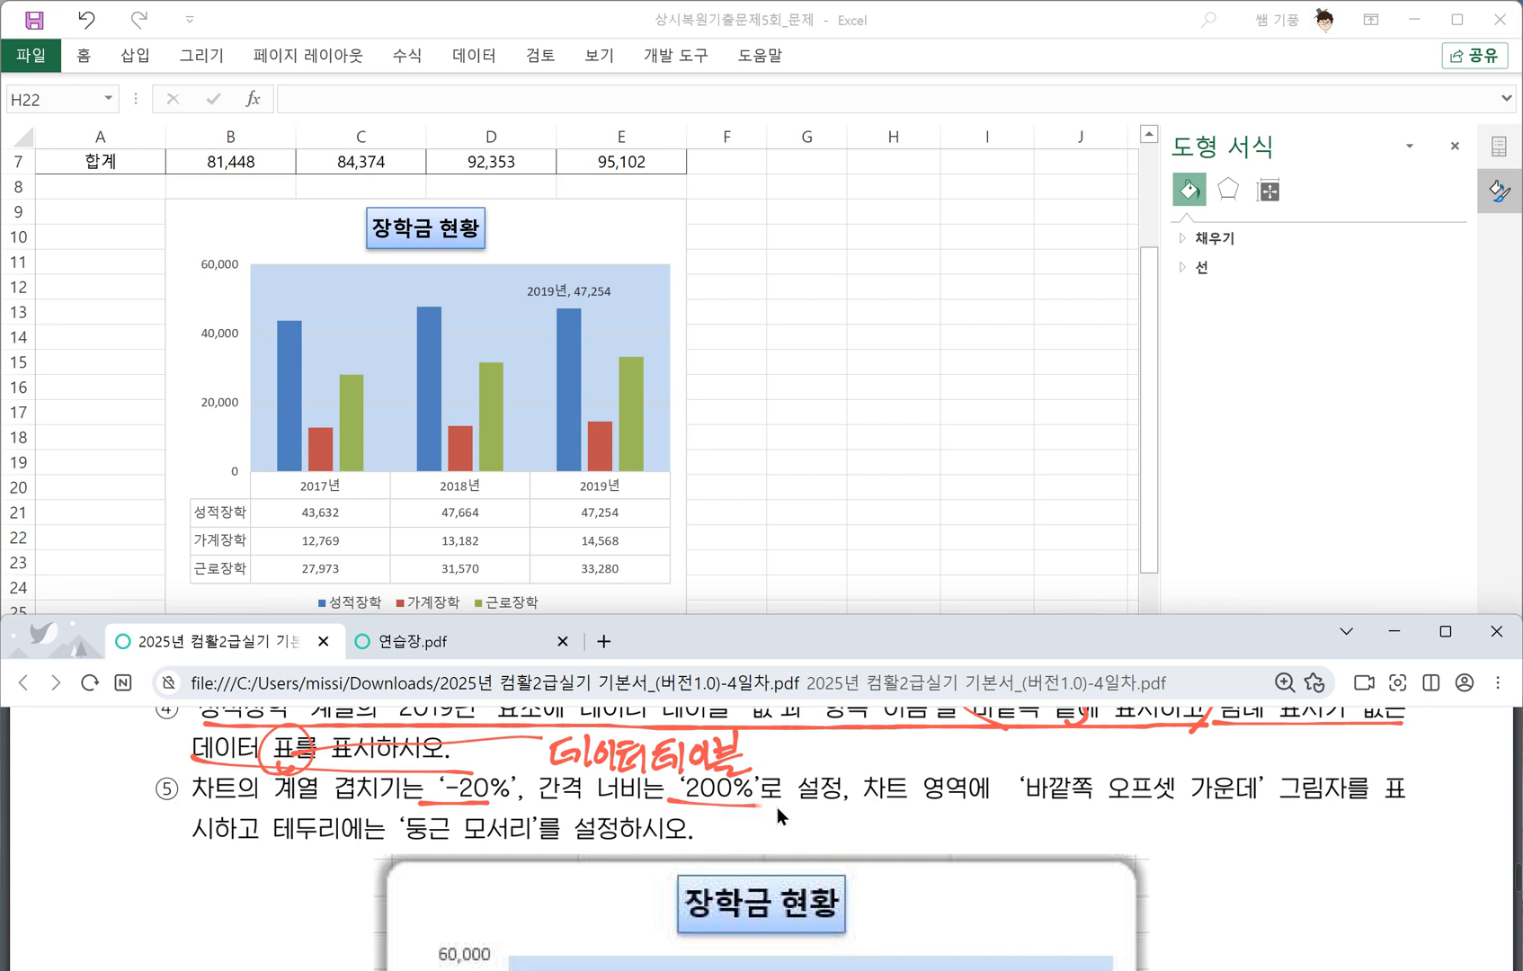
left_click(631, 408)
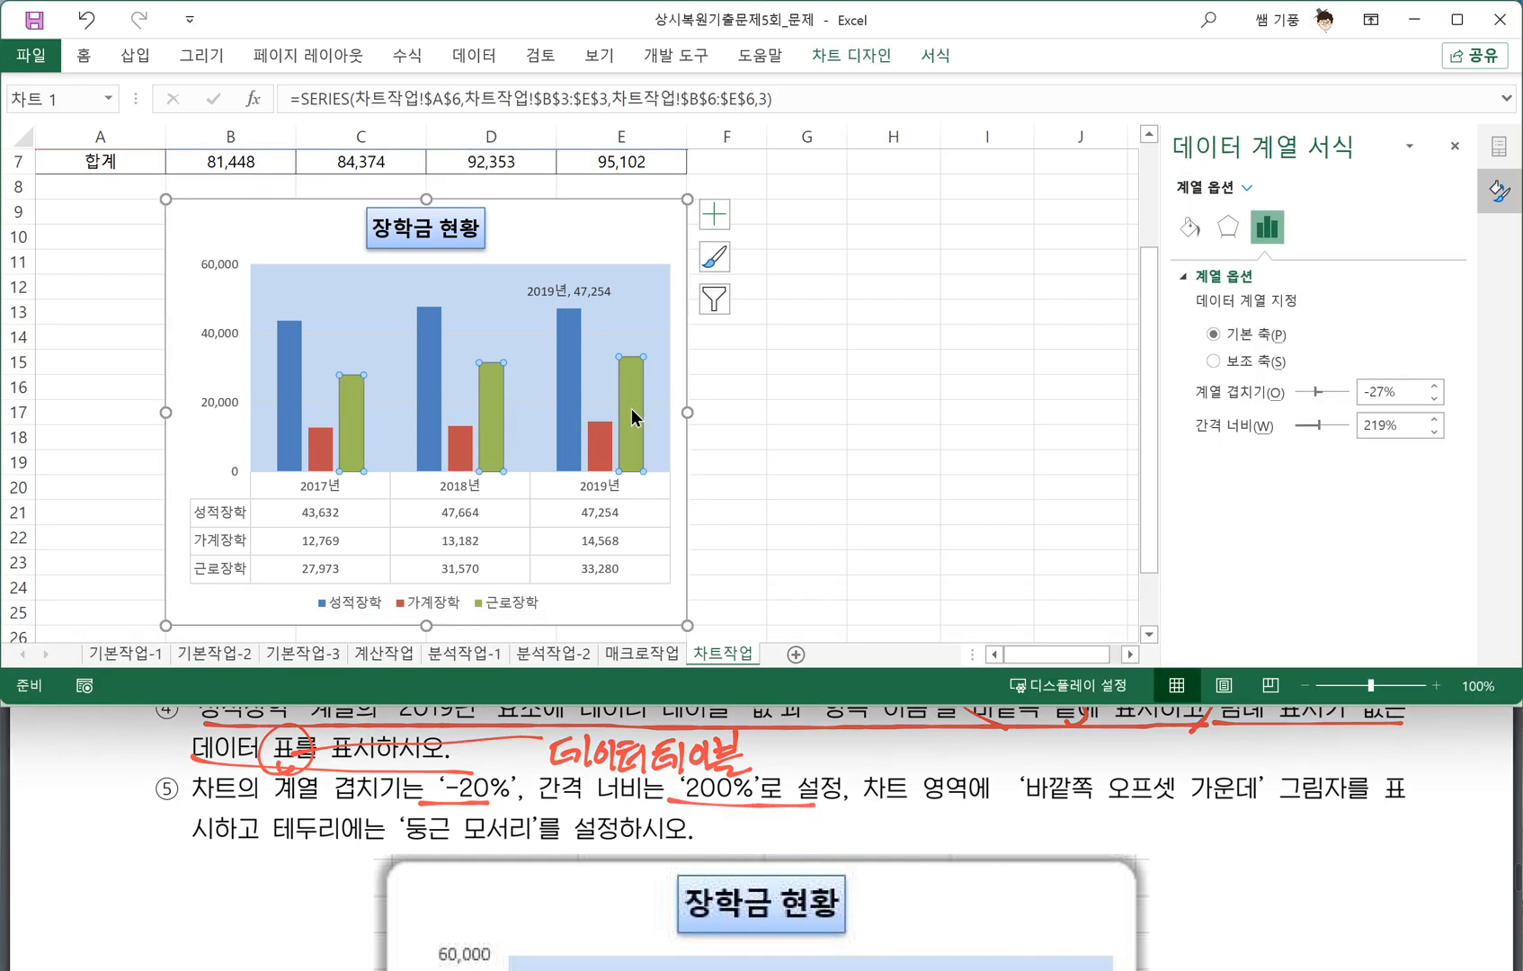
right_click(630, 408)
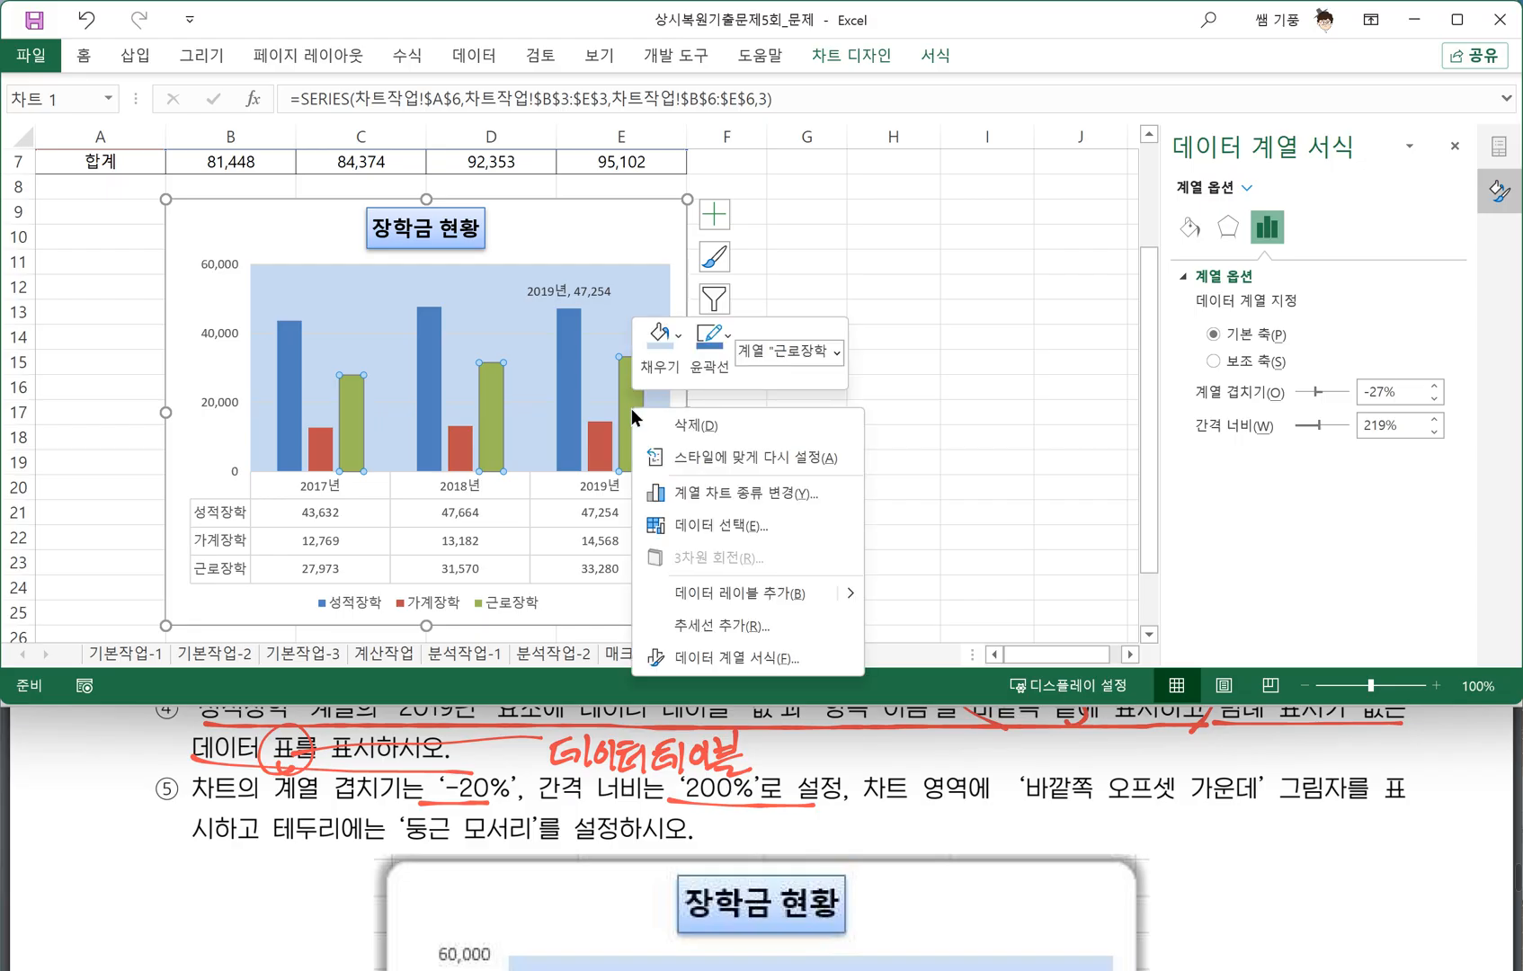
left_click(703, 664)
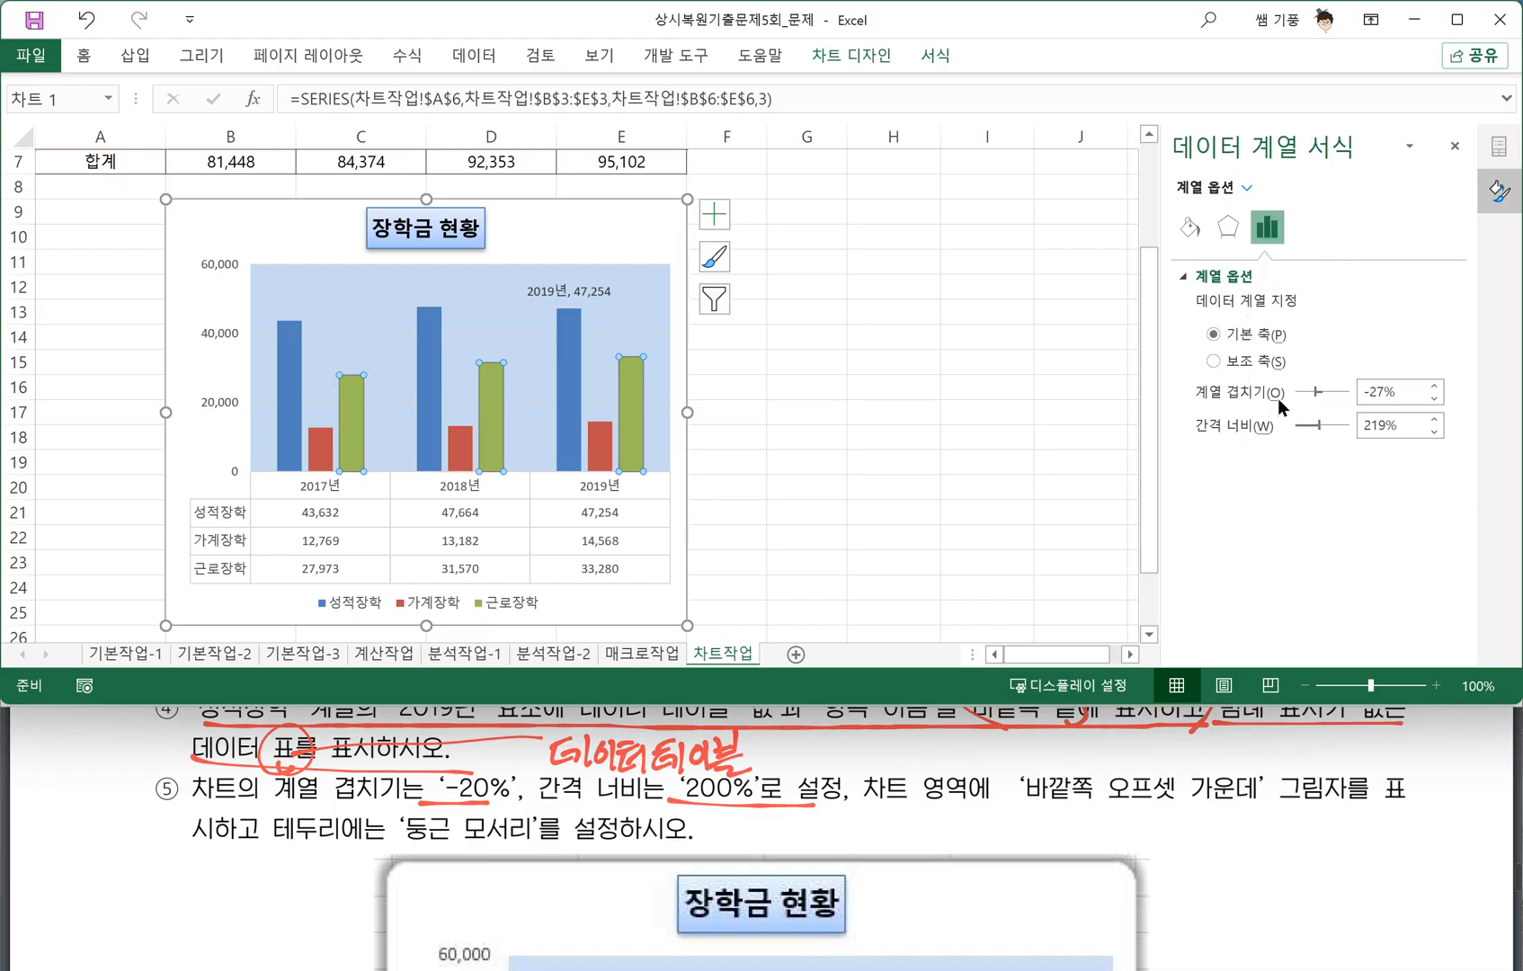
left_click(1403, 395)
type("-20")
key("Return")
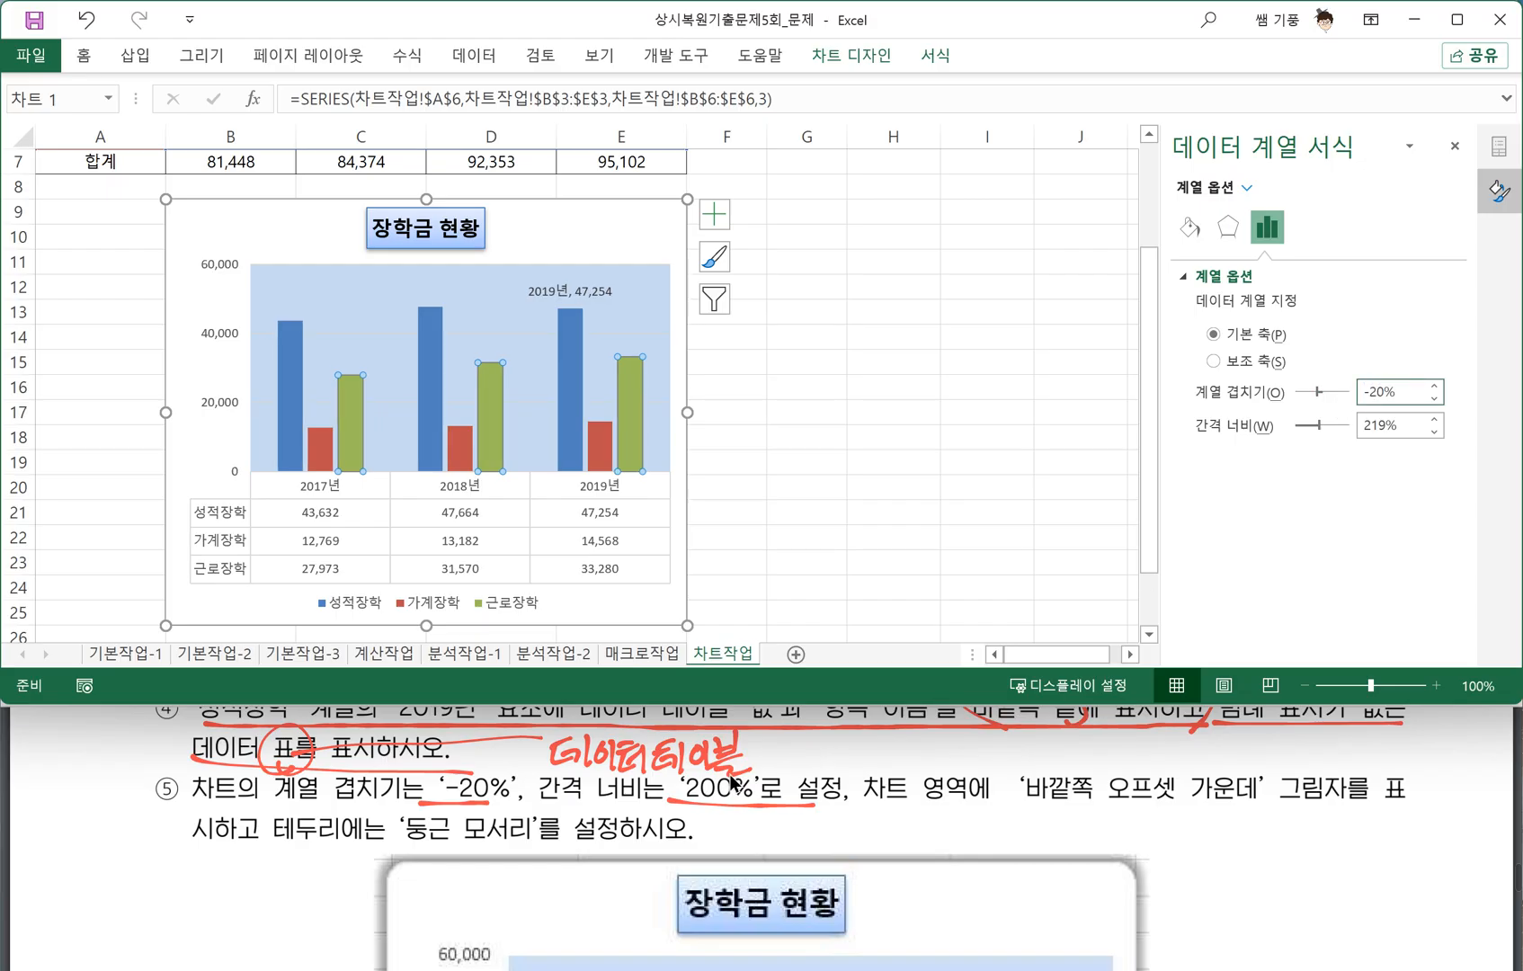
double_click(1385, 425)
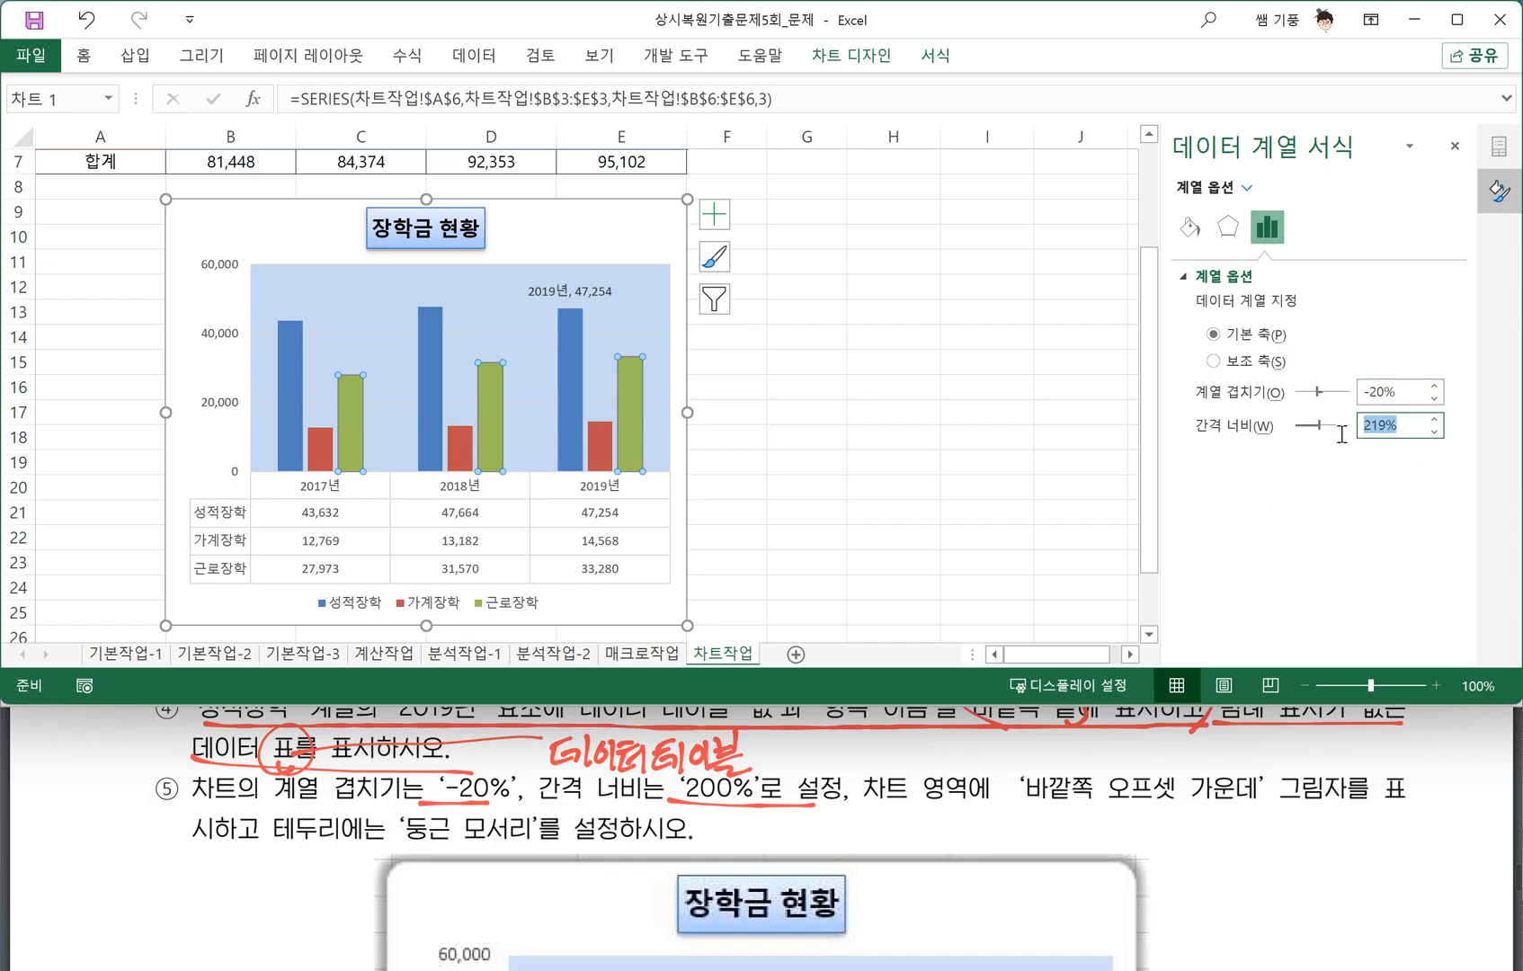
type("200")
key("Return")
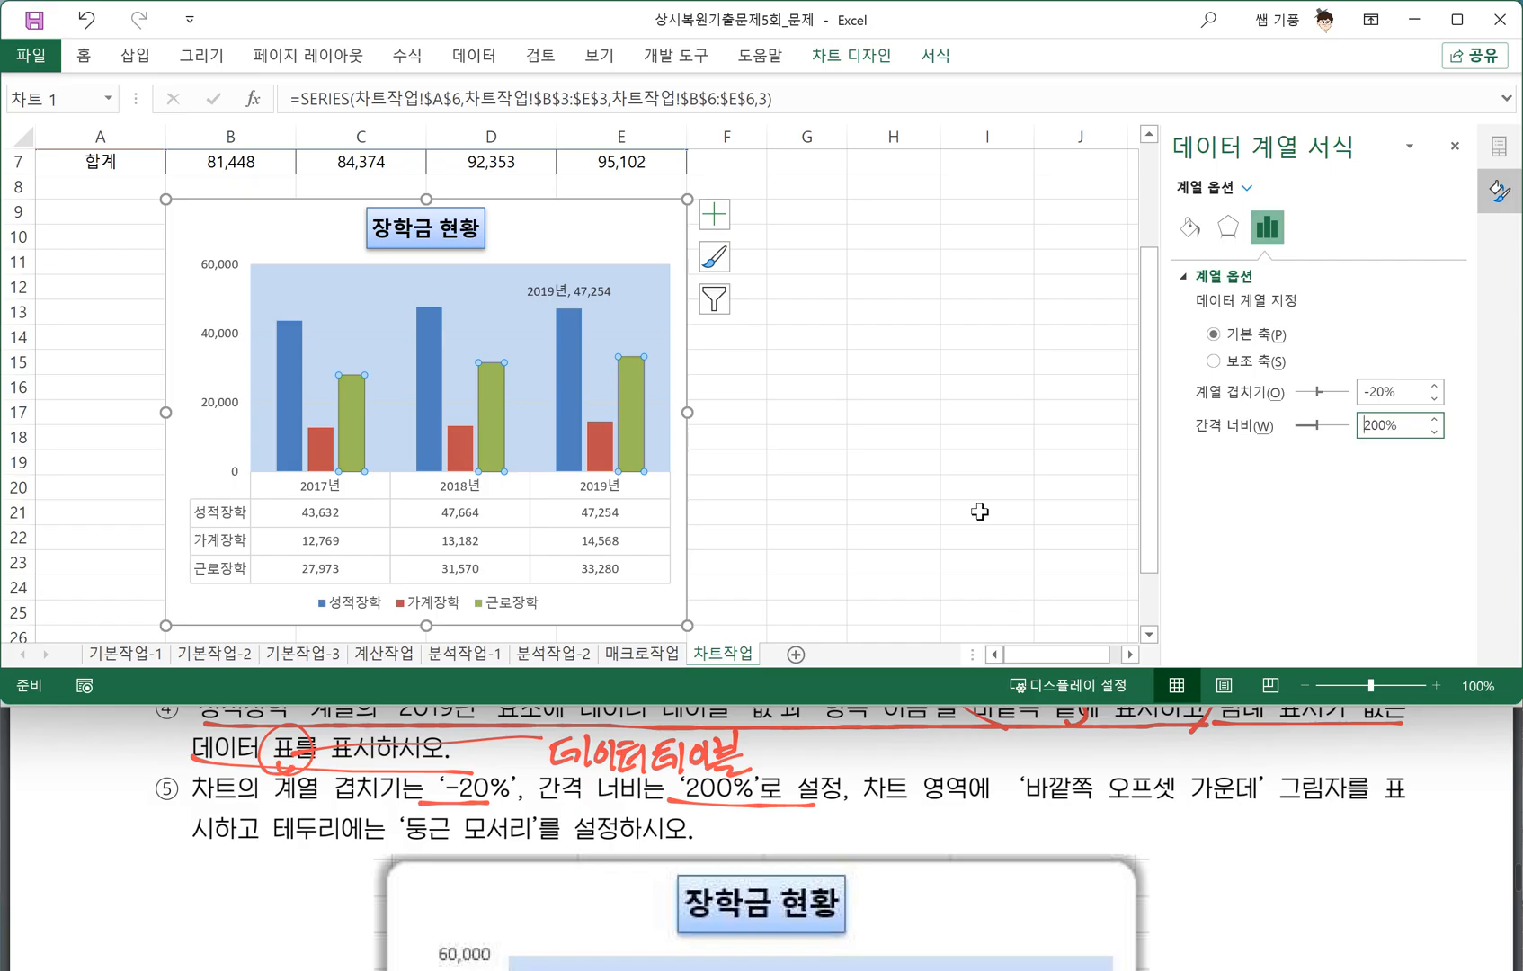
left_click(821, 492)
Underline the chart area shadow instruction in the PDF and apply the outer centre-offset shadow (바깥쪽 오프셋 가운데) to the chart area.
left_click(859, 807)
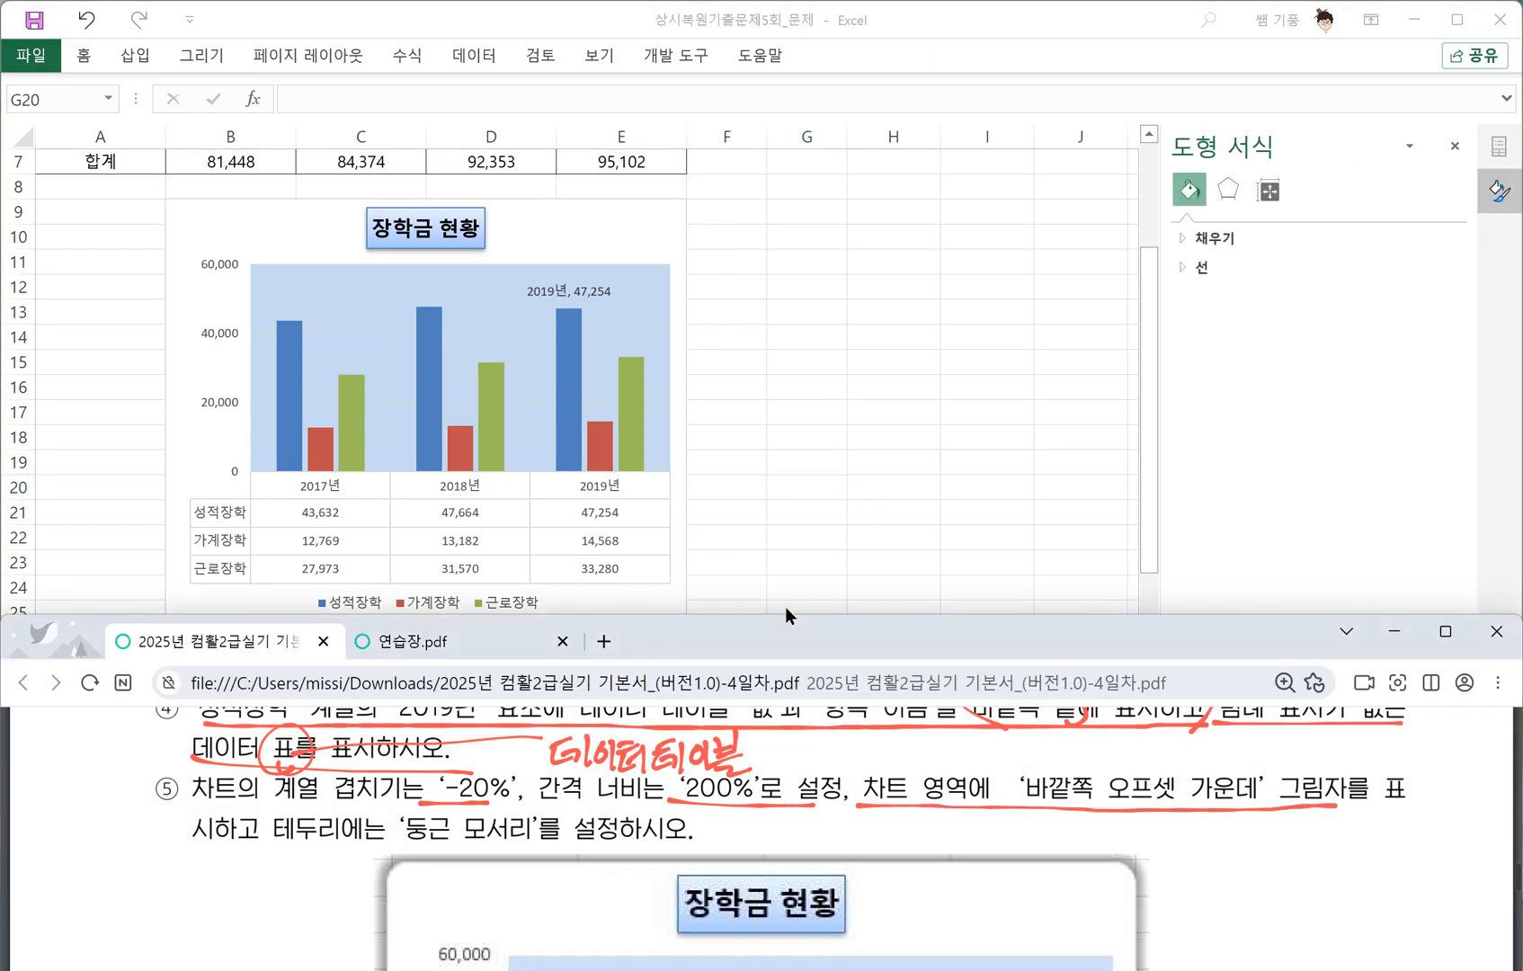
left_click(581, 227)
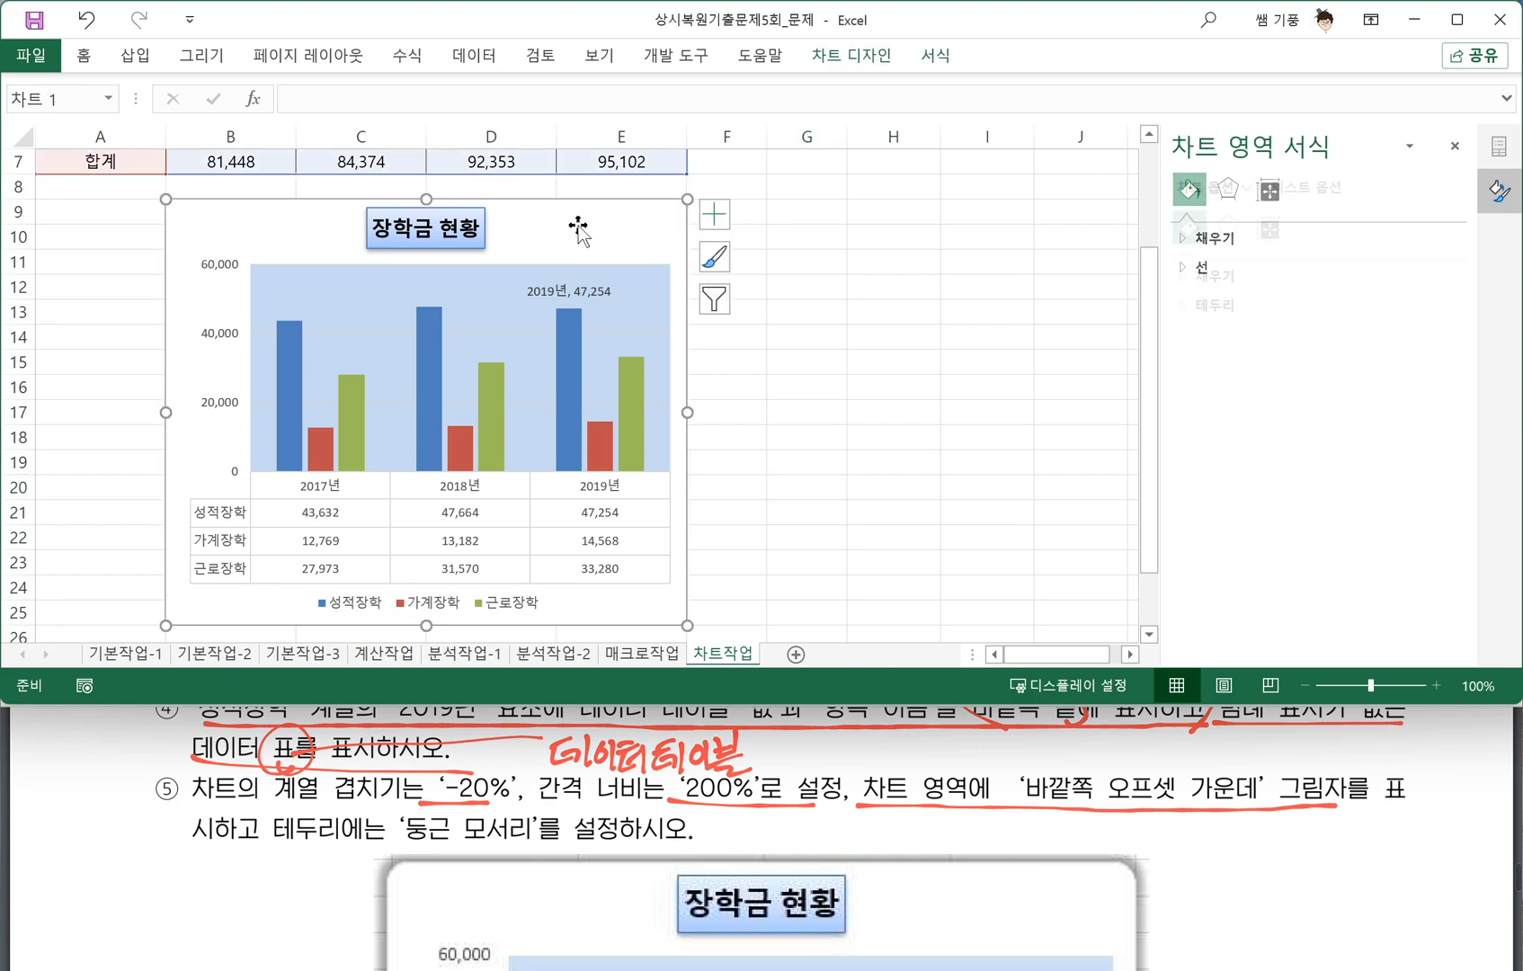
left_click(937, 56)
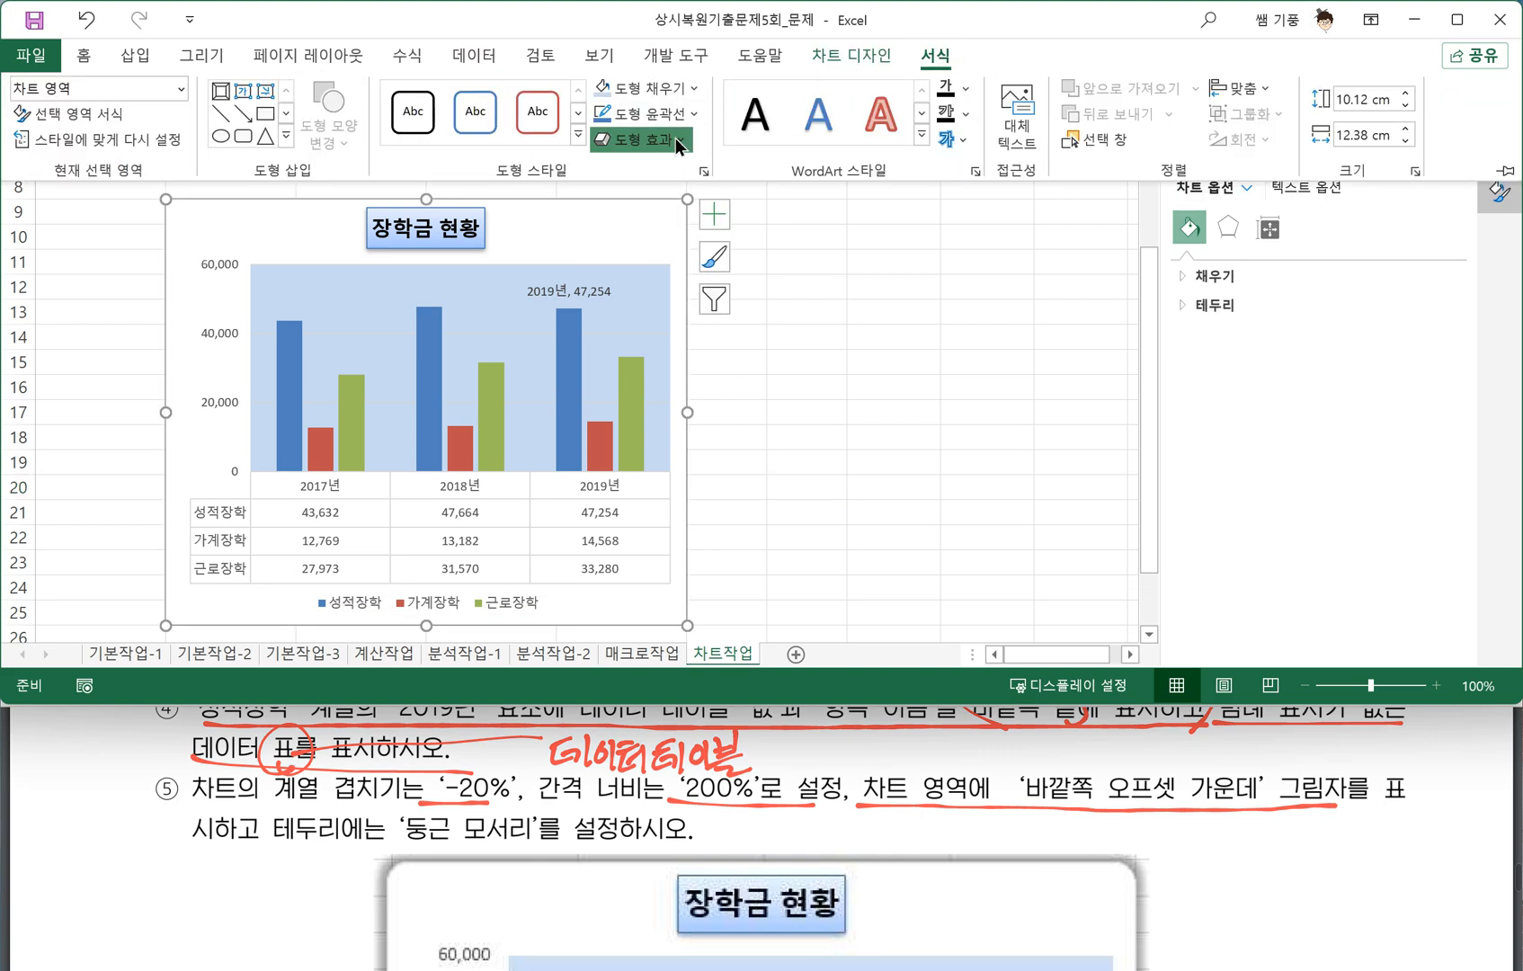
left_click(675, 138)
mouse_move(719, 242)
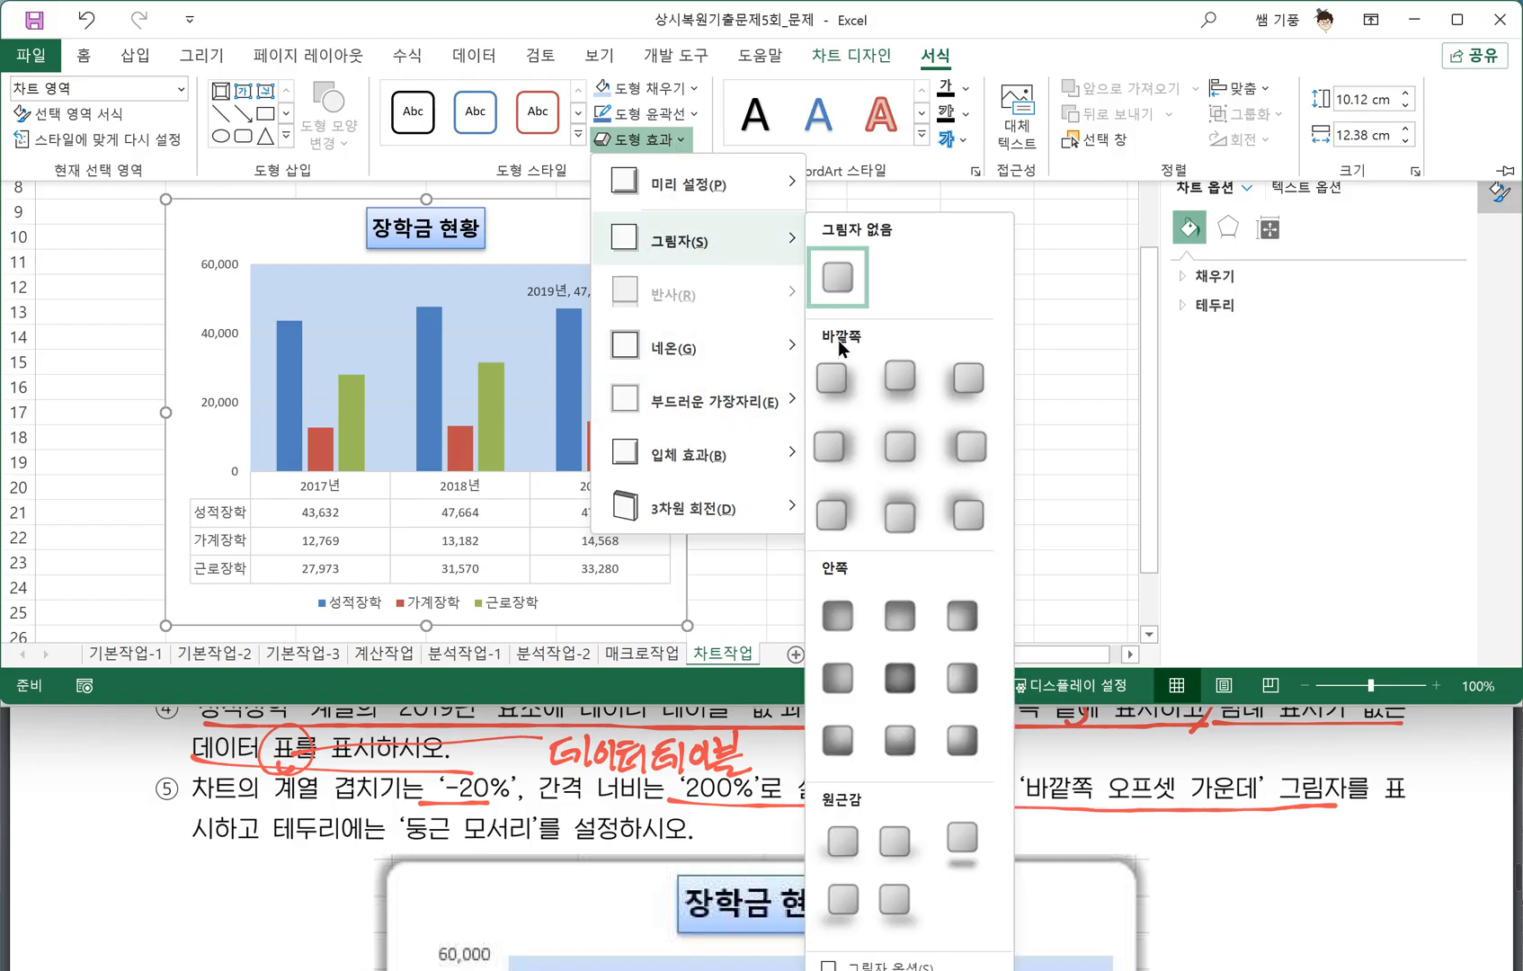
left_click(896, 449)
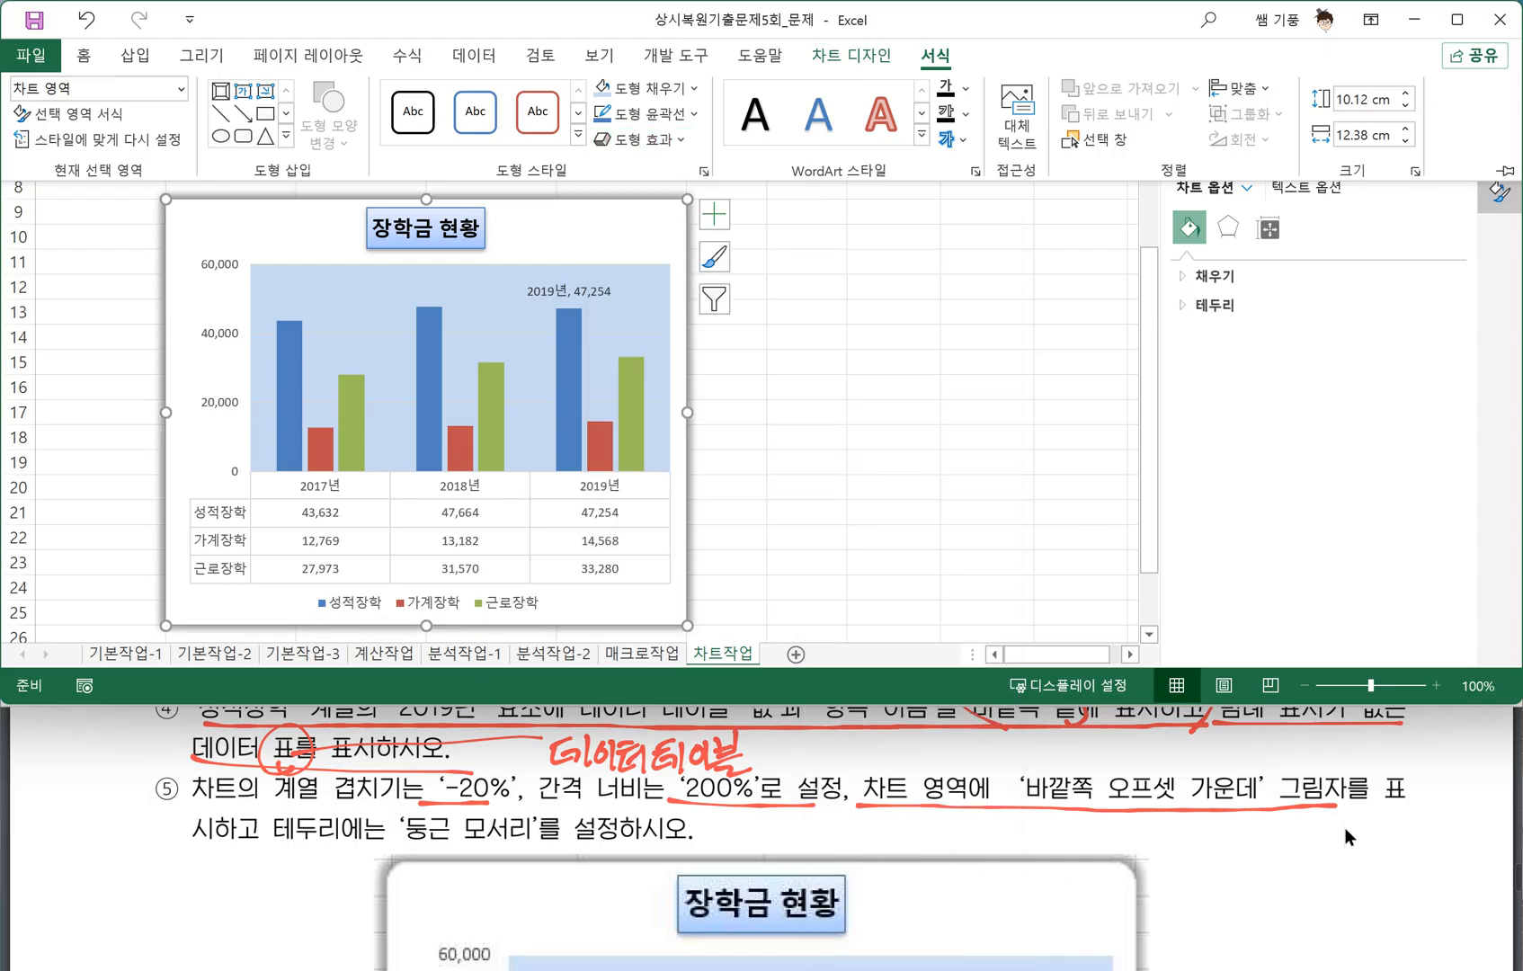
Underline the rounded-corner border instruction in the PDF, enable 둥근 모서리 for the chart area's border, and compare the chart with the sample.
left_click_drag(282, 837, 533, 841)
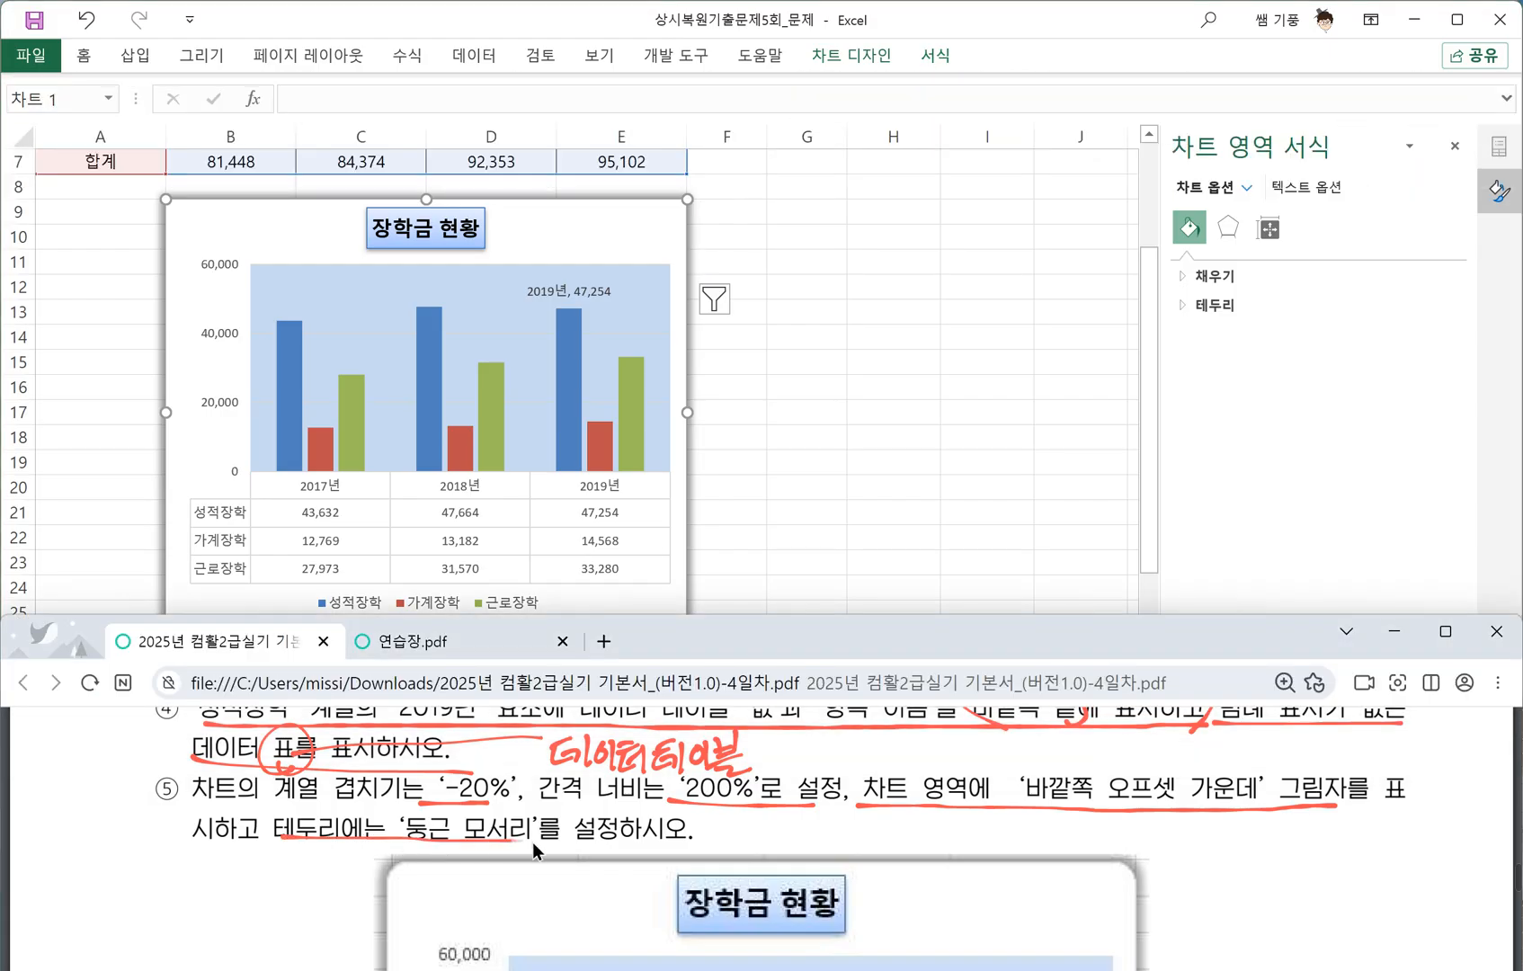
left_click(626, 225)
right_click(626, 225)
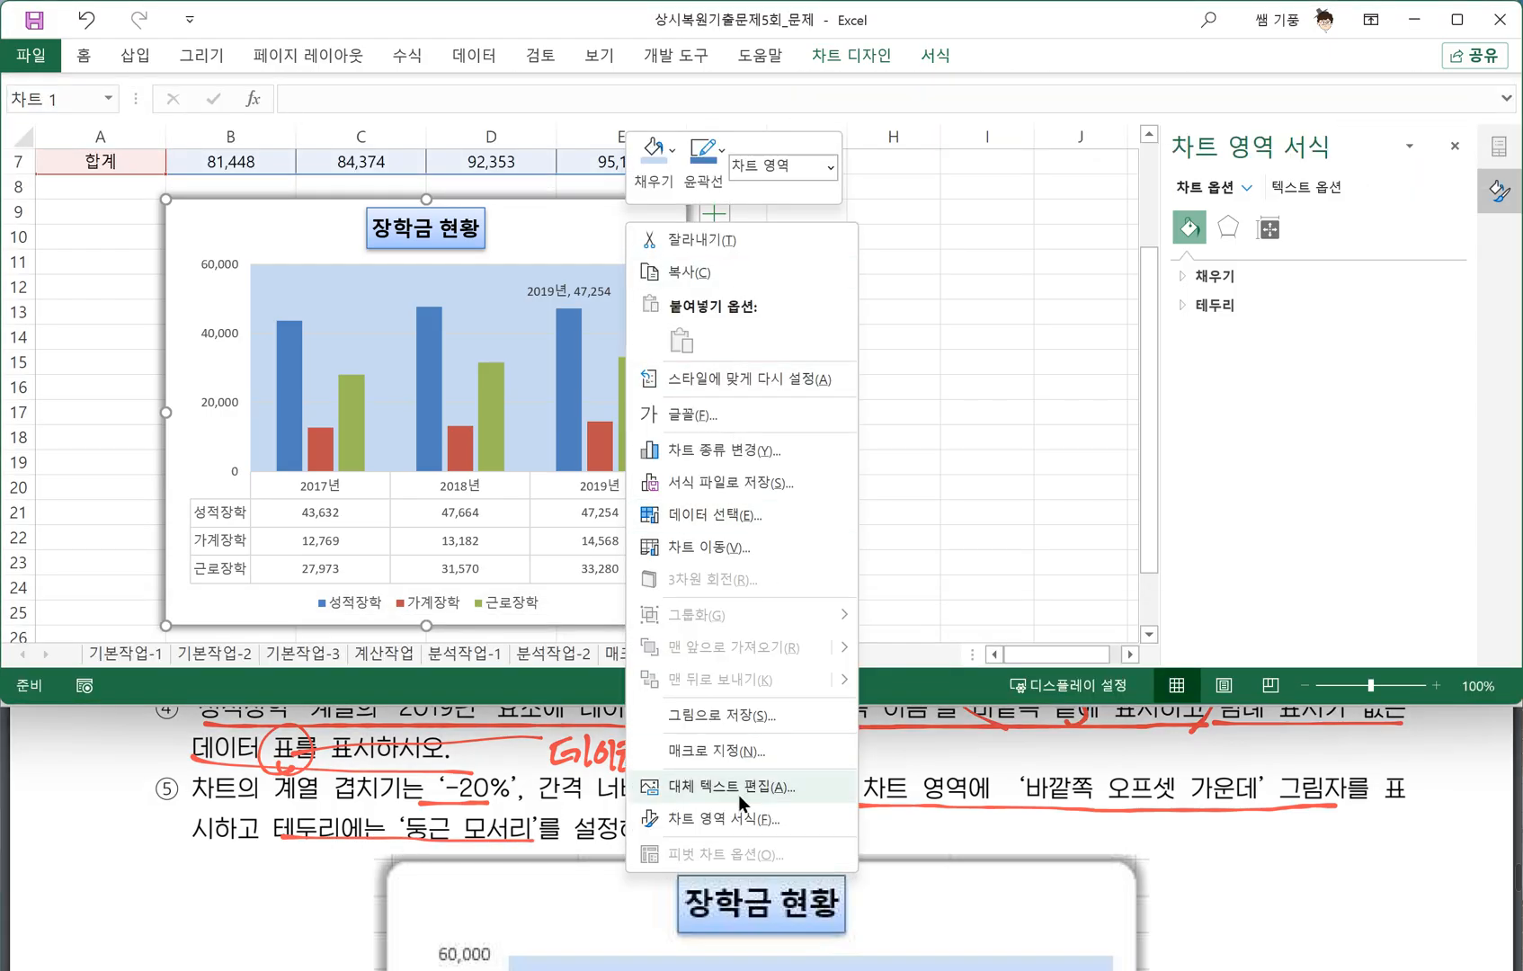
left_click(733, 820)
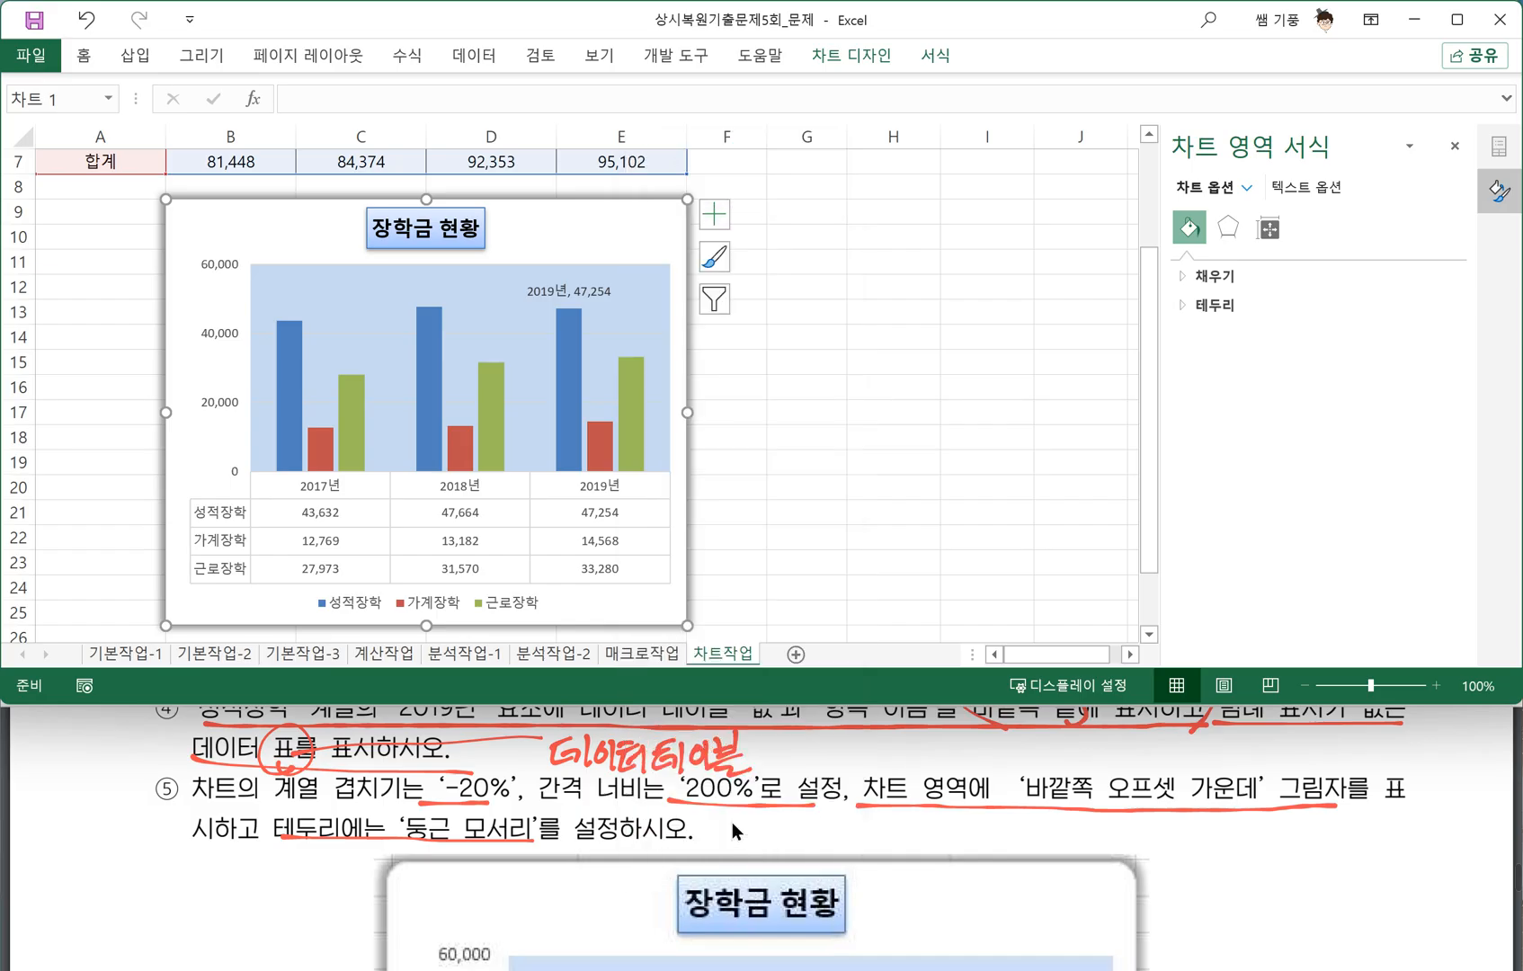
left_click(1192, 230)
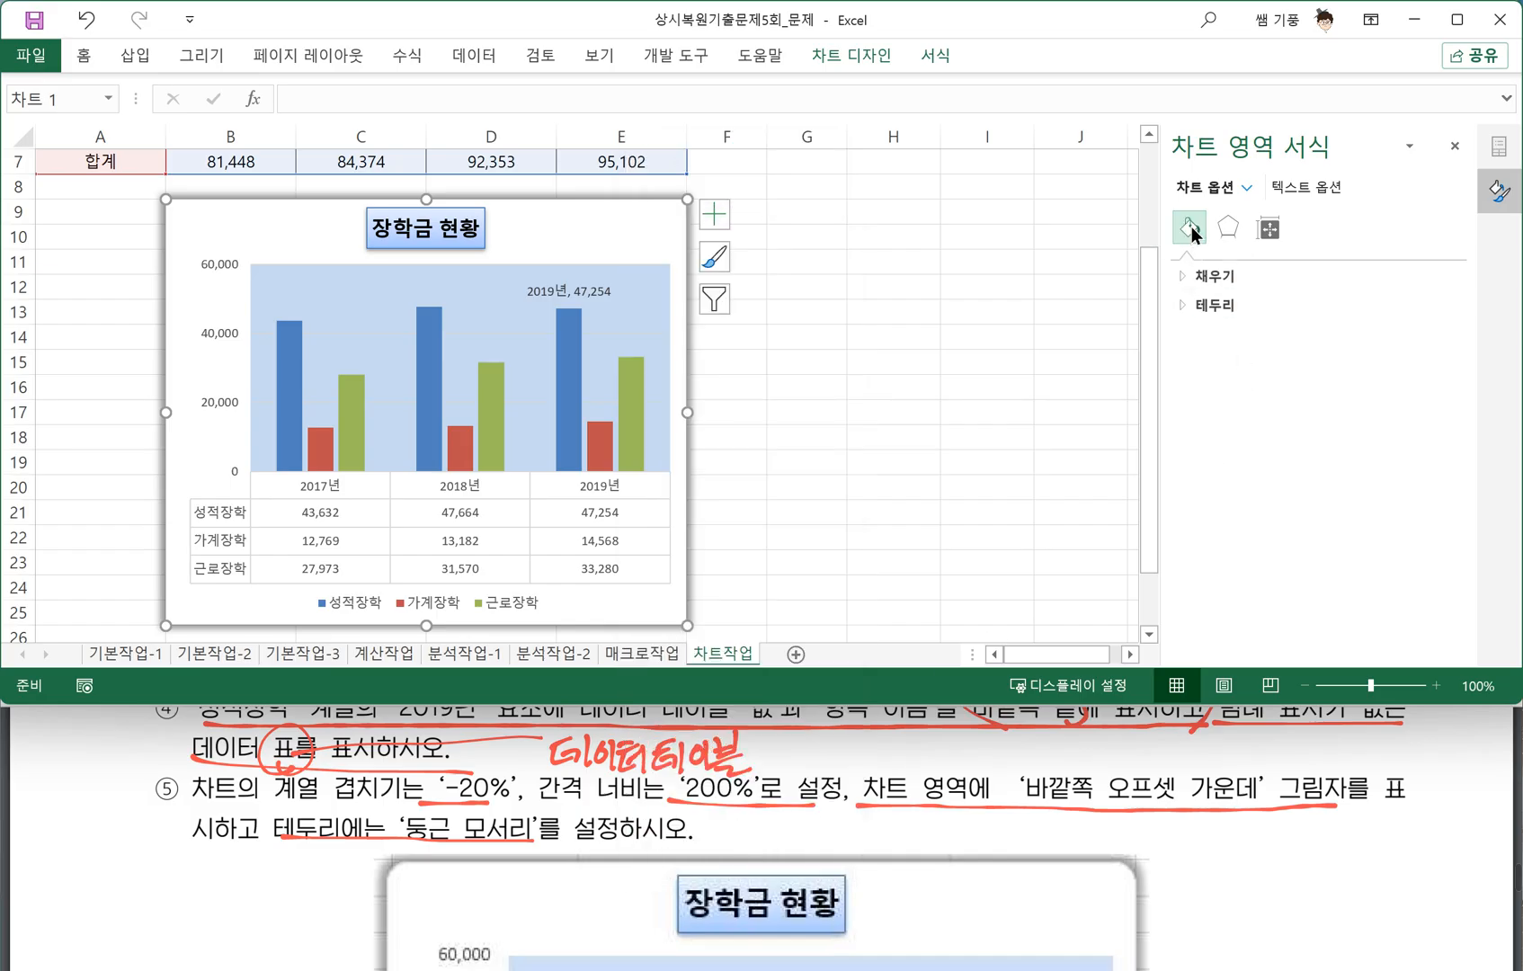
left_click(1189, 301)
scroll(1268, 509, "down", 5)
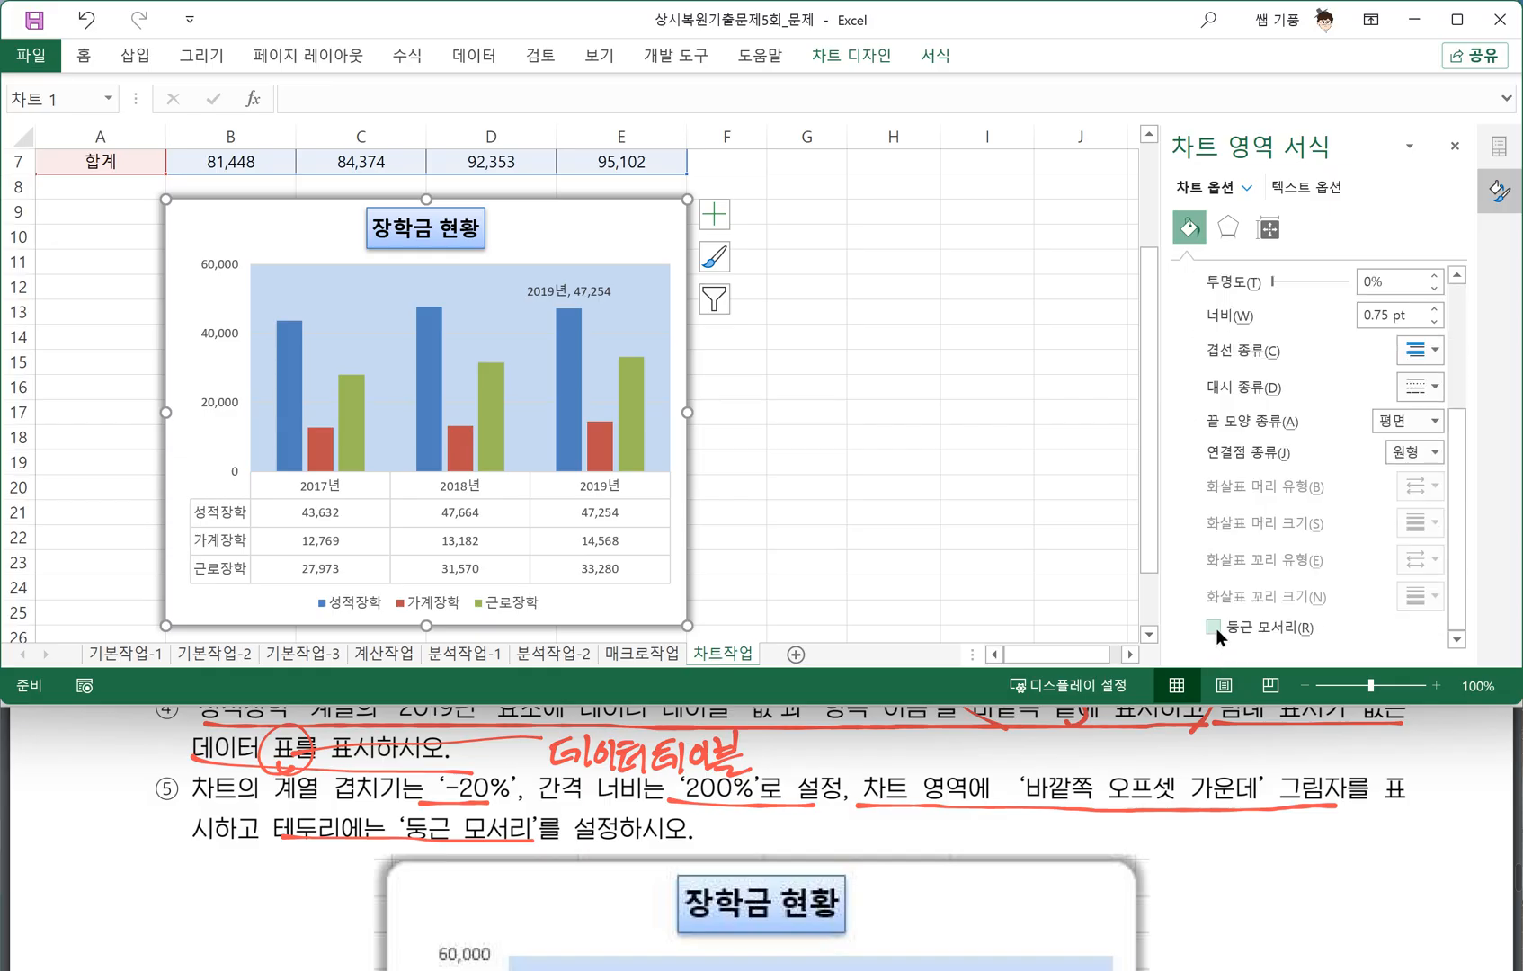
left_click(1213, 627)
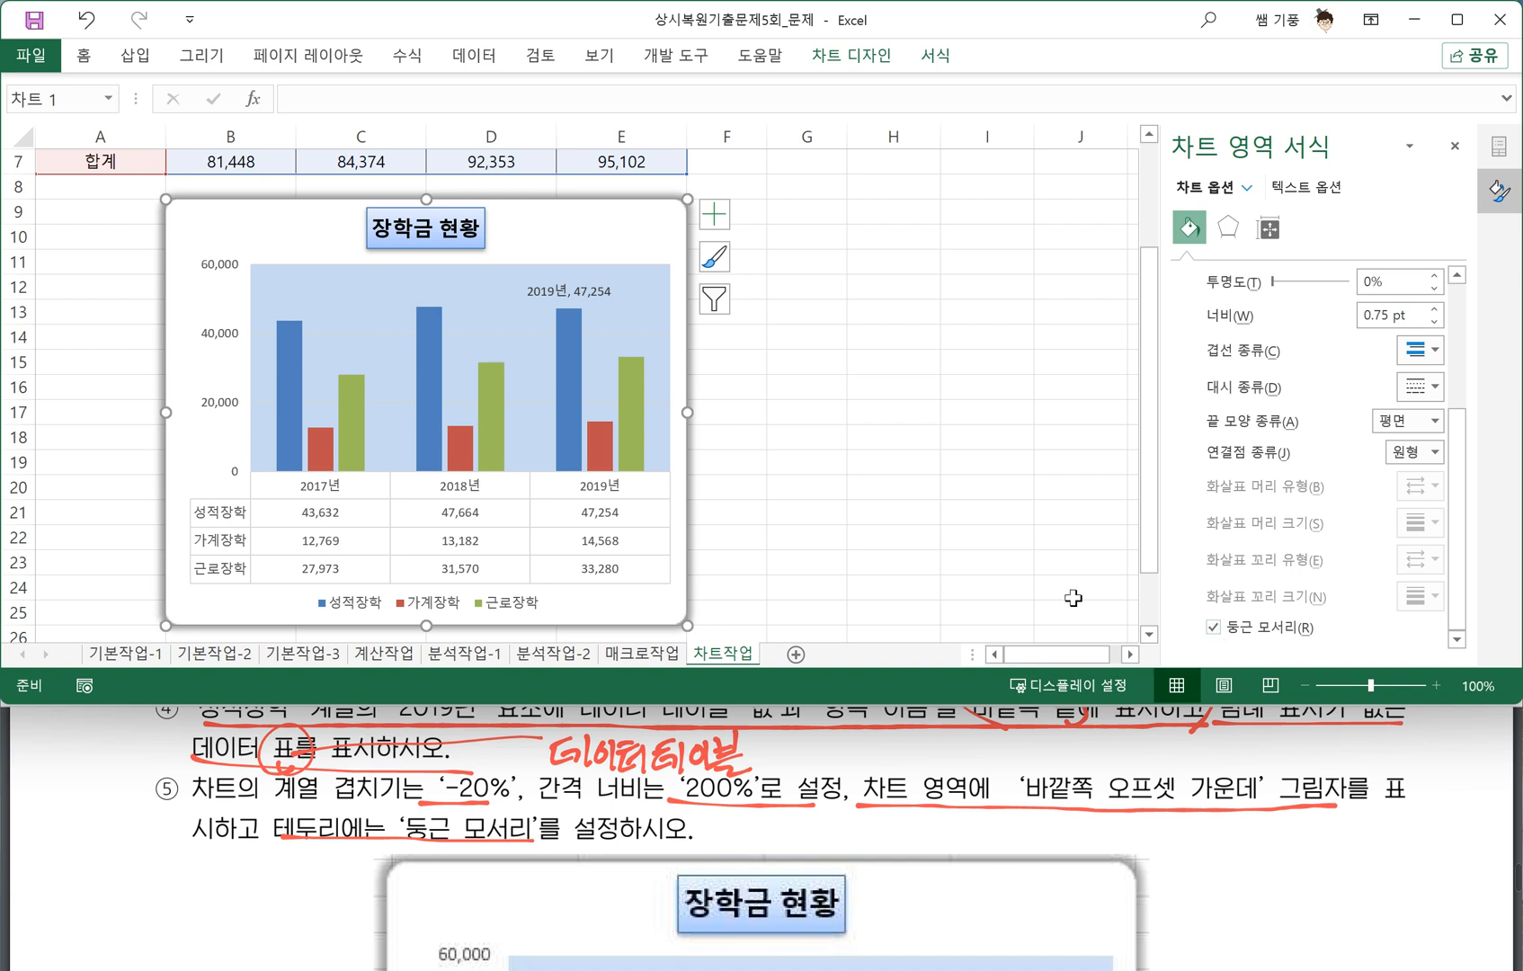
left_click(918, 547)
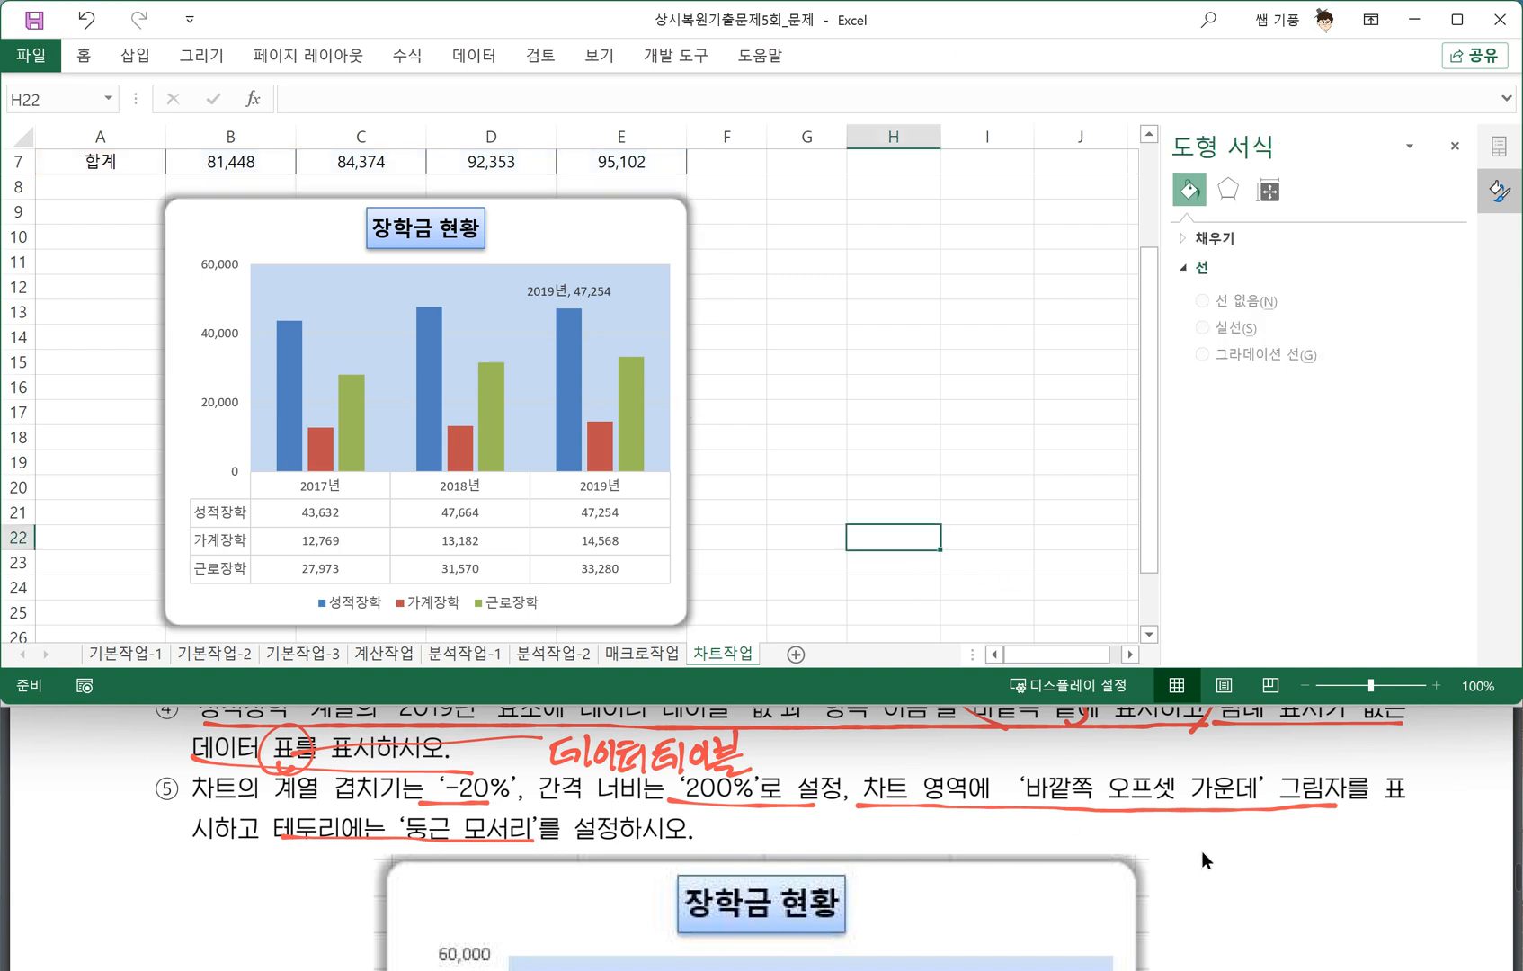
scroll(1200, 850, "down", 3)
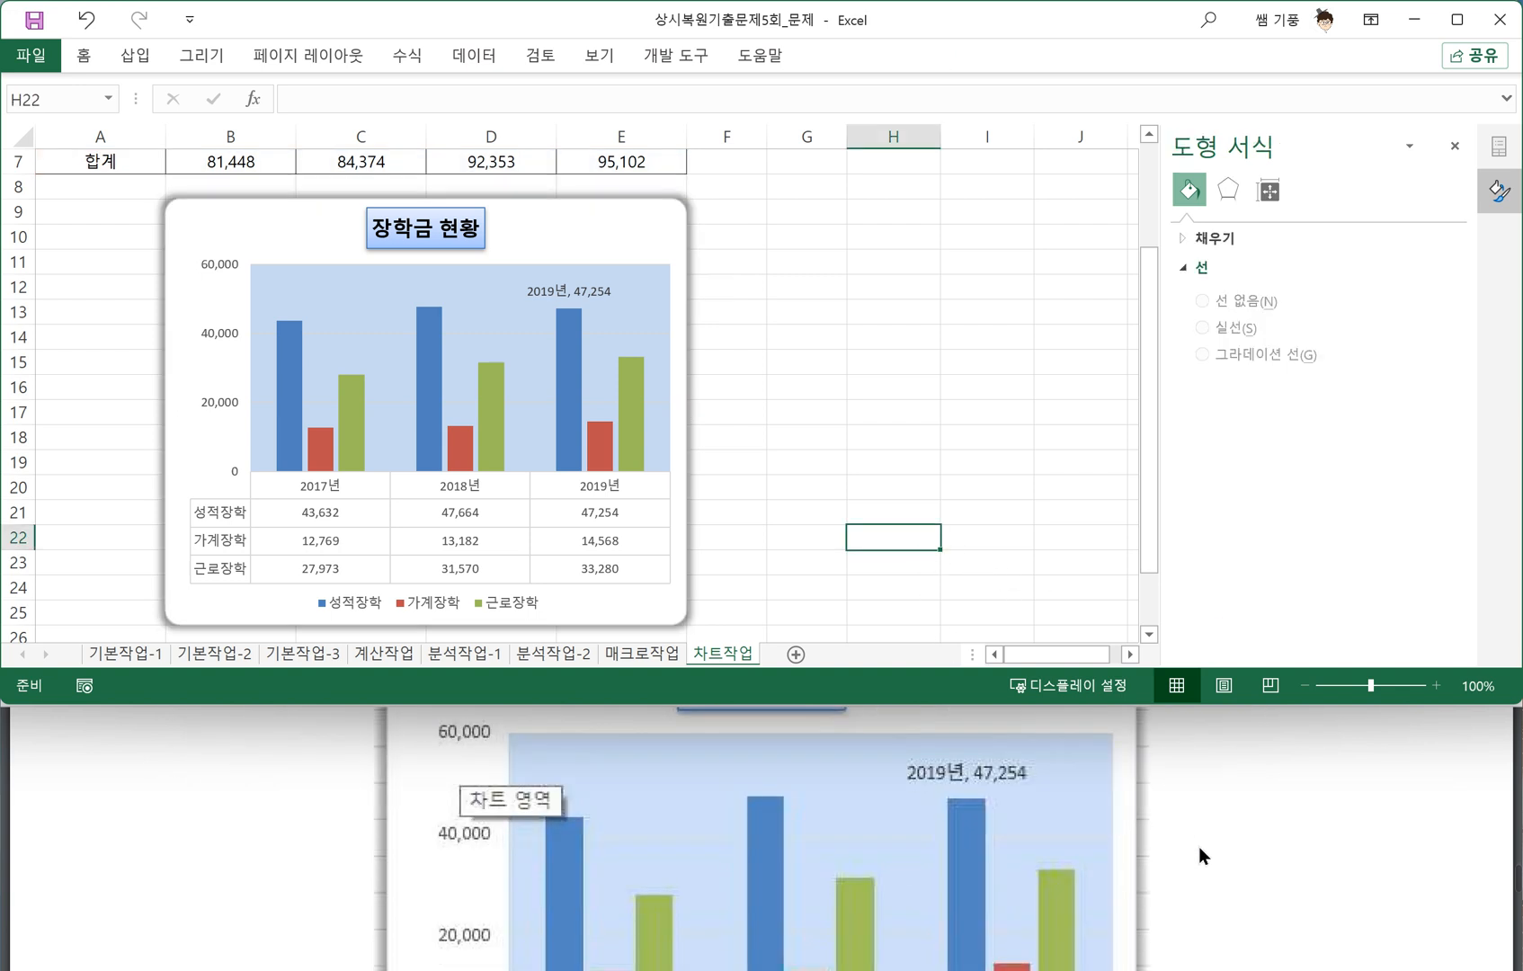